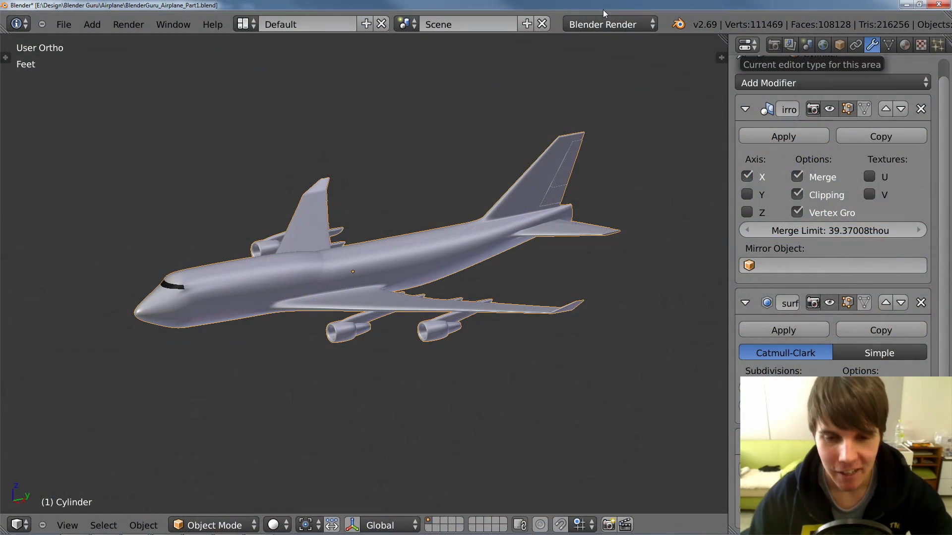
mouse_move(579, 305)
middle_down()
mouse_move(546, 306)
mouse_move(638, 289)
mouse_move(511, 301)
mouse_move(467, 284)
mouse_move(463, 251)
mouse_move(571, 286)
mouse_move(580, 304)
middle_up()
key(Tab)
middle_drag(559, 272, 501, 303)
key(Tab)
shift+middle_drag(303, 308, 347, 293)
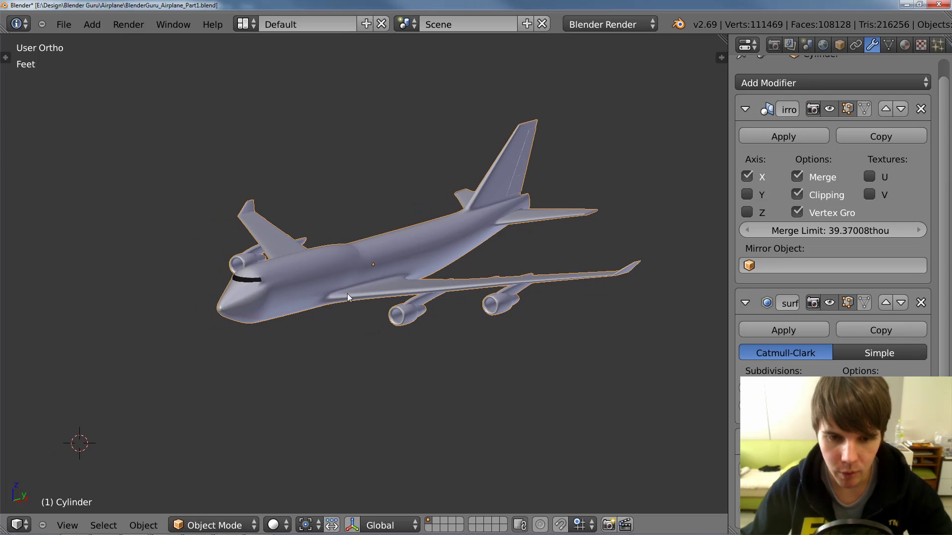
middle_drag(461, 270, 393, 311)
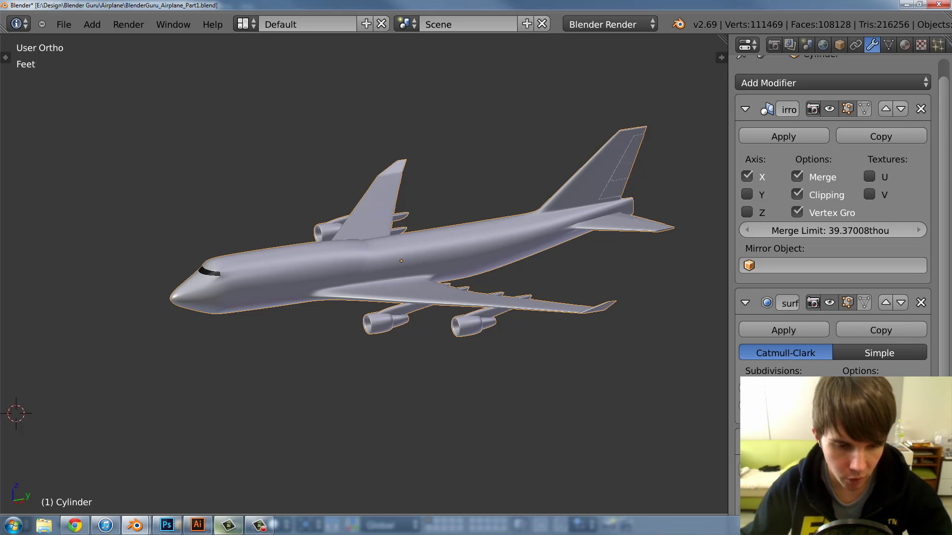
Switch to Photoshop and show the Doors, Windows and Color layer groups in UV Layout.psd.
click(167, 525)
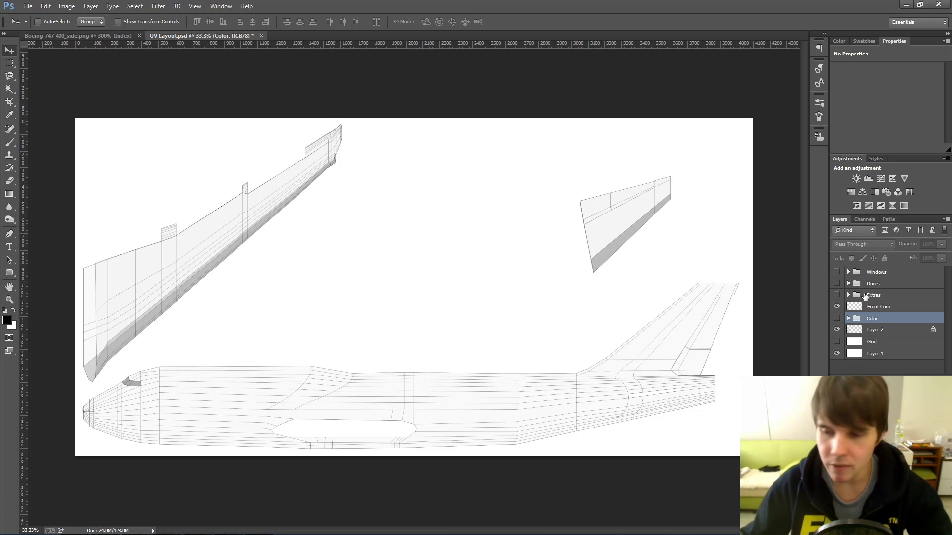
click(837, 284)
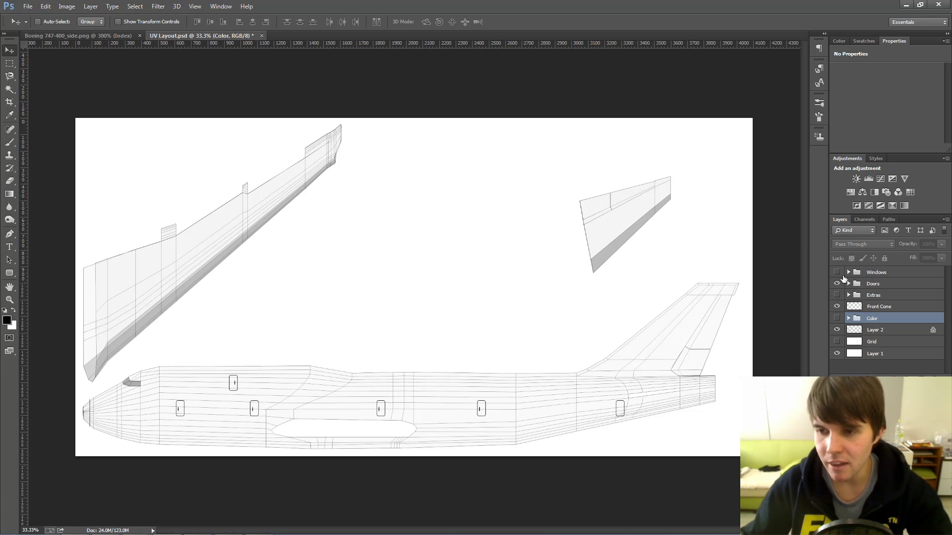
click(837, 272)
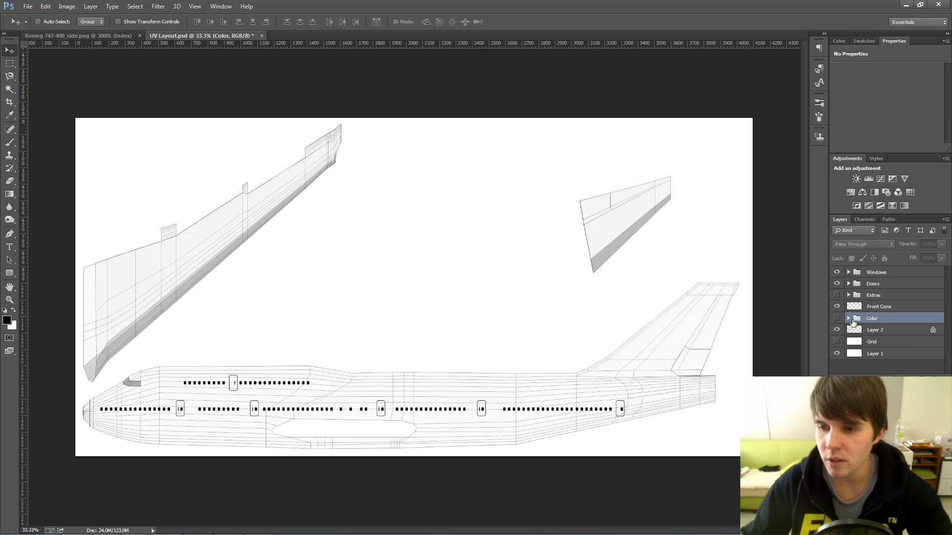
click(837, 318)
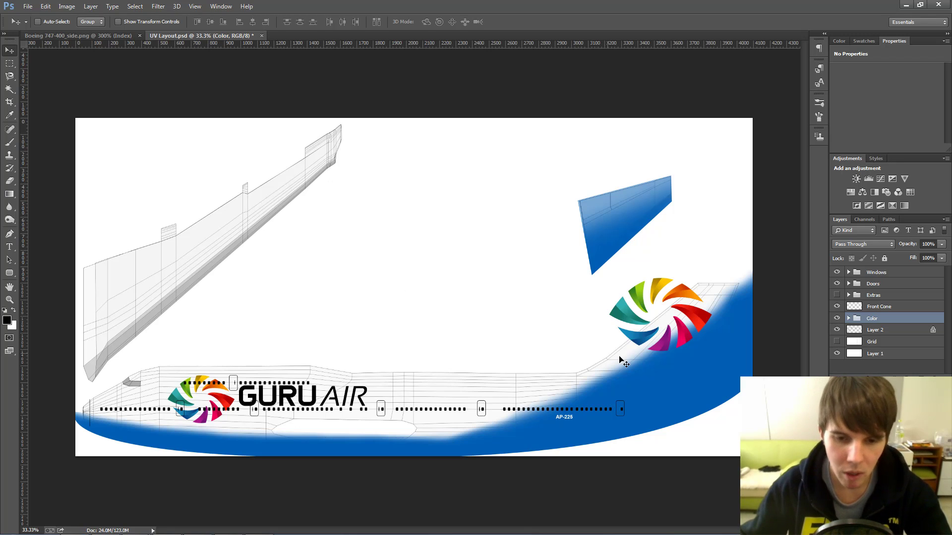
Switch to Blender, view the finished Guru Air render in airplane_scene11.blend, and return to the BlenderGuru_Airplane_Part1.blend model file.
key(alt+Tab)
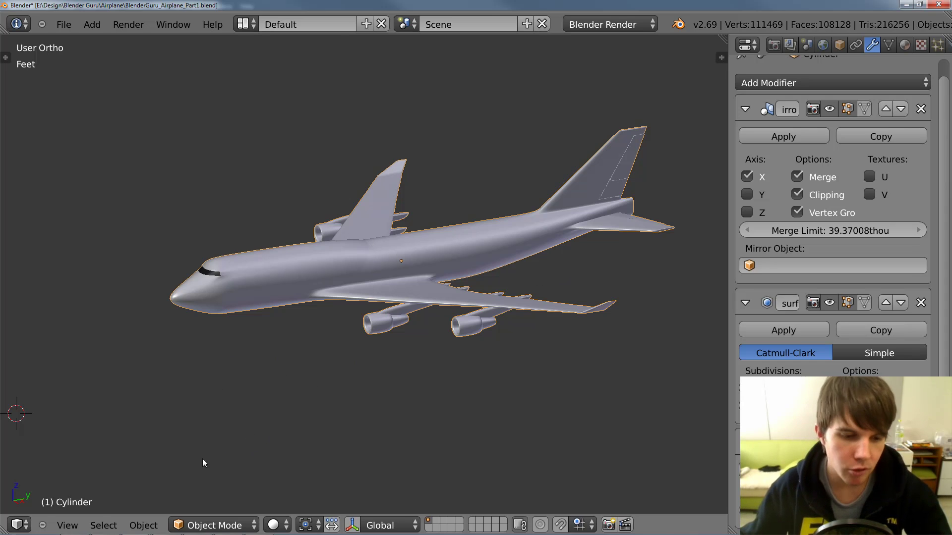
mouse_move(171, 529)
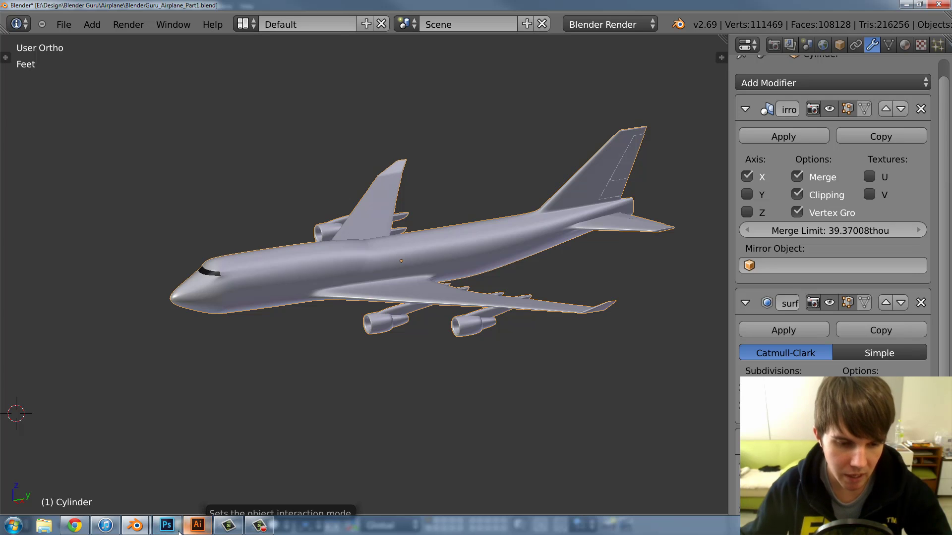
mouse_move(135, 526)
click(150, 452)
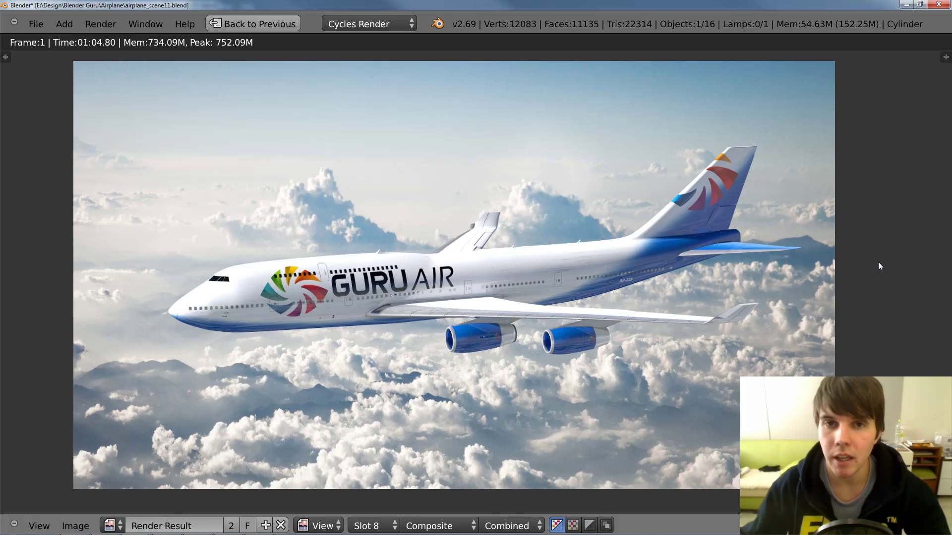
mouse_move(171, 533)
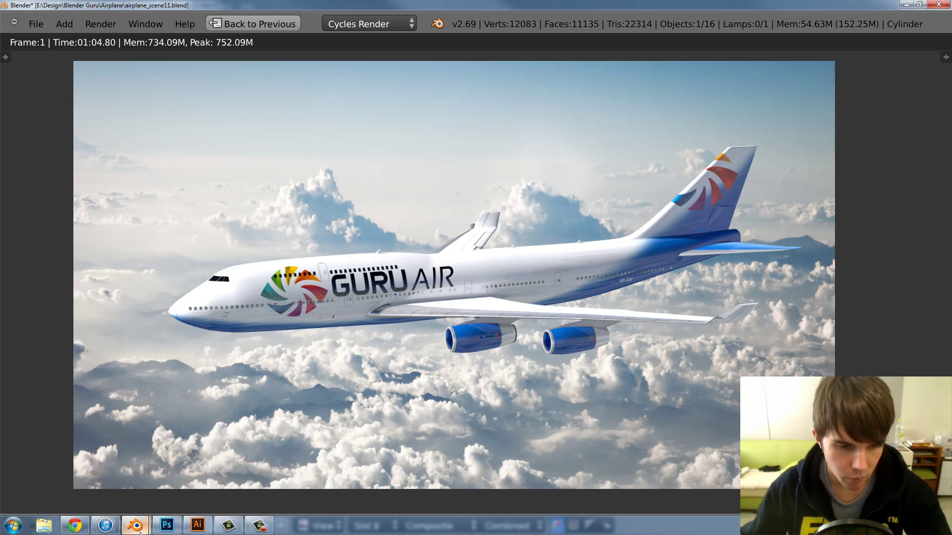
mouse_move(135, 529)
click(201, 484)
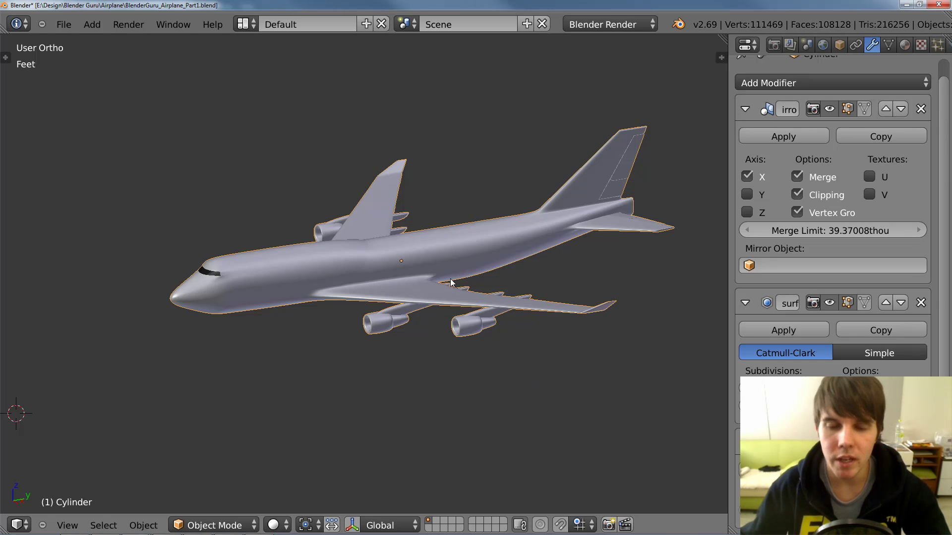
Enter Edit Mode on the airplane and deselect all of its geometry.
shift+middle_drag(516, 257, 515, 284)
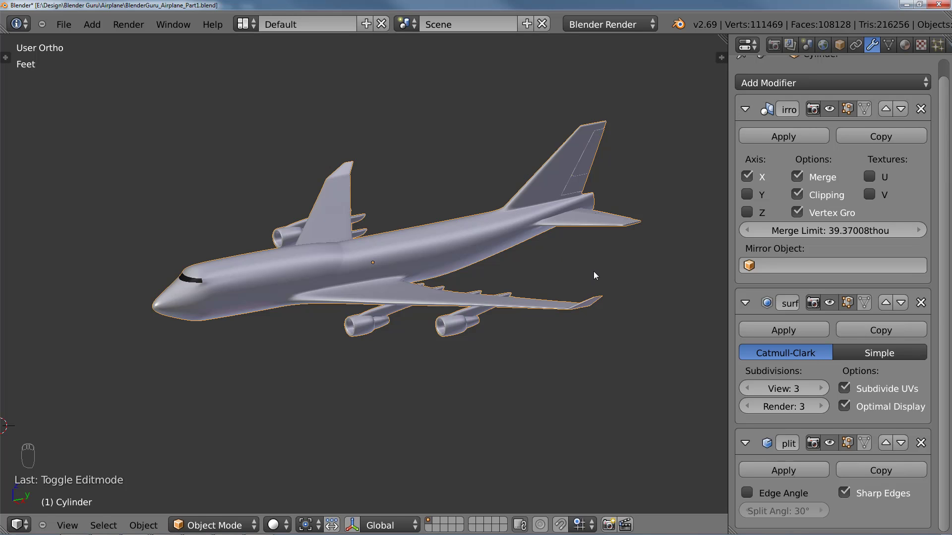
middle_drag(597, 273, 441, 326)
key(Tab)
key(a)
key(a)
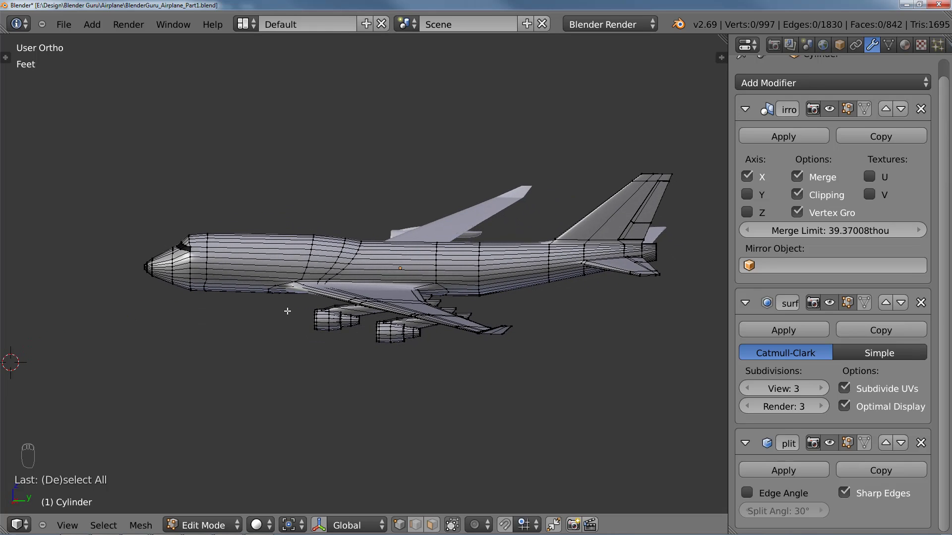
Examine the airplane's mesh in the right side view and from several angles around the nose, wings and tail.
middle_drag(314, 278, 386, 290)
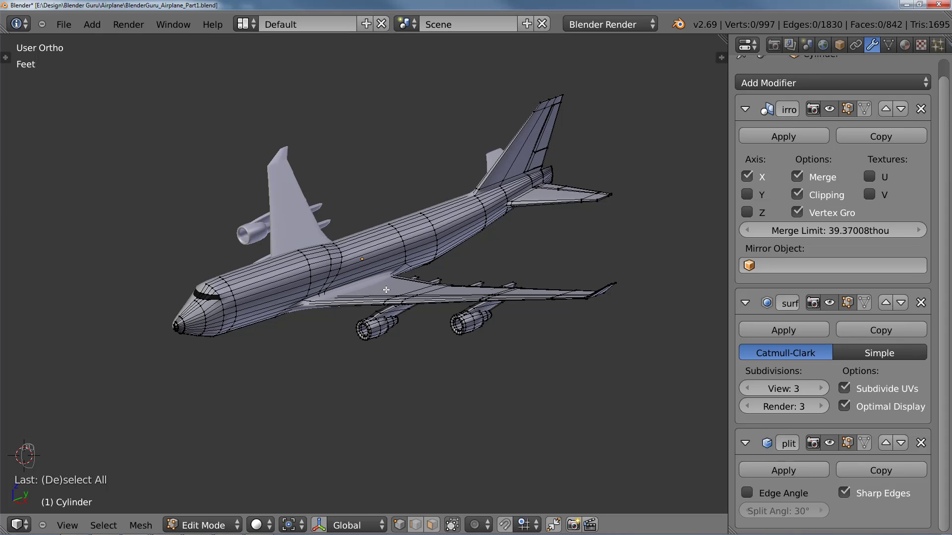
key(KP_3)
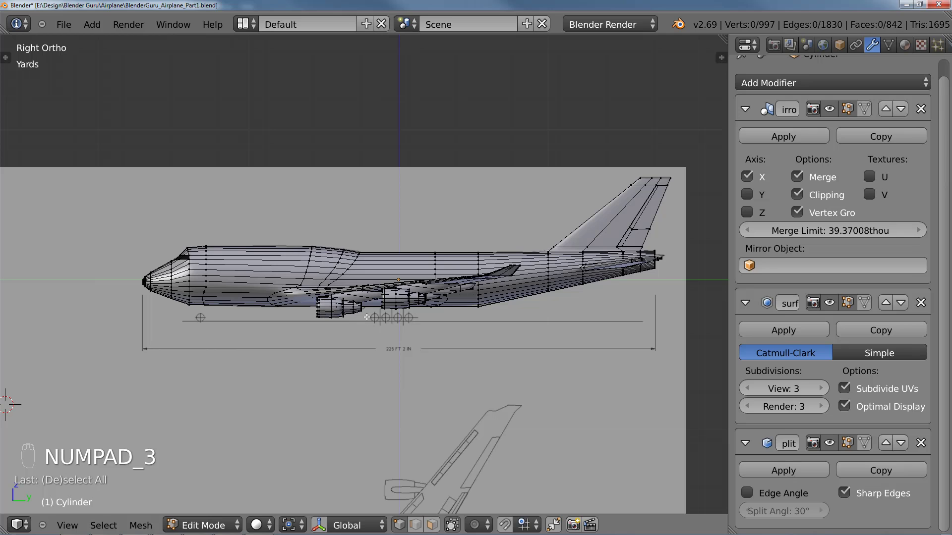
middle_drag(367, 317, 379, 297)
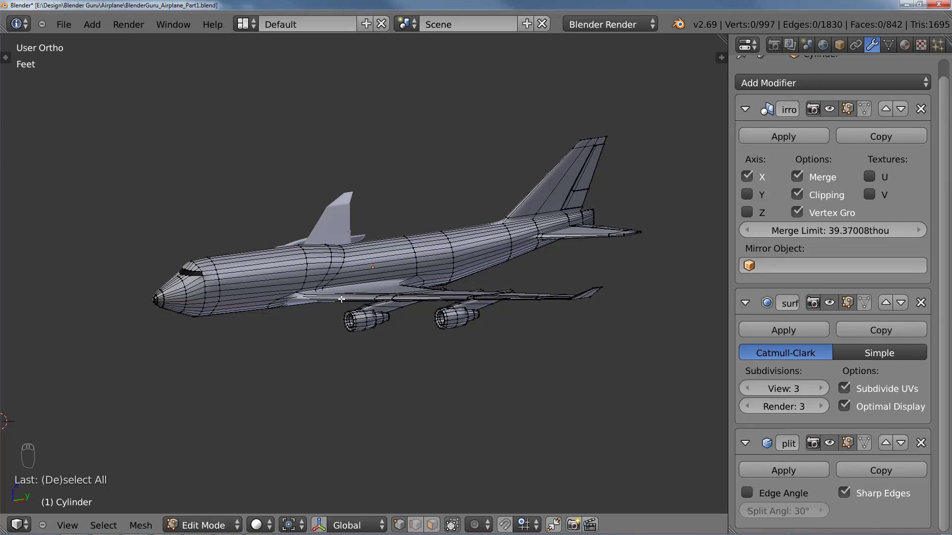
middle_drag(411, 288, 395, 346)
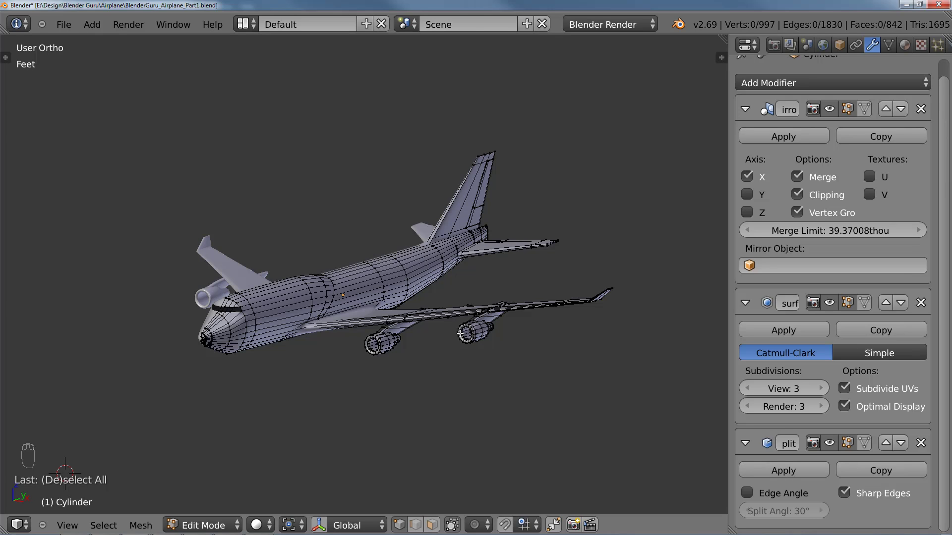
middle_drag(460, 334, 520, 302)
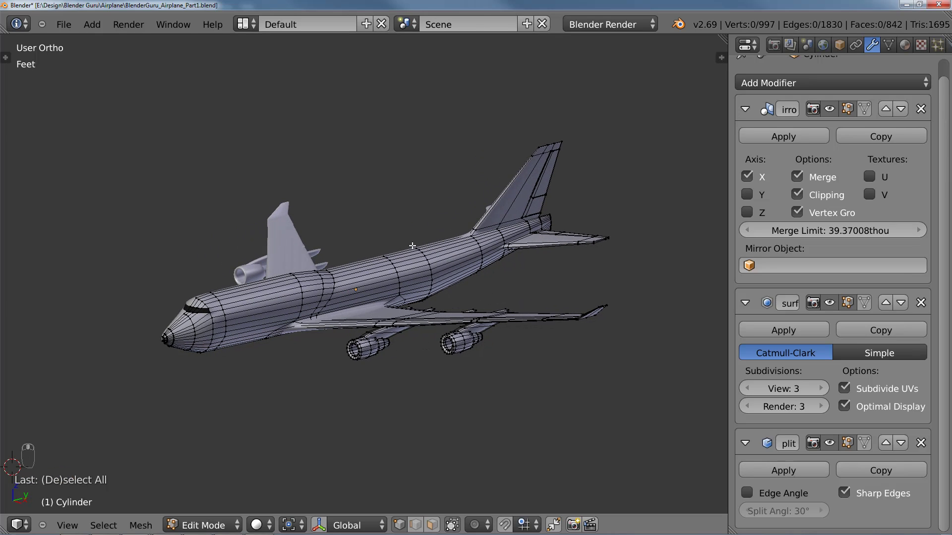
middle_drag(561, 302, 495, 320)
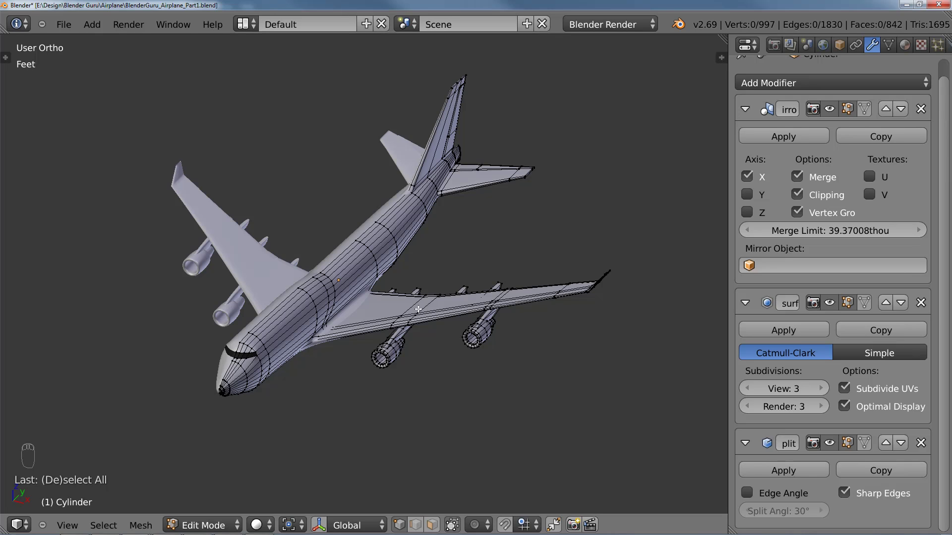
middle_drag(419, 309, 328, 282)
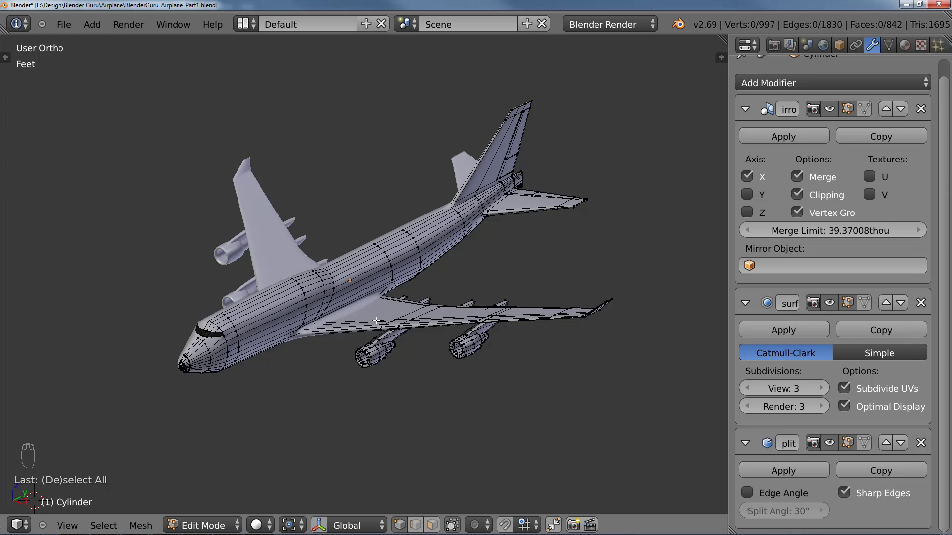
middle_drag(376, 320, 443, 300)
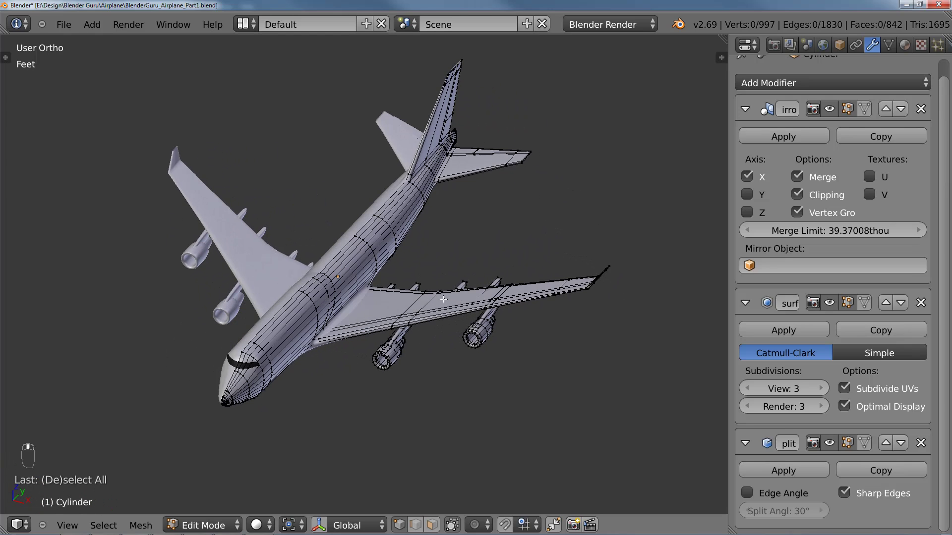
middle_drag(367, 312, 443, 257)
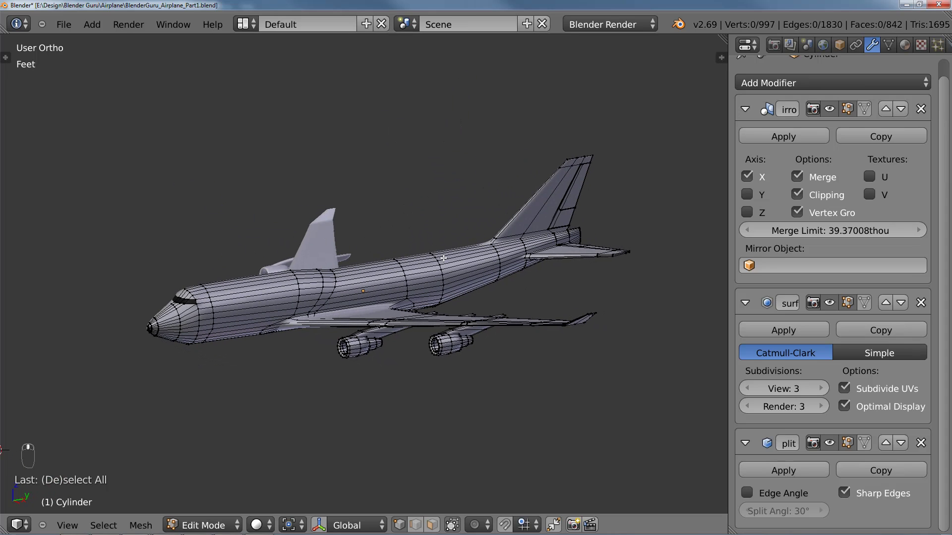
Set the viewport to the right orthographic view and turn off the background images.
key(KP_3)
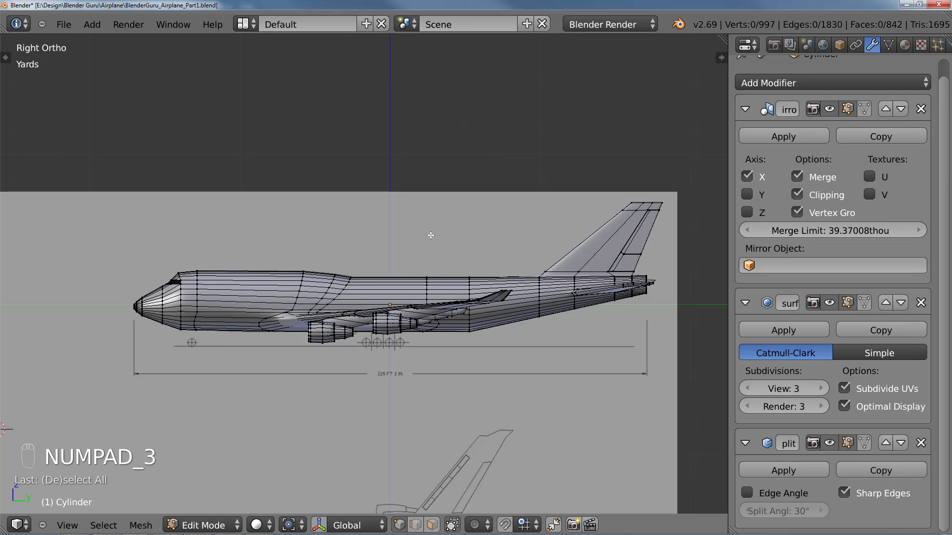
key(n)
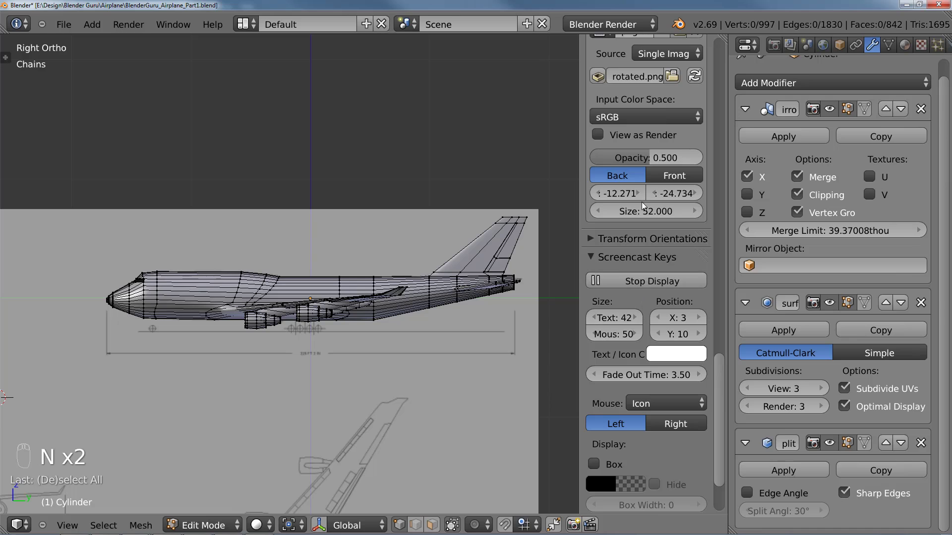
scroll(639, 314, up, 8)
scroll(640, 313, up, 2)
click(602, 191)
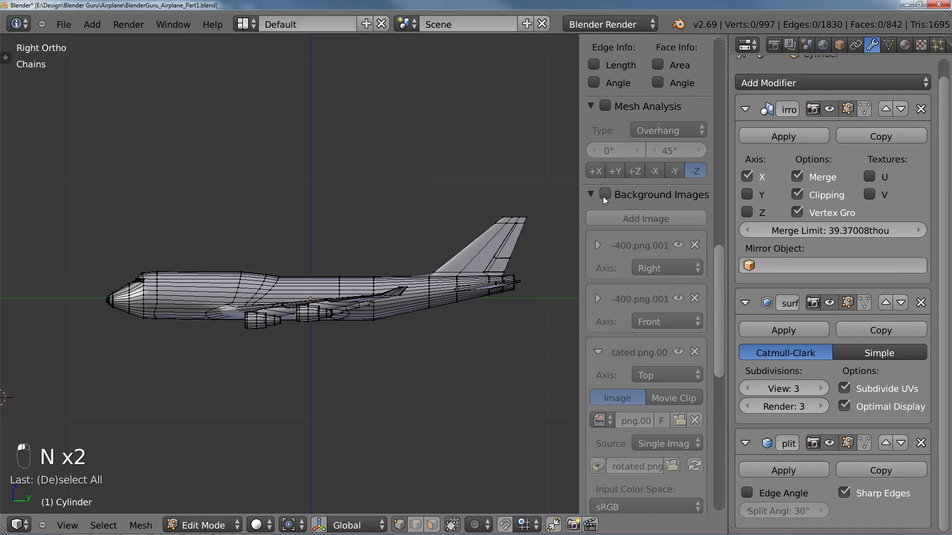
key(n)
shift+middle_drag(538, 267, 487, 244)
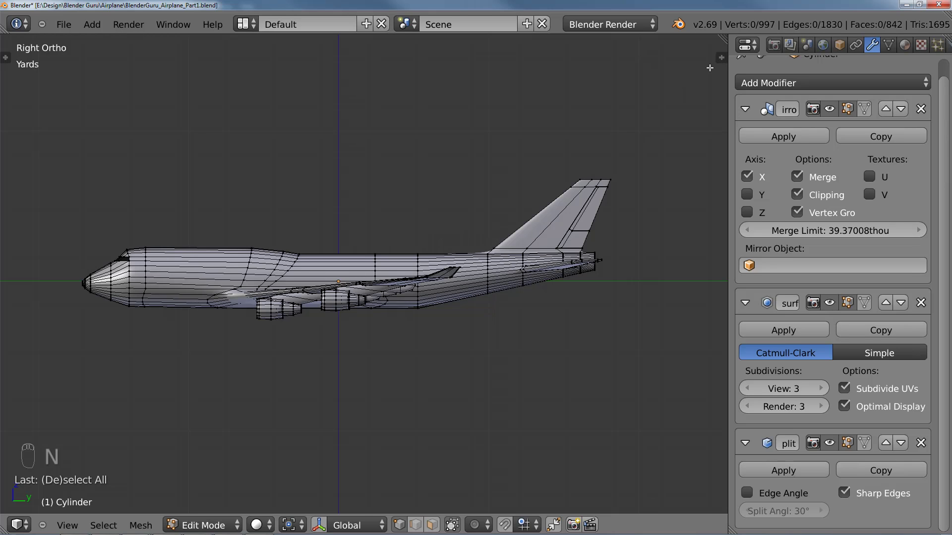
Split the 3D viewport vertically and change the new area into a UV/Image Editor.
drag(722, 58, 390, 325)
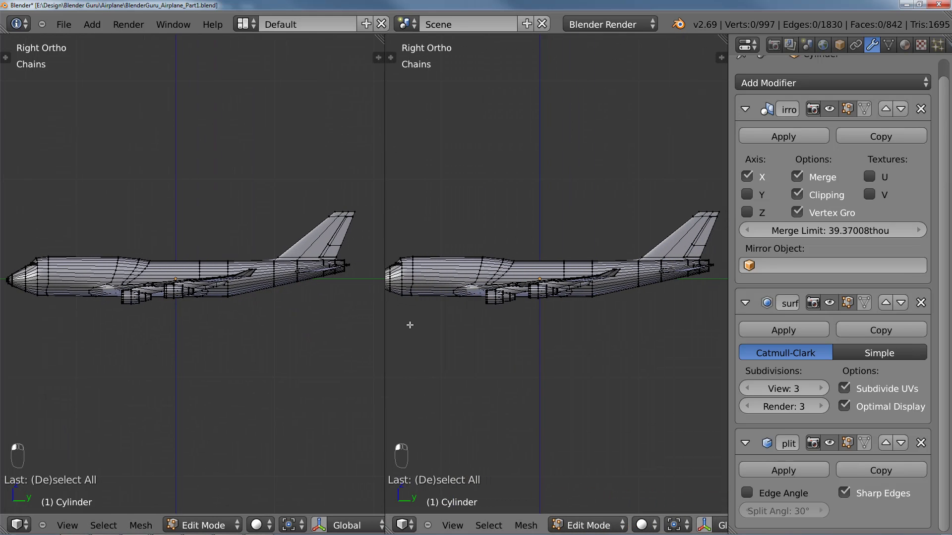
click(402, 527)
click(439, 403)
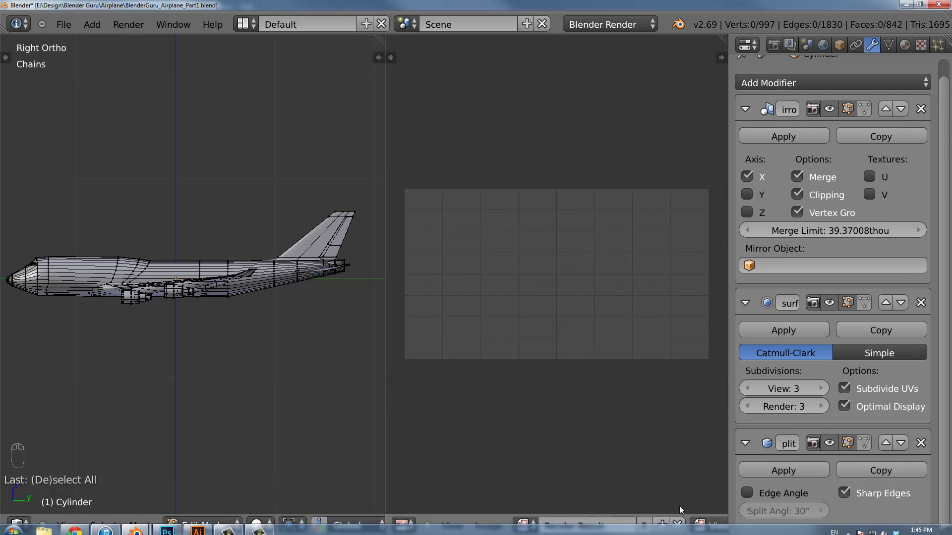
Select the whole airplane mesh and UV map it with Project From View in the right side view.
key(a)
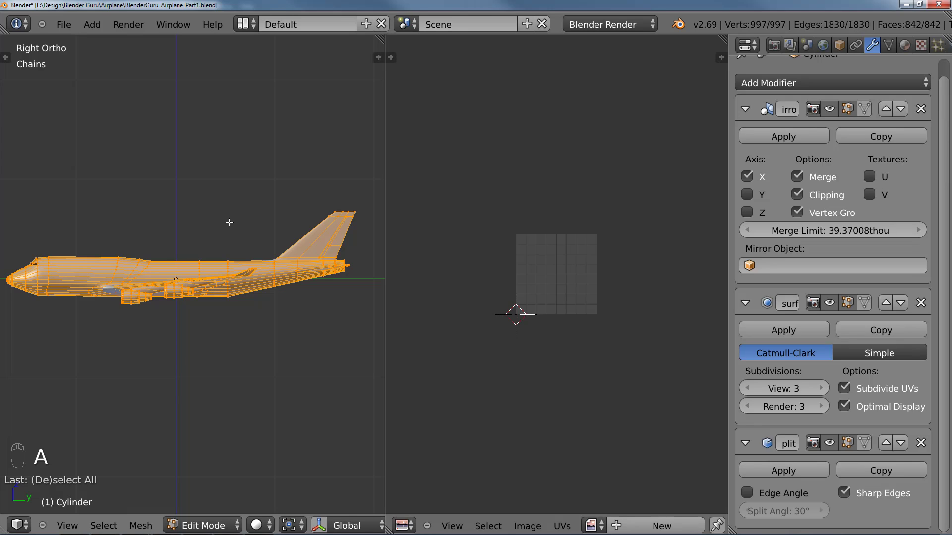
key(u)
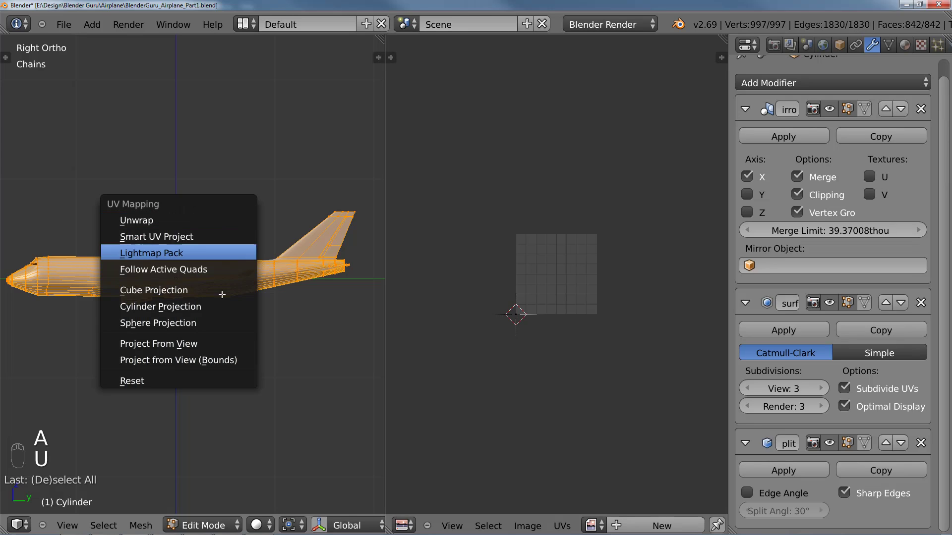
click(212, 349)
scroll(550, 322, up, 5)
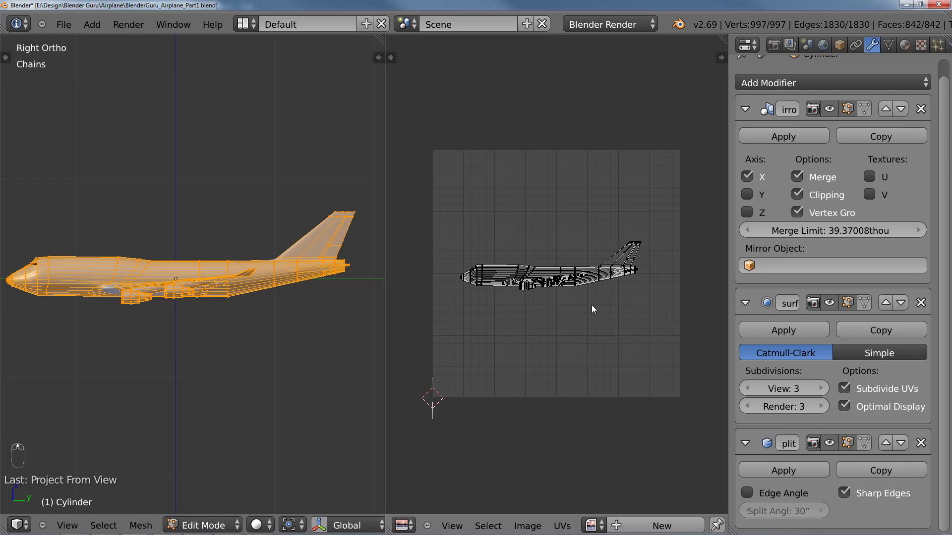
Select all the airplane's UVs and scale them up to nearly fill the width of the UV grid.
key(a)
key(s)
click(603, 337)
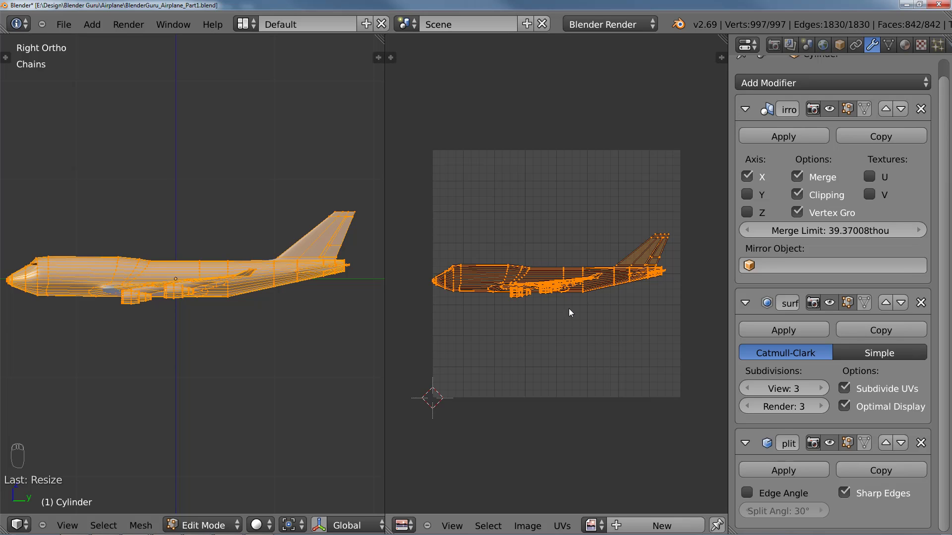
scroll(469, 337, up, 5)
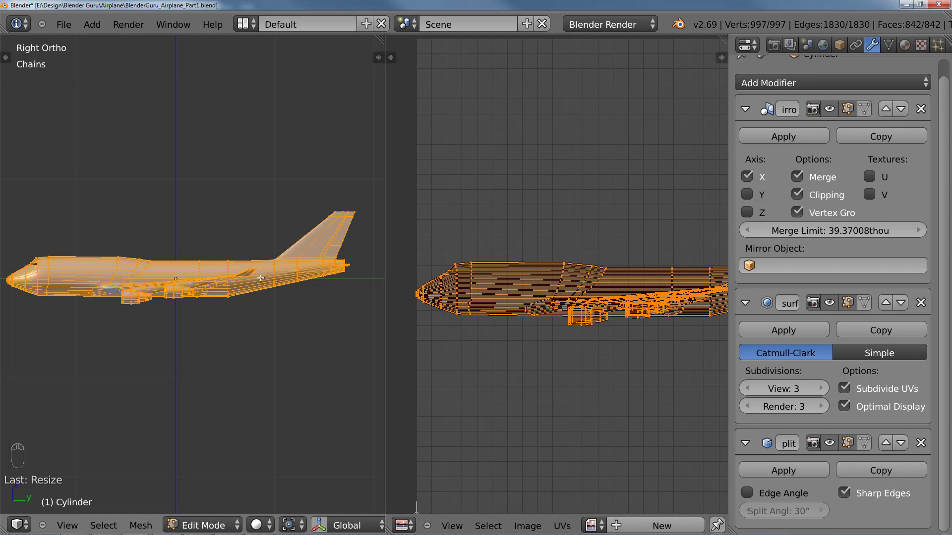
scroll(580, 295, down, 3)
middle_drag(670, 311, 611, 313)
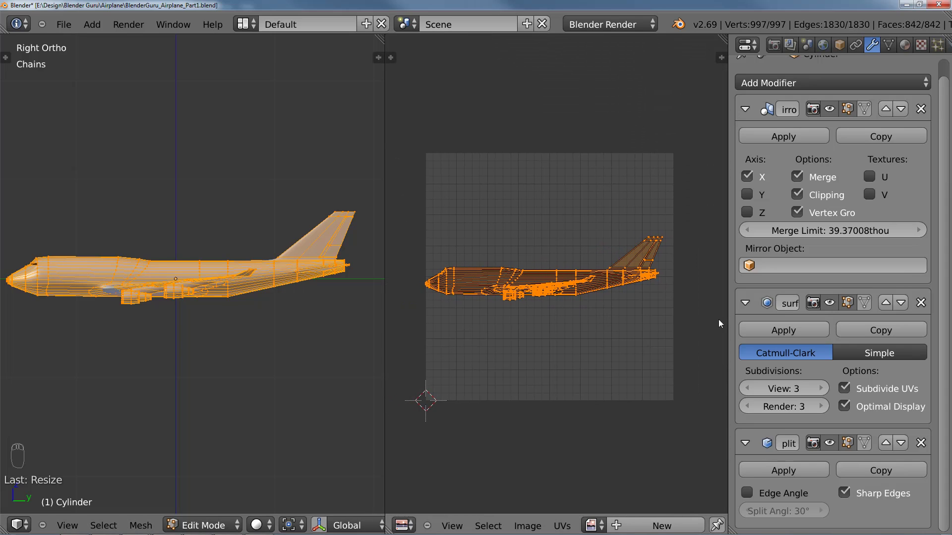
key(s)
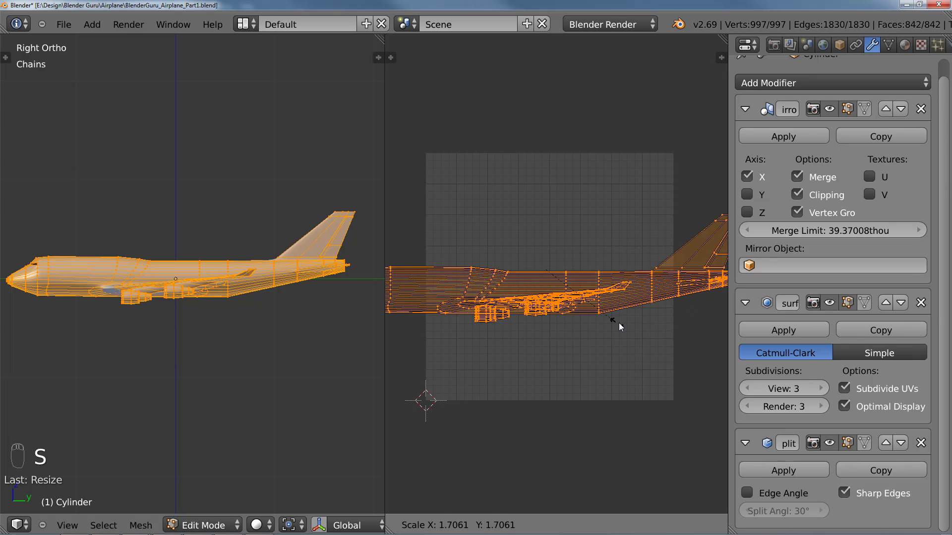
click(596, 293)
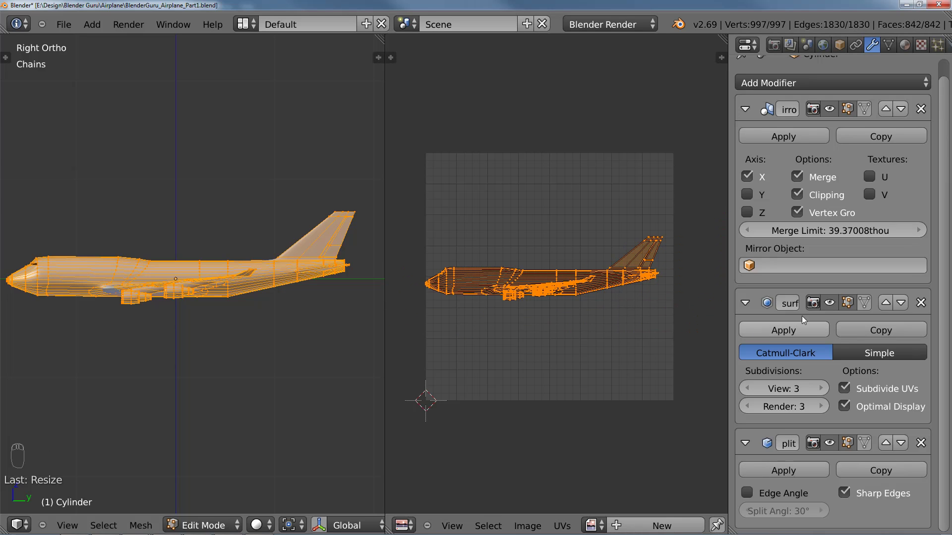
Turn off the Subdivision Surface modifier's viewport display.
click(830, 303)
key(s)
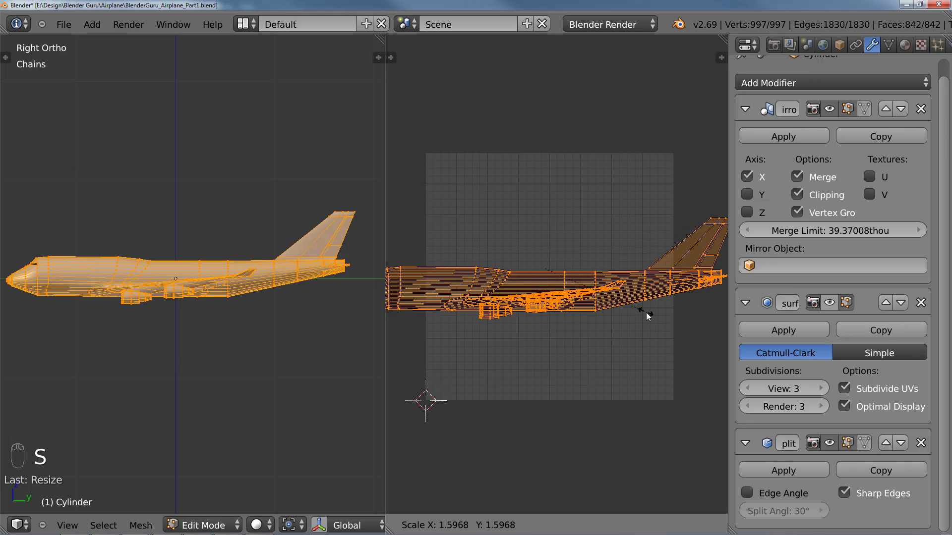
click(684, 318)
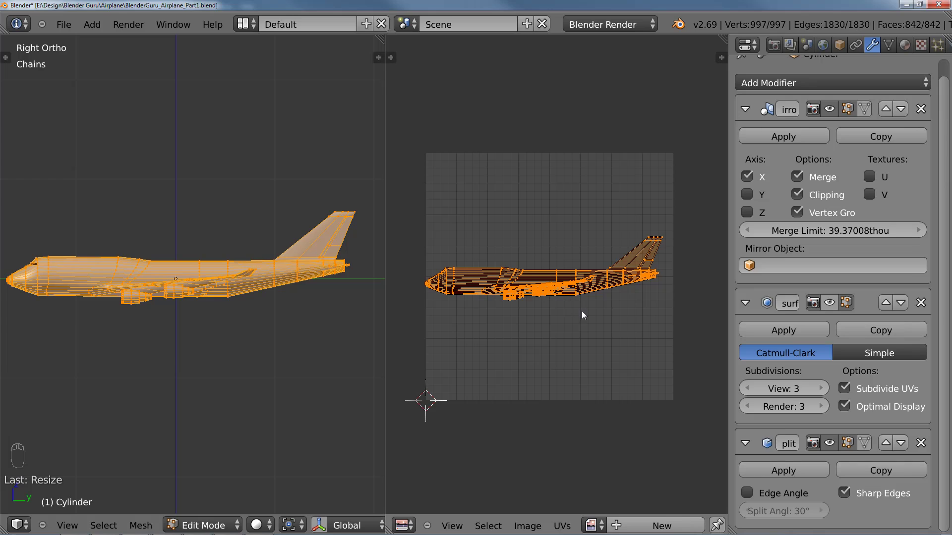
middle_drag(587, 315, 604, 315)
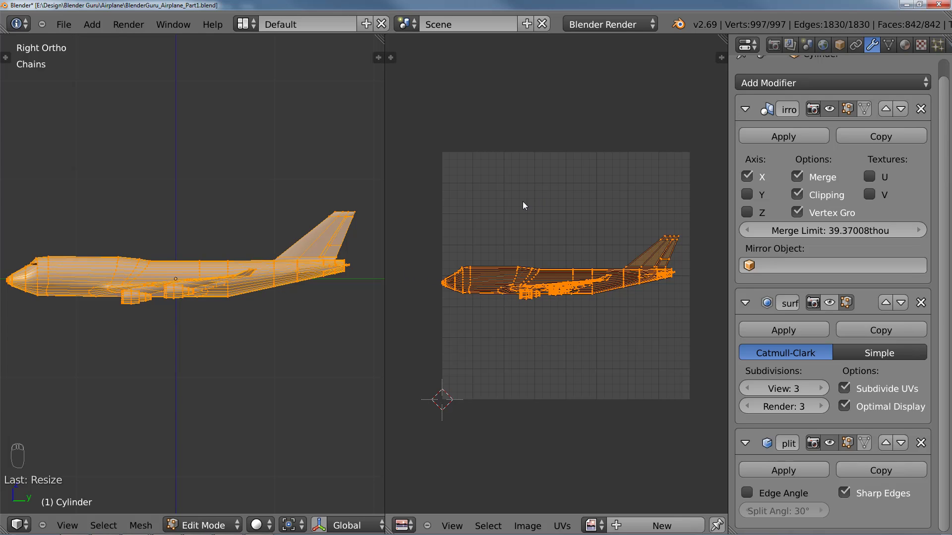
Shrink the airplane's UVs slightly and move them down along the Y axis to the lower edge of the UV grid.
key(g)
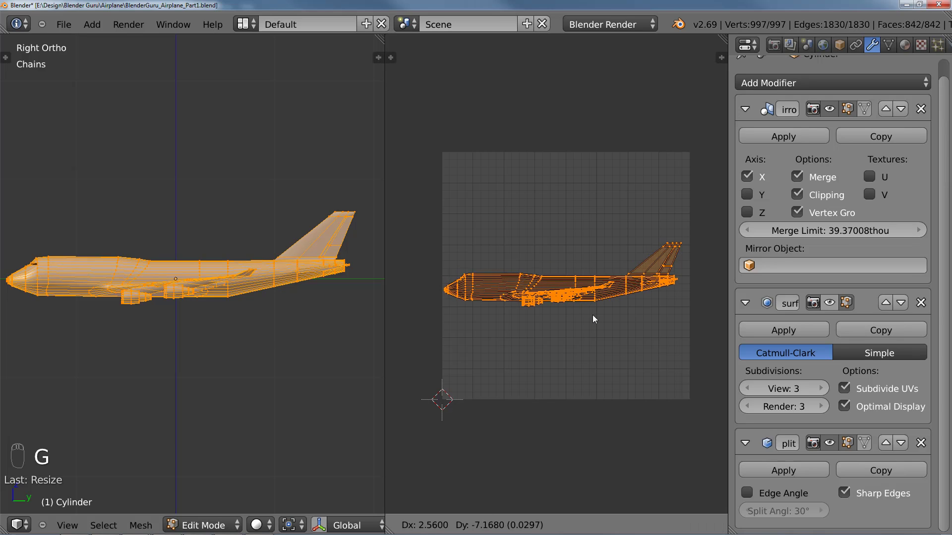
click(594, 348)
key(s)
click(588, 349)
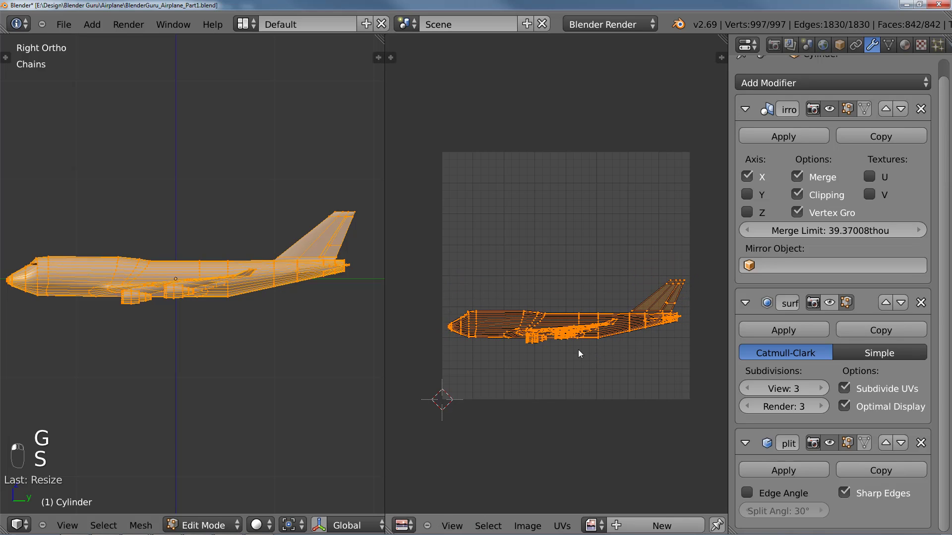
key(g)
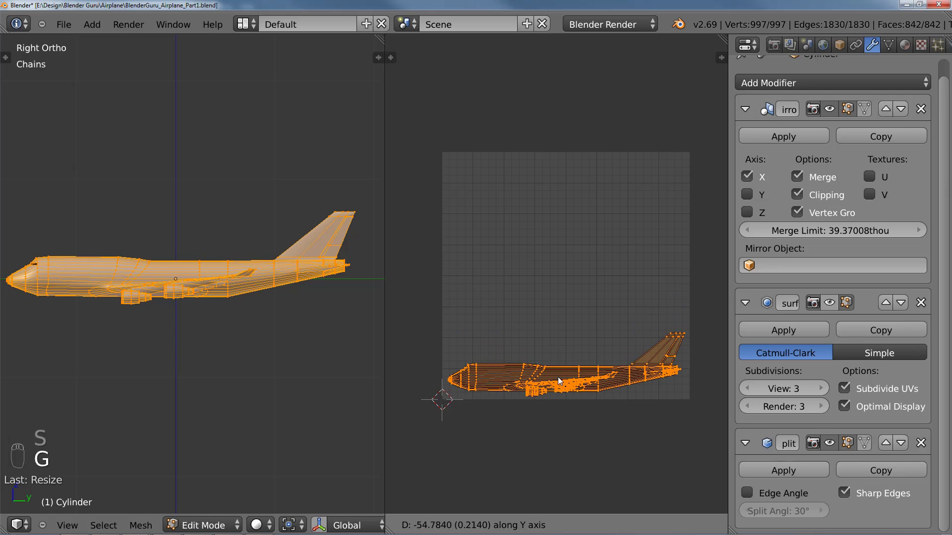
click(522, 162)
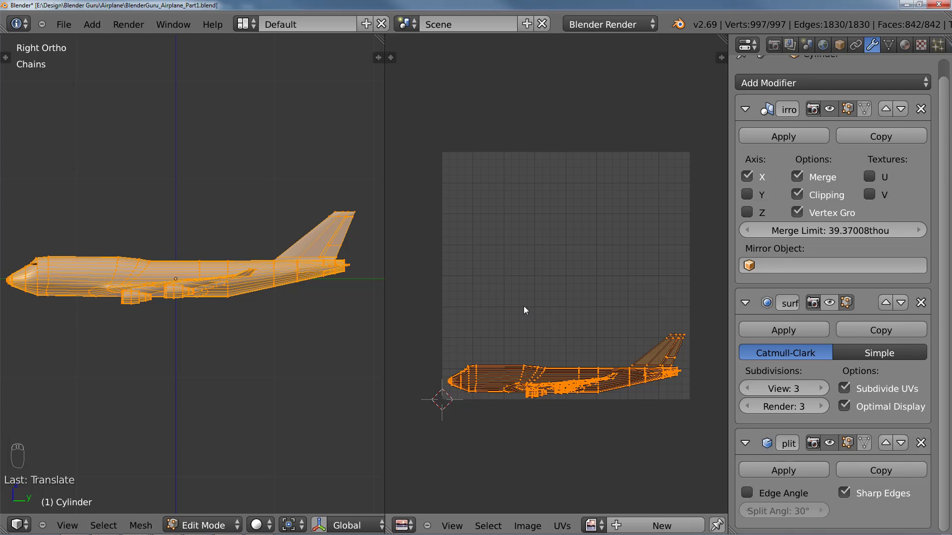
Start a new image for the UV layout and set its size to 4096 wide by 2048 high.
click(527, 525)
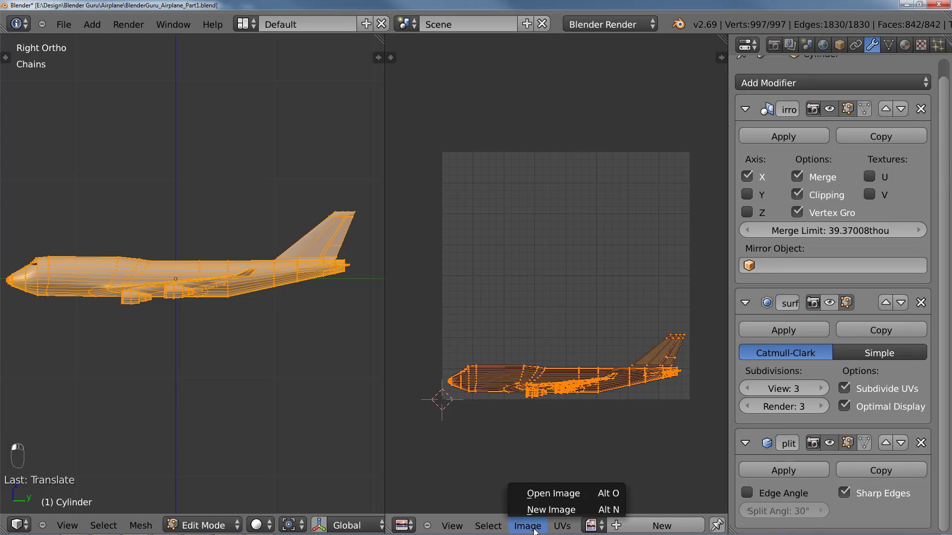
click(543, 511)
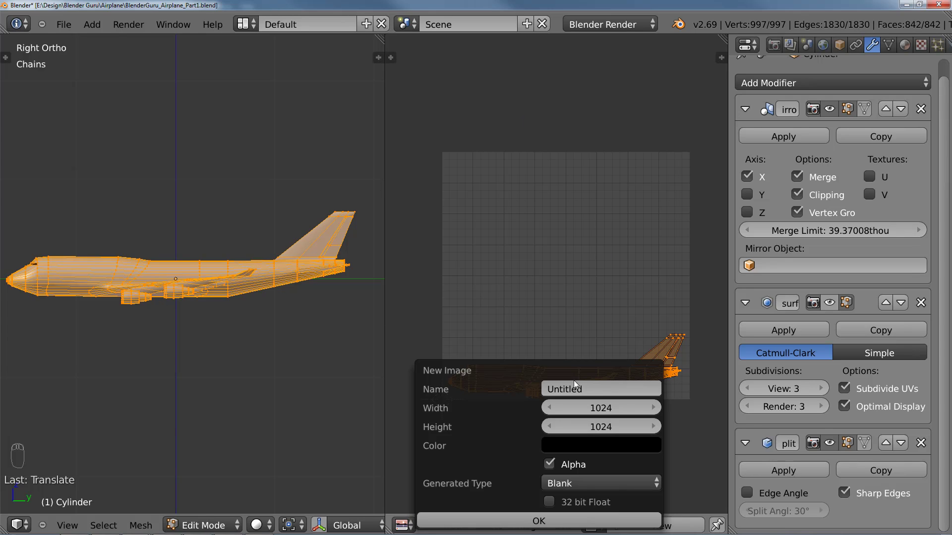
click(599, 409)
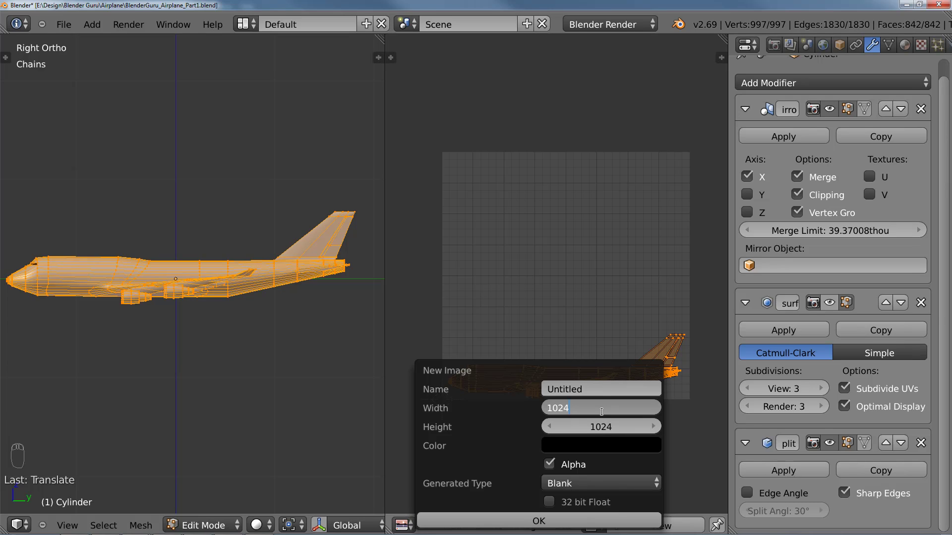
text(*)
key(Return)
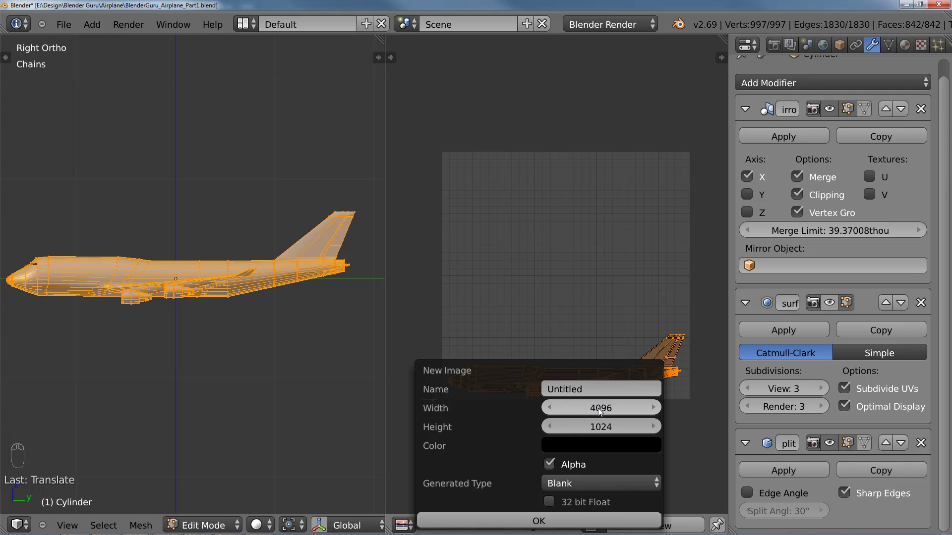
click(602, 428)
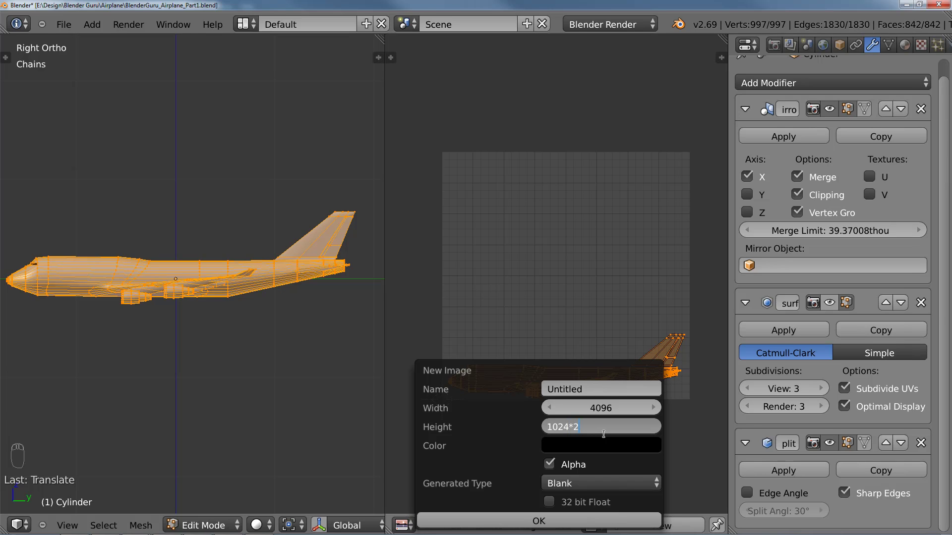
text(*2)
key(Return)
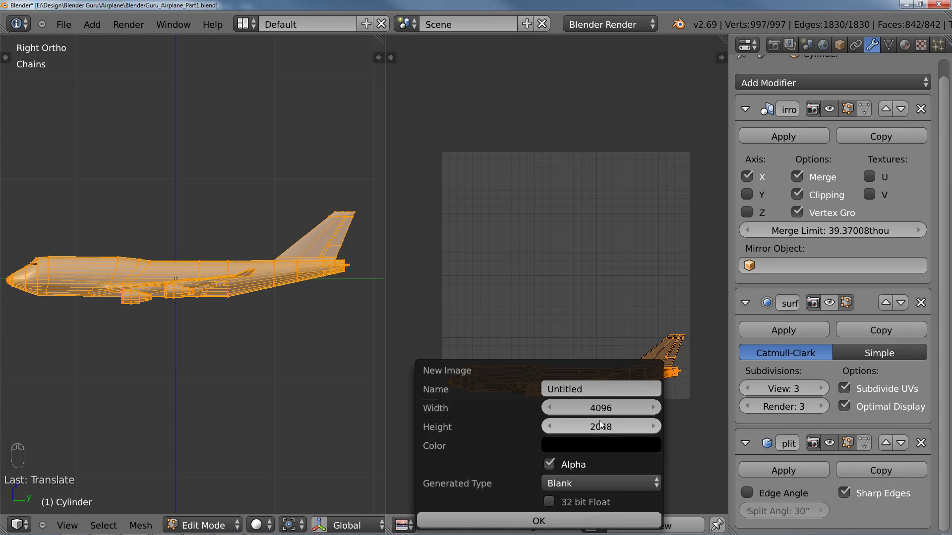
Name the new image UV, give it a near-white colour of about 0.97 RGB, and create it.
click(590, 389)
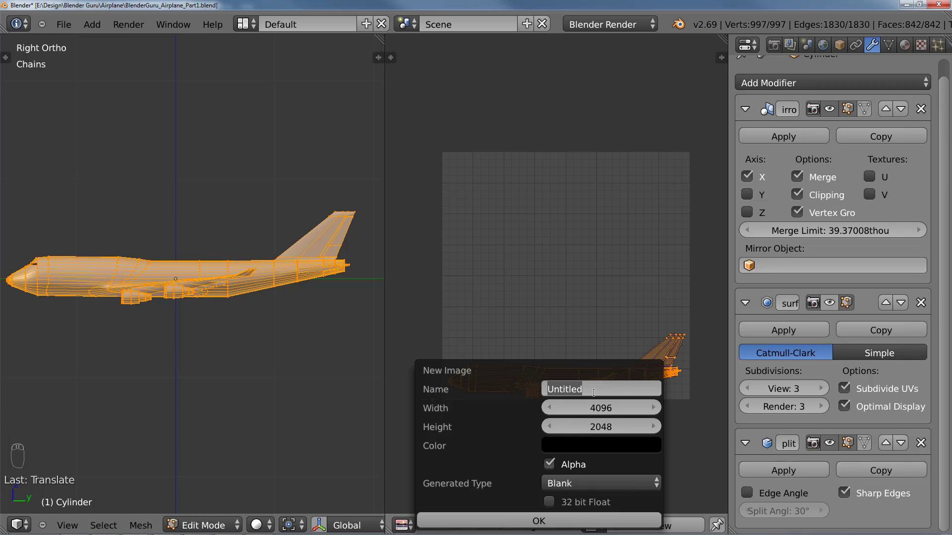
text(UV)
key(Return)
click(572, 446)
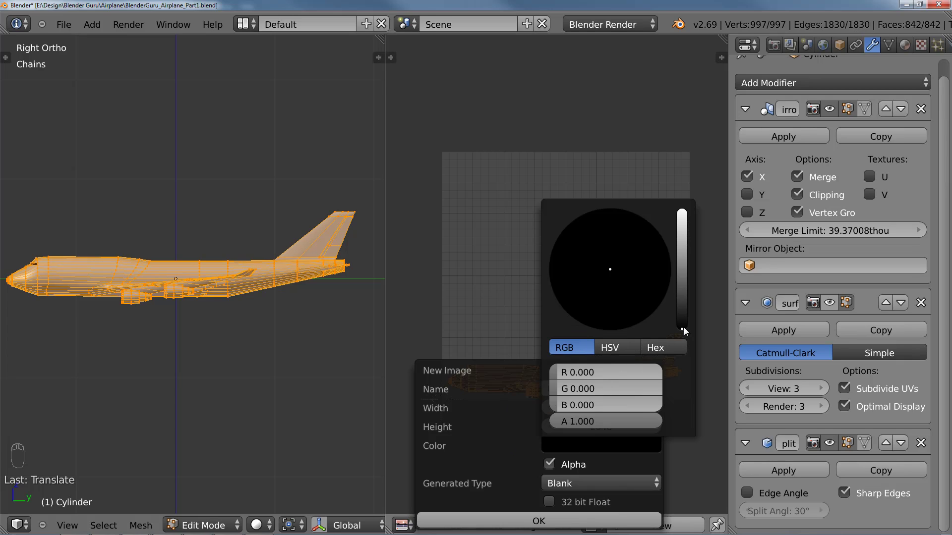
drag(683, 327, 682, 213)
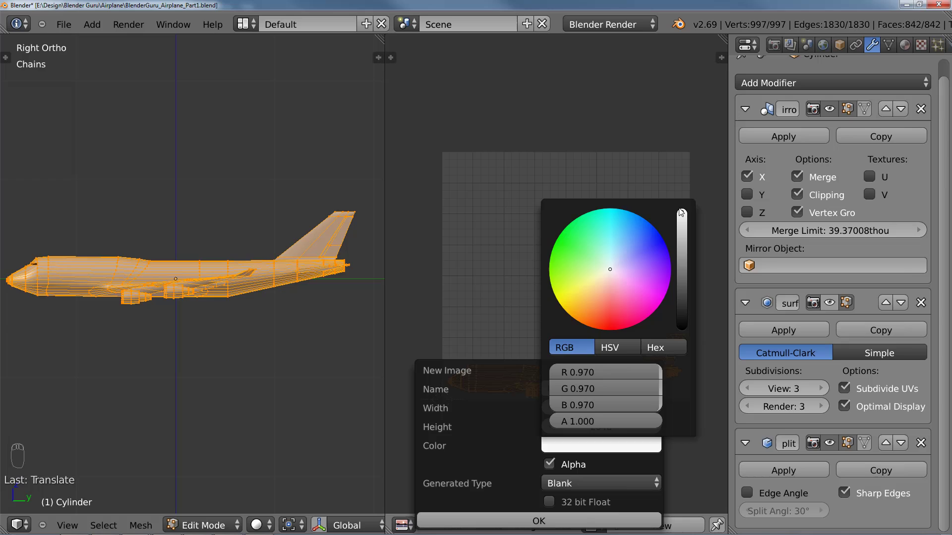
click(535, 521)
Redo the airplane's UV mapping with Project From View so it fits the new image's proportions.
scroll(550, 426, down, 5)
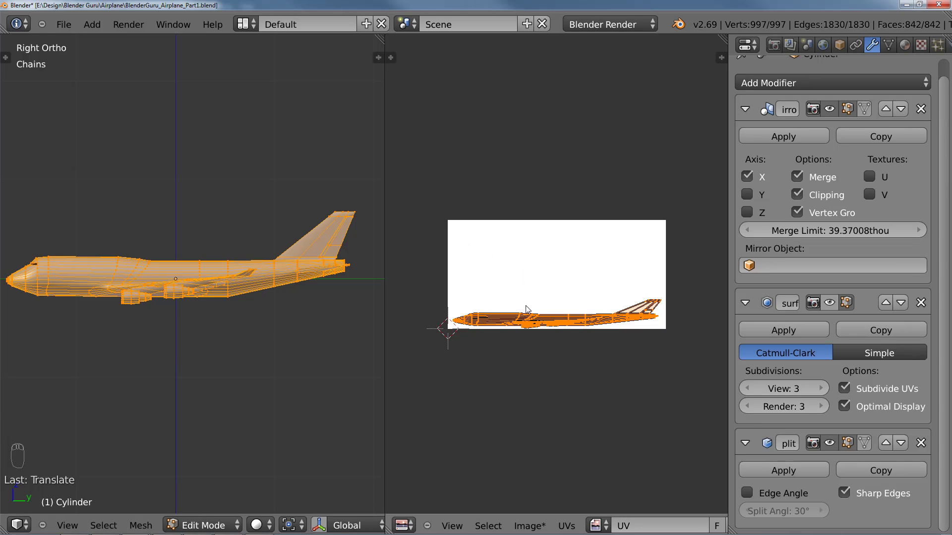
scroll(535, 328, up, 2)
middle_drag(517, 335, 532, 323)
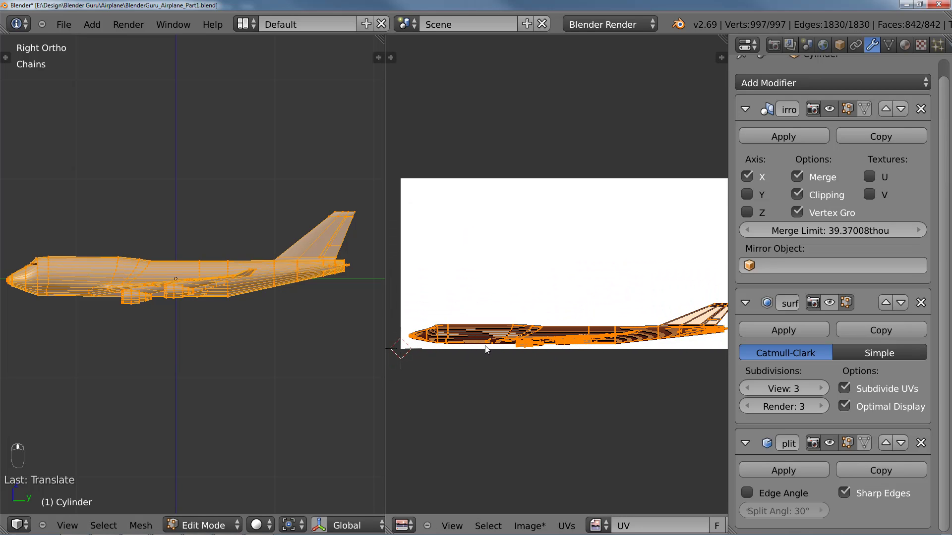
scroll(584, 343, down, 1)
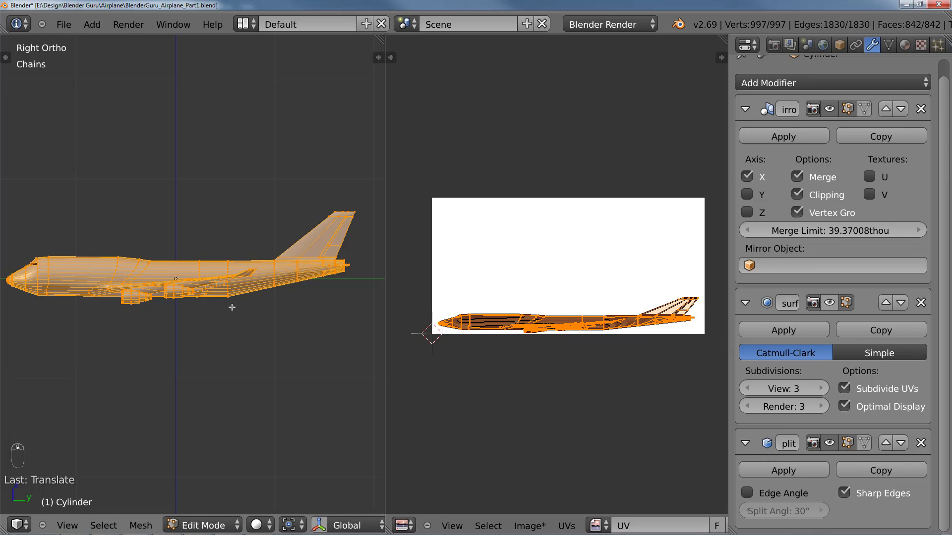
key(u)
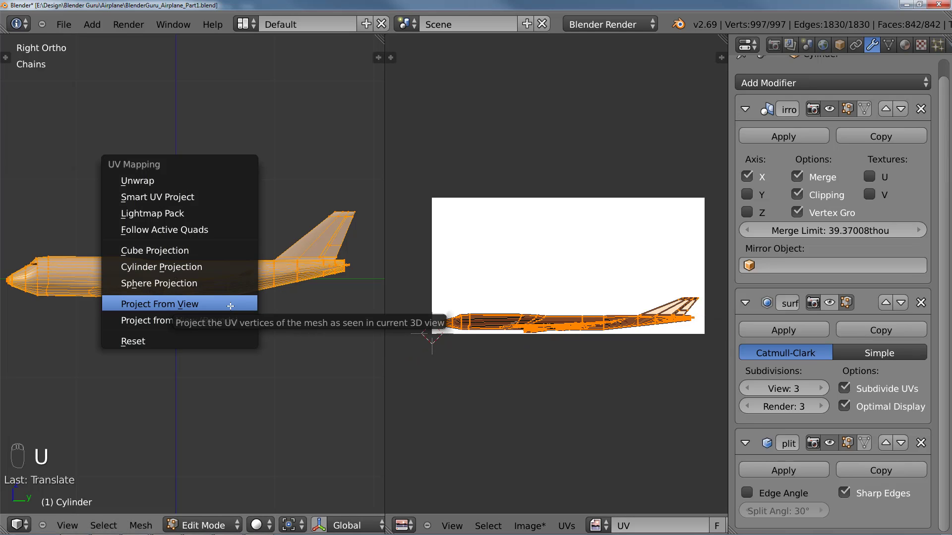
click(218, 304)
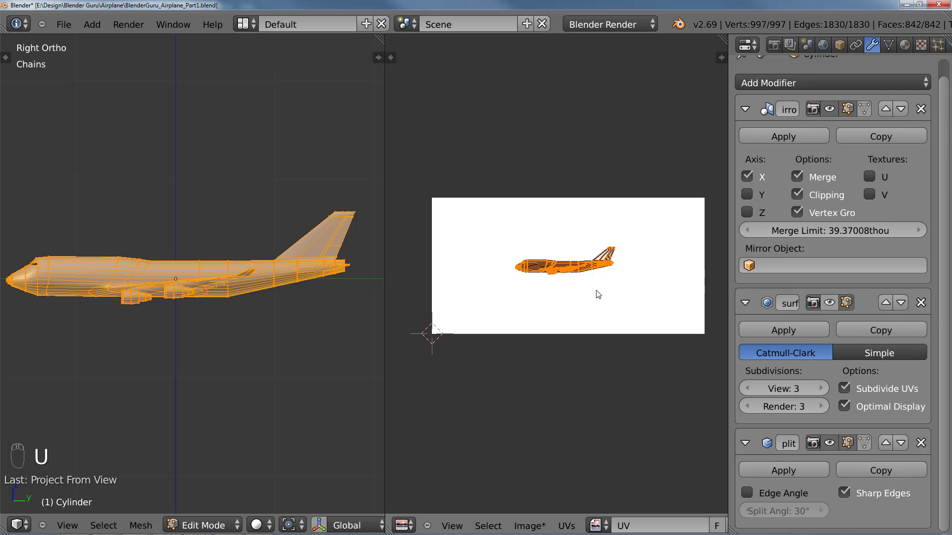
Scale up and move the airplane's UVs so they span the image's width and sit along its lower edge.
key(s)
click(659, 330)
key(g)
click(662, 341)
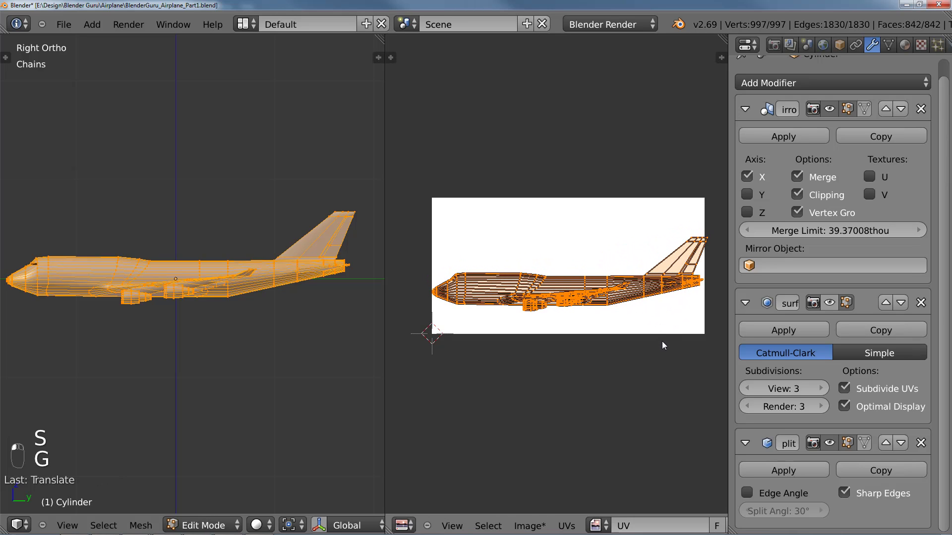
key(s)
click(678, 365)
key(g)
click(676, 378)
key(s)
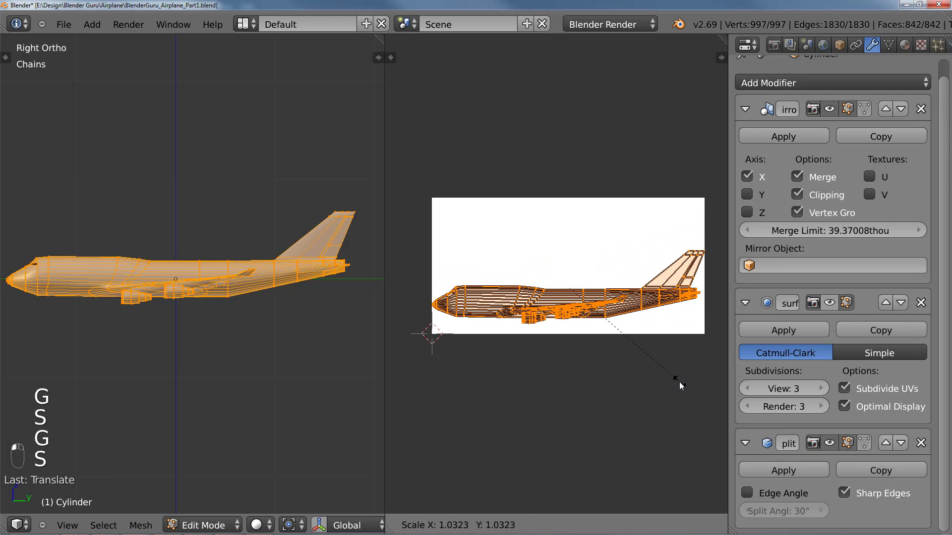
click(678, 383)
key(g)
click(679, 386)
key(s)
click(679, 386)
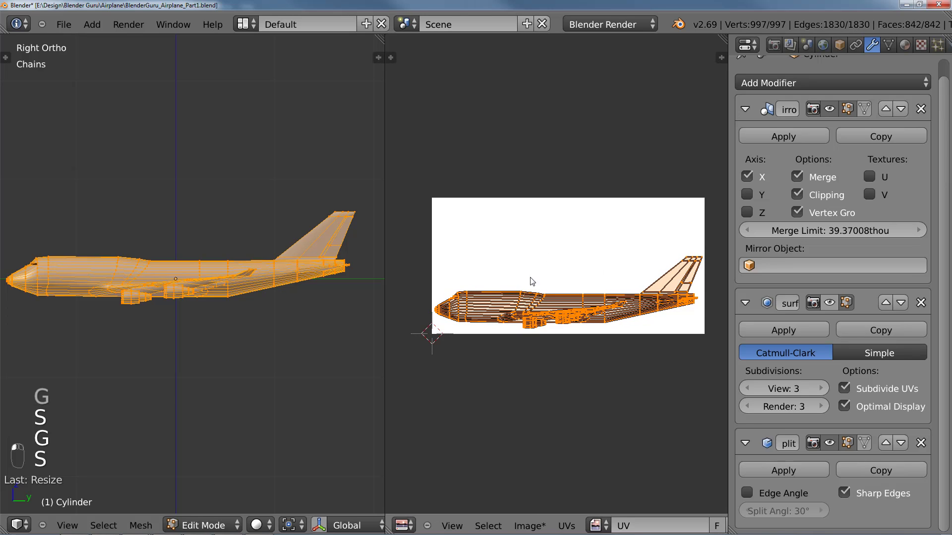
key(g)
click(606, 331)
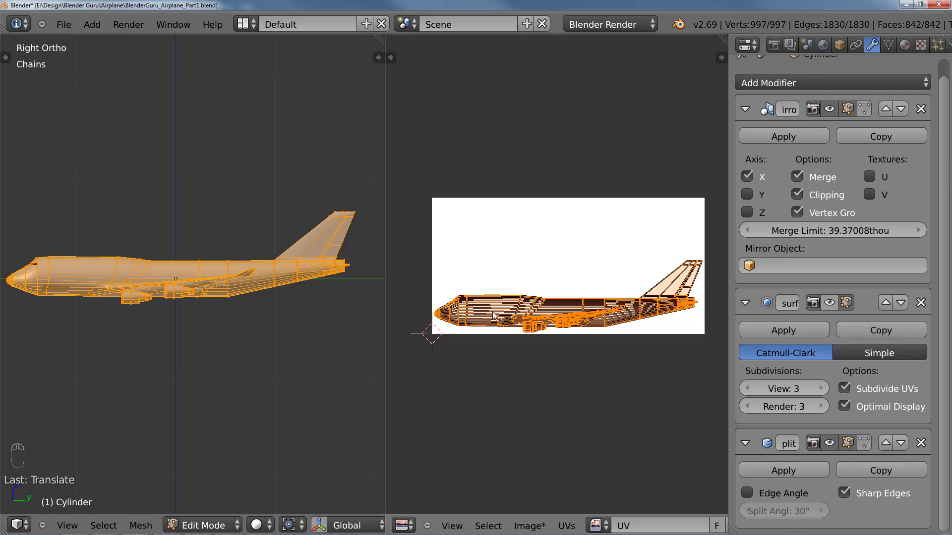
Switch the render engine to Cycles Render and map the airplane again with Project From View.
click(600, 25)
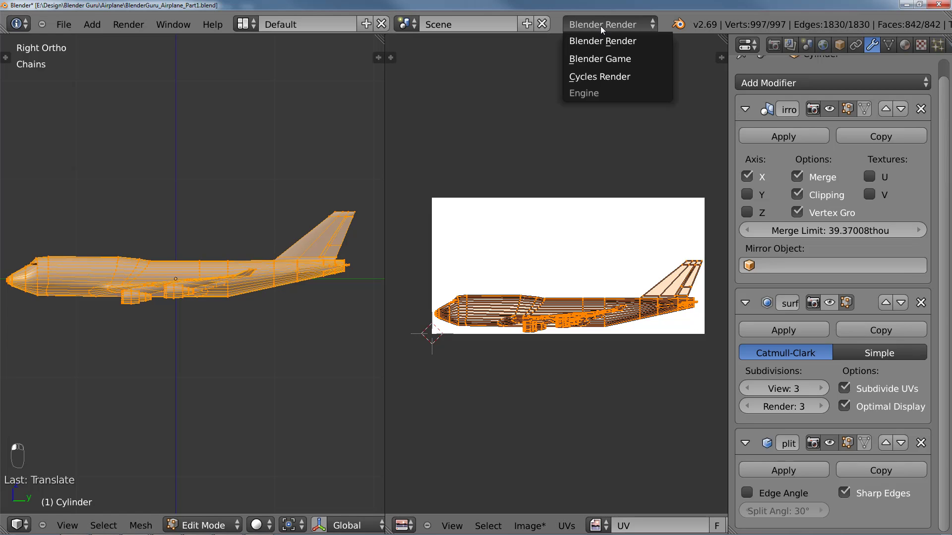
click(606, 76)
key(u)
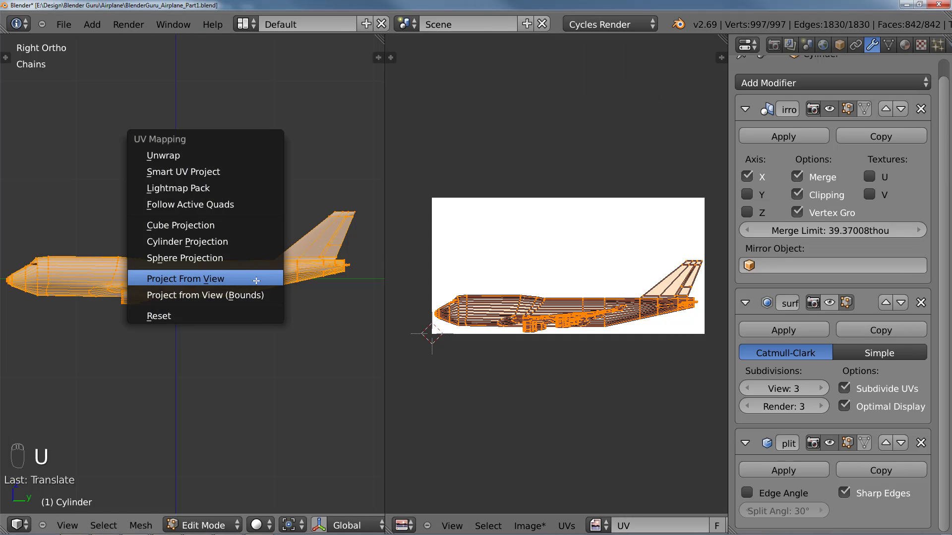
click(256, 281)
Scale the newly projected UVs up to nearly the image's width and move them slightly down to centre them horizontally.
key(s)
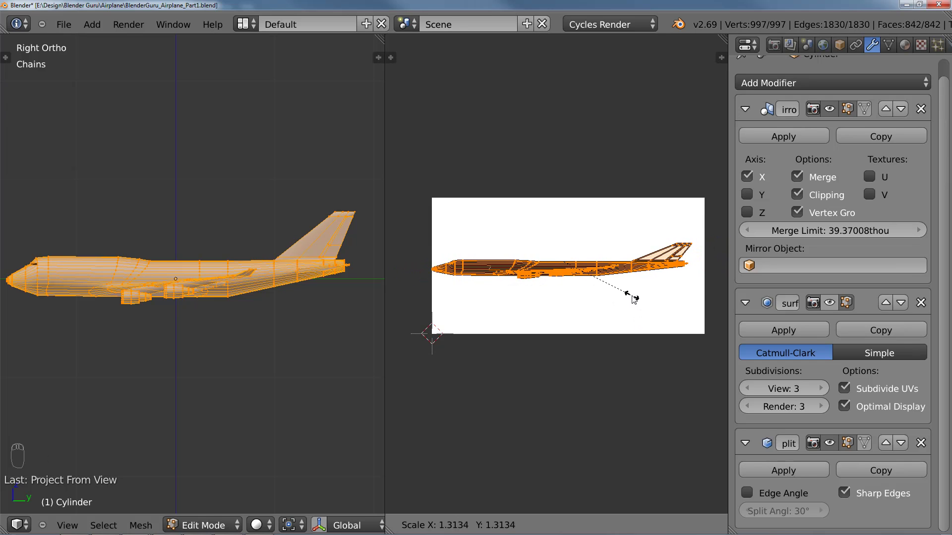
click(632, 296)
key(g)
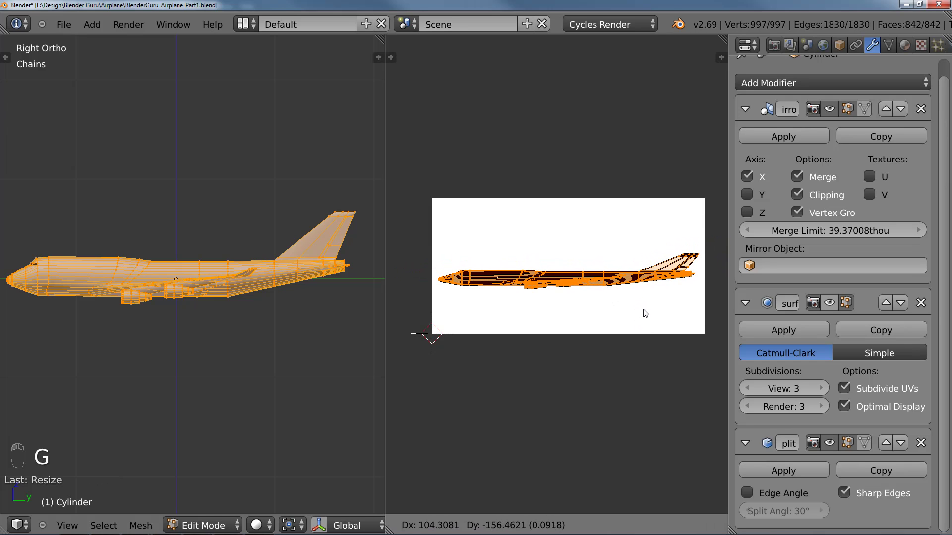
click(645, 313)
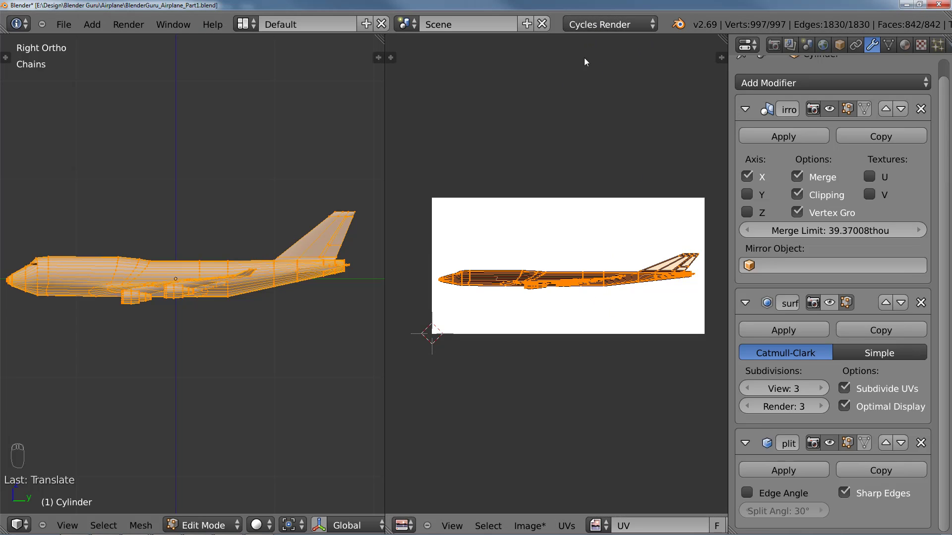
Switch the render engine to Blender Render and map the airplane again with Project From View.
click(611, 23)
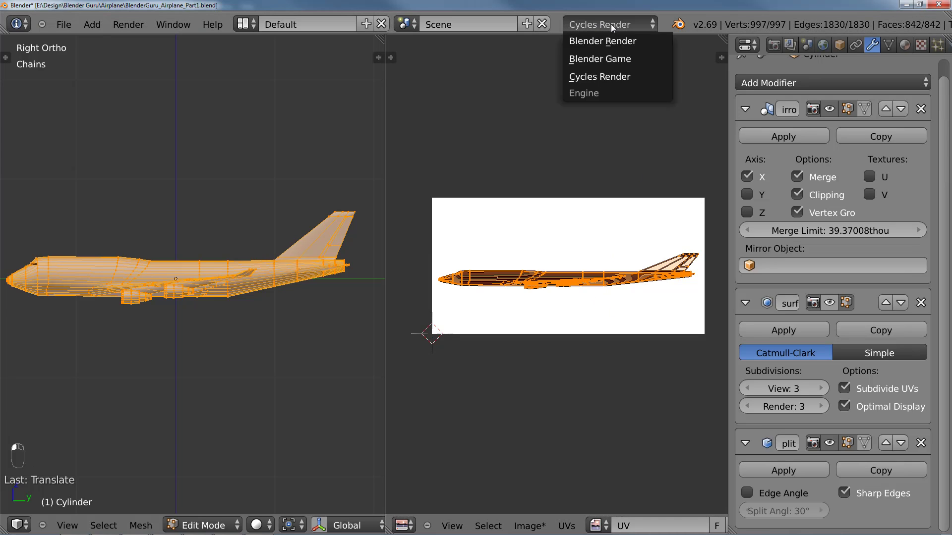
click(645, 45)
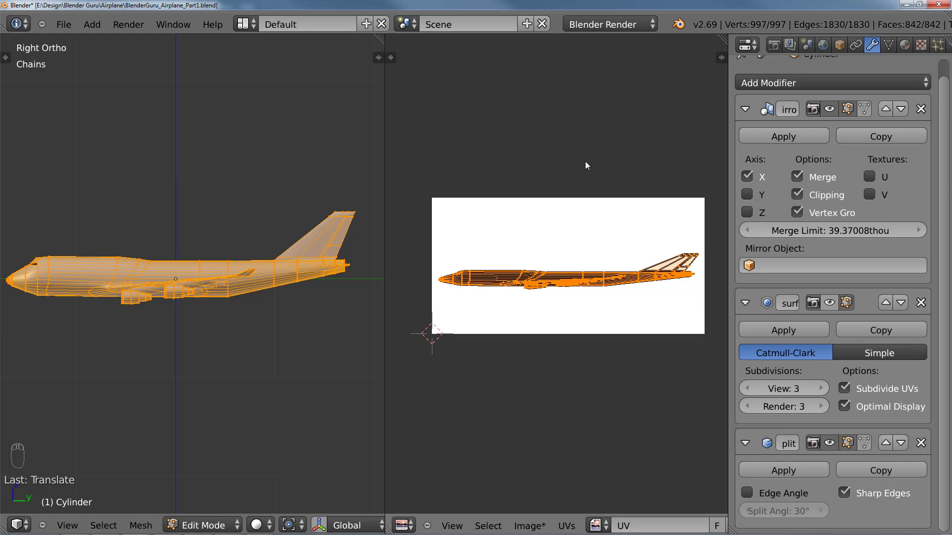
key(u)
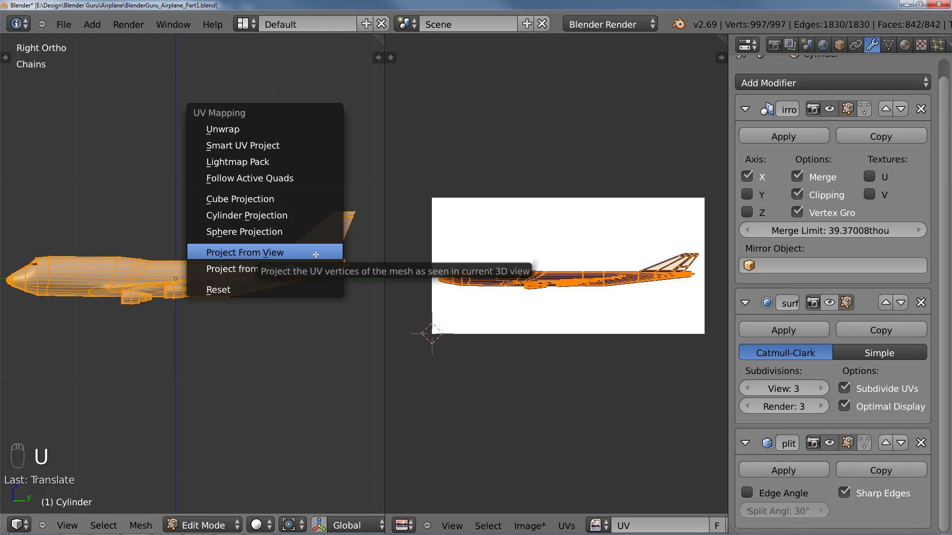
click(316, 255)
Scale the projected UVs up to the image's full width and move them down near its lower edge.
key(s)
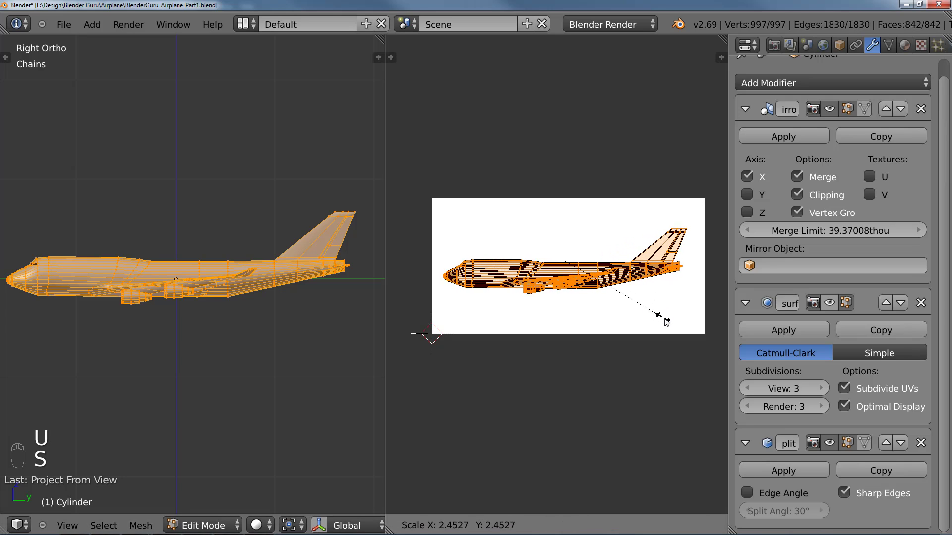
click(674, 326)
key(g)
click(676, 328)
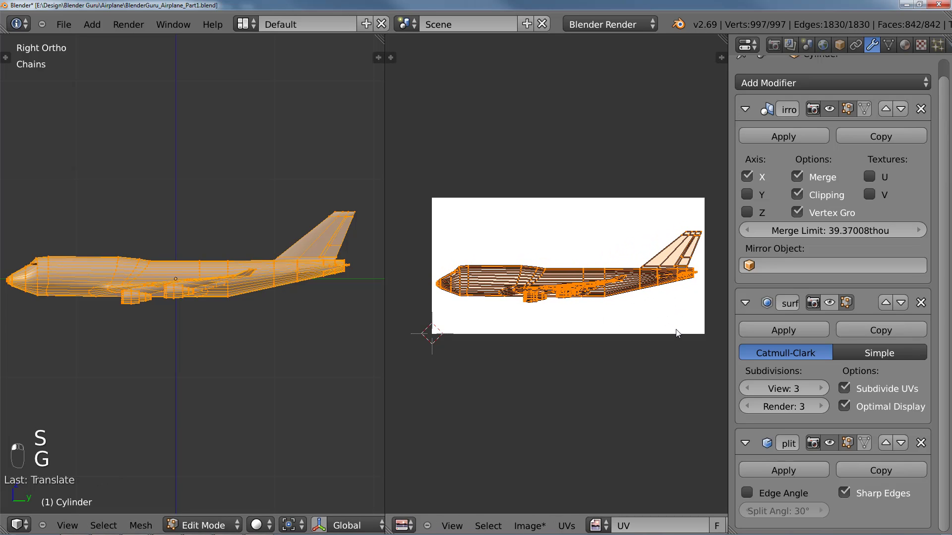
key(s)
click(677, 332)
key(g)
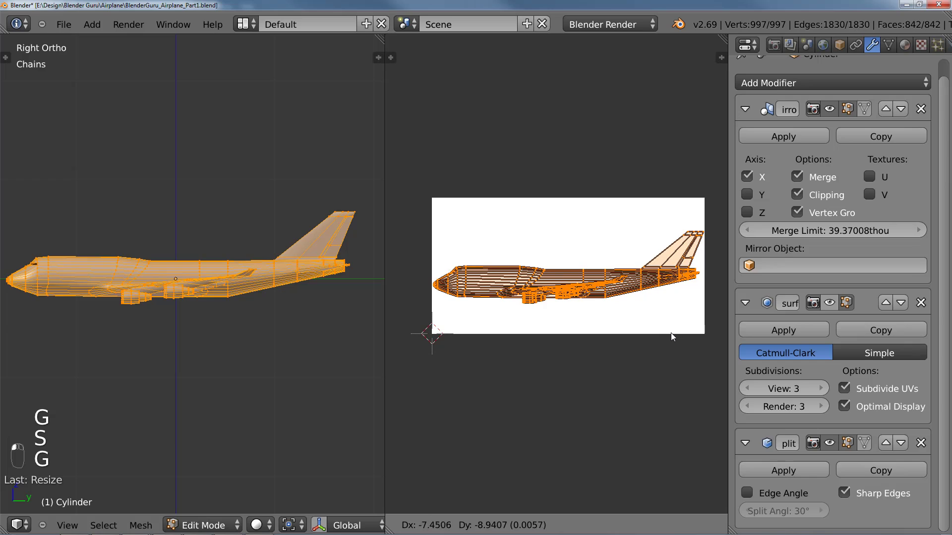
click(671, 332)
key(g)
click(678, 329)
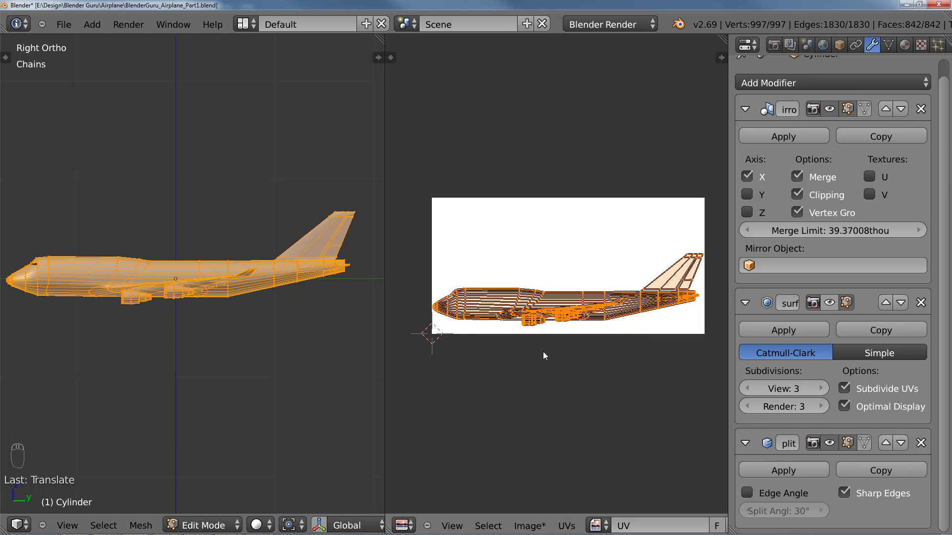
Nudge the airplane's UVs slightly so the nose stays just inside the image's edge, and check the area around the engines.
scroll(583, 313, up, 1)
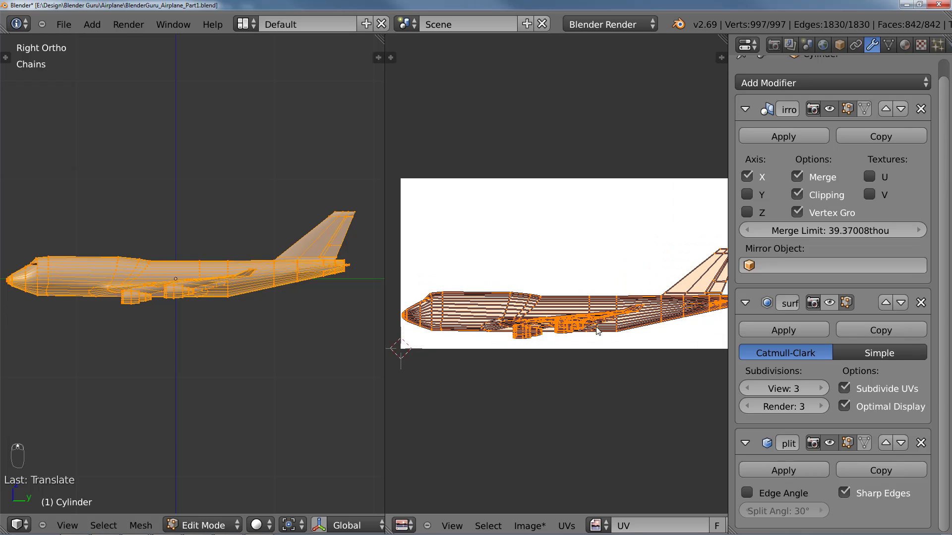
mouse_move(585, 328)
middle_down()
mouse_move(549, 310)
mouse_move(566, 323)
mouse_move(589, 313)
middle_up()
key(g)
click(551, 314)
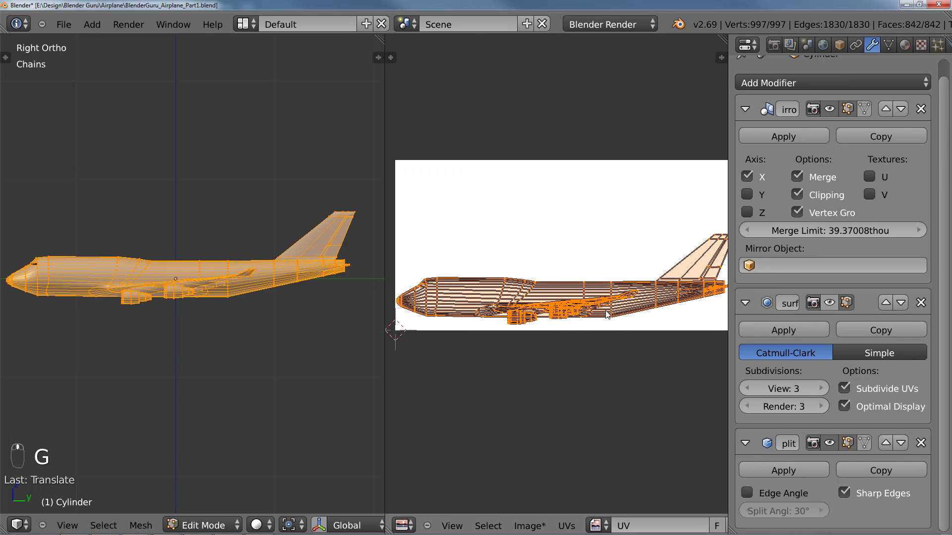
scroll(528, 331, up, 5)
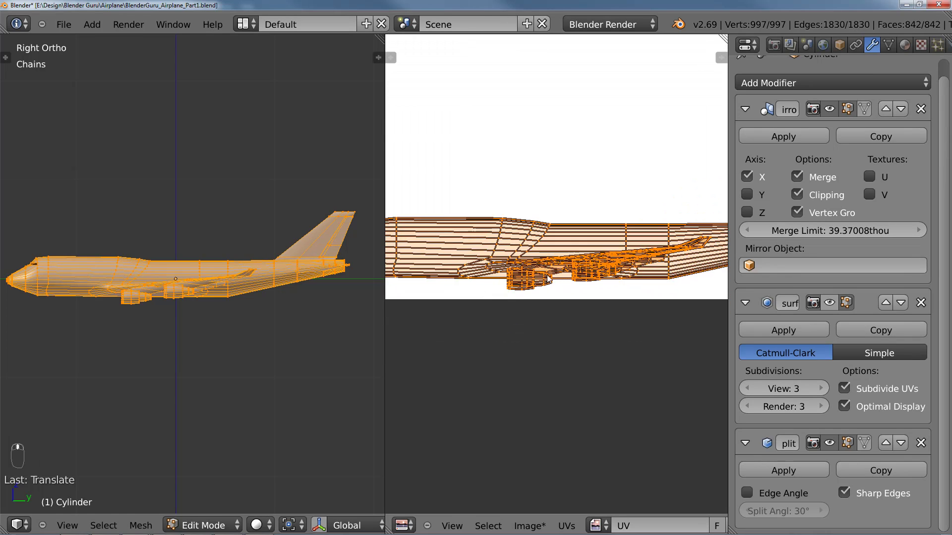
scroll(391, 278, down, 1)
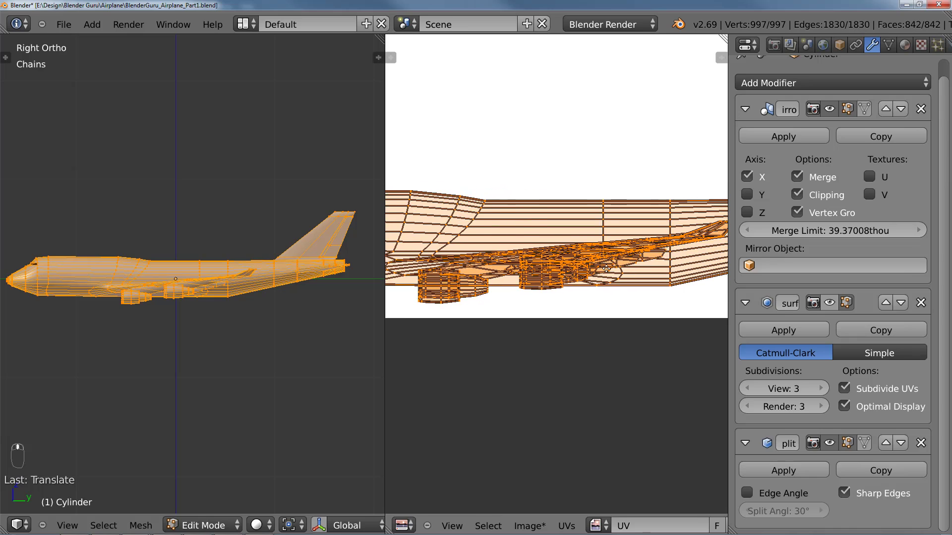
scroll(307, 319, down, 1)
scroll(485, 277, down, 1)
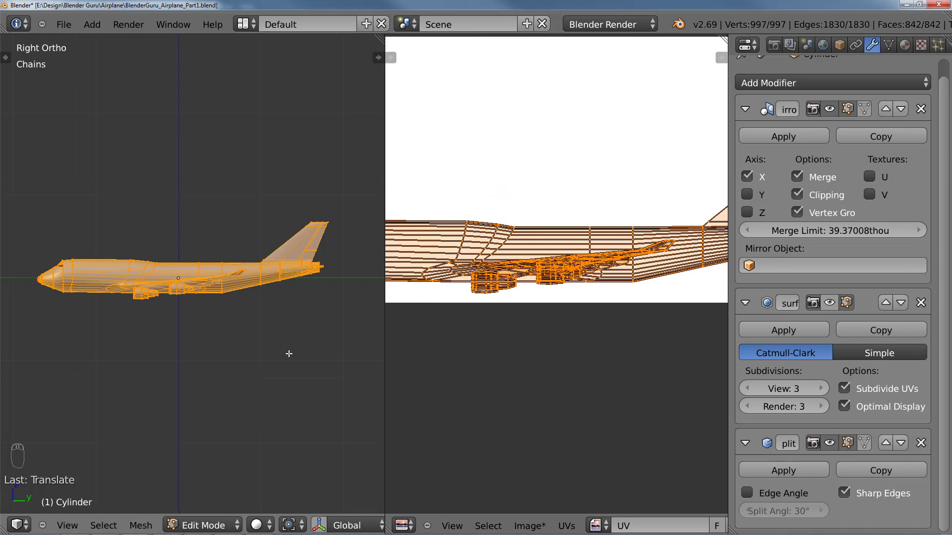
In a wireframe top view, clear the selection and box-select the outer wing with its engines and flap fairings.
key(KP_7)
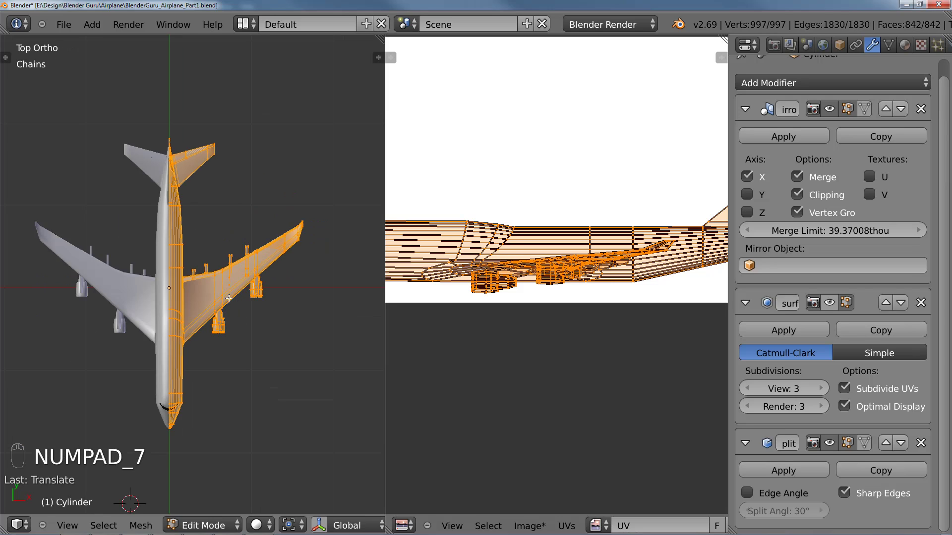
key(z)
scroll(230, 313, up, 2)
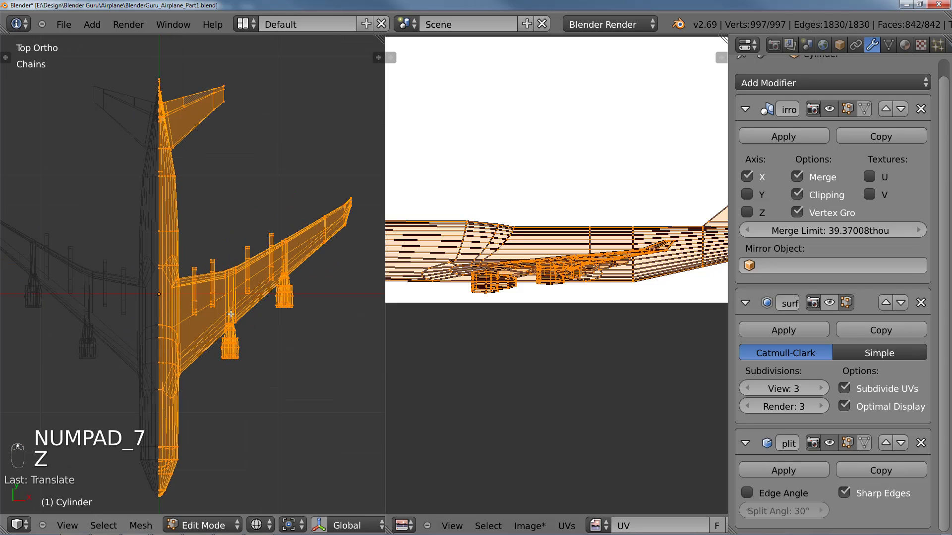
shift+middle_drag(230, 314, 189, 268)
scroll(199, 257, up, 2)
key(a)
key(b)
drag(127, 153, 257, 389)
scroll(260, 393, down, 2)
key(b)
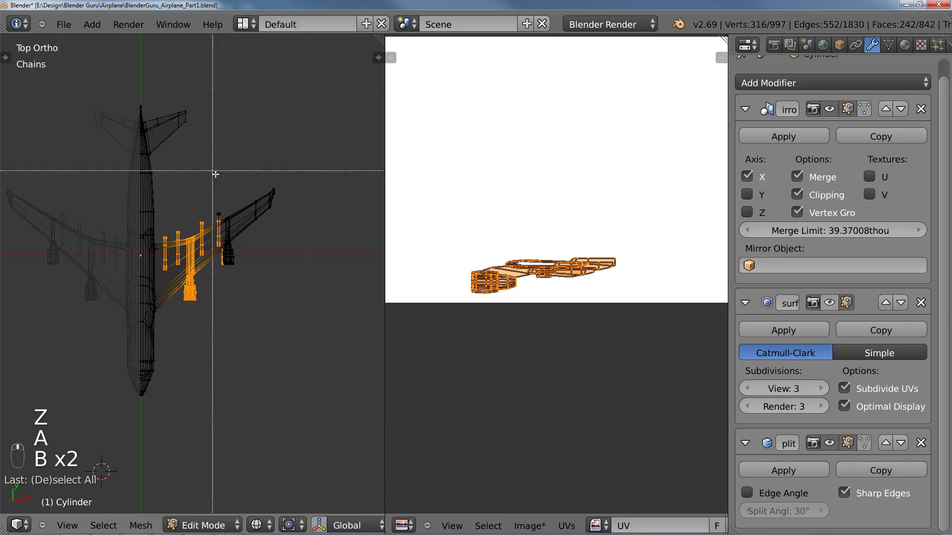
drag(218, 144, 335, 357)
Extend the selection with the edge loop where the wing meets the fuselage and the linked wing-root geometry.
scroll(218, 276, up, 4)
mouse_move(247, 328)
middle_down()
mouse_move(150, 261)
mouse_move(148, 276)
mouse_move(193, 299)
mouse_move(214, 289)
mouse_move(257, 317)
mouse_move(217, 297)
middle_up()
key(z)
alt+shift+click(198, 301)
key(z)
scroll(233, 315, up, 3)
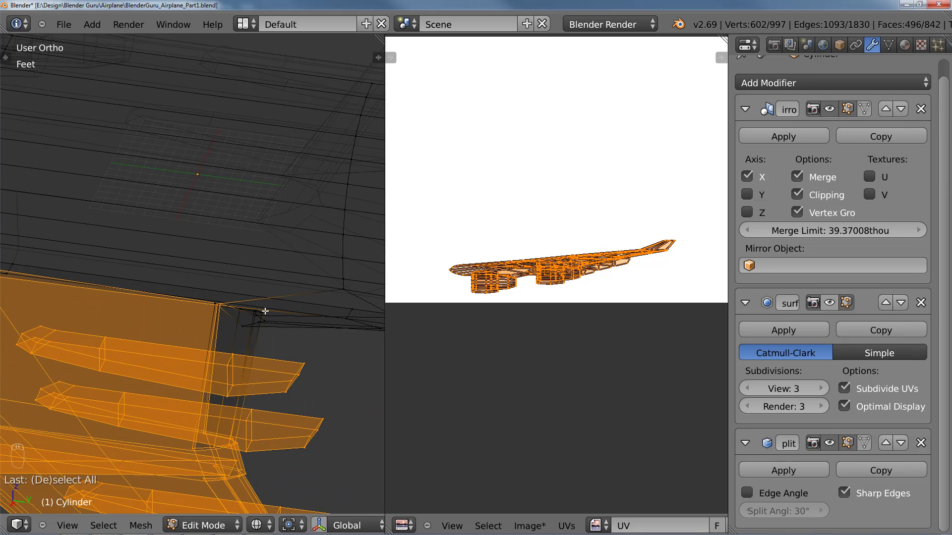
key(l)
scroll(264, 314, down, 3)
Select the misplaced vertex under the wing root and move it up about 1.08 ft along Z in the side view.
mouse_move(264, 336)
middle_down()
mouse_move(260, 314)
mouse_move(284, 259)
mouse_move(246, 340)
mouse_move(180, 320)
mouse_move(160, 295)
mouse_move(218, 327)
mouse_move(279, 395)
middle_up()
key(z)
scroll(223, 331, up, 4)
right_click(254, 374)
scroll(276, 394, down, 3)
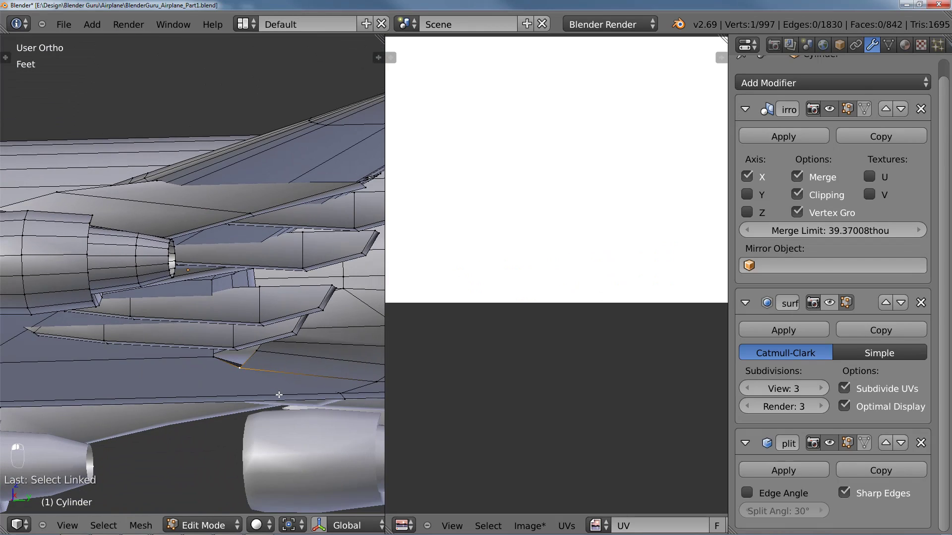
key(KP_3)
key(z)
key(g)
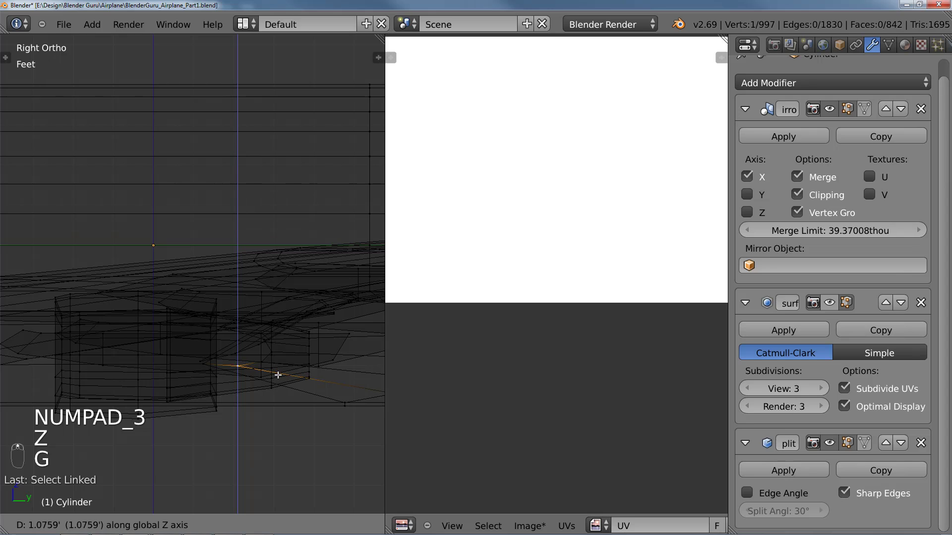
click(280, 375)
Select the whole airplane and redo its side-view mapping with Project From View.
scroll(280, 375, down, 2)
scroll(279, 375, down, 6)
key(a)
key(a)
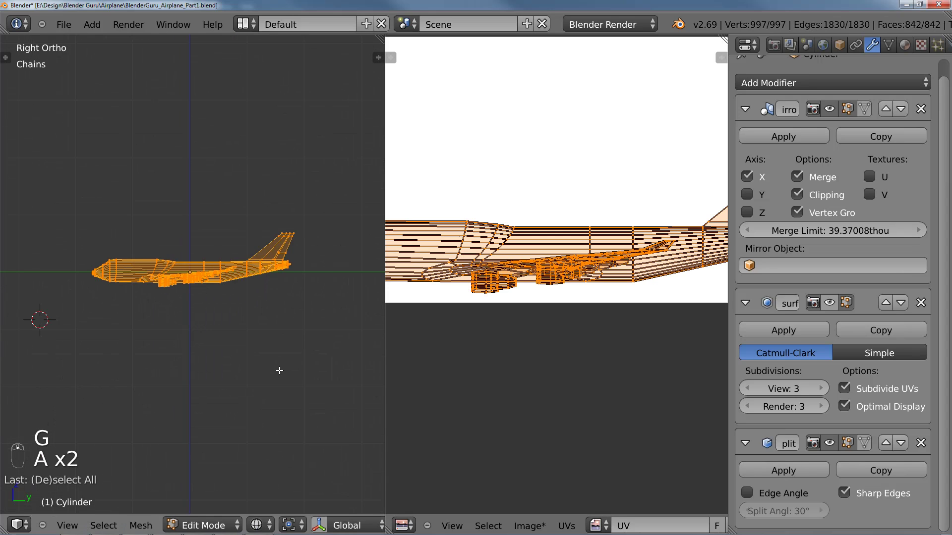
key(u)
click(280, 370)
Scale the new airplane UVs up to nearly the image's width and move them down along Y to its lower edge.
scroll(616, 255, down, 2)
key(s)
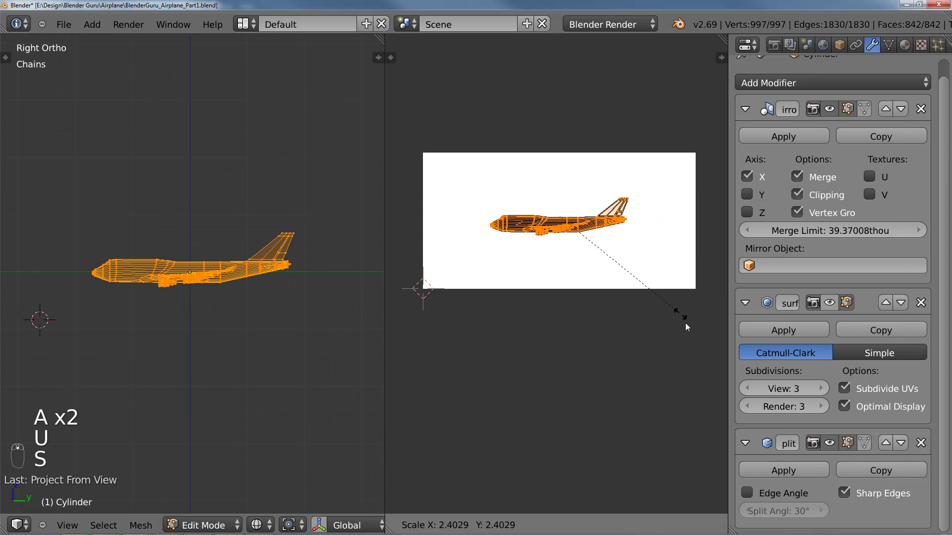
click(679, 315)
key(s)
click(605, 309)
key(g)
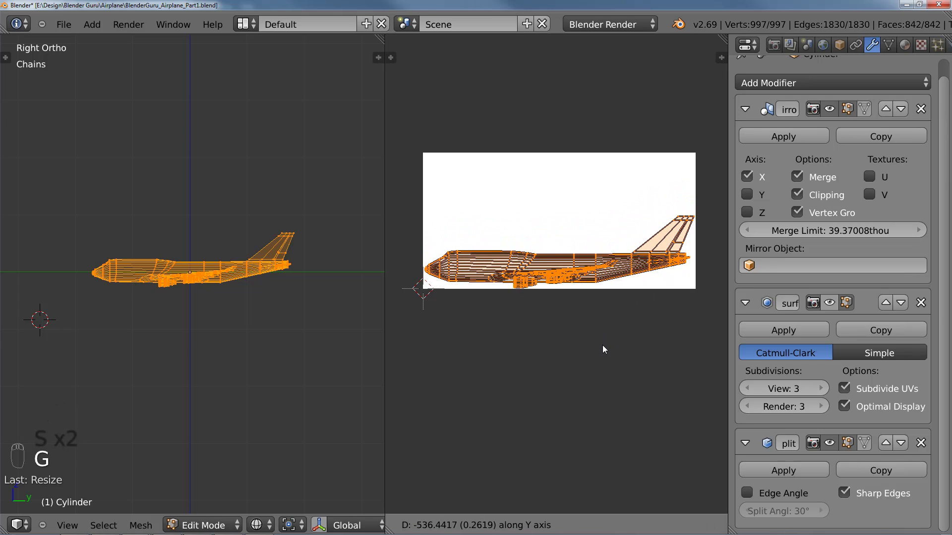
click(603, 345)
Clear the selection and, from the top view, box-select the wing with both engines and all flap fairings.
key(KP_7)
key(a)
key(a)
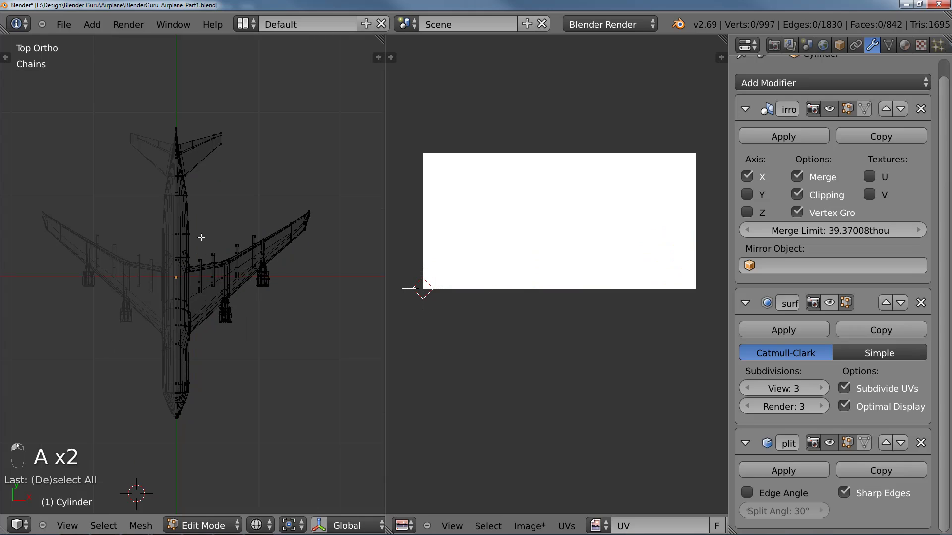
key(b)
drag(198, 224, 296, 399)
key(b)
drag(240, 170, 317, 302)
scroll(293, 285, up, 5)
key(b)
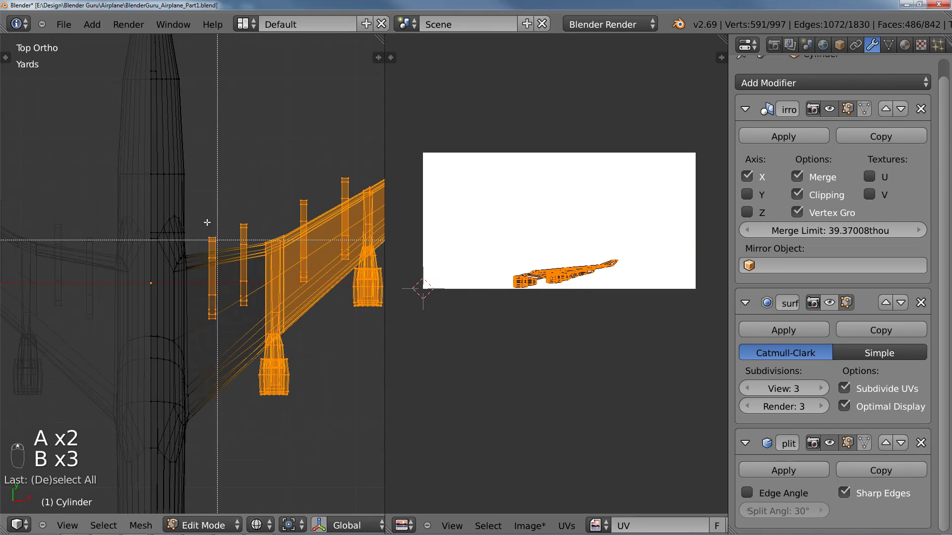
drag(203, 213, 300, 420)
Add the wing-root edge loop and its linked geometry to the wing selection, leaving the fuselage out.
scroll(268, 364, up, 2)
middle_drag(258, 347, 214, 276)
scroll(215, 276, up, 4)
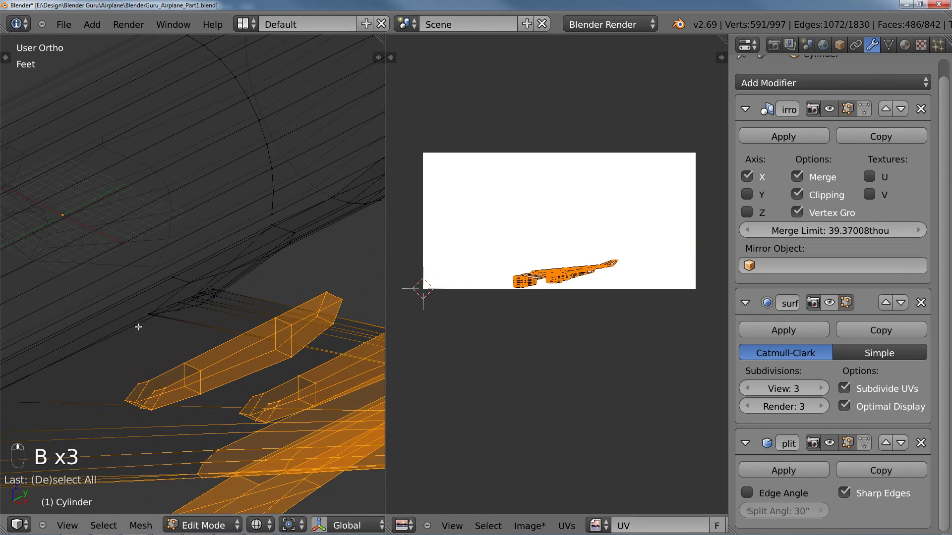
alt+shift+right_click(146, 324)
middle_drag(145, 324, 196, 340)
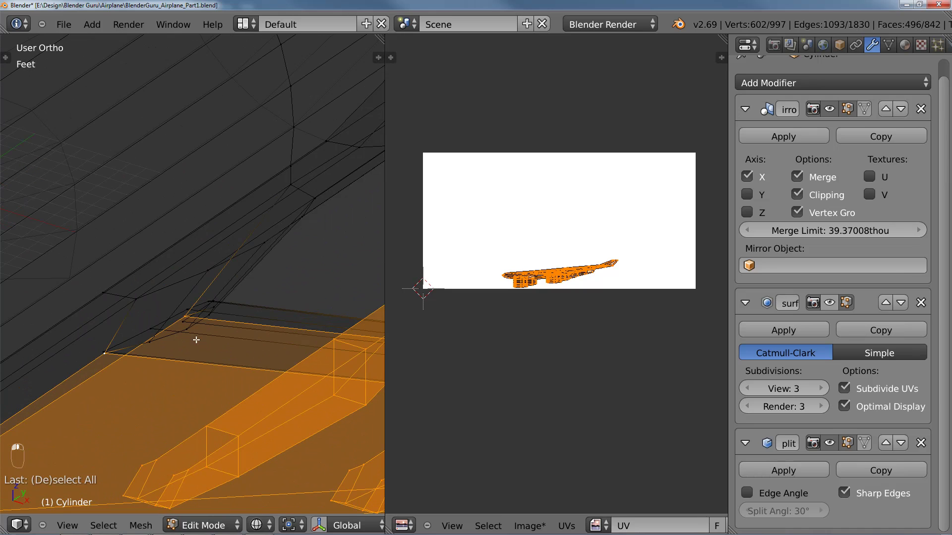
key(l)
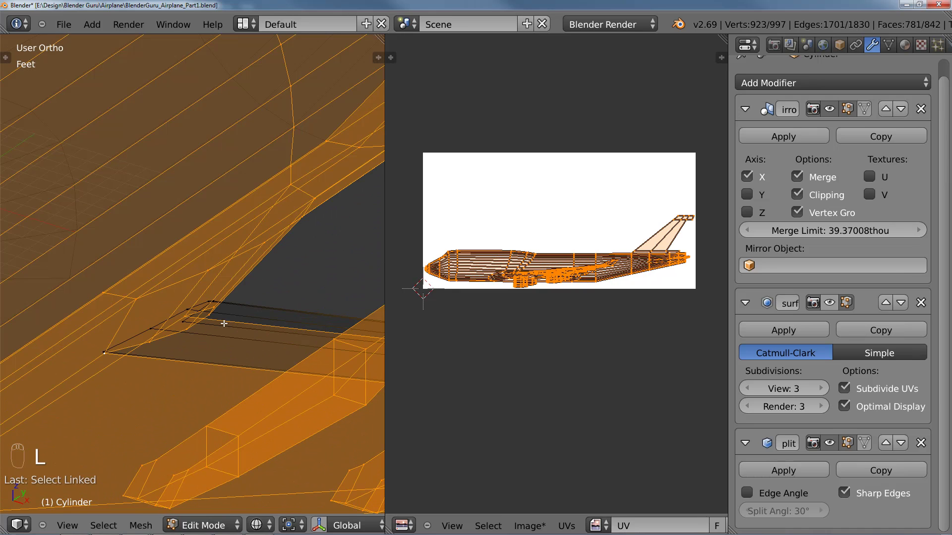
key(ctrl+z)
key(l)
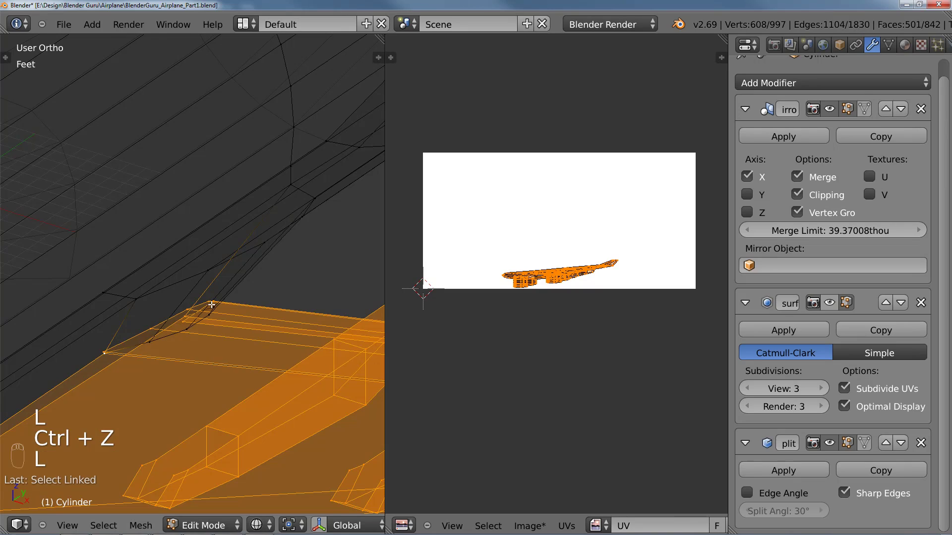
Map the selected wing, engines and fairings from the top view with Project From View.
scroll(211, 304, down, 5)
key(KP_7)
scroll(233, 323, down, 6)
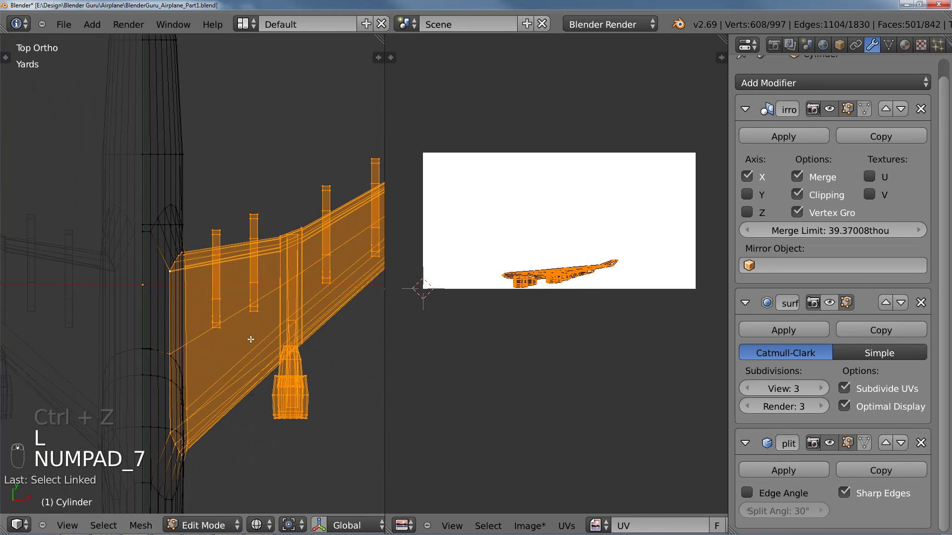
key(u)
key(u)
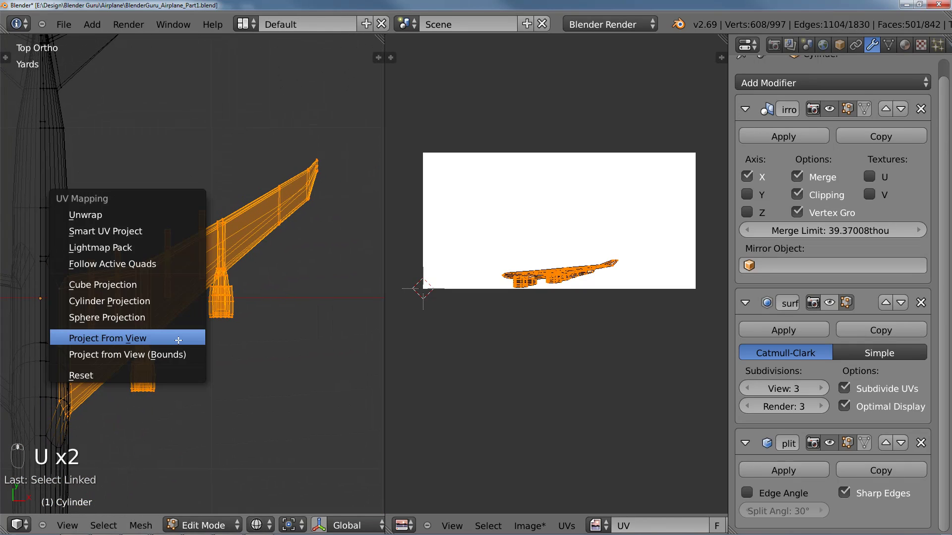
click(178, 340)
Enlarge the wing's UVs and place them in the upper-left corner of the image, above the fuselage's area.
scroll(610, 278, up, 2)
key(g)
click(542, 244)
scroll(523, 239, down, 2)
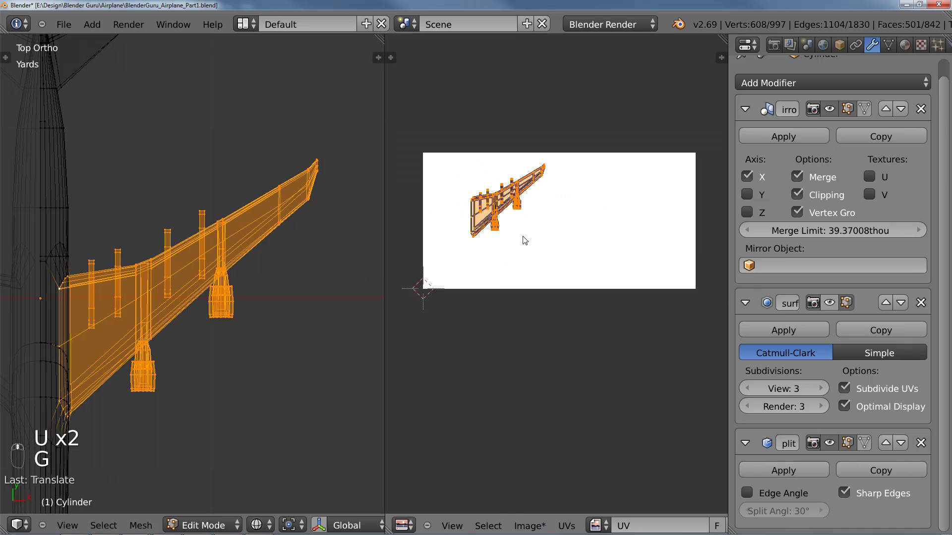
scroll(580, 293, up, 2)
key(s)
click(607, 309)
key(g)
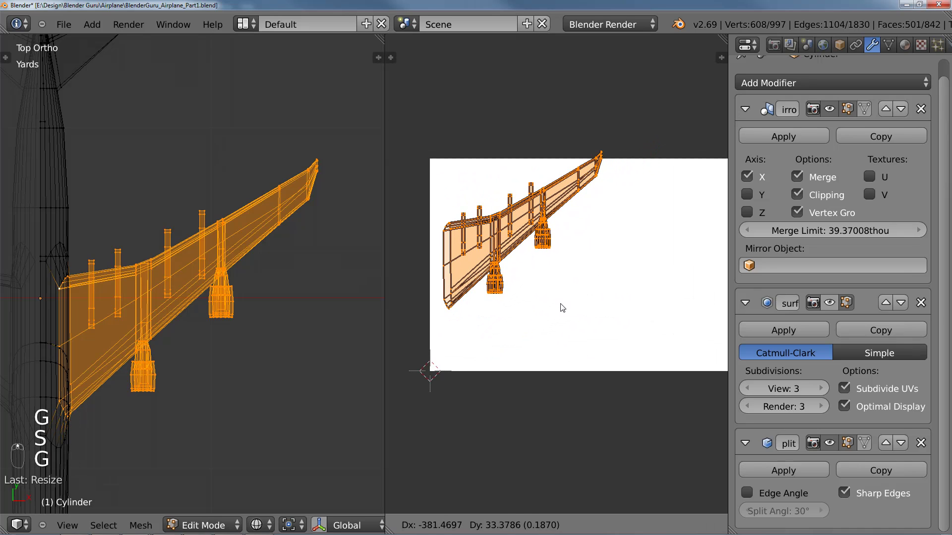
click(565, 309)
key(s)
click(569, 310)
key(g)
click(564, 311)
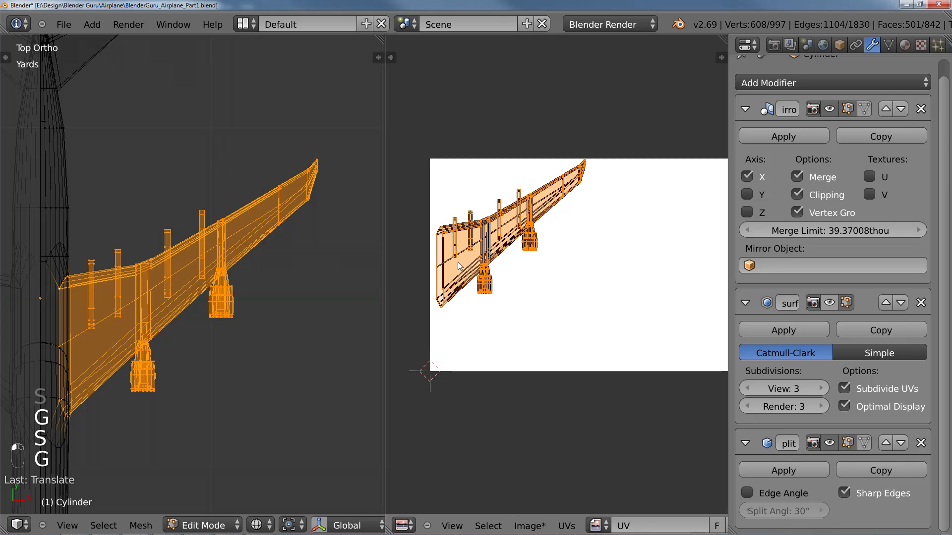
Box-select the wing's engines and flap fairings on the model, and select the linked UV islands of all four flap fairings.
scroll(517, 234, up, 2)
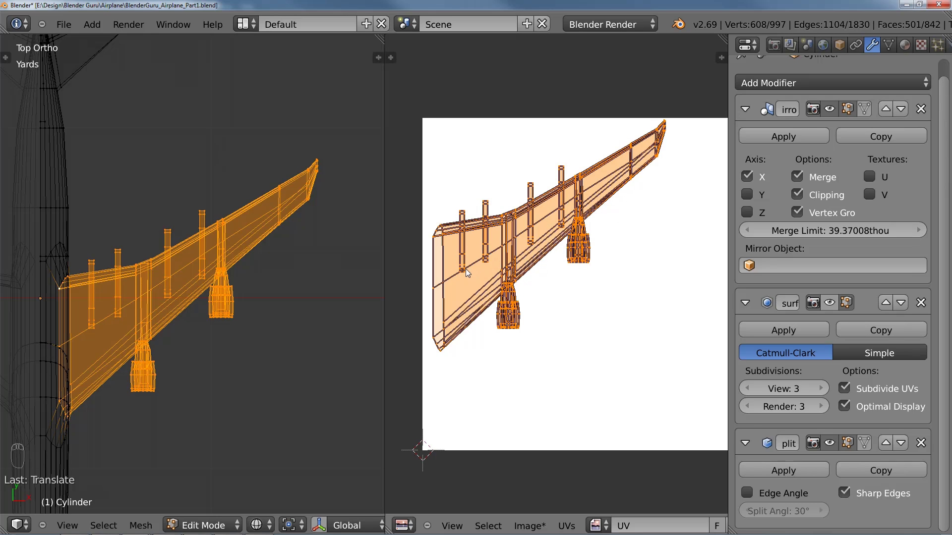
right_click(204, 214)
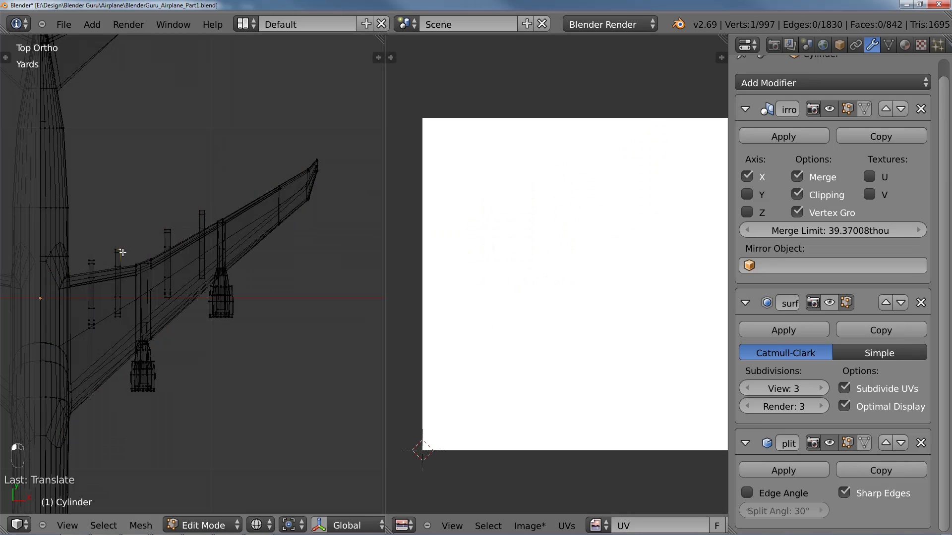
key(a)
key(b)
drag(81, 198, 246, 441)
right_click(488, 200)
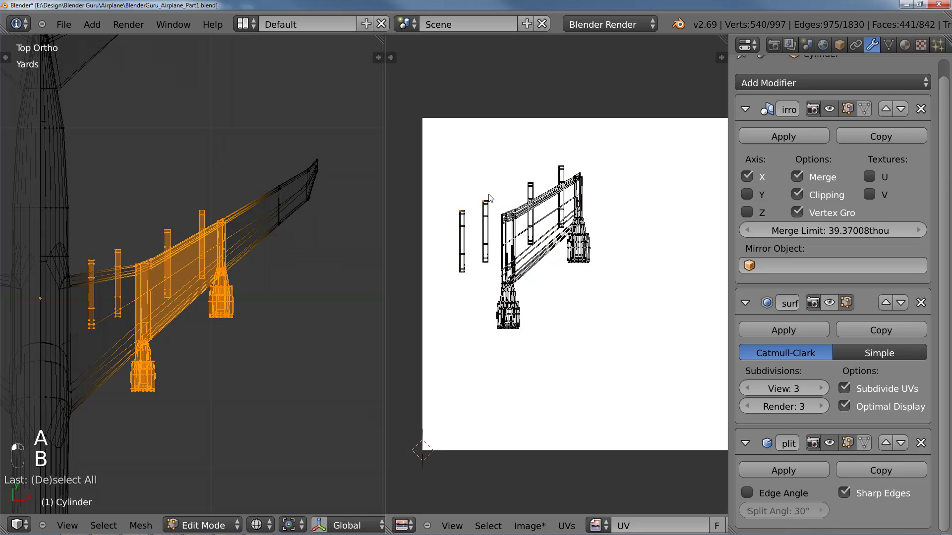
key(ctrl+l)
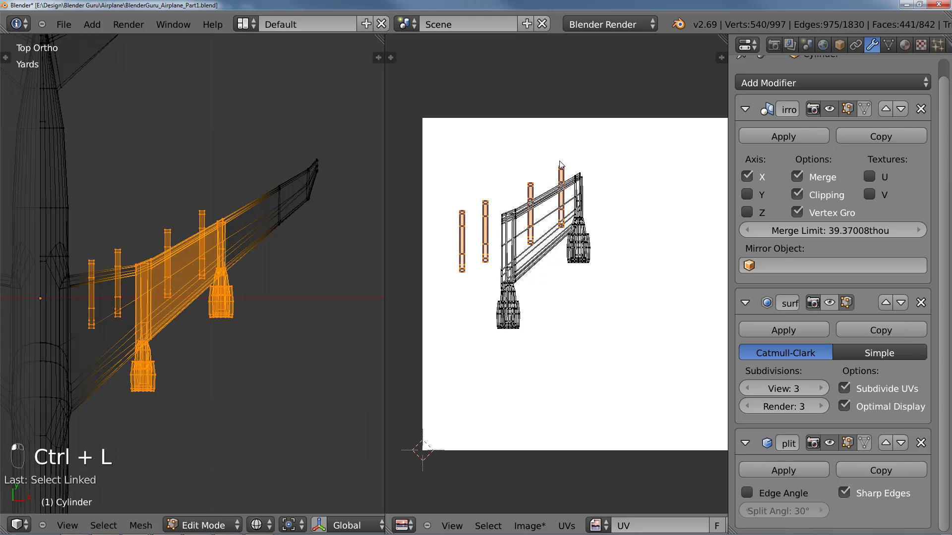
Shrink the flap fairings' UVs, move them to the image's upper-left corner above the wing, and select the whole mesh.
key(s)
click(545, 248)
key(g)
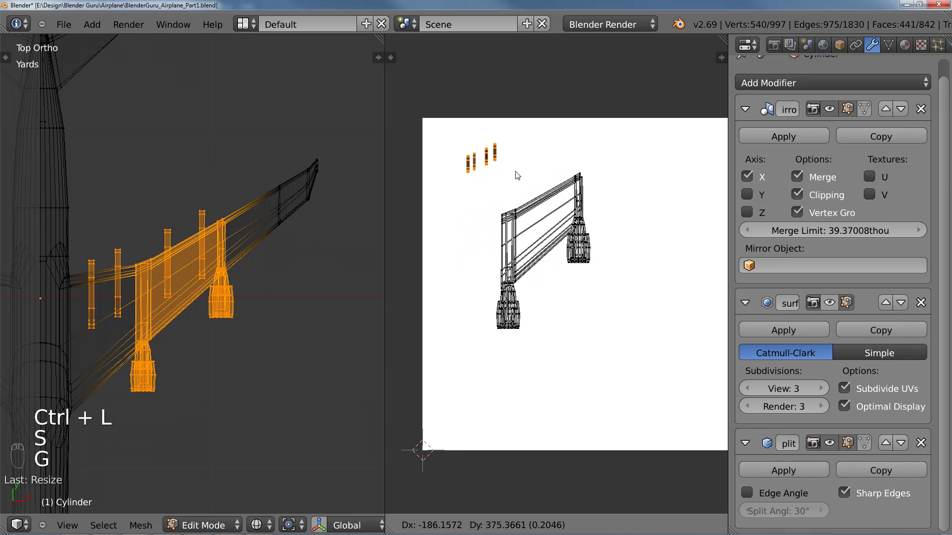
click(497, 164)
key(a)
key(a)
key(a)
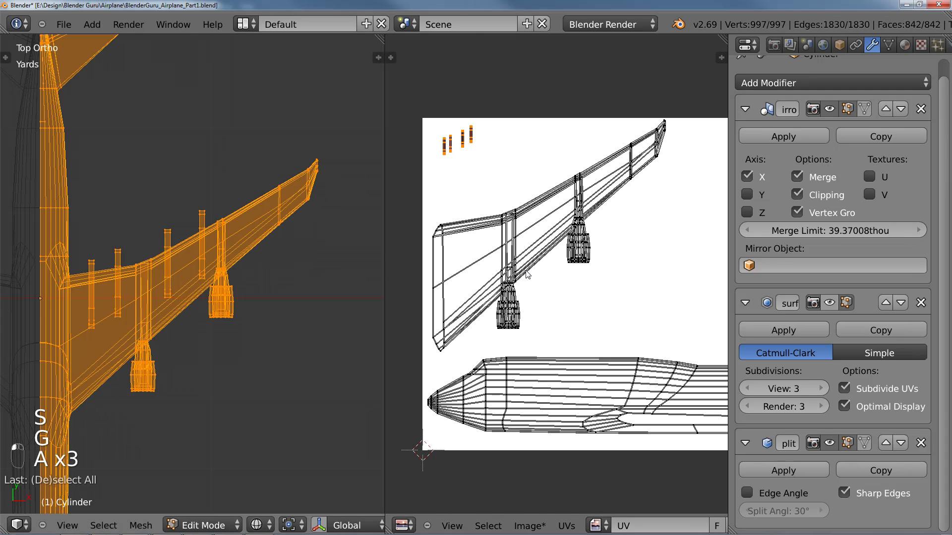
Examine the wing and fuselage UV layout and the inner engine's nacelle and pylon up close in solid shading.
scroll(601, 282, down, 4)
middle_drag(636, 302, 641, 272)
scroll(570, 299, up, 1)
scroll(542, 278, up, 5)
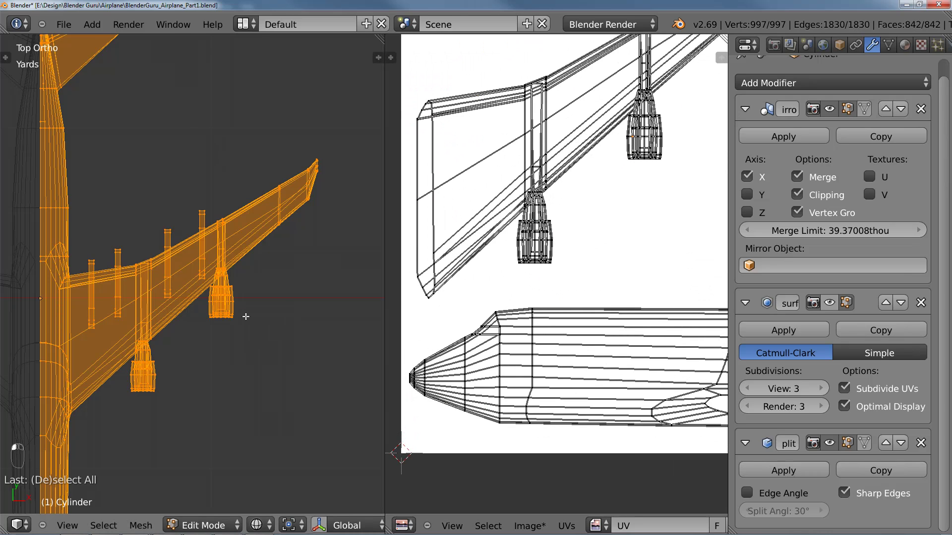
key(KP_3)
middle_drag(244, 315, 255, 326)
key(z)
scroll(256, 327, up, 2)
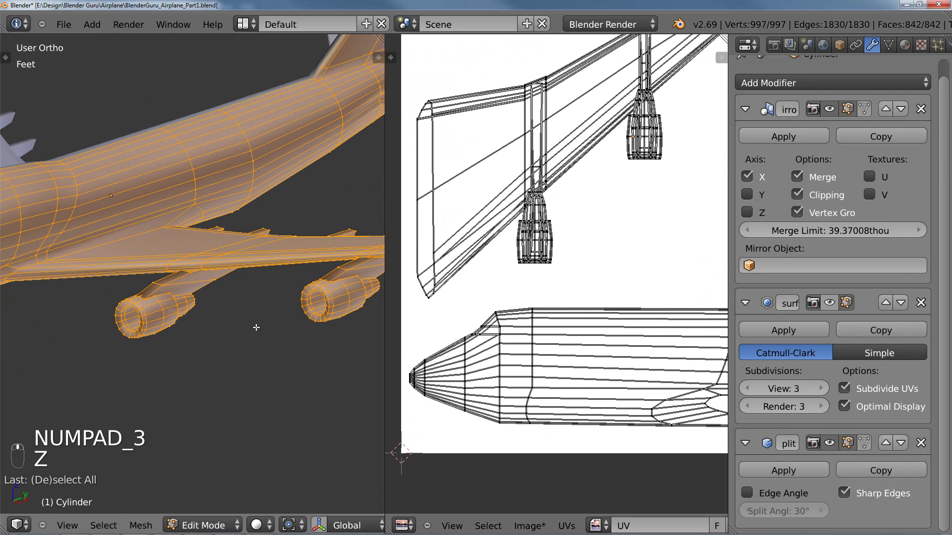
scroll(153, 324, up, 5)
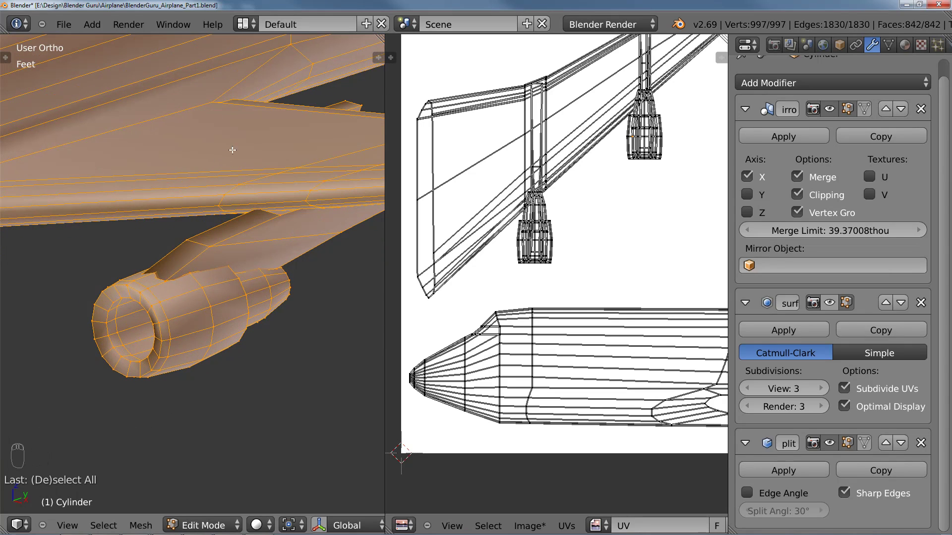
middle_drag(244, 317, 163, 318)
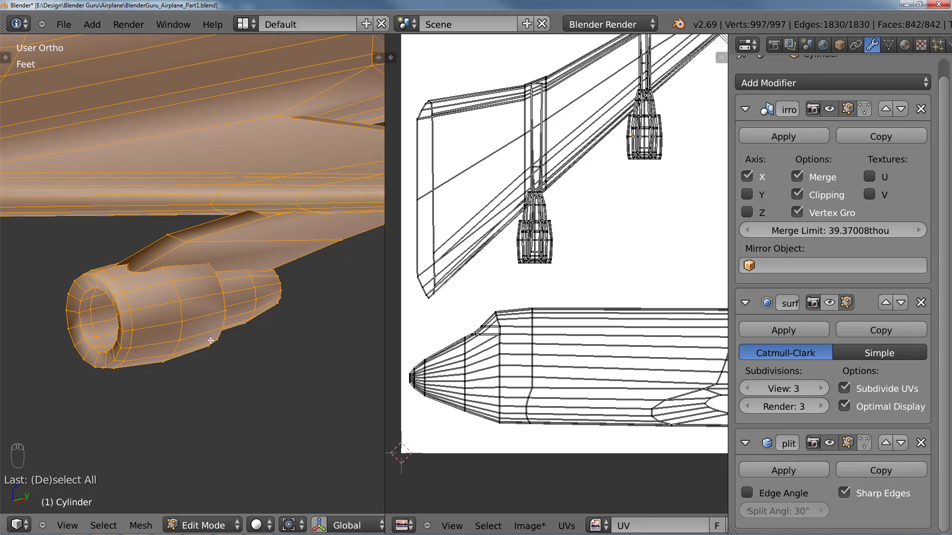
scroll(186, 314, down, 3)
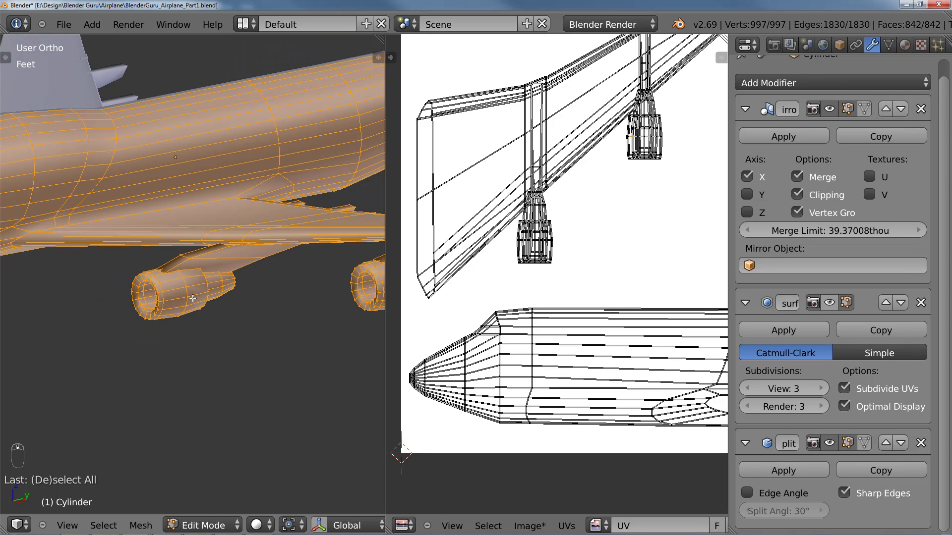
scroll(200, 293, up, 3)
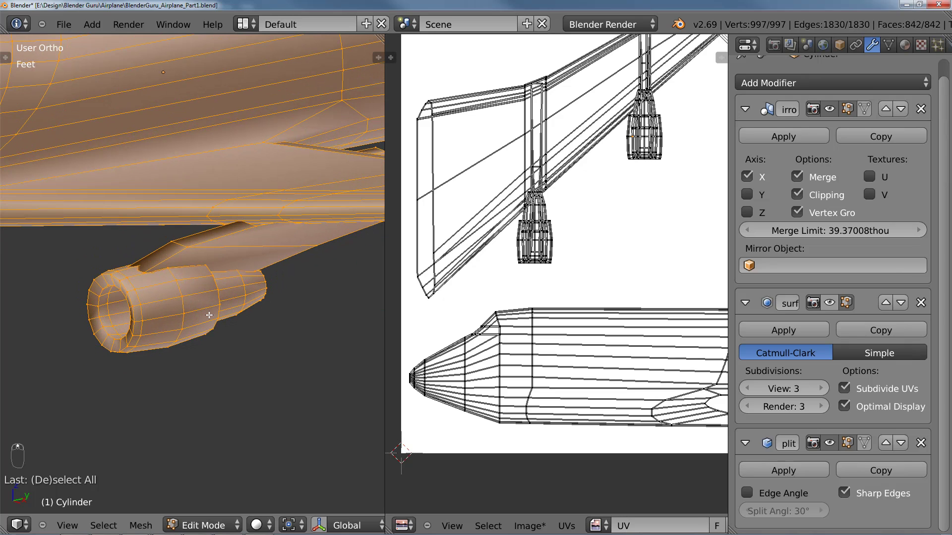
scroll(218, 318, up, 4)
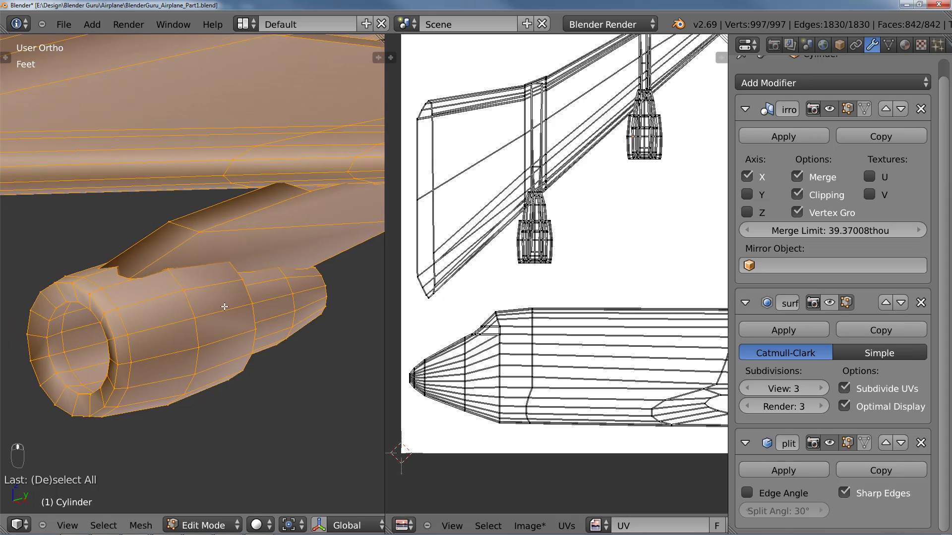
Clear the selection and mark the circular edge loop inside the rear of the inner engine's nacelle as a seam.
key(a)
key(z)
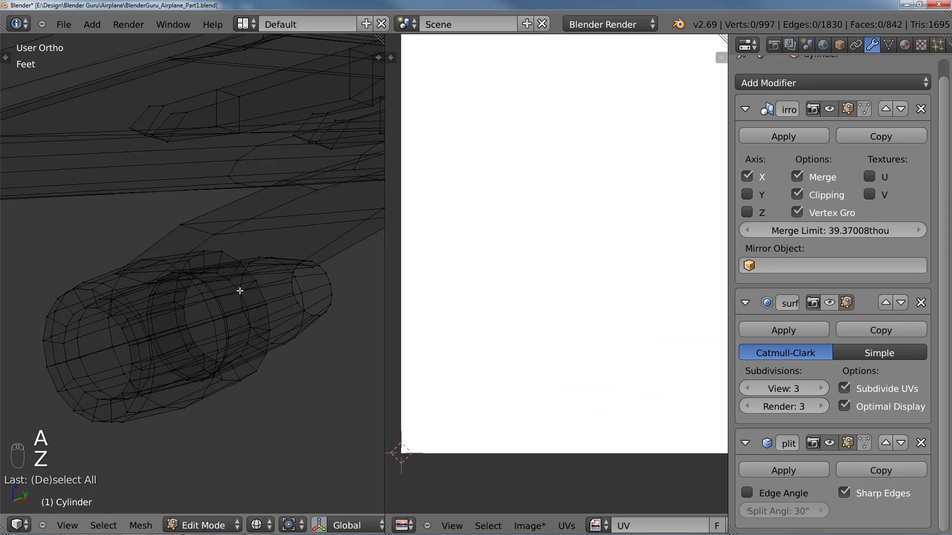
alt+right_click(241, 311)
key(z)
key(ctrl+l)
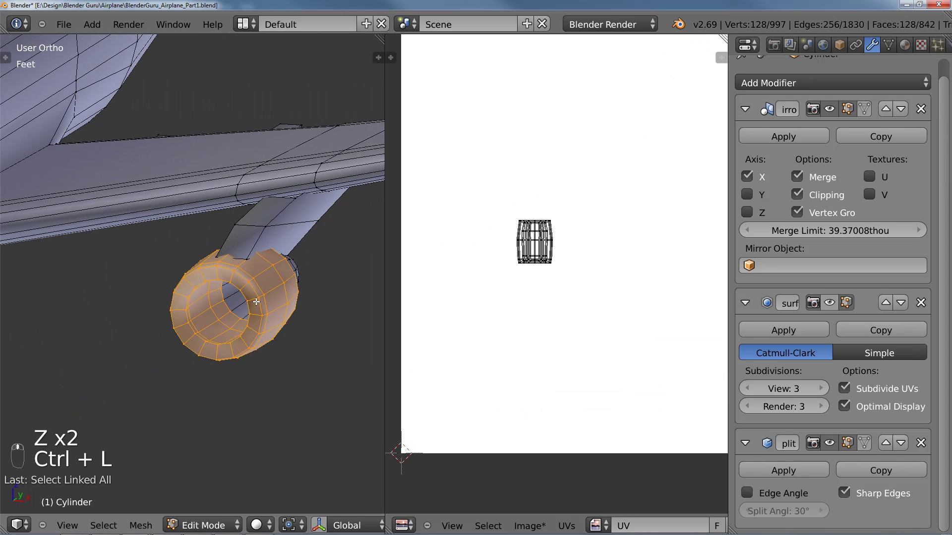
mouse_move(257, 302)
middle_down()
mouse_move(284, 285)
mouse_move(229, 296)
mouse_move(250, 301)
middle_up()
key(z)
alt+right_click(241, 302)
key(ctrl+e)
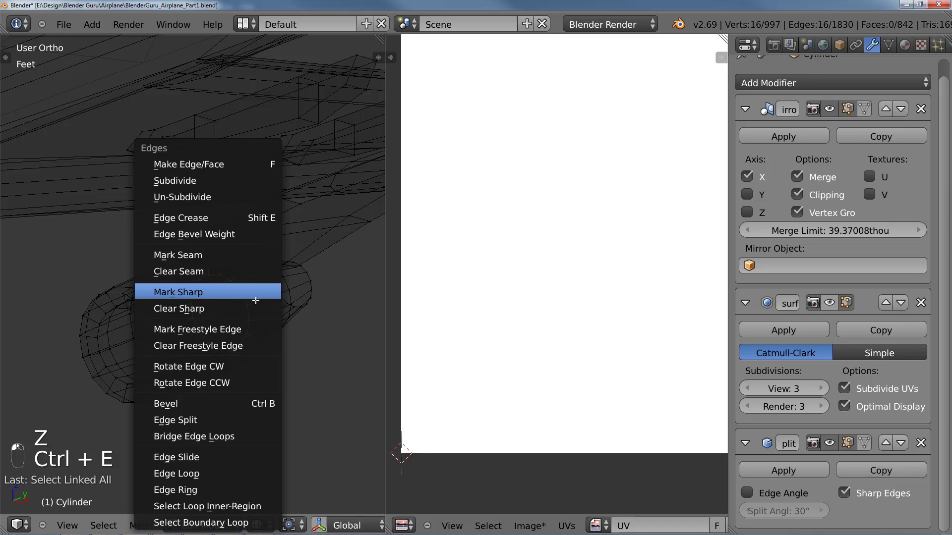
click(247, 256)
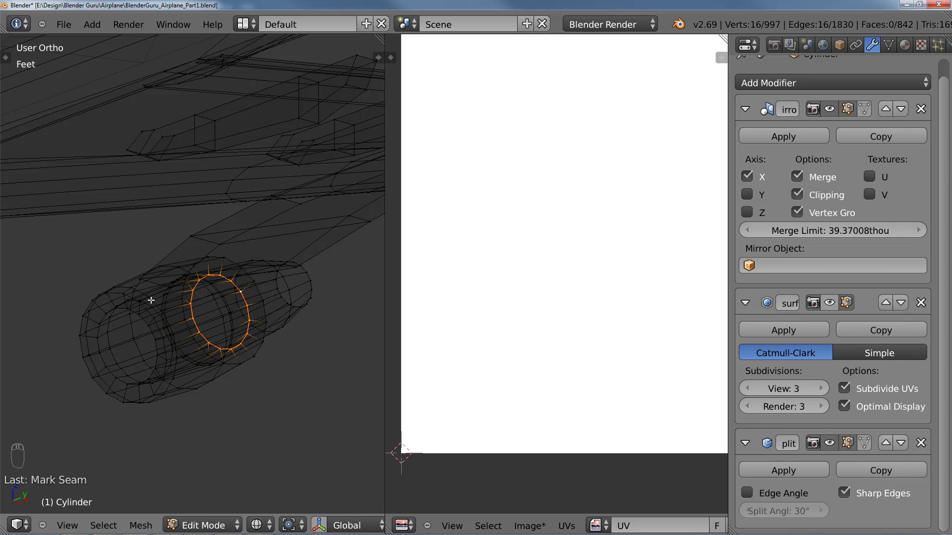
Mark the lengthwise edge loop along the top of the inner engine's nacelle as a seam.
middle_drag(151, 300, 155, 289)
scroll(142, 315, down, 9)
key(z)
scroll(166, 304, up, 3)
key(z)
scroll(165, 304, up, 4)
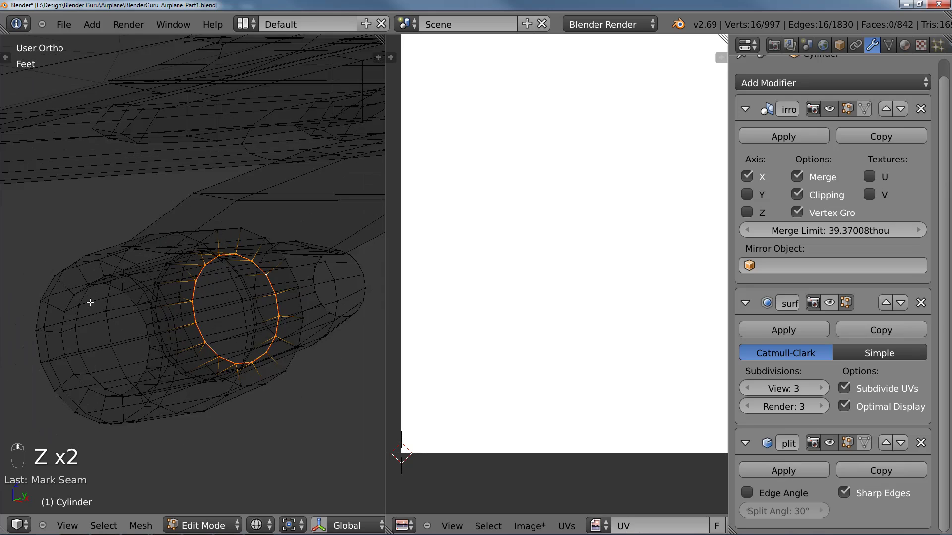
key(z)
scroll(89, 298, up, 3)
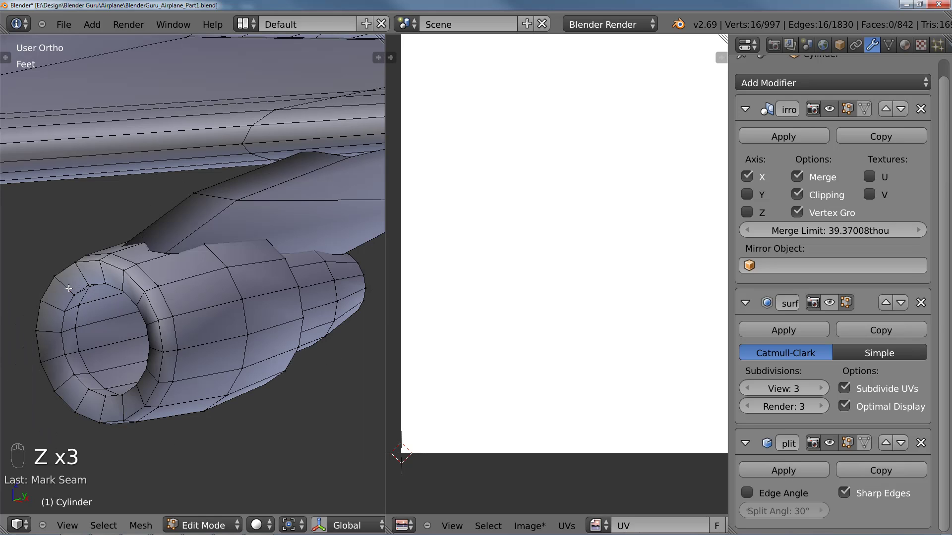
alt+right_click(68, 289)
scroll(124, 303, down, 4)
key(z)
middle_drag(185, 303, 204, 305)
key(ctrl+e)
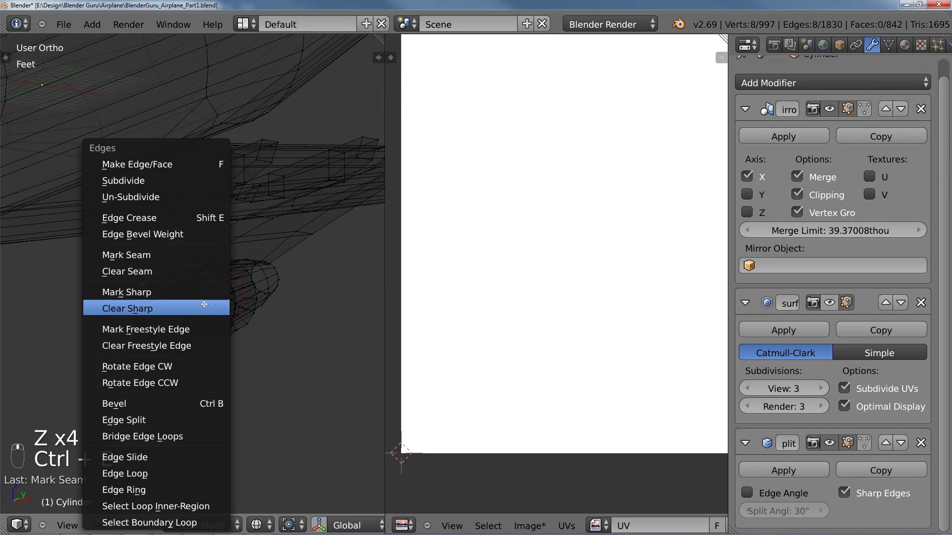
click(187, 255)
scroll(265, 319, down, 3)
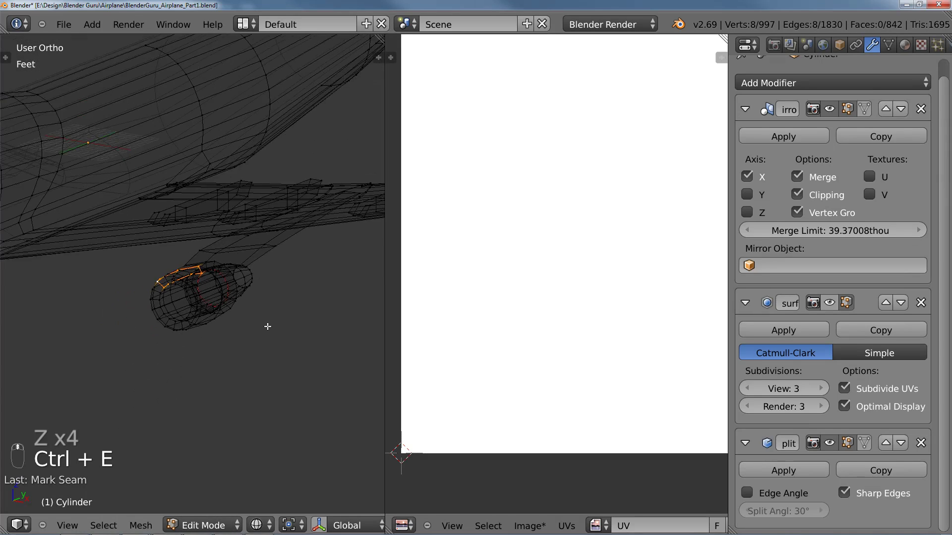
Mark a lengthwise edge line along the inner engine's exhaust section as a seam and check its linked geometry.
scroll(268, 324, up, 2)
middle_drag(269, 308, 198, 291)
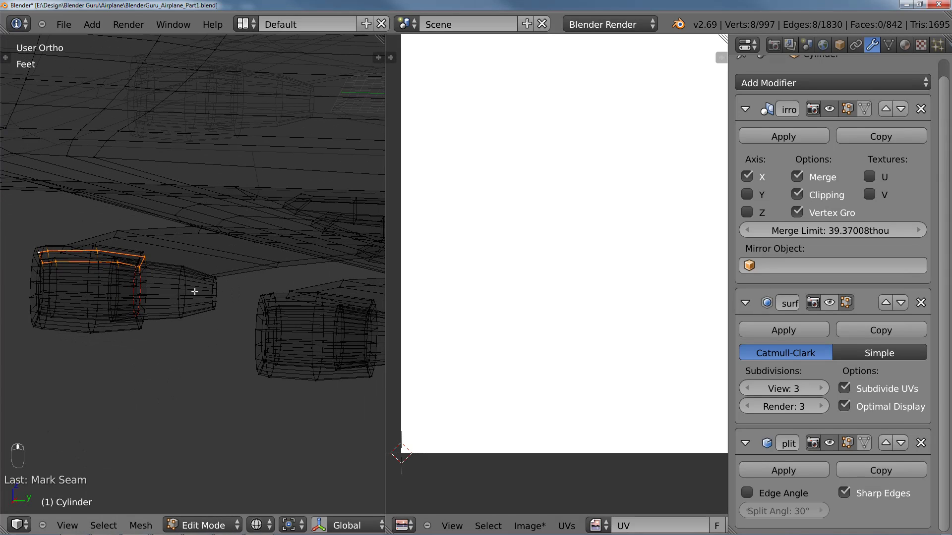
key(KP_3)
scroll(219, 290, up, 2)
alt+shift+right_click(211, 277)
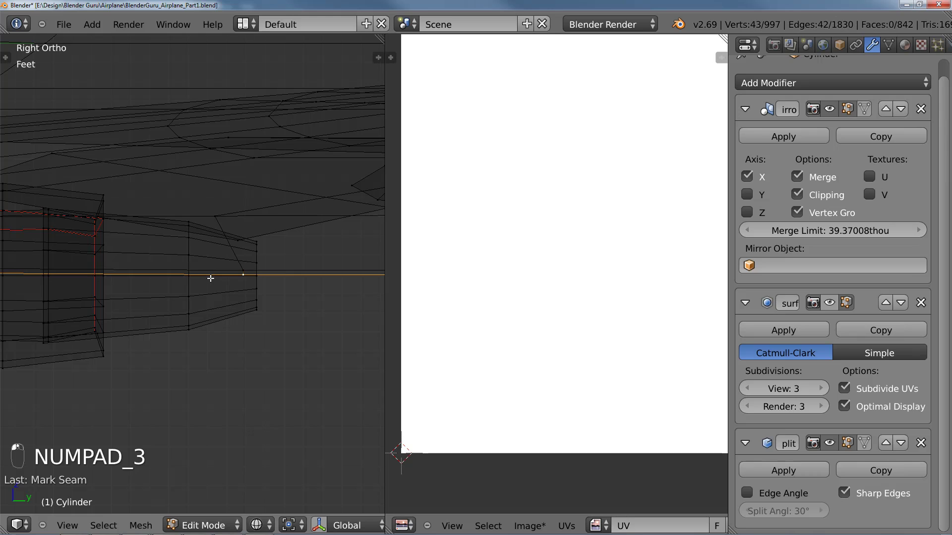
mouse_move(210, 278)
middle_down()
mouse_move(263, 297)
mouse_move(203, 283)
mouse_move(245, 301)
mouse_move(208, 240)
mouse_move(213, 277)
mouse_move(195, 267)
mouse_move(214, 318)
mouse_move(253, 283)
mouse_move(249, 296)
mouse_move(223, 301)
mouse_move(237, 318)
middle_up()
alt+right_click(228, 291)
key(KP_3)
key(ctrl+e)
click(193, 253)
key(ctrl+l)
key(z)
key(z)
Mark the lengthwise edge line along the inner engine's pylon as a seam.
alt+right_click(179, 269)
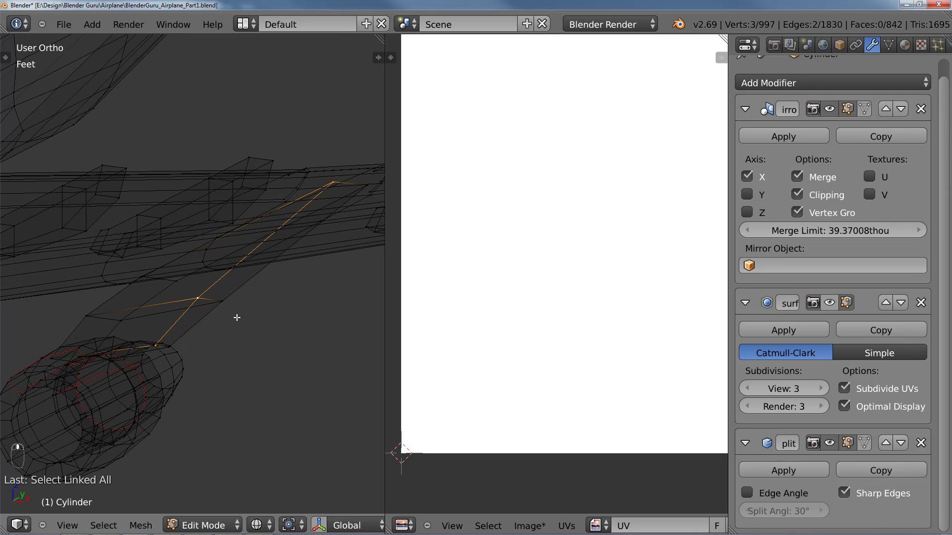
key(ctrl+l)
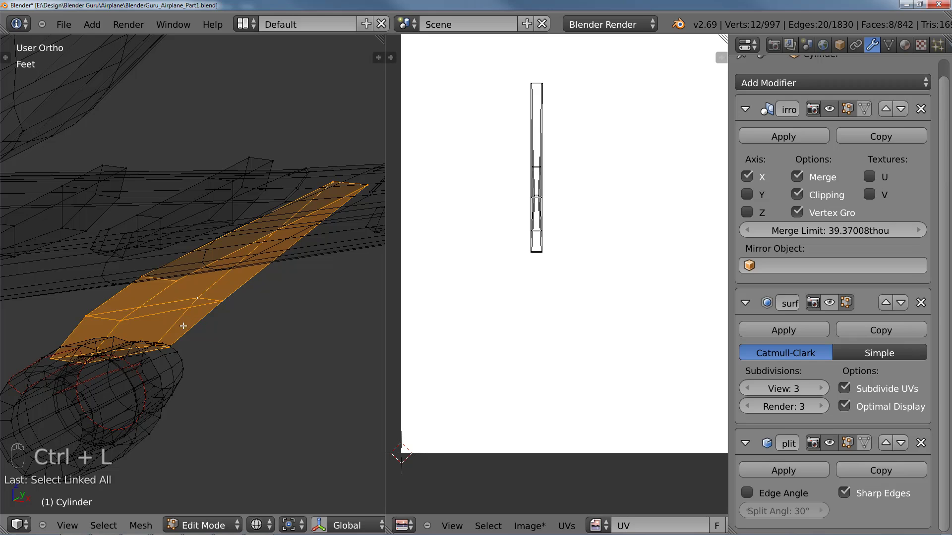
key(ctrl+z)
key(ctrl+e)
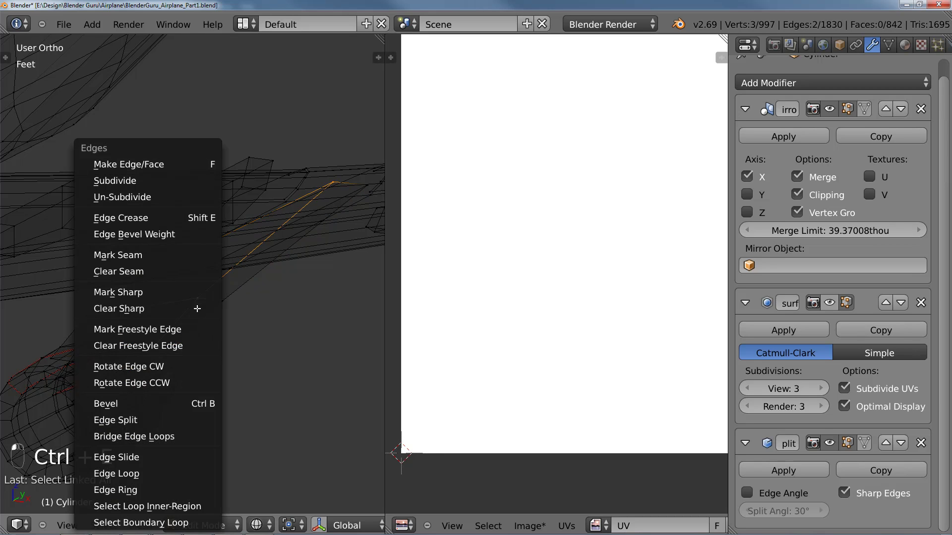
click(193, 253)
Mark seams on the outer engine's nacelle: the circular loop inside its rear and the lengthwise loop along its top.
scroll(251, 300, down, 3)
scroll(132, 314, up, 5)
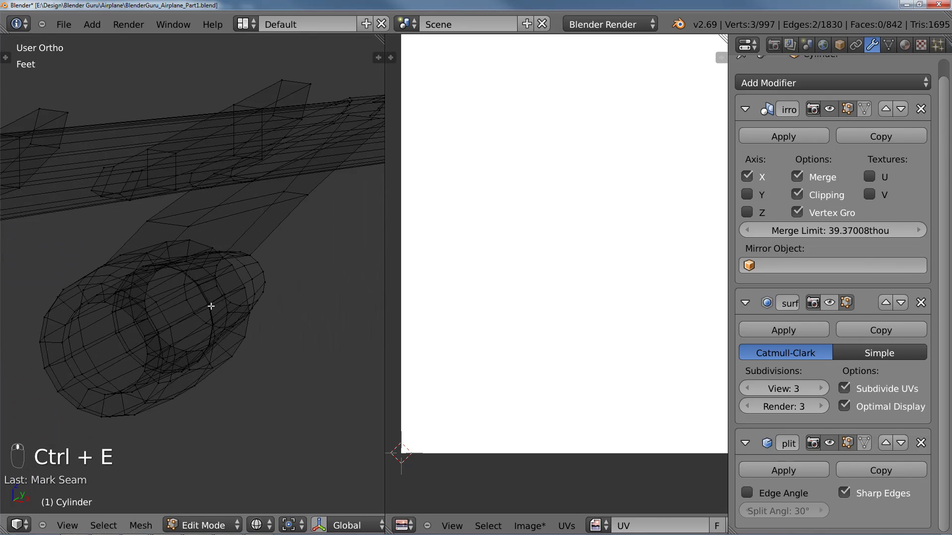
middle_drag(211, 306, 189, 298)
alt+click(191, 299)
key(ctrl+e)
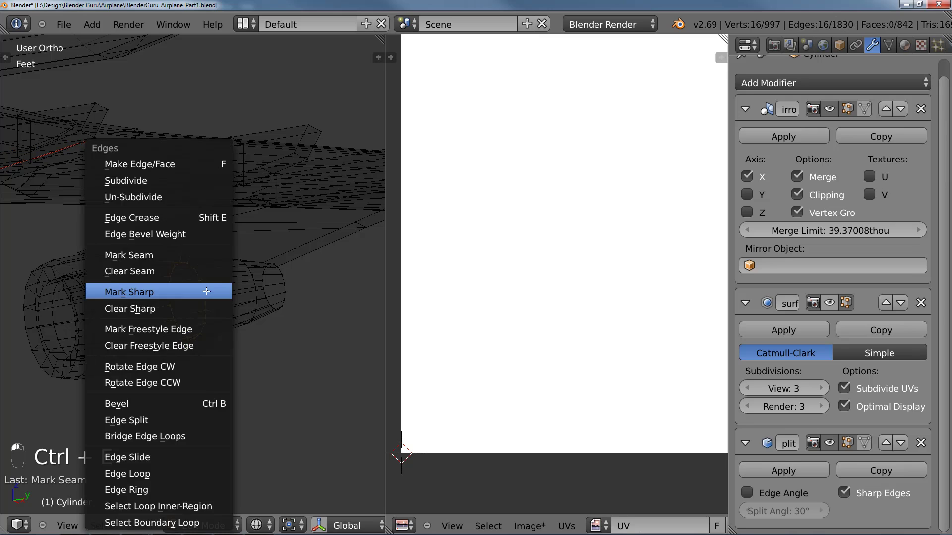
click(199, 257)
alt+click(69, 265)
key(ctrl+e)
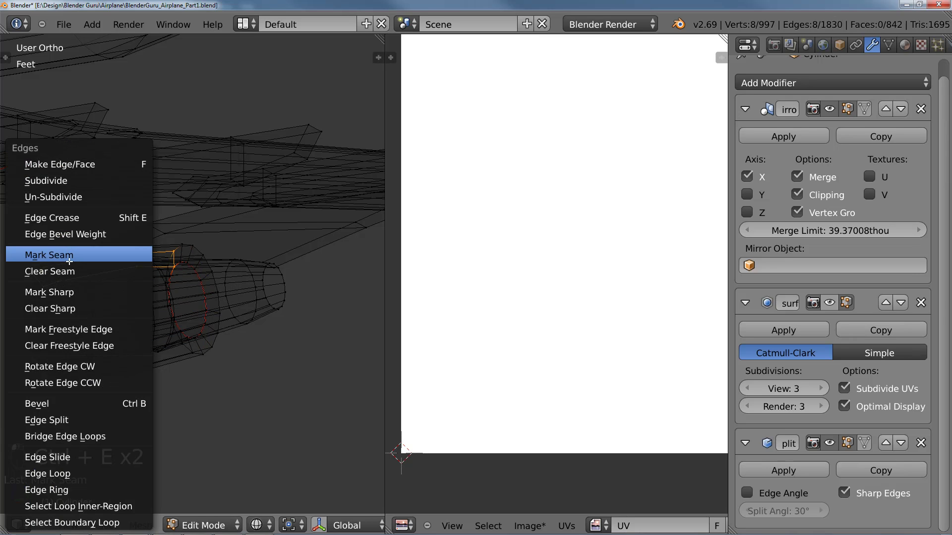
click(69, 261)
Clear the selection and mark a lengthwise edge line along the outer engine's exhaust section as a seam.
key(a)
alt+right_click(293, 283)
key(KP_3)
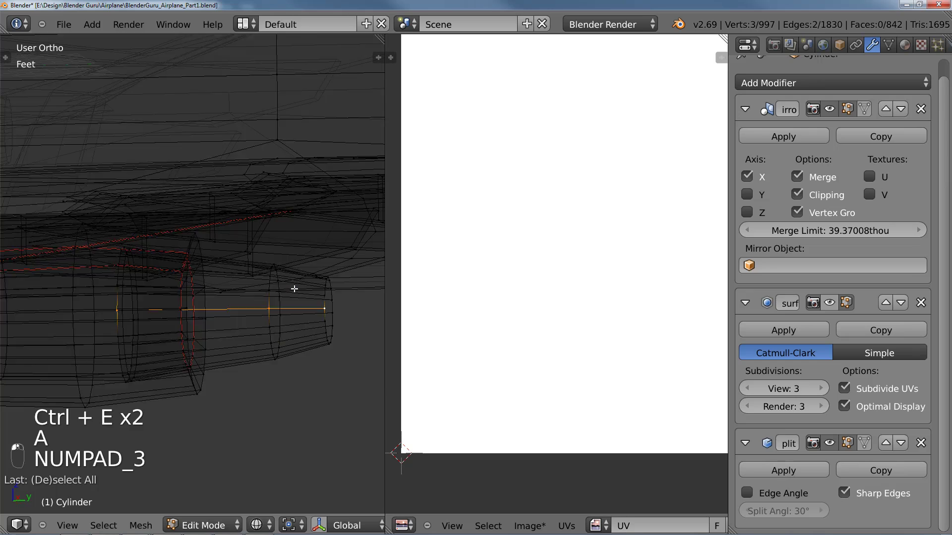
key(ctrl+e)
click(273, 255)
Mark the lengthwise edge line along the outer engine's pylon as a seam.
middle_drag(273, 255, 219, 307)
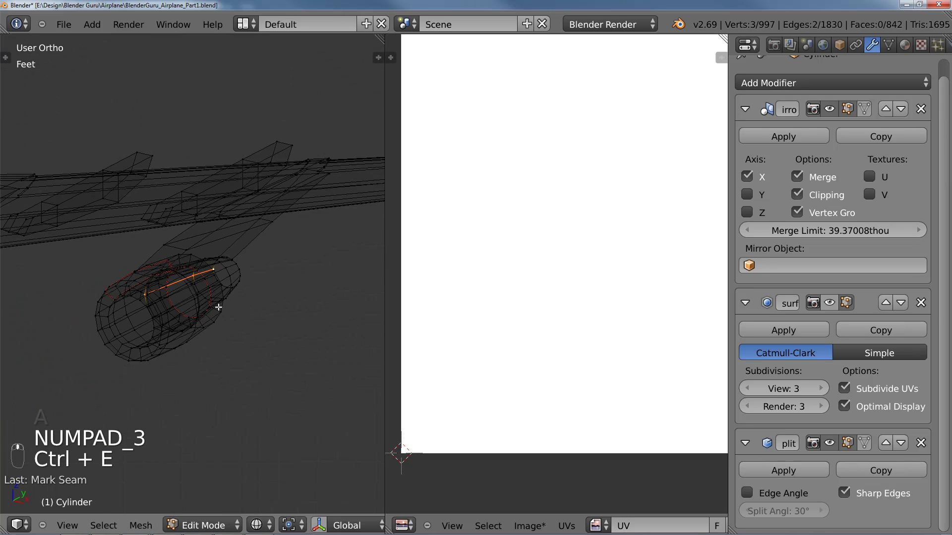
scroll(219, 307, down, 2)
alt+right_click(227, 252)
alt+right_click(230, 261)
key(ctrl+e)
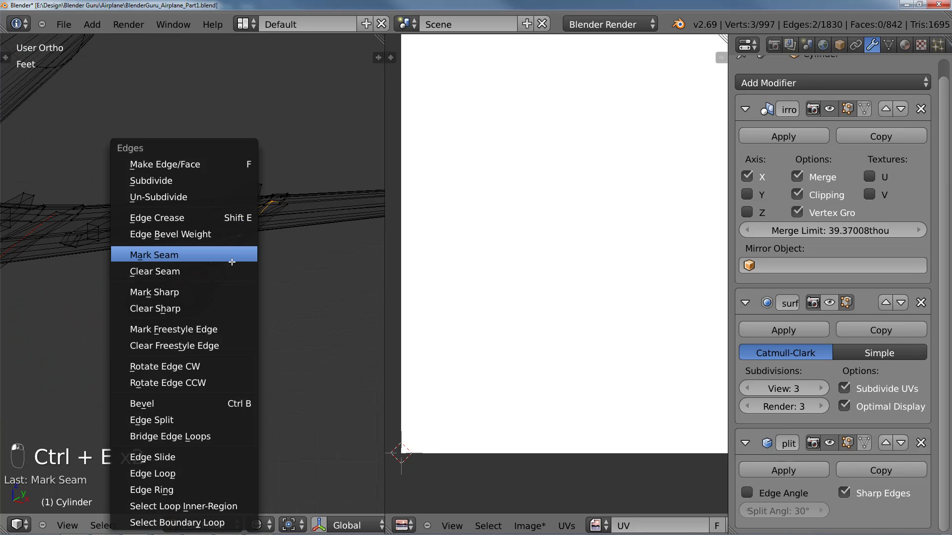
click(231, 262)
Box-select both engines, extend the selection to their linked pylons, and unwrap them along the marked seams.
scroll(225, 311, down, 4)
key(a)
scroll(176, 295, up, 2)
key(b)
drag(147, 267, 238, 326)
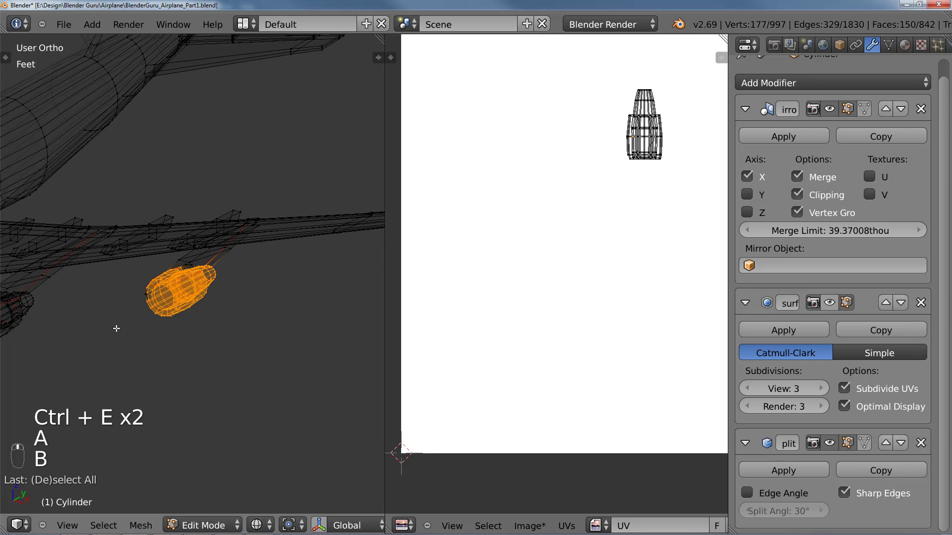
scroll(116, 328, down, 2)
key(b)
drag(25, 278, 132, 340)
key(ctrl+l)
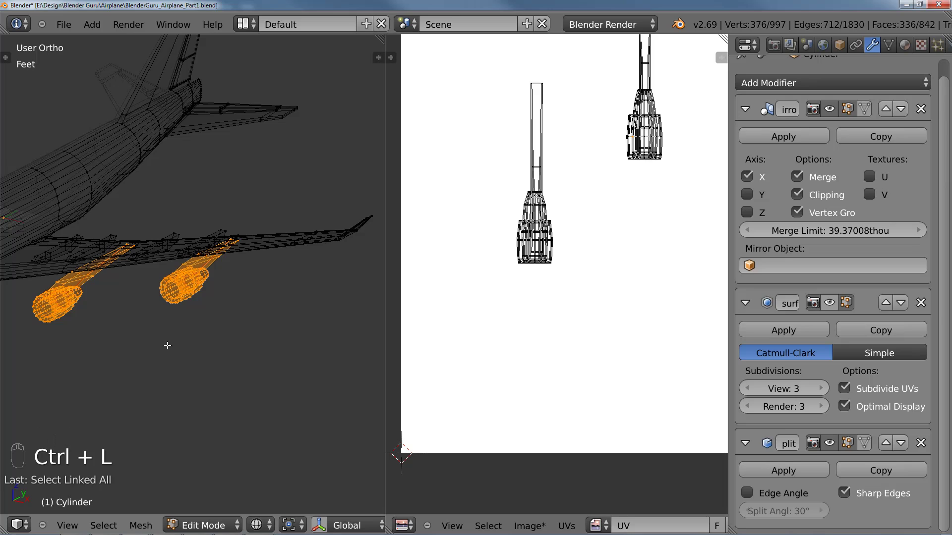
key(u)
click(154, 196)
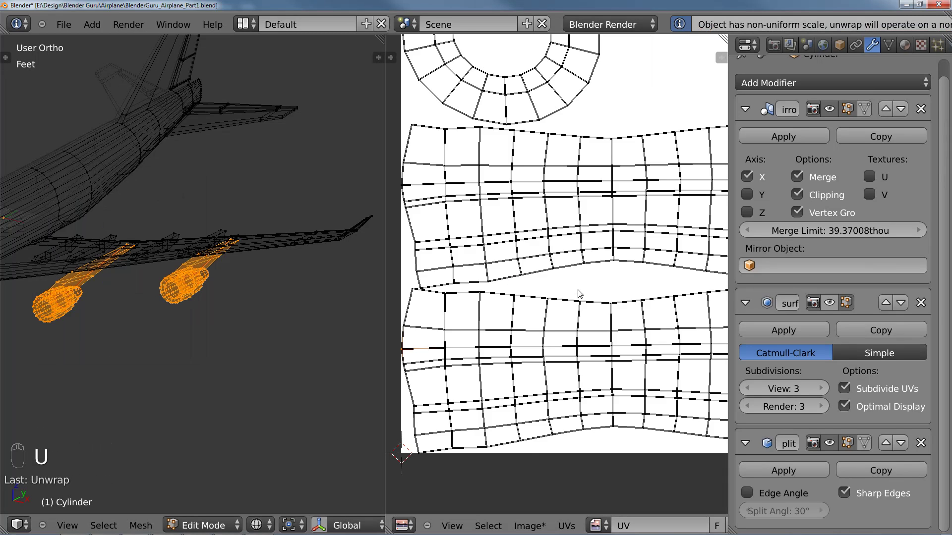
Switch to Object Mode and apply the airplane's scale so it becomes 1.000 on all three axes.
scroll(578, 292, down, 8)
middle_drag(573, 212, 503, 208)
scroll(503, 209, up, 1)
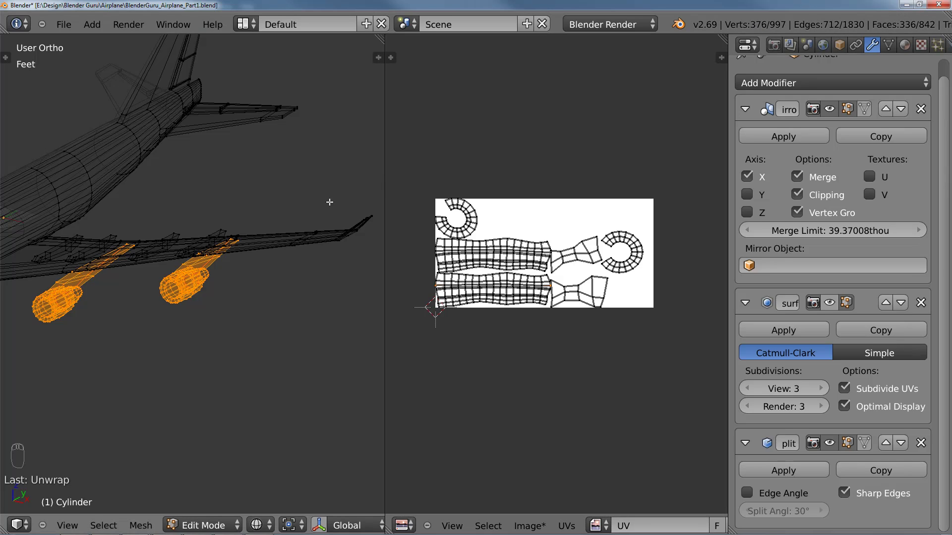
scroll(222, 276, down, 4)
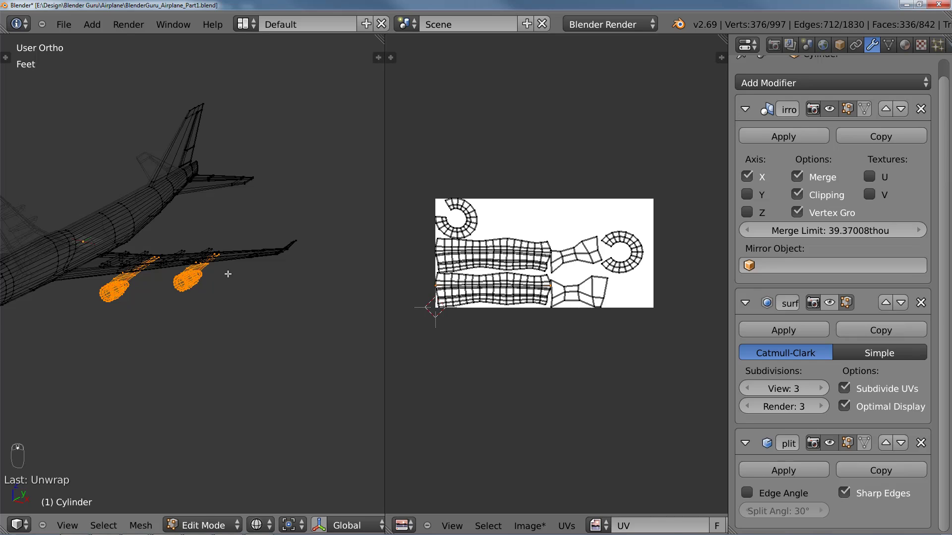
key(Tab)
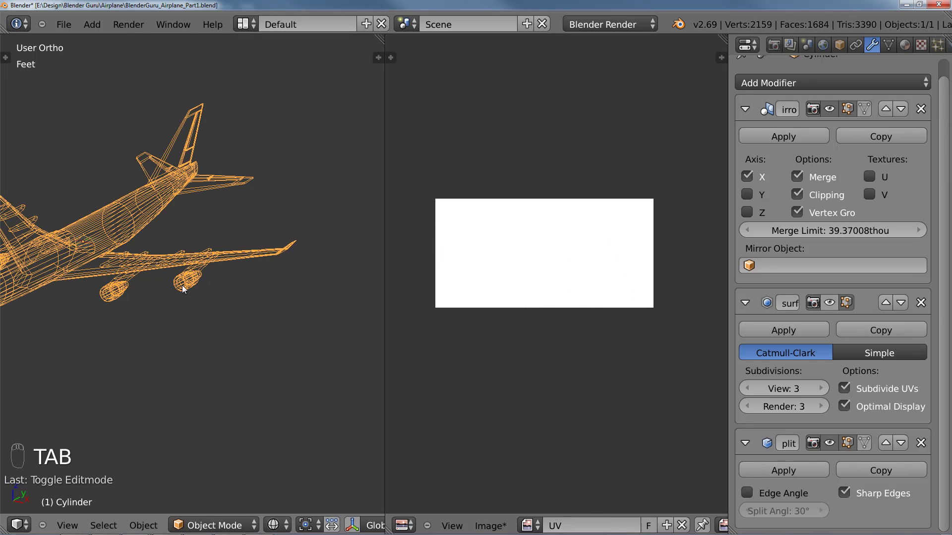
key(n)
scroll(290, 285, up, 10)
scroll(292, 102, up, 15)
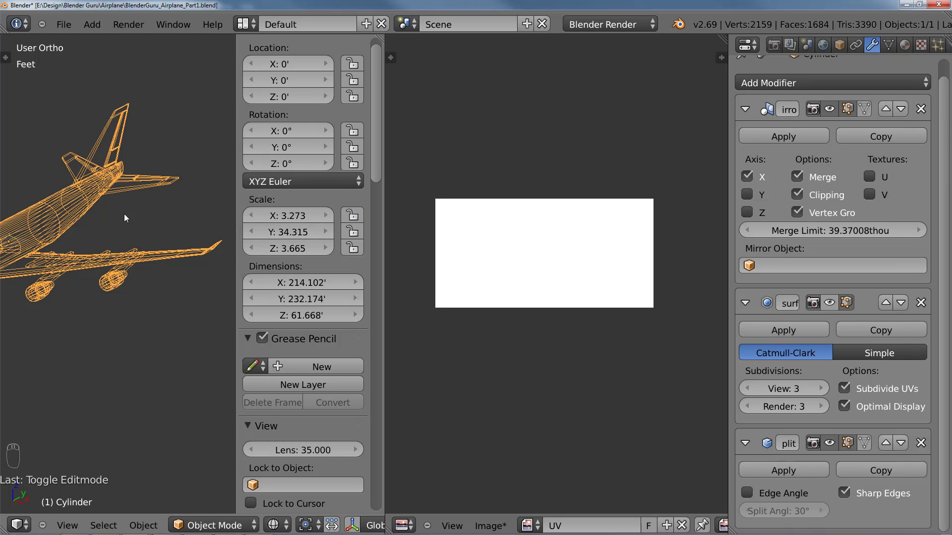
key(ctrl+a)
click(106, 215)
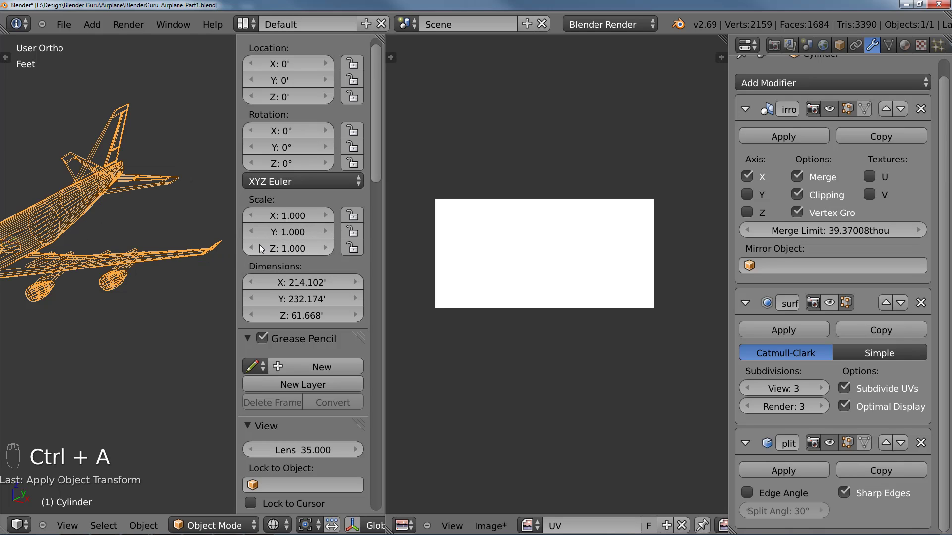
key(n)
Return to Edit Mode and unwrap the selected engines and pylons again.
key(Tab)
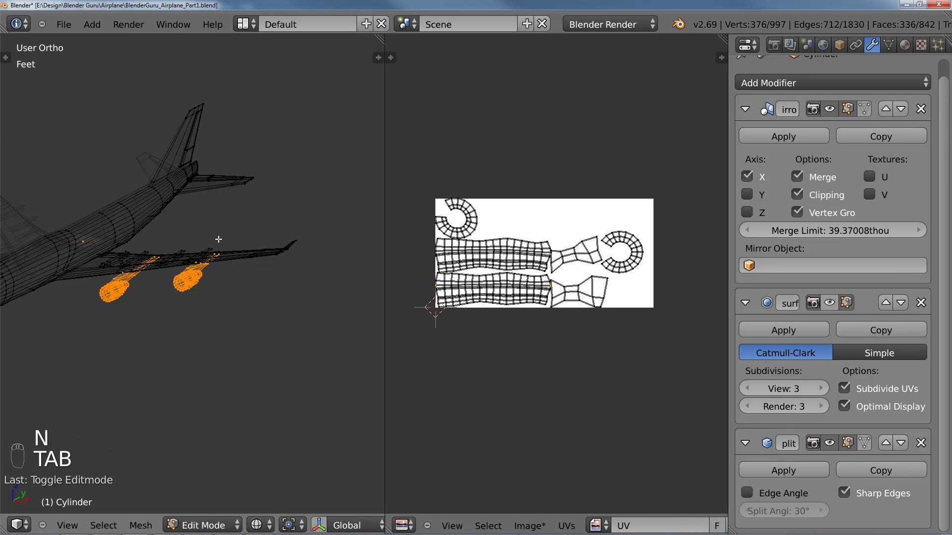
key(u)
click(219, 237)
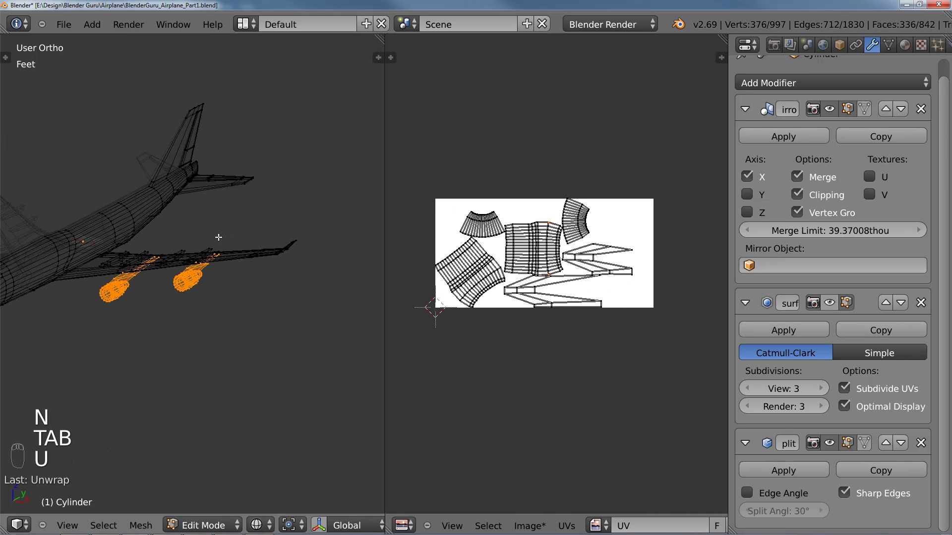
Select the folded middle strip of the lower pylon UV island, shift it over the island and stretch it along X.
scroll(562, 295, up, 2)
mouse_move(413, 238)
middle_down()
mouse_move(498, 231)
mouse_move(422, 231)
middle_up()
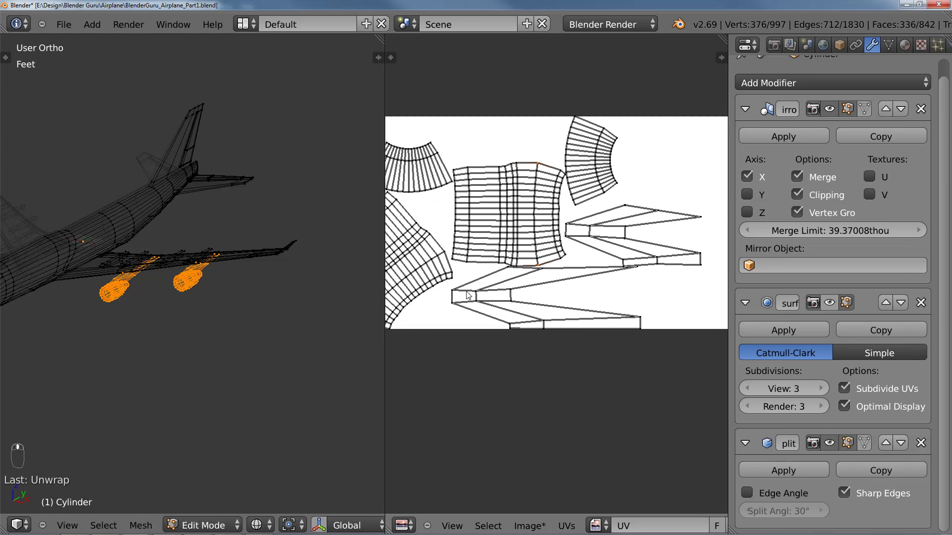
key(a)
key(b)
drag(443, 285, 521, 312)
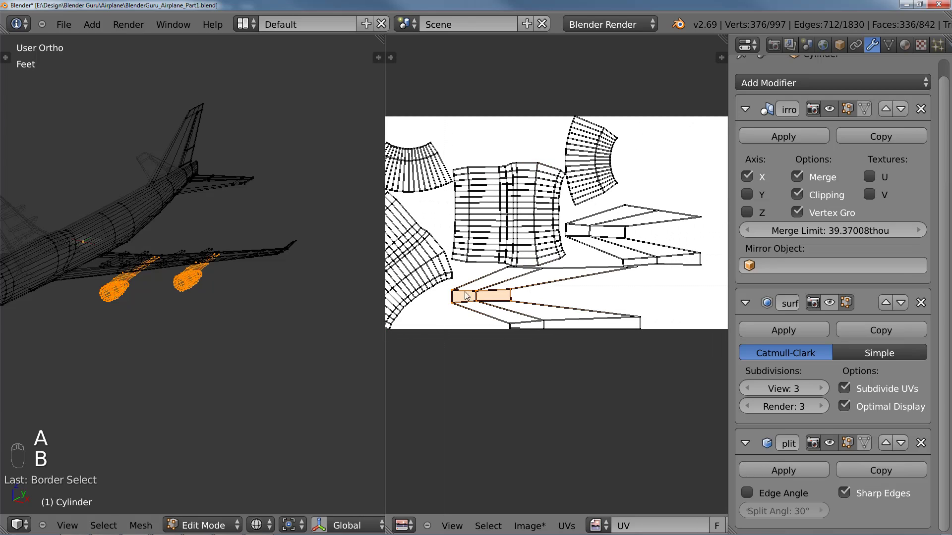
scroll(123, 325, up, 3)
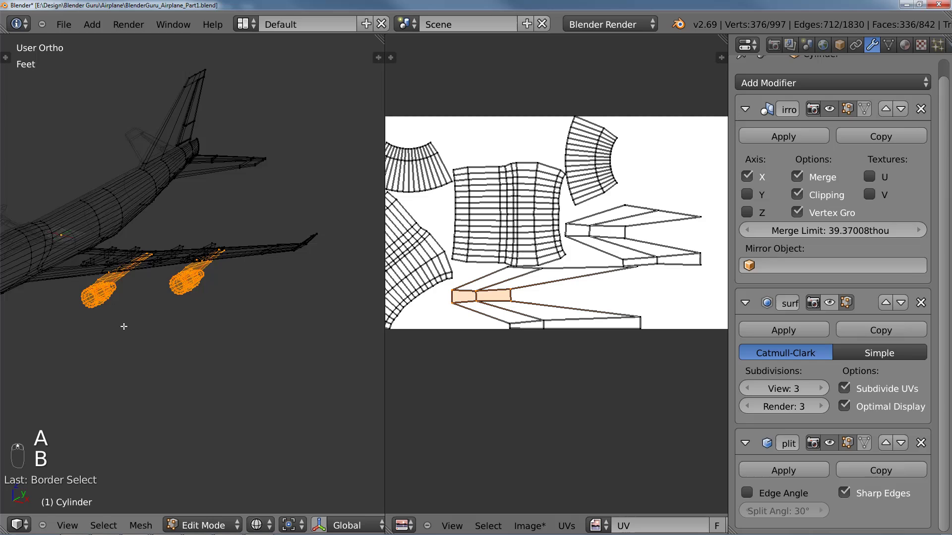
middle_drag(580, 305, 515, 296)
key(g)
click(580, 290)
key(s)
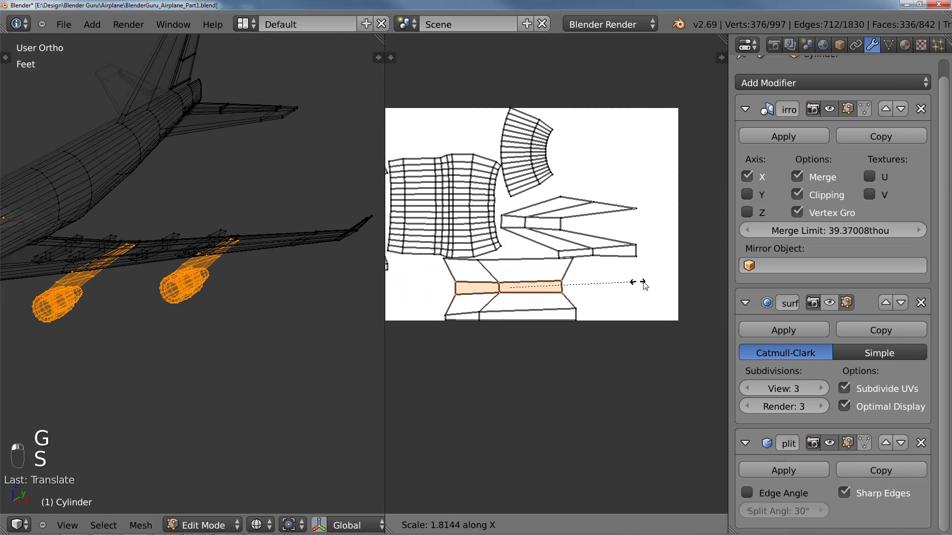
click(662, 284)
Move the strip's inner vertices about -162 along X to line up with the lower pylon island's vertical line.
key(a)
key(b)
drag(489, 274, 526, 312)
key(g)
middle_click(518, 311)
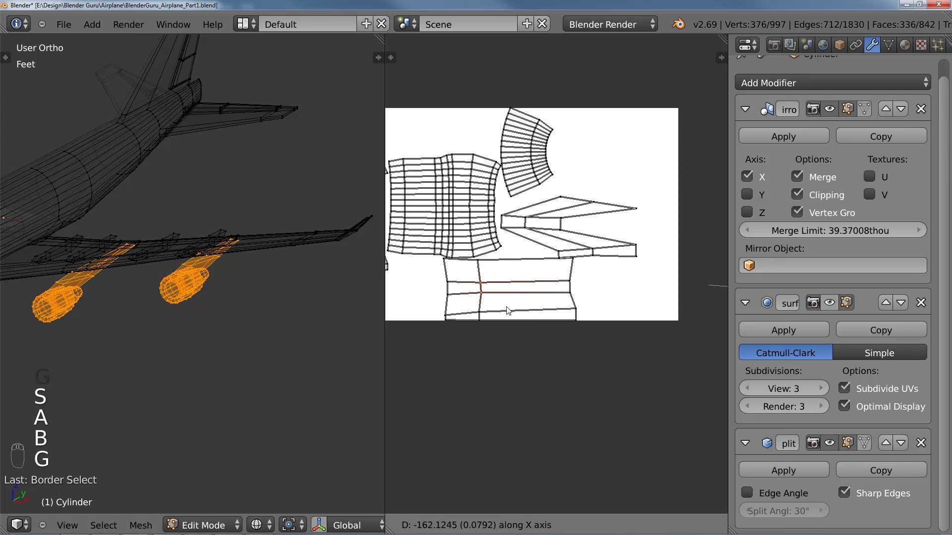
click(507, 310)
Select the whole middle strip of the lower pylon island and scale it along X to match the island's sides.
key(a)
key(b)
drag(435, 278, 577, 306)
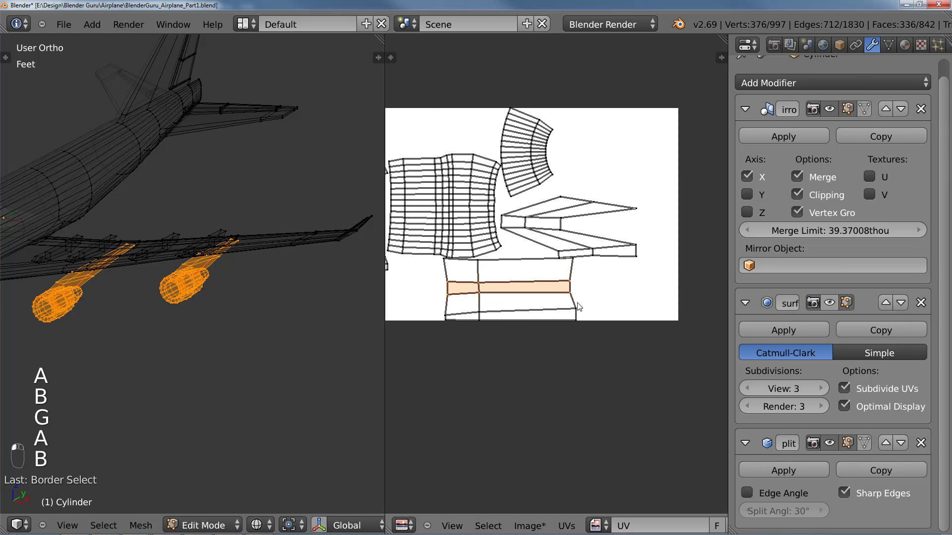
key(s)
click(579, 299)
Select the folded middle strip of the upper pylon UV island, move it along X and stretch it to the island's width.
key(a)
key(b)
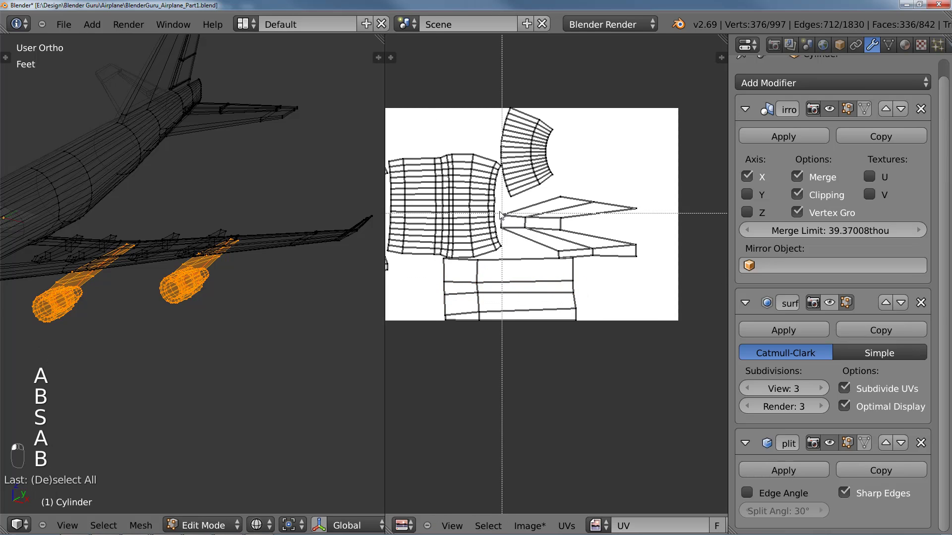
drag(501, 214, 570, 237)
key(g)
middle_click(595, 237)
click(637, 237)
key(s)
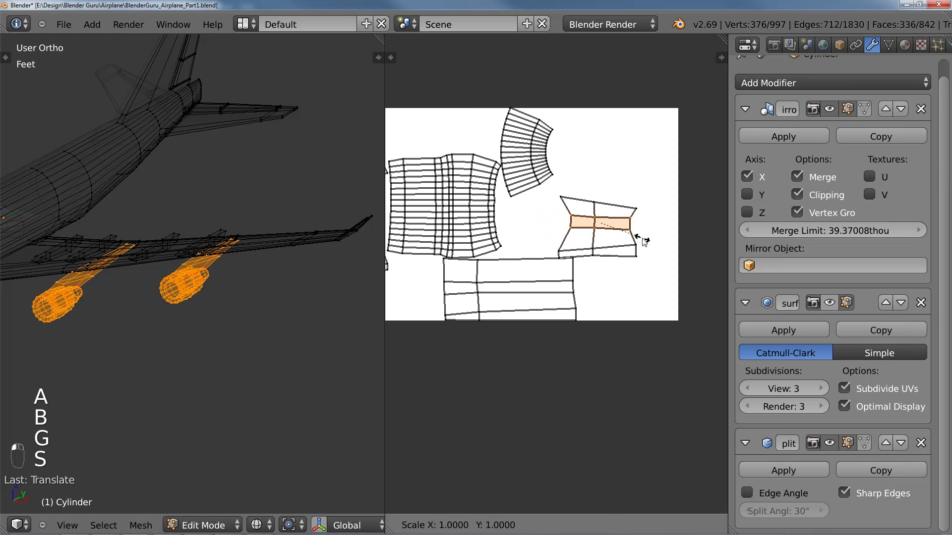
middle_click(650, 240)
click(656, 236)
Move the left end vertices of the upper pylon island's middle strip along X to meet the island's left edge.
key(a)
key(b)
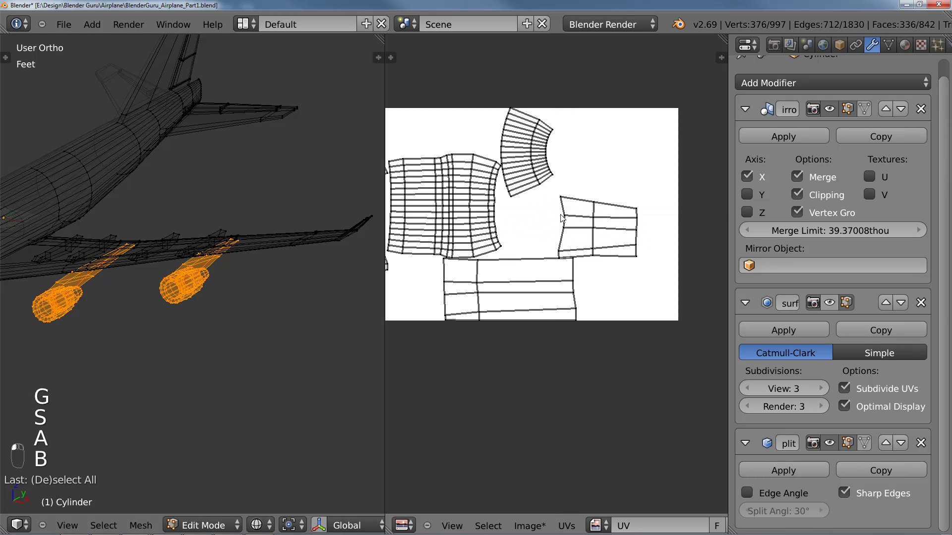
drag(562, 218, 586, 249)
key(g)
middle_click(575, 240)
right_click(575, 240)
Flatten the upper pylon island's top edge and second horizontal line by scaling each to 0 along Y.
key(a)
key(b)
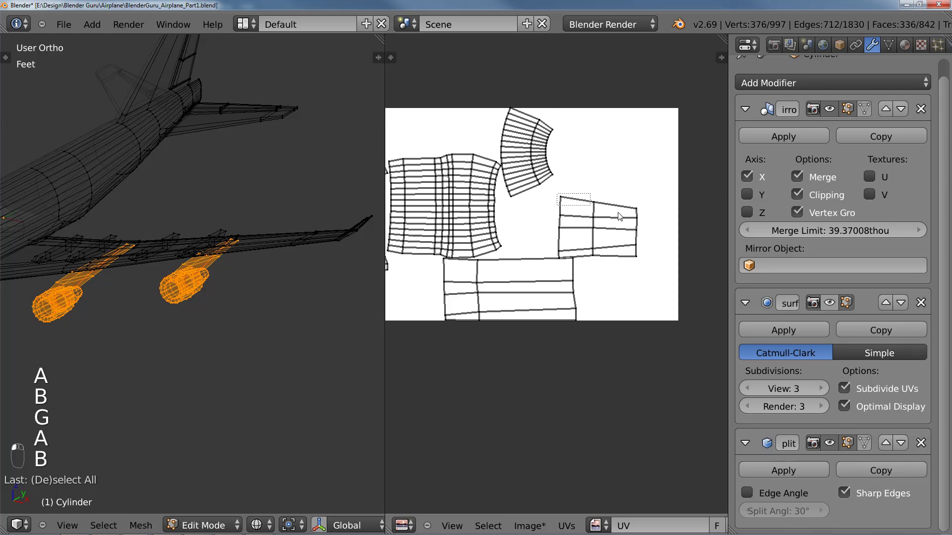
drag(557, 193, 642, 212)
key(s)
middle_click(640, 215)
click(647, 221)
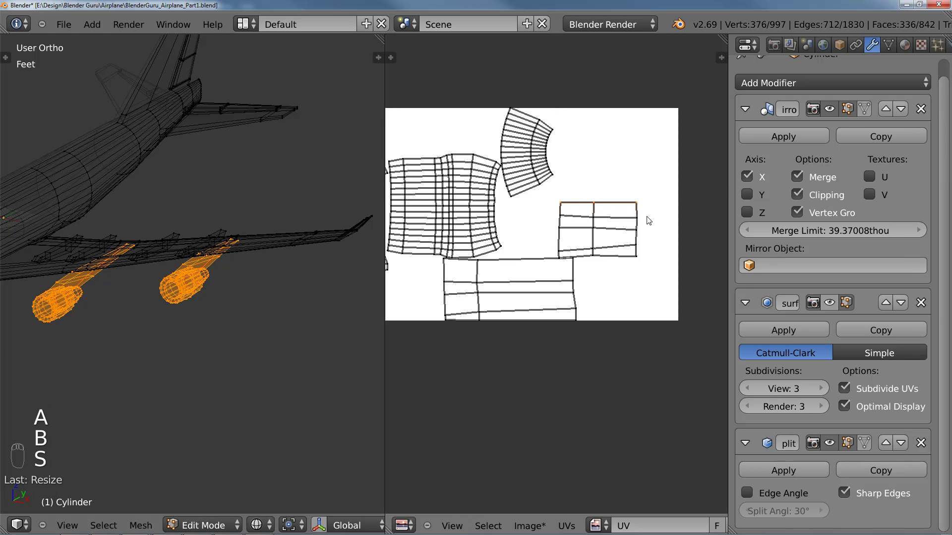
key(a)
right_click(617, 218)
key(s)
middle_click(618, 220)
click(620, 221)
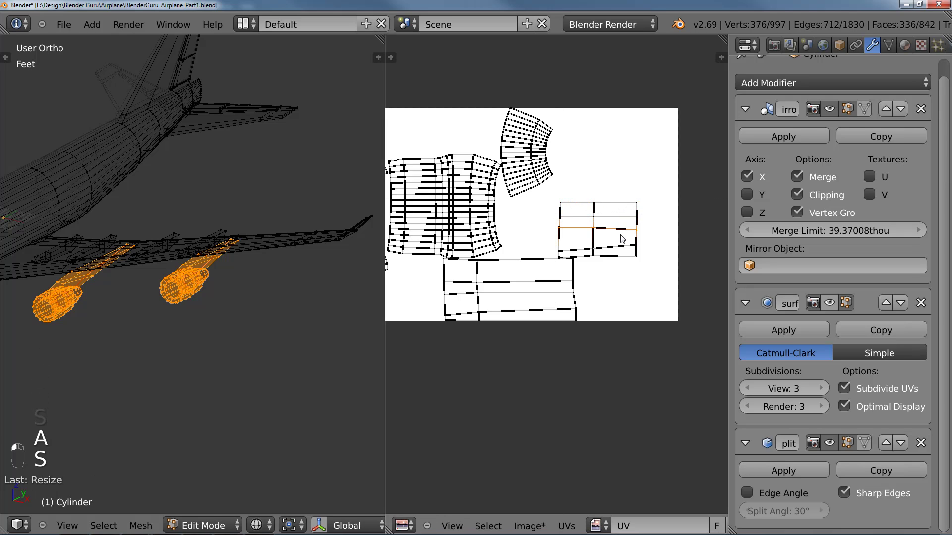
Flatten the upper pylon island's third and fourth horizontal lines and bottom edge by scaling each to 0 along Y.
key(s)
key(y)
key(0)
click(621, 235)
key(s)
middle_click(624, 249)
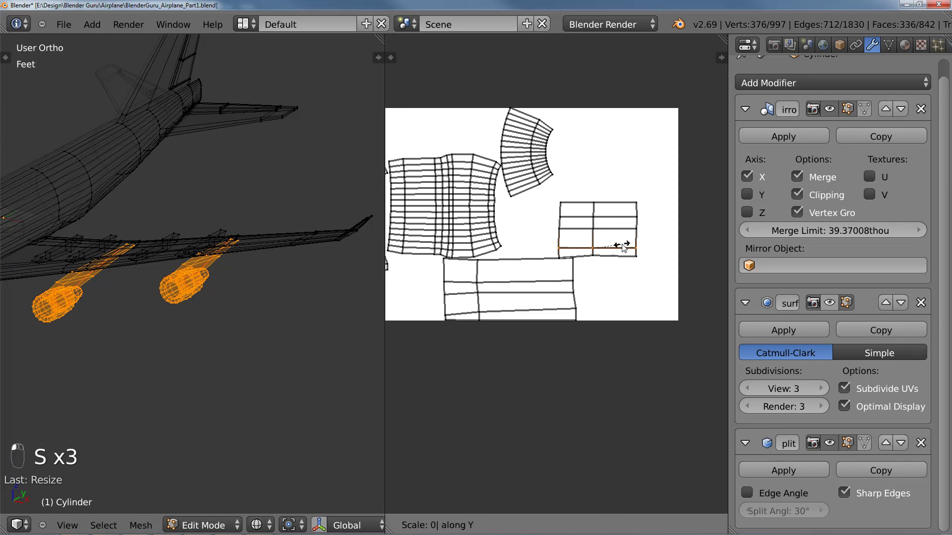
click(631, 252)
key(s)
middle_click(629, 263)
click(629, 264)
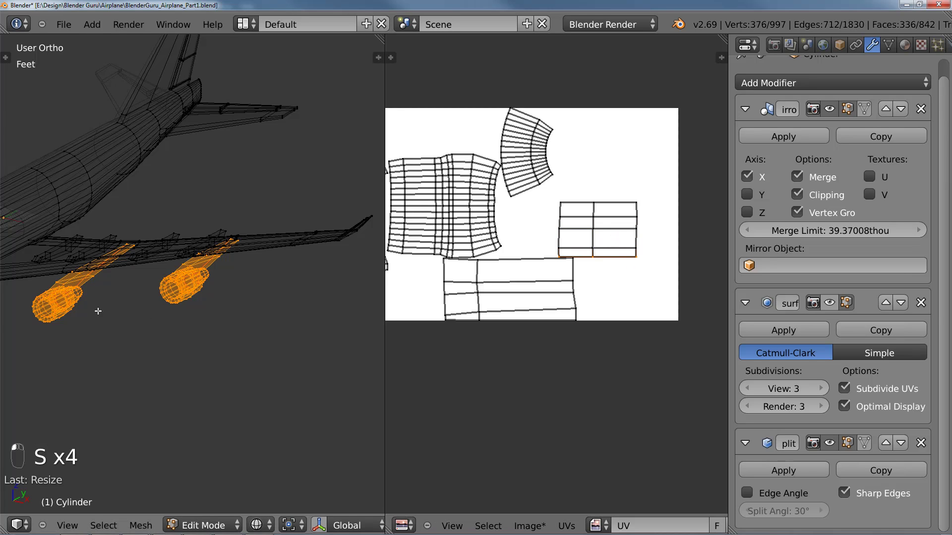
Straighten the upper pylon island's left edge, middle vertical line and right edge by scaling each to 0 along X.
middle_drag(100, 289, 100, 269)
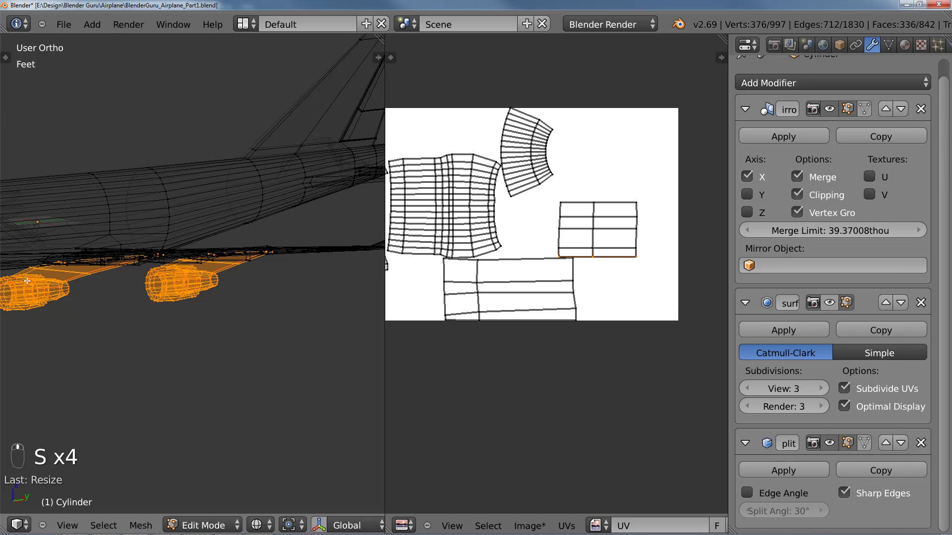
middle_drag(602, 258, 610, 266)
key(s)
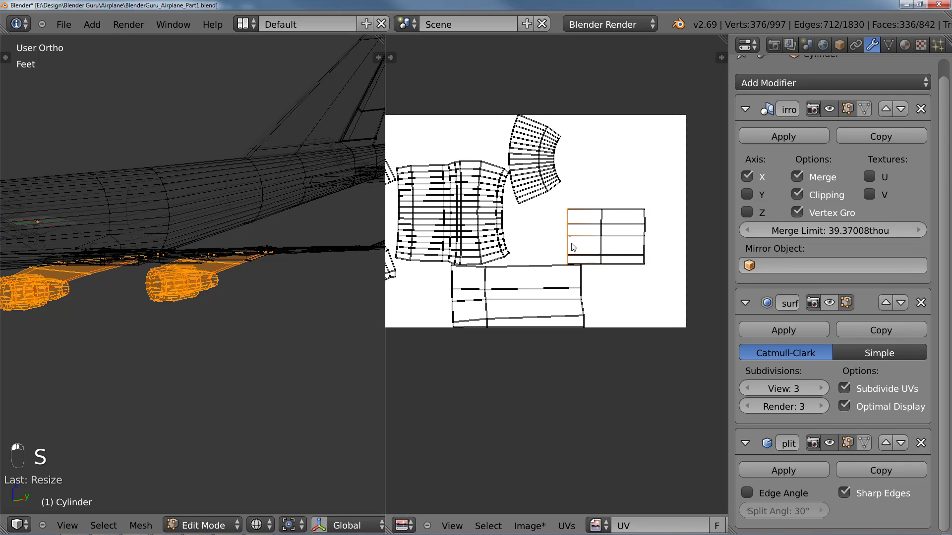
alt+click(602, 241)
key(s)
key(x)
key(0)
key(Return)
alt+click(642, 244)
key(s)
key(x)
key(0)
key(Return)
Scale the lower pylon island's right edge to 0 along X and move the whole island along X beneath the upper one.
key(s)
key(x)
key(0)
key(Return)
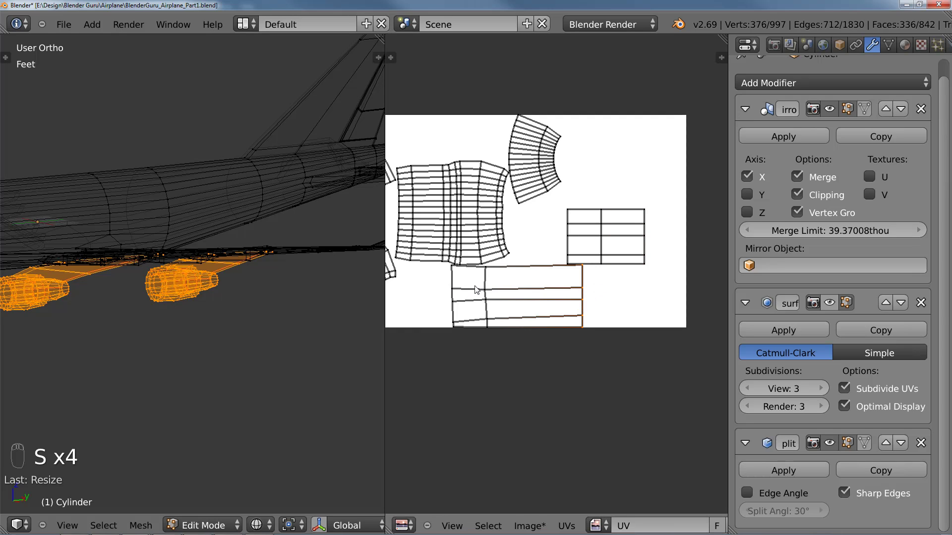
key(ctrl+l)
key(g)
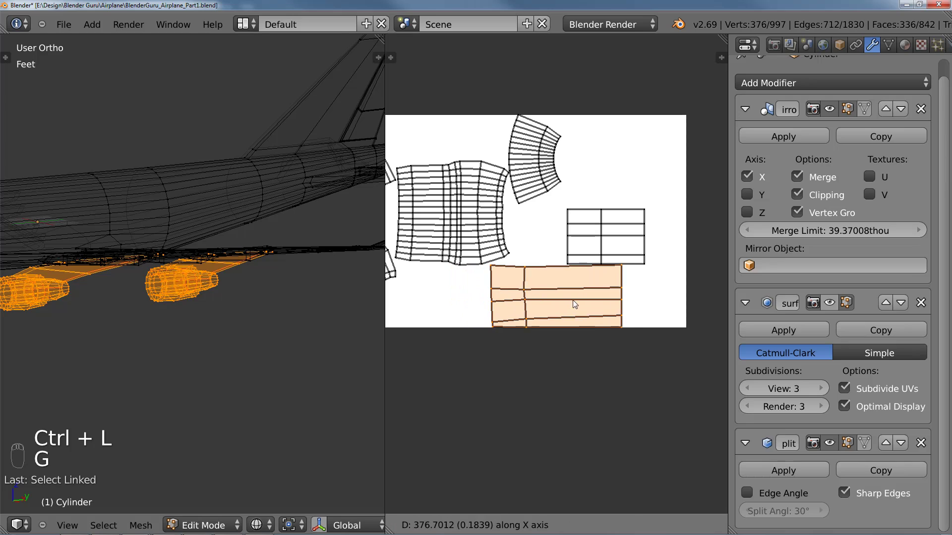
click(573, 293)
Box-select the right edges of both pylon islands and align them by scaling to 0 along X.
key(a)
key(b)
drag(629, 185, 689, 367)
text(s0)
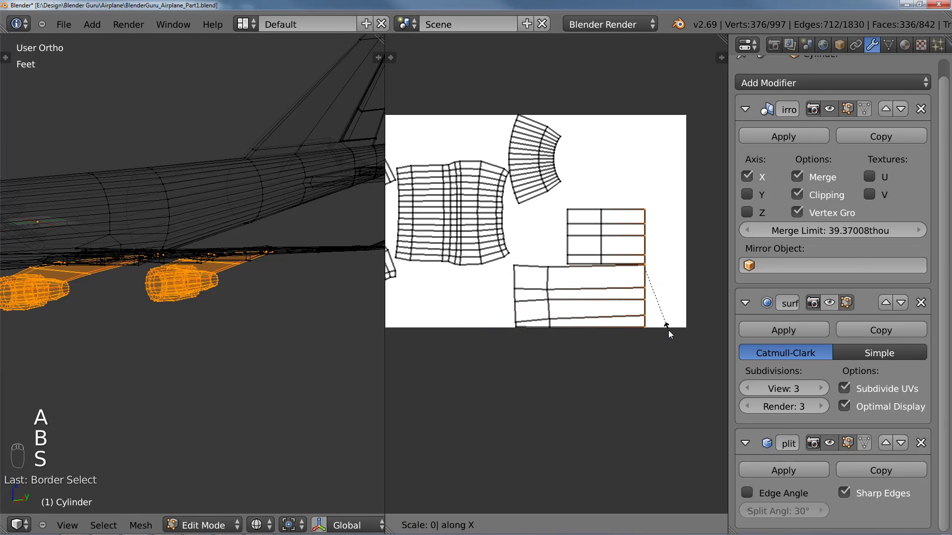
key(Return)
Move the lower pylon island's inner vertical line along X under the upper island's and straighten it with scale 0 along X.
alt+right_click(549, 282)
key(g)
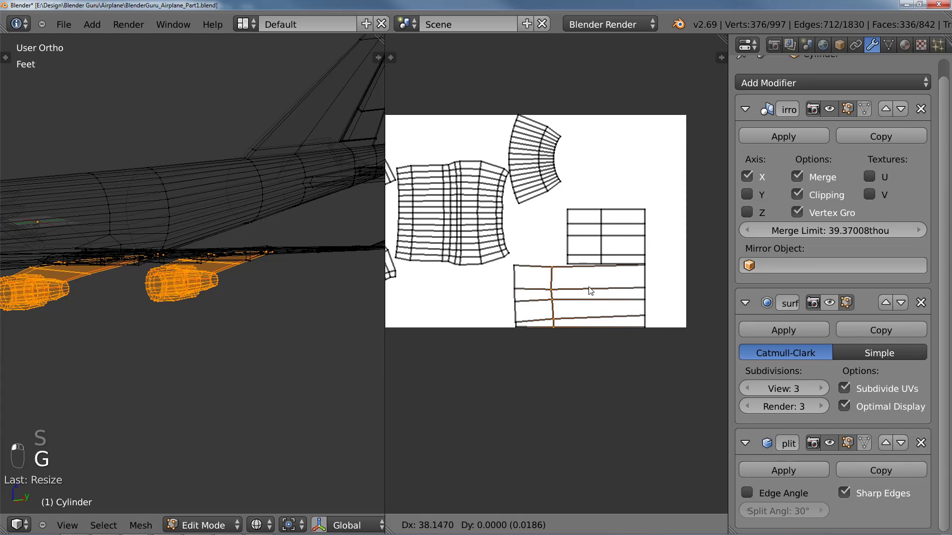
text(xs0)
key(Return)
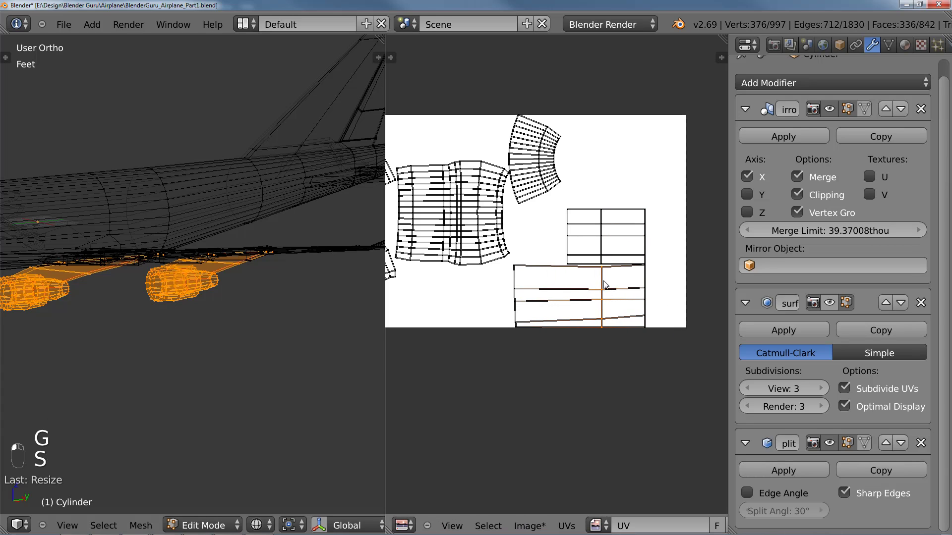
Move the lower pylon island's left edge along X to match the upper island's left edge and straighten it with scale 0.
key(g)
key(x)
click(568, 276)
text(s)
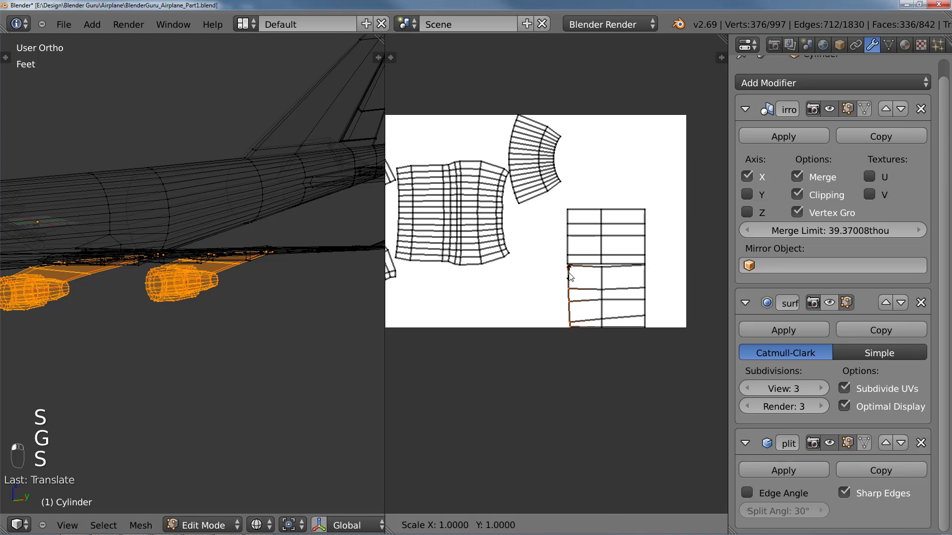
text(x0)
key(Return)
scroll(592, 278, up, 2)
key(g)
key(x)
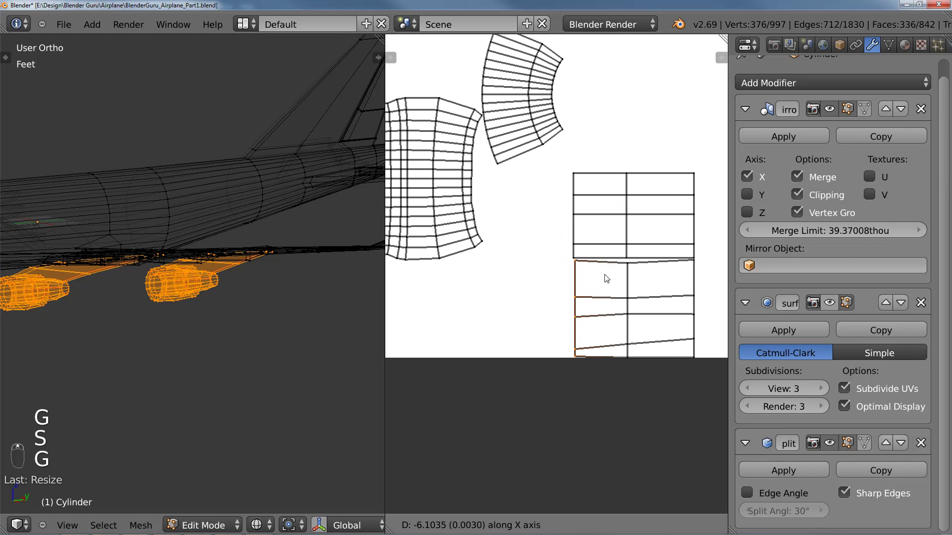
click(609, 277)
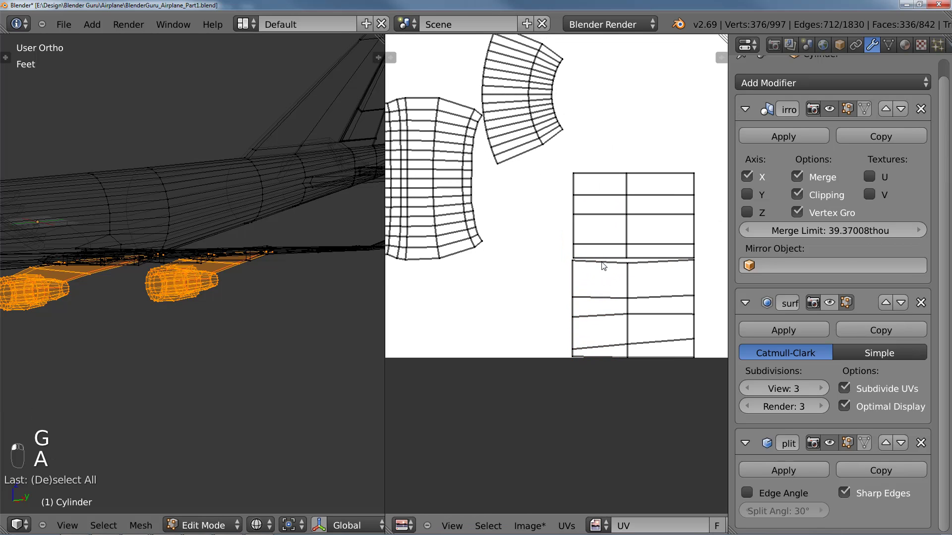
Flatten the lower pylon island's top edge and second horizontal line by scaling each to 0 along Y.
key(s)
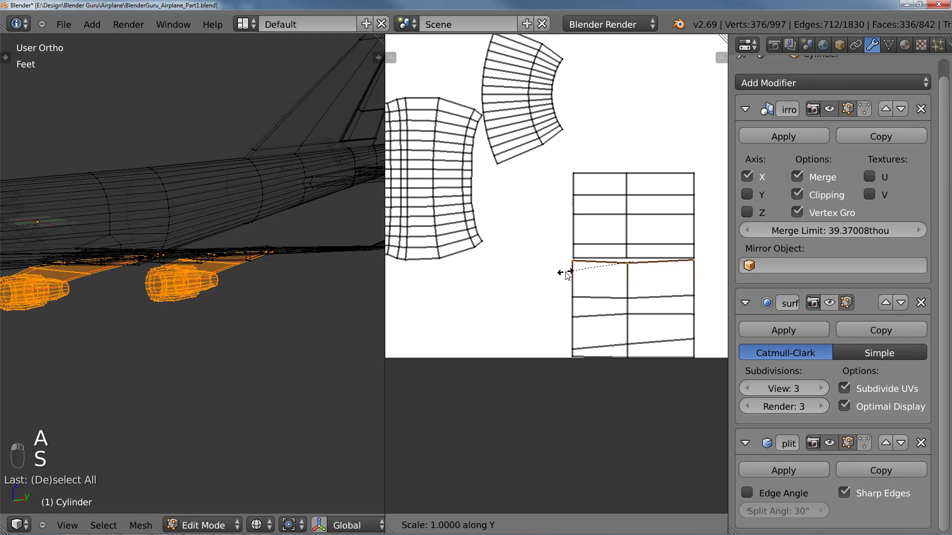
right_click(568, 276)
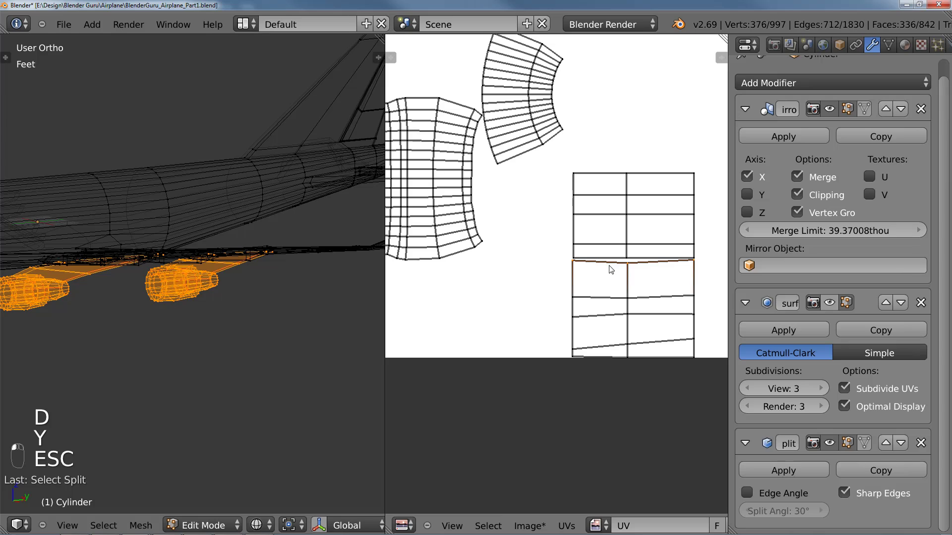
key(s)
key(Return)
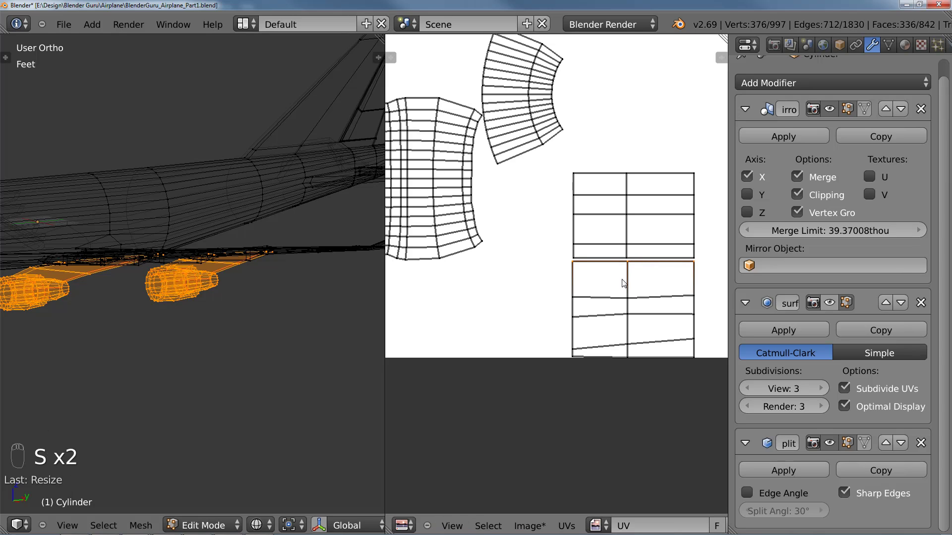
key(s)
key(y)
key(0)
key(Return)
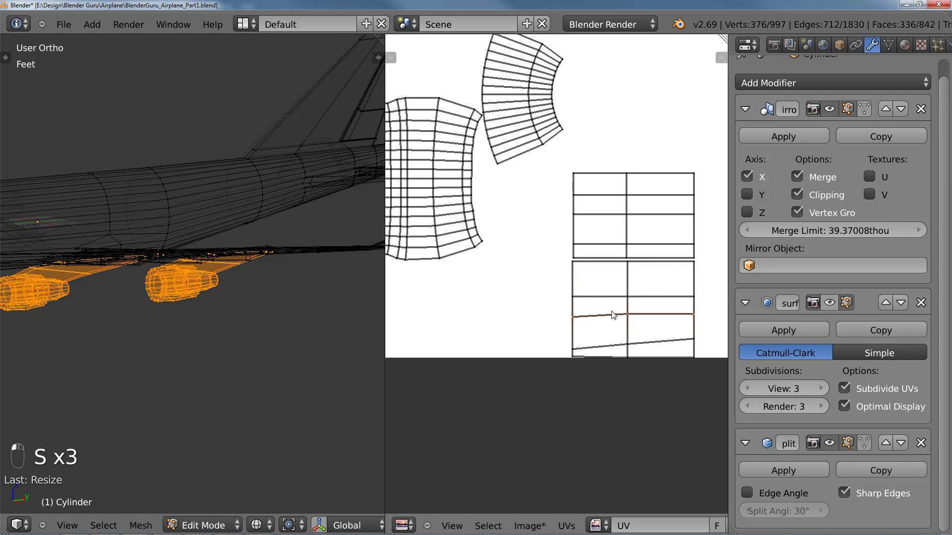
Flatten the lower pylon island's third and fourth horizontal lines by scaling each to 0 along Y.
key(s)
key(y)
key(0)
key(Return)
right_click(618, 343)
key(s)
key(y)
key(0)
key(Return)
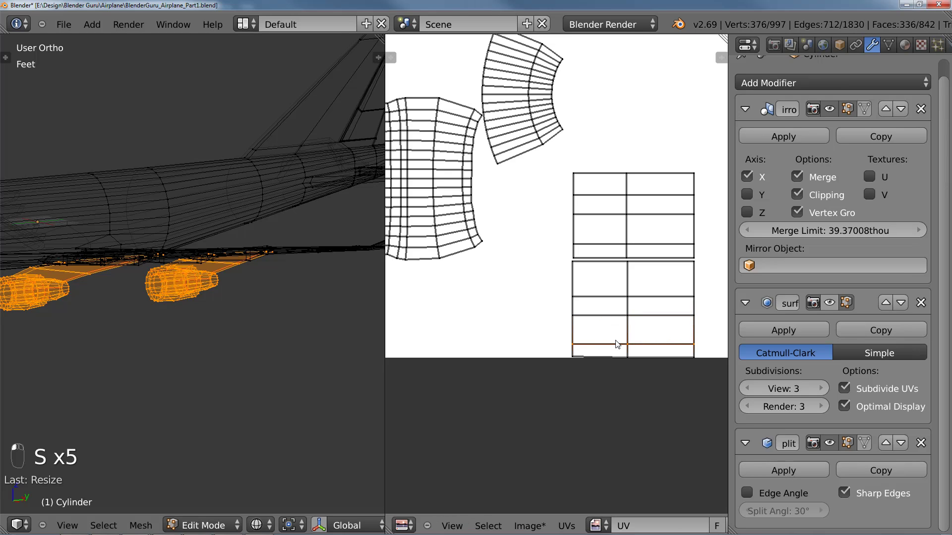
Flatten the lower pylon island's bottom edge by scaling it to 0 along Y.
key(s)
key(y)
key(0)
key(Return)
scroll(644, 328, down, 3)
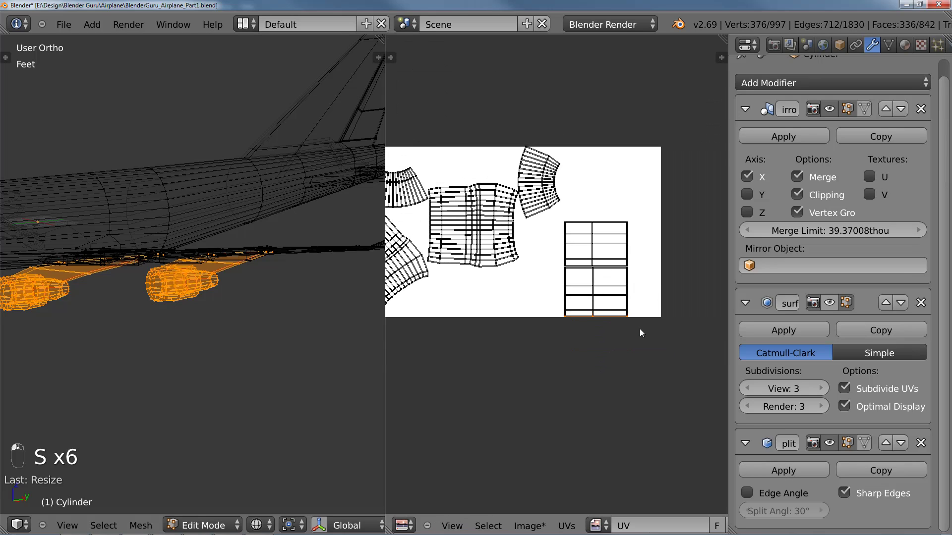
Box-select the inner vertical lines of both pylon islands and align them by scaling to 0 along X.
scroll(632, 327, up, 2)
key(b)
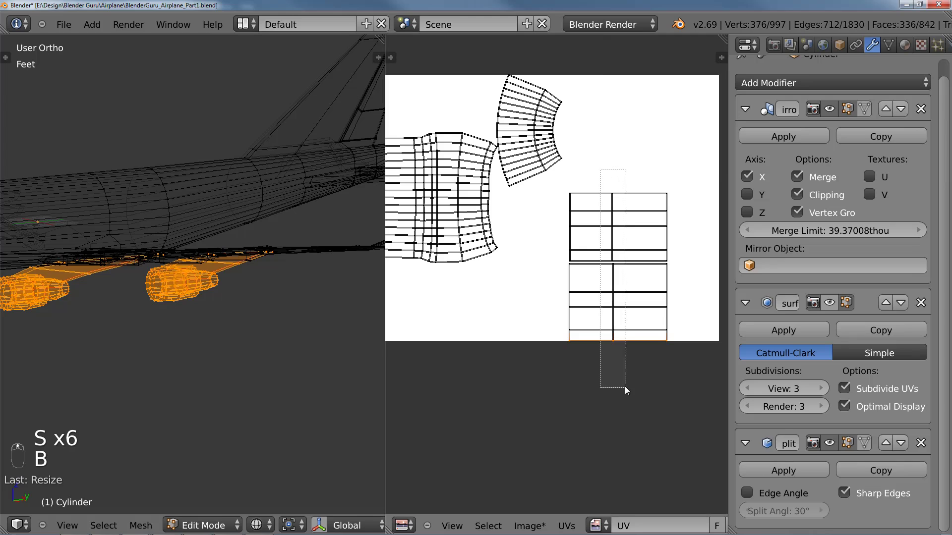
drag(624, 387, 624, 384)
key(a)
key(b)
drag(605, 170, 652, 373)
key(s)
key(x)
key(0)
key(Return)
Select both pylon islands, shrink them and move them into the upper-right corner of the UV image.
scroll(575, 278, down, 2)
key(a)
key(b)
key(s)
click(639, 326)
key(g)
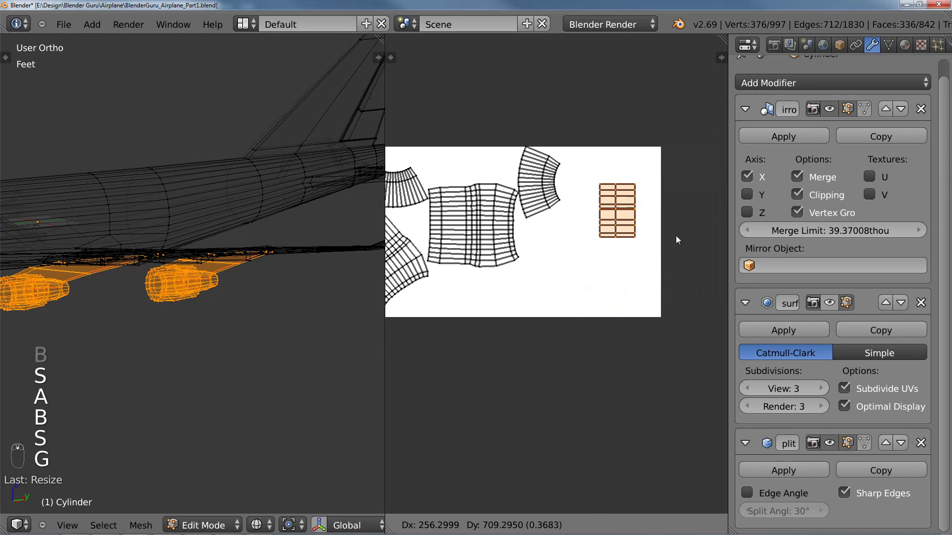
click(677, 237)
key(s)
click(694, 229)
key(g)
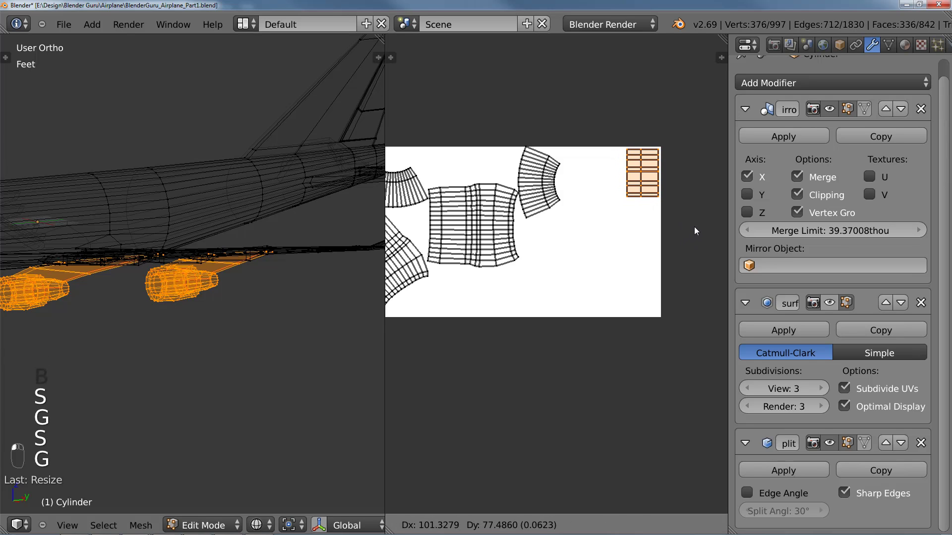
click(694, 227)
Select the narrow edge loop of the fan-shaped engine island beside the pylon islands and display the model in solid shading.
middle_drag(596, 258, 660, 308)
scroll(645, 310, up, 1)
scroll(620, 305, down, 3)
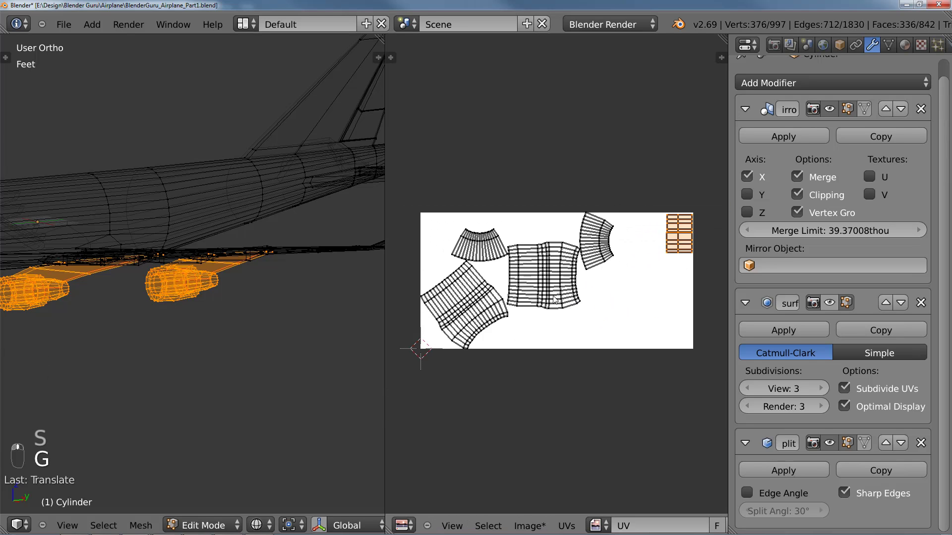
scroll(542, 267, up, 1)
scroll(542, 267, up, 4)
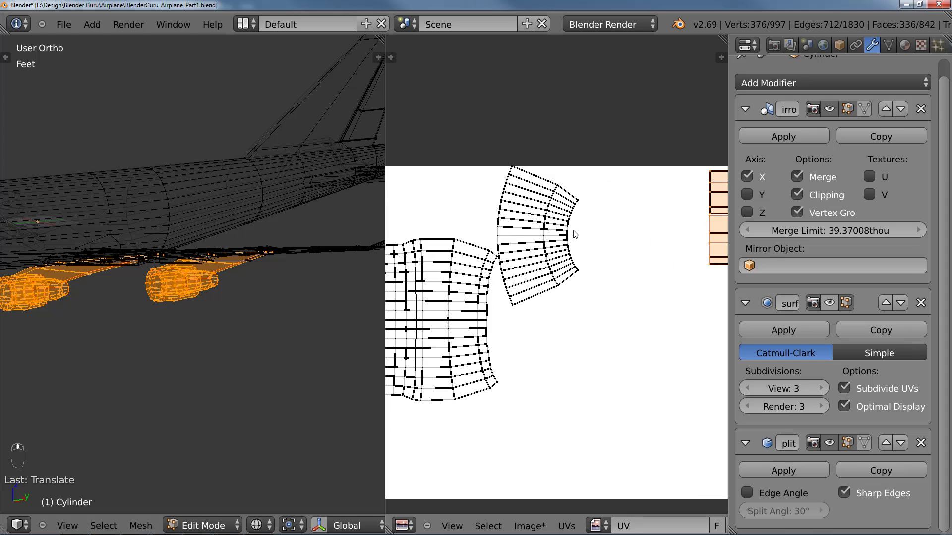
alt+right_click(569, 234)
scroll(208, 297, up, 6)
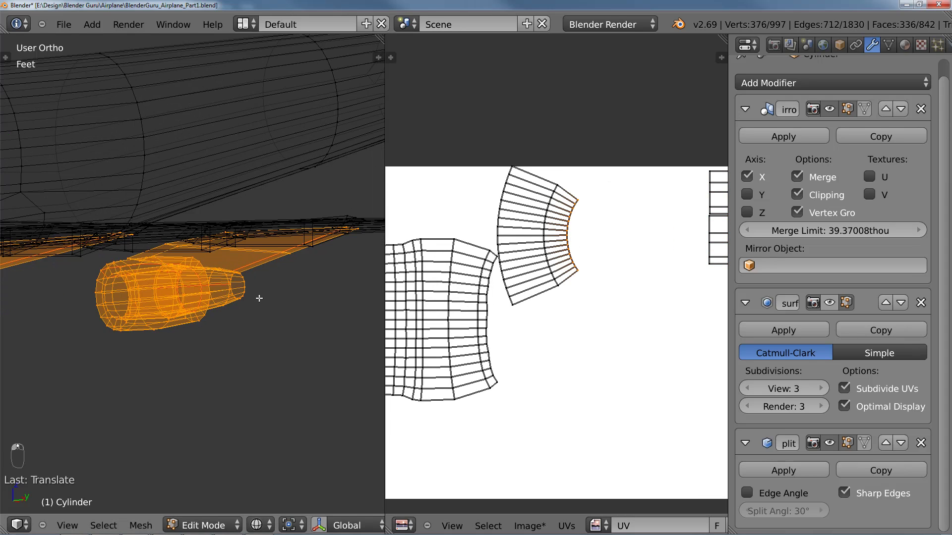
key(z)
key(z)
scroll(571, 250, up, 1)
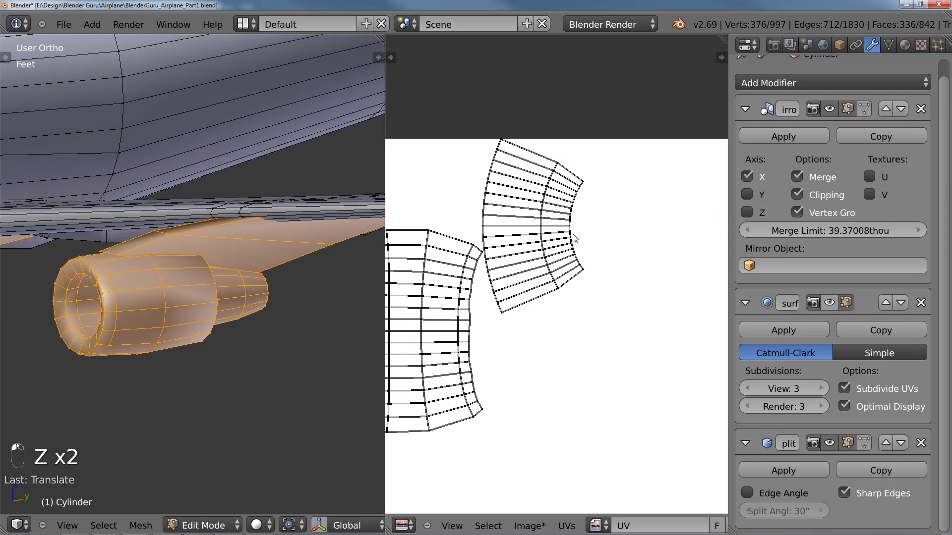
Straighten that fan-shaped island's narrow edge and its inner curved line by scaling each to 0 along X.
key(s)
key(x)
key(0)
key(Return)
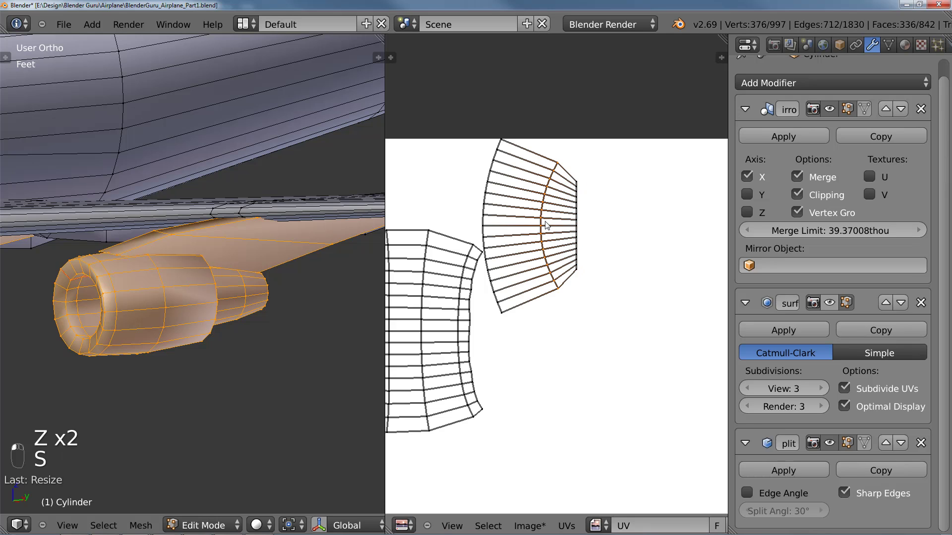
key(s)
key(x)
key(0)
key(Return)
Straighten the same fan-shaped island's wide edge by scaling it to 0 along X.
key(s)
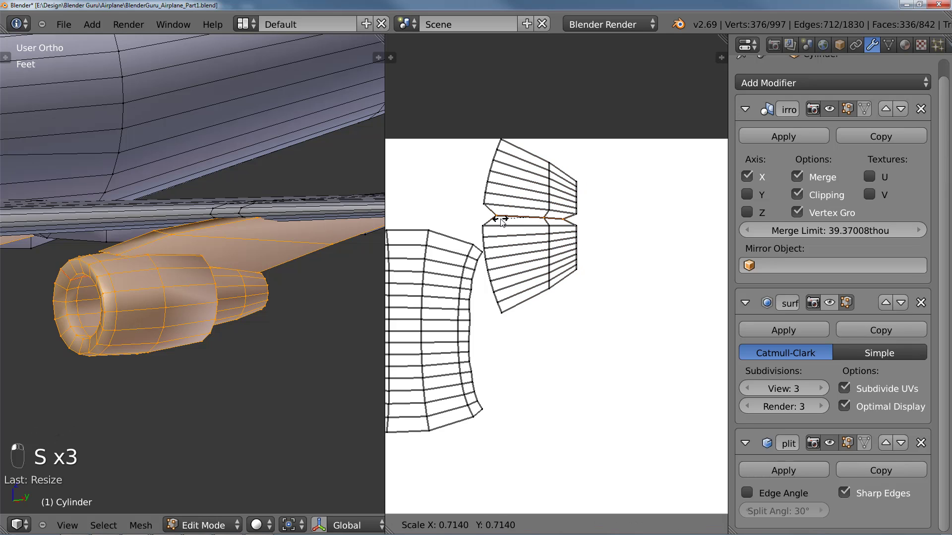
right_click(498, 220)
key(s)
key(x)
key(0)
key(Return)
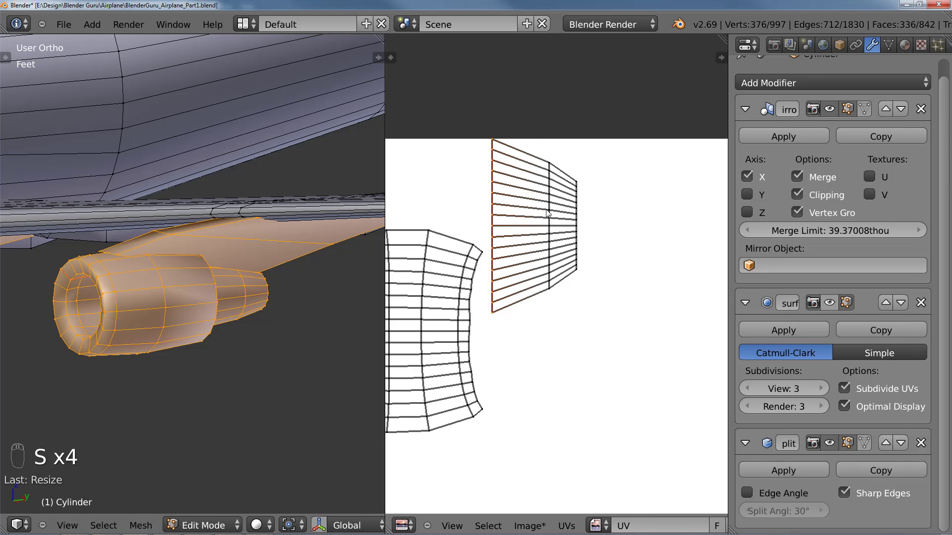
Flatten the inner curved line and narrow upper edge of the other fan-shaped engine island by scaling each to 0 along Y.
scroll(544, 232, down, 4)
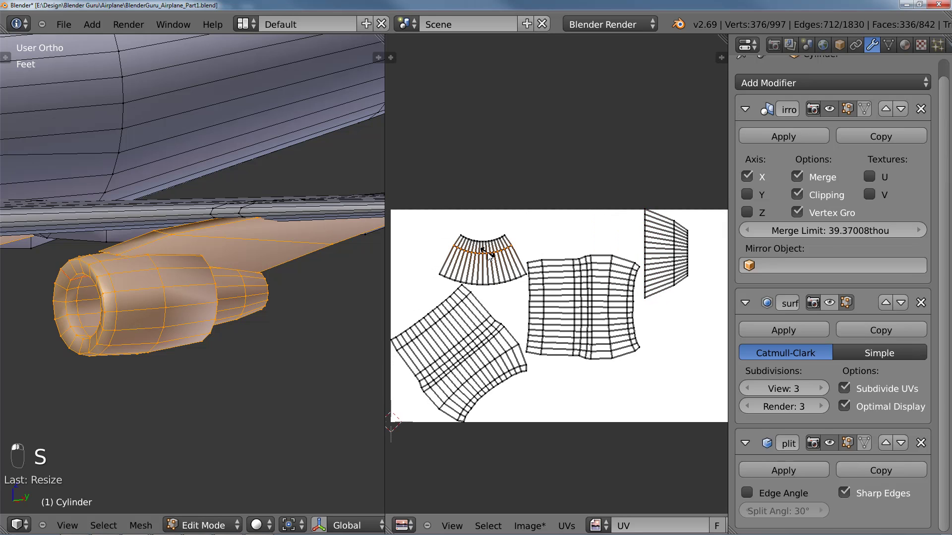
key(s)
key(y)
key(0)
key(Return)
alt+right_click(488, 242)
key(s)
key(y)
key(0)
key(Return)
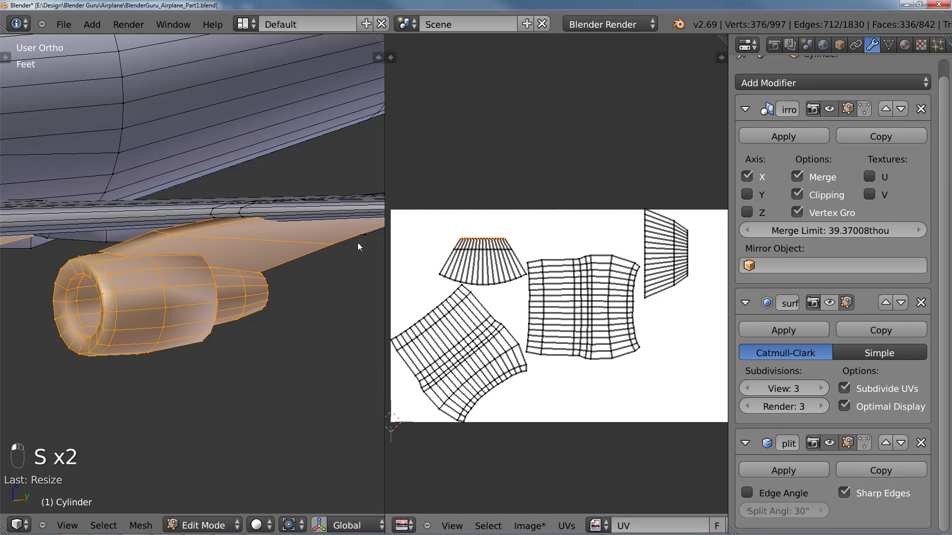
Flatten the wide lower edge of the other fan-shaped island by scaling it to 0 along Y.
key(s)
key(x)
key(0)
key(Return)
key(s)
key(y)
key(0)
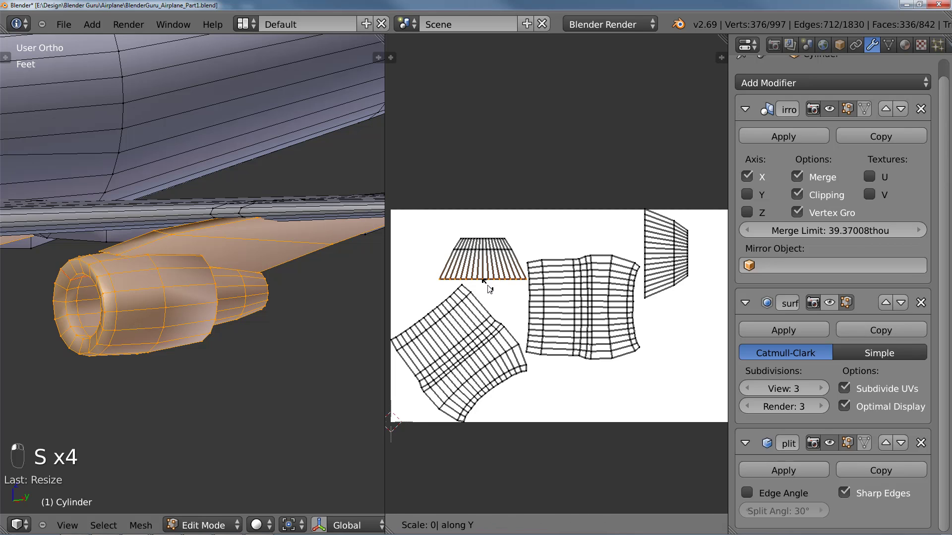
key(Return)
Select the whole flattened island, move it along X onto the matching straightened island and rotate it about 90° to the same orientation.
key(ctrl+l)
key(g)
key(x)
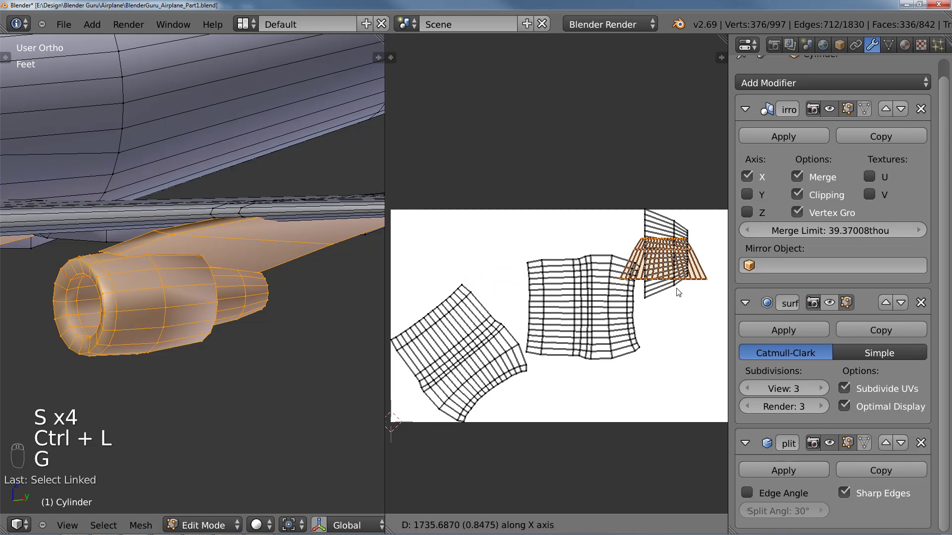
click(676, 288)
middle_drag(676, 288, 475, 275)
scroll(451, 241, up, 3)
middle_drag(451, 242, 645, 258)
key(r)
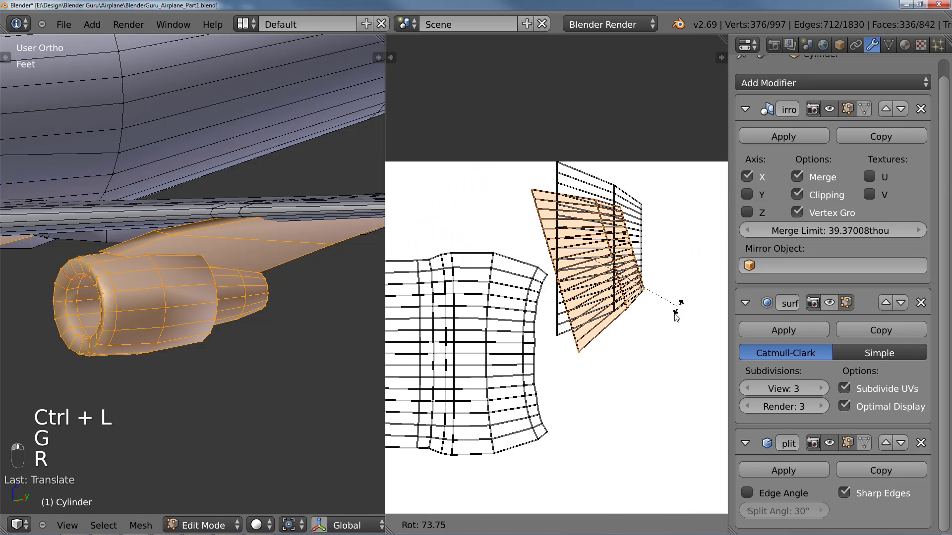
click(661, 324)
Fine-tune the rotated island's position and scale until its outline overlaps the matching straightened island.
key(g)
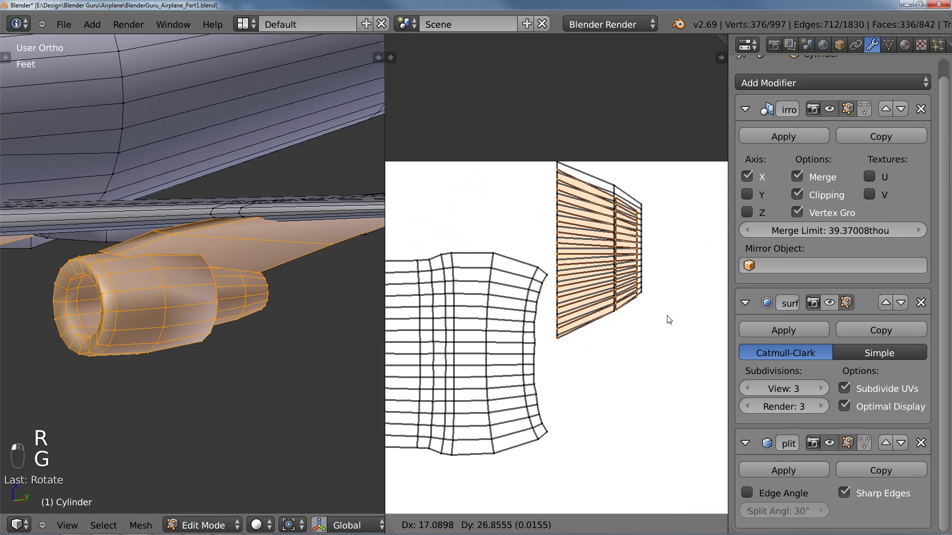
click(665, 317)
key(s)
click(672, 313)
key(g)
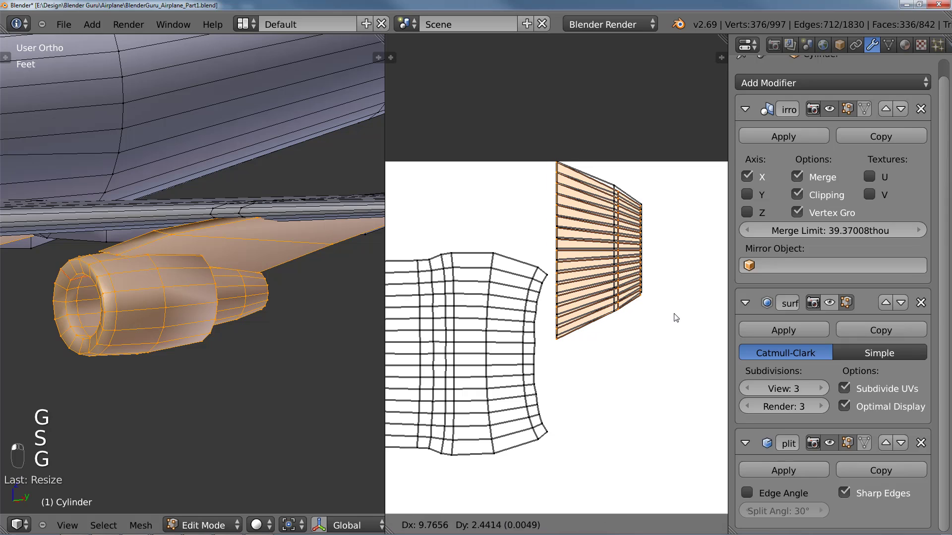
click(676, 316)
key(s)
click(674, 314)
key(s)
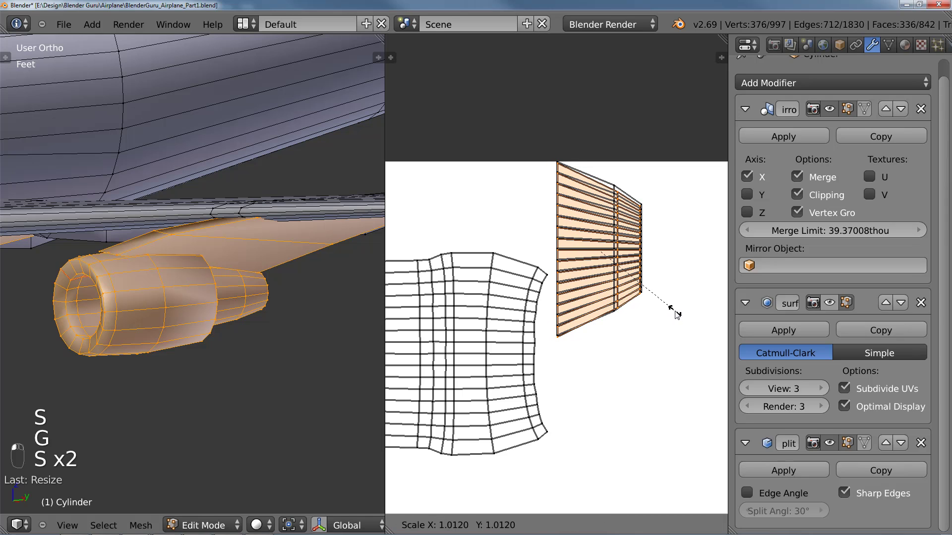
click(678, 316)
key(g)
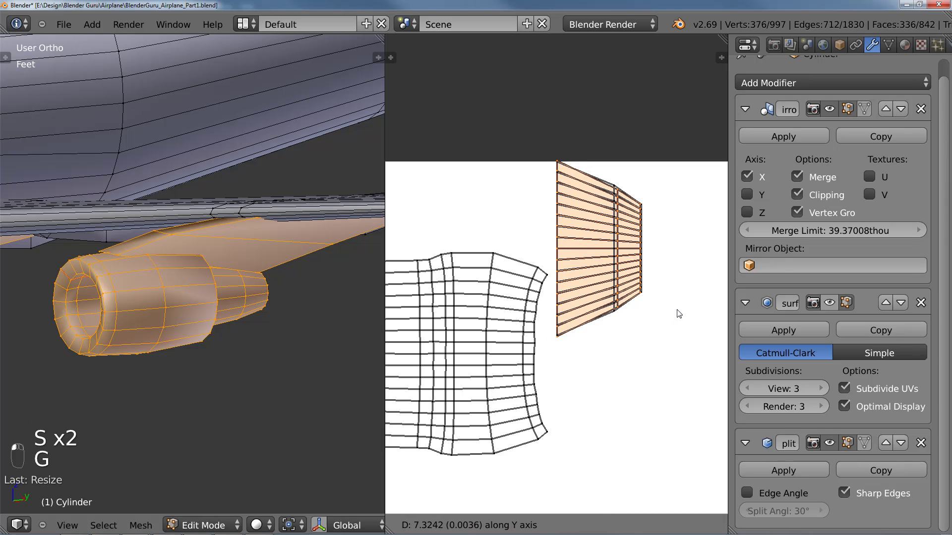
click(678, 315)
Move the overlapping island's inner vertical line onto the matching line beneath it and scale it slightly, about 1.05, to fit.
scroll(680, 314, up, 1)
alt+right_click(634, 272)
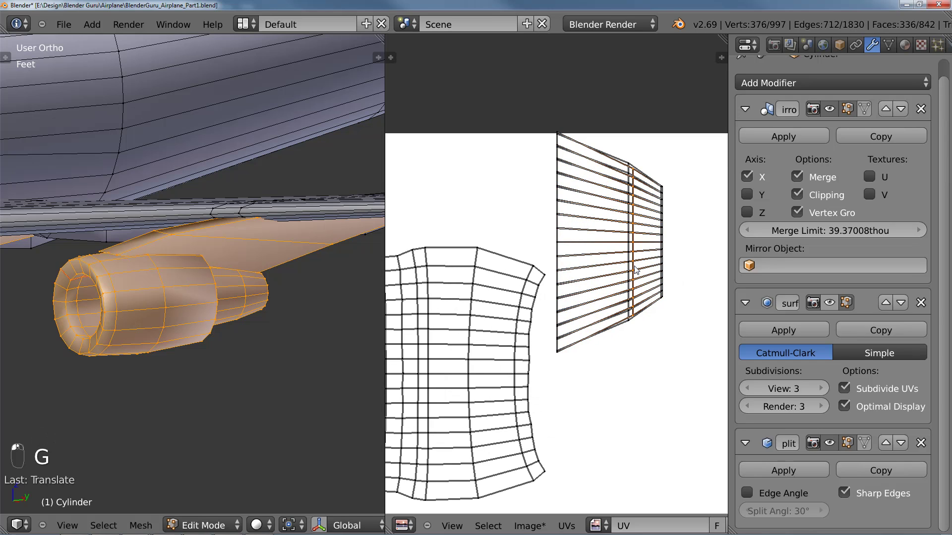
key(g)
click(658, 267)
key(s)
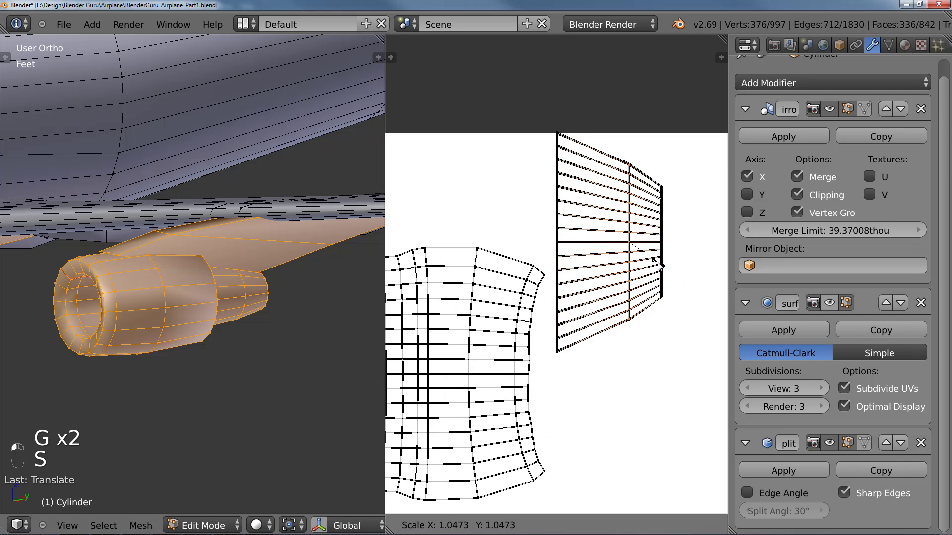
click(659, 265)
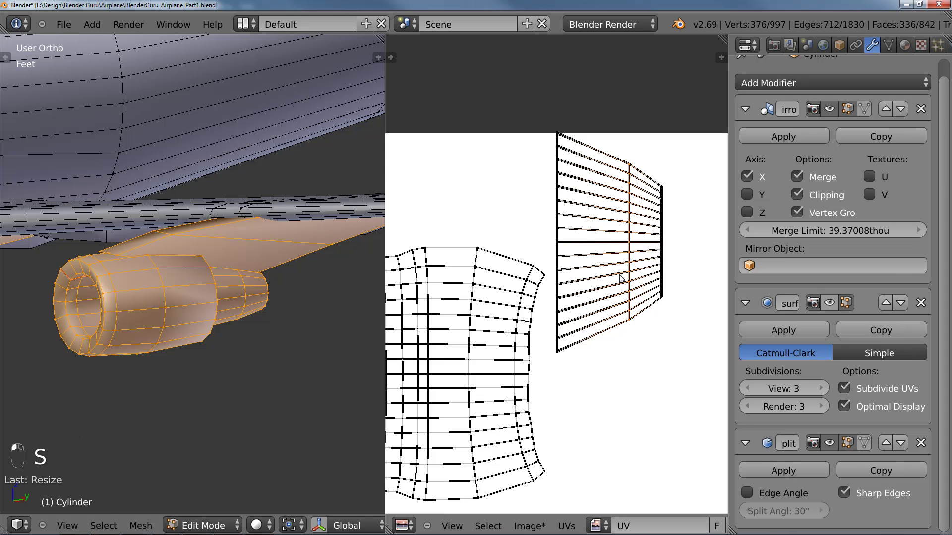
Select the tilted large engine island, move it onto the upright one and rotate it to the same orientation.
scroll(659, 273, down, 4)
middle_drag(659, 281, 685, 270)
click(529, 300)
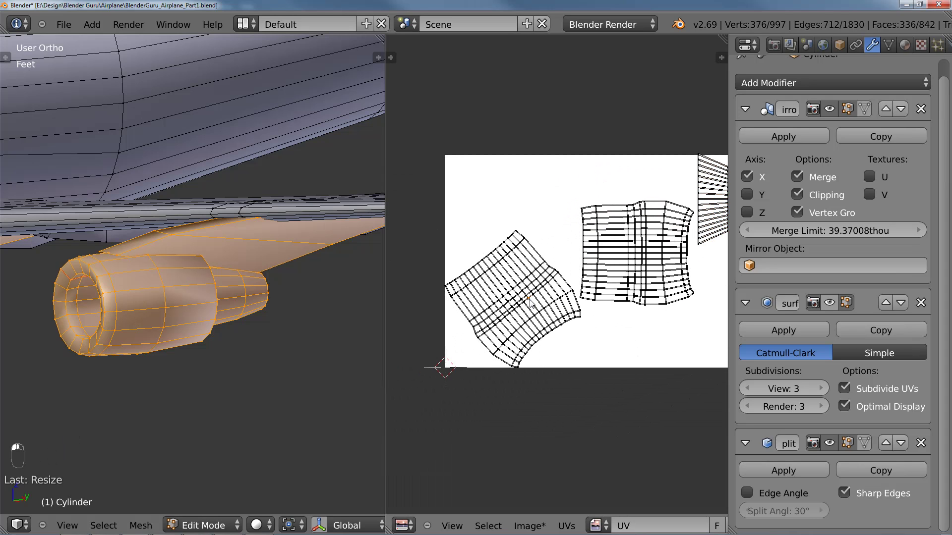
key(ctrl+l)
key(g)
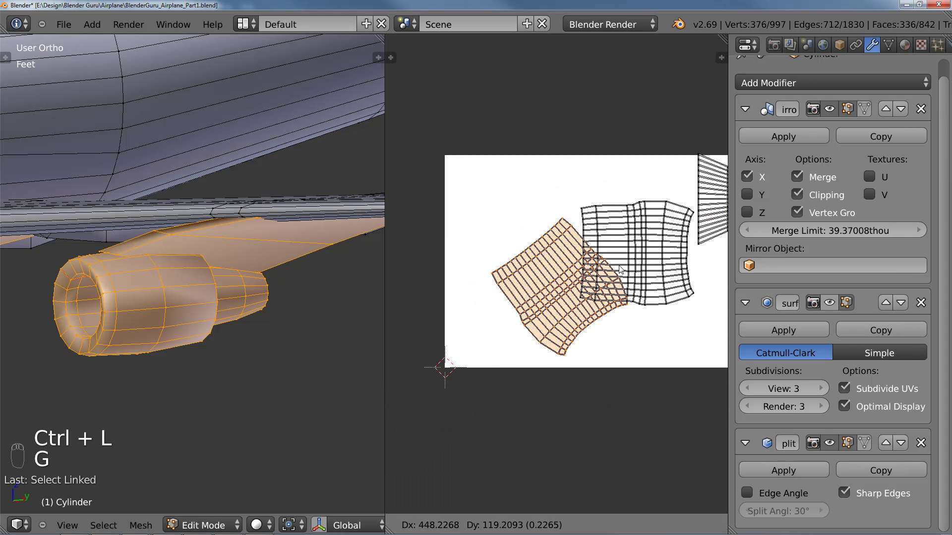
click(611, 277)
middle_drag(639, 323, 533, 323)
scroll(533, 327, up, 1)
key(r)
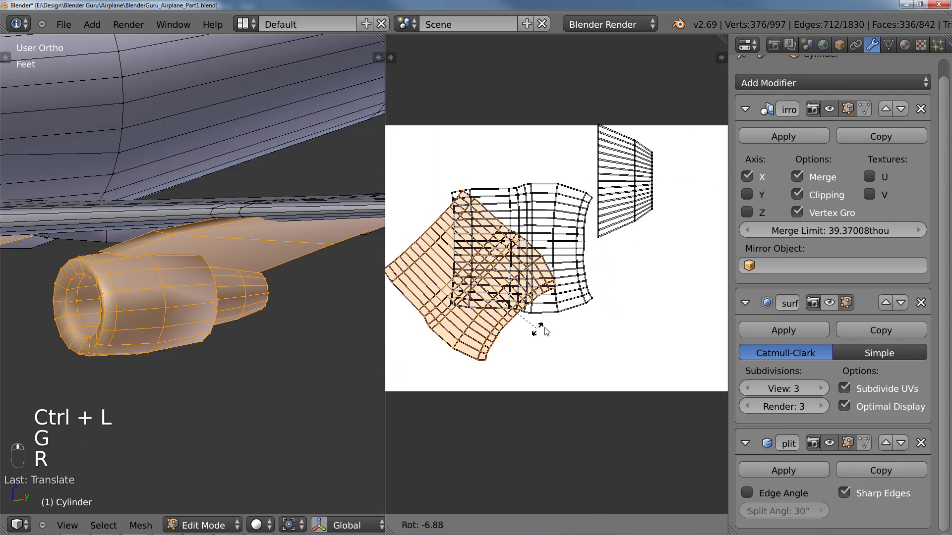
click(580, 260)
Move the rotated large engine island exactly over the upright one, resize it and stretch it about 1.03 along X.
key(g)
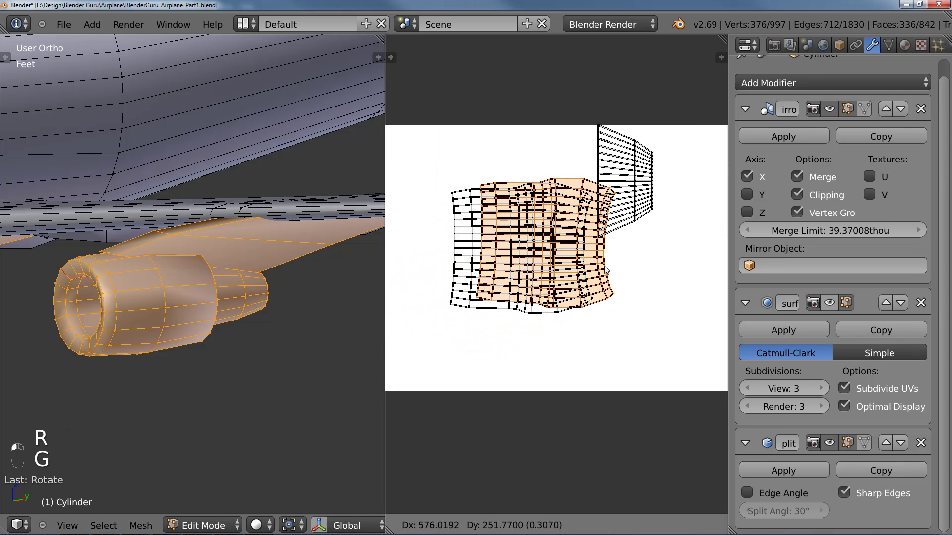
click(600, 275)
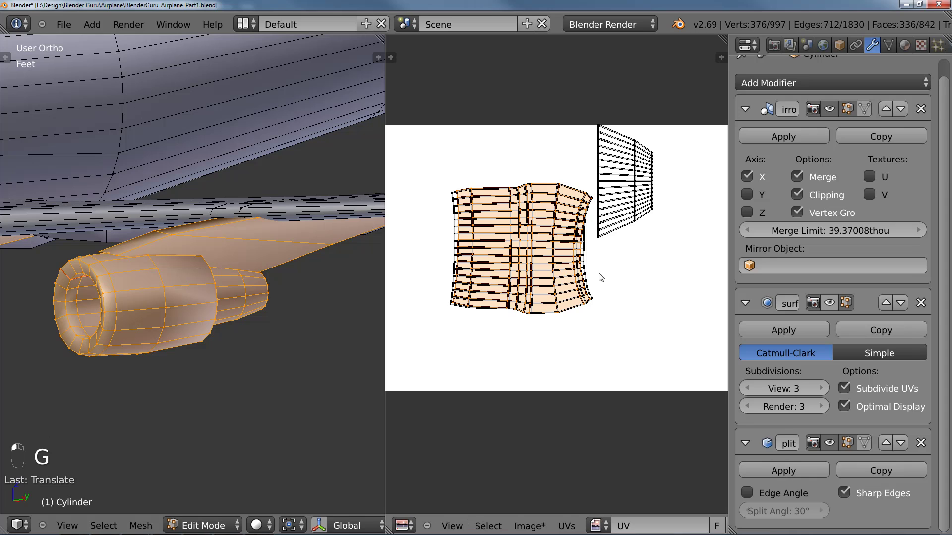
scroll(601, 272, up, 2)
scroll(601, 272, down, 1)
key(s)
click(639, 282)
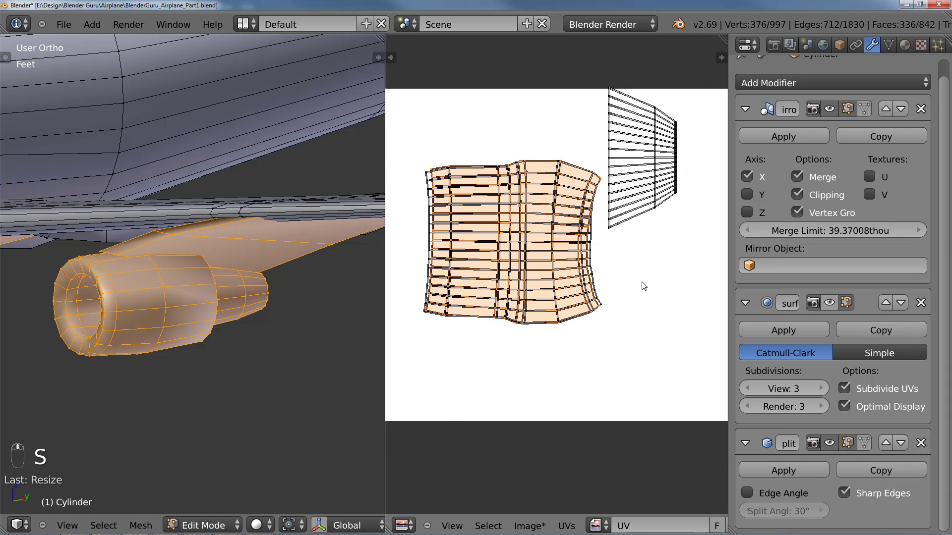
key(s)
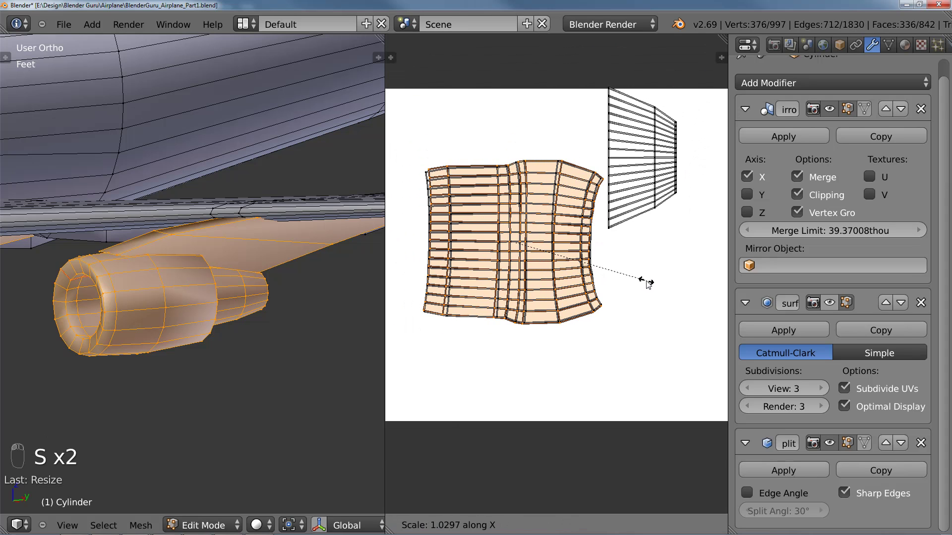
click(646, 283)
Fine-tune the large engine island's rotation and scale over its counterpart, finishing with a stretch of about 1.04 along X.
key(r)
click(647, 253)
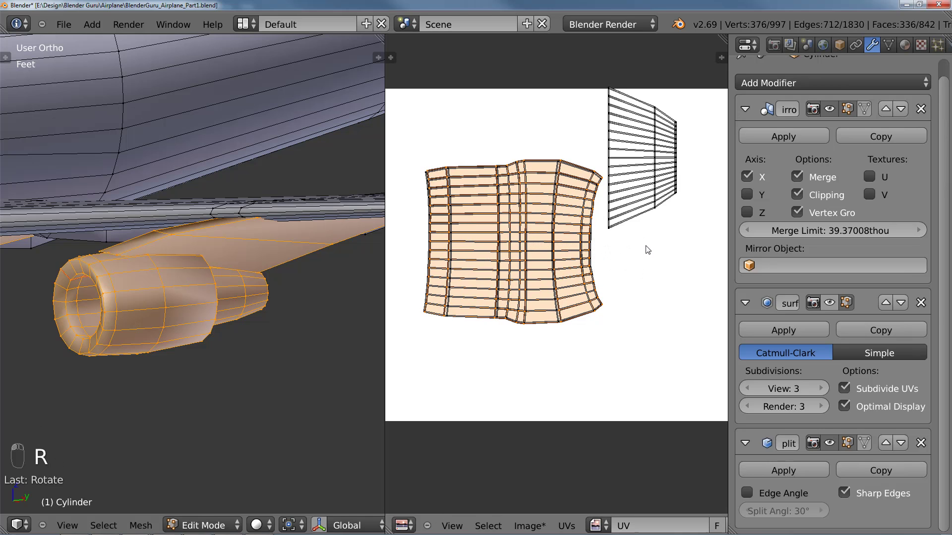
key(s)
click(646, 251)
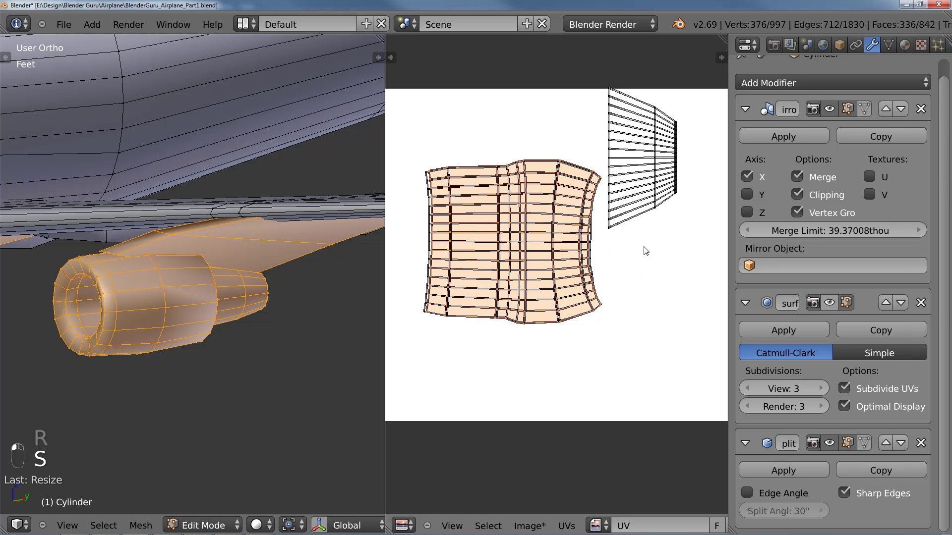
key(r)
click(644, 250)
key(s)
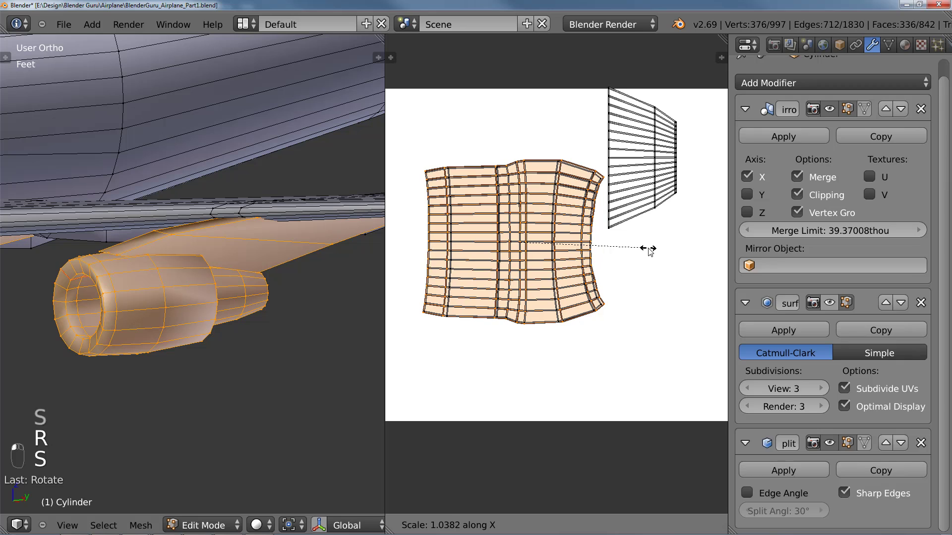
click(648, 252)
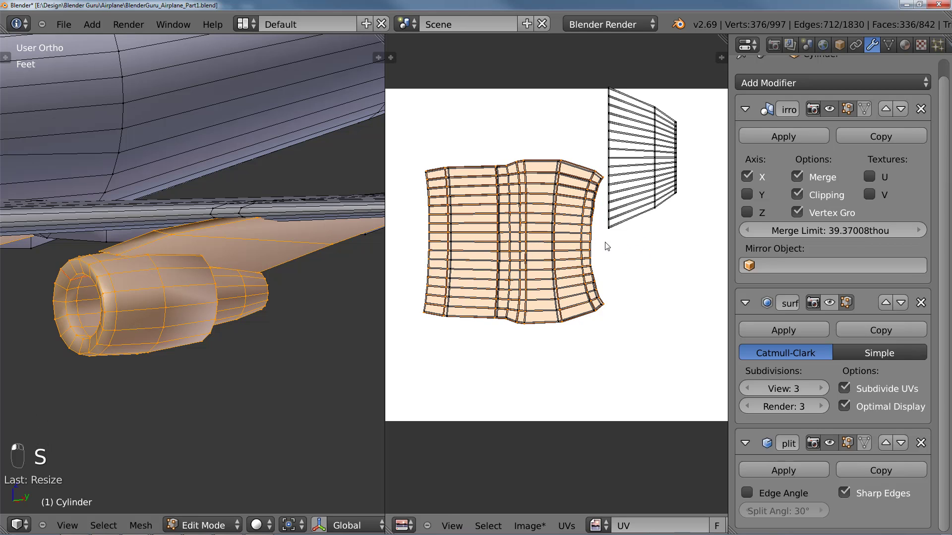
Select the vertical line near the wide end of the overlapping large engine islands and shift it slightly along X to align.
alt+right_click(557, 247)
key(g)
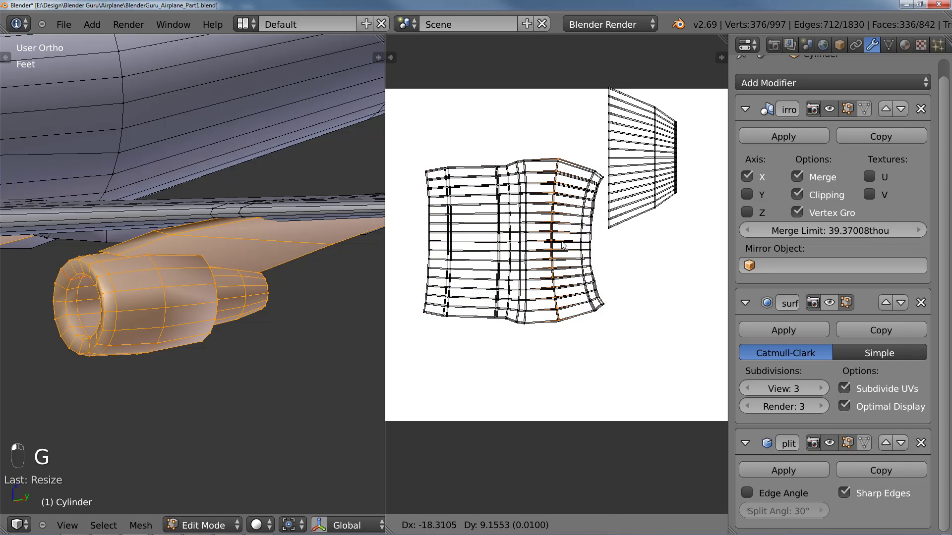
key(x)
click(566, 245)
Select both overlapping large engine islands together, move them up towards the image's upper edge and shrink them.
scroll(571, 253, down, 3)
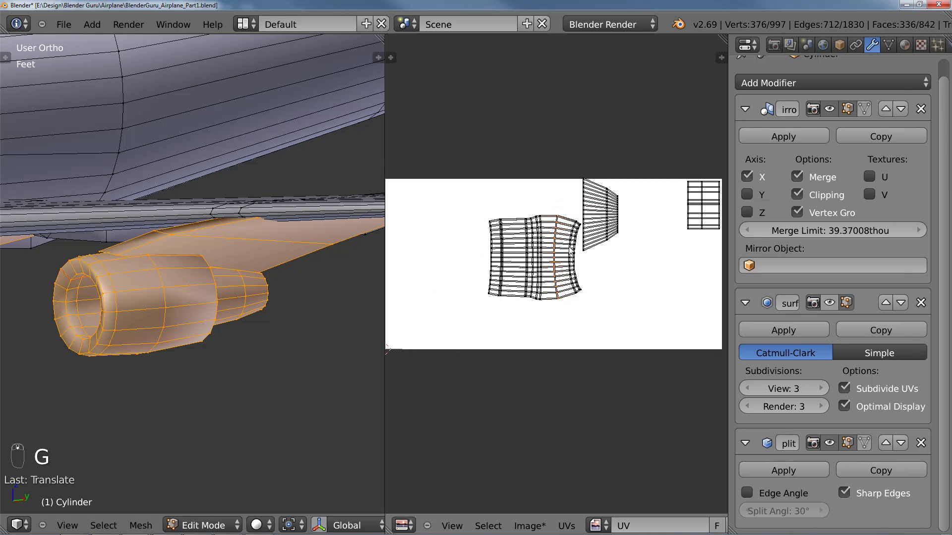
scroll(542, 252, down, 1)
key(a)
key(a)
key(b)
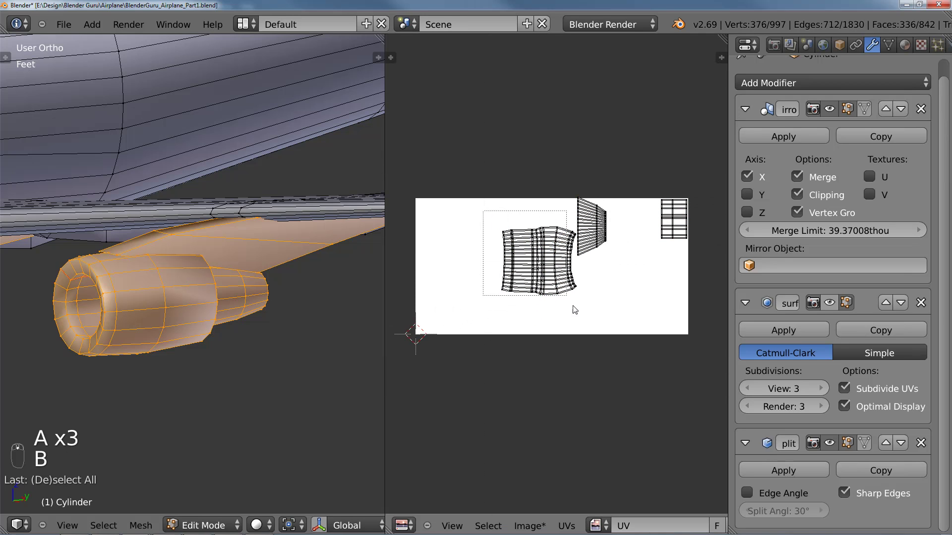
drag(577, 313, 575, 313)
scroll(575, 312, up, 3)
key(g)
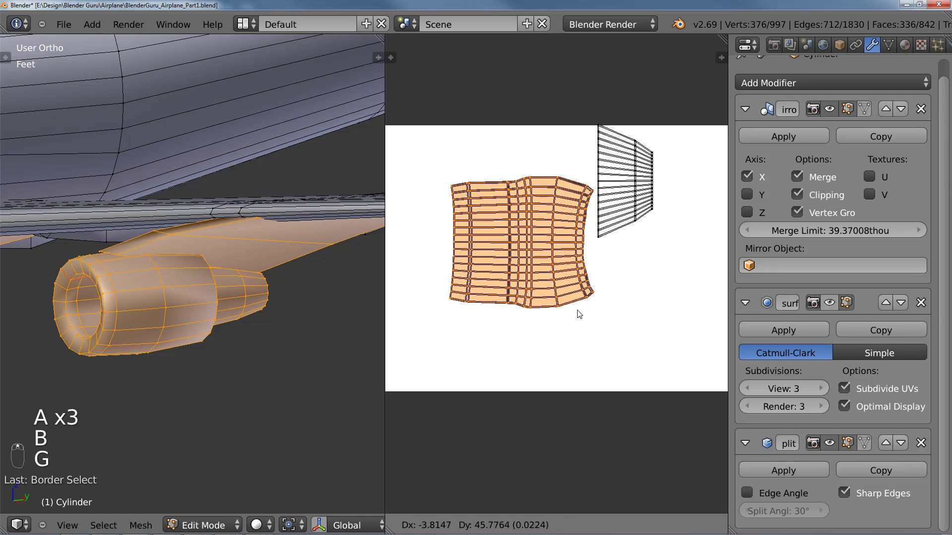
click(576, 273)
key(s)
click(574, 254)
Resize the large engine islands and reposition them beside the tapered engine island, just below the image's upper edge.
scroll(198, 292, down, 8)
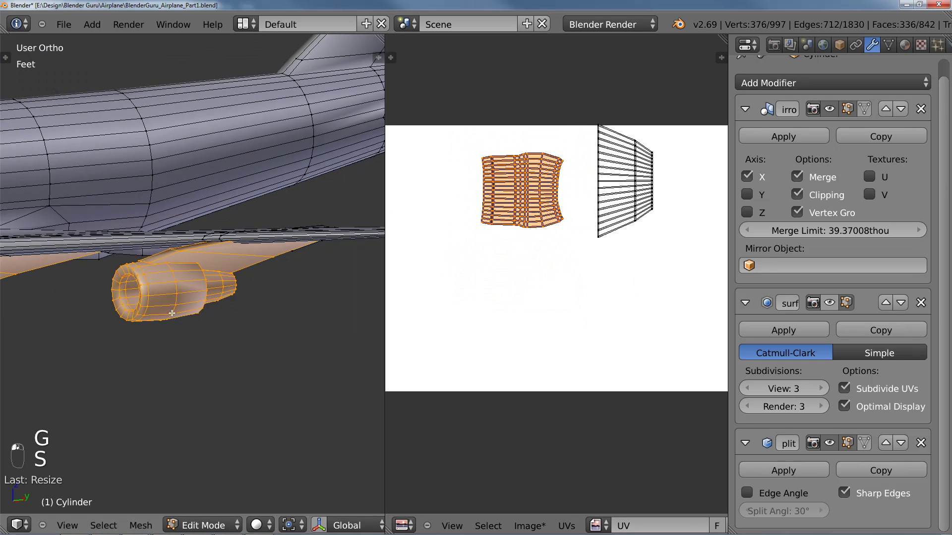
scroll(593, 236, up, 2)
middle_drag(575, 238, 529, 309)
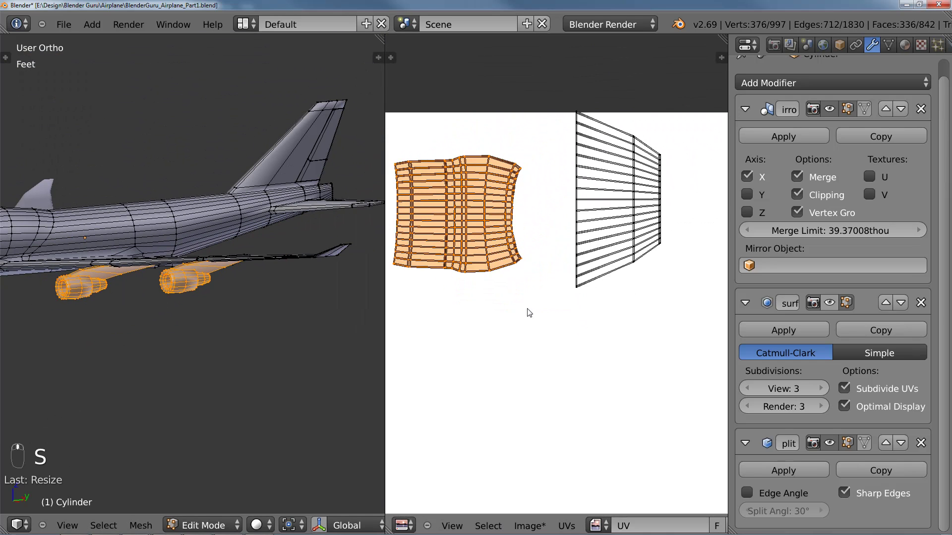
scroll(563, 296, down, 2)
key(s)
click(558, 280)
key(g)
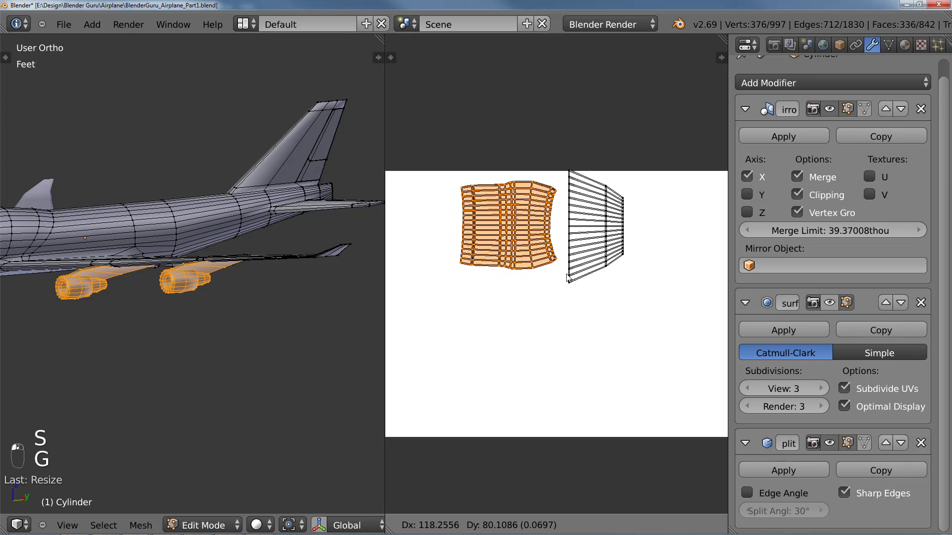
click(558, 273)
key(s)
click(606, 289)
Select the tapered engine island, shrink it and place it directly beside the rectangular grid island.
scroll(599, 295, down, 4)
scroll(597, 298, up, 3)
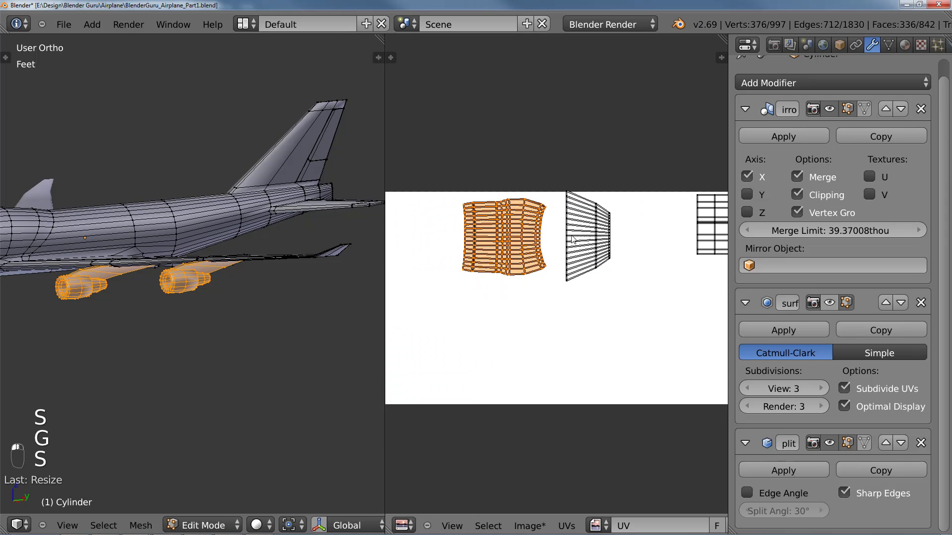
key(a)
key(b)
drag(625, 307, 626, 307)
key(s)
click(628, 296)
key(g)
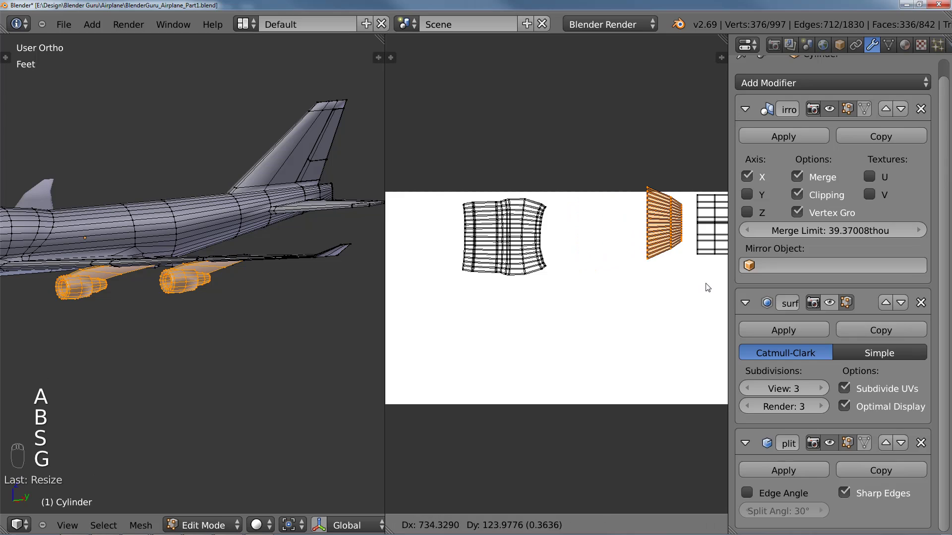
click(725, 299)
key(s)
click(714, 296)
key(g)
click(716, 297)
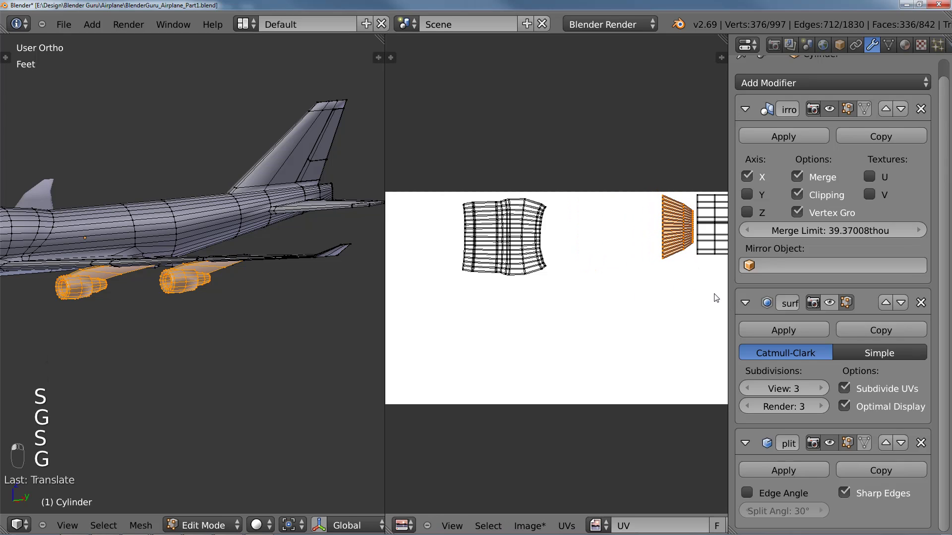
Select the large engine islands, shrink them and move them next to the tapered island.
key(a)
key(b)
drag(455, 191, 582, 327)
key(s)
click(563, 308)
key(g)
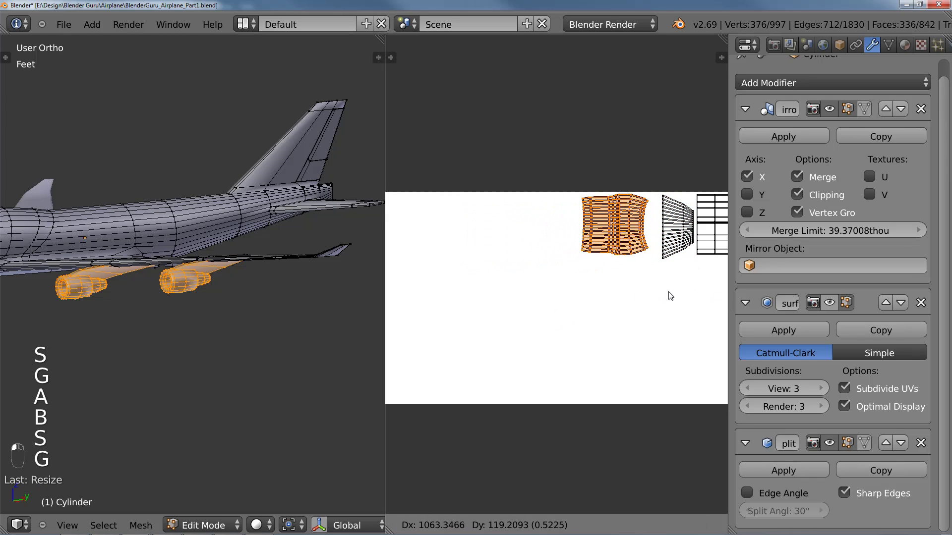
click(674, 295)
Fine-tune the large engine islands' size and position so they match the tapered island's height and sit close beside it.
middle_drag(627, 277, 561, 301)
scroll(590, 279, up, 2)
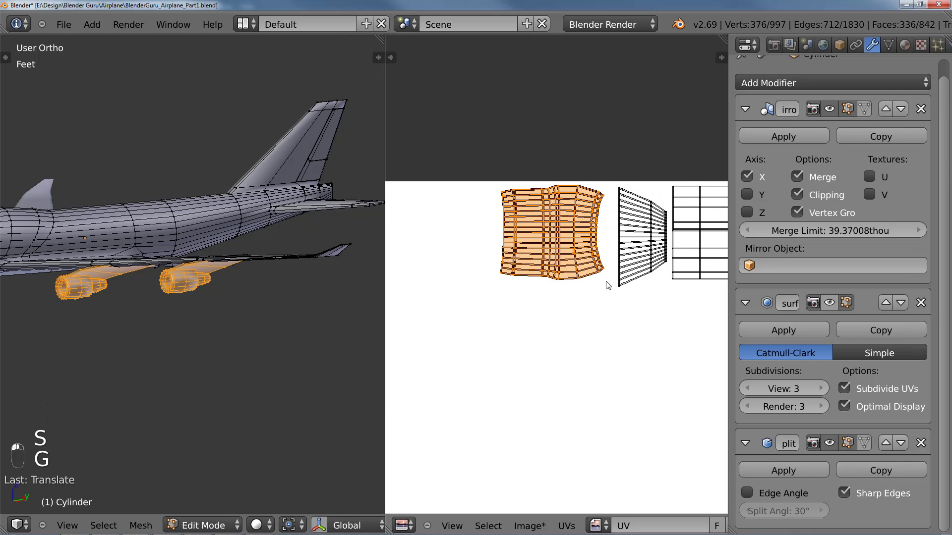
key(s)
click(615, 278)
key(g)
click(618, 291)
key(s)
click(621, 294)
key(g)
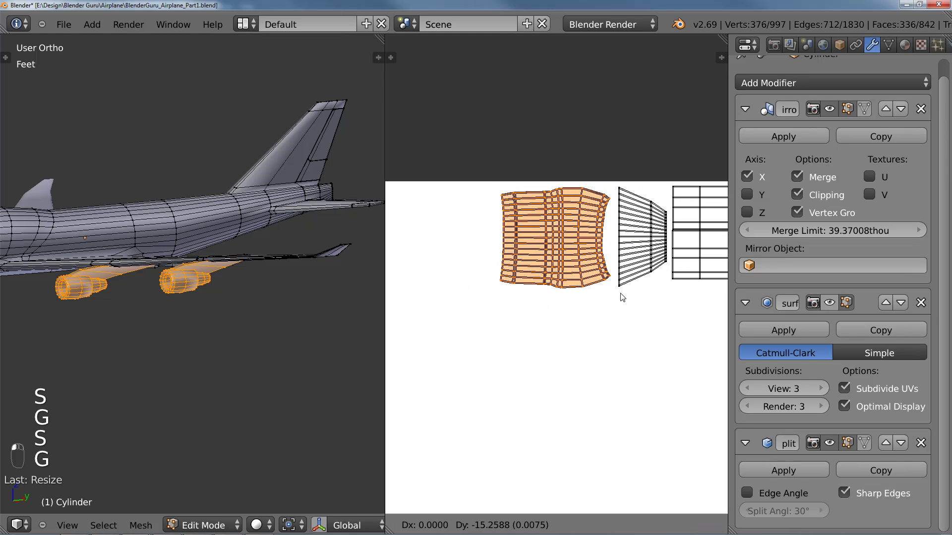
click(623, 297)
Rotate the large engine islands by -90 degrees and move them back beside the tapered island.
scroll(622, 302, down, 4)
scroll(584, 313, down, 1)
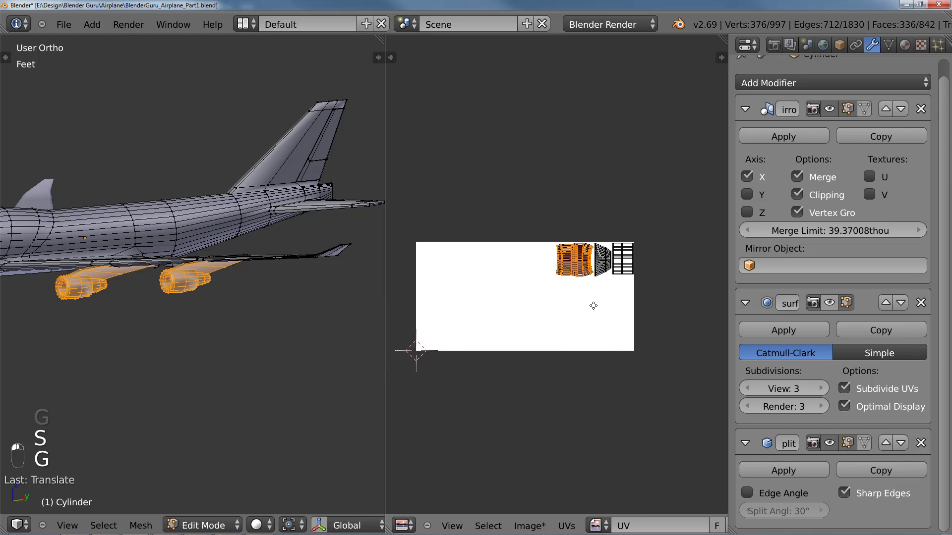
middle_drag(590, 303, 608, 299)
scroll(607, 299, up, 3)
key(r)
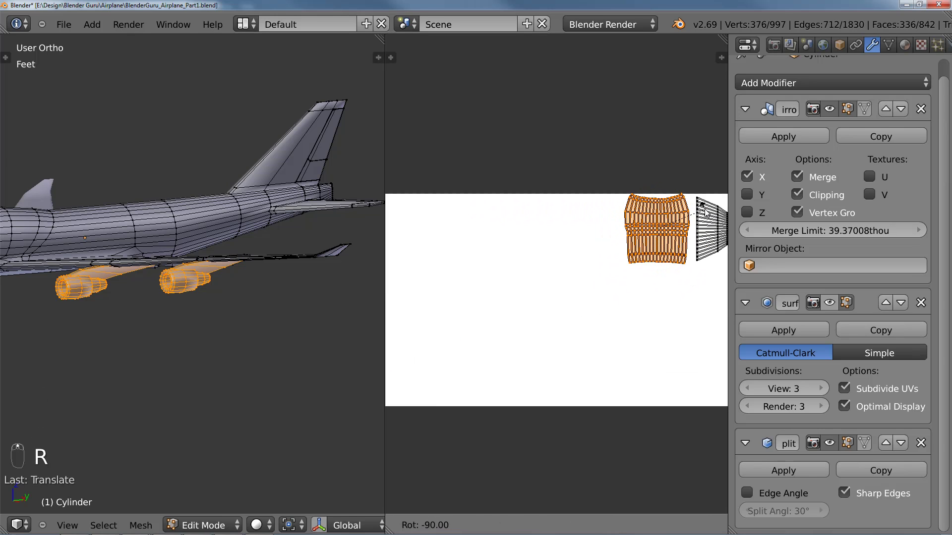
click(704, 227)
middle_drag(704, 227, 572, 240)
key(g)
click(540, 261)
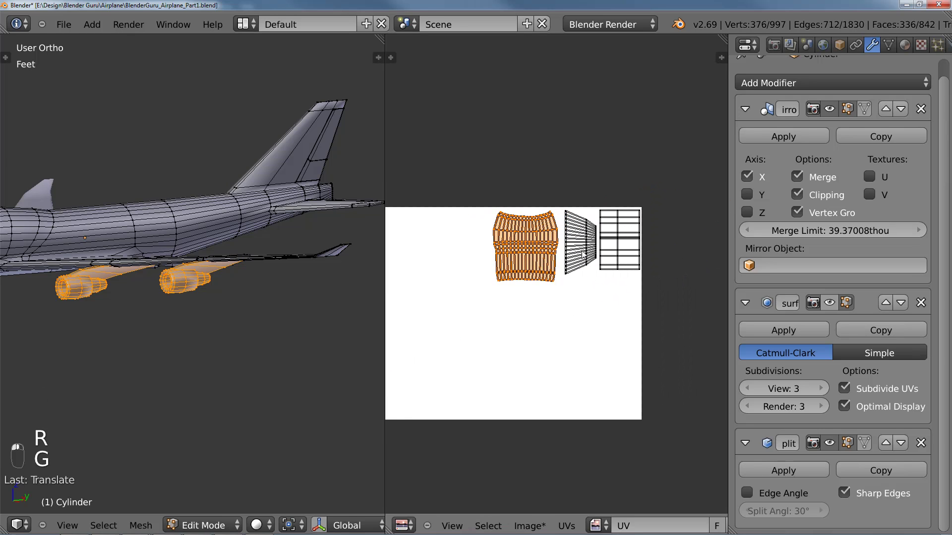
Enlarge the rotated large engine islands in small increments, repositioning them to stay clear of the tapered island.
key(s)
click(543, 263)
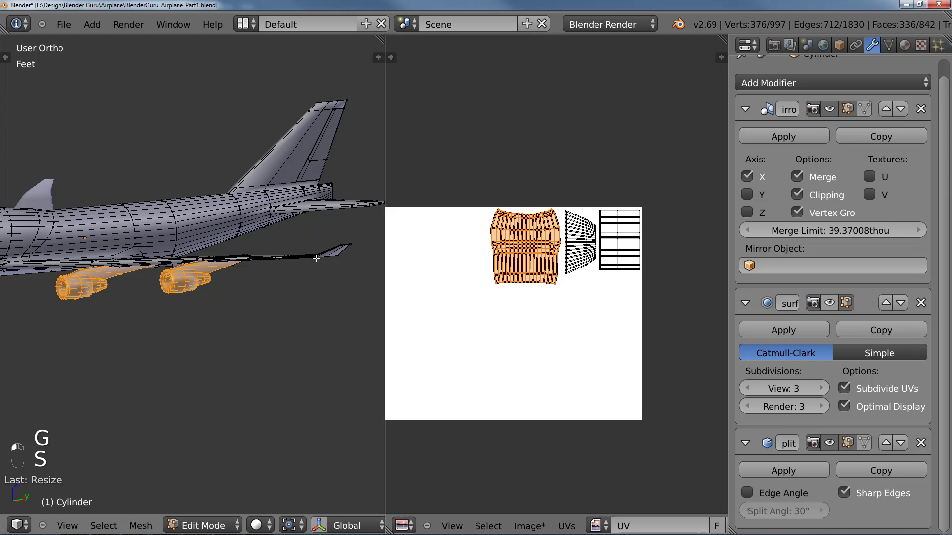
key(s)
key(g)
click(590, 285)
key(s)
click(590, 286)
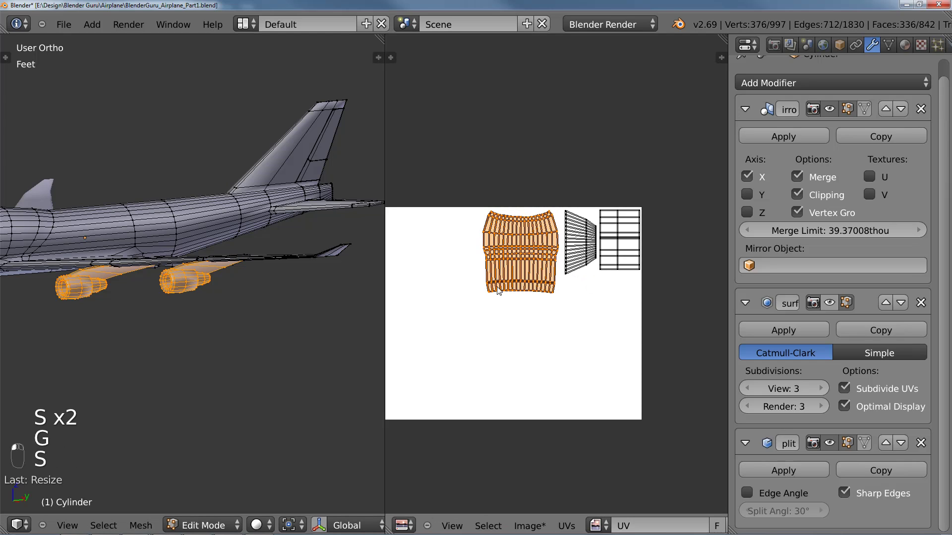
key(s)
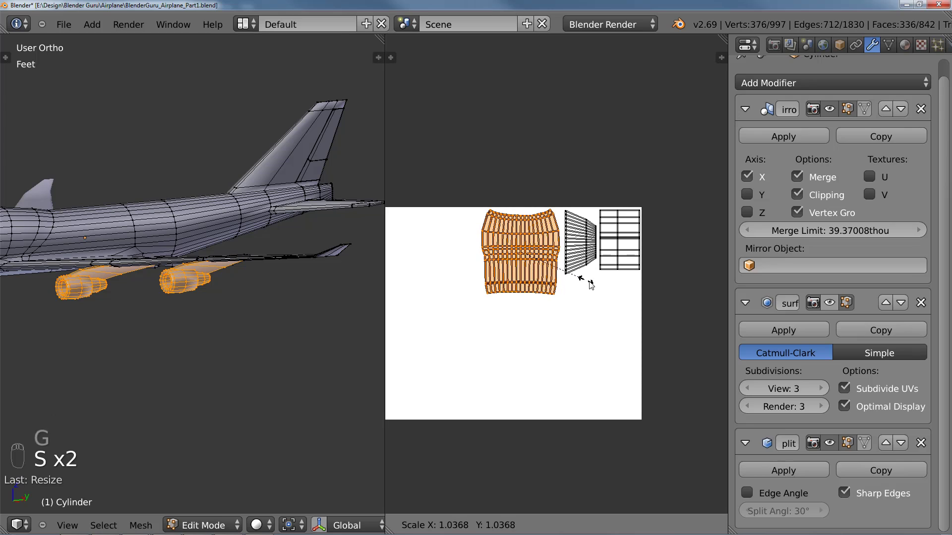
click(515, 313)
key(s)
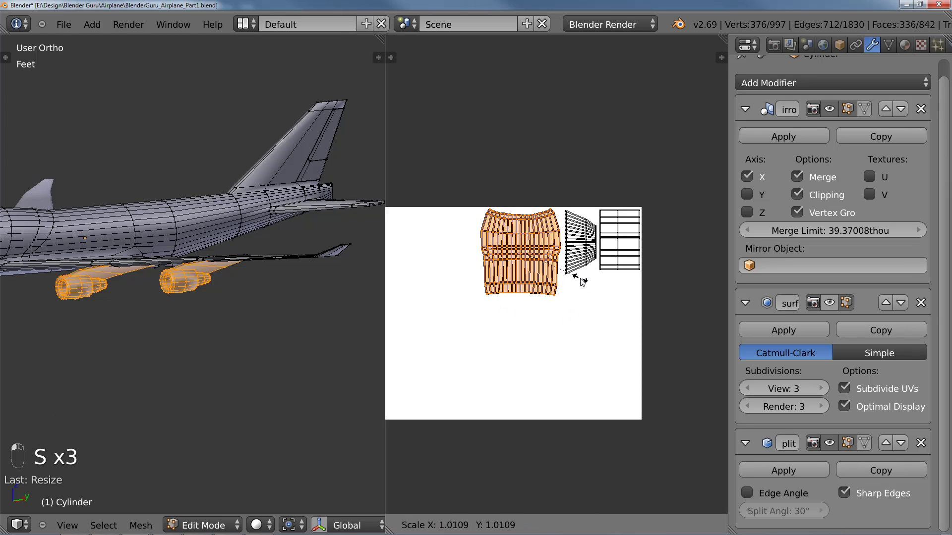
Move the rotated large engine islands along X away from the tapered island and adjust their height placement.
key(g)
key(x)
click(561, 283)
key(g)
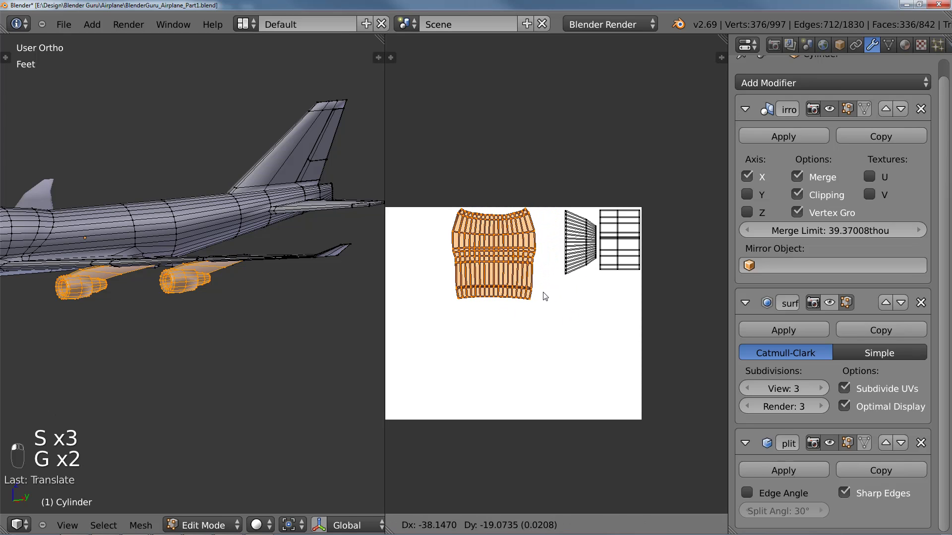
click(535, 296)
Select the whole aircraft mesh so that all its UV islands are displayed together.
scroll(535, 296, down, 4)
middle_drag(532, 305, 577, 303)
key(a)
key(a)
key(a)
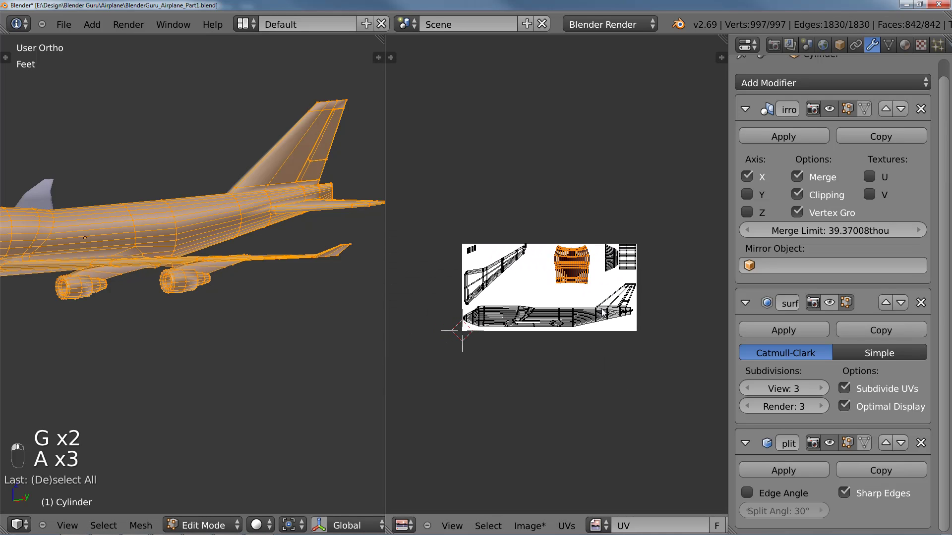
Box-select only the large engine islands in the full layout and rotate them back to their horizontal orientation.
scroll(598, 306, up, 4)
key(a)
key(b)
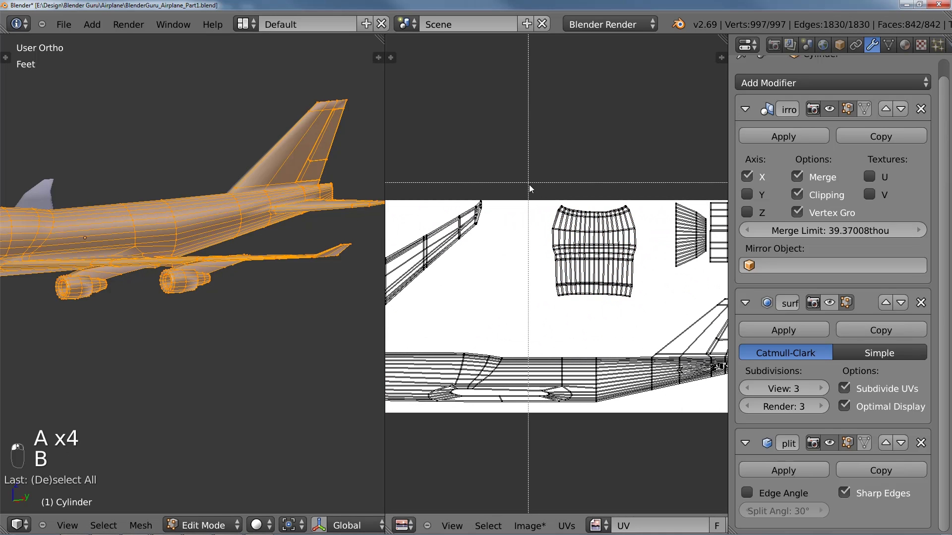
drag(529, 183, 662, 331)
key(r)
click(556, 330)
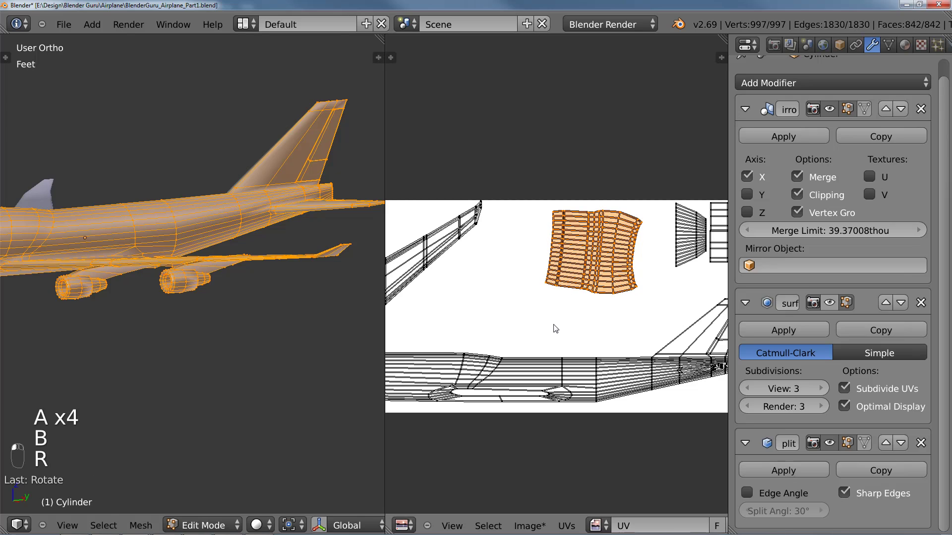
key(r)
Enlarge the large engine islands and move them into the free space between the wing and fuselage islands.
key(s)
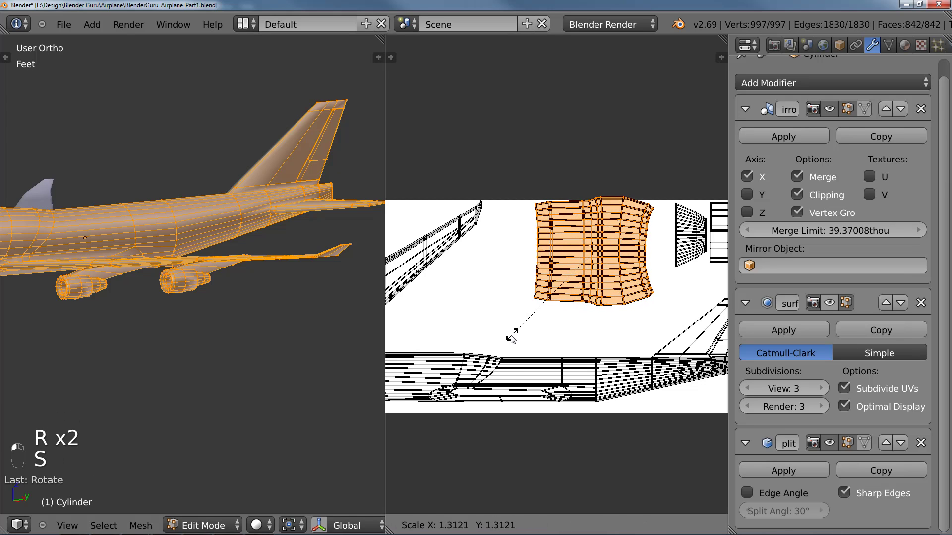
click(496, 339)
key(g)
click(454, 362)
key(s)
click(446, 370)
Scale the large engine islands down slightly and shift them up to leave clearance above the fuselage.
scroll(446, 369, down, 3)
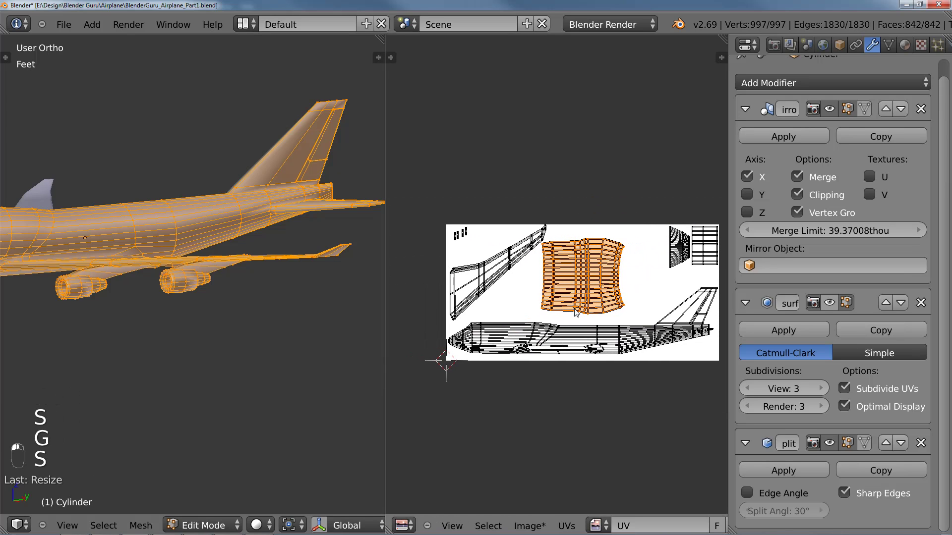
middle_drag(594, 301, 531, 301)
scroll(567, 298, up, 1)
key(s)
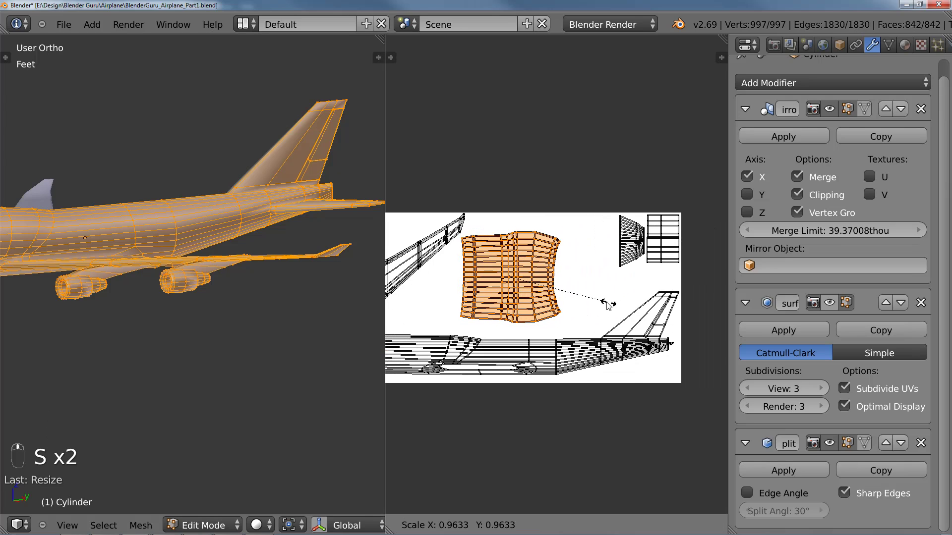
click(601, 300)
key(g)
click(610, 286)
Select the tapered engine island, move it closer to the large engine islands and enlarge it slightly.
scroll(597, 295, up, 1)
key(a)
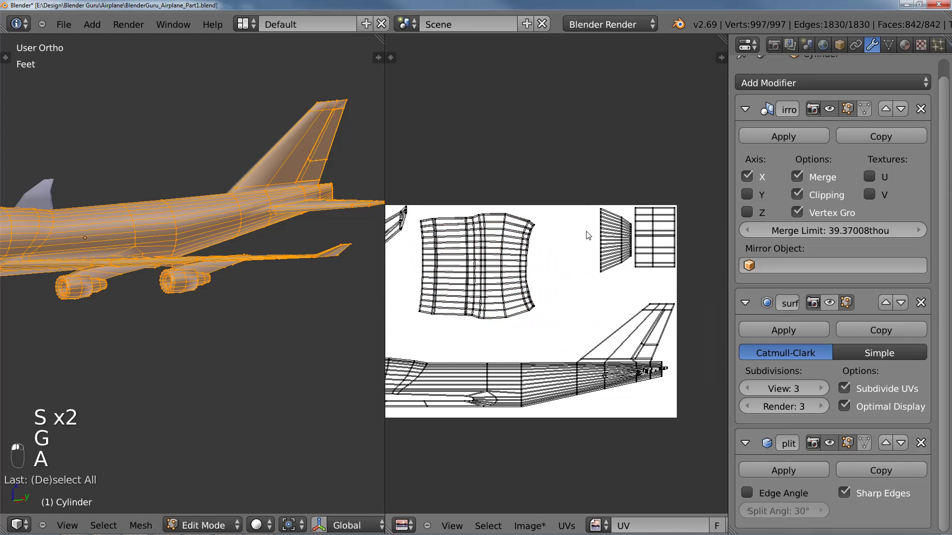
key(b)
drag(587, 197, 636, 285)
key(g)
click(593, 304)
key(s)
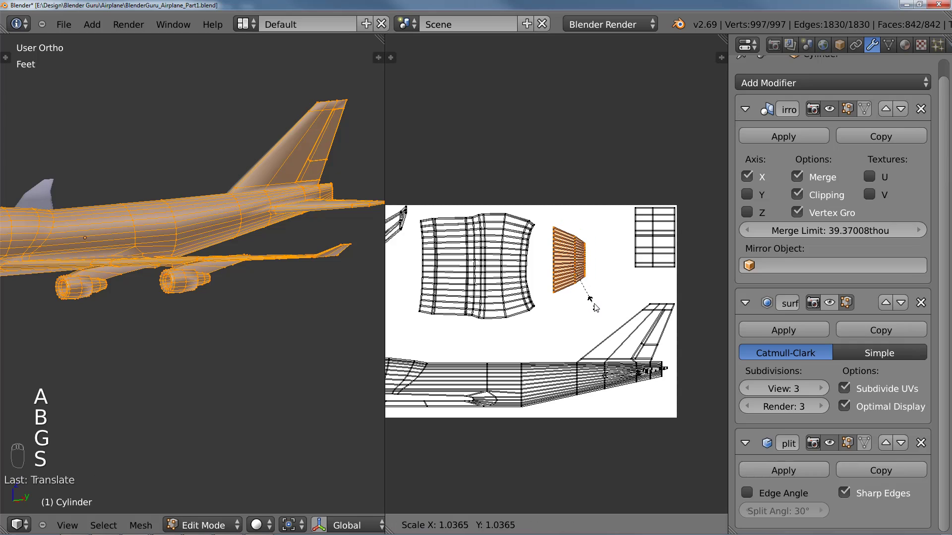
click(599, 310)
Select the rectangular grid island, move it inward from the image's corner and enlarge it.
key(a)
key(b)
drag(689, 287, 686, 286)
key(g)
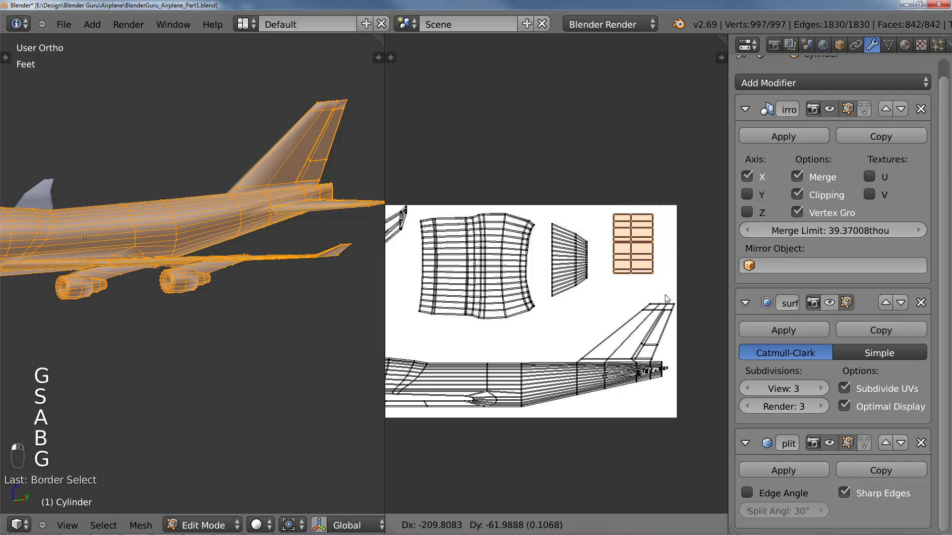
click(670, 292)
key(s)
click(675, 233)
Rotate the rectangular grid island 90 degrees, adjust its size and move it up along Y above the tail fin.
key(r)
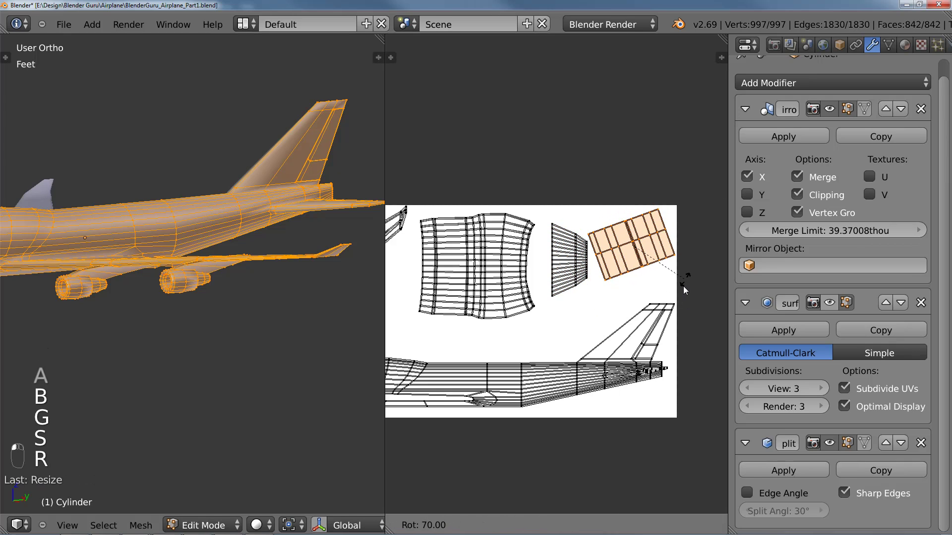
click(680, 298)
key(s)
click(677, 310)
key(g)
key(y)
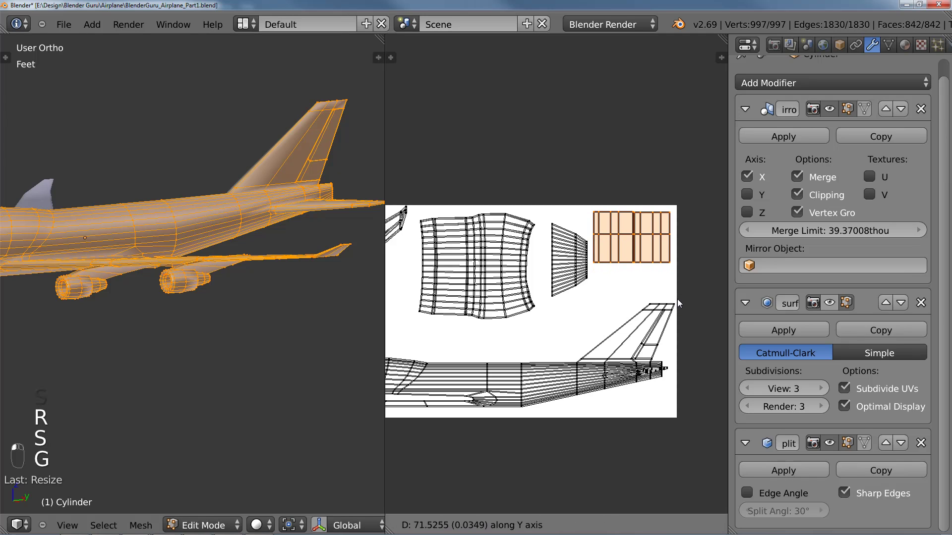
click(677, 298)
Examine the complete UV layout up close and view the aircraft model from the right side.
scroll(595, 312, down, 2)
middle_drag(531, 322, 582, 301)
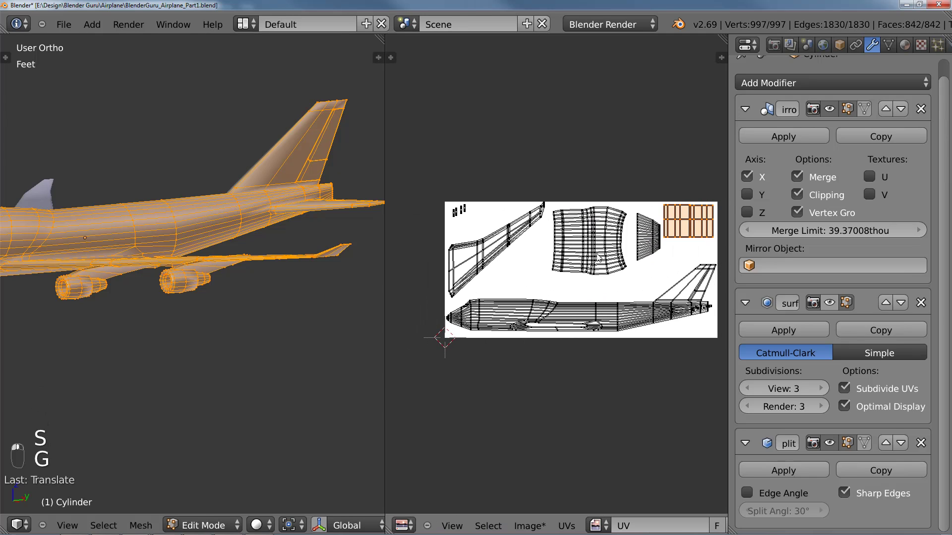
scroll(619, 315, up, 3)
middle_drag(632, 320, 554, 283)
middle_drag(455, 252, 516, 237)
scroll(315, 276, down, 2)
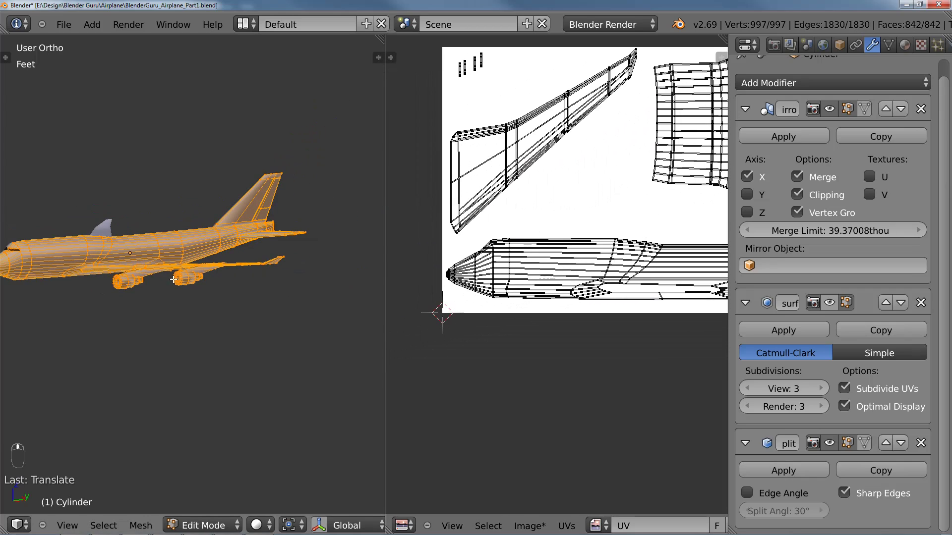
scroll(163, 268, up, 4)
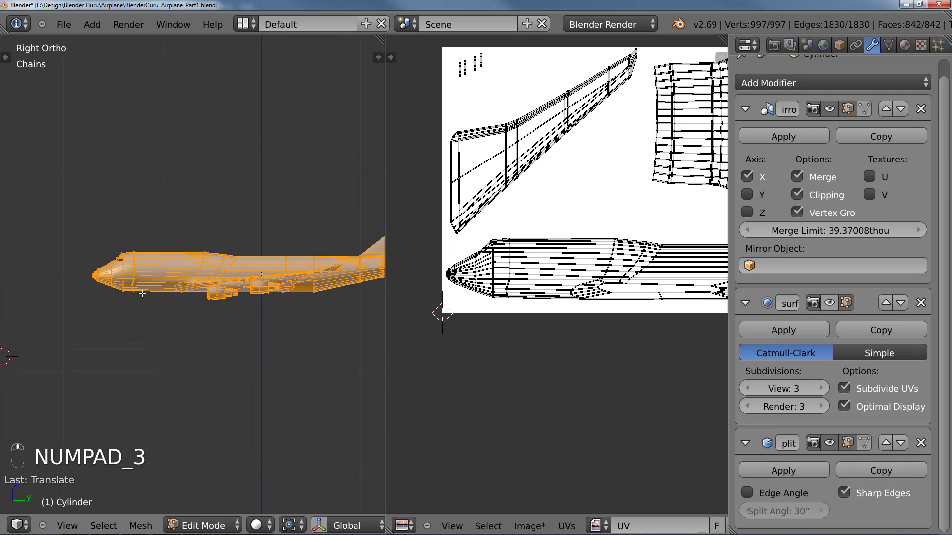
Compare the fuselage's side view with its UV island, looking closely at the crowded rows along the upper edge.
scroll(169, 278, up, 4)
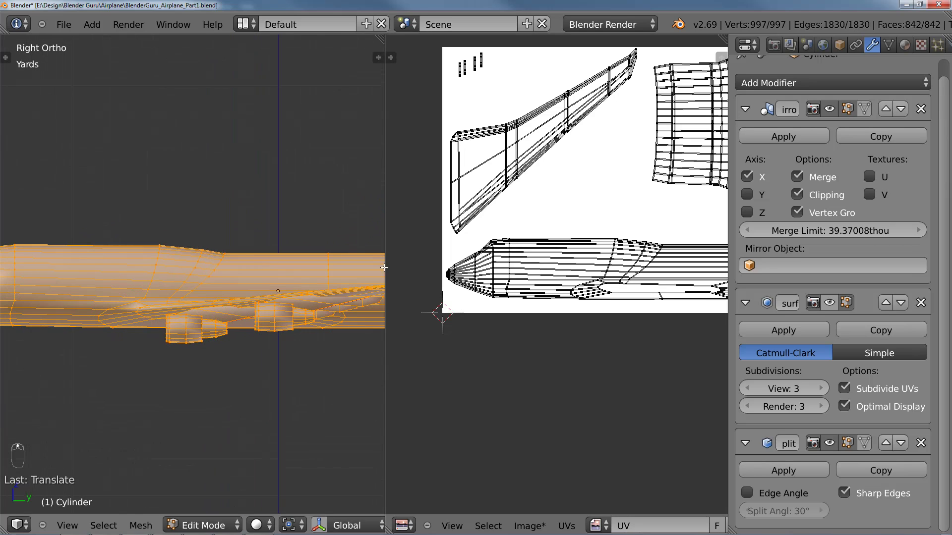
shift+middle_drag(169, 278, 273, 278)
middle_drag(600, 300, 316, 274)
scroll(544, 270, up, 4)
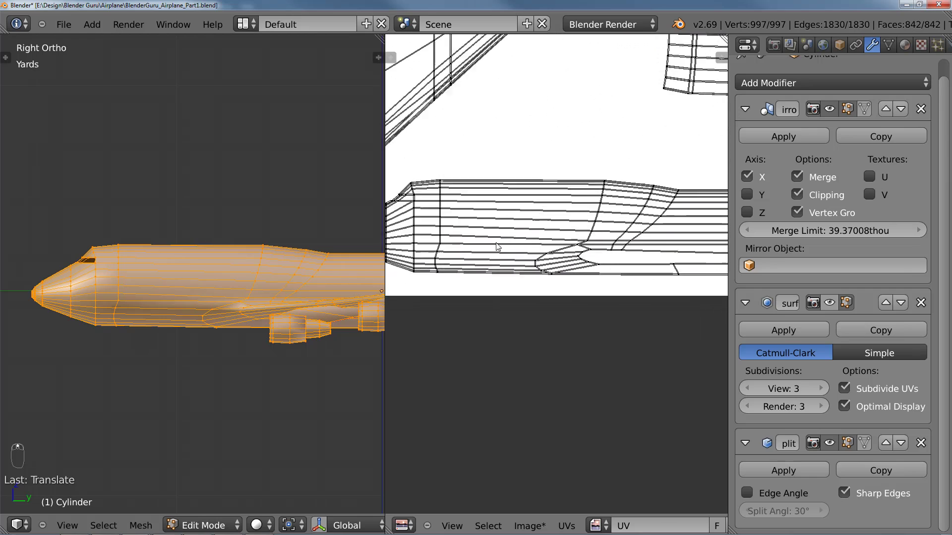
middle_drag(544, 270, 579, 312)
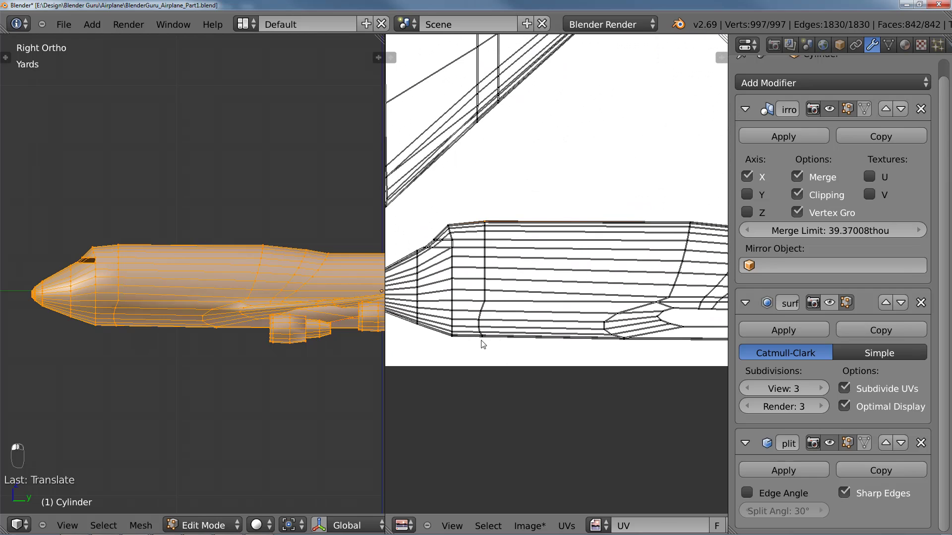
scroll(486, 253, up, 5)
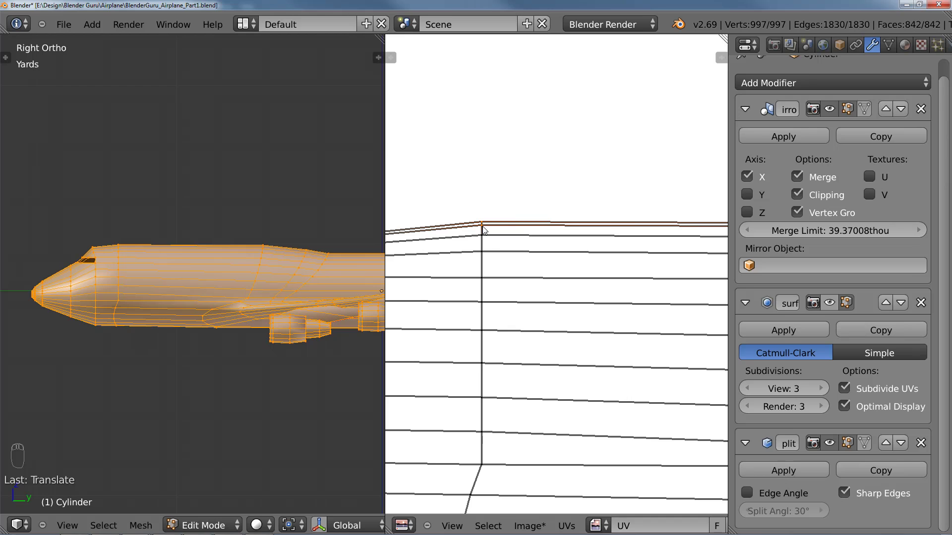
scroll(144, 247, up, 6)
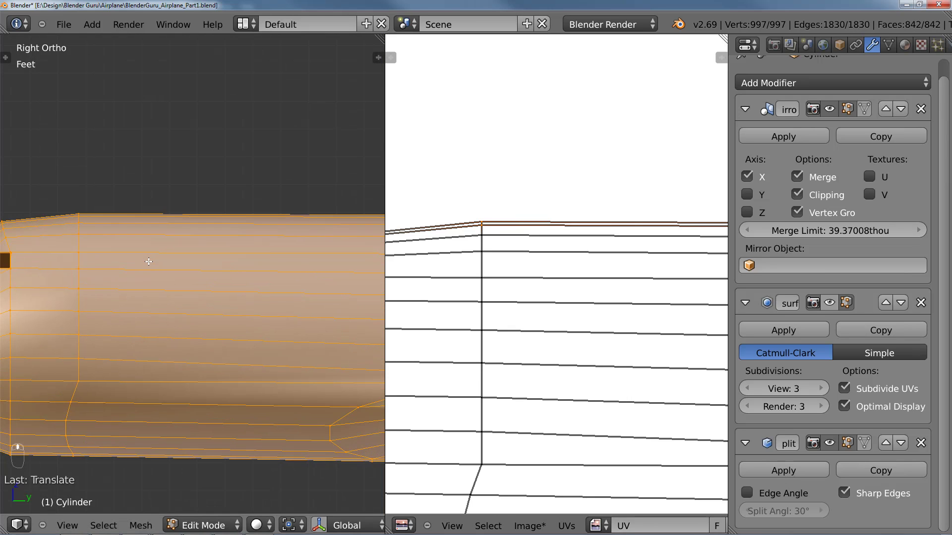
Select the four vertices of the long face along the fuselage's top centerline and check how narrow it is in the UV layout.
key(KP_7)
scroll(188, 268, down, 6)
shift+middle_drag(49, 217, 240, 266)
scroll(239, 266, up, 7)
click(256, 165)
shift+click(270, 164)
scroll(266, 321, down, 3)
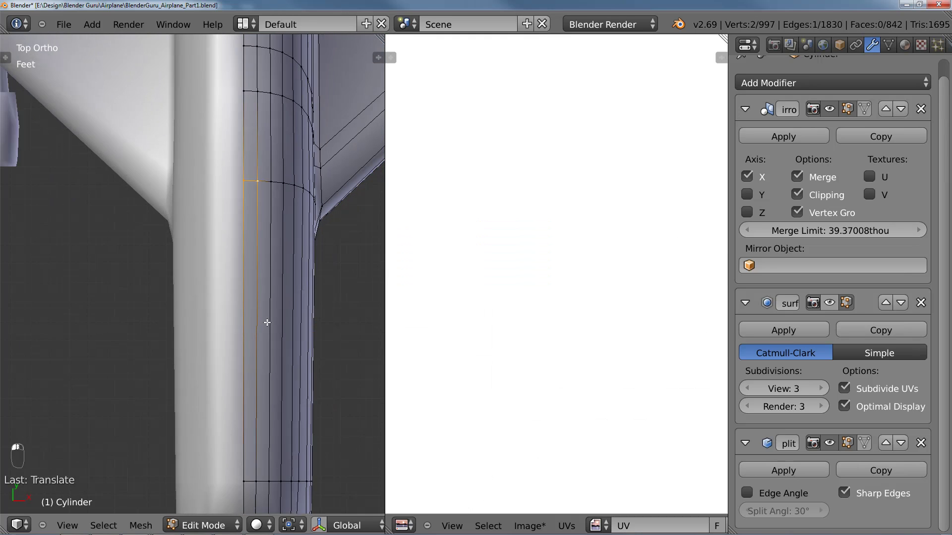
shift+middle_drag(262, 376, 251, 300)
shift+click(227, 343)
shift+click(218, 343)
middle_drag(234, 247, 145, 142)
middle_drag(159, 270, 145, 300)
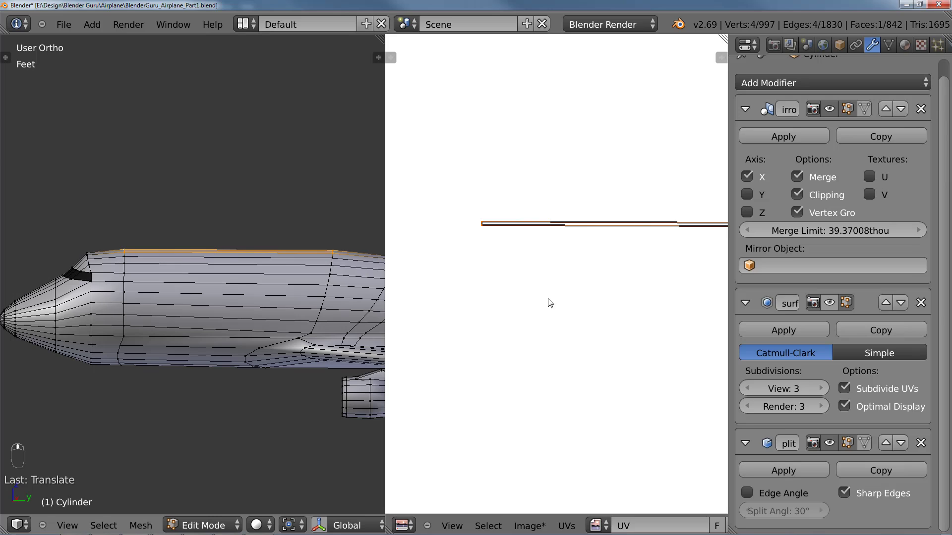
Reselect the whole mesh and select the fuselage island's upper and lower outline edges in the UV layout.
key(a)
key(a)
key(a)
scroll(586, 315, down, 4)
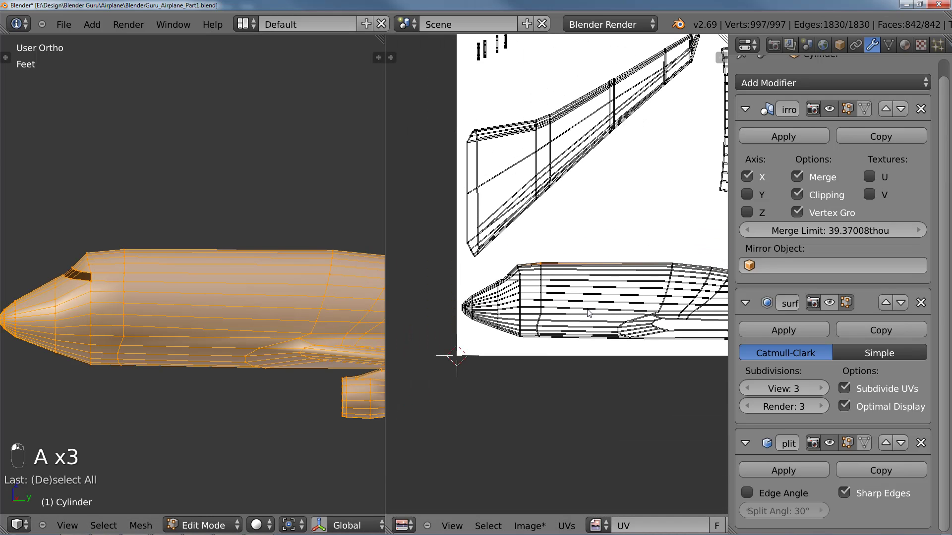
scroll(519, 280, up, 2)
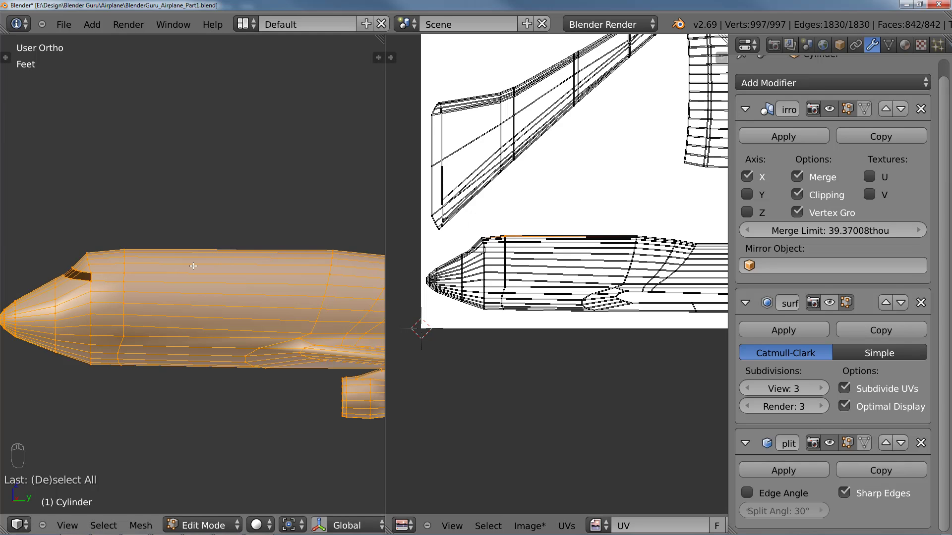
scroll(555, 273, up, 1)
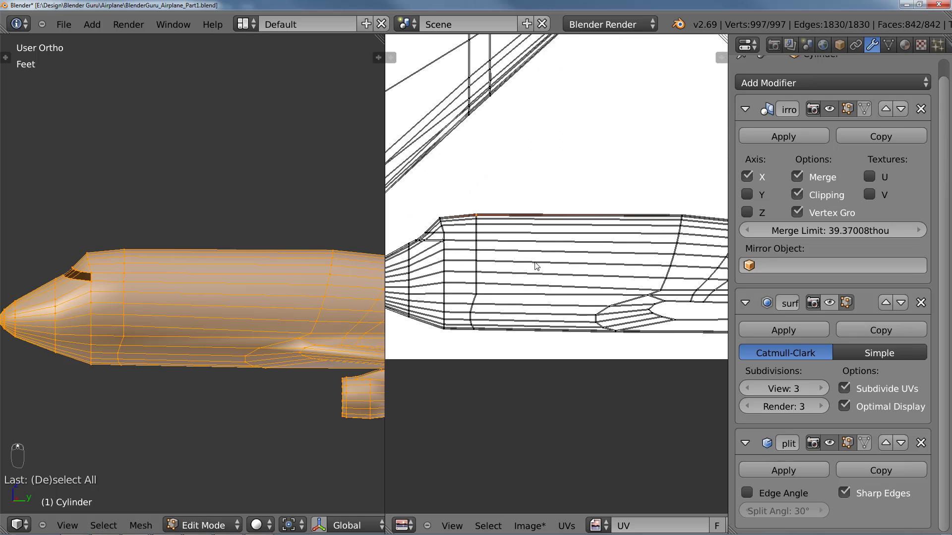
scroll(520, 258, down, 1)
scroll(510, 268, up, 2)
scroll(506, 337, down, 3)
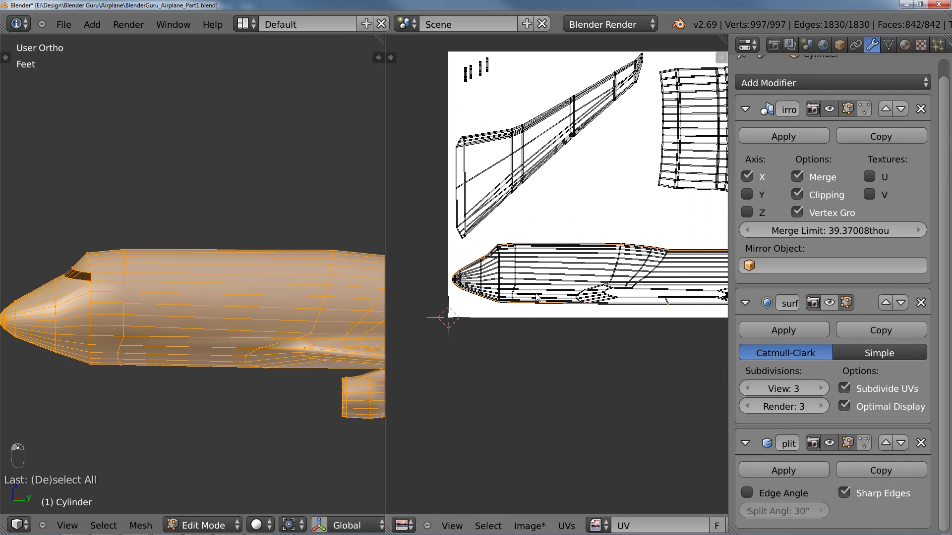
scroll(505, 343, up, 3)
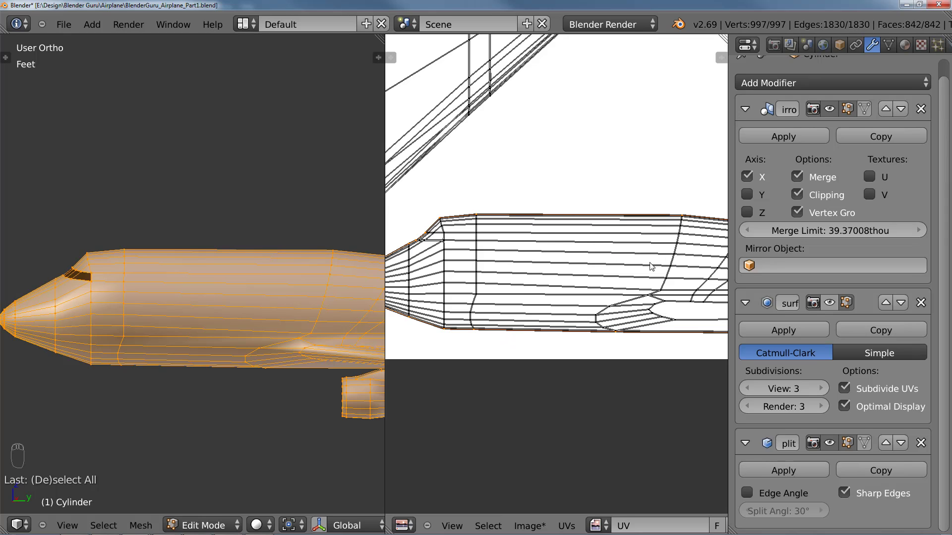
middle_drag(651, 266, 430, 274)
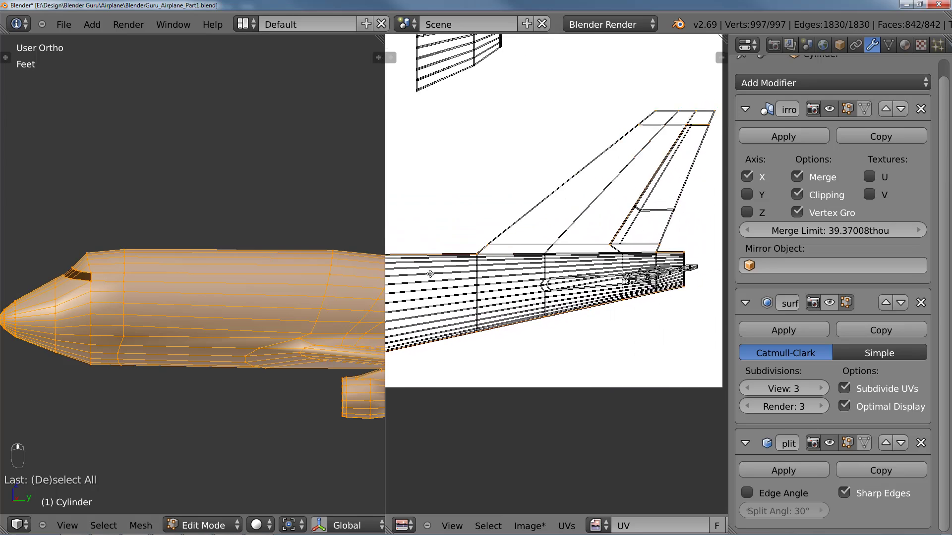
Circle-deselect the tail fin, rear fuselage and nose tip vertices from the selected fuselage outline.
scroll(500, 254, down, 2)
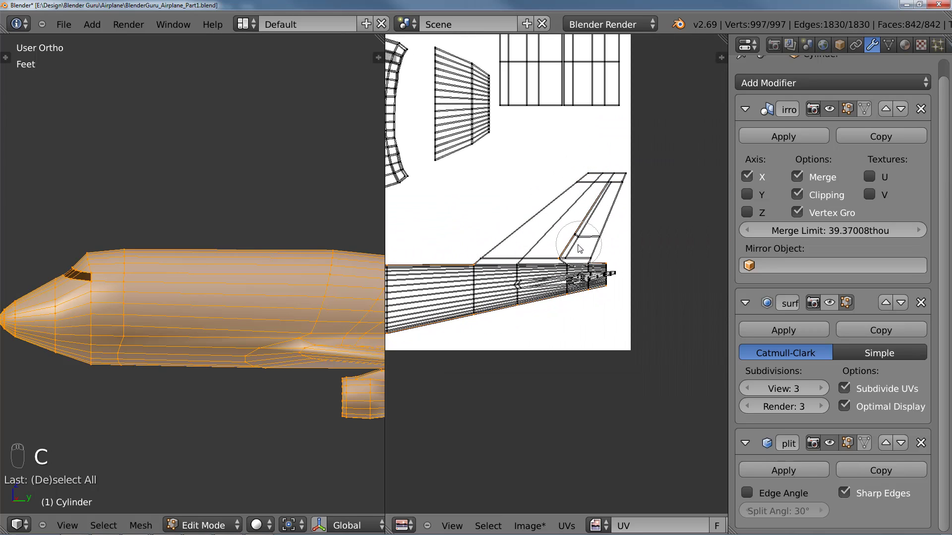
right_click(601, 244)
scroll(550, 292, down, 2)
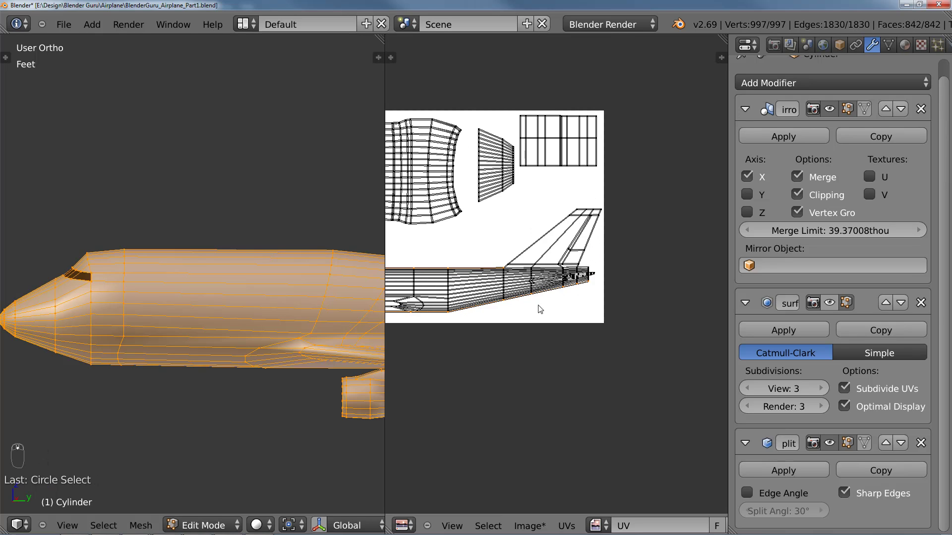
scroll(583, 259, up, 2)
middle_drag(538, 308, 517, 293)
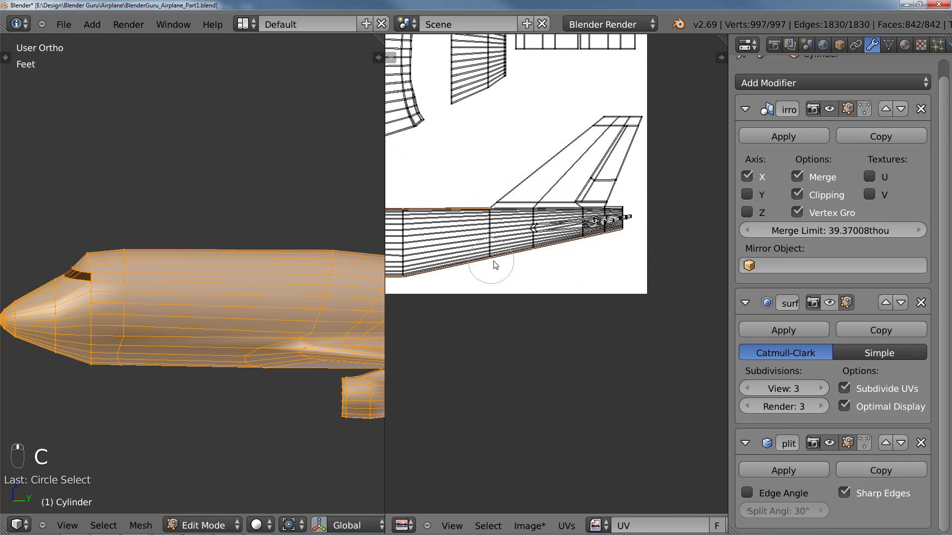
middle_drag(608, 250, 535, 269)
middle_drag(485, 246, 501, 273)
scroll(499, 271, up, 2)
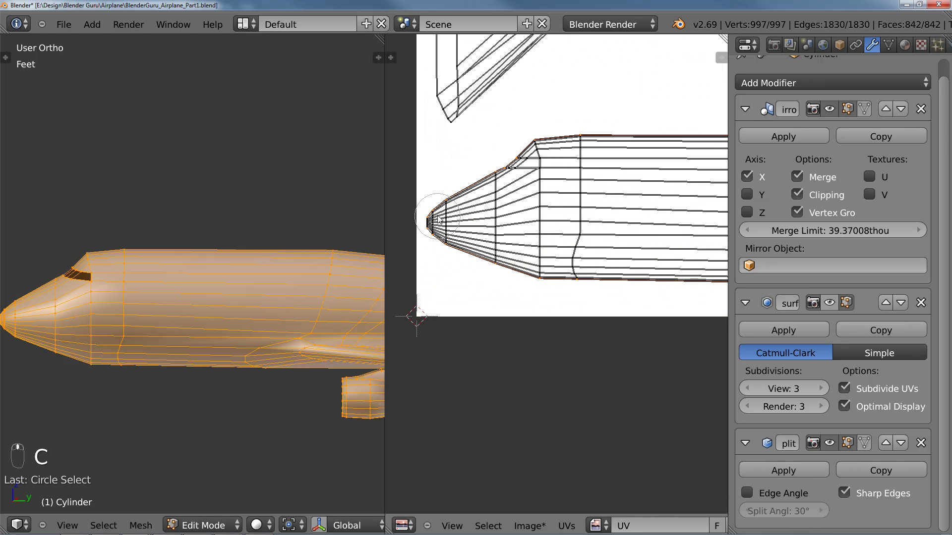
right_click(468, 232)
scroll(495, 258, down, 2)
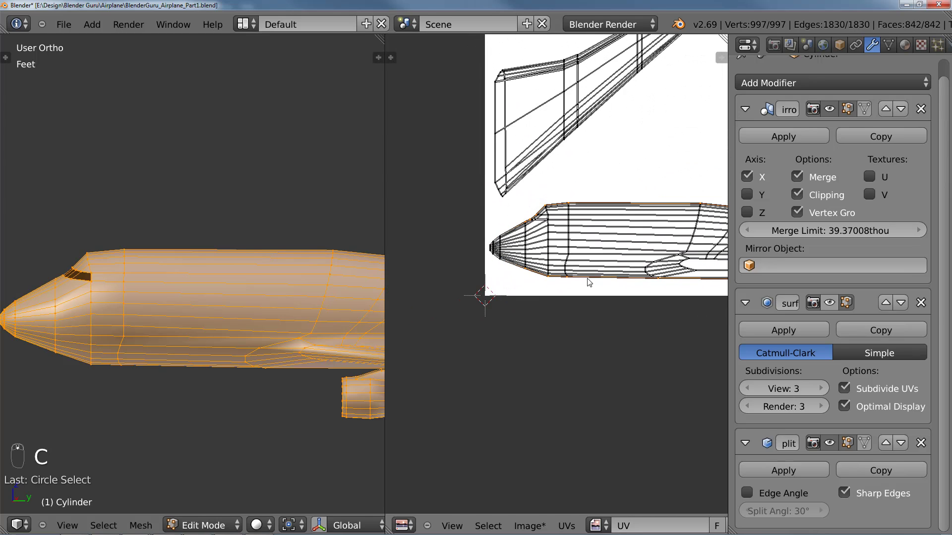
scroll(564, 303, up, 4)
middle_drag(548, 310, 713, 324)
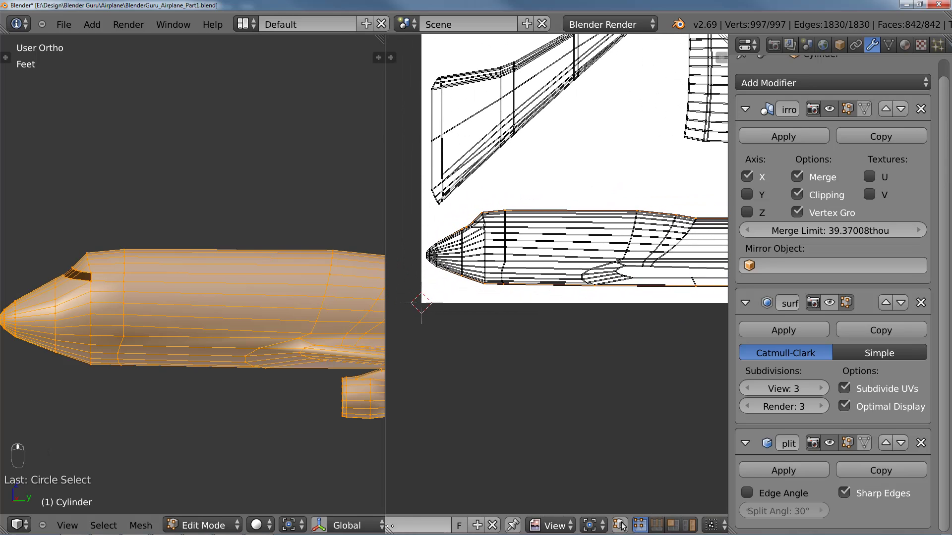
key(s)
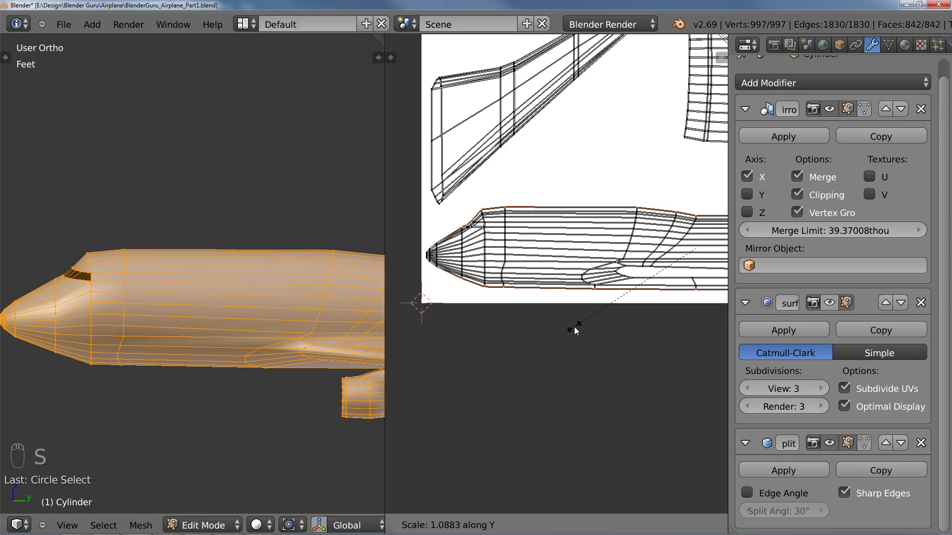
right_click(574, 326)
Enable proportional editing for the UVs and set its falloff to Sharp.
scroll(522, 252, up, 3)
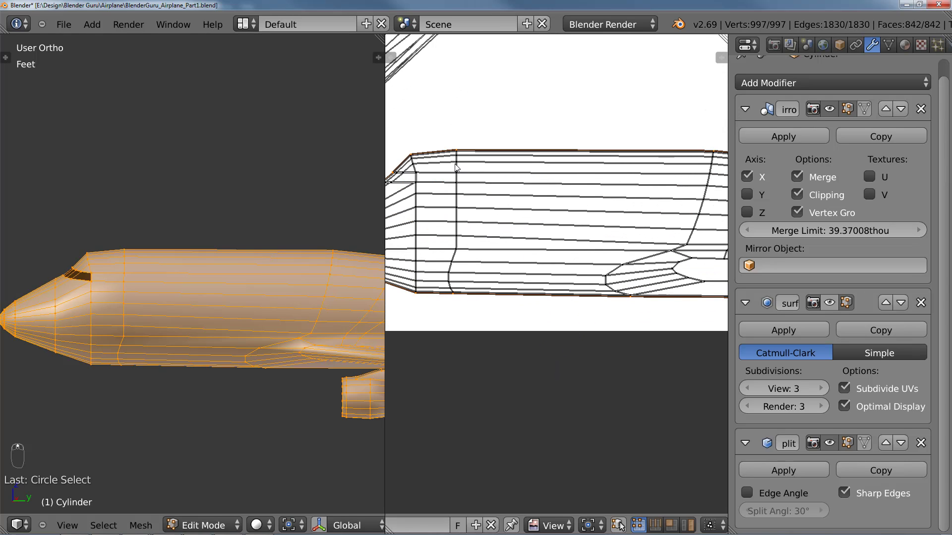
key(o)
scroll(583, 528, down, 5)
click(580, 525)
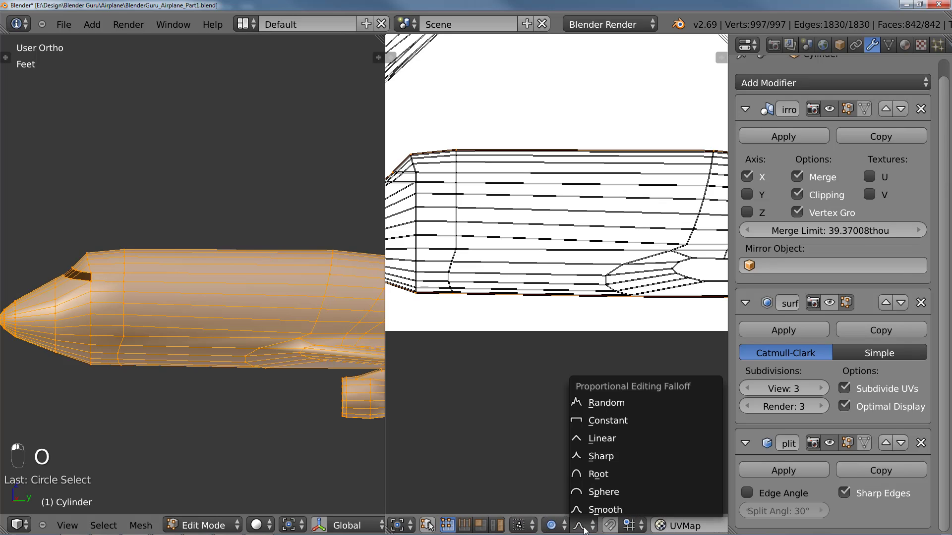
click(614, 454)
Stretch the selected fuselage outline along Y with a proportional size of 0.01 to widen the compressed edge rows.
key(s)
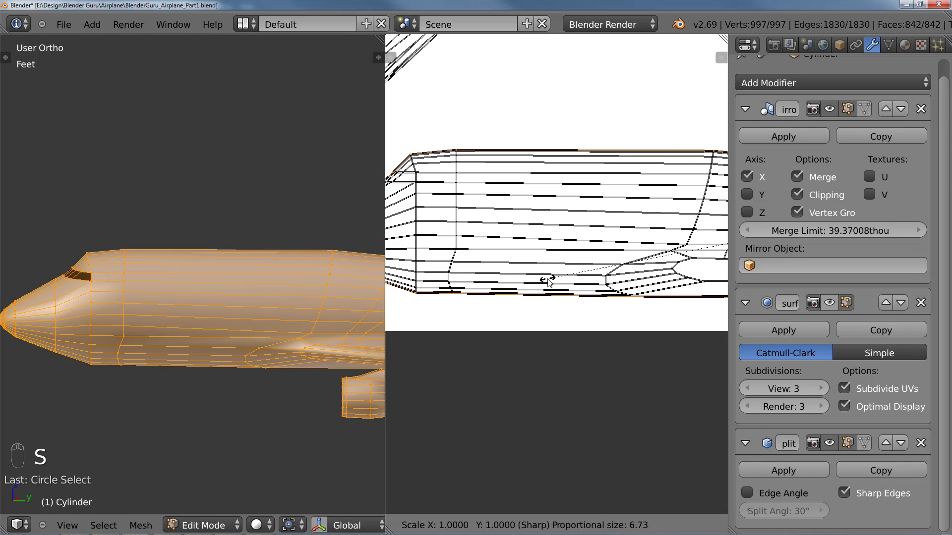
key(y)
scroll(536, 286, up, 3)
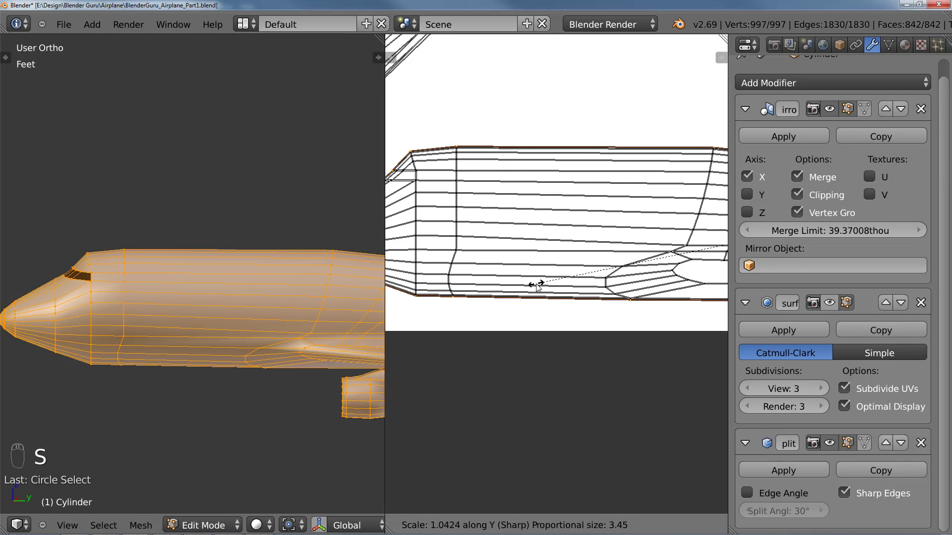
scroll(537, 287, up, 20)
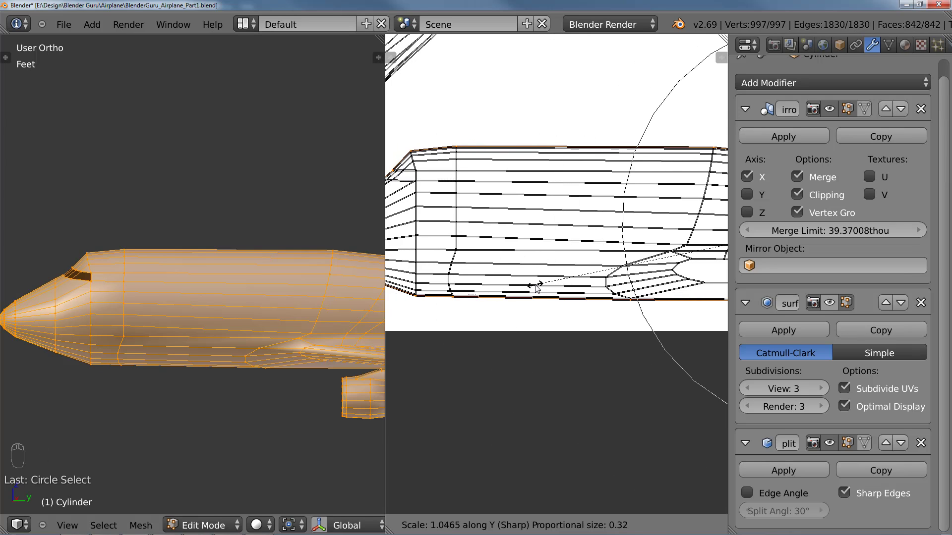
scroll(535, 287, up, 20)
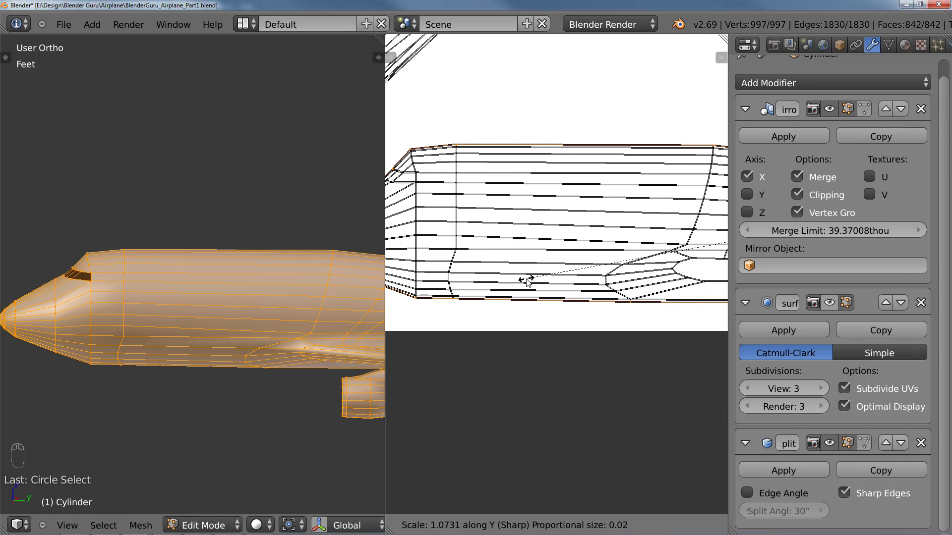
scroll(526, 281, up, 2)
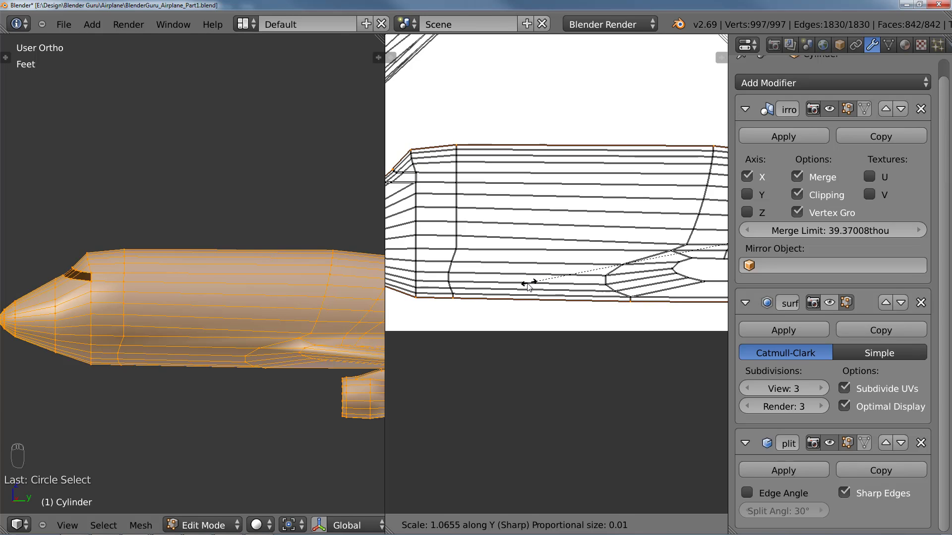
scroll(526, 286, down, 1)
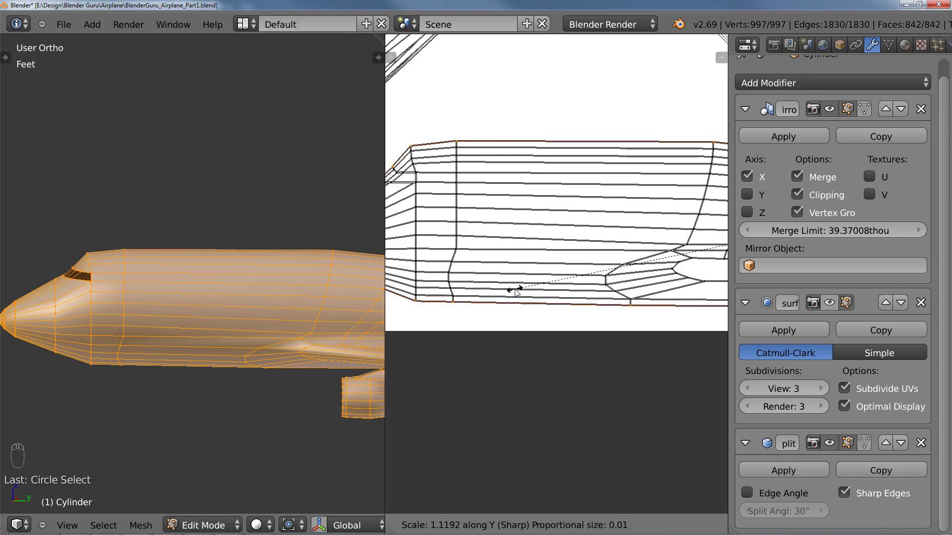
click(512, 297)
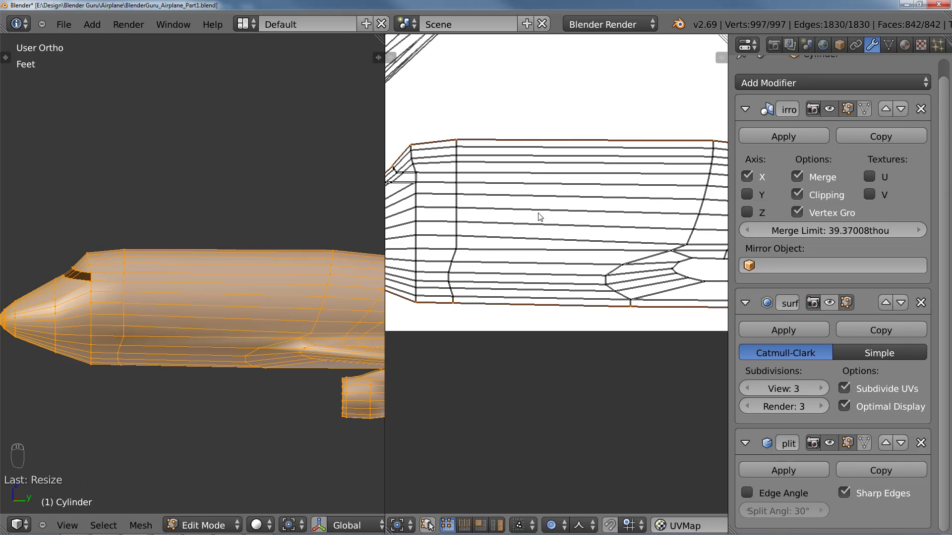
Examine the stretched fuselage island along its length and up close around the nose cone.
click(478, 232)
scroll(479, 233, down, 3)
middle_drag(480, 235, 561, 221)
scroll(563, 223, up, 5)
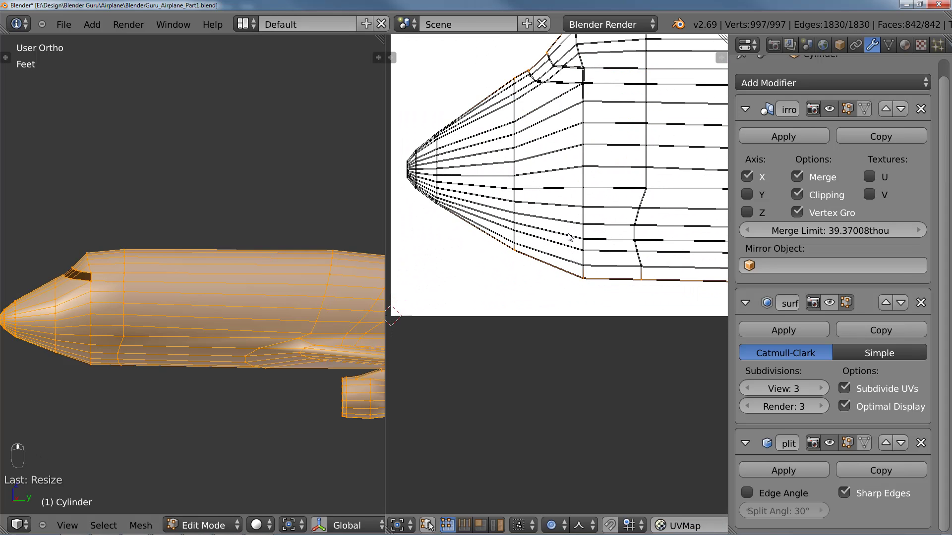
scroll(639, 236, down, 3)
middle_drag(639, 236, 477, 237)
middle_drag(548, 241, 603, 242)
scroll(535, 244, down, 4)
scroll(529, 244, up, 3)
scroll(595, 240, up, 2)
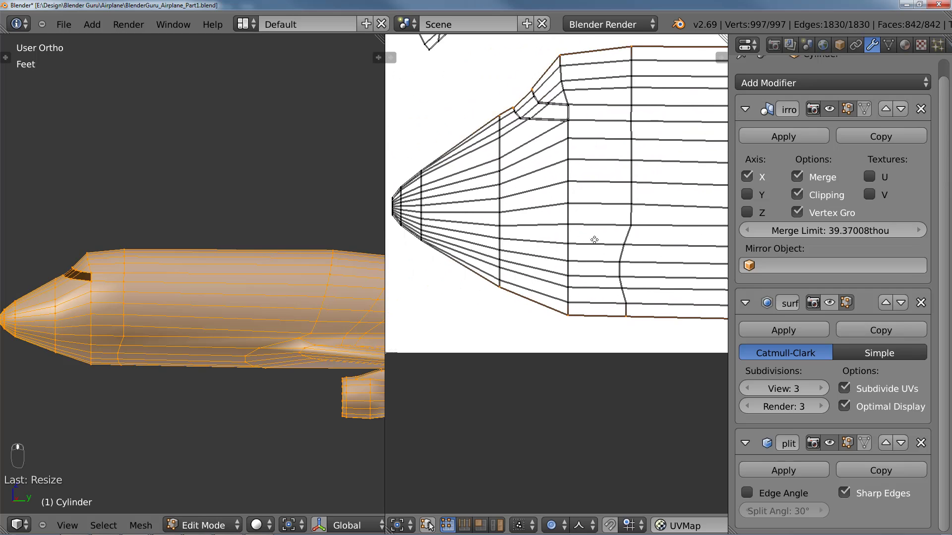
scroll(510, 208, up, 1)
scroll(484, 193, up, 1)
scroll(449, 169, up, 1)
middle_drag(449, 169, 527, 214)
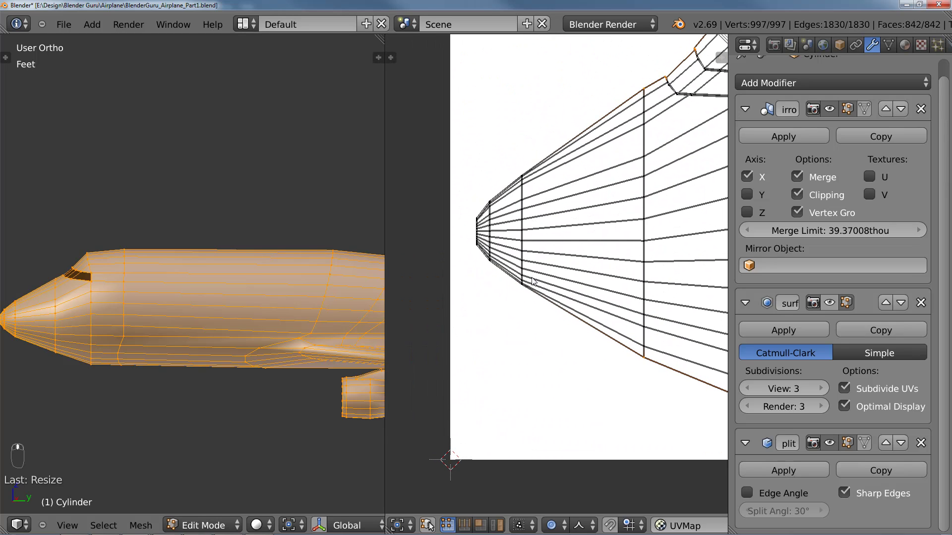
scroll(535, 301, down, 5)
Box-deselect the rest of the fuselage outline so that only the nose tip's outline vertices stay selected.
key(b)
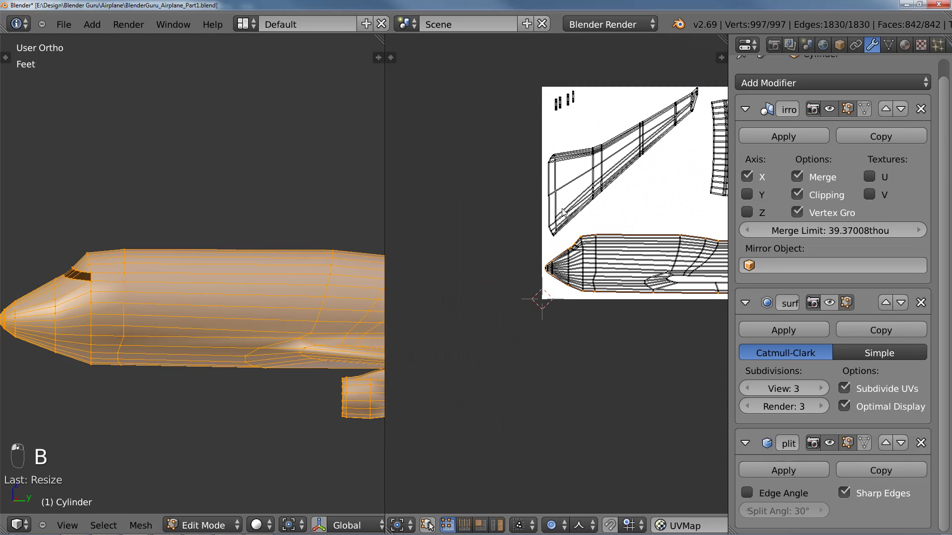
drag(669, 360, 667, 350)
scroll(664, 342, down, 2)
middle_drag(643, 305, 598, 301)
key(b)
middle_drag(542, 247, 683, 332)
scroll(644, 318, up, 4)
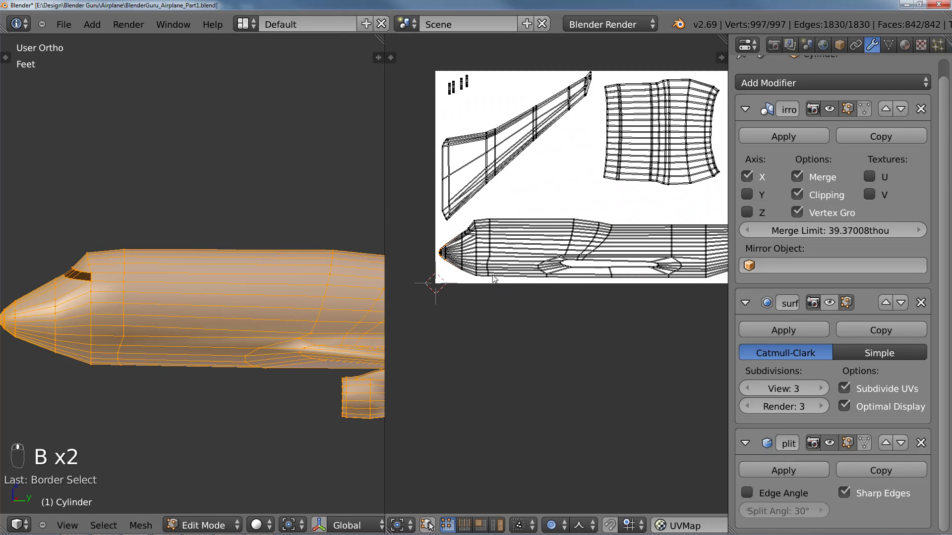
Stretch the nose tip's outline vertices along Y by about 1.46, shrinking the proportional size to its minimum.
middle_drag(472, 271, 582, 298)
scroll(583, 302, up, 4)
key(s)
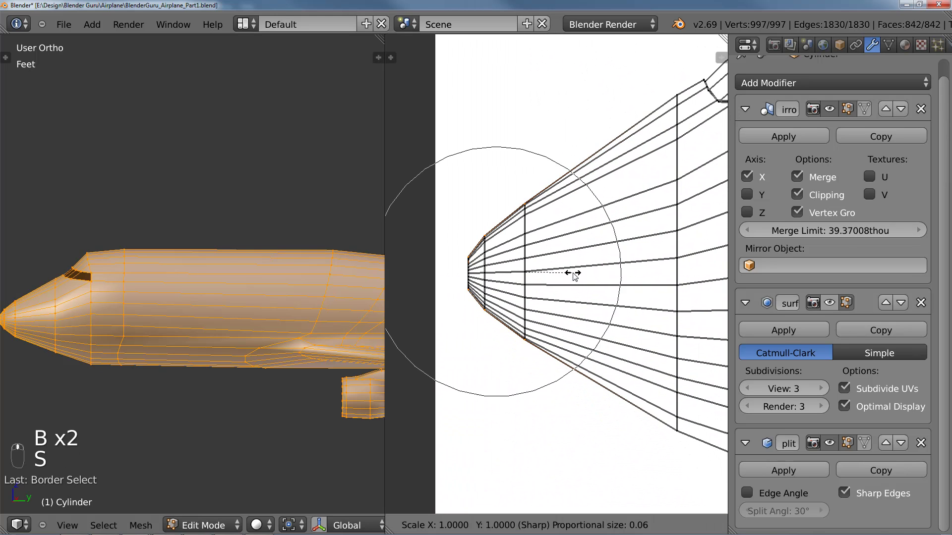
key(y)
scroll(586, 274, up, 15)
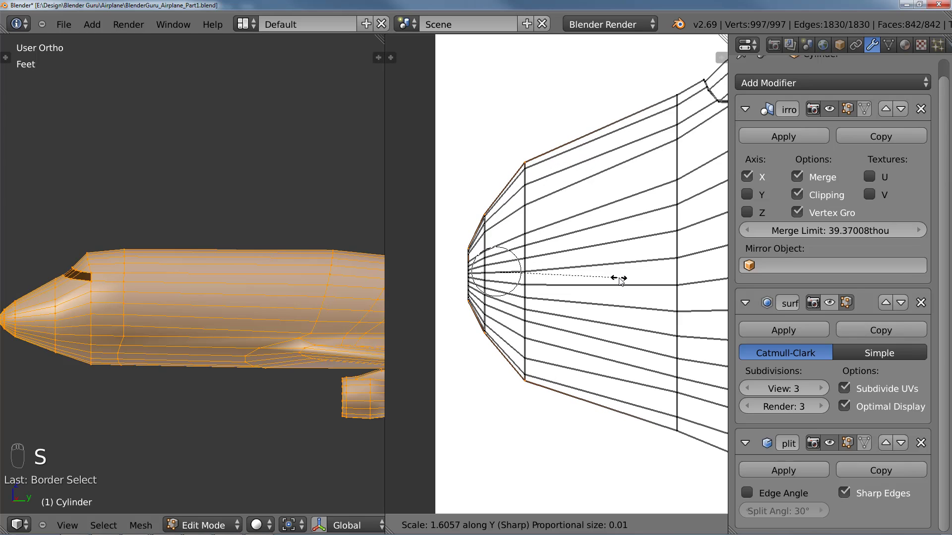
scroll(609, 292, up, 2)
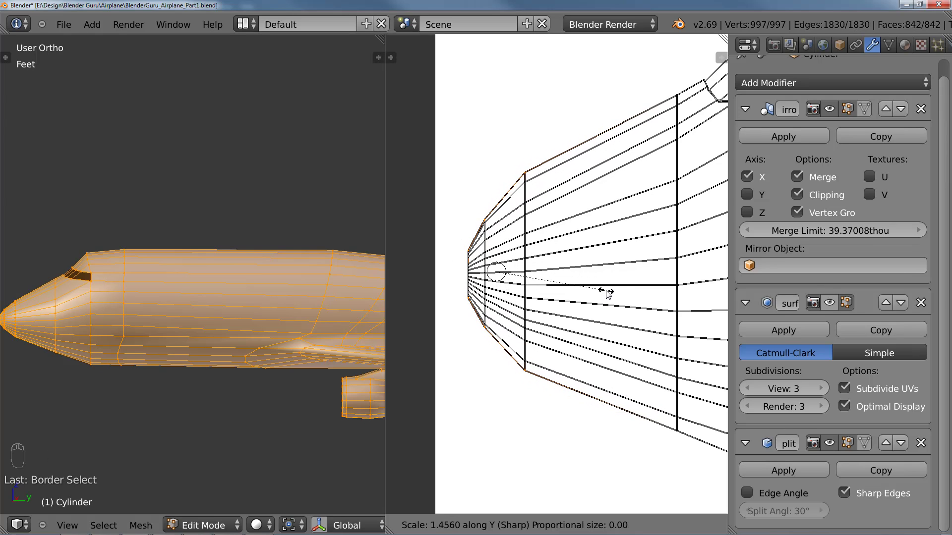
click(605, 293)
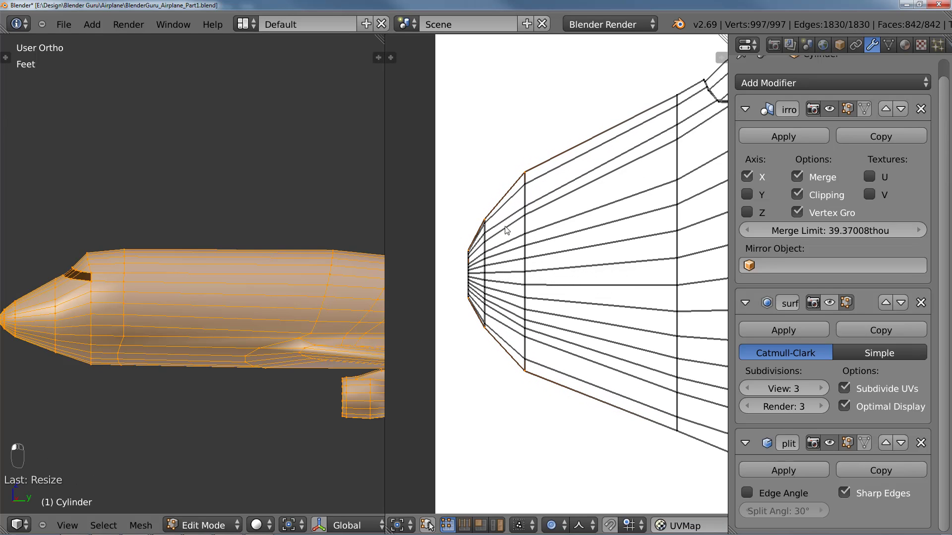
Scale the outer vertices of the nose's second vertical row by about 1.06 and select the upper corner vertex of the tip.
key(s)
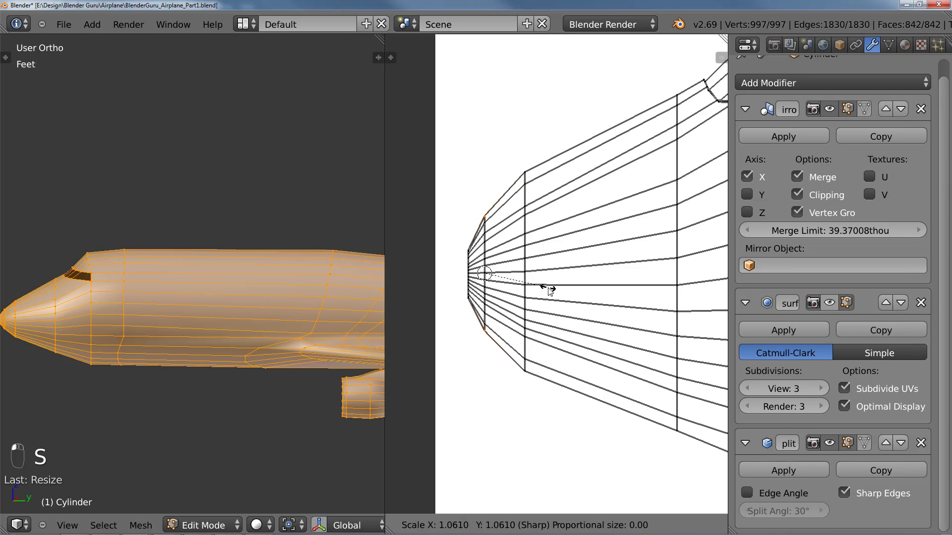
click(548, 288)
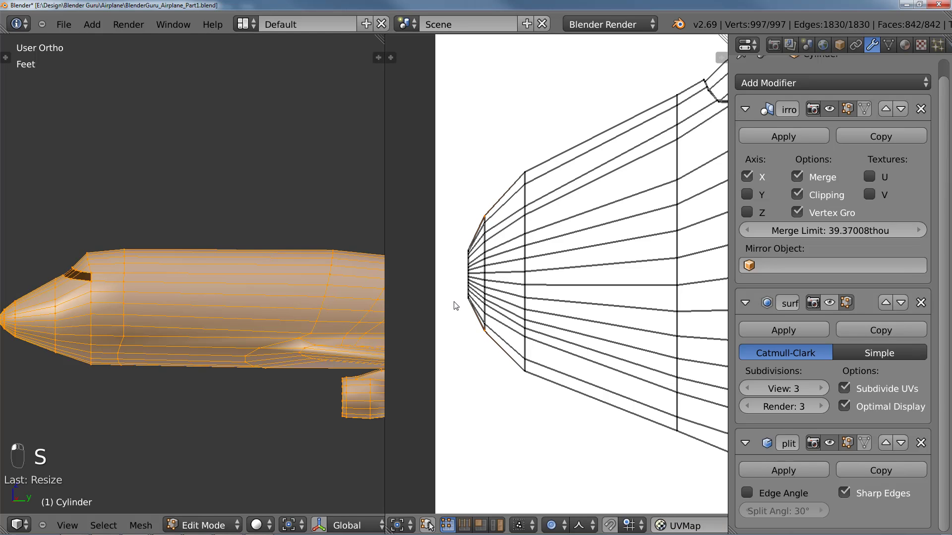
right_click(464, 248)
scroll(466, 263, up, 3)
middle_drag(413, 226, 532, 230)
scroll(537, 253, up, 1)
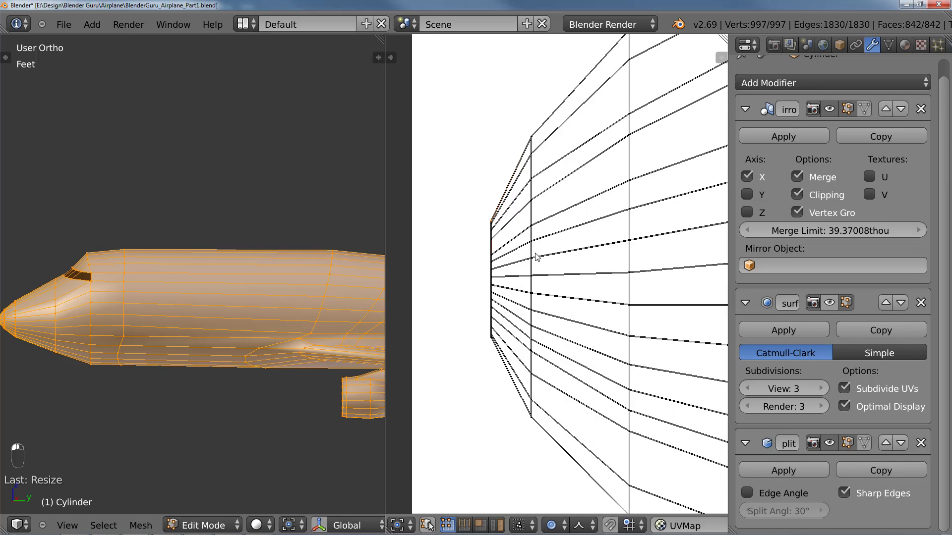
Box-select the tail section's UVs and deselect the fin so the fuselage's lower tail outline stays selected.
scroll(539, 260, down, 5)
scroll(567, 283, down, 6)
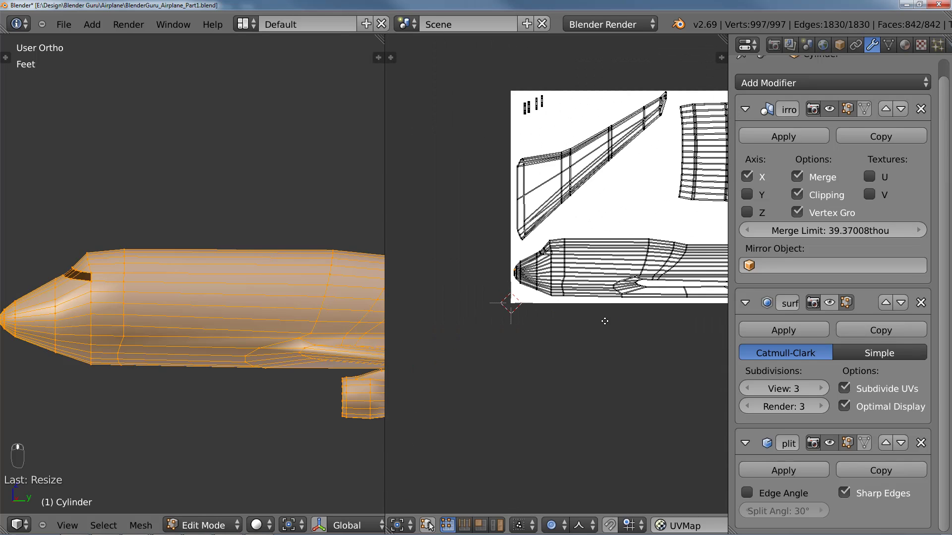
scroll(432, 272, up, 4)
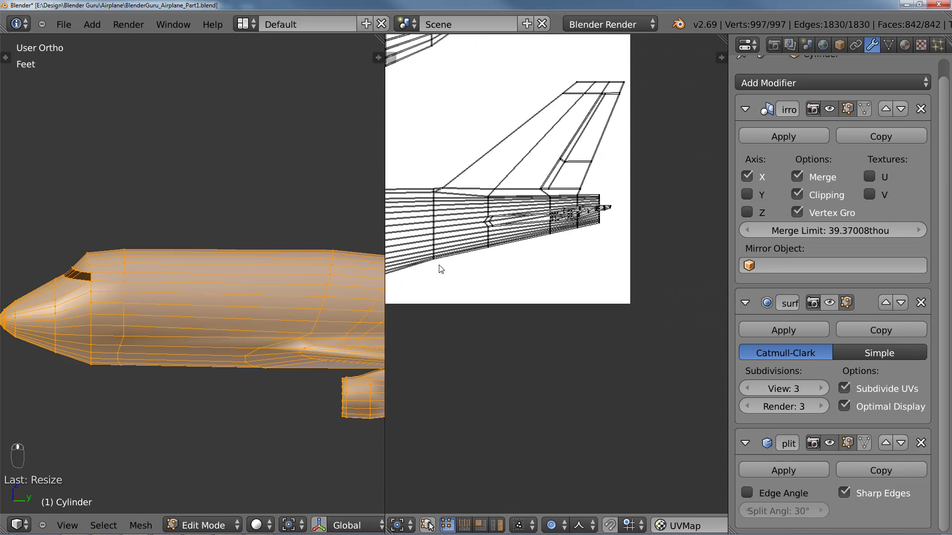
scroll(495, 262, down, 8)
key(b)
mouse_move(434, 245)
mouse_down()
mouse_move(509, 303)
mouse_move(529, 307)
mouse_up()
scroll(531, 311, up, 6)
key(b)
key(b)
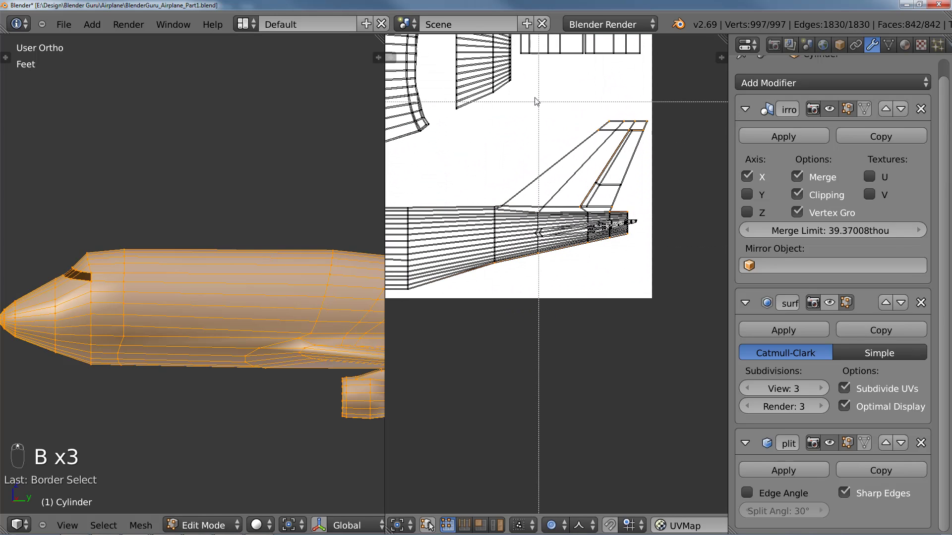
drag(534, 97, 642, 216)
scroll(573, 289, up, 4)
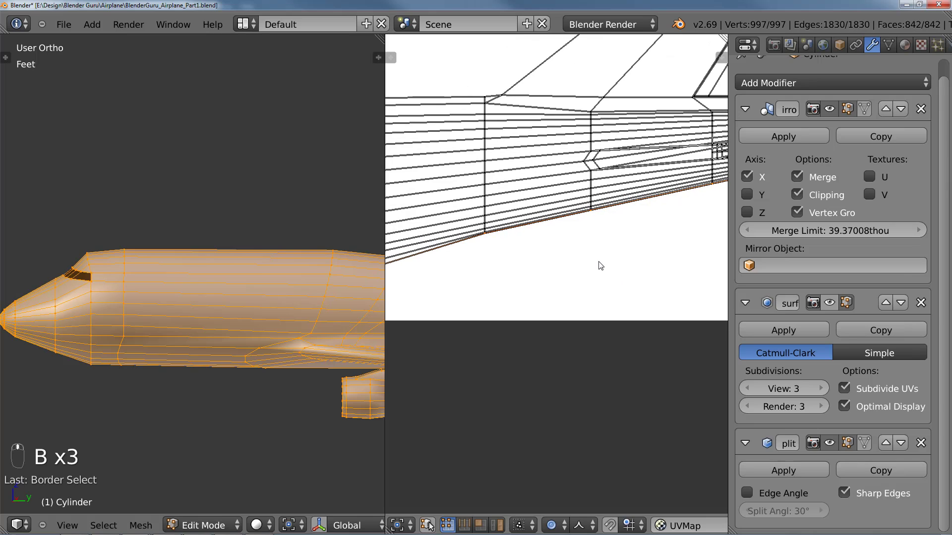
Try to move the lower tail outline down along Y by about 0.025 with a proportional size of 0.01.
key(g)
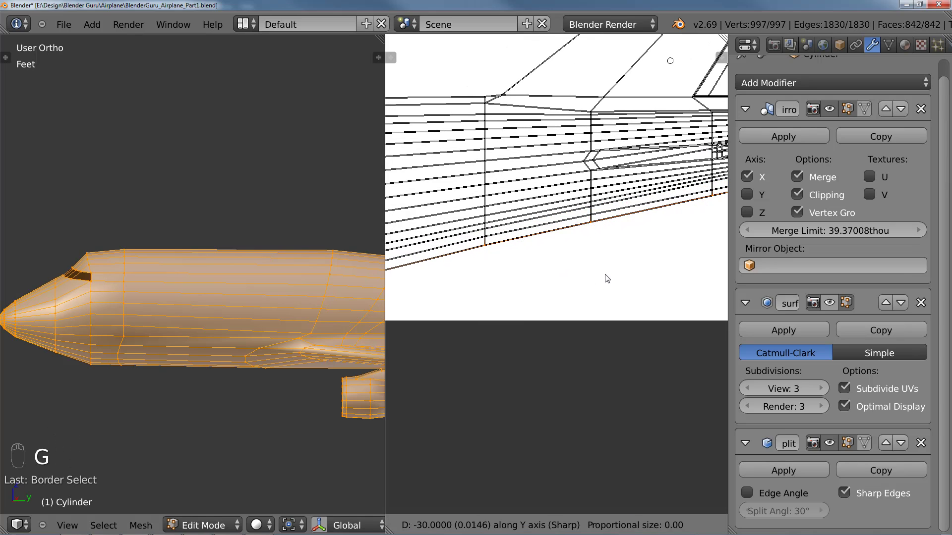
scroll(608, 279, down, 7)
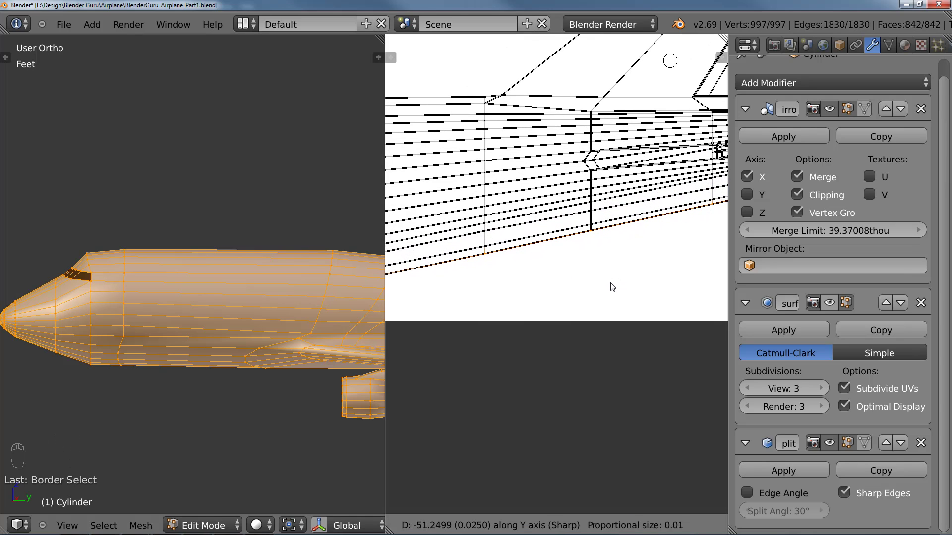
click(612, 283)
scroll(584, 253, down, 5)
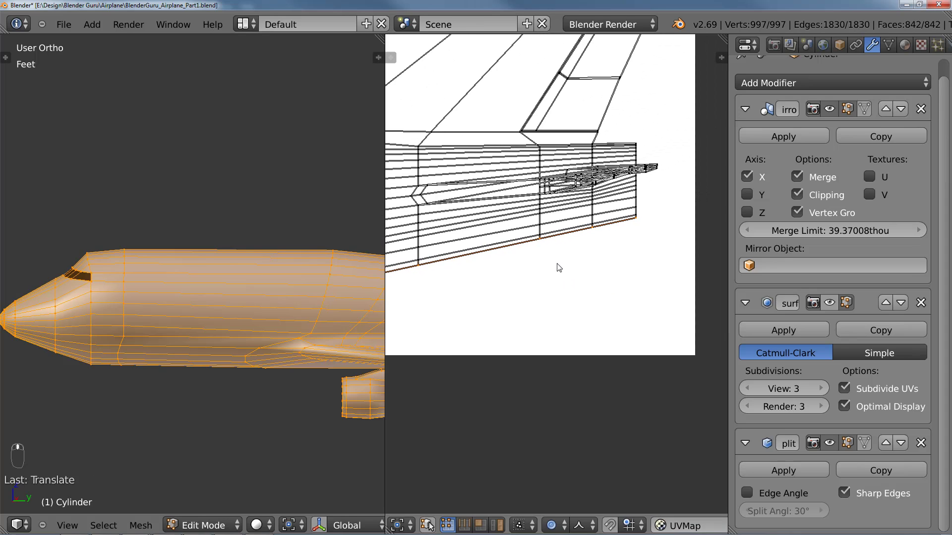
middle_drag(522, 286, 556, 279)
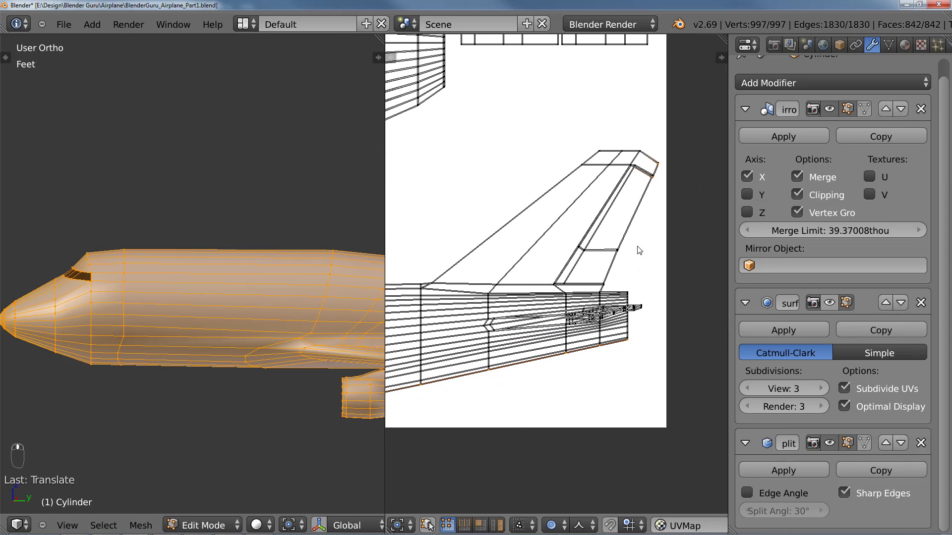
key(ctrl+z)
Box-deselect the fin tip's rear corner and move the lower tail outline down along Y by about 0.0186.
key(b)
drag(648, 141, 686, 211)
scroll(545, 297, up, 2)
key(g)
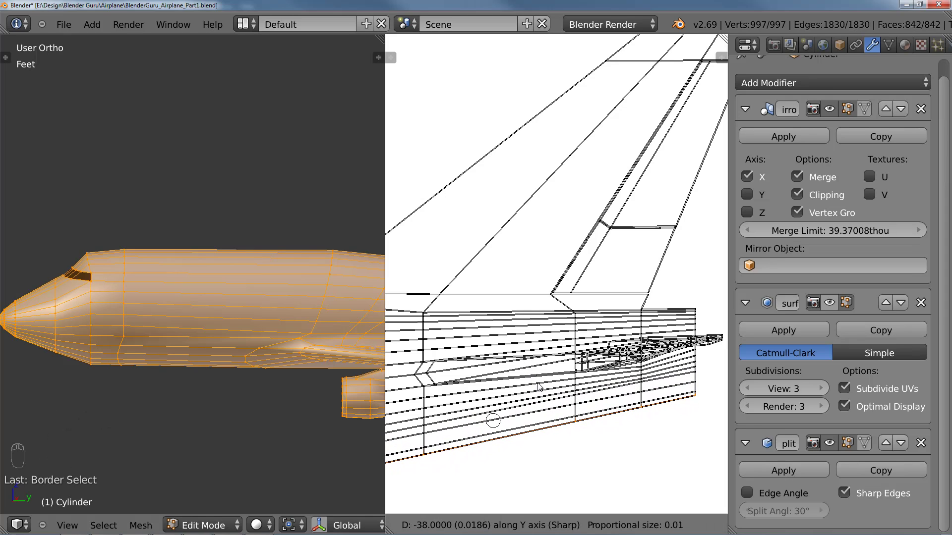
click(532, 386)
scroll(531, 386, down, 2)
middle_drag(532, 387, 648, 340)
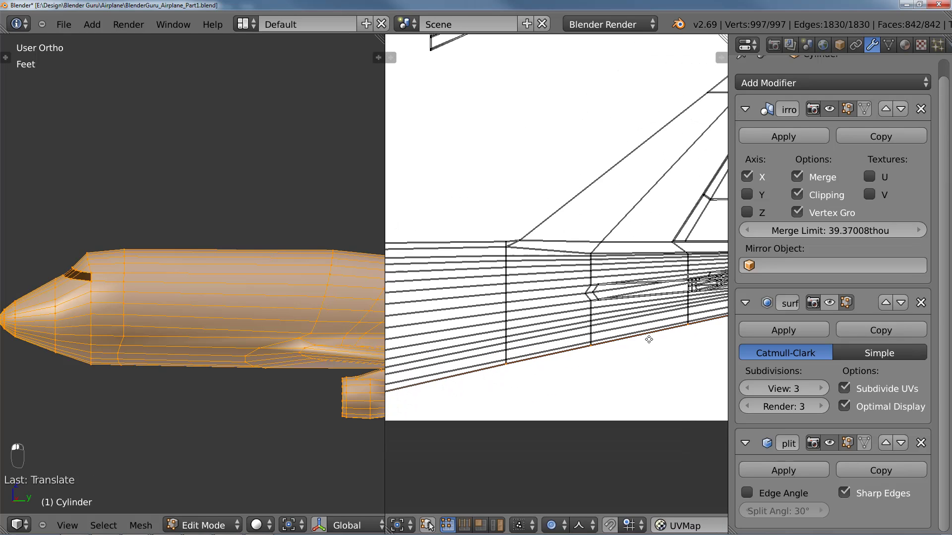
Move the lower tail outline a further 0.007 or so down along Y with a proportional size of 0.01.
key(g)
key(y)
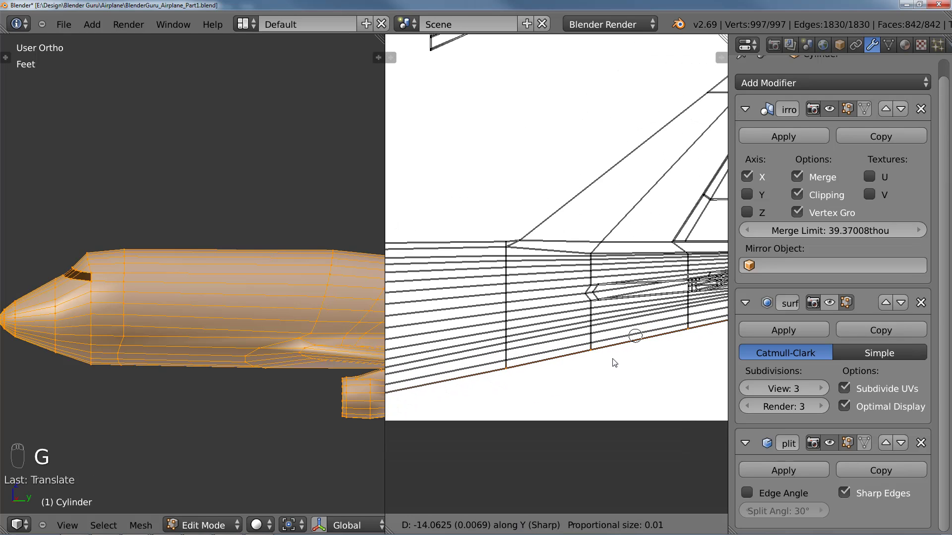
click(614, 358)
scroll(614, 359, down, 4)
middle_drag(614, 359, 539, 445)
scroll(557, 357, up, 3)
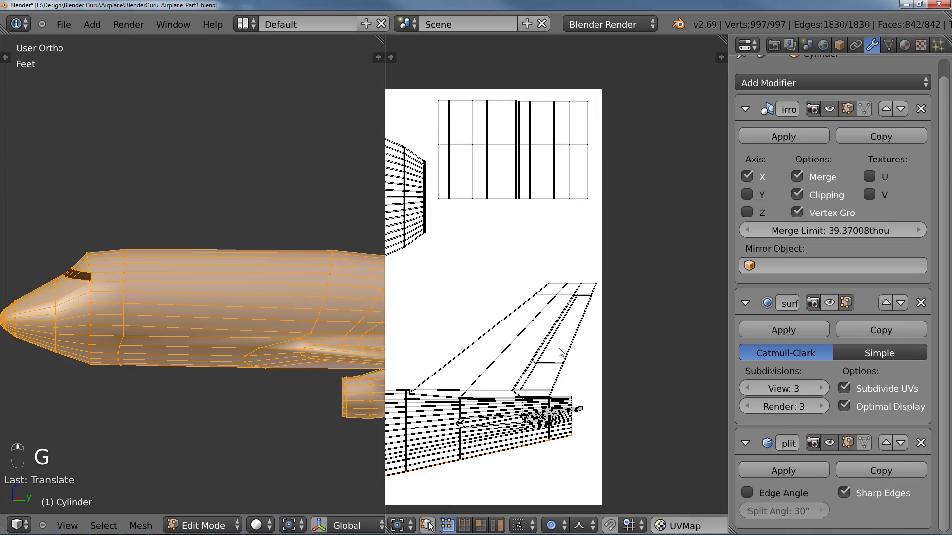
Examine the UV vertices where the fin's leading edge meets the top of the fuselage.
middle_drag(541, 367, 622, 237)
scroll(561, 288, up, 3)
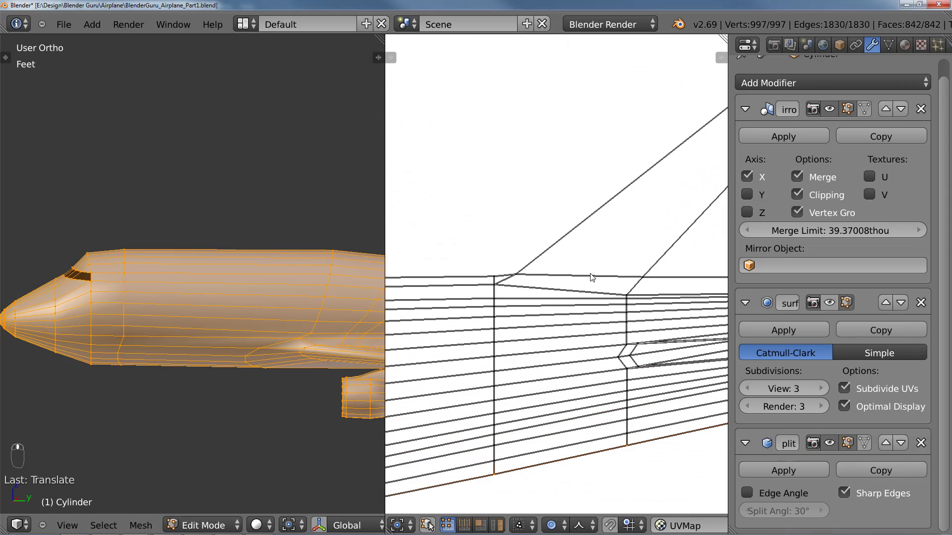
scroll(591, 276, down, 2)
scroll(560, 287, down, 3)
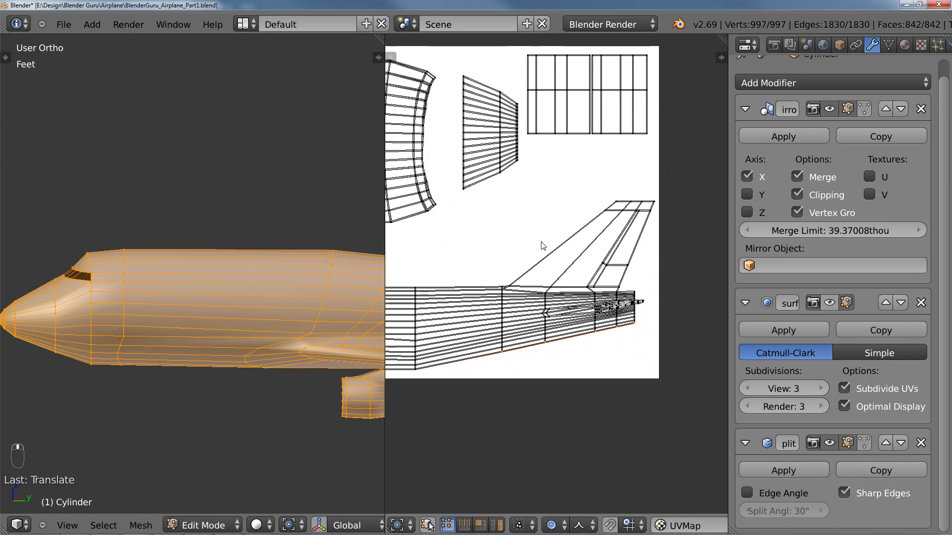
scroll(470, 296, up, 4)
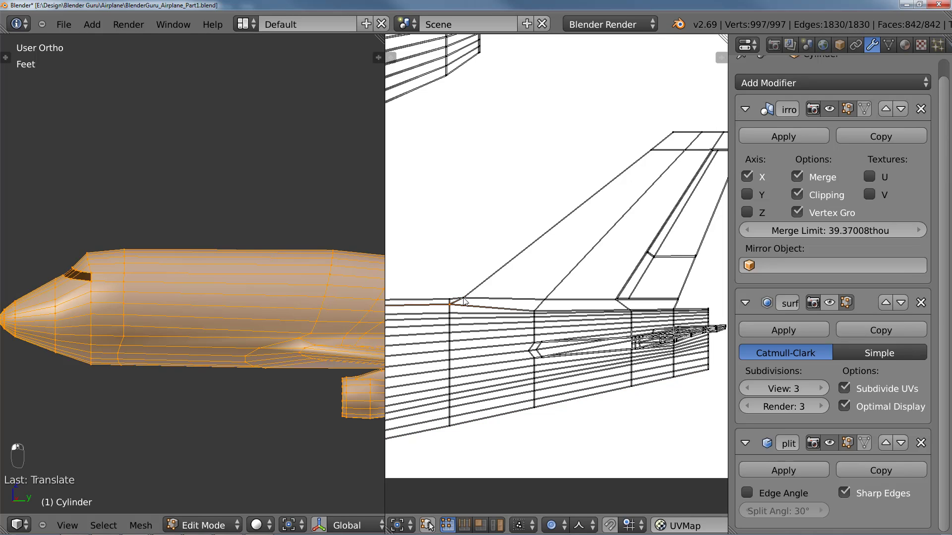
key(g)
right_click(464, 299)
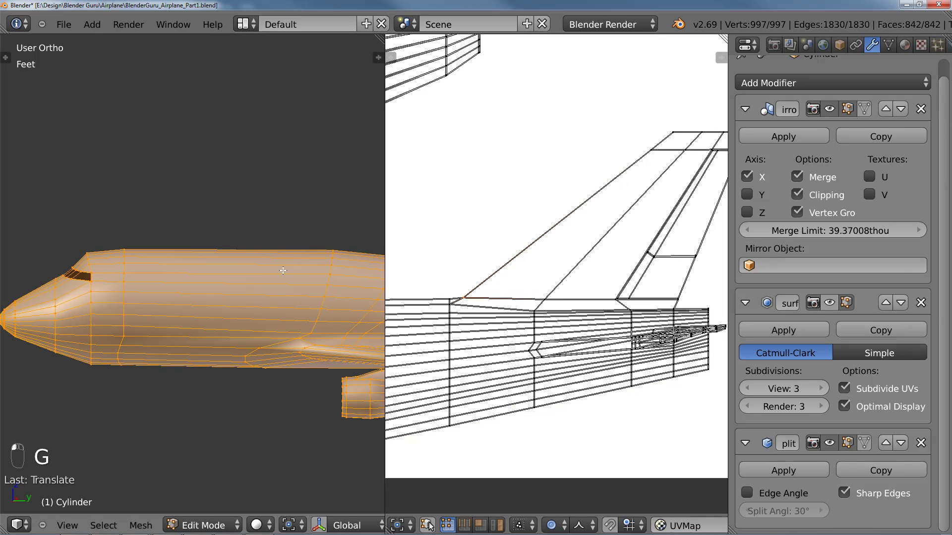
Select the narrow face strip along the tail fin's leading edge on the 3D model, from root to tip.
scroll(285, 270, down, 3)
shift+middle_drag(292, 260, 128, 263)
shift+middle_drag(369, 270, 298, 287)
scroll(248, 285, up, 5)
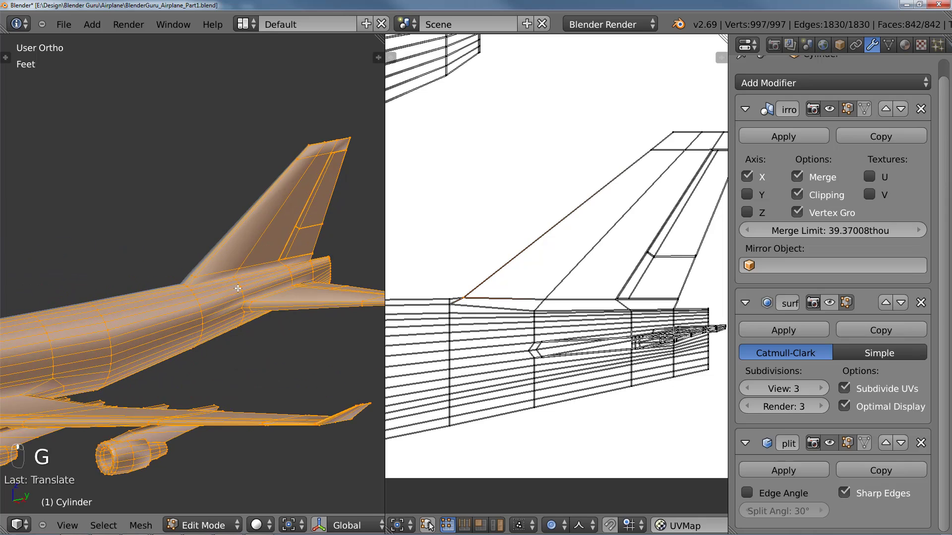
click(182, 295)
shift+click(190, 278)
shift+middle_drag(213, 219, 86, 341)
shift+click(249, 202)
shift+click(244, 197)
shift+click(263, 175)
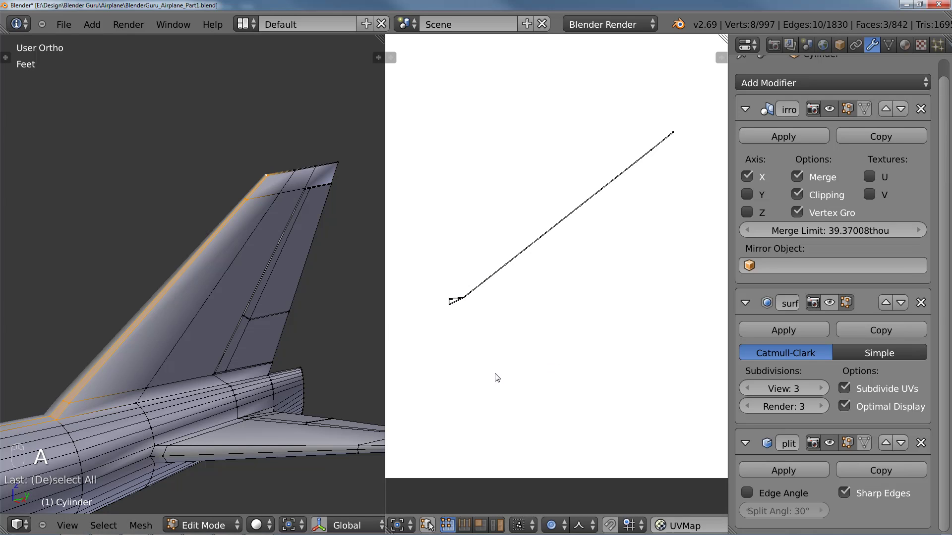
Select the leading-edge strip's UVs and reselect the whole mesh to show them within the full layout.
key(a)
key(a)
key(a)
key(a)
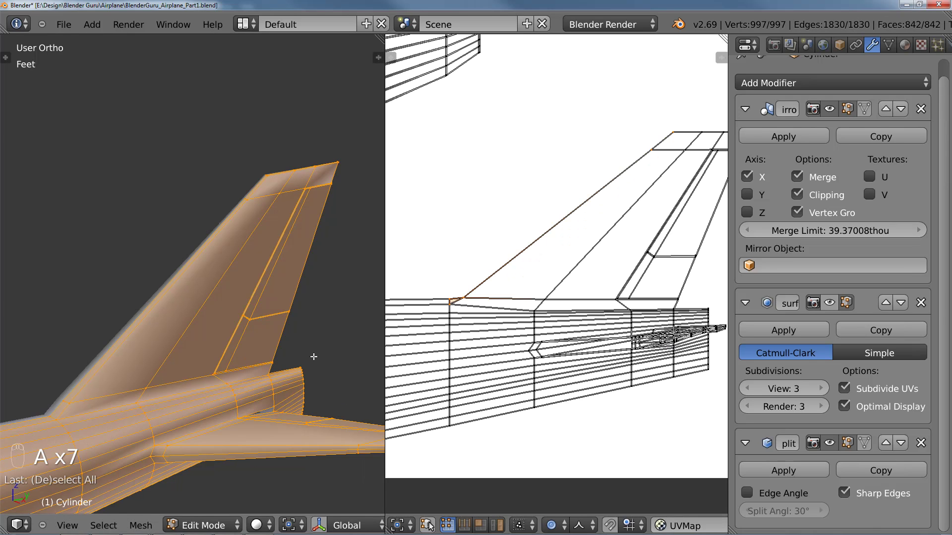
key(o)
scroll(468, 304, up, 2)
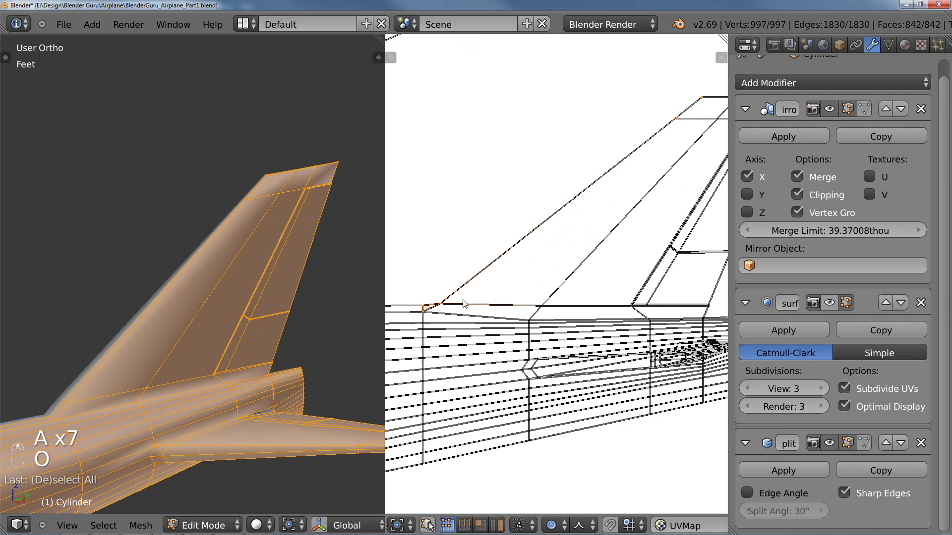
Select only the edges along the fin's leading edge on the model and synchronise the UV selection with the mesh.
right_click(68, 403)
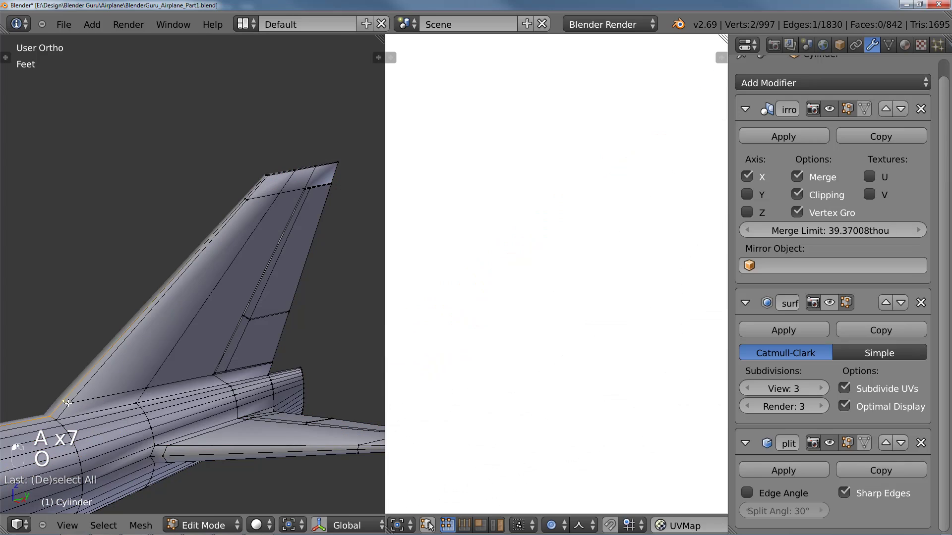
shift+right_click(245, 193)
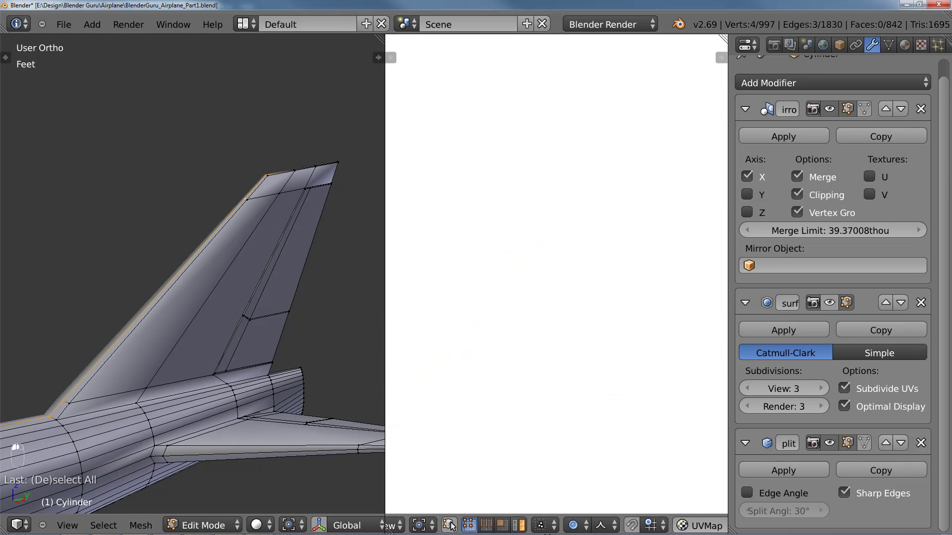
key(shift+F5)
middle_drag(582, 244, 597, 311)
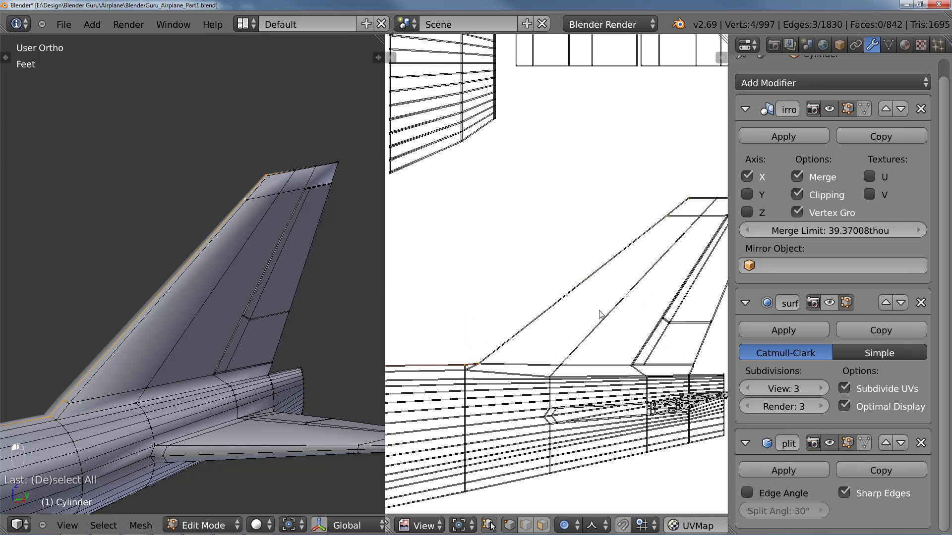
Turn off proportional editing for the UVs and try to move the fin's leading edge up along Y.
key(g)
key(y)
right_click(598, 302)
key(o)
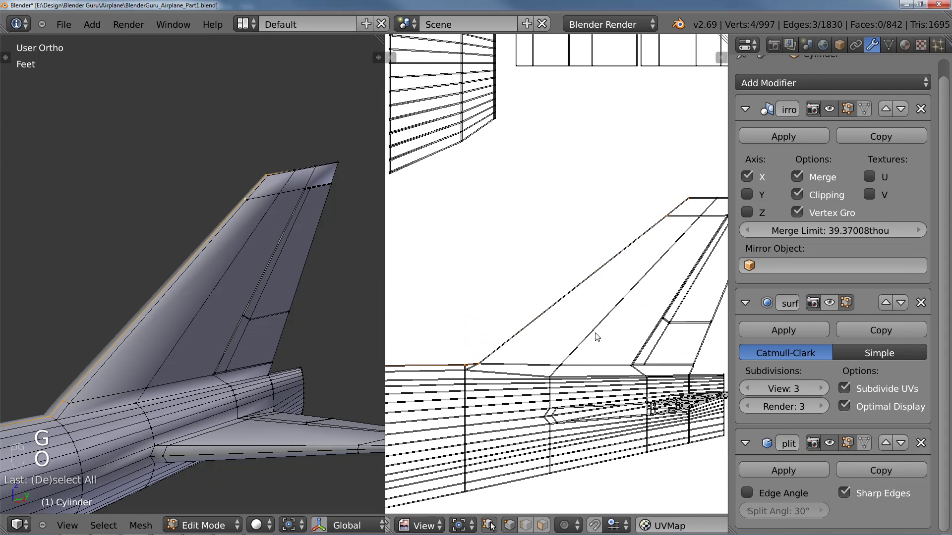
key(g)
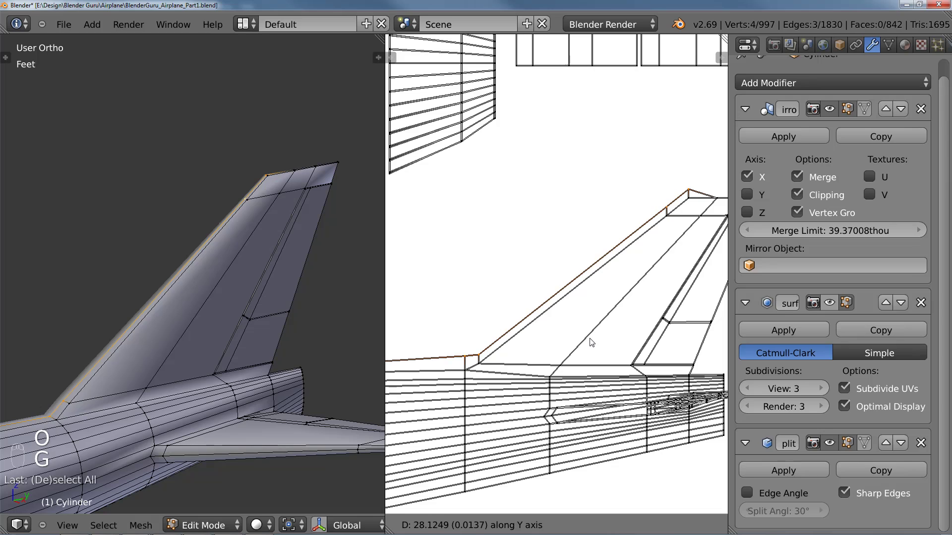
right_click(590, 339)
Box-deselect the fuselage vertex ahead of the fin and move the leading-edge UVs up along Y by about 0.0092.
key(b)
middle_drag(471, 350, 460, 371)
key(g)
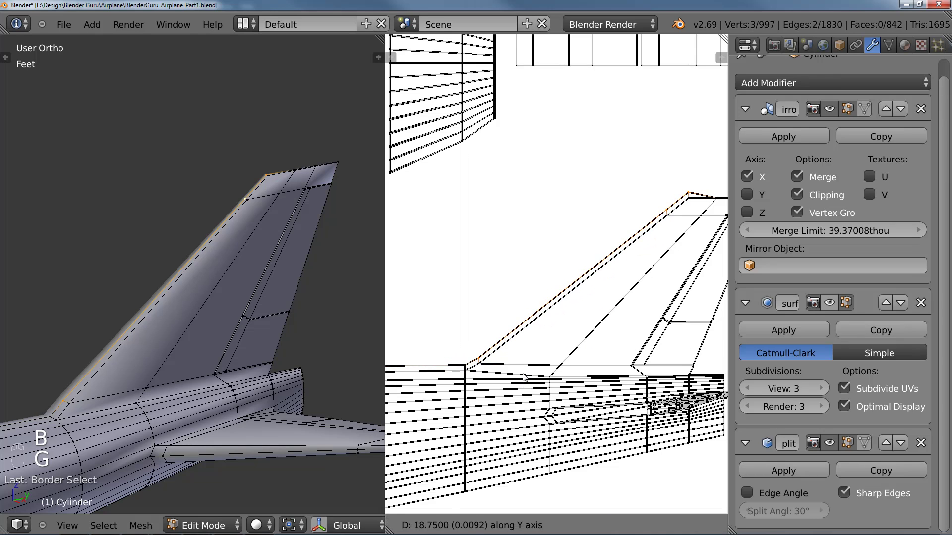
click(524, 377)
Select the middle edge of the fin's tip on the model and move its UVs up along Y by about 0.0088.
scroll(472, 315, up, 4)
scroll(472, 315, up, 1)
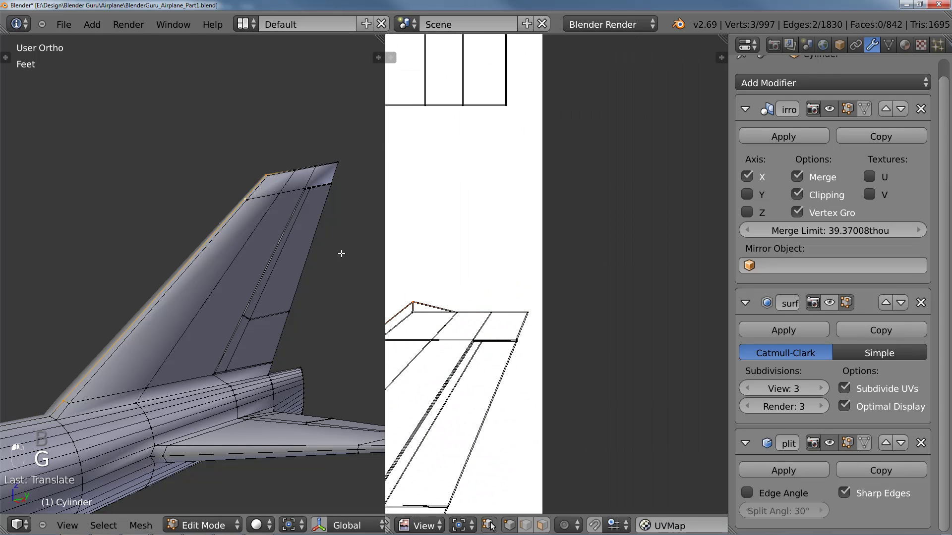
shift+middle_drag(302, 190, 248, 284)
scroll(248, 284, up, 2)
click(261, 258)
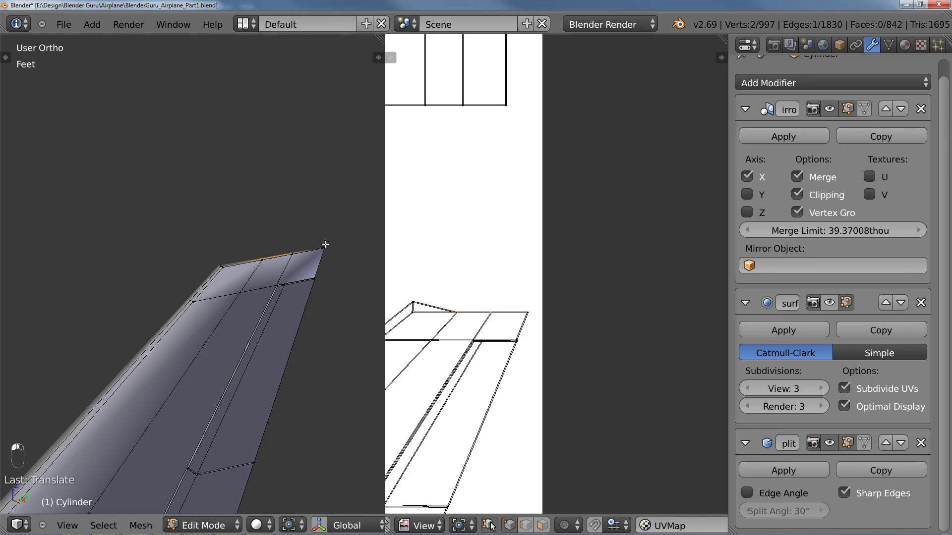
key(g)
key(y)
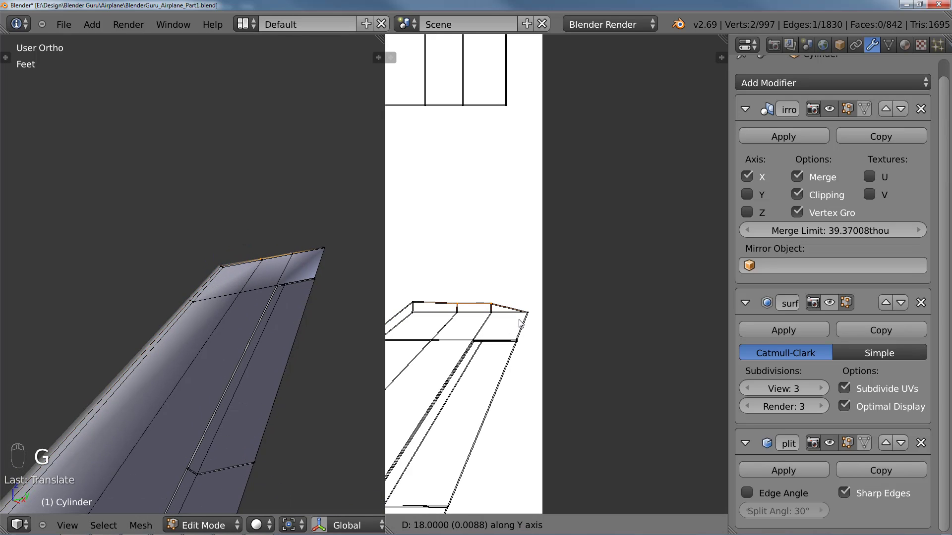
click(520, 322)
Select the rear corner vertex of the fin's tip and move its UV up level with the raised tip edge.
right_click(325, 246)
key(g)
click(491, 364)
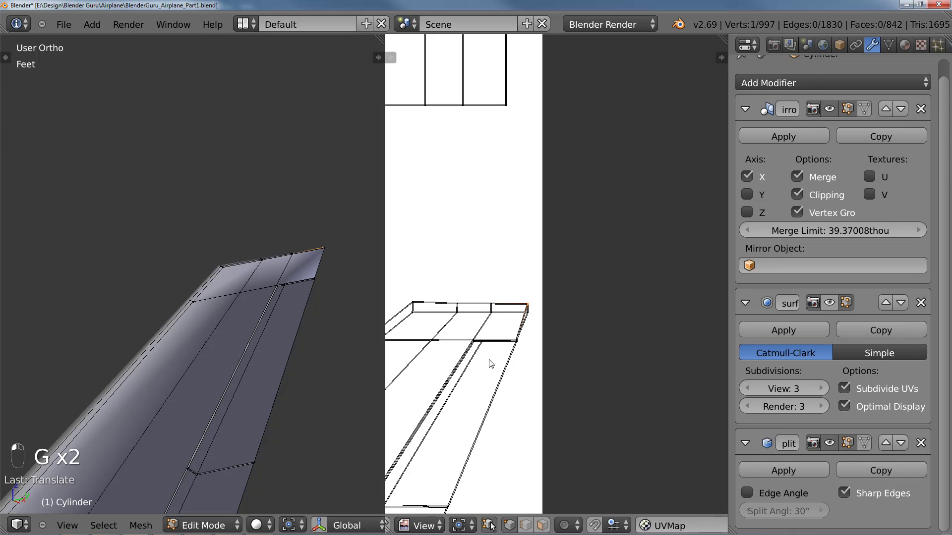
Examine the widened edge rows of the tail fin and fuselage up close and within the whole UV layout.
scroll(490, 361, down, 3)
middle_drag(486, 360, 687, 247)
scroll(628, 251, down, 5)
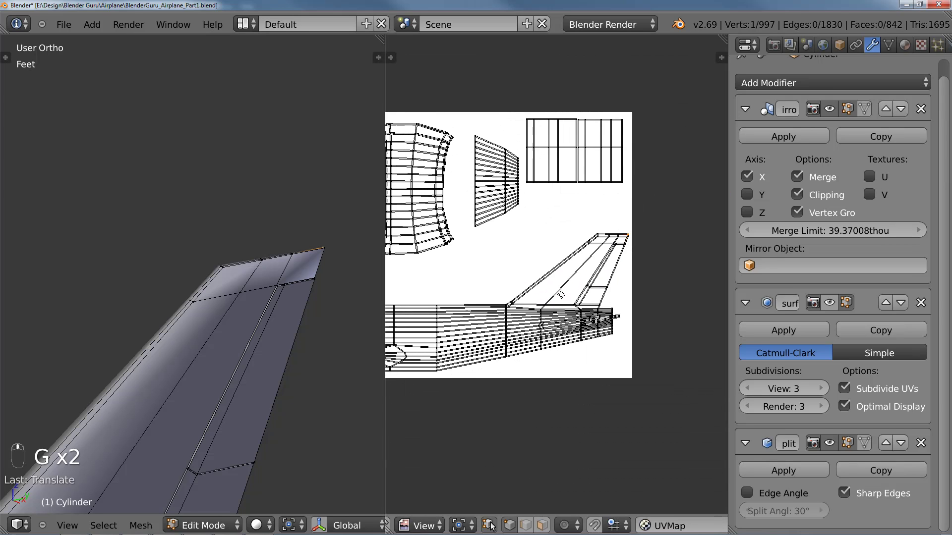
middle_drag(629, 250, 615, 255)
scroll(585, 332, up, 5)
middle_drag(586, 332, 321, 333)
scroll(551, 327, up, 4)
scroll(551, 324, up, 2)
scroll(548, 333, down, 7)
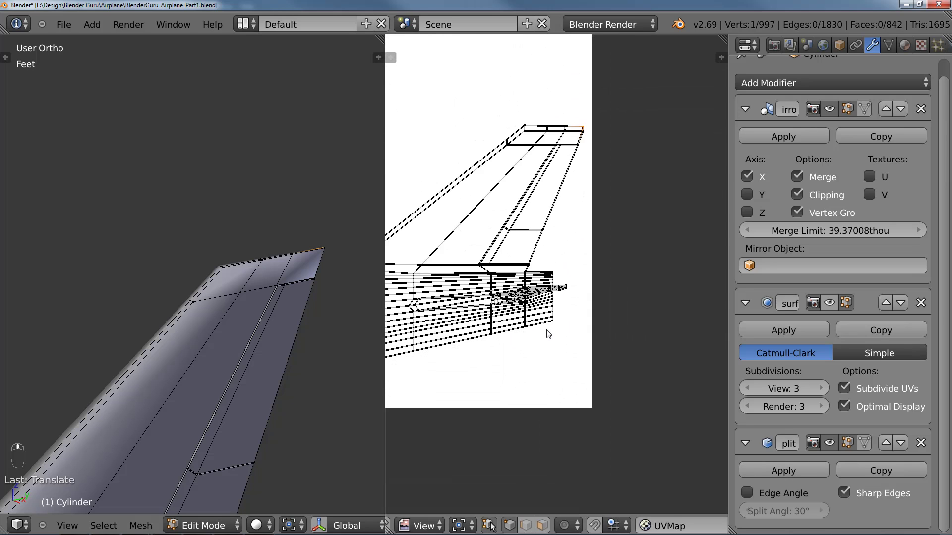
middle_drag(536, 327, 502, 303)
scroll(501, 303, up, 2)
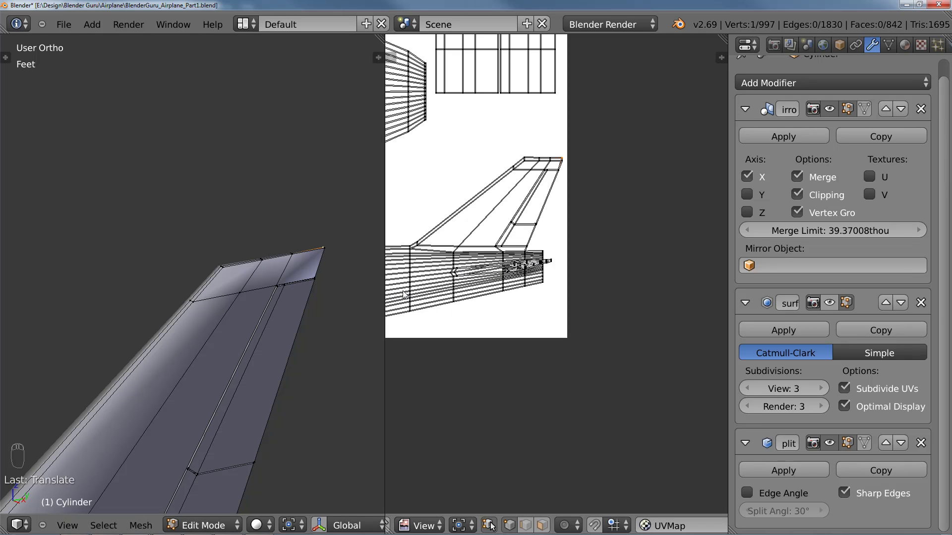
scroll(502, 248, down, 8)
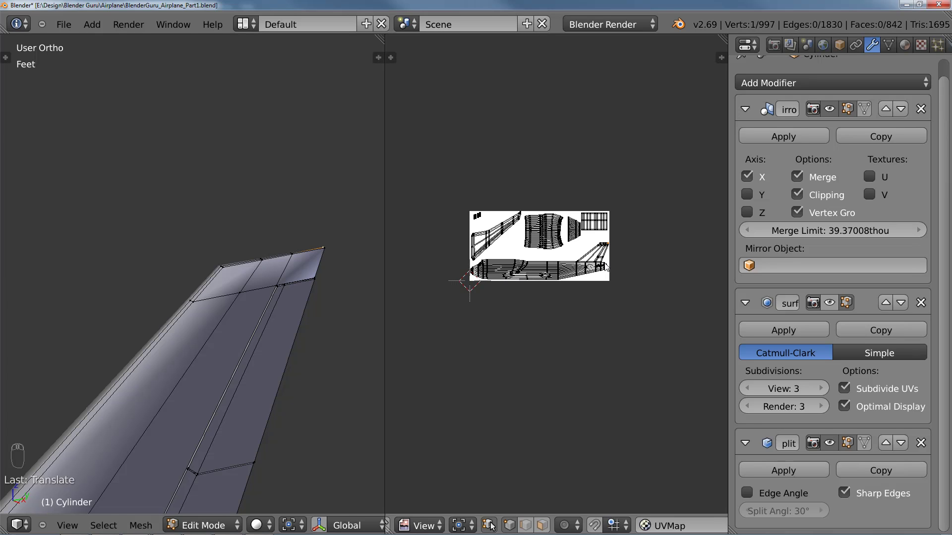
scroll(593, 283, up, 5)
middle_drag(669, 255, 534, 292)
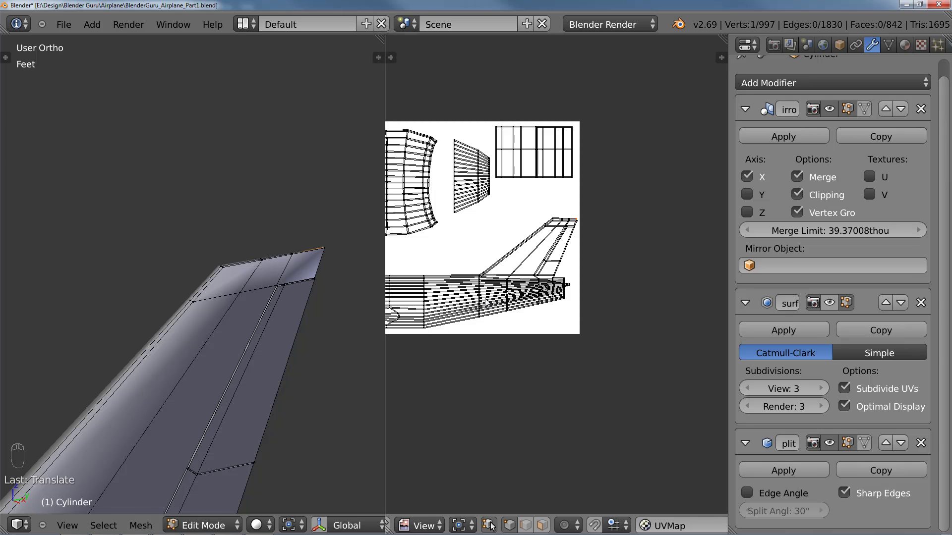
scroll(503, 296, down, 2)
middle_drag(450, 279, 532, 292)
middle_drag(481, 269, 512, 276)
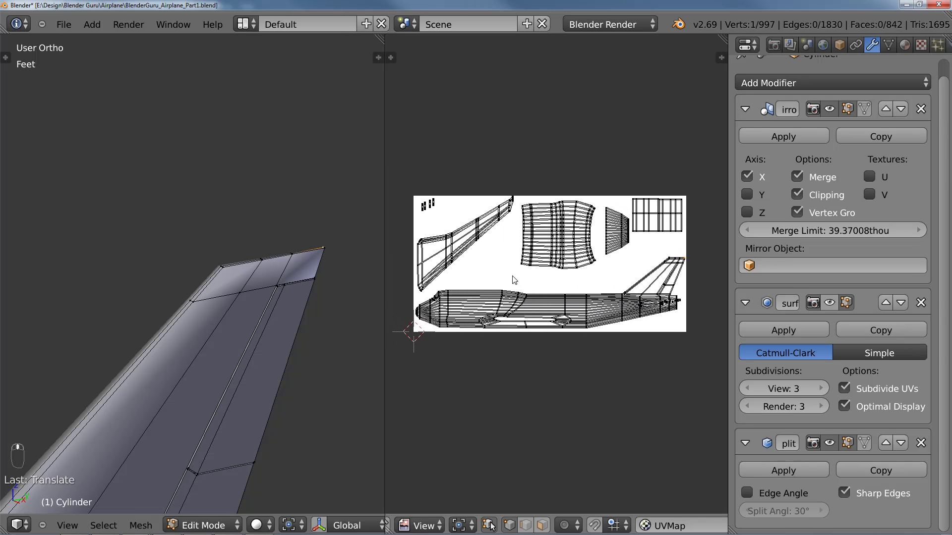
Widen the UV editor area at the 3D view's expense and centre the UV layout in it.
drag(387, 277, 308, 276)
scroll(485, 329, up, 3)
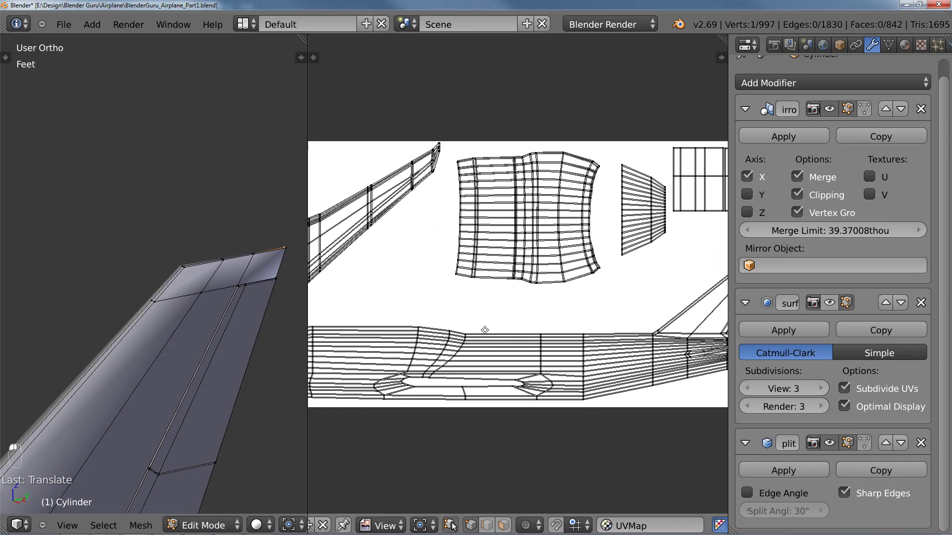
middle_drag(485, 330, 453, 320)
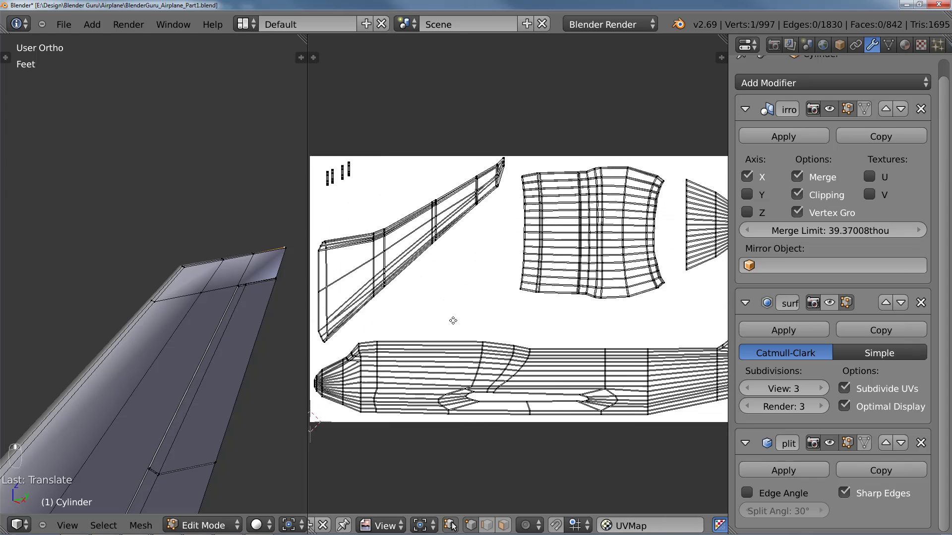
scroll(481, 317, down, 2)
scroll(367, 264, up, 1)
Turn off UV and mesh selection sync, select the whole mesh and clear the UV selection.
key(a)
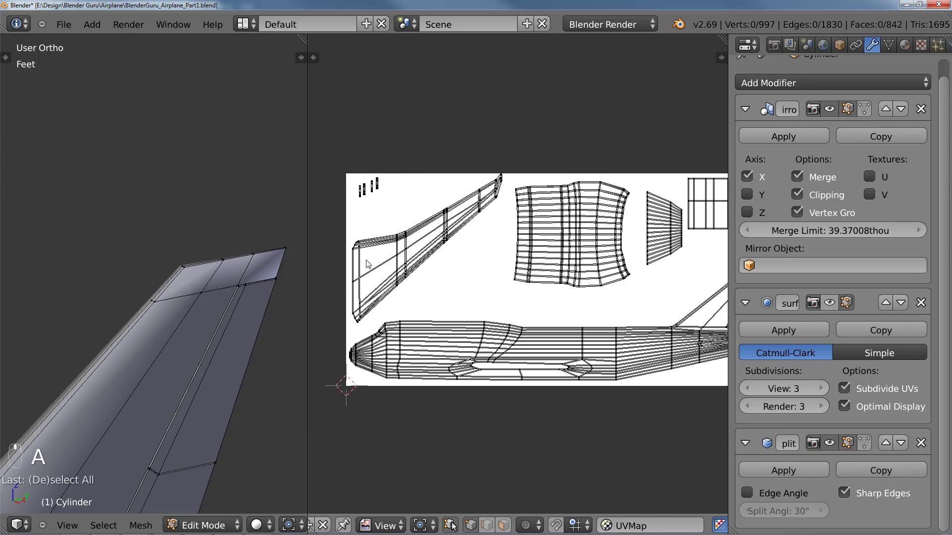
key(l)
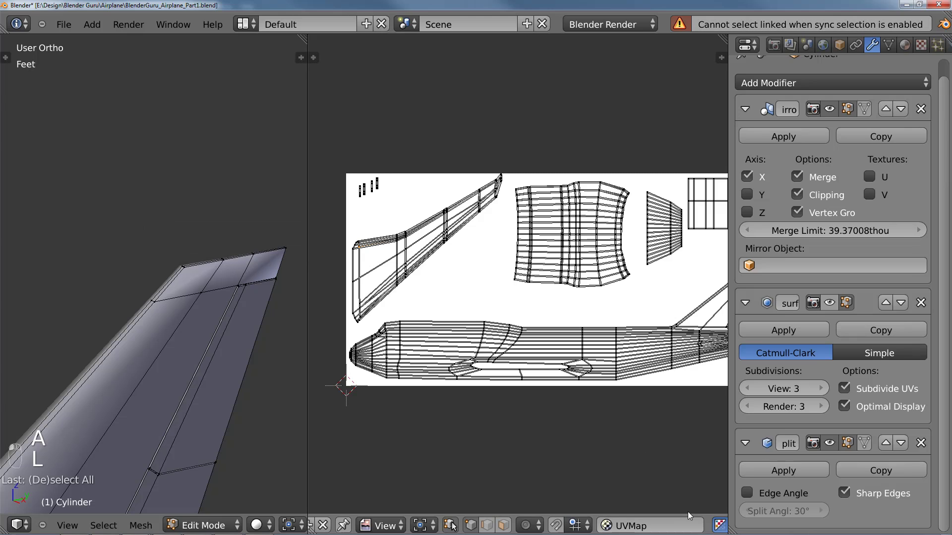
click(451, 525)
key(a)
key(a)
key(a)
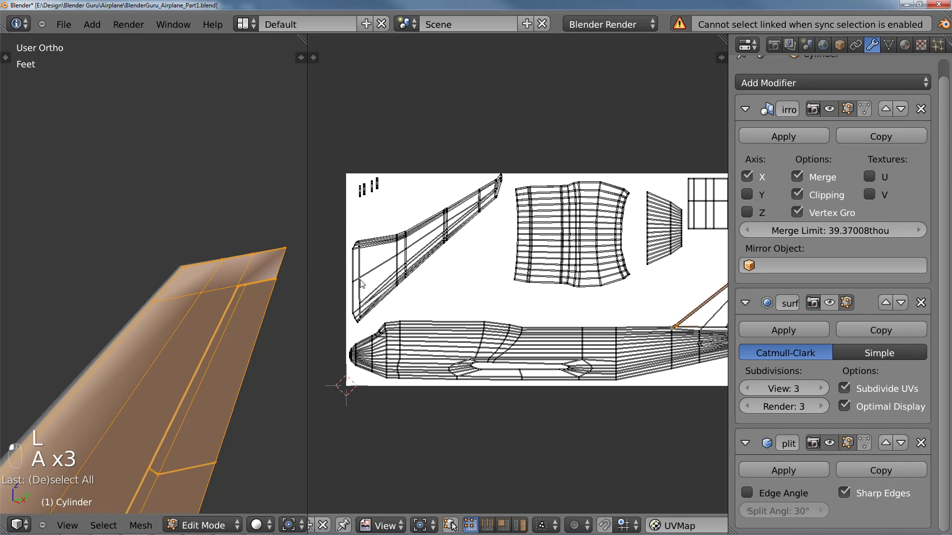
Select the main wing's UV island together with its separate edge strips, including everything linked to them.
key(l)
key(b)
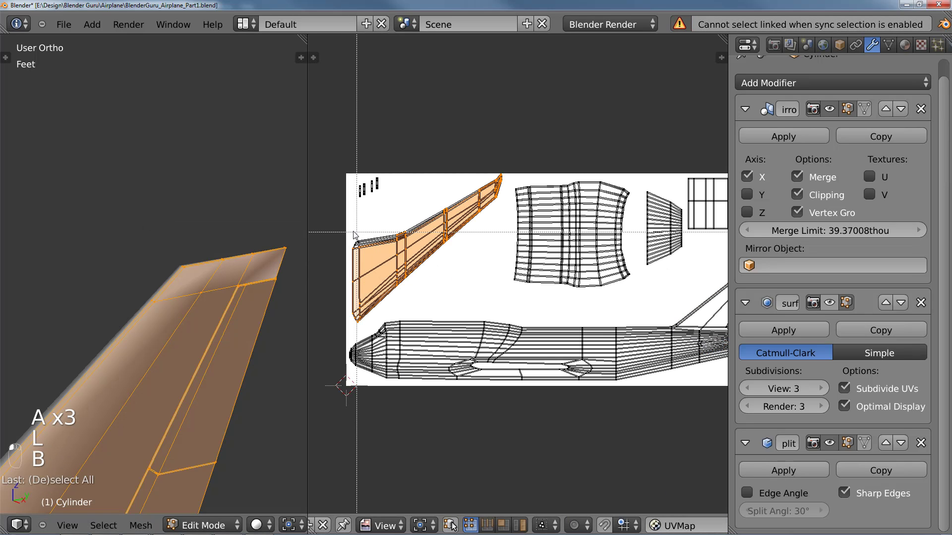
drag(403, 246, 398, 253)
key(b)
key(b)
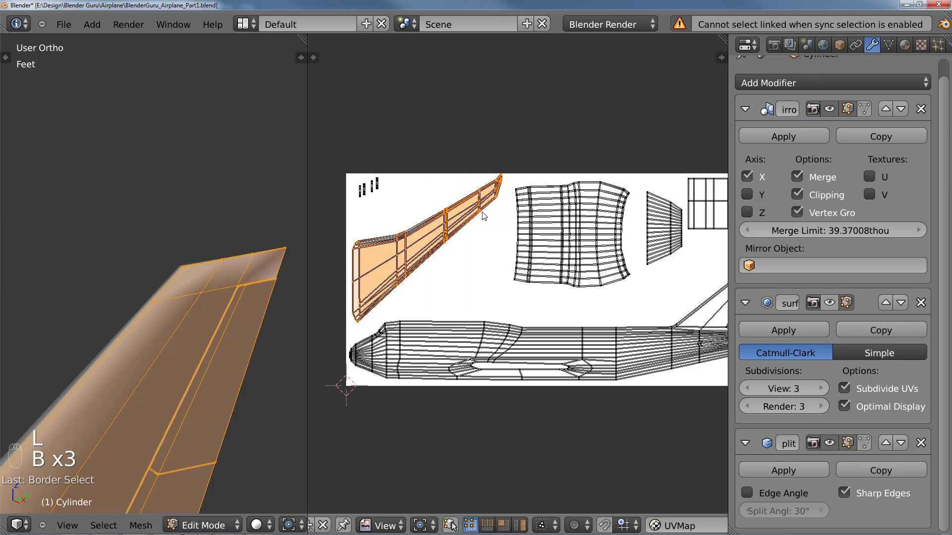
key(ctrl+l)
Scale the wing's UVs up slightly and reposition them to fill the space above the fuselage nose.
key(s)
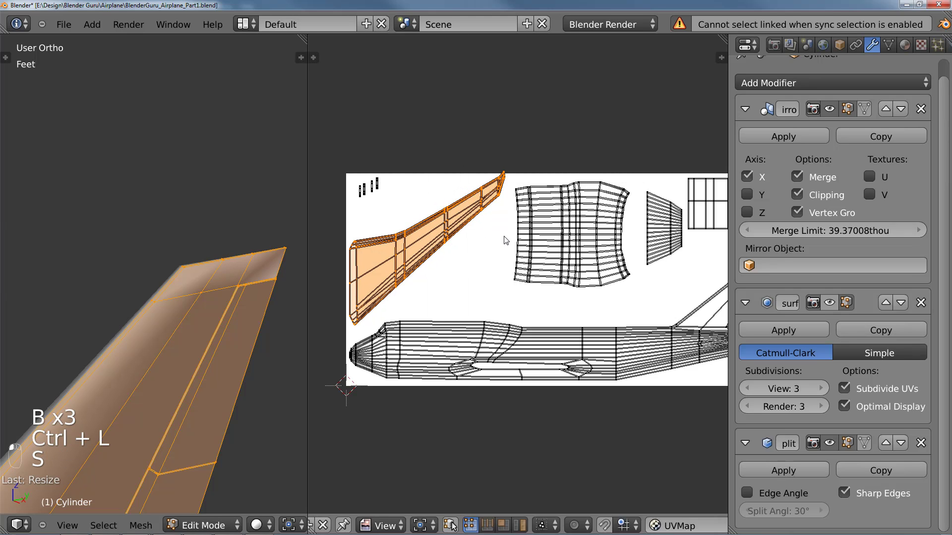
key(g)
click(504, 245)
key(s)
key(g)
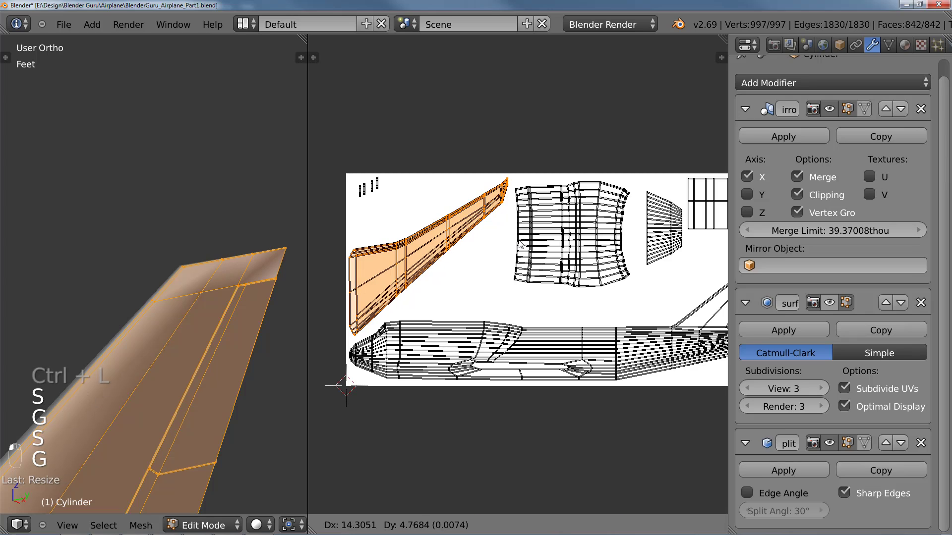
click(466, 264)
key(s)
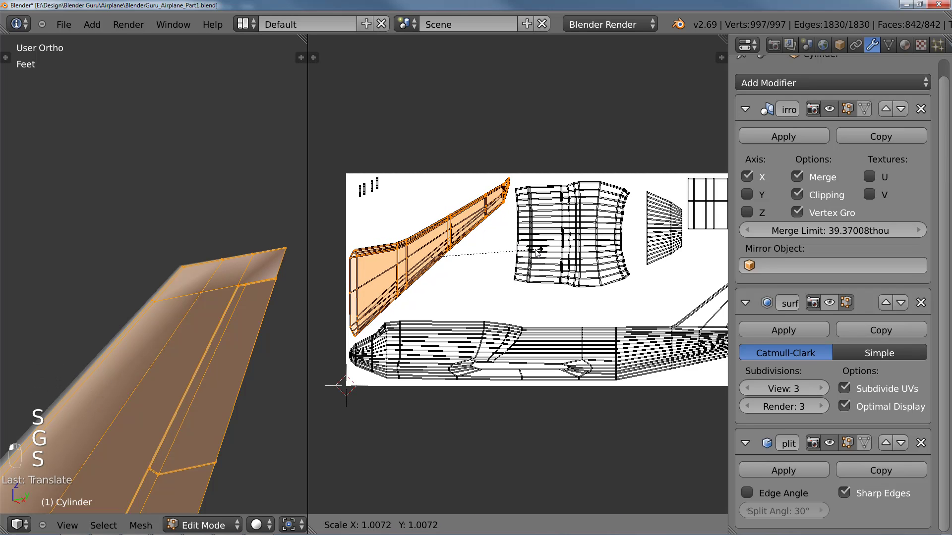
click(517, 266)
Examine the size and spacing of the UV islands across the full layout.
middle_drag(638, 312, 582, 291)
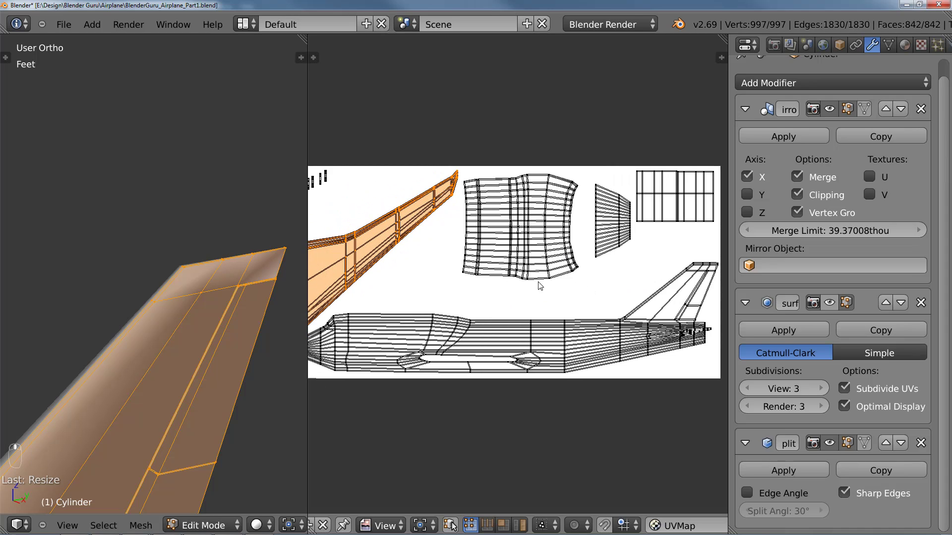
middle_drag(494, 252, 561, 250)
middle_drag(592, 311, 589, 304)
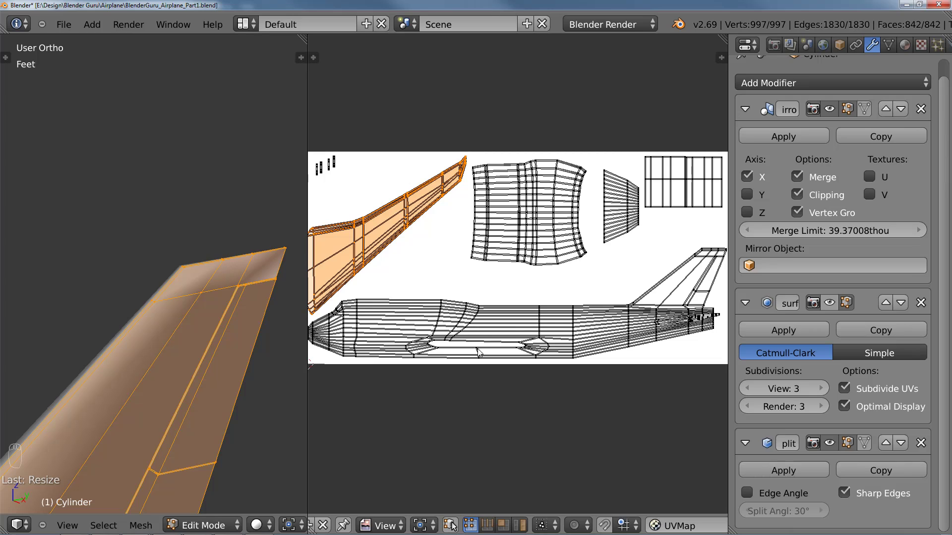
middle_drag(476, 291, 528, 283)
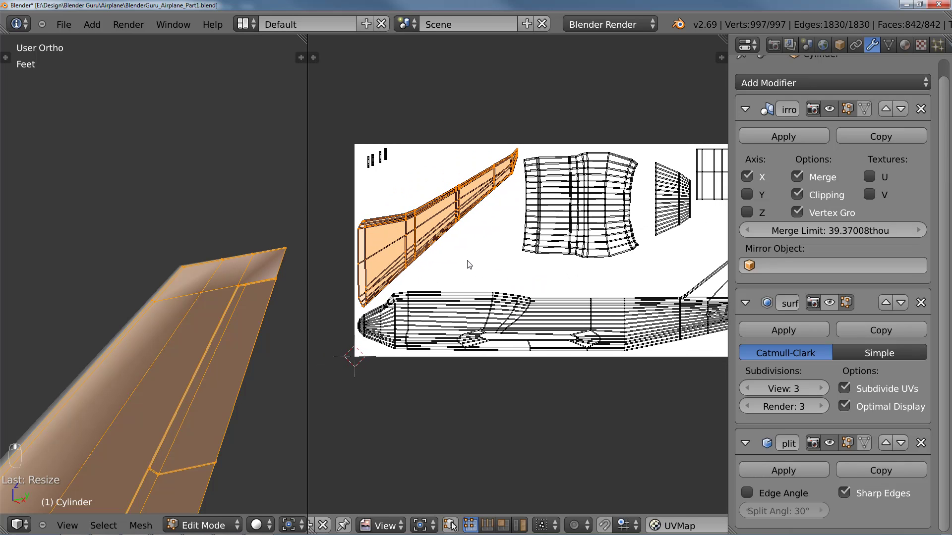
middle_drag(546, 395, 547, 382)
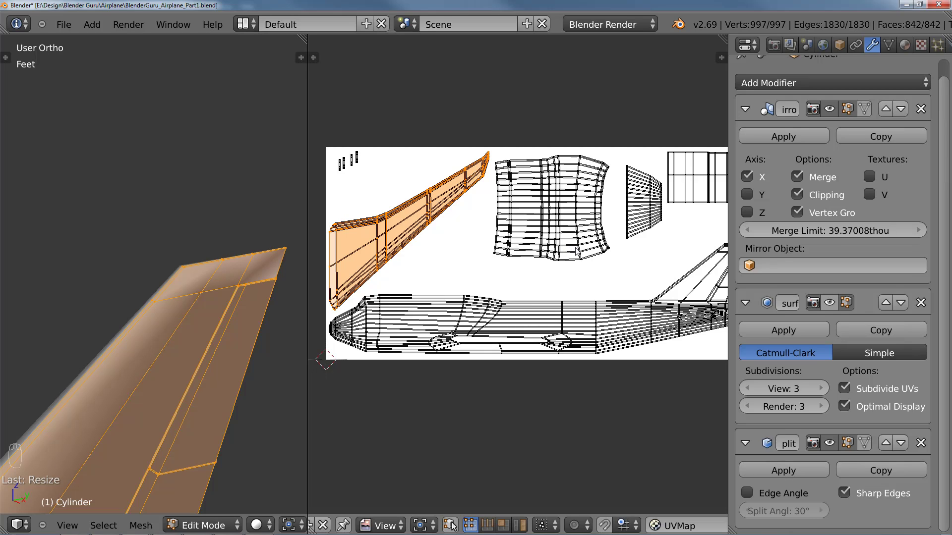
middle_drag(636, 344, 632, 343)
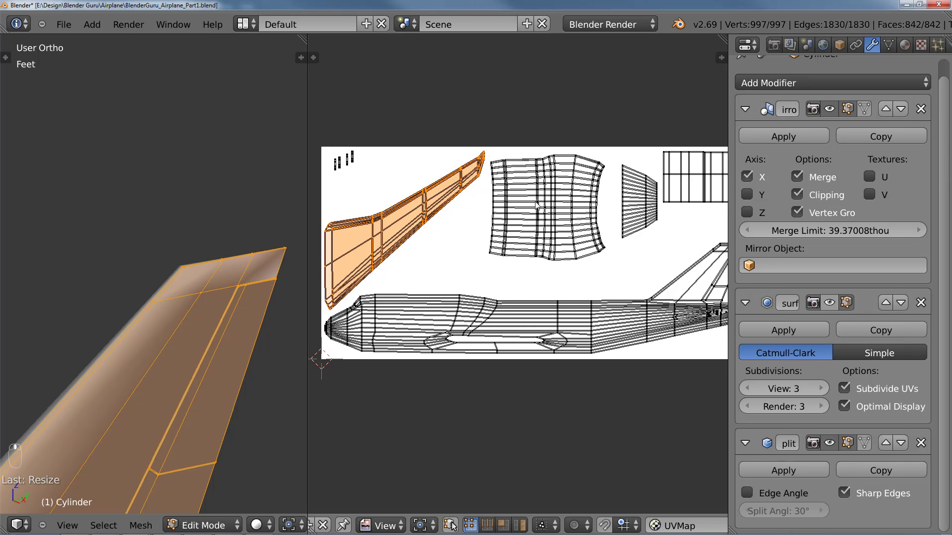
scroll(618, 301, down, 2)
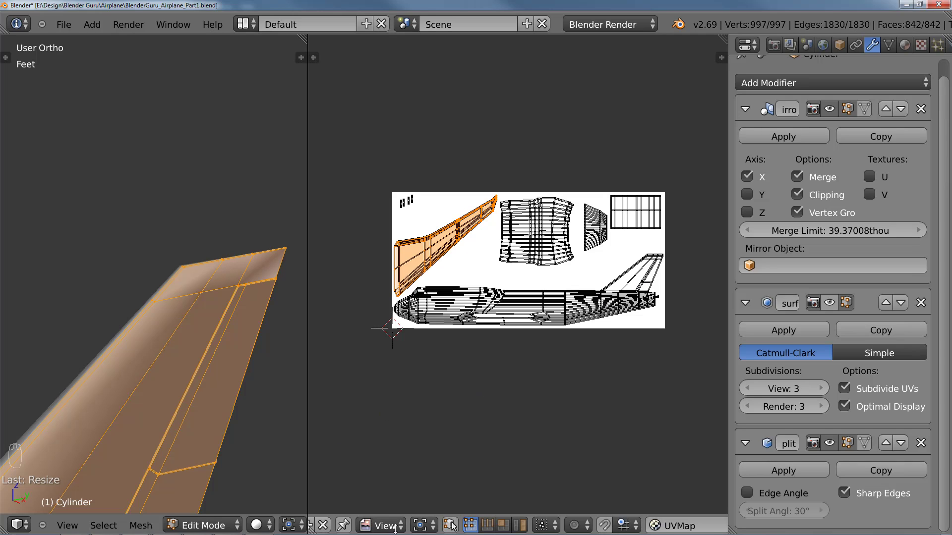
Start exporting the UV layout and browse to the Part 2 Tutorial folder inside Textures.
scroll(395, 527, up, 5)
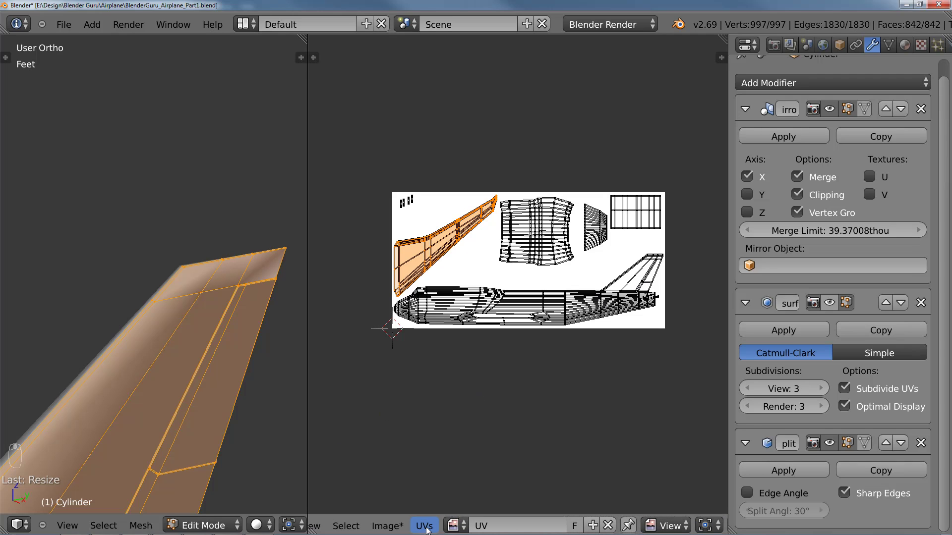
click(425, 526)
click(425, 526)
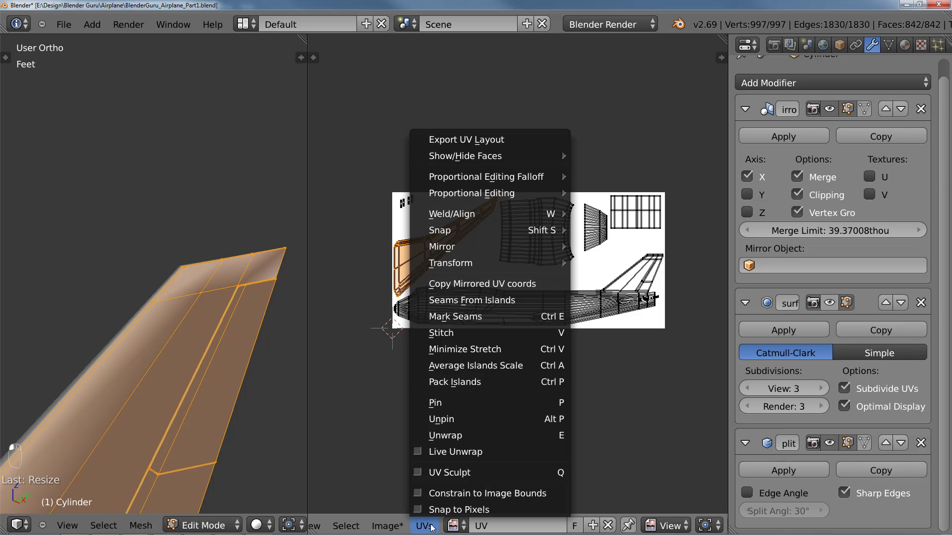
click(476, 143)
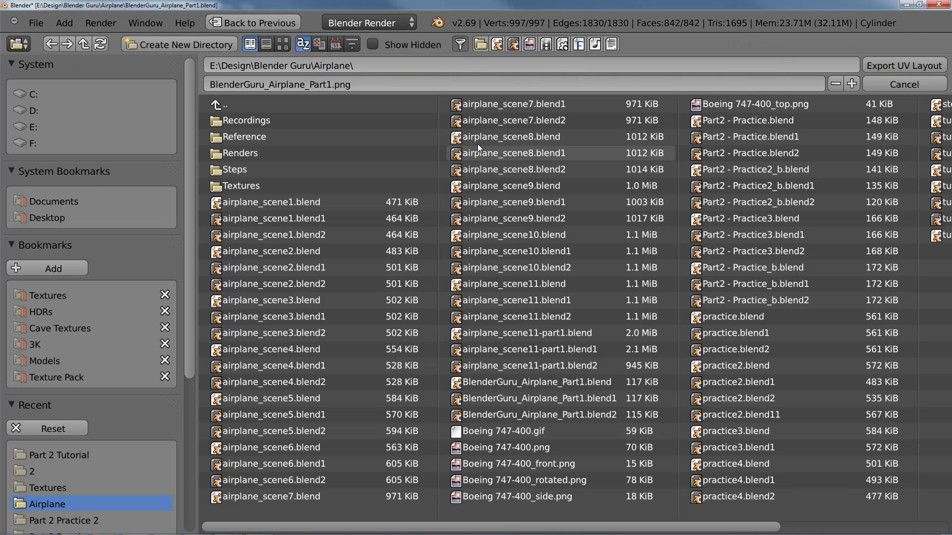
click(257, 187)
click(277, 169)
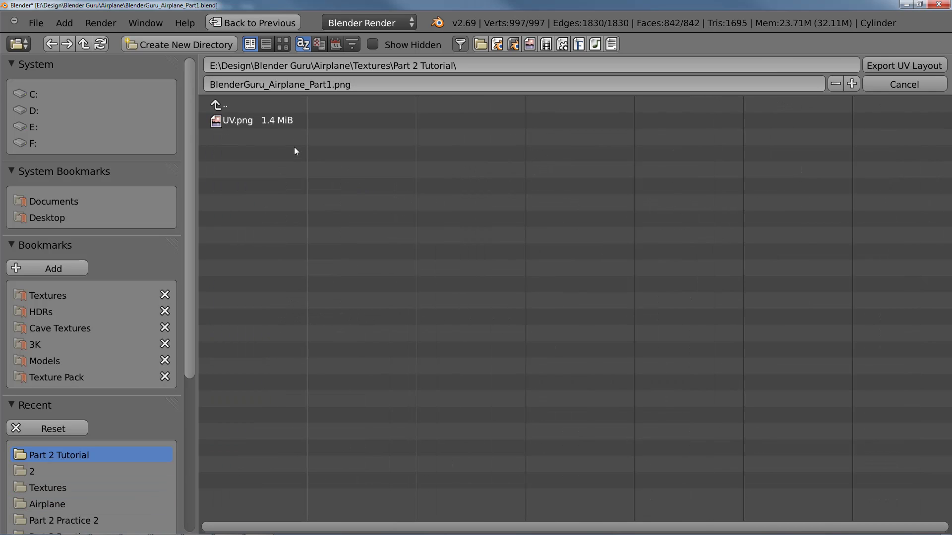
click(249, 103)
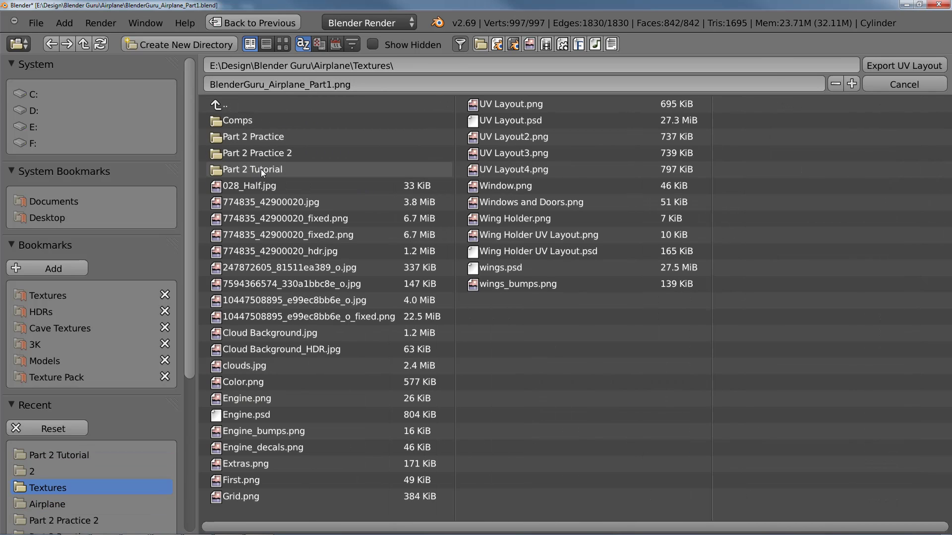
click(267, 168)
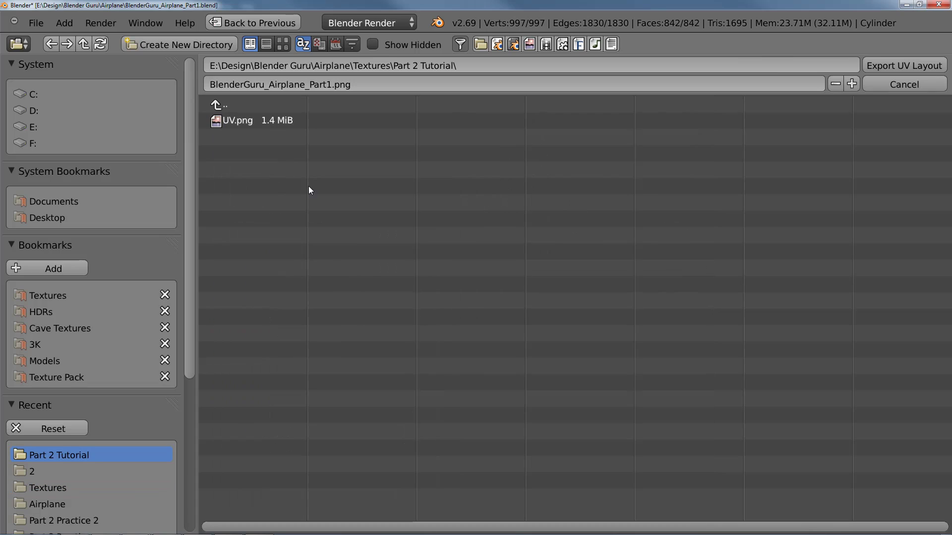
Export all UVs as a 4096 × 2048 PNG with 0.25 fill opacity, overwriting UV.png in the Part 2 Tutorial folder.
click(269, 121)
scroll(185, 239, down, 5)
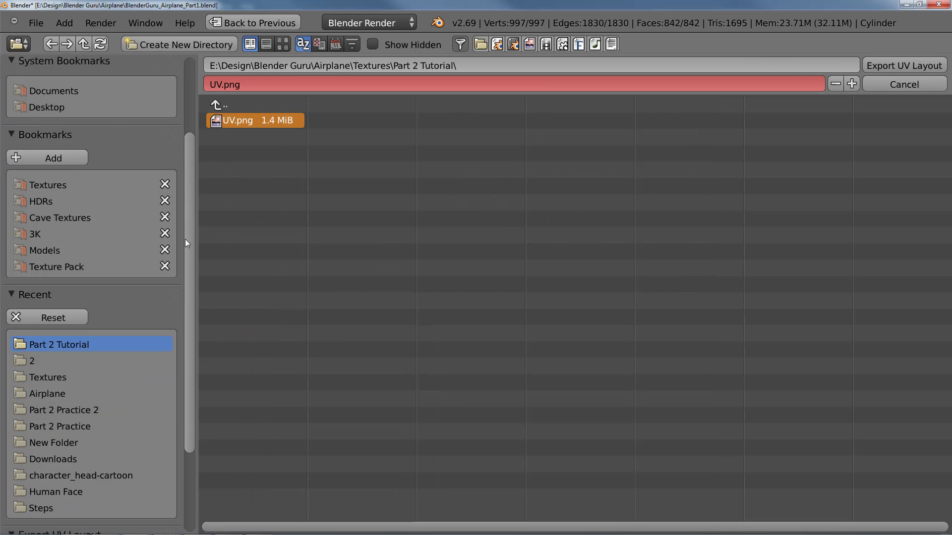
scroll(185, 198, up, 5)
click(224, 105)
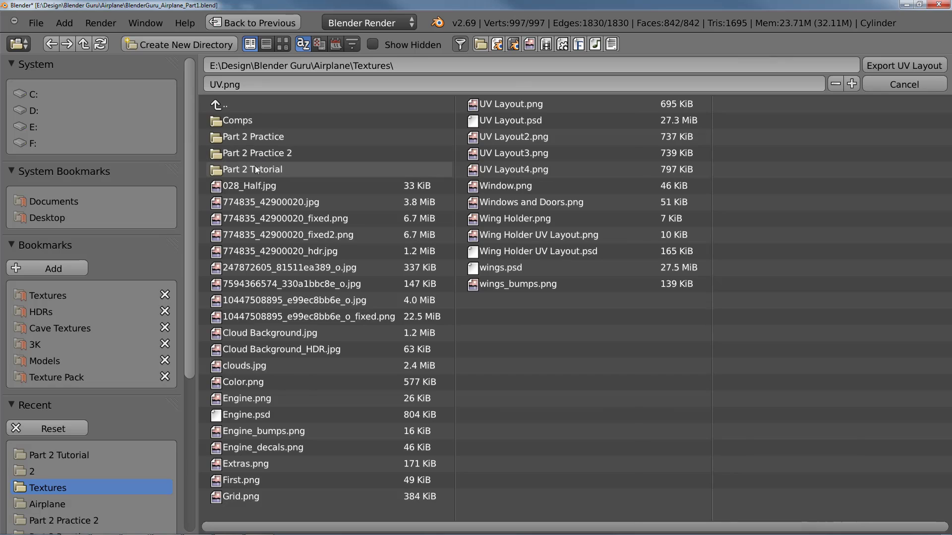
click(253, 169)
click(248, 122)
click(258, 84)
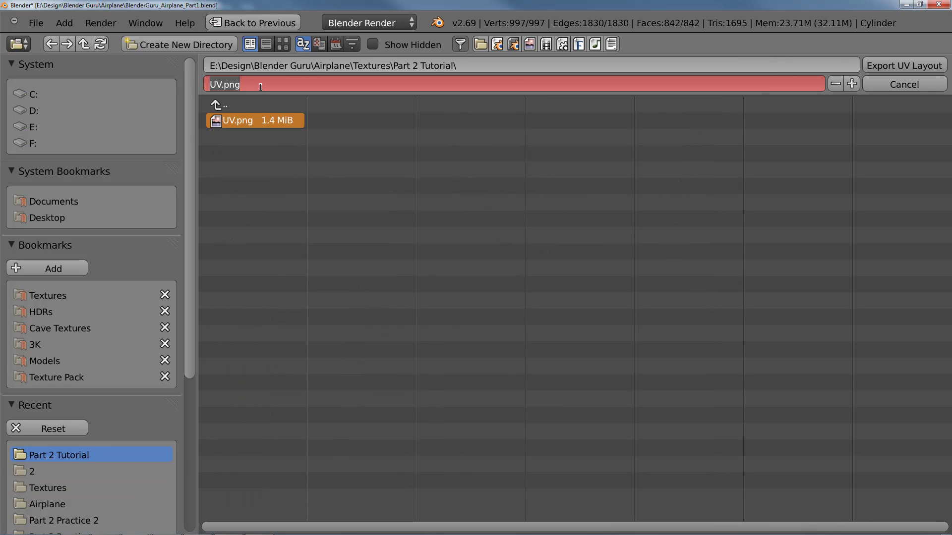
text(UV.png)
key(Return)
drag(193, 151, 208, 324)
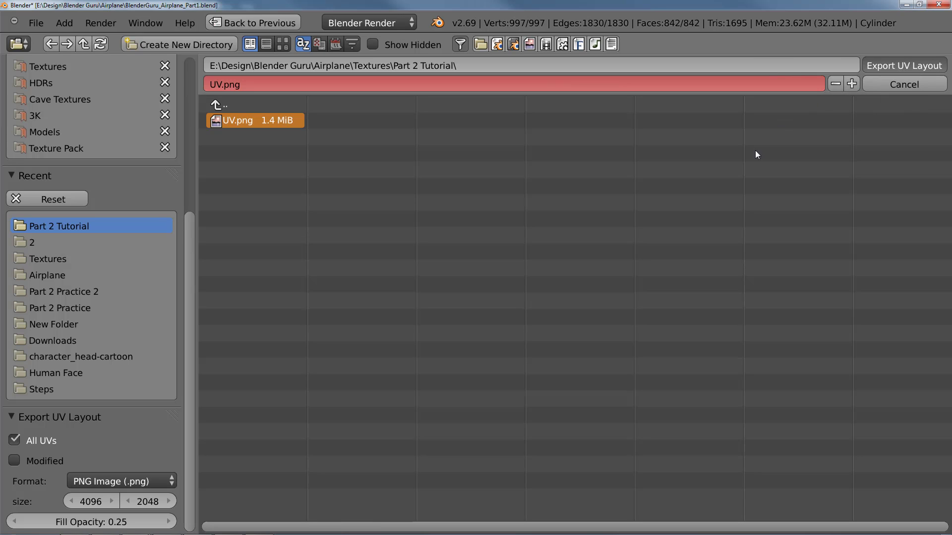
key(Return)
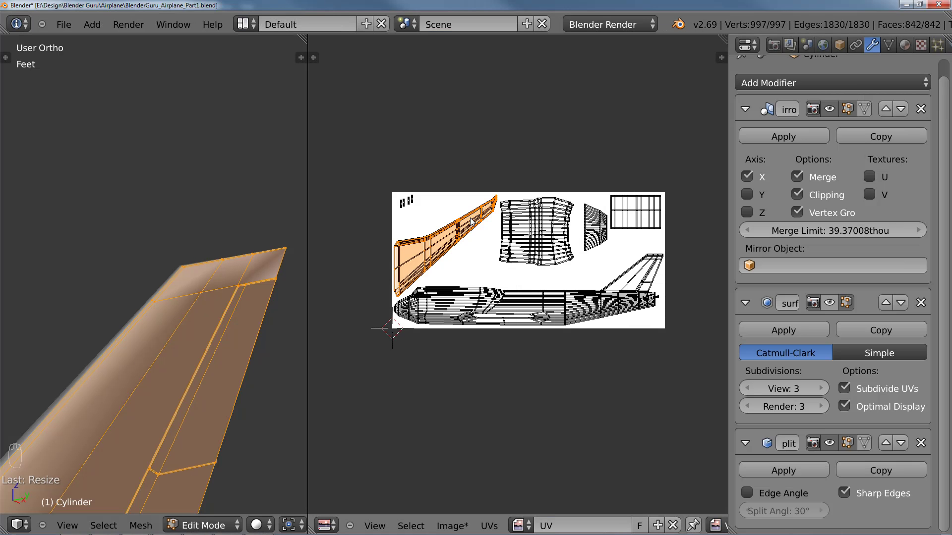
Leave Edit Mode on the airplane and switch to Photoshop.
scroll(499, 218, up, 5)
scroll(499, 218, down, 5)
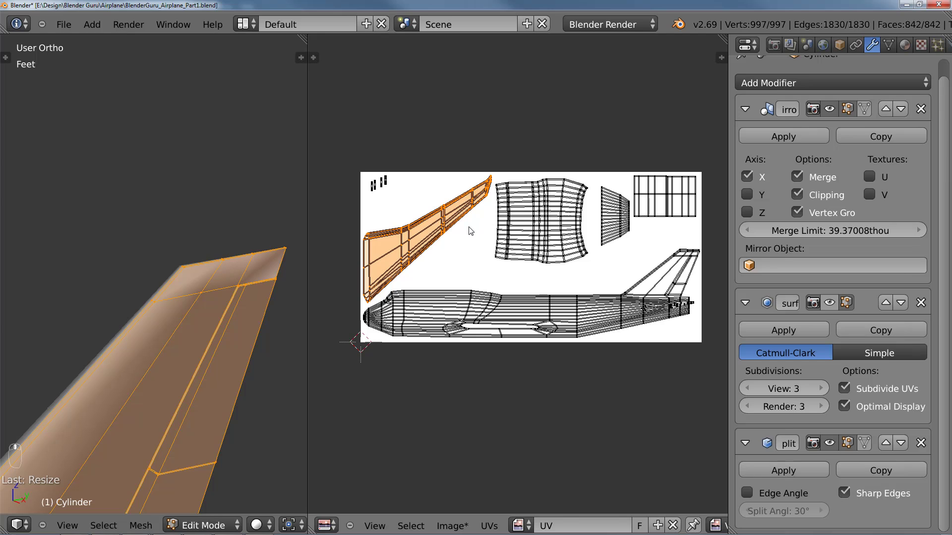
key(Tab)
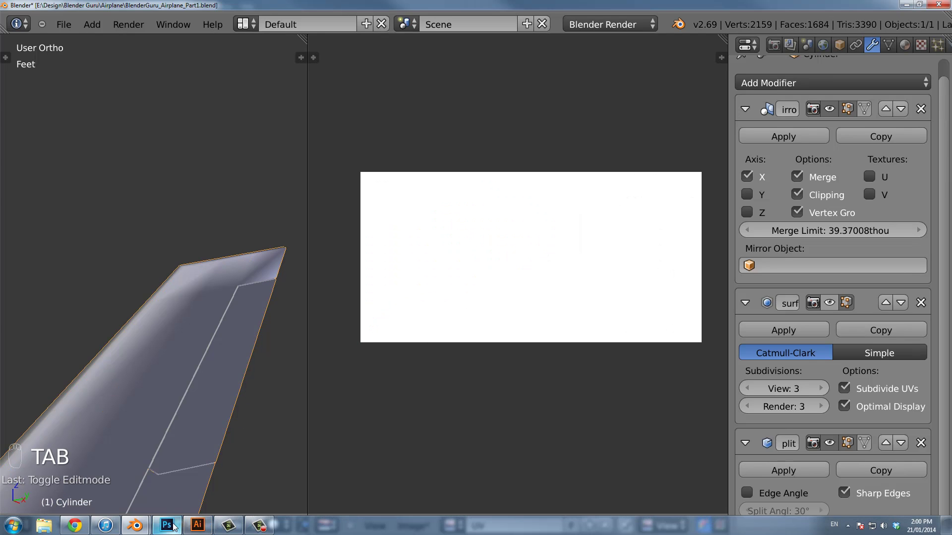
click(170, 526)
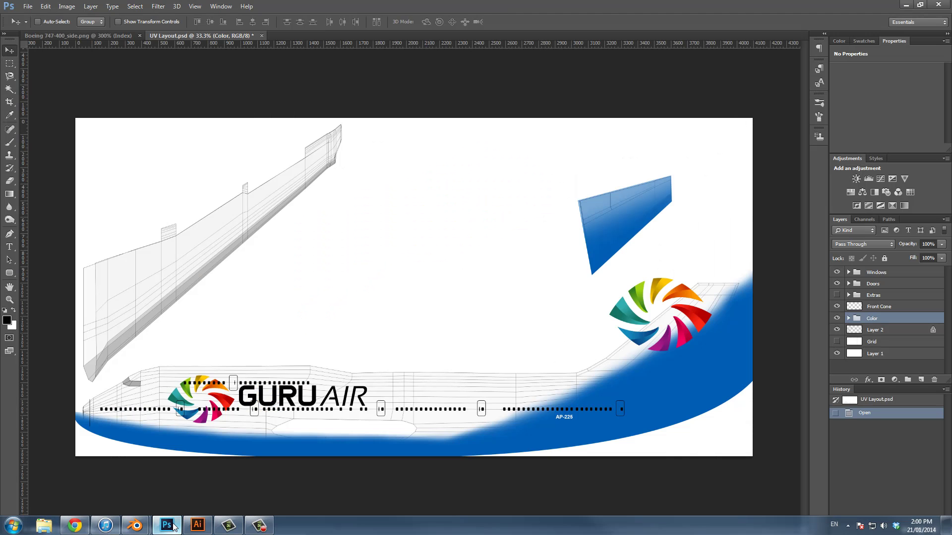
Close UV Layout.psd without saving and open UV.png from the Textures > Part 2 Tutorial folder.
click(261, 36)
click(472, 195)
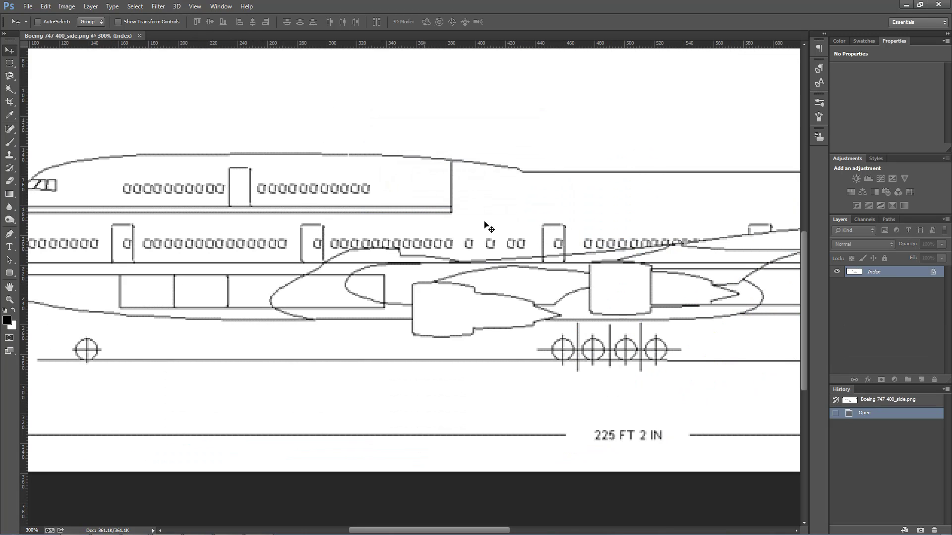
click(28, 7)
click(35, 26)
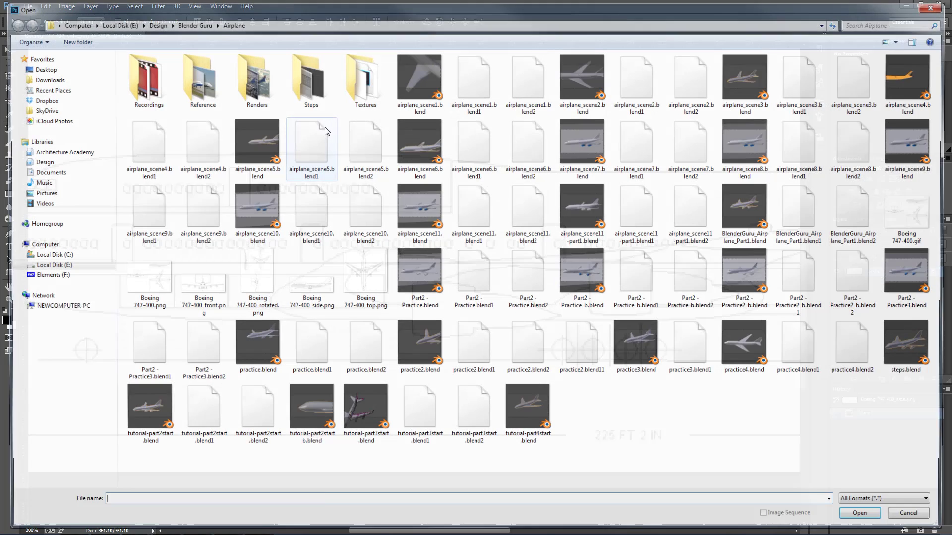
double_click(365, 89)
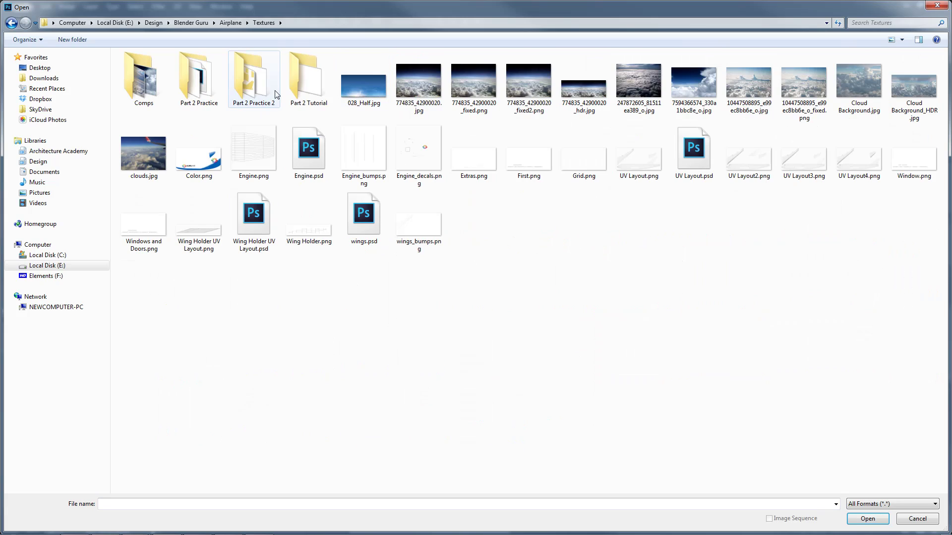
double_click(297, 99)
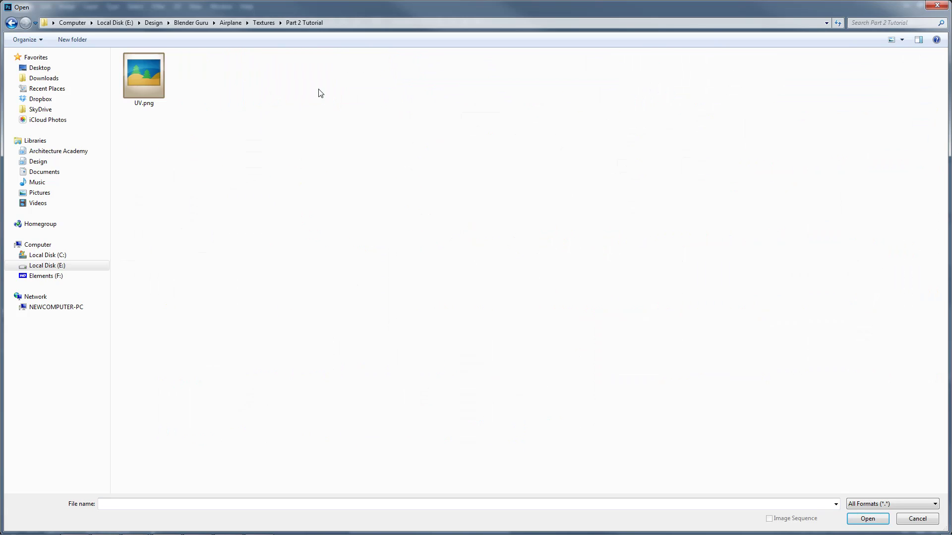
double_click(152, 79)
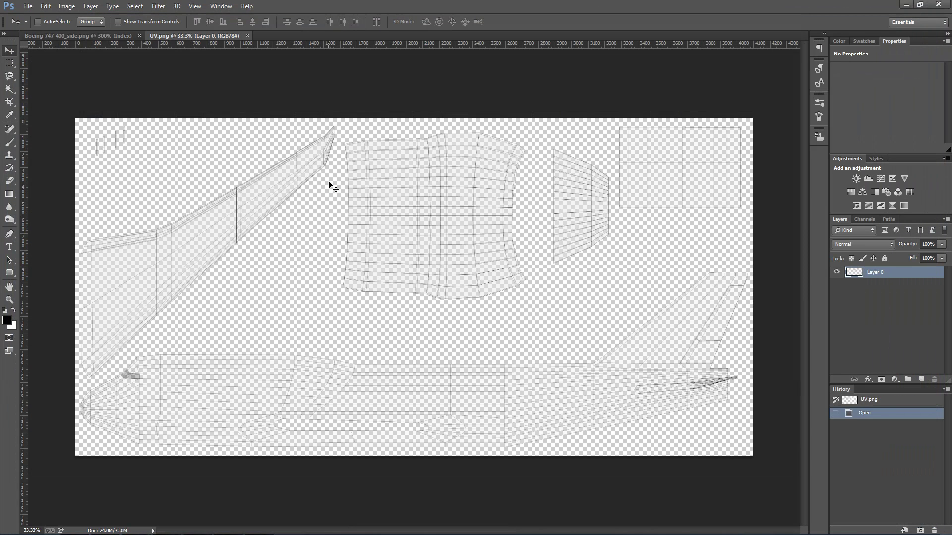
Create a new layer beneath the UV wireframe layer and fill it with the white background color.
click(920, 379)
mouse_move(892, 273)
mouse_down()
mouse_move(897, 295)
mouse_move(900, 274)
mouse_up()
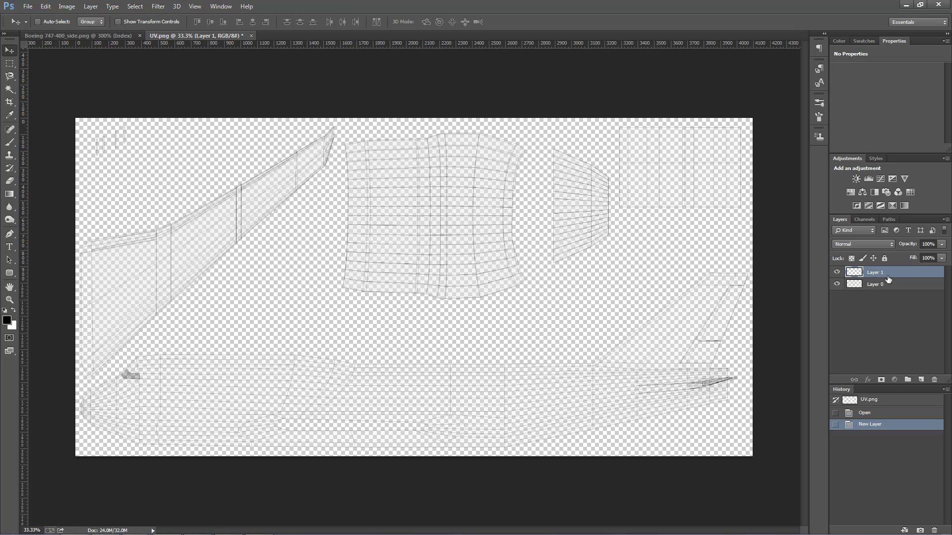
drag(891, 276, 893, 292)
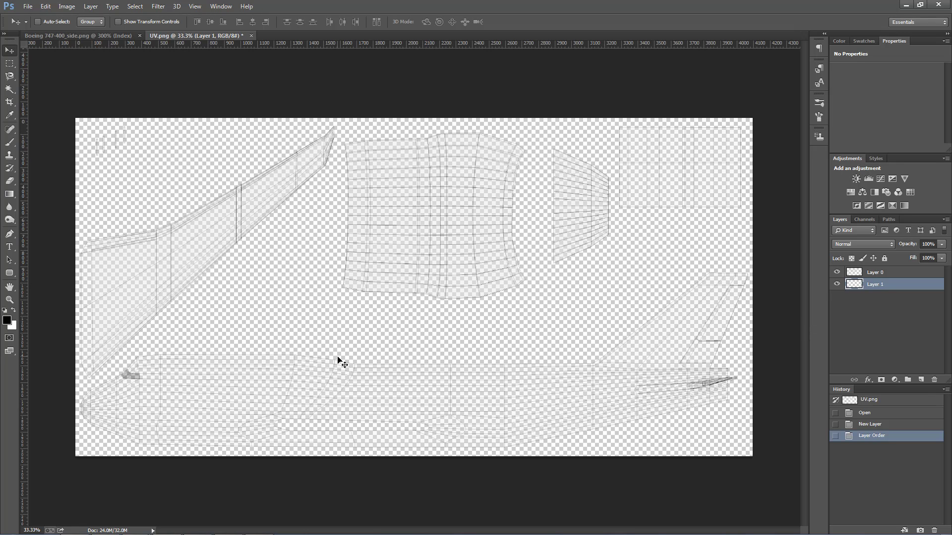
key(ctrl+BackSpace)
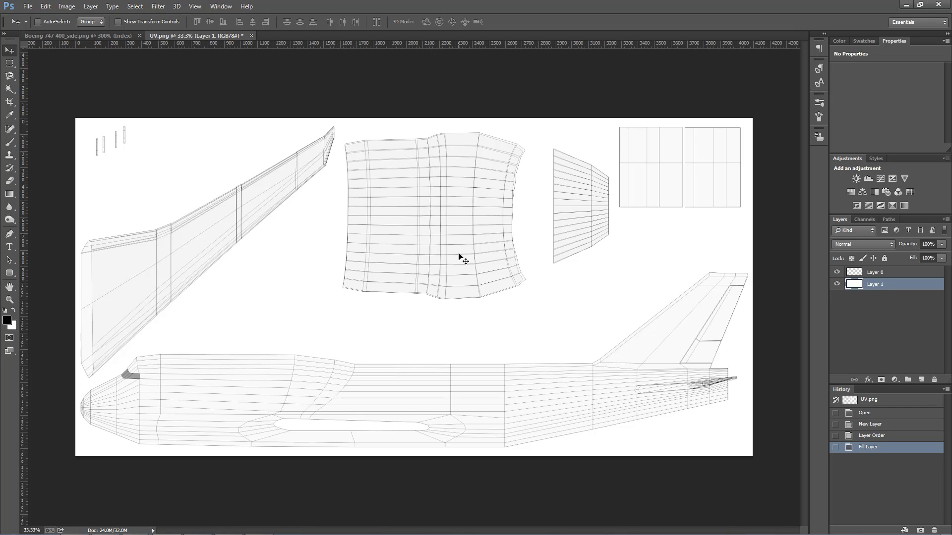
Rename the UV wireframe layer to UV Layout and lock it completely.
click(888, 272)
double_click(886, 273)
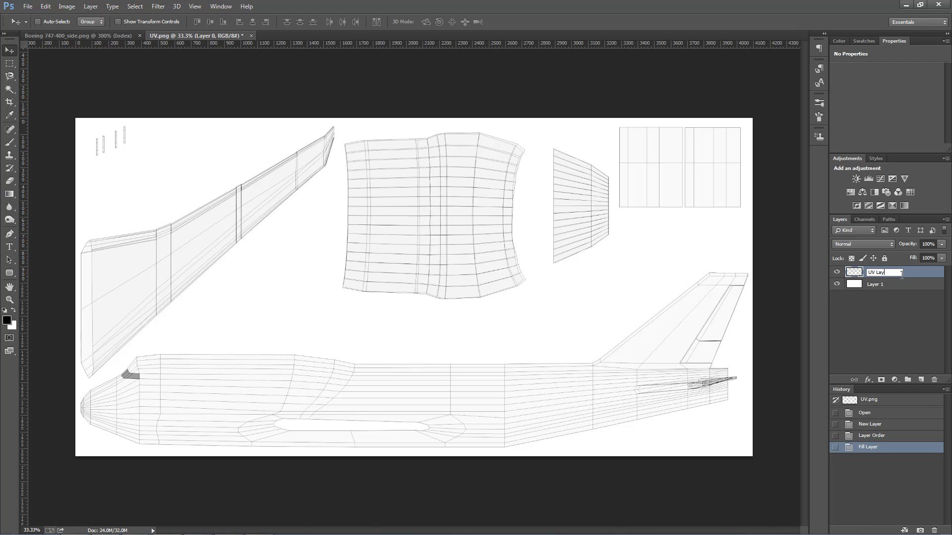
text(UV Layout)
key(Return)
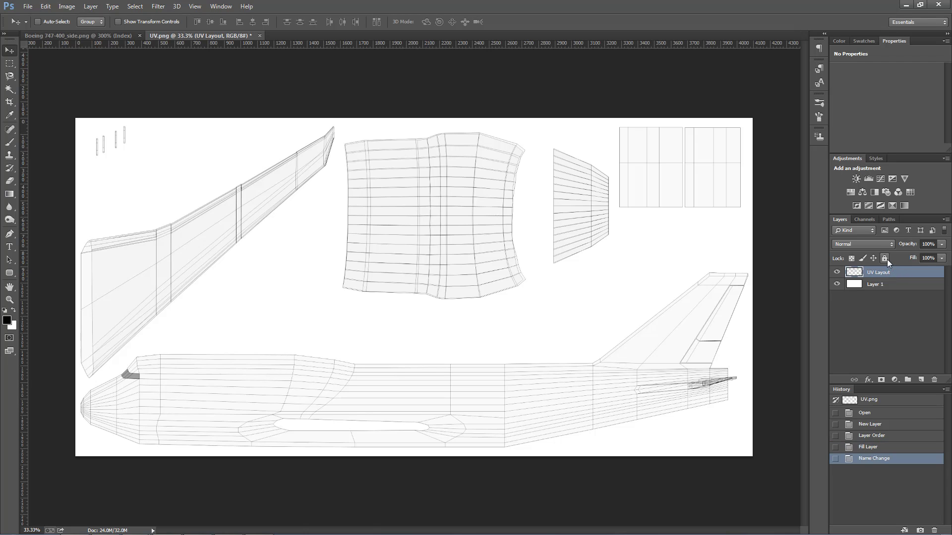
click(884, 259)
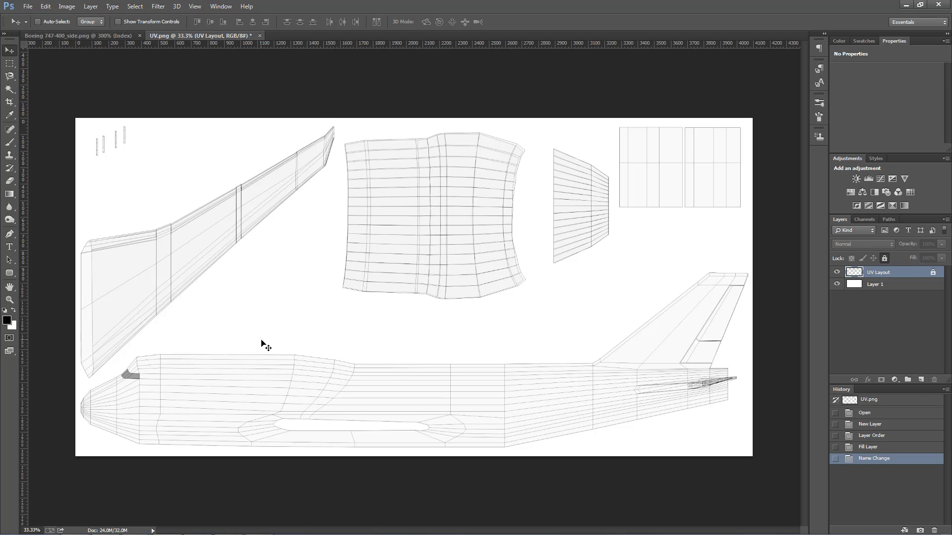
Examine the window and door placement along the fuselage in the Boeing 747-400 side blueprint.
key(ctrl+plus)
drag(295, 338, 540, 241)
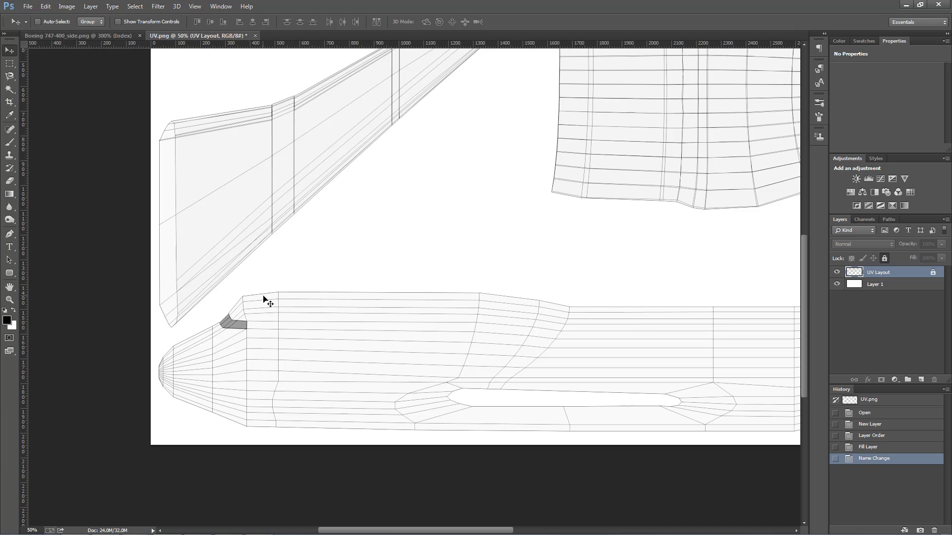
click(106, 37)
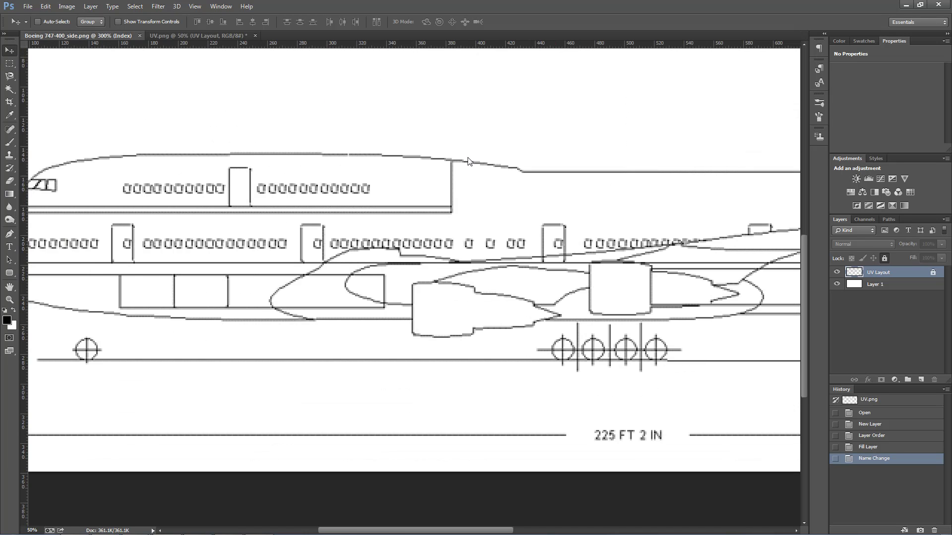
key(ctrl+minus)
key(ctrl+minus)
key(ctrl+plus)
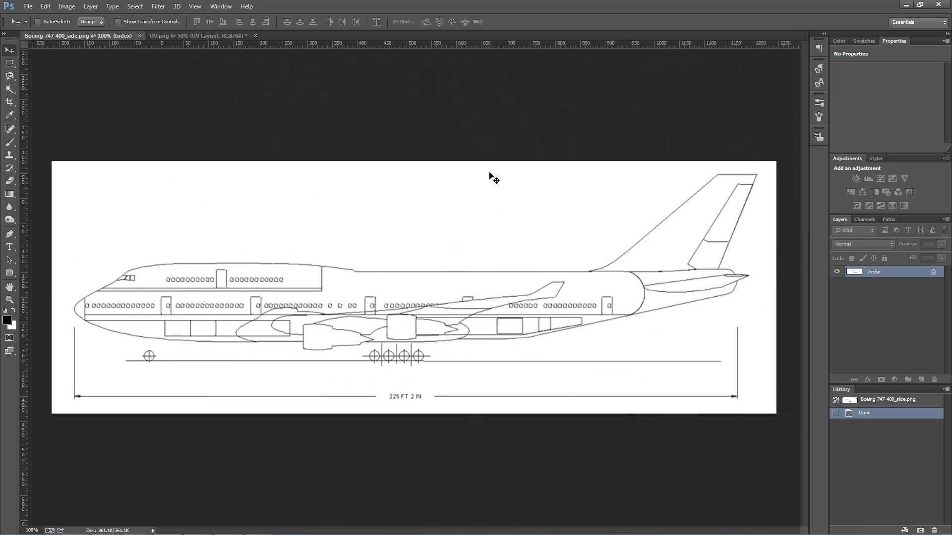
mouse_move(368, 260)
mouse_down()
mouse_move(605, 259)
mouse_move(487, 232)
mouse_move(446, 239)
mouse_up()
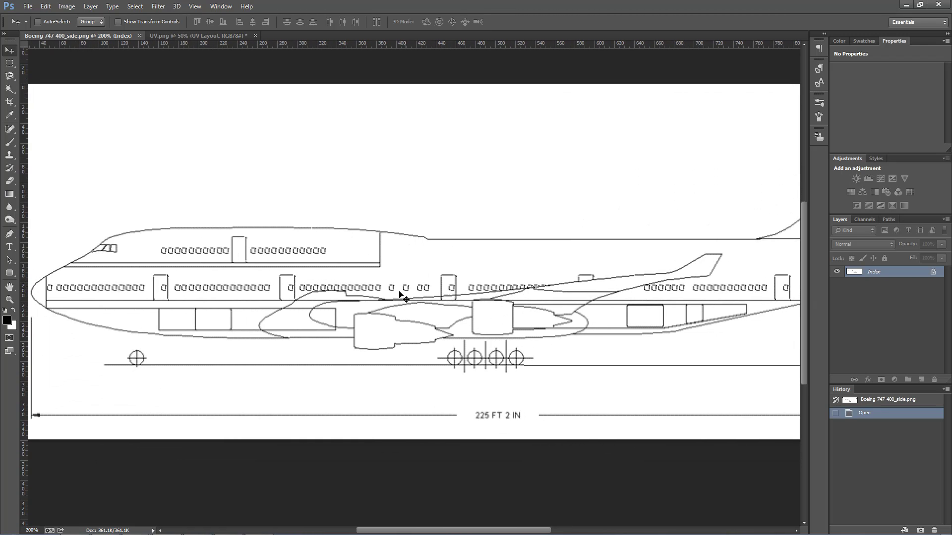
mouse_move(618, 324)
mouse_down()
mouse_move(555, 322)
mouse_move(677, 322)
mouse_up()
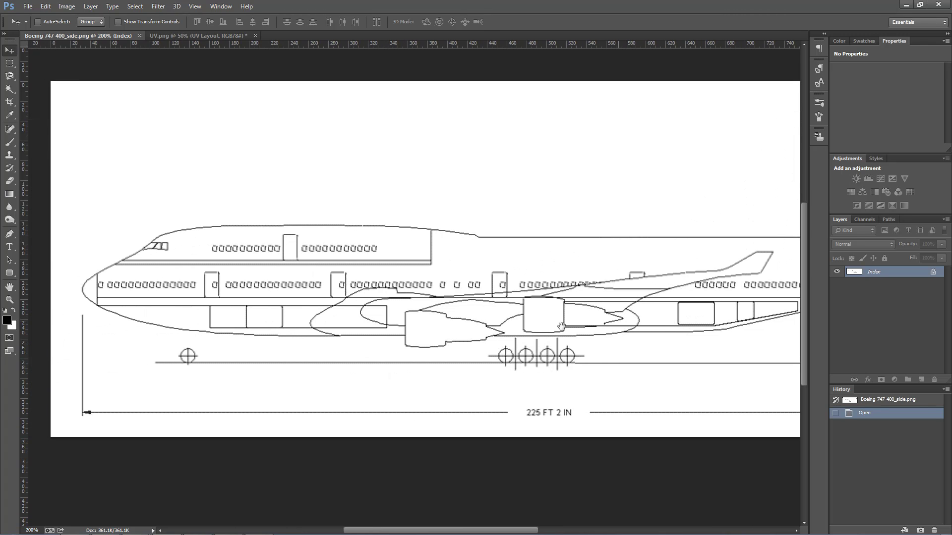
In UV.png, set the Rounded Rectangle Tool to a black fill with no stroke.
click(171, 36)
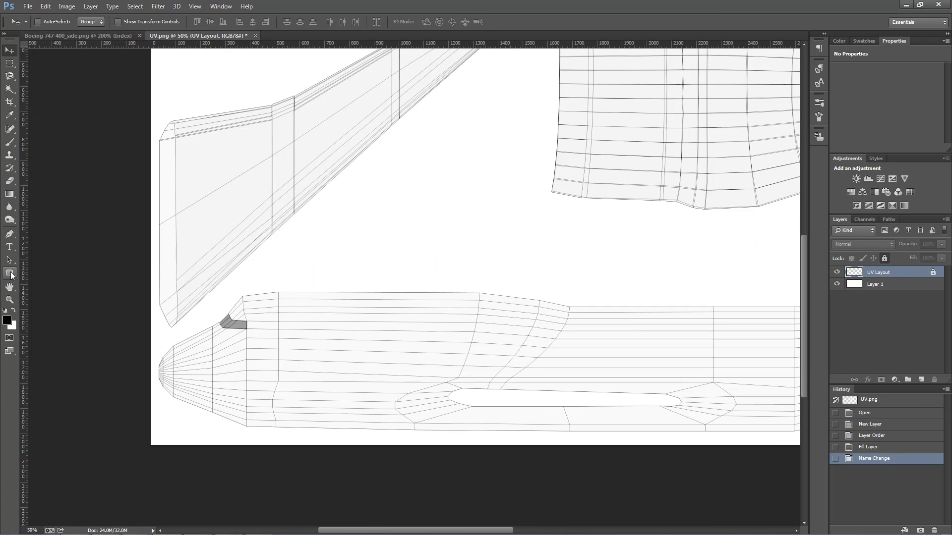
click(9, 273)
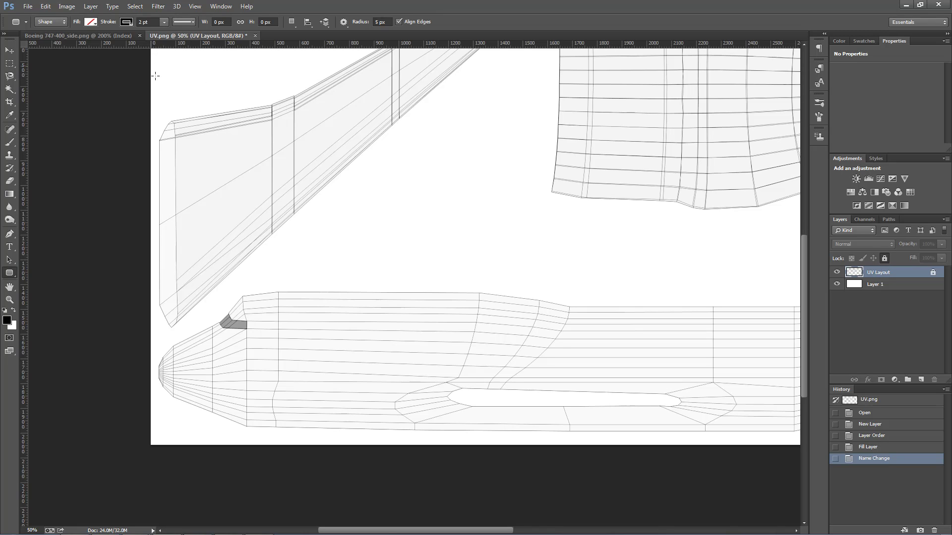
click(88, 22)
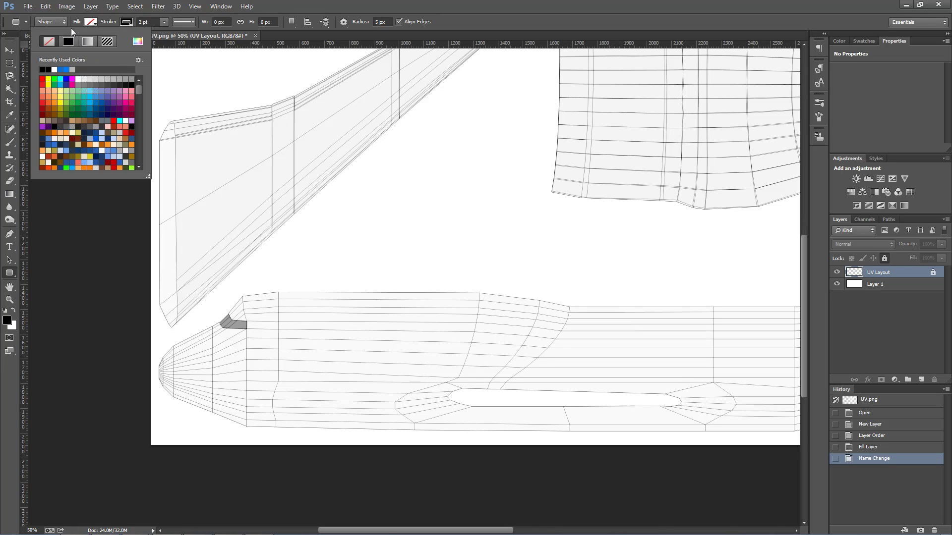
click(91, 21)
click(95, 22)
click(69, 44)
click(127, 21)
click(126, 22)
click(85, 42)
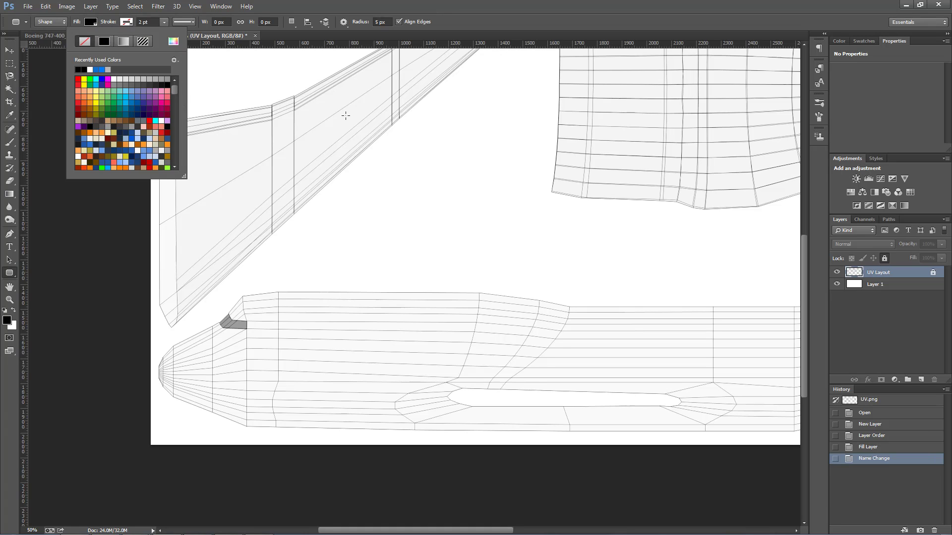
click(475, 2)
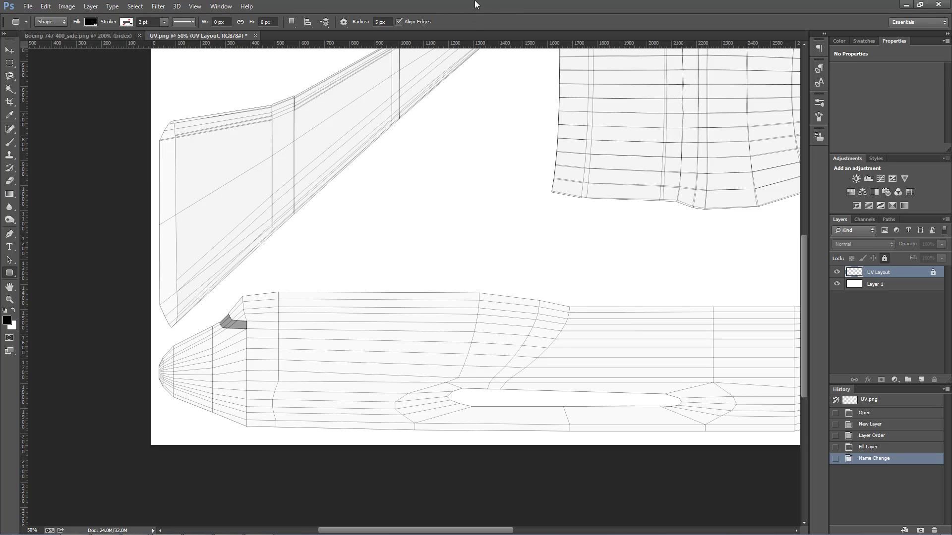
right_click(10, 272)
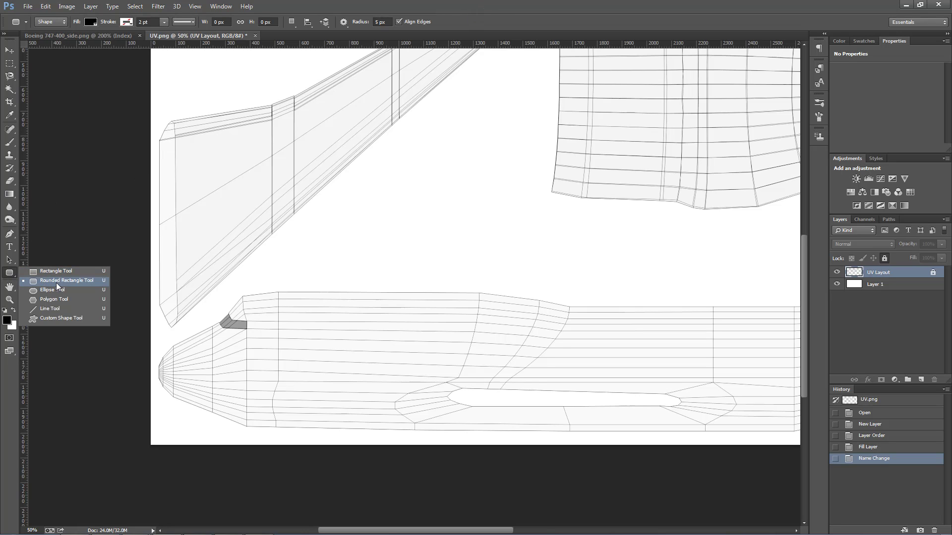
click(434, 2)
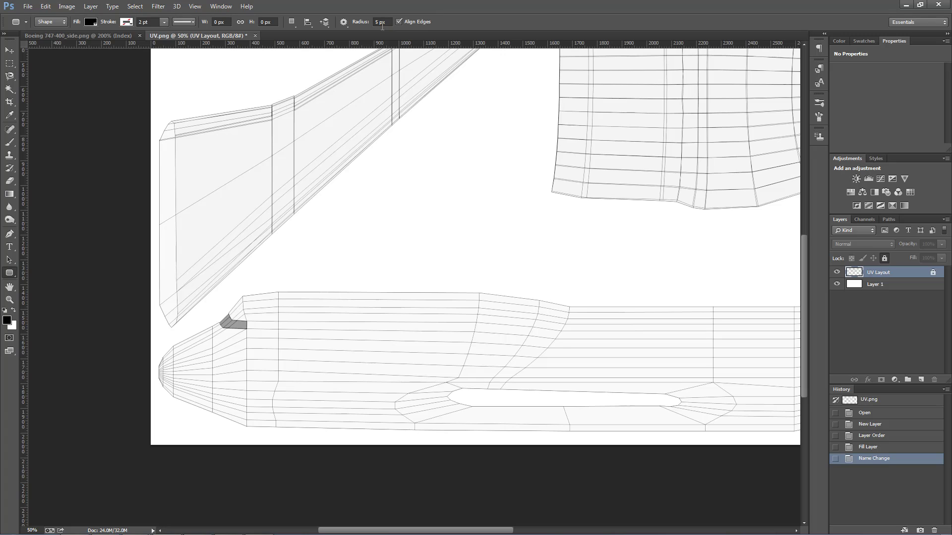
click(379, 22)
click(453, 94)
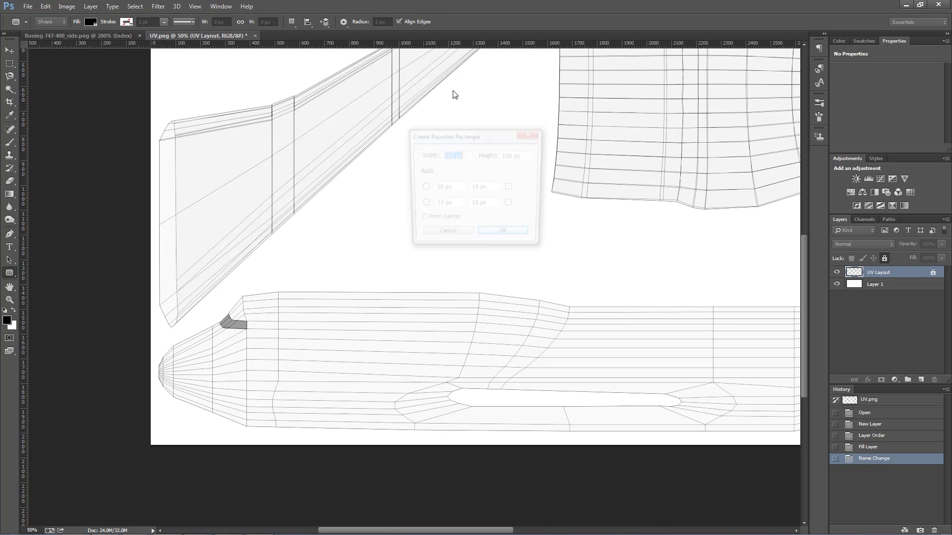
click(465, 239)
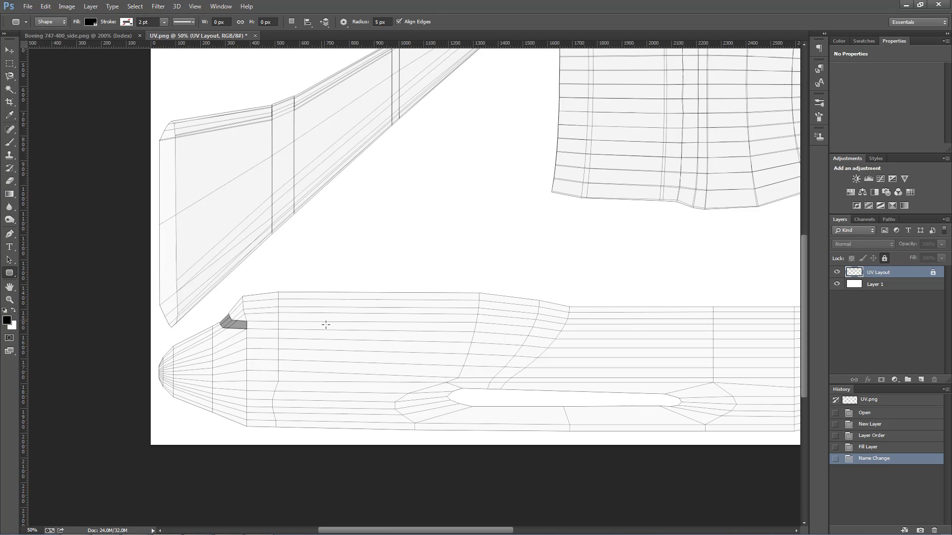
Draw a rounded rectangle of about 14 × 14 px with a 5 px radius on the front fuselage, below the cockpit window.
key(ctrl+plus)
drag(325, 328, 406, 283)
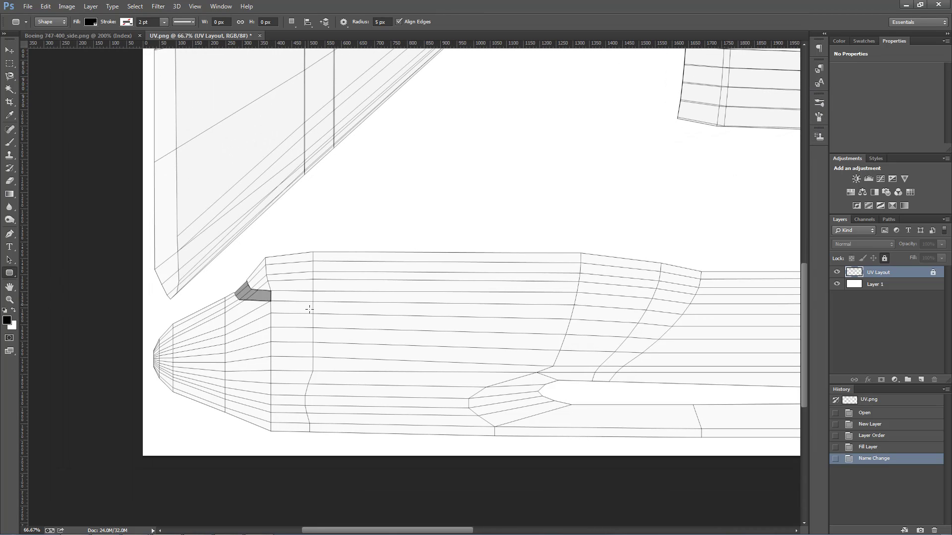
drag(326, 337, 404, 298)
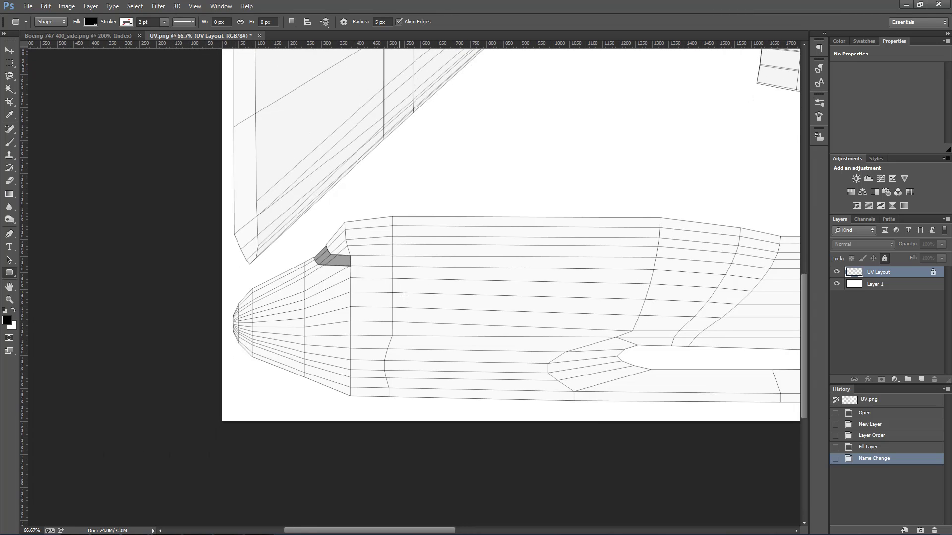
key(ctrl+plus)
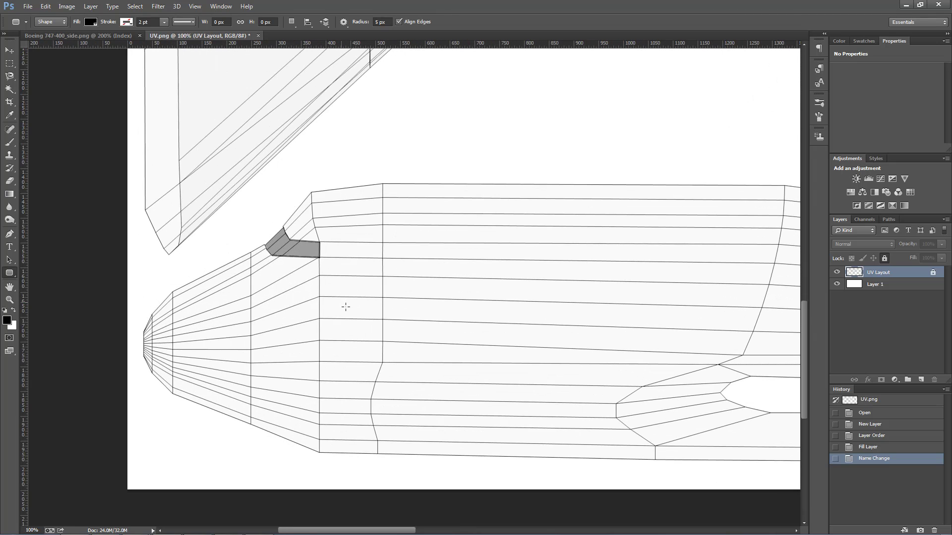
drag(346, 307, 353, 314)
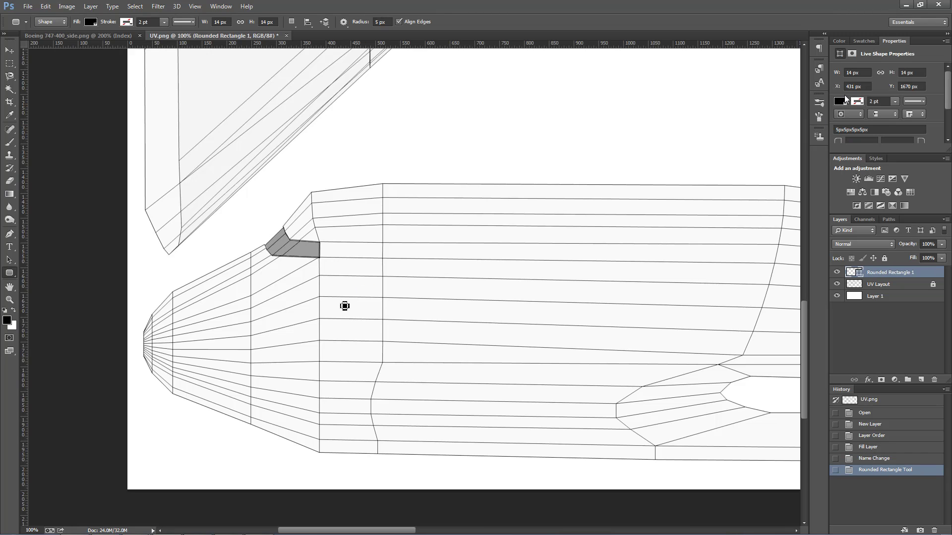
Set the rounded rectangle's width to 16 px and its height to 20 px.
click(911, 74)
text(18)
key(Return)
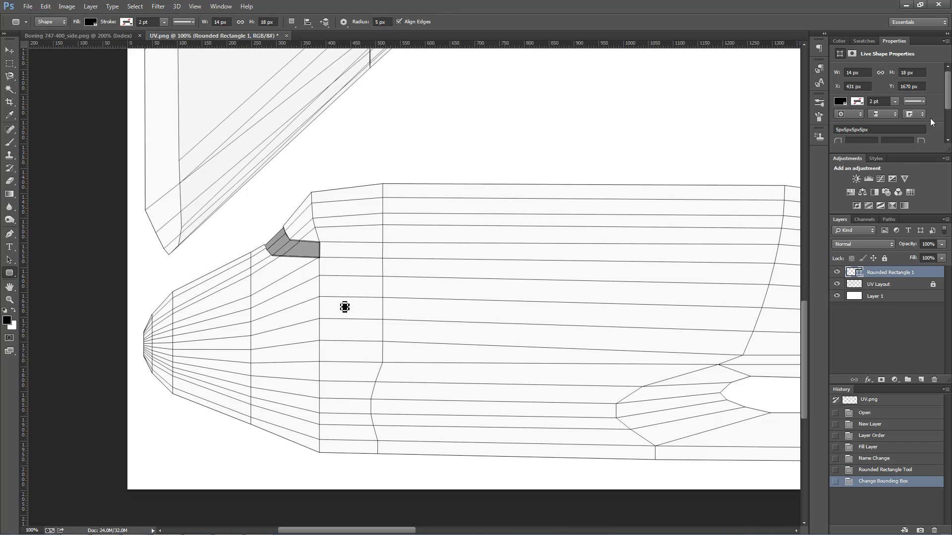
click(9, 51)
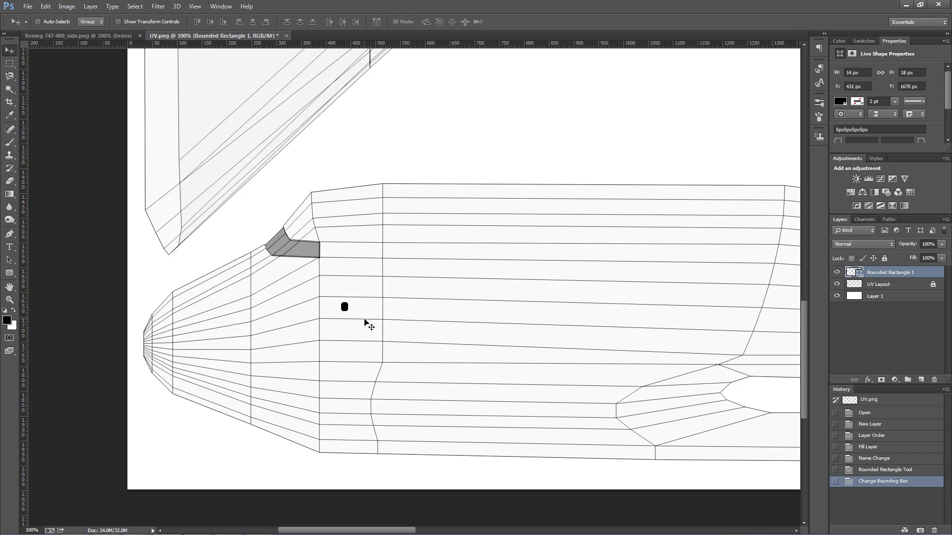
click(856, 74)
text(16)
key(Return)
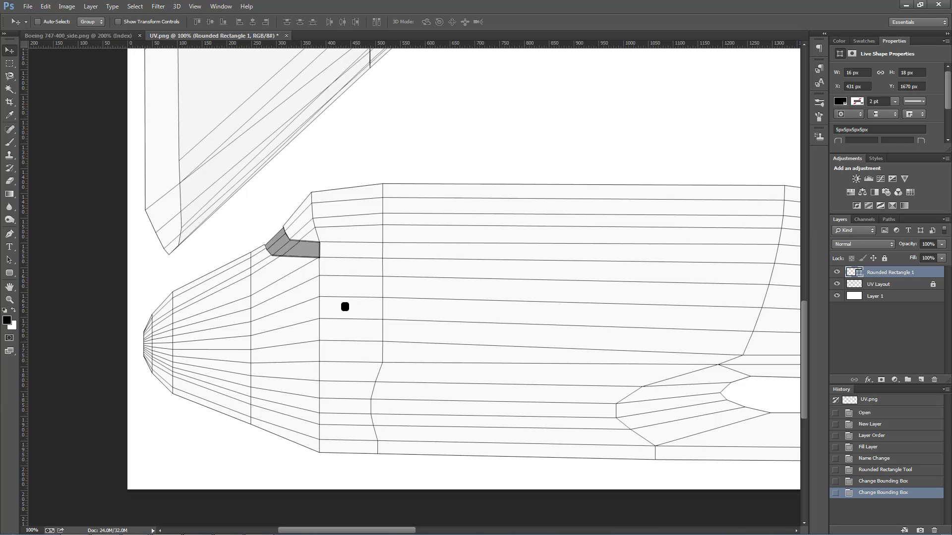
click(909, 75)
text(20)
key(Return)
Move the window shape onto the fuselage nose at about X 108 px, Y 1721 px, and compare with the blueprint's window row.
drag(385, 309, 264, 313)
scroll(453, 345, down, 2)
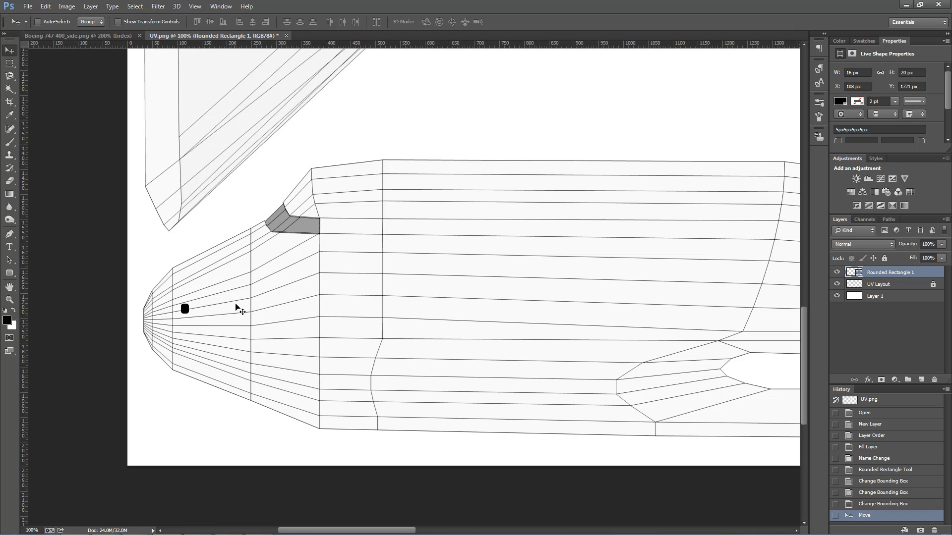
click(101, 35)
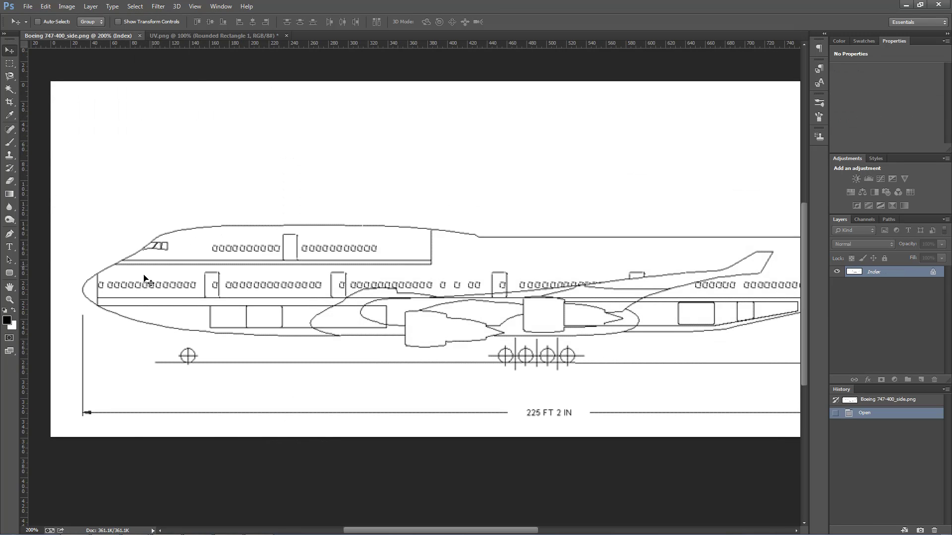
Slide the window shape horizontally along the fuselage in UV.png to about X 1219 px, above the wing opening.
click(214, 36)
drag(200, 327, 753, 327)
drag(670, 329, 504, 289)
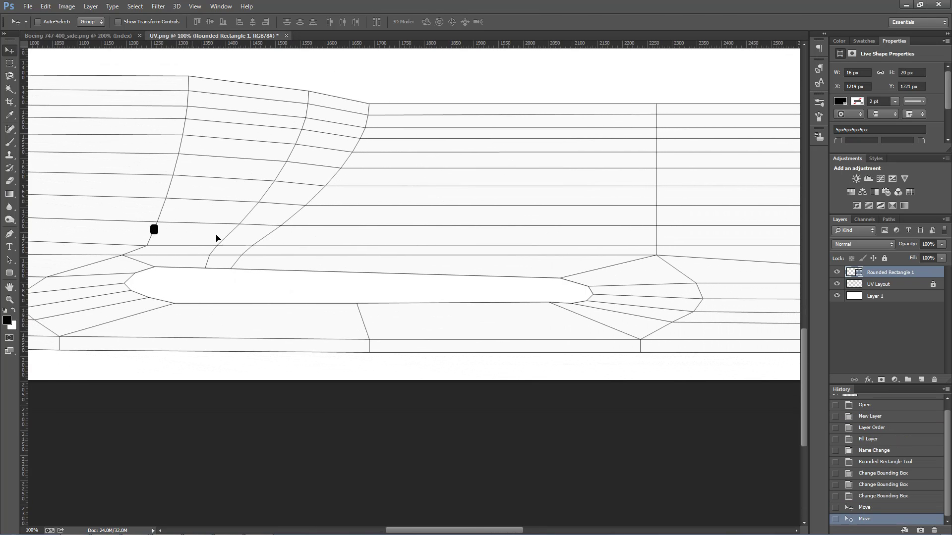
Try the window shape above the wing opening at about X 1405 px, Y 1743 px and compare it with the blueprint's window row.
drag(190, 234, 234, 233)
click(125, 36)
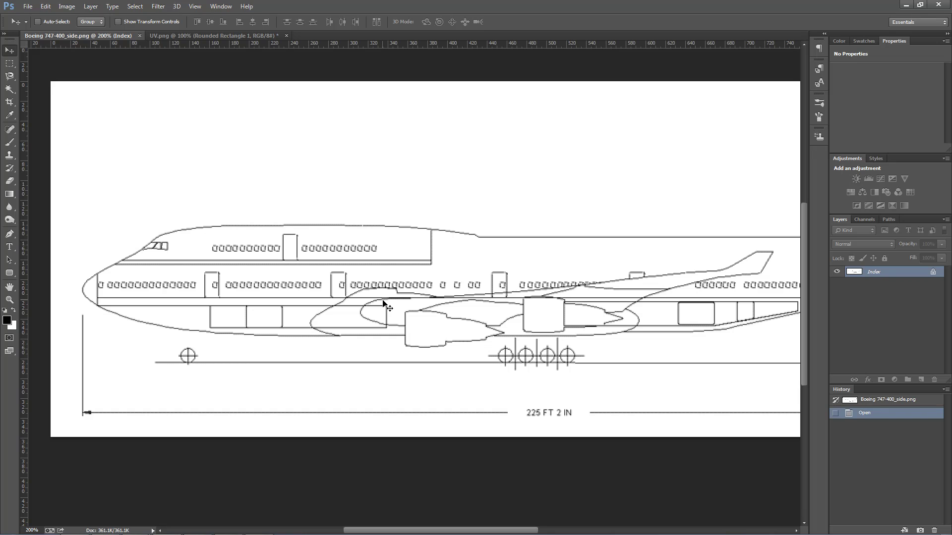
key(ctrl+plus)
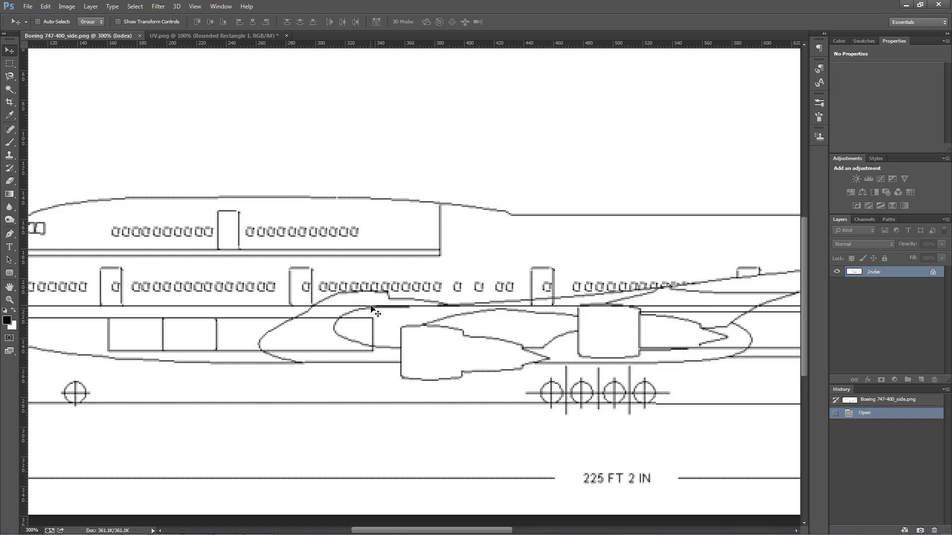
key(alt+Tab)
key(alt+Tab)
click(192, 35)
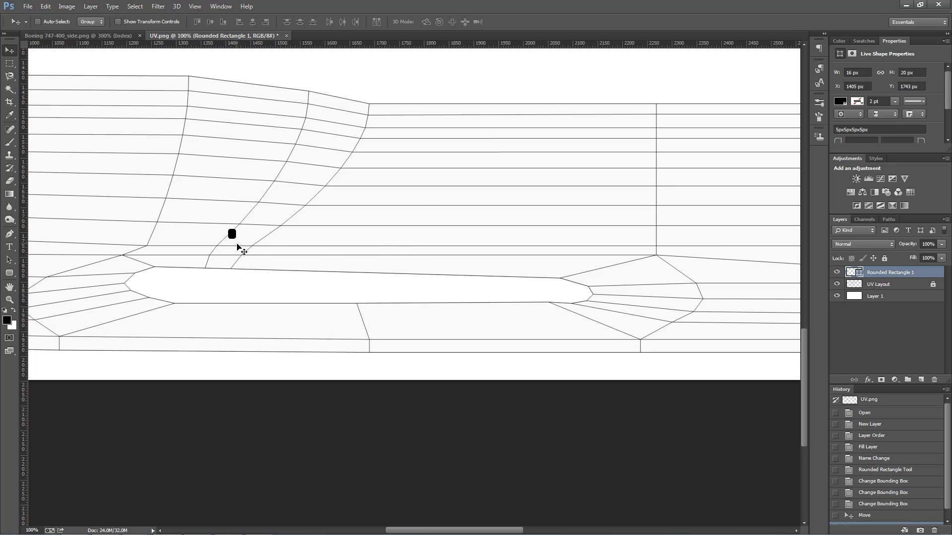
Move the window shape back onto the fuselage nose at about X 118 px, Y 1743 px and compare with the blueprint's front windows.
scroll(225, 252, down, 1)
drag(276, 259, 635, 321)
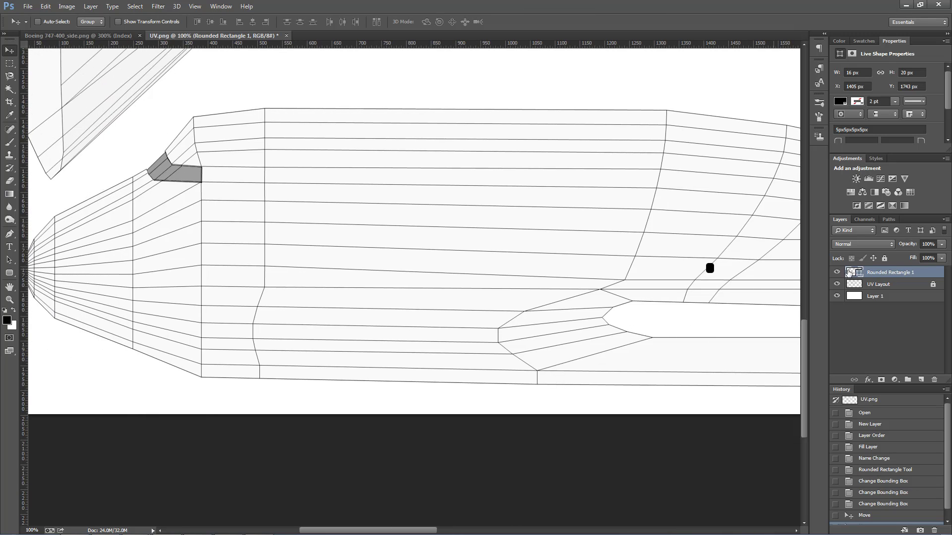
drag(749, 296, 110, 296)
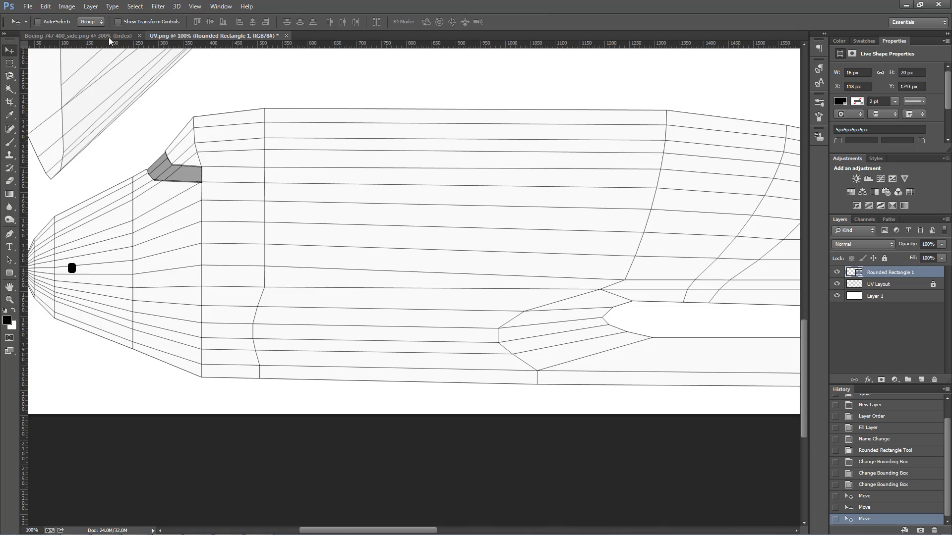
click(77, 35)
drag(191, 242, 515, 275)
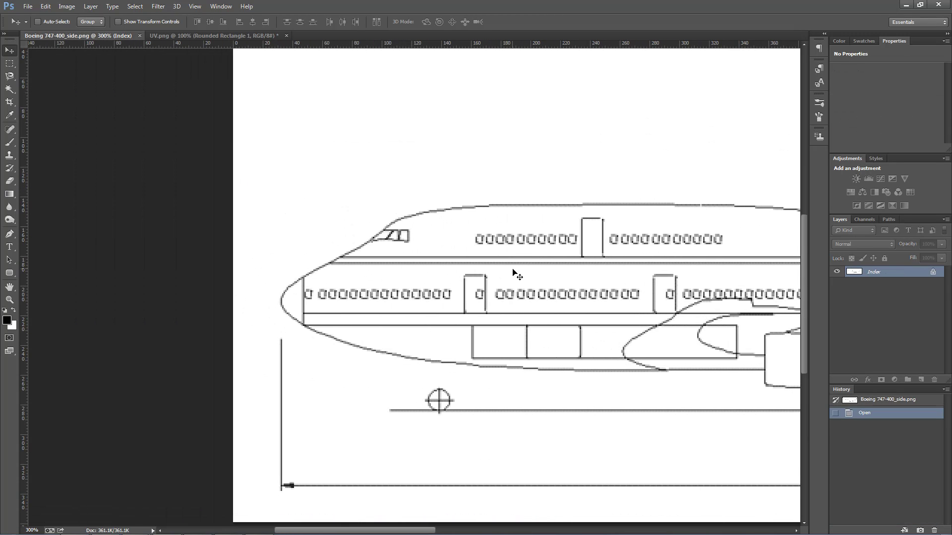
key(ctrl+plus)
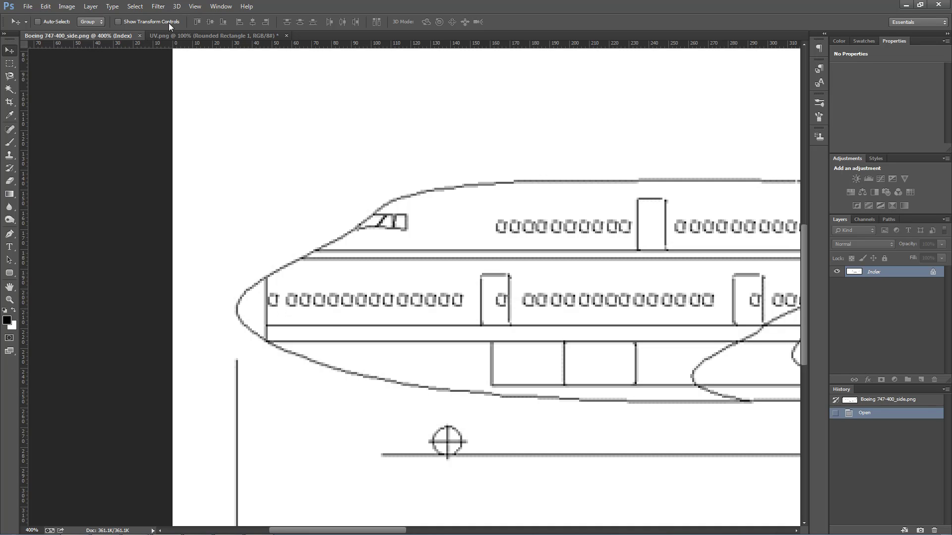
Fine-position the window shape on the nose at X 108 px, Y 1734 px, checking it against the blueprint's first window.
click(175, 38)
drag(163, 252, 271, 294)
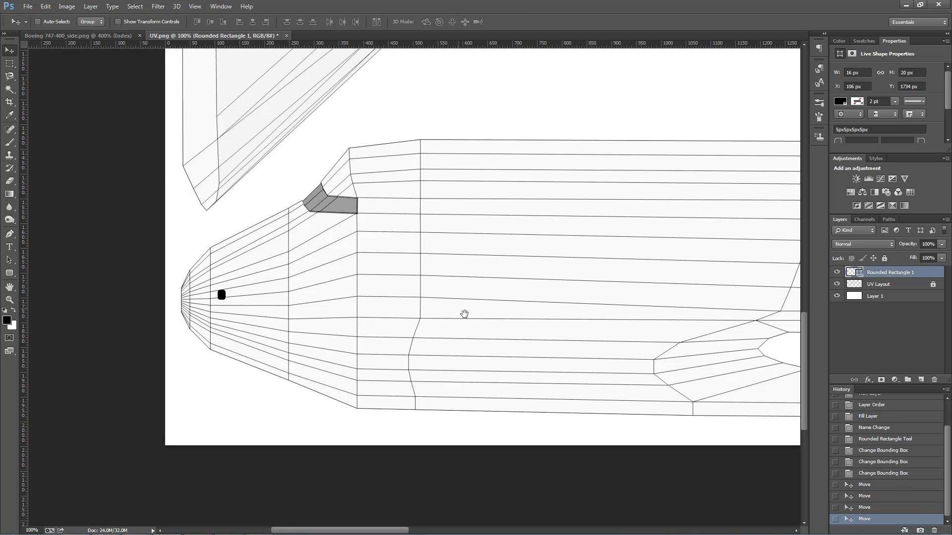
drag(463, 314, 355, 298)
click(134, 38)
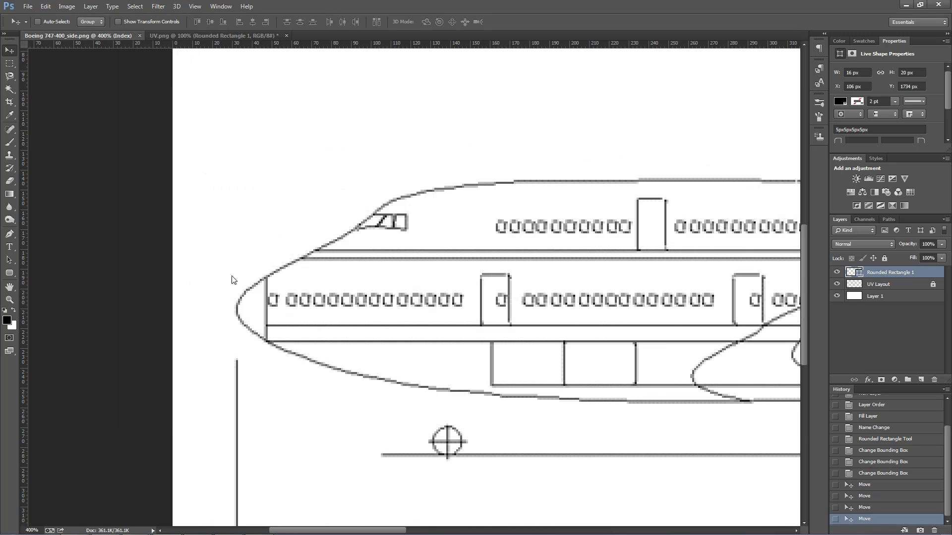
click(211, 37)
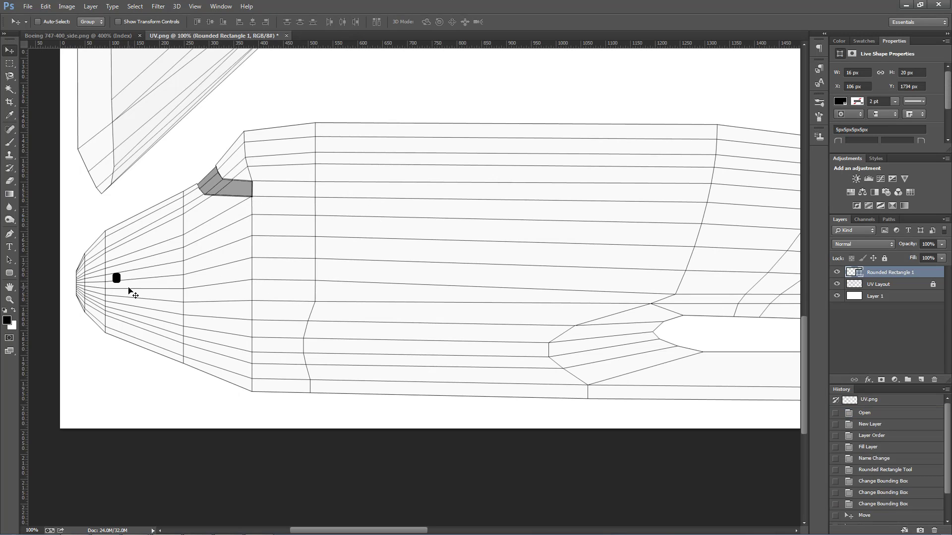
mouse_move(129, 291)
shift+mouse_down()
mouse_move(711, 338)
mouse_move(287, 279)
mouse_move(134, 284)
shift+mouse_up()
click(109, 37)
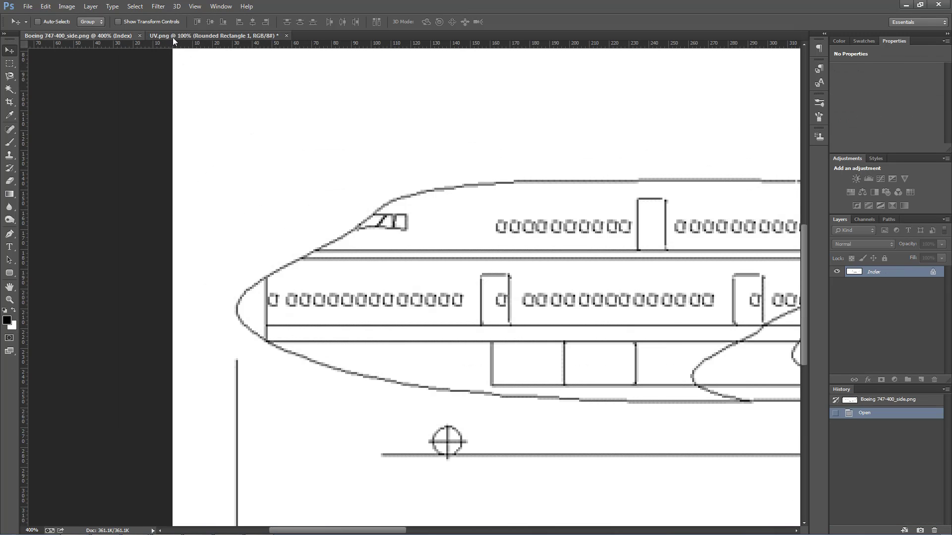
click(173, 37)
Duplicate the window layer and shift the copy 30 px towards the tail, to X 138 px.
key(ctrl+plus)
drag(174, 297, 525, 299)
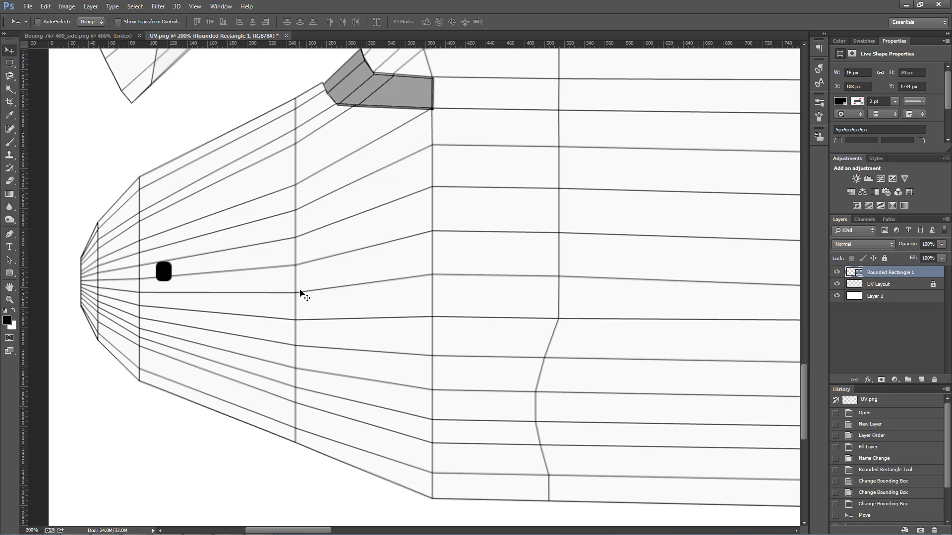
key(ctrl+minus)
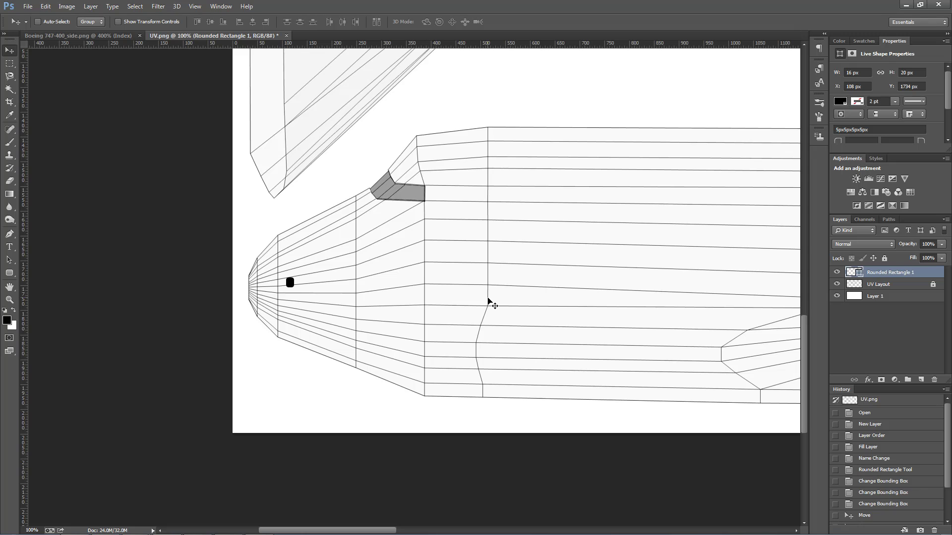
key(ctrl+plus)
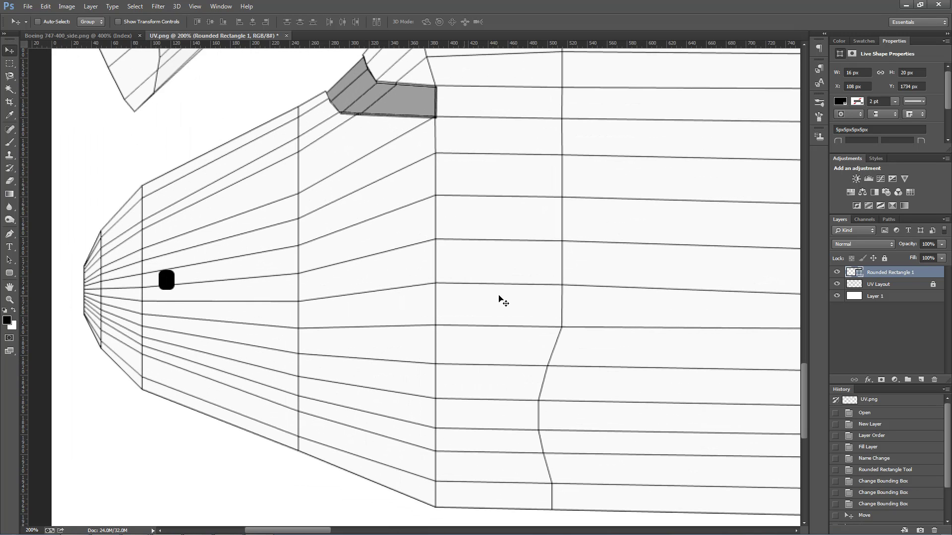
right_click(890, 274)
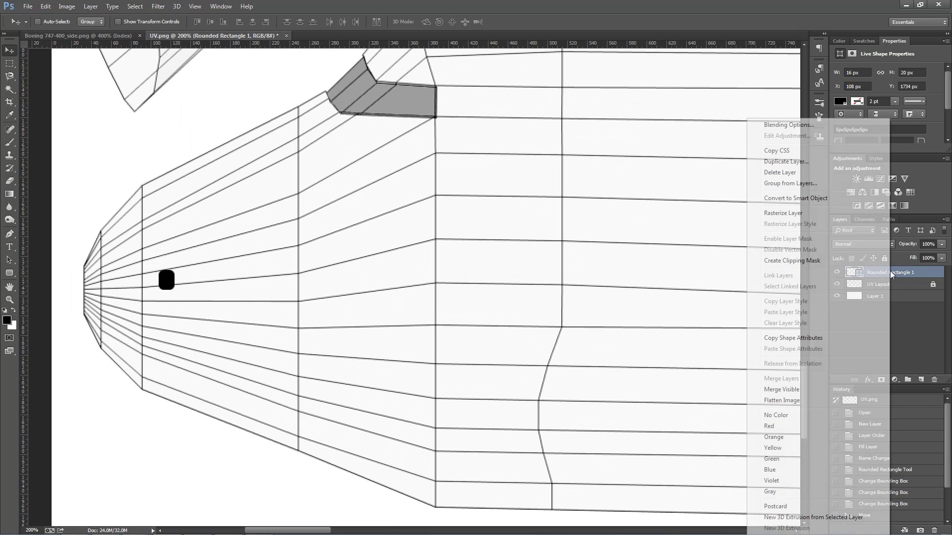
click(788, 161)
click(565, 165)
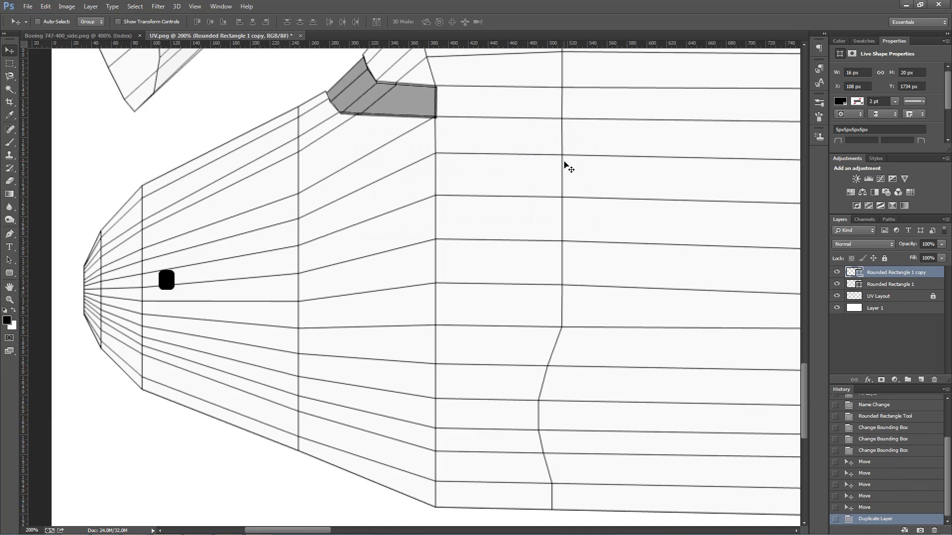
key(shift+Right)
key(shift+Right)
key(shift+Right)
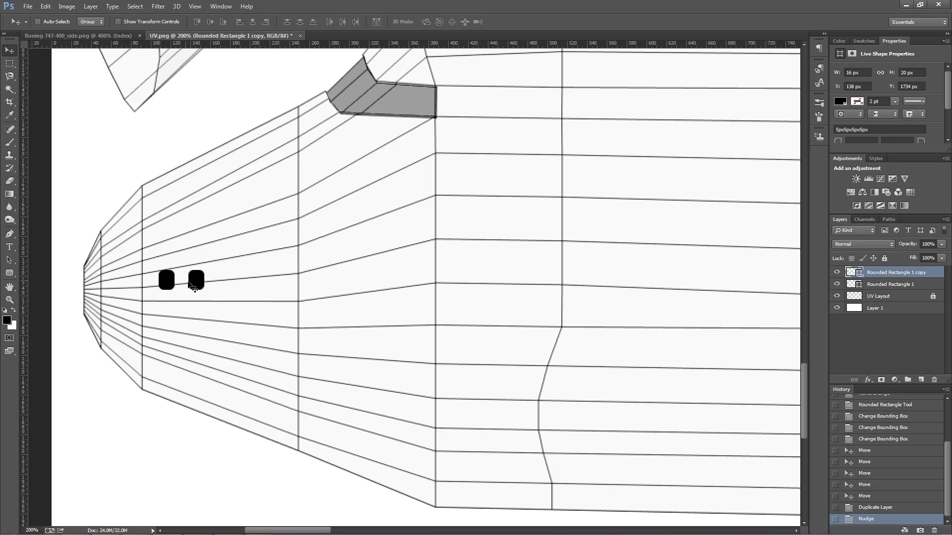
Duplicate the second window and shift the new copy another 30 px towards the tail, to X 168 px.
right_click(879, 273)
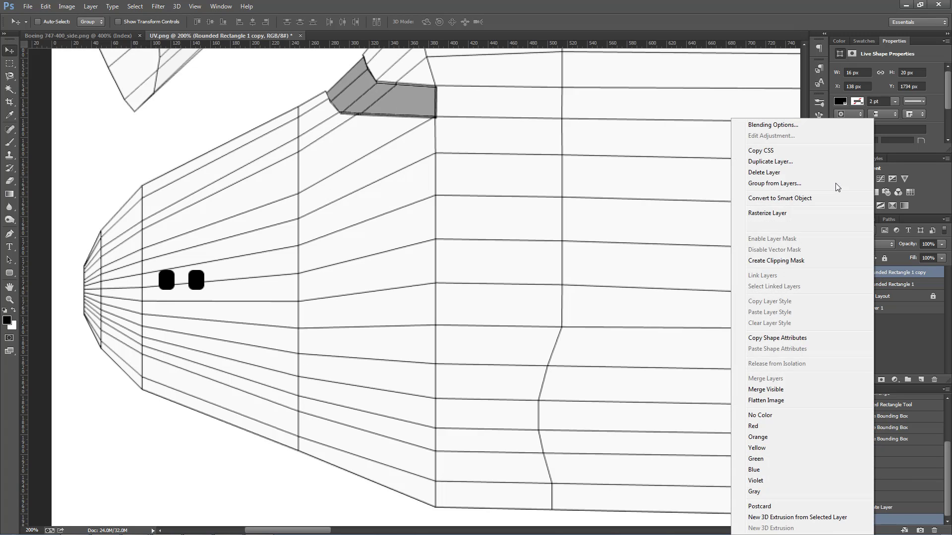
click(808, 161)
click(557, 160)
key(shift+Right)
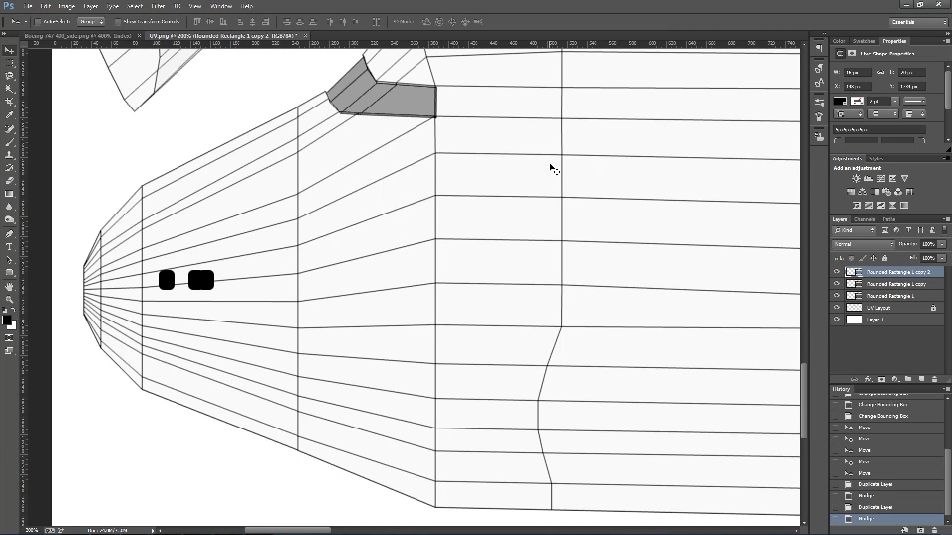
key(shift+Right)
key(shift+Right)
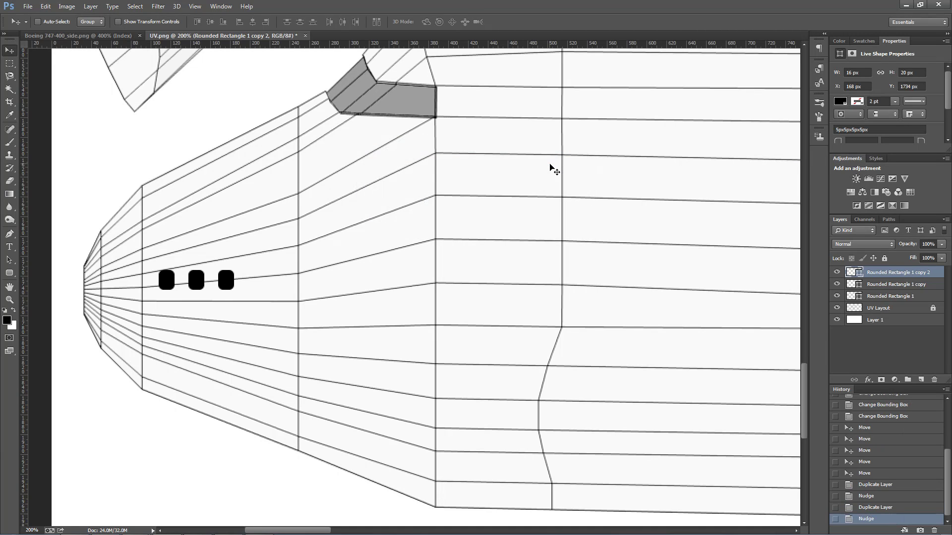
Check the blueprint's front window row, then duplicate all three window layers and shift the copies 90 px towards the tail.
click(79, 35)
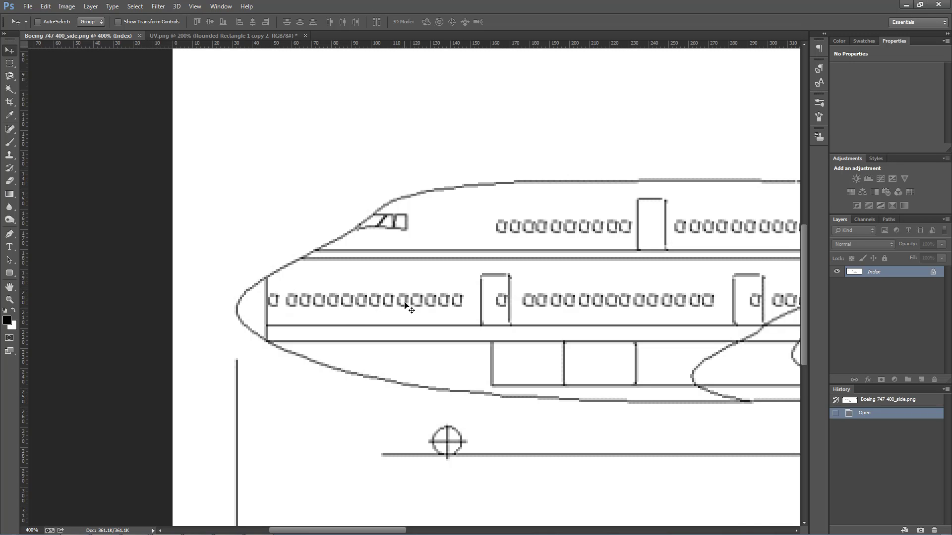
click(206, 36)
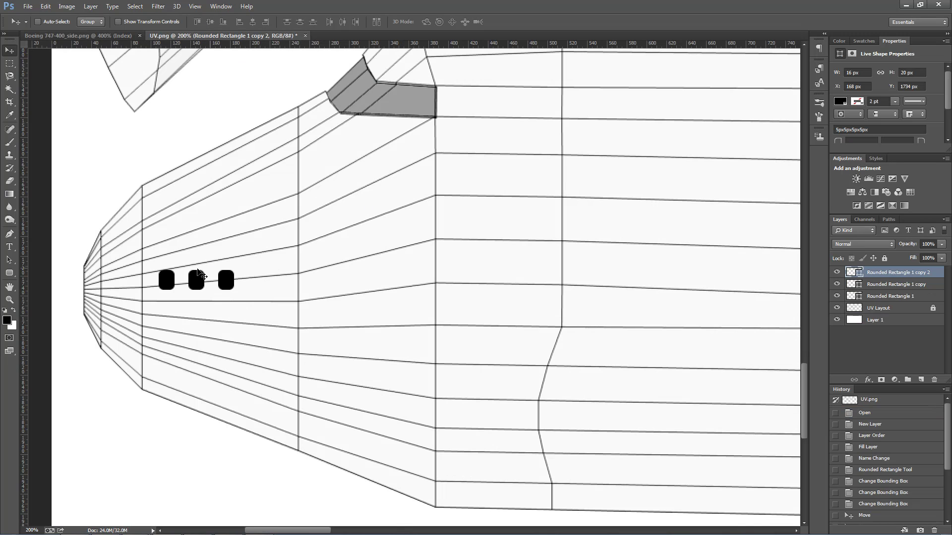
shift+click(912, 297)
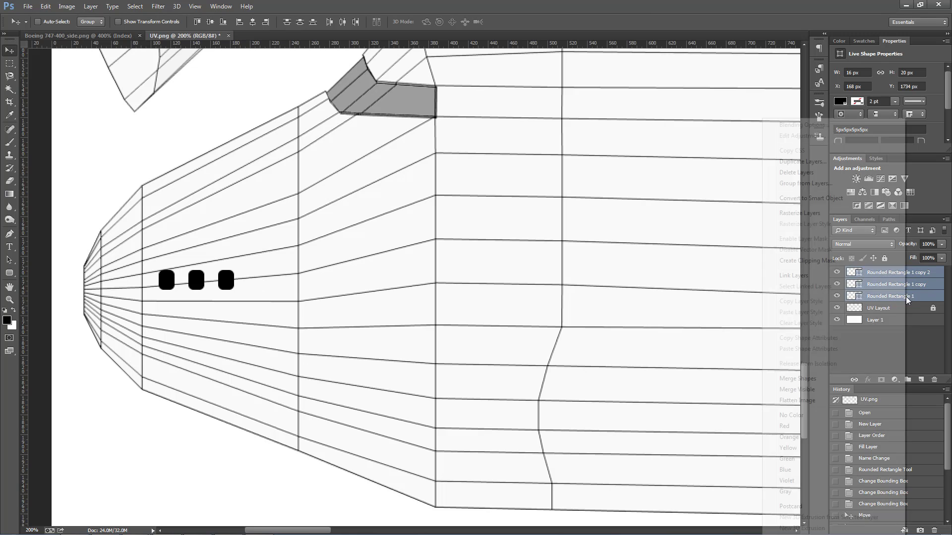
right_click(913, 297)
click(818, 162)
click(563, 164)
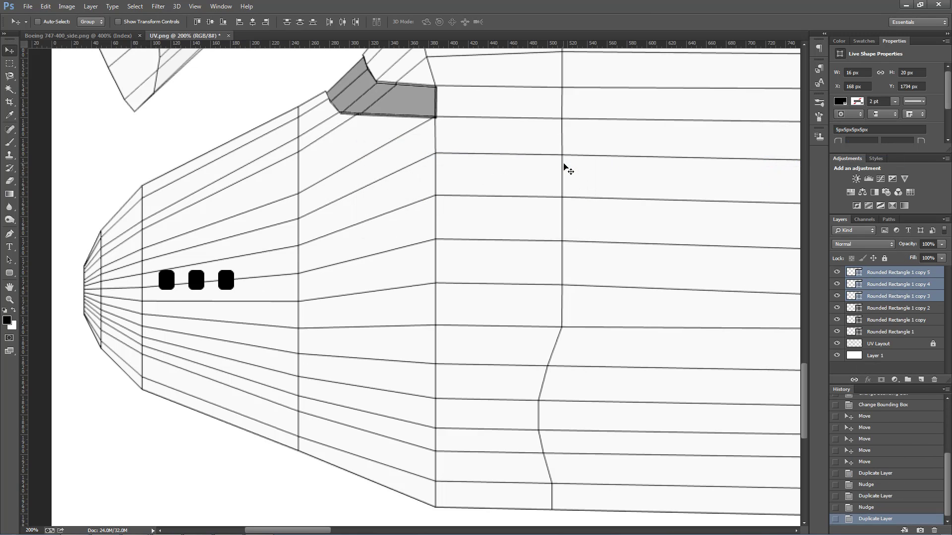
key(shift+Right)
key(shift+Right)
key(shift+Right)
key(shift+Right)
key(shift+Right)
key(shift+Right)
key(shift+Right)
key(shift+Right)
key(shift+Right)
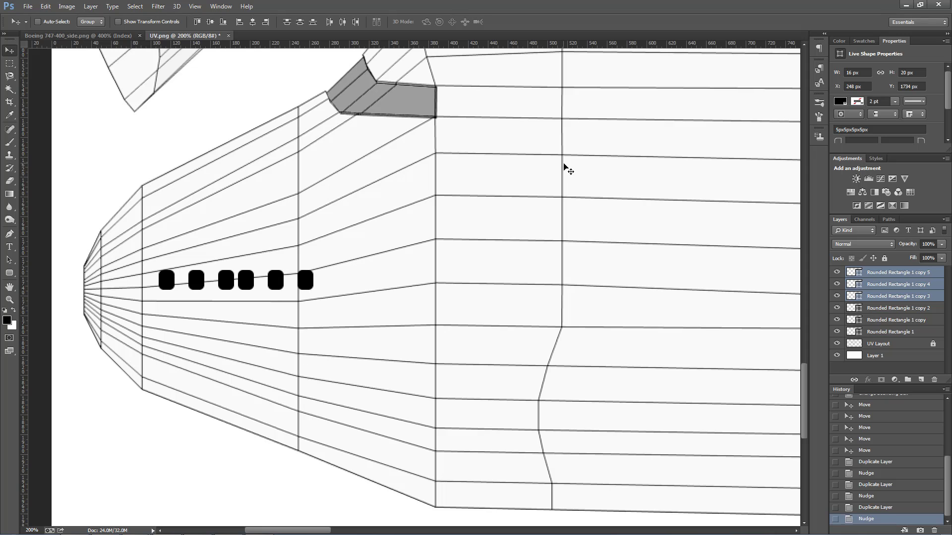
Duplicate all six window layers and shift the copies 180 px towards the tail to continue the evenly spaced row.
click(889, 330)
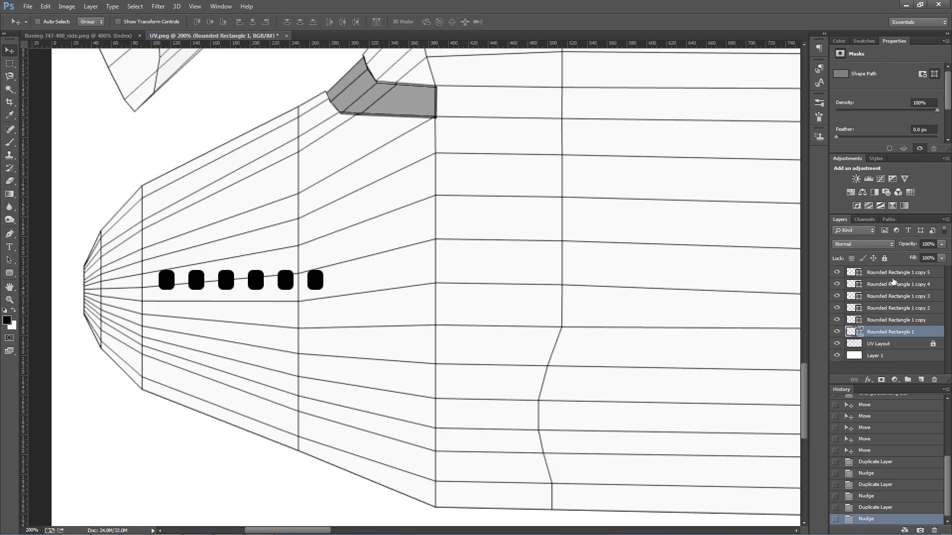
shift+click(893, 275)
right_click(894, 275)
click(790, 162)
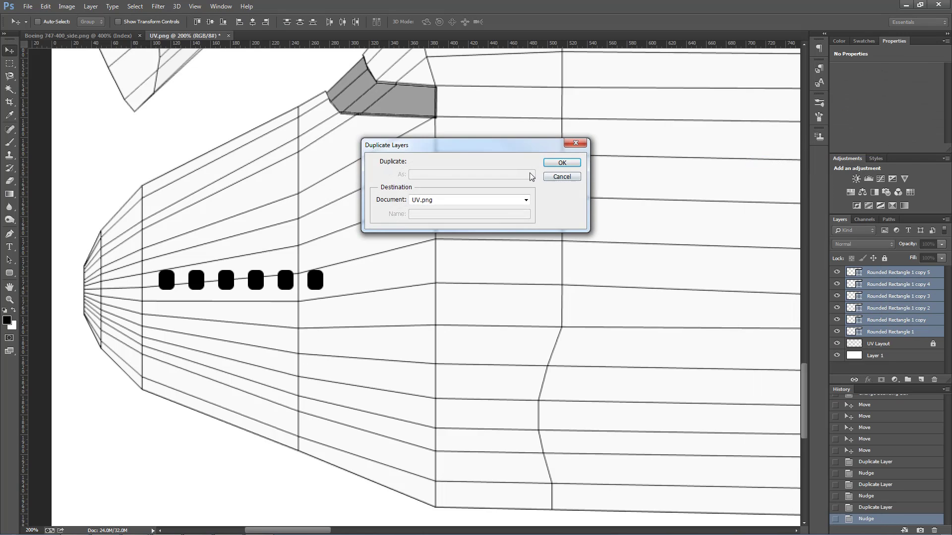
click(559, 163)
key(shift+Right)
key(shift+Right)
key(shift+Right)
key(shift+Right)
key(shift+Right)
key(shift+Right)
key(shift+Right)
key(shift+Right)
key(shift+Right)
key(shift+Right)
key(shift+Right)
key(shift+Right)
key(shift+Right)
key(shift+Right)
key(shift+Right)
key(shift+Right)
key(shift+Right)
key(shift+Right)
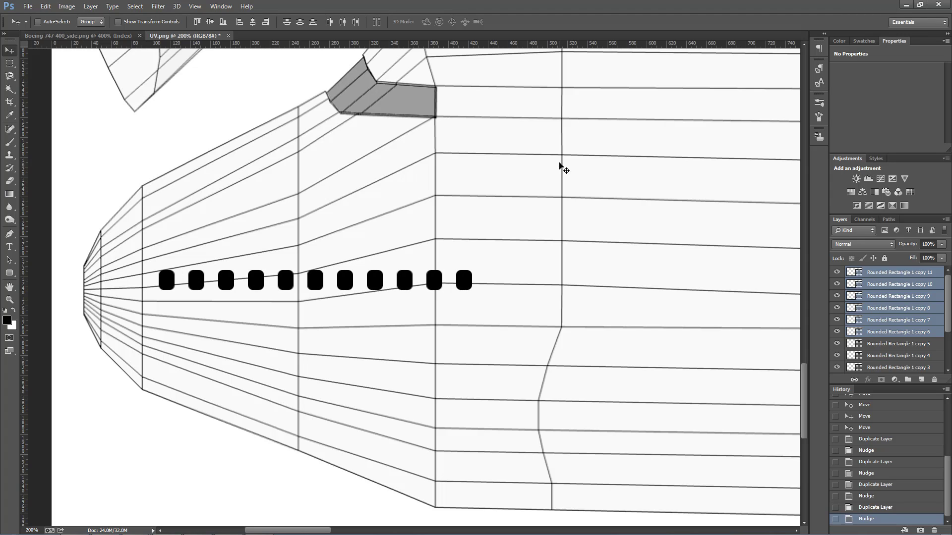
Duplicate the last two windows of the row and shift the copies 60 px towards the tail.
click(889, 284)
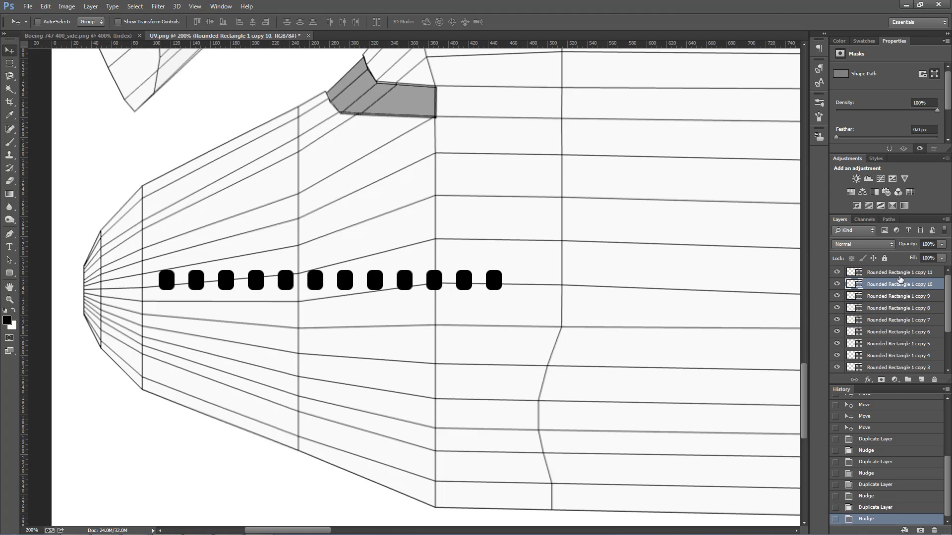
shift+click(889, 272)
right_click(889, 272)
click(792, 162)
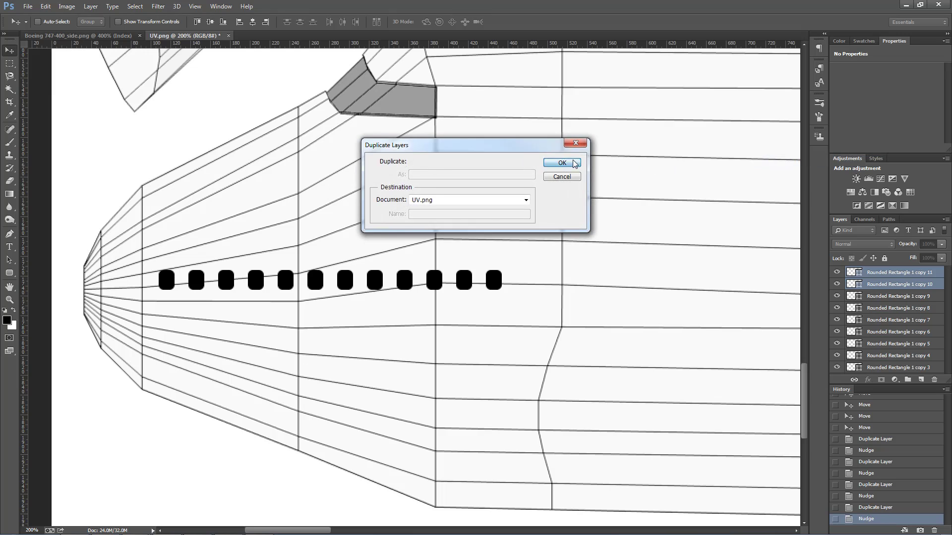
click(570, 164)
key(shift+Right)
key(shift+Right)
key(shift+Right)
key(shift+Right)
key(shift+Right)
key(shift+Right)
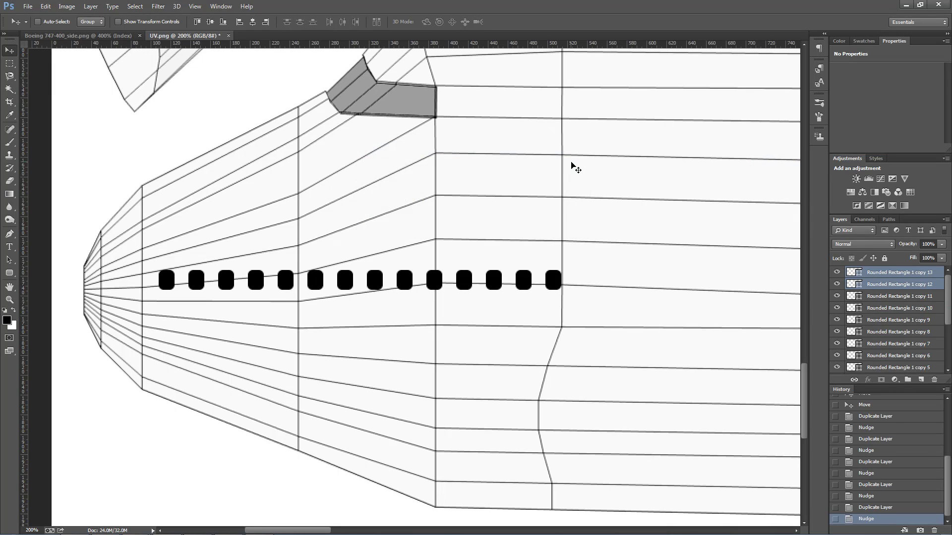
key(ctrl+minus)
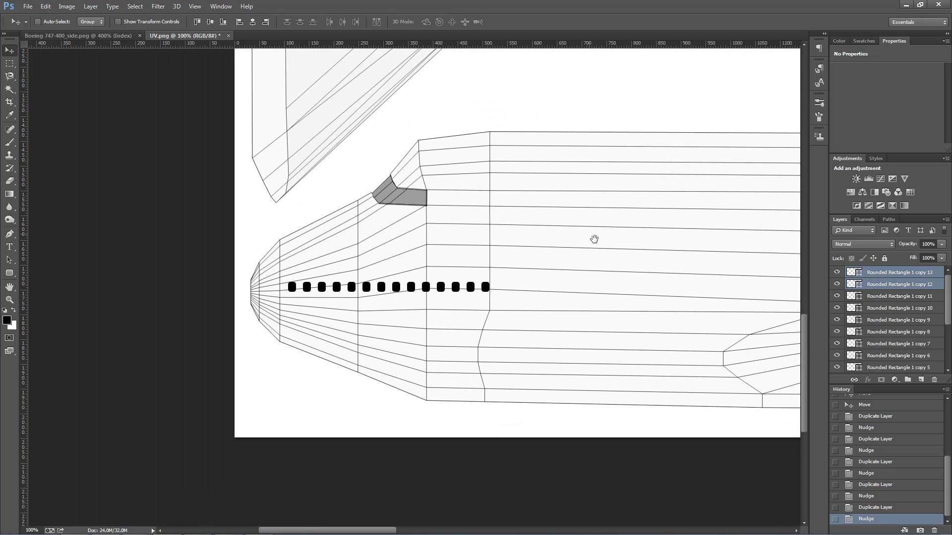
drag(593, 240, 707, 229)
drag(370, 223, 277, 215)
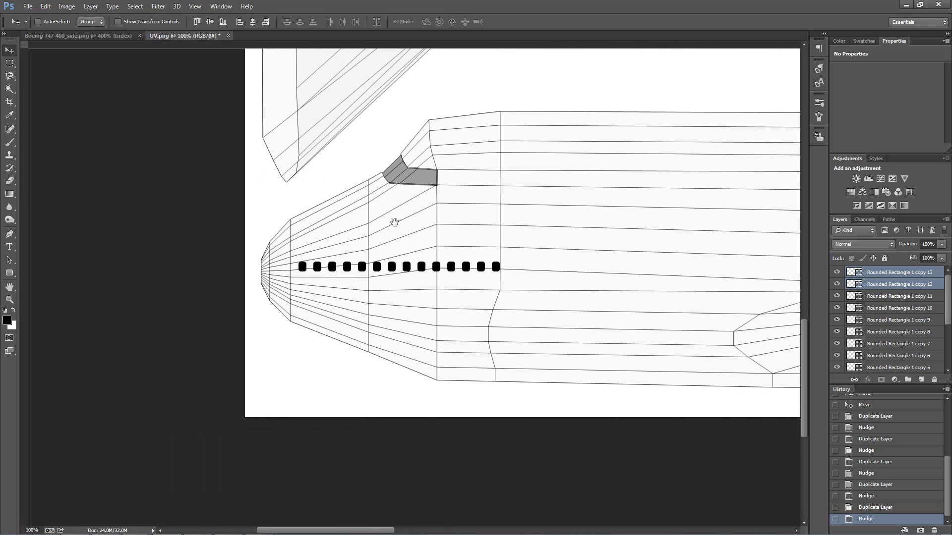
key(ctrl+r)
key(ctrl+plus)
drag(404, 222, 441, 250)
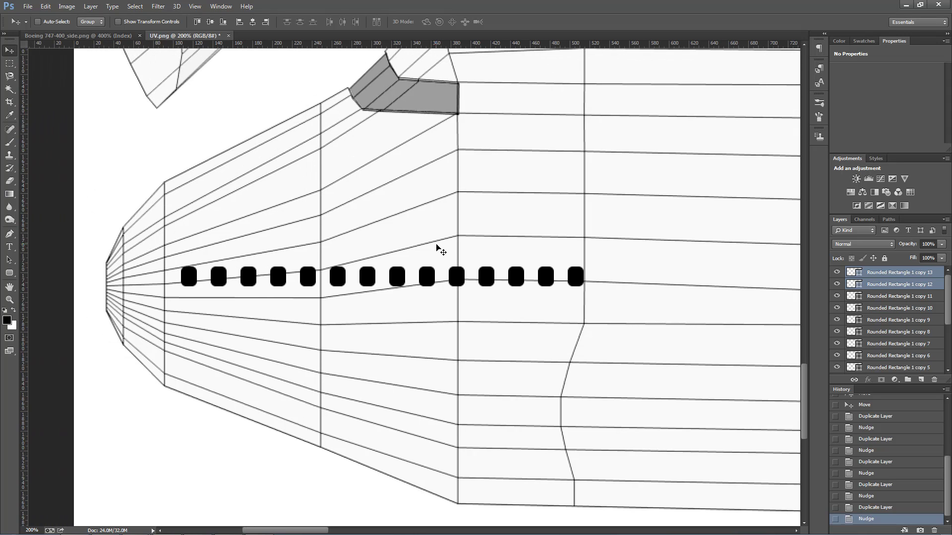
key(ctrl+minus)
Create a new layer group above the topmost window layer and name it Front Window.
click(888, 286)
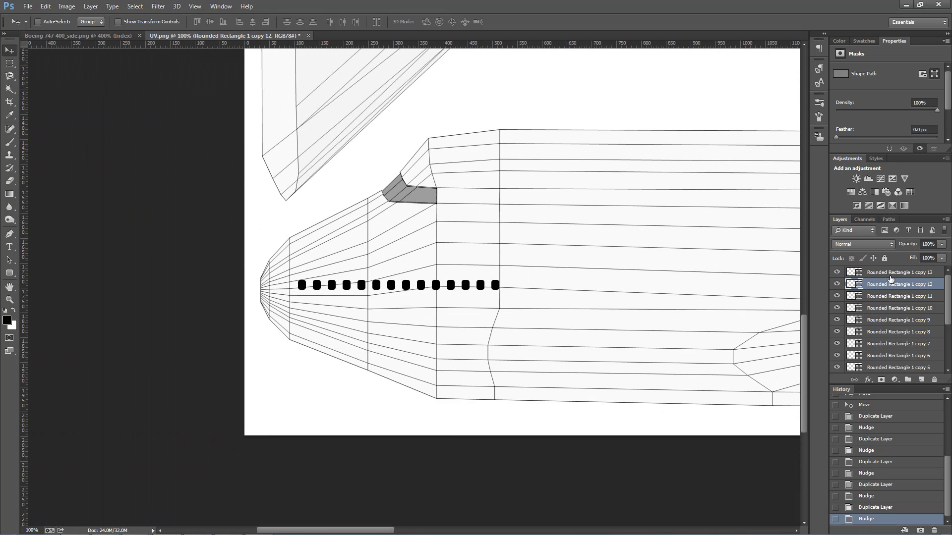
click(890, 276)
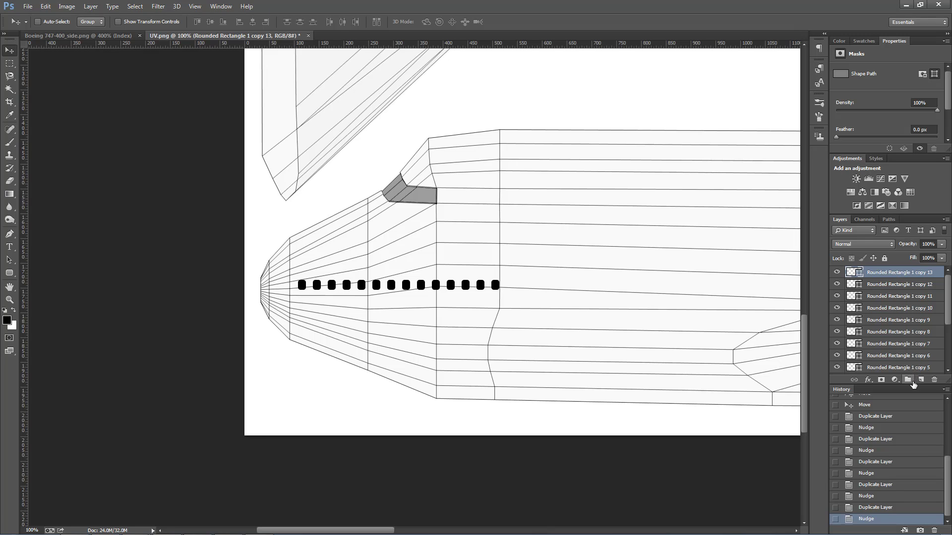
click(910, 381)
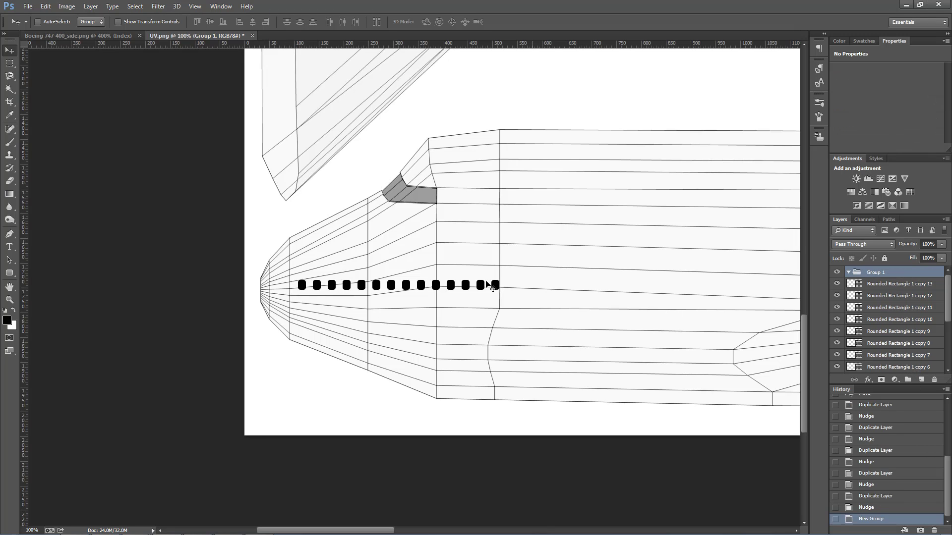
double_click(880, 272)
text(Front Window)
key(Return)
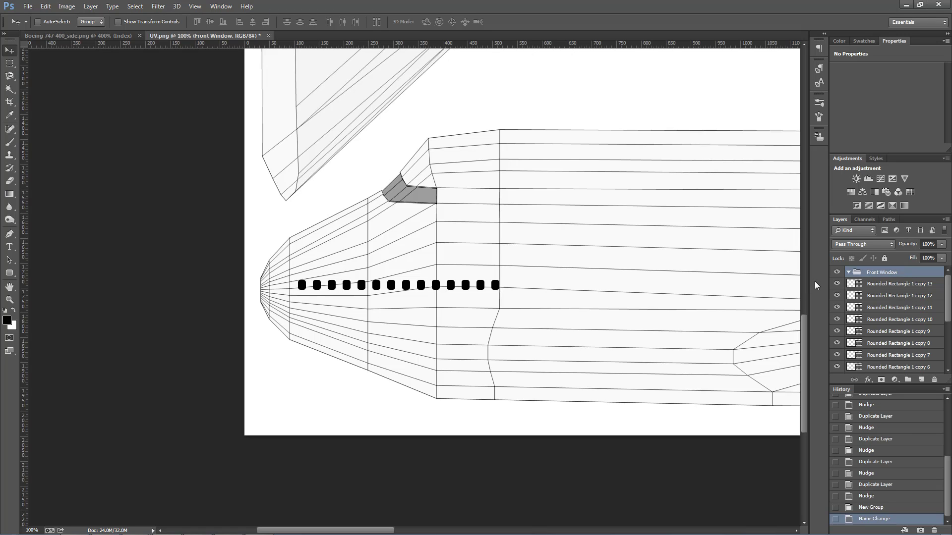
Move all the rounded rectangle window layers into the Front Window group, collapse it and check it by toggling its visibility.
click(892, 284)
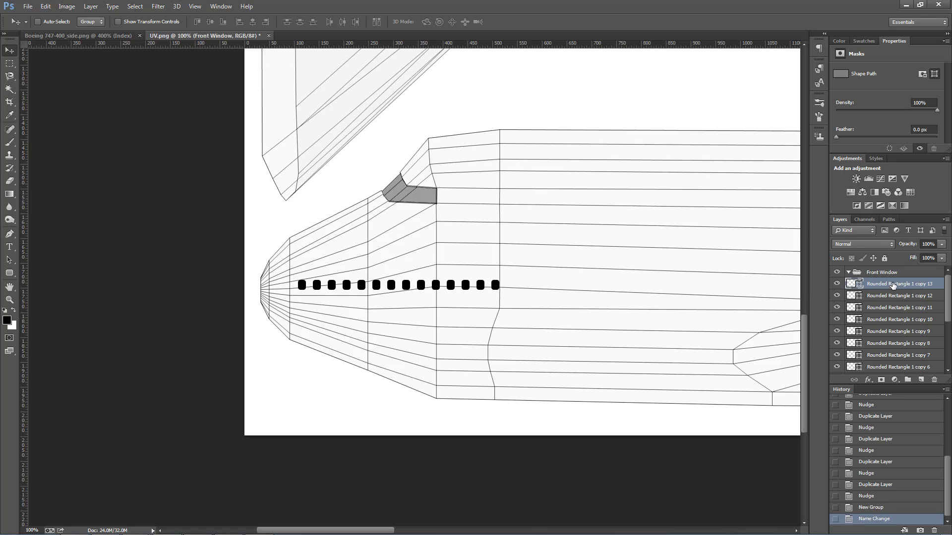
scroll(905, 312, down, 4)
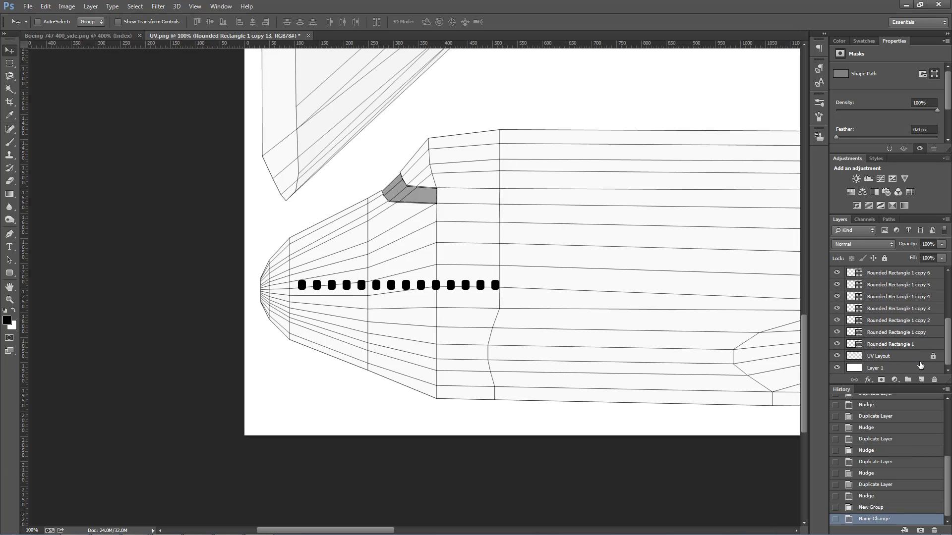
shift+click(900, 347)
scroll(894, 318, up, 4)
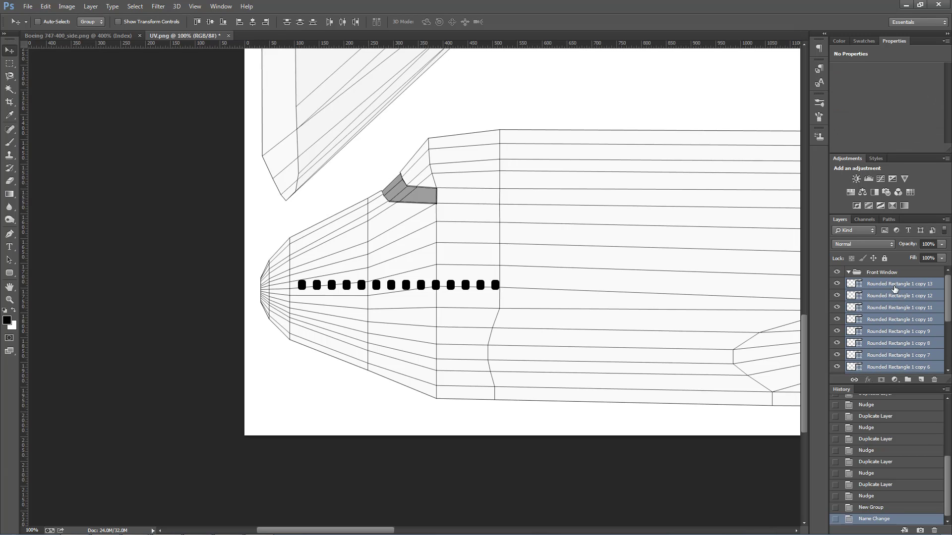
drag(895, 289, 860, 276)
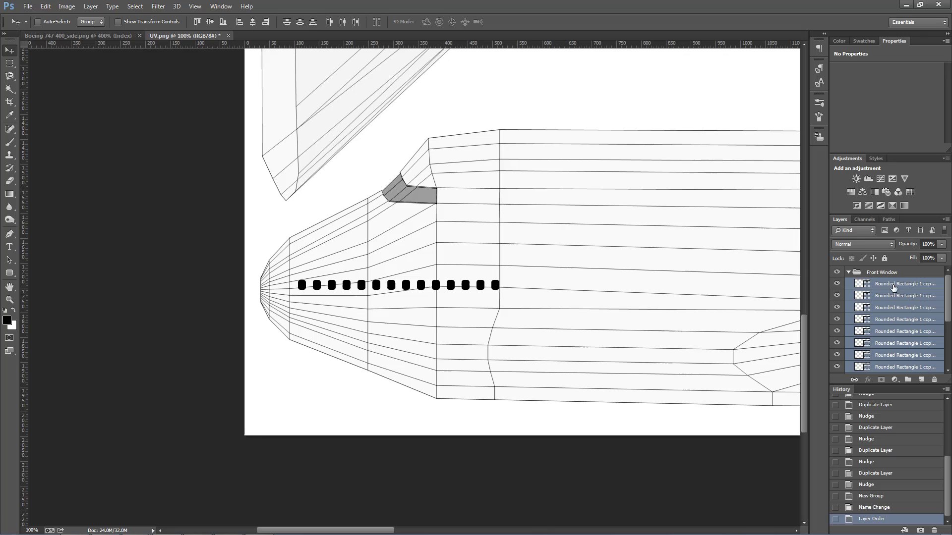
click(855, 277)
click(837, 273)
click(838, 273)
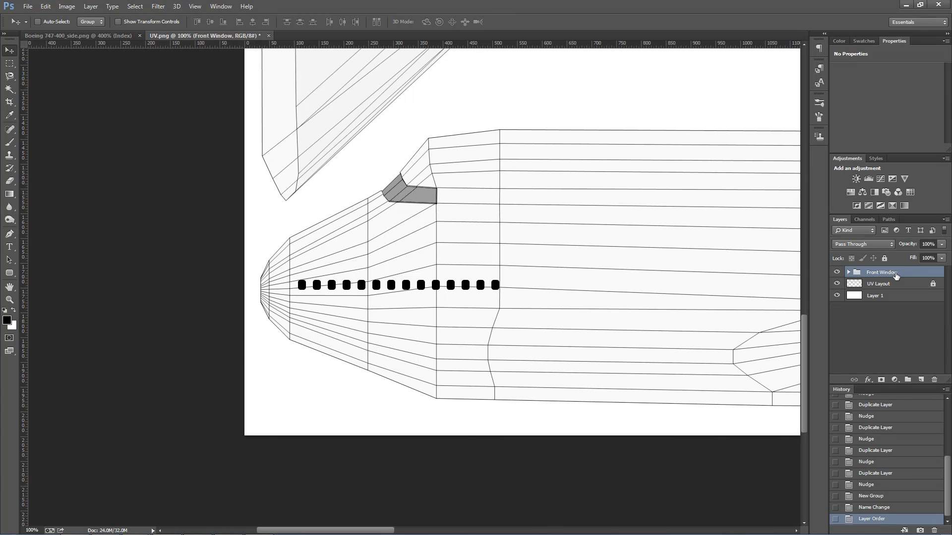
Rename the window layer group to Front Windows.
double_click(894, 273)
text(s)
click(899, 292)
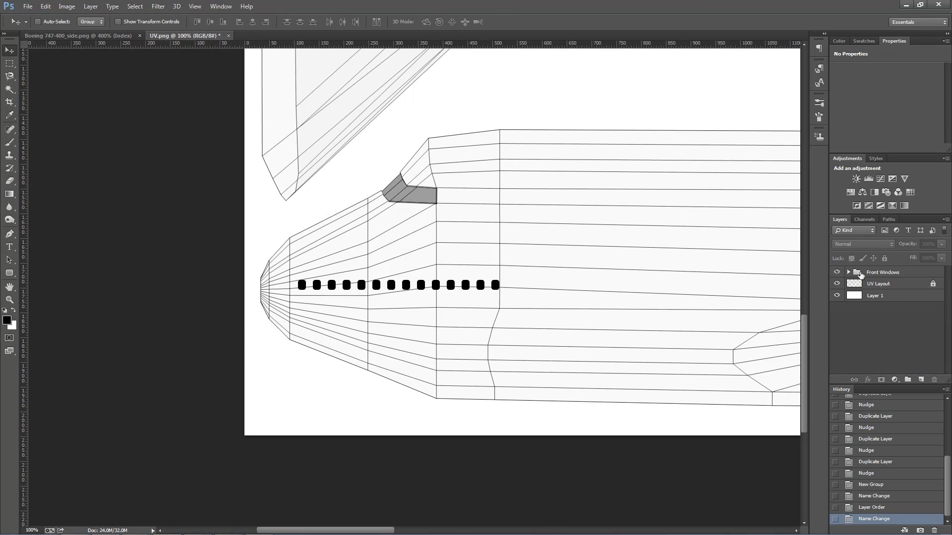
Check the blueprint's second window row, then duplicate the Front Windows group and move the copy about 495 px towards the tail.
drag(603, 281, 489, 268)
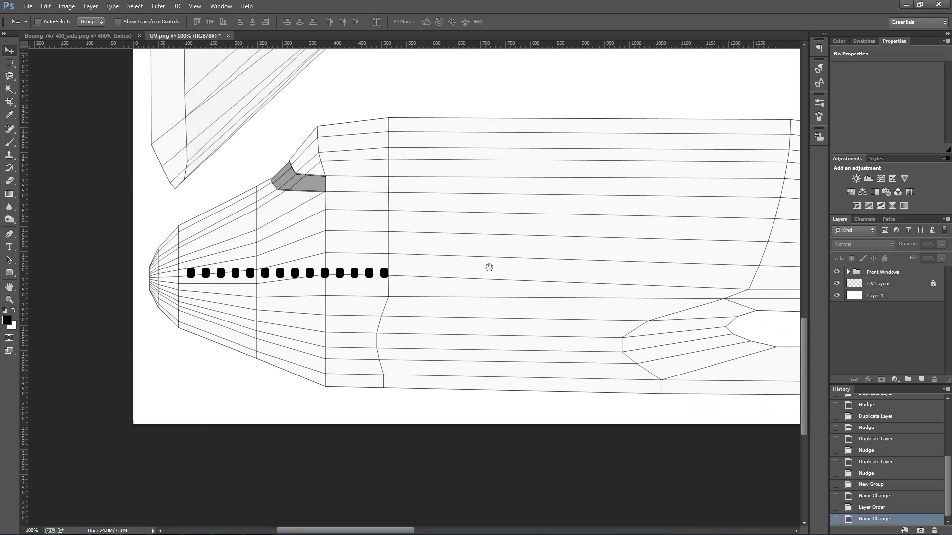
click(87, 36)
drag(600, 289, 487, 275)
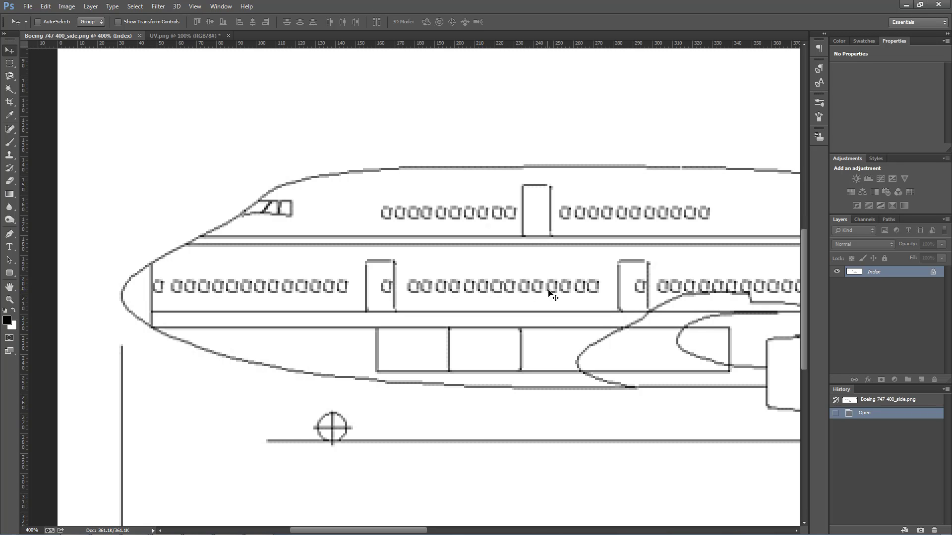
click(173, 35)
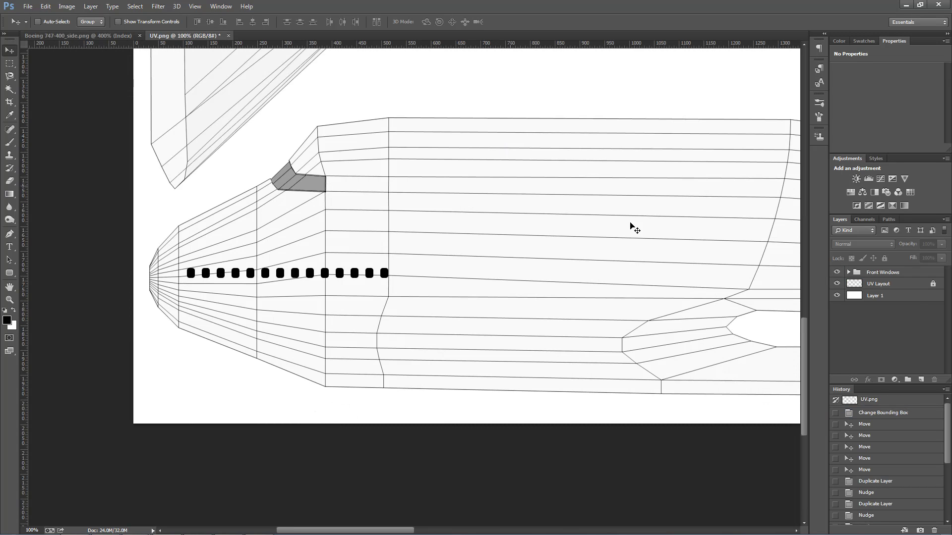
click(890, 273)
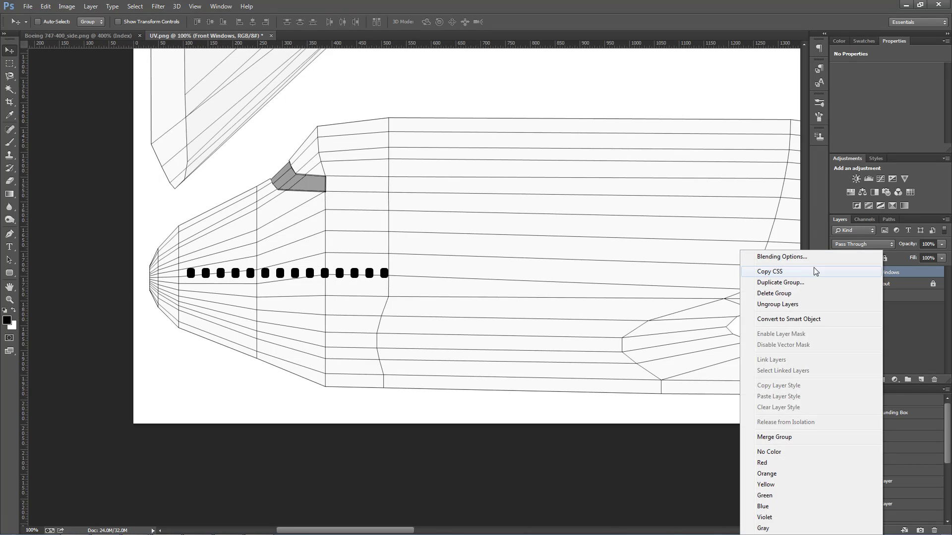
click(778, 283)
click(559, 159)
drag(343, 287, 588, 287)
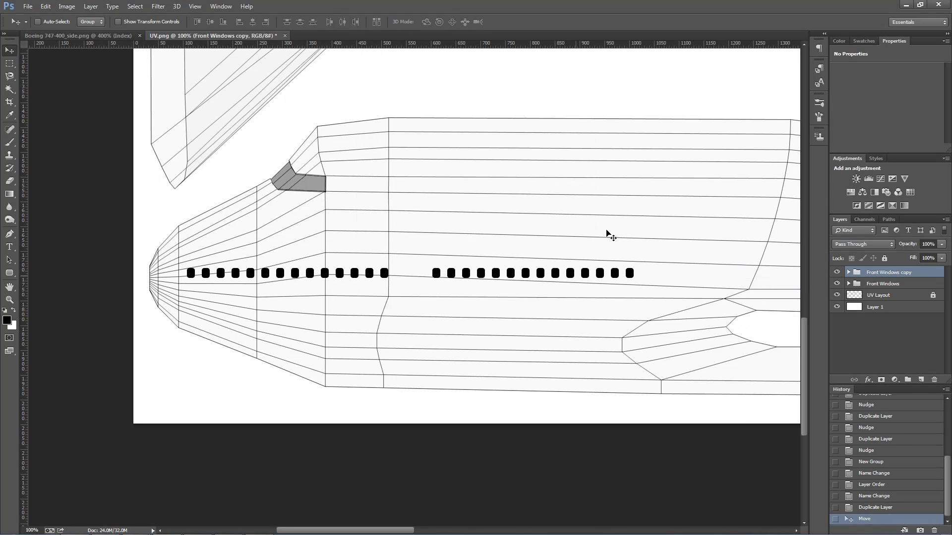
Rename the duplicated window group to Front Windows2.
double_click(879, 273)
text(Front Windows2)
click(866, 341)
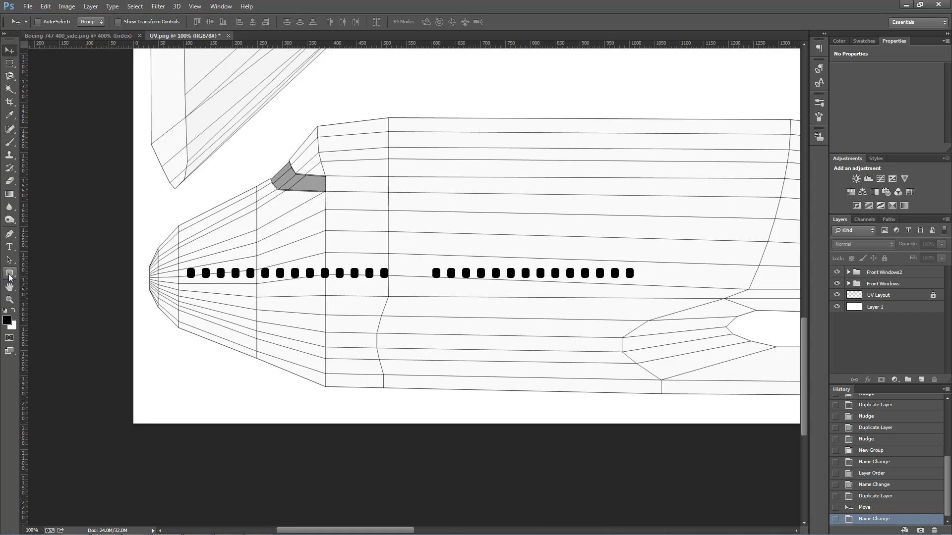
On a new layer, draw a rounded rectangle door about 49 x 89 px between the window rows, with no fill and a black 2 pt stroke.
click(912, 275)
click(918, 380)
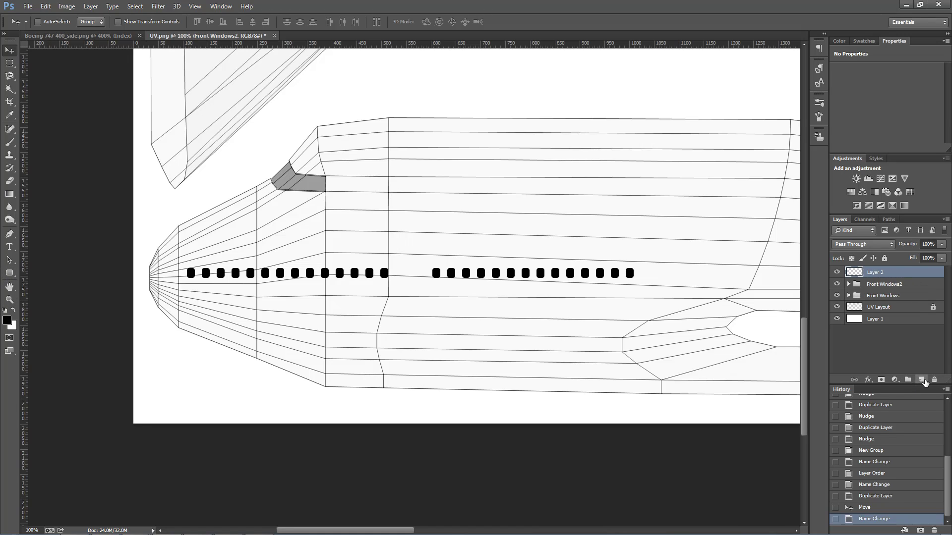
click(9, 273)
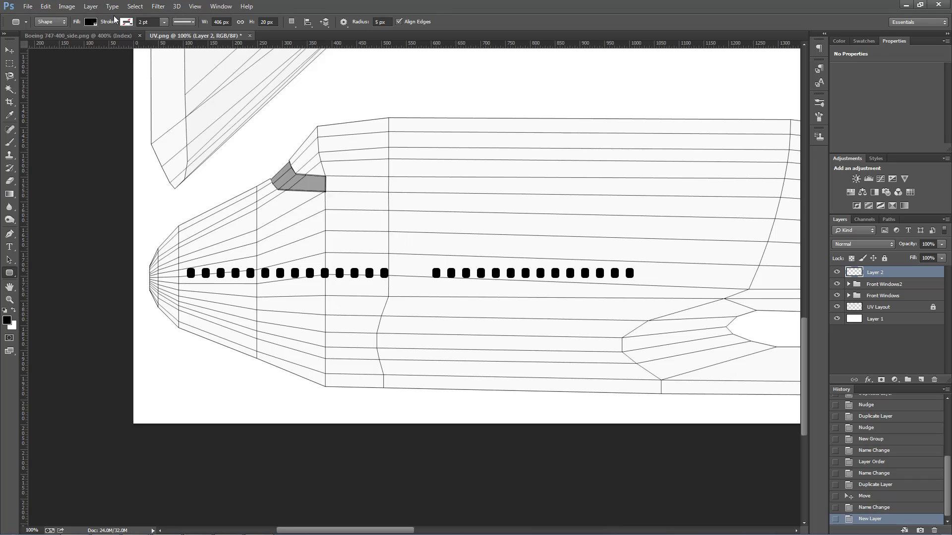
click(127, 22)
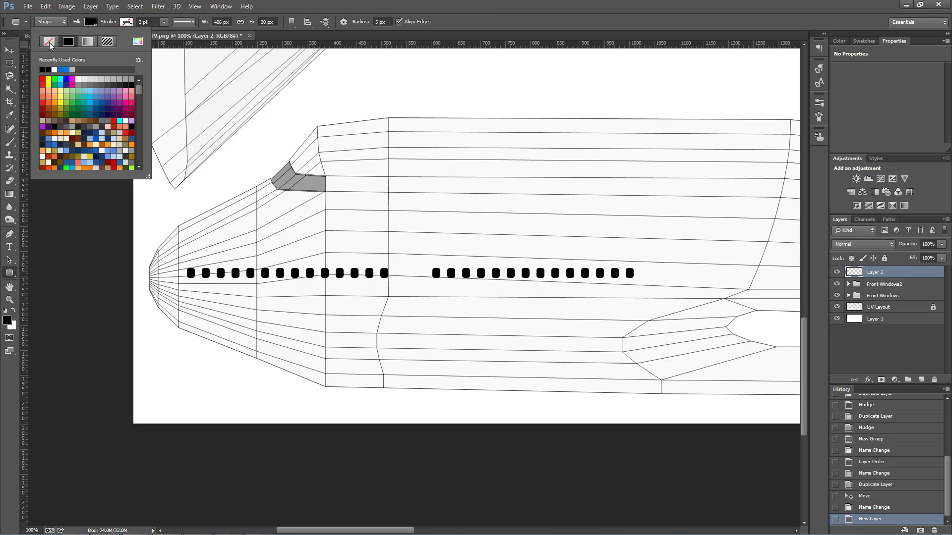
click(124, 22)
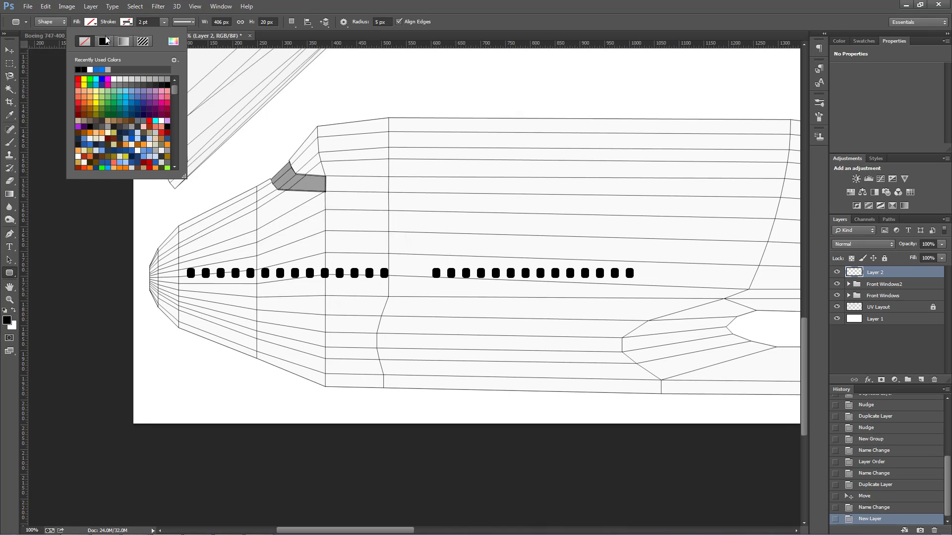
click(79, 70)
click(479, 27)
key(ctrl+plus)
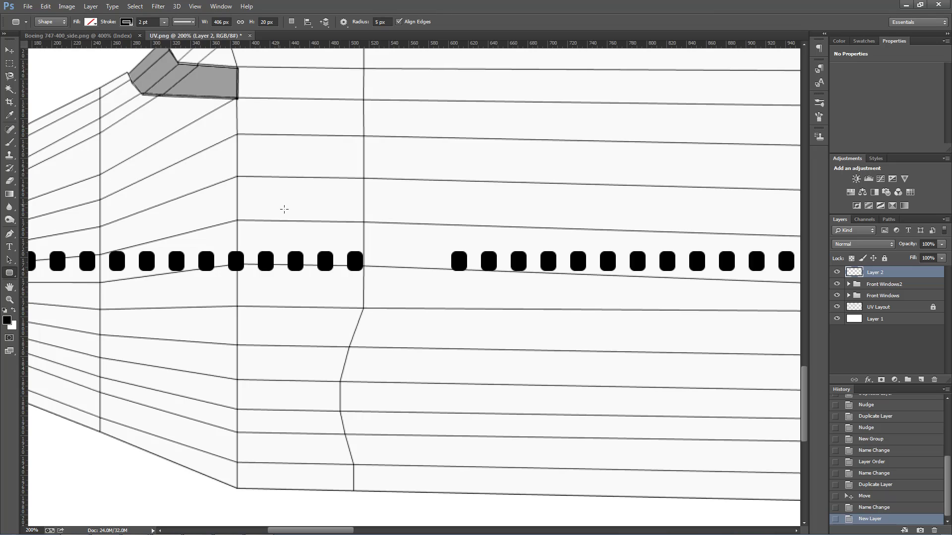
drag(388, 225, 432, 307)
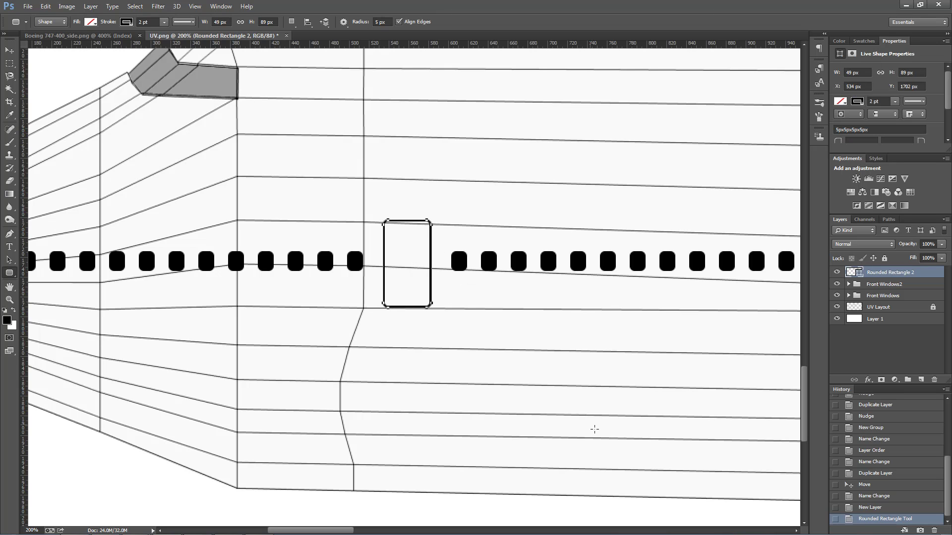
Compare the door outline with the blueprint and nudge it to X 538 px, Y 1700 px.
click(10, 51)
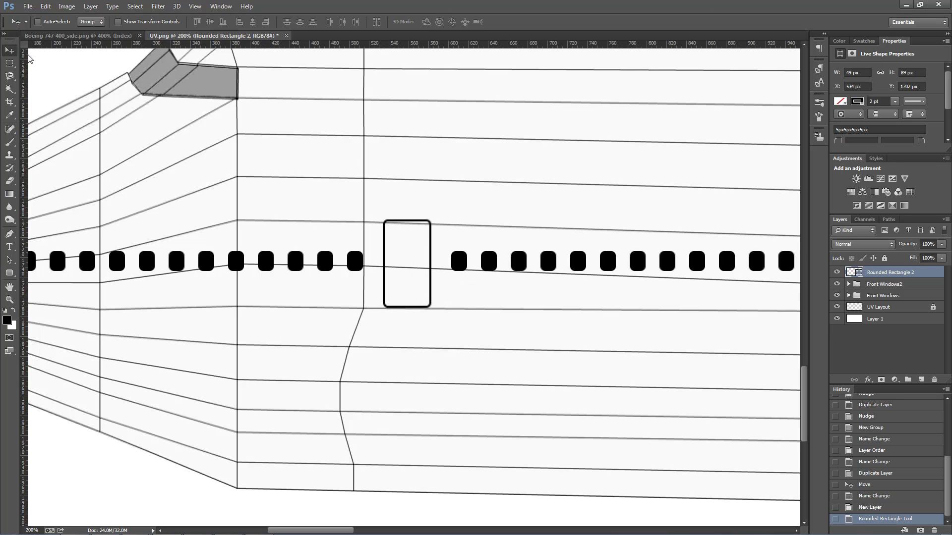
key(ctrl+minus)
key(ctrl+minus)
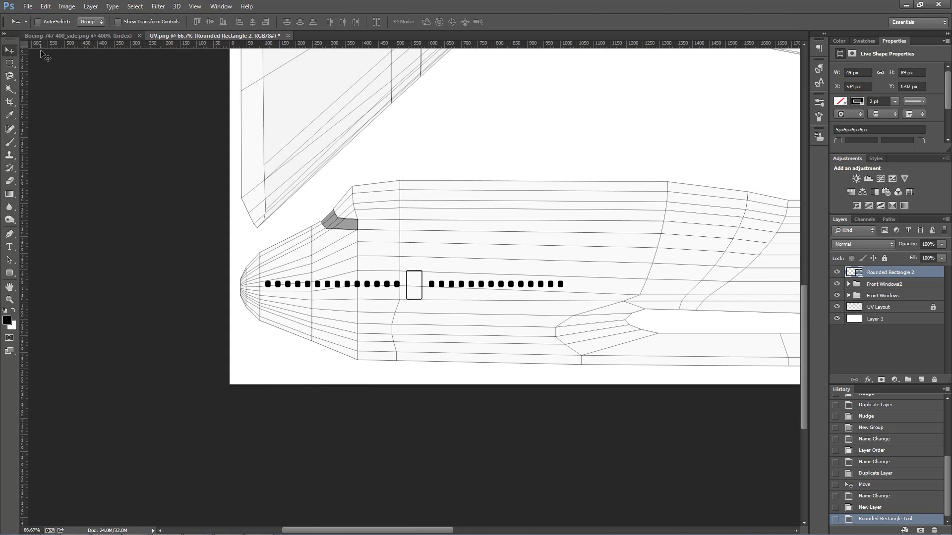
key(ctrl+plus)
key(ctrl+plus)
click(71, 36)
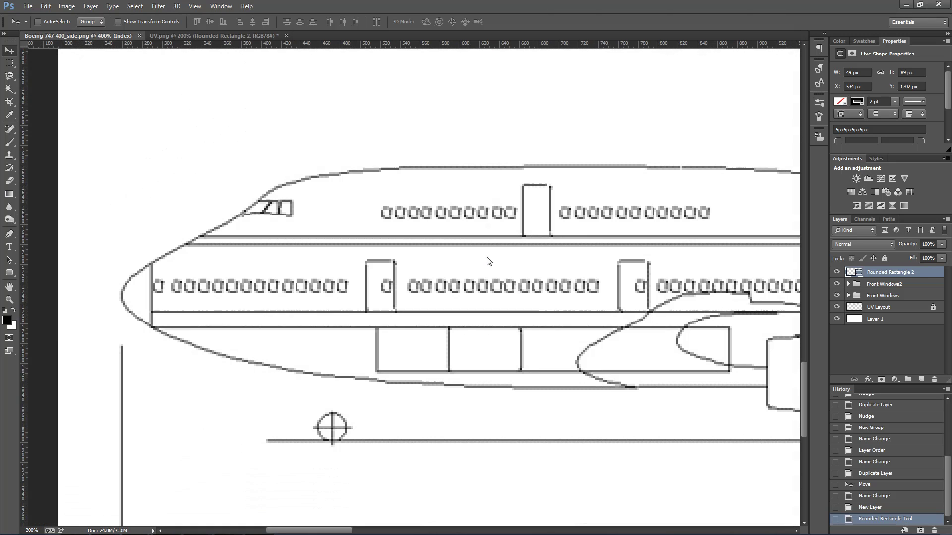
click(204, 36)
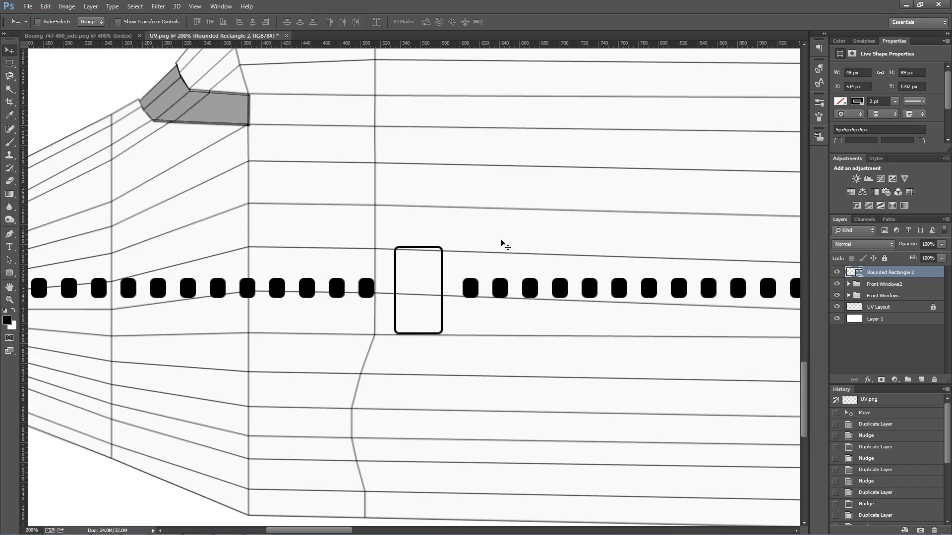
key(Up)
key(Right)
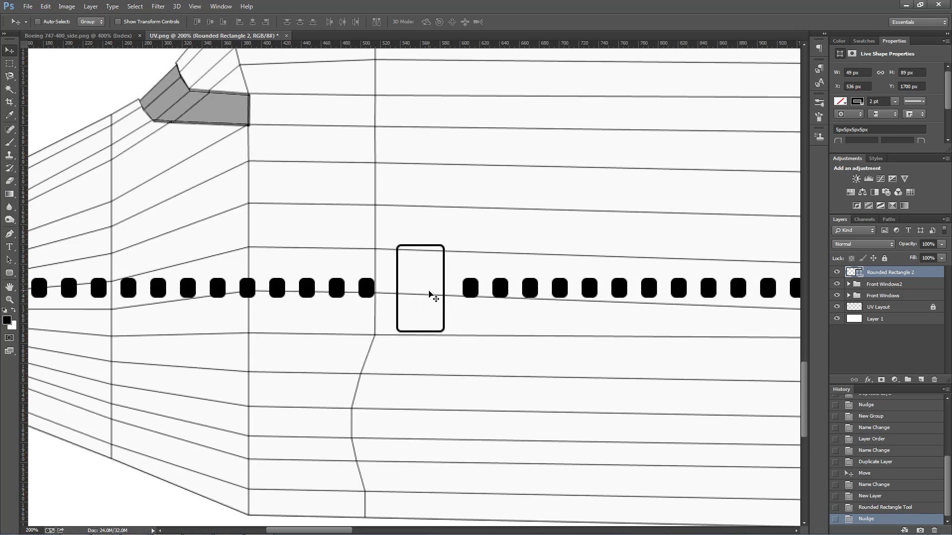
key(ctrl+Tab)
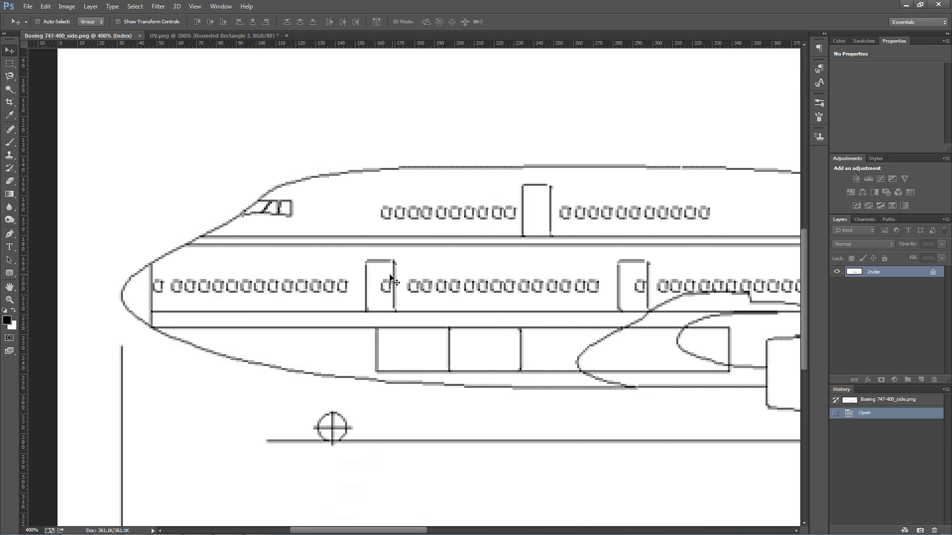
click(236, 37)
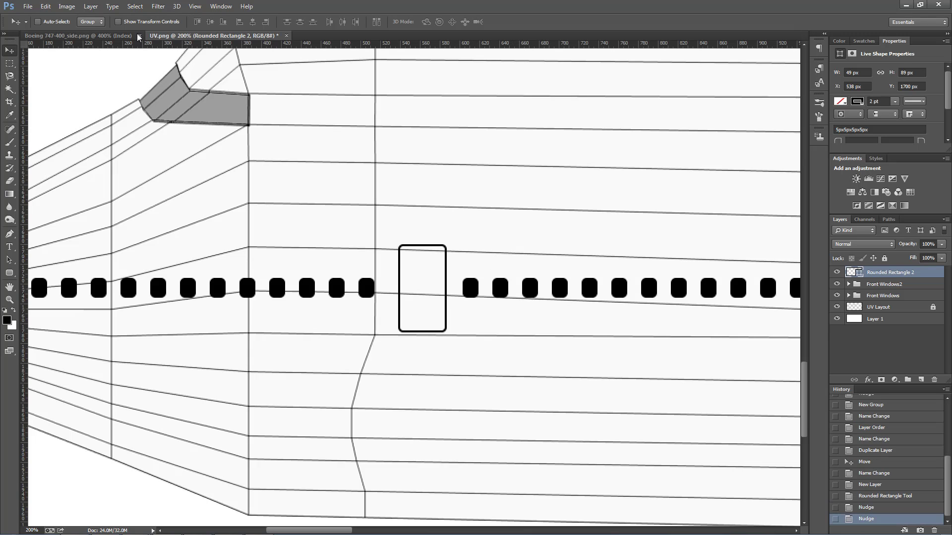
Check the blueprint's front door spacing and shift the door outline towards the tail to X 558 px.
key(ctrl+Tab)
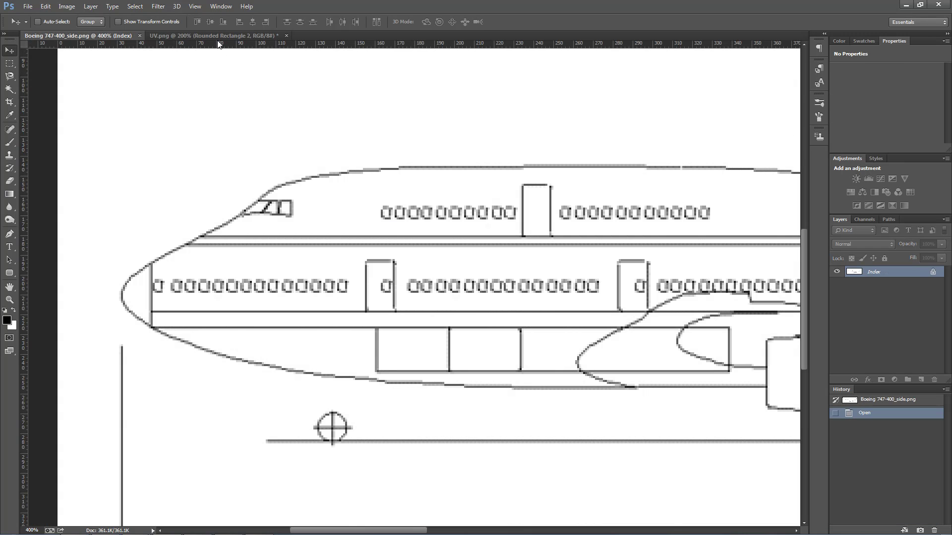
click(233, 36)
key(shift+Right)
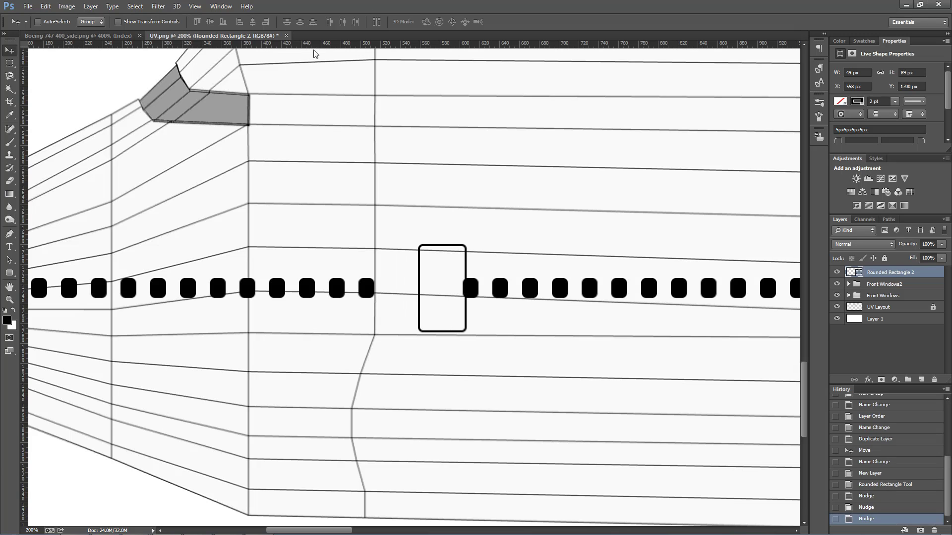
click(79, 35)
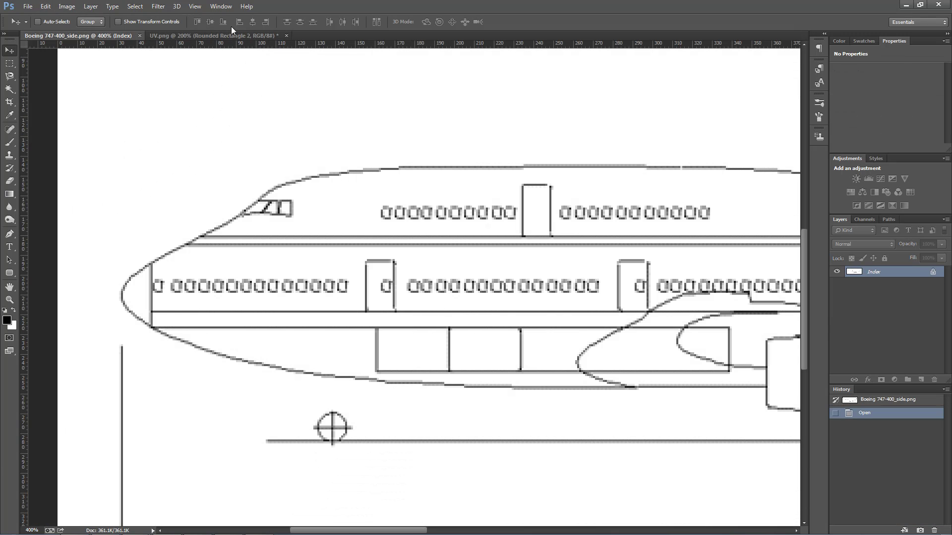
Compare window spacing with the blueprint and shift the Front Windows2 group about 37 px towards the tail, clear of the door outline.
click(215, 34)
click(899, 285)
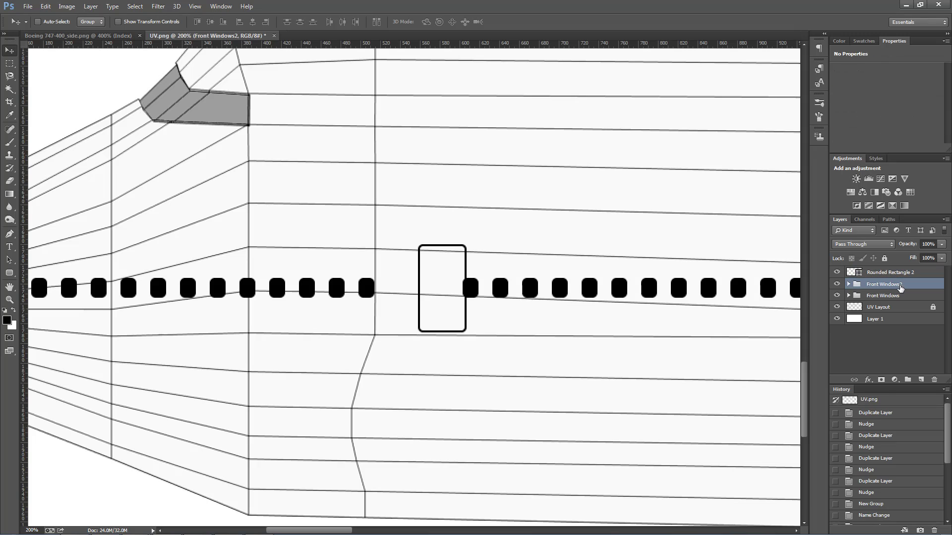
click(74, 35)
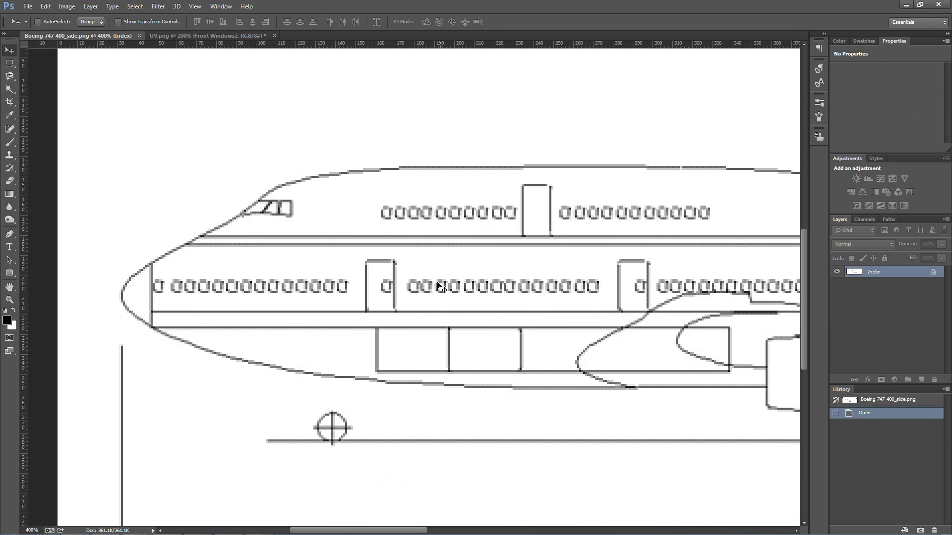
click(227, 36)
key(Right)
key(Right)
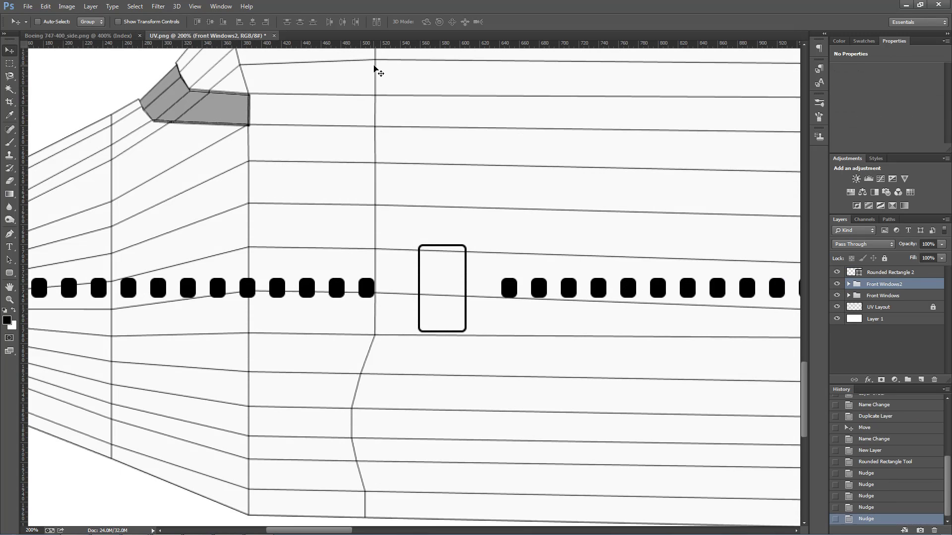
key(Left)
key(Left)
key(Left)
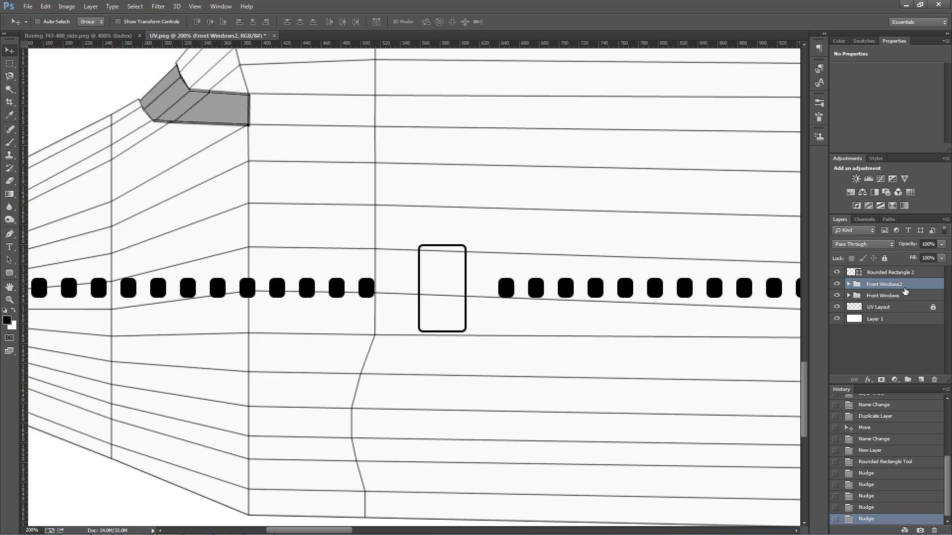
Duplicate the Rounded Rectangle 1 window from the Front Windows2 group, place the copy above all other layers, and collapse the group.
click(848, 285)
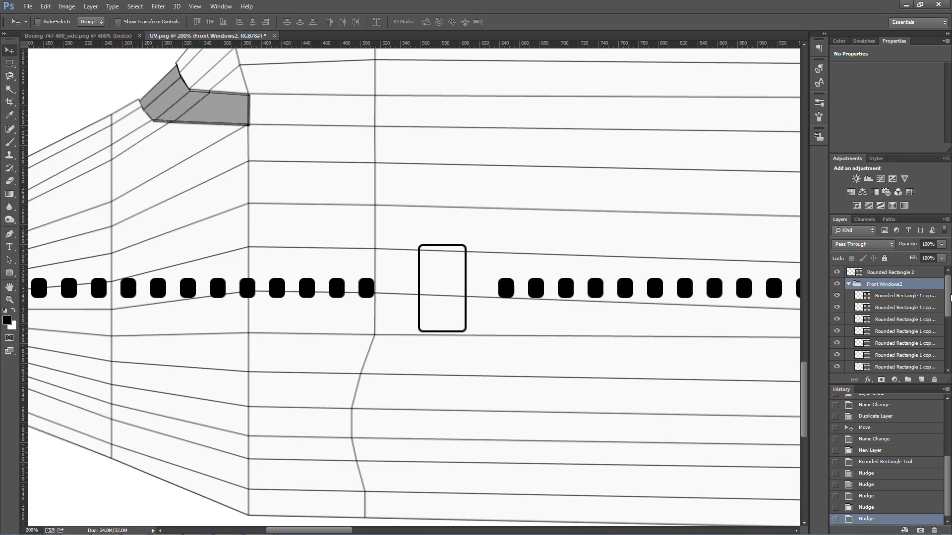
scroll(916, 300, down, 5)
click(900, 333)
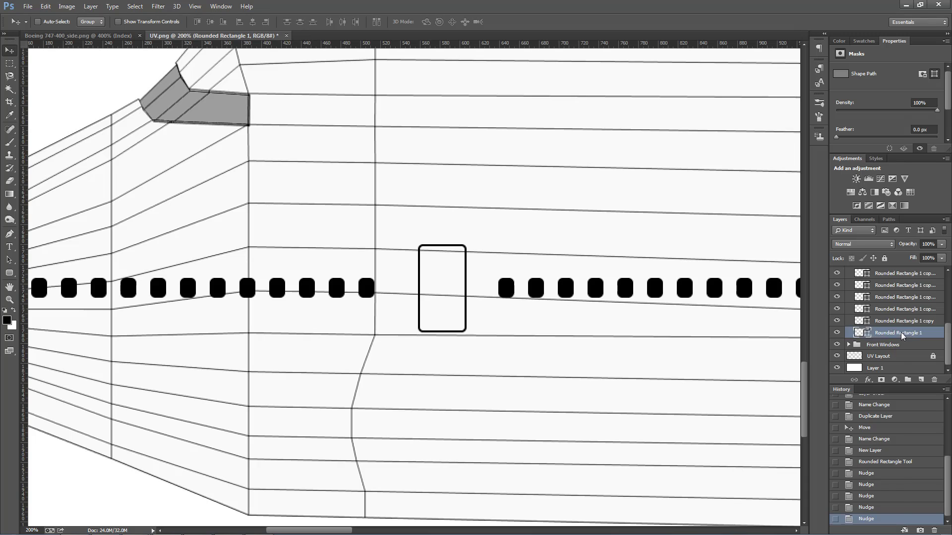
right_click(900, 332)
click(819, 163)
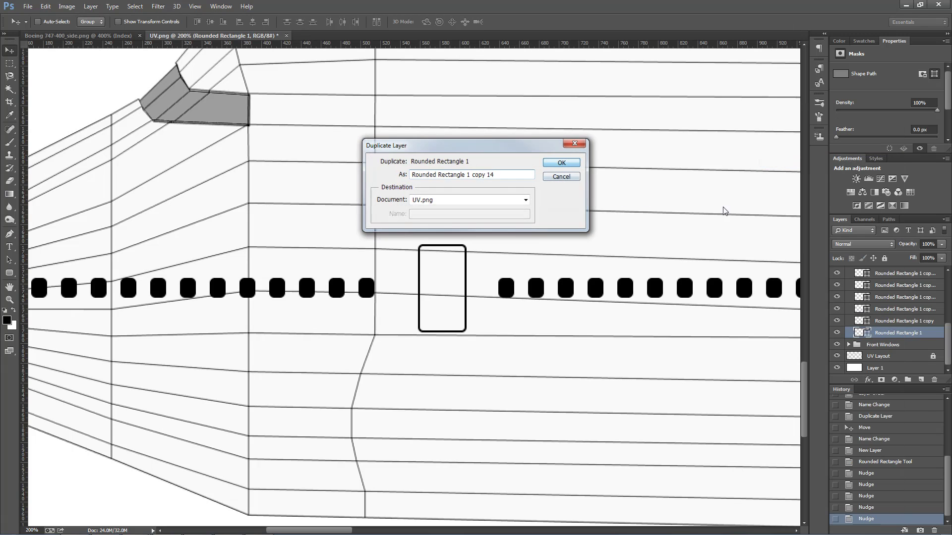
key(Return)
scroll(922, 272, up, 2)
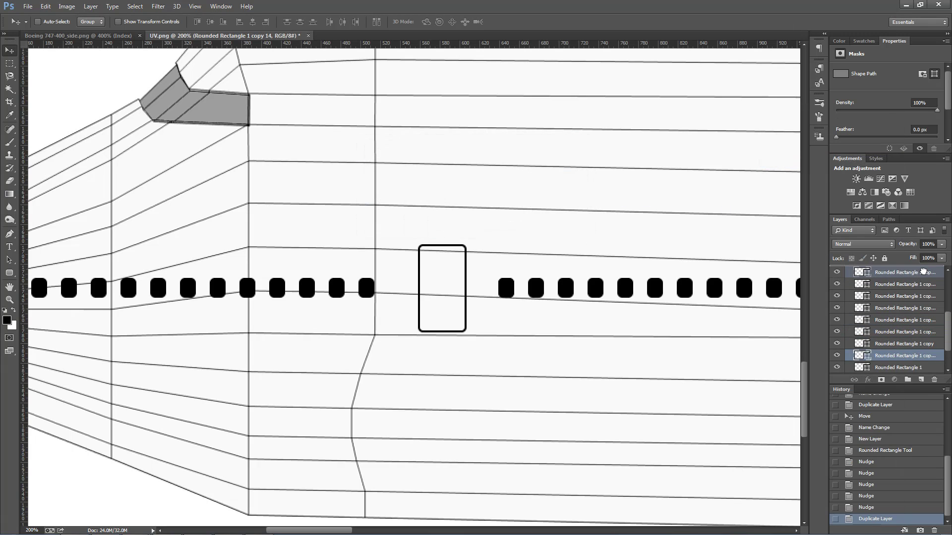
drag(923, 271, 864, 286)
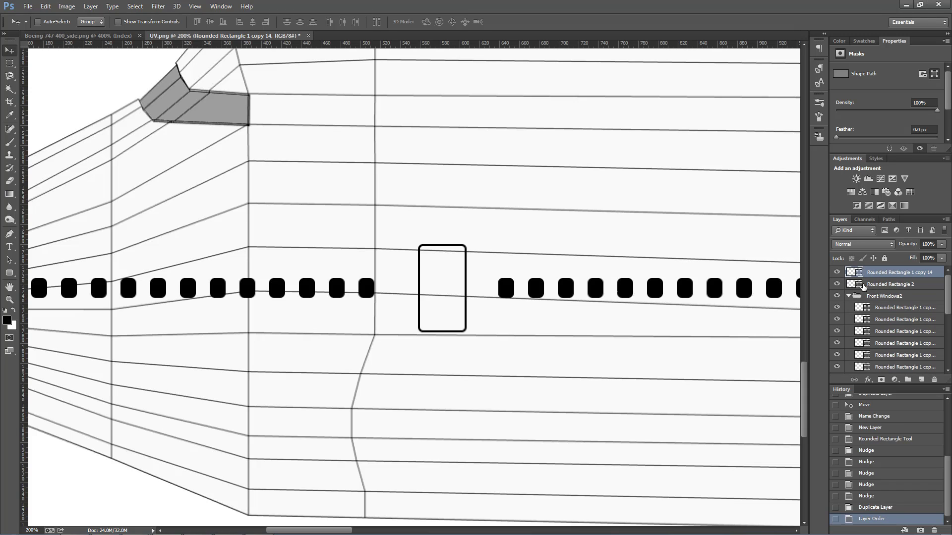
click(851, 296)
Move the copied window inside the door outline, close to its tail-side edge and level with the window row.
drag(563, 300, 510, 299)
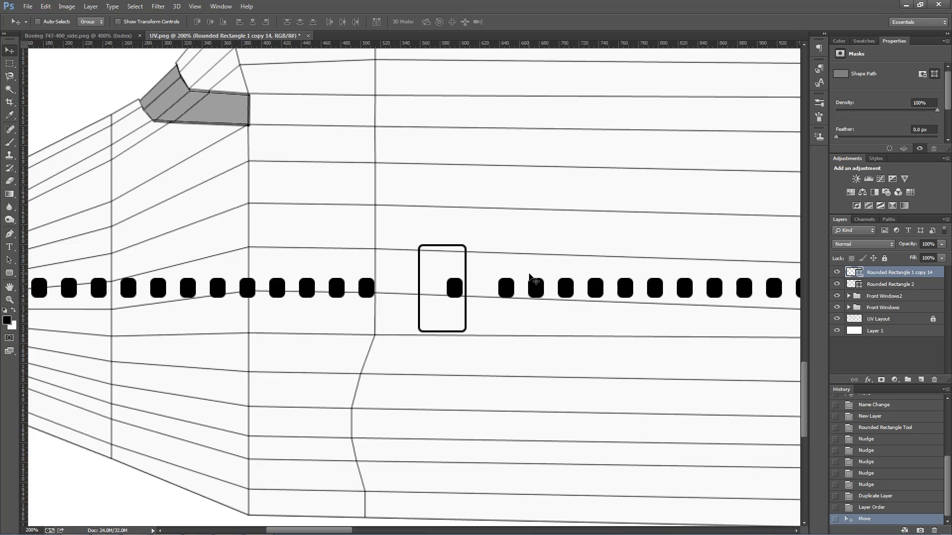
key(Left)
key(Left)
Rename the door outline layer Door and the copied window layer Window Door.
double_click(885, 286)
text(Door)
key(Return)
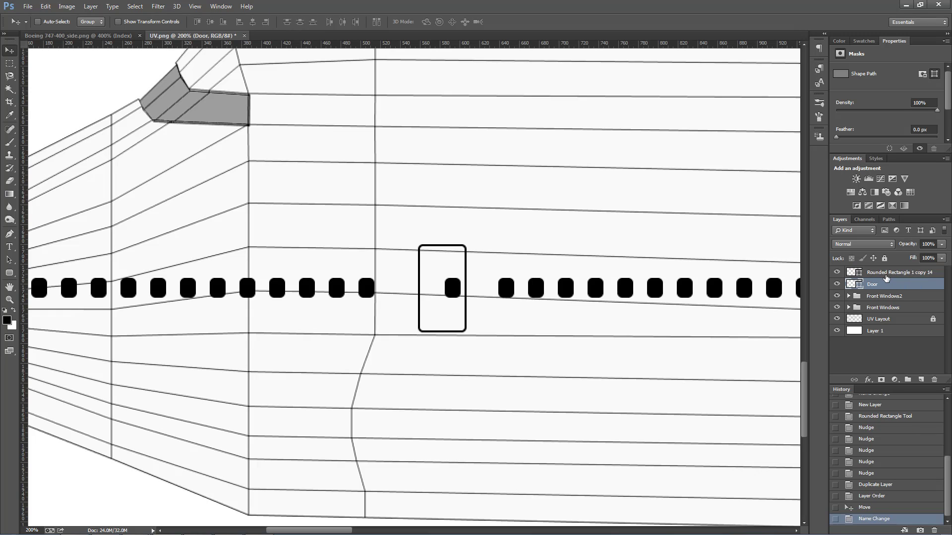
double_click(886, 275)
text(Window Door)
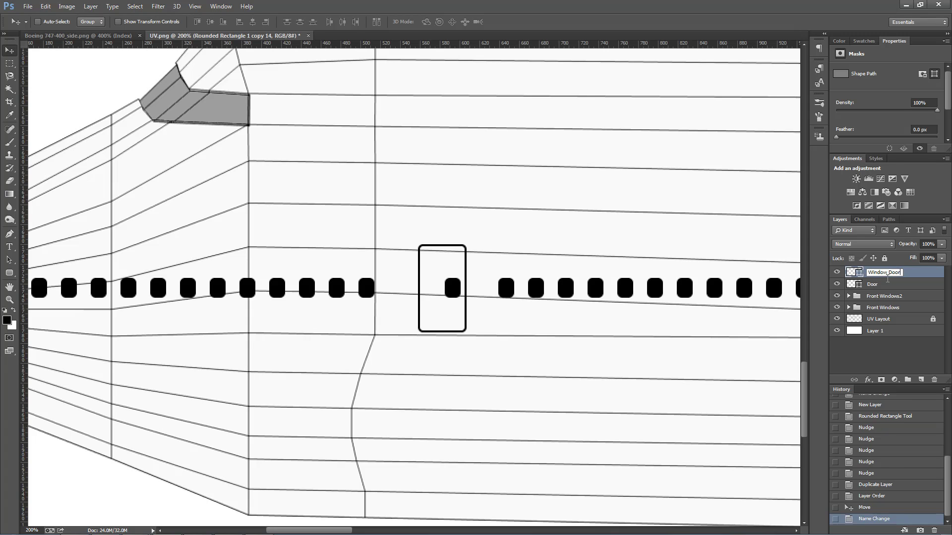
key(Return)
Switch to Chrome and examine the Boeing 747 reference photos on Flickr for door, window and handle details, then return to Photoshop.
click(132, 36)
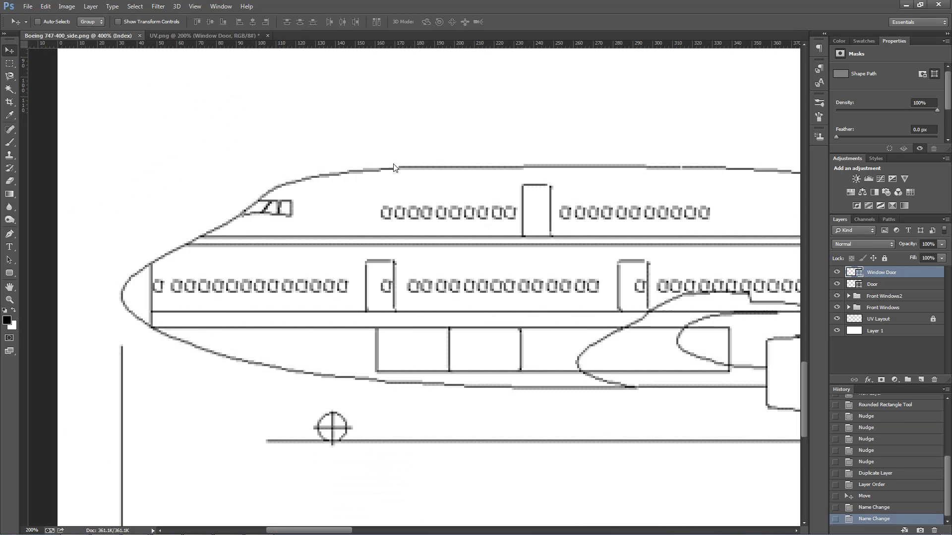
click(75, 526)
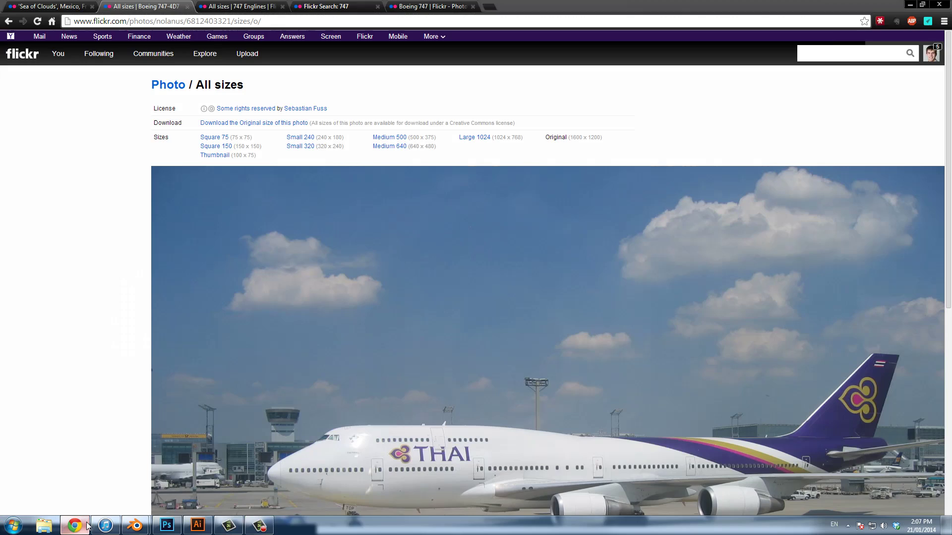
scroll(402, 257, down, 2)
scroll(401, 256, up, 2)
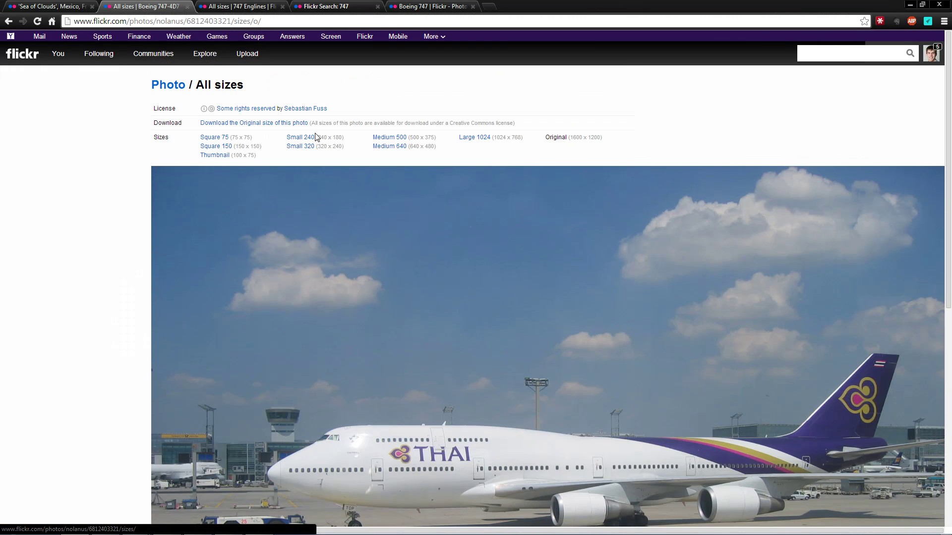
scroll(415, 260, down, 2)
scroll(415, 260, up, 2)
double_click(303, 109)
scroll(367, 170, down, 4)
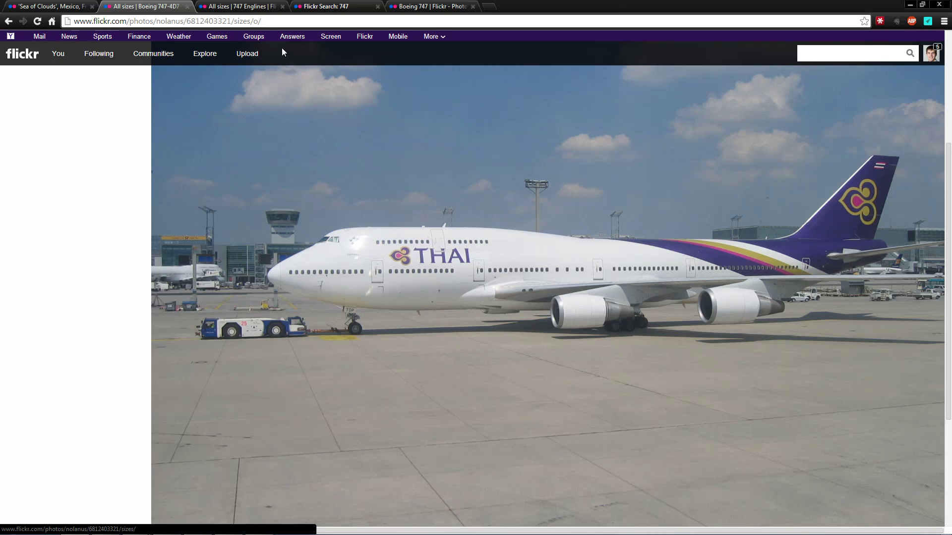
click(240, 6)
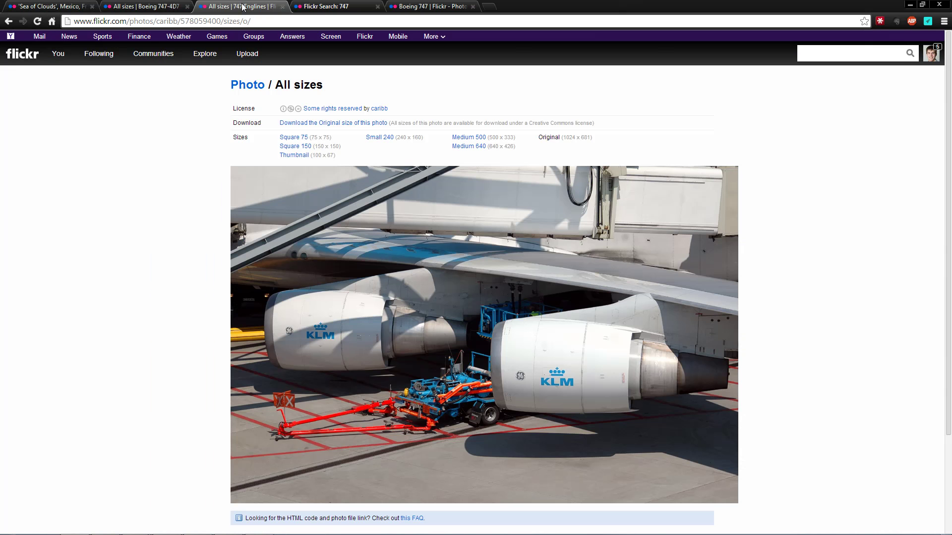
click(326, 6)
click(437, 6)
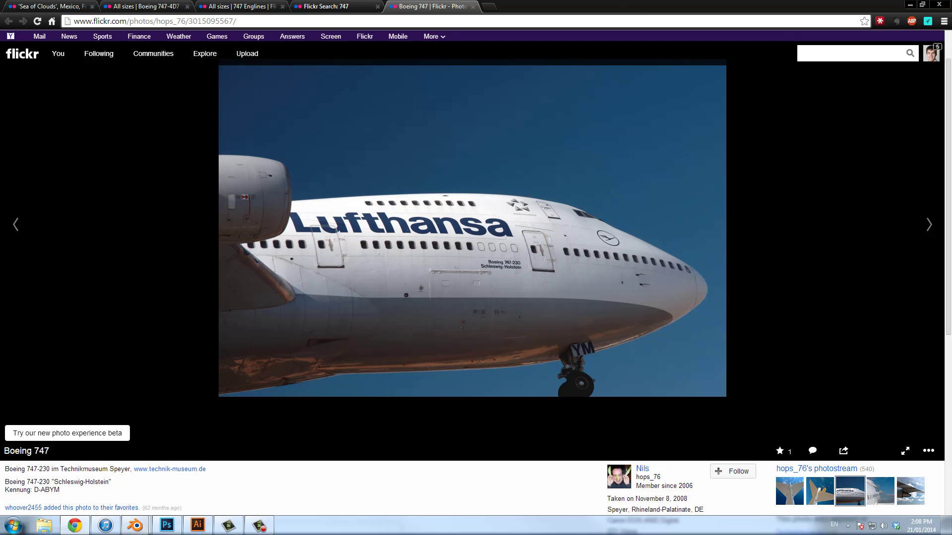
click(166, 525)
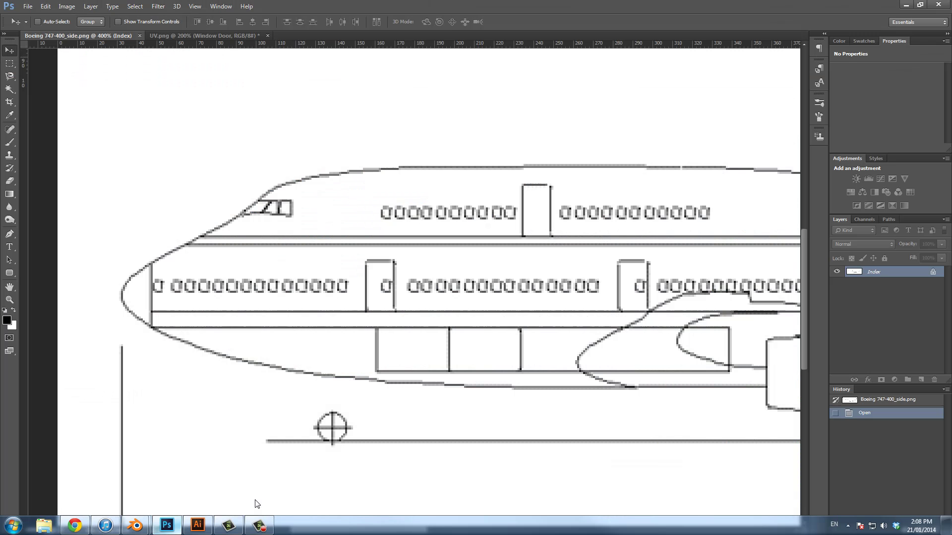
Add a new layer above Window Door in UV.png and set the Brush tool to a 3 px tip.
click(222, 35)
key(ctrl+plus)
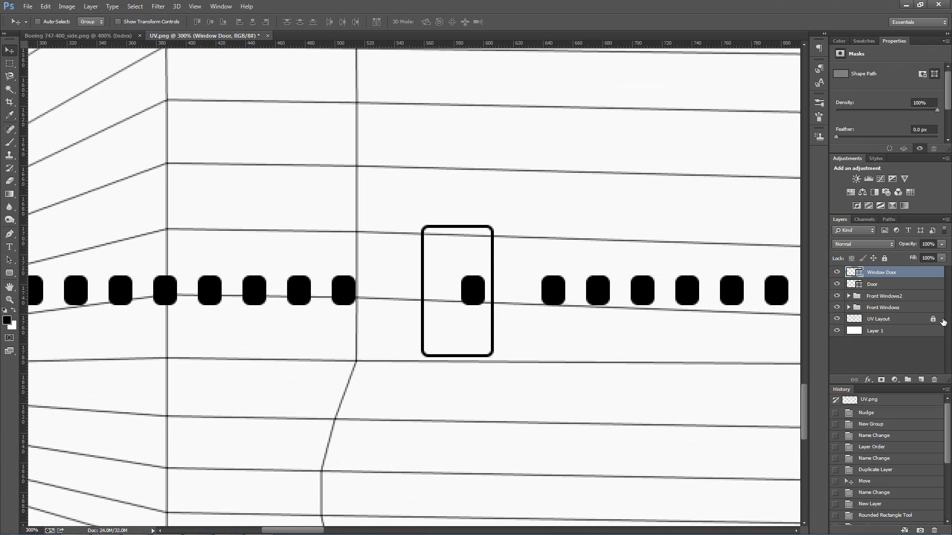
click(921, 380)
click(10, 143)
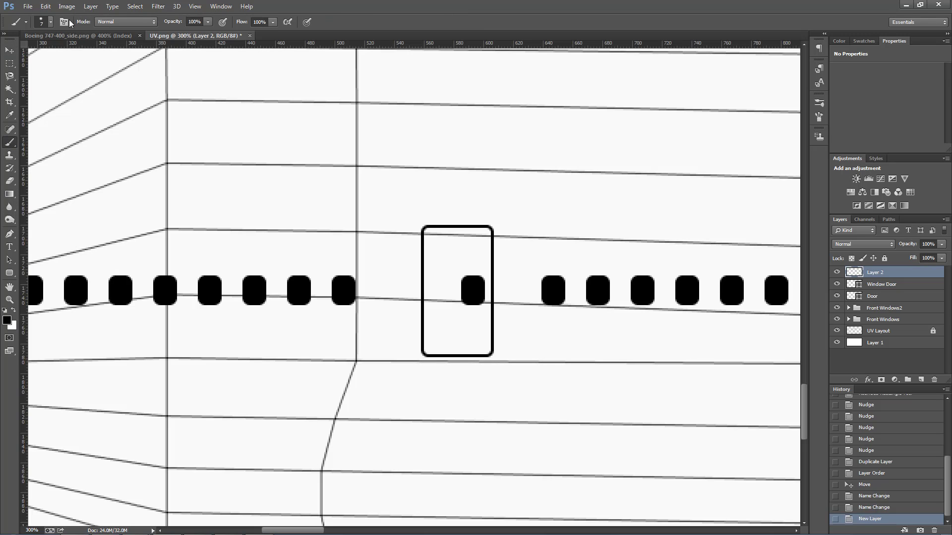
click(51, 22)
click(300, 5)
key(ctrl+plus)
key(bracketleft)
key(bracketleft)
key(bracketleft)
key(bracketleft)
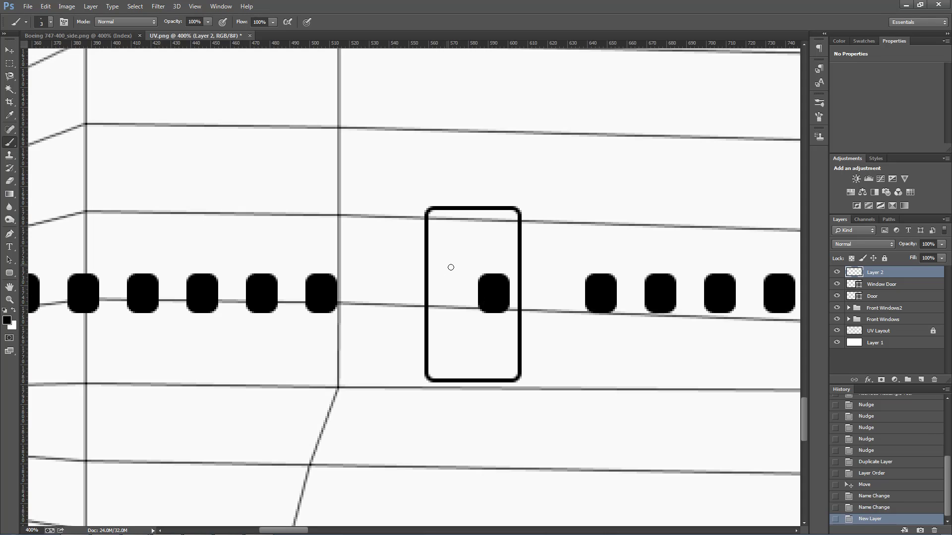
Paint a black vertical handle stroke about 35 px tall beside the door's window, replacing a thinner trial stroke, and add a larger dot at its middle.
shift+drag(448, 262, 447, 327)
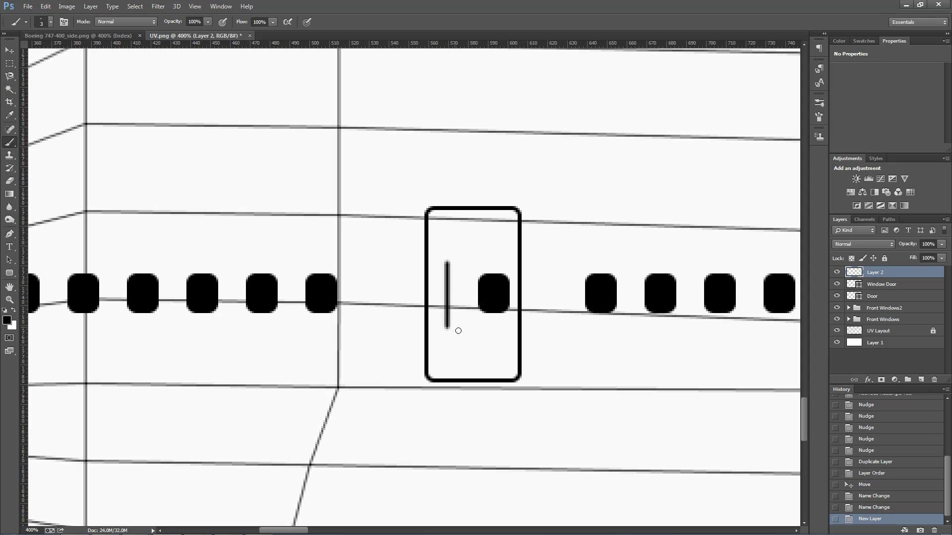
key(ctrl+z)
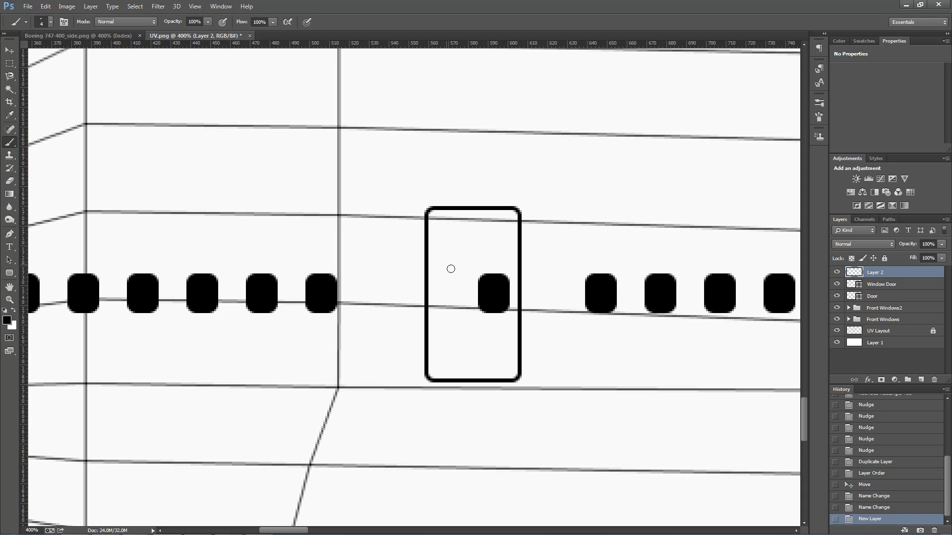
shift+drag(452, 268, 461, 331)
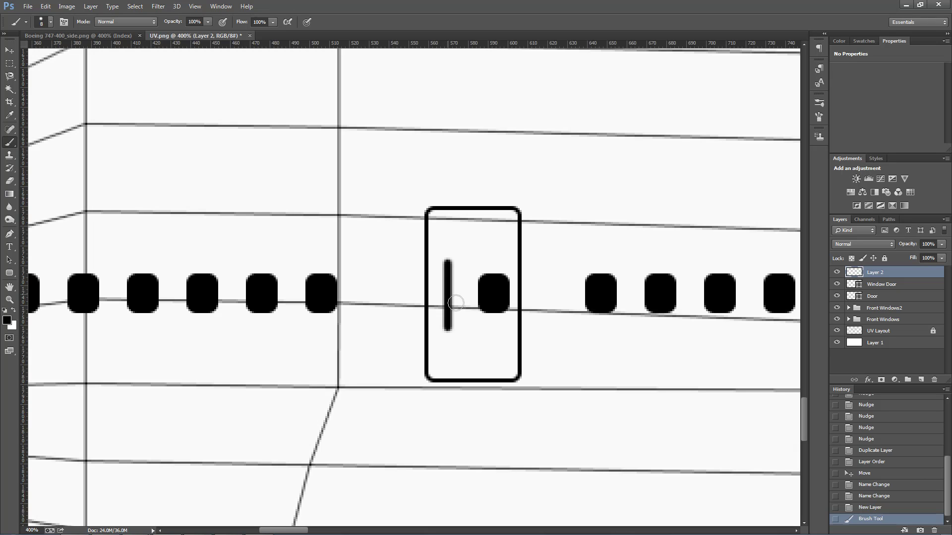
click(449, 295)
Rename the painted handle layer Door Handle.
key(ctrl+minus)
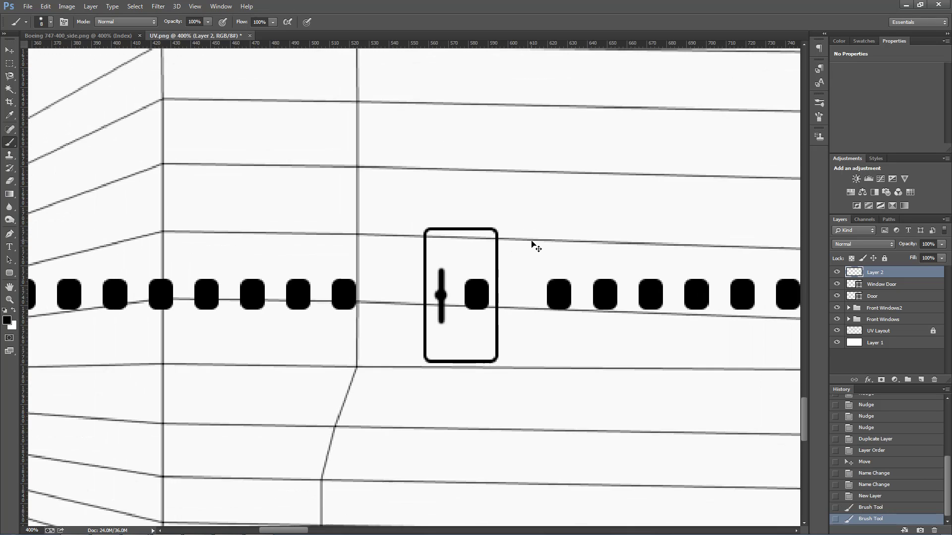
key(ctrl+minus)
key(ctrl+minus)
key(ctrl+minus)
scroll(548, 271, up, 7)
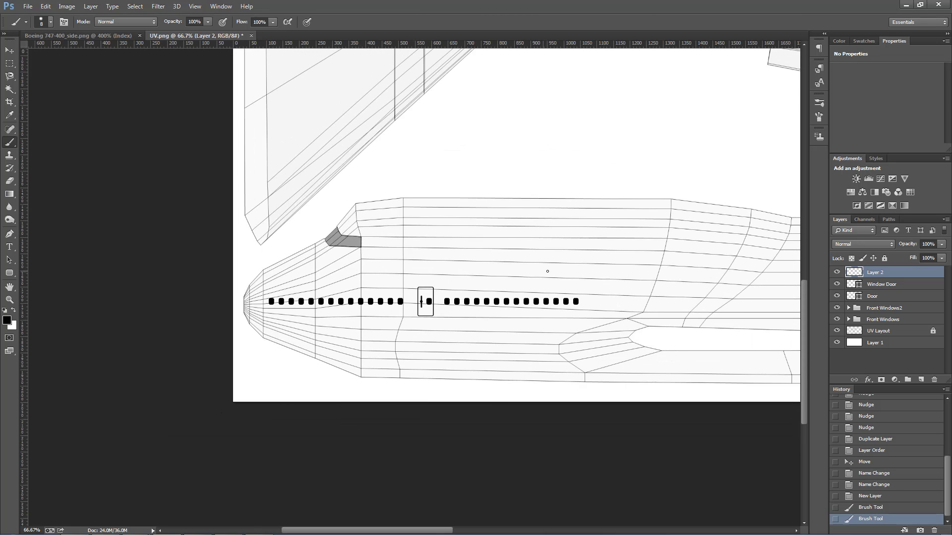
scroll(548, 276, down, 8)
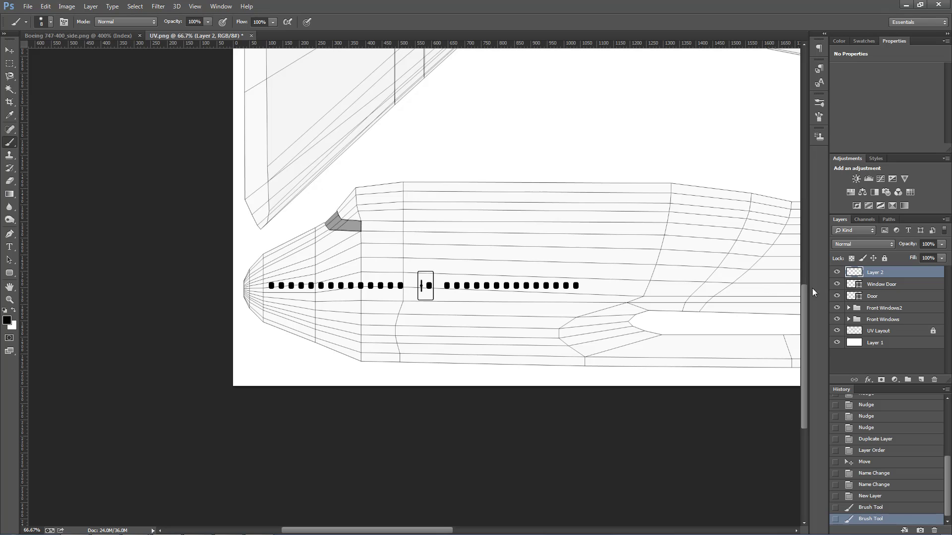
text(Door Handle)
key(Return)
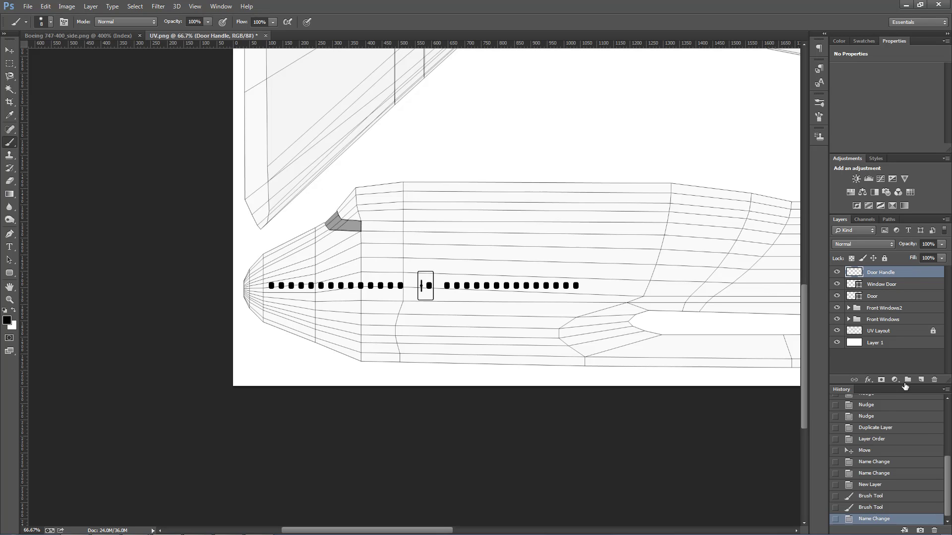
Create a new layer group above the Door Handle layer and name it Door.
click(907, 379)
double_click(880, 272)
text(D)
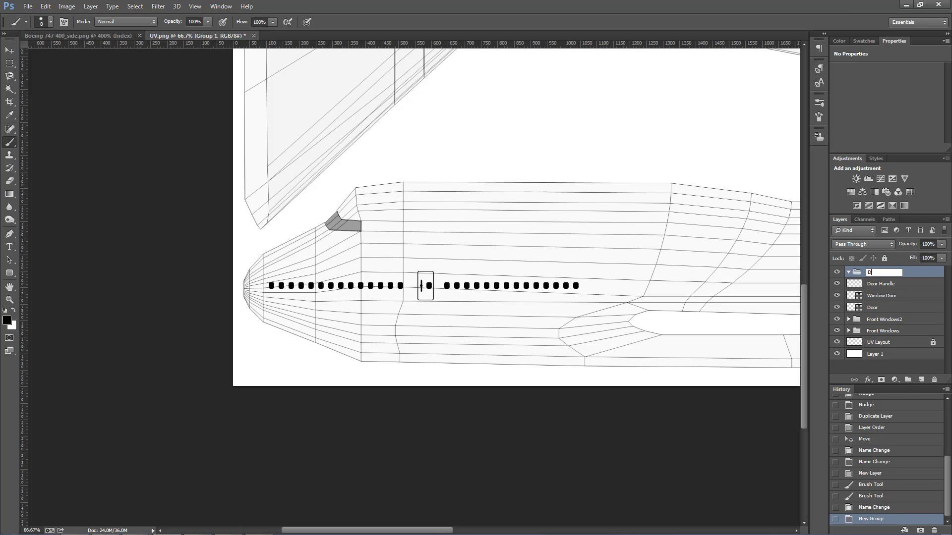
text(oor Handl)
key(BackSpace)
key(BackSpace)
key(BackSpace)
key(BackSpace)
key(BackSpace)
key(BackSpace)
key(Return)
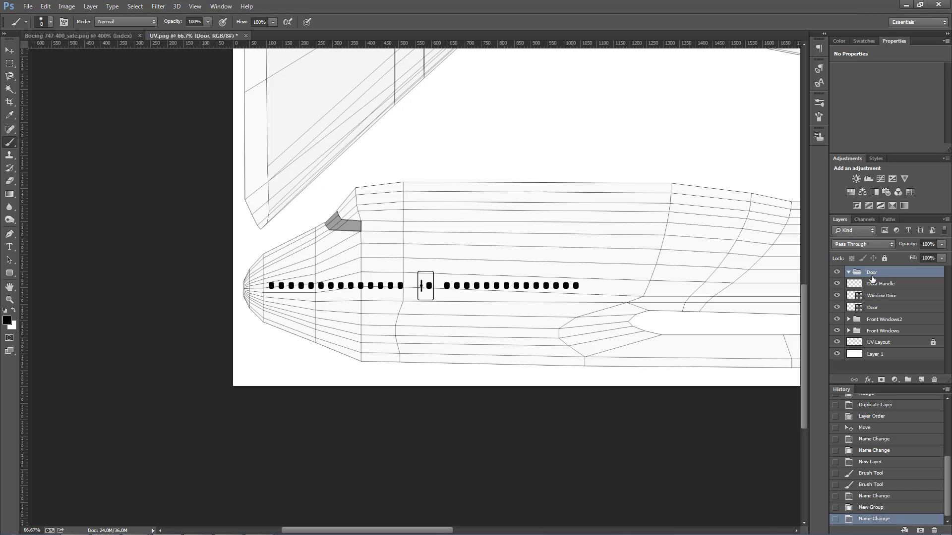
Move the Door Handle, Window Door and Door layers into the Door group and collapse the group.
click(881, 284)
shift+click(887, 313)
drag(887, 313, 888, 277)
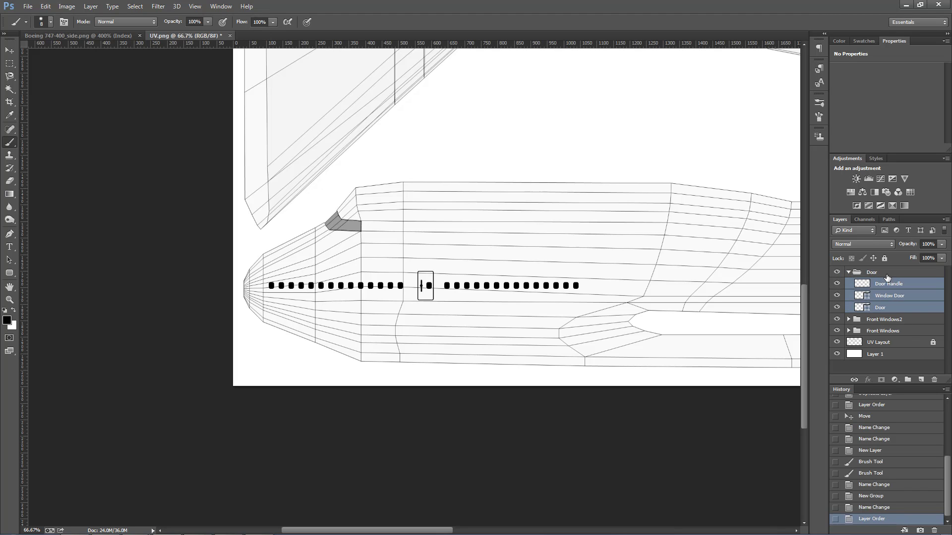
click(857, 272)
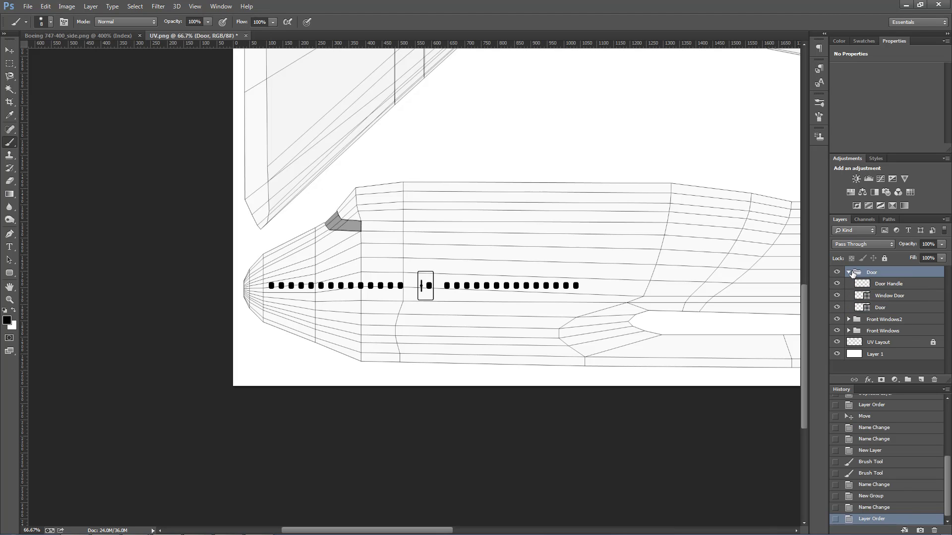
click(849, 272)
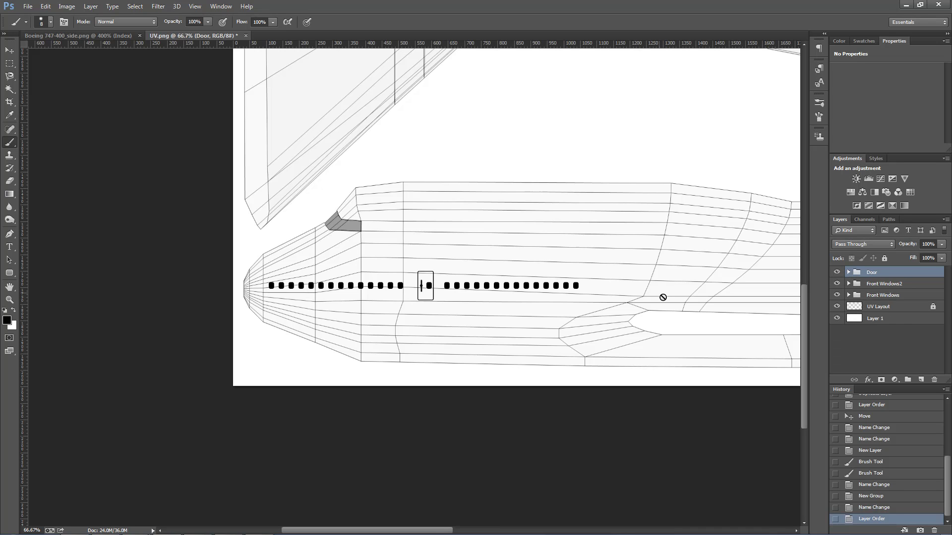
key(ctrl+plus)
drag(638, 301, 502, 309)
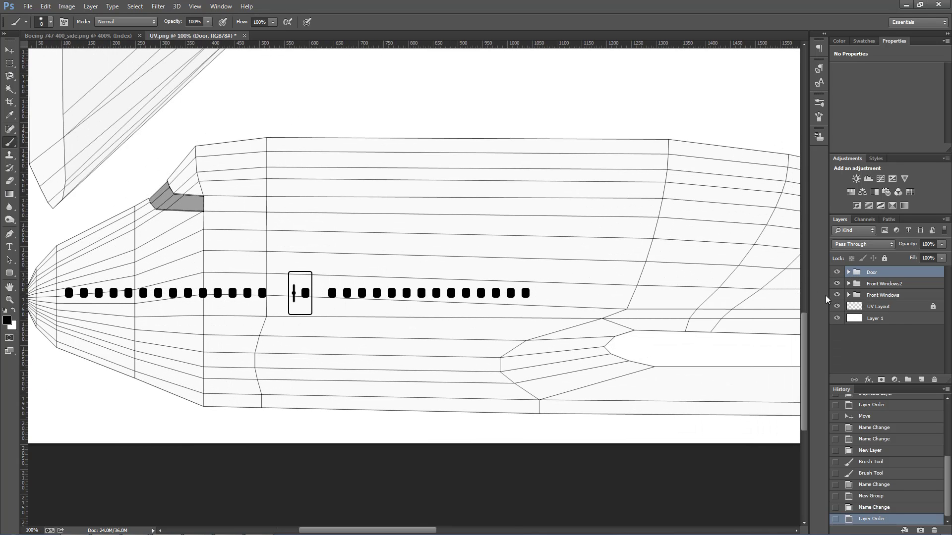
Duplicate the Door group and move the copy horizontally along the fuselage to just behind the second window row.
right_click(868, 272)
click(793, 282)
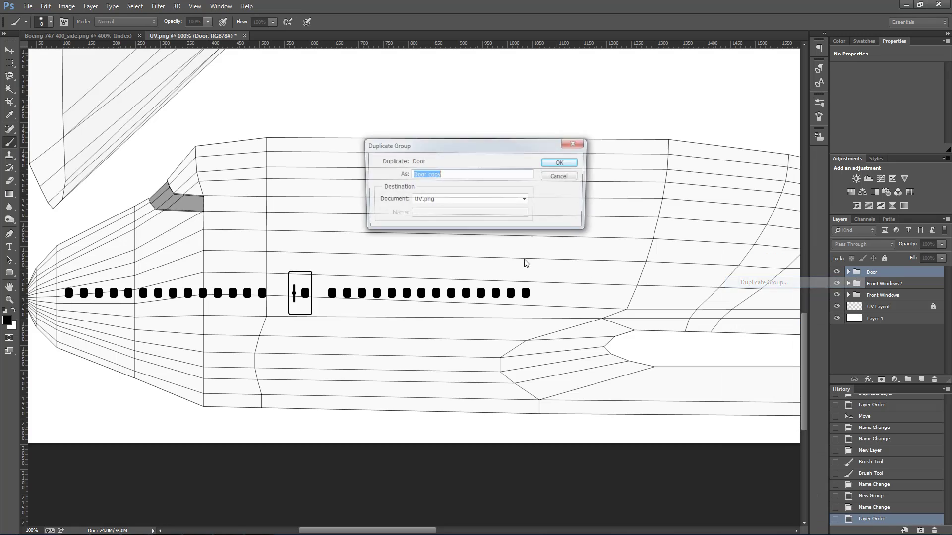
click(562, 164)
key(v)
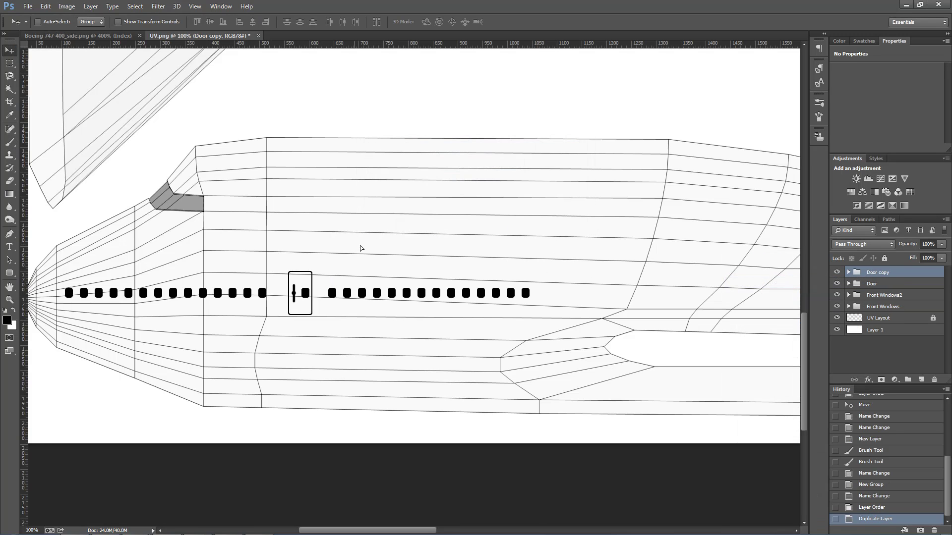
drag(381, 257, 640, 257)
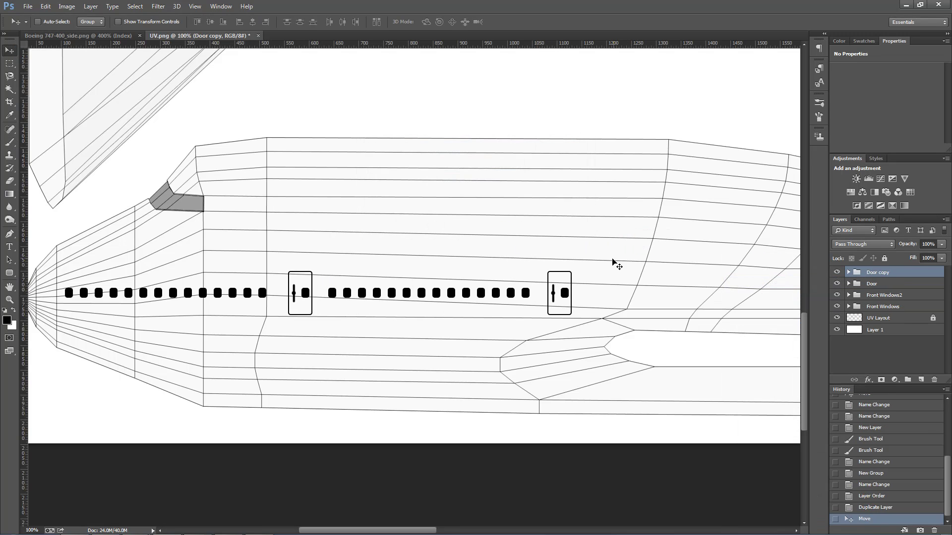
Shift the copied door slightly farther aft to match the second door's spacing on the Boeing 747-400 side blueprint.
click(111, 36)
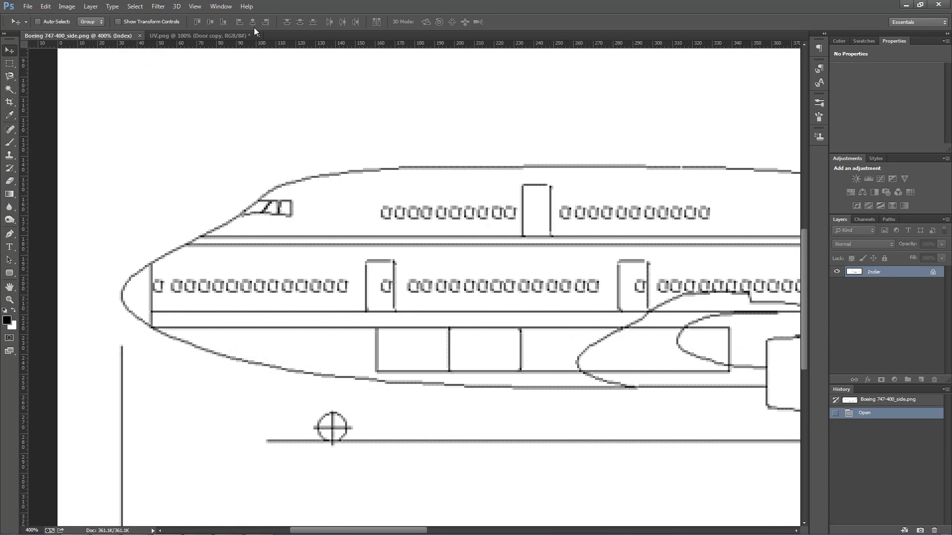
click(199, 36)
drag(538, 268, 543, 268)
click(87, 35)
click(181, 37)
drag(546, 225, 548, 227)
click(115, 36)
click(177, 36)
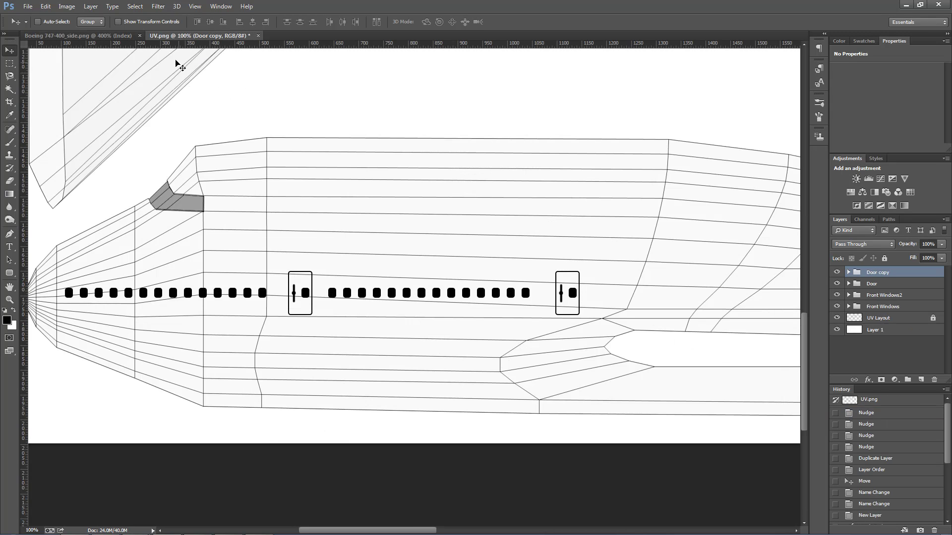
Duplicate ten window layers from the Front Windows group and move the copies up to form the upper-deck window row.
click(108, 35)
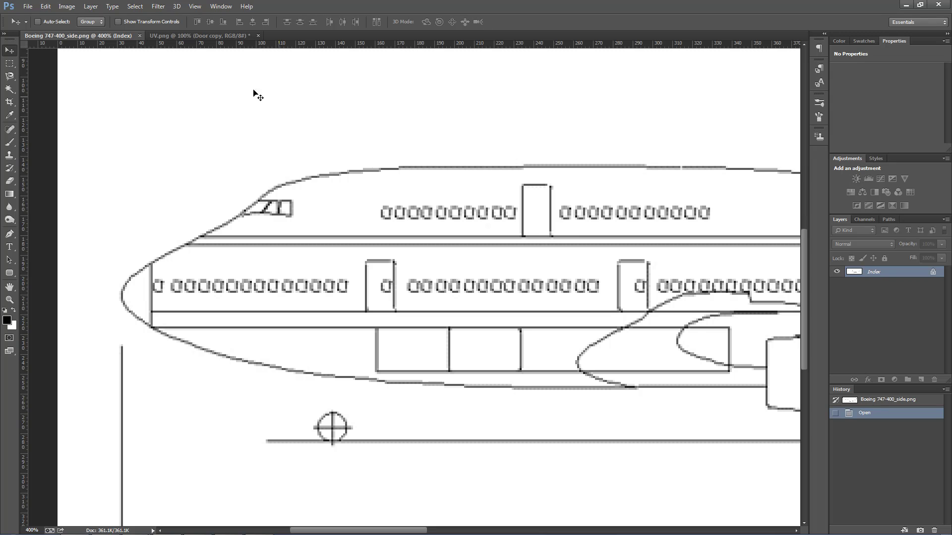
click(186, 37)
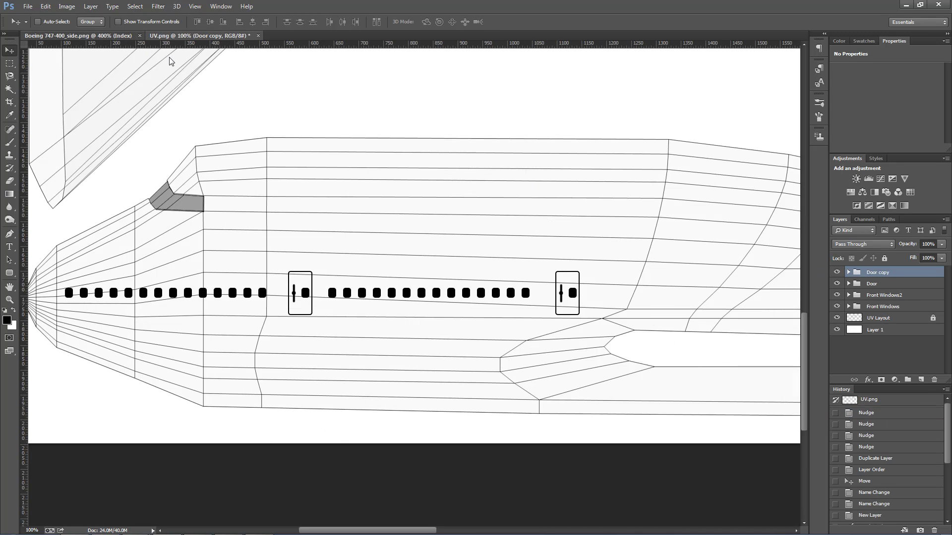
click(119, 36)
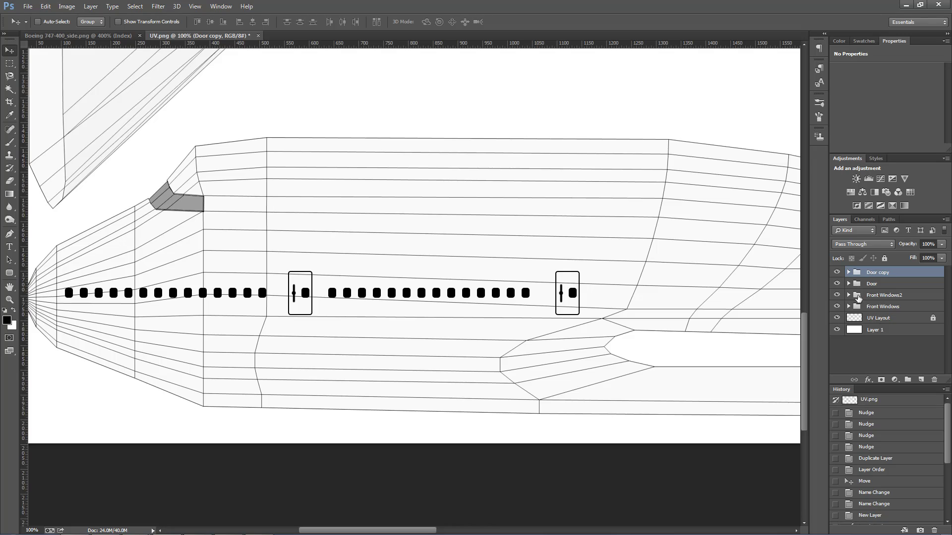
click(848, 306)
click(929, 320)
scroll(912, 343, down, 4)
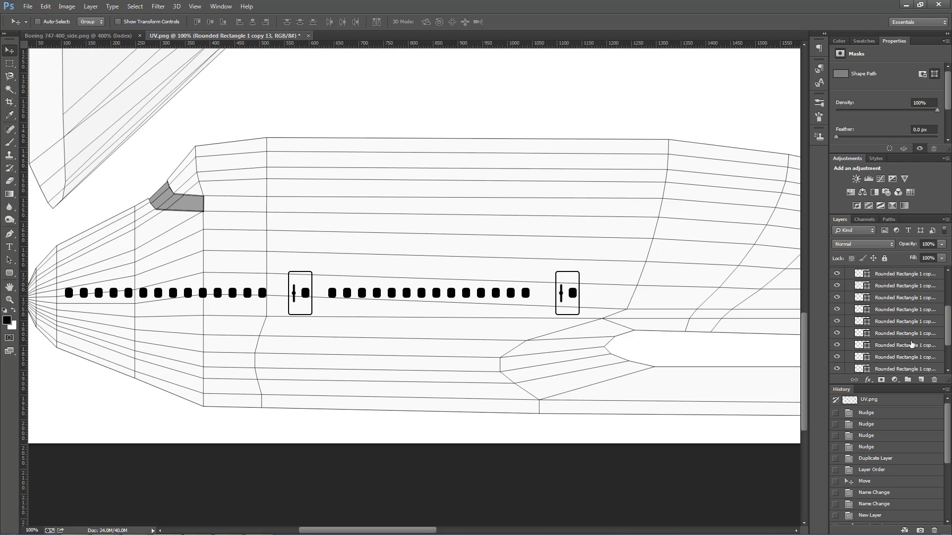
scroll(912, 345, down, 2)
click(916, 347)
scroll(916, 346, up, 5)
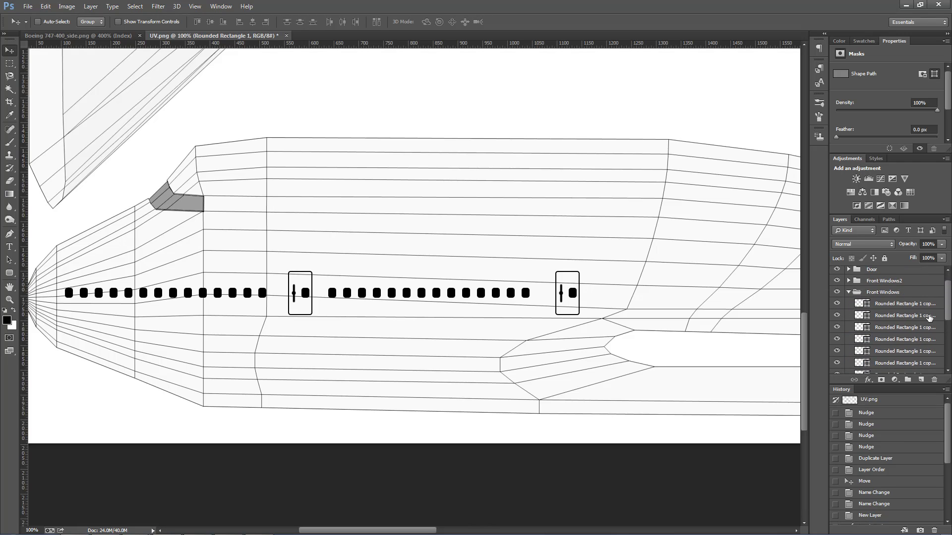
scroll(929, 325, down, 1)
shift+click(931, 340)
right_click(930, 340)
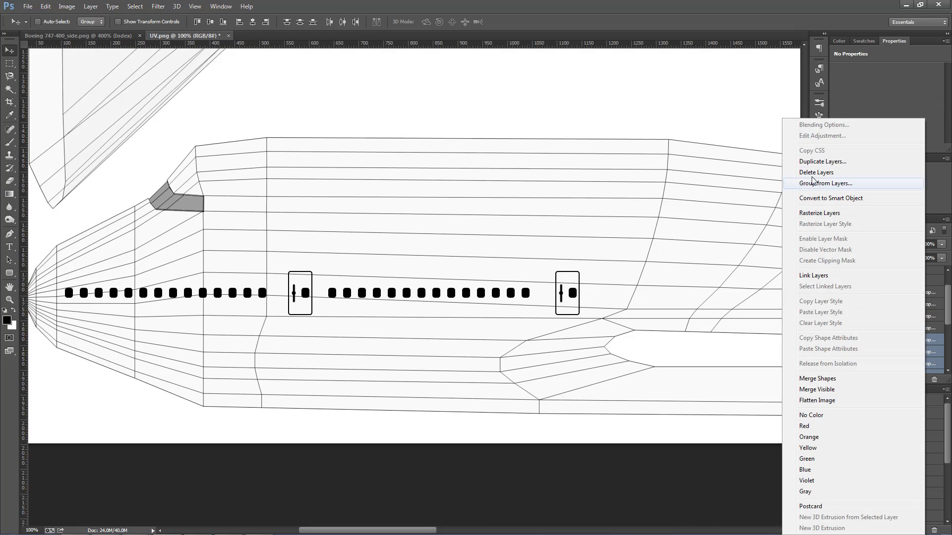
click(798, 162)
key(Return)
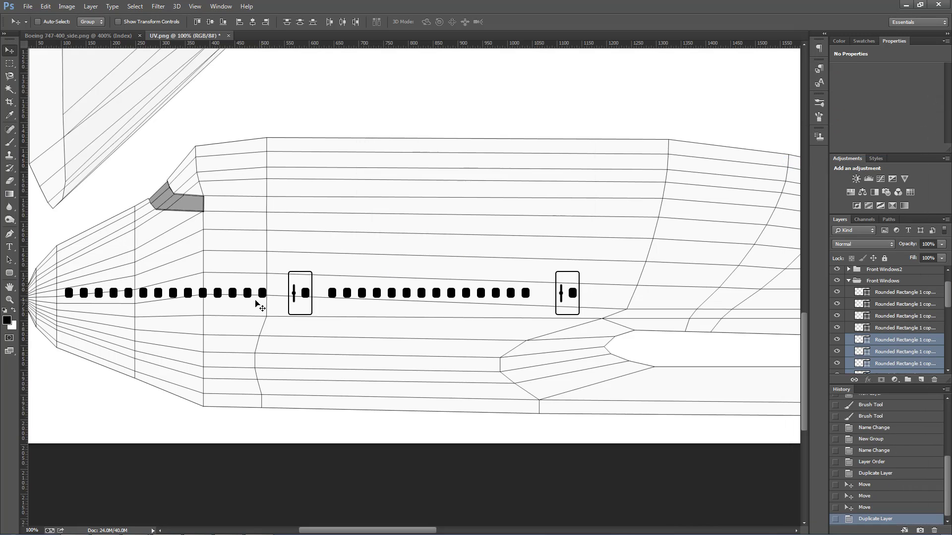
drag(232, 302, 404, 219)
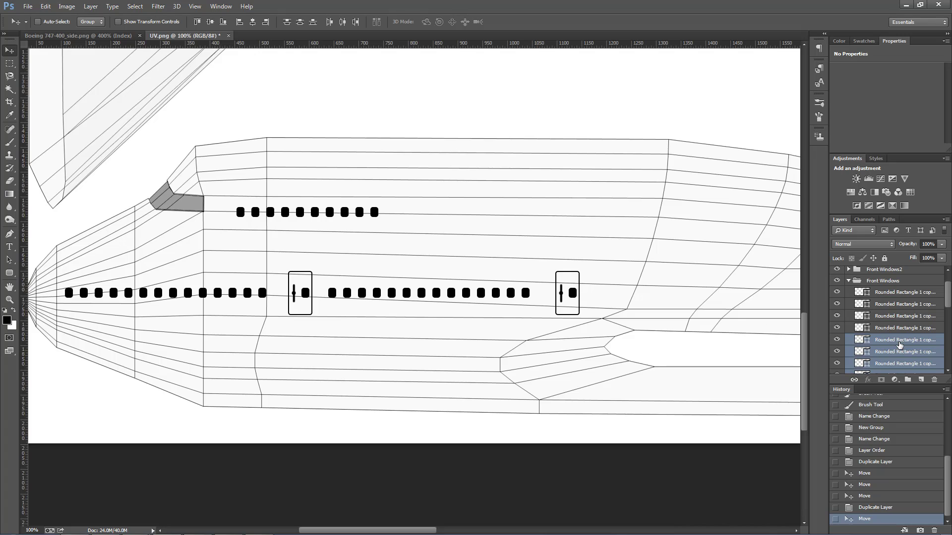
Move the duplicated window layers out of the Front Windows group to directly above it, and collapse that group.
drag(900, 340, 895, 293)
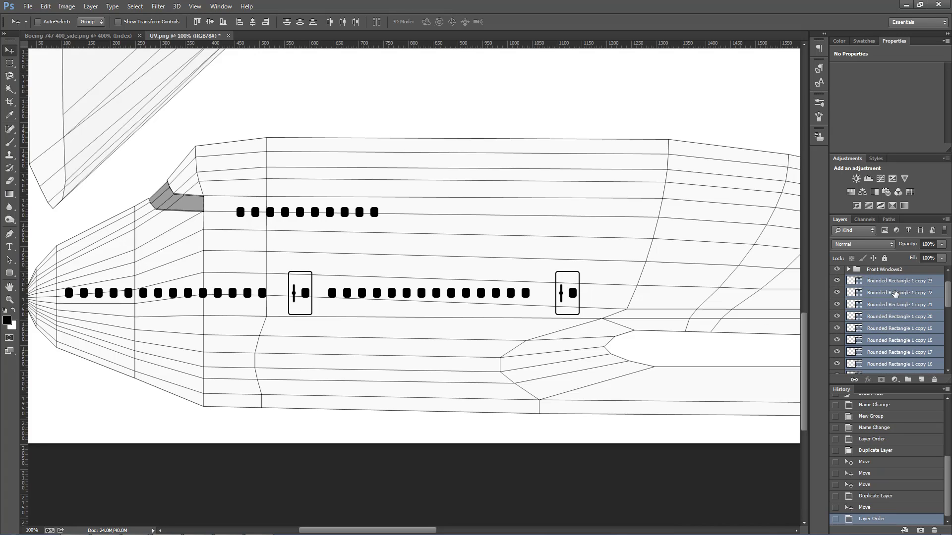
scroll(868, 322, down, 3)
click(849, 320)
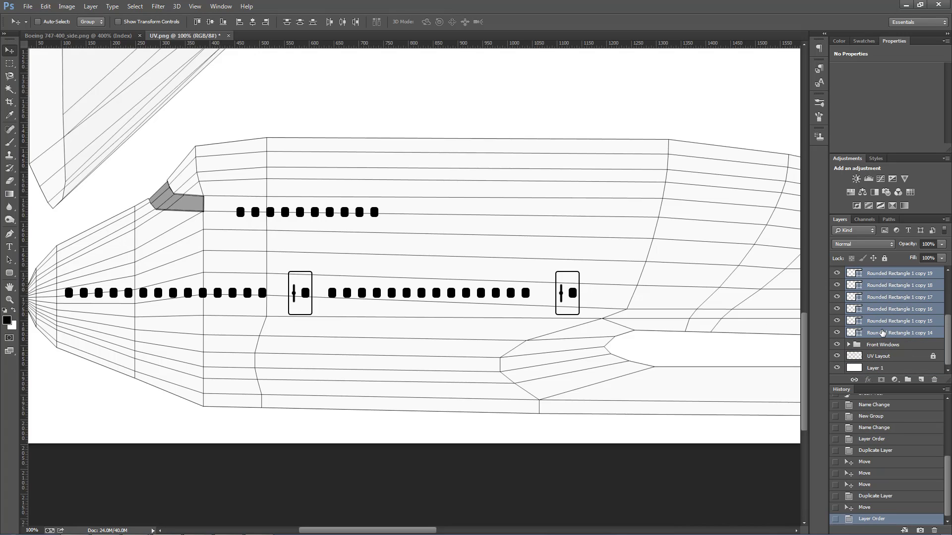
scroll(872, 322, up, 4)
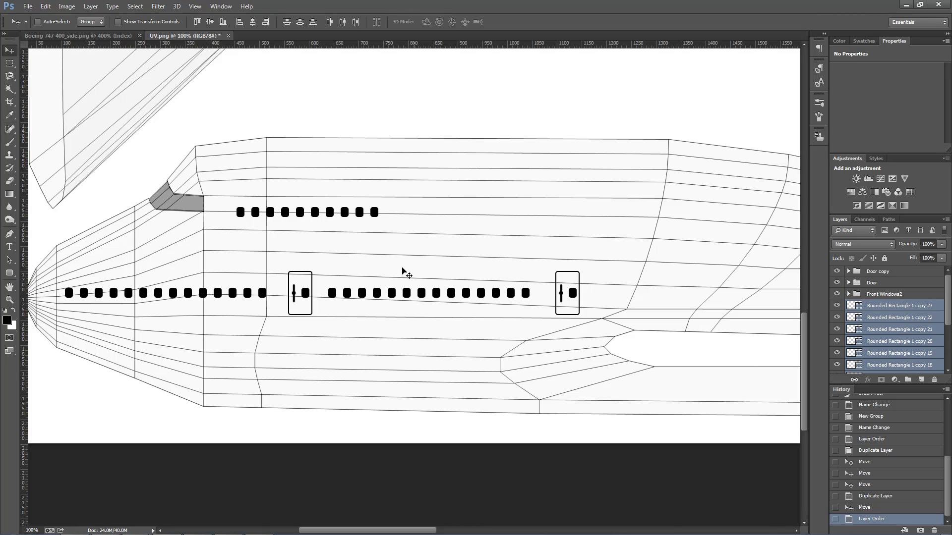
Shift the upper-deck window row aft along the fuselage, comparing its position with the Boeing 747-400 side blueprint.
drag(336, 224, 404, 224)
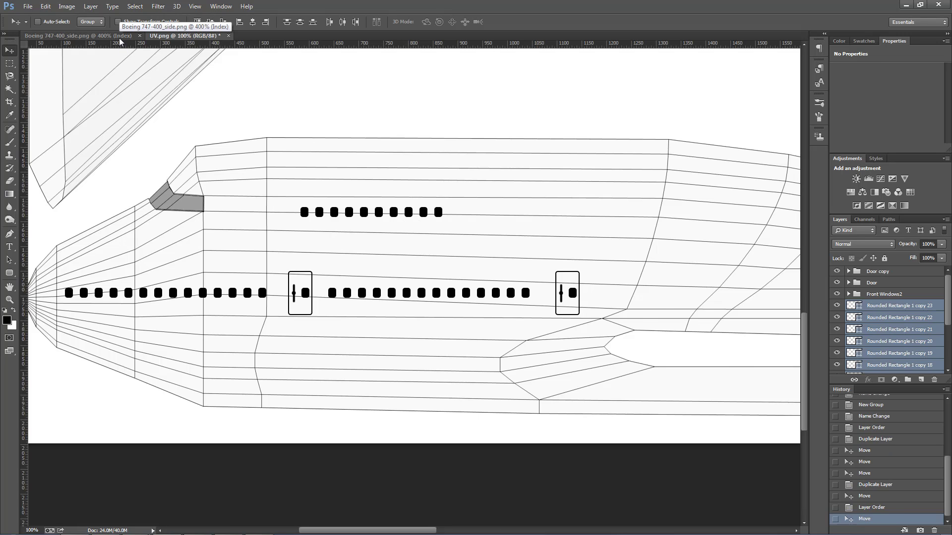
click(79, 36)
click(184, 36)
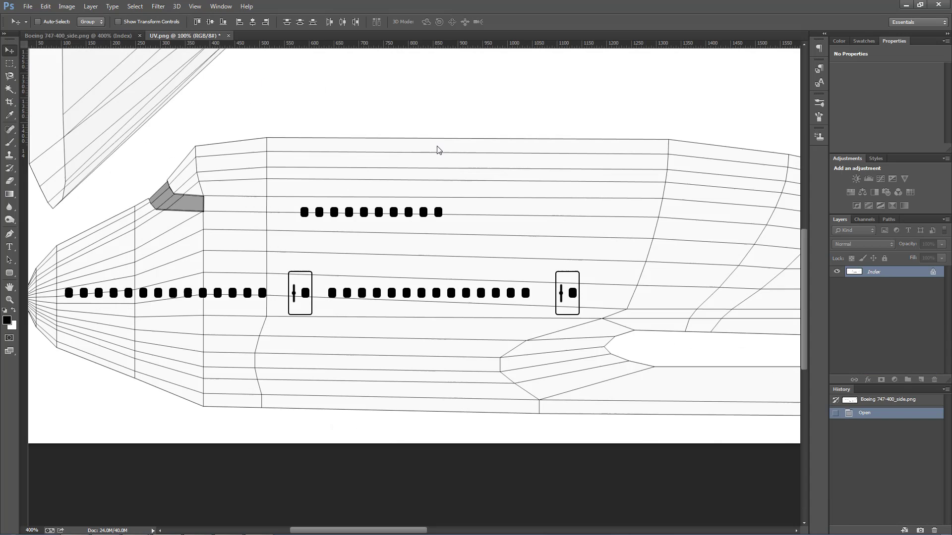
click(111, 37)
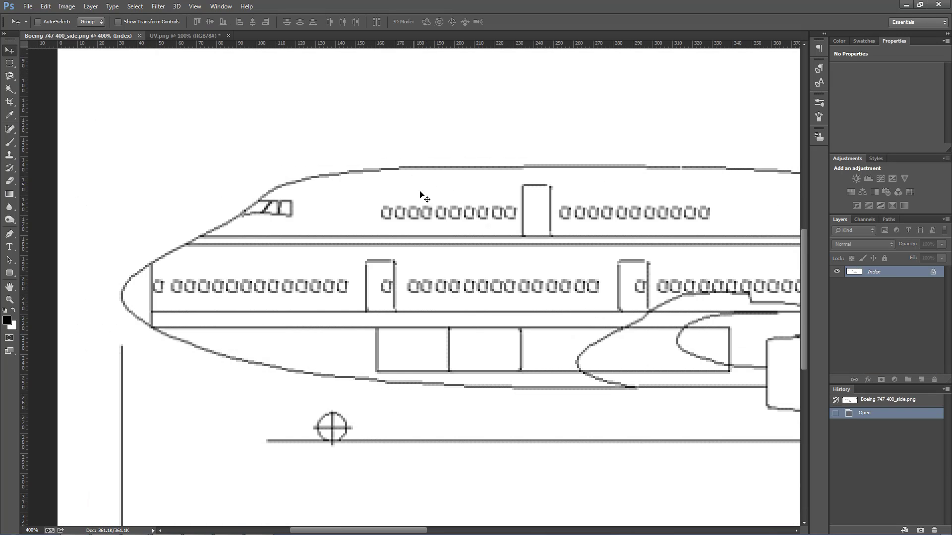
click(179, 36)
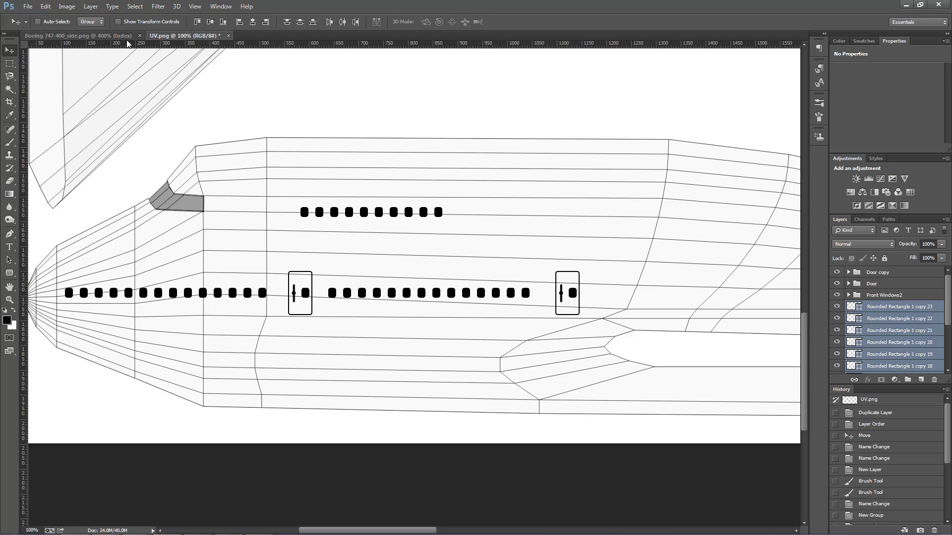
click(99, 36)
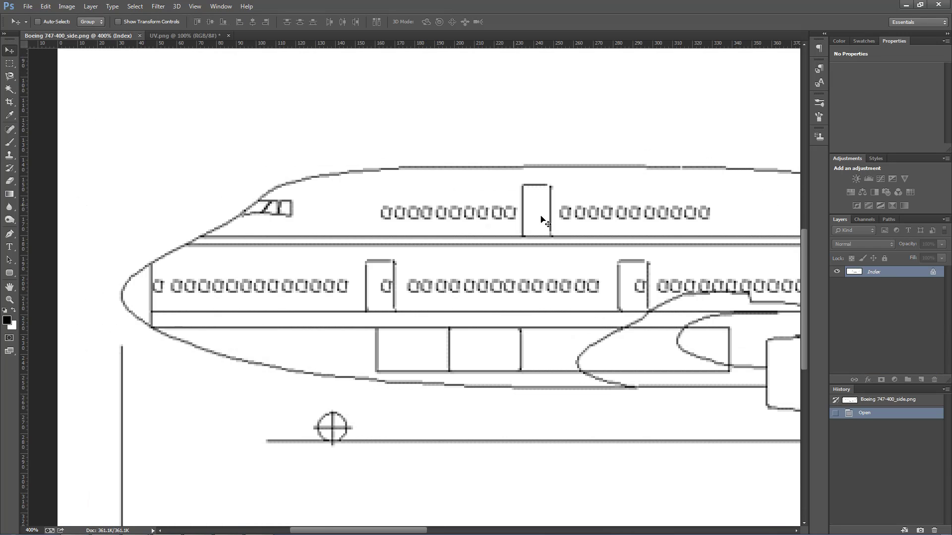
click(215, 36)
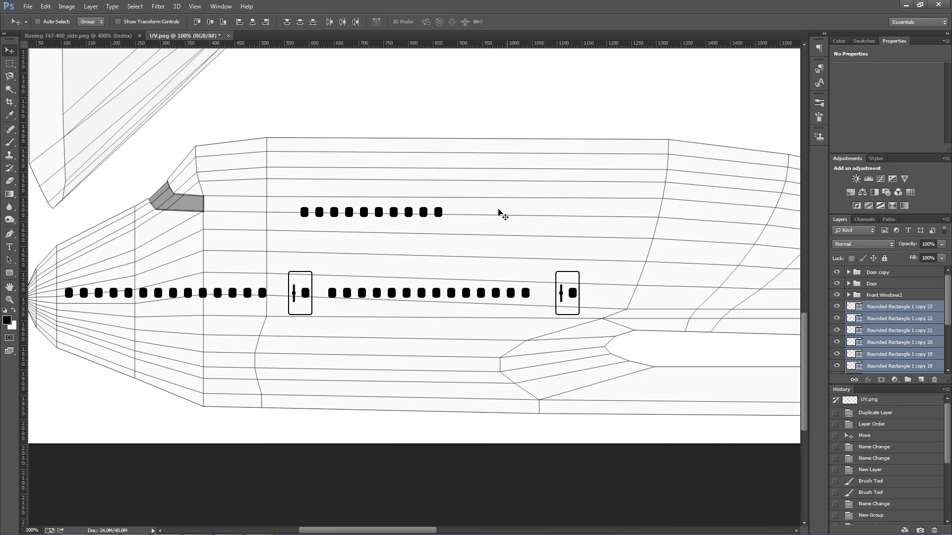
click(94, 36)
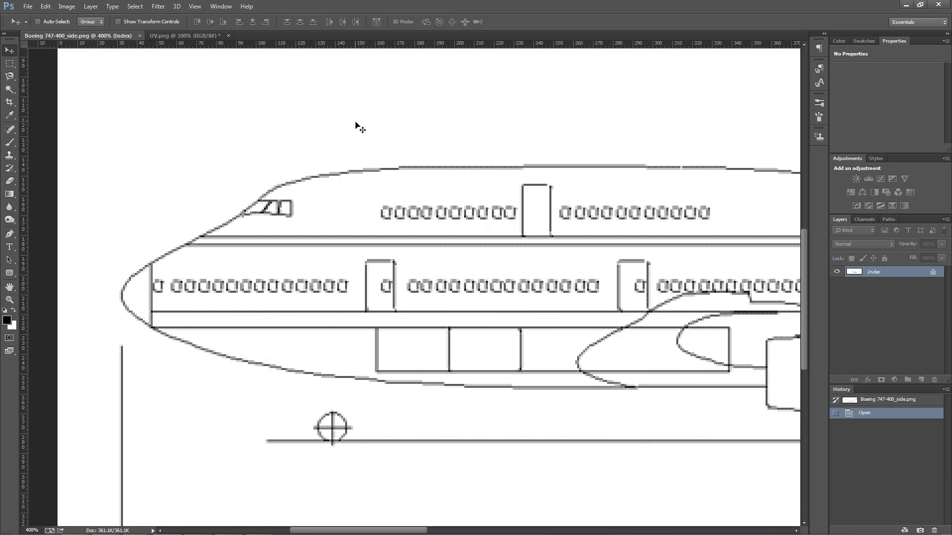
click(177, 37)
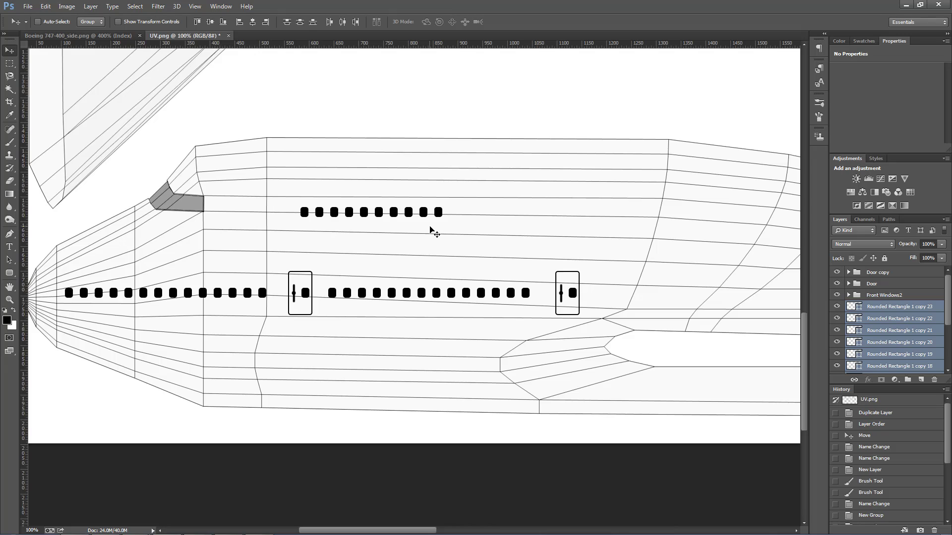
Nudge the upper-deck window row slightly toward the nose and check its placement against the side blueprint.
key(Left)
key(Left)
key(Left)
key(Left)
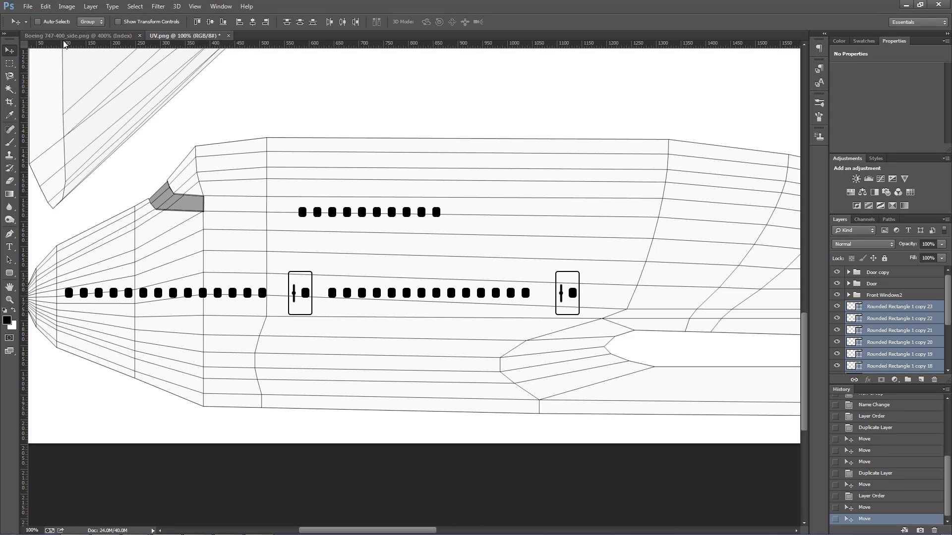
click(75, 37)
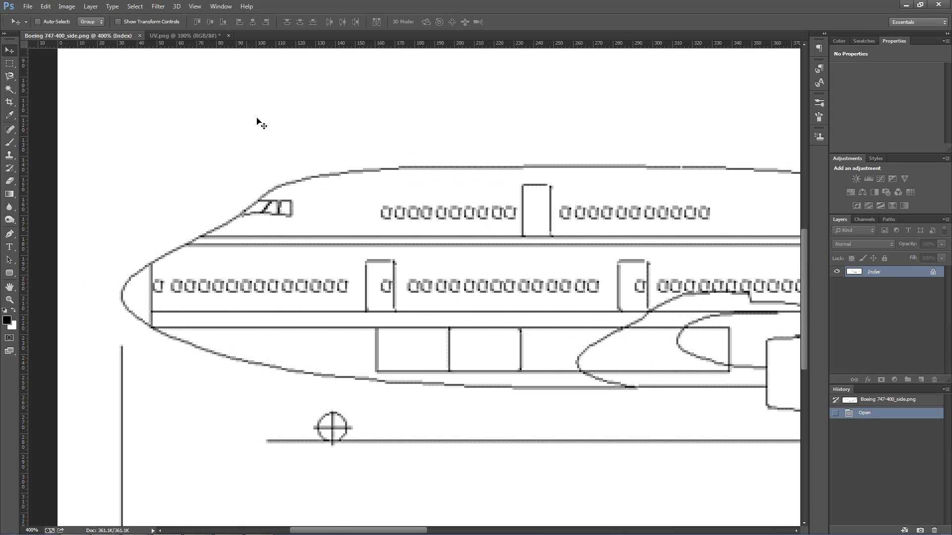
click(174, 37)
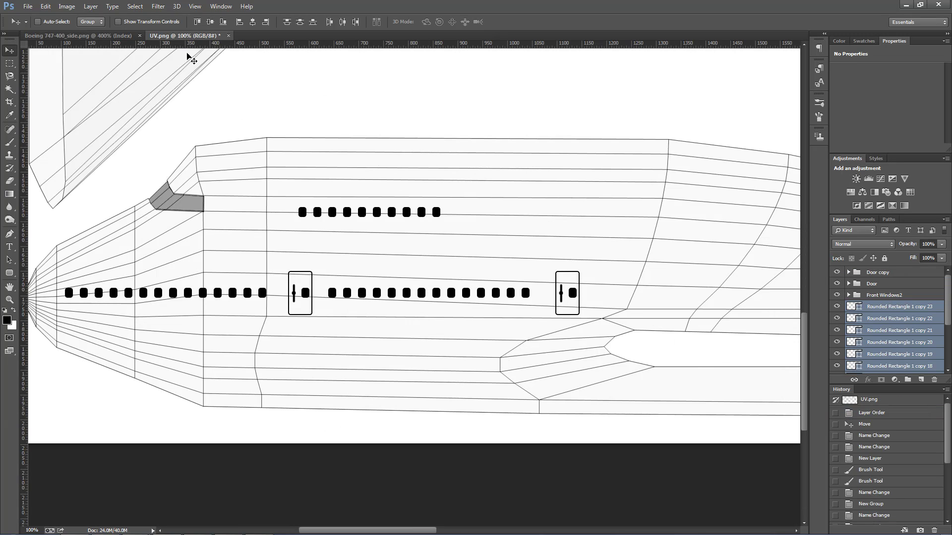
Create a new layer group above the duplicated window layers and name it Top Windows.
drag(921, 368, 908, 380)
double_click(883, 307)
text(Top Windows)
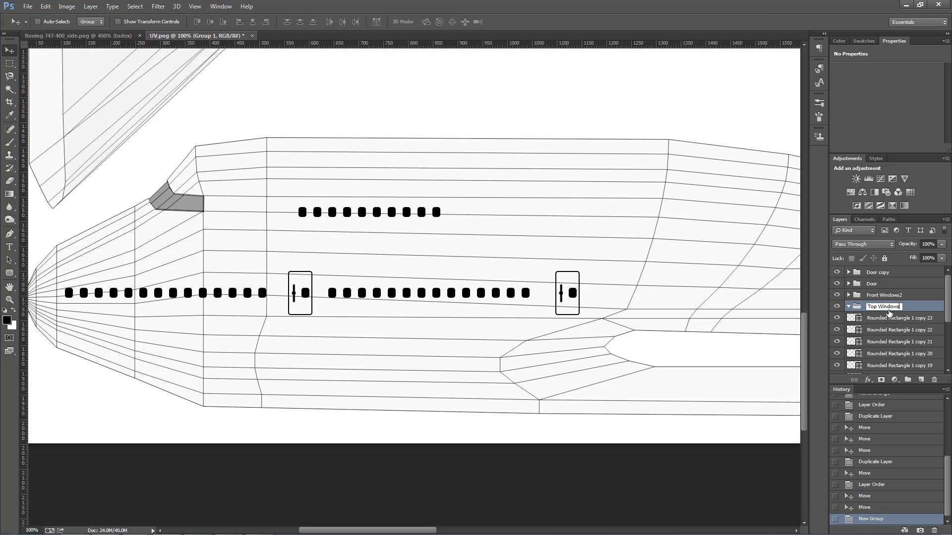
key(Return)
Move the ten duplicated window layers into the Top Windows group and collapse the group.
click(891, 319)
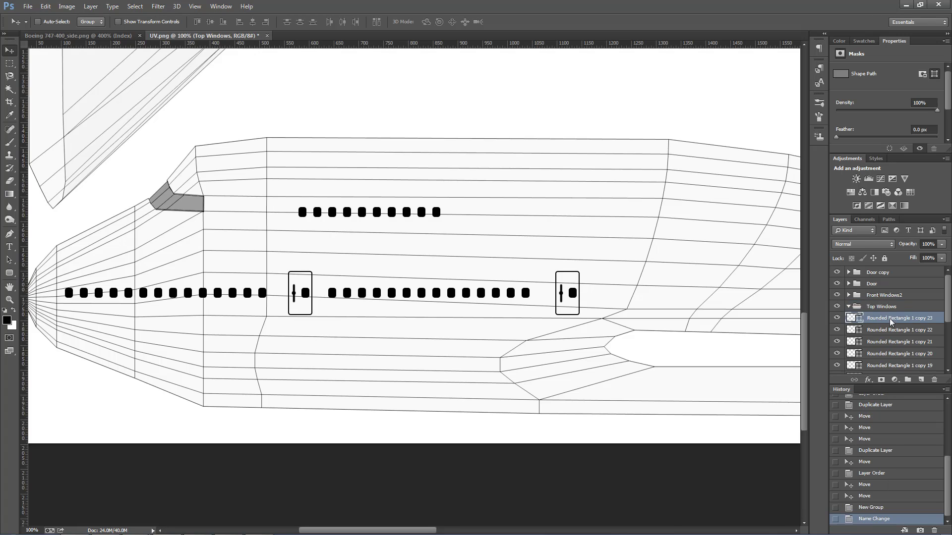
scroll(892, 328, down, 3)
shift+click(899, 333)
scroll(902, 330, up, 3)
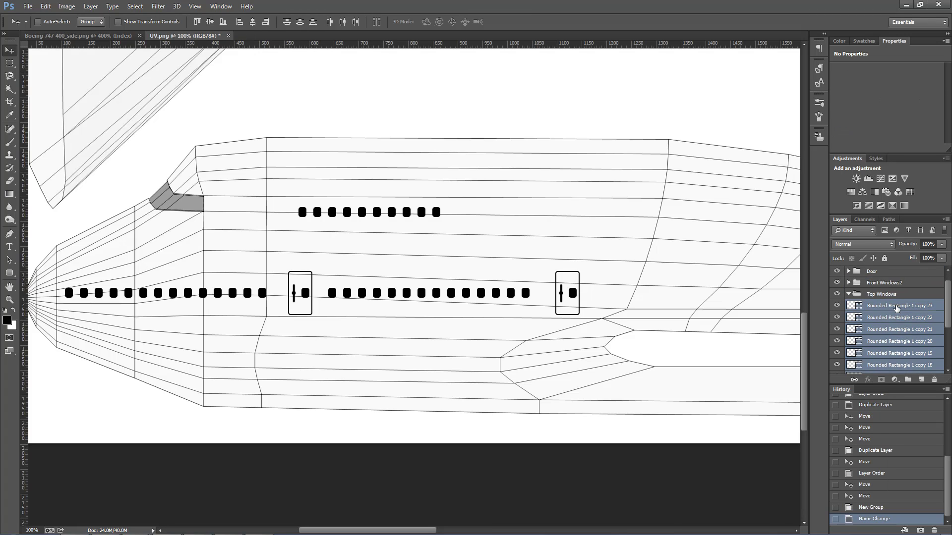
drag(897, 309, 880, 300)
click(849, 294)
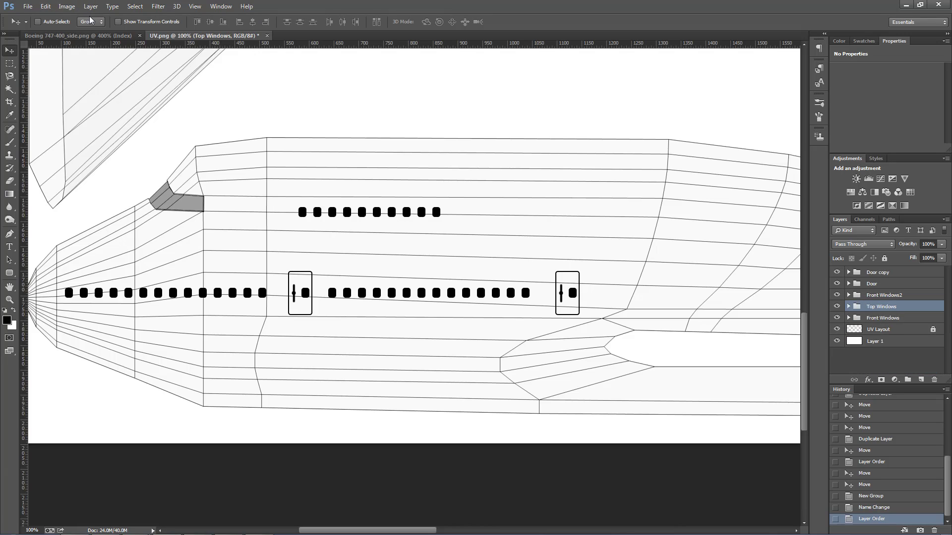
Compare the upper-deck window and door layout on the Boeing 747-400 side blueprint with the fuselage texture.
click(99, 35)
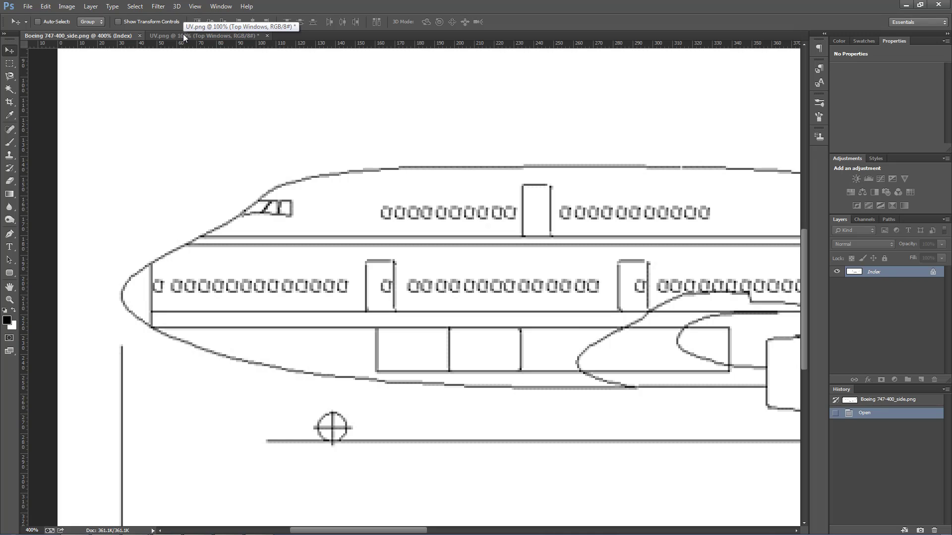
click(183, 34)
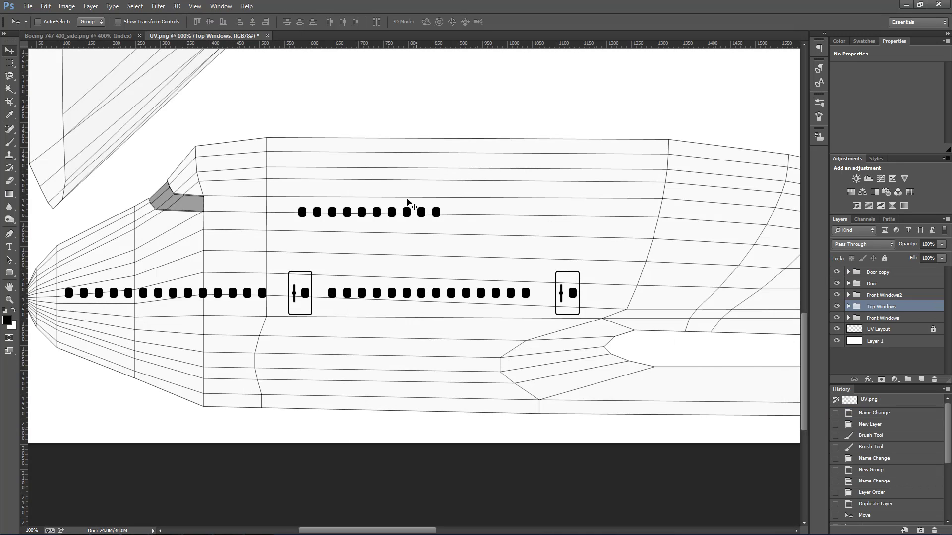
click(111, 35)
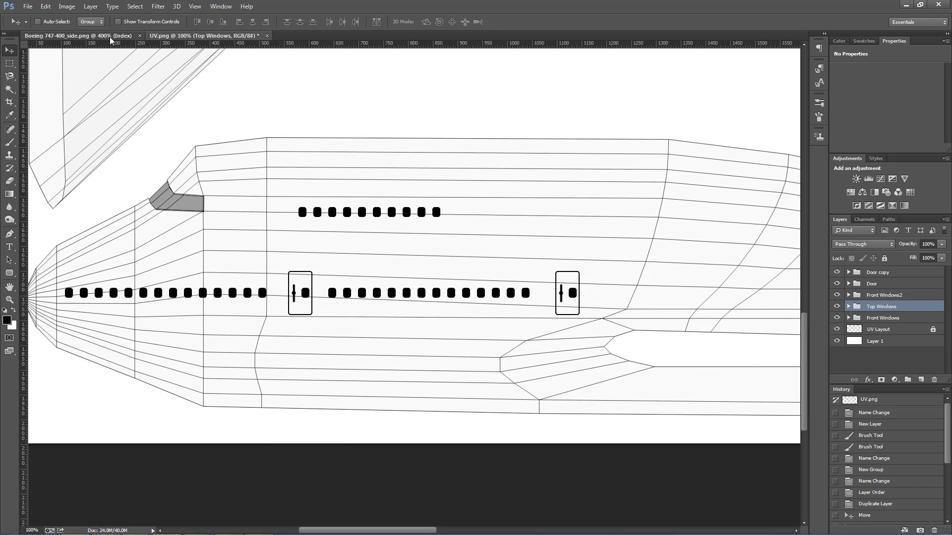
click(209, 36)
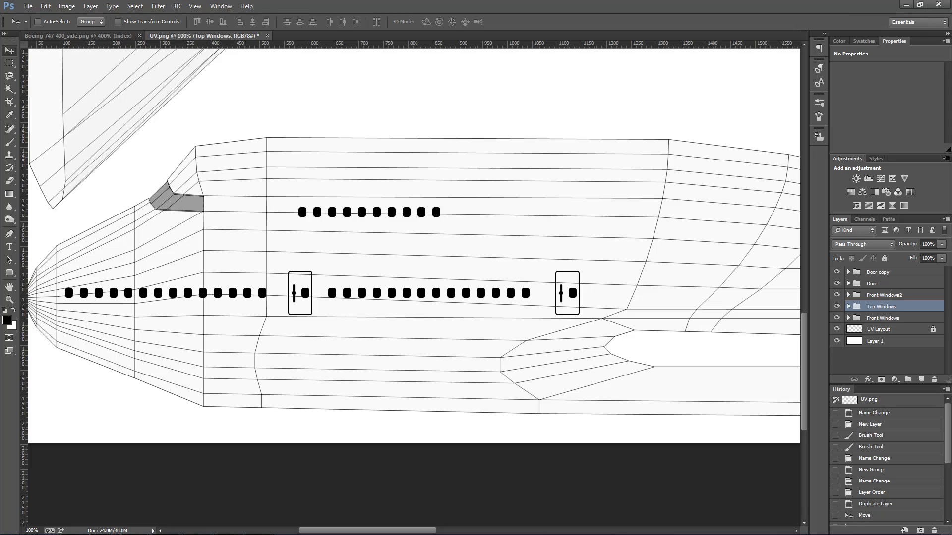
Check the upper-deck window row against the side blueprint and nudge the Top Windows group slightly upward on the fuselage.
click(99, 36)
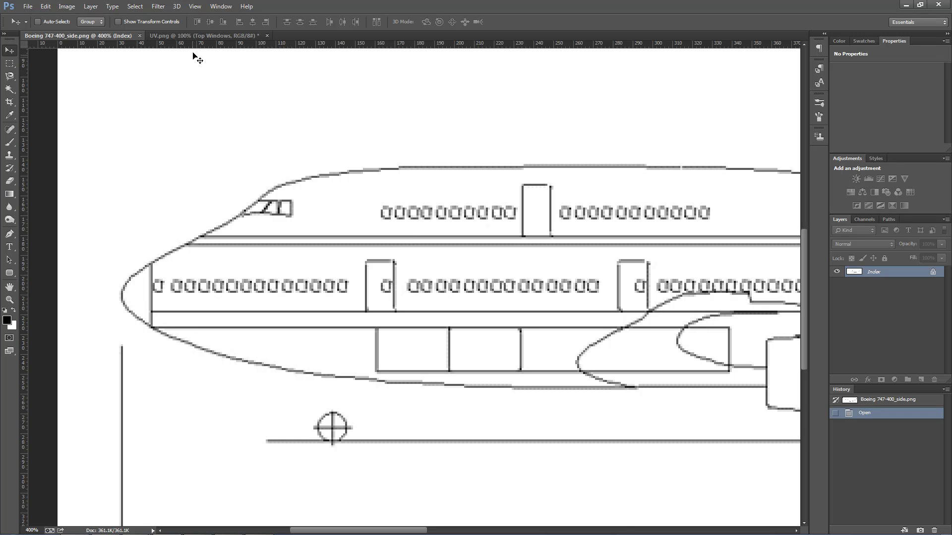
click(198, 36)
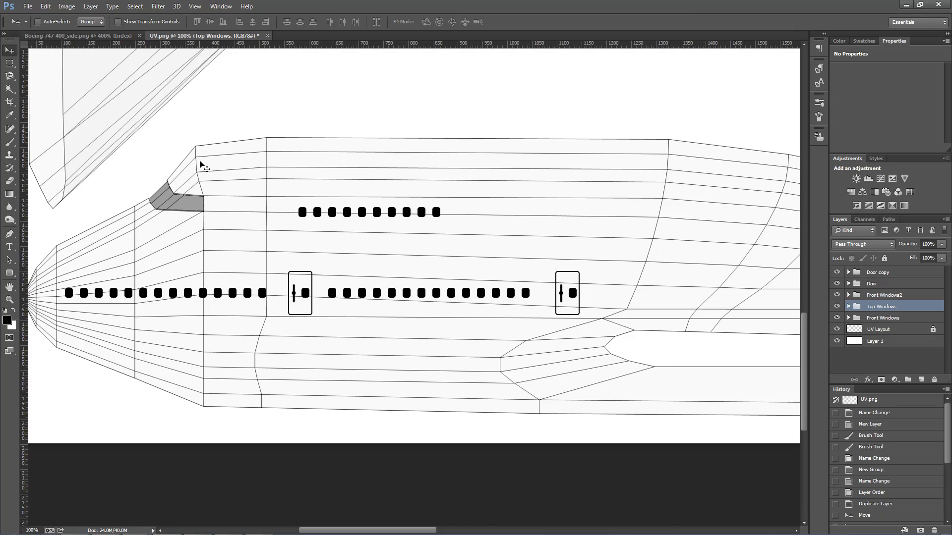
click(78, 36)
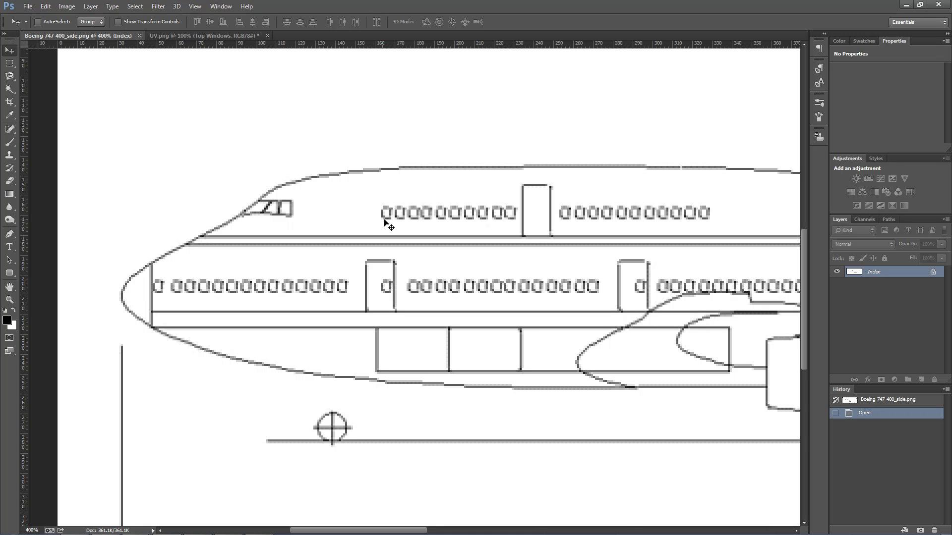
click(191, 36)
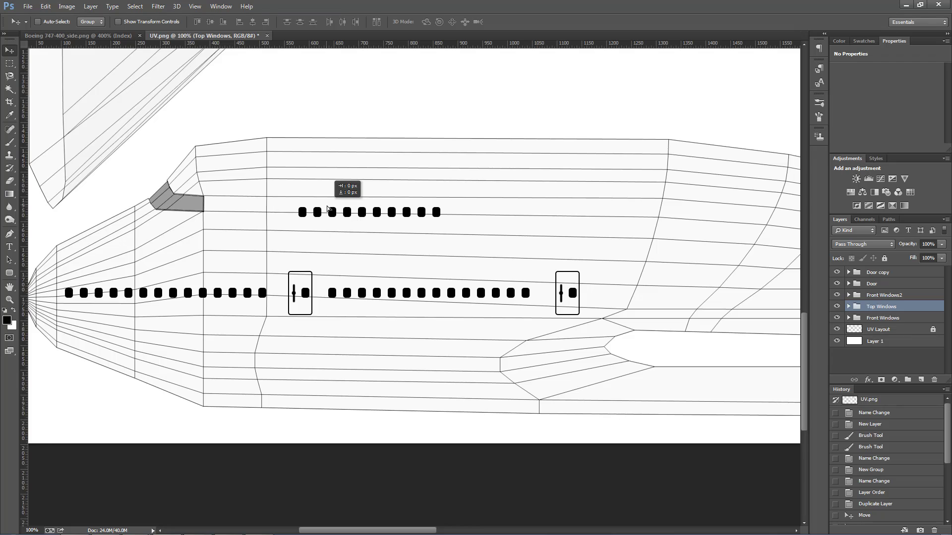
key(Up)
key(Up)
key(Up)
key(Up)
key(Up)
key(Up)
key(Up)
key(Up)
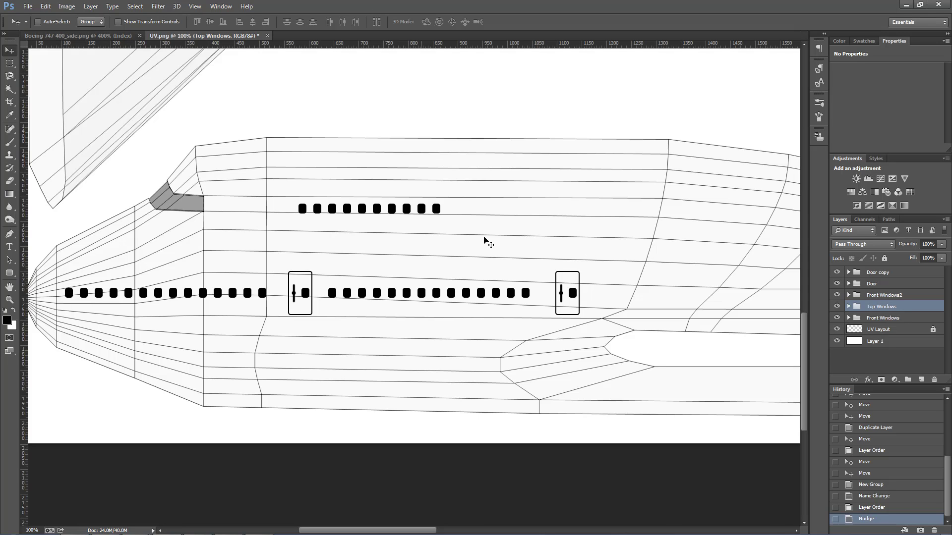
Examine the remaining middle and rear window and door layout along the Boeing 747-400 side blueprint.
drag(638, 327, 564, 315)
key(ctrl+minus)
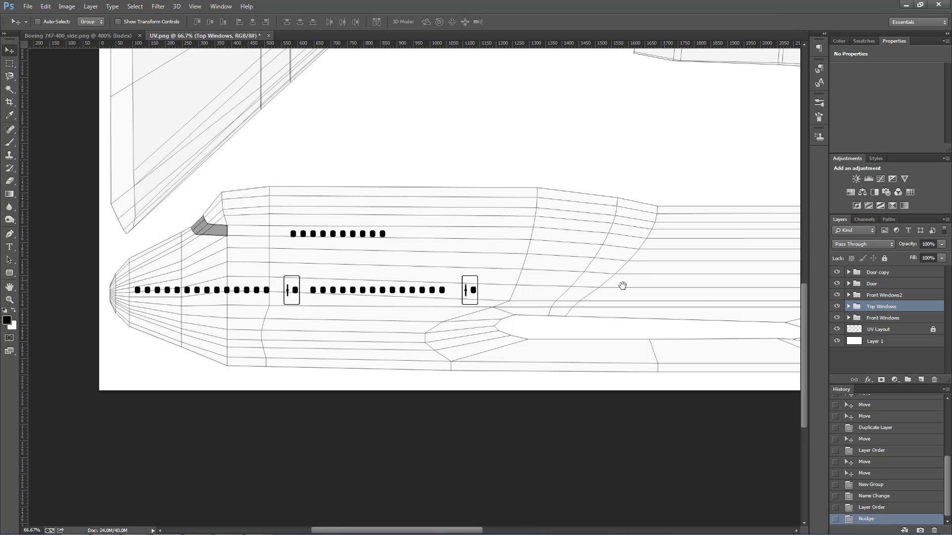
drag(671, 284, 430, 274)
click(112, 36)
key(ctrl+minus)
drag(600, 283, 273, 283)
drag(665, 302, 552, 301)
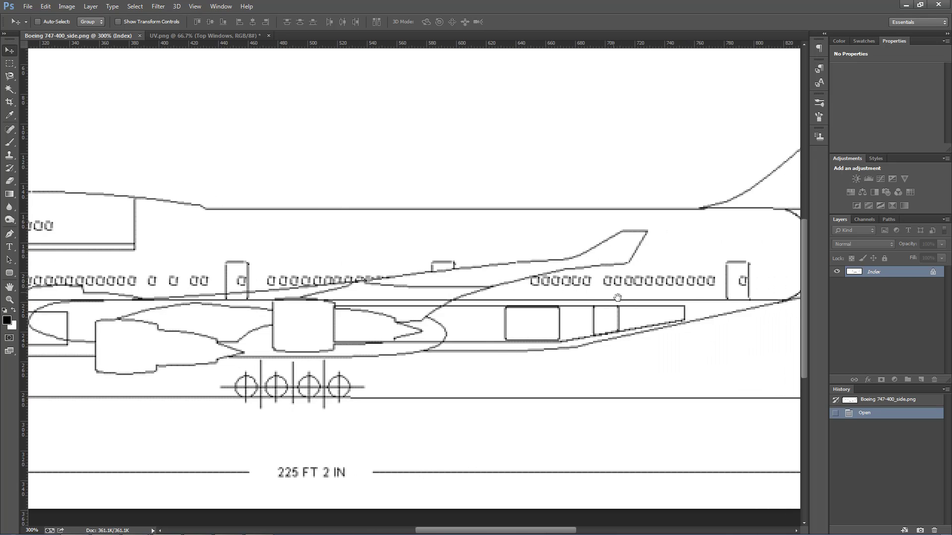
drag(617, 298, 539, 296)
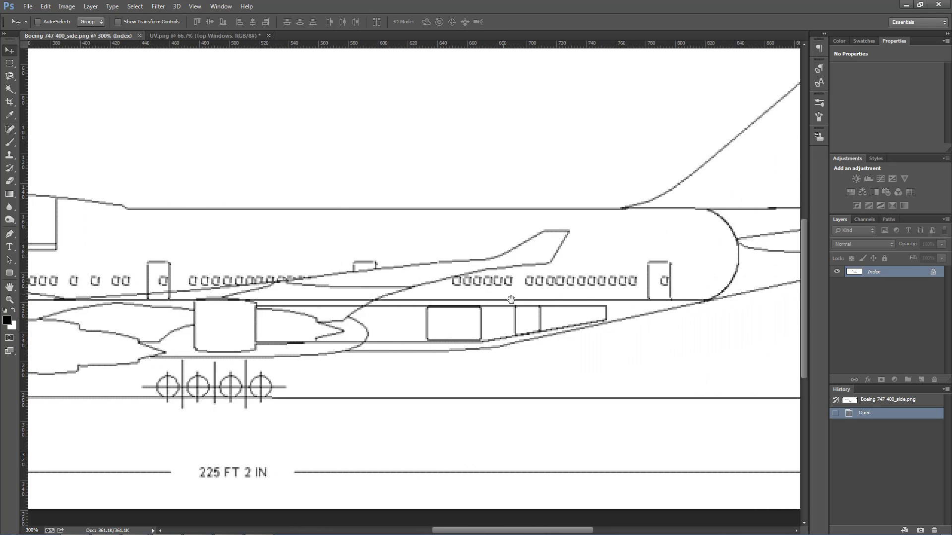
drag(399, 302, 506, 296)
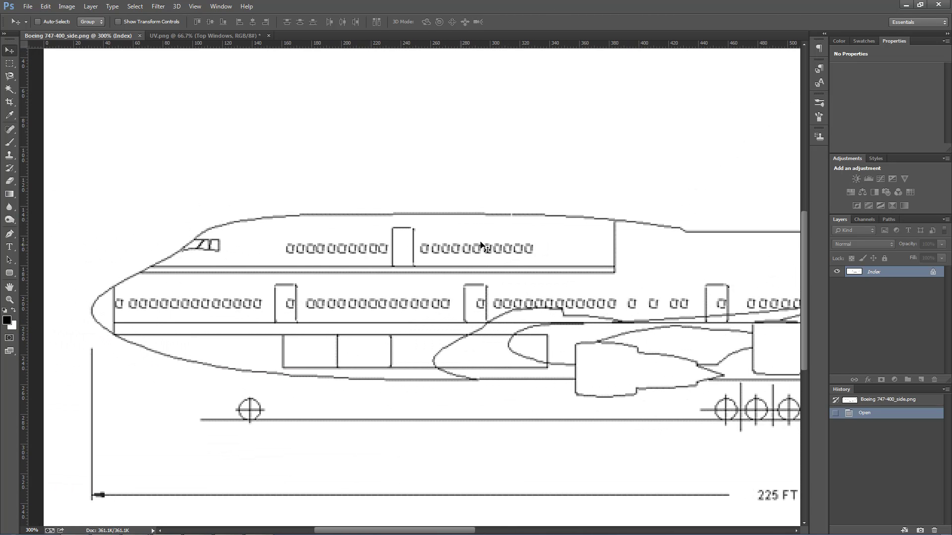
mouse_move(139, 526)
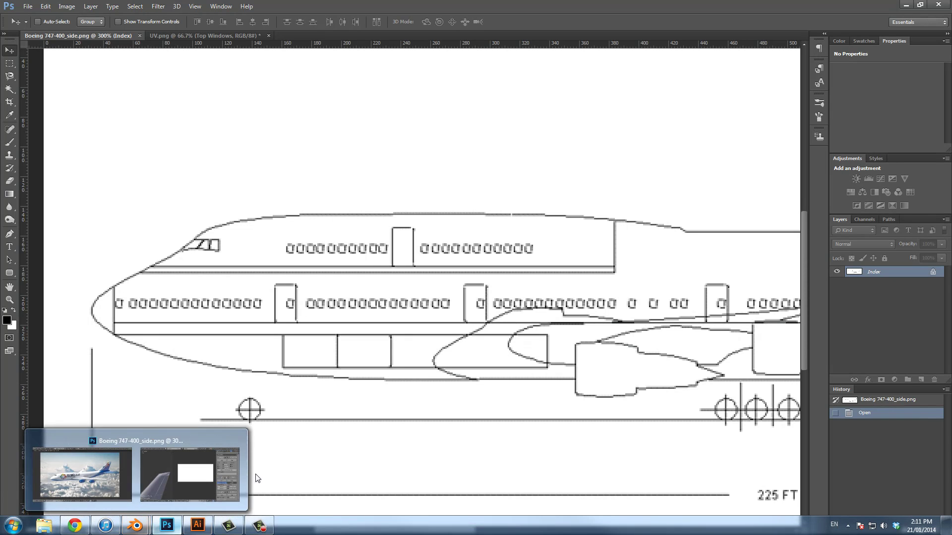
drag(622, 320, 535, 304)
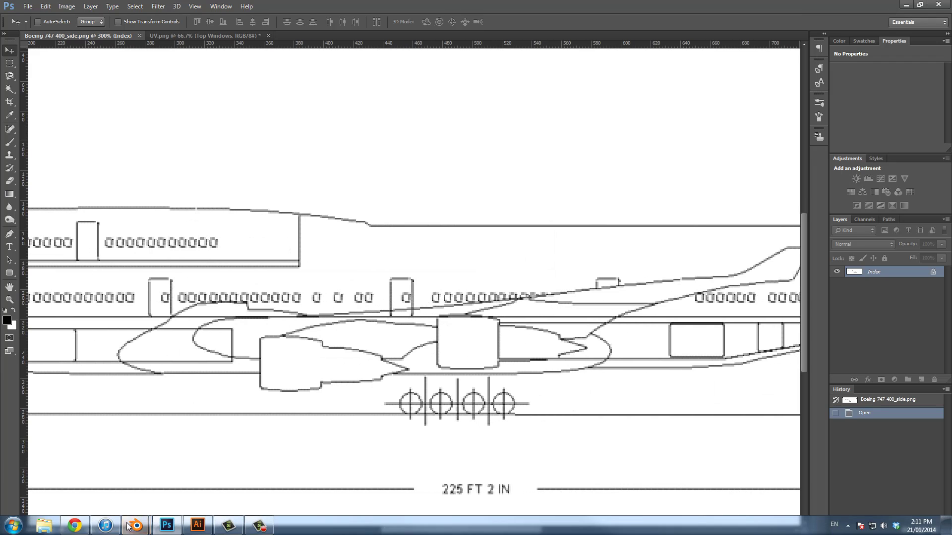
Switch to Chrome and examine the Thai Boeing 747 side-view photo on Flickr for window and door placement, including its licence credit.
click(75, 525)
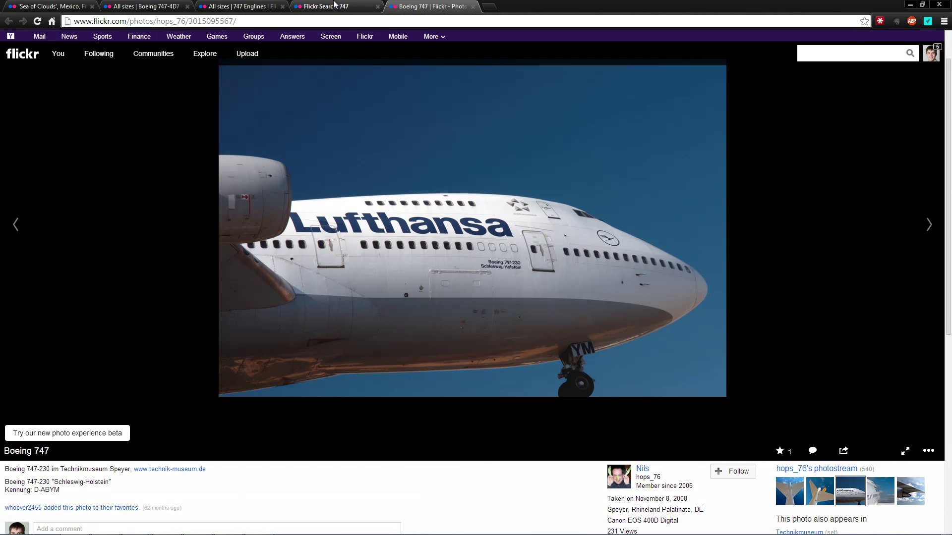
click(199, 9)
click(195, 9)
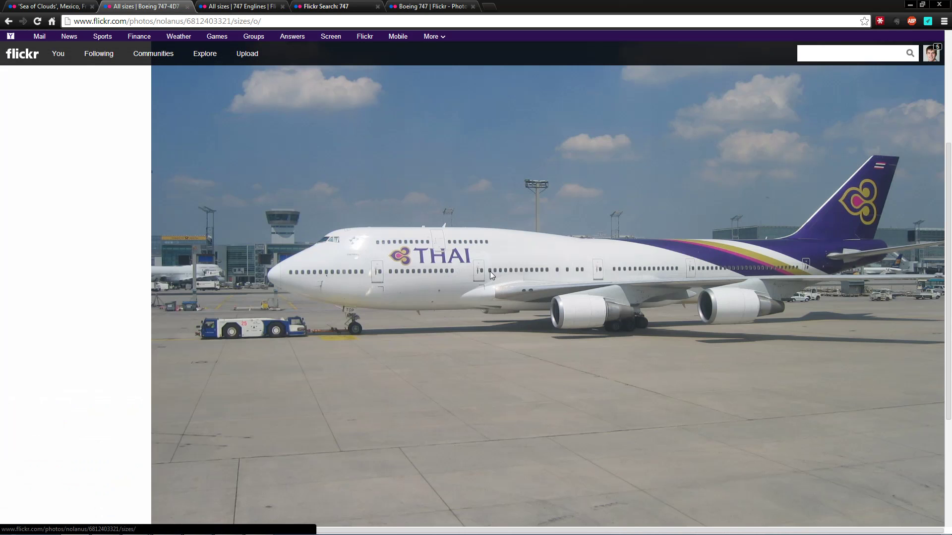
scroll(514, 275, up, 4)
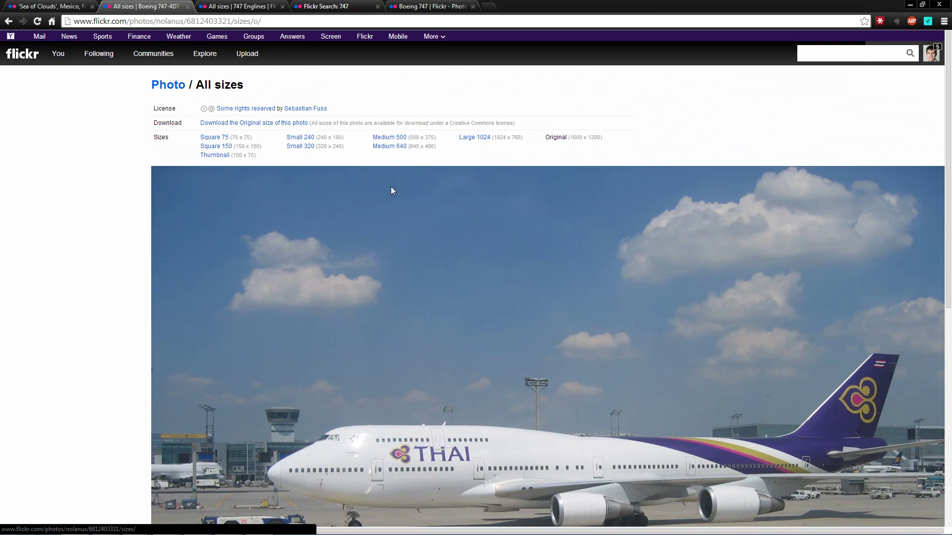
drag(284, 109, 327, 109)
scroll(486, 254, down, 3)
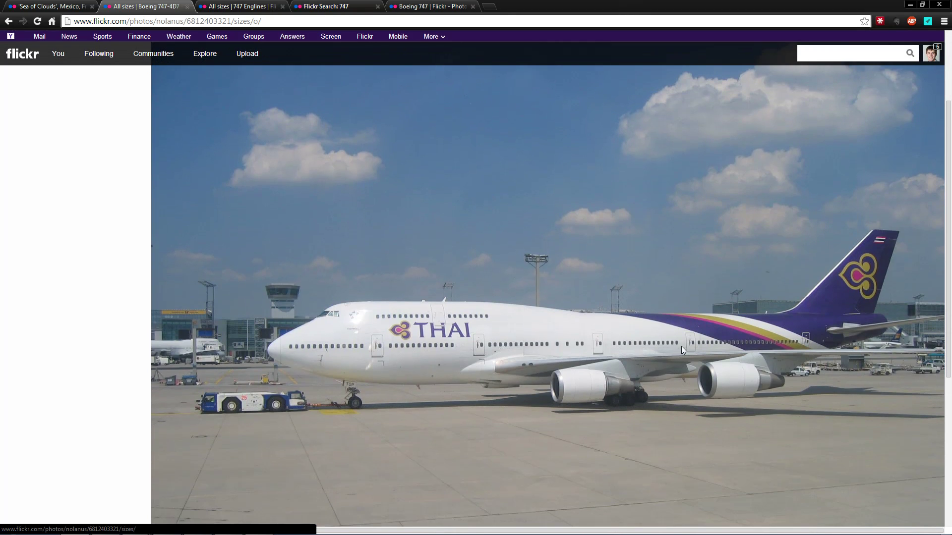
Return to Photoshop and compare the windows and doors along the whole fuselage texture with the side blueprint.
key(alt+Tab)
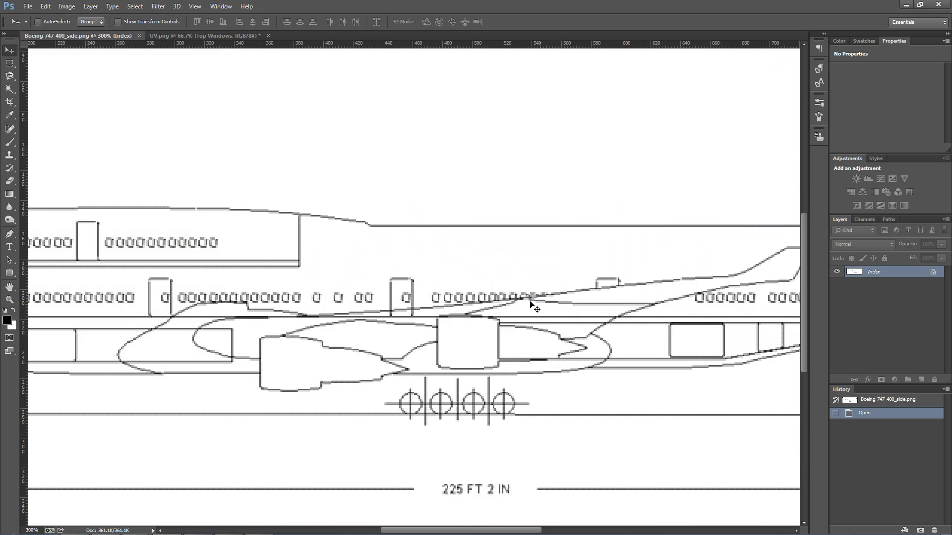
key(ctrl+minus)
key(ctrl+minus)
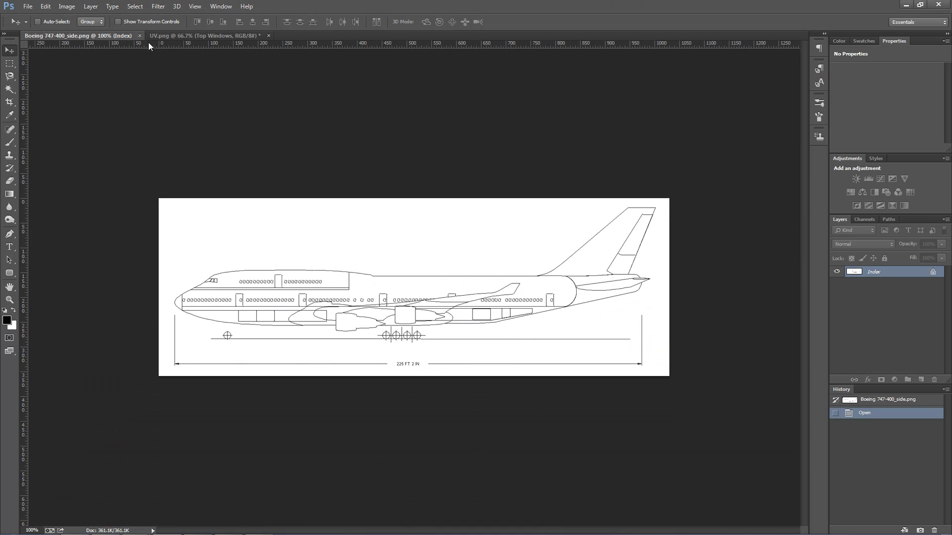
click(206, 35)
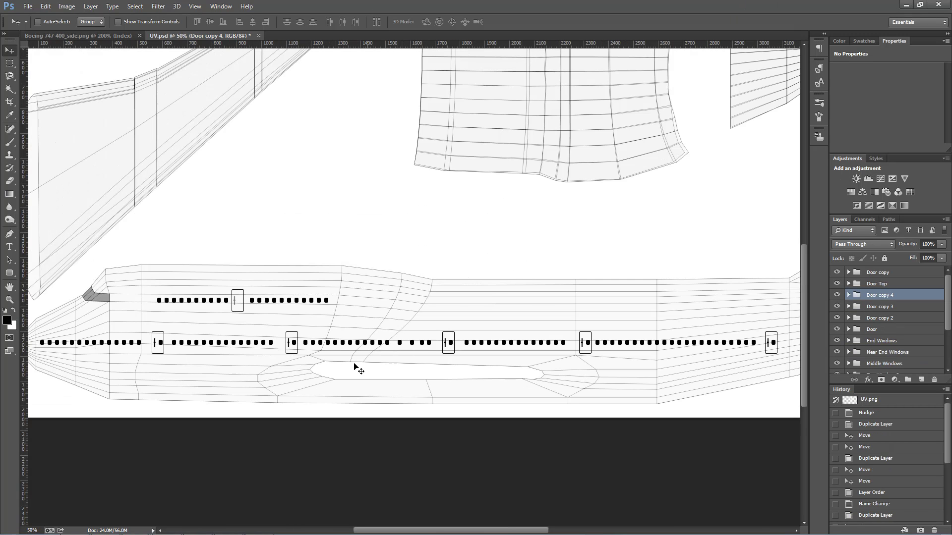
drag(484, 308, 461, 284)
click(74, 35)
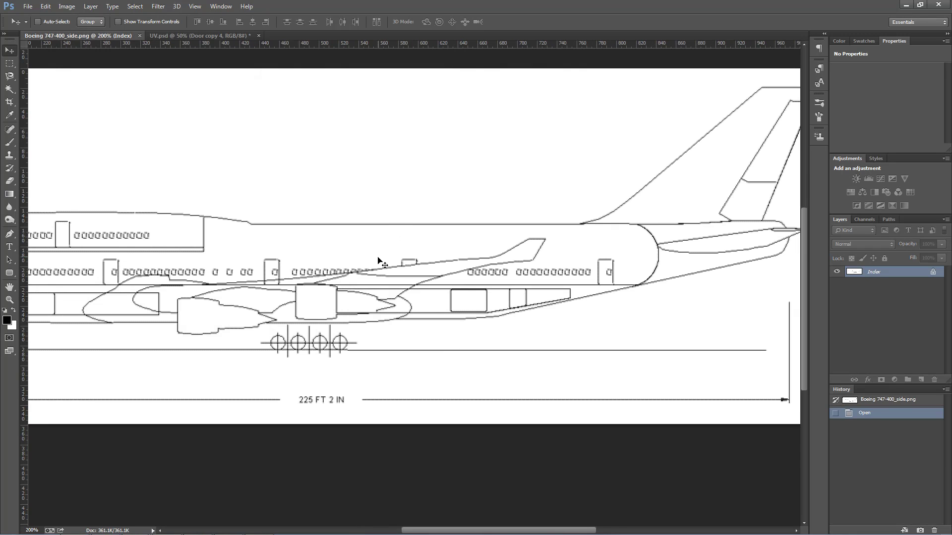
drag(373, 262, 539, 275)
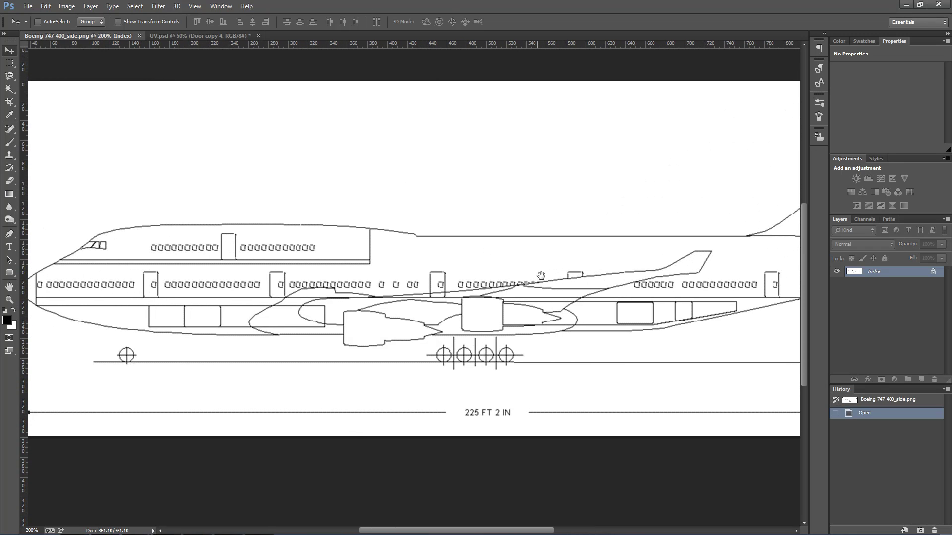
click(207, 37)
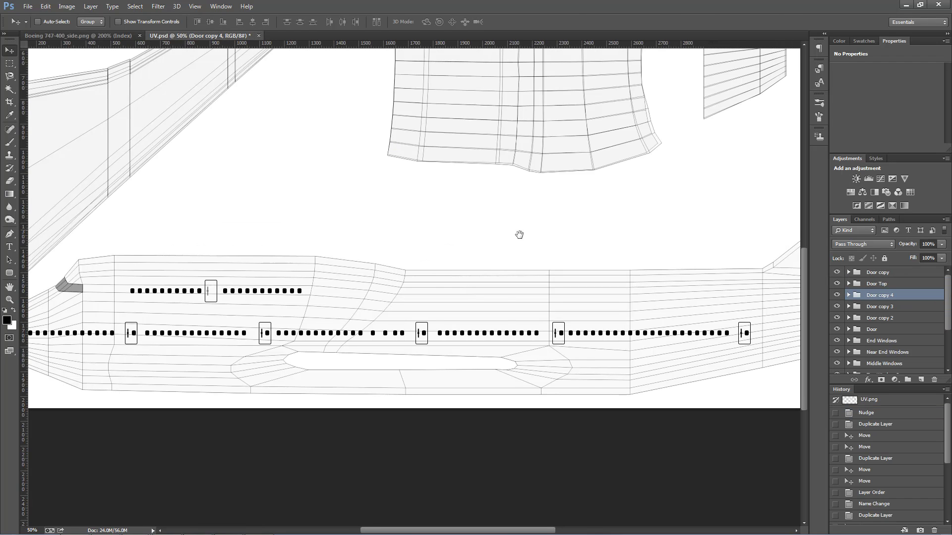
drag(519, 231, 340, 225)
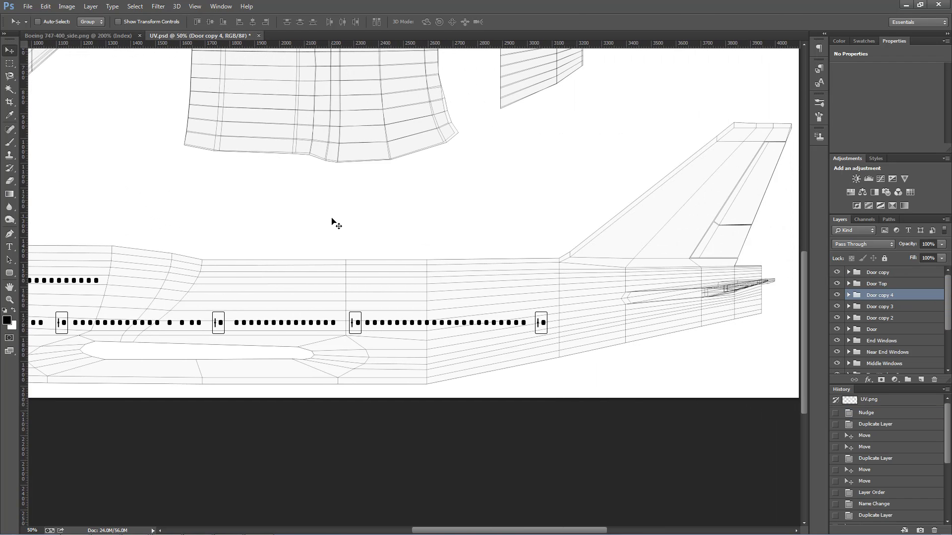
key(ctrl+minus)
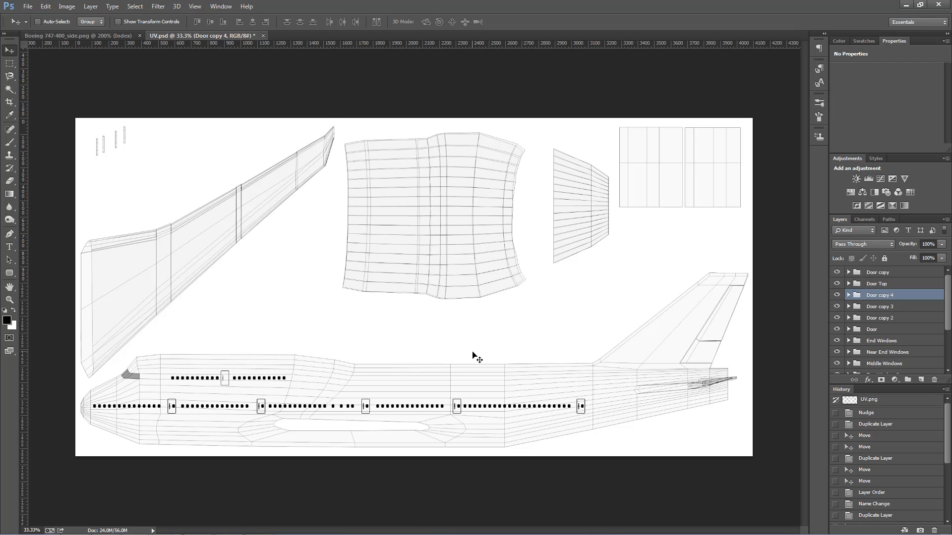
Hide the UV Layout layer so only the windows and doors show on the white background.
scroll(917, 339, down, 3)
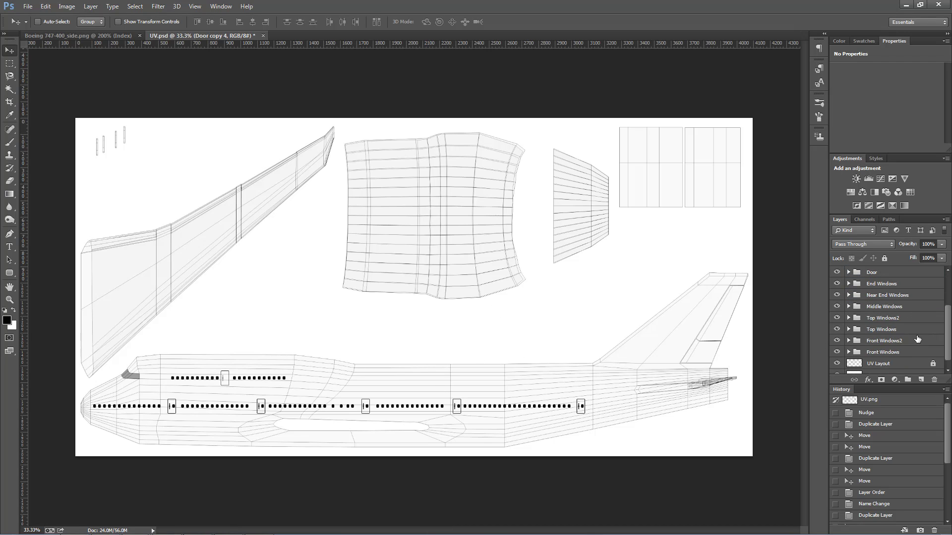
scroll(917, 339, down, 1)
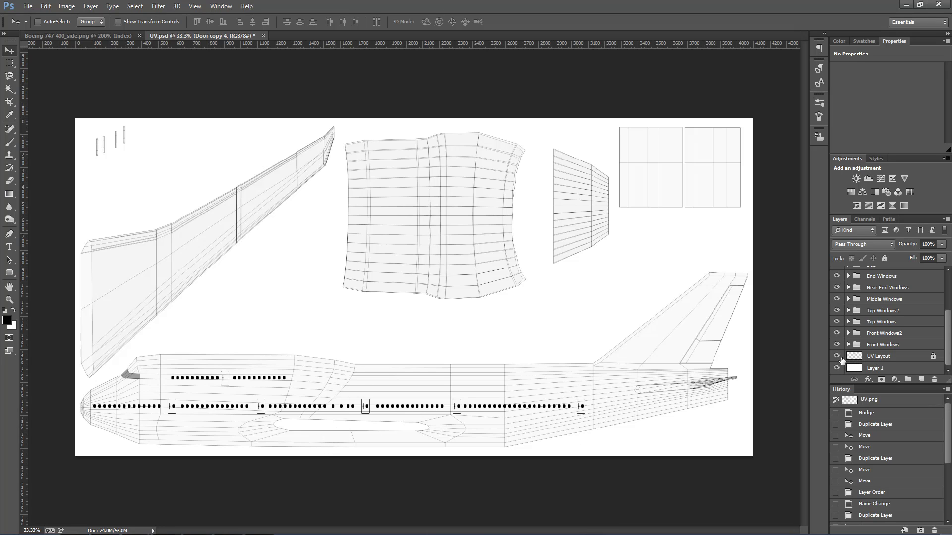
click(837, 356)
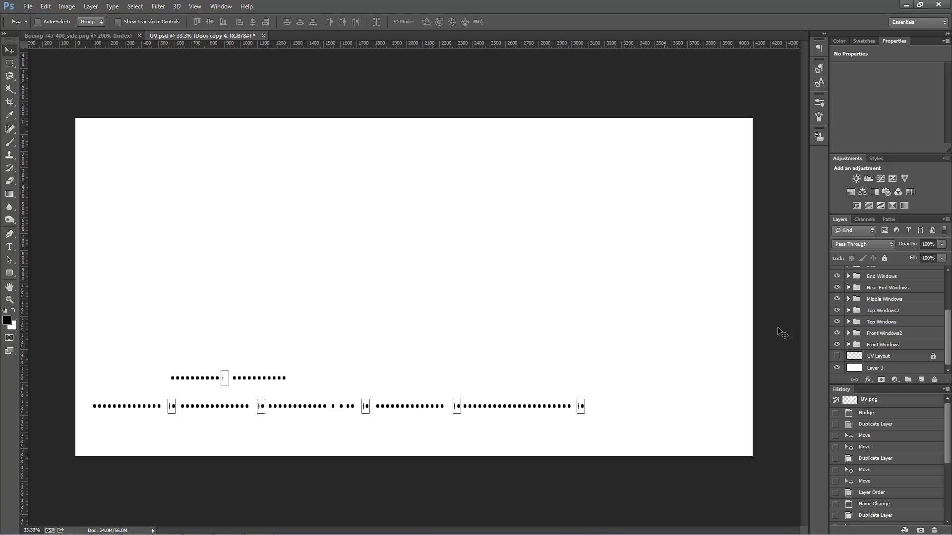
click(837, 356)
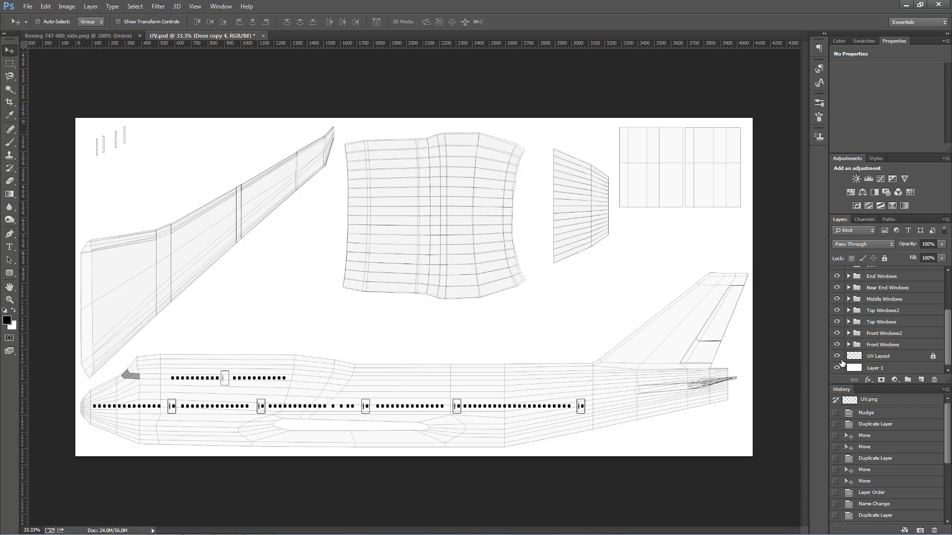
click(837, 357)
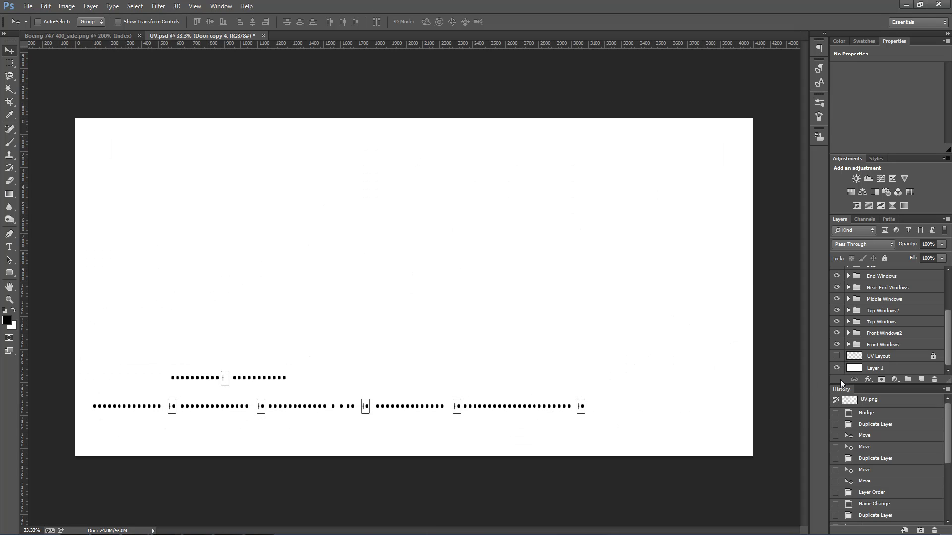
click(838, 357)
click(838, 357)
Save a PNG copy of the texture as Windows and Doors in the Part 2 Tutorial folder, with Smallest / Slow compression and no interlacing.
click(27, 6)
click(70, 127)
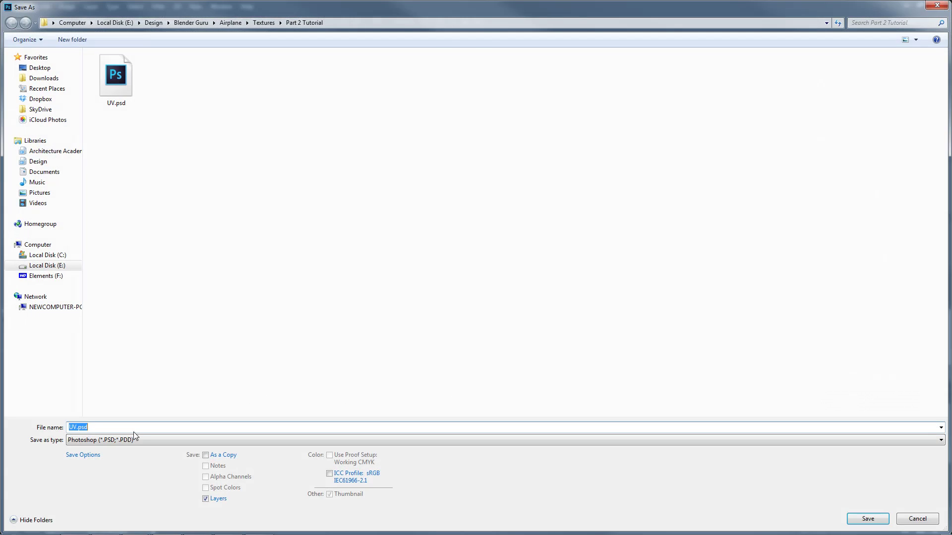
click(129, 440)
click(120, 402)
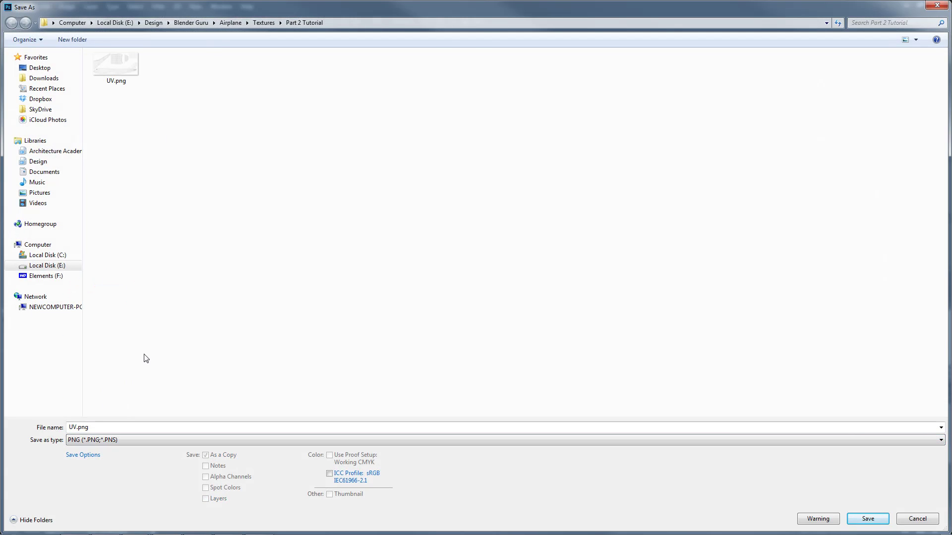
click(107, 432)
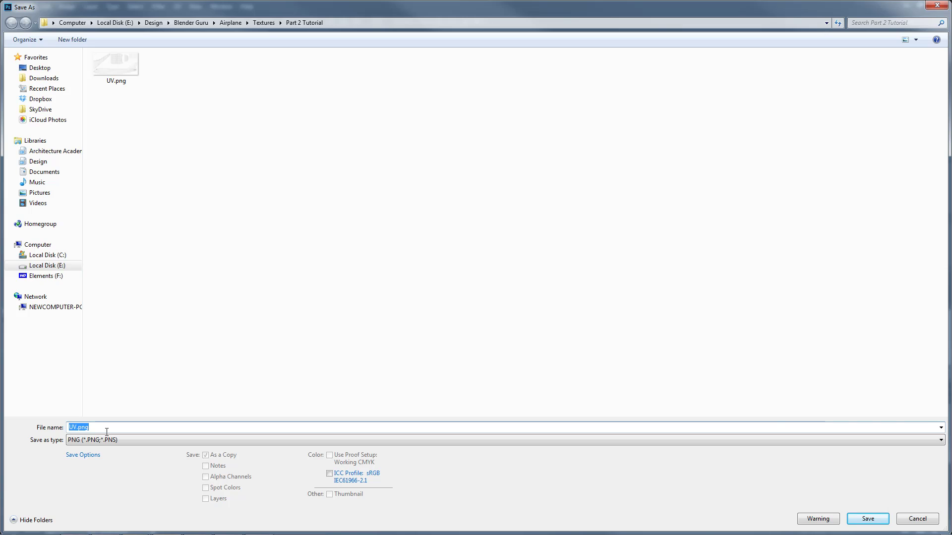
text(U)
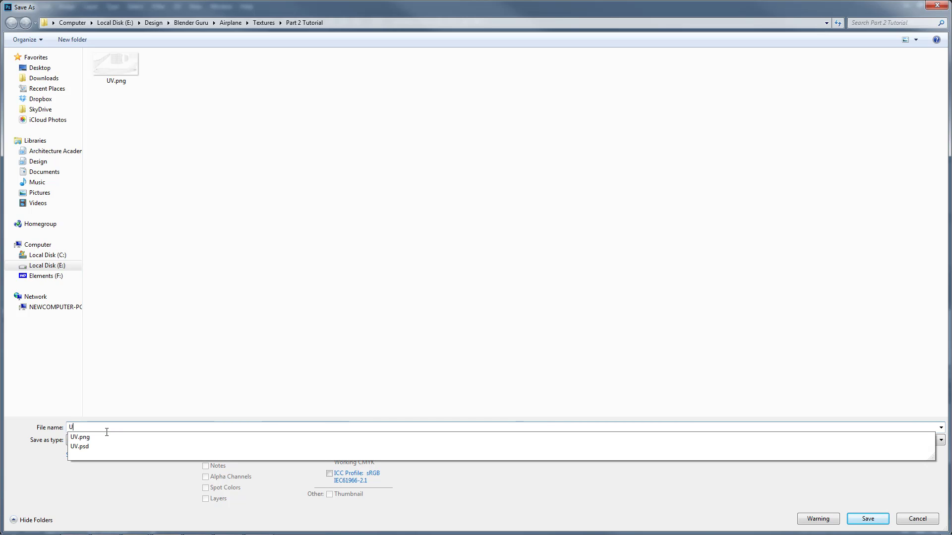
key(BackSpace)
text(Windo)
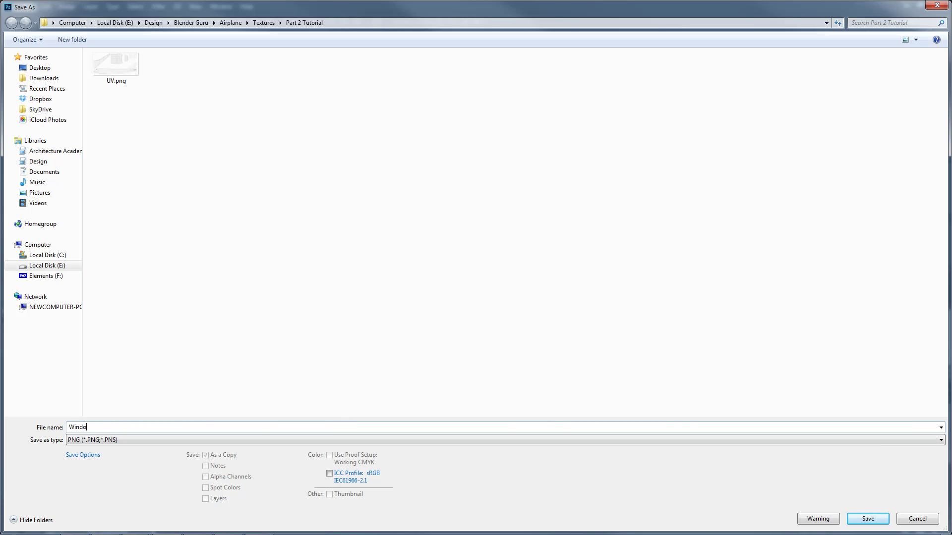
text(ws and Doors)
key(Return)
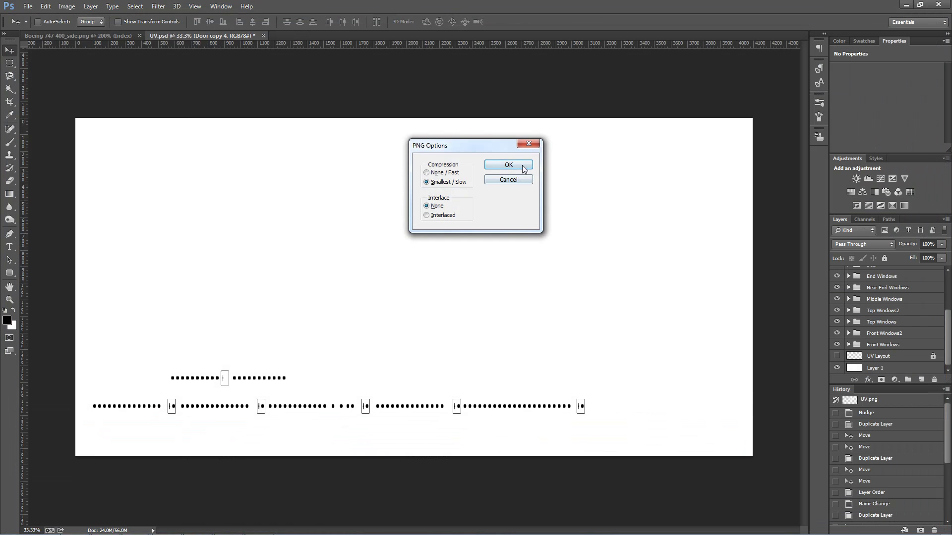
click(508, 165)
key(alt+Tab)
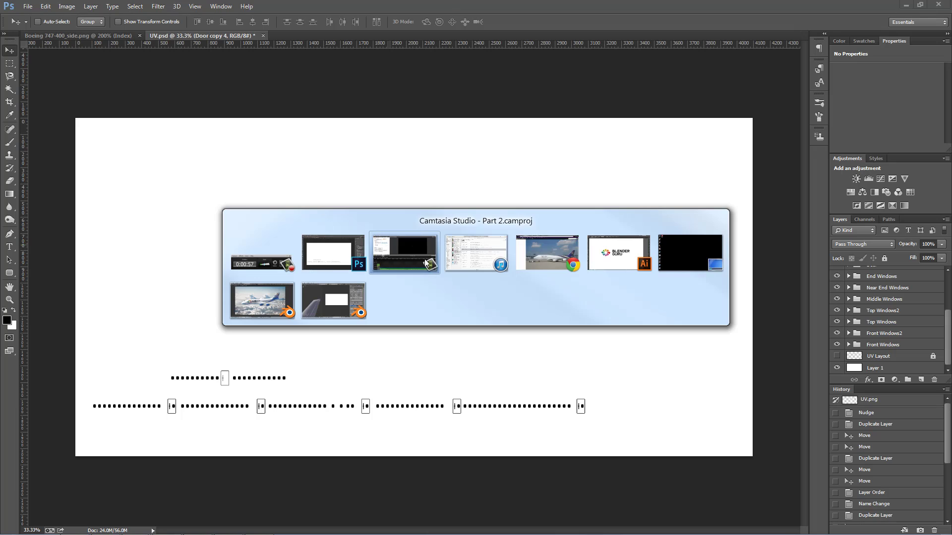
Switch to Blender and turn the UV/Image editor area into a Node Editor with its properties sidebar hidden.
click(322, 301)
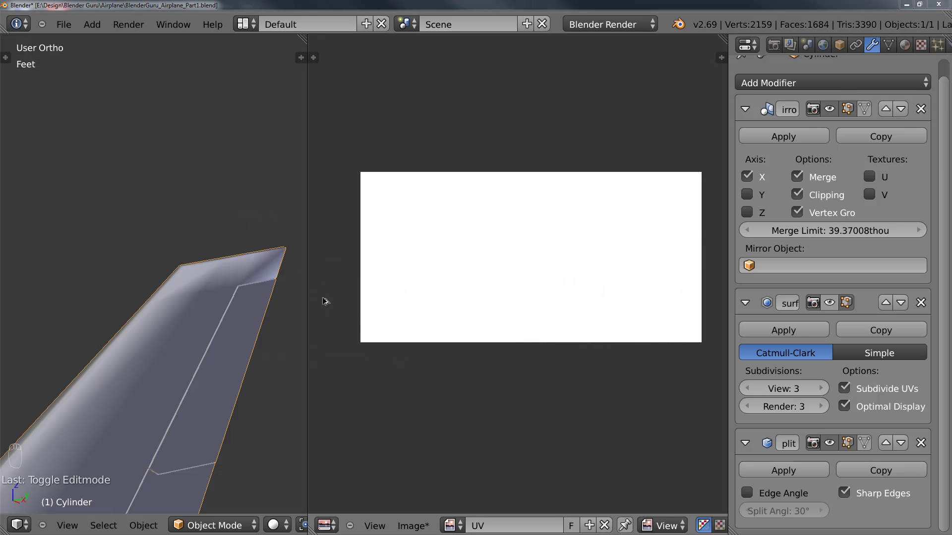
scroll(266, 227, down, 4)
scroll(193, 299, down, 2)
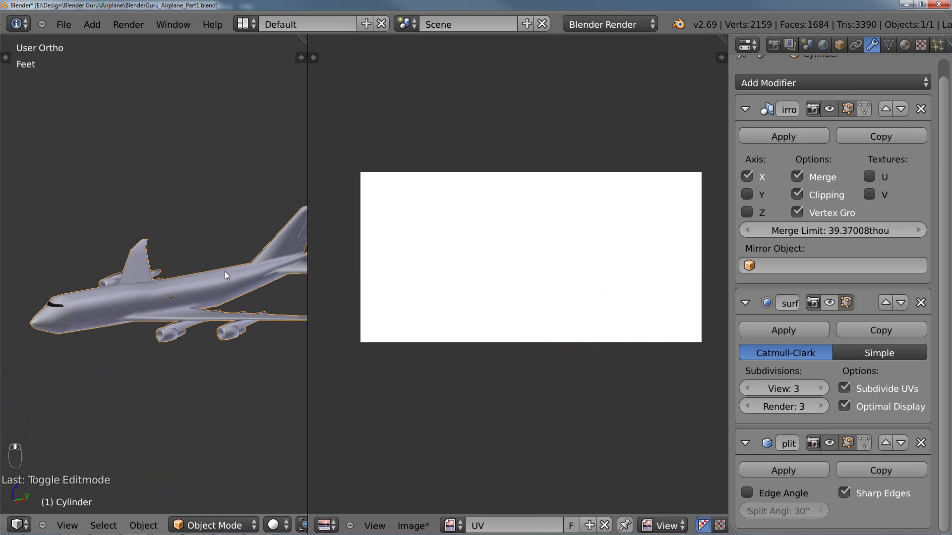
key(Tab)
key(a)
key(a)
key(Tab)
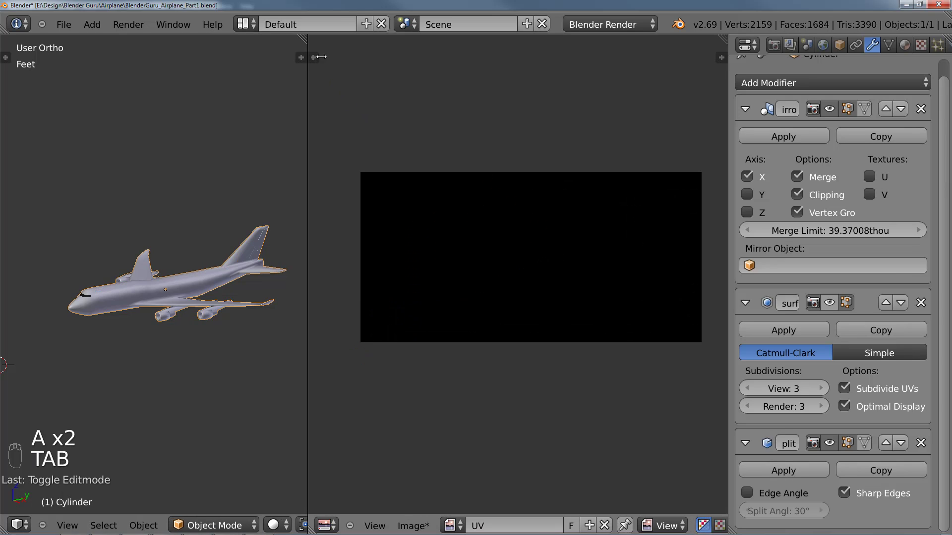
click(330, 527)
click(326, 526)
click(438, 336)
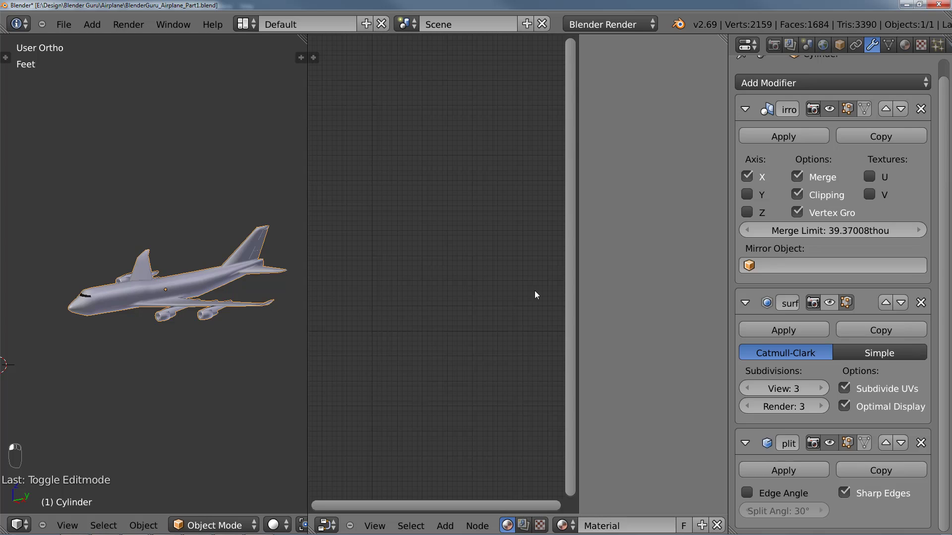
key(n)
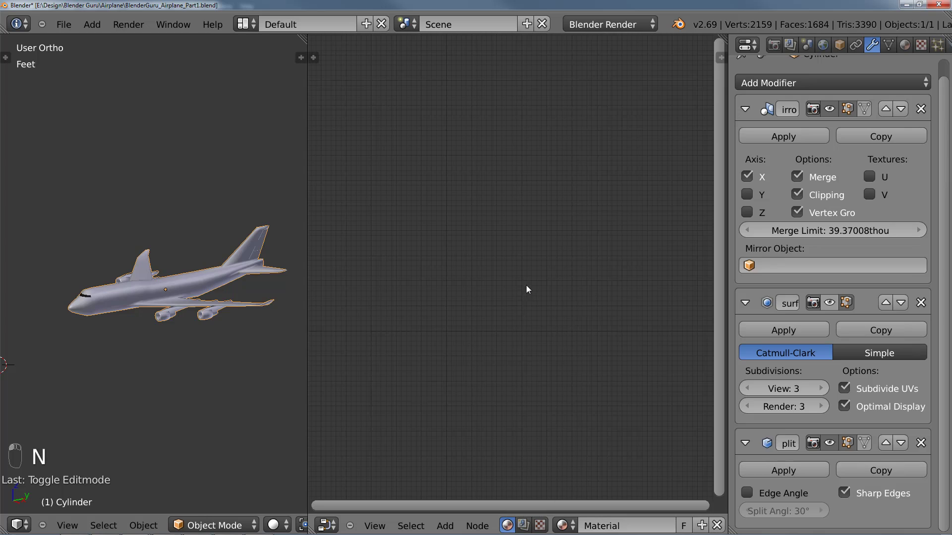
Set the render engine to Cycles Render and enable nodes on the airplane's first material.
click(628, 26)
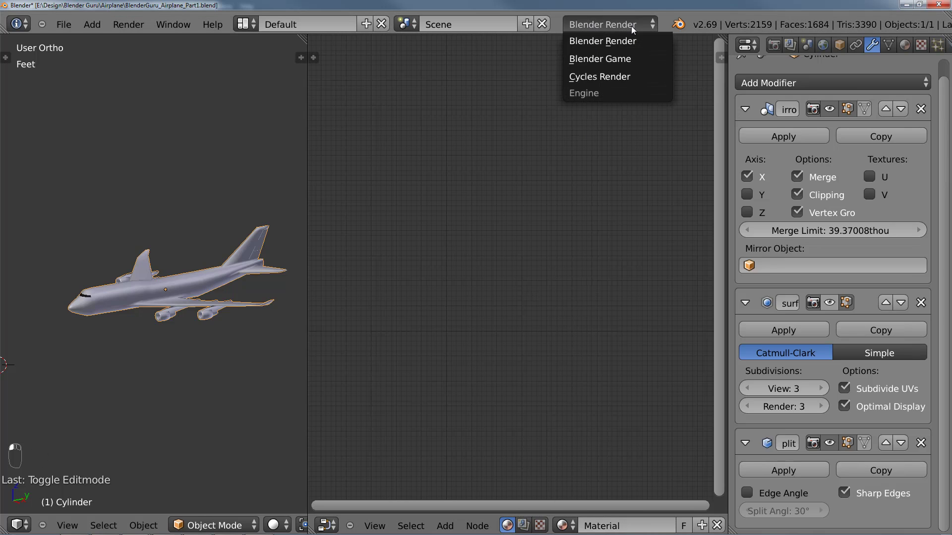
click(602, 76)
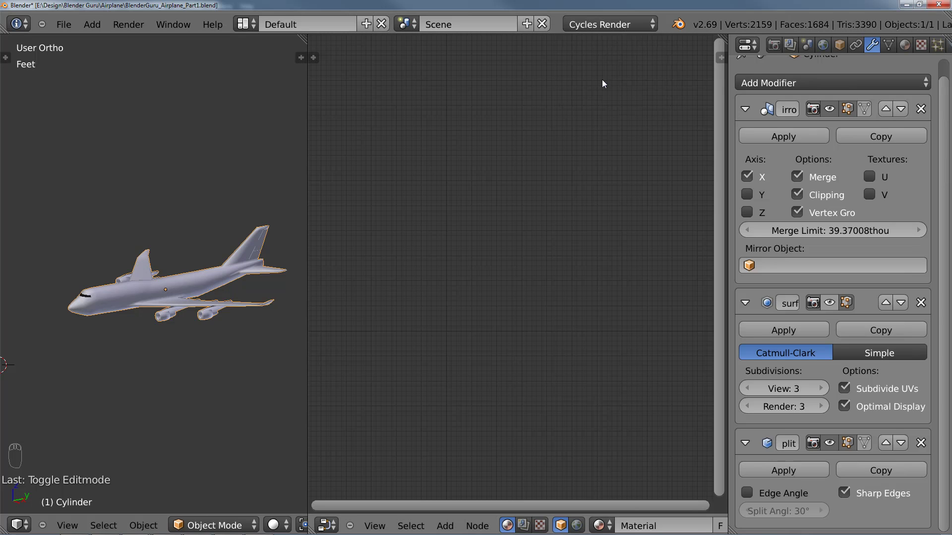
click(905, 45)
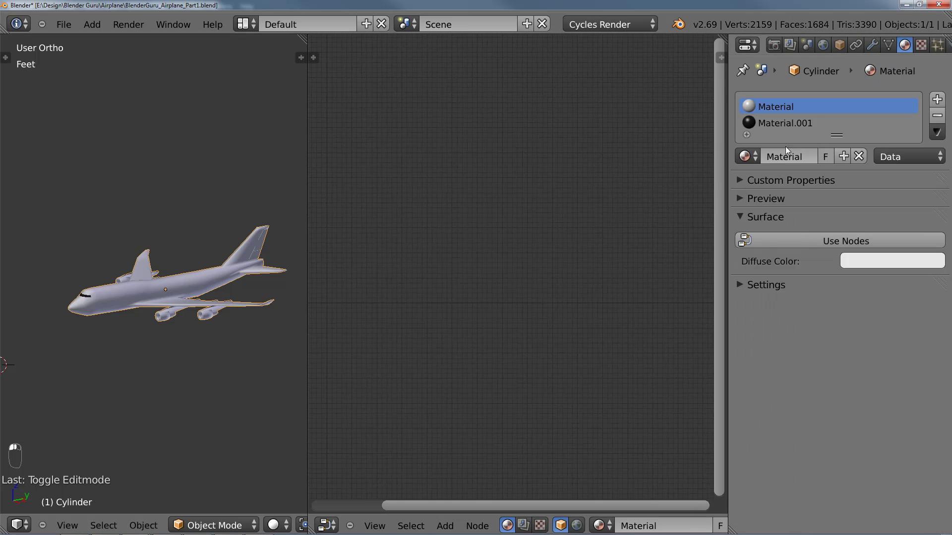
click(796, 240)
key(Home)
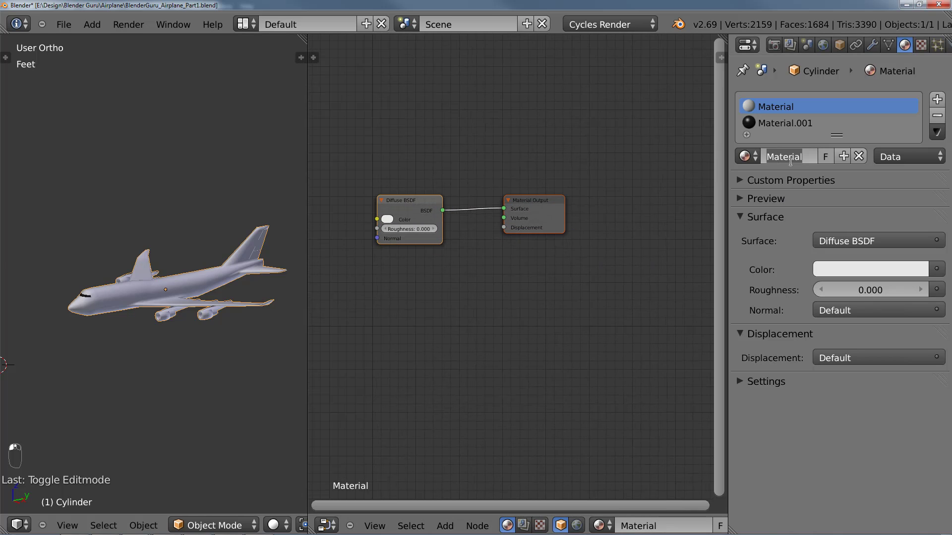
Rename the airplane's first material as Plane Exterior.
text(Pl)
text(ane Exterior)
key(Return)
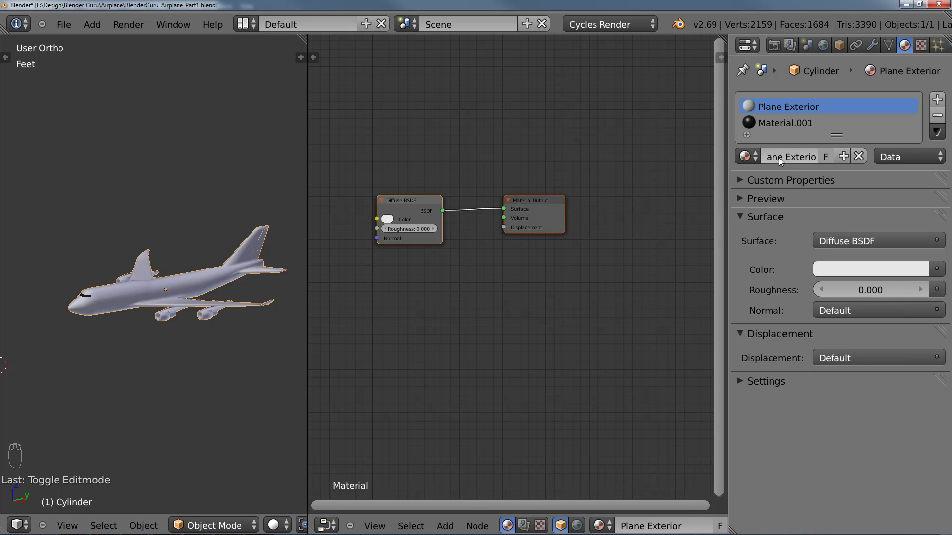
Enable nodes on the airplane's black second material and rename it Windsheild.
click(785, 123)
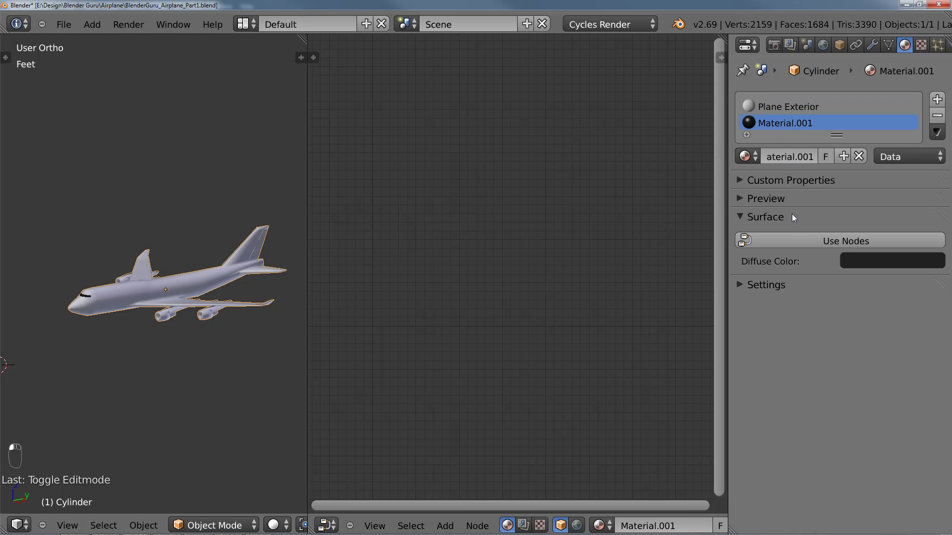
click(794, 241)
click(795, 157)
text(Wind)
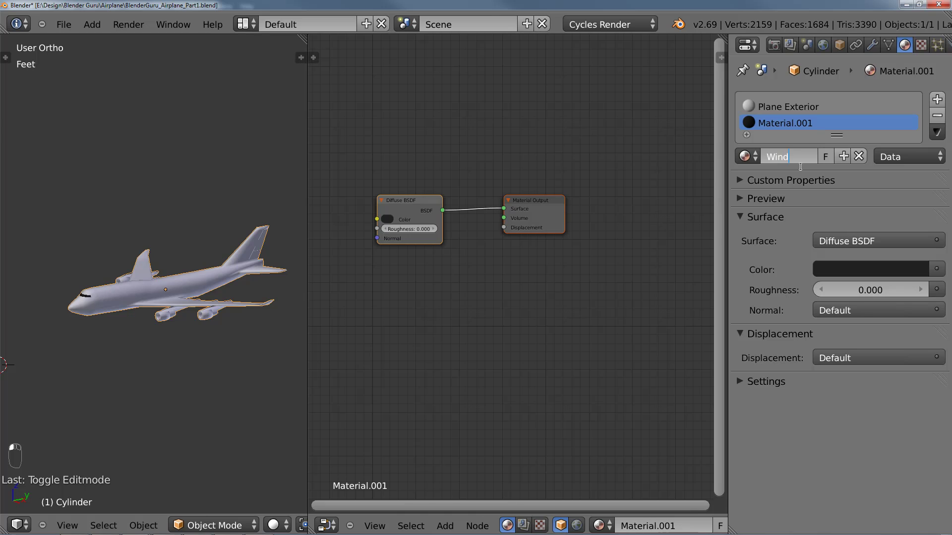
text(sheild)
key(Return)
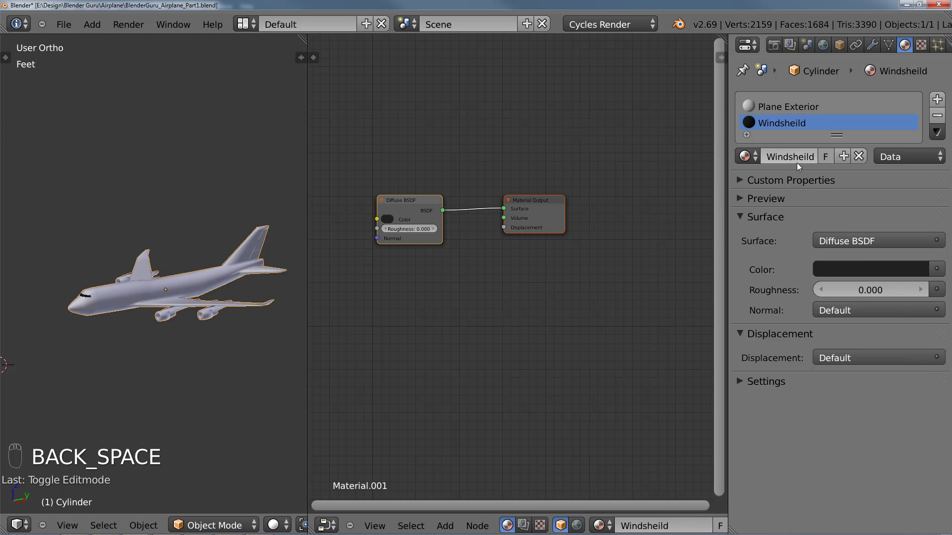
Move the Diffuse BSDF node of the Plane Exterior material away from Material Output to make room between them.
click(793, 107)
middle_drag(465, 276, 550, 289)
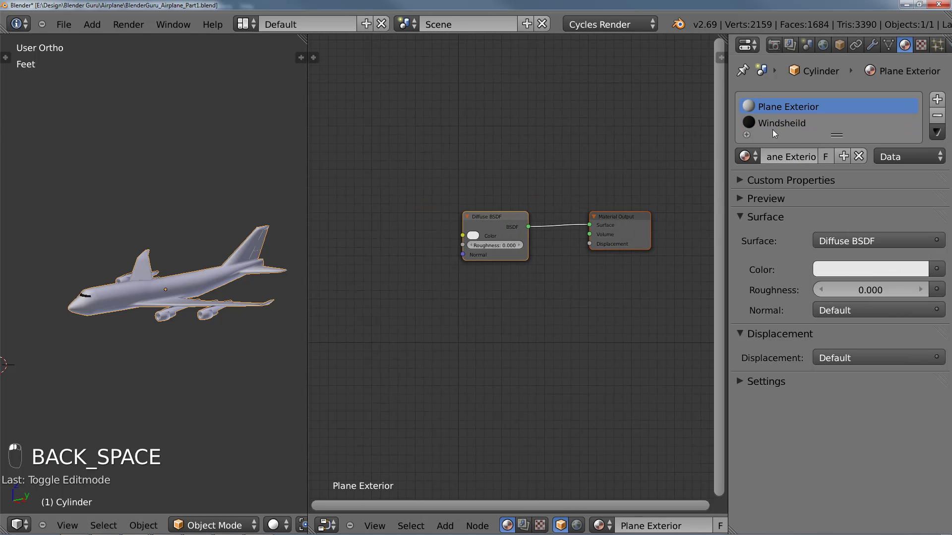
scroll(499, 288, up, 5)
middle_drag(449, 284, 552, 279)
scroll(554, 278, down, 3)
scroll(554, 282, down, 2)
click(562, 228)
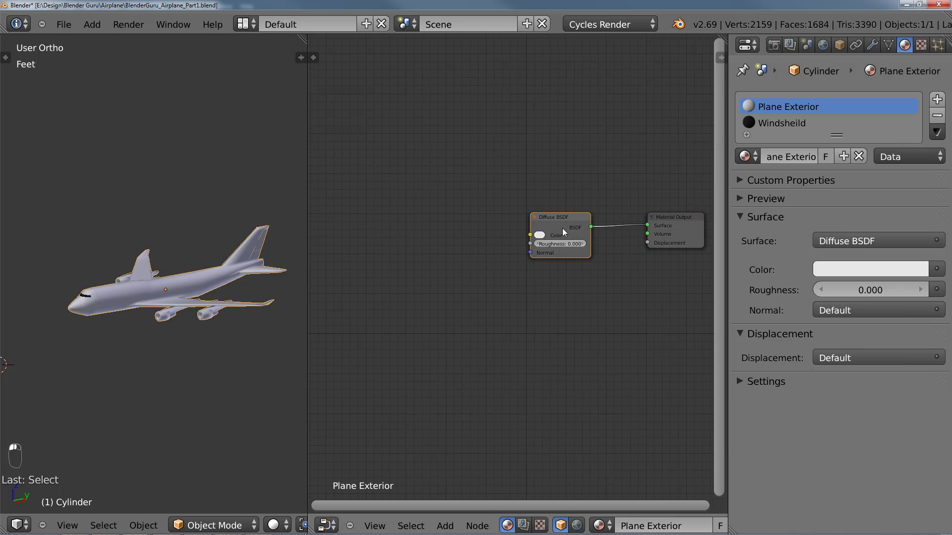
key(g)
click(461, 229)
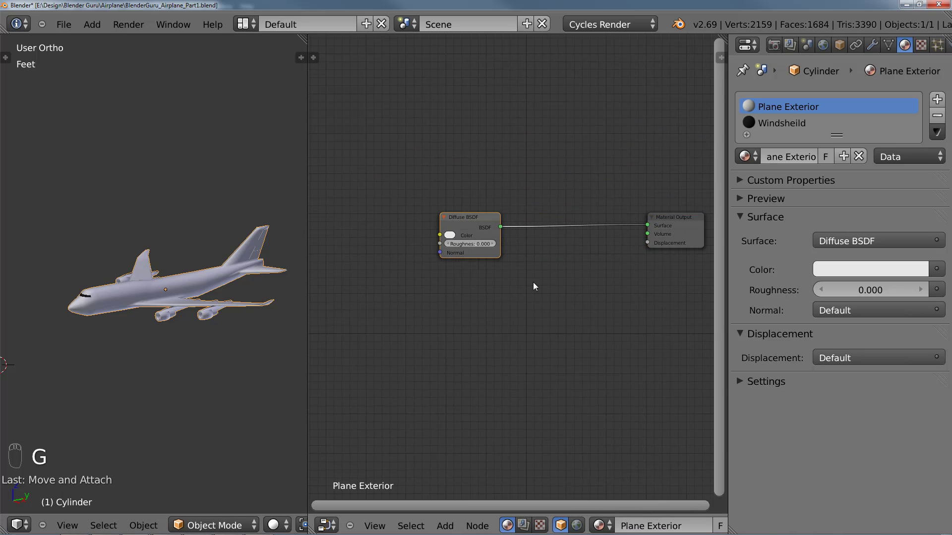
Insert a Mix Shader node on the link between the Diffuse BSDF and Material Output nodes.
scroll(159, 302, up, 4)
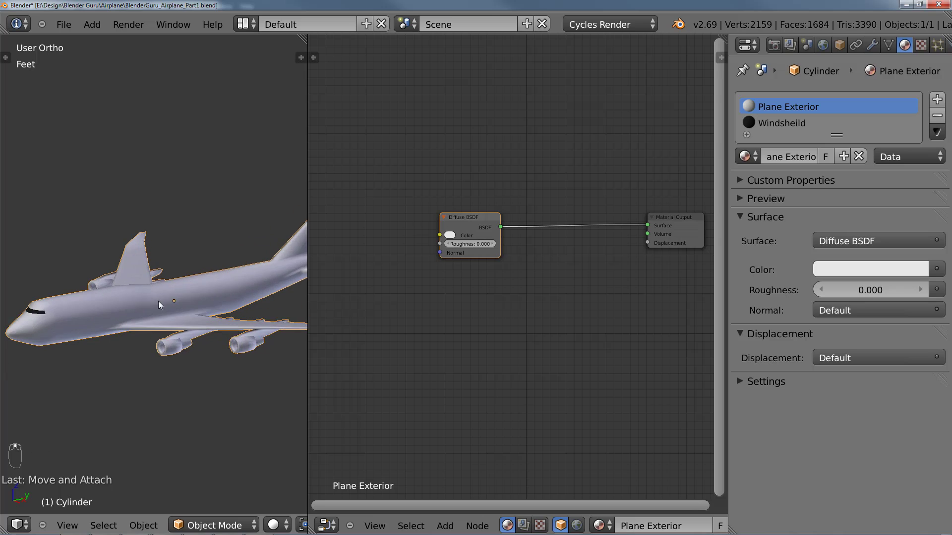
shift+middle_drag(132, 305, 145, 280)
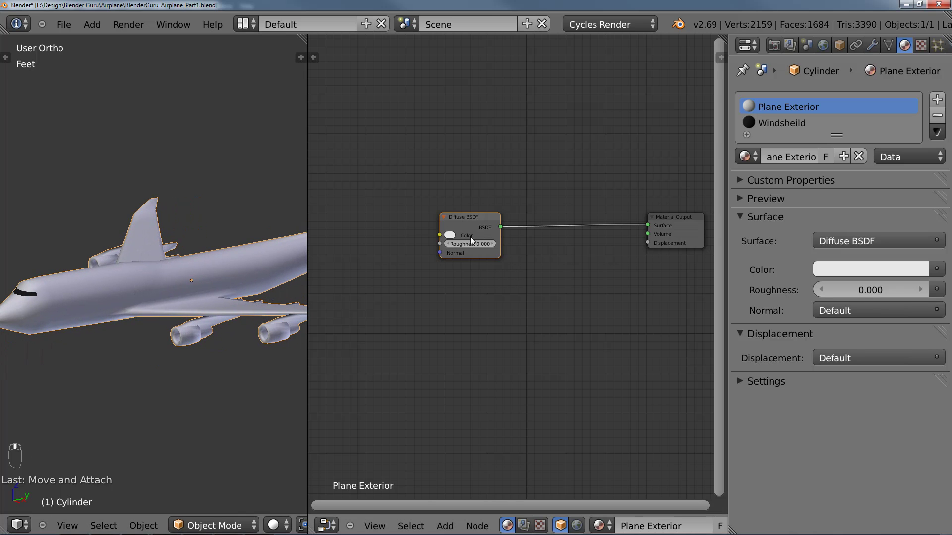
scroll(493, 271, up, 2)
key(shift+a)
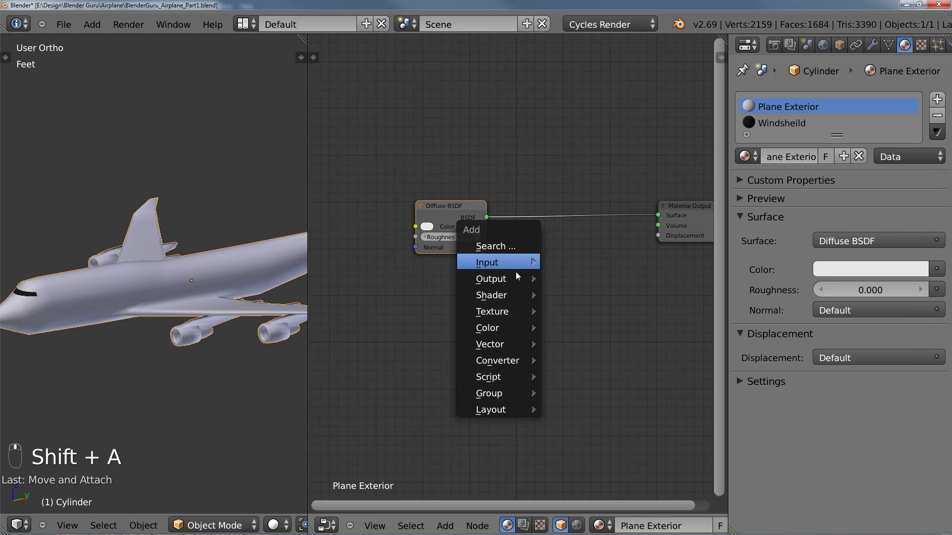
mouse_move(510, 262)
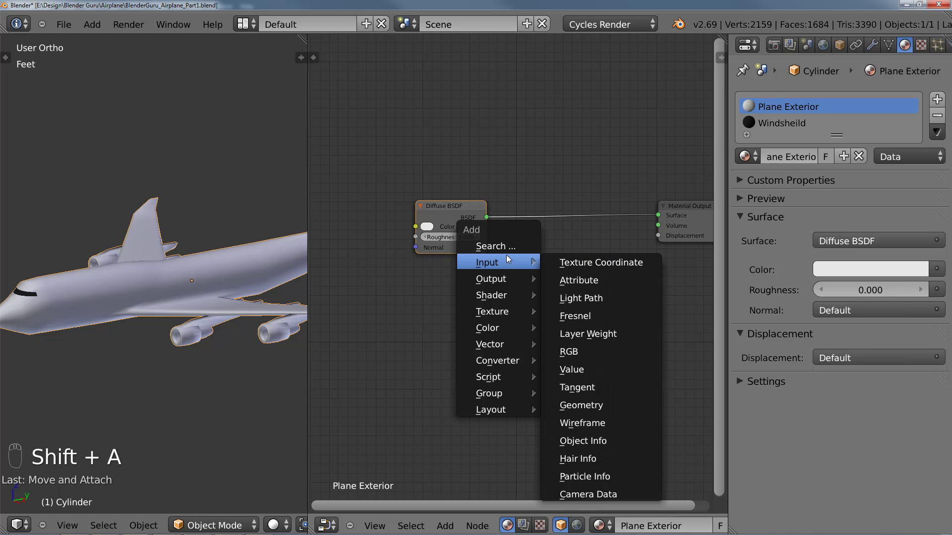
mouse_move(517, 291)
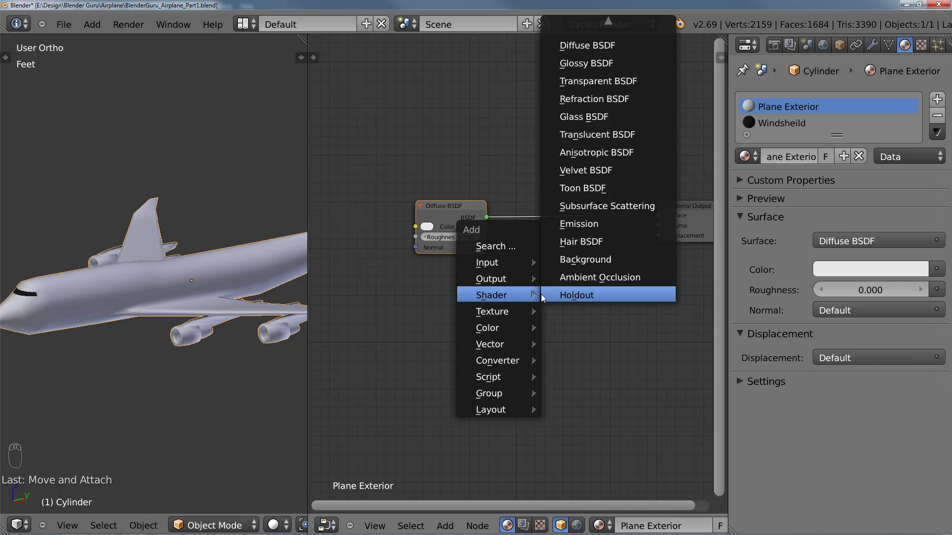
click(608, 28)
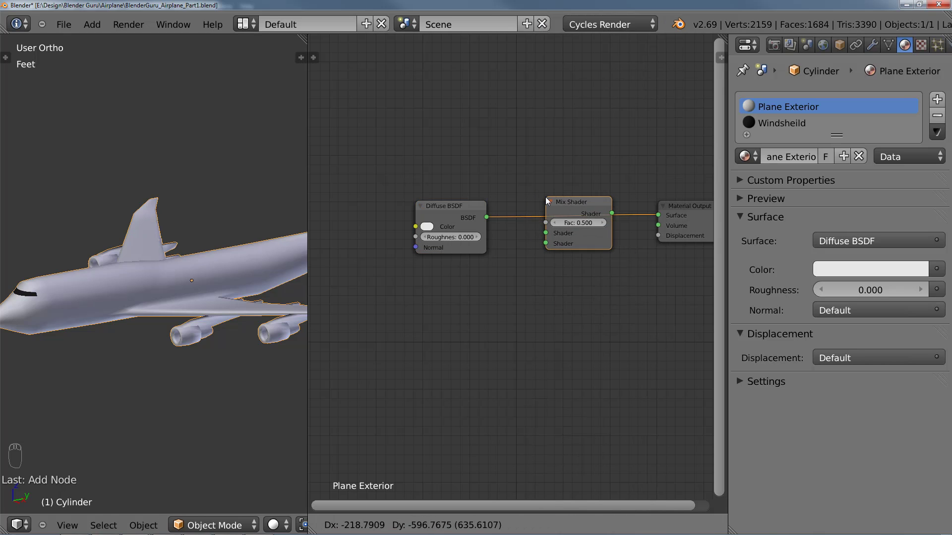
click(545, 202)
Add a Glossy BSDF node below the Diffuse BSDF and connect it to the Mix Shader's second shader input.
key(shift+a)
mouse_move(405, 301)
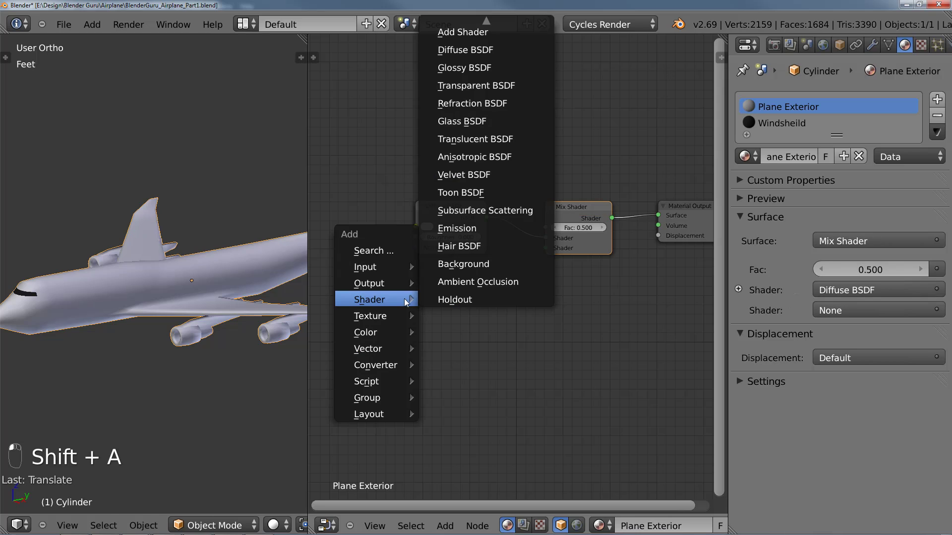
click(491, 65)
click(416, 261)
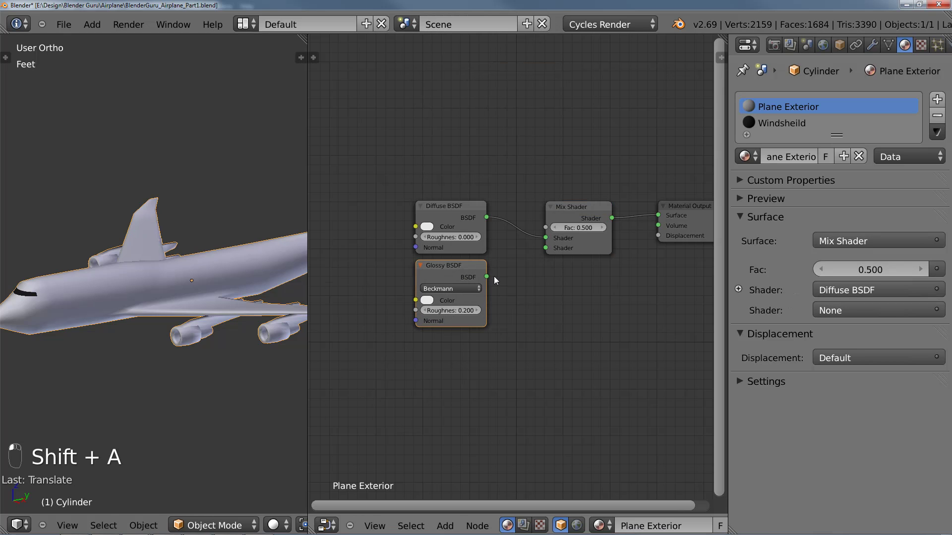
drag(554, 248, 553, 248)
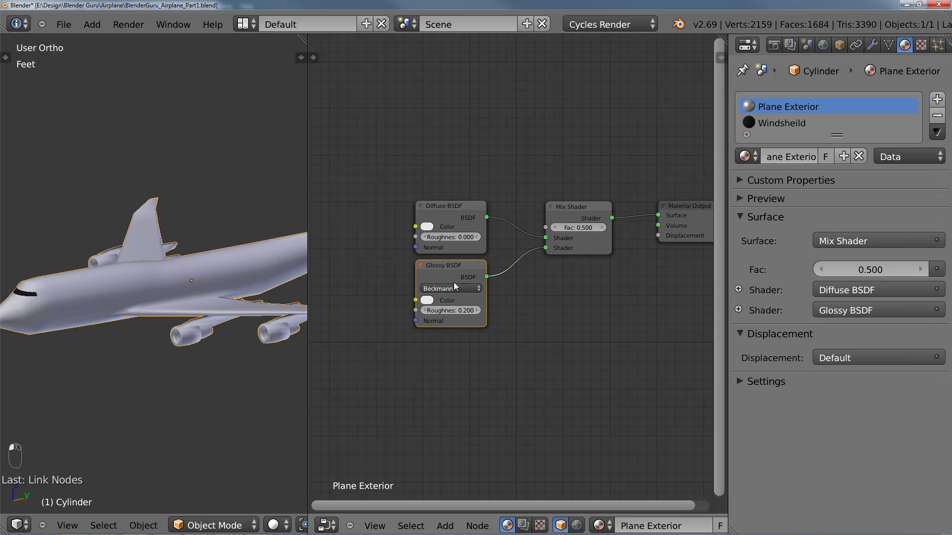
Set the Glossy BSDF roughness to 0.000 and the Mix Shader factor to 0.150.
drag(449, 310, 426, 310)
click(470, 211)
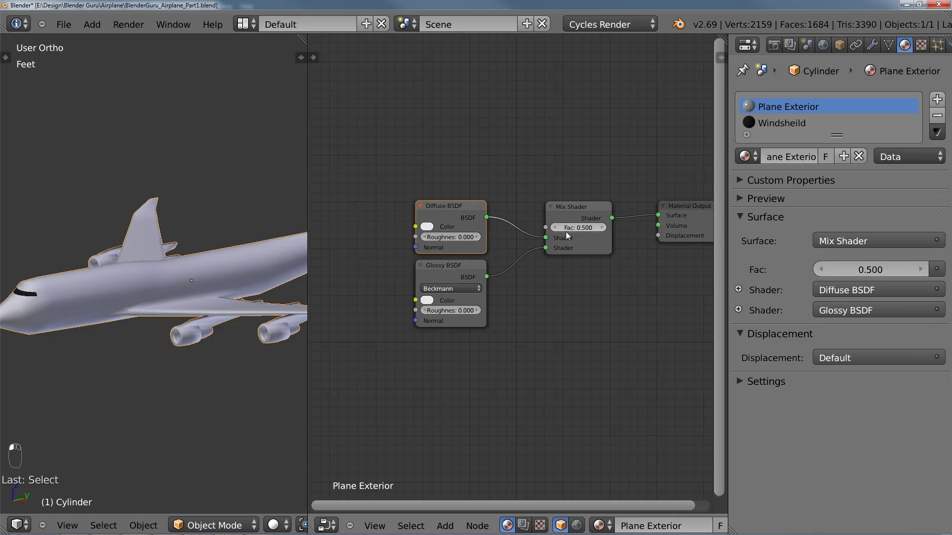
click(557, 227)
click(557, 227)
click(557, 227)
click(557, 227)
click(580, 228)
key(BackSpace)
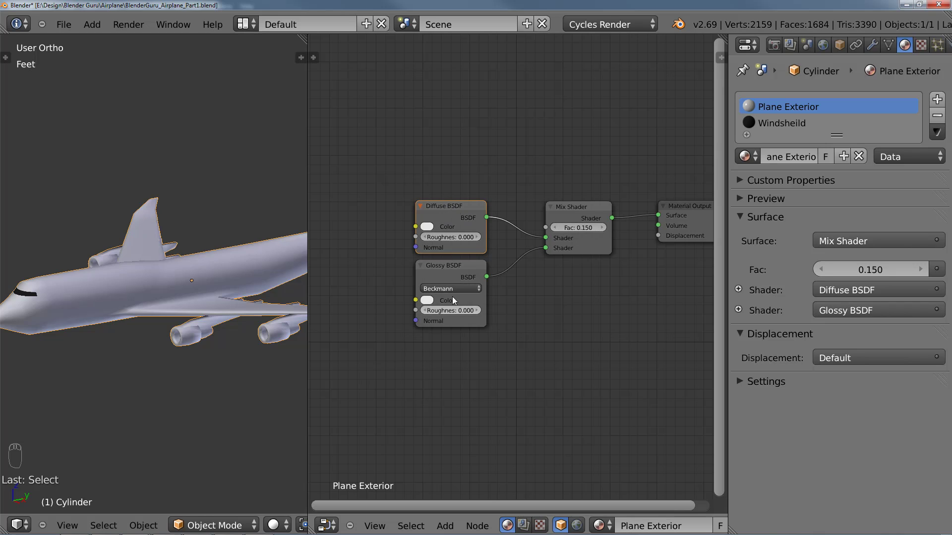
Add an Image Texture node ahead of the Diffuse BSDF in the Plane Exterior node tree.
middle_drag(450, 297, 554, 297)
scroll(553, 297, down, 2)
middle_drag(485, 272, 513, 272)
key(shift+a)
mouse_move(414, 266)
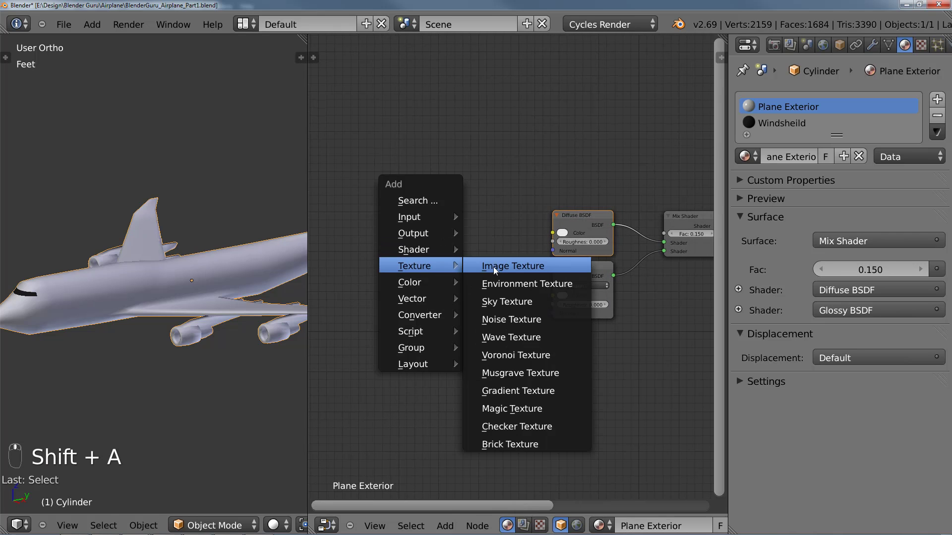
click(492, 267)
click(419, 235)
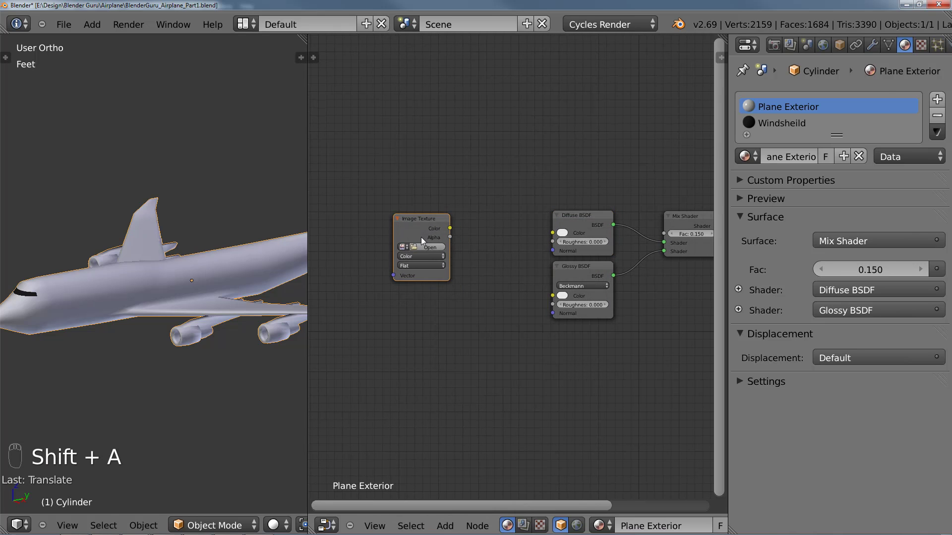
Load Windows and Doors.png from the Part 2 Tutorial folder into the Image Texture node and connect its Color output to the Diffuse BSDF color.
click(439, 250)
click(249, 186)
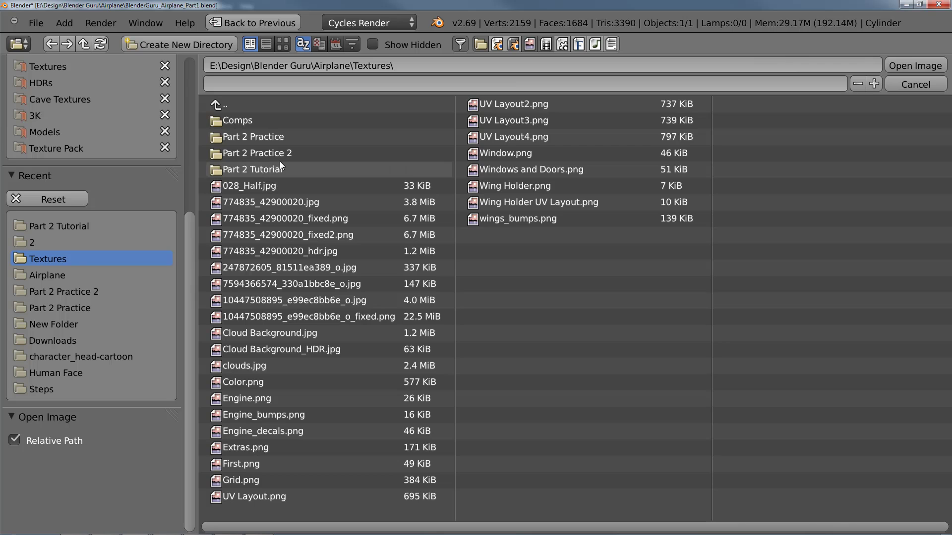
click(278, 170)
click(263, 135)
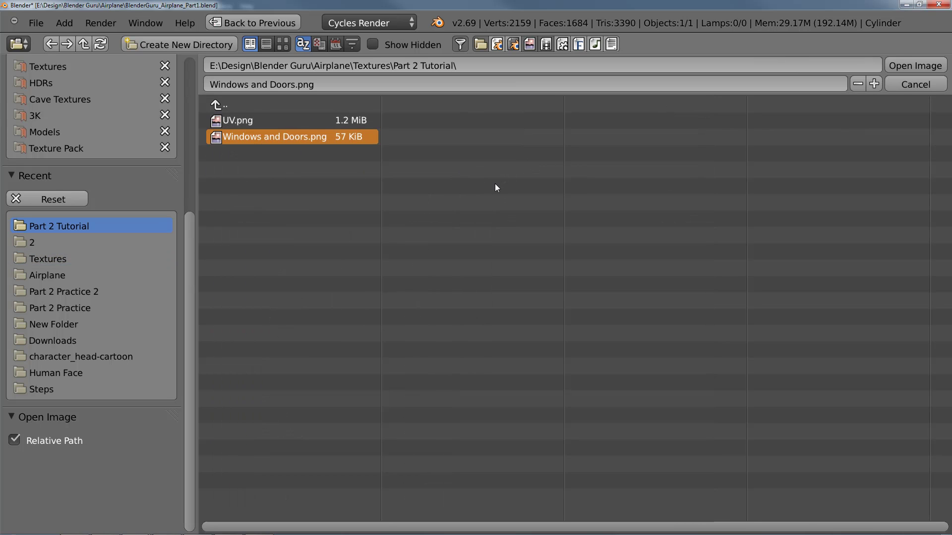
click(912, 69)
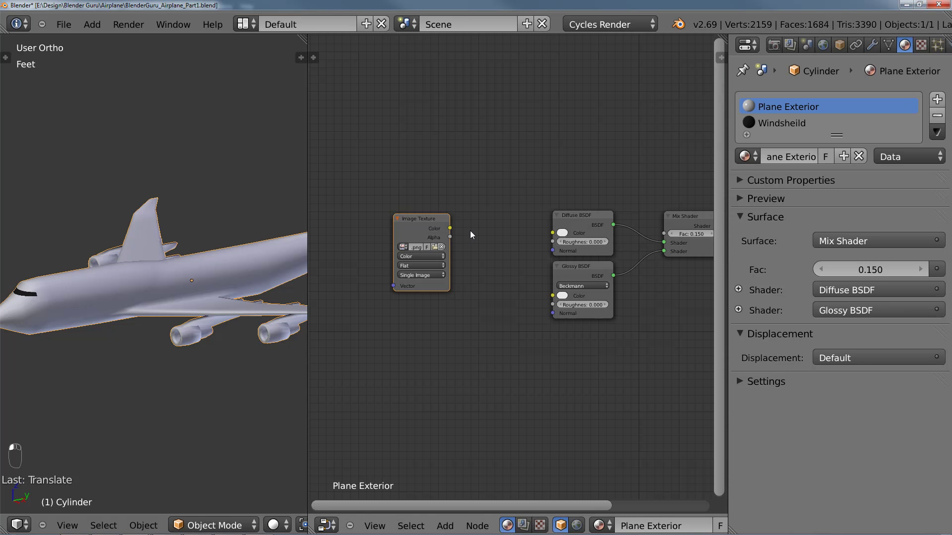
drag(451, 228, 559, 234)
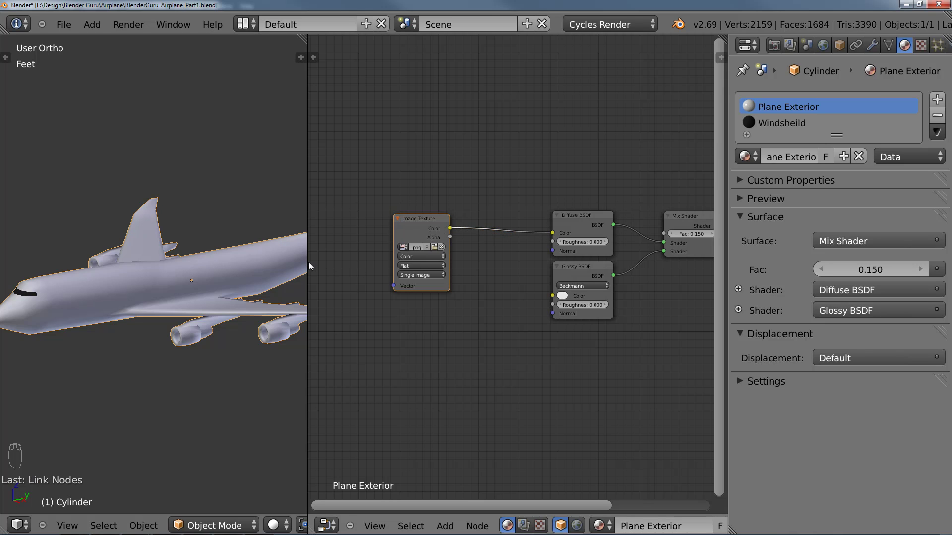
Widen the 3D viewport against the Node Editor and frame the whole airplane in it.
drag(308, 265, 486, 268)
scroll(354, 281, down, 3)
shift+middle_drag(353, 278, 328, 276)
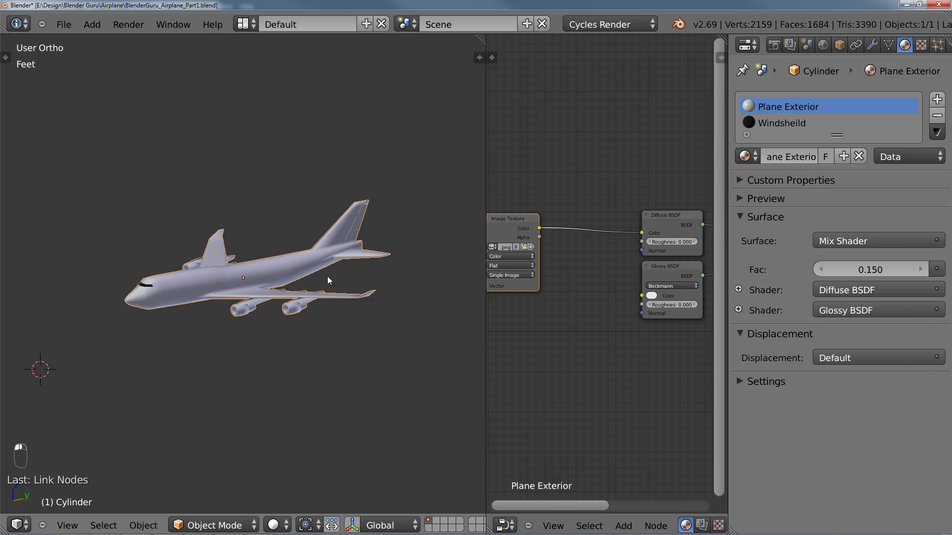
scroll(327, 275, down, 3)
scroll(328, 275, up, 2)
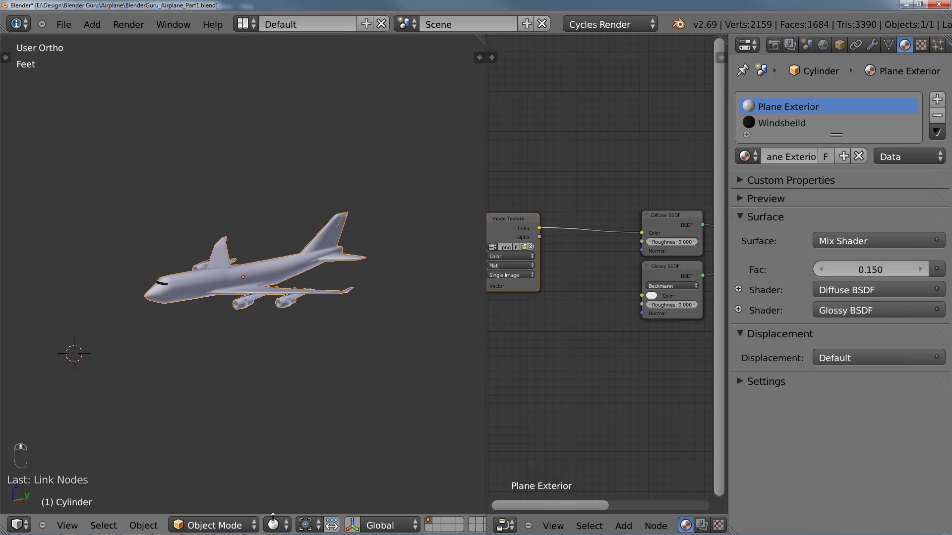
Set the Cycles render device to GPU Compute and the render samples to 50.
click(774, 45)
click(843, 174)
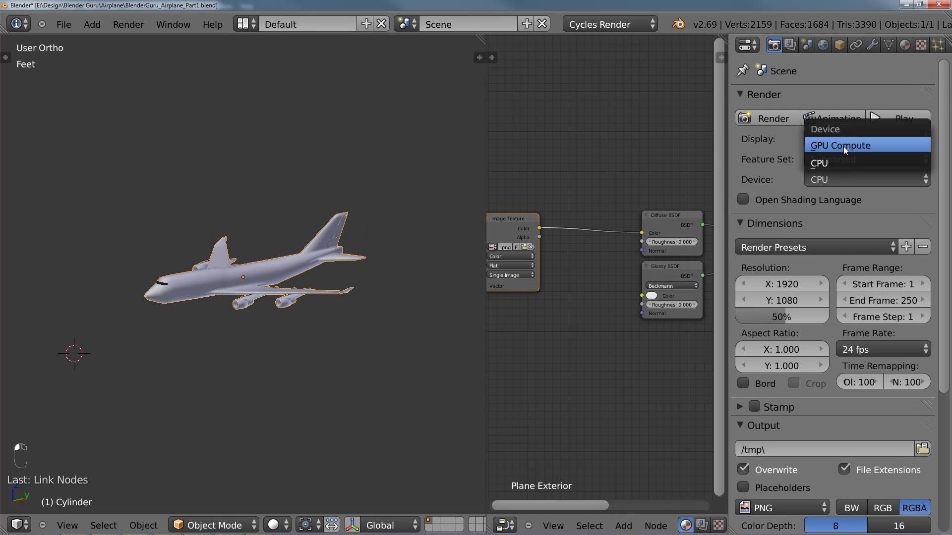
click(843, 147)
scroll(843, 164, down, 9)
click(828, 385)
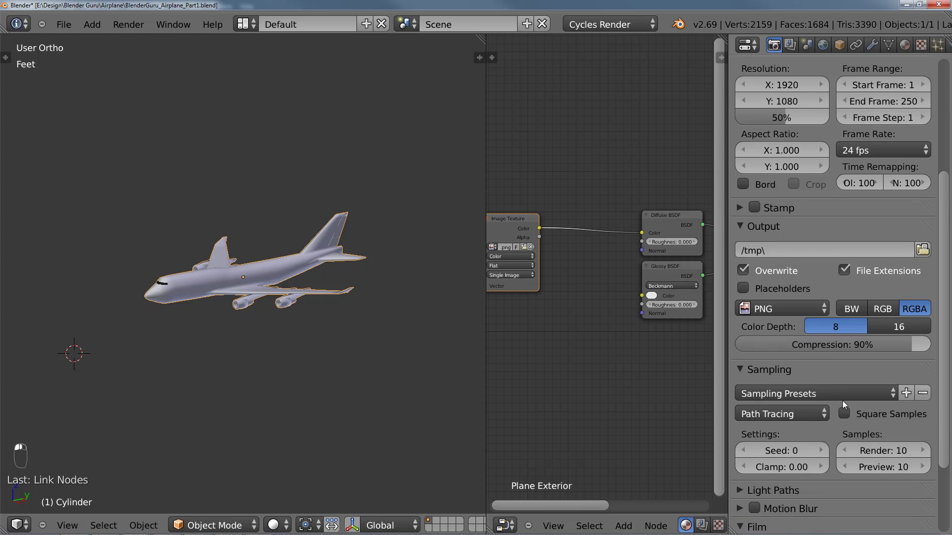
click(884, 451)
text(50)
key(Return)
click(763, 370)
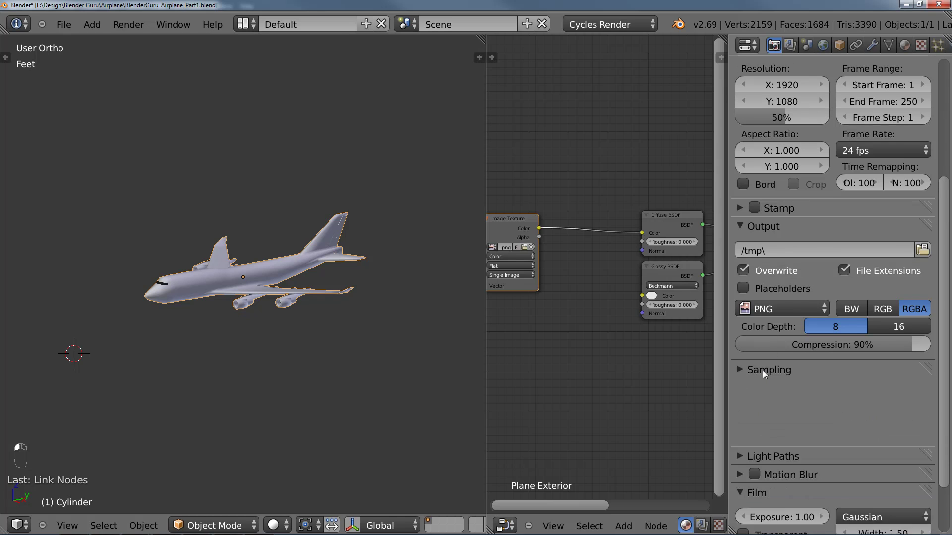
Set the render tile size to 256 in both X and Y in the performance settings.
click(767, 492)
scroll(773, 476, down, 6)
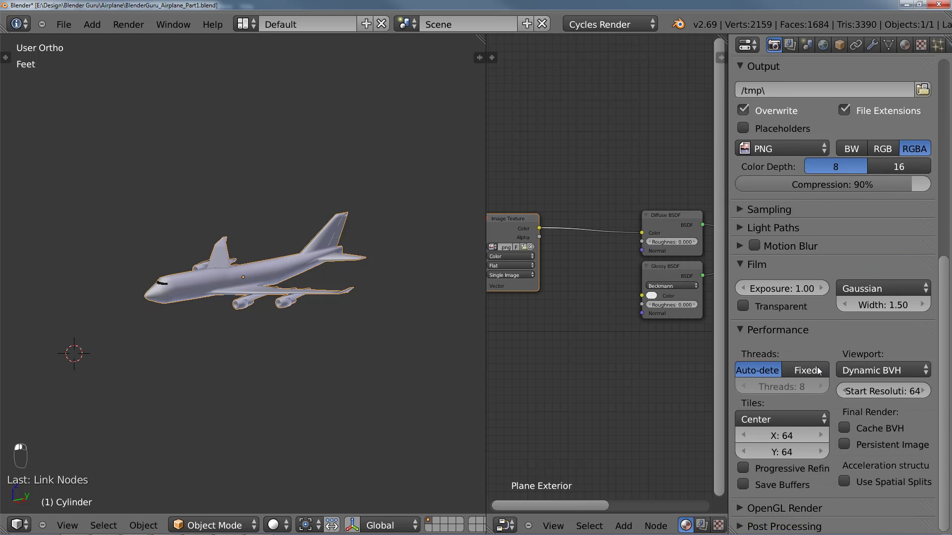
click(787, 437)
text(256)
key(Tab)
text(256)
key(Return)
drag(782, 329, 814, 369)
scroll(813, 369, up, 10)
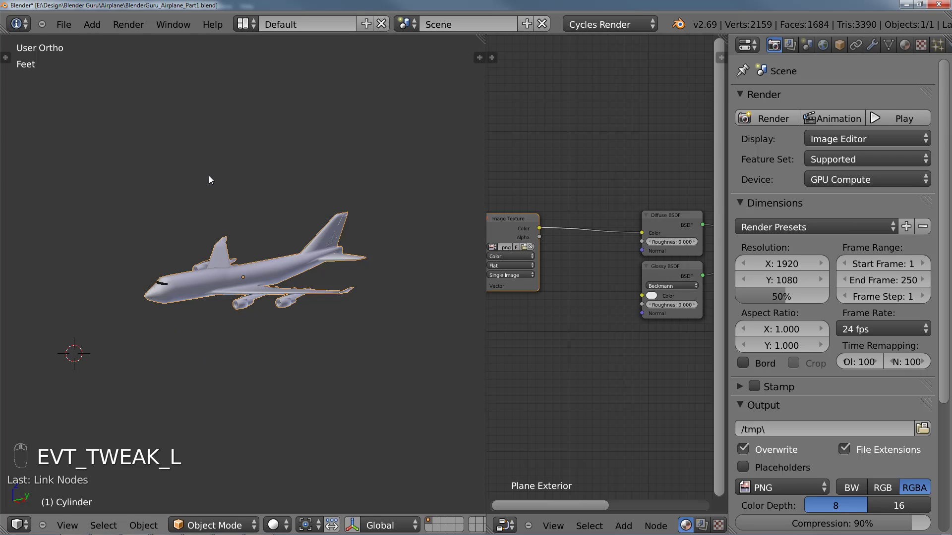
Save the project under the new name BlenderGuru_Airplane_Part1b.blend in the Airplane folder.
key(ctrl+s)
key(ctrl+shift+s)
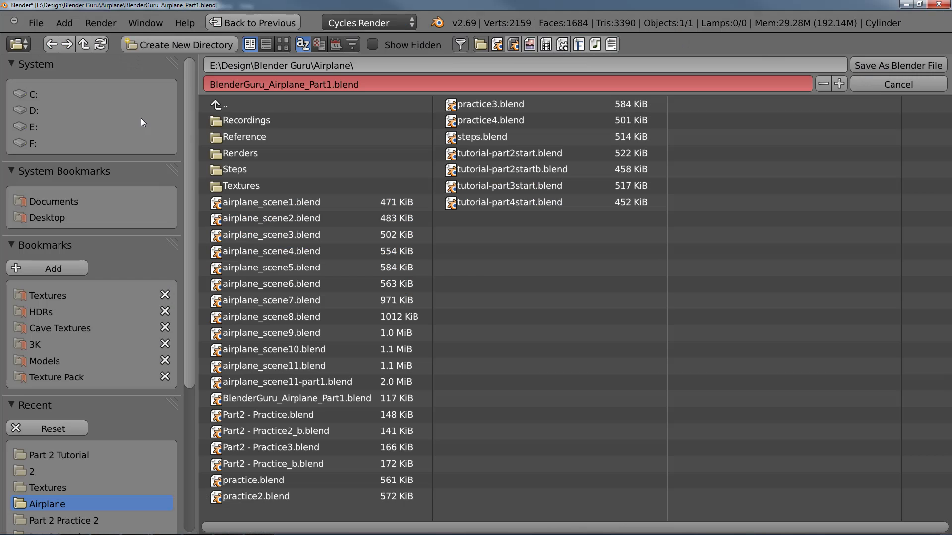
click(333, 85)
click(333, 85)
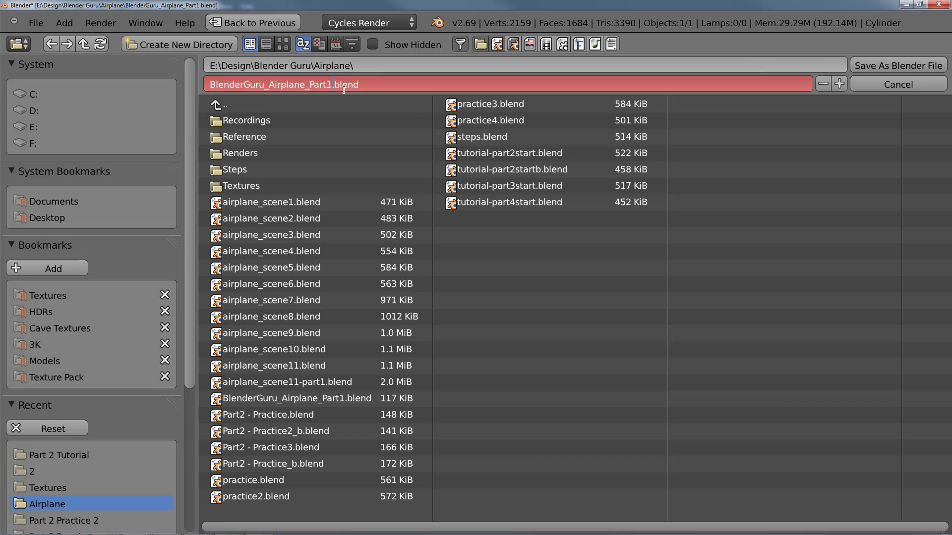
text(b)
key(Return)
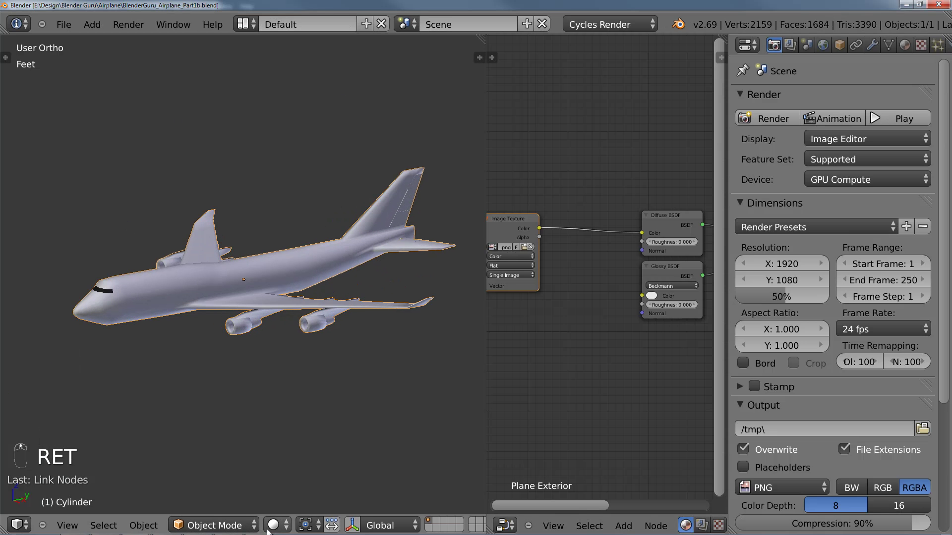
Preview the textured airplane in Rendered viewport shading and examine the fuselage up close.
click(271, 527)
click(320, 420)
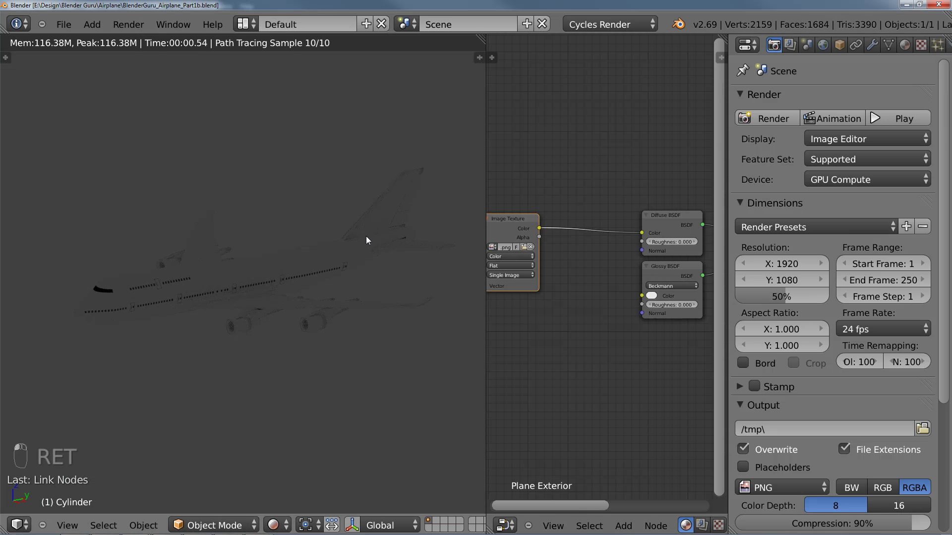
scroll(338, 263, up, 2)
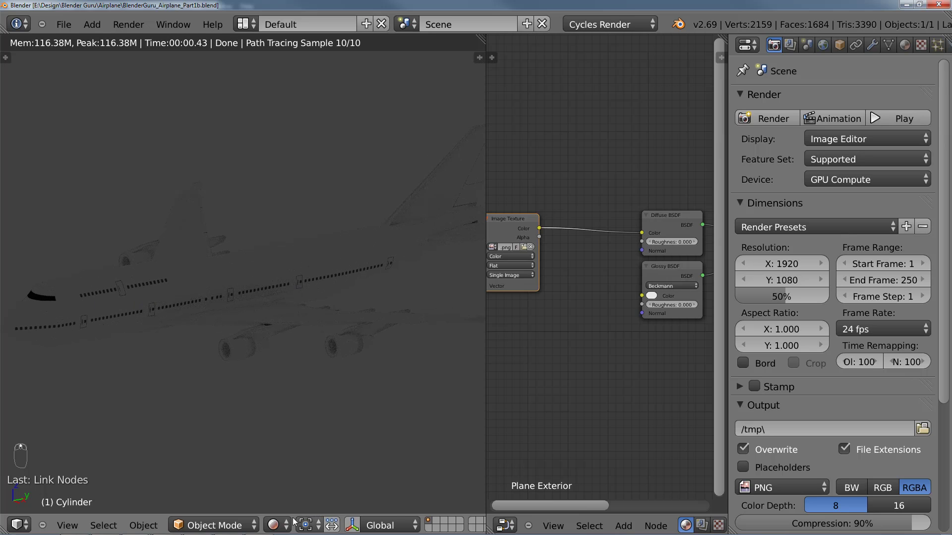
Brighten the world background color to near white and return the viewport to Solid shading.
click(823, 45)
click(864, 203)
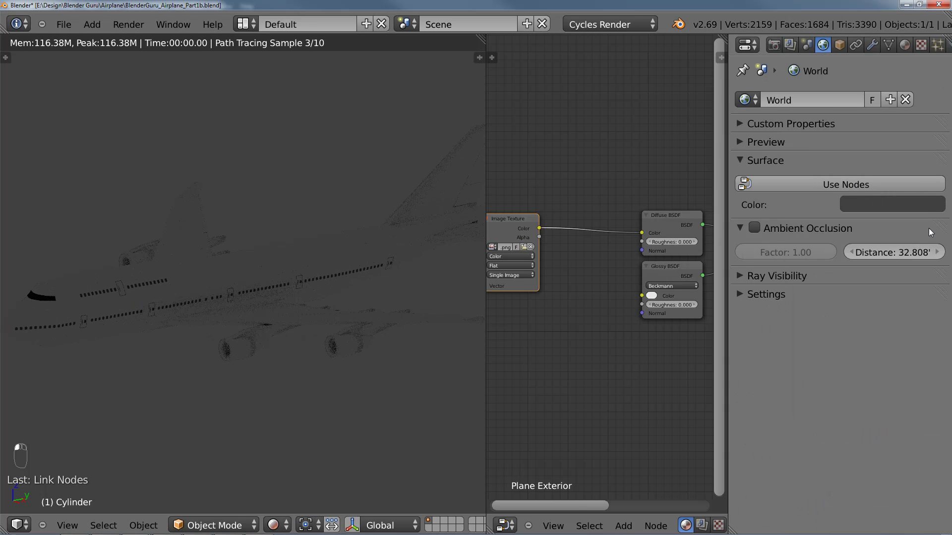
click(912, 205)
click(930, 232)
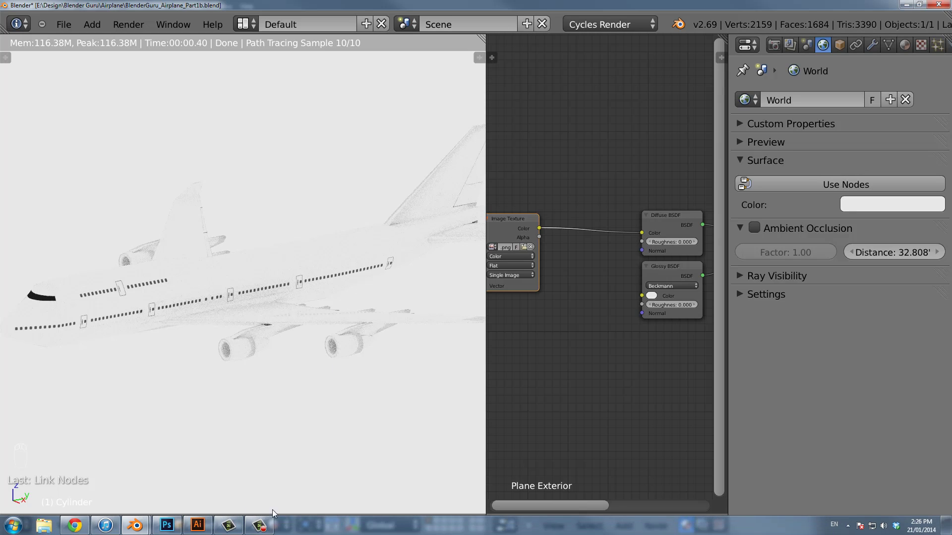
click(273, 525)
click(286, 471)
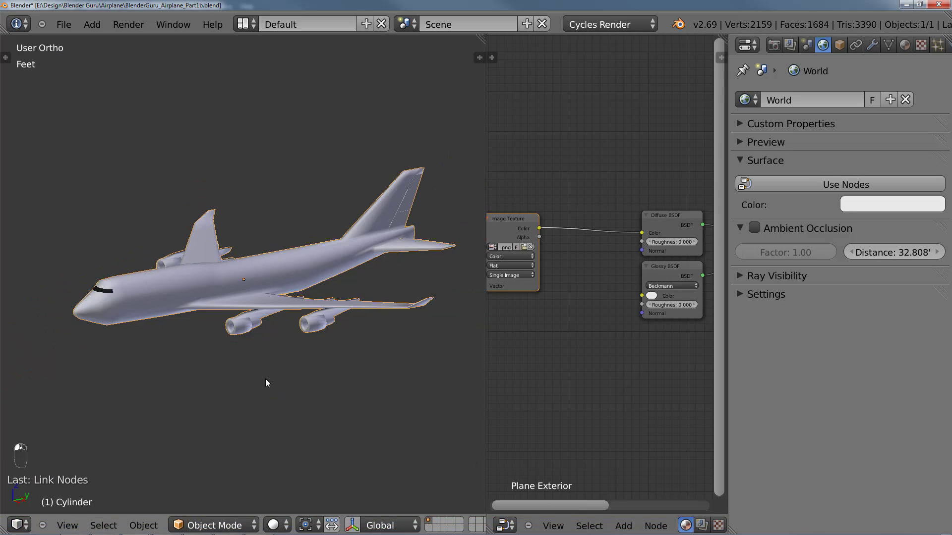
Add a Sun lamp to the scene from the top view.
key(KP_7)
scroll(278, 347, down, 2)
shift+middle_drag(317, 320, 263, 220)
key(shift+a)
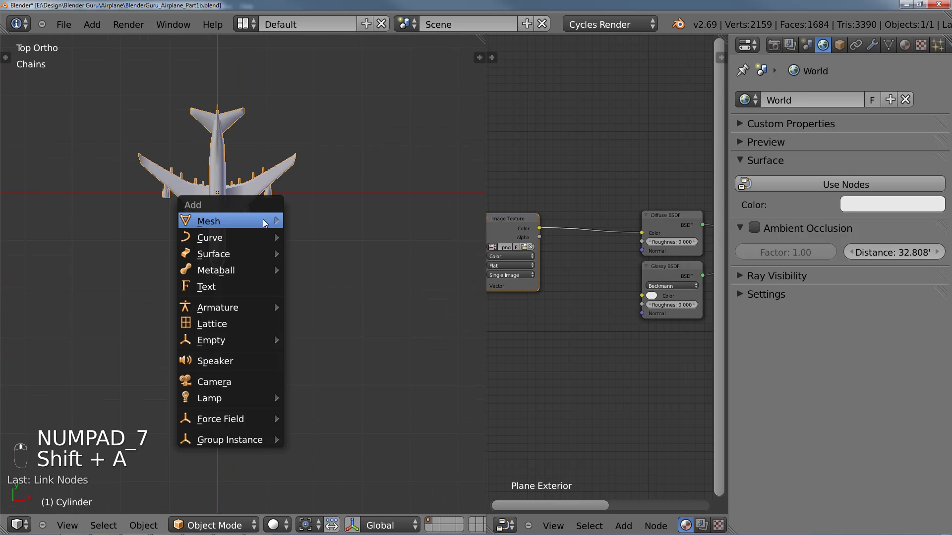
mouse_move(235, 398)
click(314, 414)
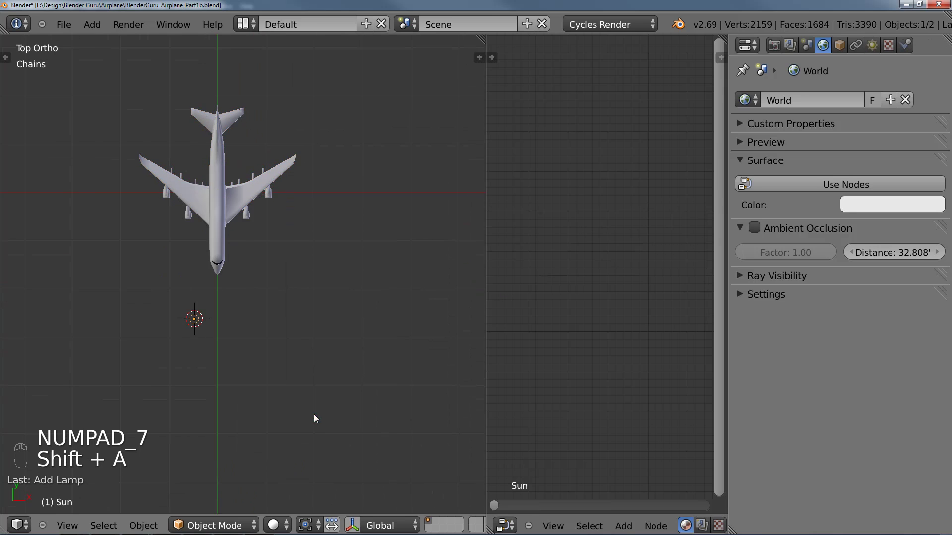
In the right side view, rotate the Sun lamp to shine toward the airplane from the front and move it upward.
key(KP_3)
key(r)
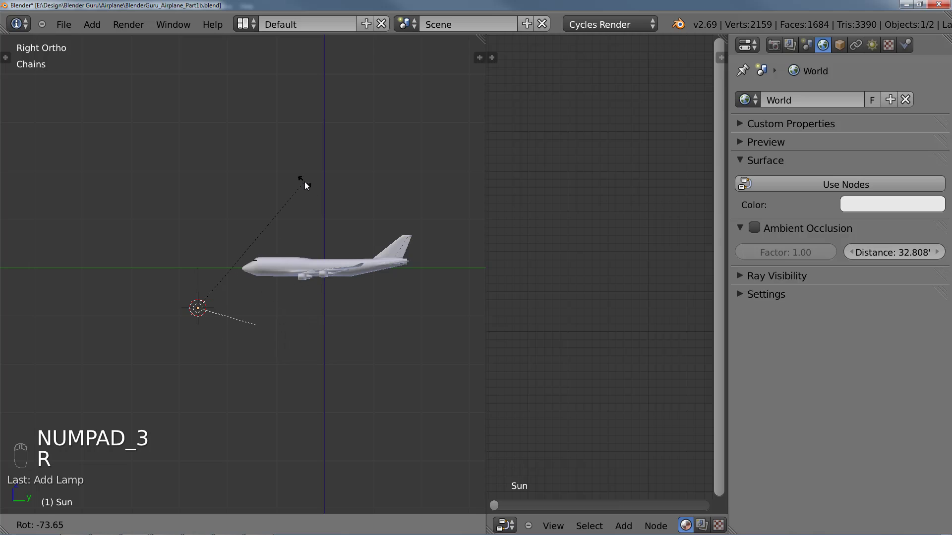
click(317, 206)
key(g)
click(319, 209)
middle_drag(270, 258, 379, 323)
Move the Sun lamp along the X axis in top view to the other side of the airplane's centerline.
key(KP_7)
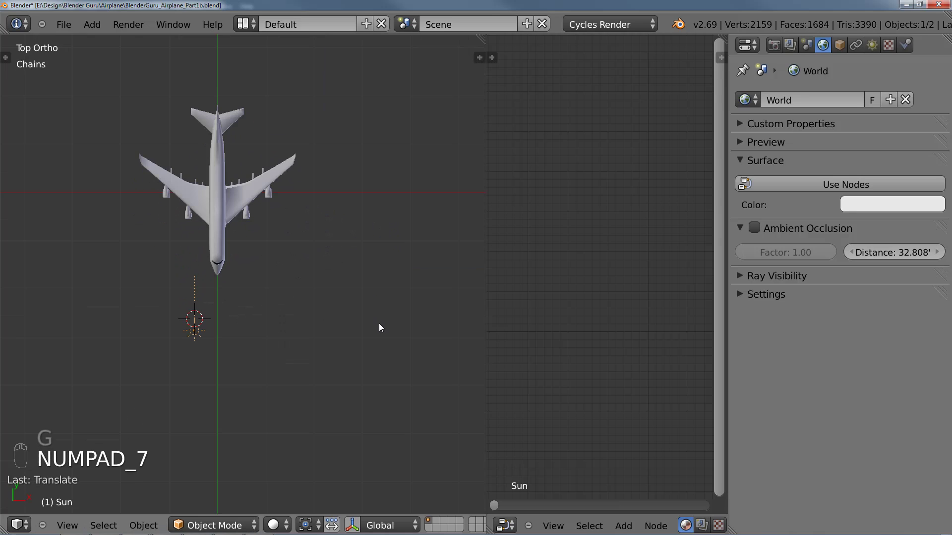
key(g)
key(x)
click(306, 312)
scroll(298, 256, down, 2)
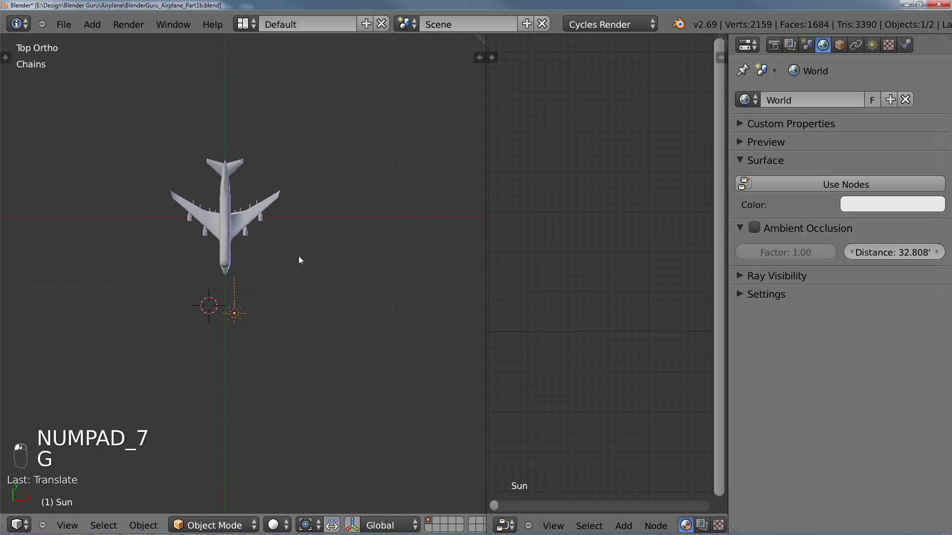
shift+middle_drag(291, 255, 353, 298)
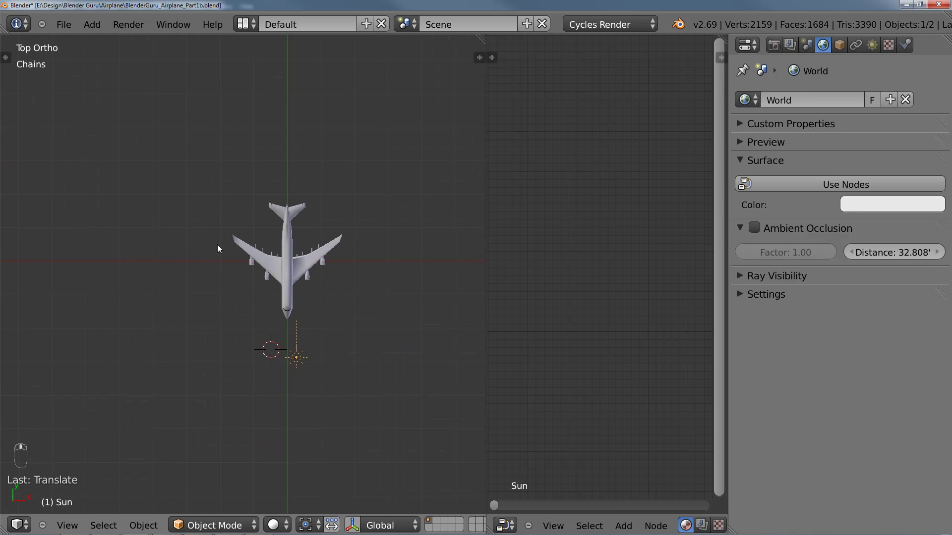
click(218, 243)
Switch to Chrome to view the 747 and 'Sea of Clouds' Flickr reference photos and return to Blender.
click(75, 526)
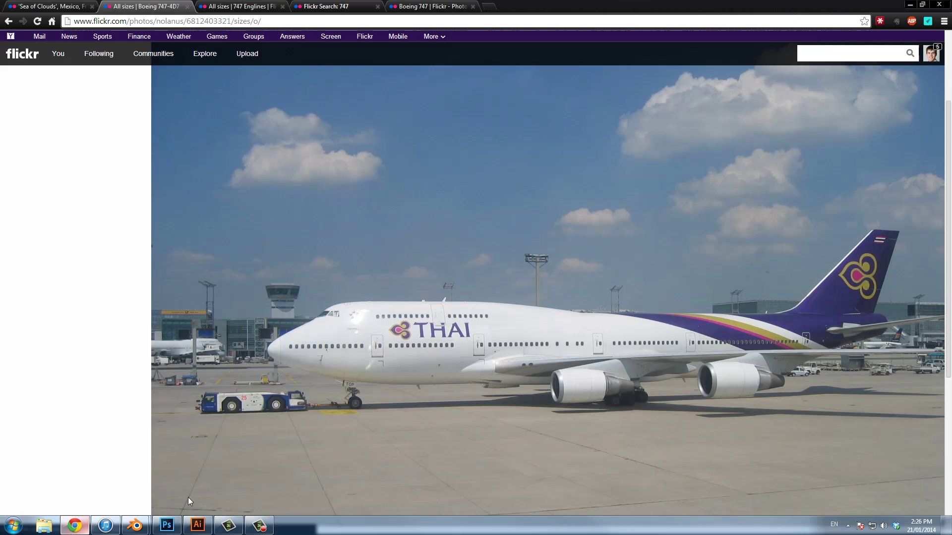
click(50, 6)
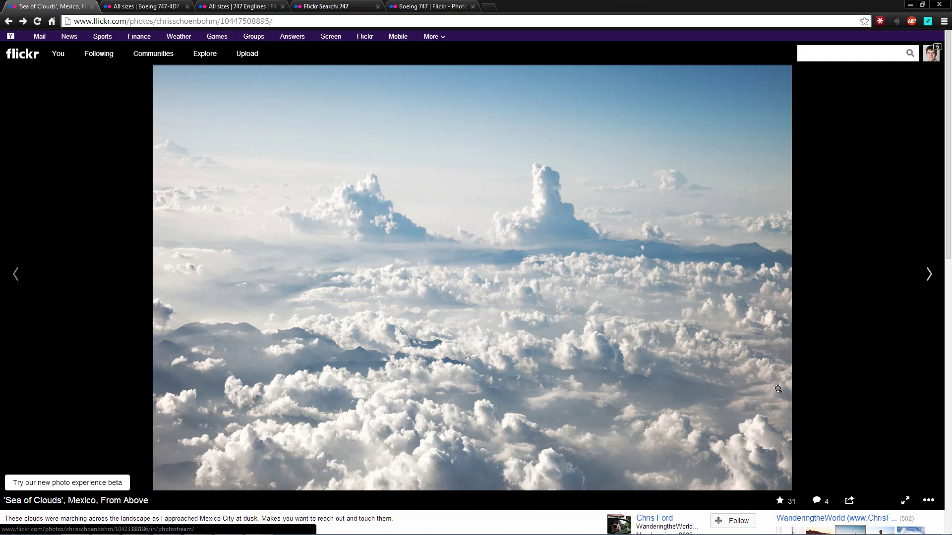
mouse_move(625, 533)
key(alt+Tab)
Select the airplane and snap the 3D cursor to it.
right_click(278, 274)
scroll(329, 317, up, 3)
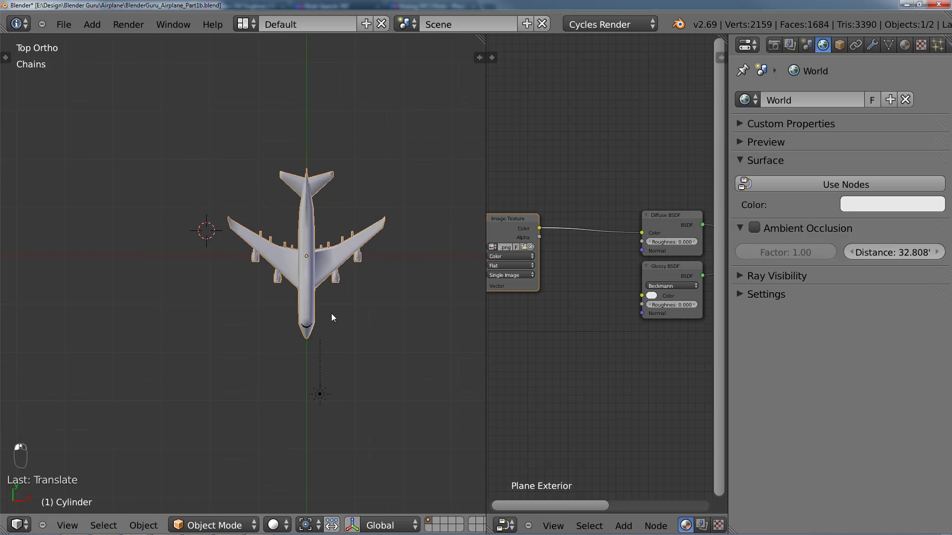
key(shift+s)
click(290, 367)
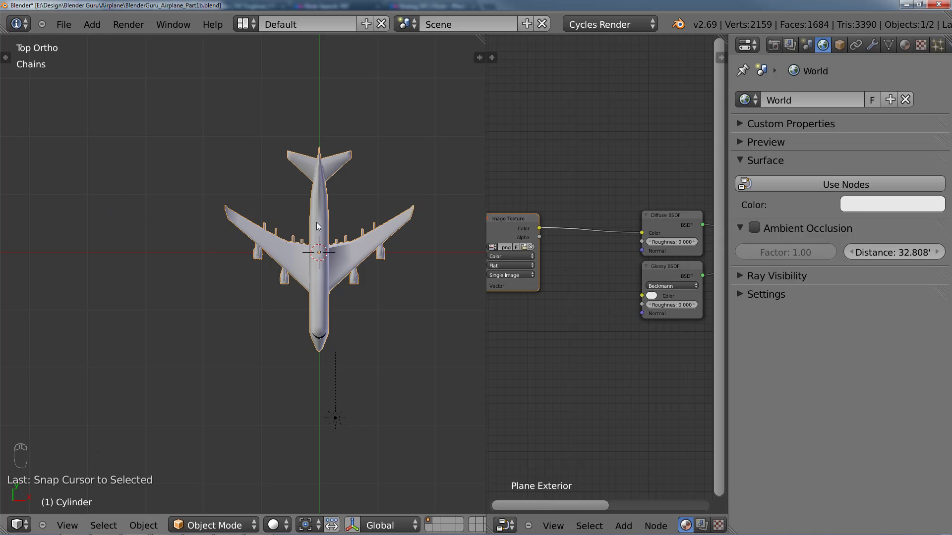
Enable the Import Images as Planes addon in the user preferences and close them.
click(63, 24)
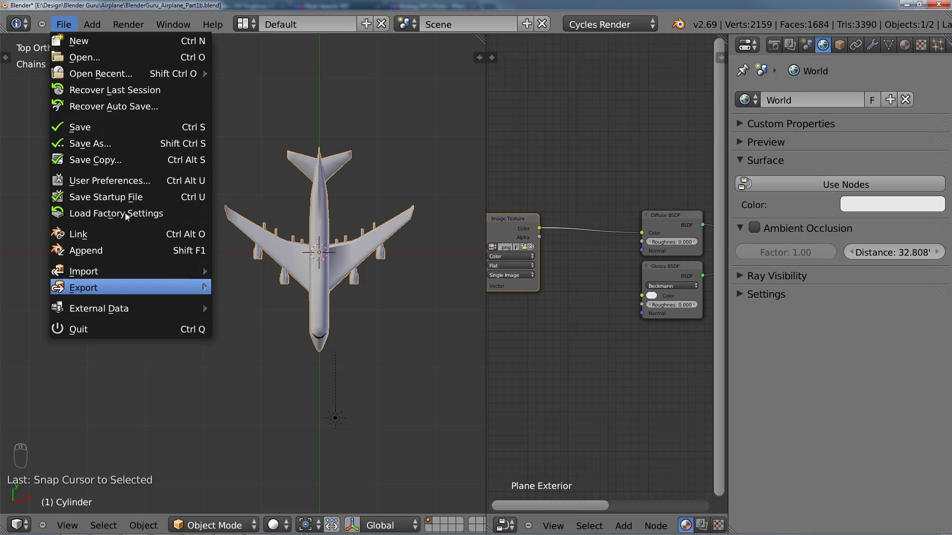
click(71, 25)
click(107, 180)
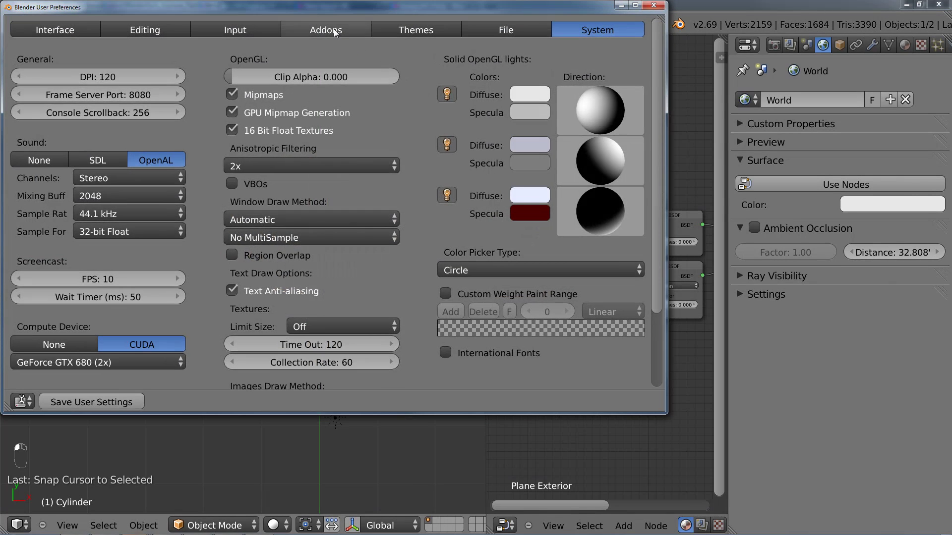
click(331, 30)
click(87, 60)
text(plan)
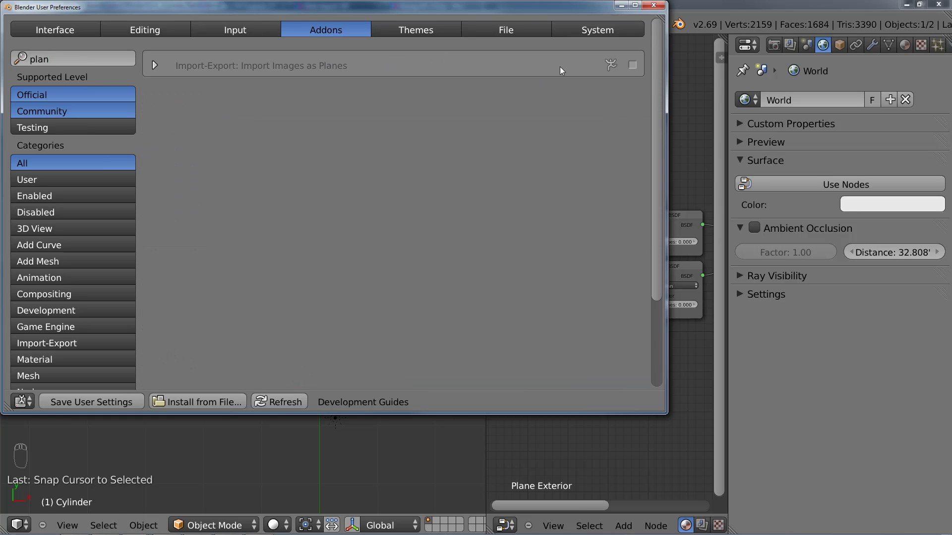
click(632, 64)
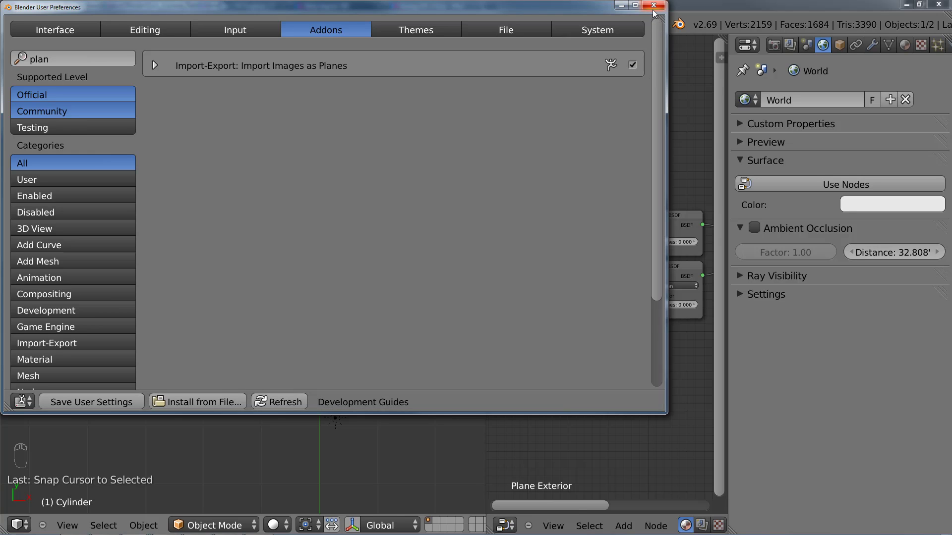
click(653, 6)
Start an Images as Planes import and show the Airplane project's Textures folder as thumbnails.
click(65, 26)
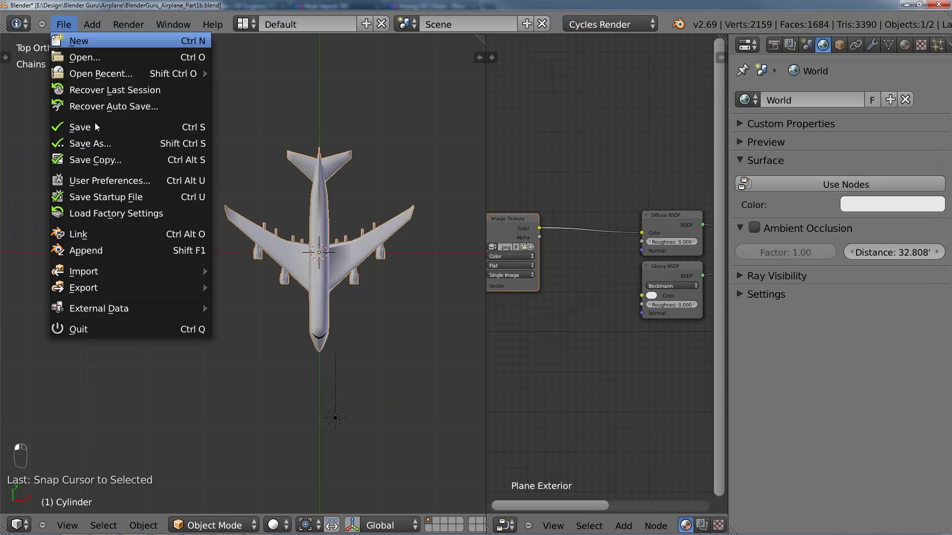
mouse_move(136, 270)
click(298, 415)
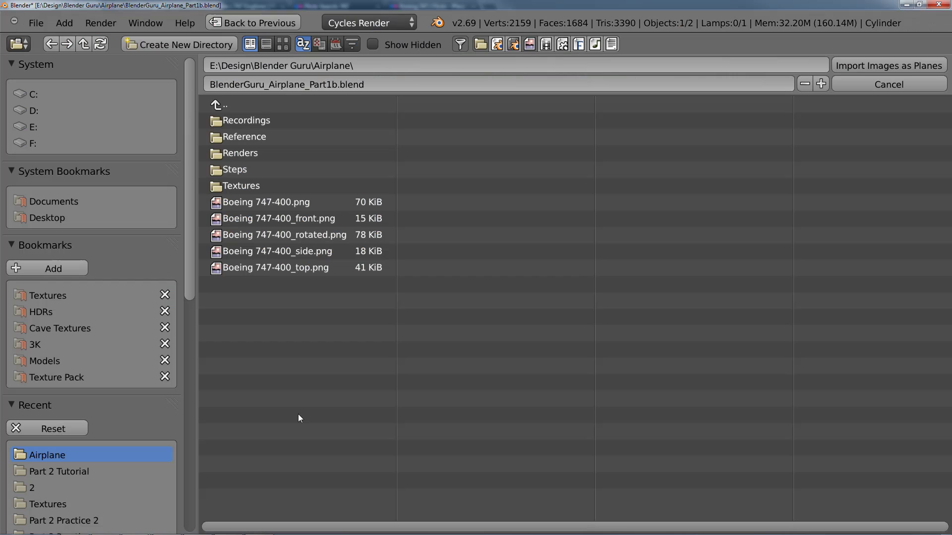
drag(192, 218, 191, 406)
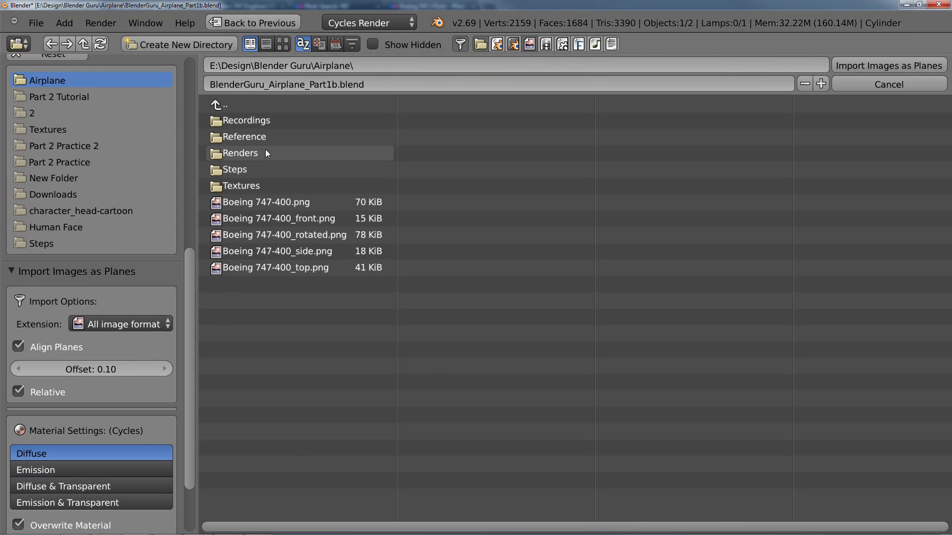
click(251, 186)
click(282, 44)
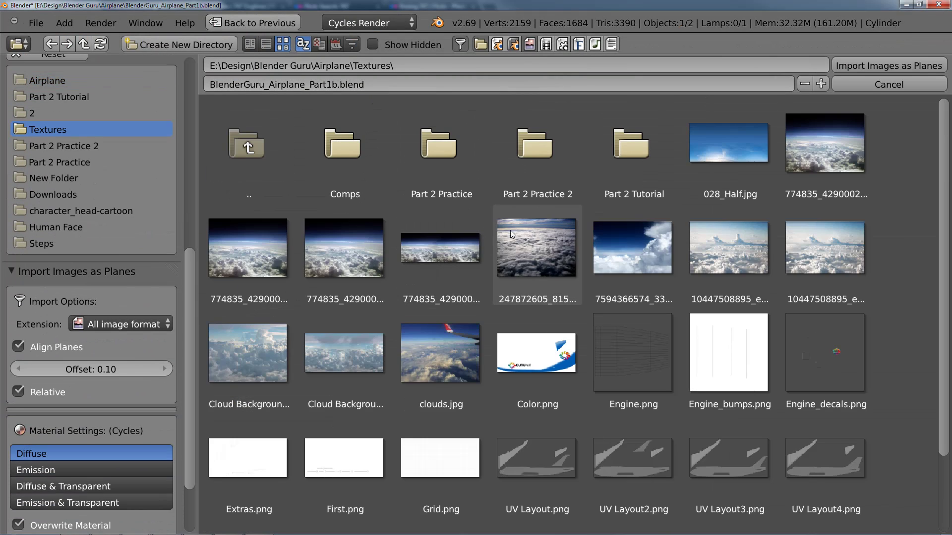
scroll(510, 233, down, 2)
scroll(594, 302, up, 2)
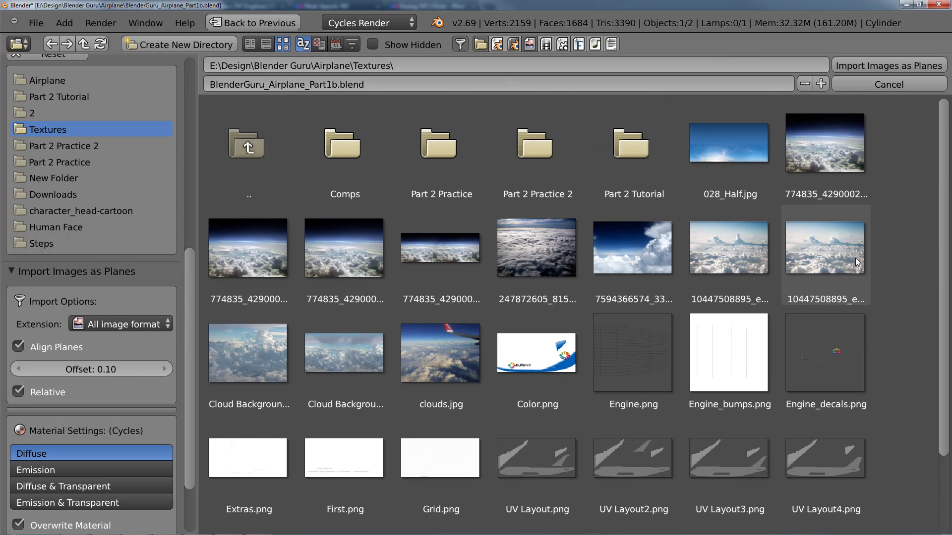
click(836, 260)
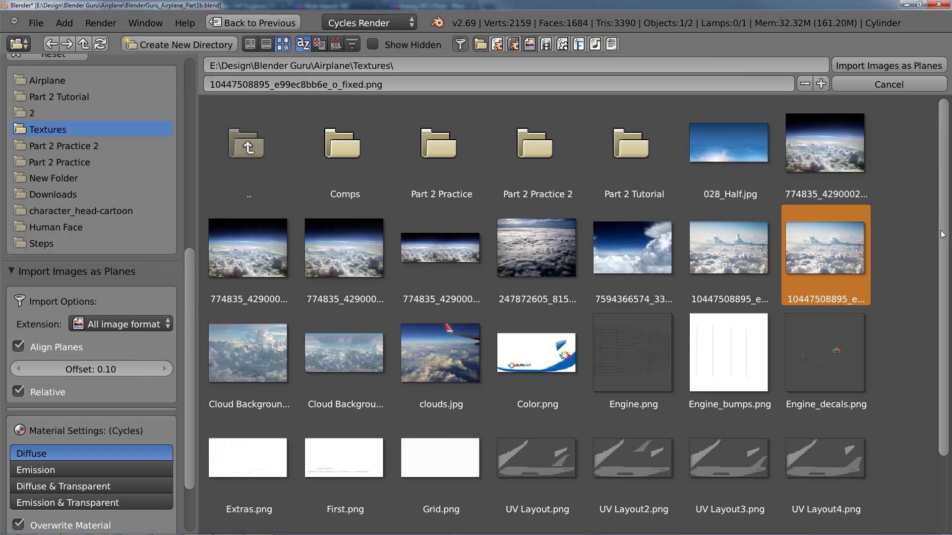
scroll(934, 308, down, 2)
scroll(935, 308, up, 2)
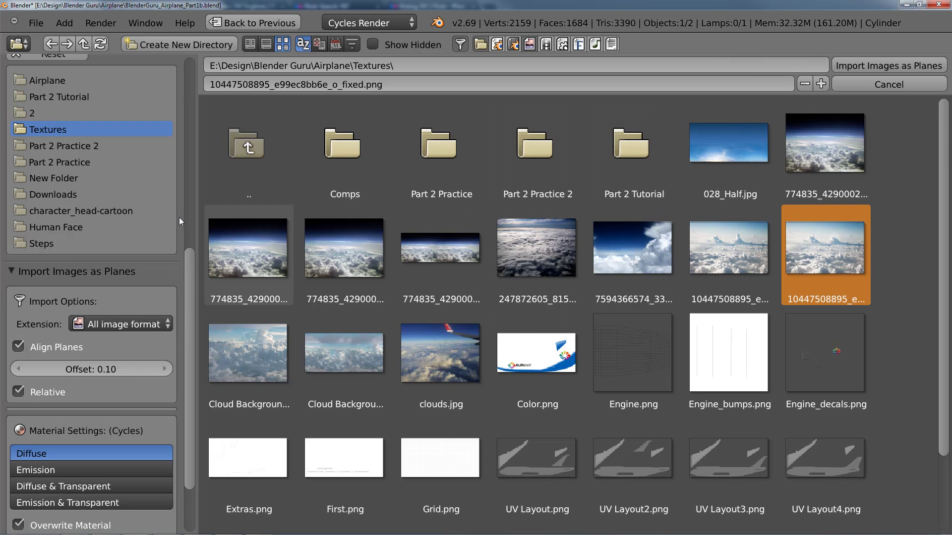
scroll(188, 288, down, 5)
click(124, 386)
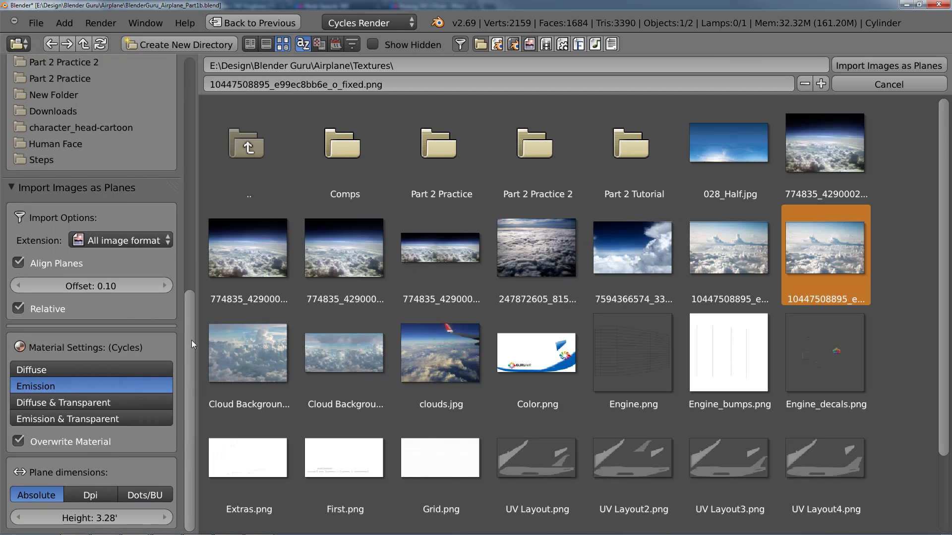
click(940, 69)
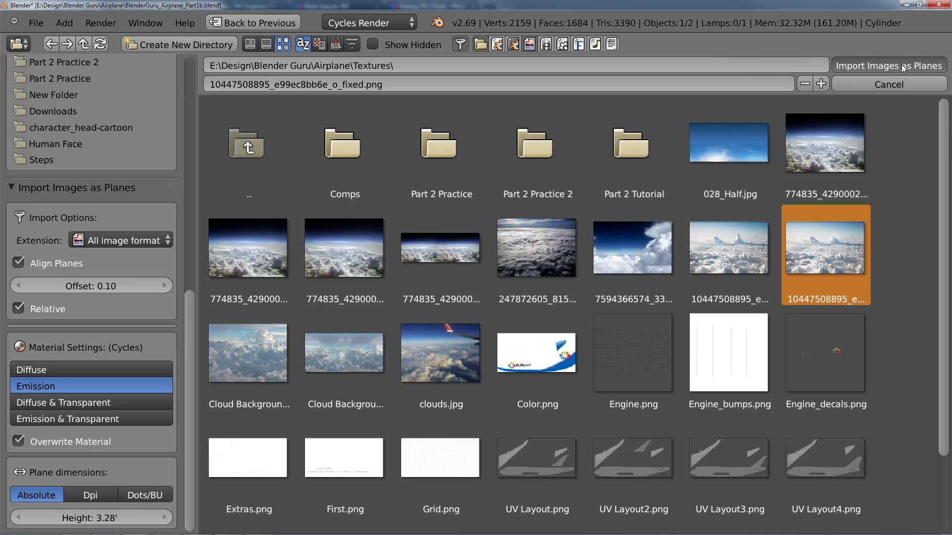
Scale the cloud plane up to nearly the airplane's wingspan and rotate it -90 degrees in the top view in wireframe.
scroll(358, 249, up, 2)
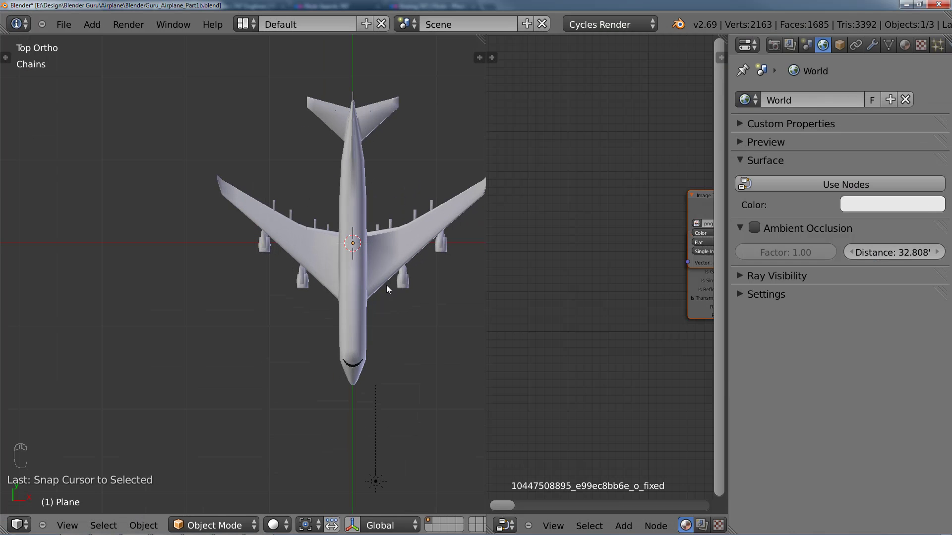
shift+middle_drag(386, 285, 328, 281)
key(z)
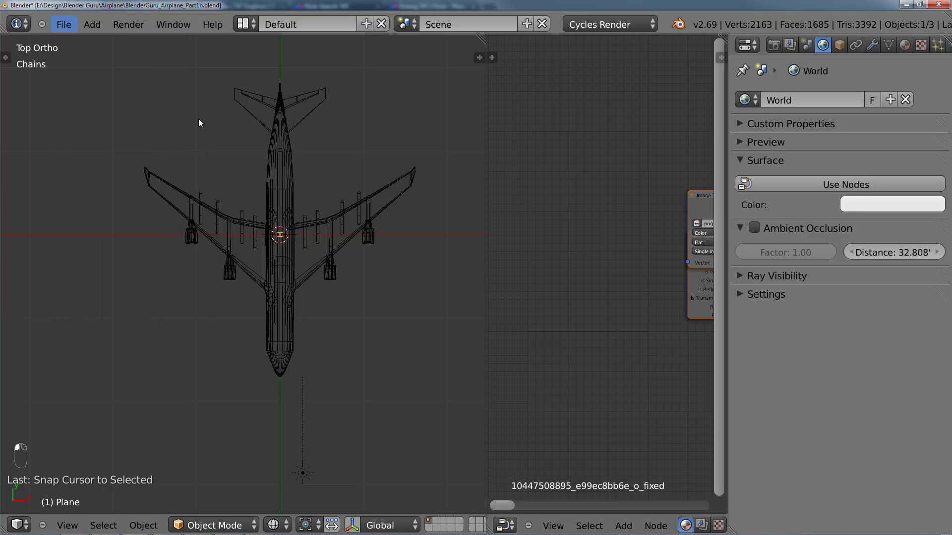
key(s)
click(385, 298)
key(s)
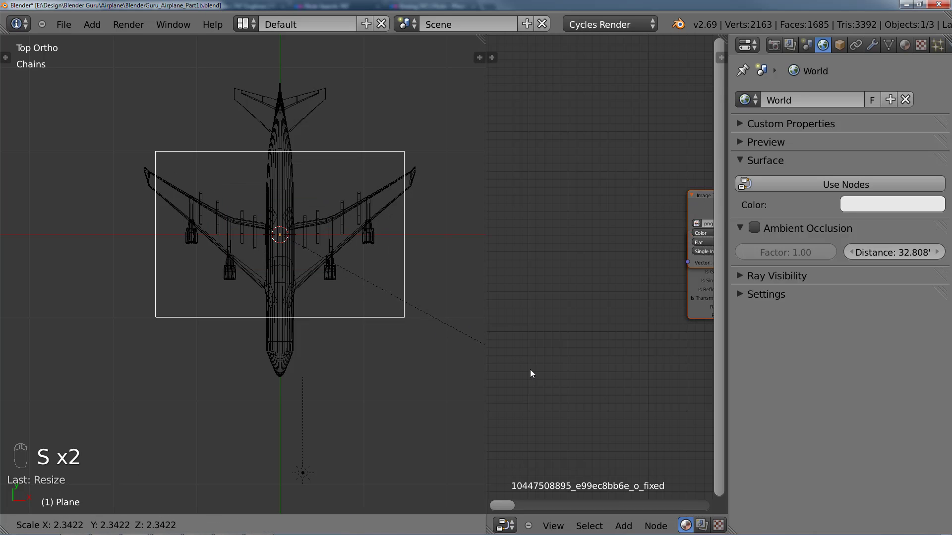
key(r)
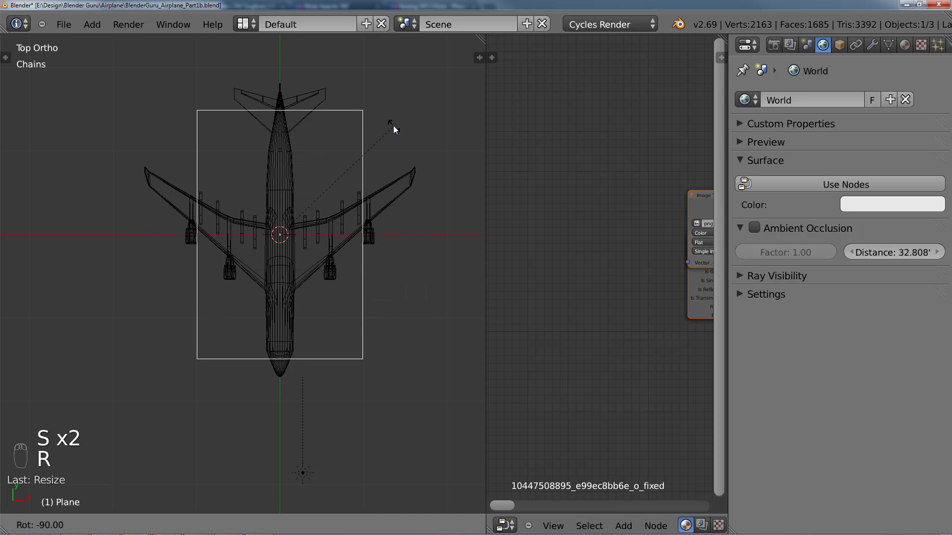
click(396, 127)
Rotate the cloud plane upright in the front view and move it just beyond the airplane's wingtip.
key(KP_1)
key(r)
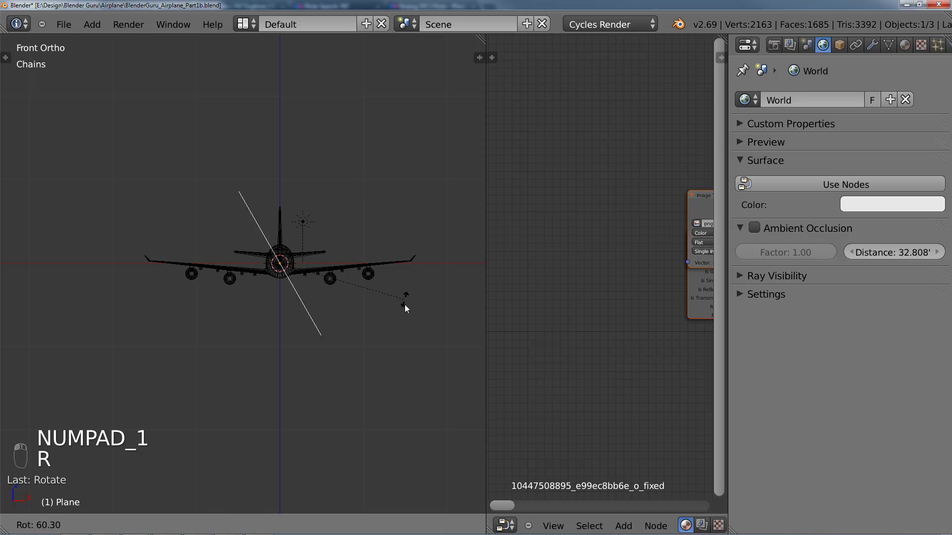
click(373, 359)
key(g)
click(226, 355)
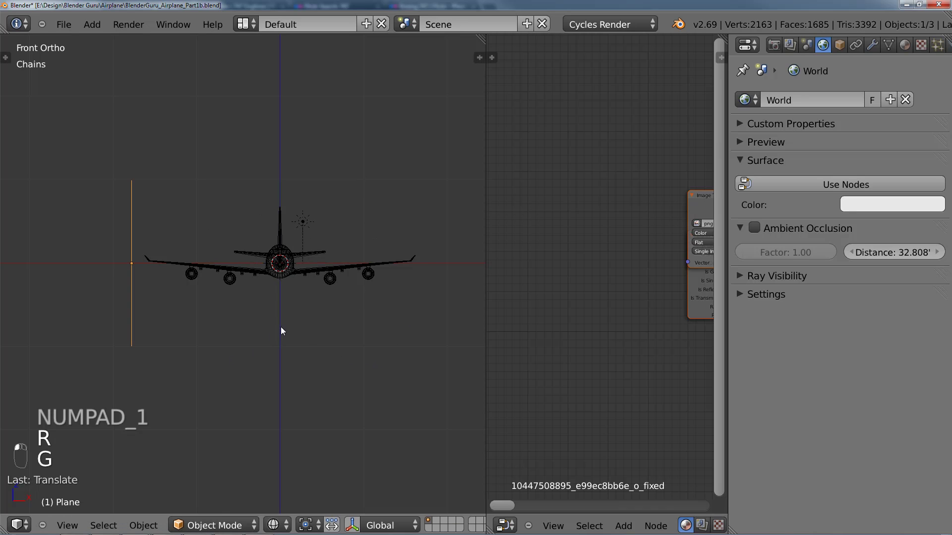
Orbit to an angled view of the airplane's nose and side in solid shading and add a camera.
middle_drag(281, 326, 222, 326)
key(KP_0)
key(Right)
key(Right)
key(KP_0)
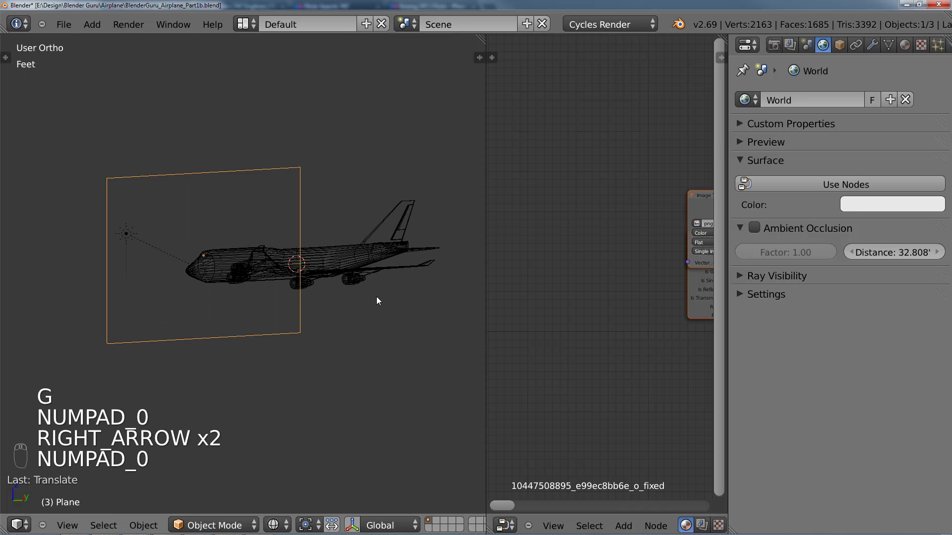
scroll(327, 302, down, 5)
scroll(311, 304, up, 4)
mouse_move(311, 302)
middle_down()
mouse_move(343, 299)
mouse_move(243, 298)
mouse_move(271, 286)
middle_up()
scroll(343, 299, up, 1)
key(z)
key(shift+a)
click(247, 284)
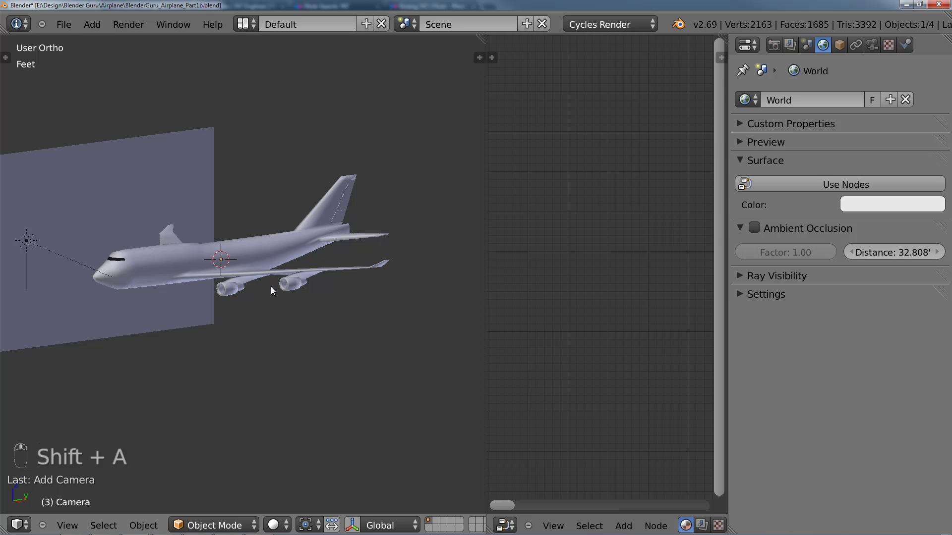
Align the camera to the current view and pull it back along its local Z until the whole airplane fits the frame.
key(ctrl+alt+KP_0)
key(g)
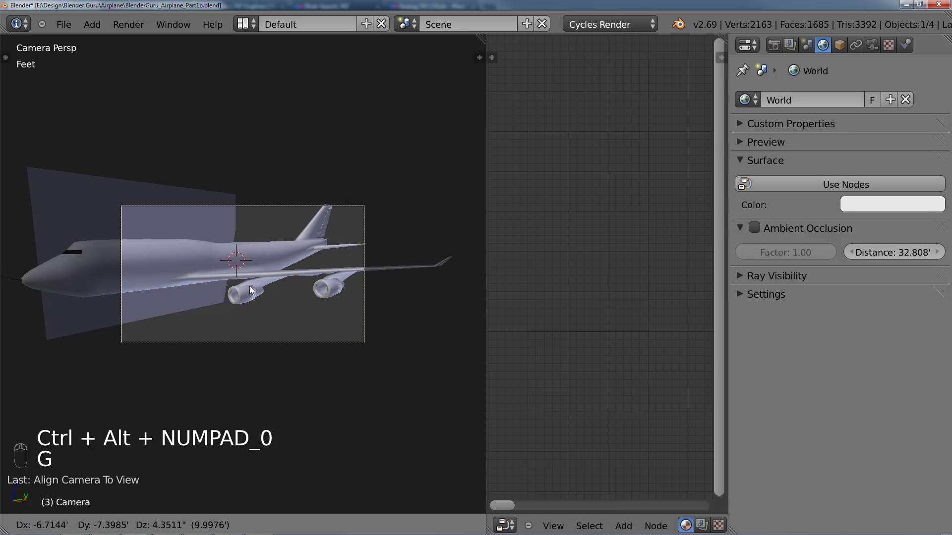
key(g)
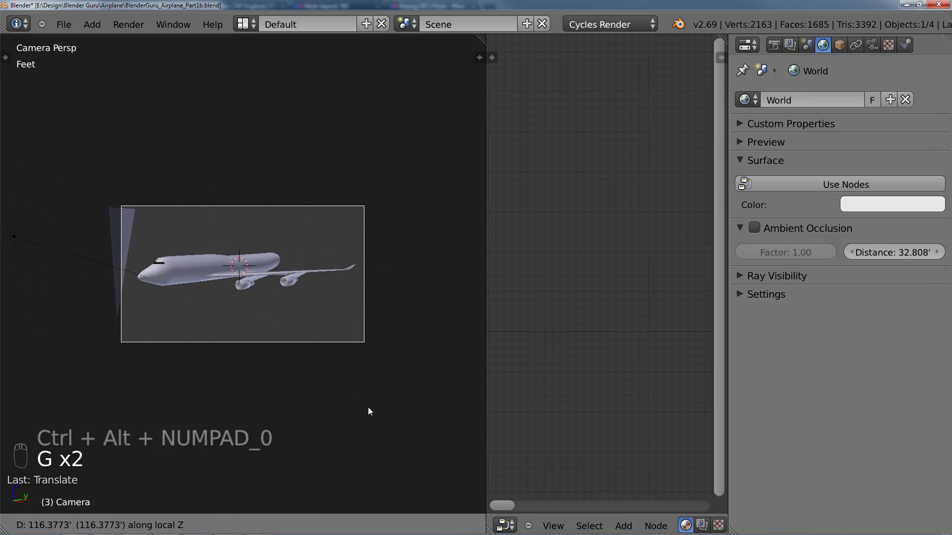
click(361, 432)
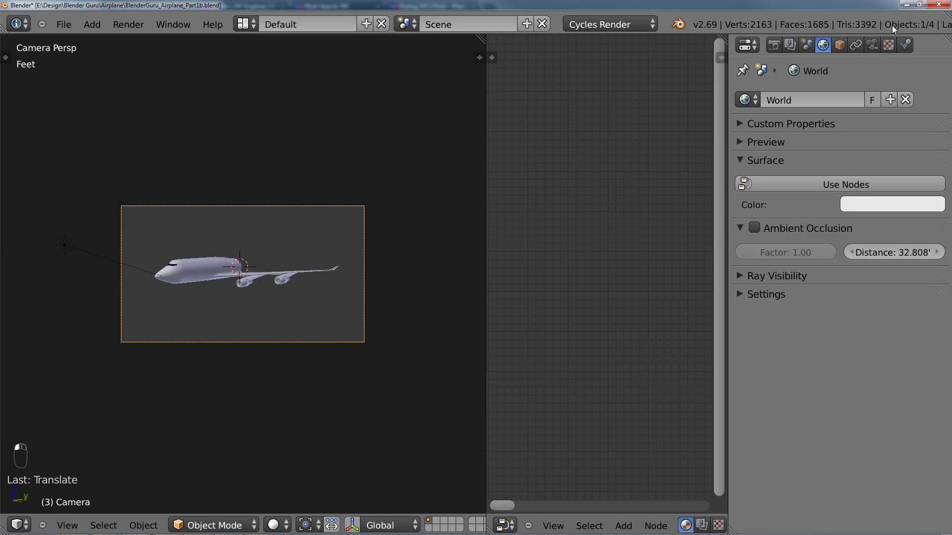
Raise the camera's clipping end to 1719.546' so the tail and background plane are included.
click(875, 44)
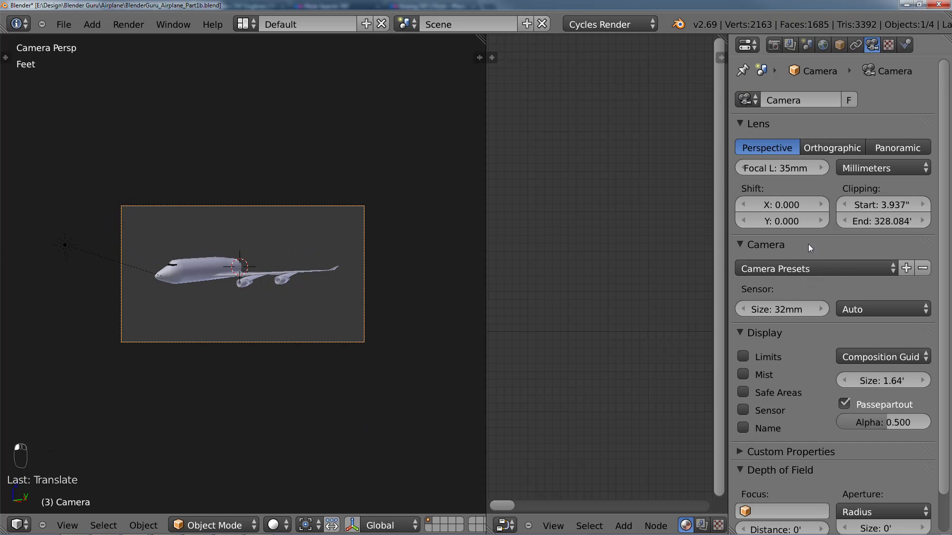
mouse_move(877, 221)
mouse_down()
mouse_move(892, 221)
mouse_move(880, 221)
mouse_up()
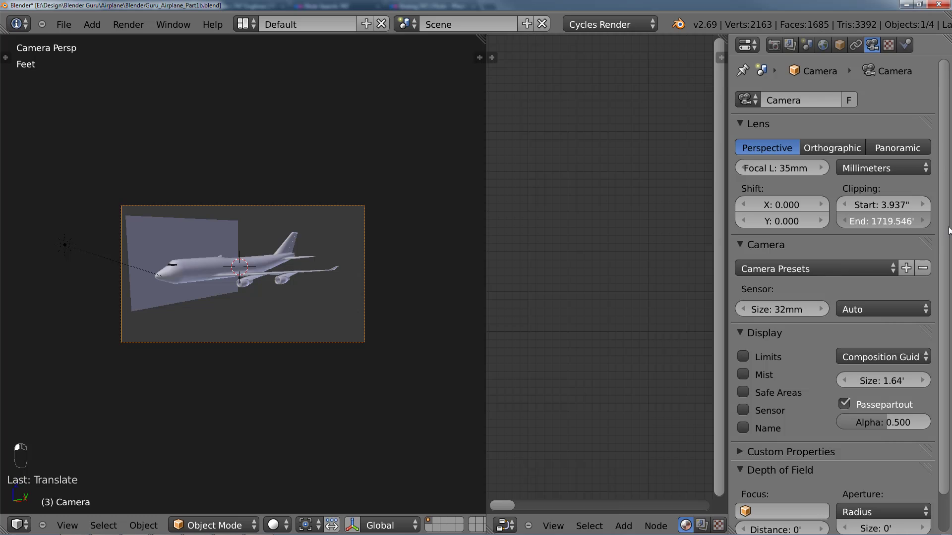
scroll(249, 314, up, 3)
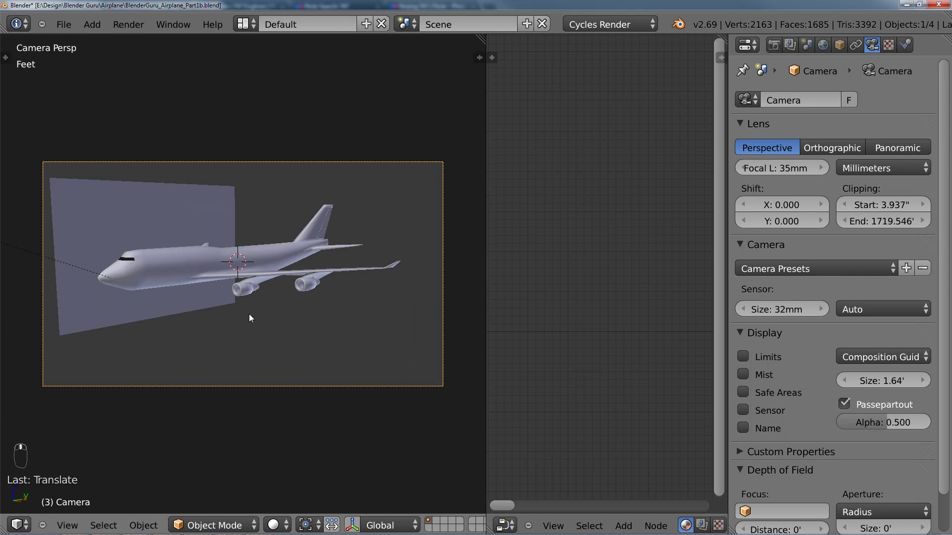
scroll(261, 318, down, 1)
Reposition and slightly rotate the camera to center the airplane in the frame from a slightly higher angle.
key(g)
click(316, 324)
key(g)
click(286, 223)
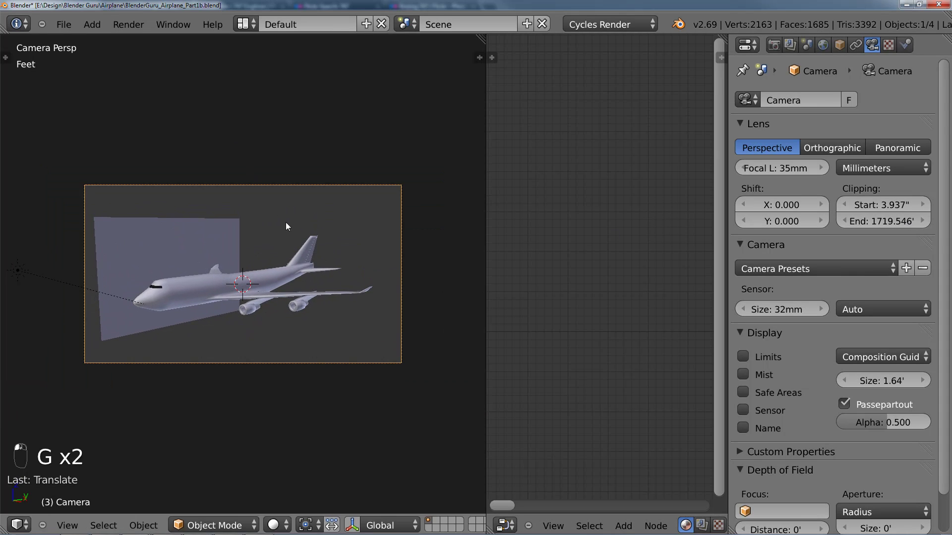
key(r)
key(r)
click(290, 196)
key(g)
click(356, 254)
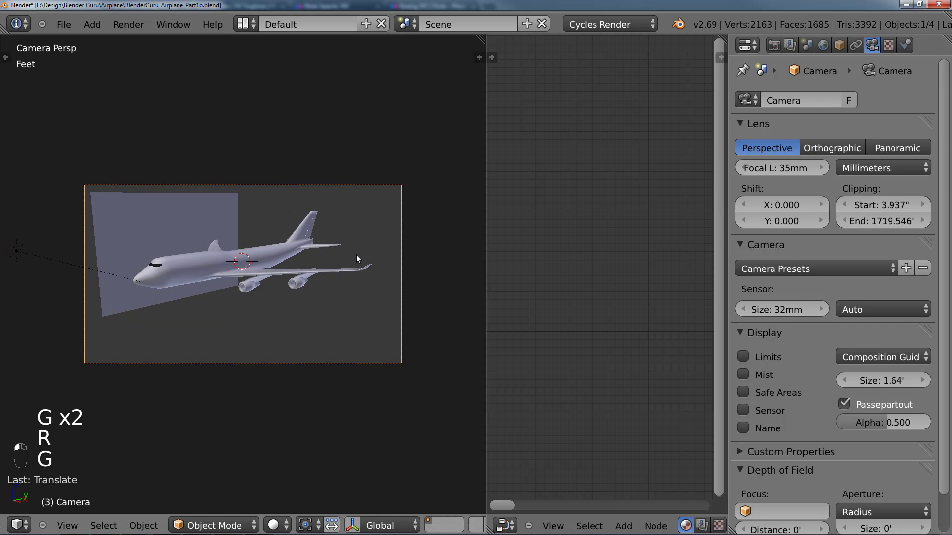
key(g)
click(249, 255)
Turn on the Limits display for the camera and view the scene from the top in wireframe.
right_click(252, 243)
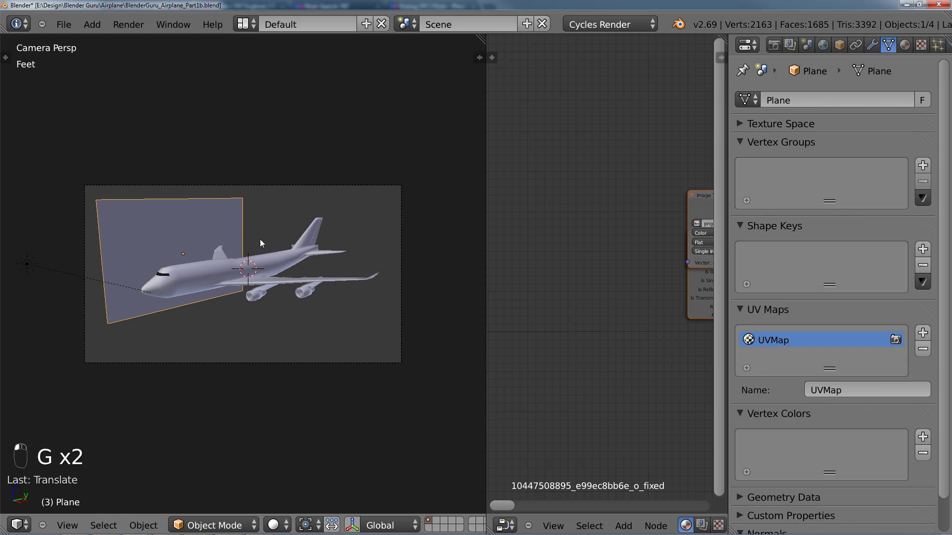
key(KP_7)
right_click(391, 444)
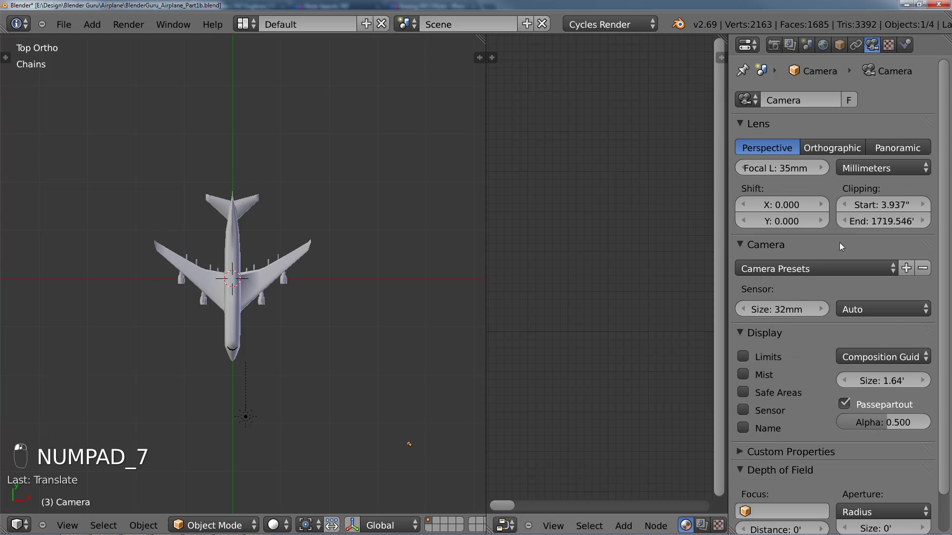
right_click(153, 252)
key(z)
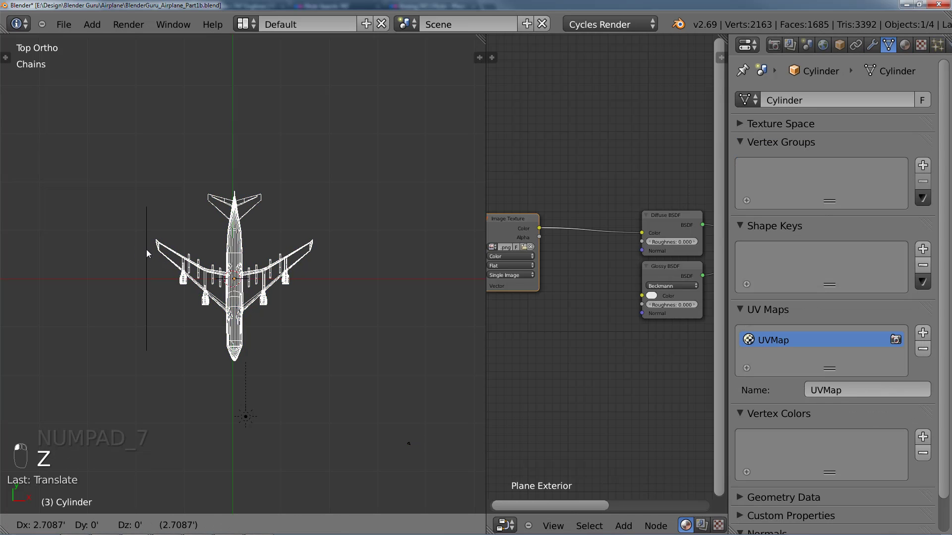
key(ctrl+z)
right_click(151, 259)
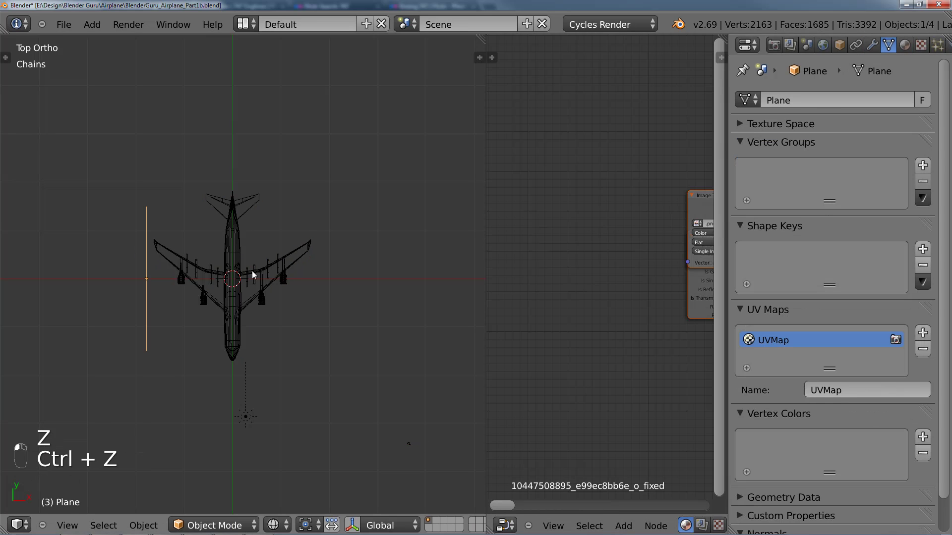
right_click(408, 444)
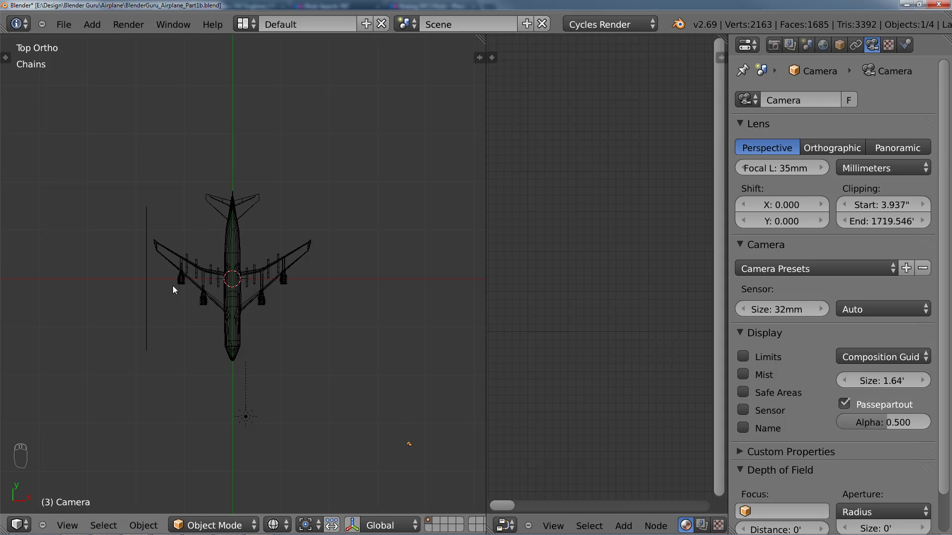
click(756, 355)
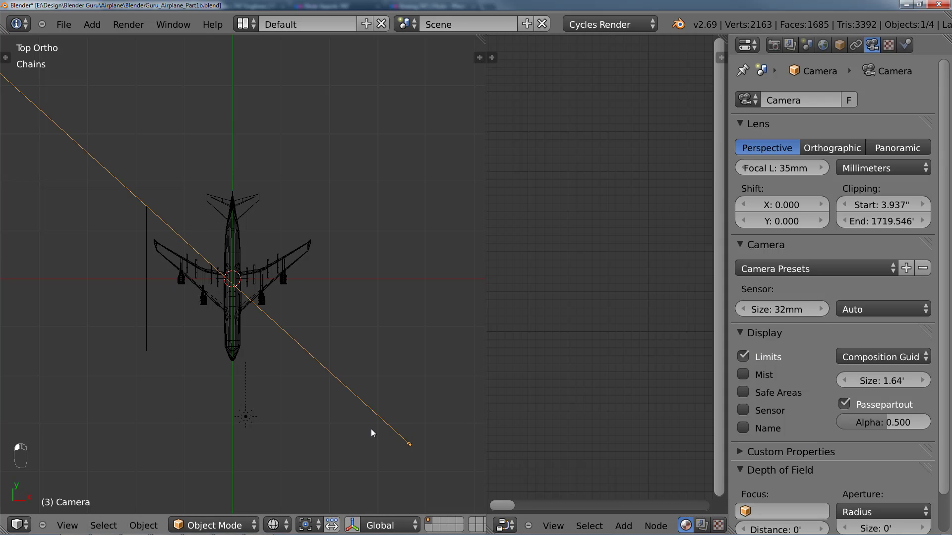
Move the cloud plane behind the airplane onto the camera's limit line and rotate it to face the camera.
right_click(141, 276)
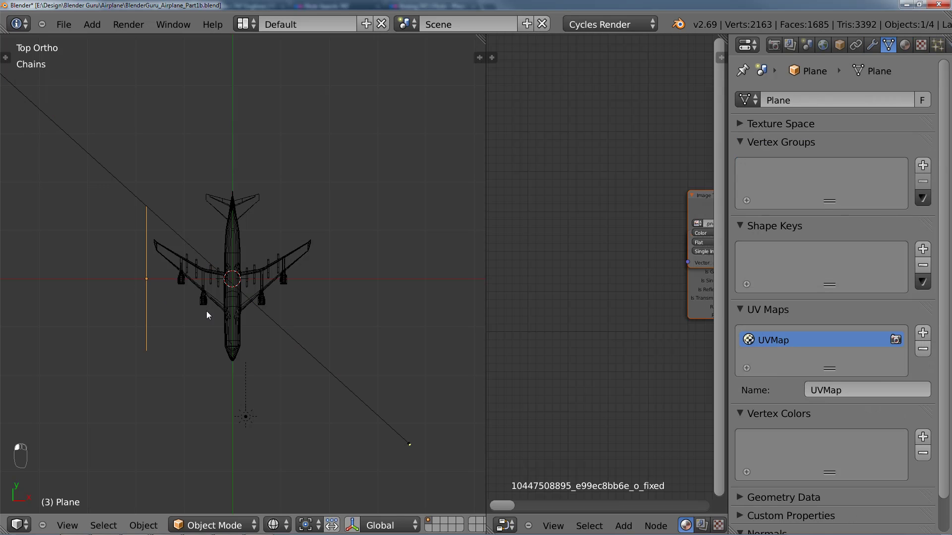
key(g)
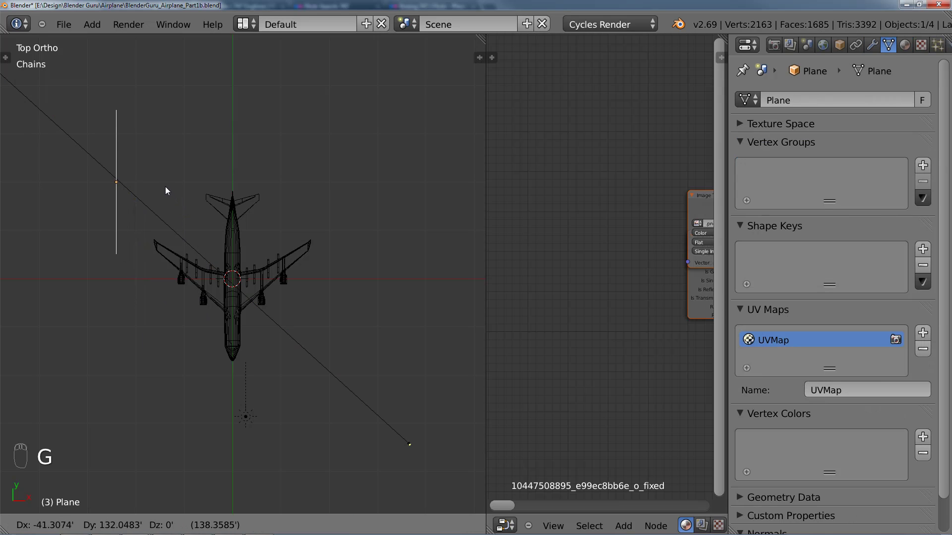
click(164, 183)
key(r)
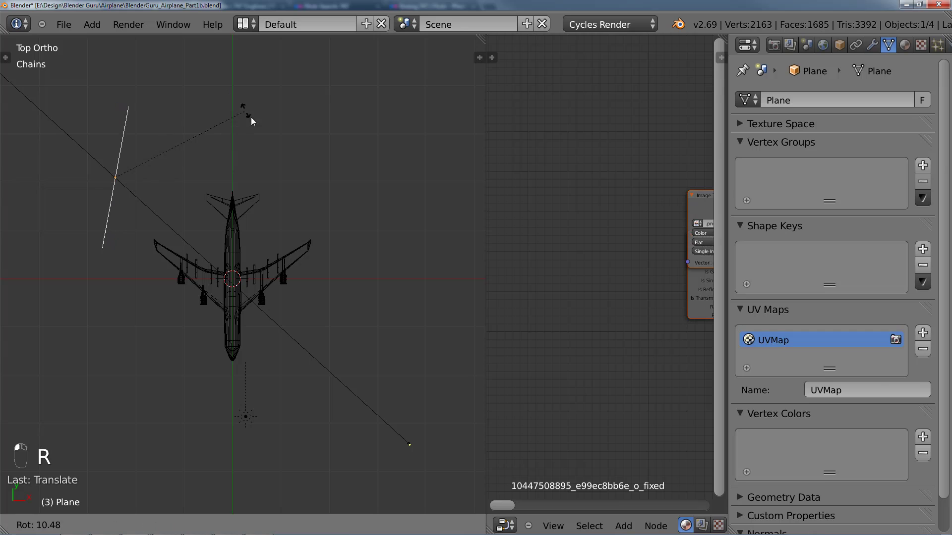
click(279, 178)
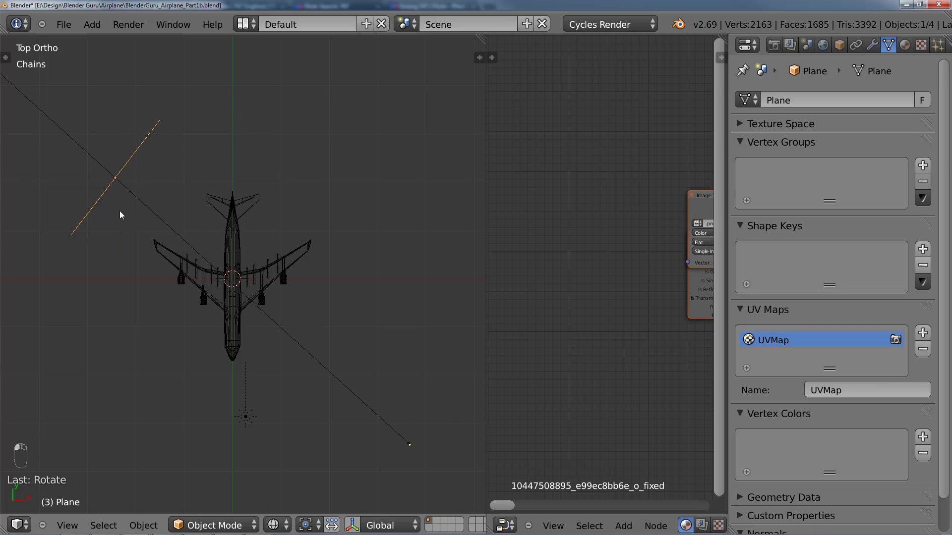
Lower the cloud plane along global Z in the right side view until its center meets the camera's limit line.
key(KP_3)
key(g)
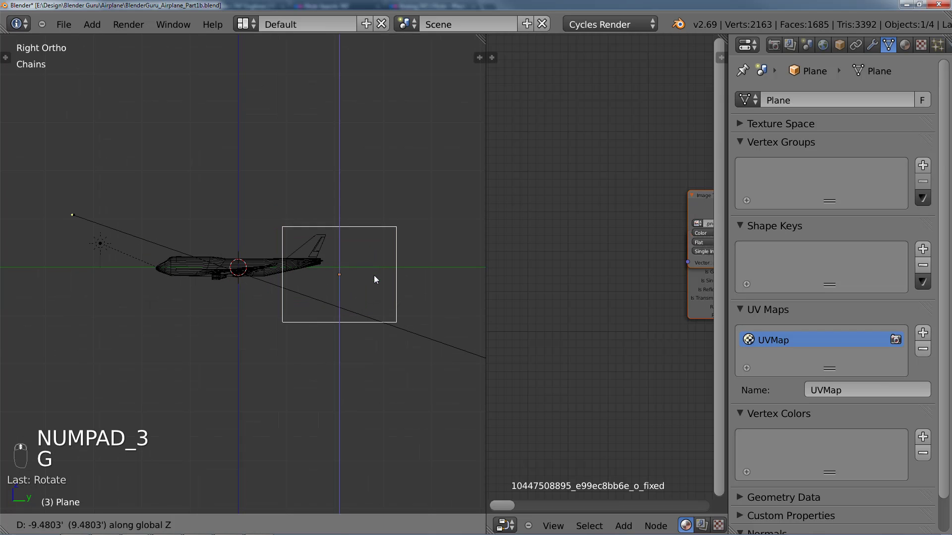
click(376, 302)
Tilt the cloud plane in a nearly edge-on side view until it stands perpendicular to the camera's limit line.
middle_drag(371, 302, 332, 304)
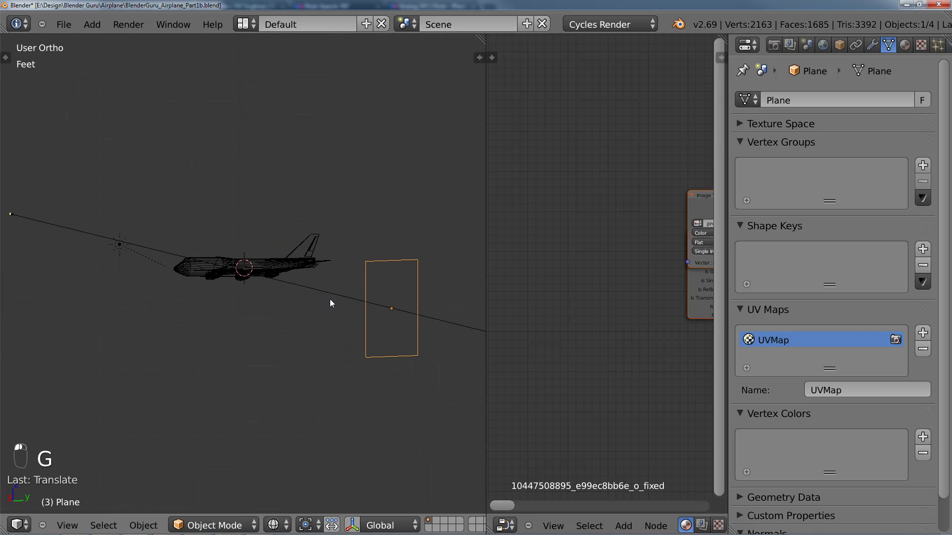
key(KP_6)
key(KP_6)
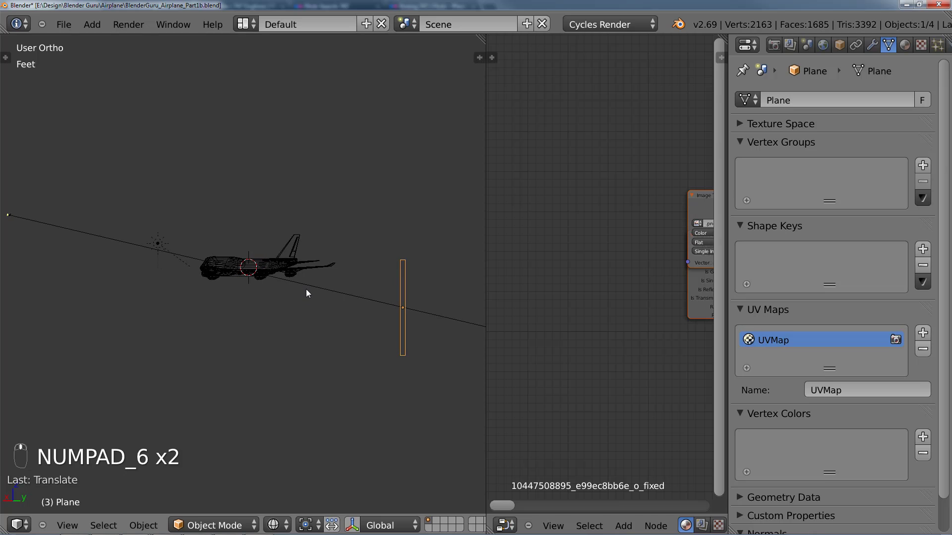
key(r)
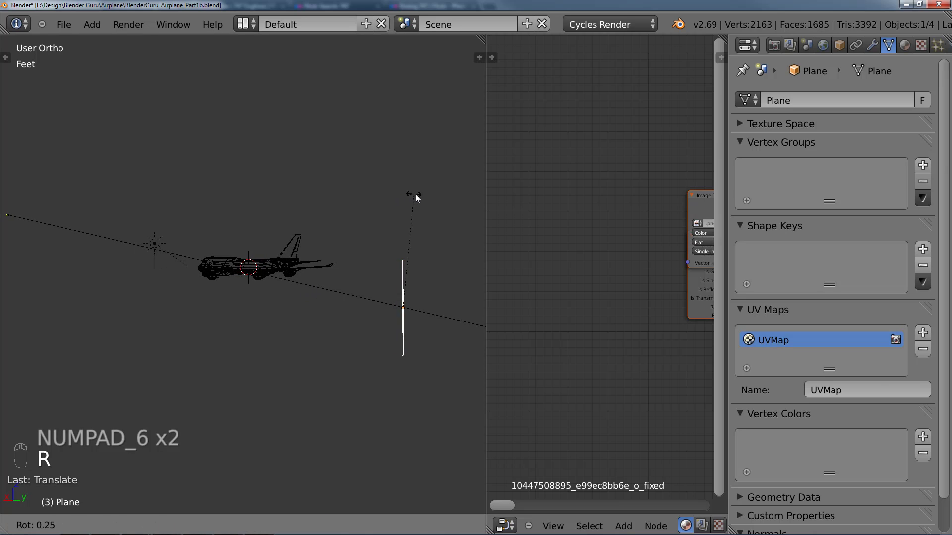
click(436, 198)
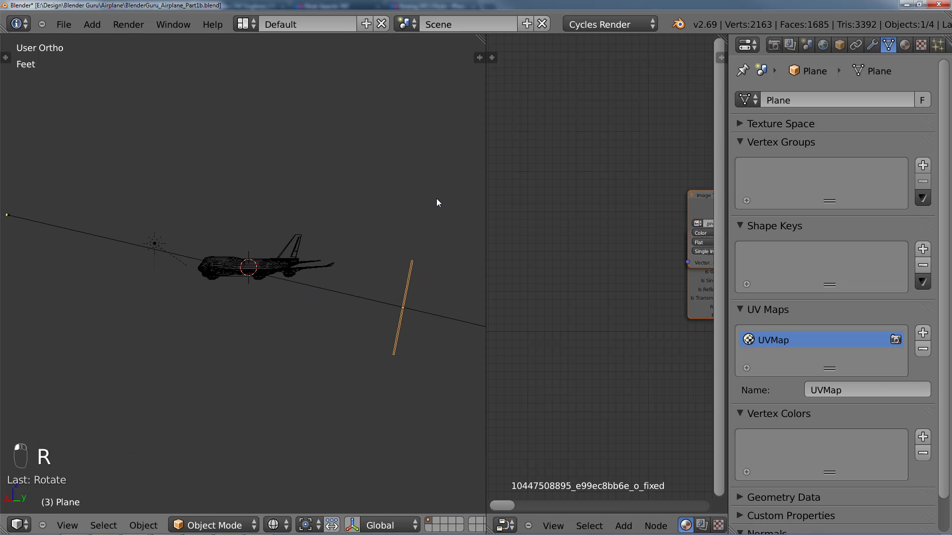
Scale the cloud plane up about 2.5 times in the camera view and rotate it from above to face the camera.
key(KP_0)
key(s)
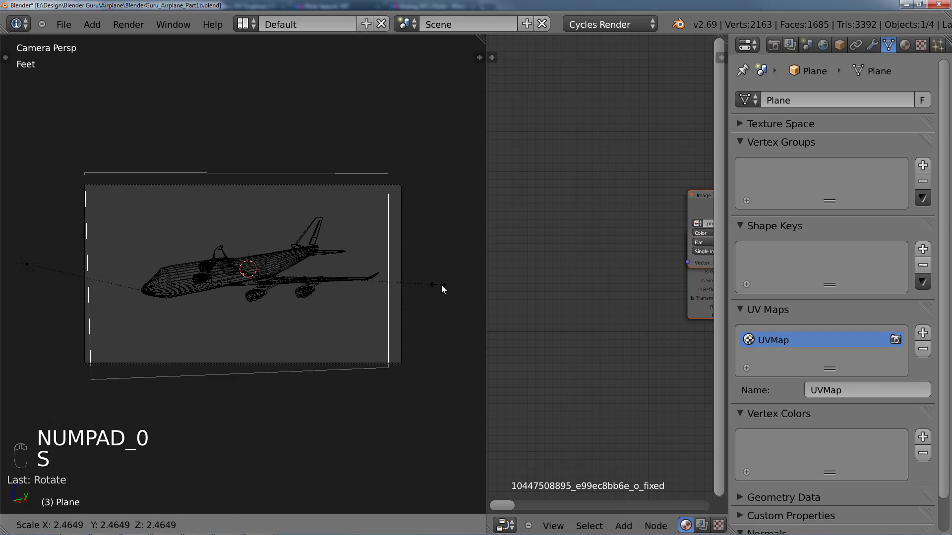
click(458, 288)
key(KP_7)
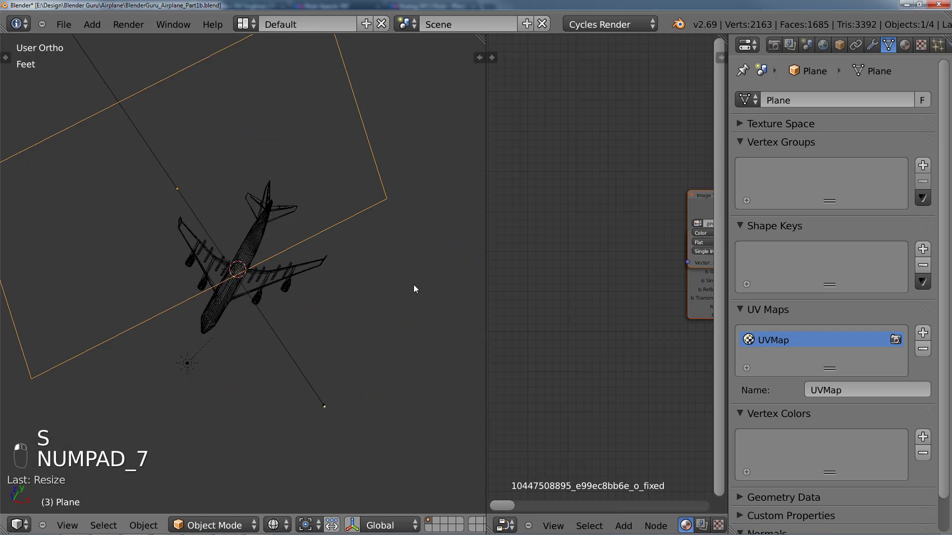
key(r)
click(368, 157)
Enlarge the cloud plane slightly in the camera view and shift it until it covers the whole camera frame.
key(KP_0)
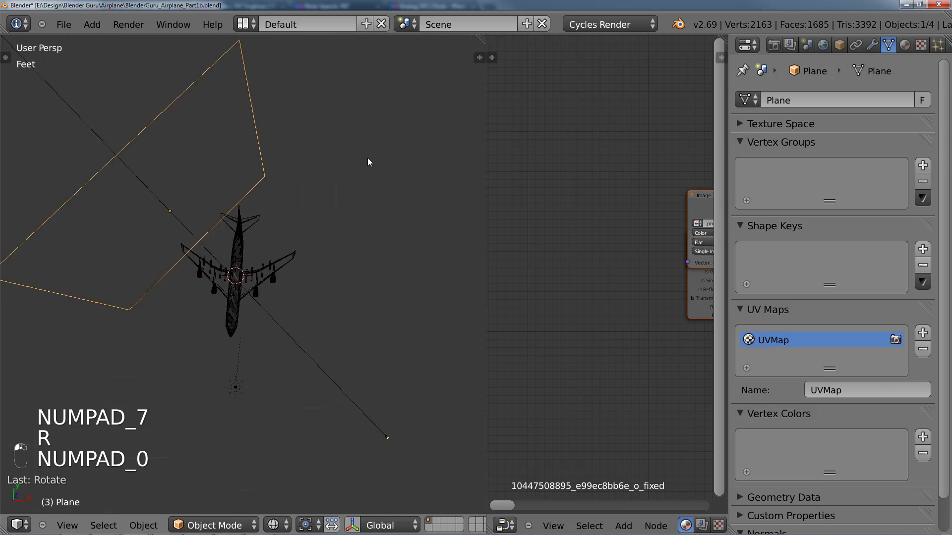
key(s)
click(466, 195)
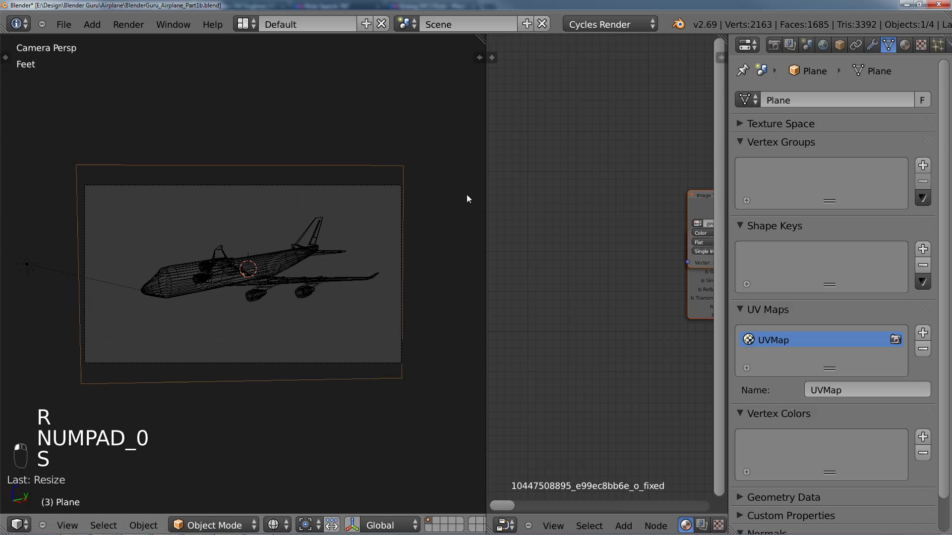
key(g)
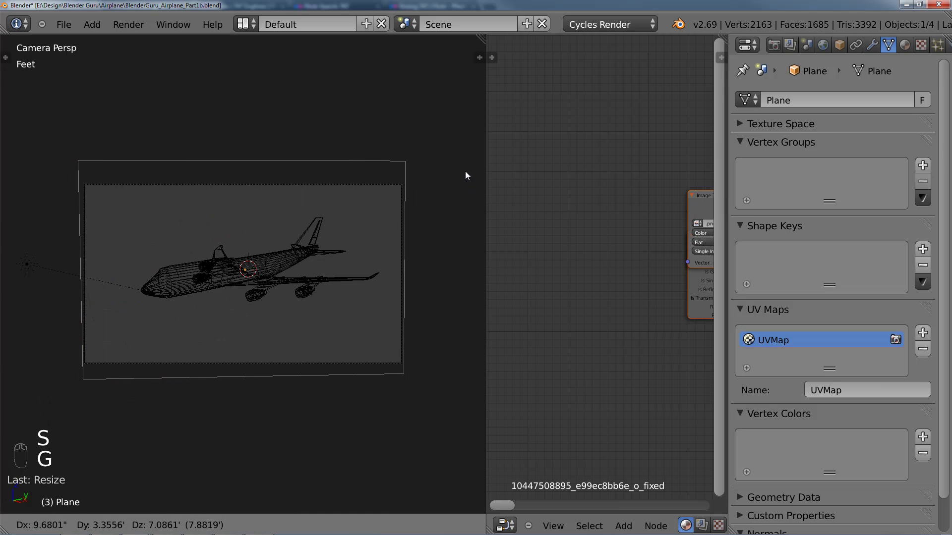
click(461, 175)
Switch the camera view to solid shading and save over the existing blend file.
key(z)
scroll(416, 218, down, 1)
scroll(413, 220, up, 1)
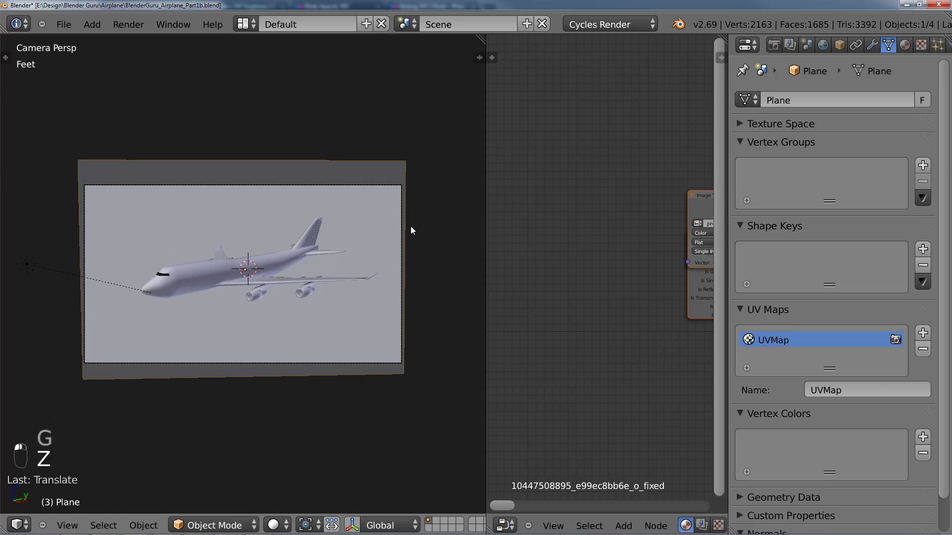
key(ctrl+s)
click(305, 163)
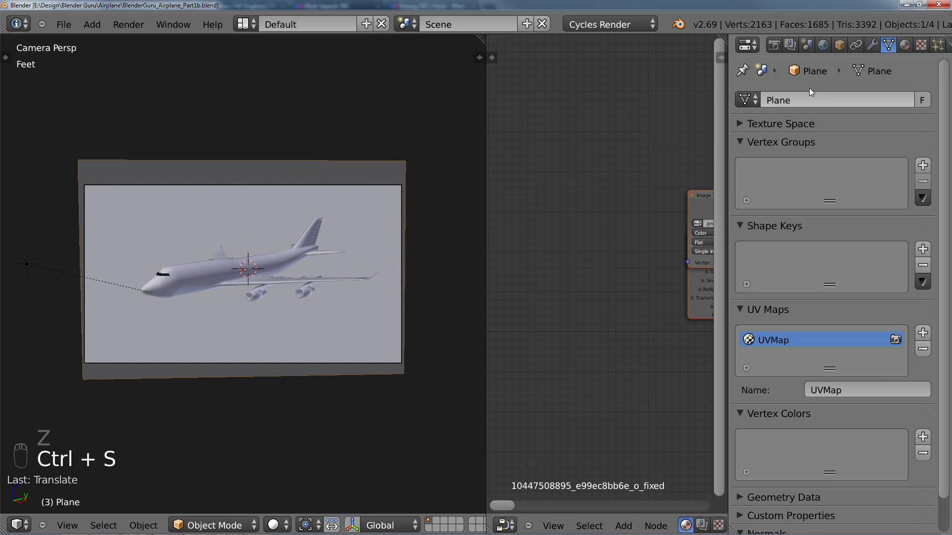
Set the sun lamp's emission strength to 5.
right_click(127, 280)
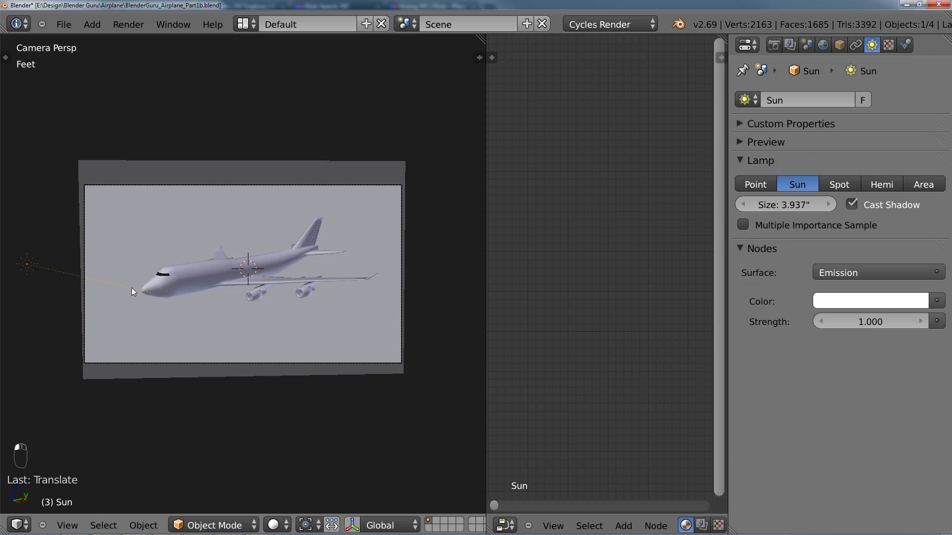
click(861, 323)
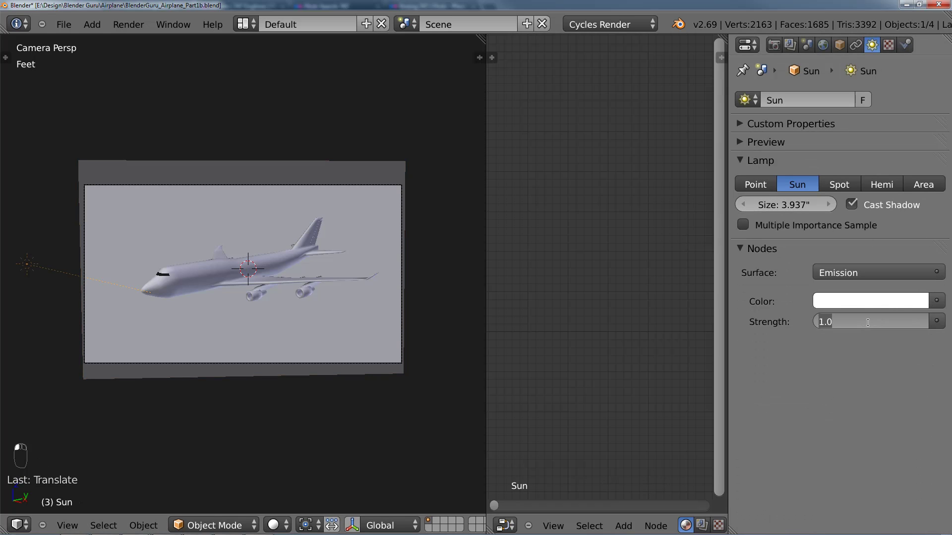
text(5)
key(Return)
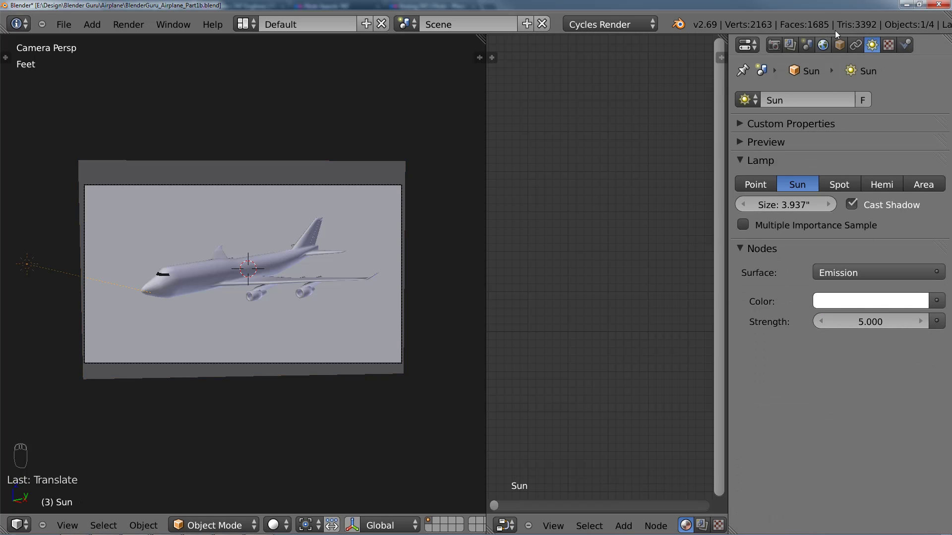
Enable nodes for the world surface and use an Environment Texture as the background color.
click(823, 45)
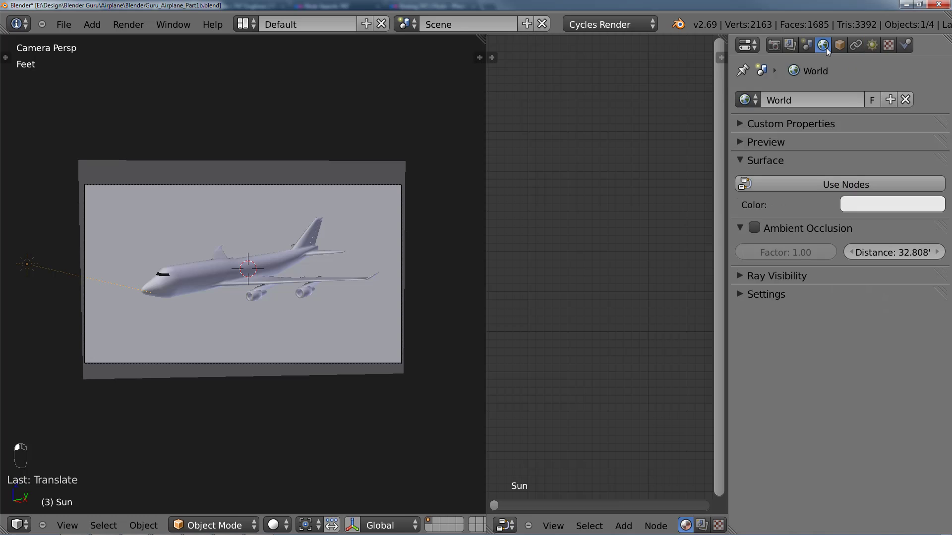
click(795, 182)
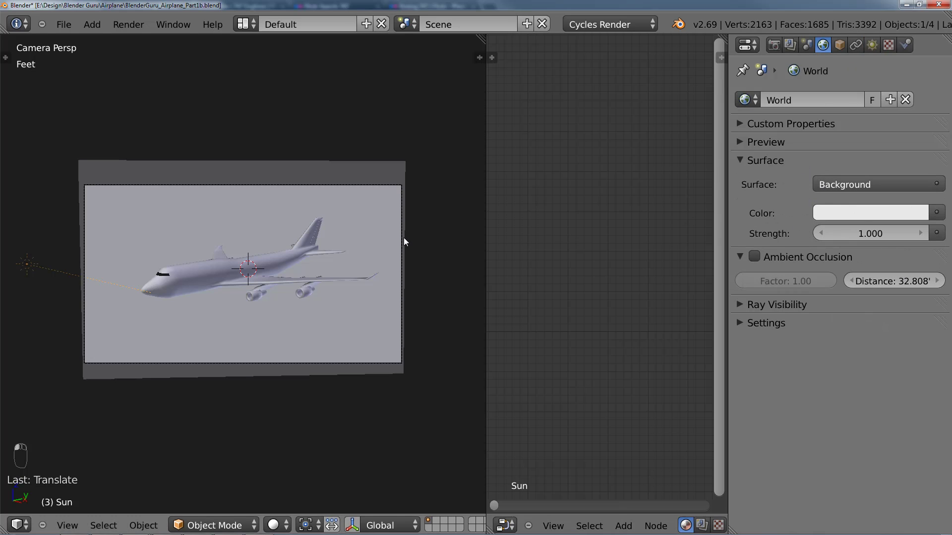
right_click(373, 209)
click(936, 212)
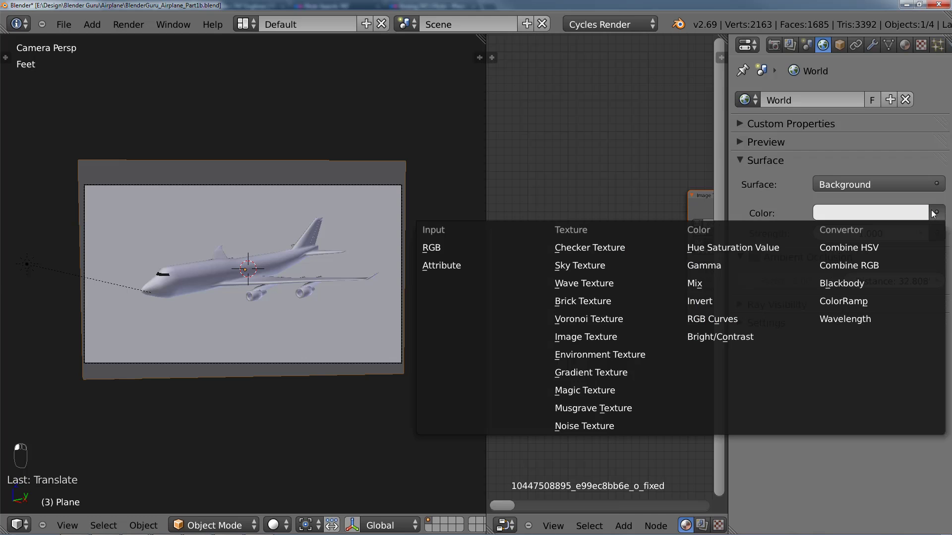
click(600, 355)
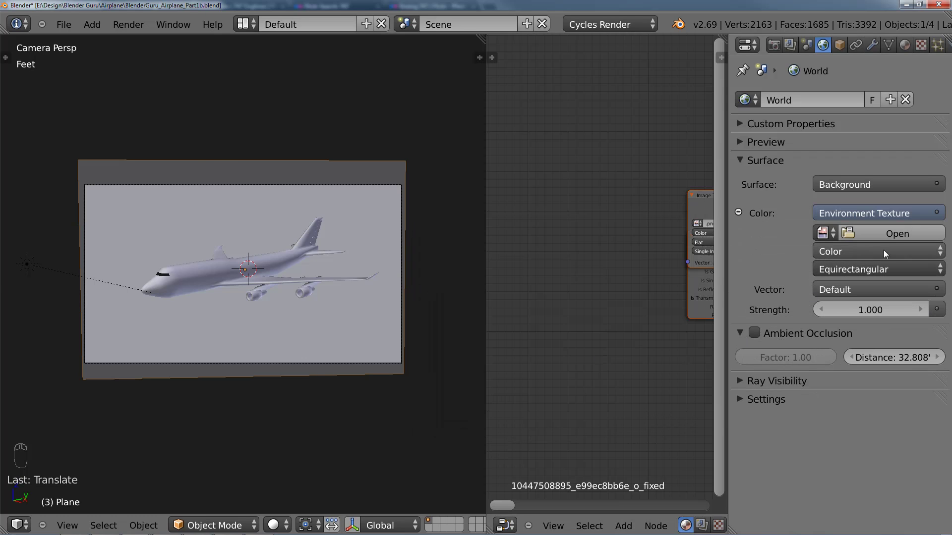
click(875, 236)
click(233, 186)
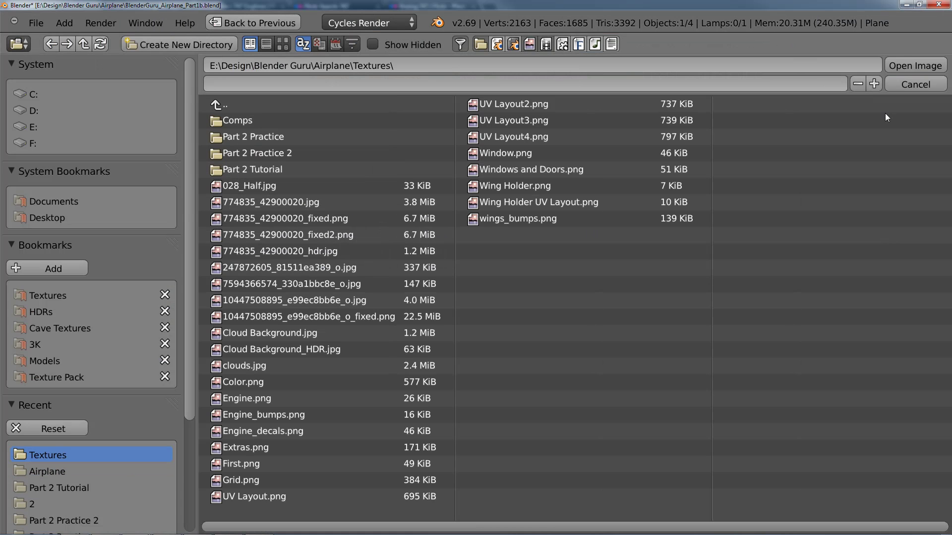
click(916, 84)
click(826, 233)
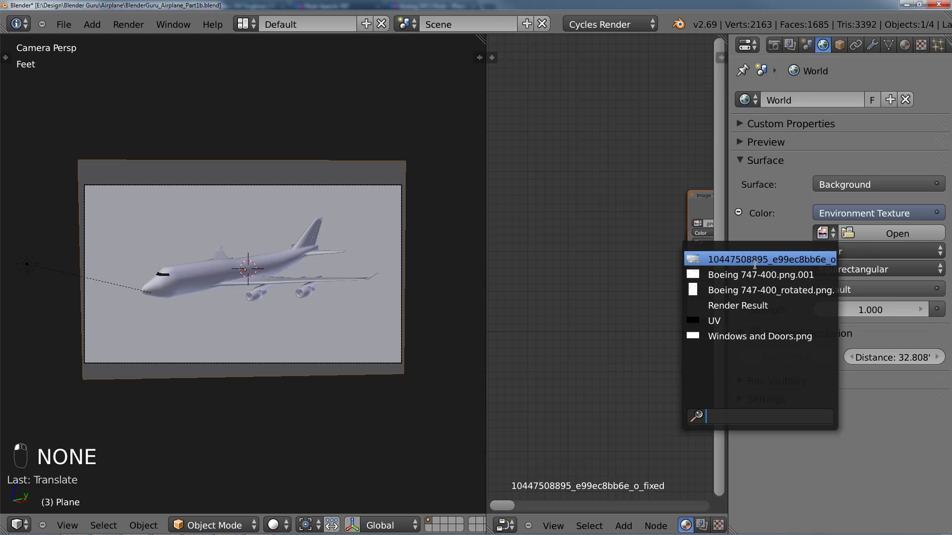
click(755, 259)
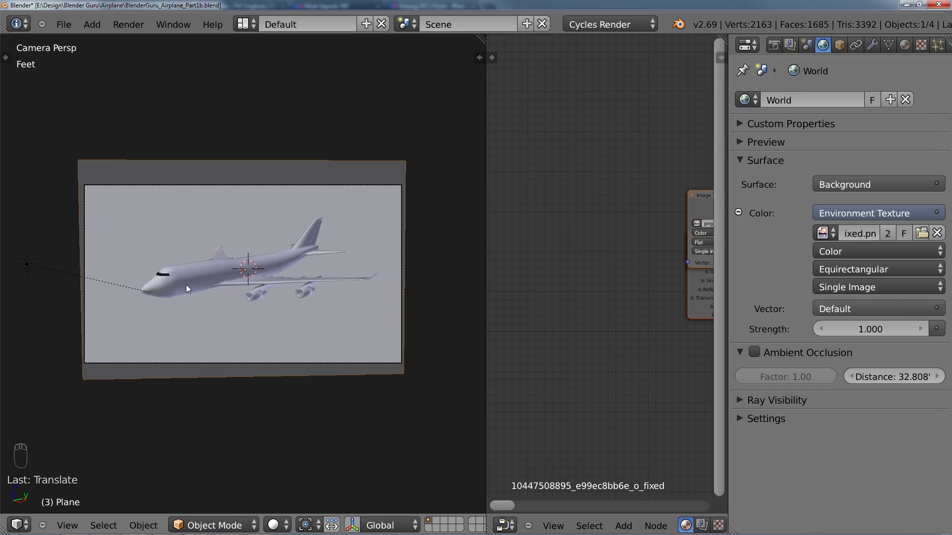
Save the file and render the camera view to check the airplane against the cloud background.
scroll(187, 285, up, 2)
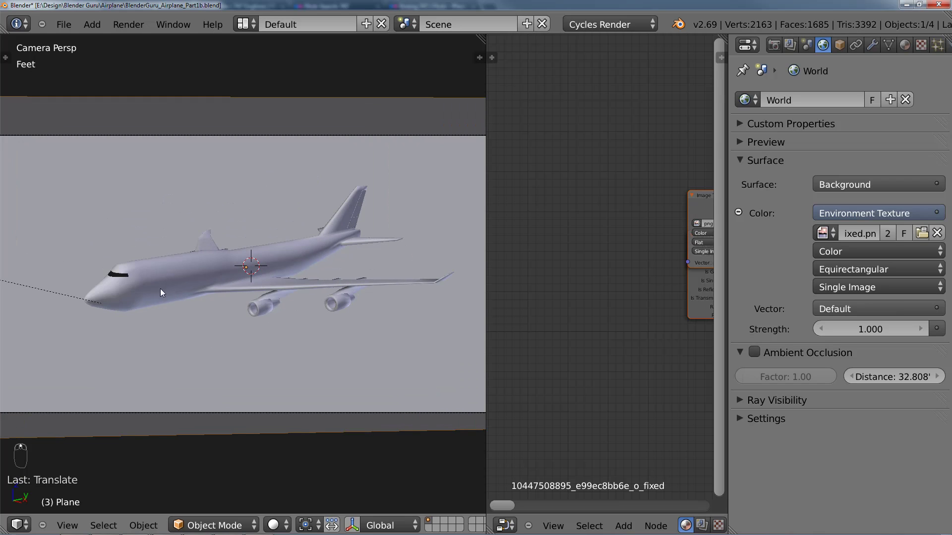
scroll(169, 290, down, 2)
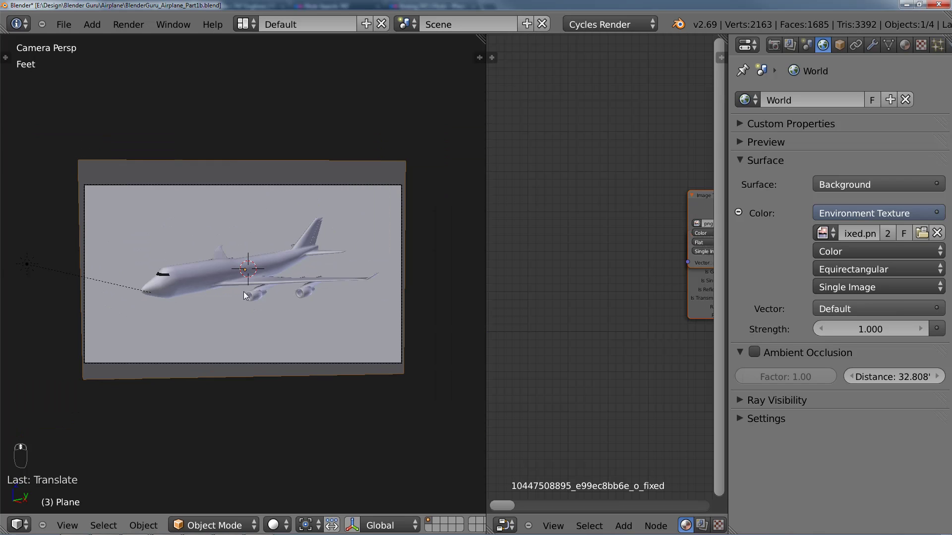
scroll(243, 291, up, 2)
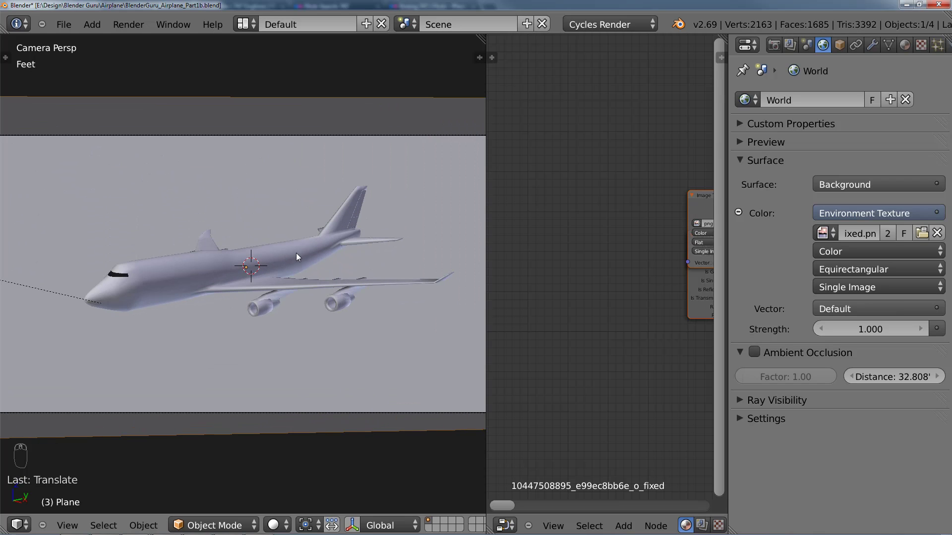
key(ctrl+s)
key(F12)
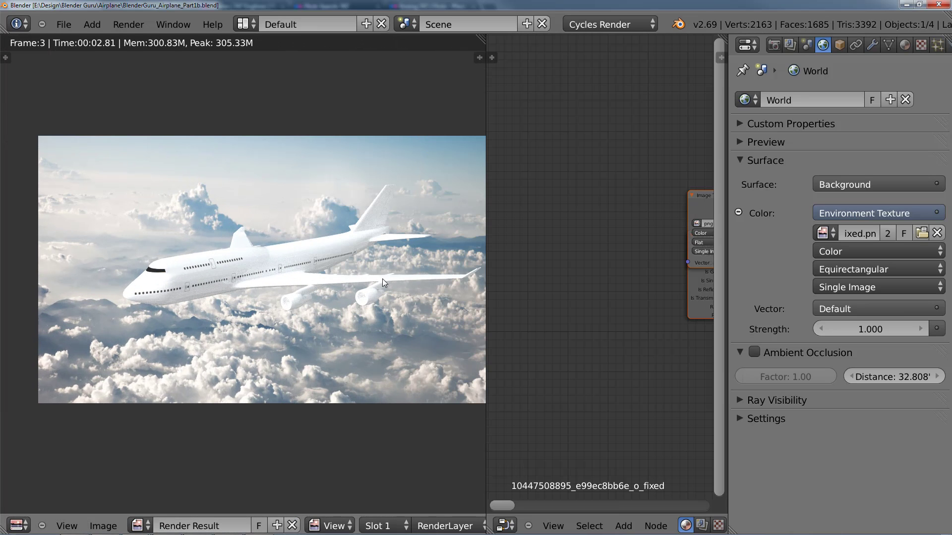
scroll(251, 293, up, 1)
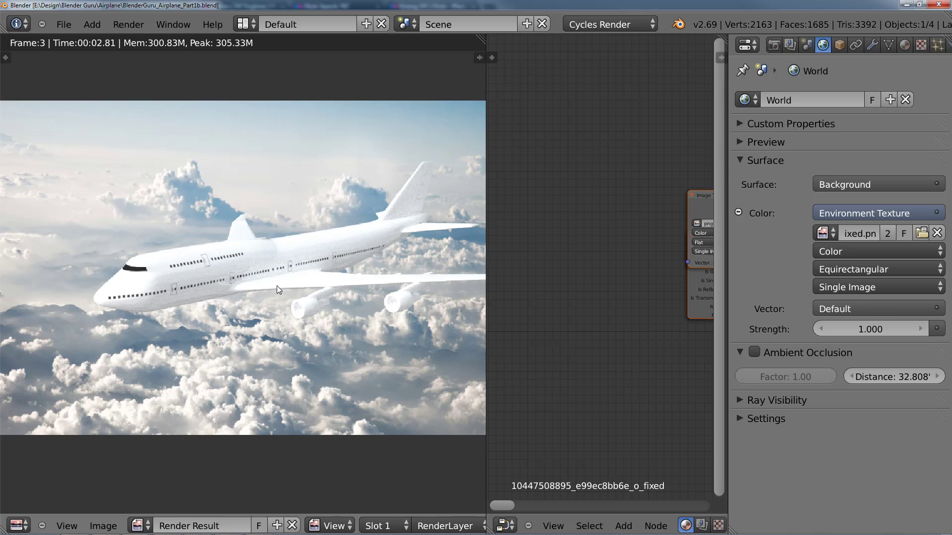
scroll(274, 287, down, 1)
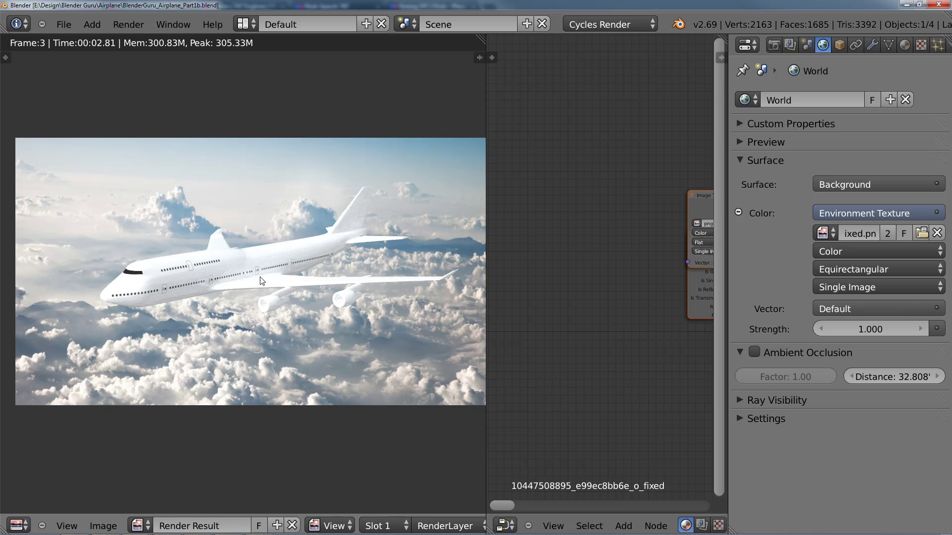
key(Escape)
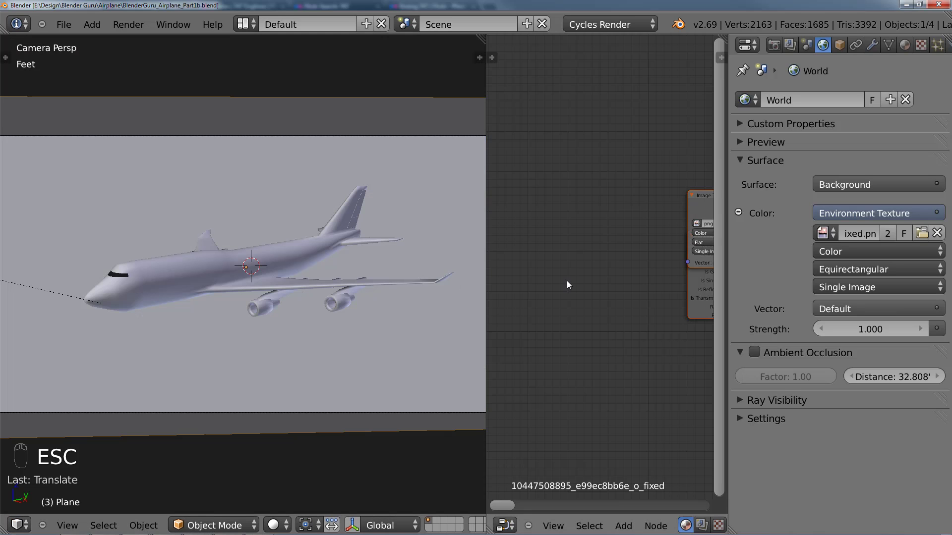
Widen the node editor, select the airplane body, and move its Image Texture node above the shader nodes.
drag(485, 259, 217, 268)
right_click(104, 276)
scroll(428, 261, up, 3)
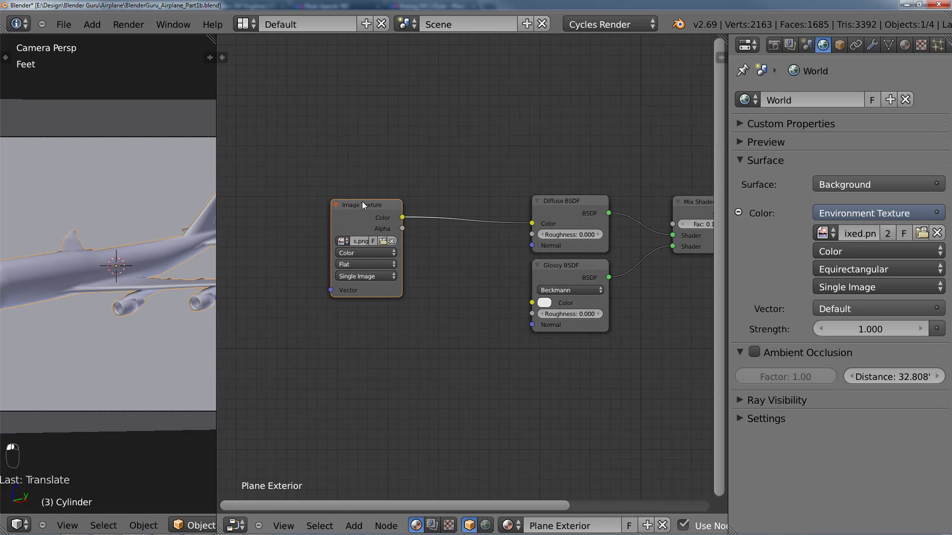
middle_drag(494, 259, 405, 272)
scroll(462, 298, down, 2)
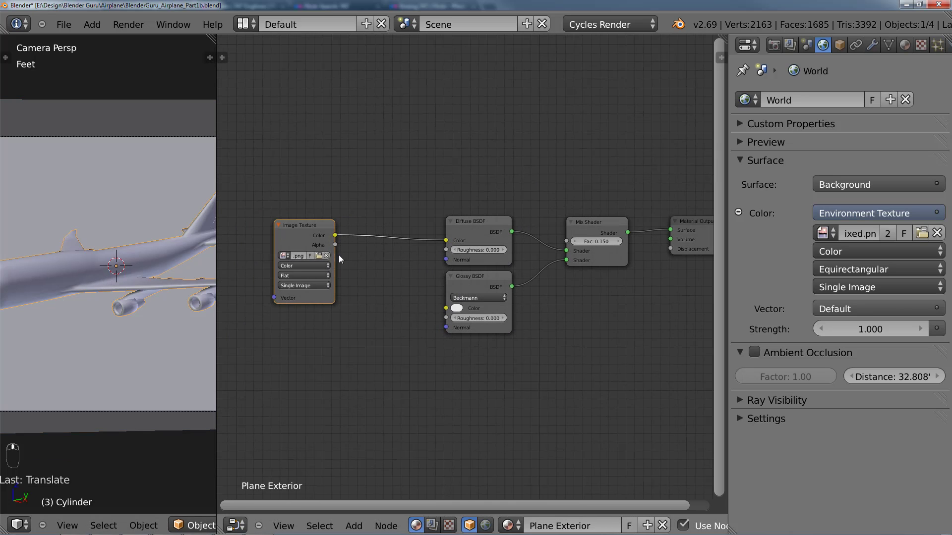
click(315, 240)
key(g)
click(315, 174)
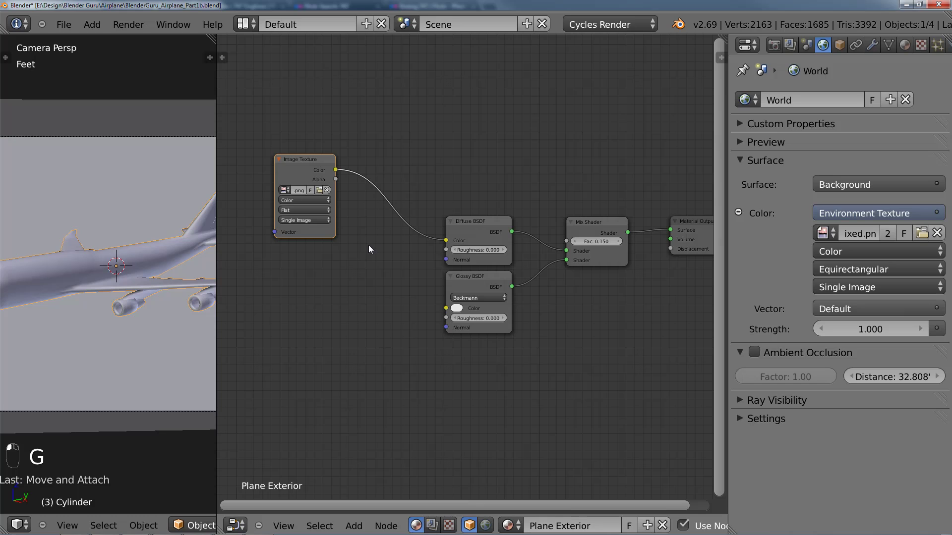
Disconnect the Image Texture from the Diffuse BSDF color and move the Material Output node farther from the Mix Shader.
middle_drag(581, 267, 466, 276)
click(570, 249)
middle_drag(334, 260, 438, 263)
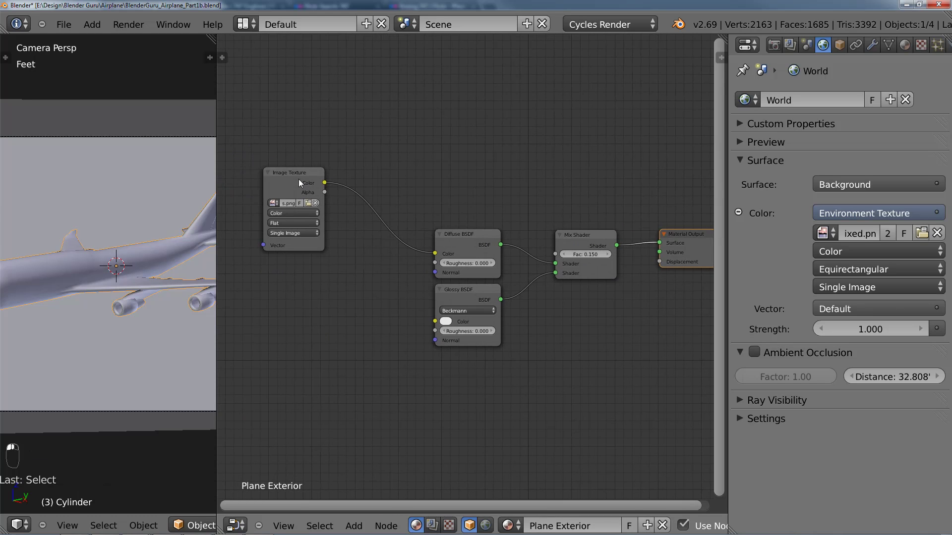
click(298, 180)
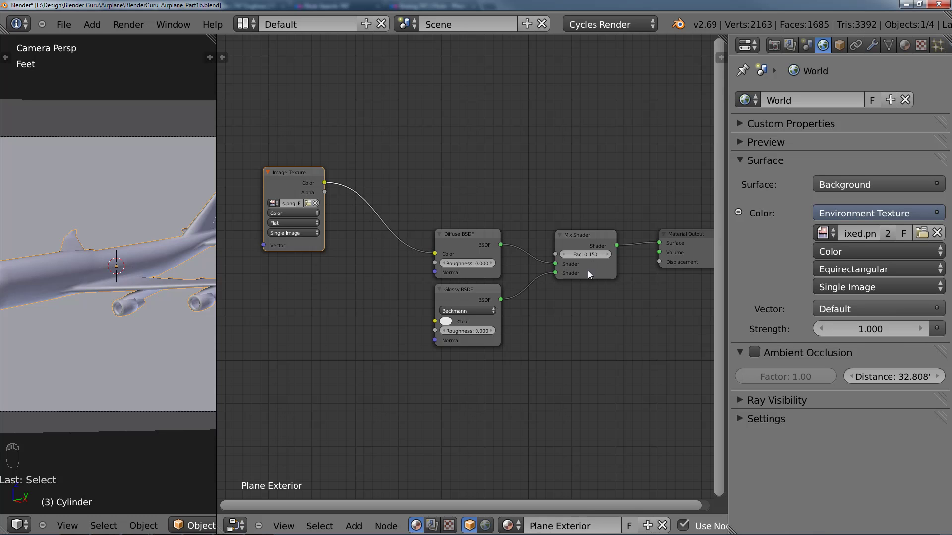
scroll(545, 276, down, 2)
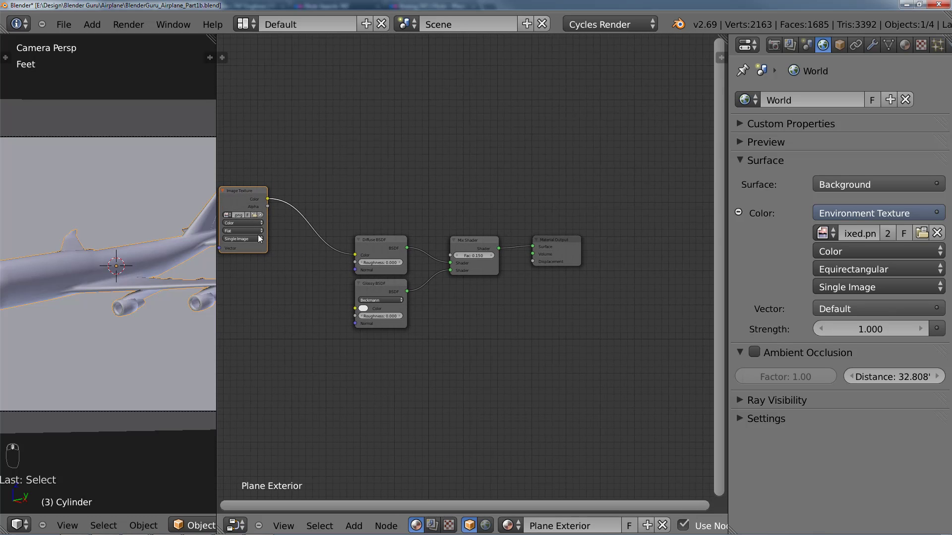
drag(354, 254, 317, 229)
drag(557, 244, 653, 242)
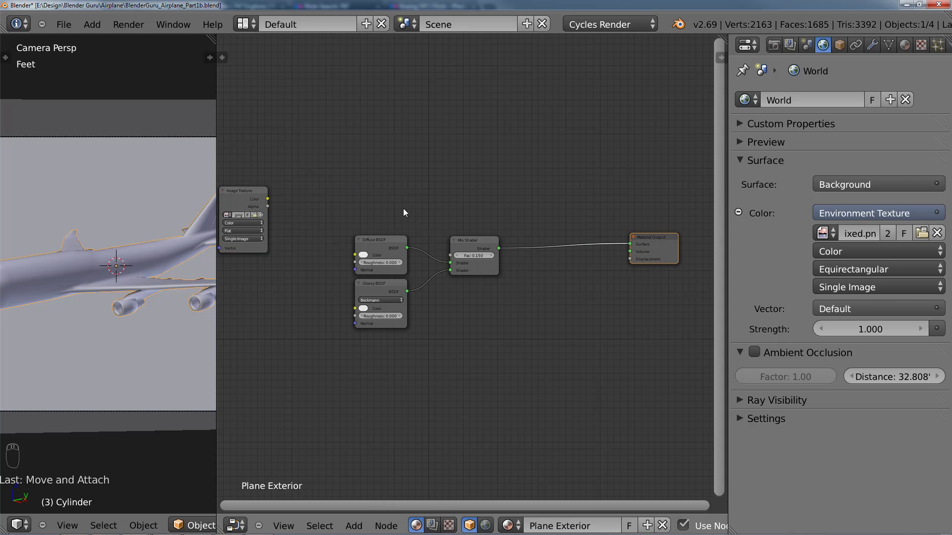
Move the Image Texture node up and closer to the shaders, just above the Diffuse BSDF.
drag(245, 197, 334, 165)
middle_drag(537, 272, 526, 273)
scroll(516, 273, up, 1)
scroll(480, 312, down, 2)
middle_drag(450, 309, 428, 264)
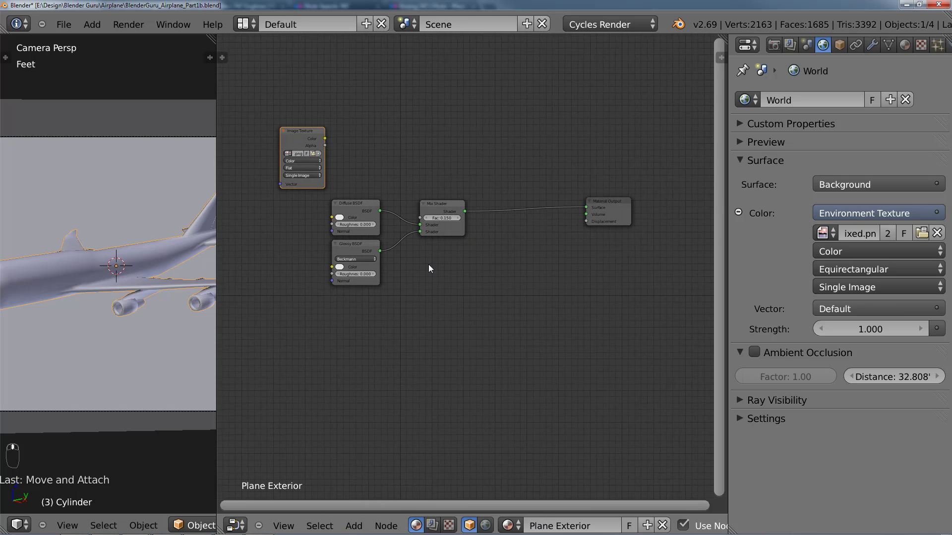
Add a second Mix Shader and insert it on the link between the existing Mix Shader and the Material Output.
scroll(454, 254, up, 2)
key(shift+a)
mouse_move(469, 270)
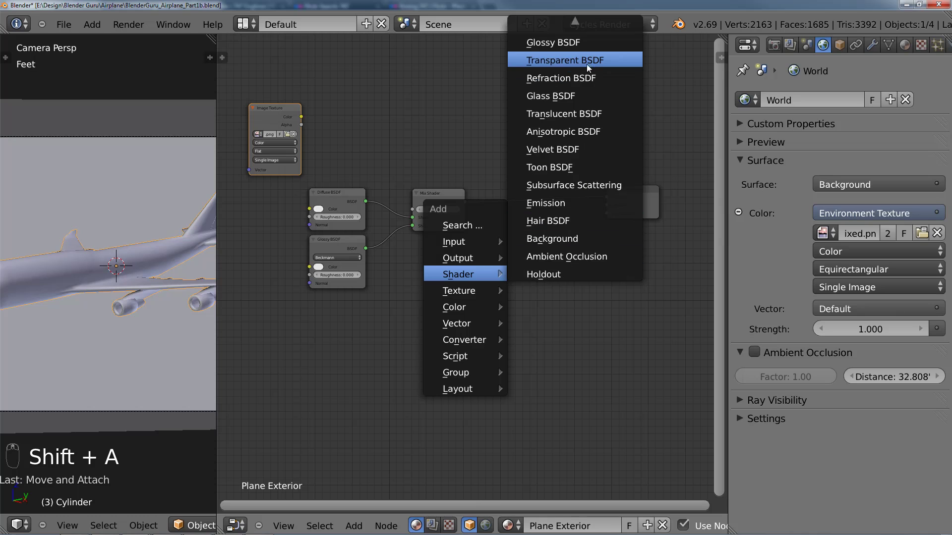
click(569, 26)
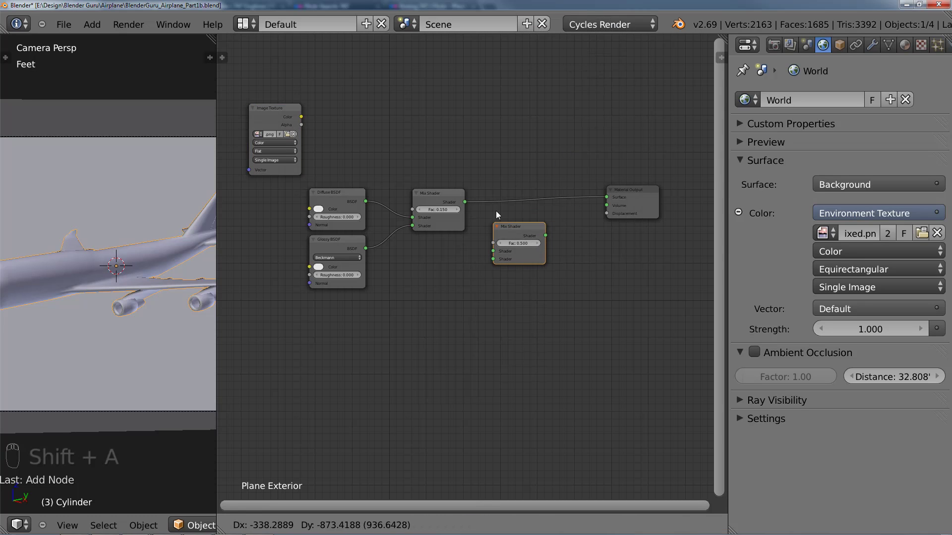
click(512, 191)
Add a Glass BSDF below the first Mix Shader and connect it to the new Mix Shader's second shader input.
scroll(480, 228, up, 1)
key(shift+a)
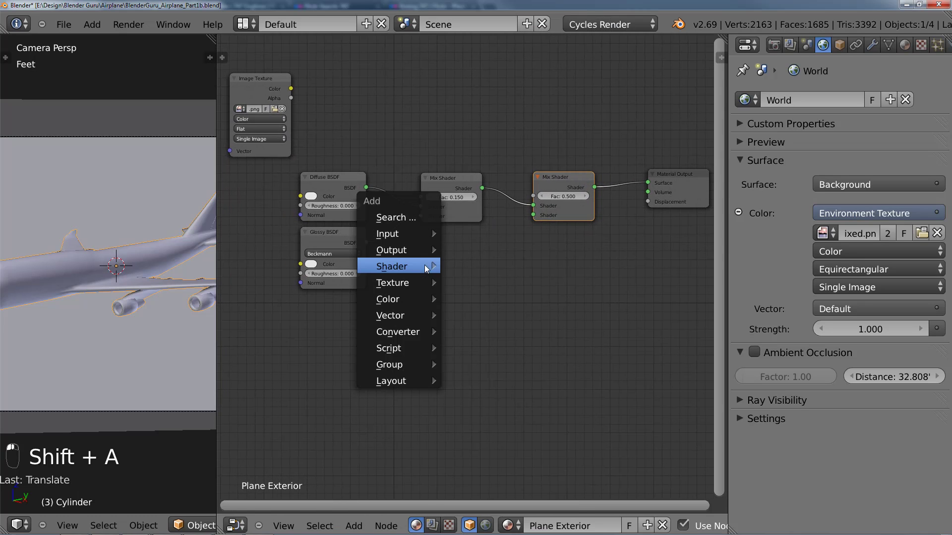
mouse_move(393, 286)
mouse_move(392, 266)
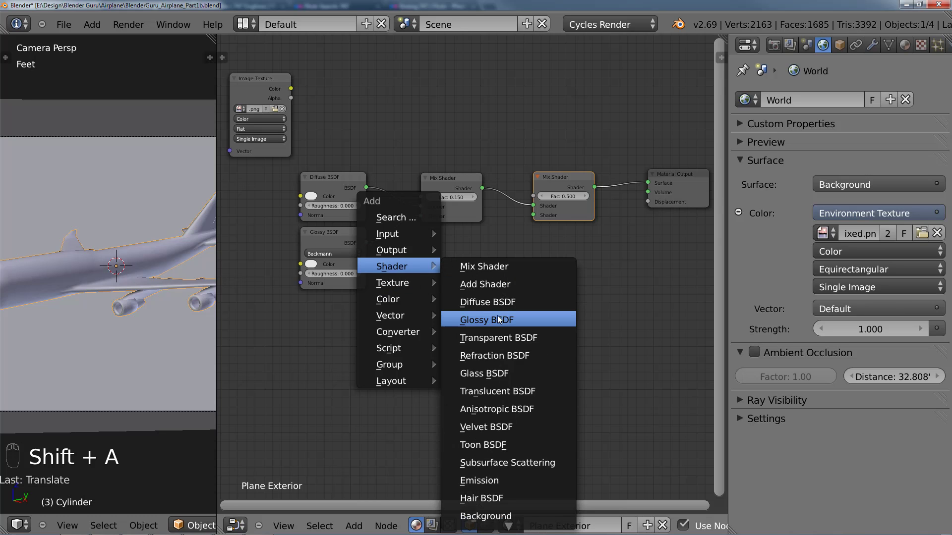
click(479, 373)
click(490, 263)
drag(489, 260, 534, 215)
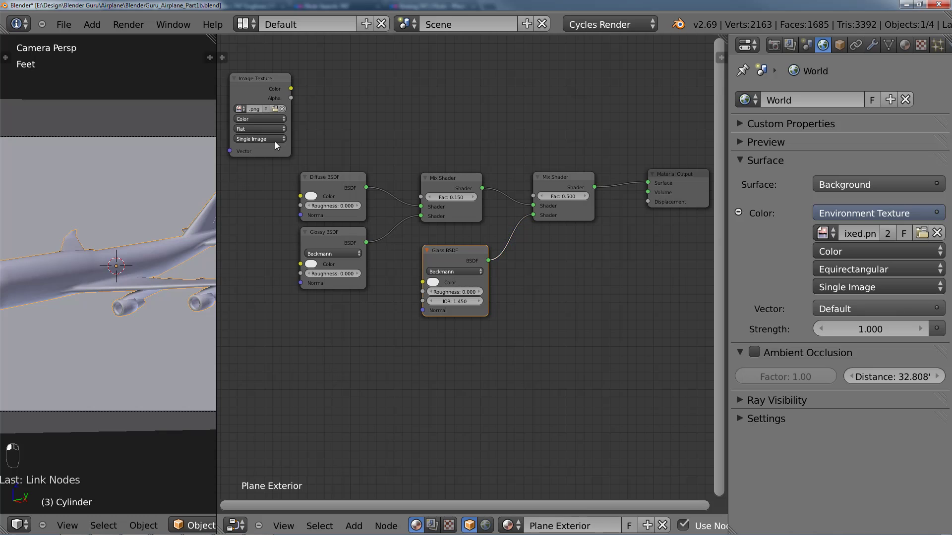
Move the Image Texture node above the first Mix Shader and connect its Color output to the final Mix Shader's Fac input.
click(259, 79)
key(g)
click(458, 88)
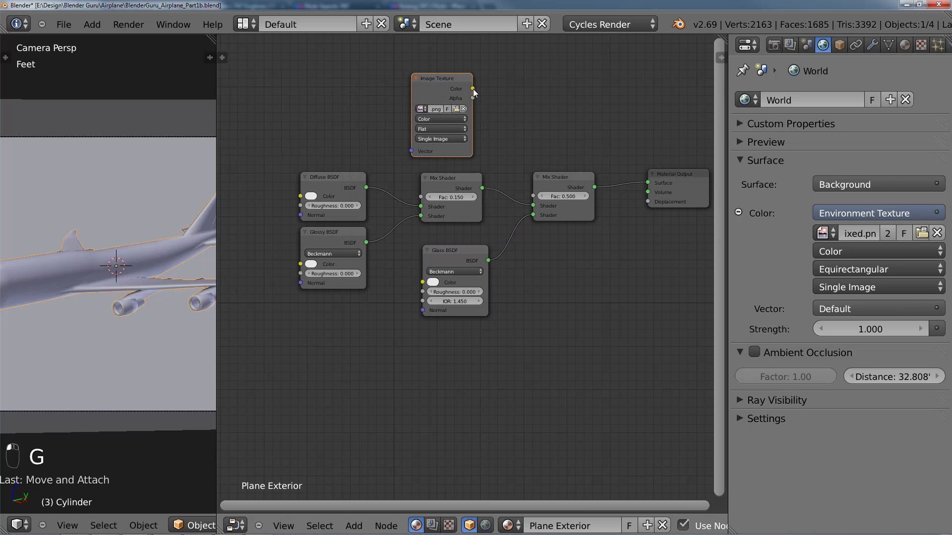
drag(473, 89, 534, 197)
Widen the 3D viewport next to the node editor and switch it to Rendered shading.
drag(219, 280, 338, 294)
click(273, 525)
click(299, 423)
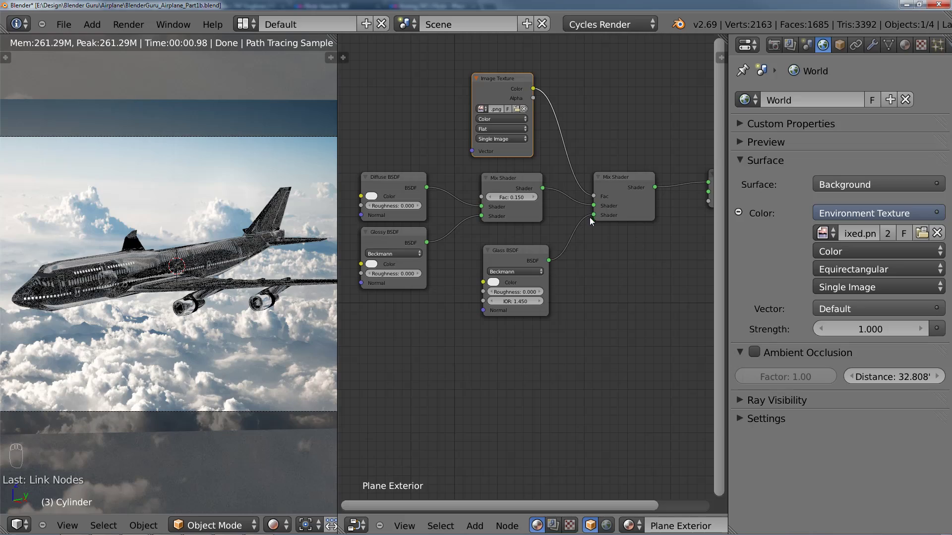
Swap the two shader inputs on the final Mix Shader and check the plane's windows up close.
drag(594, 214, 595, 206)
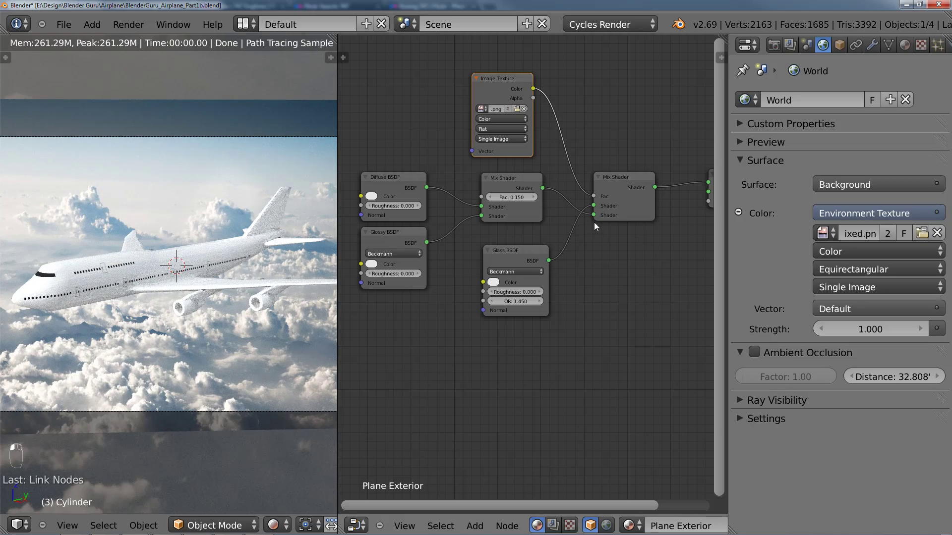
scroll(123, 318, up, 8)
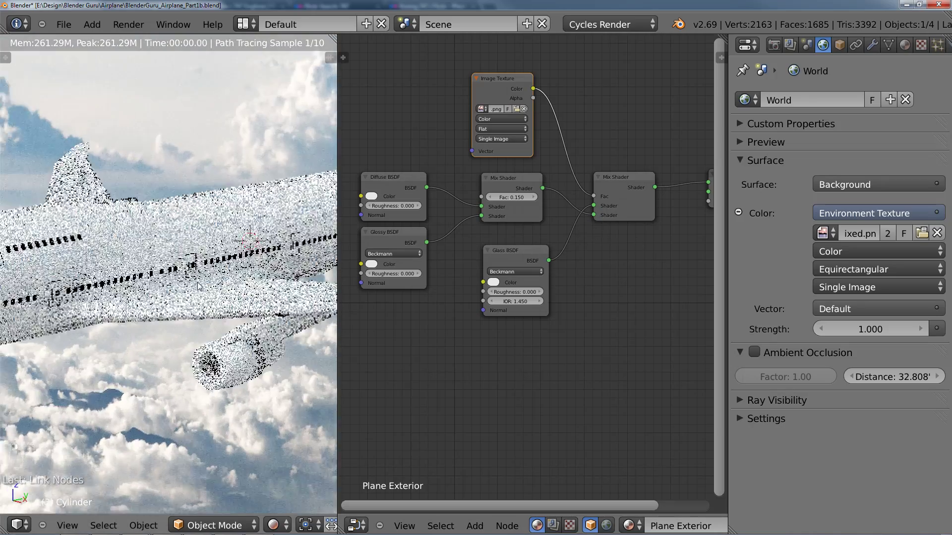
scroll(123, 317, up, 1)
scroll(133, 296, down, 4)
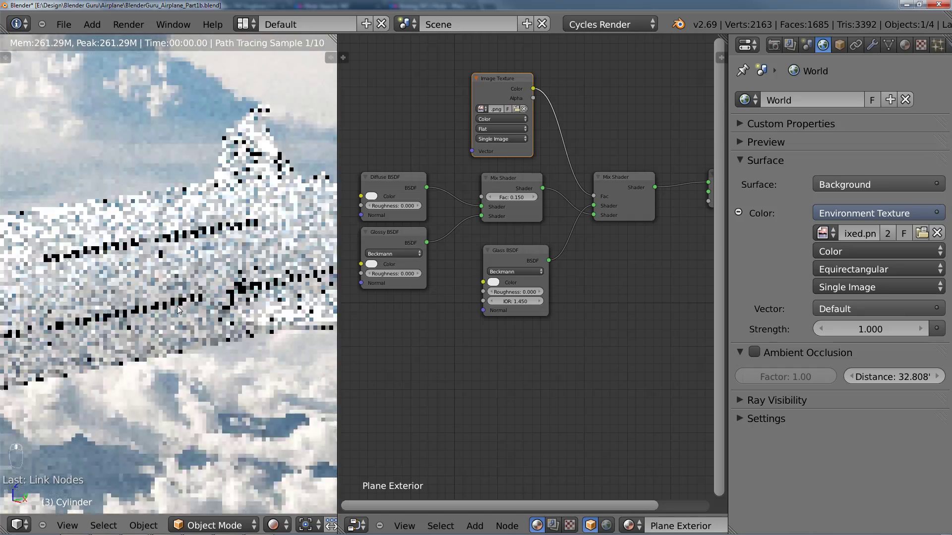
Return the viewport to the camera view and delete the Glass BSDF node.
drag(502, 264, 495, 258)
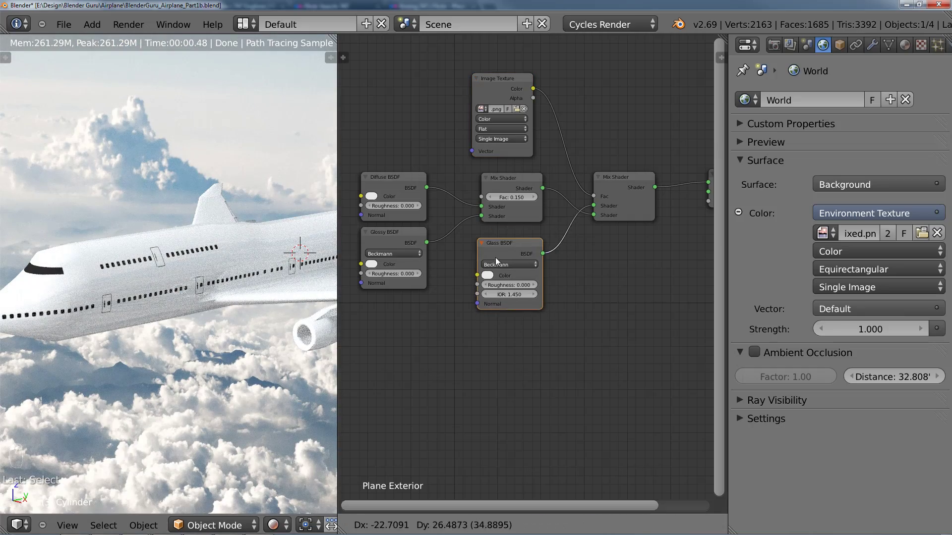
key(KP_0)
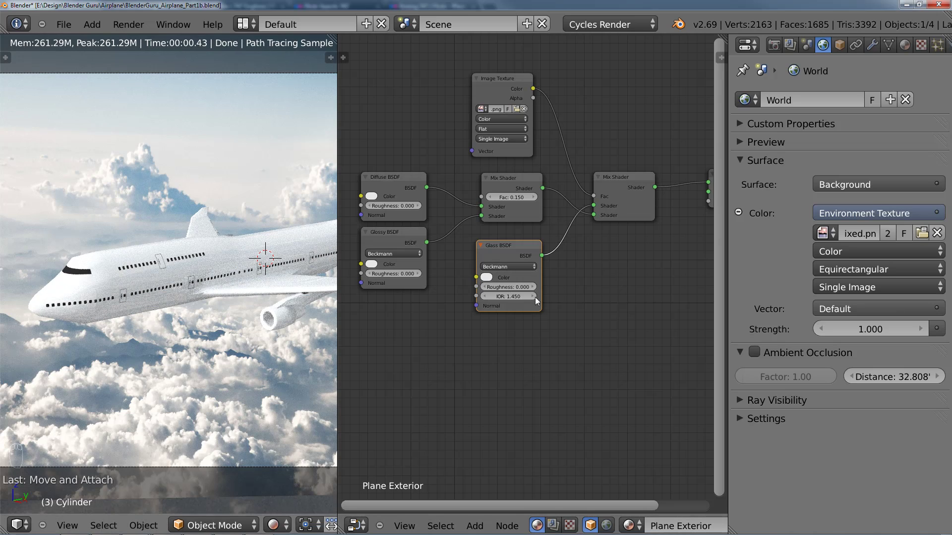
drag(508, 243, 490, 323)
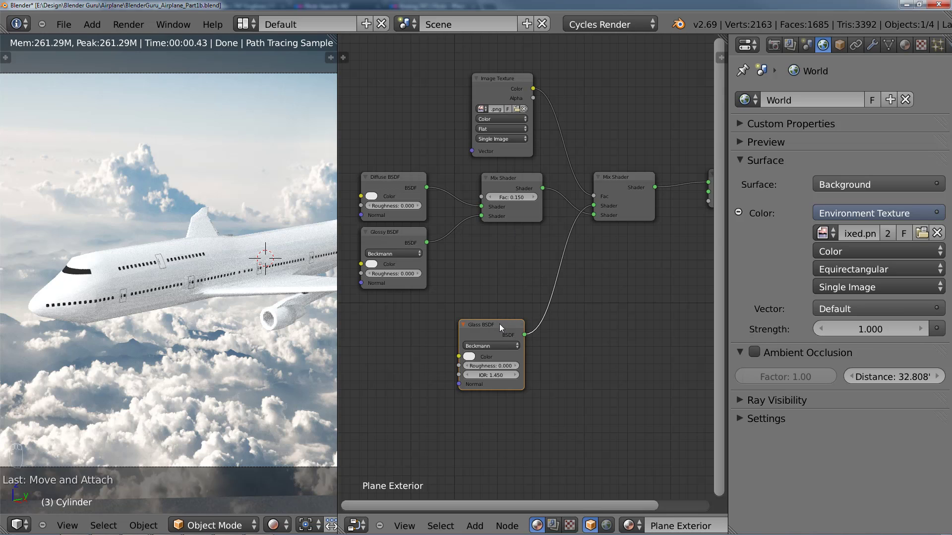
key(x)
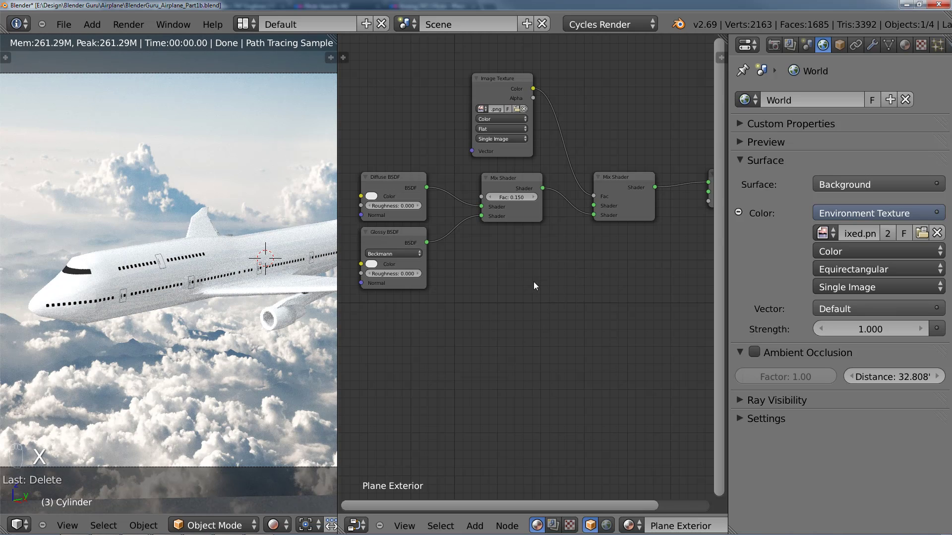
Move the Diffuse BSDF, Glossy BSDF and their Mix Shader together, farther away from the final Mix Shader.
click(380, 210)
shift+right_click(385, 172)
shift+right_click(500, 168)
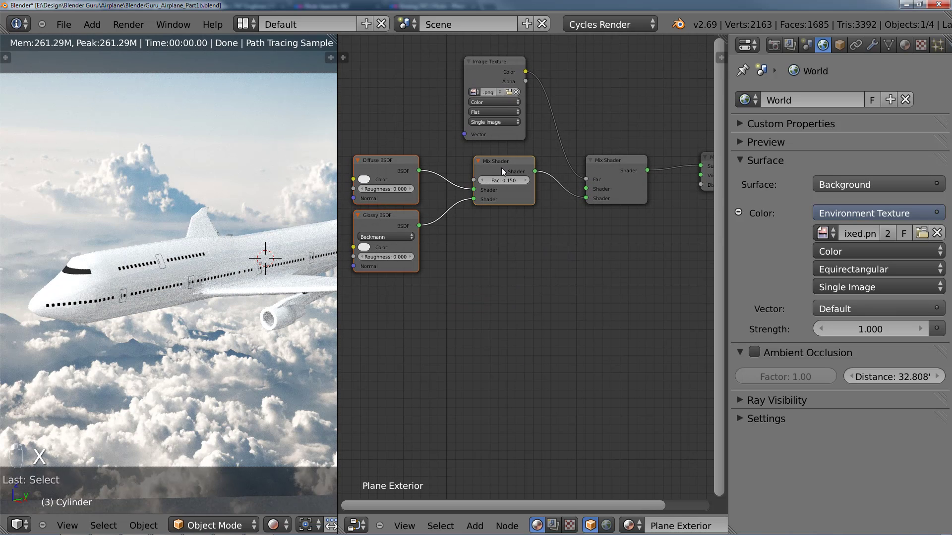
key(g)
key(x)
click(486, 154)
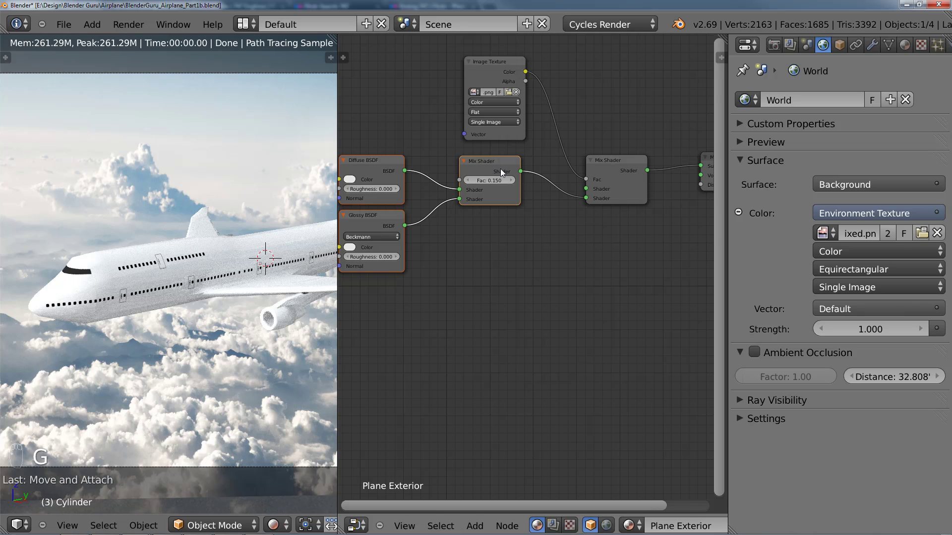
key(g)
key(x)
click(504, 173)
key(a)
scroll(495, 259, up, 1)
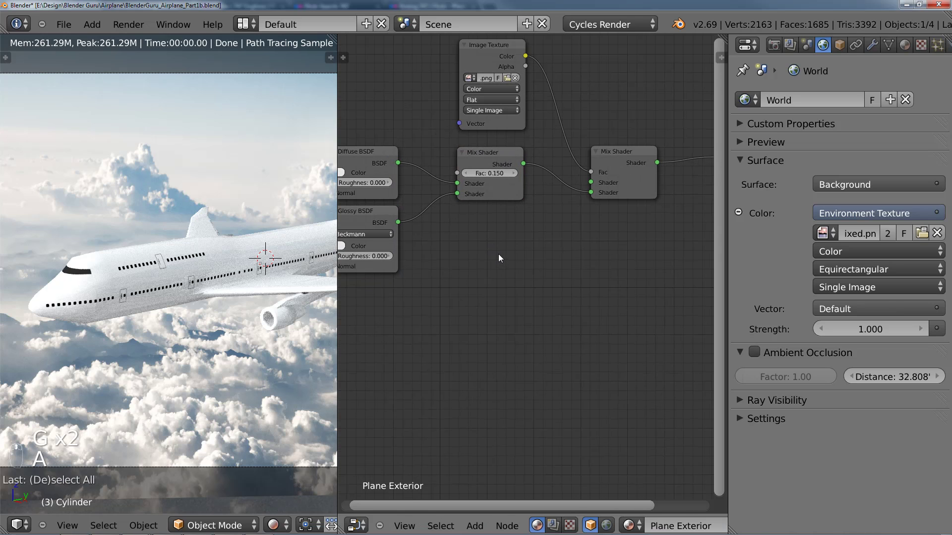
Add a Transparent BSDF node and place it below the Mix Shader with Fac 0.150.
key(shift+a)
mouse_move(483, 236)
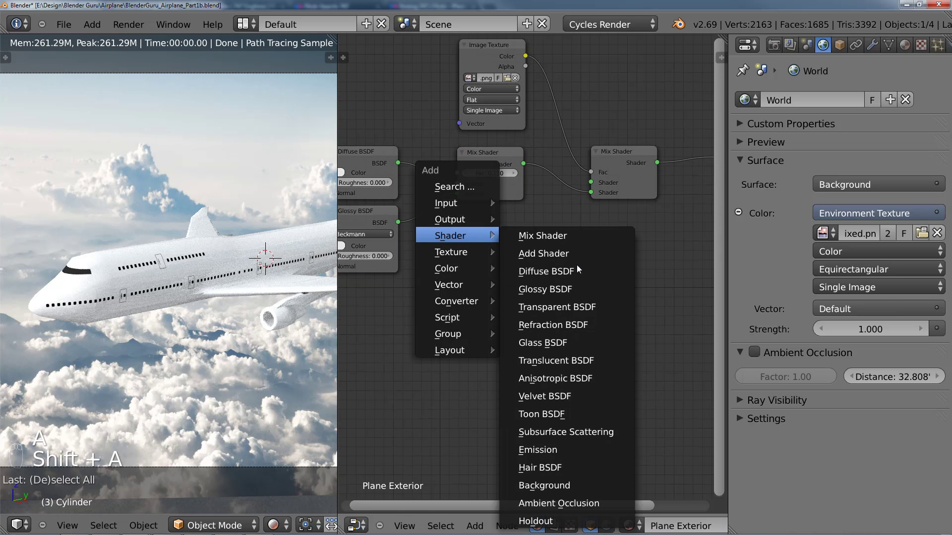
click(579, 305)
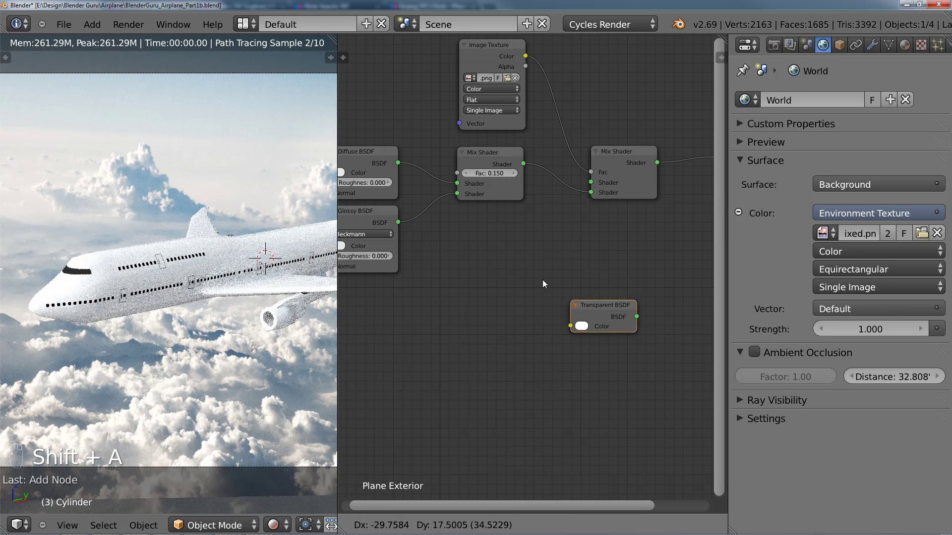
click(459, 223)
Add a Glossy BSDF node and place it directly below the Transparent BSDF.
key(shift+a)
mouse_move(494, 285)
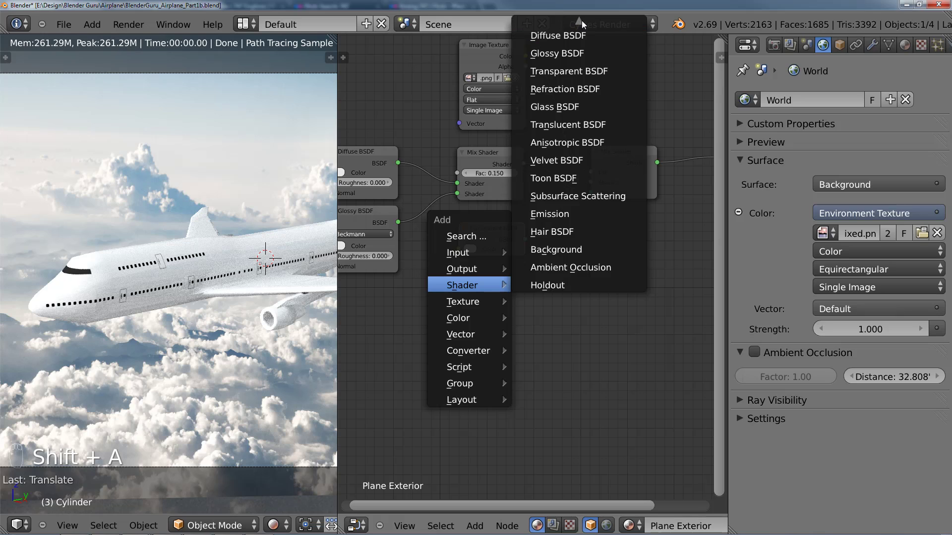
mouse_move(581, 20)
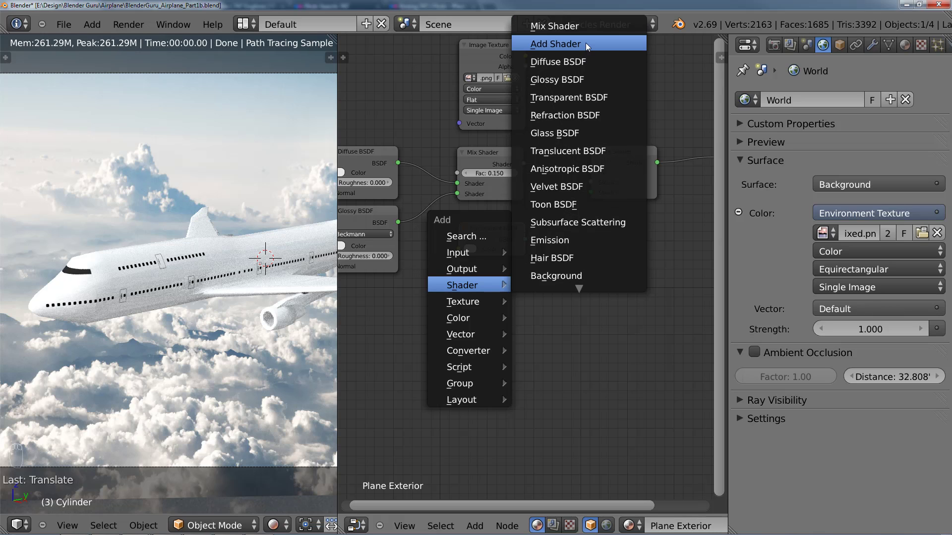
click(579, 82)
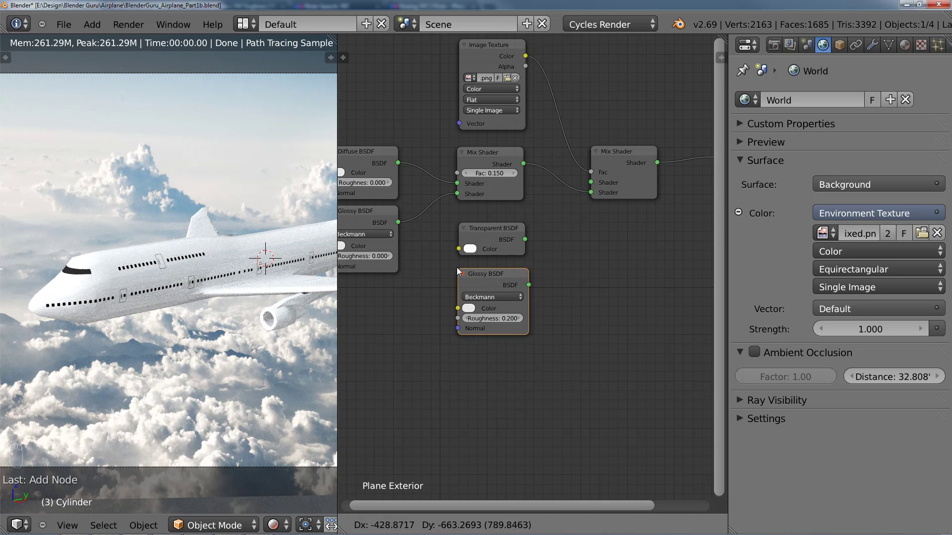
click(453, 266)
Move the Transparent BSDF and the new Glossy BSDF together to free space for another node beside them.
shift+right_click(479, 234)
key(g)
click(451, 257)
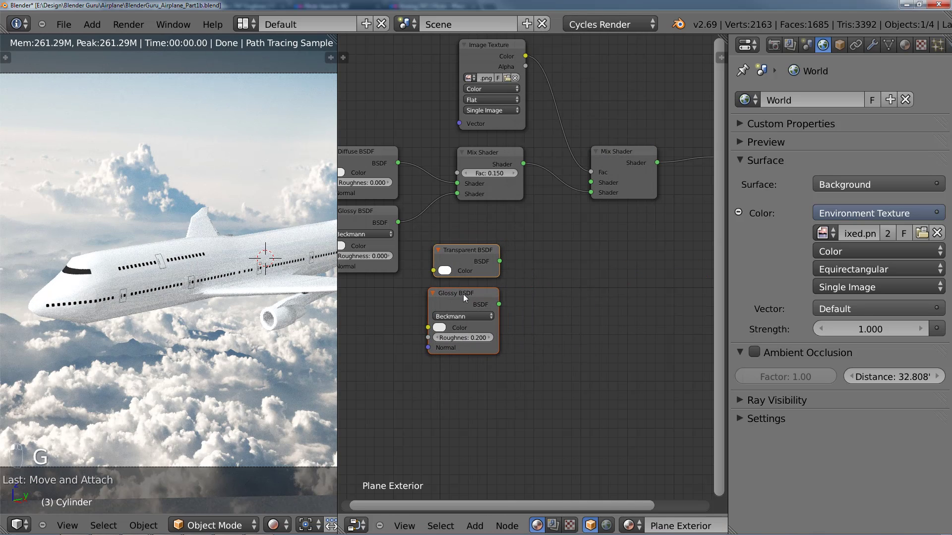
key(g)
click(455, 306)
right_click(455, 272)
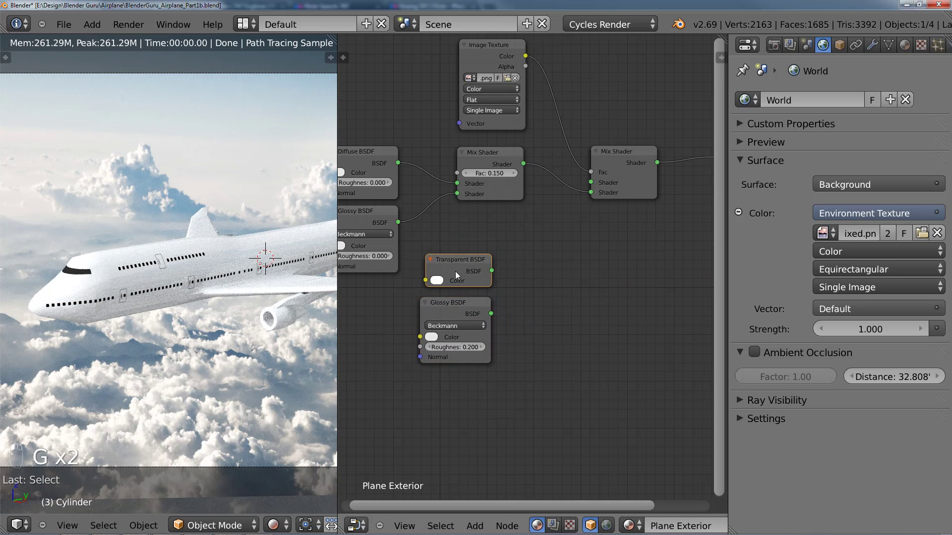
right_click(457, 305)
Add a Mix Shader beside the Transparent and new Glossy BSDF nodes, and connect both to its shader inputs.
key(shift+a)
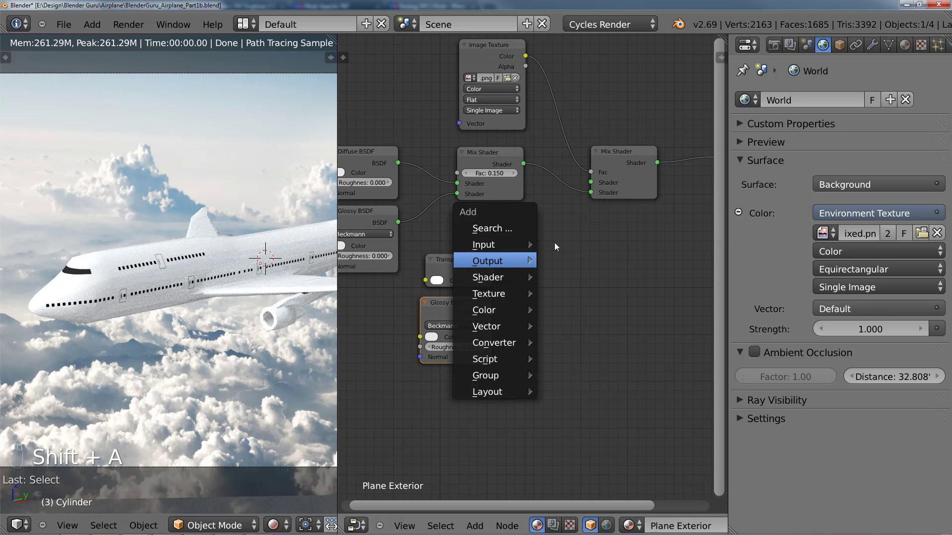
key(shift+a)
mouse_move(471, 270)
click(578, 271)
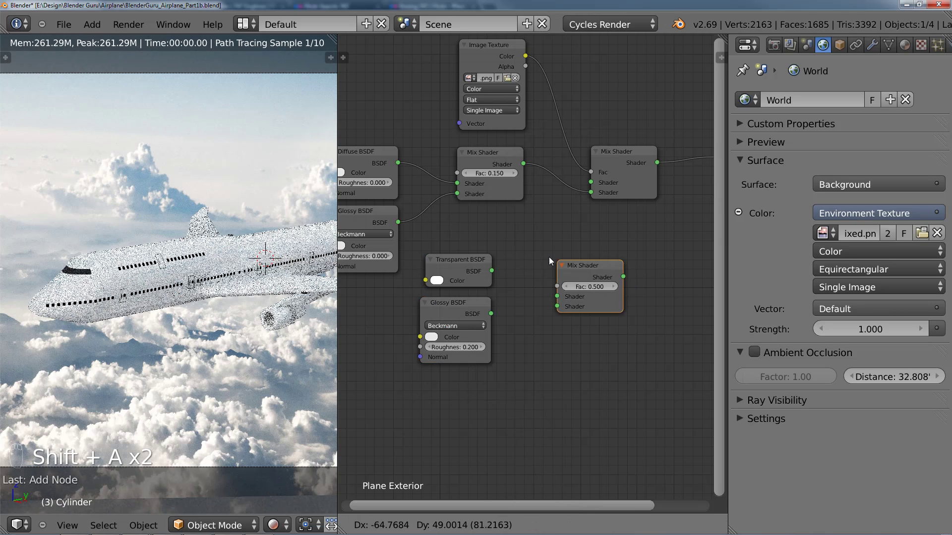
click(511, 259)
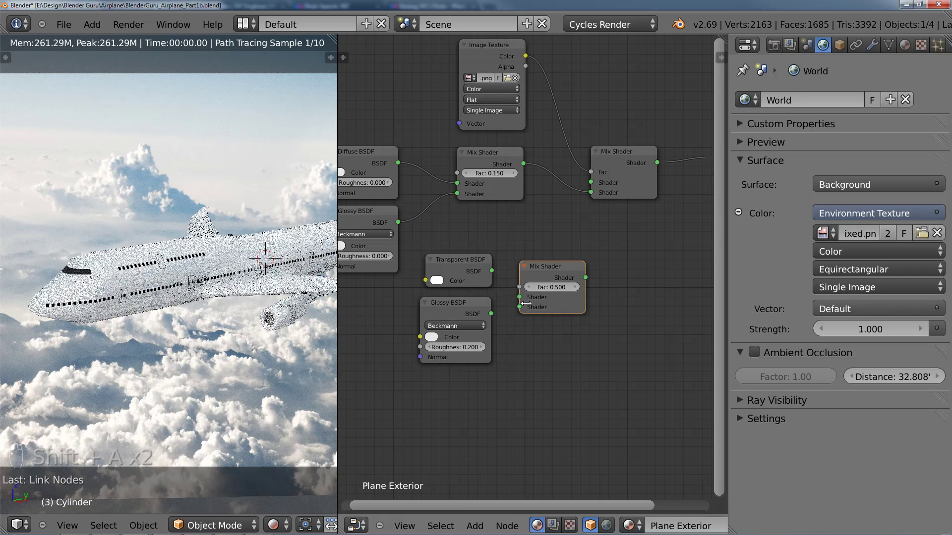
drag(491, 314, 522, 309)
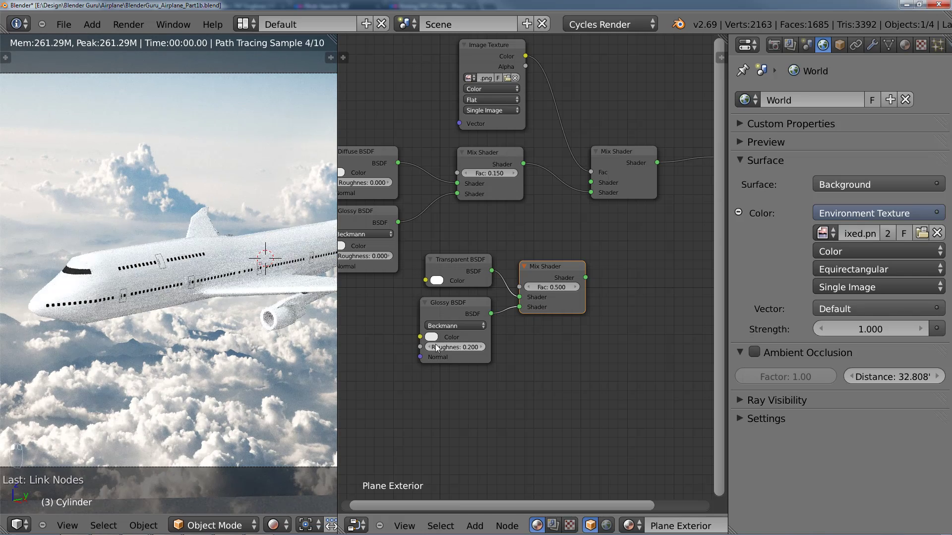
Set the new Glossy BSDF's roughness to 0 and connect its Mix Shader to the final Mix Shader's first shader input, repositioning that final node.
drag(436, 346, 363, 349)
click(556, 268)
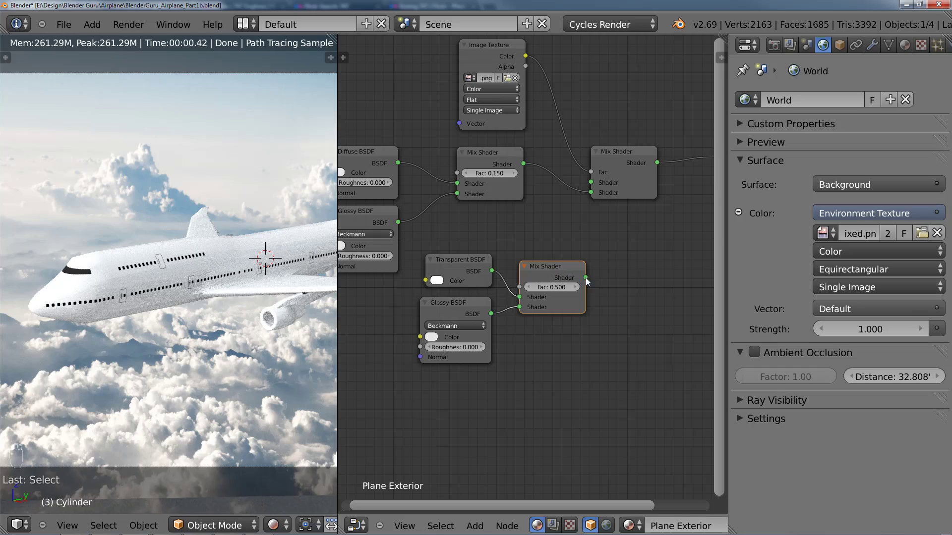
drag(585, 277, 591, 192)
key(g)
click(649, 158)
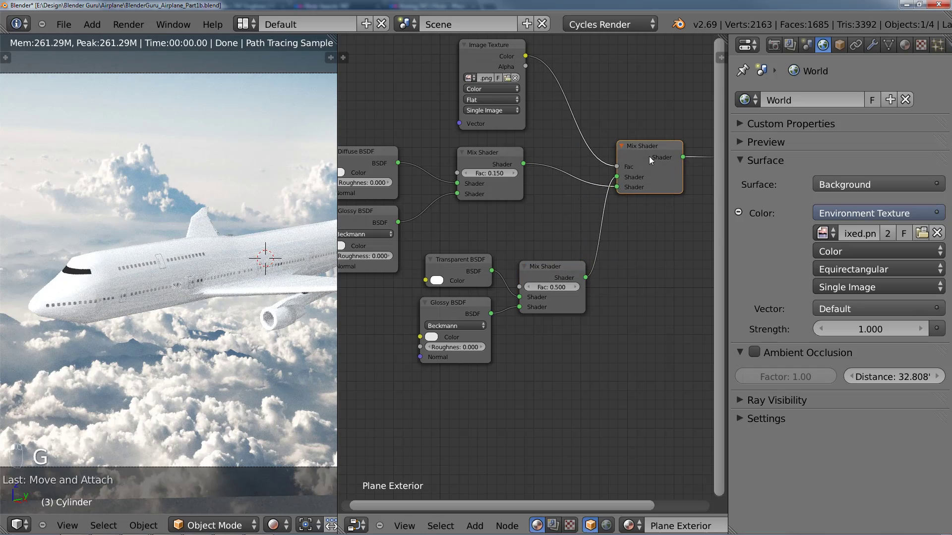
Zoom in on the fuselage windows and lower the Transparent/Glossy Mix Shader's Fac to 0.
middle_drag(163, 248, 139, 247)
scroll(135, 246, up, 5)
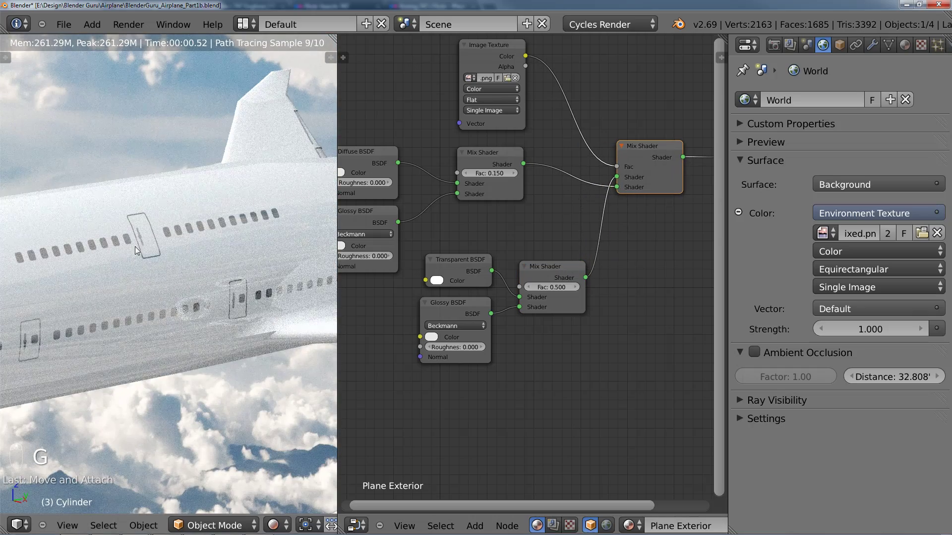
middle_drag(115, 311, 144, 297)
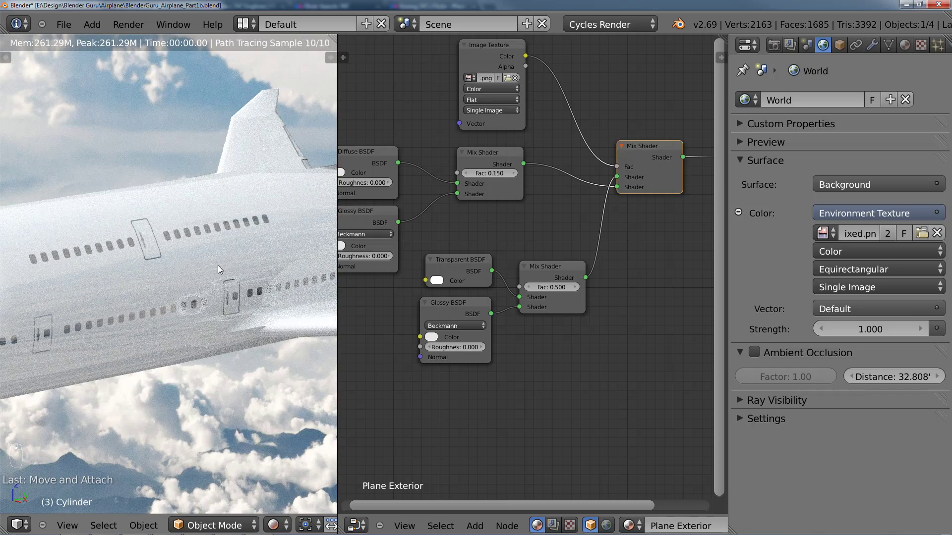
click(529, 287)
click(531, 287)
click(531, 287)
click(531, 287)
click(531, 287)
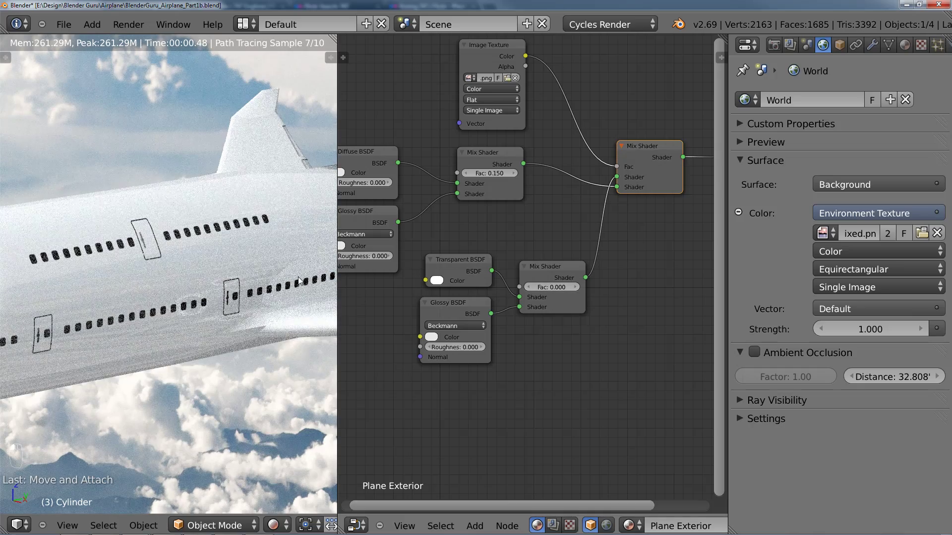
Raise the Transparent/Glossy Mix Shader's Fac to 0.608 to compare the window reflections.
click(575, 288)
click(575, 288)
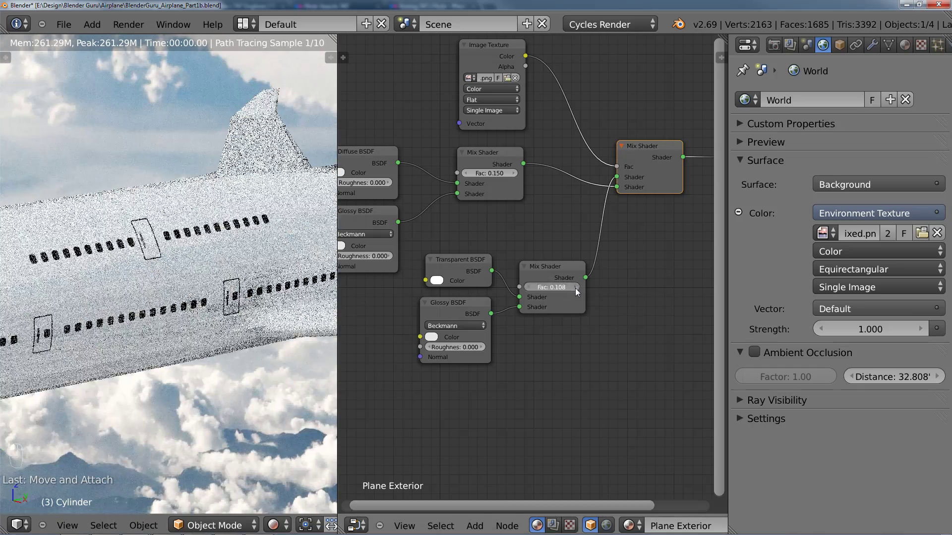
click(575, 287)
click(575, 288)
click(576, 288)
click(576, 288)
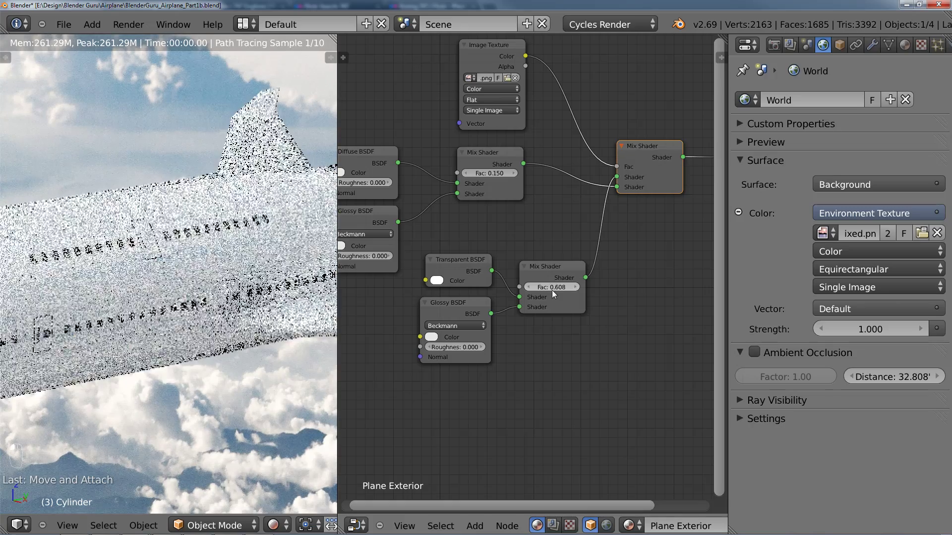
Lower the Transparent/Glossy Mix Shader's Fac to 0.208.
click(530, 287)
click(531, 287)
click(530, 287)
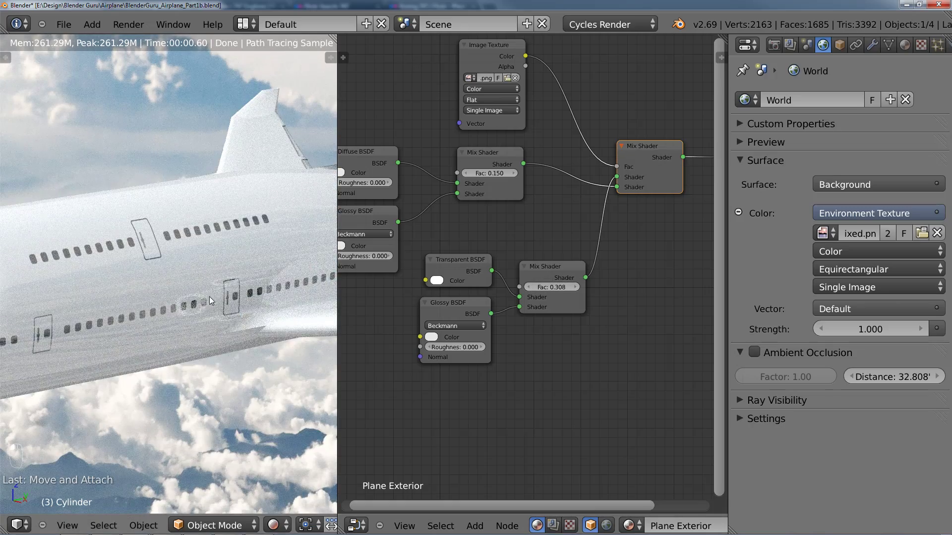
click(528, 287)
Return the viewport to the camera view and set the Transparent/Glossy Mix Shader's Fac to exactly 0.2.
key(KP_0)
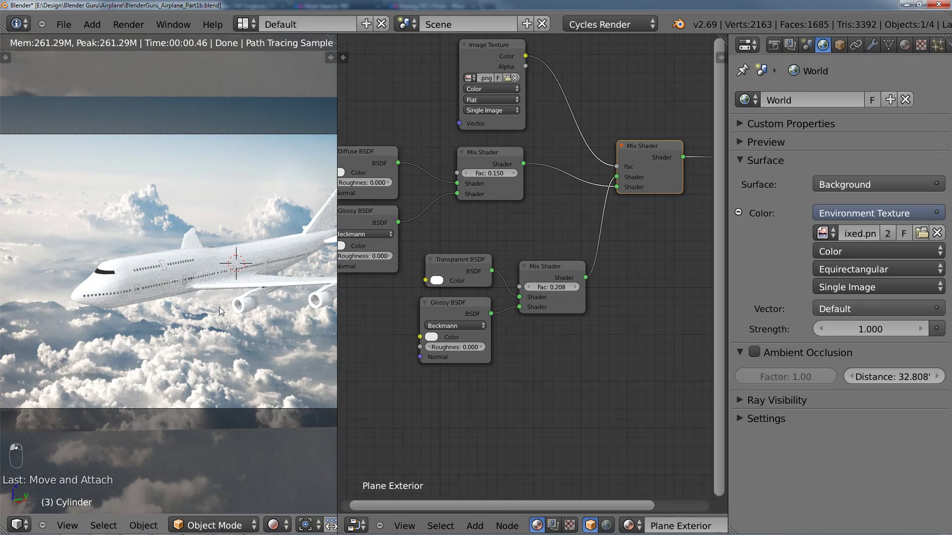
scroll(213, 308, up, 3)
middle_drag(461, 348, 463, 384)
click(563, 323)
text(0.2)
key(Return)
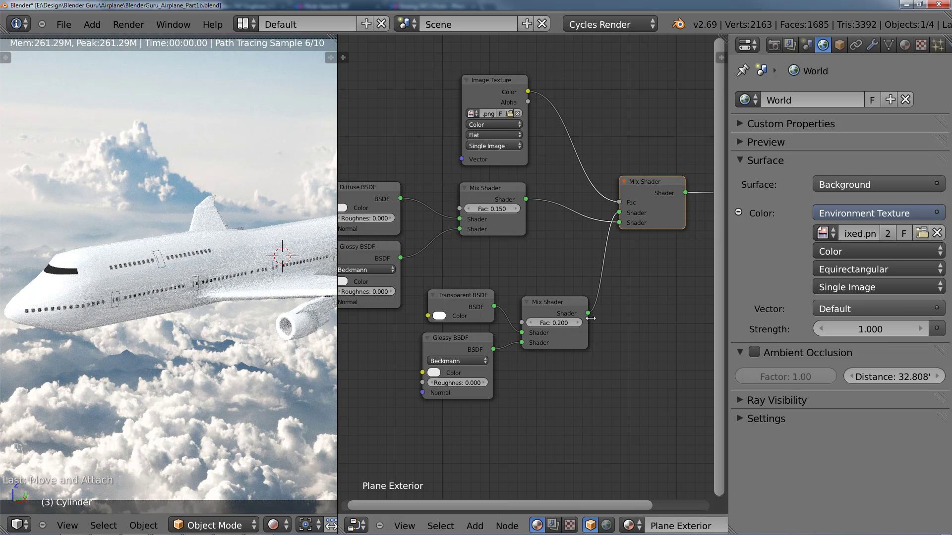
Move the Image Texture node upstream of the Diffuse and Glossy BSDF nodes to make room between them.
scroll(604, 335, down, 3)
middle_drag(488, 328, 569, 353)
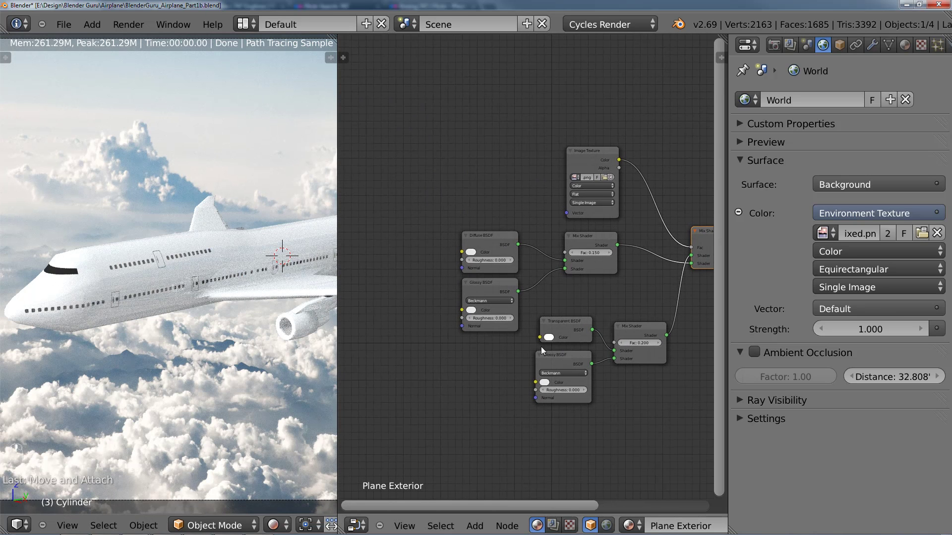
click(488, 286)
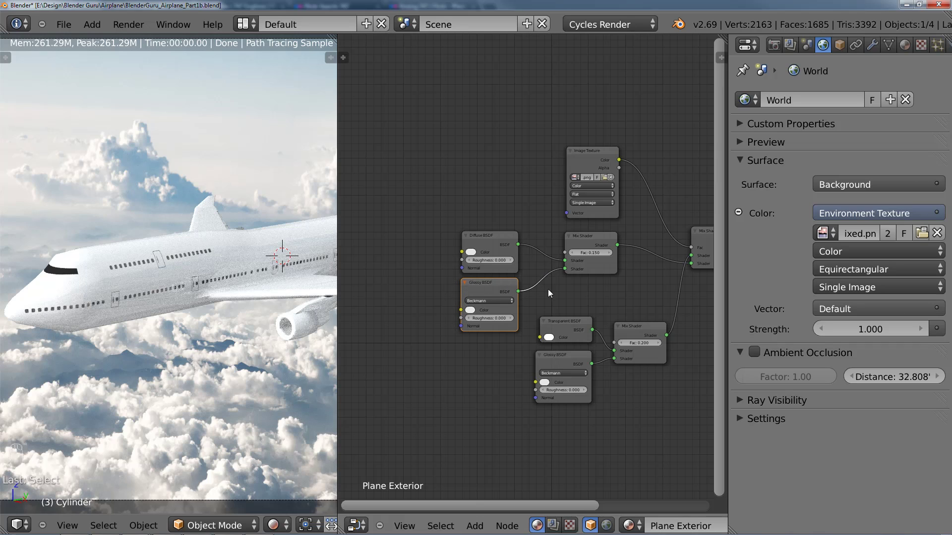
middle_drag(584, 307, 567, 327)
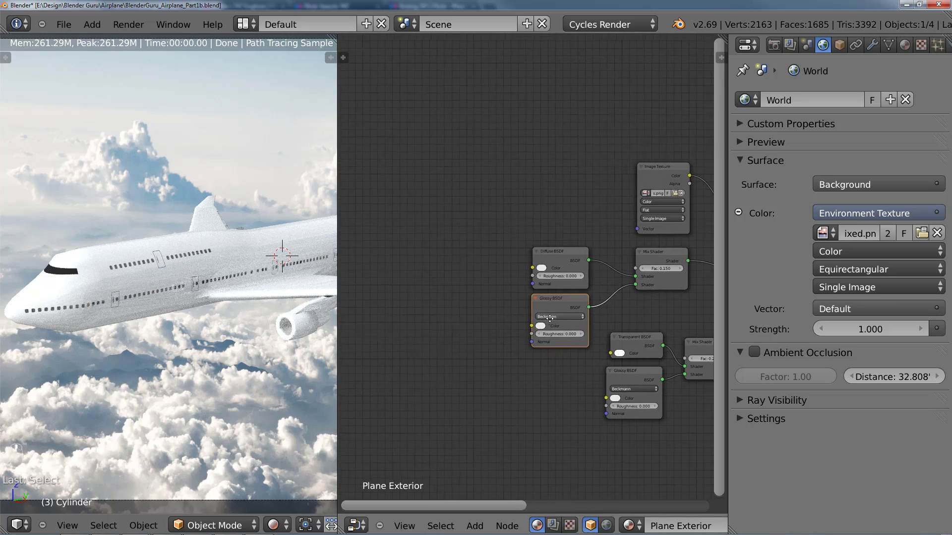
click(658, 166)
key(g)
click(419, 164)
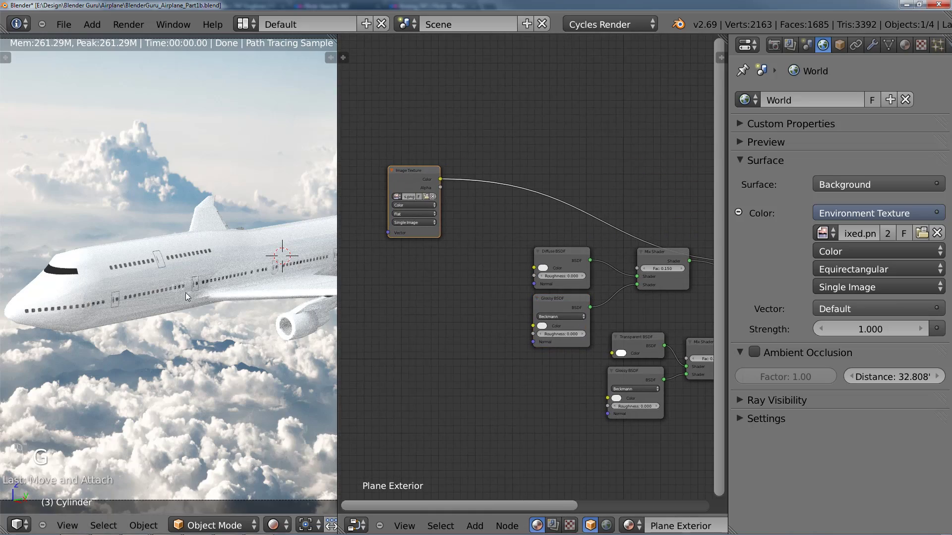
Shift the Image Texture node farther out and add a Bump node between it and the Diffuse and Glossy BSDF nodes.
scroll(185, 292, up, 5)
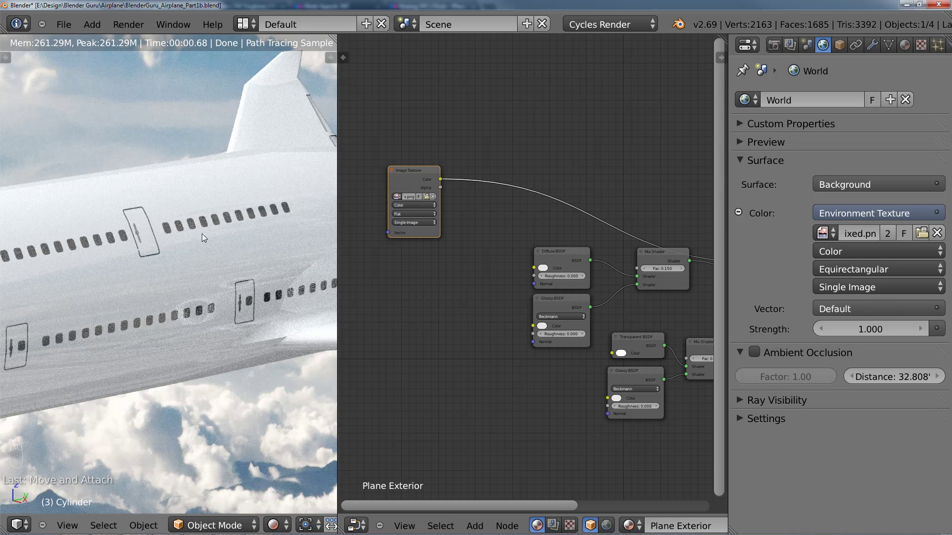
scroll(498, 291, up, 1)
middle_drag(436, 222, 502, 243)
right_click(472, 200)
key(g)
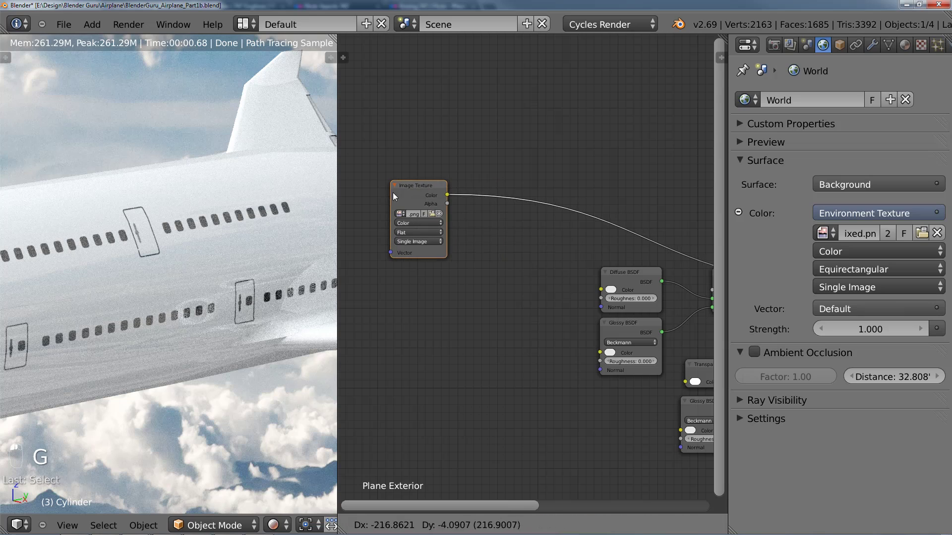
click(375, 195)
key(shift+a)
mouse_move(454, 341)
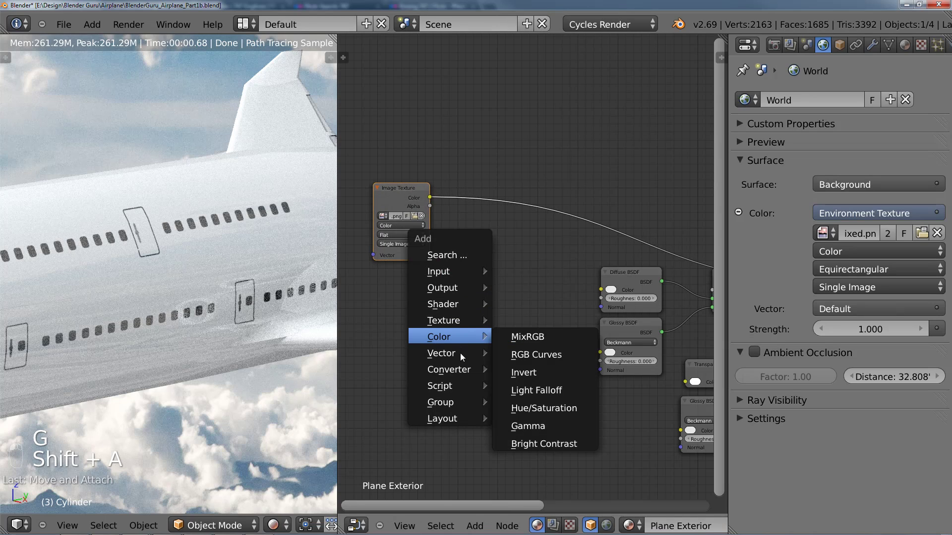
click(528, 374)
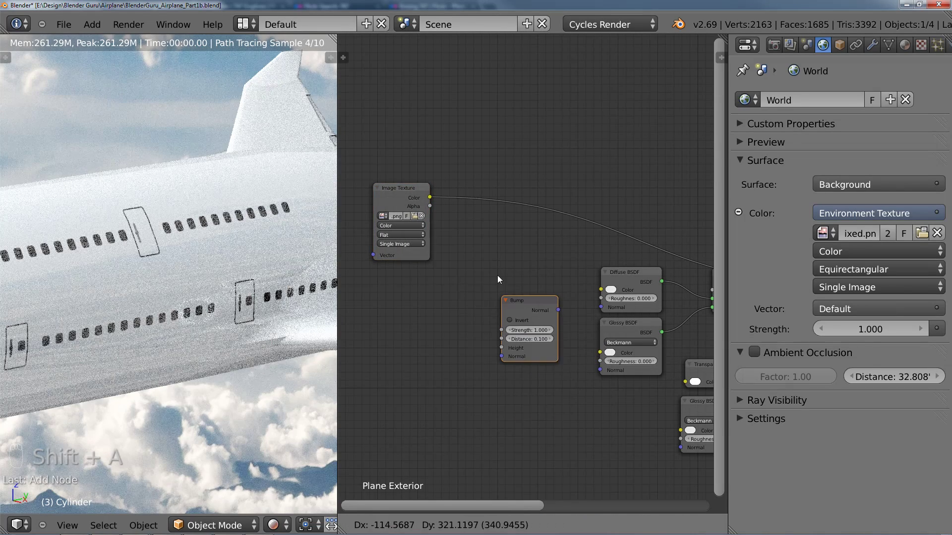
click(496, 254)
Link the Image Texture's Color to the Bump's Height, and the Bump's Normal to the Normal inputs of the paint's Diffuse and Glossy BSDFs.
drag(429, 197, 443, 203)
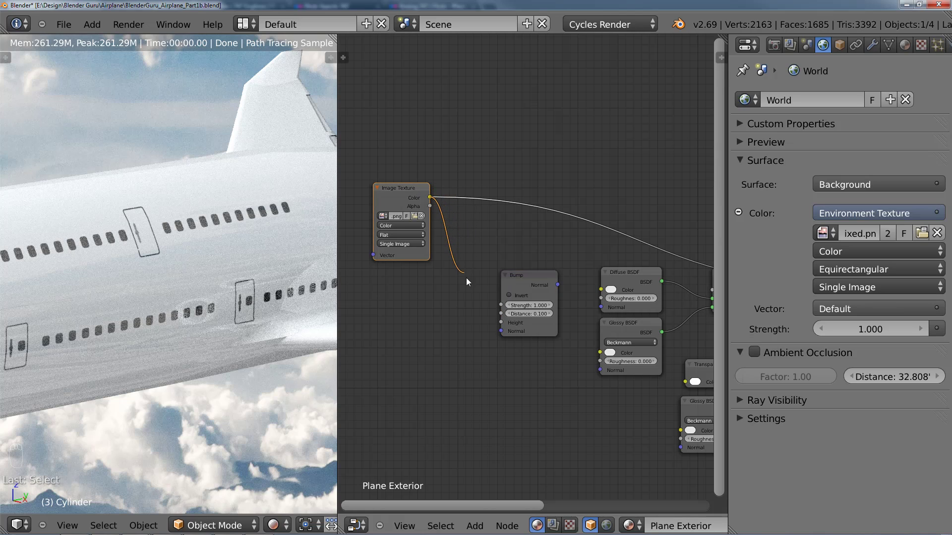
drag(466, 281, 500, 323)
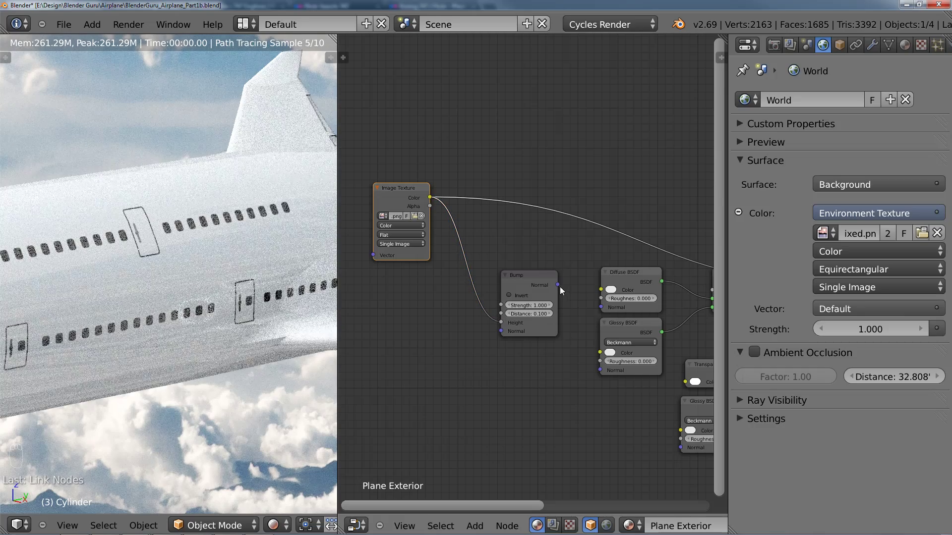
drag(557, 285, 596, 236)
drag(597, 307, 601, 307)
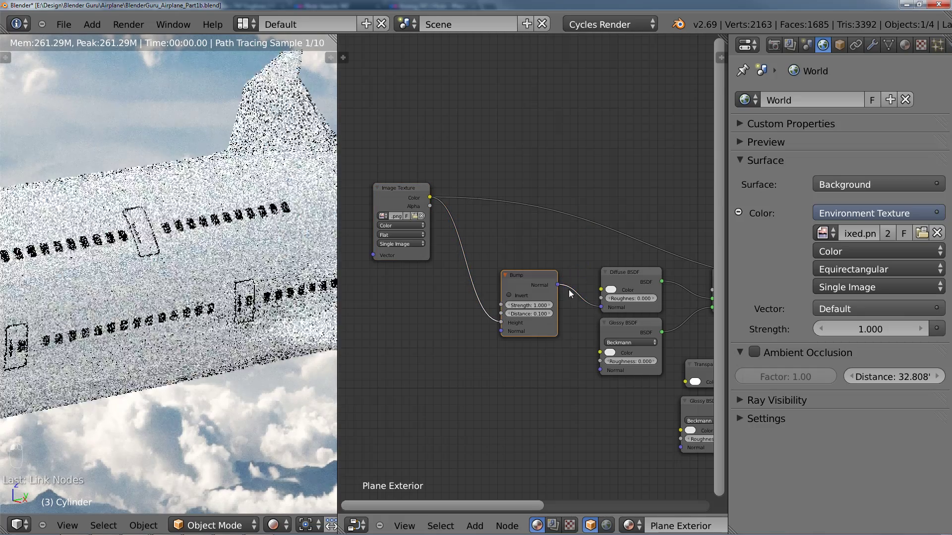
drag(557, 284, 599, 370)
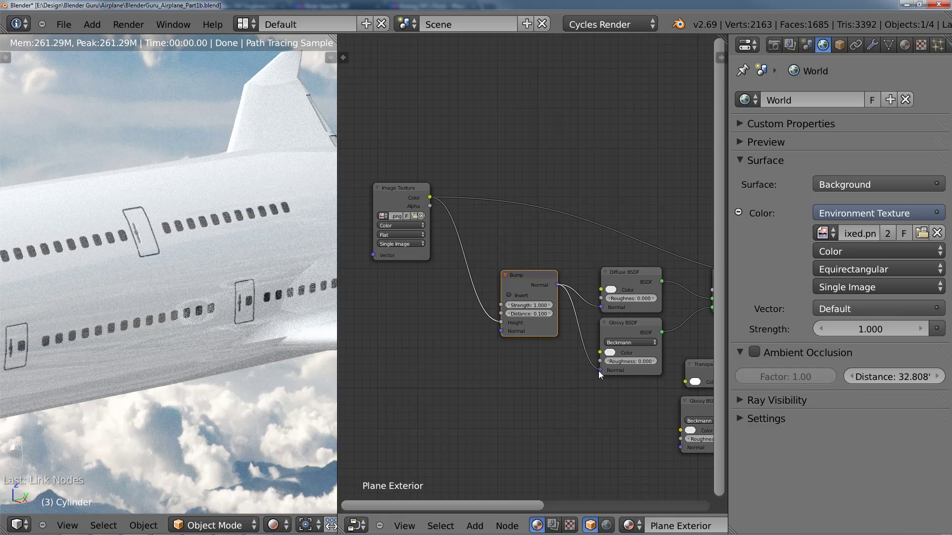
Lower the Bump node's Strength to 0.200.
scroll(209, 245, up, 1)
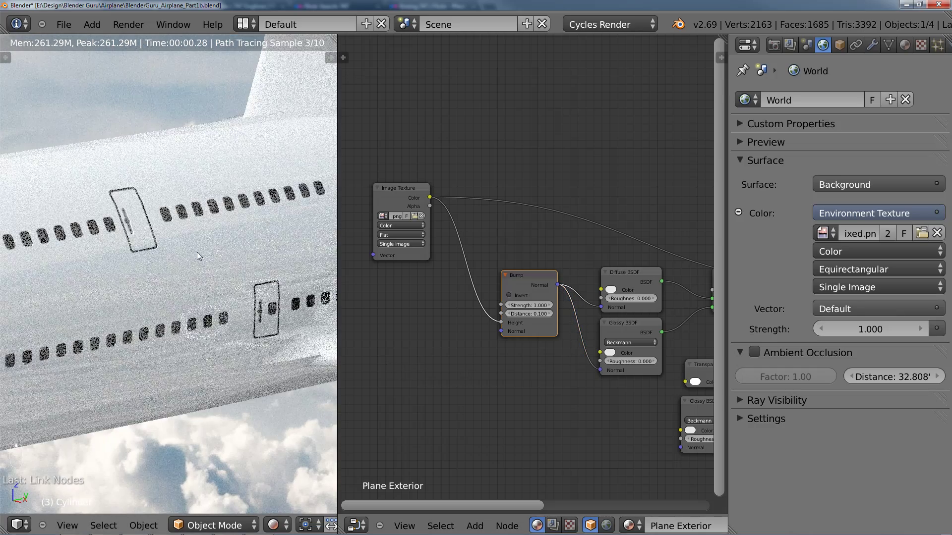
scroll(516, 316, up, 3)
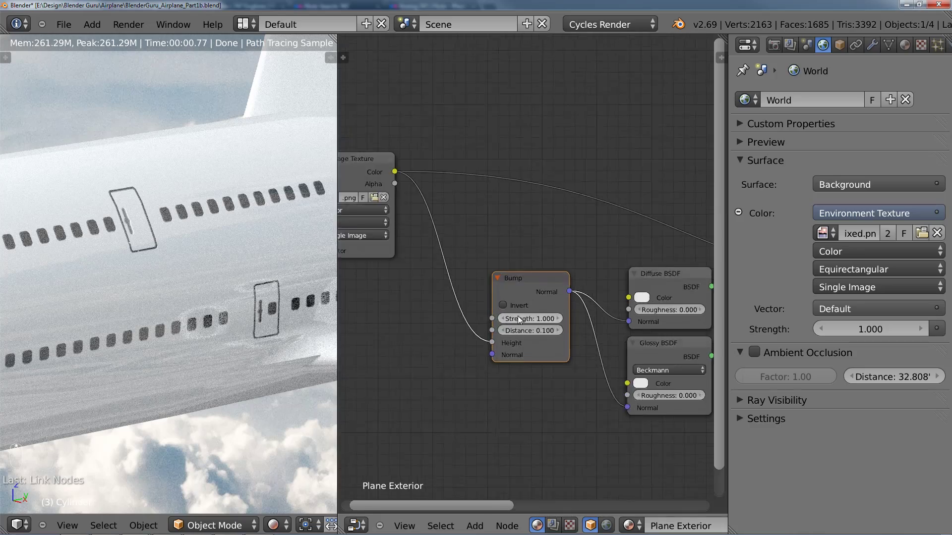
click(476, 251)
click(477, 251)
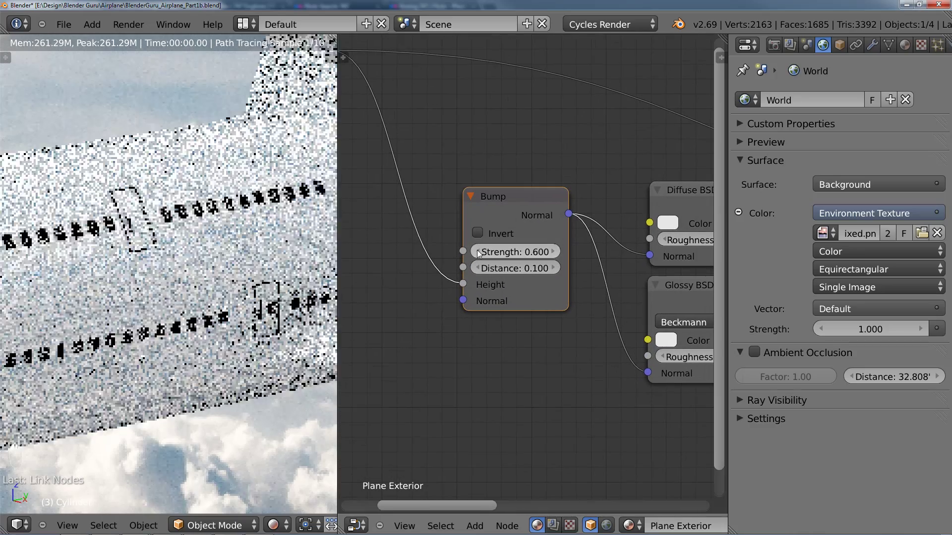
click(477, 250)
click(477, 250)
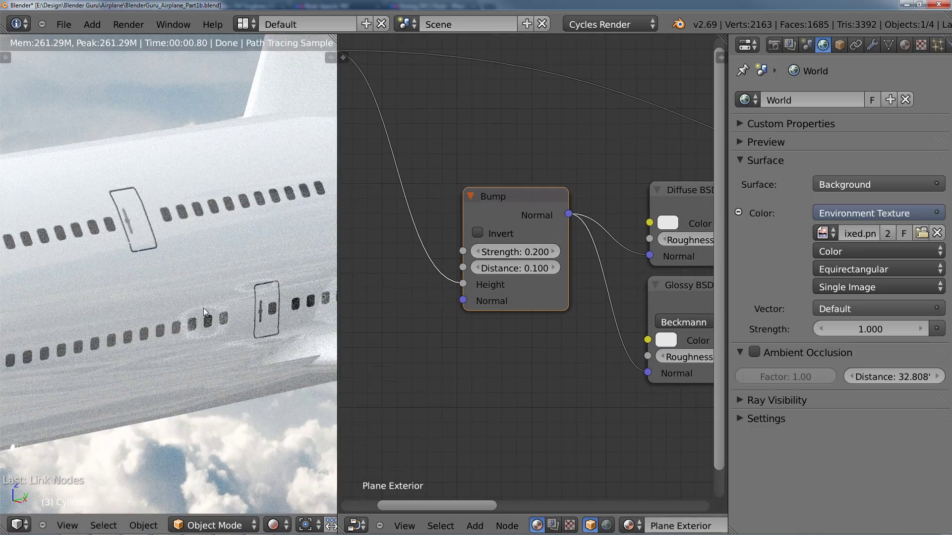
Inspect the door bump up close and set the Image Texture's color space to Non-Color Data.
scroll(203, 307, up, 2)
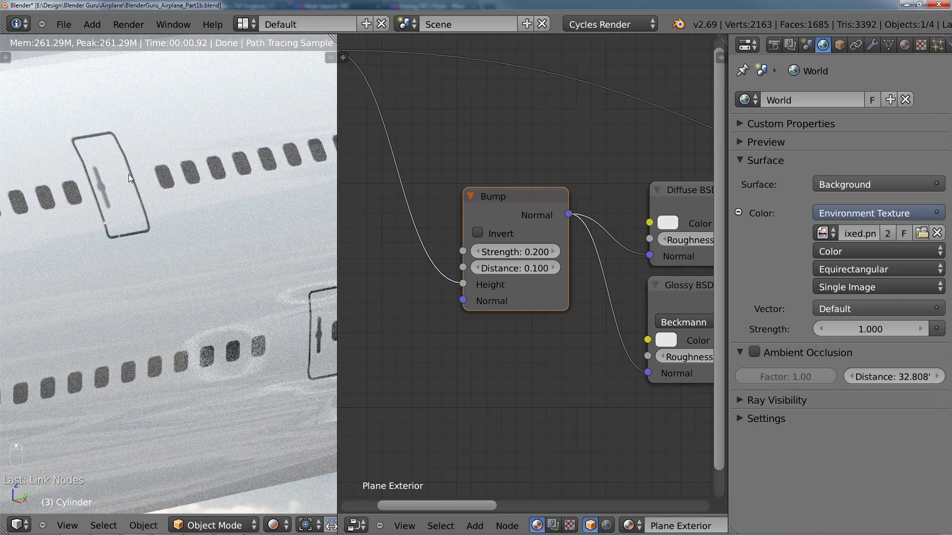
scroll(545, 297, down, 3)
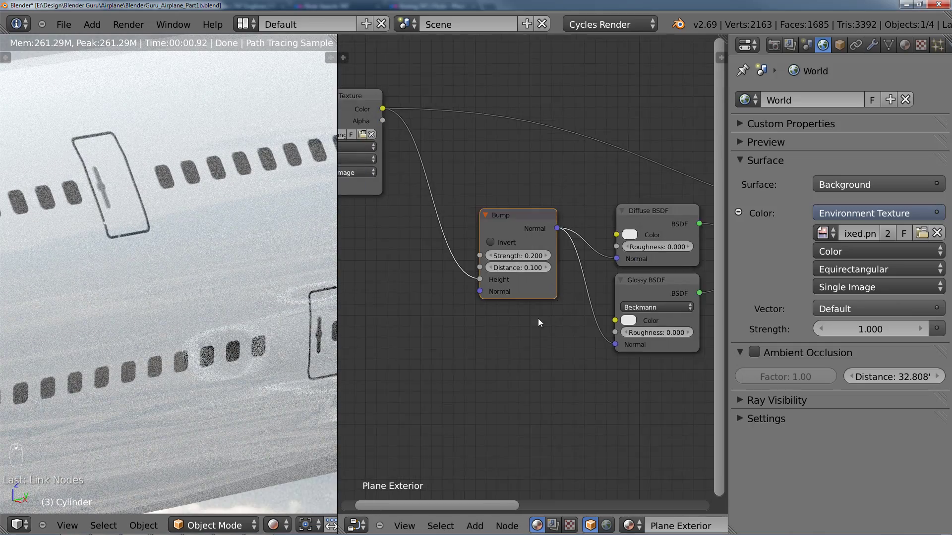
scroll(521, 305, down, 1)
click(420, 198)
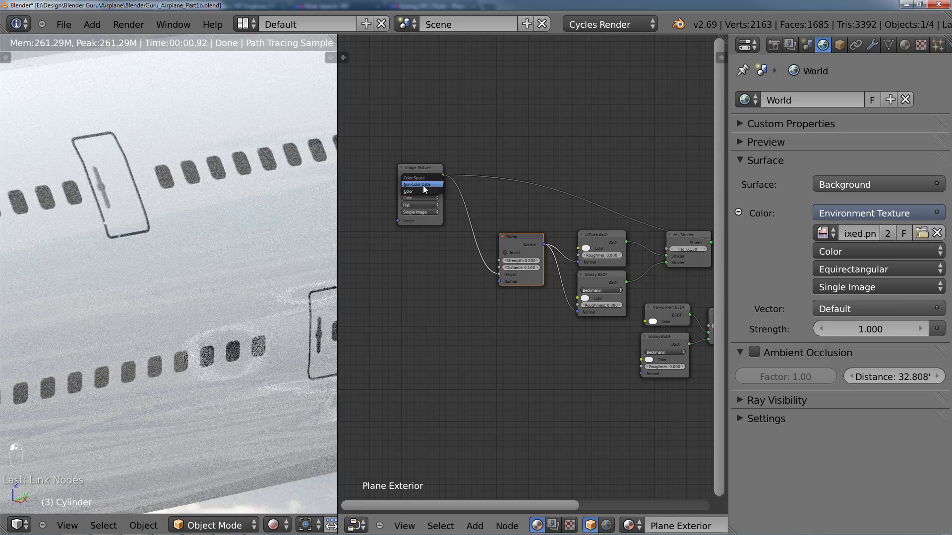
click(423, 186)
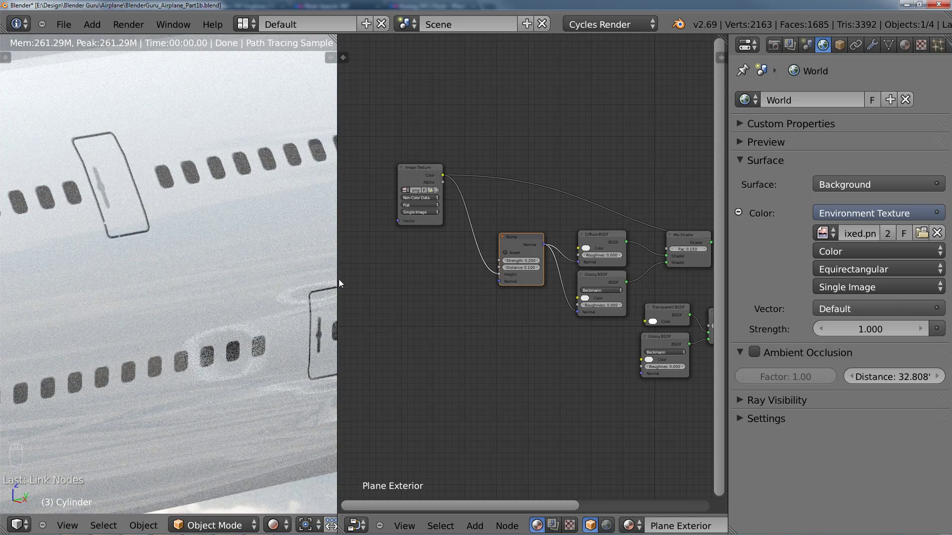
Return the viewport to the camera view and save the Blender file.
scroll(240, 241, down, 2)
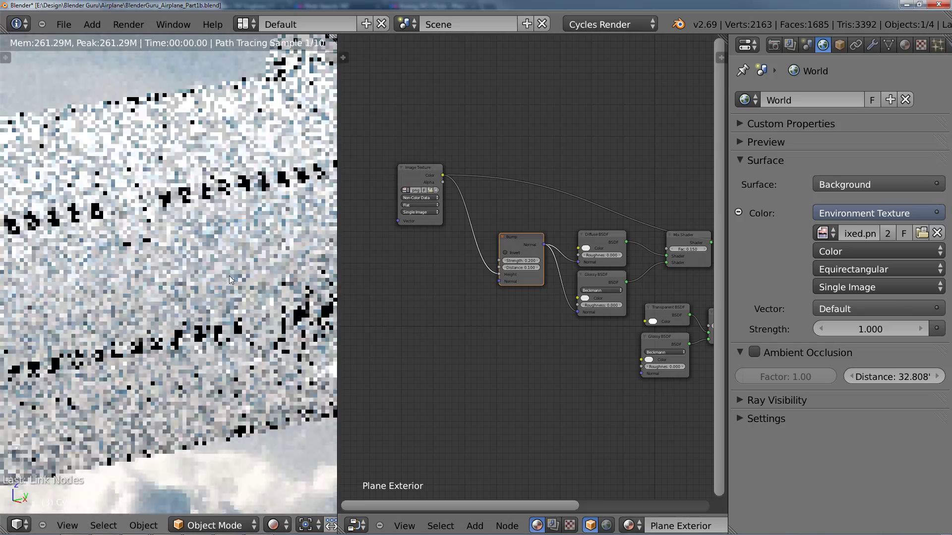
scroll(235, 240, down, 2)
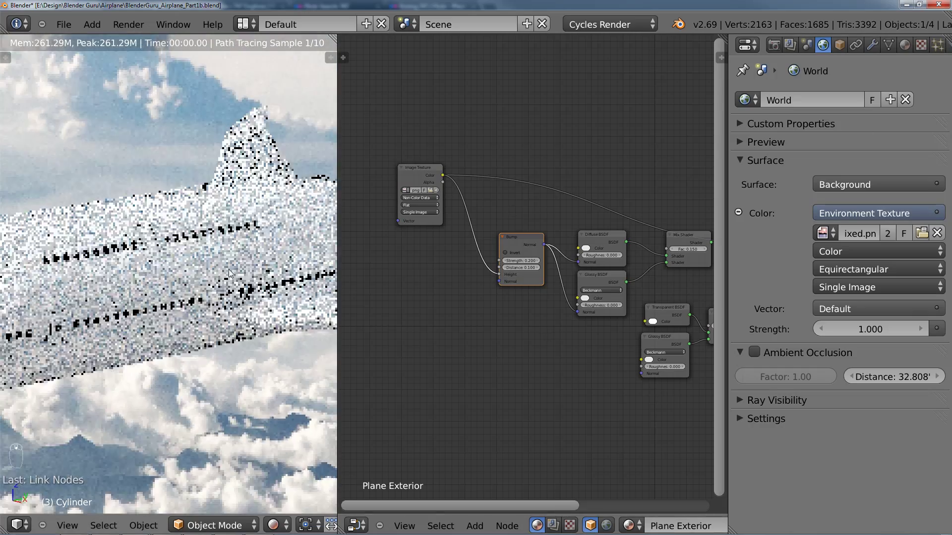
key(KP_0)
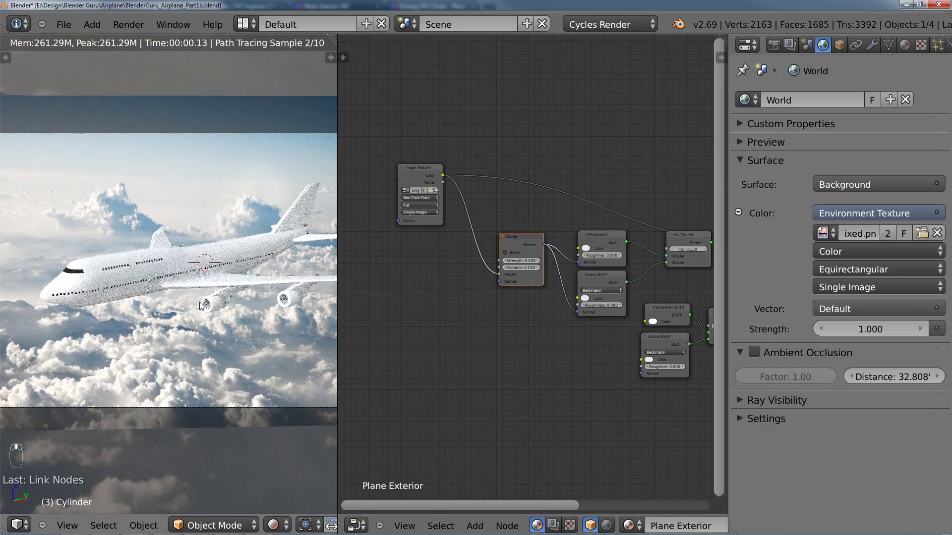
key(ctrl+s)
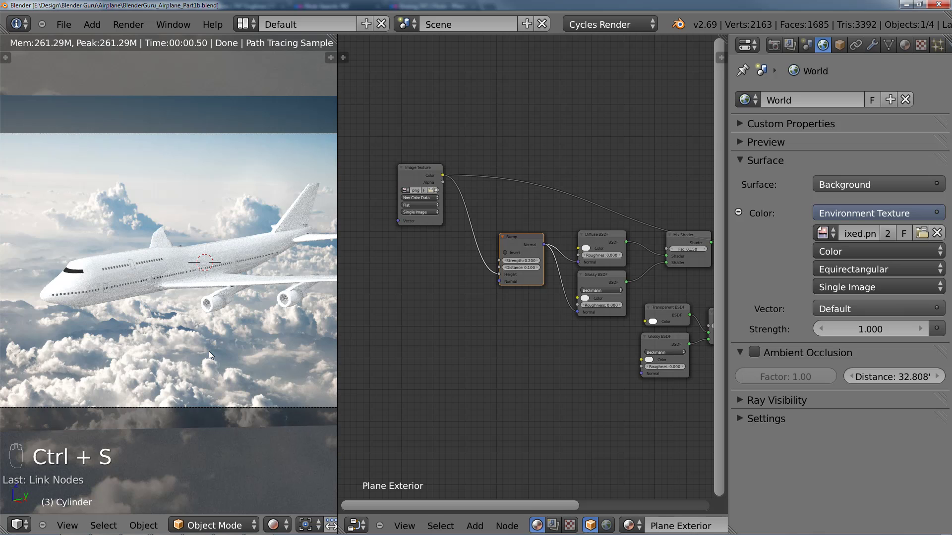
Render the current frame and examine the whole airplane in the render result.
key(F12)
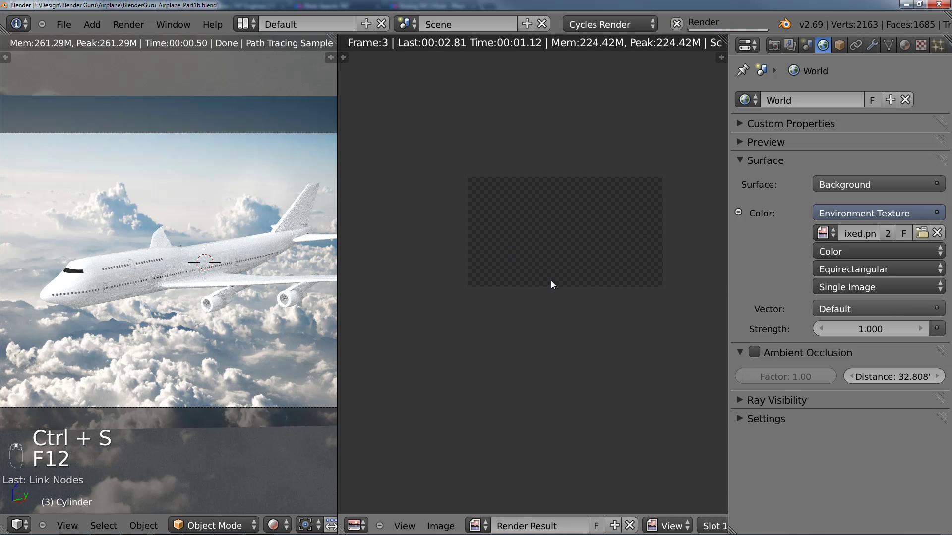
middle_drag(520, 294, 505, 322)
scroll(531, 304, up, 2)
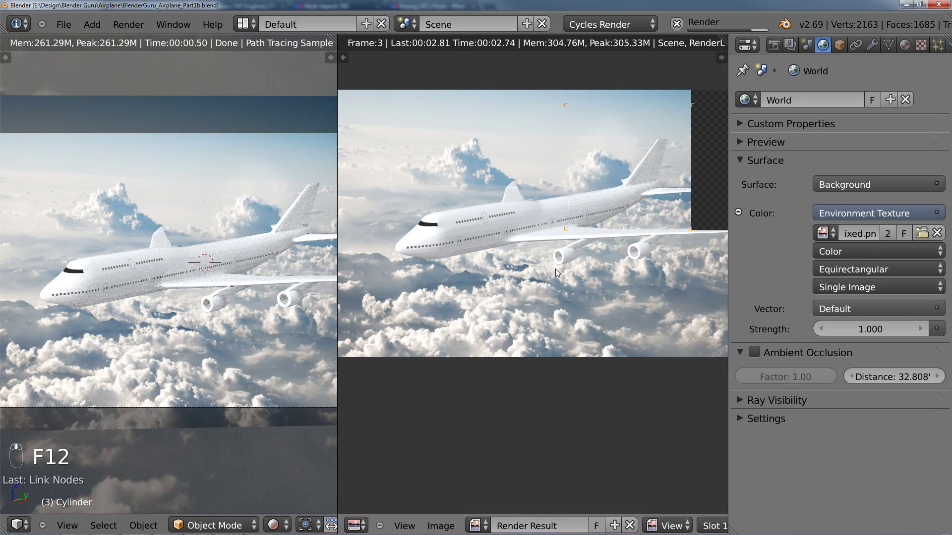
middle_drag(554, 271, 506, 303)
scroll(508, 299, up, 1)
scroll(518, 305, down, 1)
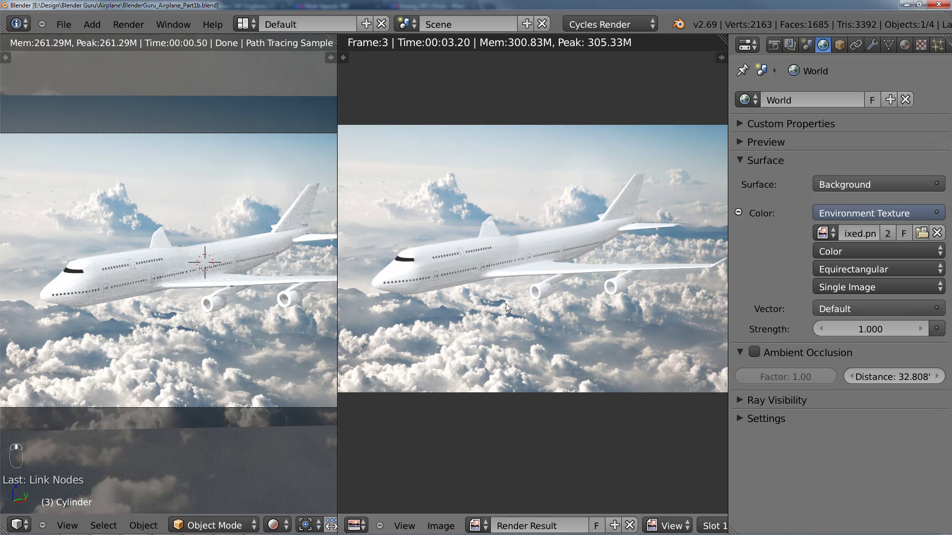
scroll(506, 301, down, 1)
scroll(507, 301, up, 1)
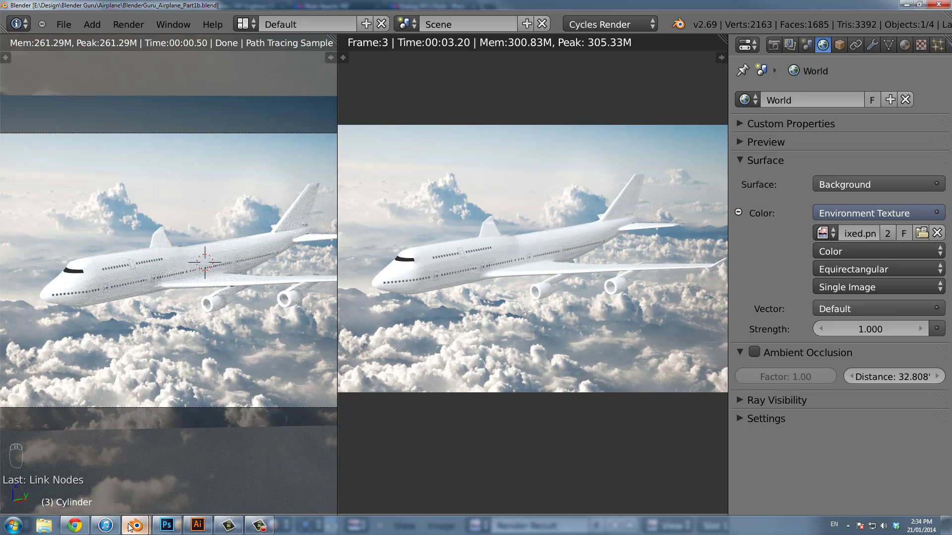
Switch to Photoshop and show the UV Layout layer in UV.psd.
mouse_move(173, 528)
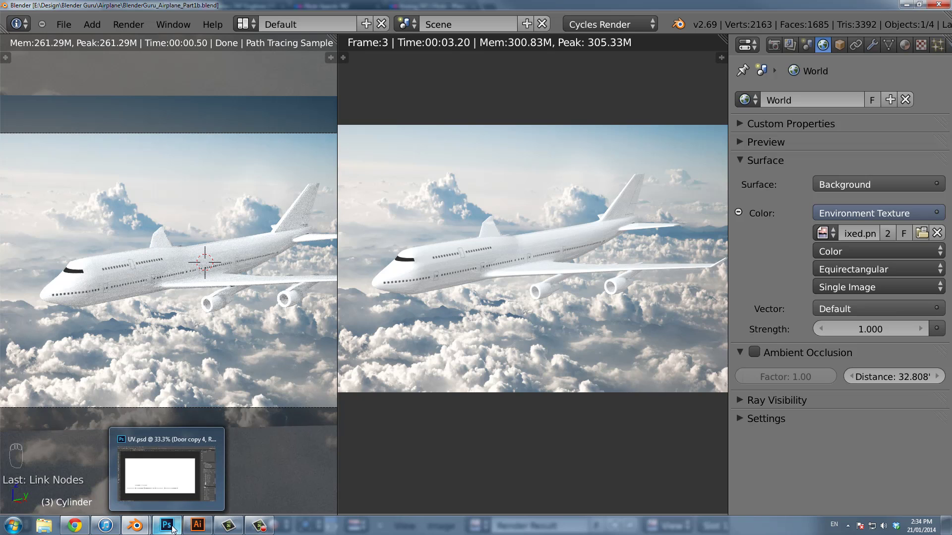
click(172, 528)
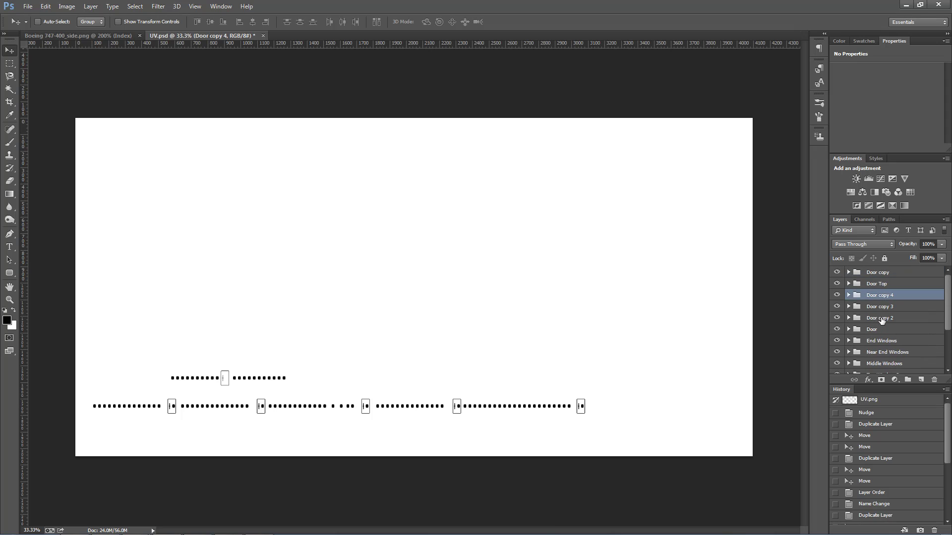
click(838, 357)
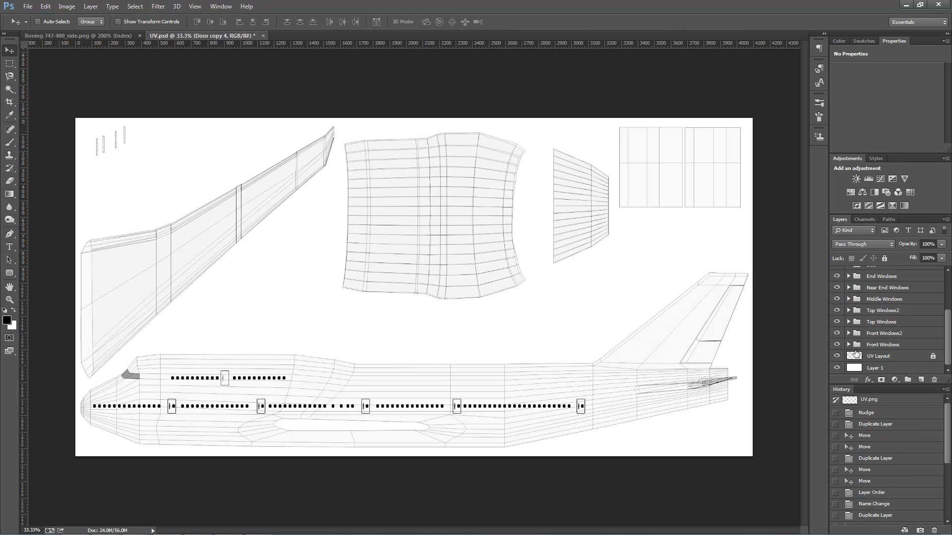
Create a layer group above Door copy and name it "Doors and Windows".
scroll(898, 322, up, 3)
click(890, 273)
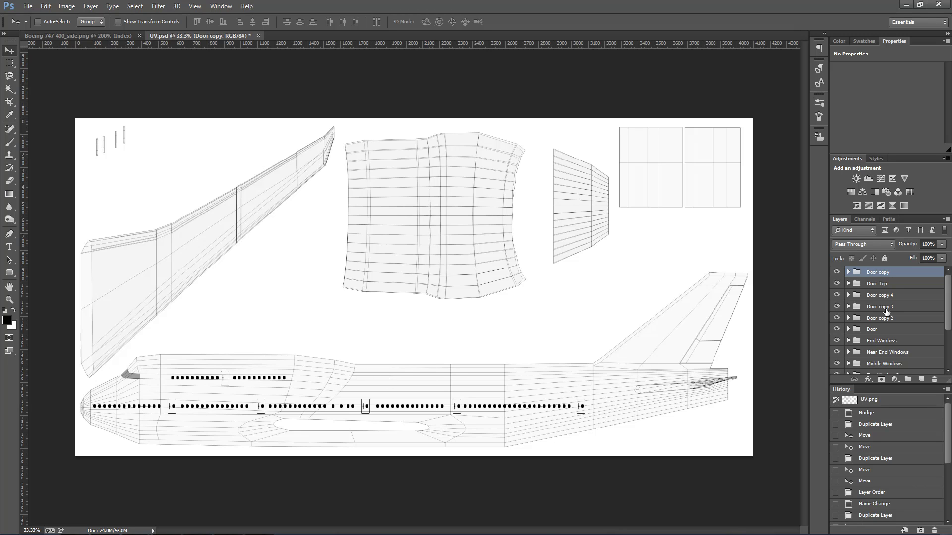
click(912, 380)
double_click(878, 272)
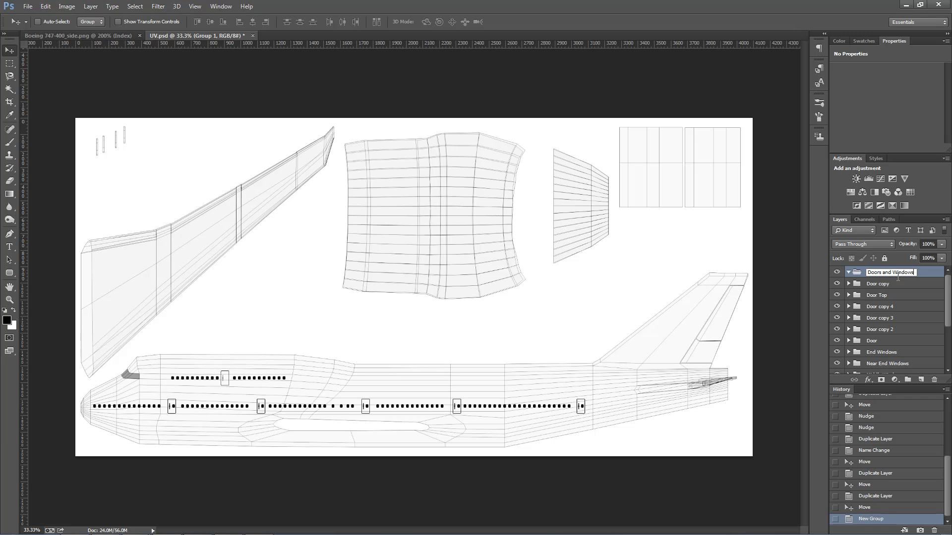
key(Return)
Move all door and window groups, from Door copy through Front Windows, into the Doors and Windows group.
scroll(879, 338, down, 1)
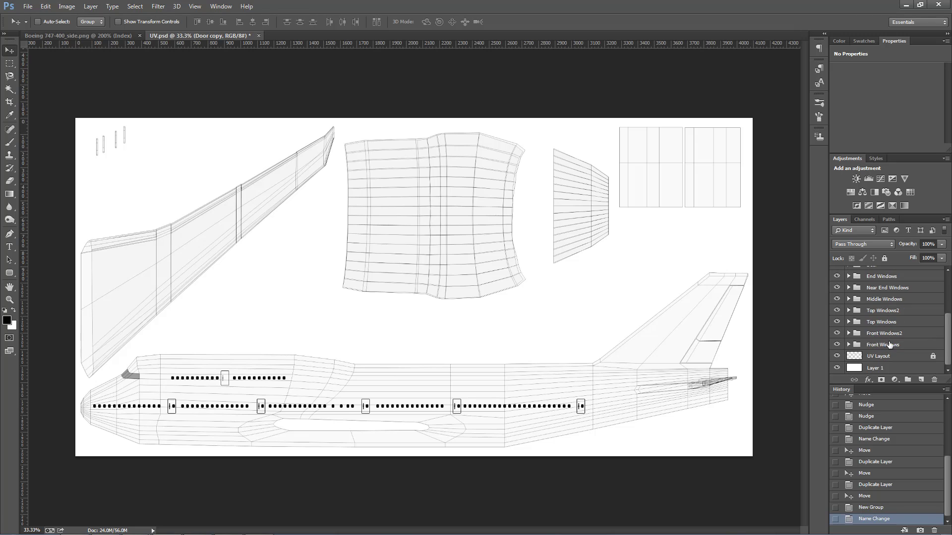
shift+click(892, 344)
scroll(894, 341, up, 4)
drag(898, 287, 891, 274)
click(887, 273)
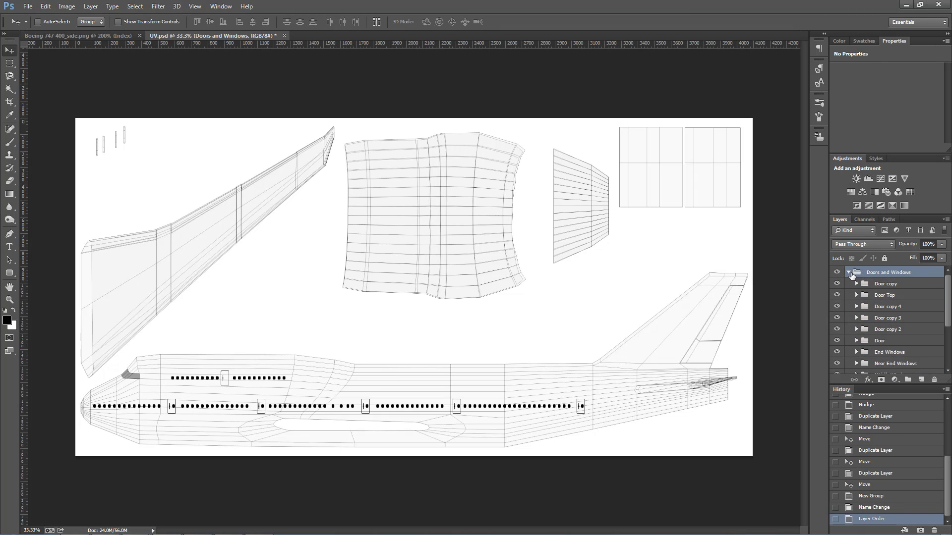
Collapse the Doors and Windows group and add a new empty layer directly above UV Layout.
click(848, 272)
click(837, 272)
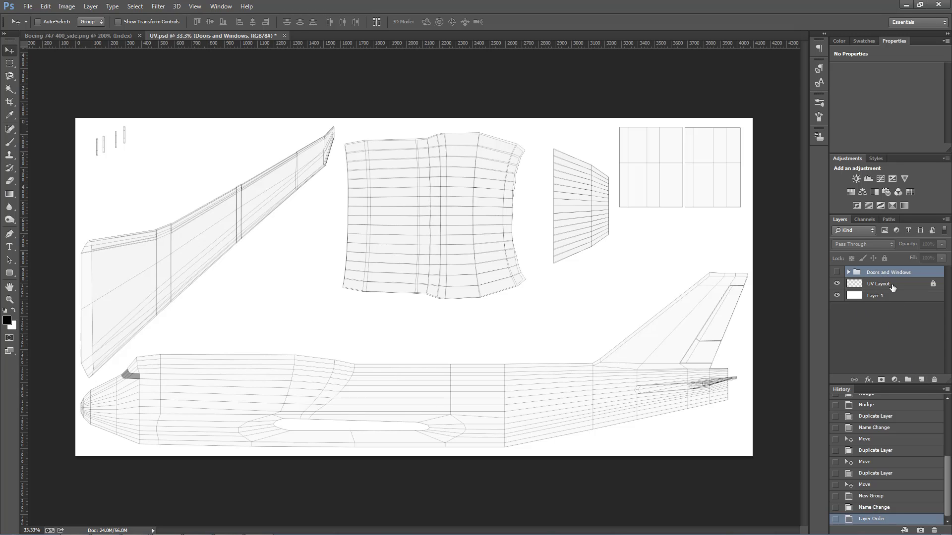
click(892, 287)
click(921, 380)
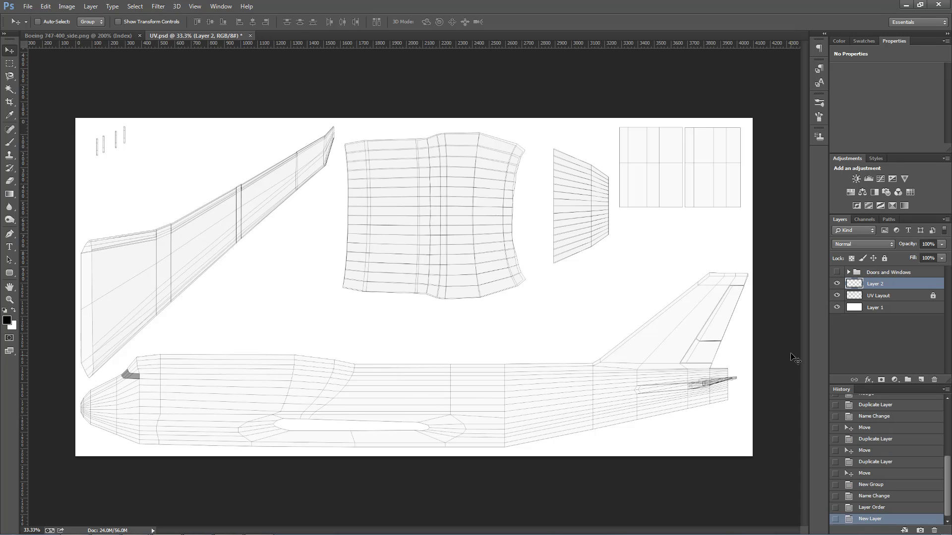
alt+scroll(395, 266, up, 1)
drag(366, 260, 496, 158)
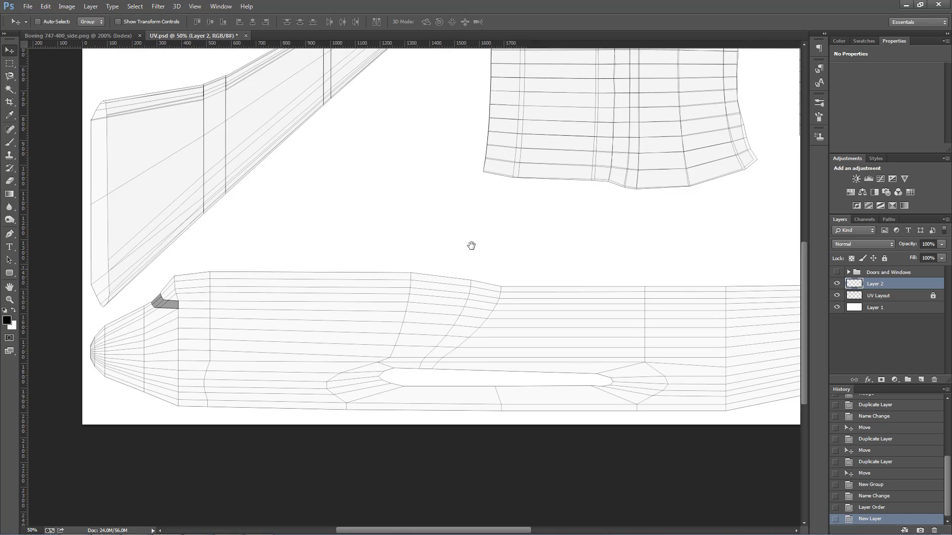
click(838, 272)
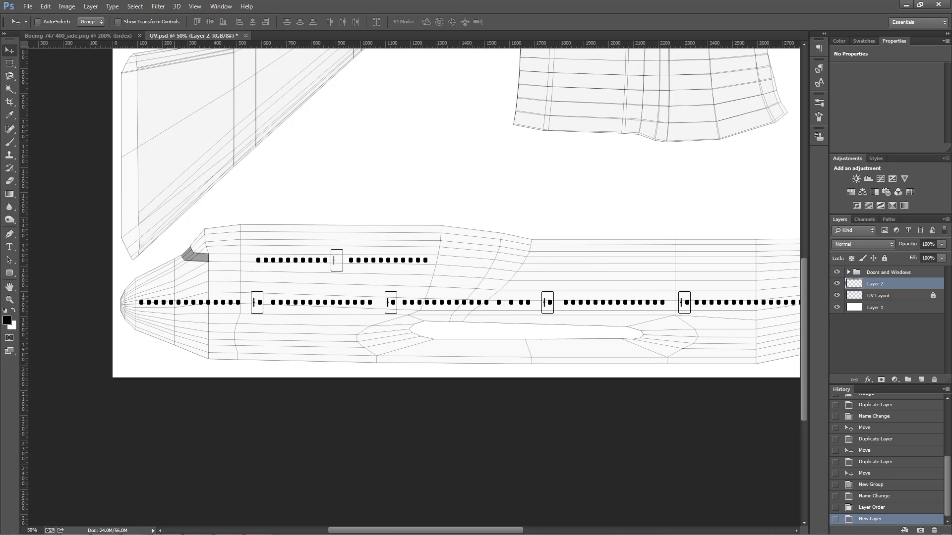
Switch to Blender, examine the blue paint scheme in the finished airplane render, and return to Photoshop.
click(135, 526)
click(108, 466)
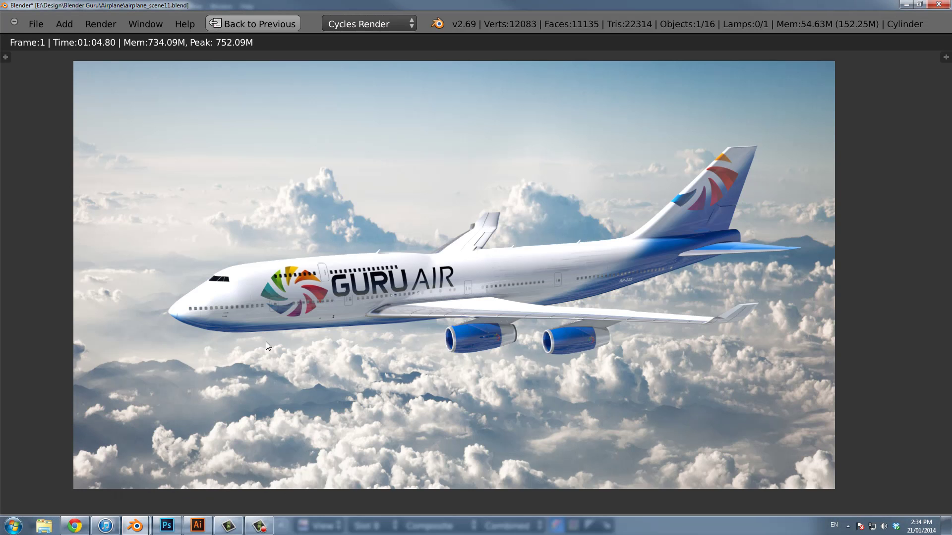
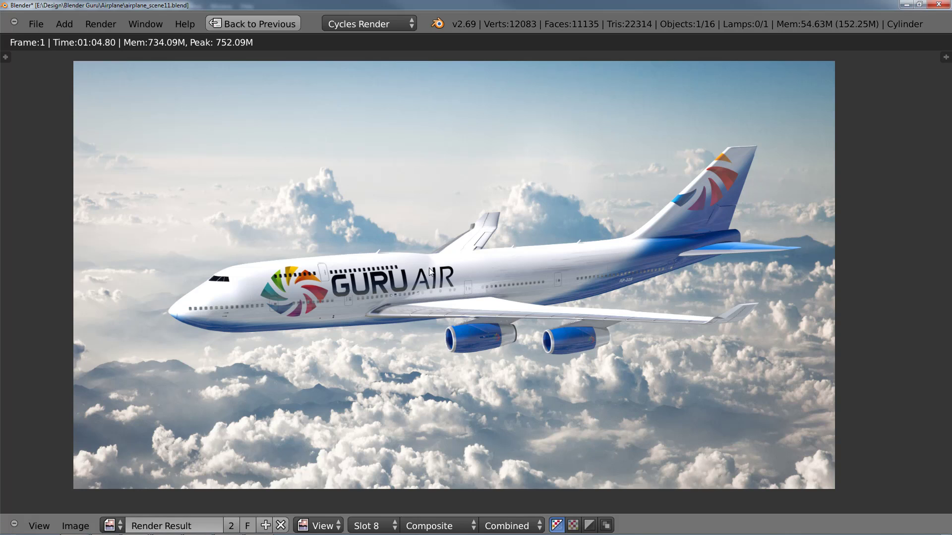
key(alt+Tab)
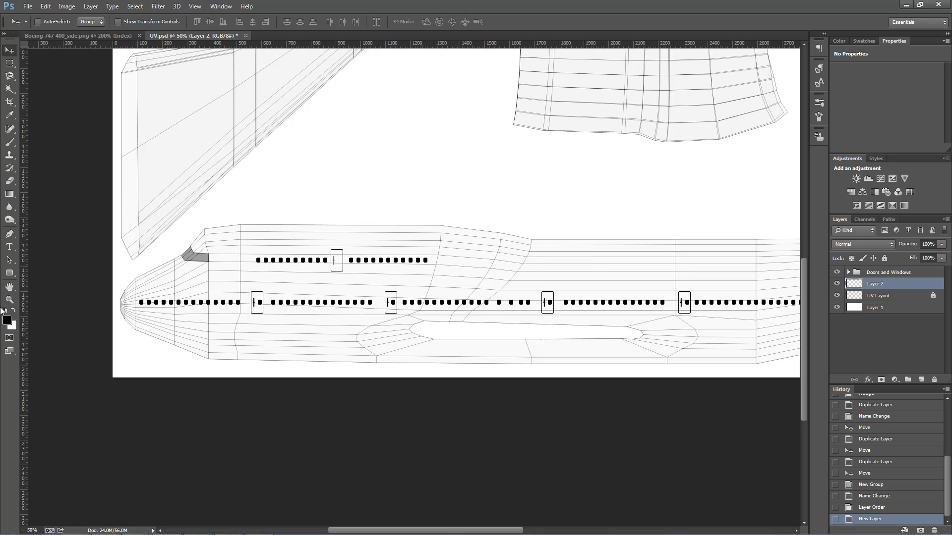
Choose a bright blue, #1178e1, for the foreground color.
click(9, 115)
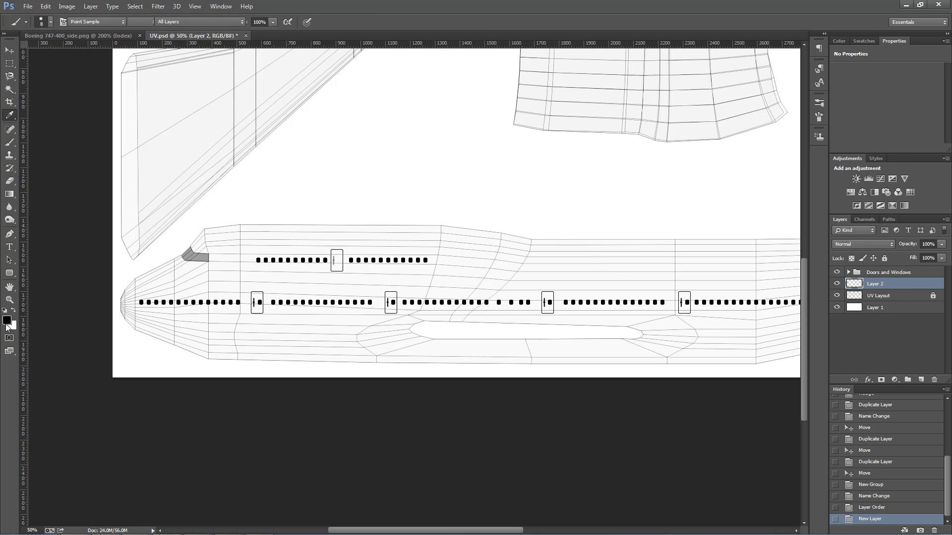
click(7, 321)
drag(779, 204, 750, 189)
click(756, 187)
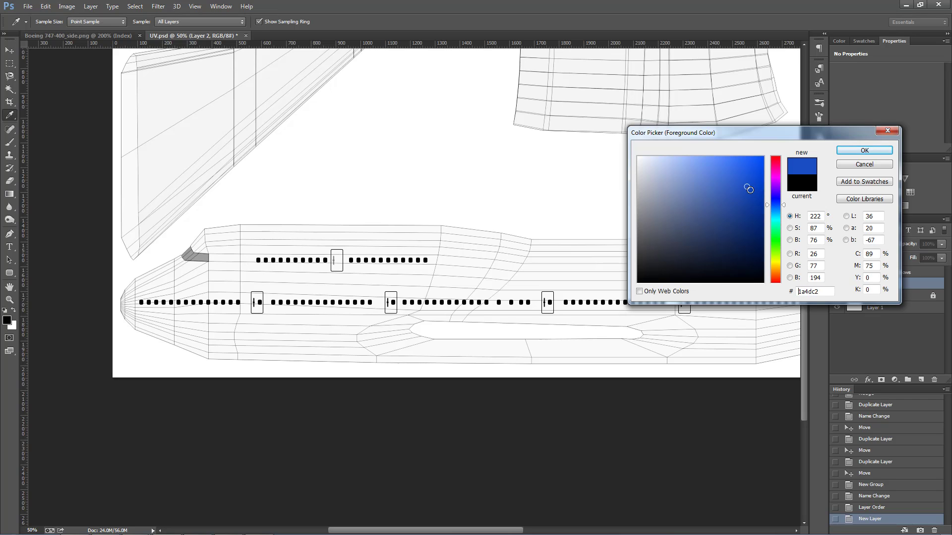
click(777, 209)
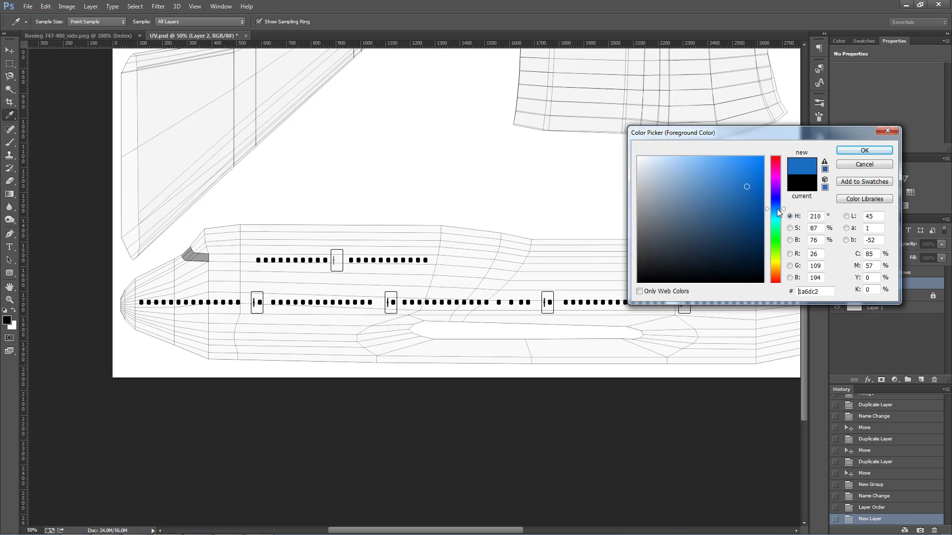
click(756, 183)
drag(758, 183, 770, 156)
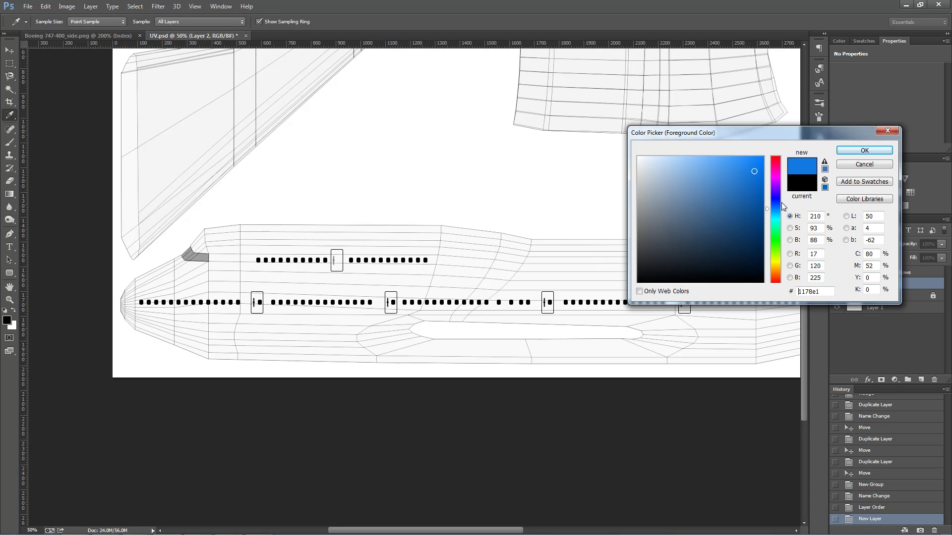
Compare the blue with the airplane render in Blender and set the foreground color to #1169e1.
key(alt+Tab)
key(alt+Tab)
click(403, 252)
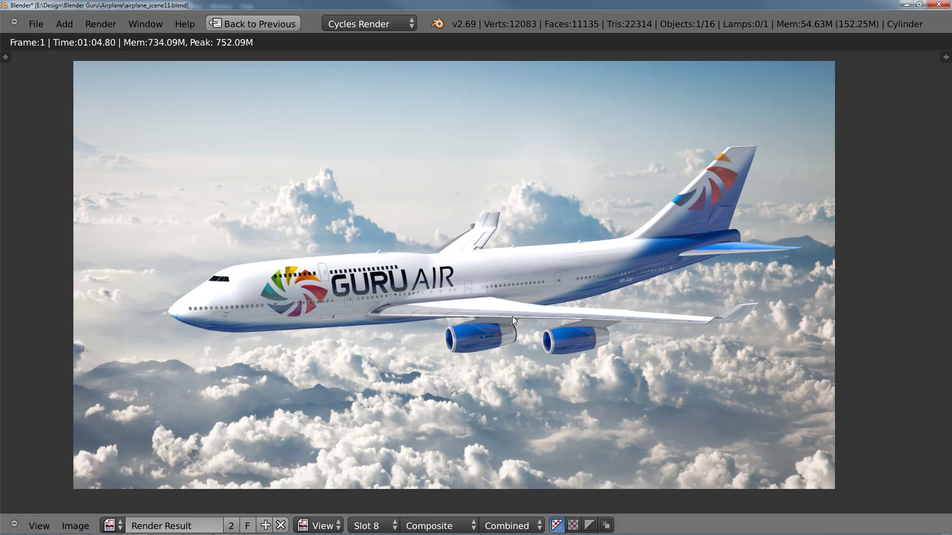
key(alt+Tab)
click(394, 258)
key(alt+Tab)
click(480, 258)
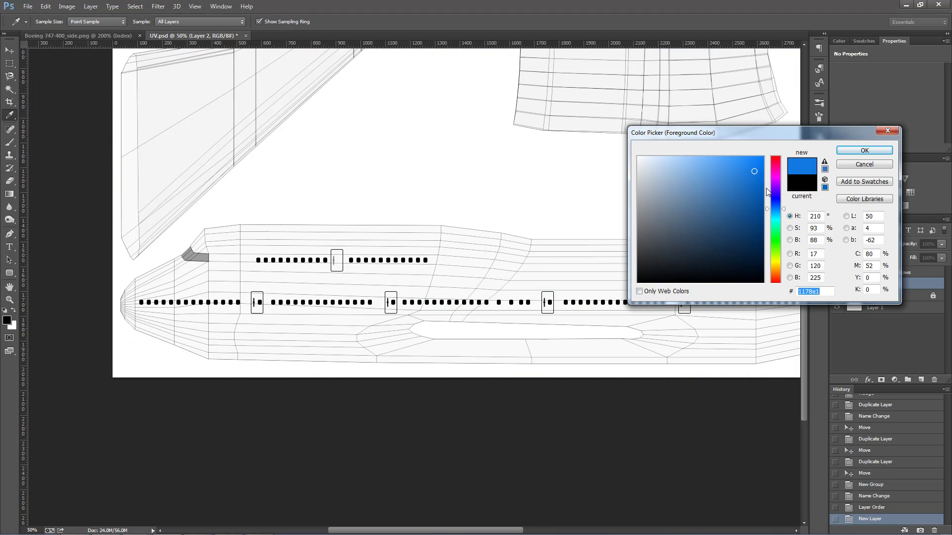
drag(773, 207, 775, 207)
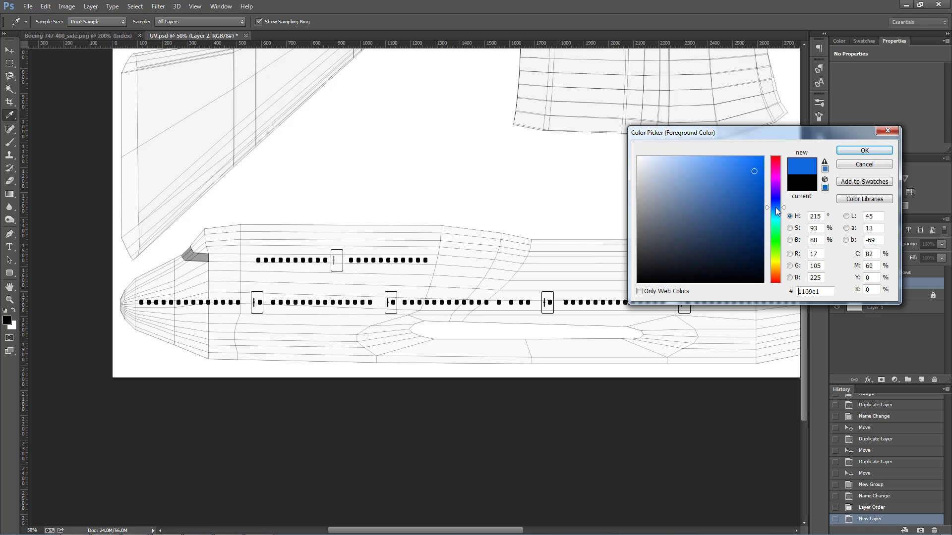
click(848, 151)
Set up the Brush tool with a 300 px size and 0% hardness.
key(b)
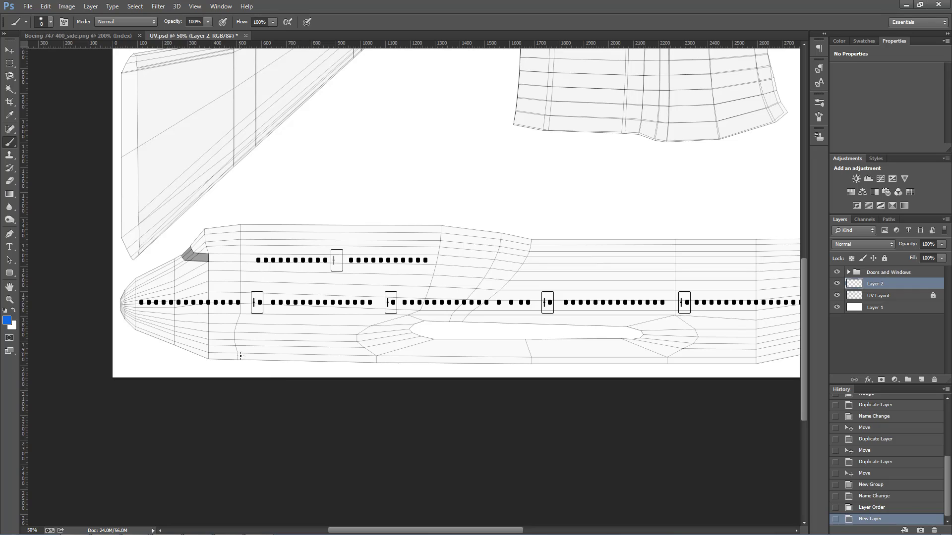
key(bracketright)
key(bracketright)
key(bracketright)
key(bracketright)
key(bracketright)
key(bracketright)
key(bracketright)
key(bracketright)
key(bracketright)
click(51, 22)
drag(104, 77, 52, 78)
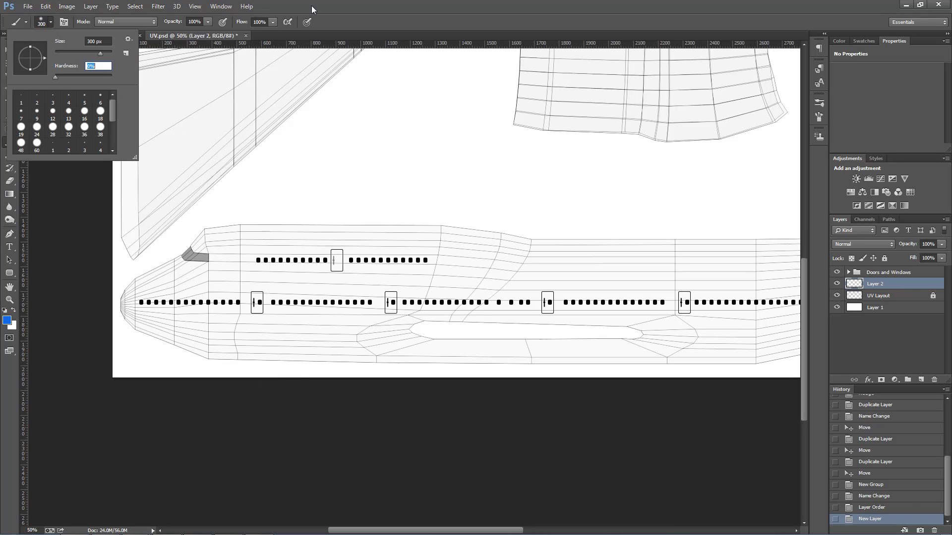
click(311, 5)
Paint a soft blue band on Layer 2 from the airplane's nose along the underside of the fuselage.
drag(121, 341, 120, 341)
mouse_move(148, 371)
mouse_down()
mouse_move(240, 421)
mouse_move(227, 420)
mouse_move(648, 446)
mouse_up()
mouse_move(547, 415)
mouse_down()
mouse_move(377, 409)
mouse_move(271, 375)
mouse_up()
drag(177, 364, 341, 370)
drag(128, 384, 274, 406)
key(ctrl+z)
mouse_move(76, 386)
mouse_down()
mouse_move(134, 405)
mouse_move(204, 395)
mouse_up()
key(ctrl+z)
mouse_move(130, 390)
mouse_down()
mouse_move(248, 416)
mouse_move(416, 423)
mouse_move(607, 421)
mouse_move(763, 395)
mouse_move(296, 419)
mouse_move(437, 393)
mouse_move(433, 403)
mouse_up()
key(ctrl+z)
Continue the blue band along the rear fuselage and sweep it up over the back of the tail fin.
mouse_move(349, 432)
mouse_down()
mouse_move(388, 423)
mouse_move(357, 431)
mouse_move(481, 370)
mouse_move(553, 348)
mouse_move(621, 308)
mouse_move(634, 257)
mouse_up()
mouse_move(501, 389)
mouse_down()
mouse_move(616, 297)
mouse_move(733, 144)
mouse_up()
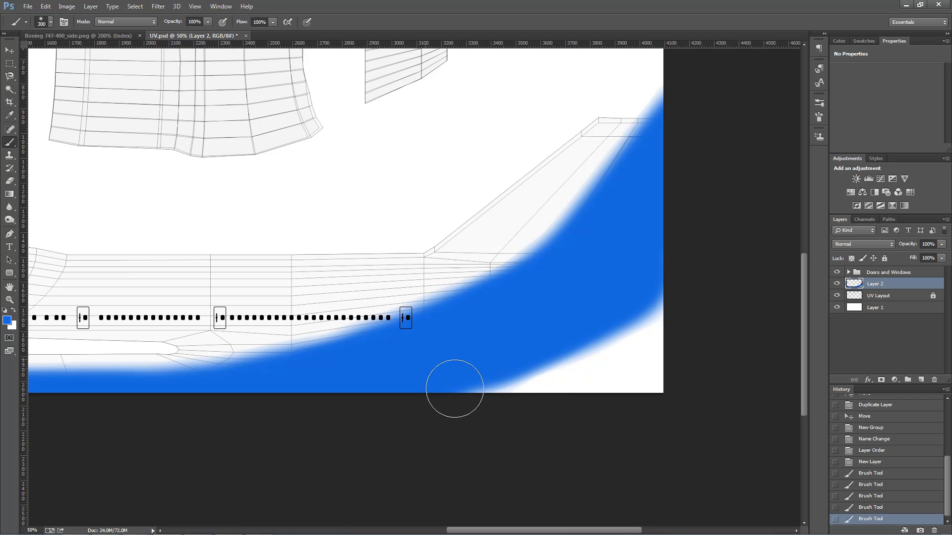
mouse_move(452, 391)
mouse_down()
mouse_move(578, 311)
mouse_move(726, 158)
mouse_up()
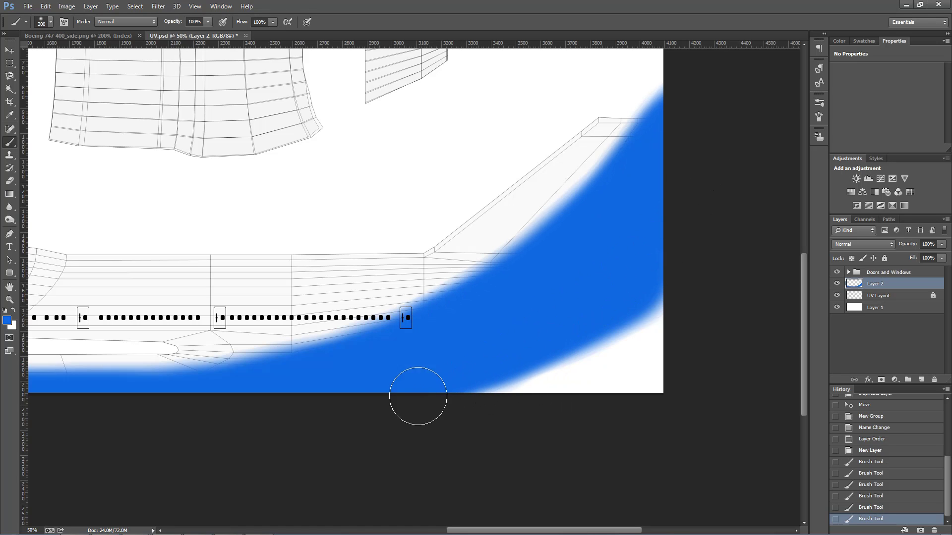
drag(316, 379, 783, 204)
Extend the blue around the tip of the nose and even out the band along the belly.
drag(173, 310, 227, 434)
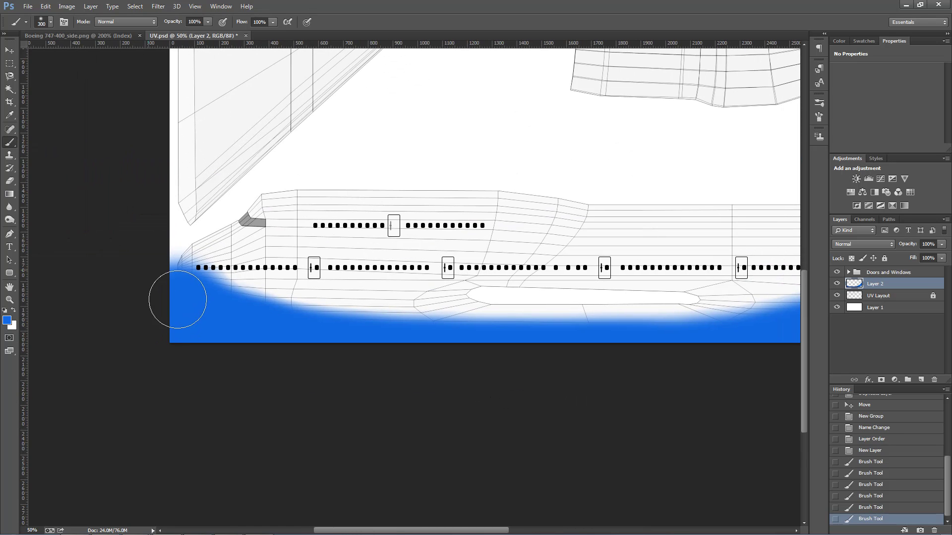
drag(174, 258, 170, 323)
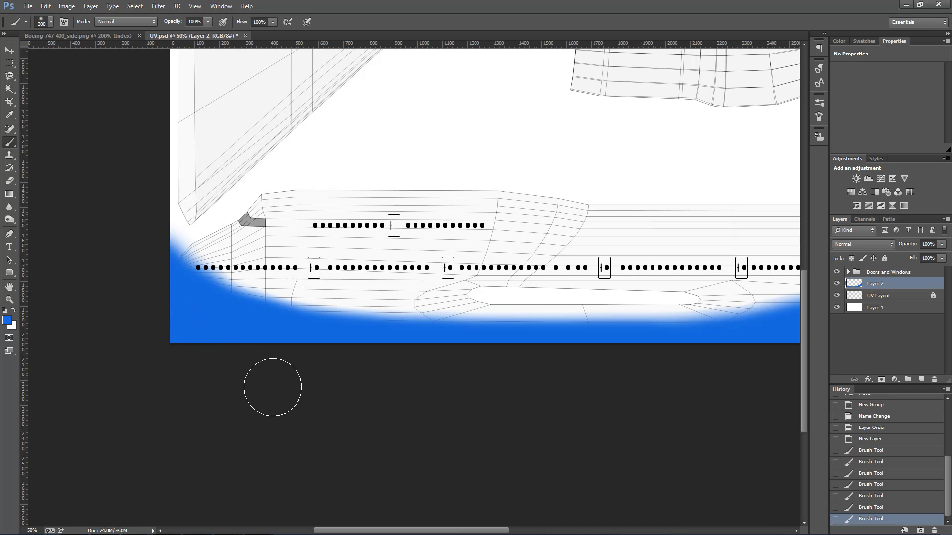
mouse_move(221, 340)
mouse_down()
mouse_move(353, 392)
mouse_move(650, 406)
mouse_up()
drag(572, 386, 438, 395)
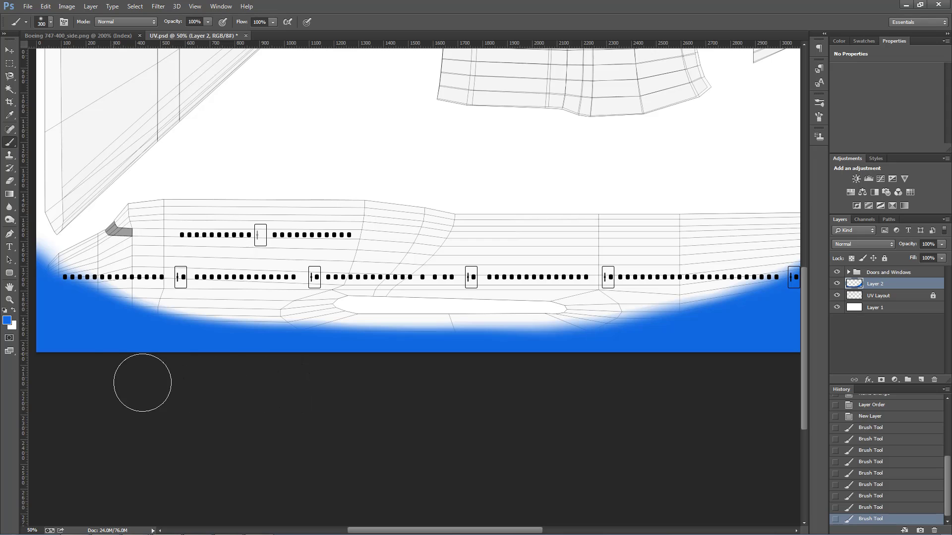
mouse_move(114, 372)
mouse_down()
mouse_move(254, 397)
mouse_move(659, 407)
mouse_up()
mouse_move(658, 406)
mouse_down()
mouse_move(299, 410)
mouse_move(230, 396)
mouse_up()
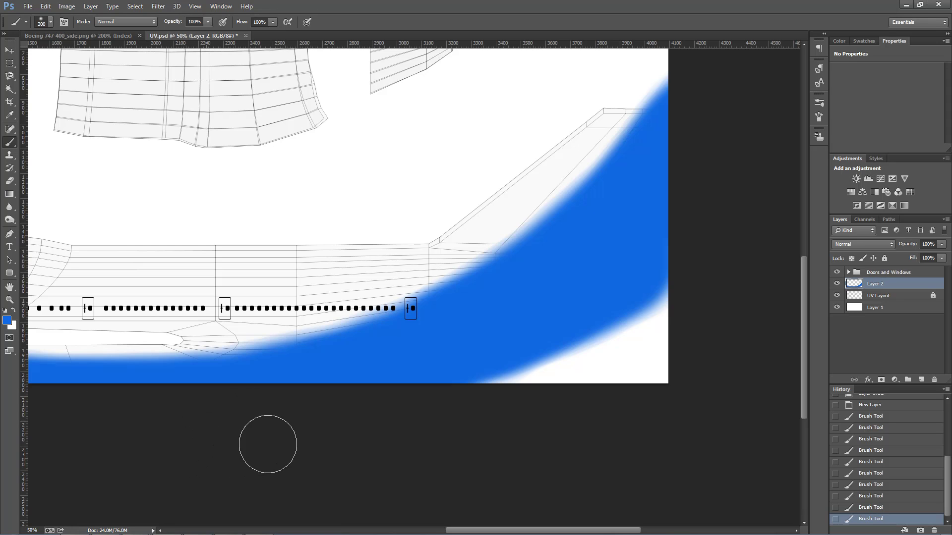
Fill in and smooth the curved blue edge where the rear fuselage rises into the tail fin.
mouse_move(247, 433)
mouse_down()
mouse_move(487, 369)
mouse_move(554, 304)
mouse_move(416, 378)
mouse_up()
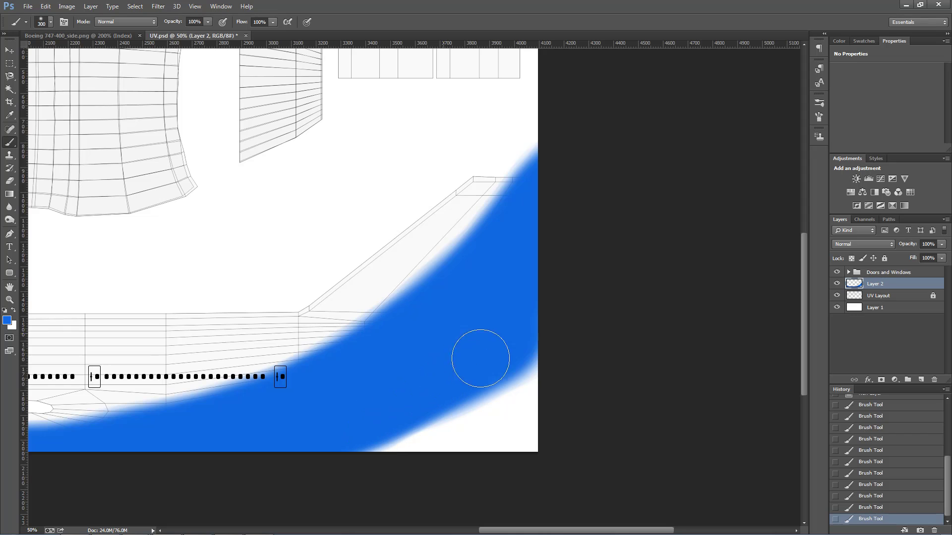
drag(521, 211, 549, 304)
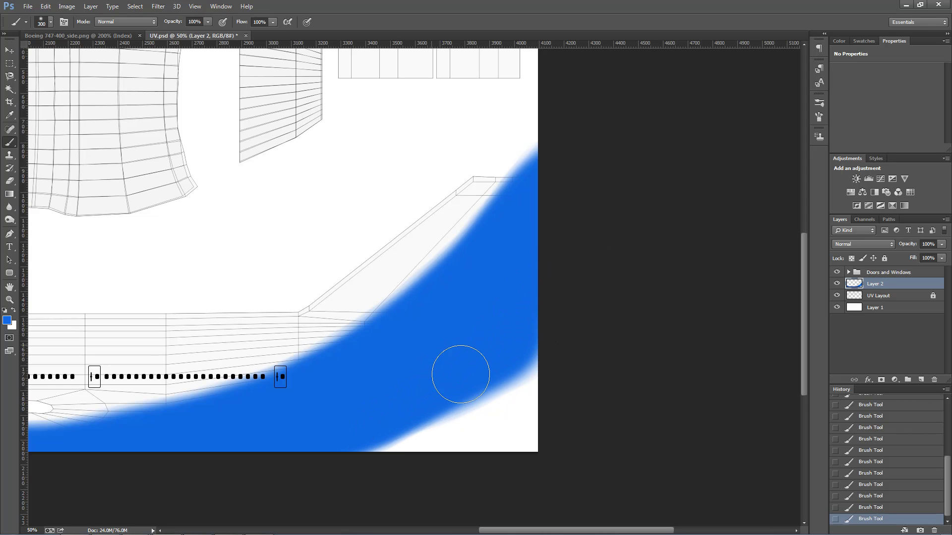
mouse_move(463, 363)
mouse_down()
mouse_move(529, 278)
mouse_move(593, 218)
mouse_up()
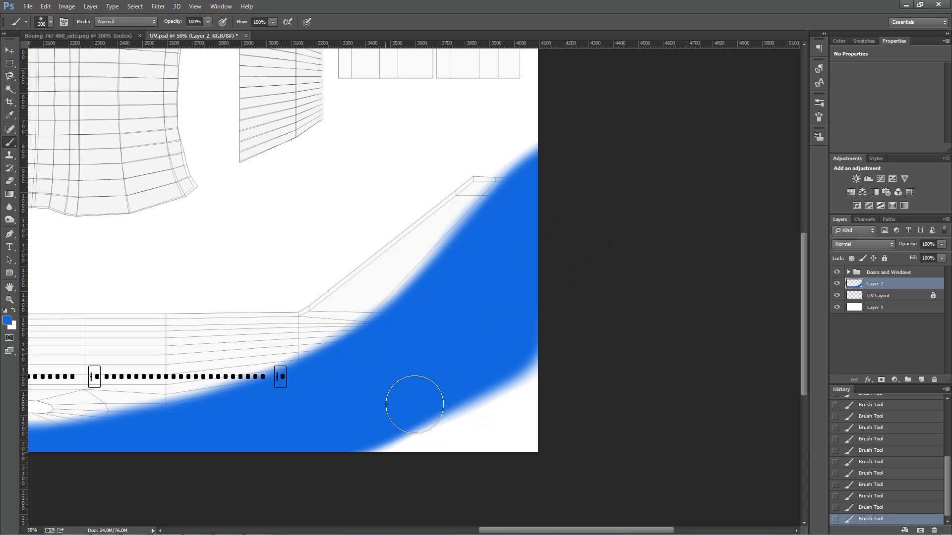
drag(414, 404, 501, 340)
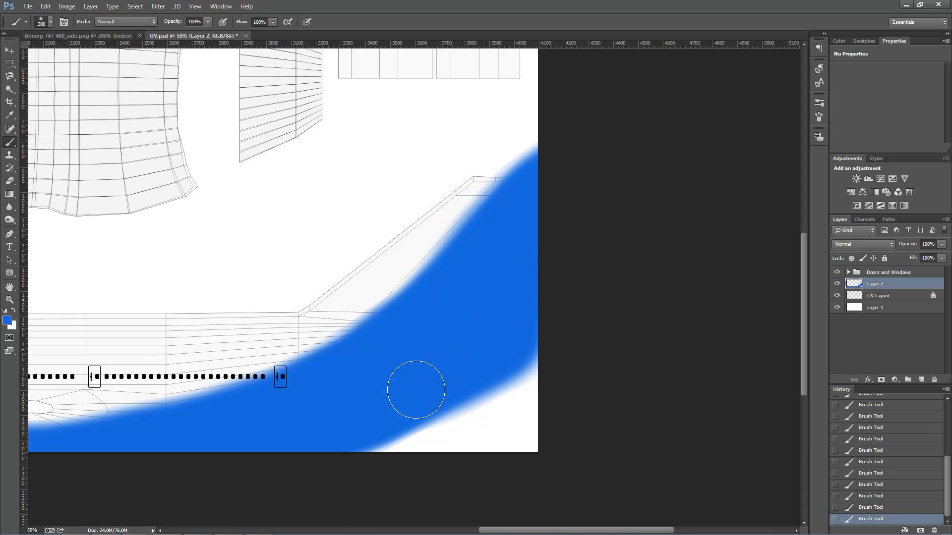
mouse_move(416, 389)
mouse_down()
mouse_move(472, 340)
mouse_move(481, 346)
mouse_move(365, 414)
mouse_move(395, 408)
mouse_up()
key(ctrl+z)
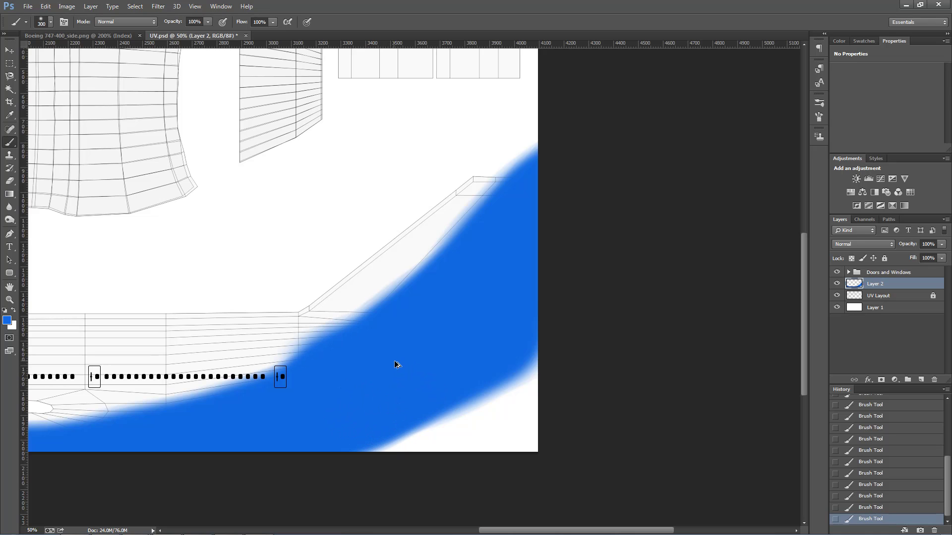
key(ctrl+alt+z)
key(ctrl+alt+z)
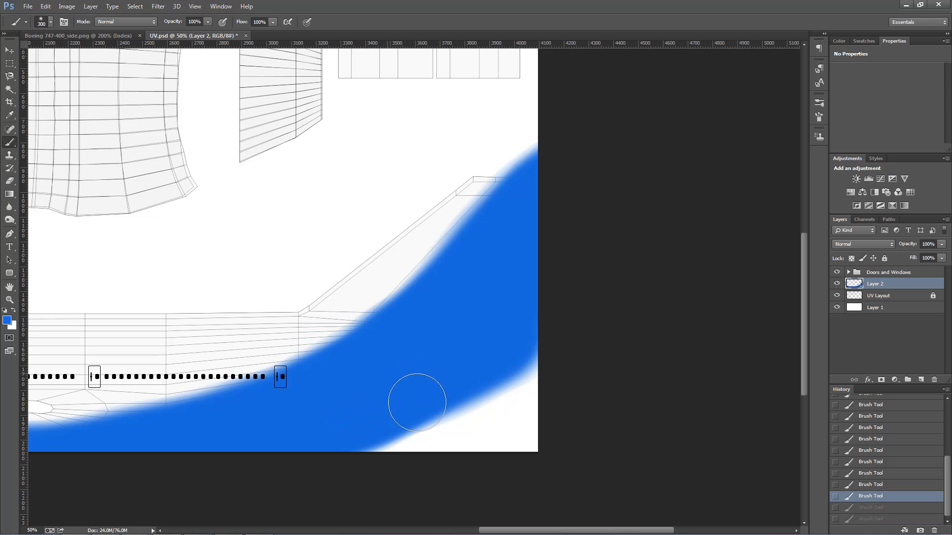
Enlarge the brush to 400 px and touch up the blue curve across the tail section.
key(bracketright)
mouse_move(420, 408)
mouse_down()
mouse_move(448, 414)
mouse_move(468, 378)
mouse_move(507, 351)
mouse_move(477, 383)
mouse_move(573, 323)
mouse_up()
key(ctrl+z)
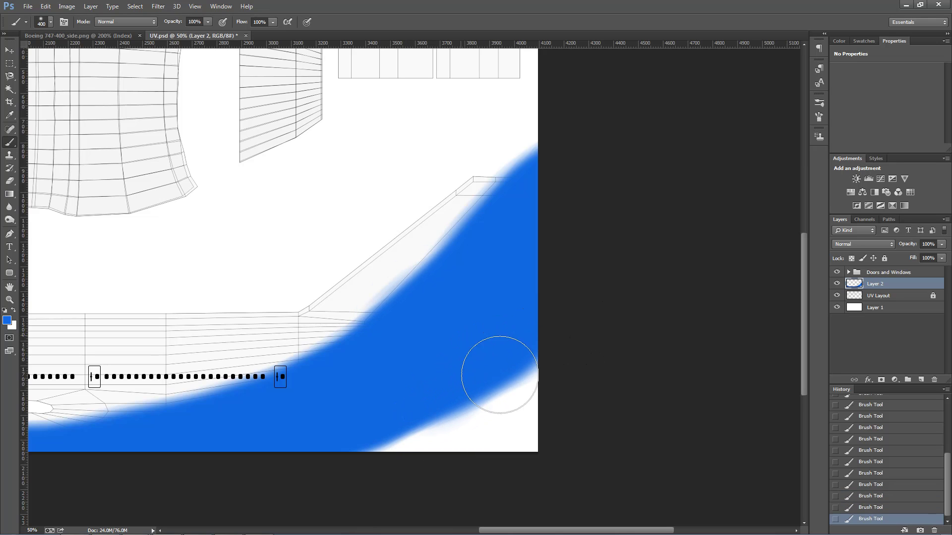
key(space)
drag(398, 356, 592, 234)
Erase the excess blue above the nose and front fuselage with a soft 200 px Eraser to lower the edge.
drag(488, 164, 472, 354)
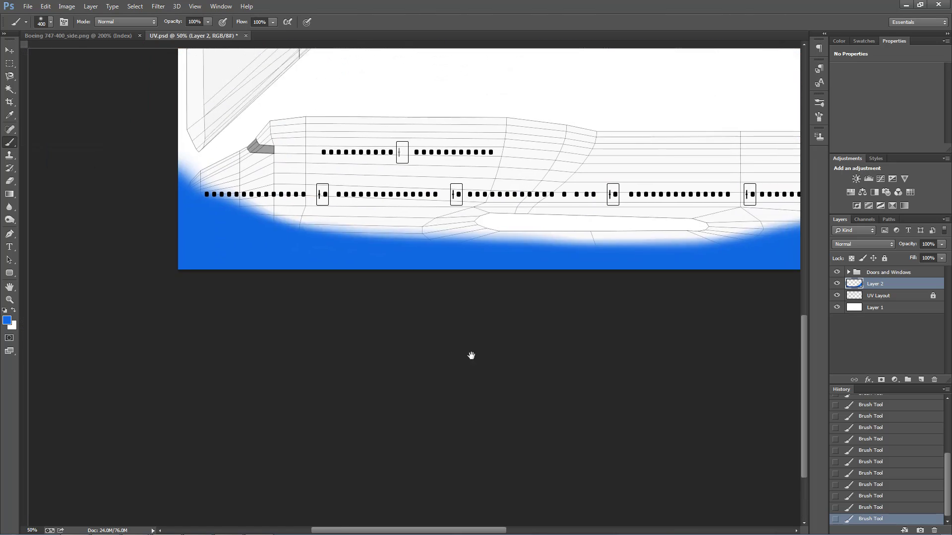
drag(485, 319, 395, 334)
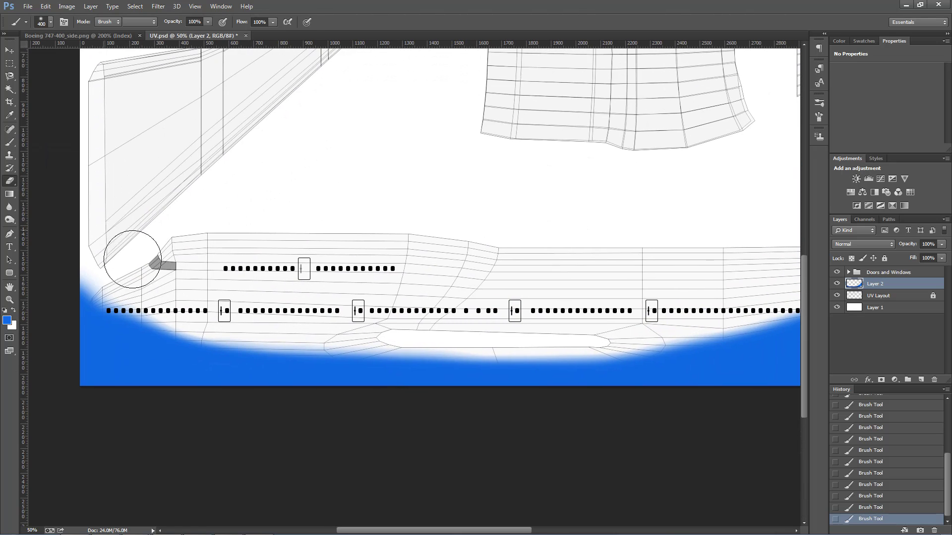
key(e)
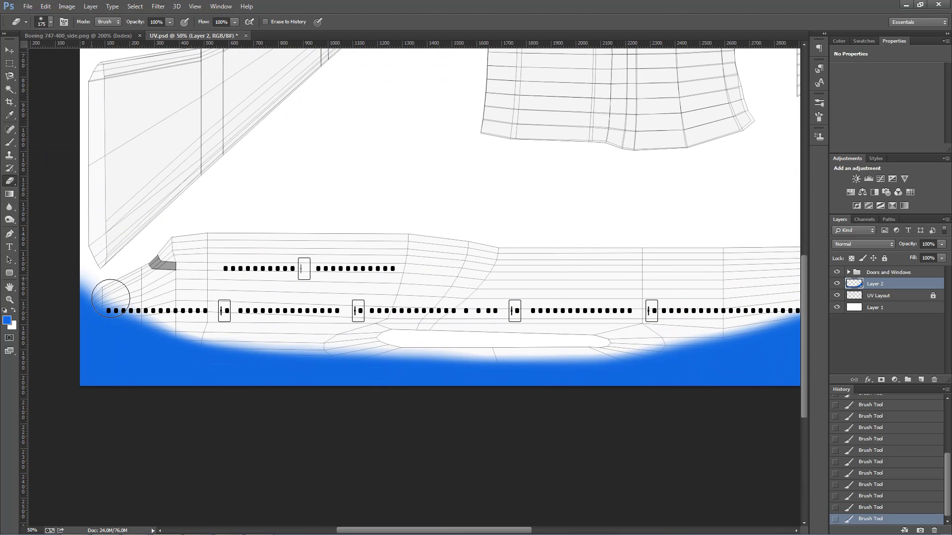
mouse_move(106, 293)
mouse_down()
mouse_move(144, 298)
mouse_move(102, 291)
mouse_move(99, 300)
mouse_move(211, 334)
mouse_up()
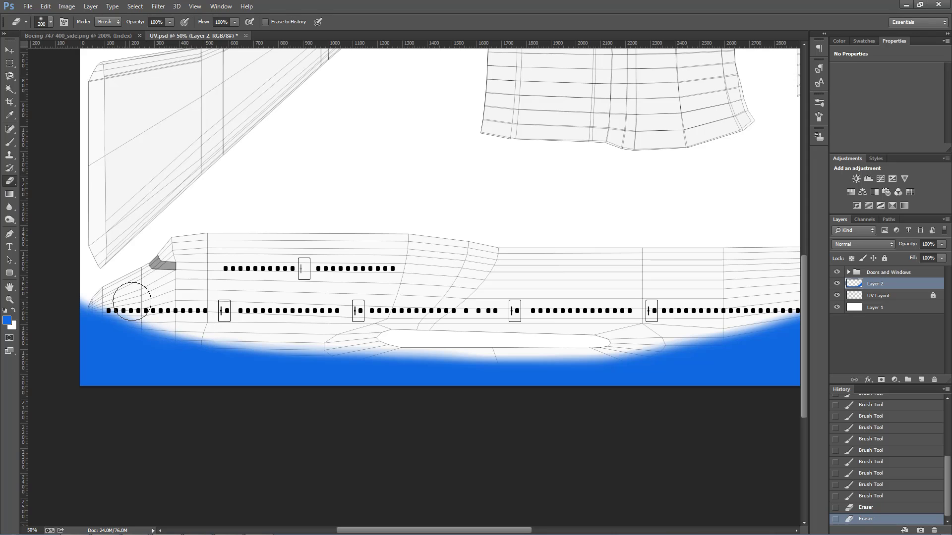
drag(129, 300, 161, 322)
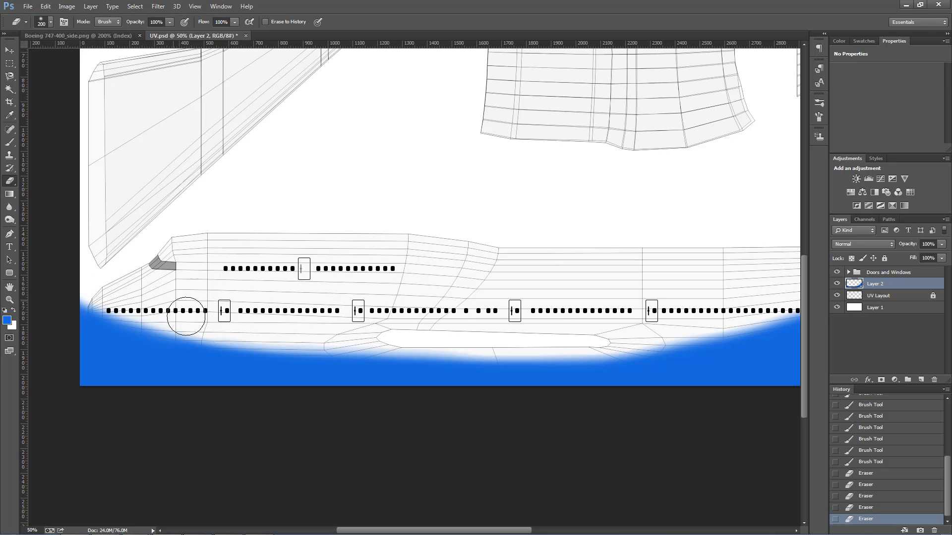
drag(393, 301, 242, 272)
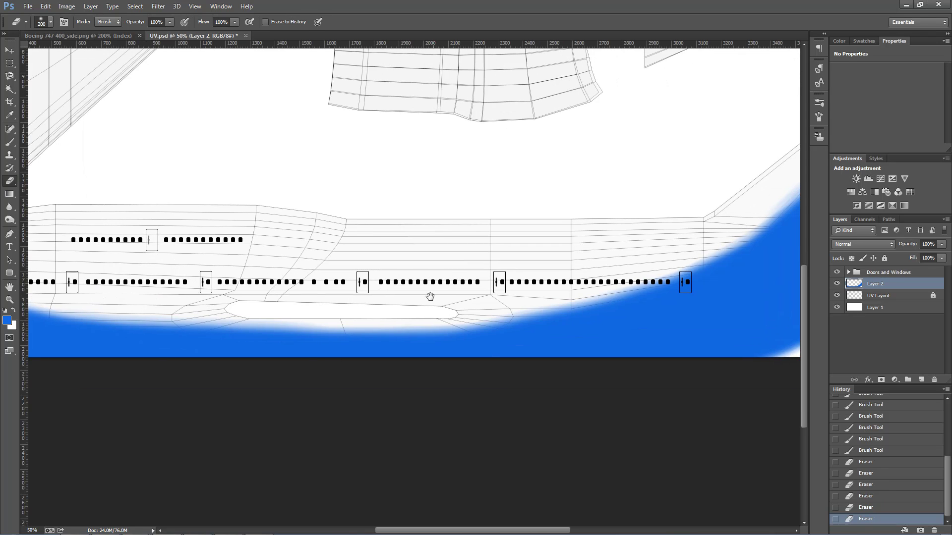
Smooth the blue edge along the belly with a soft 400 px Brush, undoing the uneven strokes.
key(b)
drag(198, 417, 293, 433)
mouse_move(153, 420)
mouse_down()
mouse_move(258, 436)
mouse_move(486, 428)
mouse_up()
key(ctrl+z)
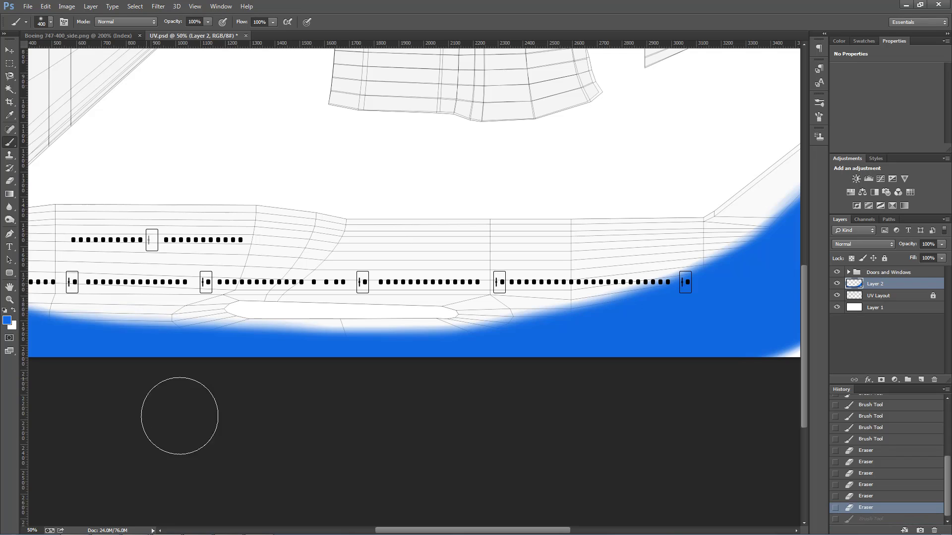
key(ctrl+z)
key(ctrl+z)
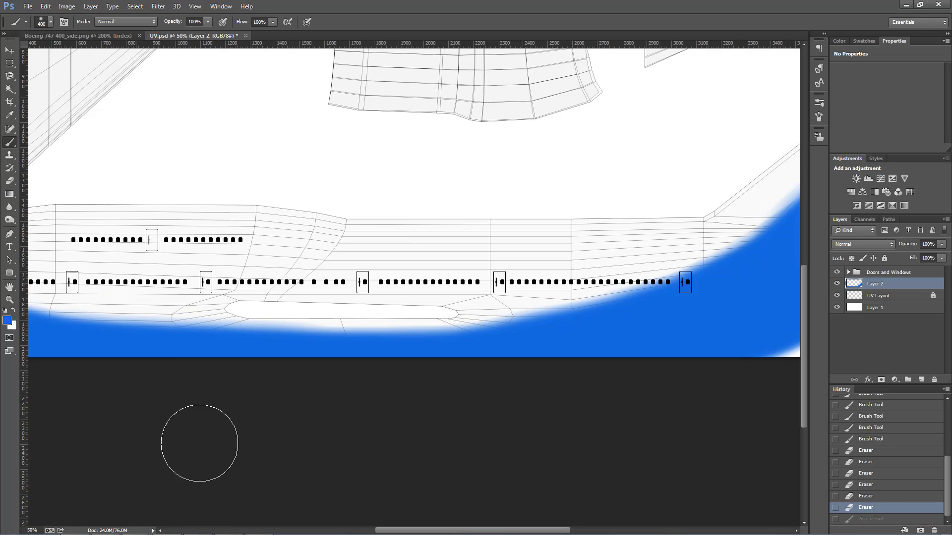
key(ctrl+z)
drag(155, 428, 614, 423)
drag(294, 414, 614, 431)
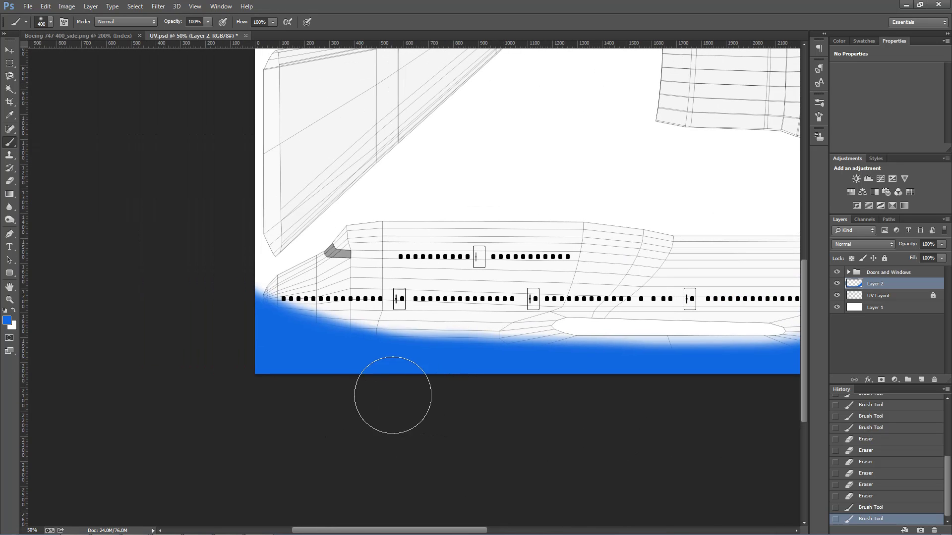
Retouch the blue edge beneath the front fuselage, between the nose and the wing root, undoing strokes that rise too high.
drag(387, 425, 515, 438)
key(ctrl+z)
key(ctrl+z)
drag(371, 418, 539, 446)
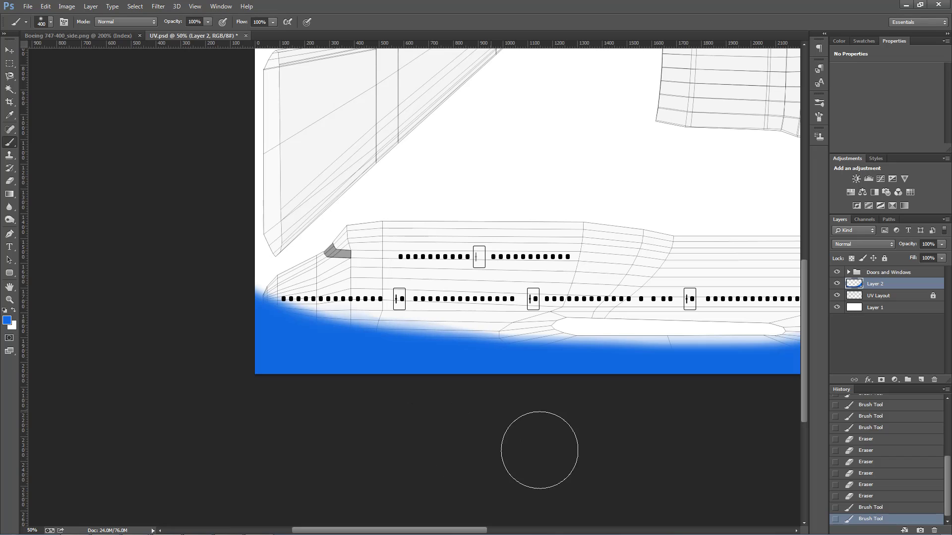
mouse_move(399, 425)
mouse_down()
mouse_move(565, 450)
mouse_move(615, 441)
mouse_up()
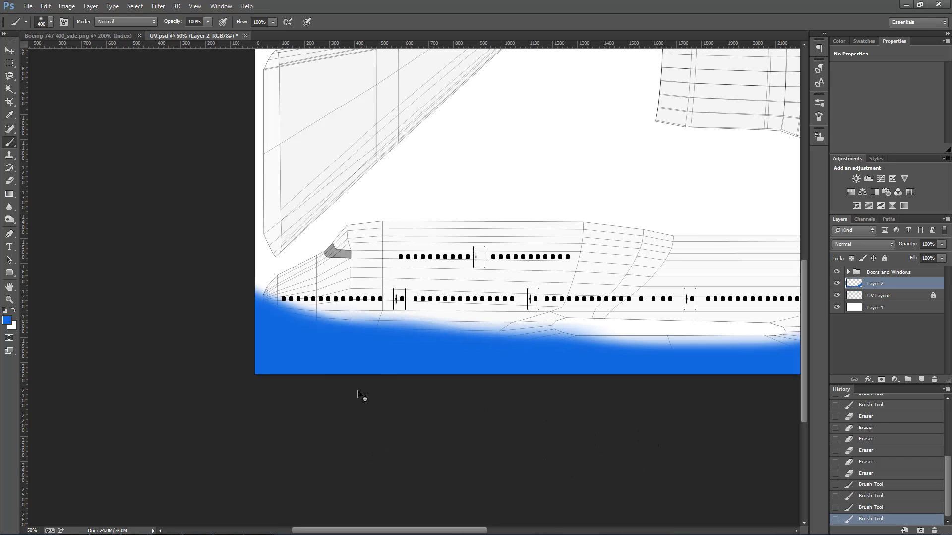
key(ctrl+z)
mouse_move(380, 420)
mouse_down()
mouse_move(483, 446)
mouse_move(570, 449)
mouse_up()
key(ctrl+z)
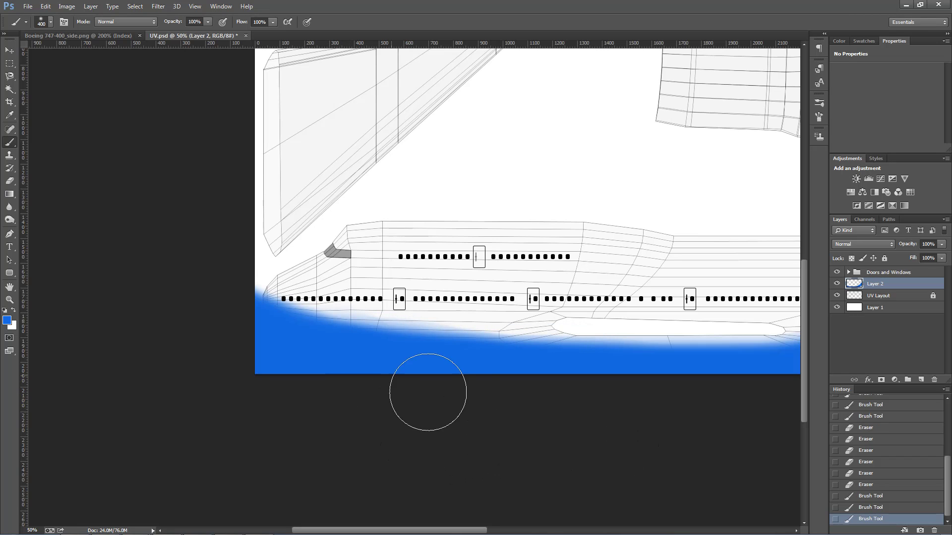
Trim the excess blue below the front lower window row with the soft 200 px Eraser.
key(e)
drag(419, 323, 480, 323)
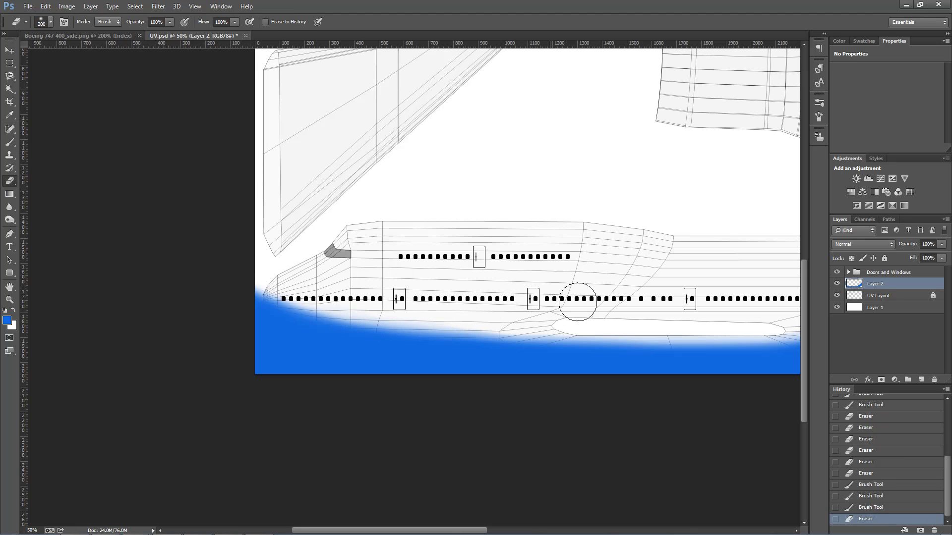
mouse_move(637, 226)
mouse_down()
mouse_move(198, 274)
mouse_move(346, 255)
mouse_up()
drag(208, 302, 511, 284)
key(ctrl+r)
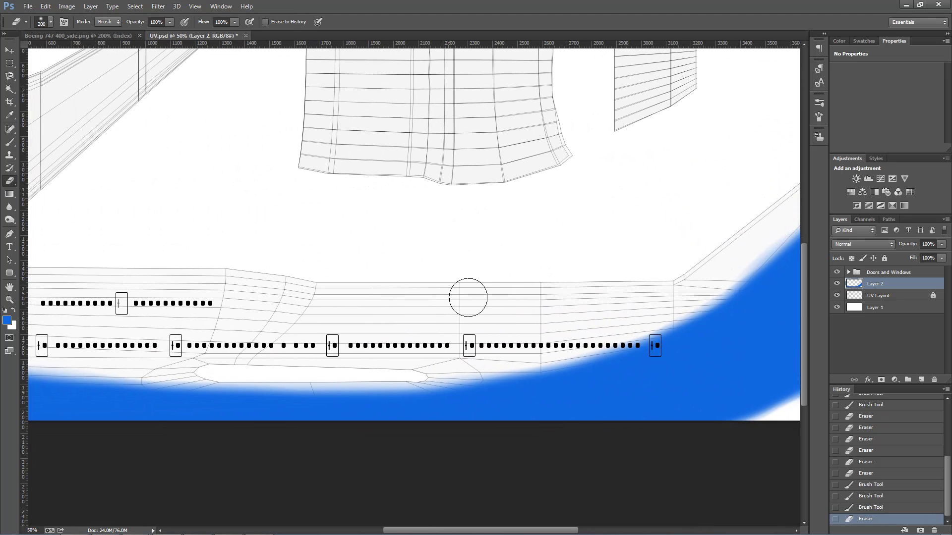
Enlarge the Brush to 600 px and fill the white corner beneath the tail section with blue.
key(ctrl+minus)
key(ctrl+minus)
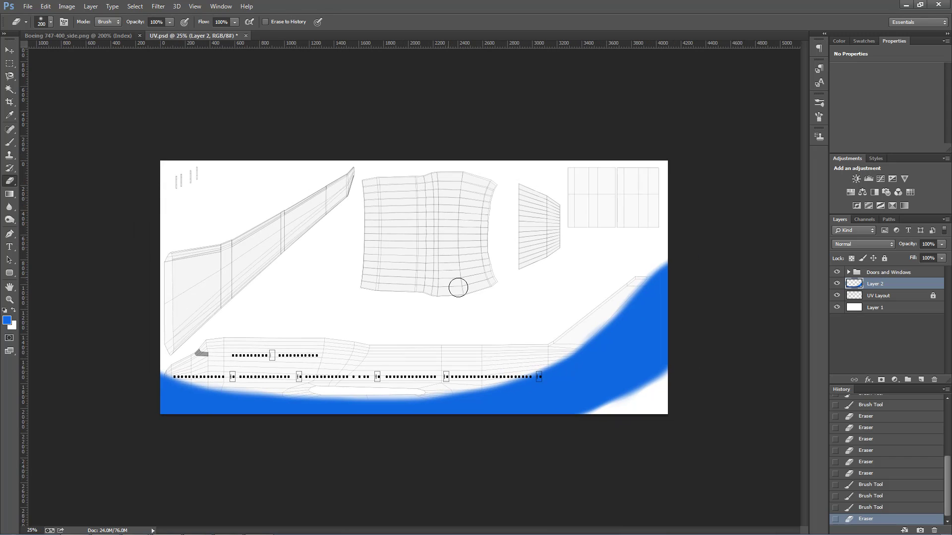
key(b)
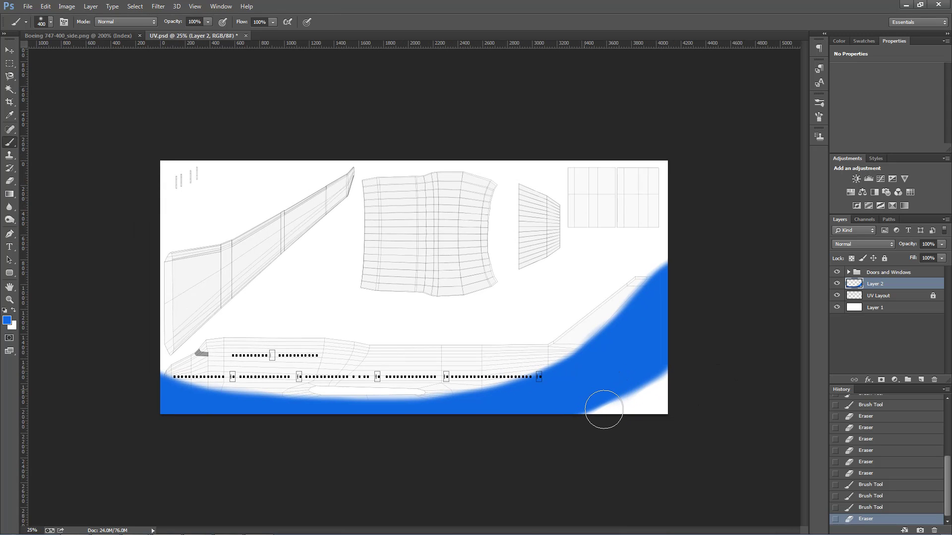
key(bracketright)
mouse_move(644, 421)
mouse_down()
mouse_move(664, 387)
mouse_move(704, 363)
mouse_move(650, 418)
mouse_move(729, 336)
mouse_move(663, 456)
mouse_up()
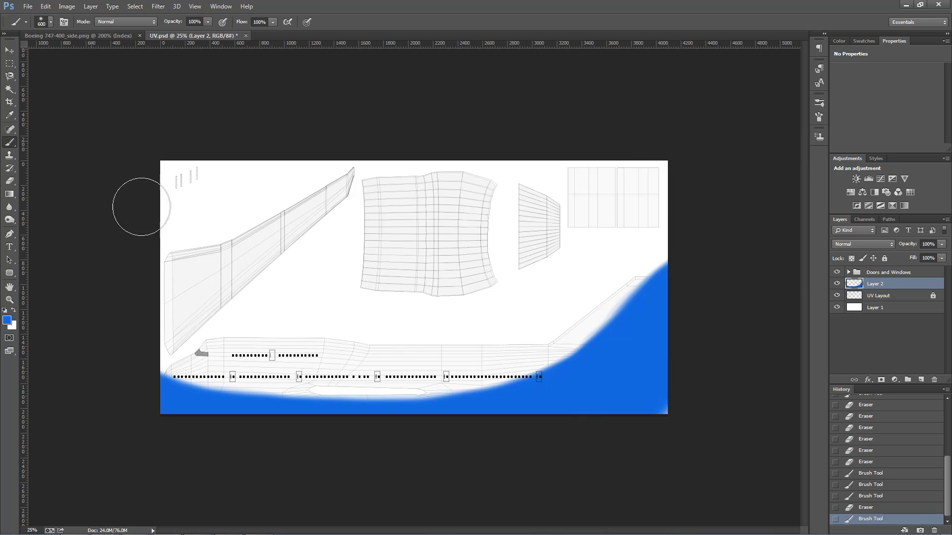
Bring the colorful pinwheel logo over from Illustrator and paste it into UV.psd as a Smart Object.
mouse_move(227, 533)
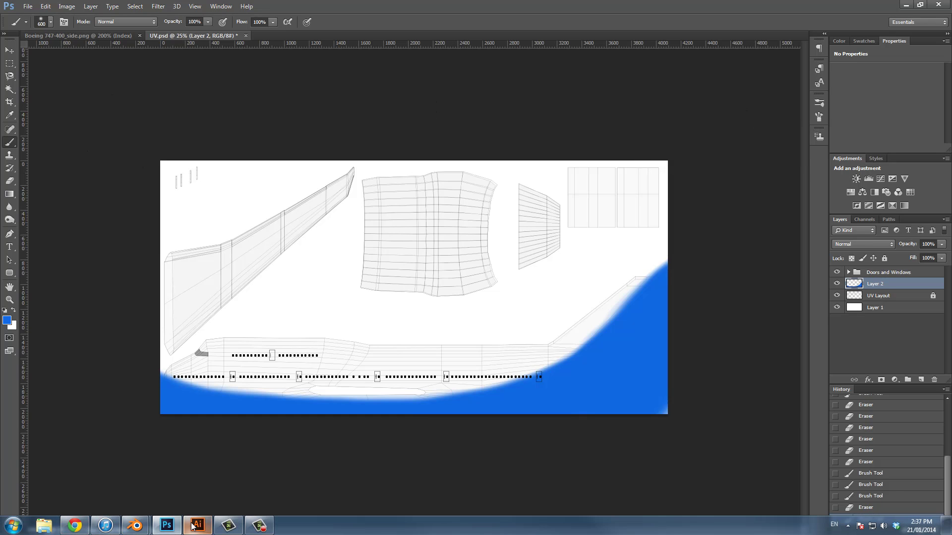
click(600, 381)
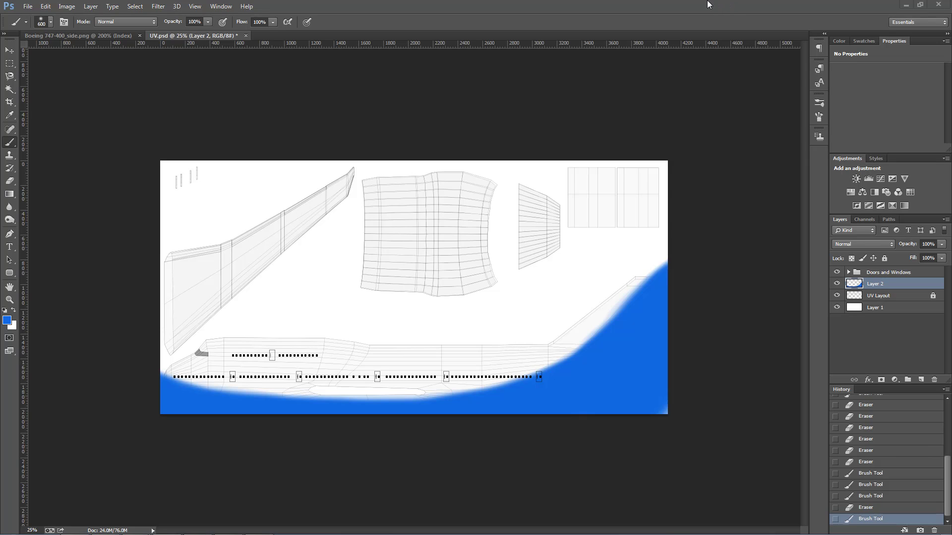
click(9, 50)
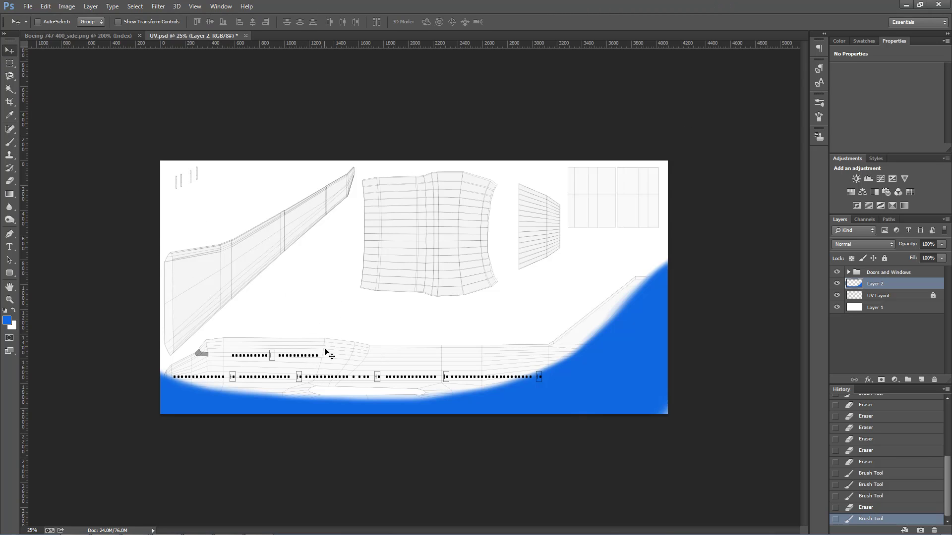
key(ctrl+v)
click(506, 168)
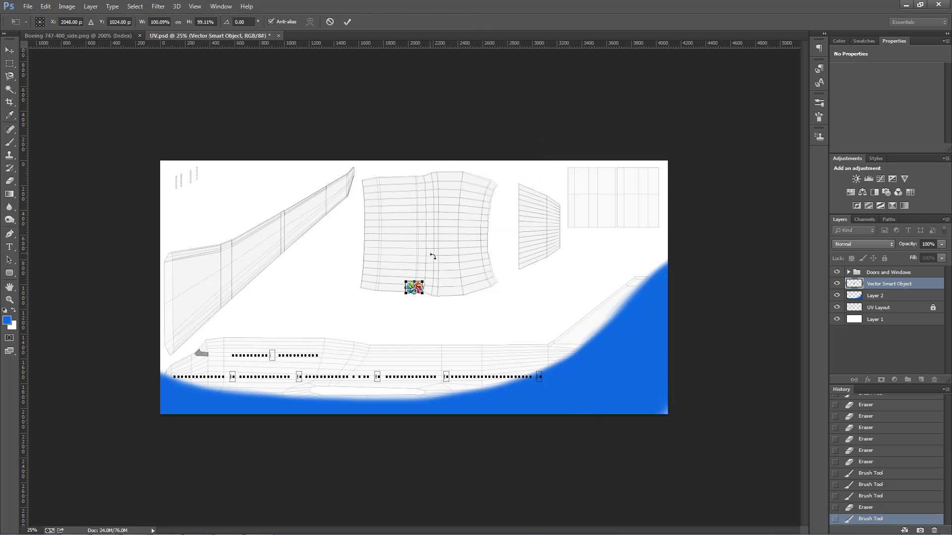
Scale the pinwheel logo up to about 340% and place it on the front fuselage behind the cockpit window.
key(ctrl+plus)
key(ctrl+plus)
drag(425, 270, 319, 452)
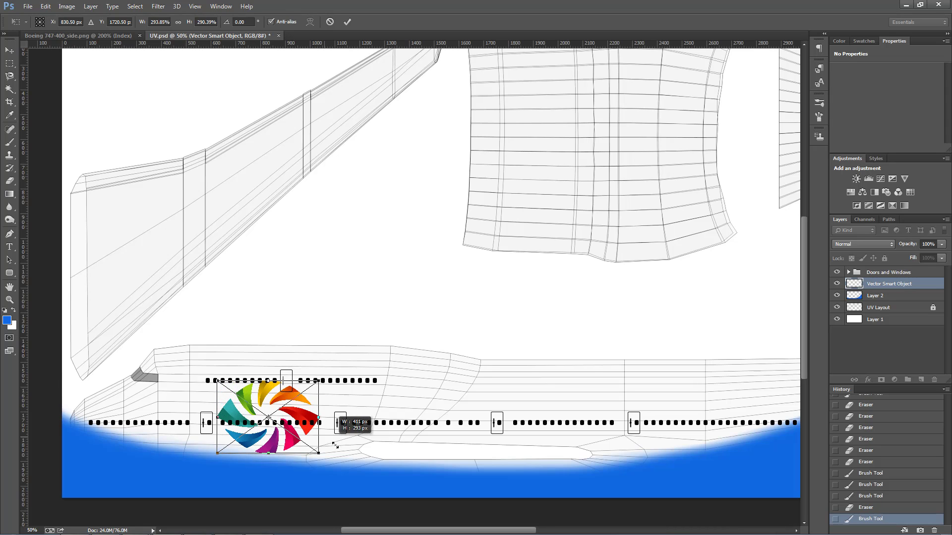
drag(217, 381, 189, 362)
drag(302, 410, 275, 404)
drag(178, 361, 186, 367)
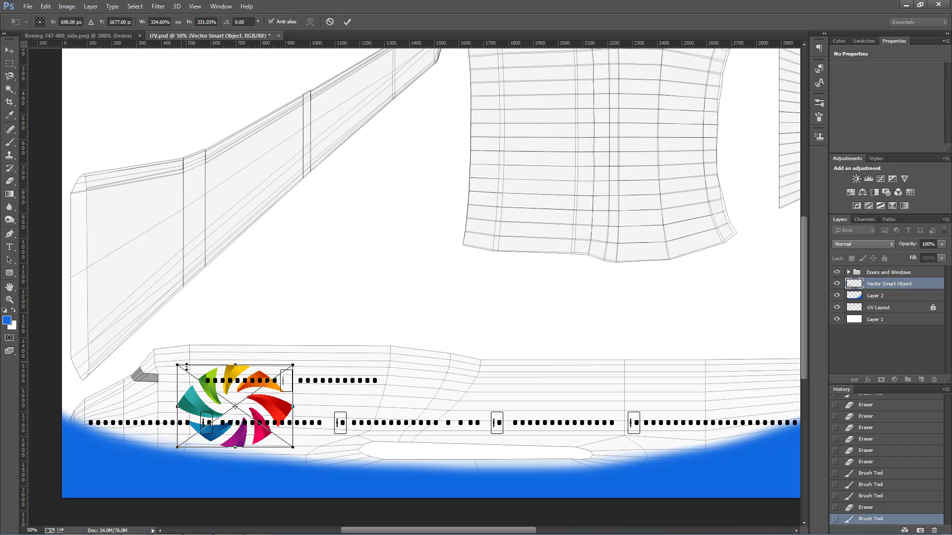
drag(285, 415, 292, 447)
Fine-tune the logo to about 346% width and 342% height, center it across both window rows, and commit the transform.
key(ctrl+plus)
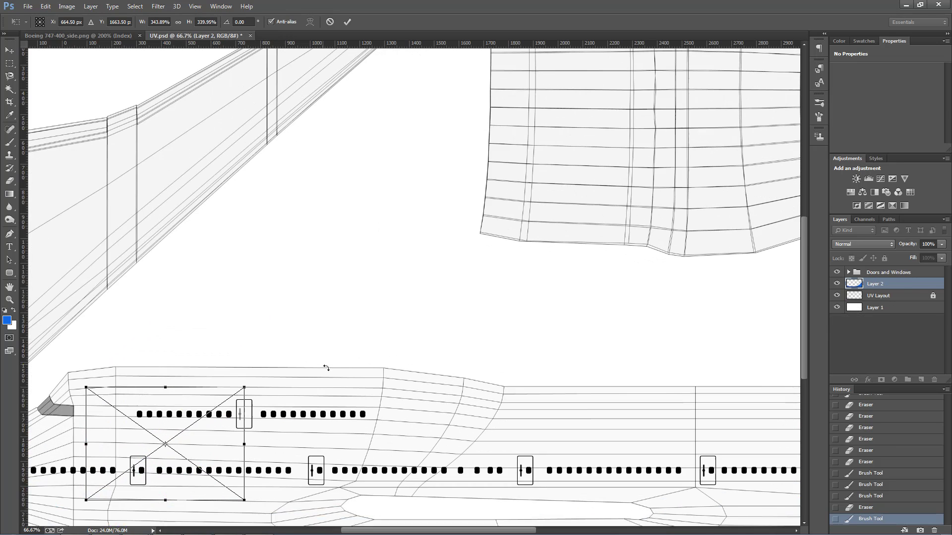
drag(337, 368, 488, 270)
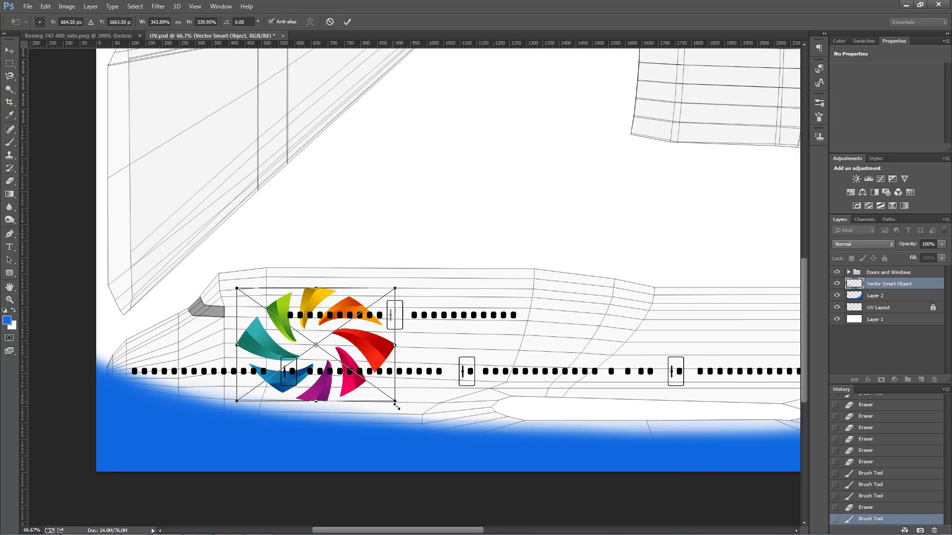
drag(396, 407, 401, 409)
drag(243, 294, 240, 293)
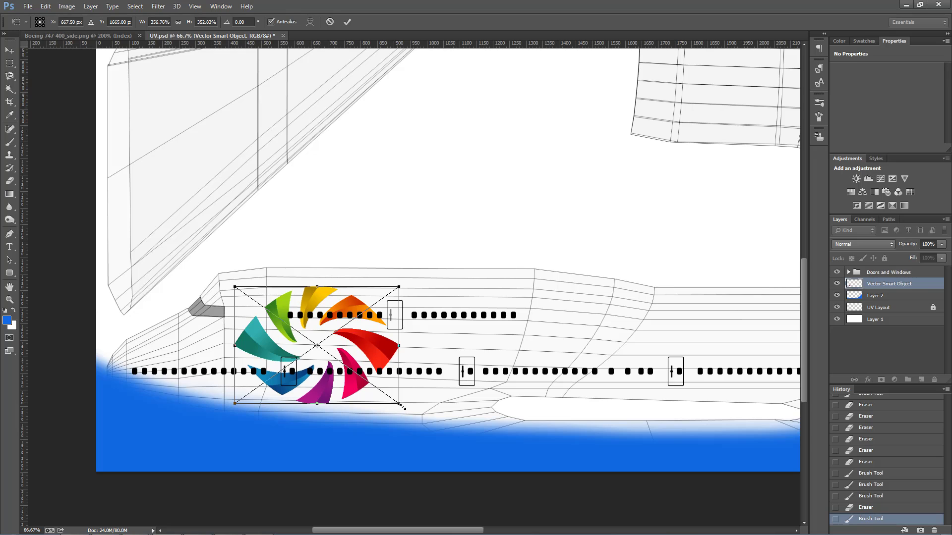
drag(401, 406, 396, 402)
drag(483, 343, 425, 338)
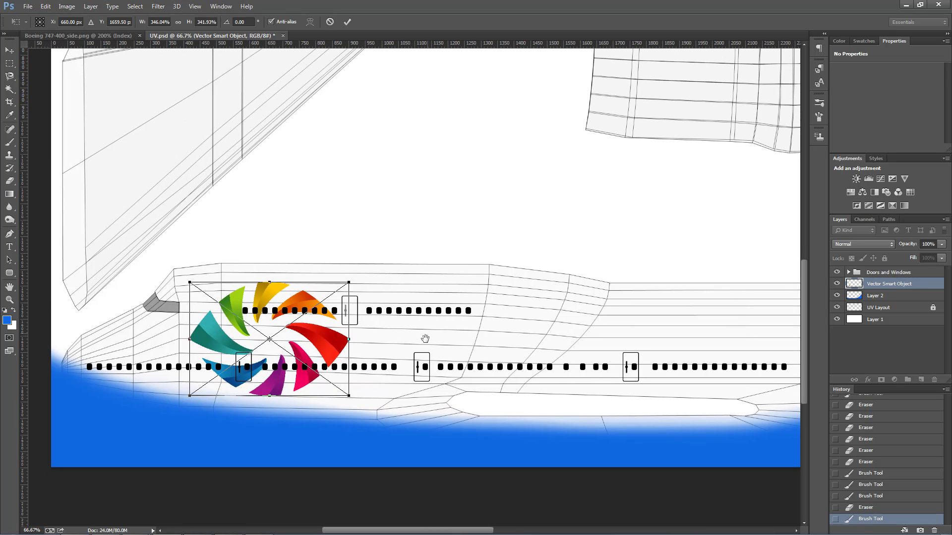
drag(320, 342, 332, 350)
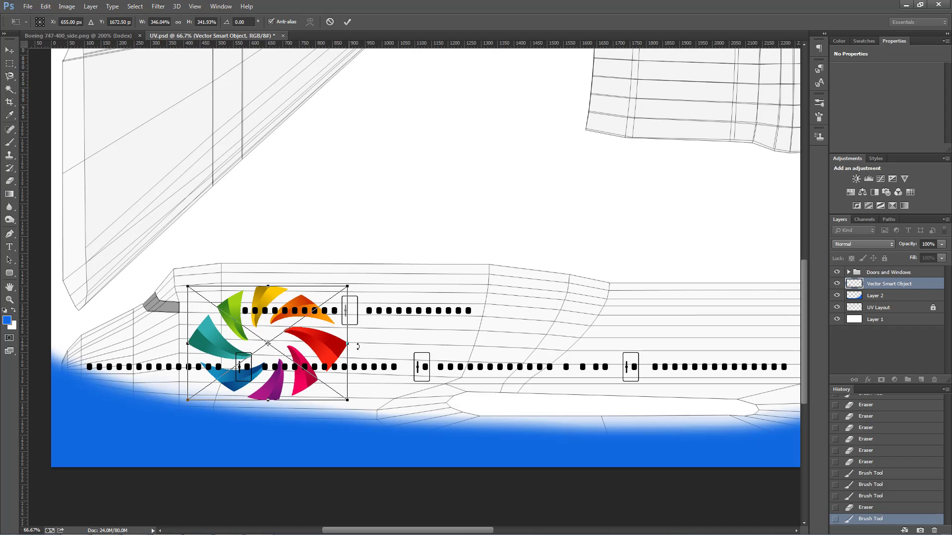
key(Return)
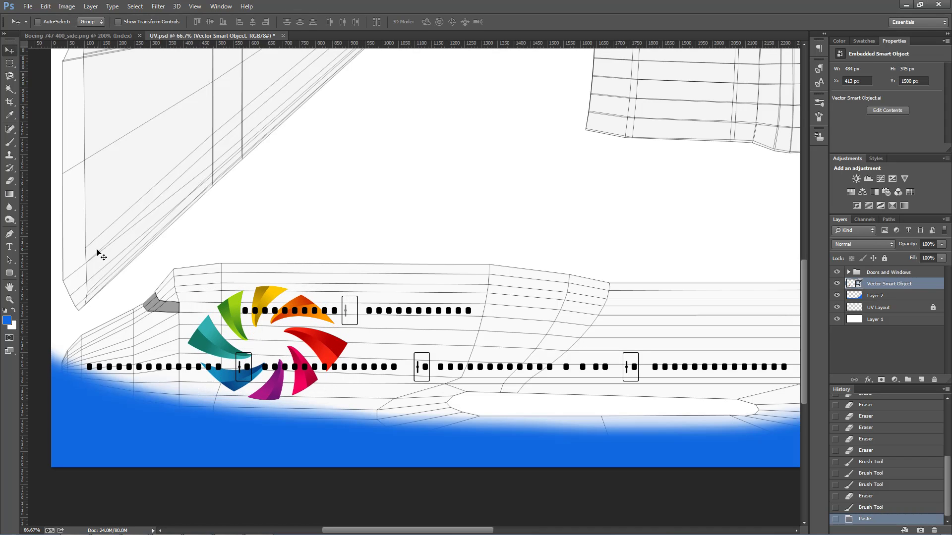
Paste the GURU wordmark from Illustrator as a Smart Object, scaled to about 340% and placed between the window rows beside the logo.
key(alt+Tab)
key(ctrl+v)
click(506, 169)
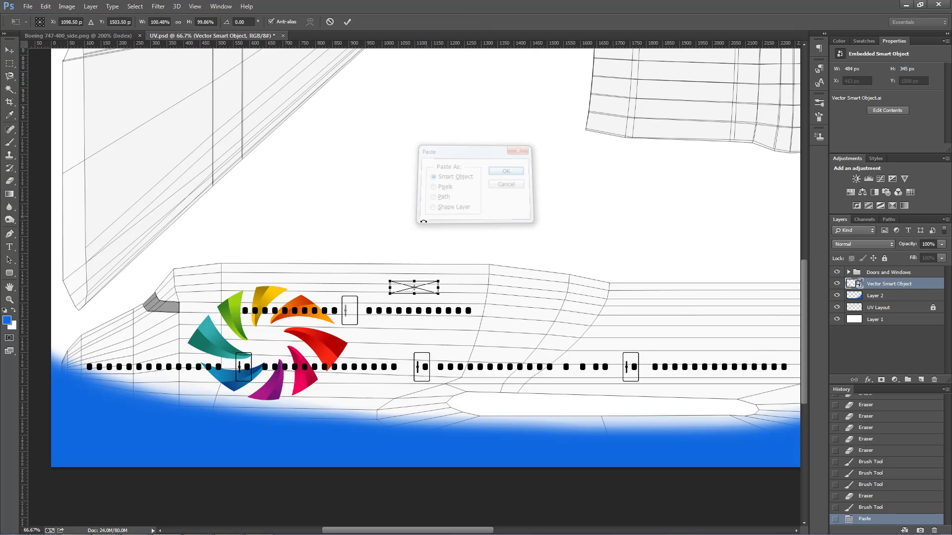
drag(442, 300, 498, 344)
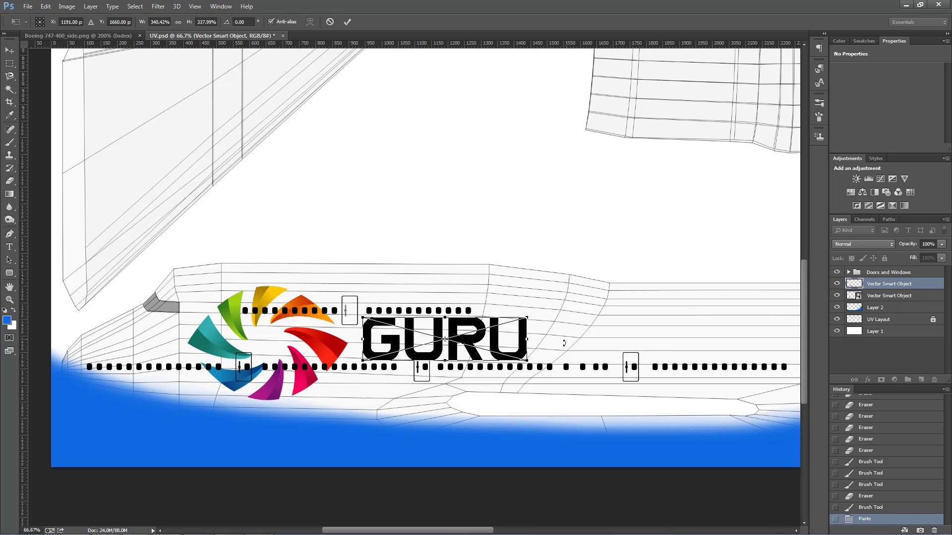
key(Return)
Nudge the pinwheel logo's layer up by 10 px to align it with the GURU wordmark.
click(889, 307)
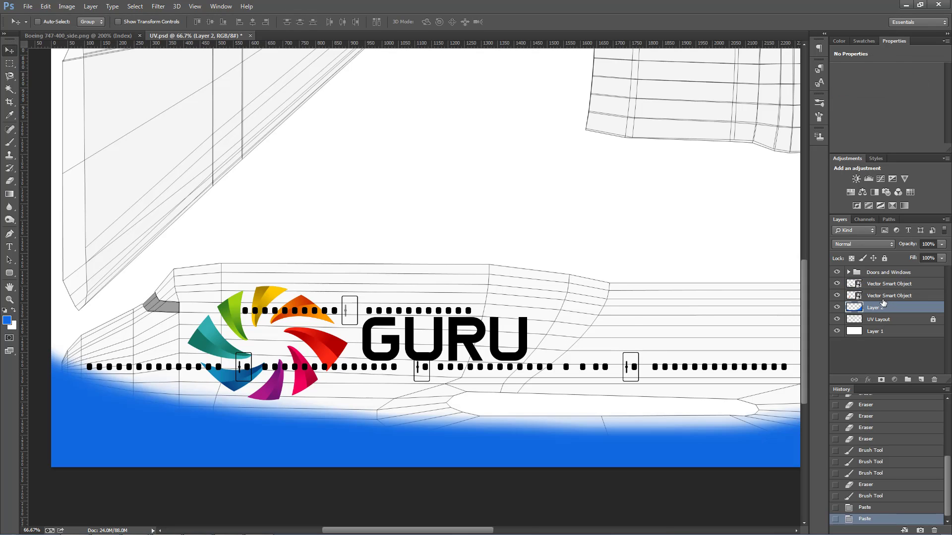
click(887, 297)
key(shift+Up)
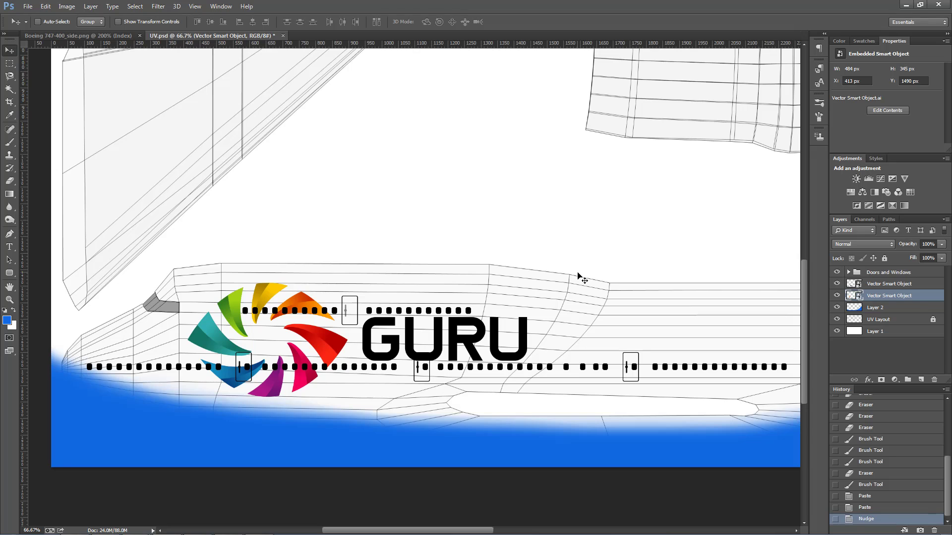
mouse_move(608, 277)
mouse_down()
mouse_move(528, 277)
mouse_move(609, 279)
mouse_up()
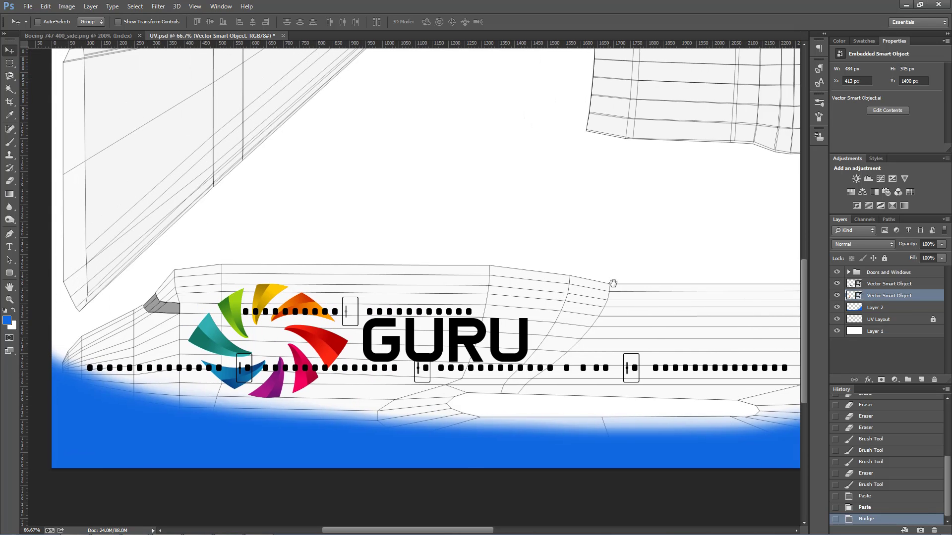
drag(538, 285, 490, 270)
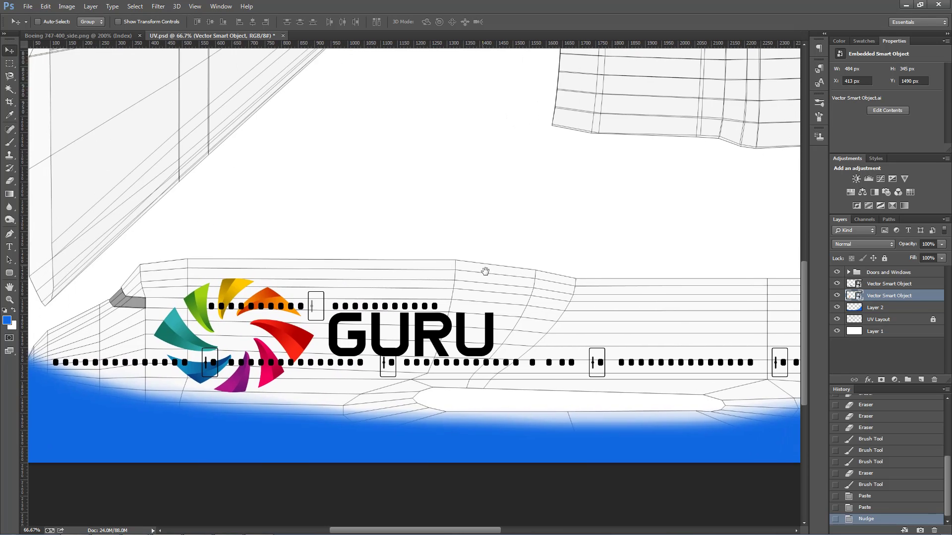
Rename the pinwheel artwork's layer to Logo and the wordmark's layer to Guru.
click(887, 286)
click(887, 298)
click(837, 296)
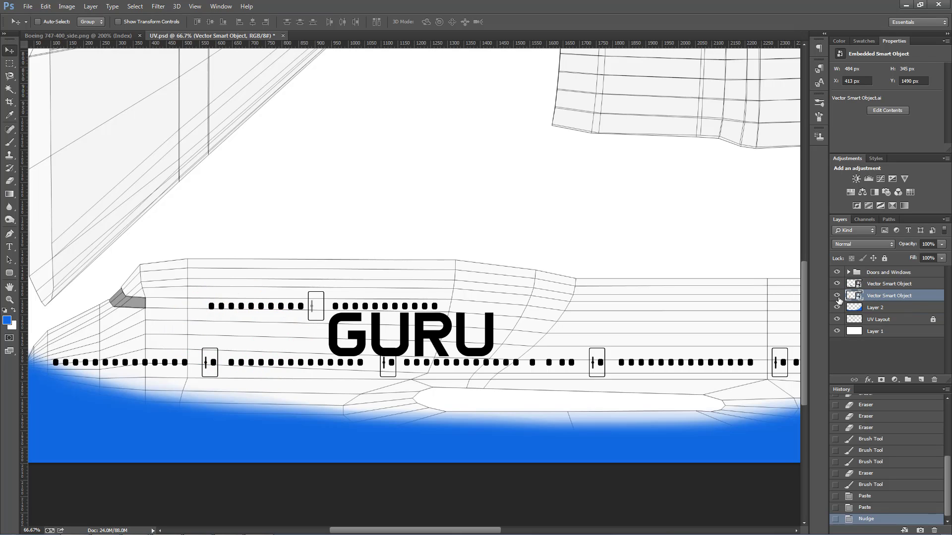
click(837, 296)
double_click(896, 299)
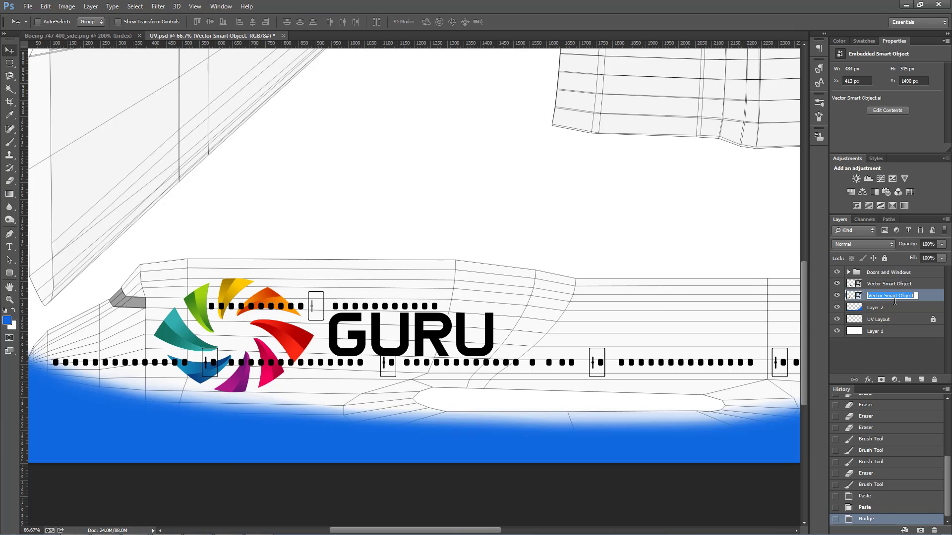
text(Logo)
key(Return)
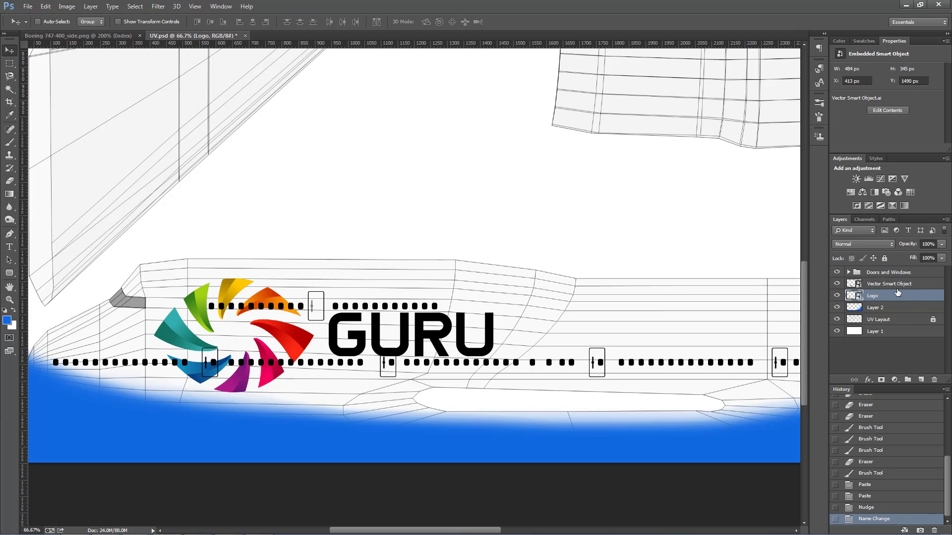
double_click(900, 288)
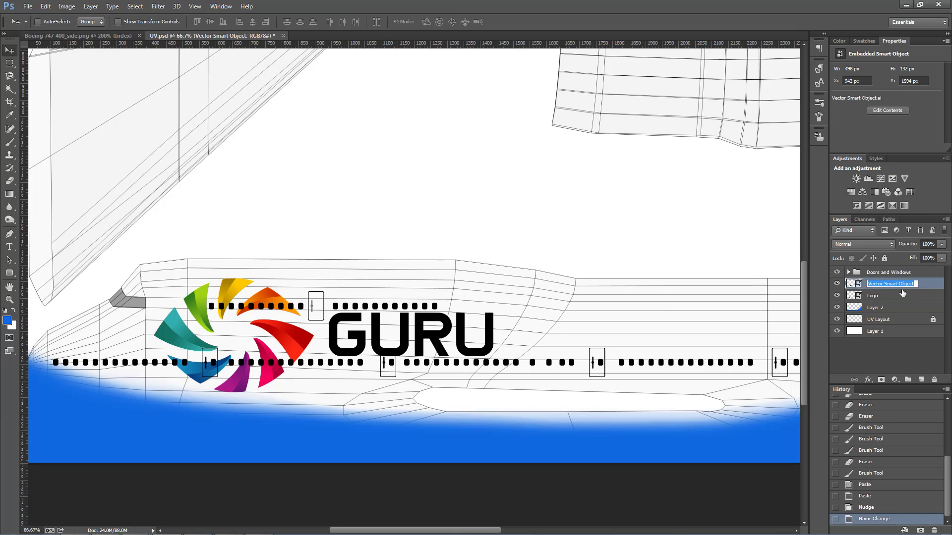
text(Guru)
key(Return)
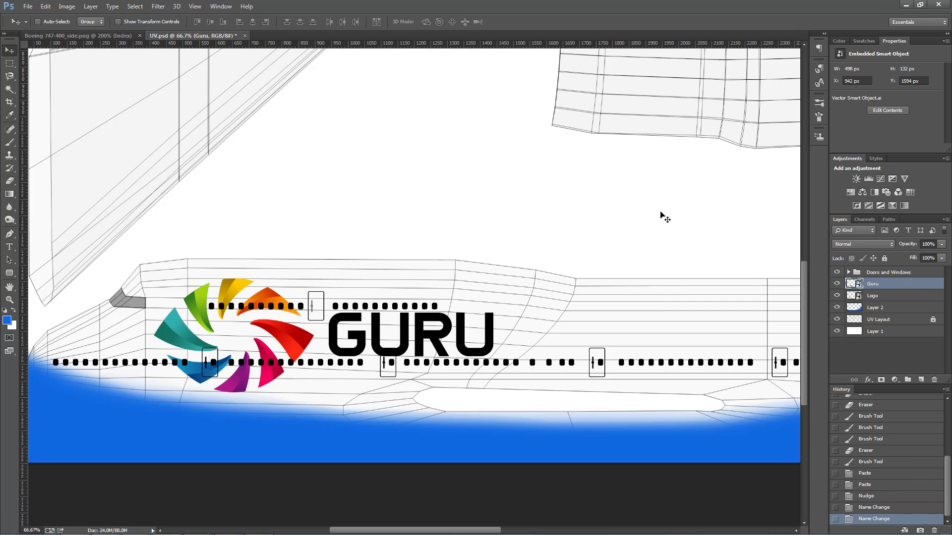
Start a text layer just after the GURU wordmark and set its font size to 152 pt.
click(9, 246)
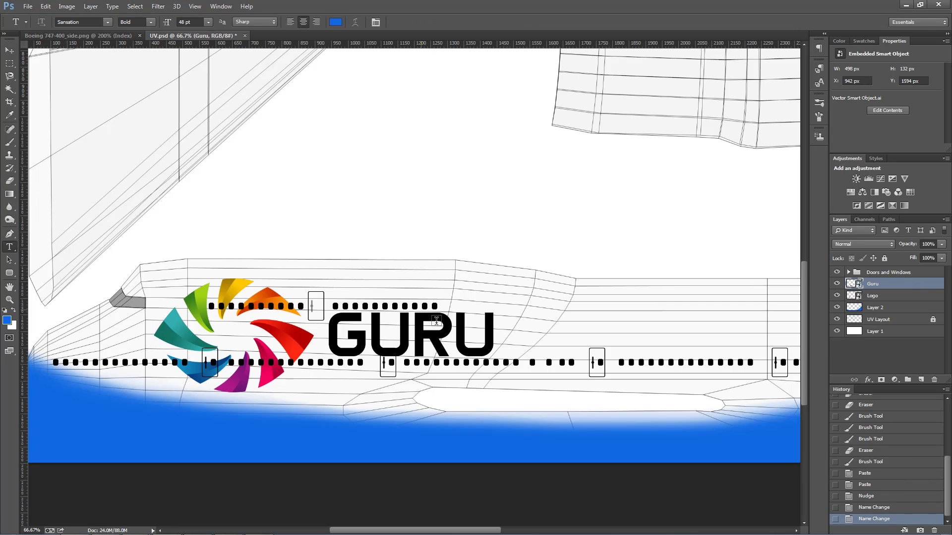
click(532, 345)
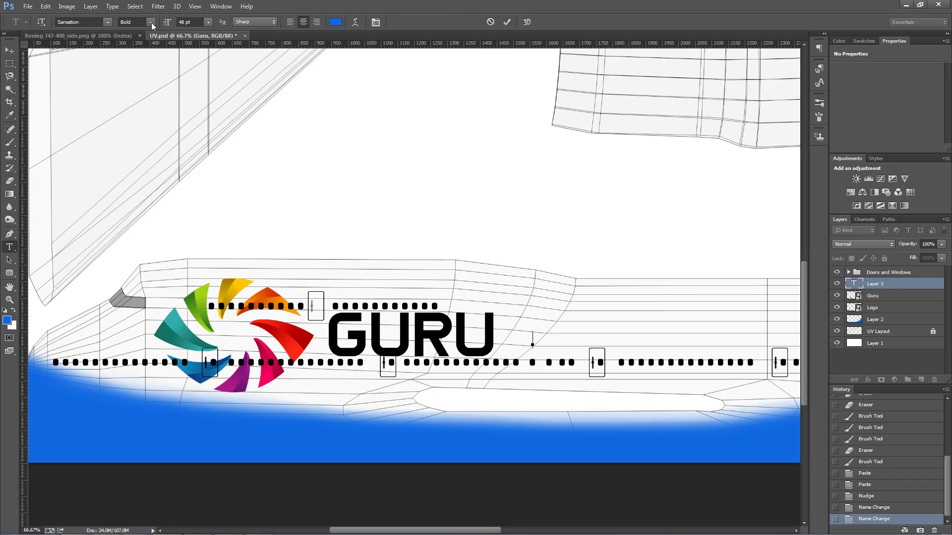
click(208, 23)
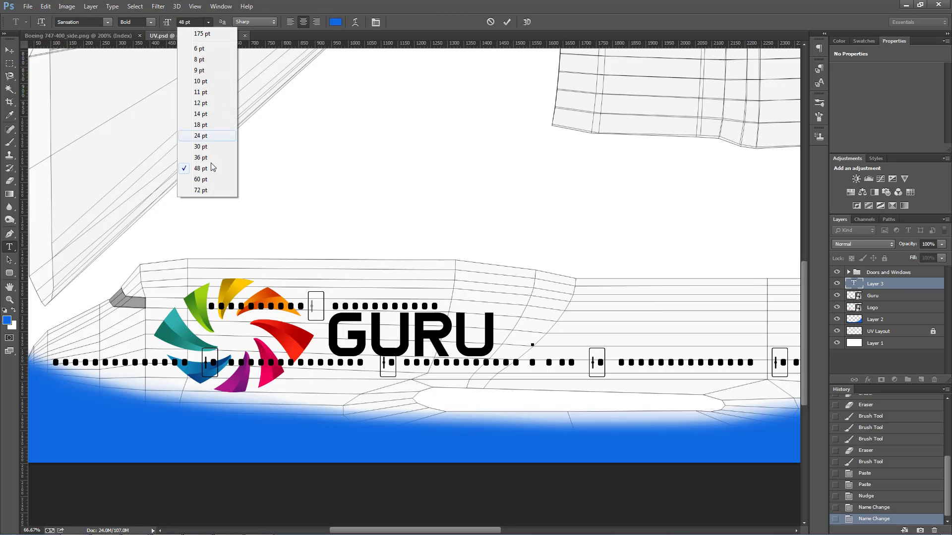
click(198, 192)
click(168, 24)
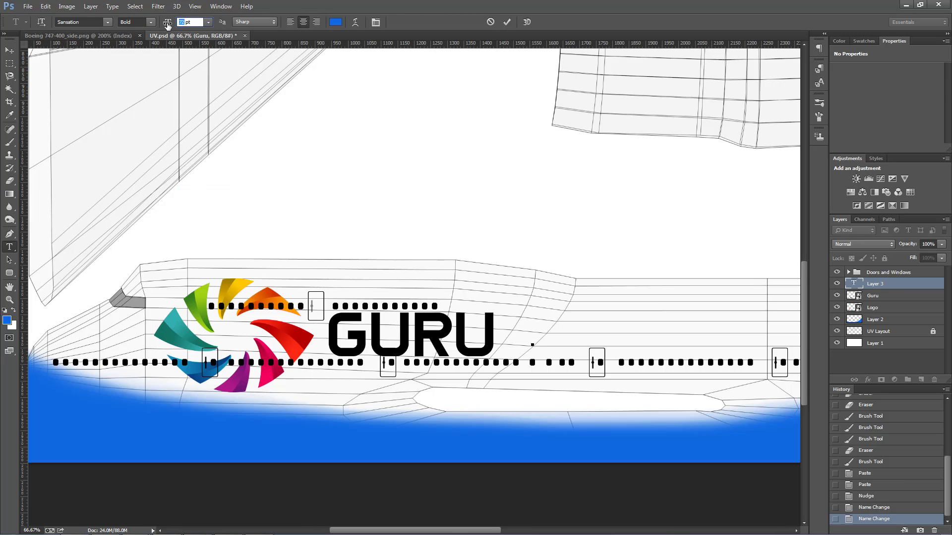
text(1)
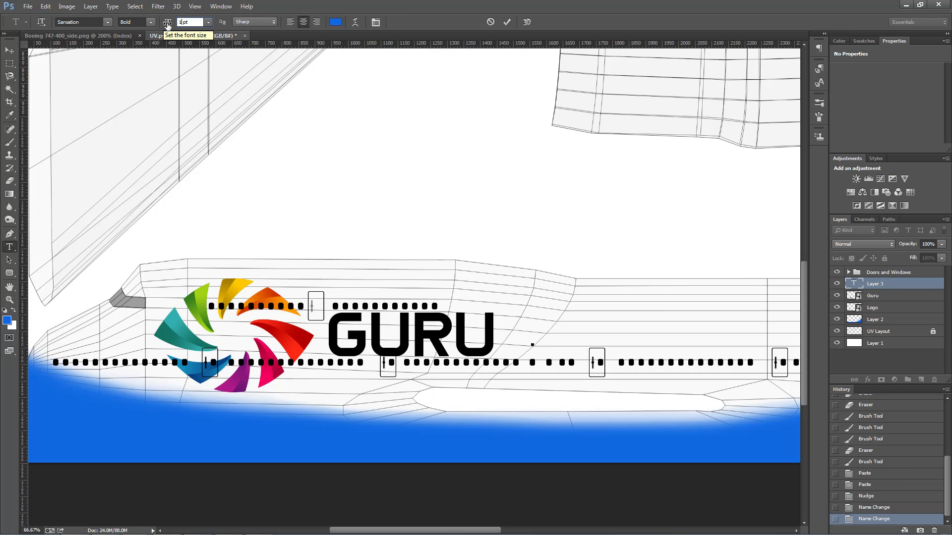
text(52)
key(Return)
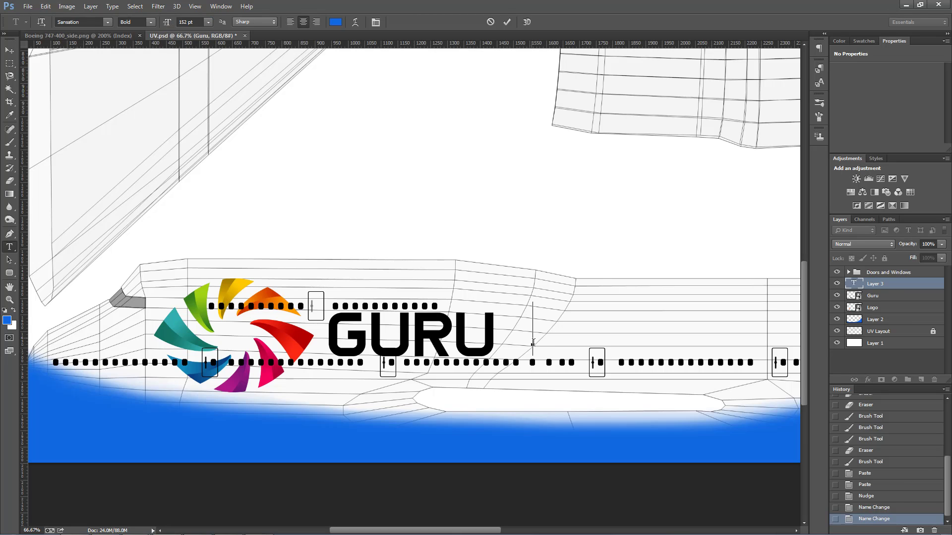
Switch the font style to Bold Italic and enter the text AIR.
click(150, 22)
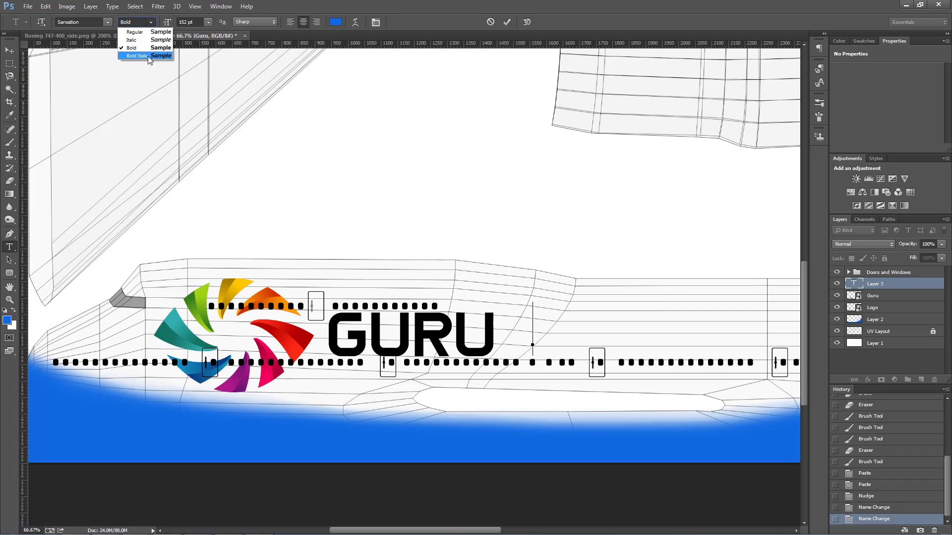
click(144, 58)
text(Air)
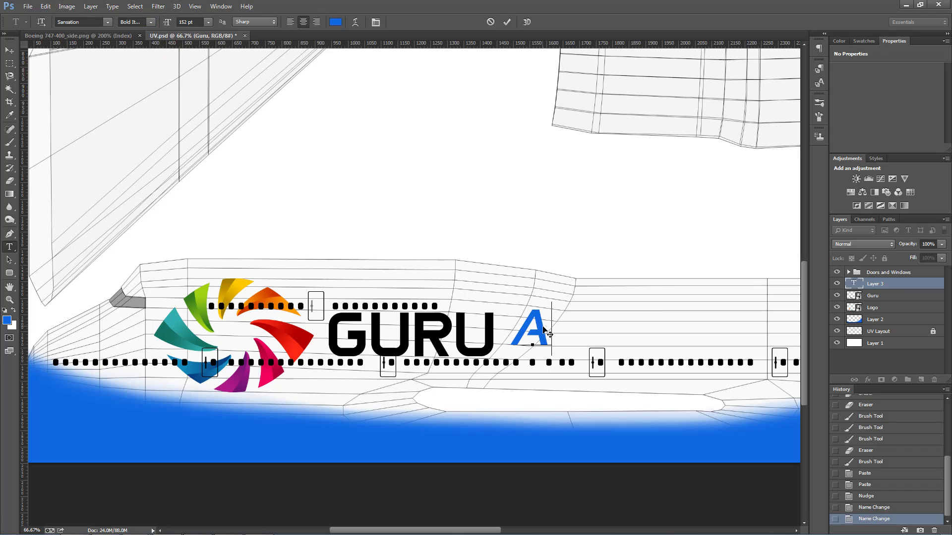
key(BackSpace)
key(BackSpace)
text(IR)
Recolor the AIR text black, commit it, and move it down and away from GURU to align with the wordmark's baseline.
key(ctrl+a)
click(335, 22)
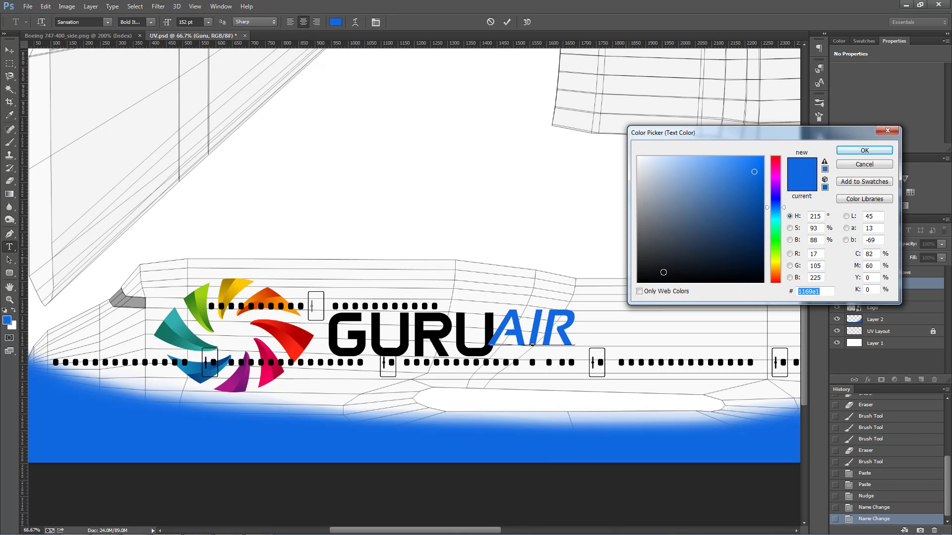
mouse_move(679, 249)
mouse_down()
mouse_move(647, 235)
mouse_move(751, 233)
mouse_move(650, 265)
mouse_move(637, 283)
mouse_up()
click(865, 150)
key(ctrl+Return)
key(v)
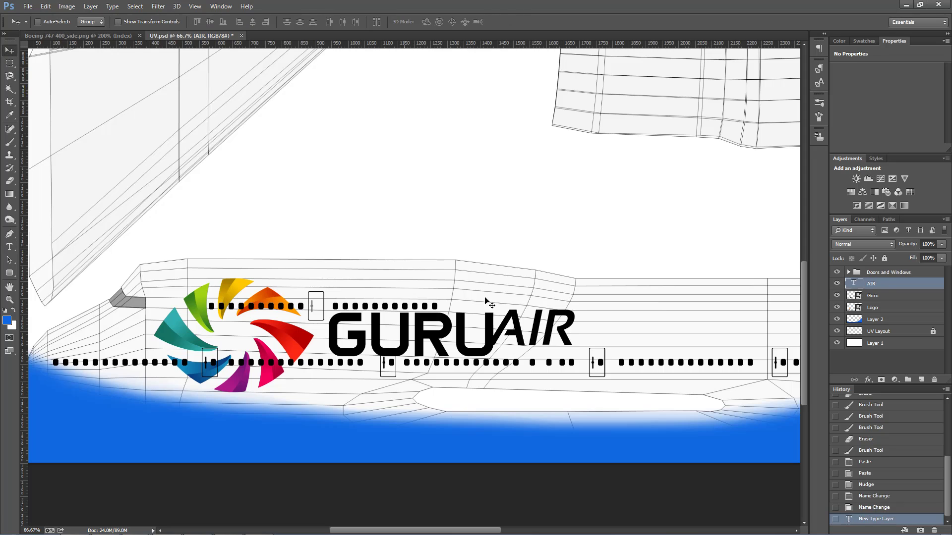
drag(557, 341, 569, 352)
Enlarge the AIR text to 172 pt and shift it slightly away from the GURU wordmark.
key(t)
double_click(559, 337)
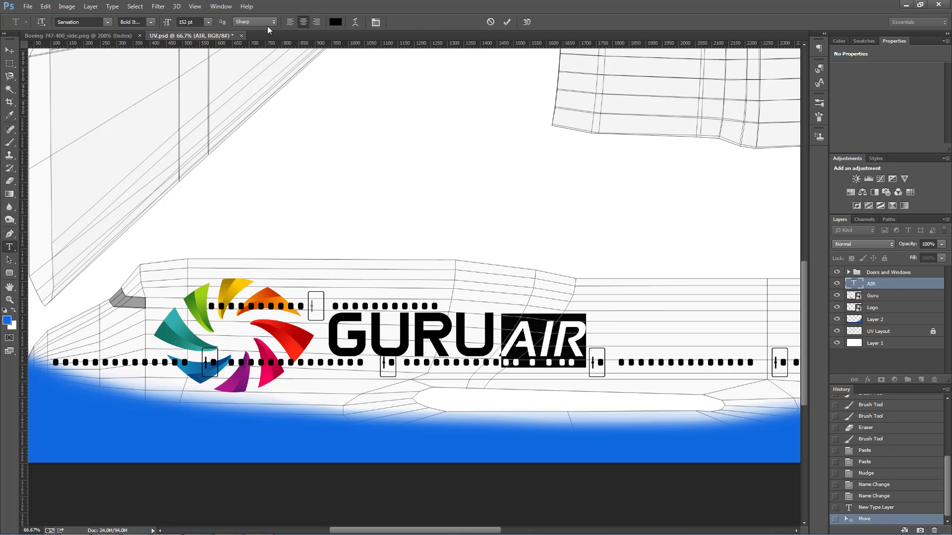
click(186, 22)
text(6)
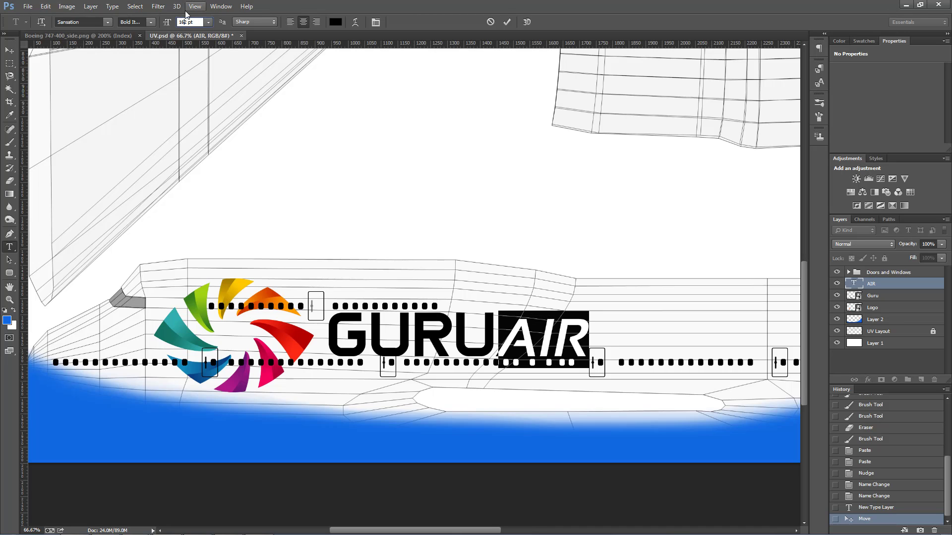
key(BackSpace)
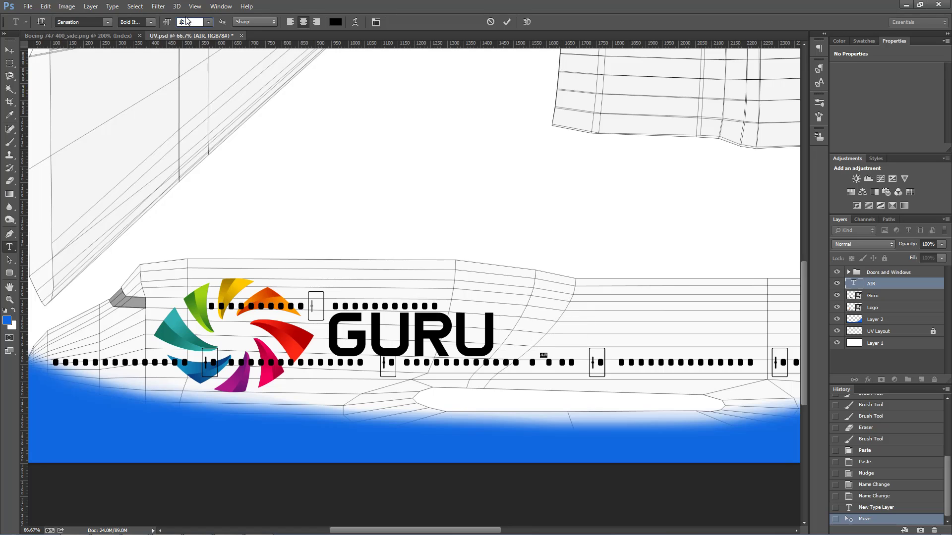
text(72)
click(7, 51)
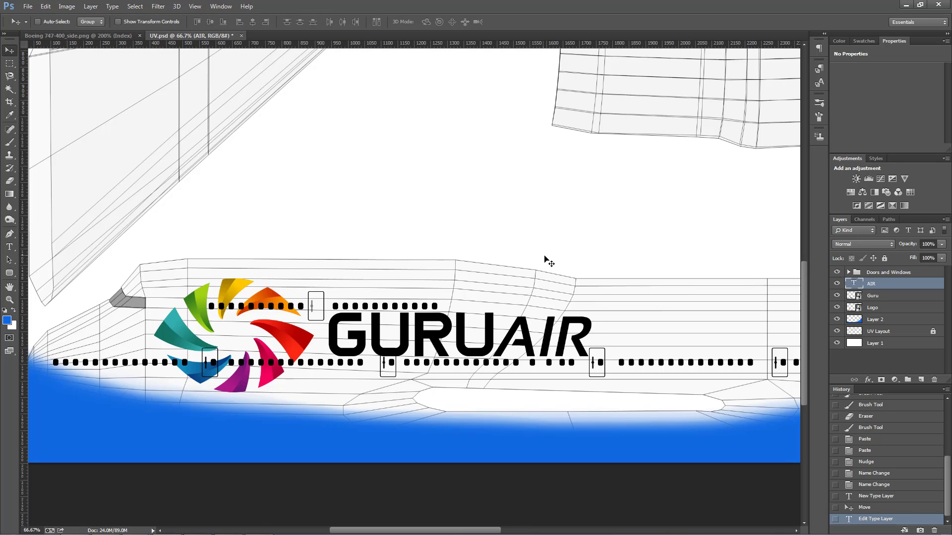
drag(543, 255, 549, 255)
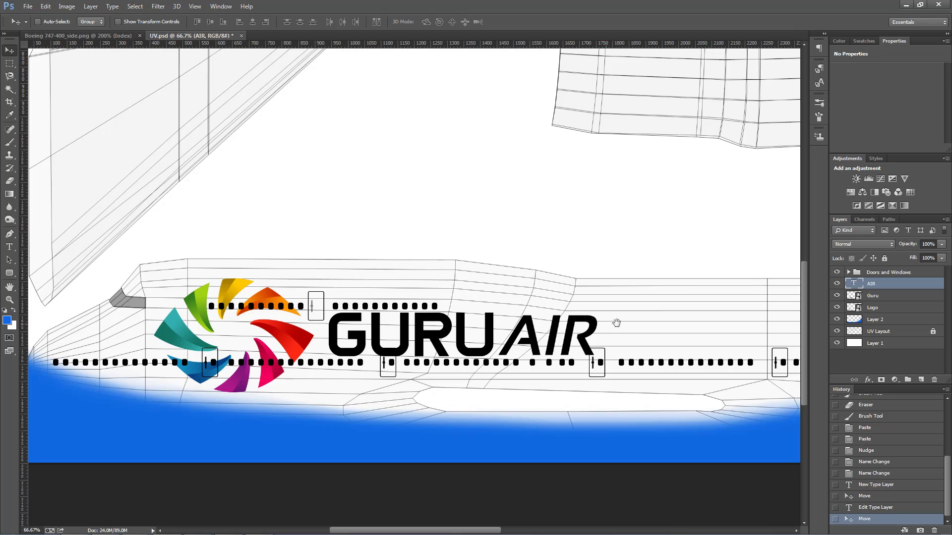
Examine the GURU AIR lettering up close and within the whole UV layout, checking the AIR and Guru layers.
drag(614, 291, 487, 287)
key(ctrl+minus)
key(ctrl+minus)
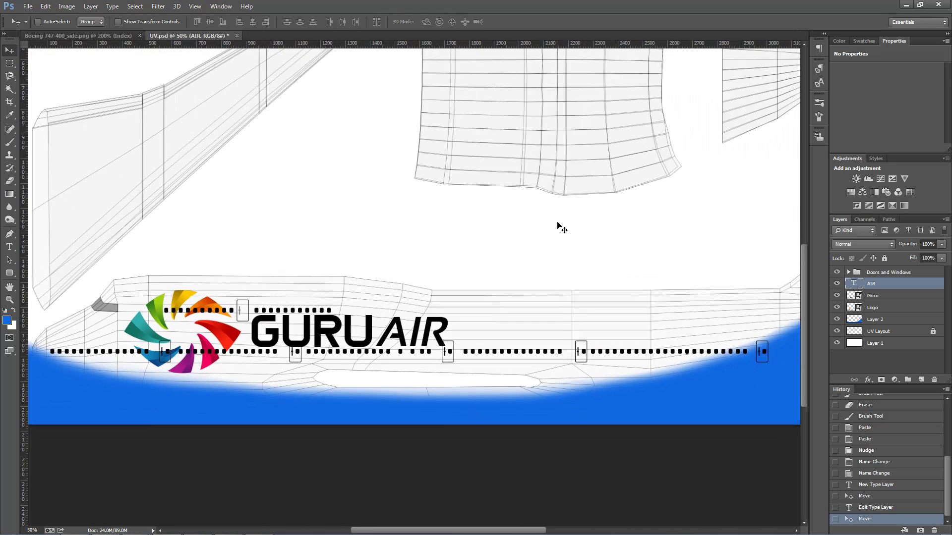
key(ctrl+plus)
drag(429, 284, 420, 176)
key(ctrl+plus)
key(ctrl+r)
drag(541, 230, 604, 276)
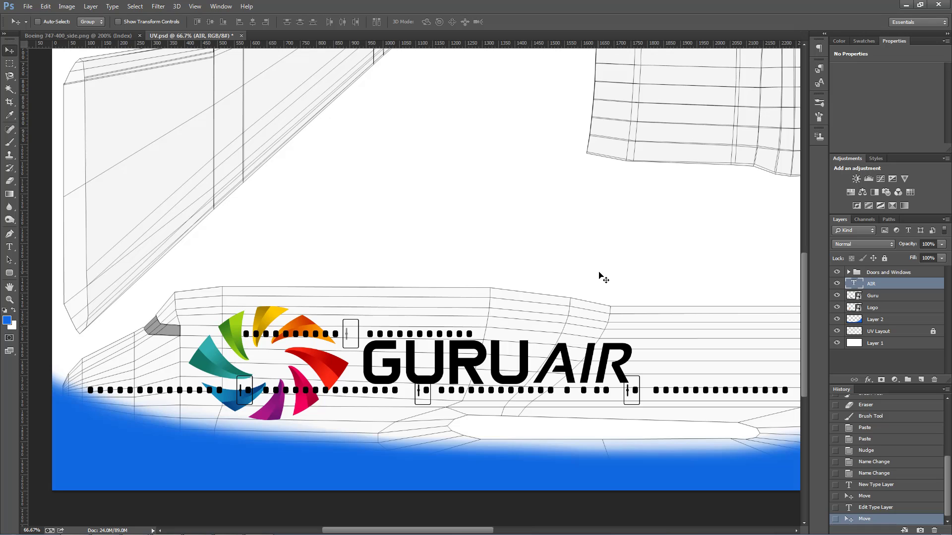
key(ctrl+minus)
key(ctrl+minus)
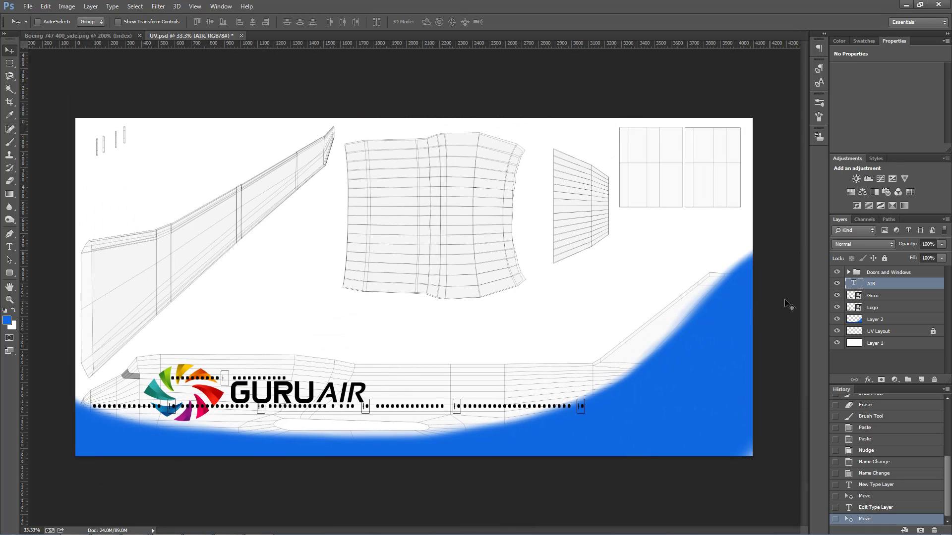
click(837, 284)
click(837, 285)
click(890, 297)
click(838, 296)
click(842, 298)
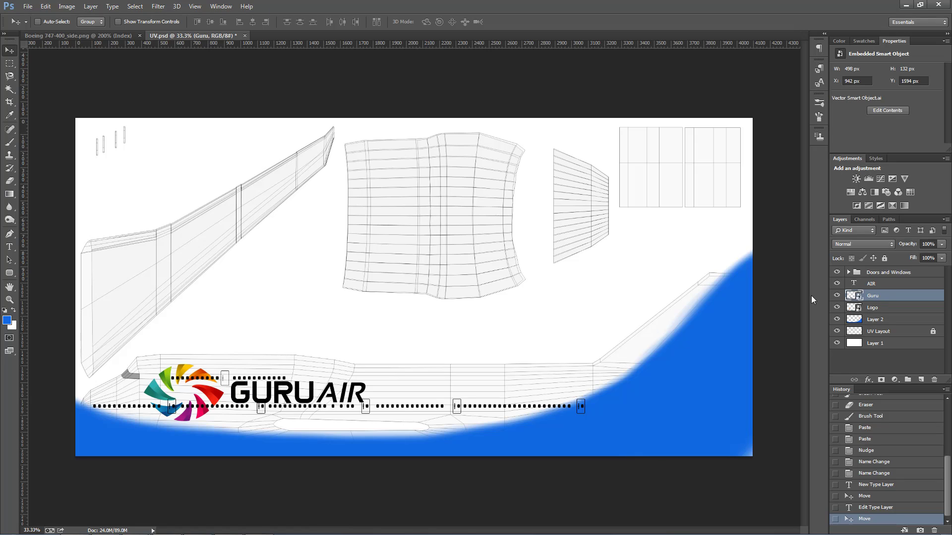
Set the AIR text's font size to 180 pt and nudge its layer 20 px away from GURU.
click(890, 285)
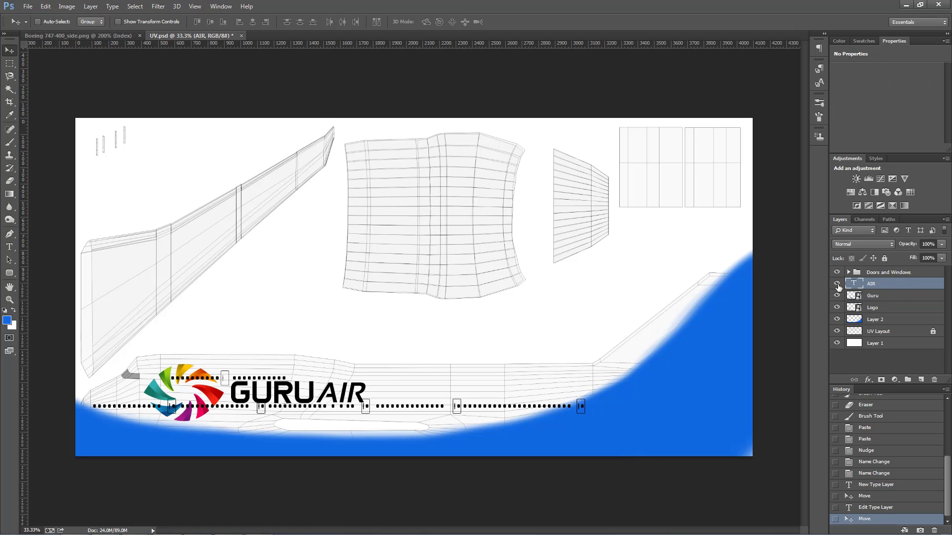
key(t)
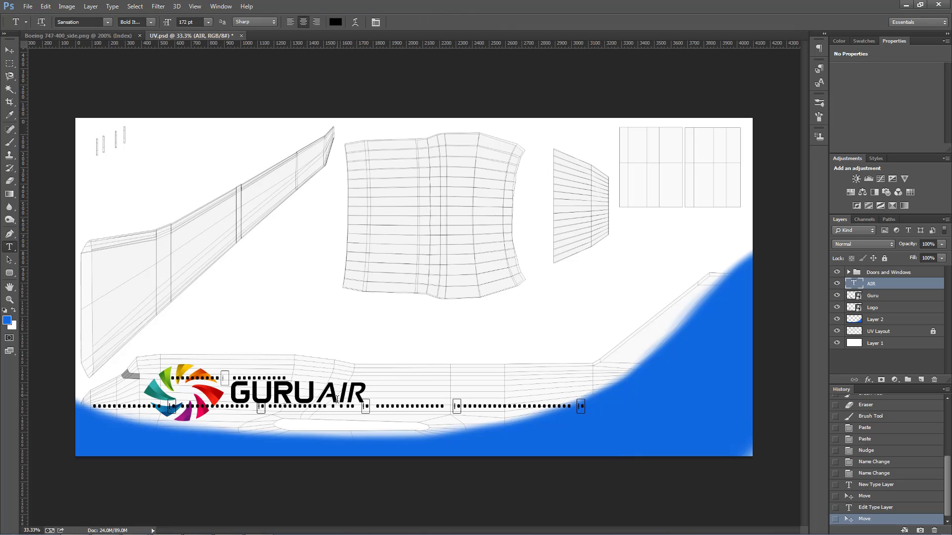
double_click(337, 399)
click(189, 22)
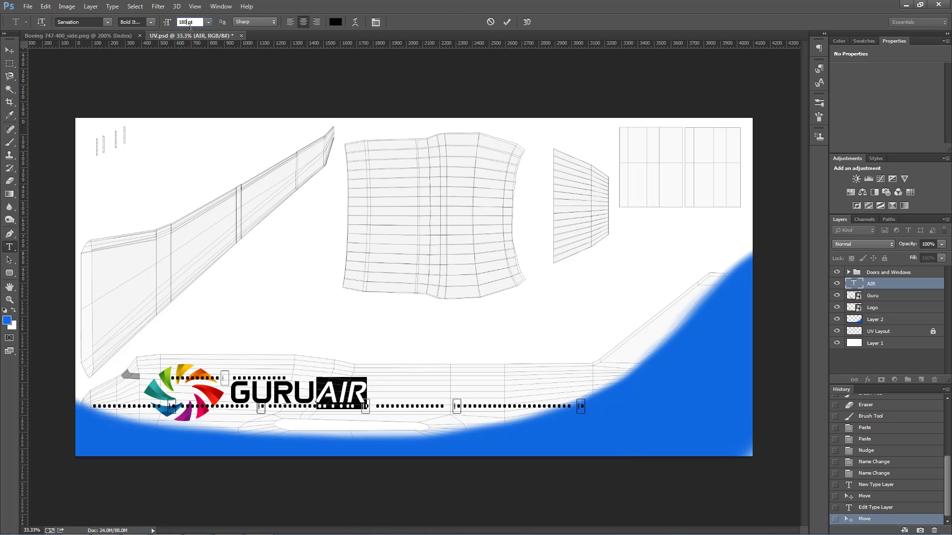
click(10, 51)
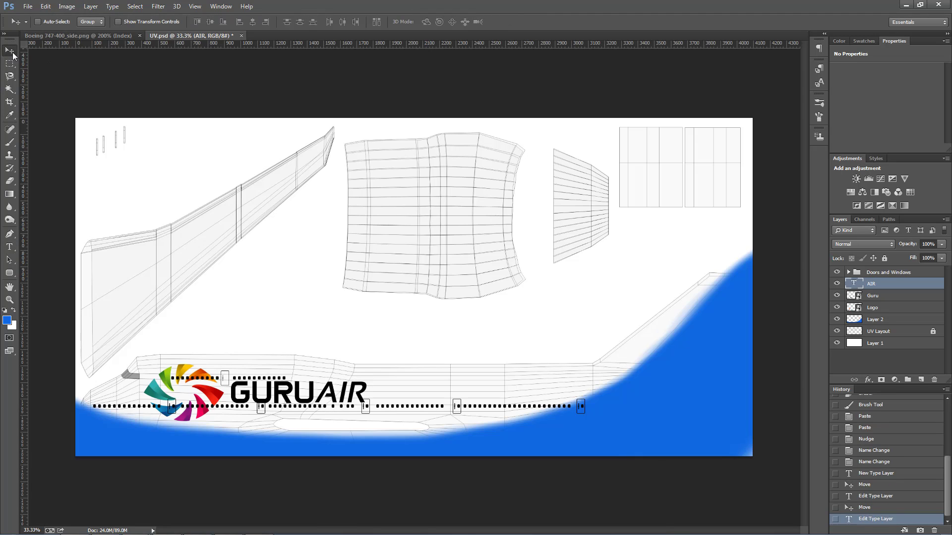
key(shift+Right)
key(shift+Right)
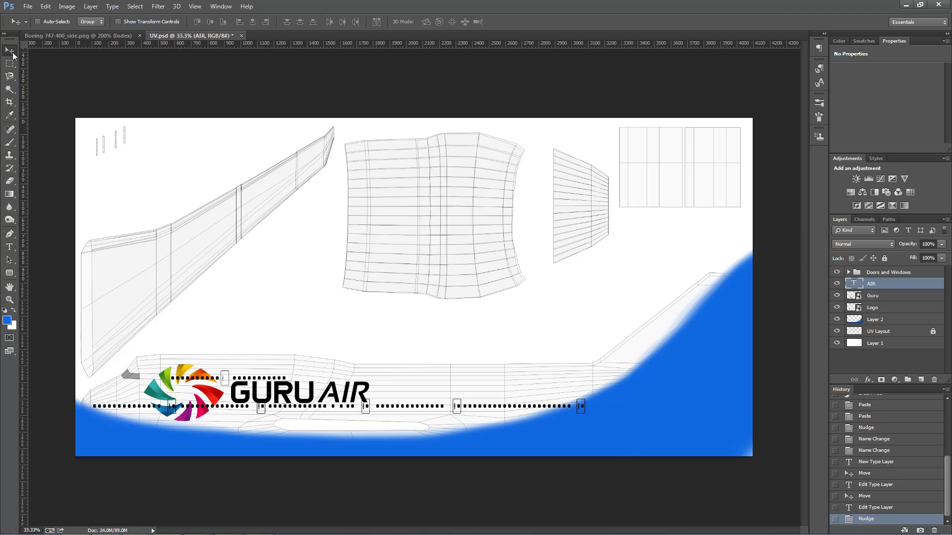
Paste the pinwheel logo as a Smart Object above the Doors and Windows group, scaled to about 485% width and 481% height over the tail fin.
click(878, 295)
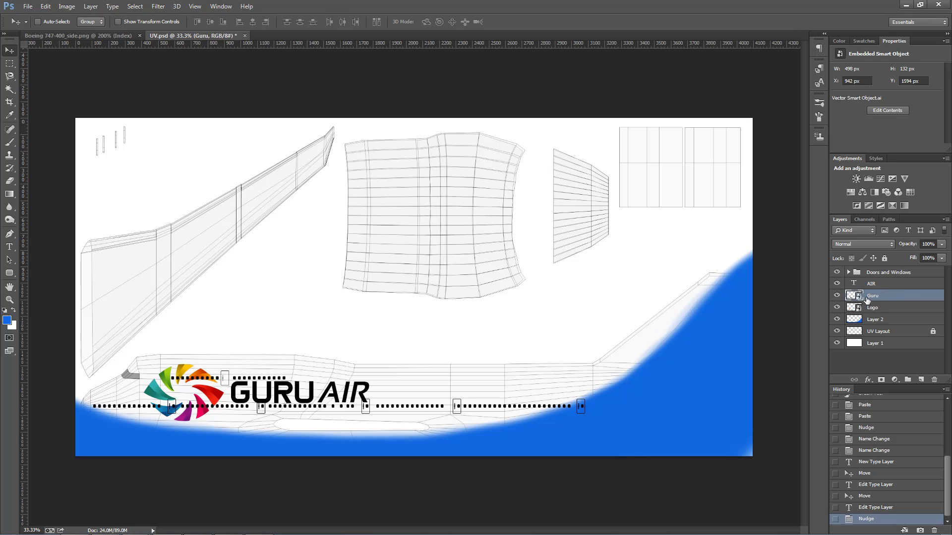
click(888, 308)
click(887, 272)
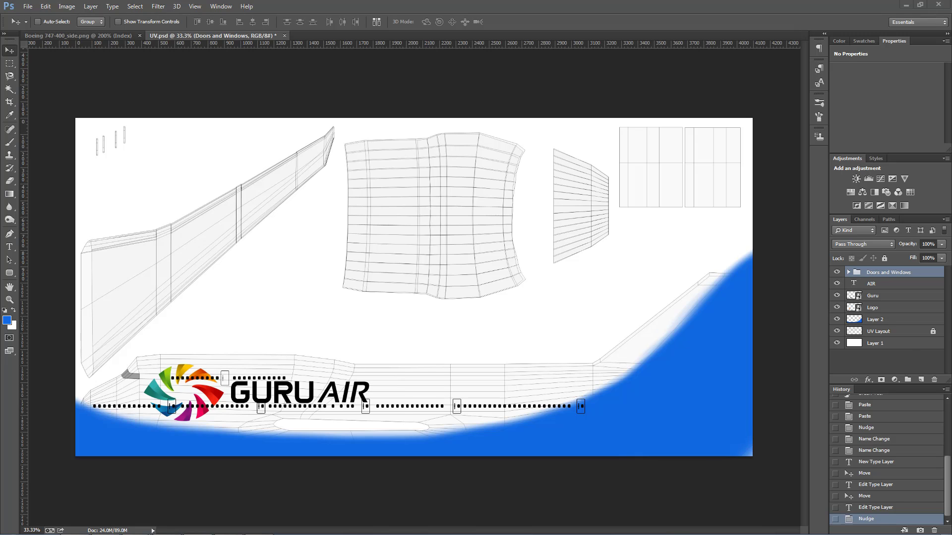
key(ctrl+v)
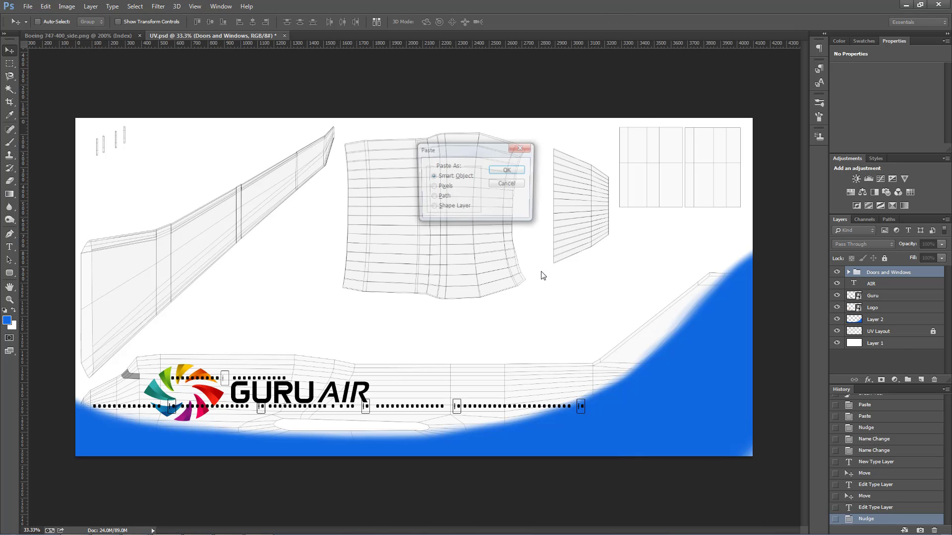
key(Return)
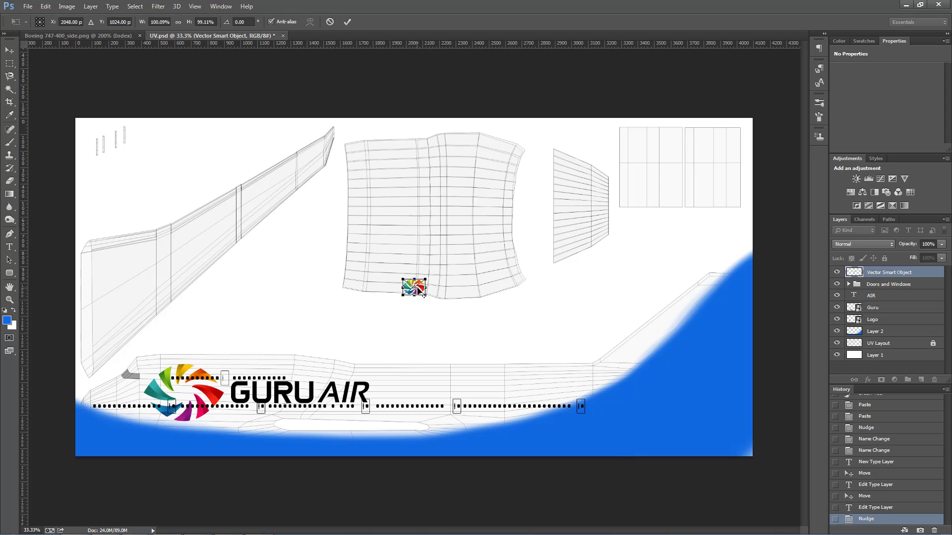
drag(429, 302, 507, 349)
drag(488, 310, 697, 314)
drag(715, 353, 707, 332)
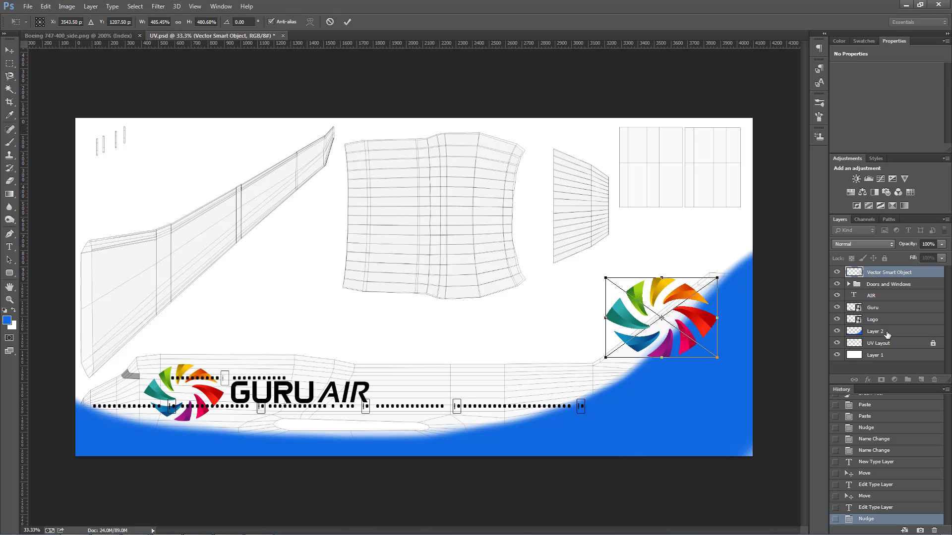
key(Return)
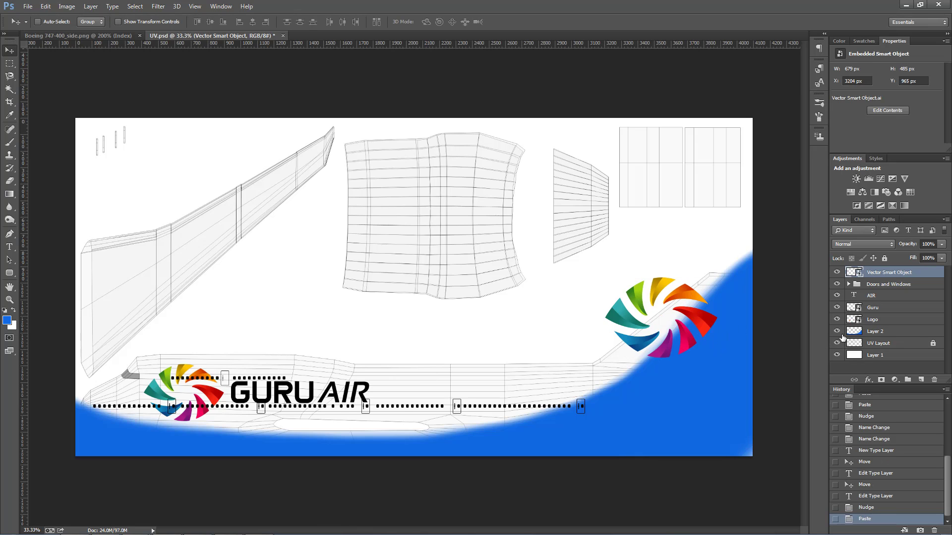
Hide the blue Layer 2, enlarge and reposition the tail logo at about 749 × 534 px over the fin, and show Layer 2 again.
click(837, 331)
drag(698, 327, 697, 323)
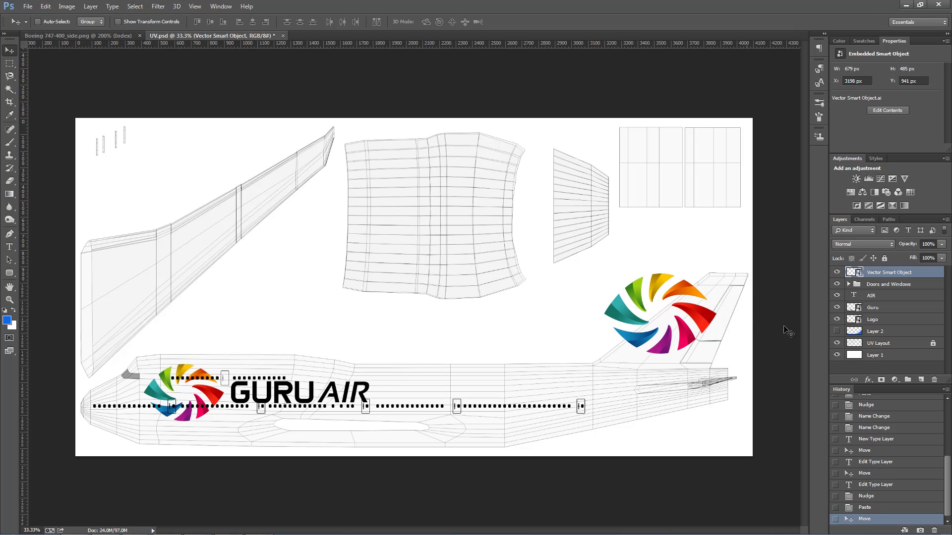
key(ctrl+t)
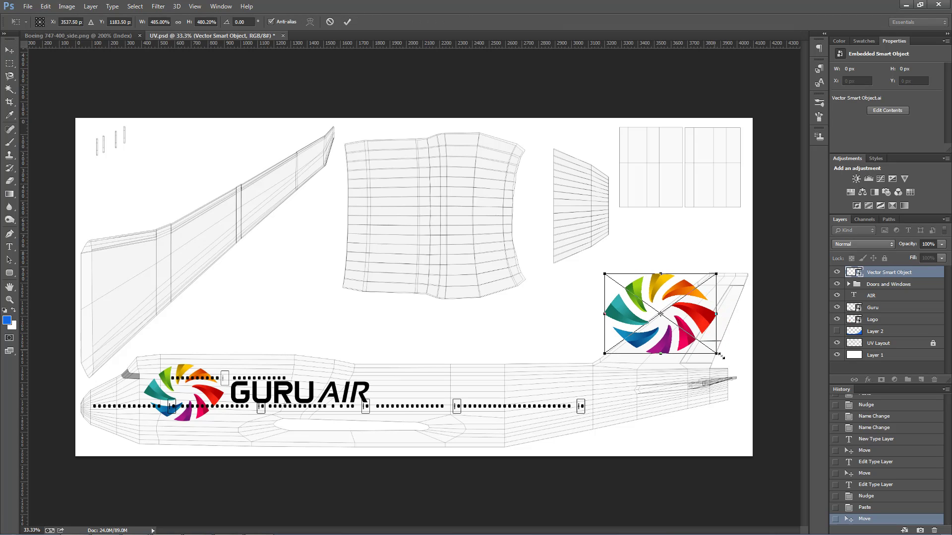
drag(720, 356, 723, 358)
drag(705, 321, 724, 355)
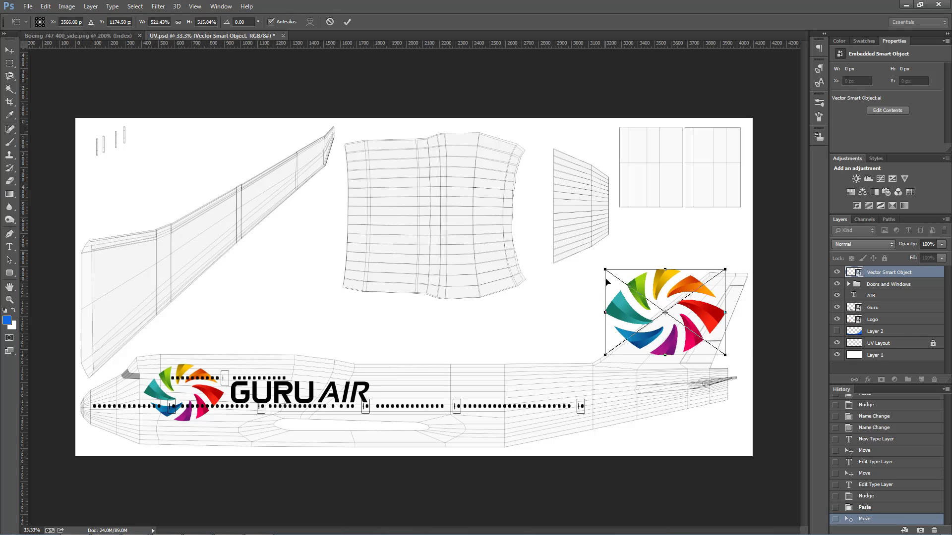
drag(608, 273, 599, 270)
drag(727, 357, 702, 326)
key(Return)
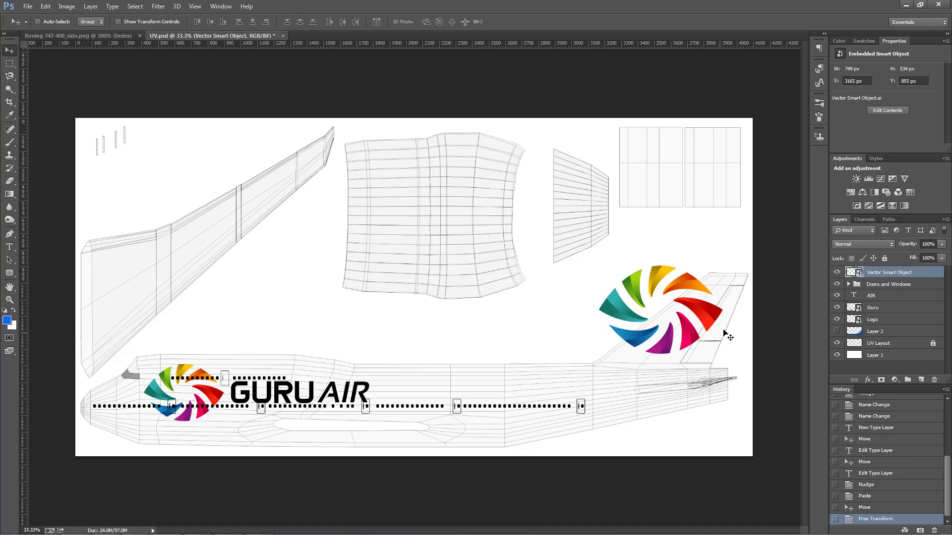
click(837, 331)
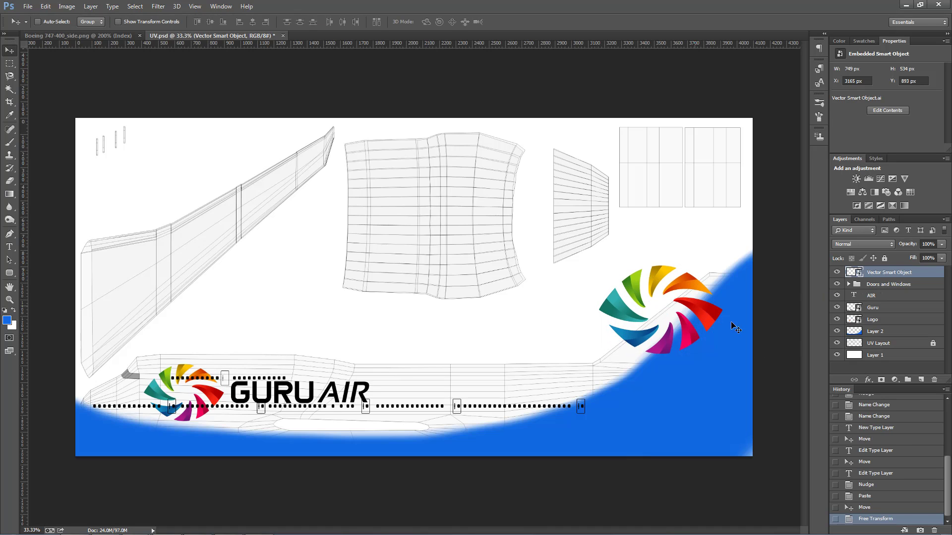
Move the tail logo layer below the Doors and Windows group and rename it Logo Tail.
drag(885, 286, 888, 272)
double_click(892, 287)
text(L)
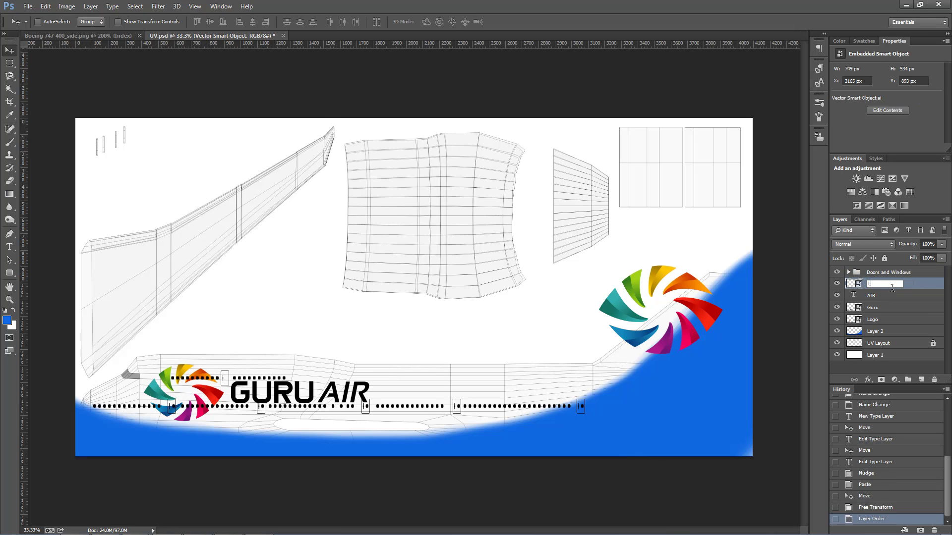
text(go Win)
key(Return)
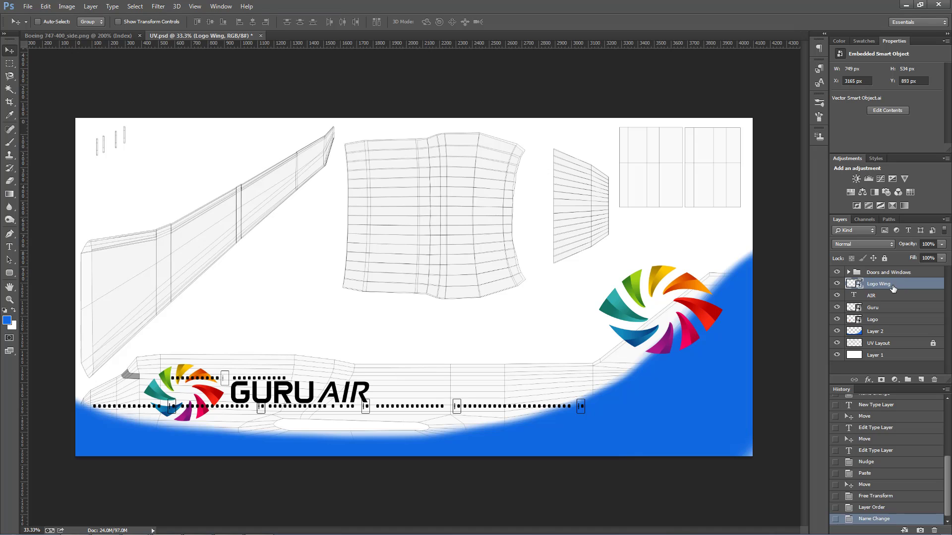
double_click(887, 284)
drag(877, 284, 937, 290)
text(Tail)
key(Return)
click(837, 272)
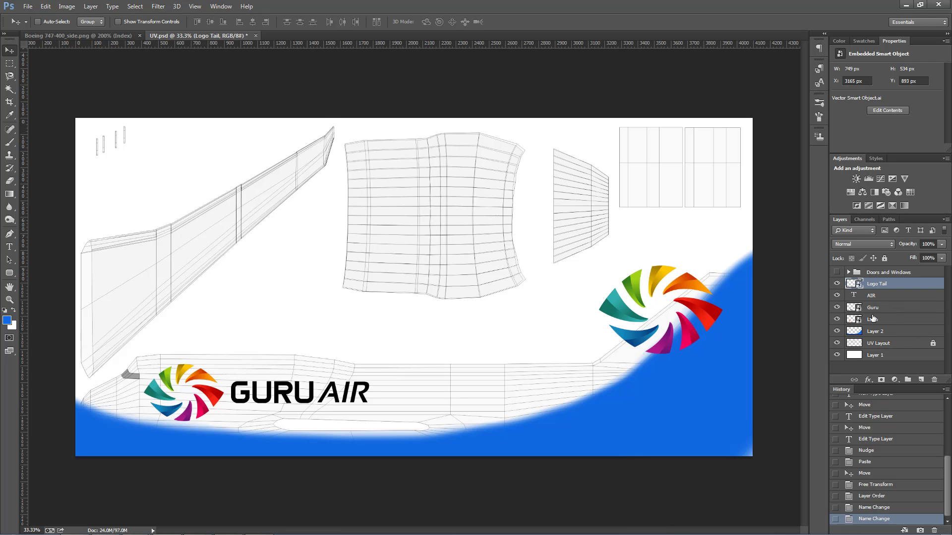
click(837, 272)
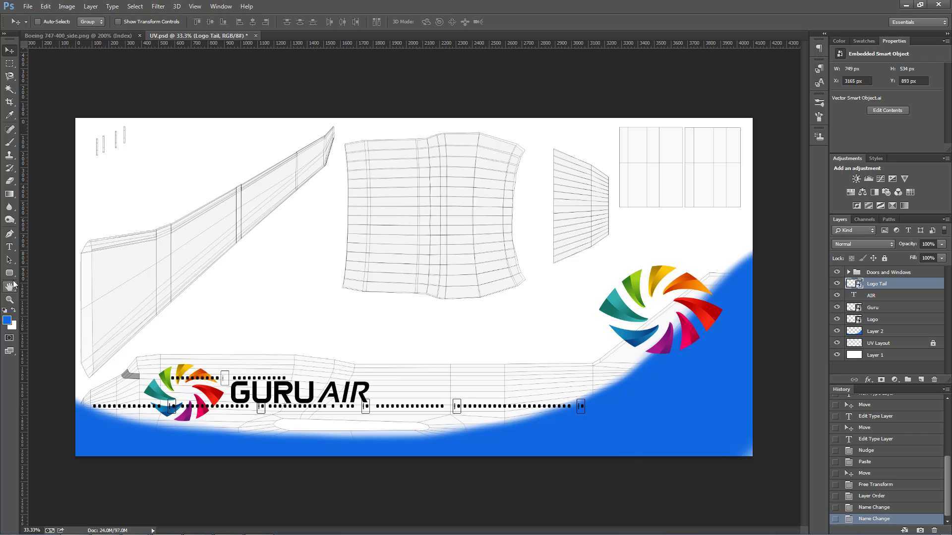
Add the text AP-225 on the blue area below the rear fuselage in Myriad Pro Semibold, 48 pt.
click(10, 247)
click(526, 441)
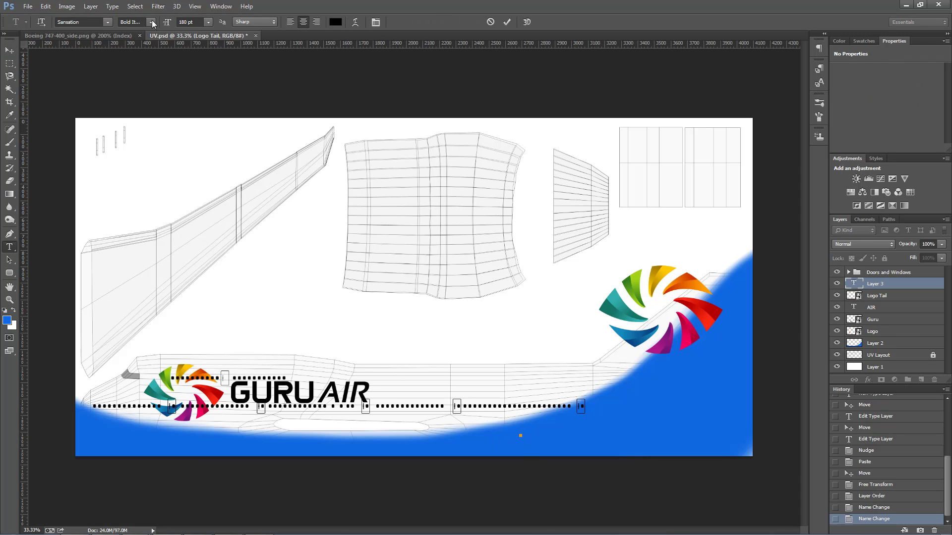
click(109, 21)
drag(201, 212, 208, 161)
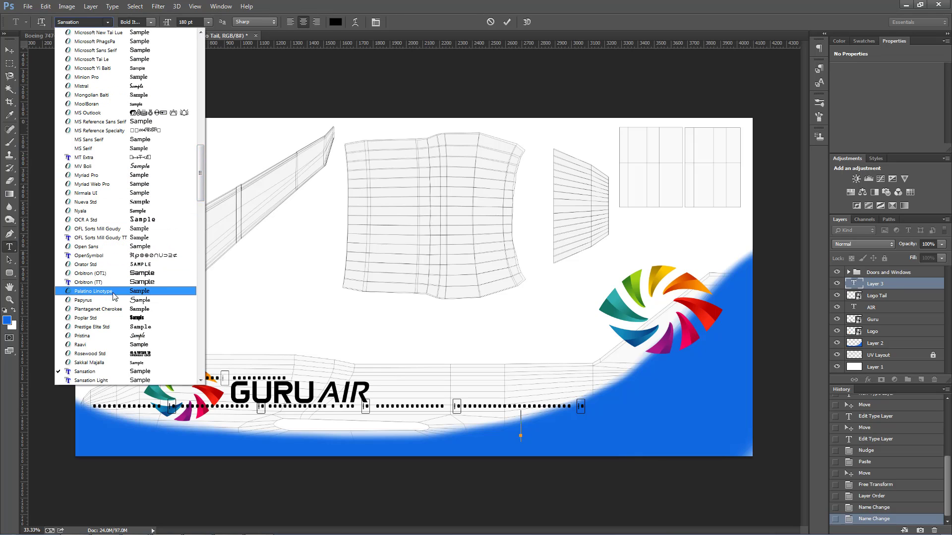
scroll(116, 317, up, 3)
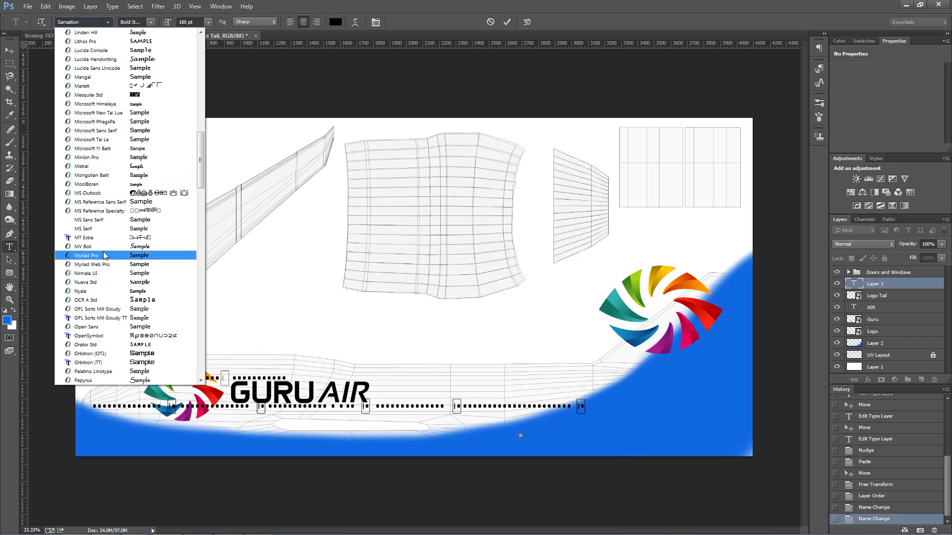
click(104, 256)
click(151, 22)
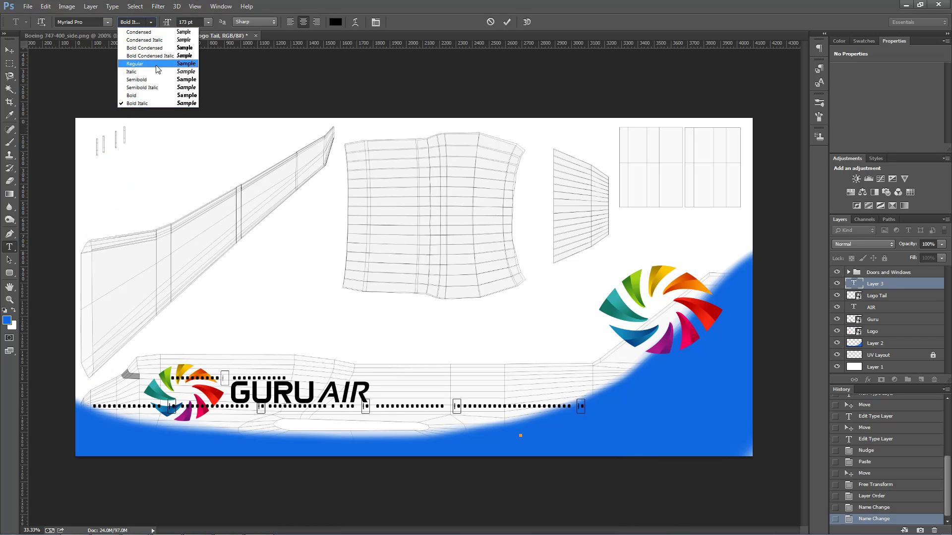
click(148, 81)
click(208, 24)
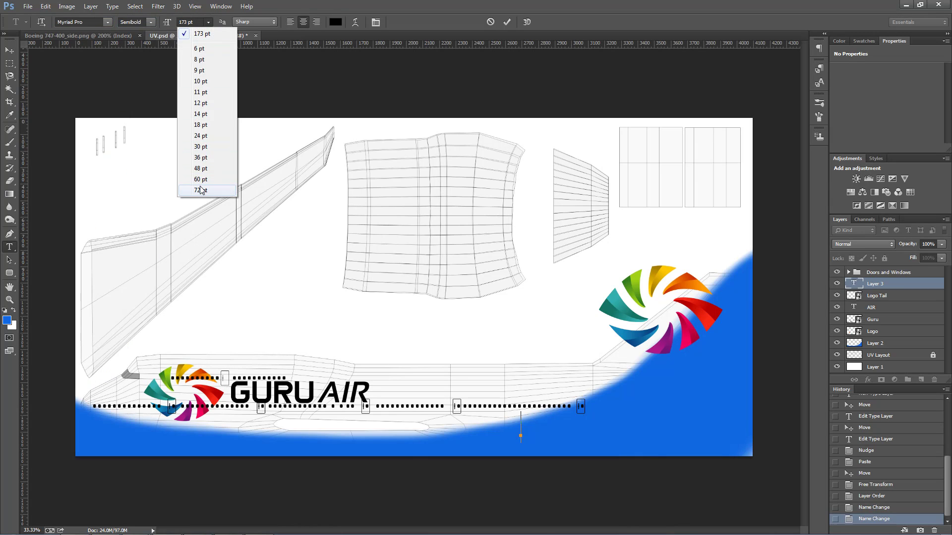
click(201, 168)
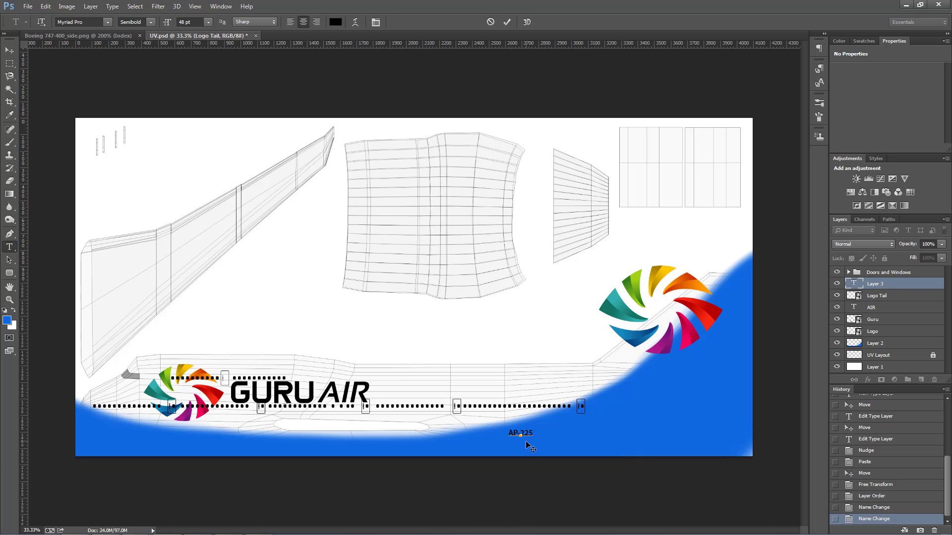
Recolor the AP-225 text white (ffffff) and move it slightly up toward the tail, within the blue area.
drag(510, 438, 562, 441)
click(518, 438)
key(ctrl+a)
click(334, 25)
drag(694, 262, 636, 156)
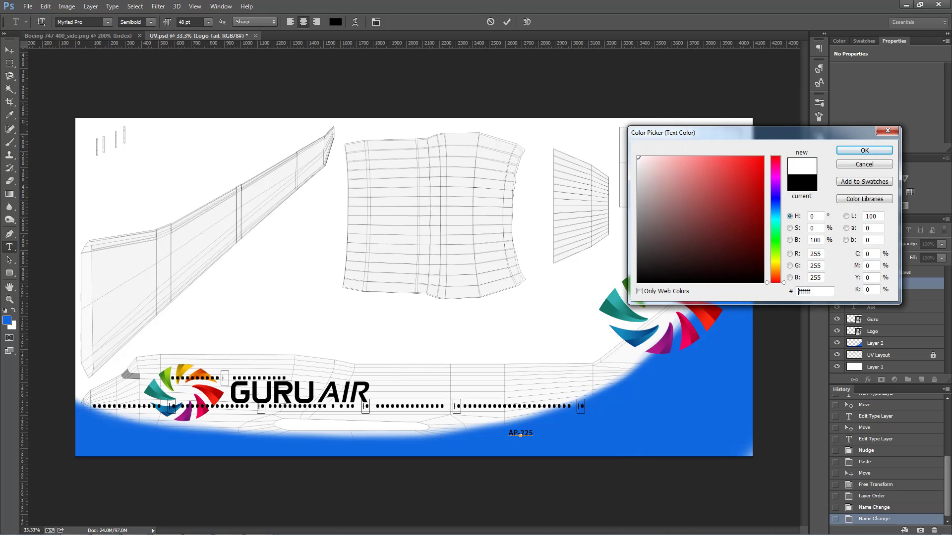
click(860, 152)
click(9, 53)
drag(497, 416, 559, 429)
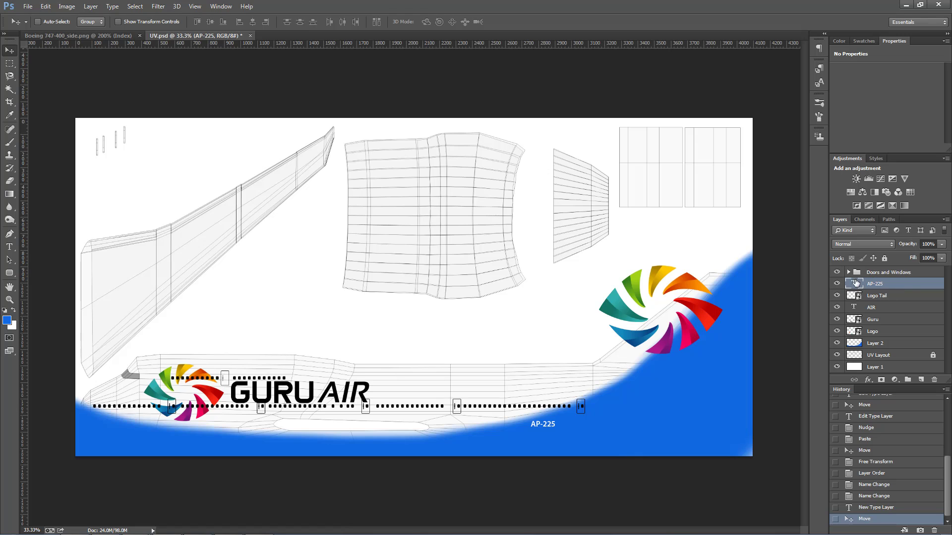
Hide the Doors and Windows group and the UV Layout layer.
click(837, 272)
click(843, 273)
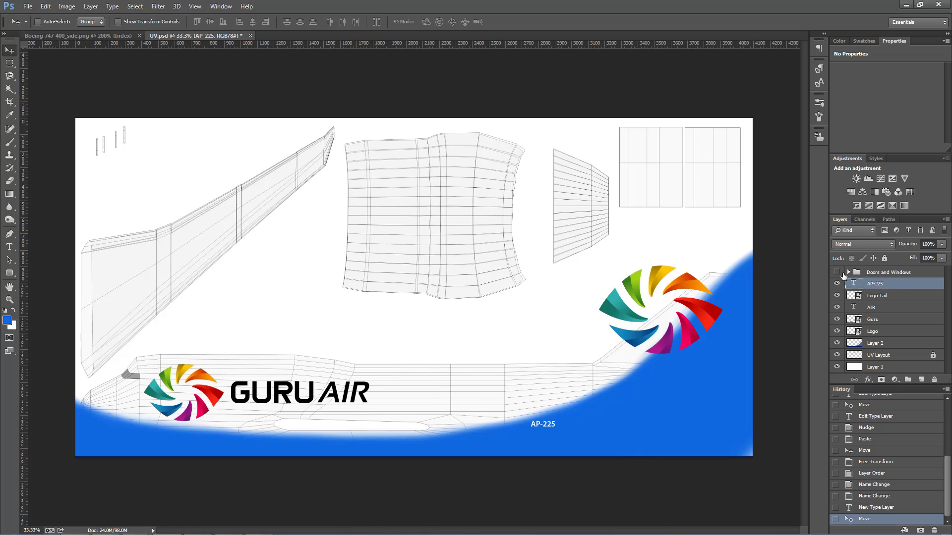
click(837, 355)
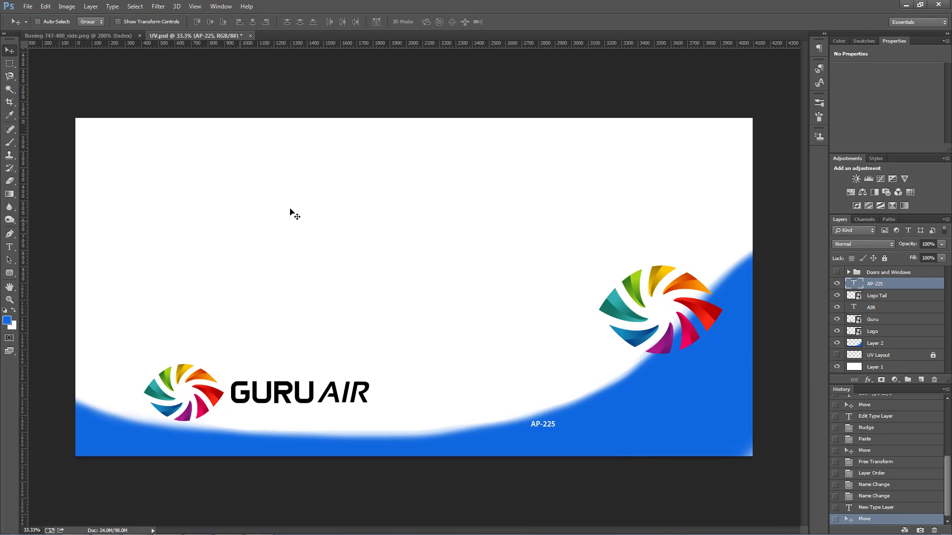
click(837, 355)
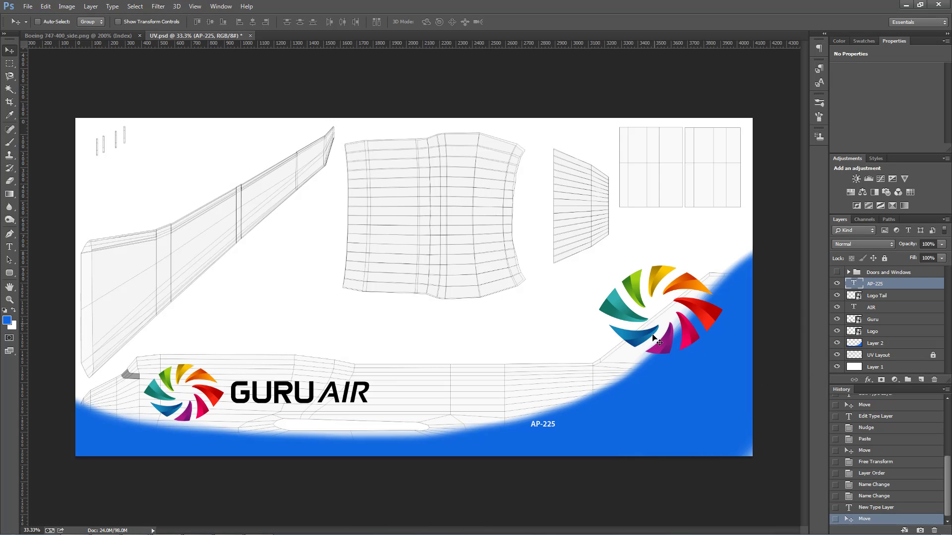
click(837, 355)
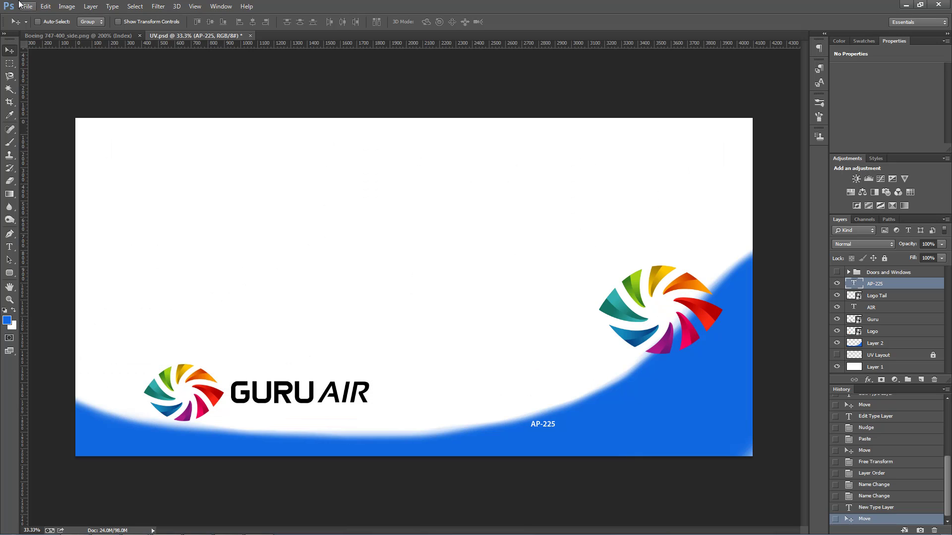
Save the artwork as a PNG named Decal in the Part 2 Tutorial folder.
click(29, 7)
click(59, 131)
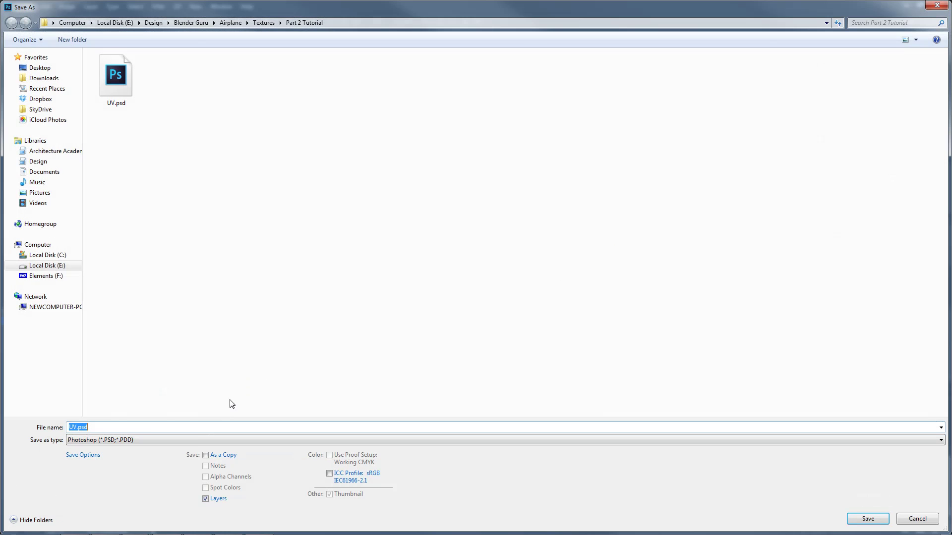
click(195, 439)
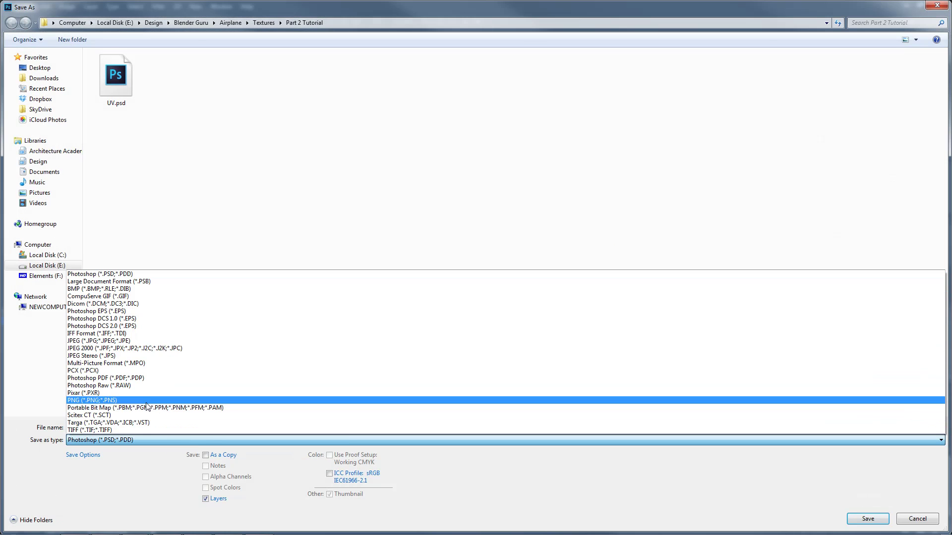
click(147, 401)
click(125, 429)
text(C)
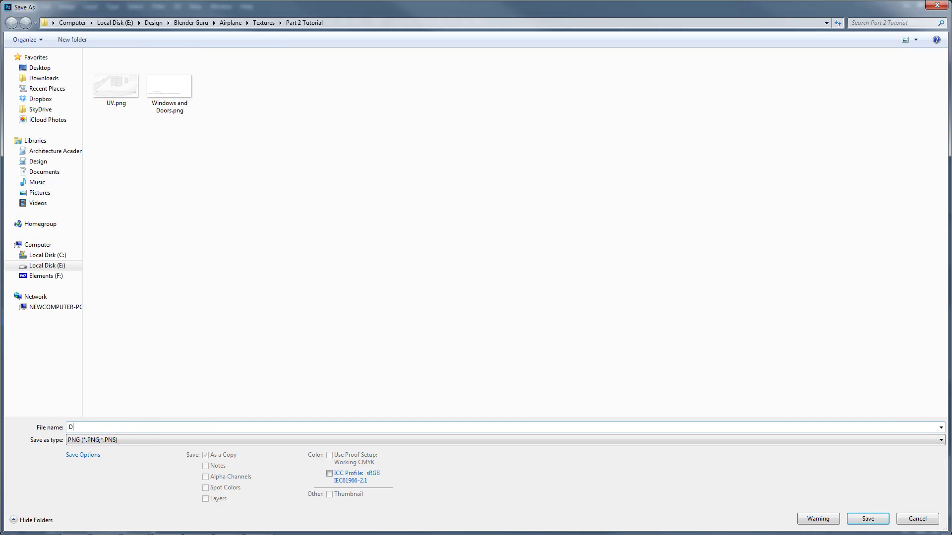
text(ecal)
key(Return)
key(Return)
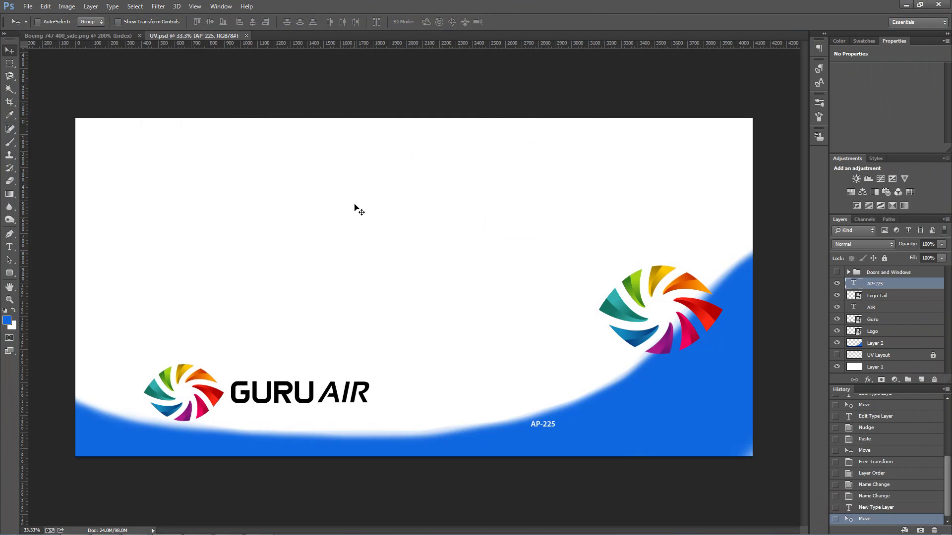
Switch to Blender, close the render result, and select the Diffuse BSDF node of the Plane Exterior material.
mouse_move(198, 532)
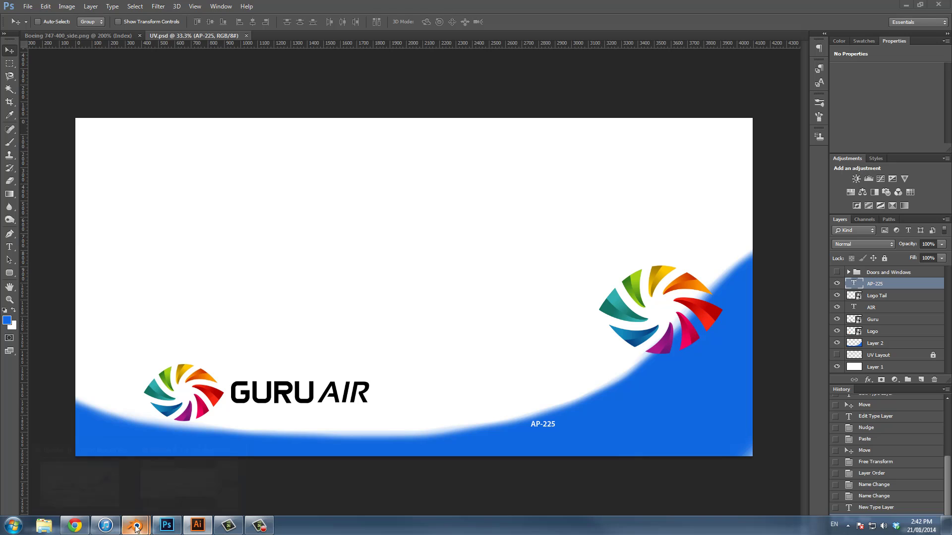
mouse_move(134, 527)
click(191, 471)
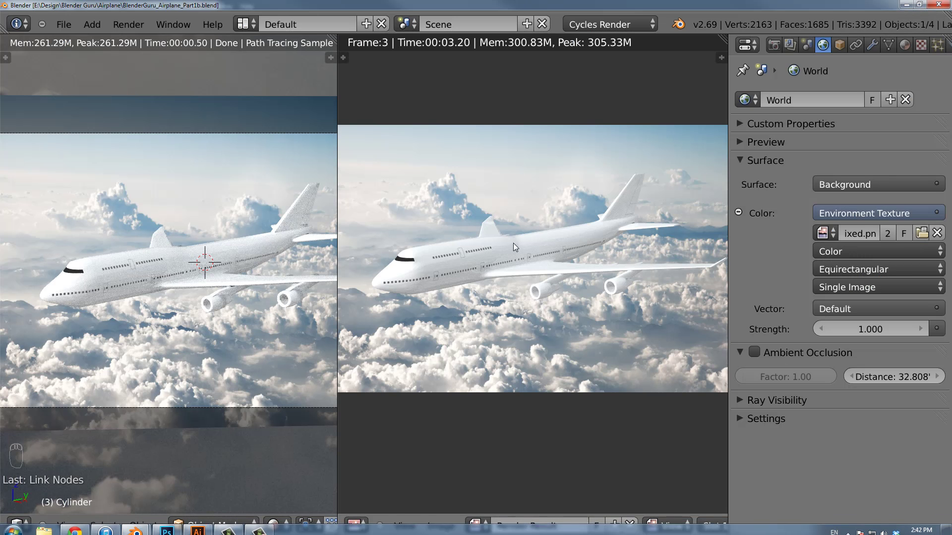
key(Escape)
scroll(507, 241, up, 3)
middle_drag(466, 223, 436, 224)
scroll(531, 182, down, 4)
click(556, 228)
drag(556, 227, 549, 238)
scroll(547, 235, up, 3)
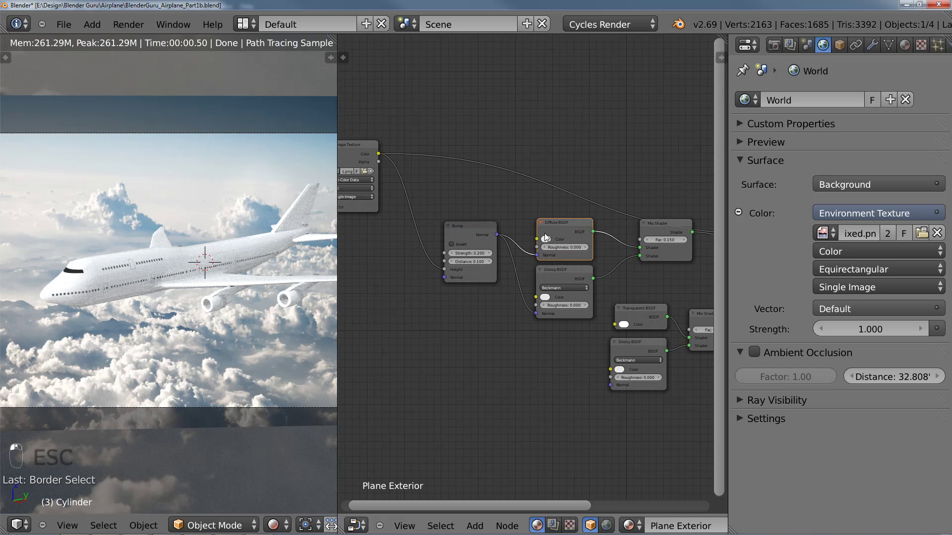
Add an Image Texture node below the existing one in the Plane Exterior material.
middle_drag(471, 238, 581, 244)
key(shift+a)
mouse_move(391, 234)
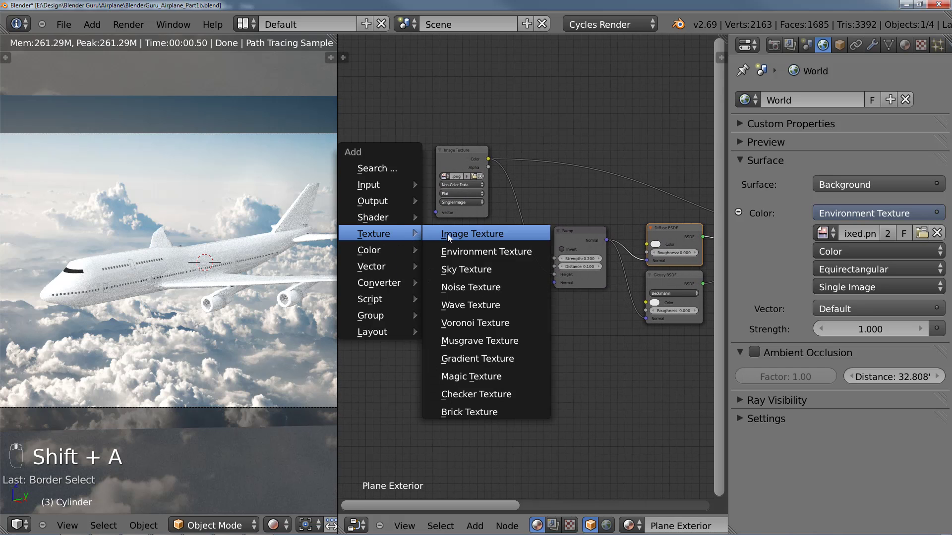
click(447, 233)
click(463, 255)
Load Decal.png from the Part 2 Tutorial folder into the new texture node and connect its Color to the Diffuse BSDF color.
click(477, 246)
click(277, 185)
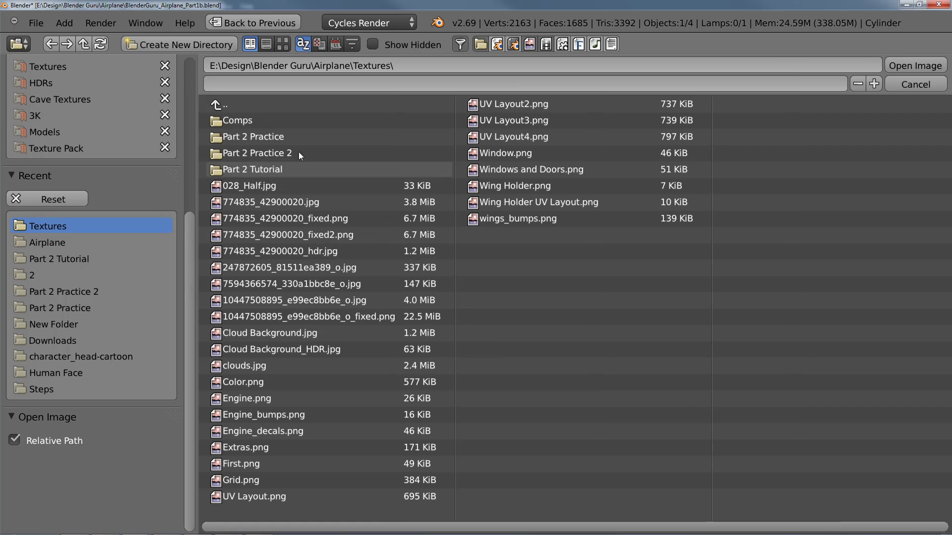
click(285, 169)
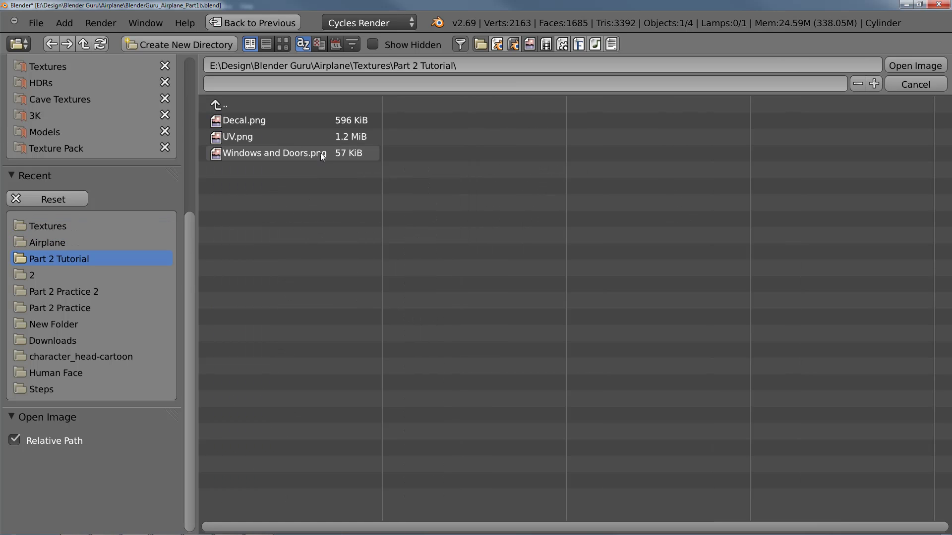
click(273, 135)
double_click(275, 119)
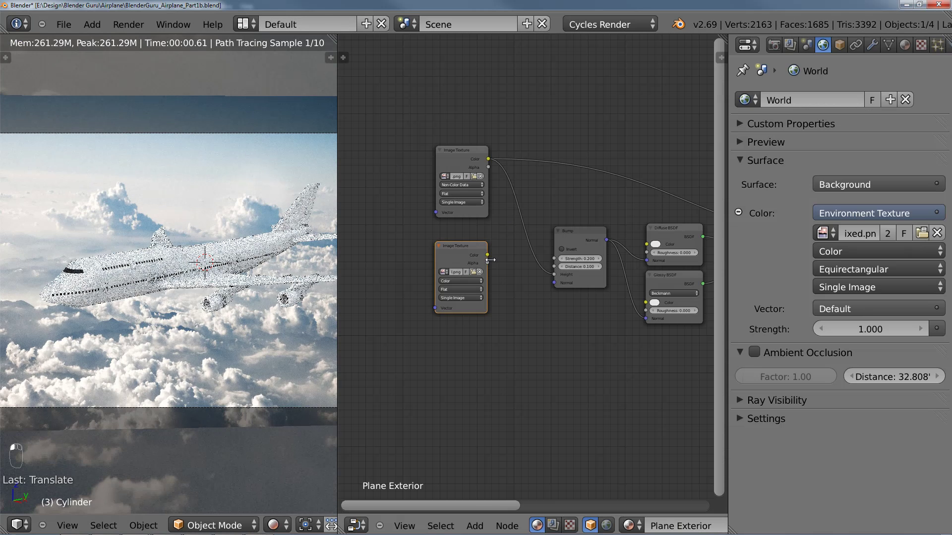
click(472, 257)
drag(475, 255, 646, 244)
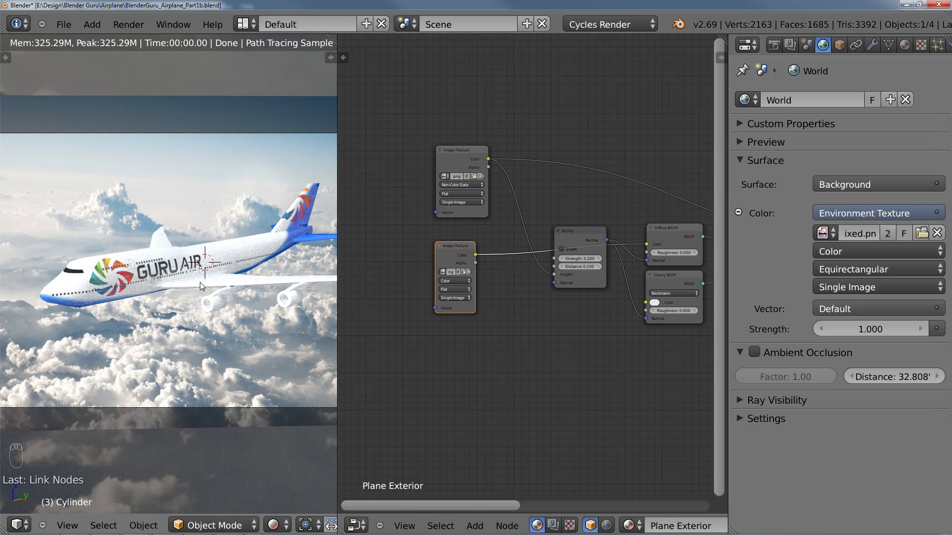
Examine the decal on the airplane's fuselage and tail in the rendered viewport.
scroll(194, 280, up, 2)
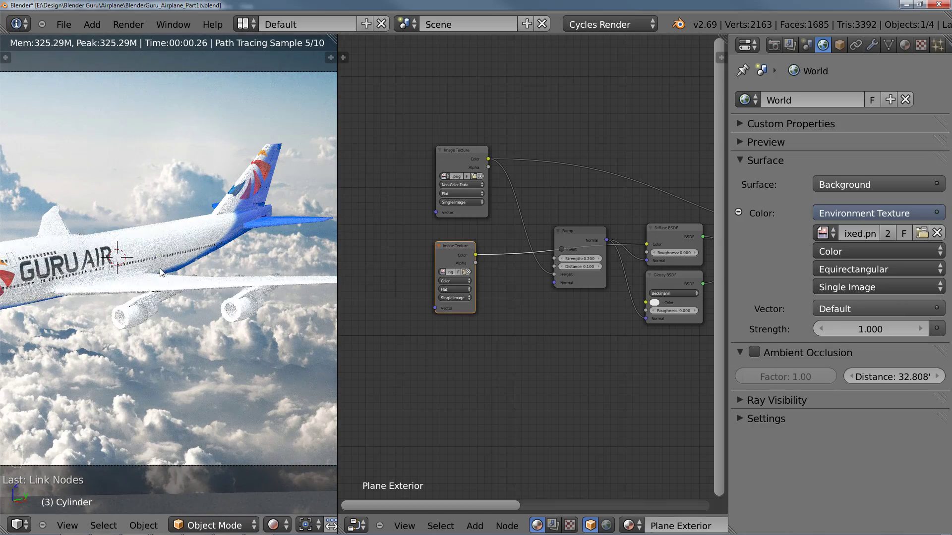
scroll(154, 280, down, 2)
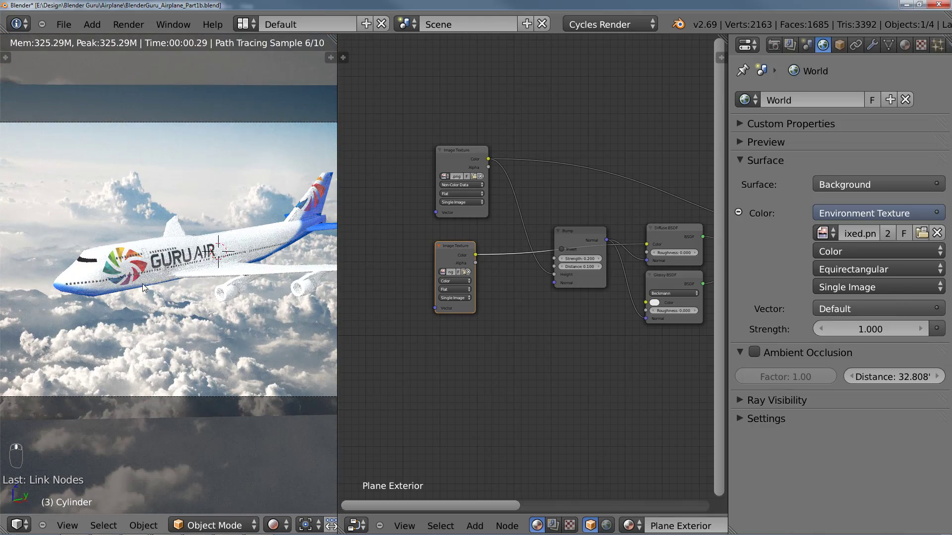
scroll(220, 233, up, 3)
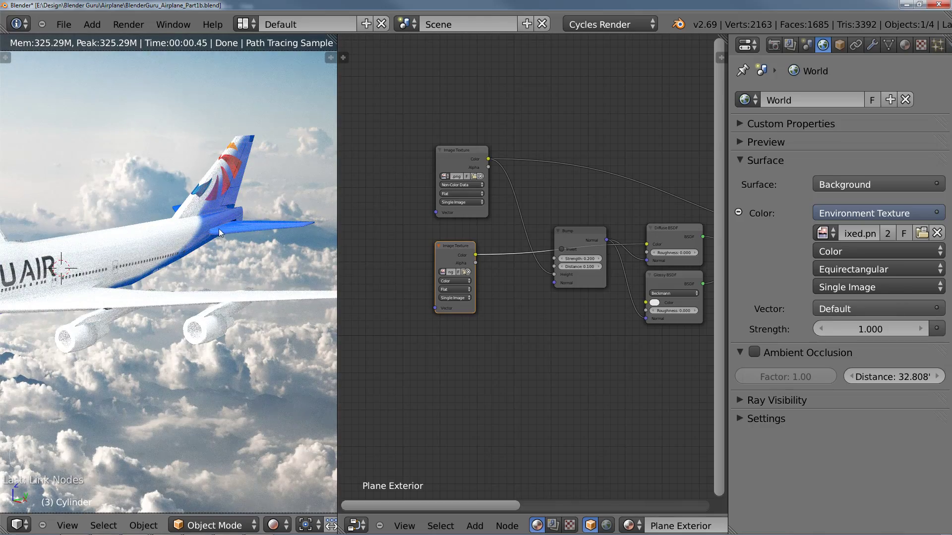
scroll(219, 233, down, 3)
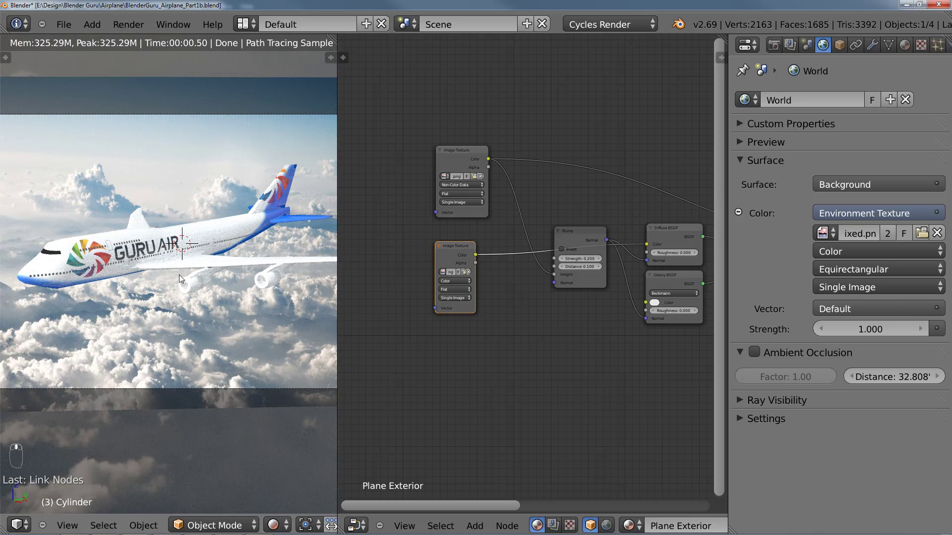
shift+middle_drag(160, 268, 160, 274)
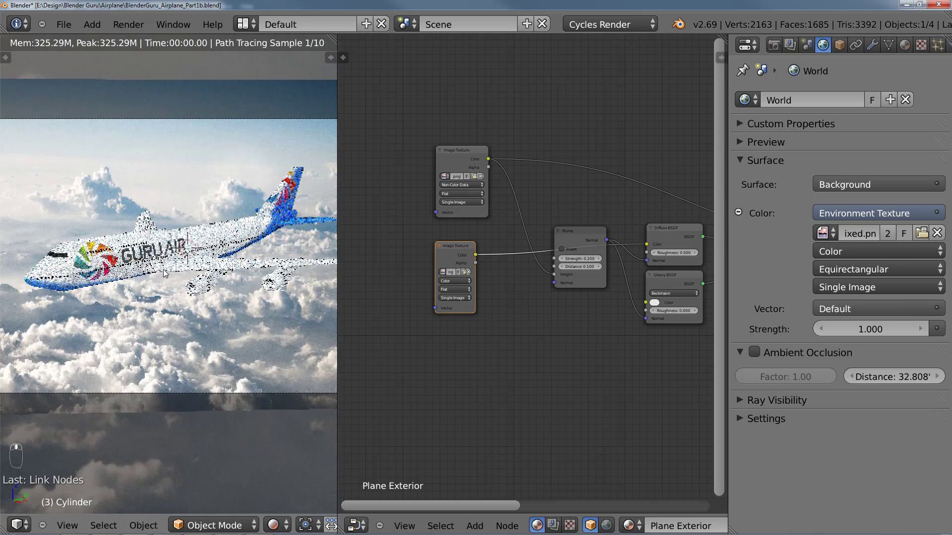
shift+middle_drag(262, 222, 179, 268)
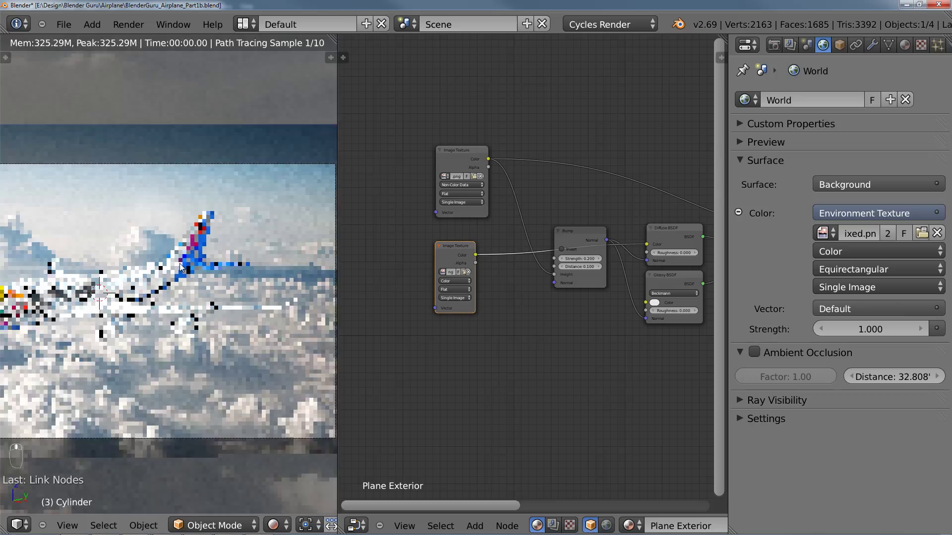
scroll(181, 268, up, 3)
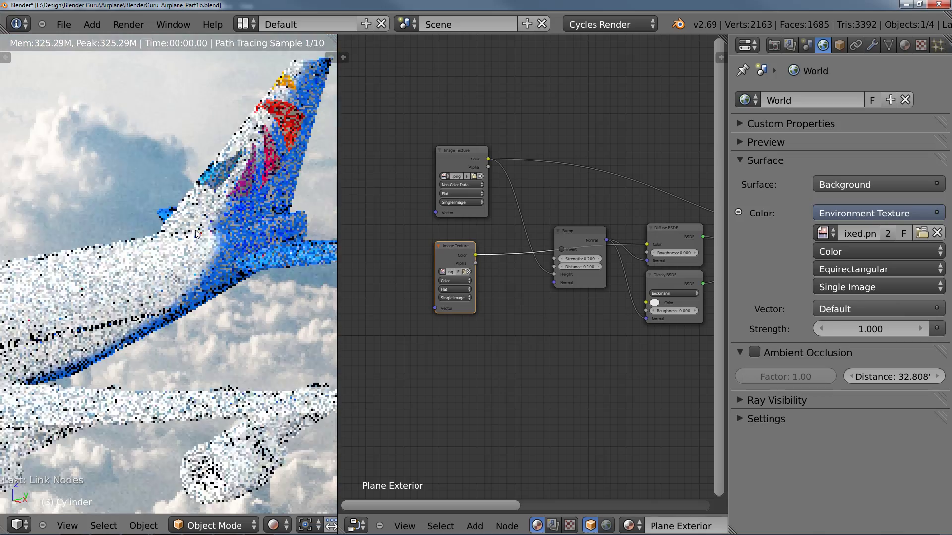
Examine the decal along the whole airplane in the rendered viewport, both from afar and close to the fuselage and tail.
scroll(213, 174, down, 3)
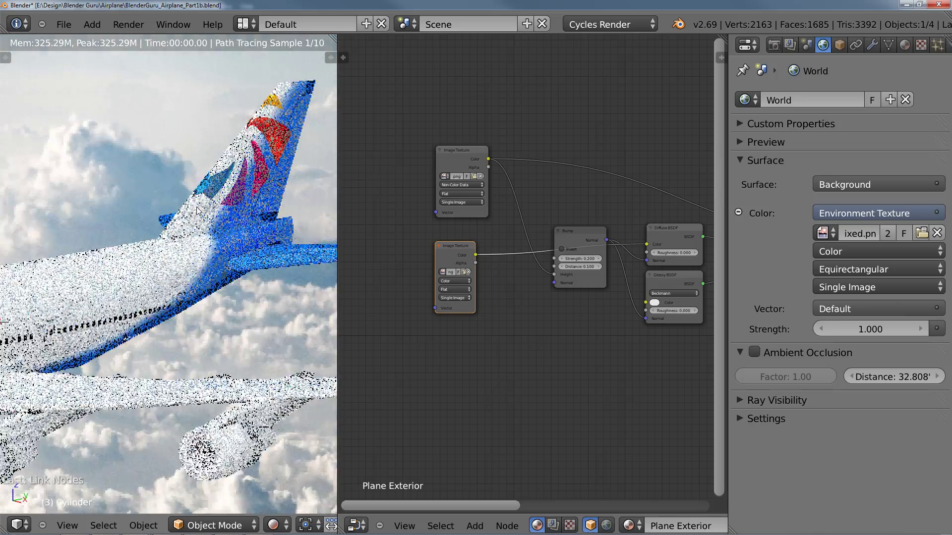
shift+middle_drag(167, 273, 255, 245)
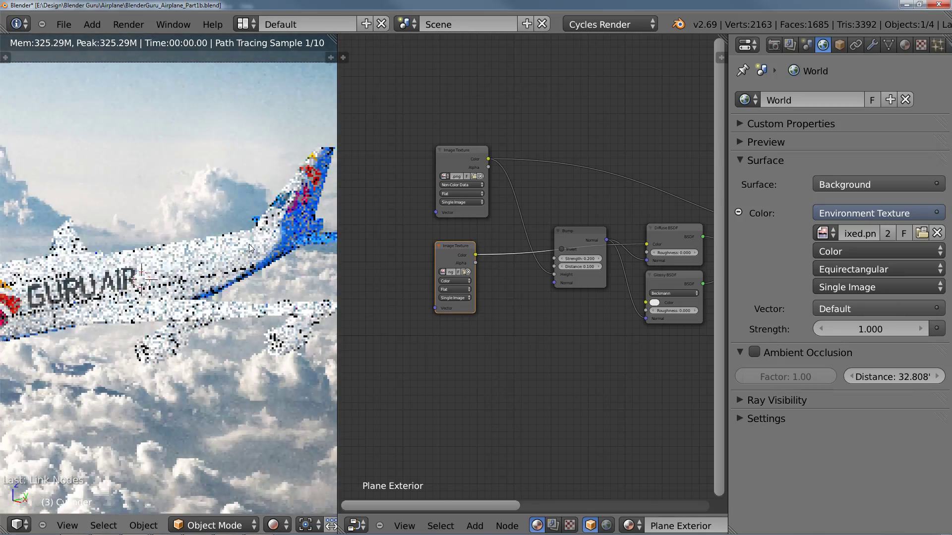
scroll(186, 278, down, 3)
shift+middle_drag(156, 298, 223, 294)
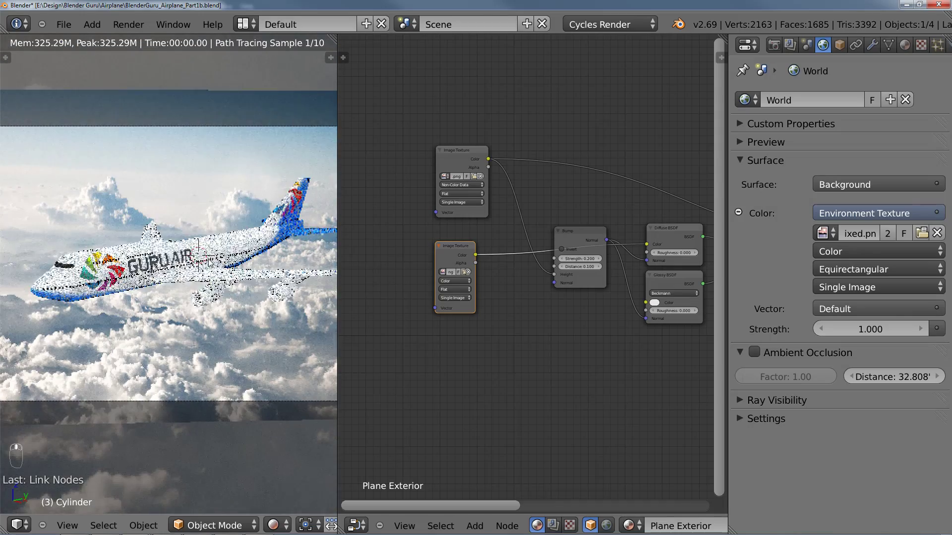
scroll(247, 290, down, 1)
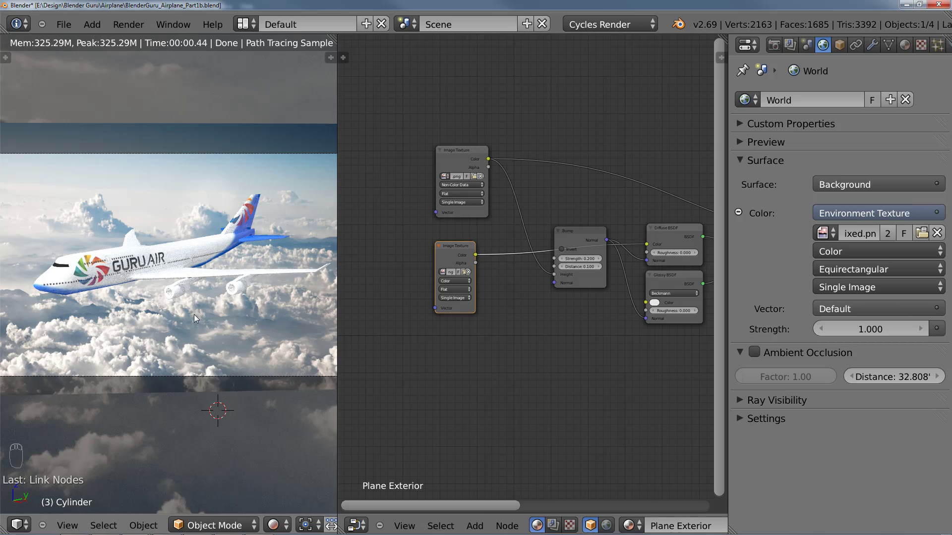
scroll(191, 312, up, 4)
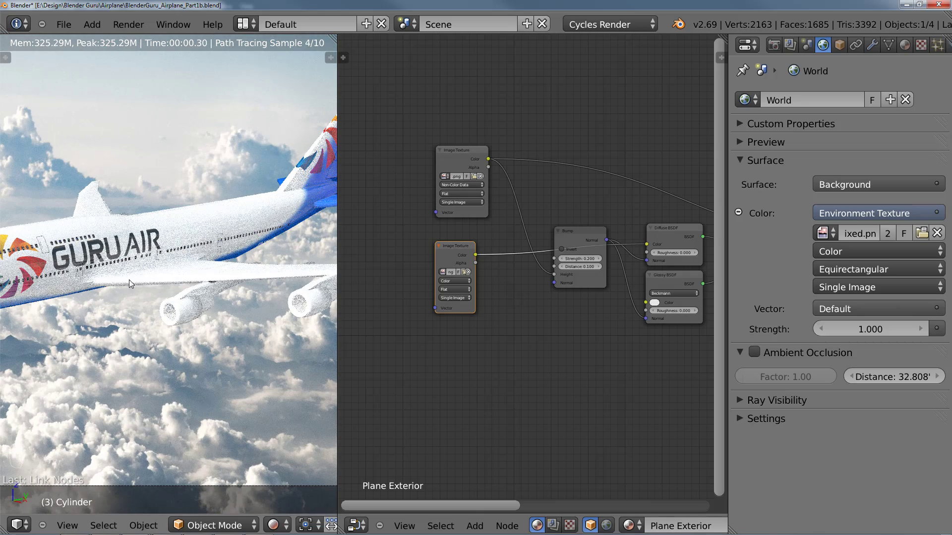
scroll(194, 297, down, 1)
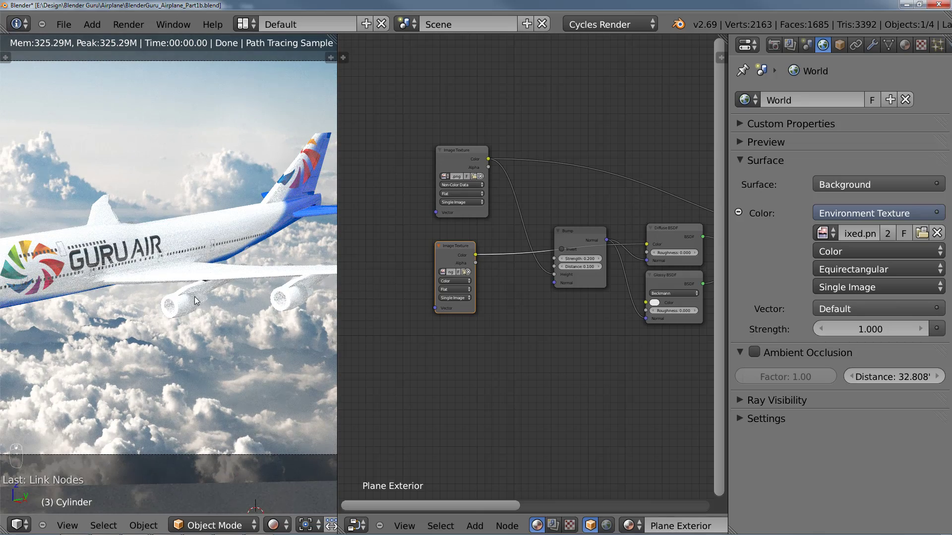
shift+middle_drag(219, 288, 190, 289)
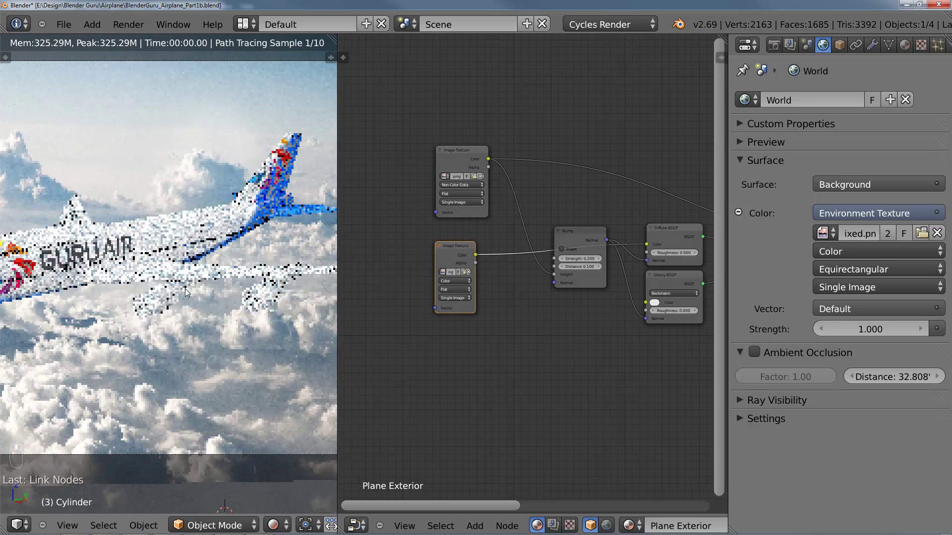
middle_drag(262, 459, 67, 299)
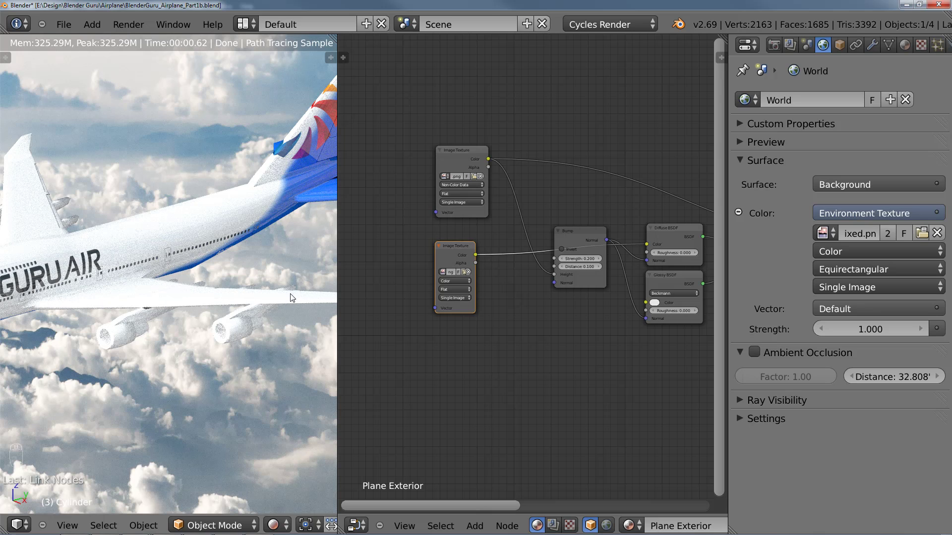
key(KP_0)
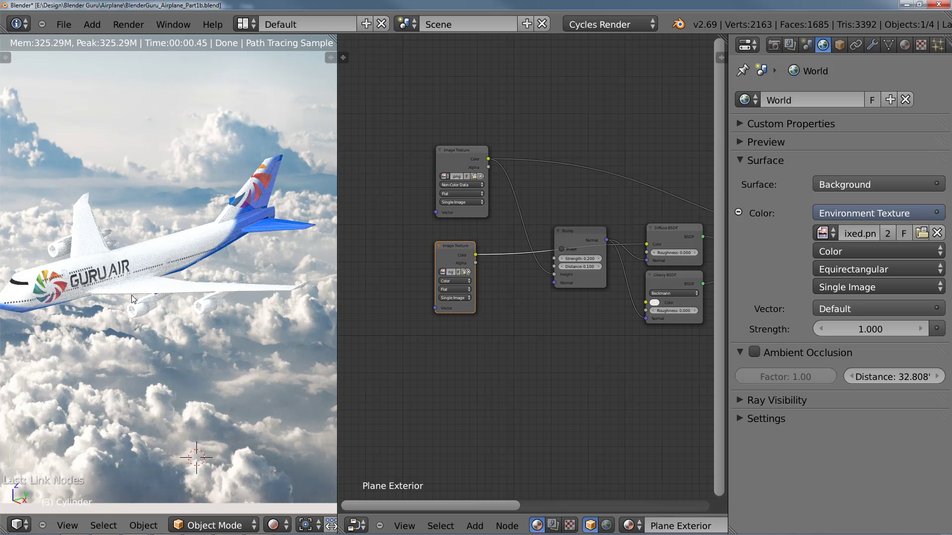
Switch the viewport to solid shading and open the airplane mesh in Edit Mode, viewed from above.
scroll(132, 299, up, 2)
click(274, 525)
click(289, 469)
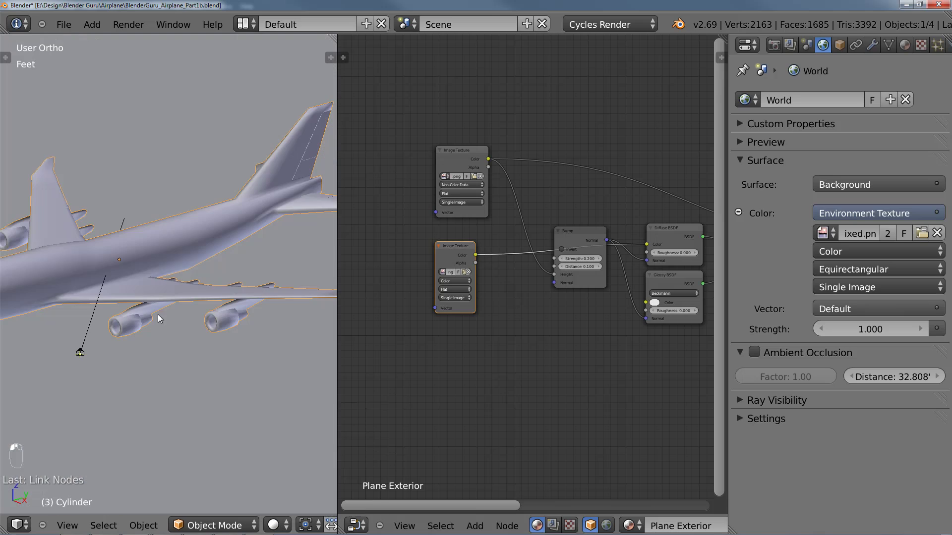
key(Tab)
key(KP_7)
scroll(183, 325, up, 2)
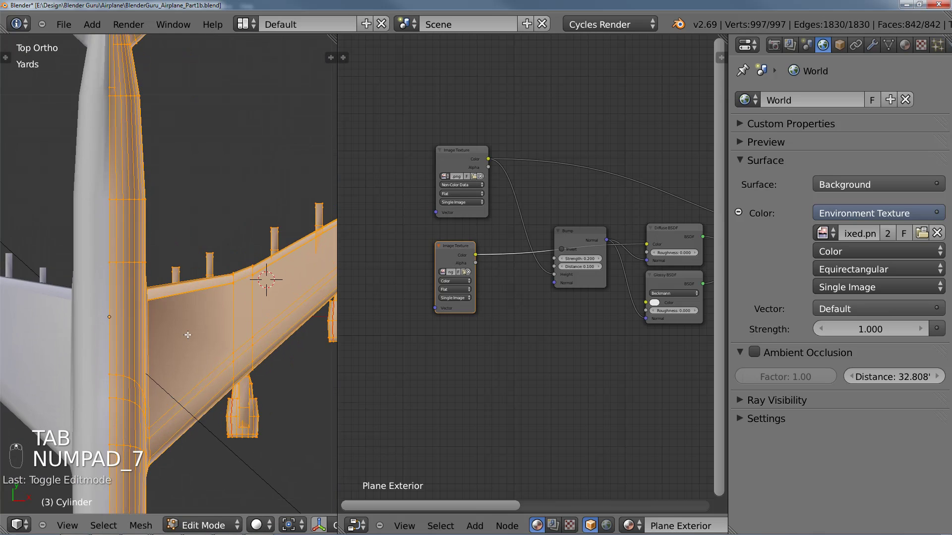
Select the upper leading-edge vertices of the wing where it joins the fuselage.
shift+middle_drag(187, 334, 174, 144)
scroll(178, 198, up, 3)
middle_drag(189, 246, 184, 206)
click(182, 196)
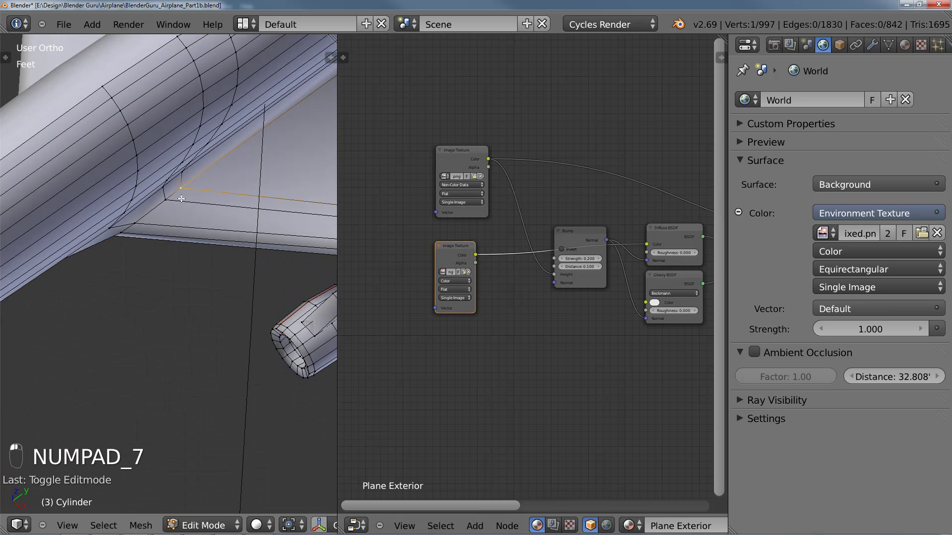
click(169, 202)
shift+click(179, 193)
shift+click(142, 226)
Add the front and lower leading-edge vertices at the wing root to the selection.
middle_drag(150, 270, 123, 240)
shift+click(131, 255)
shift+click(117, 268)
shift+click(119, 291)
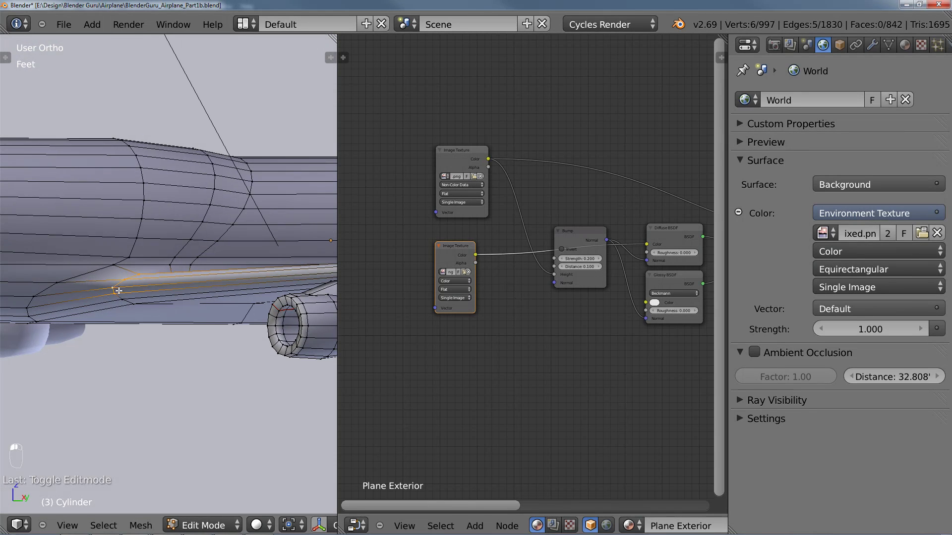
shift+click(125, 303)
shift+click(135, 308)
Extend the selection along the wing's leading edge to the cross-section just before the inner engine.
middle_drag(197, 297, 144, 262)
shift+click(125, 266)
shift+click(135, 250)
shift+click(130, 259)
shift+click(150, 233)
shift+click(158, 226)
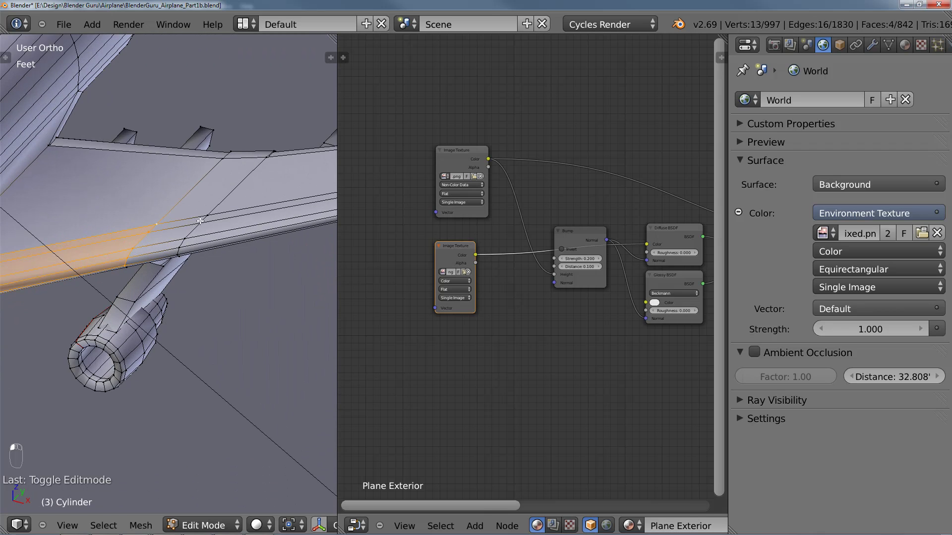
Add the leading-edge vertices of the next wing cross-section, just past the inner engine pylon.
shift+click(208, 217)
shift+click(202, 225)
shift+click(187, 240)
shift+click(182, 248)
shift+click(185, 251)
Add the lower leading-edge vertices around the inner engine pylon to the selection.
middle_drag(184, 250, 162, 224)
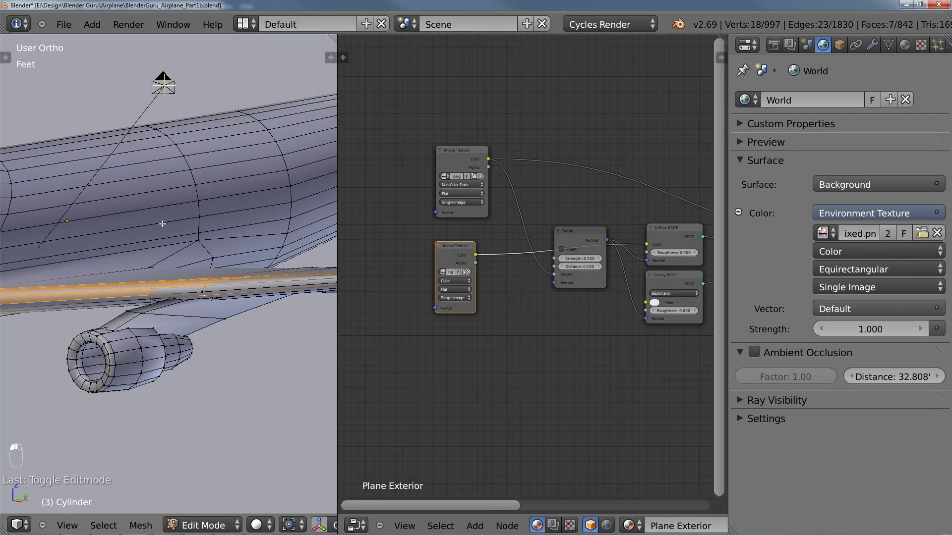
shift+click(206, 294)
shift+click(168, 297)
middle_drag(168, 297, 215, 316)
scroll(215, 316, up, 2)
shift+click(41, 339)
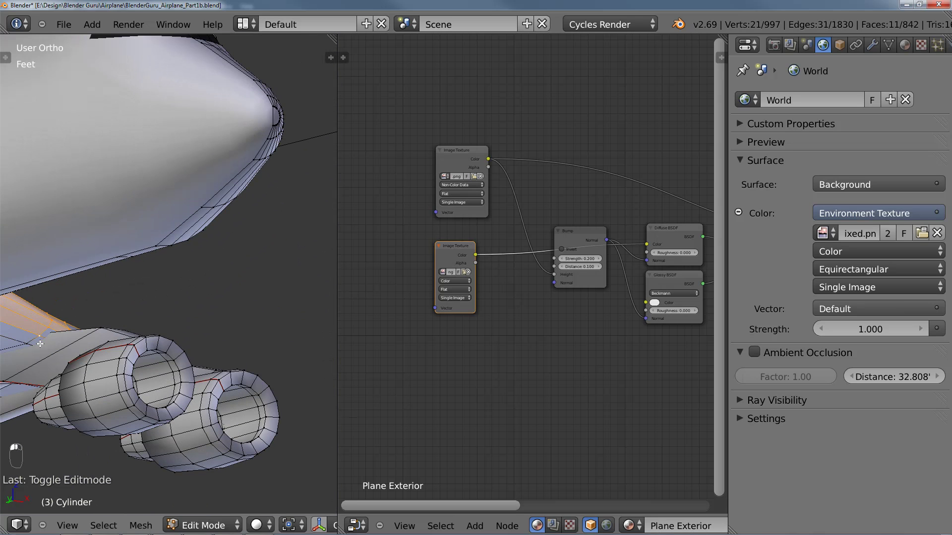
shift+click(30, 346)
middle_drag(158, 308, 170, 324)
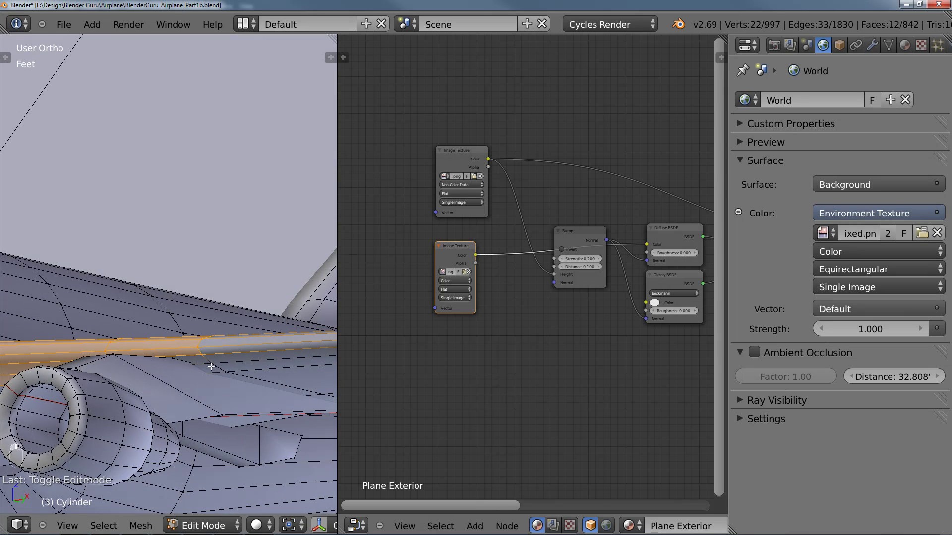
shift+click(213, 370)
shift+click(212, 370)
Extend the leading-edge selection outward to the vertices at the outer engine pylon.
middle_drag(213, 370, 174, 223)
shift+click(129, 228)
shift+click(128, 235)
shift+click(72, 278)
shift+click(70, 281)
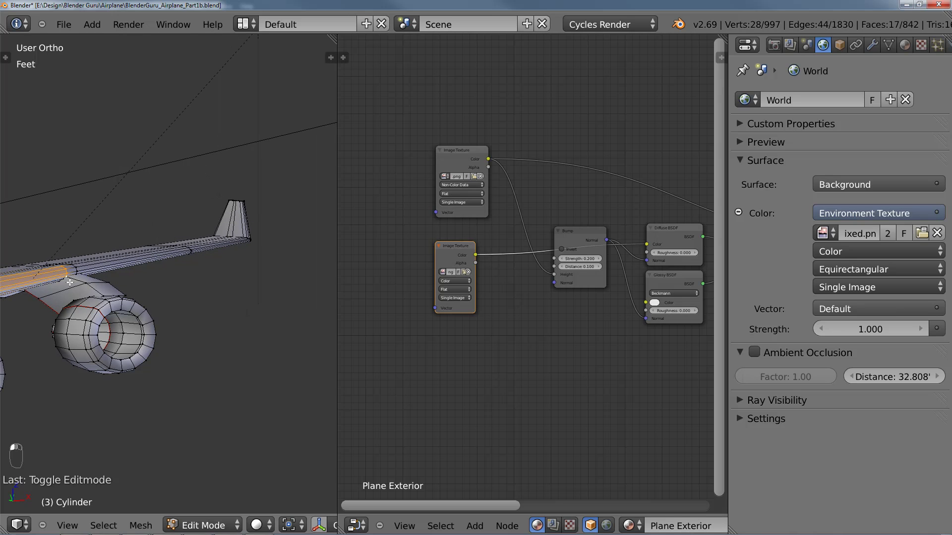
shift+click(69, 284)
shift+click(65, 287)
Add the leading-edge vertices outboard of the outer engine, including a box selection at the last cross-section before the wingtip.
mouse_move(99, 235)
middle_down()
mouse_move(97, 265)
mouse_move(49, 257)
mouse_move(193, 268)
mouse_move(134, 287)
mouse_move(160, 276)
mouse_move(165, 330)
mouse_move(204, 299)
mouse_move(231, 296)
mouse_move(104, 331)
mouse_move(96, 301)
middle_up()
shift+click(89, 245)
shift+click(92, 252)
key(z)
scroll(130, 294, up, 3)
shift+click(159, 293)
shift+click(164, 340)
key(z)
key(b)
drag(80, 287, 109, 313)
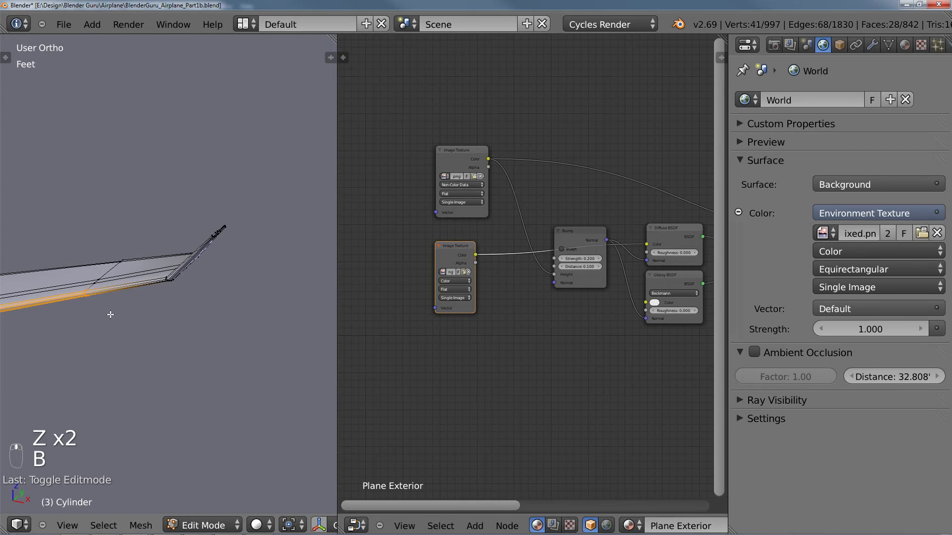
Box-select the remaining leading-edge vertices at the outer wing cross-section so the strip is continuous.
middle_drag(111, 314, 108, 290)
scroll(130, 293, down, 4)
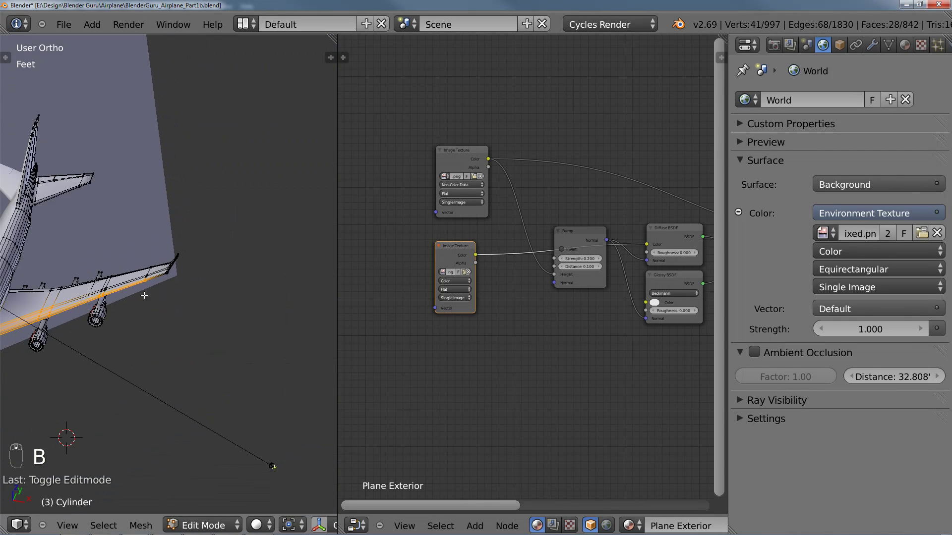
scroll(142, 293, up, 5)
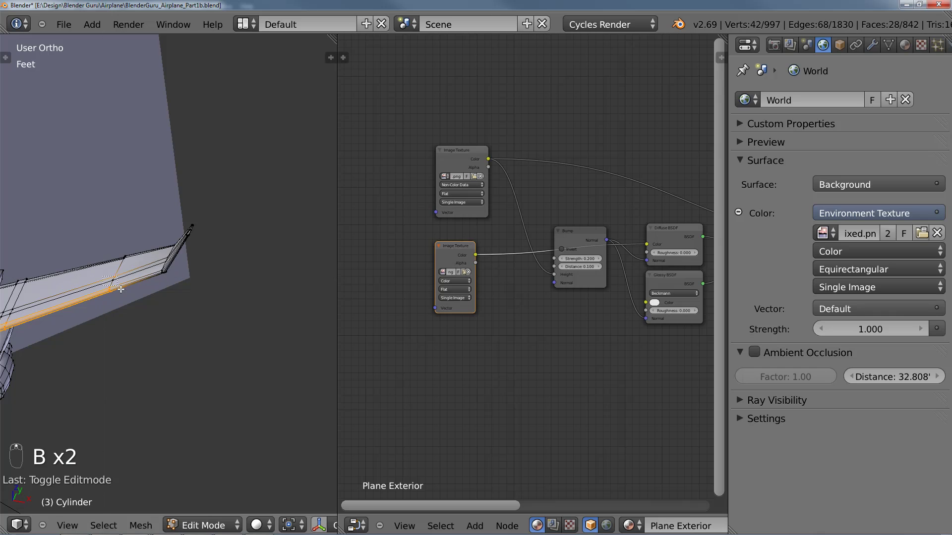
drag(121, 289, 122, 290)
scroll(41, 304, down, 1)
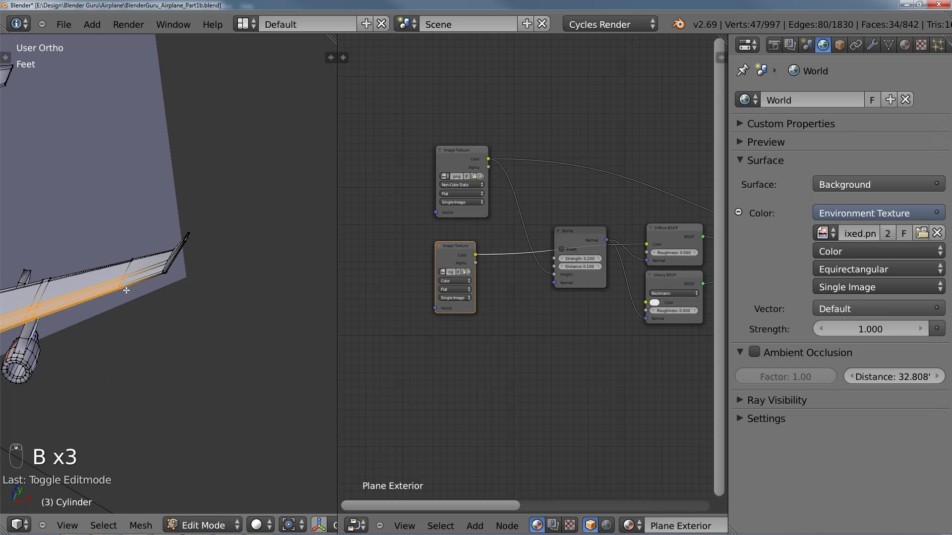
Circle-select the leading-edge vertices at the base of the winglet in wireframe display.
mouse_move(126, 290)
middle_down()
mouse_move(161, 310)
mouse_move(194, 296)
mouse_move(216, 350)
middle_up()
key(z)
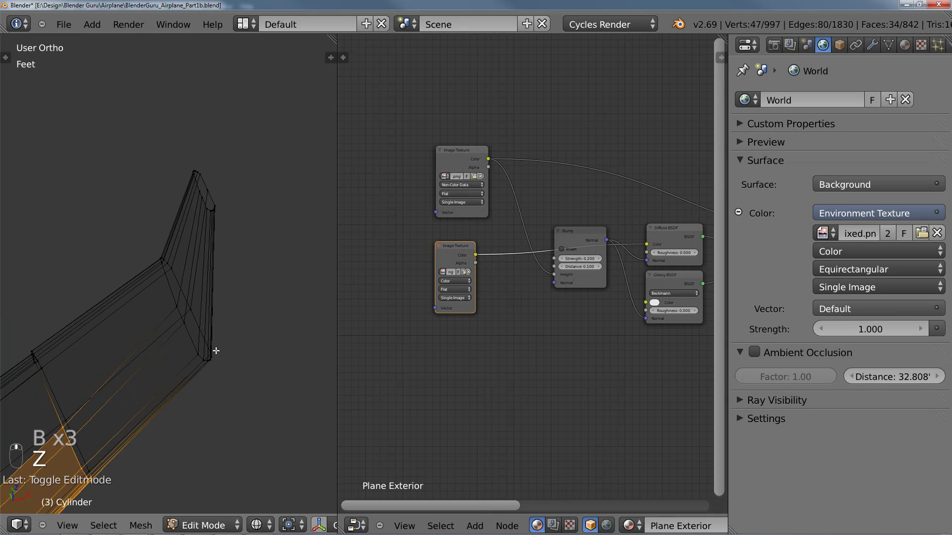
key(c)
drag(215, 350, 215, 366)
click(184, 322)
right_click(198, 313)
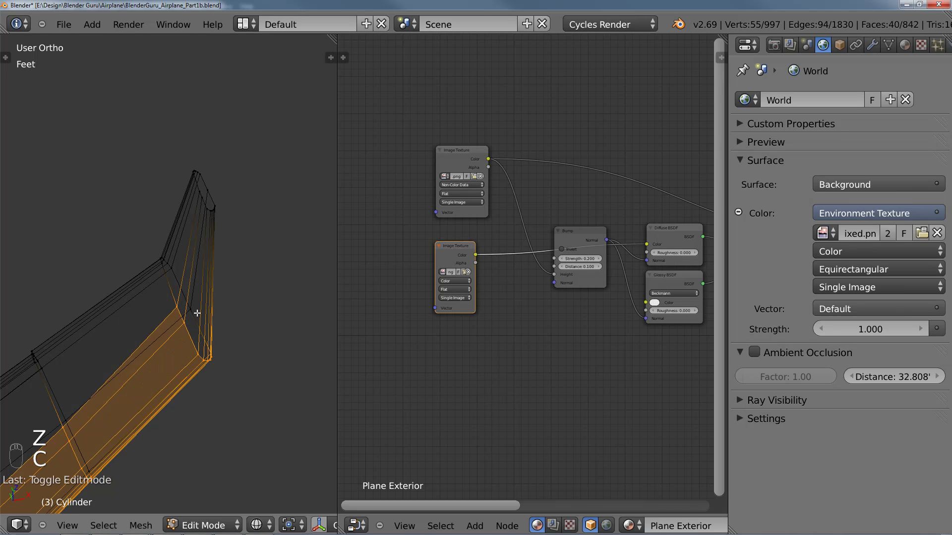
Circle-select the leading-edge vertices at the top of the winglet, and return the mesh to solid display.
mouse_move(197, 312)
middle_down()
mouse_move(192, 288)
mouse_move(213, 316)
middle_up()
scroll(212, 317, up, 4)
key(c)
drag(212, 292, 170, 276)
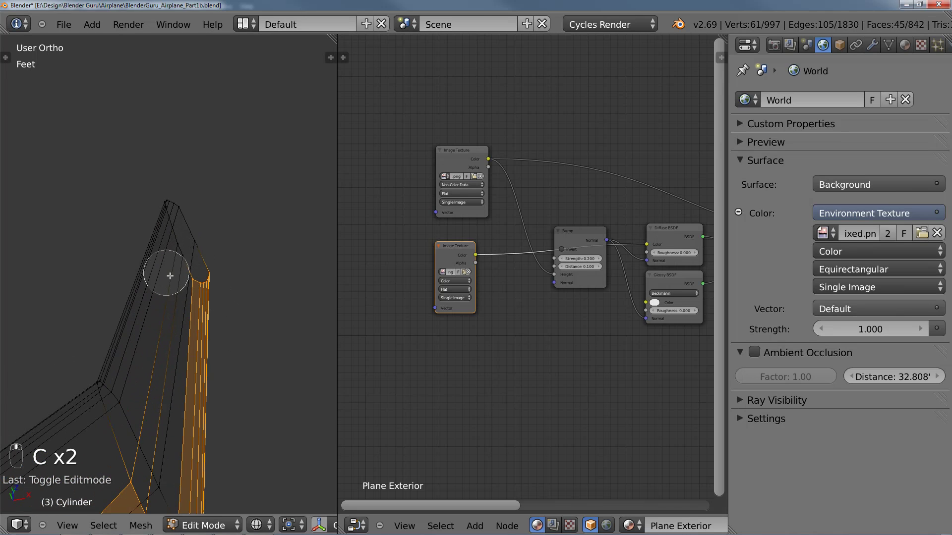
click(174, 264)
right_click(177, 266)
scroll(168, 379, down, 7)
shift+middle_drag(171, 354, 269, 274)
shift+middle_drag(131, 401, 276, 262)
mouse_move(85, 446)
shift+middle_down()
mouse_move(129, 381)
mouse_move(208, 310)
mouse_move(119, 321)
mouse_move(125, 258)
mouse_move(198, 340)
mouse_move(128, 356)
mouse_move(148, 432)
shift+middle_up()
key(z)
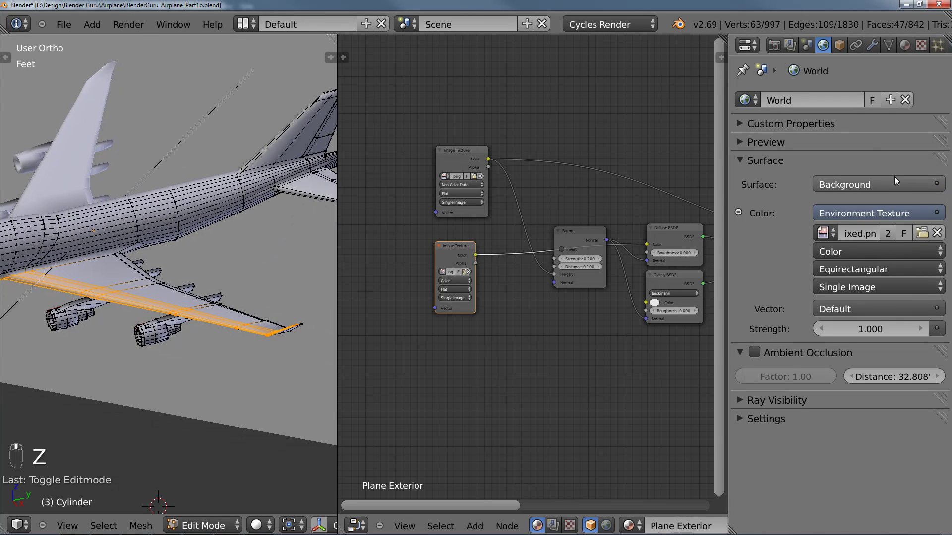
Add a third material slot to the airplane with a new material named Wing Silver, keeping the leading edge selected.
click(905, 45)
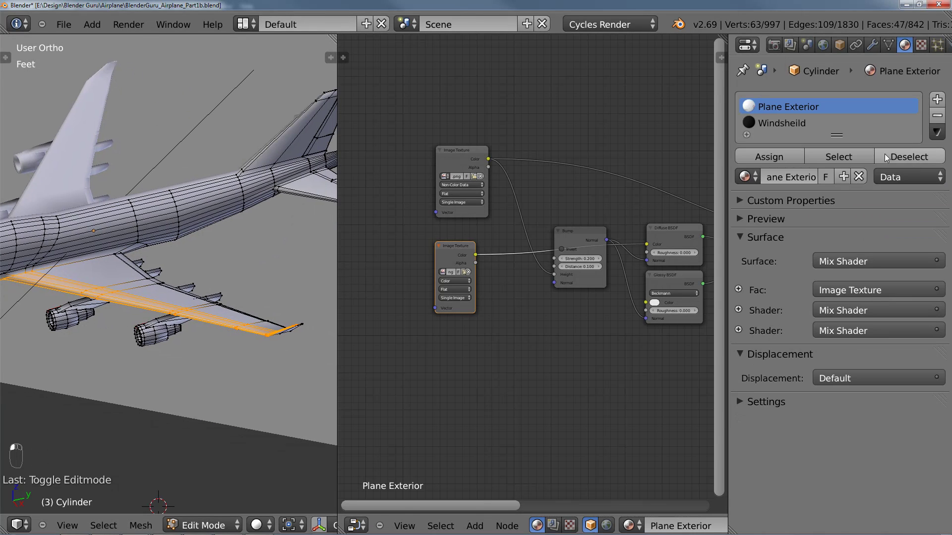
click(938, 101)
click(779, 194)
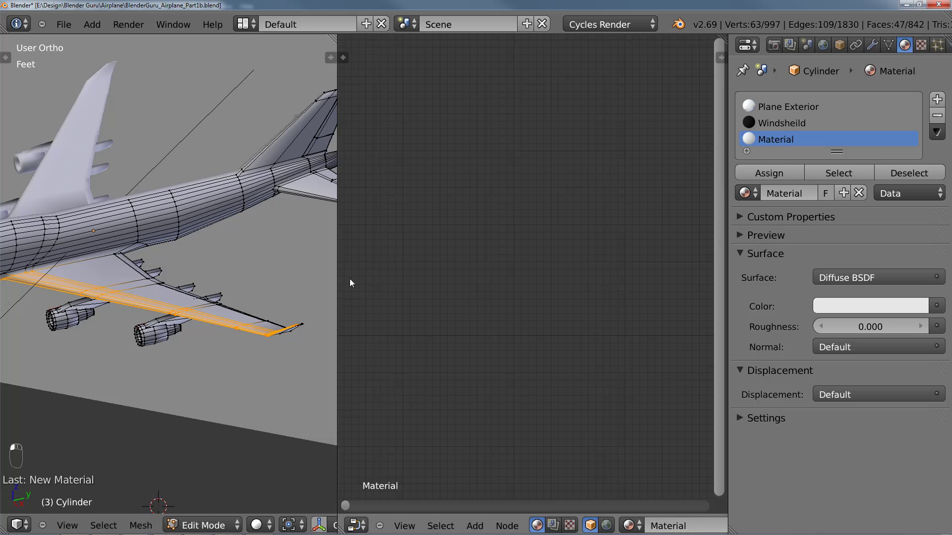
scroll(174, 309, down, 3)
scroll(173, 309, up, 4)
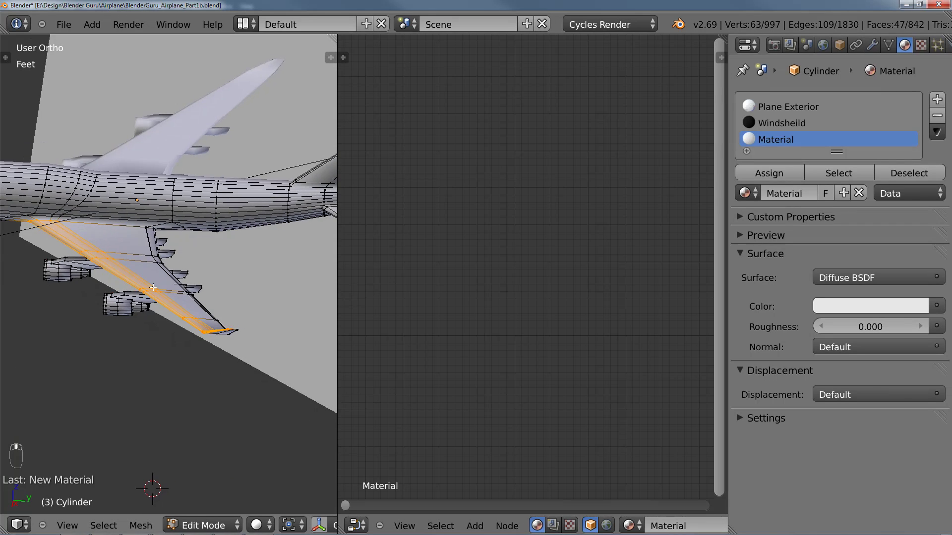
scroll(186, 287, down, 5)
key(Tab)
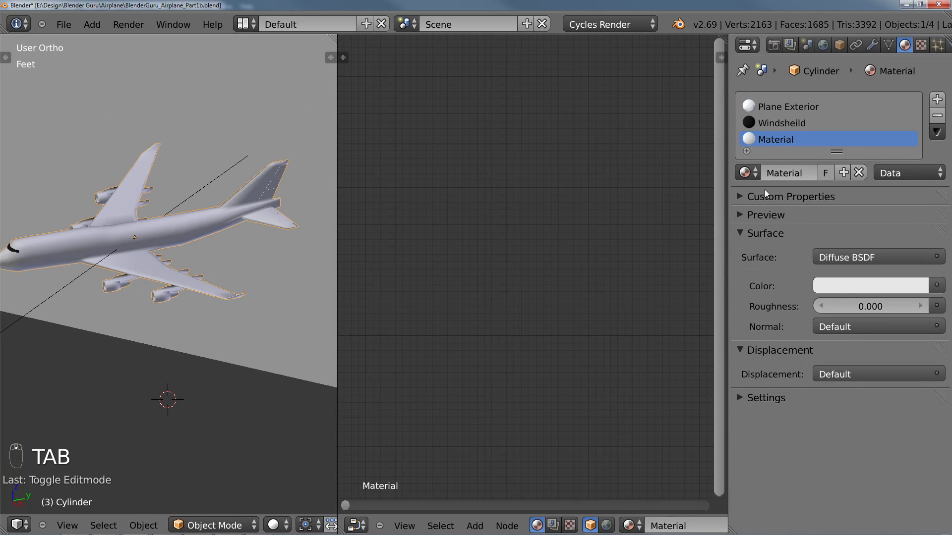
click(835, 258)
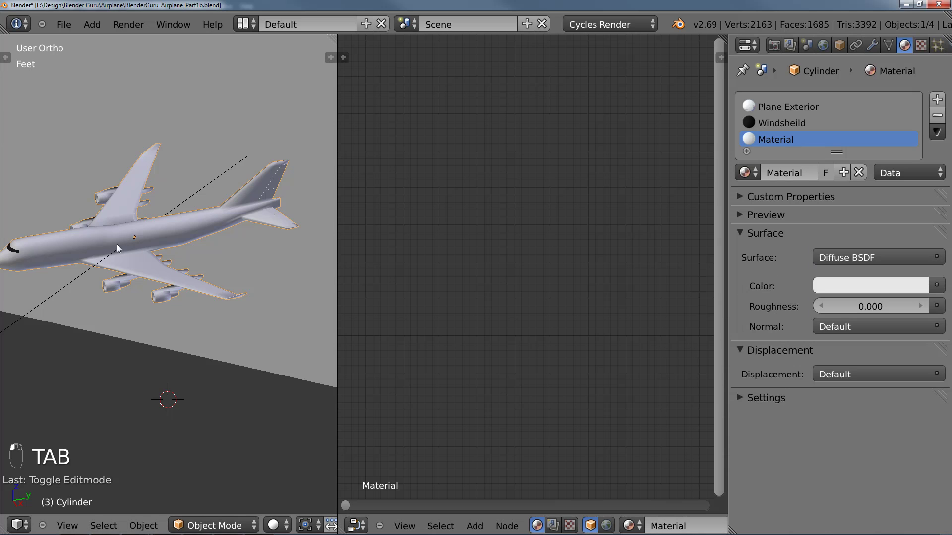
key(Tab)
scroll(56, 260, up, 3)
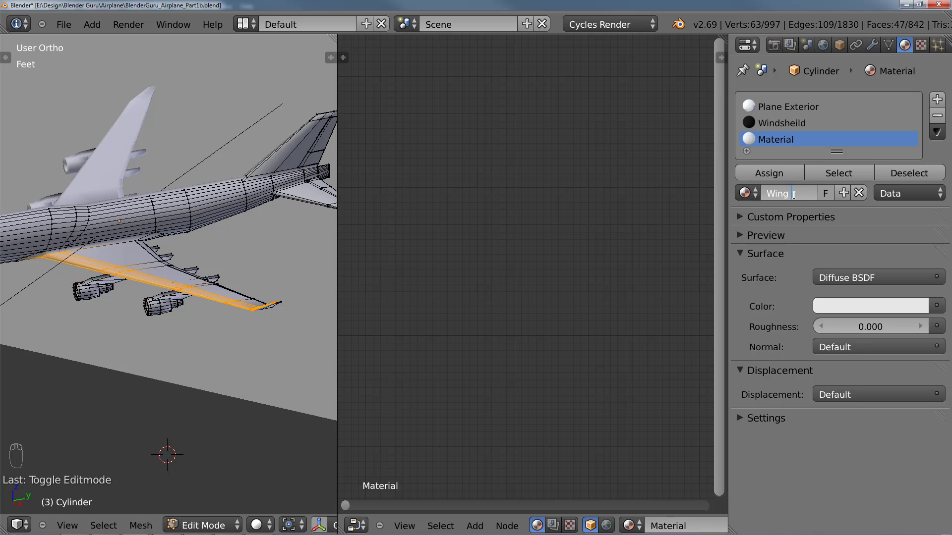
Change the Wing Silver surface to a Mix Shader combining a Diffuse BSDF and a Glossy BSDF.
click(814, 278)
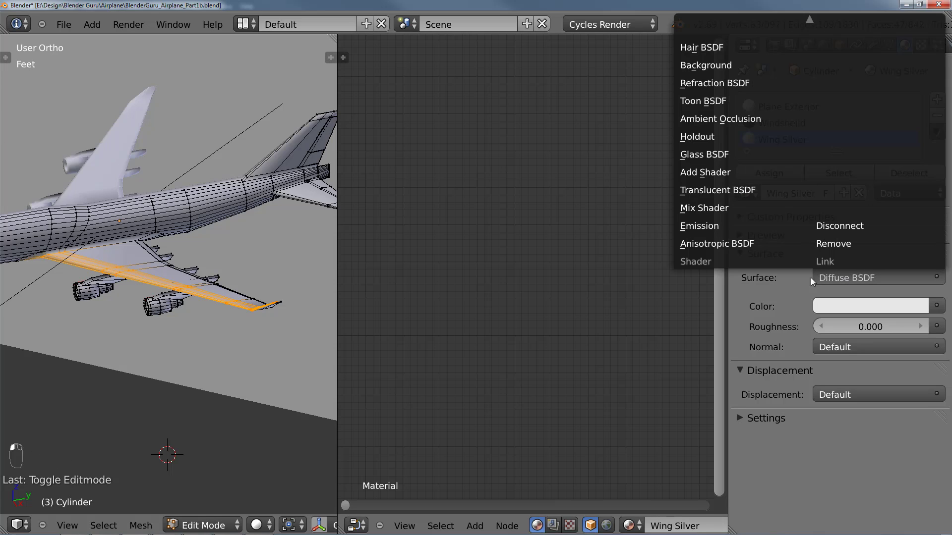
mouse_move(812, 19)
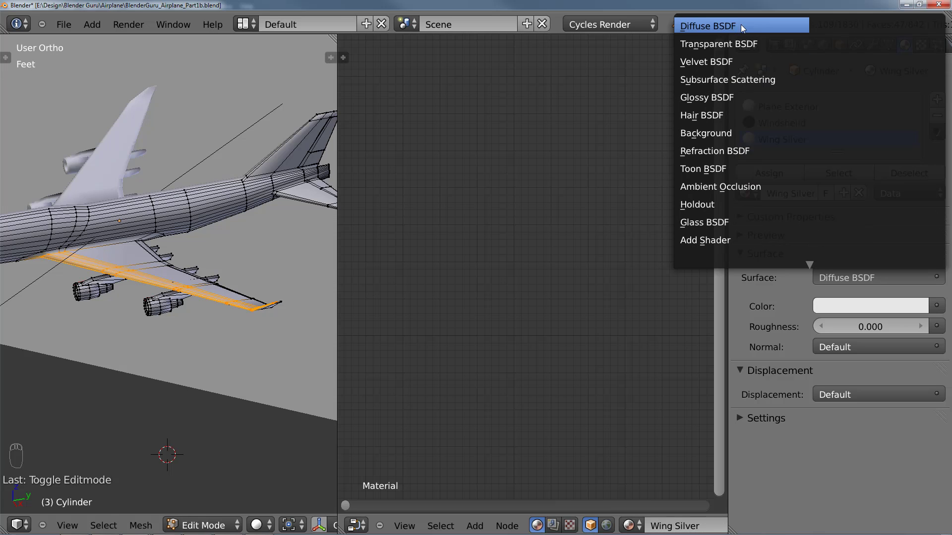
mouse_move(788, 262)
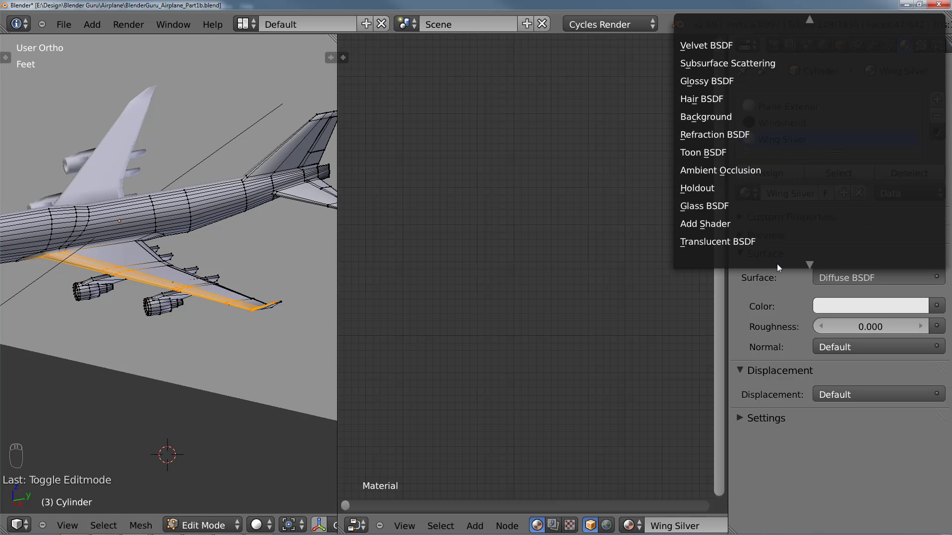
click(727, 206)
click(864, 327)
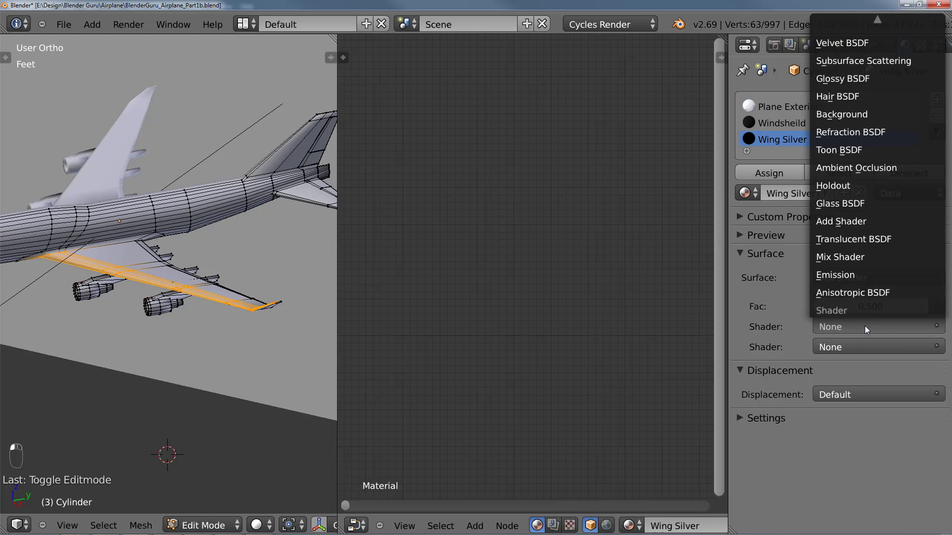
click(867, 25)
click(846, 403)
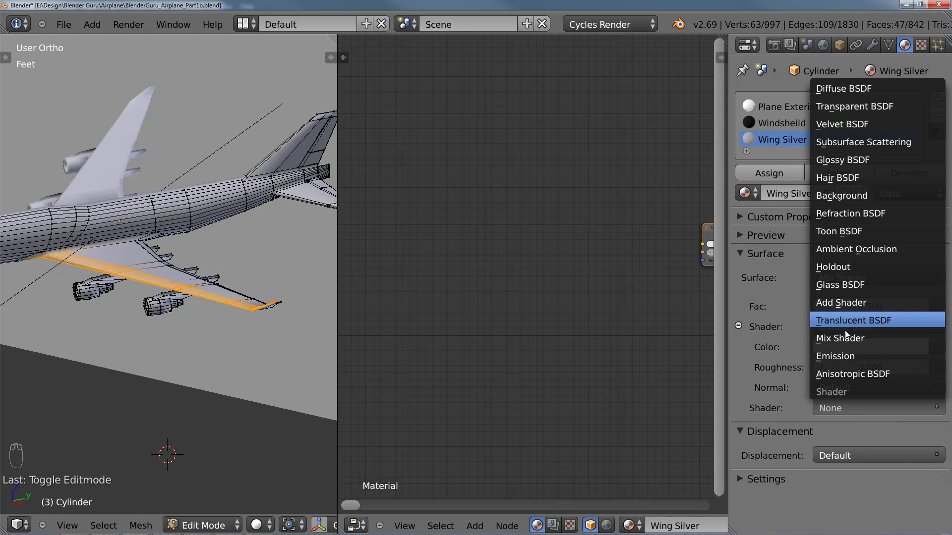
click(857, 159)
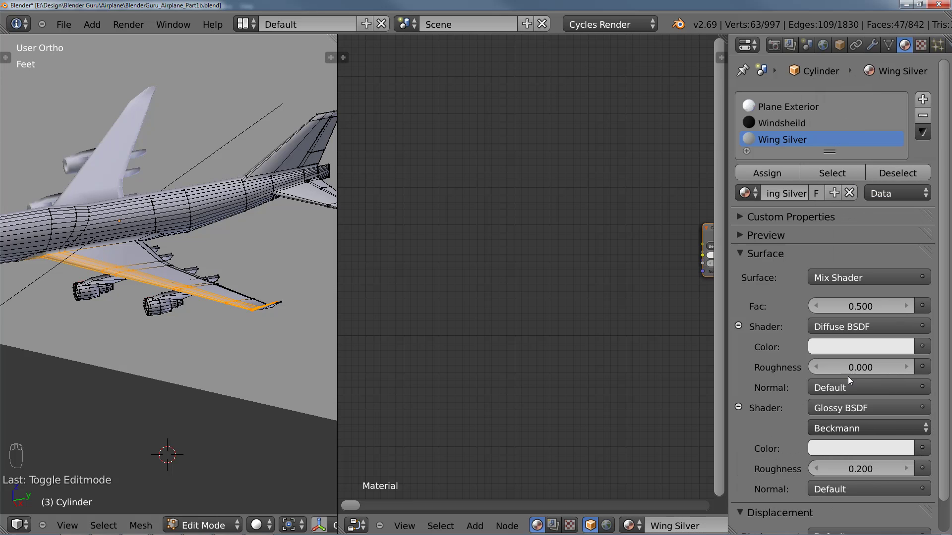
Set the Mix Shader factor of Wing Silver to 0.210.
click(818, 302)
drag(818, 303, 820, 303)
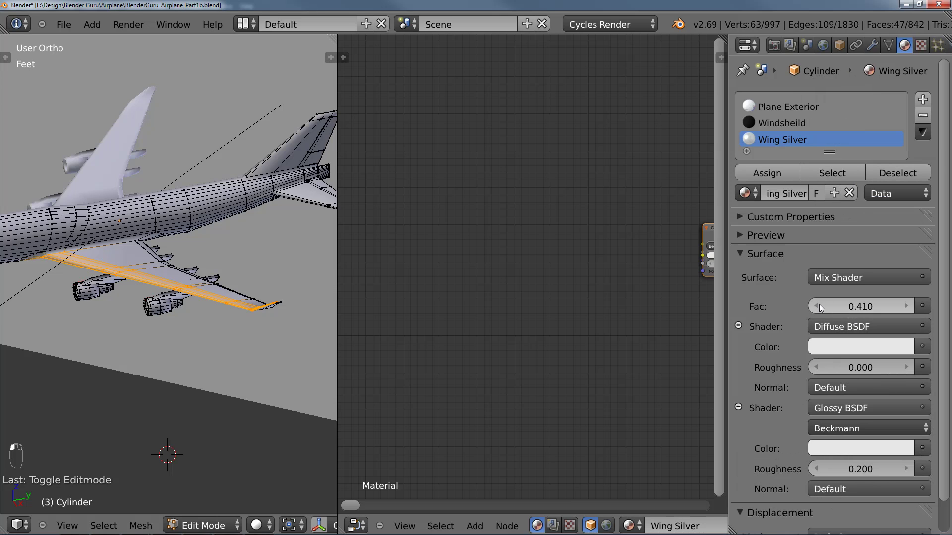
click(818, 305)
click(819, 304)
Set the Glossy BSDF roughness to 0.400 and darken the Diffuse BSDF color to a light grey.
scroll(895, 361, down, 2)
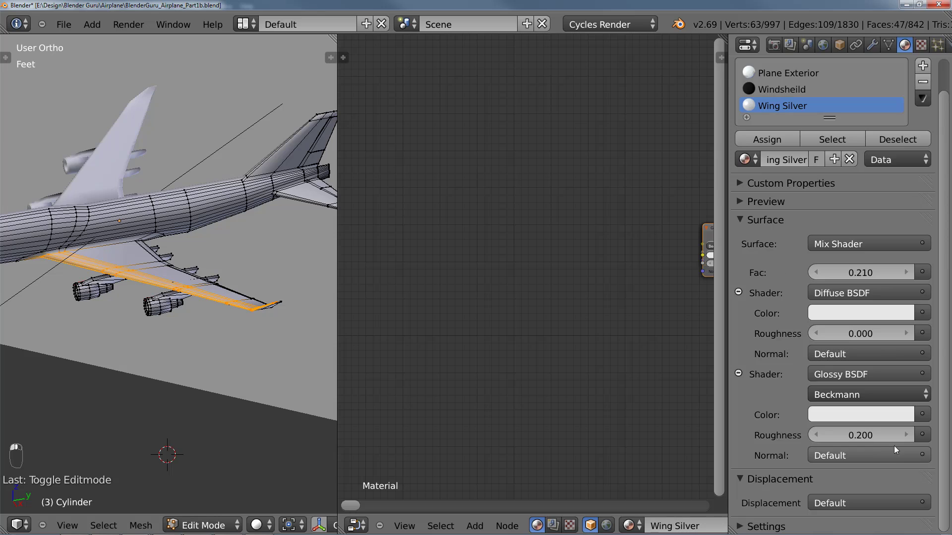
click(900, 436)
click(899, 437)
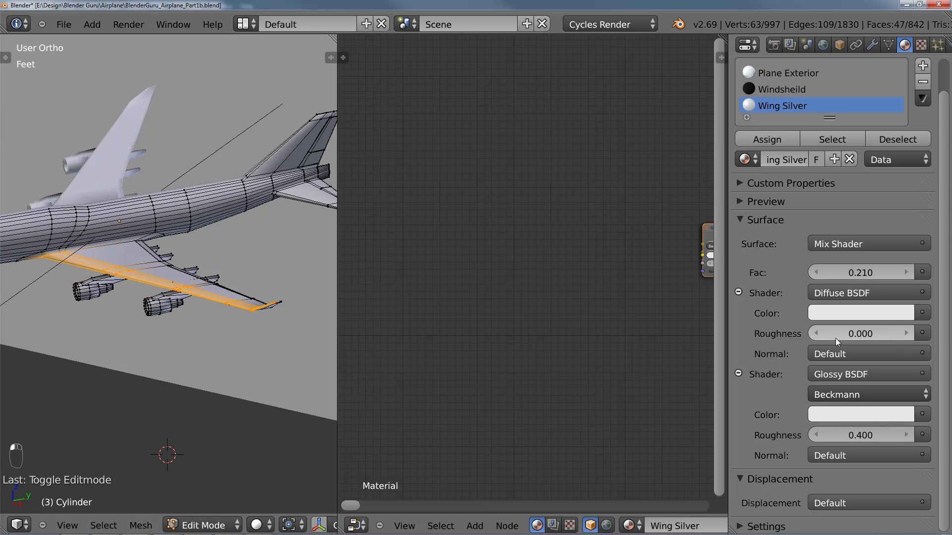
click(831, 314)
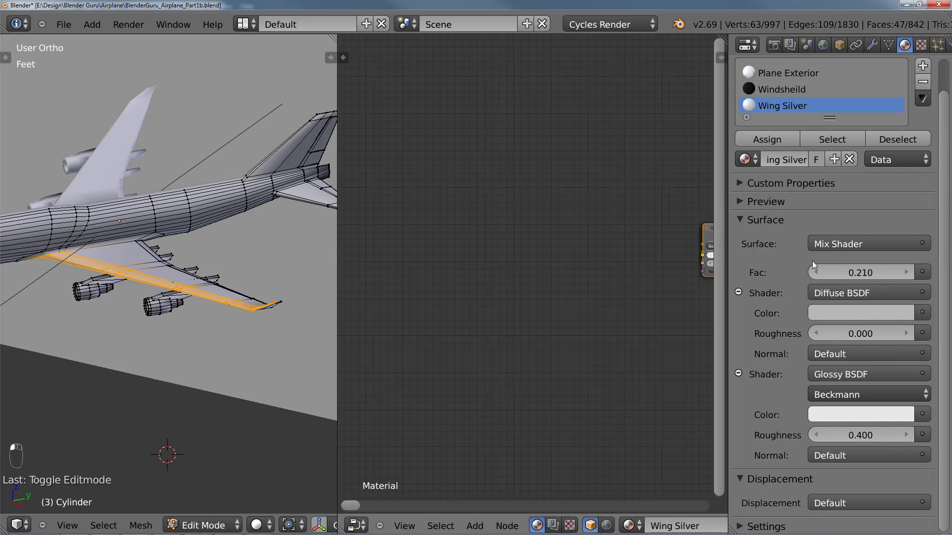
click(839, 291)
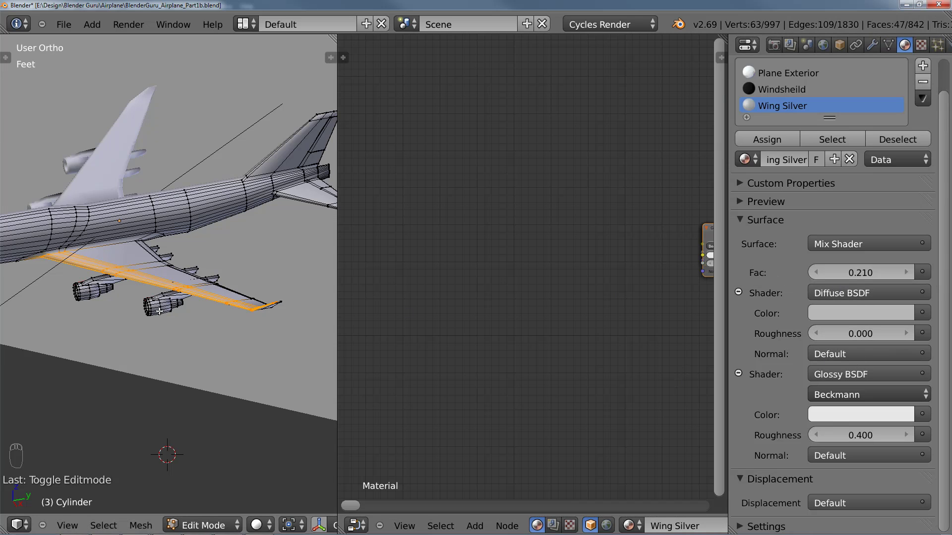
Expand the material's viewport settings, and assign Wing Silver to the selected leading-edge faces.
scroll(211, 314, down, 2)
scroll(211, 314, up, 1)
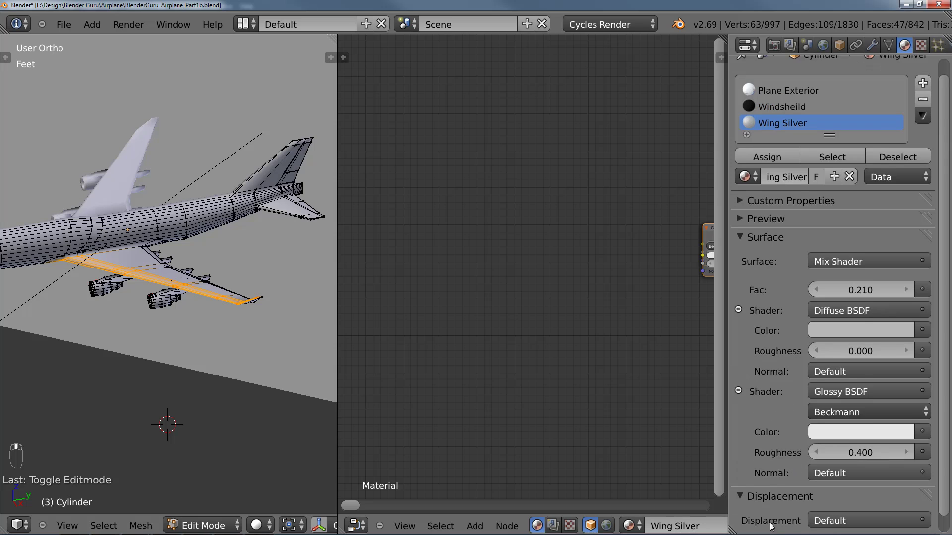
scroll(767, 492, down, 4)
click(780, 480)
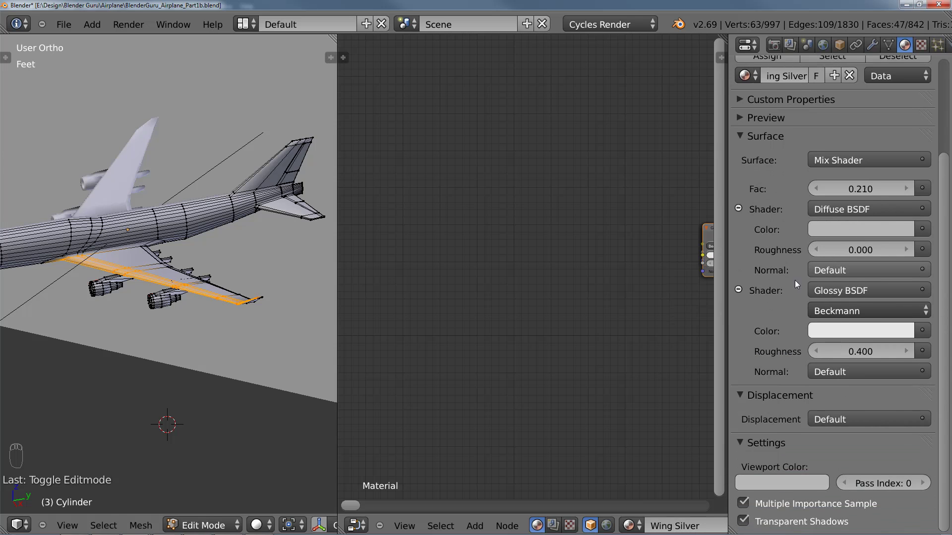
scroll(134, 308, up, 2)
shift+middle_drag(97, 220, 199, 271)
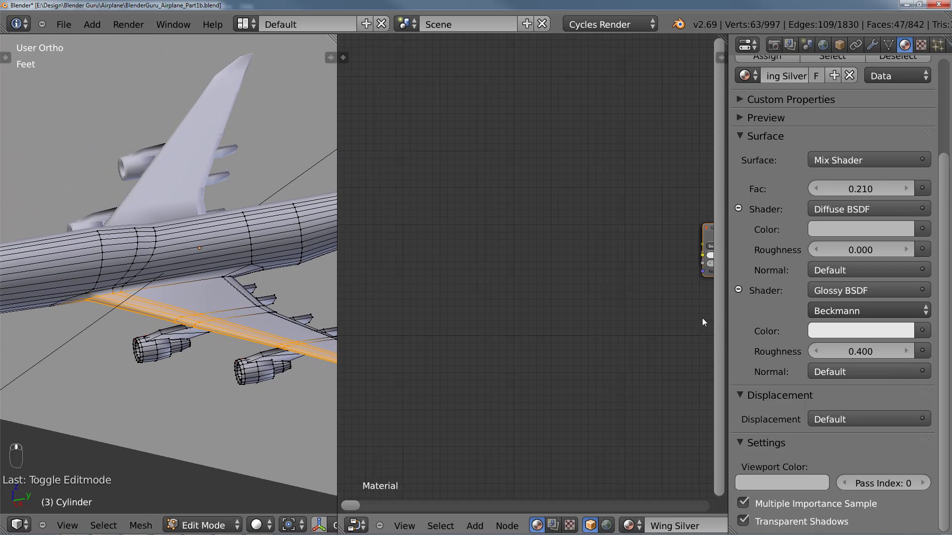
scroll(785, 357, up, 5)
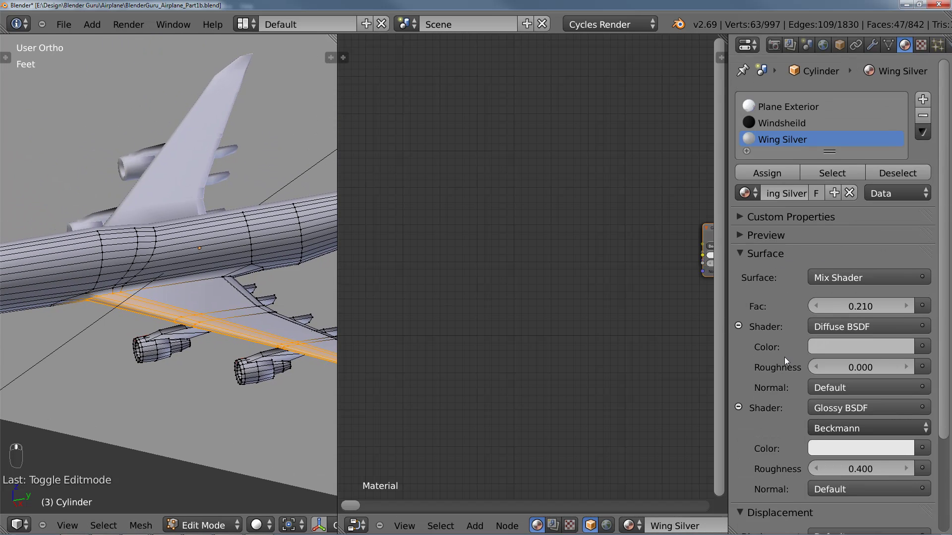
click(771, 169)
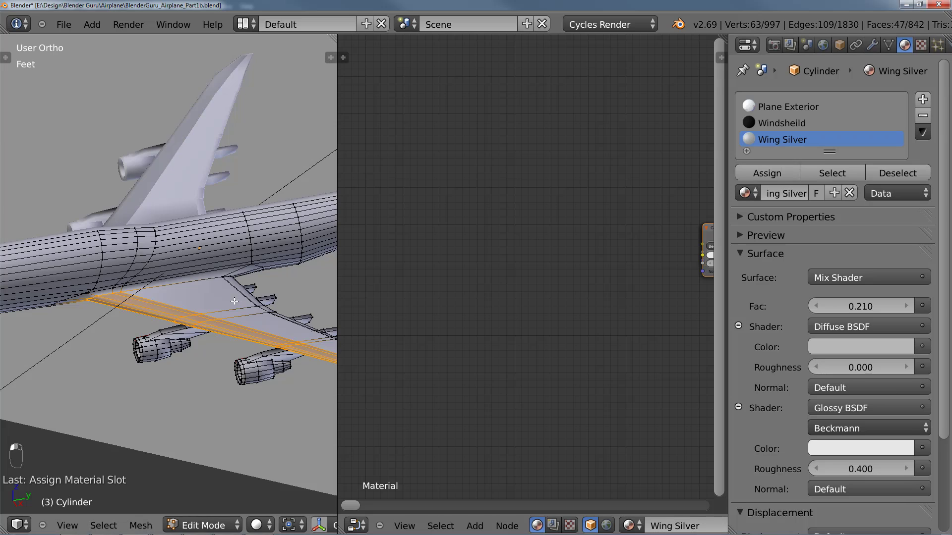
Return the airplane to Object Mode and examine the wing's silver leading edge in rendered viewport shading.
key(Tab)
scroll(208, 307, down, 2)
middle_drag(199, 317, 223, 298)
scroll(124, 332, up, 5)
key(Tab)
scroll(124, 331, down, 2)
scroll(132, 355, down, 2)
key(Tab)
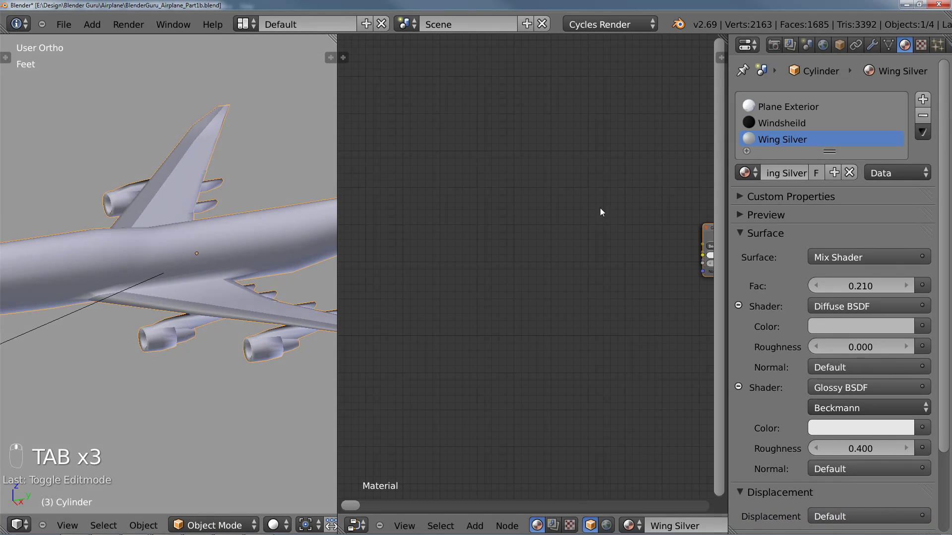
click(286, 524)
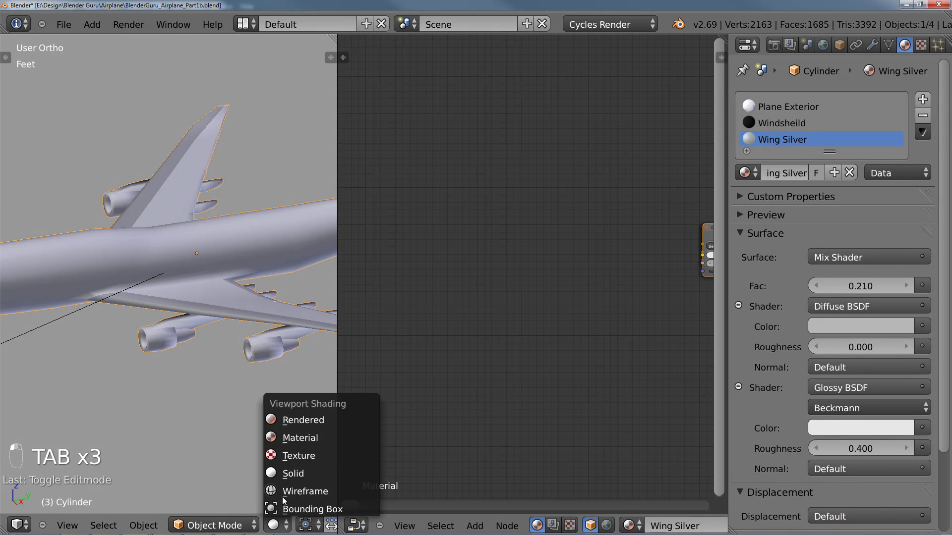
click(292, 420)
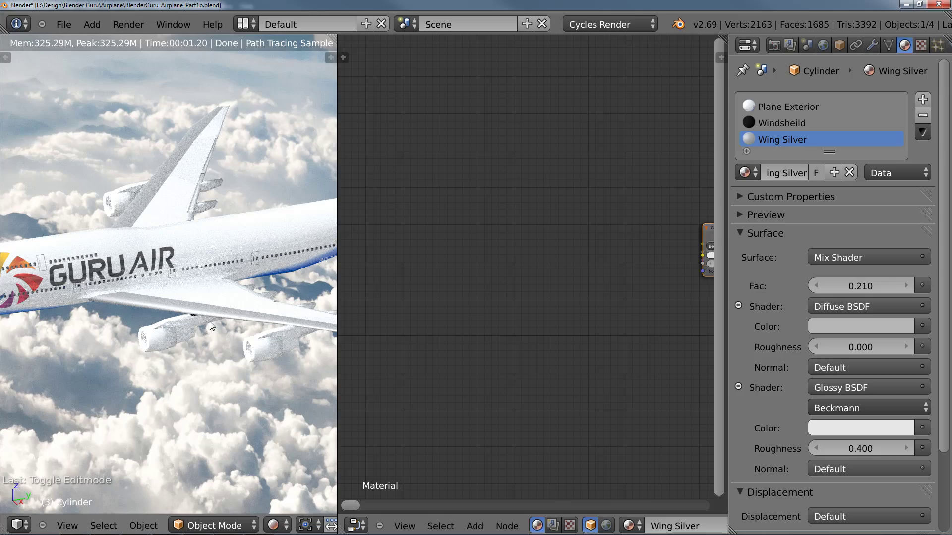
mouse_move(210, 325)
middle_down()
mouse_move(175, 296)
mouse_move(154, 298)
mouse_move(191, 336)
middle_up()
scroll(191, 336, up, 2)
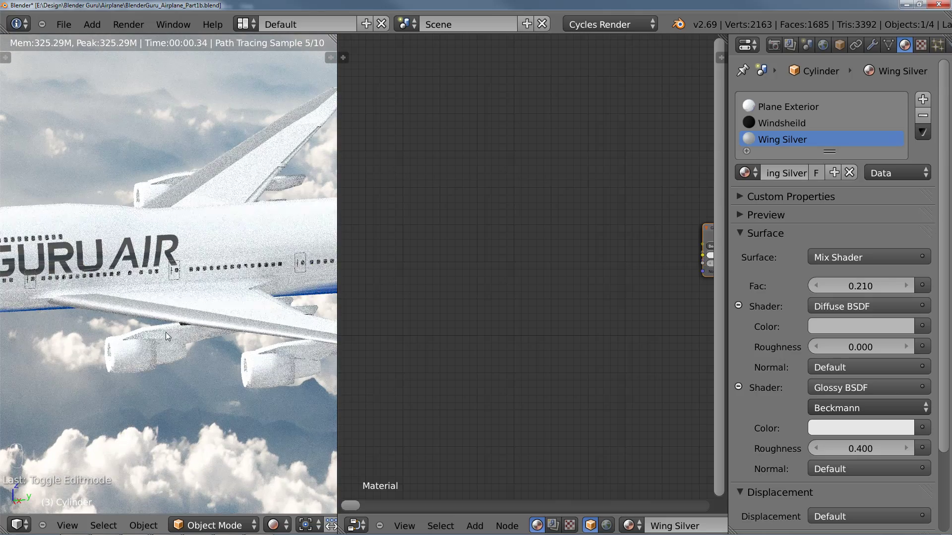
Set the Wing Silver Mix Shader factor to 0.110 and check the leading edge from several angles.
click(827, 286)
middle_drag(176, 355, 183, 346)
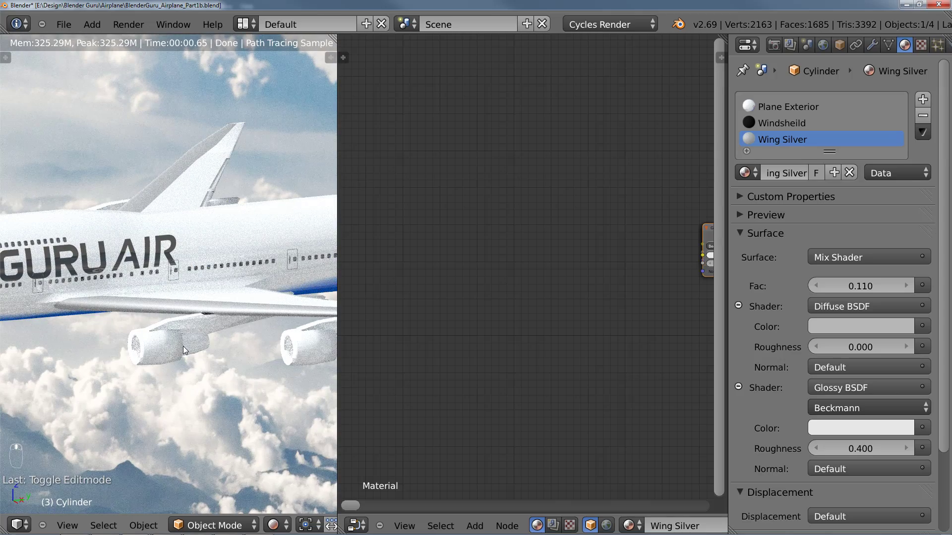
middle_drag(204, 311, 233, 367)
Set the airplane's Subdivision Surface viewport level to 3 and inspect the rendered wing up close.
click(872, 44)
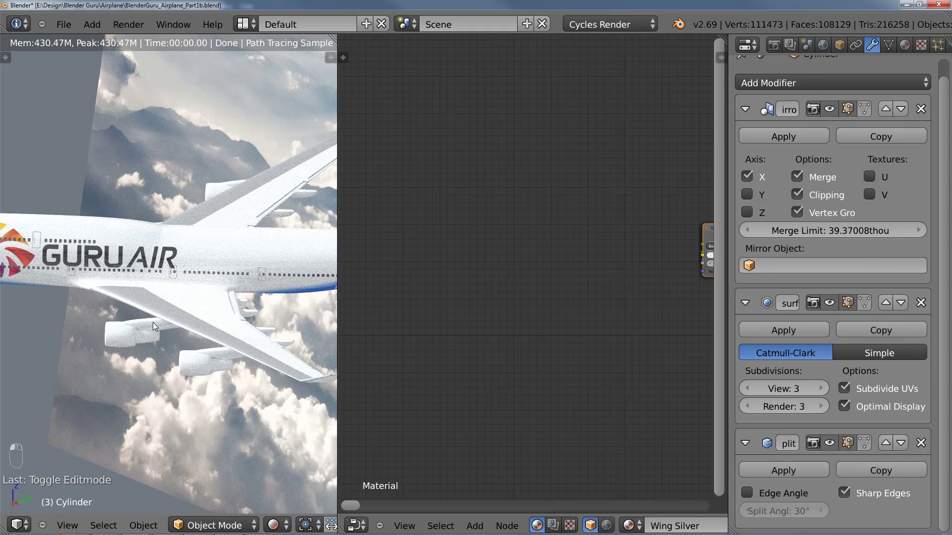
scroll(148, 317, up, 4)
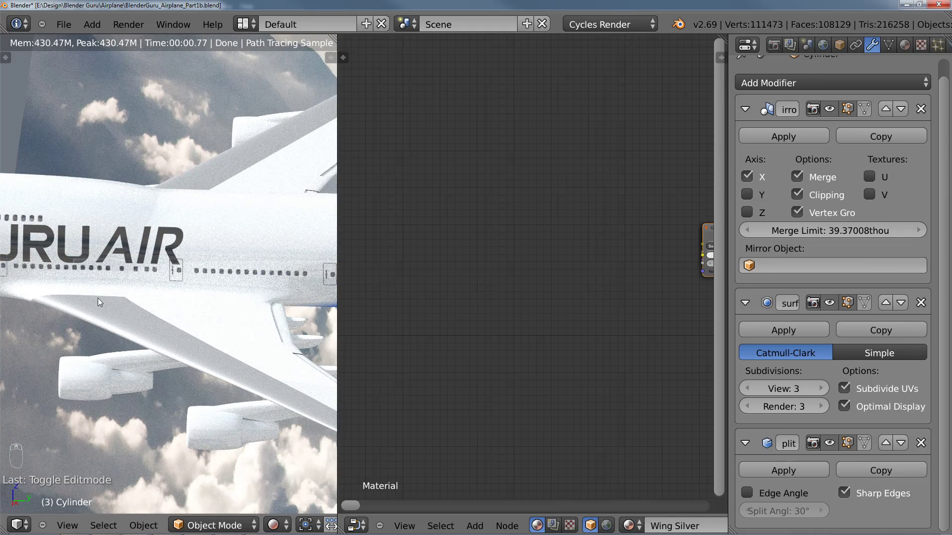
middle_drag(98, 298, 225, 462)
Return to solid shading in Edit Mode and select the edge loop running along the wing behind the leading edge.
click(277, 525)
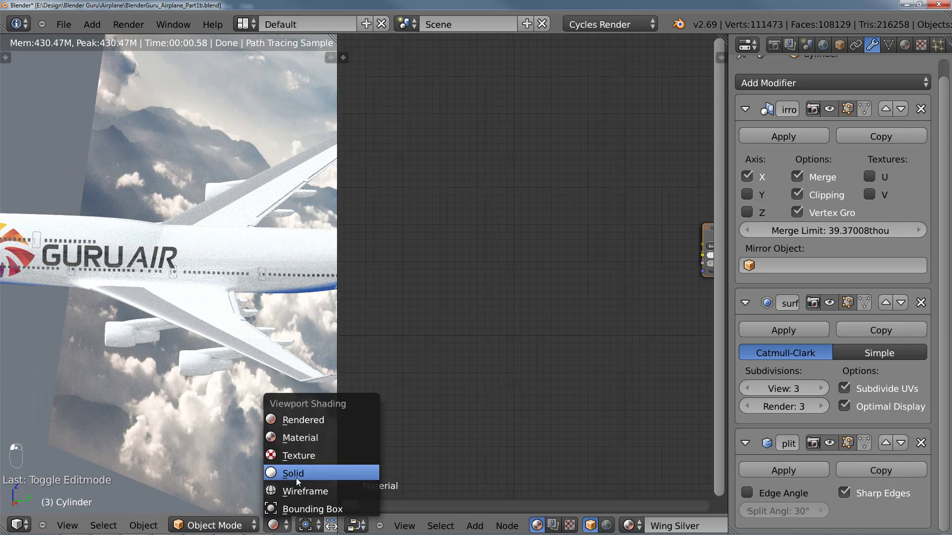
click(296, 475)
scroll(156, 293, up, 3)
key(Tab)
mouse_move(159, 300)
middle_down()
mouse_move(136, 313)
mouse_move(165, 305)
middle_up()
key(z)
key(z)
scroll(198, 327, down, 2)
alt+right_click(153, 309)
scroll(164, 286, down, 2)
scroll(164, 285, up, 2)
Circle-deselect the fuselage vertices in wireframe display, leaving only the wing part of the edge loop selected.
key(z)
key(c)
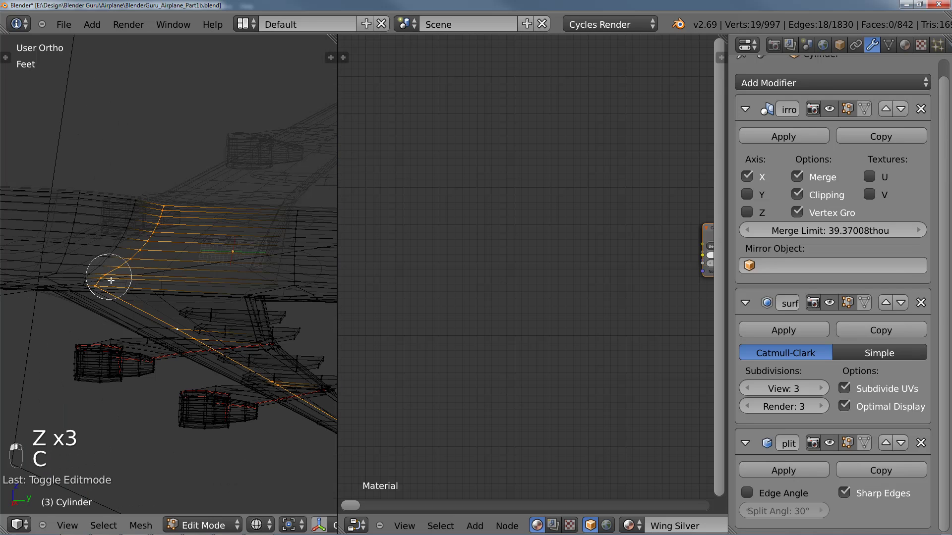
mouse_move(117, 261)
middle_down()
mouse_move(149, 235)
mouse_move(160, 207)
middle_up()
right_click(161, 208)
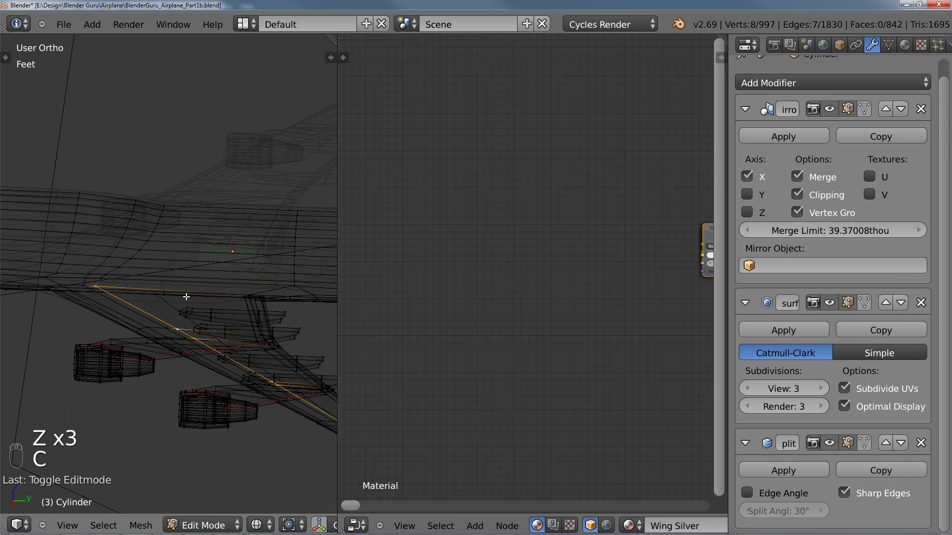
Apply an edge crease to the selected wing edges behind the leading edge in solid display.
scroll(185, 296, down, 3)
middle_drag(183, 297, 232, 320)
key(z)
key(shift+e)
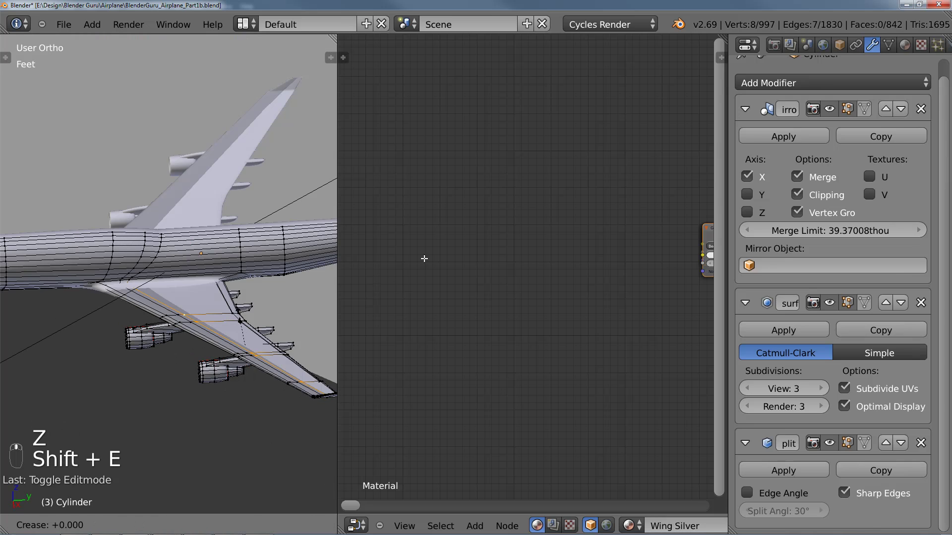
click(476, 174)
Select the two vertices of the edge at the wing root beside the fuselage and crease that edge.
scroll(146, 302, up, 4)
key(z)
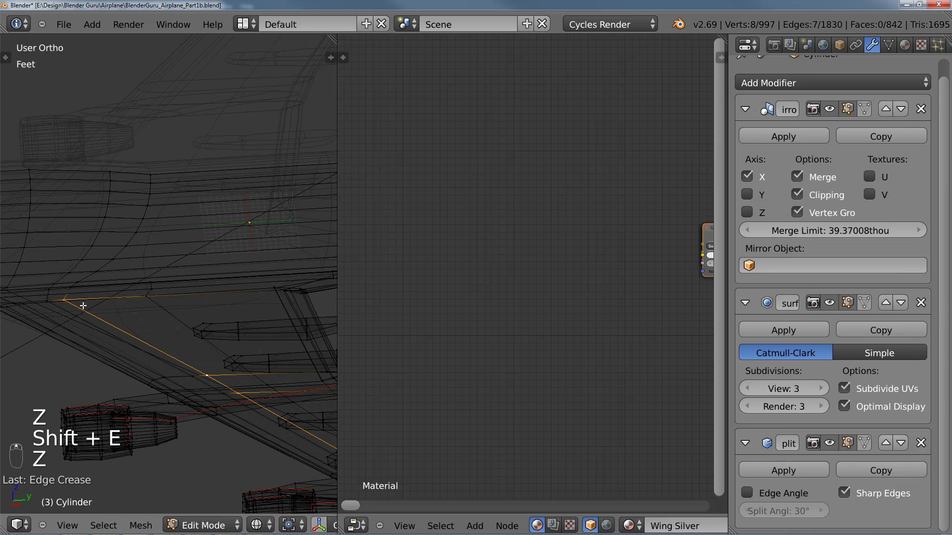
scroll(83, 306, down, 2)
key(z)
key(z)
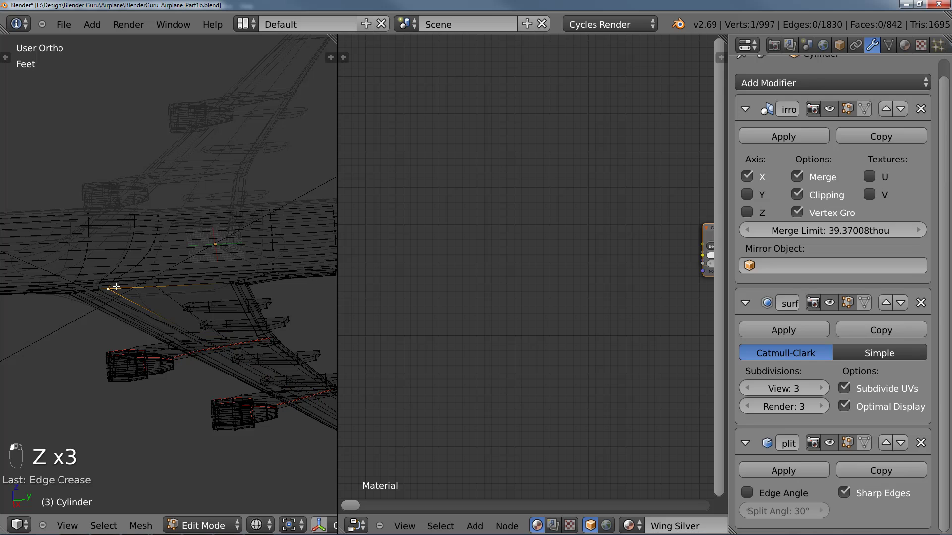
shift+right_click(156, 286)
key(z)
key(shift+e)
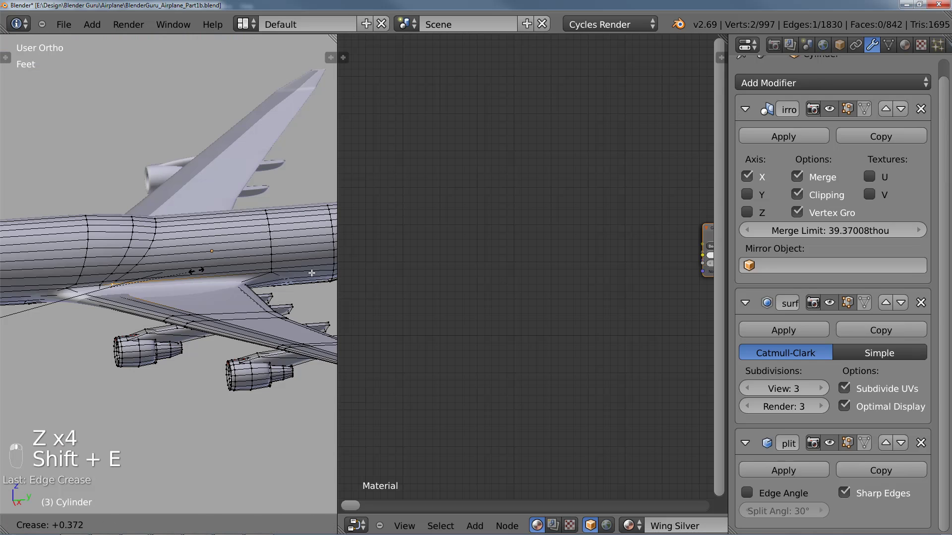
click(369, 284)
Return to Object Mode and examine the creased wing root through the camera view.
key(z)
middle_drag(198, 297, 220, 328)
key(z)
key(z)
key(Tab)
key(KP_0)
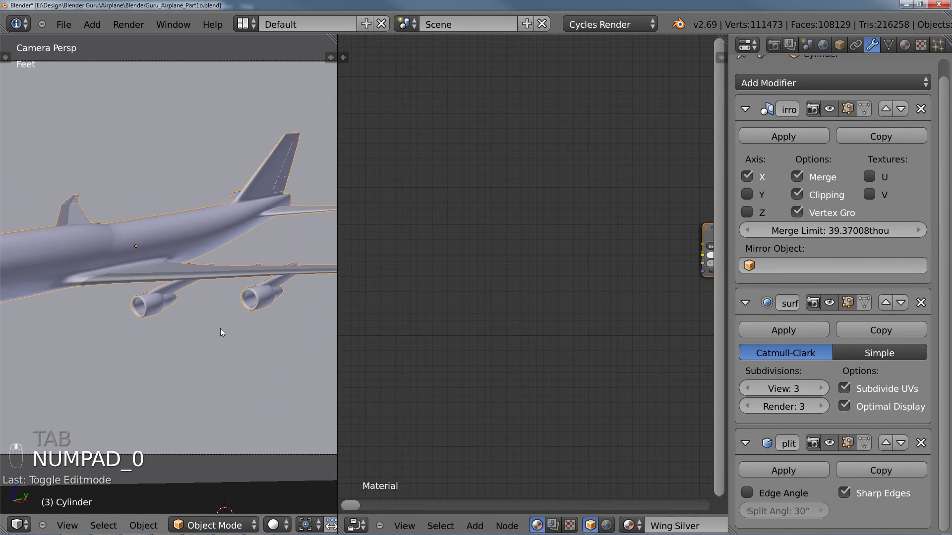
scroll(170, 313, down, 3)
scroll(128, 319, up, 5)
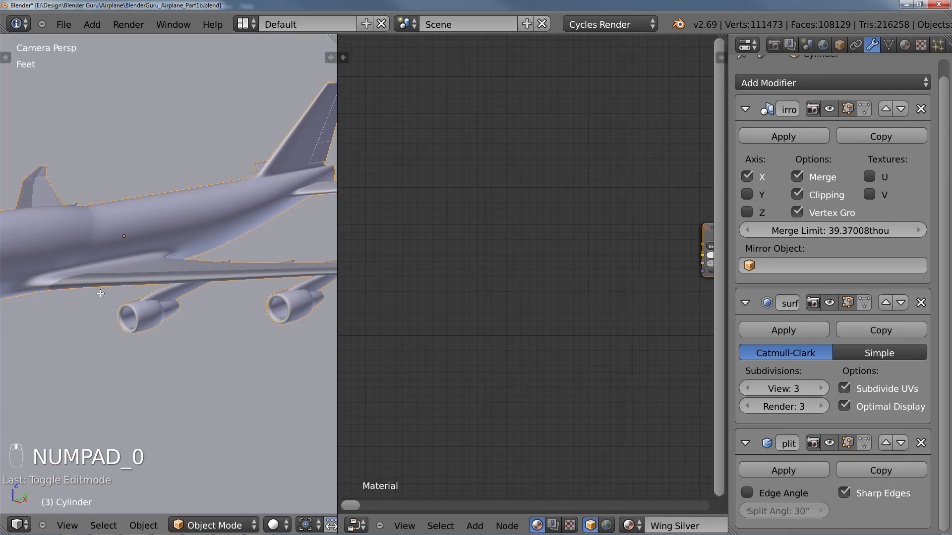
Enter Edit Mode in wireframe display and add the fairing vertices at the wing root to the selection.
key(Tab)
key(z)
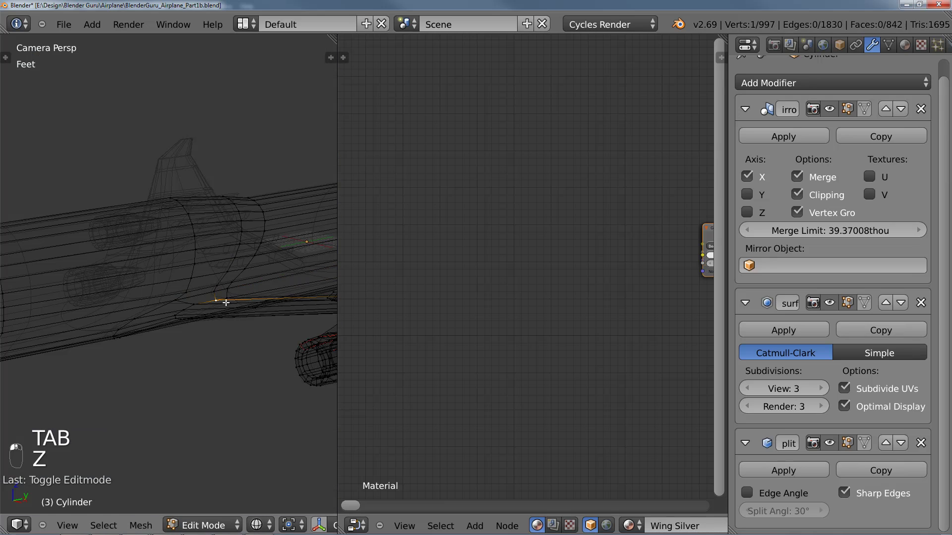
key(z)
key(z)
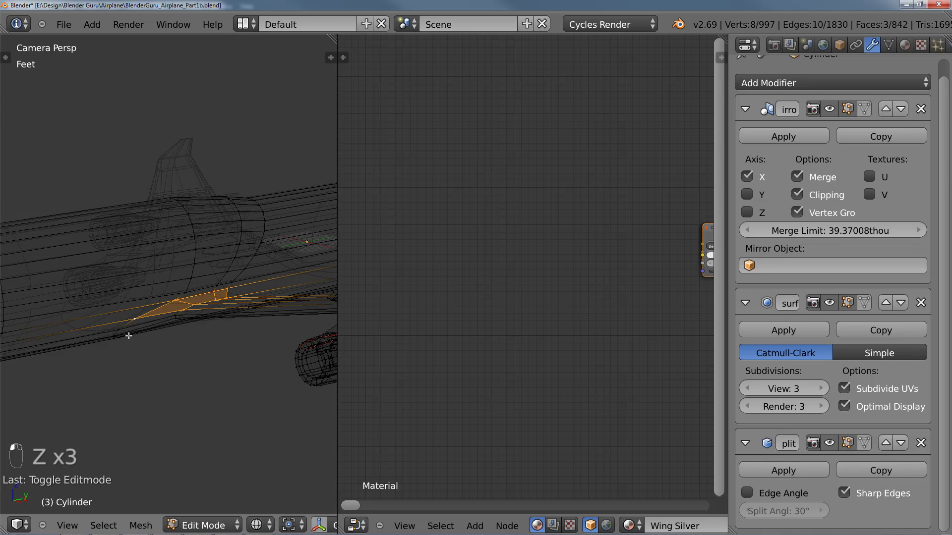
shift+click(175, 318)
middle_drag(175, 318, 176, 287)
scroll(175, 287, up, 8)
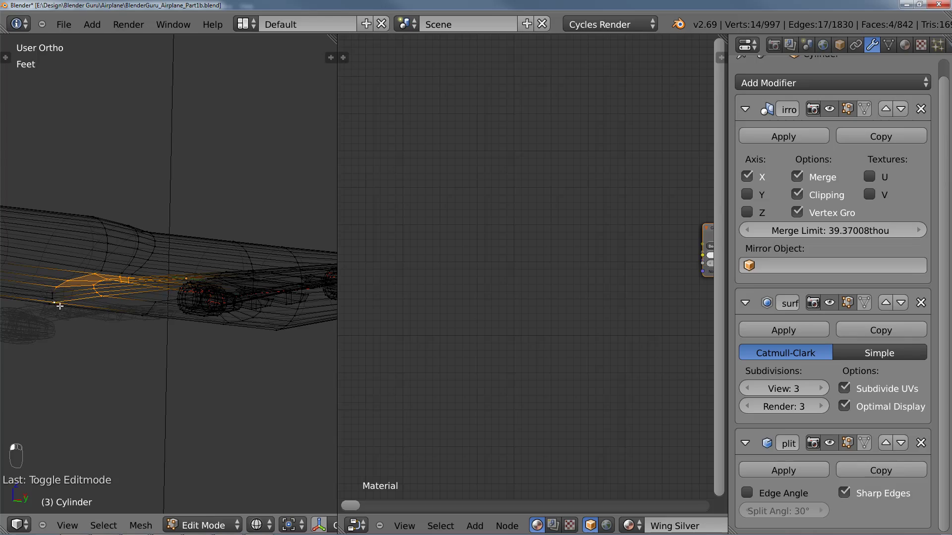
mouse_move(125, 290)
middle_down()
mouse_move(136, 270)
mouse_move(143, 298)
mouse_move(163, 316)
mouse_move(166, 255)
mouse_move(173, 249)
mouse_move(183, 260)
mouse_move(51, 301)
middle_up()
Open the airplane's material settings and check the wing root in solid display before returning to wireframe editing.
key(z)
click(904, 45)
key(Tab)
key(Tab)
key(z)
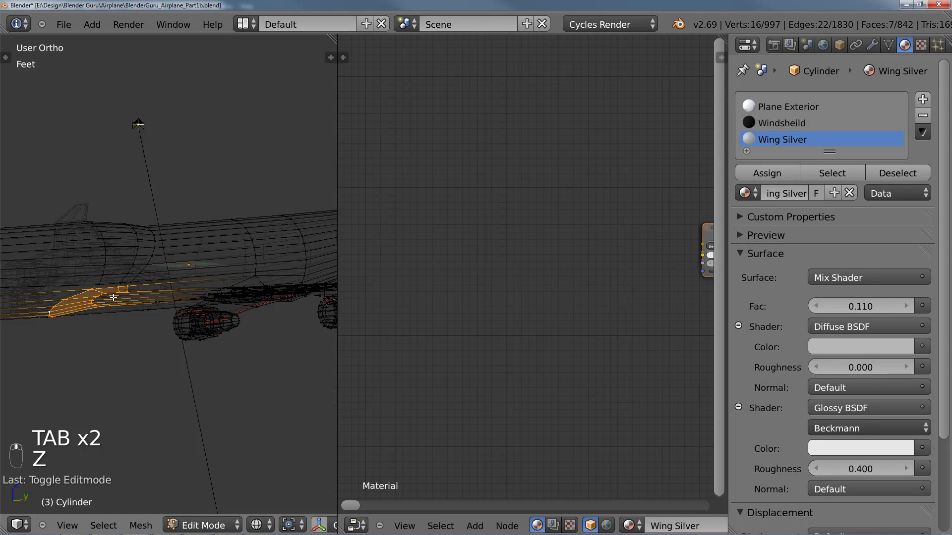
Circle-deselect the inner fairing vertices and crease the remaining edges beside the fuselage by 1.000.
key(c)
middle_drag(109, 284, 128, 314)
right_click(182, 317)
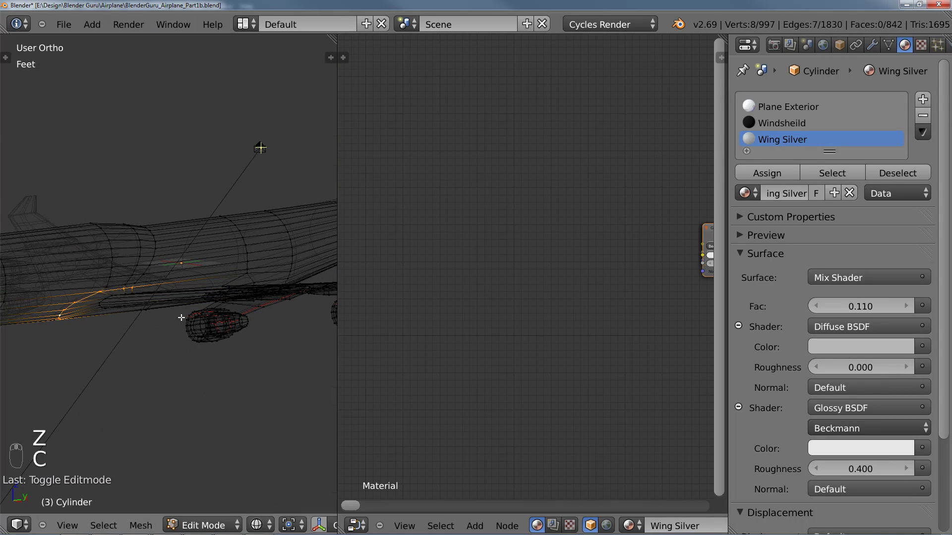
key(shift+e)
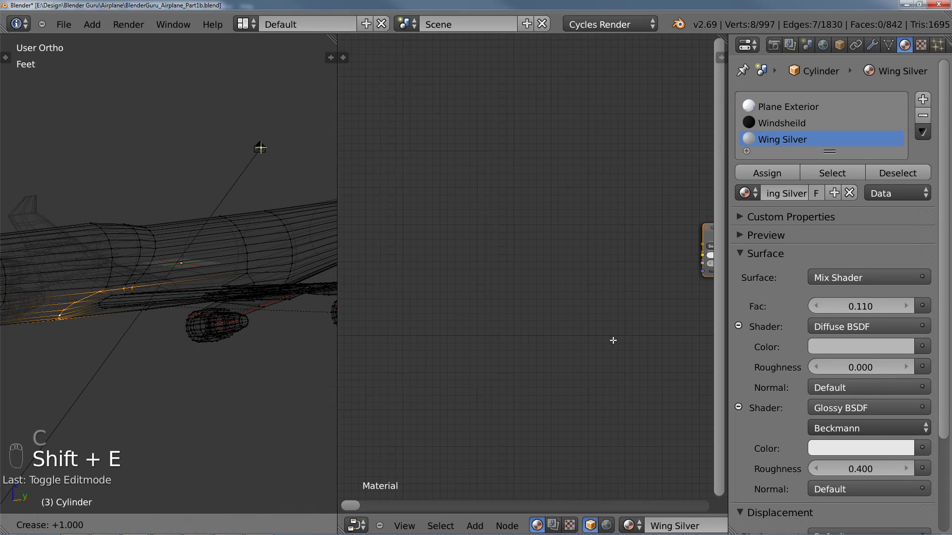
click(613, 341)
Return to Object Mode in solid display, deselect the airplane and examine the wing root through the camera view.
key(Tab)
key(z)
scroll(213, 328, up, 1)
scroll(214, 328, down, 2)
middle_drag(230, 292, 166, 310)
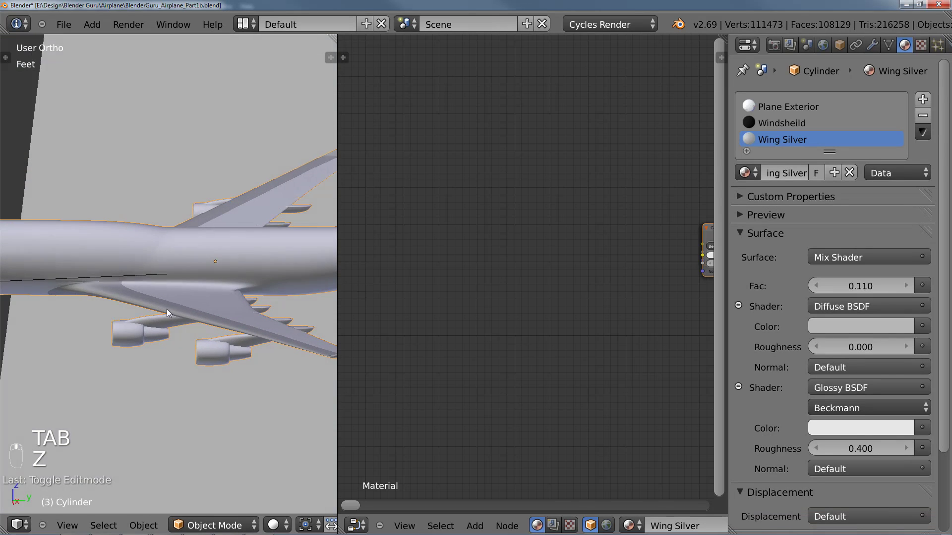
key(KP_0)
scroll(189, 310, down, 3)
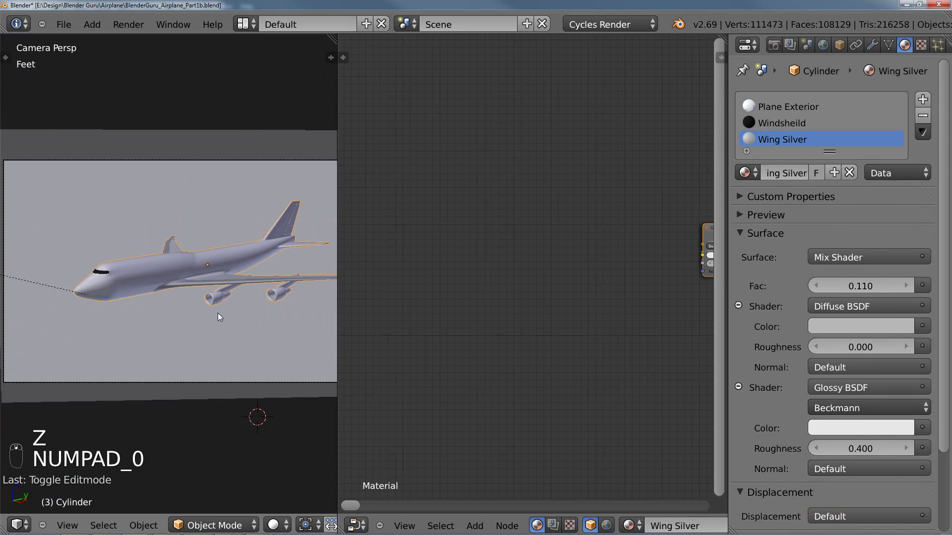
scroll(218, 314, up, 1)
scroll(159, 313, down, 3)
key(a)
key(a)
scroll(162, 307, up, 6)
scroll(164, 306, down, 1)
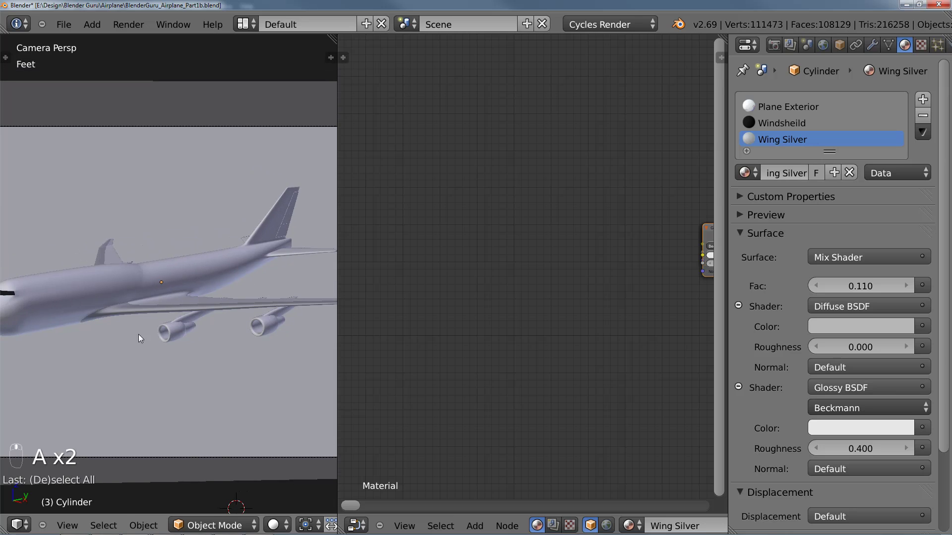
scroll(179, 309, down, 2)
scroll(187, 313, up, 2)
Save over BlenderGuru_Airplane_Part1b.blend and render the scene.
key(ctrl+s)
click(169, 289)
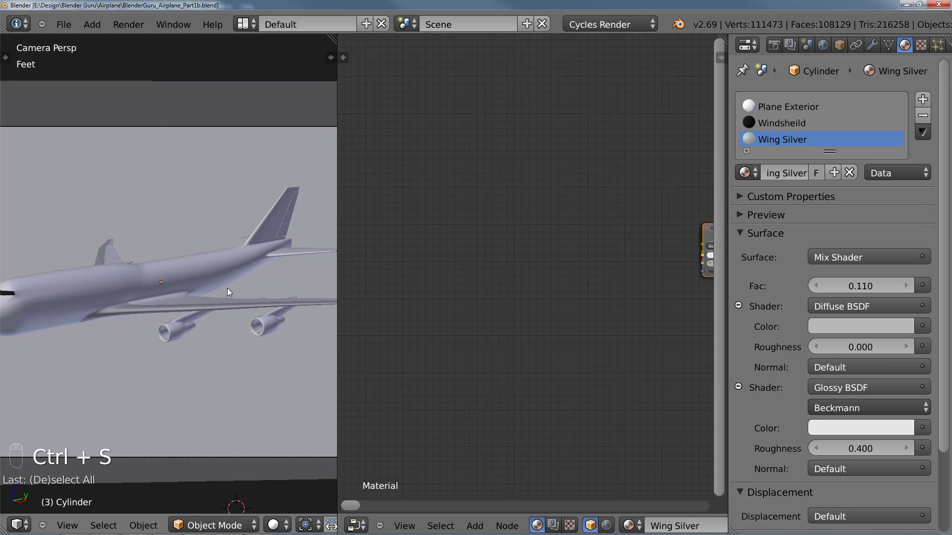
key(F12)
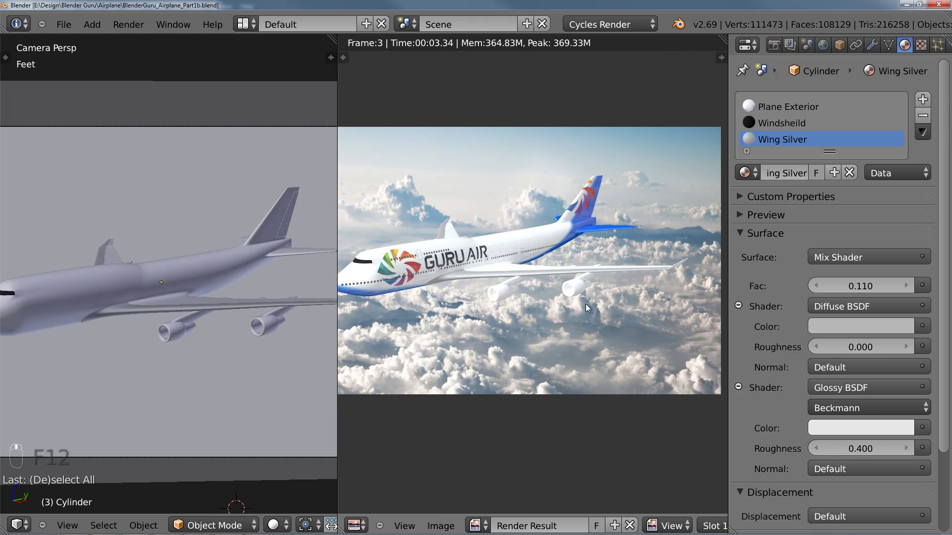
key(Escape)
Extend the vertex selection across the underside and front of the wing-root fairing in wireframe Edit Mode.
scroll(106, 317, up, 5)
key(Tab)
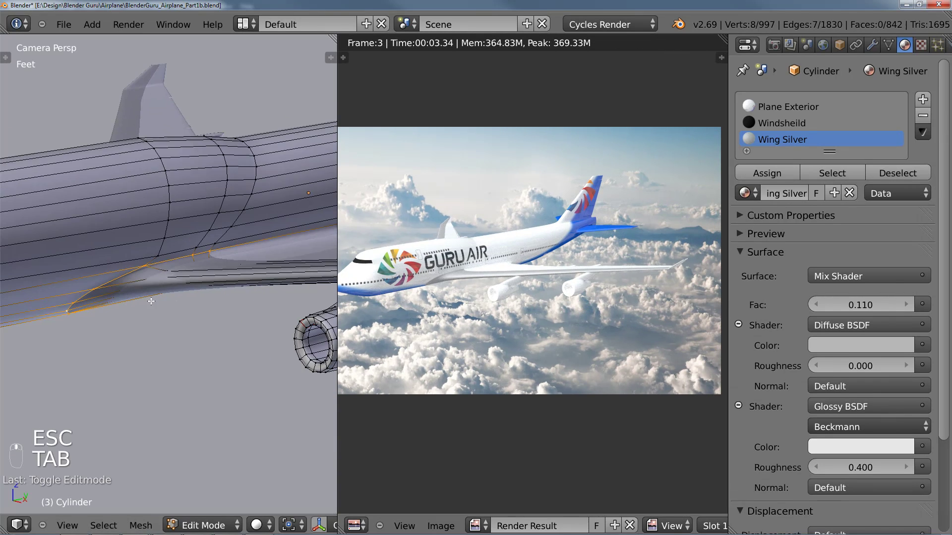
key(z)
middle_drag(133, 297, 133, 342)
scroll(134, 342, up, 7)
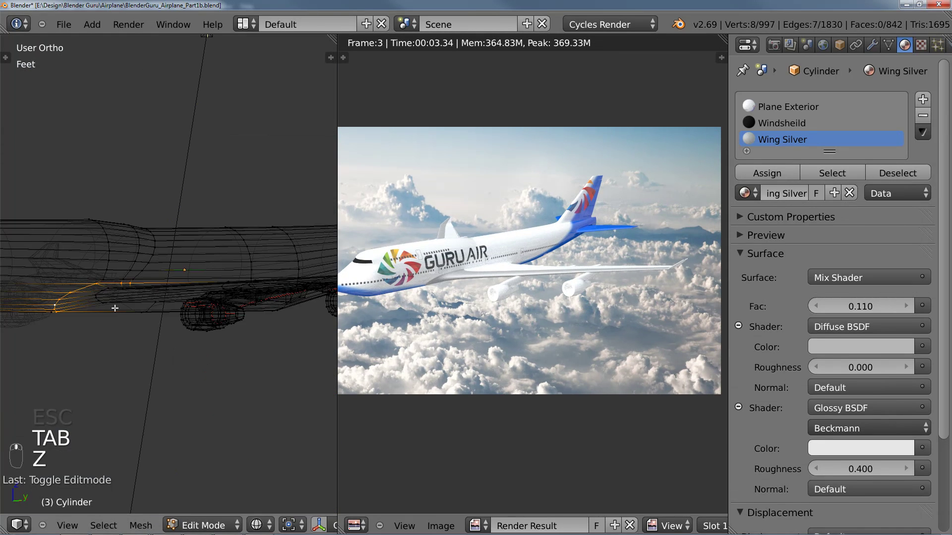
middle_drag(114, 308, 139, 322)
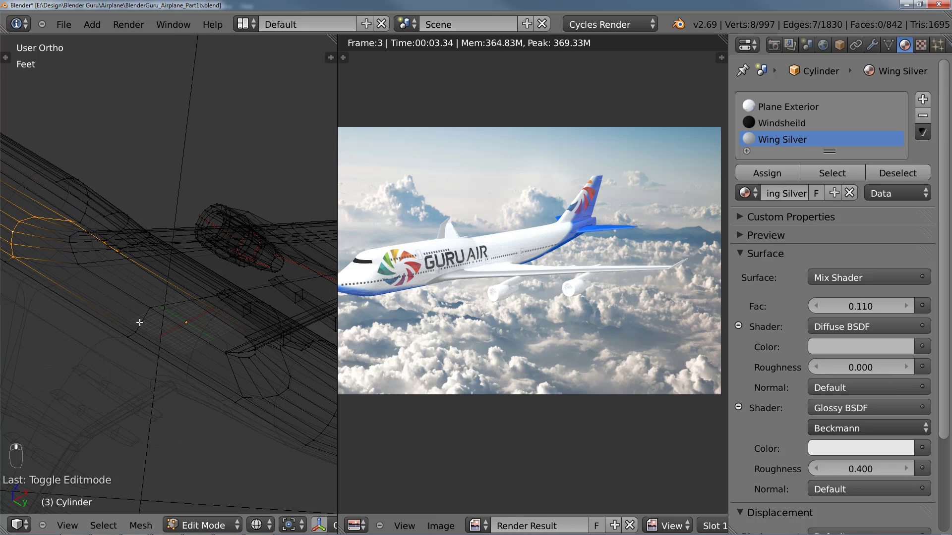
shift+click(80, 266)
shift+click(77, 246)
shift+click(75, 249)
shift+click(77, 242)
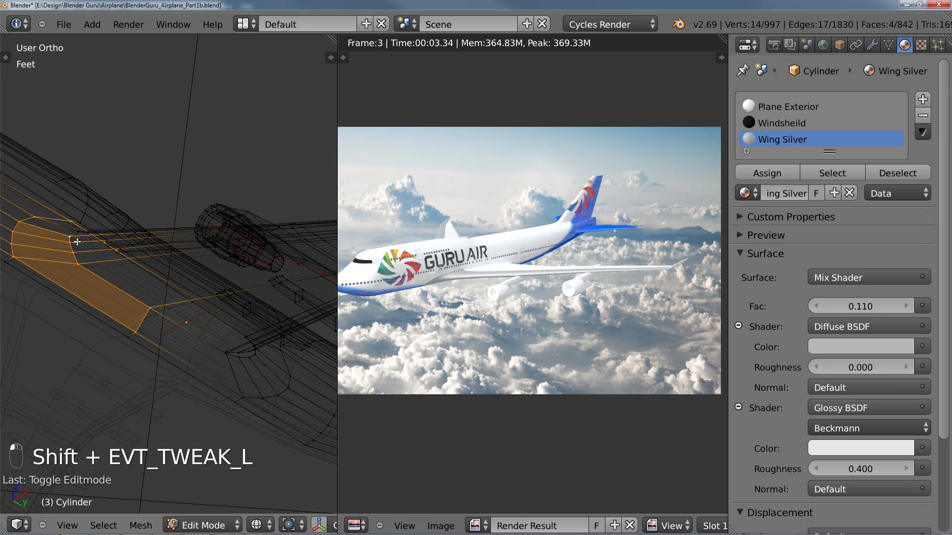
middle_drag(78, 242, 95, 315)
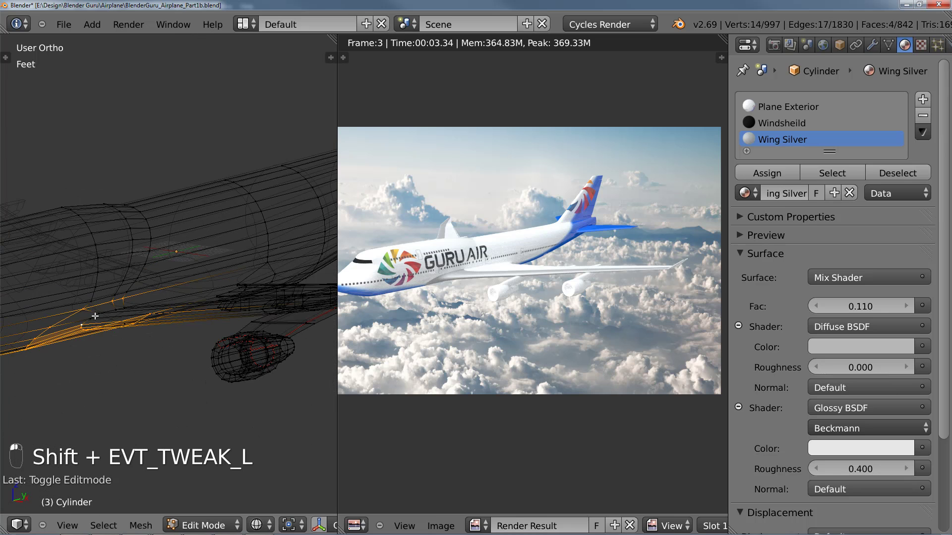
shift+click(125, 309)
Make Plane Exterior the active material slot and return to Object Mode in solid display.
click(789, 106)
mouse_move(152, 297)
middle_down()
mouse_move(194, 310)
mouse_move(181, 292)
mouse_move(191, 311)
mouse_move(170, 329)
middle_up()
key(Tab)
key(z)
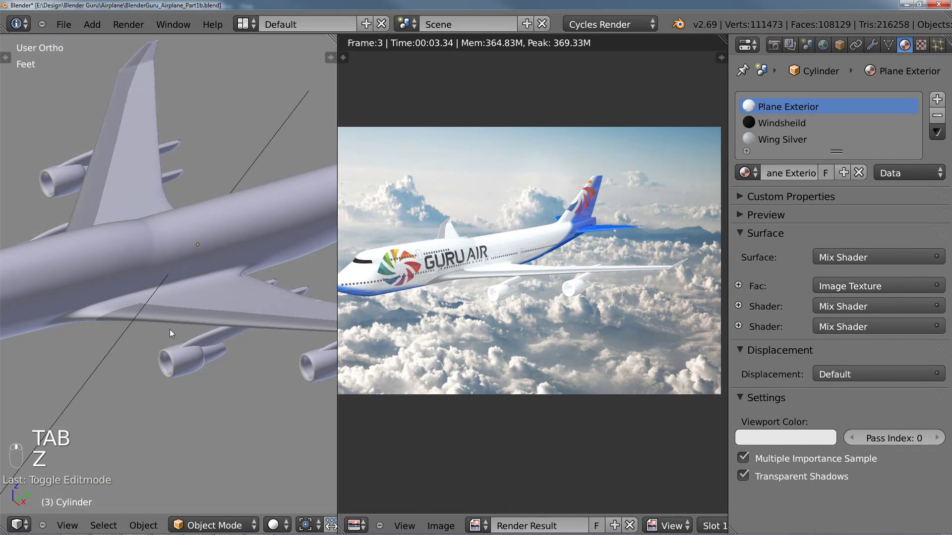
Save the file and render the airplane again, closing the render after checking the wing root.
scroll(170, 329, down, 3)
key(ctrl+s)
key(F12)
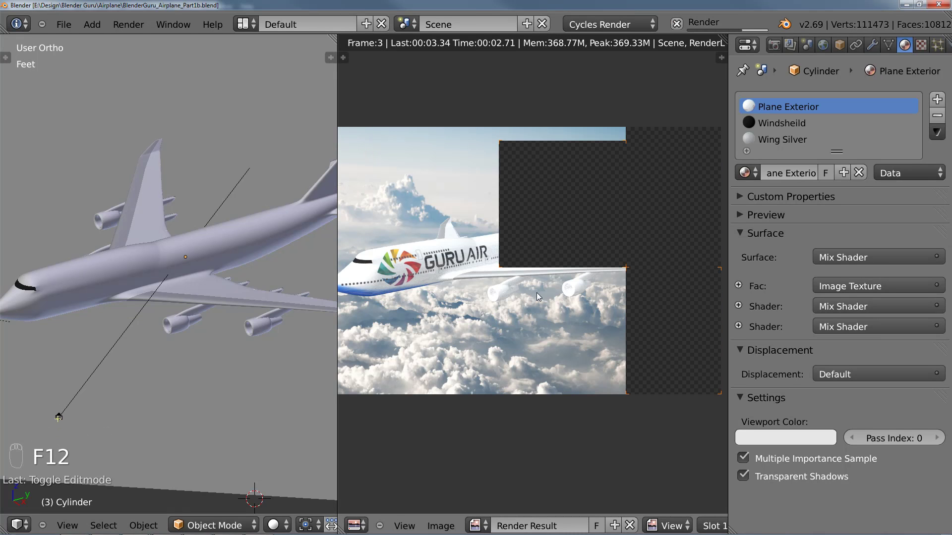
key(Escape)
key(Escape)
Select the edge loop where the wing meets the fairing, crease it by 1.000 and return to Object Mode.
scroll(120, 317, up, 5)
key(Tab)
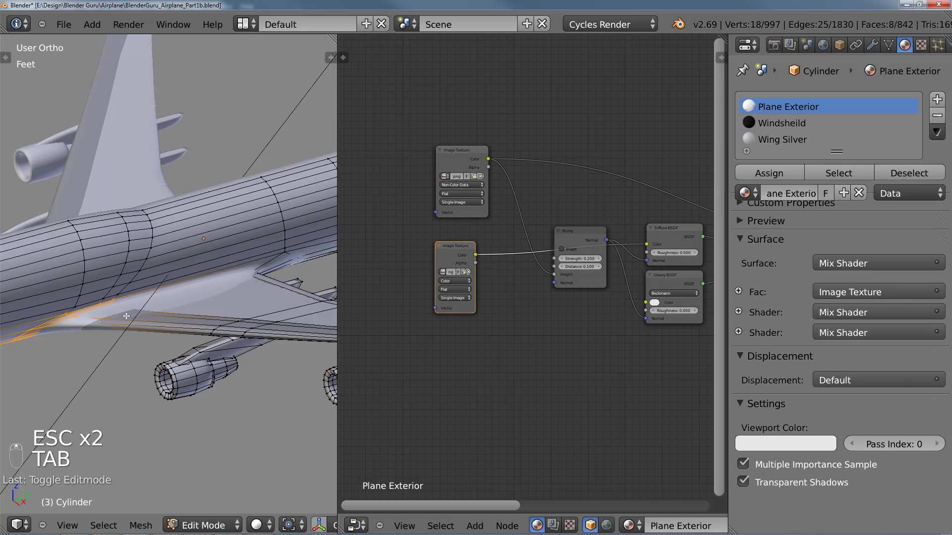
key(z)
middle_drag(121, 317, 144, 303)
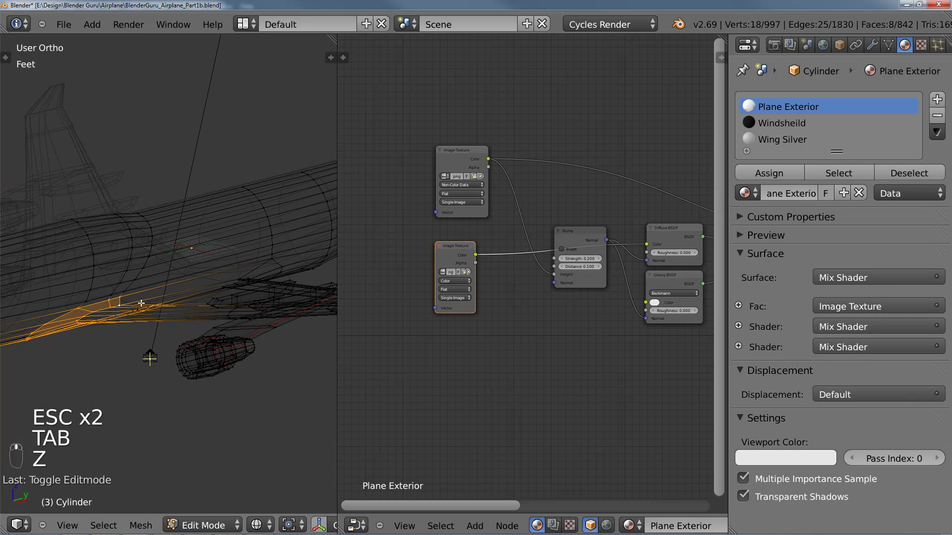
alt+right_click(144, 304)
key(shift+e)
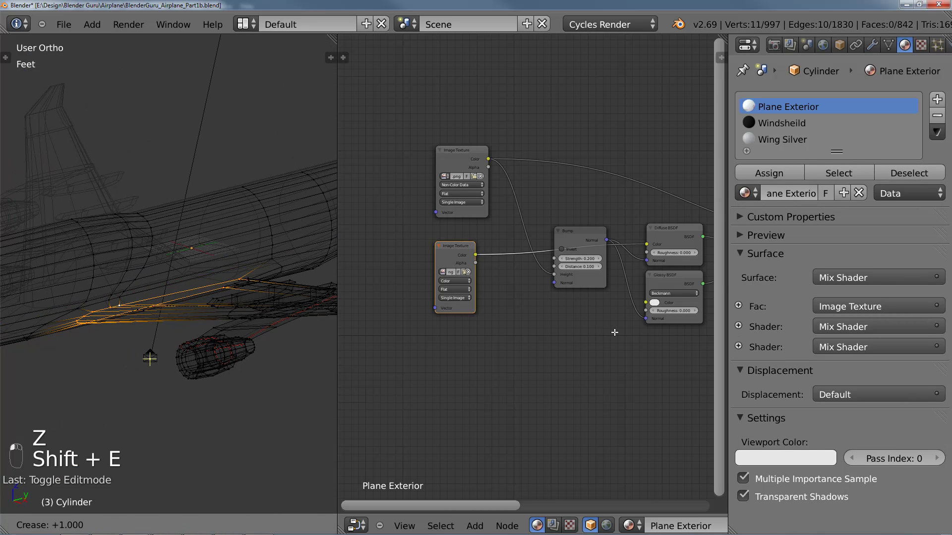
key(Tab)
key(z)
key(Tab)
Save over BlenderGuru_Airplane_Part1b.blend and render the newly creased wing.
key(ctrl+s)
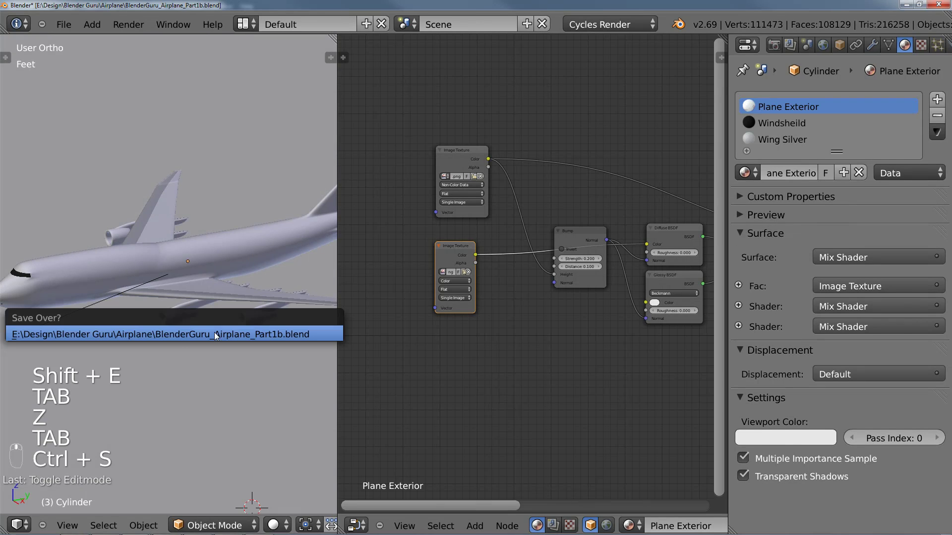
click(216, 334)
key(F12)
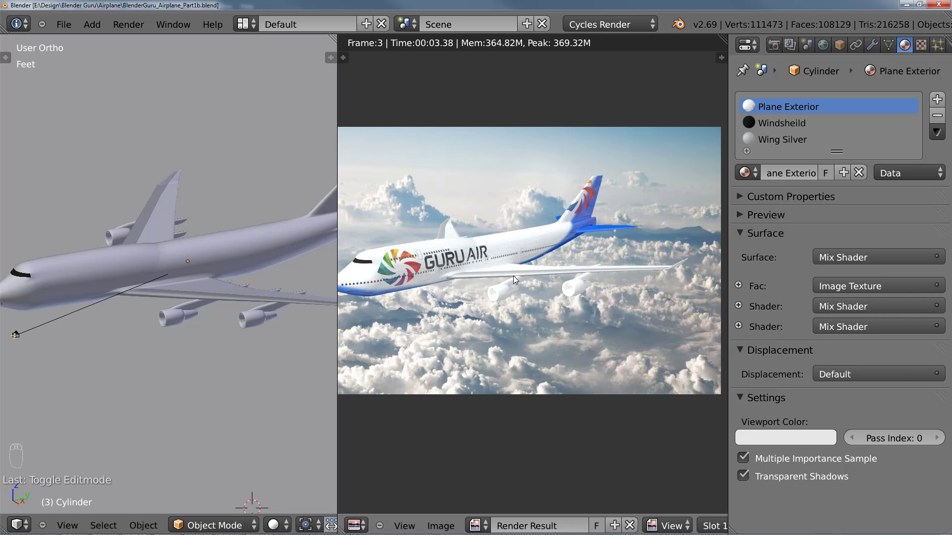
Examine the wing root on the model and the wing and engines in the rendered image.
scroll(106, 324, up, 6)
key(Escape)
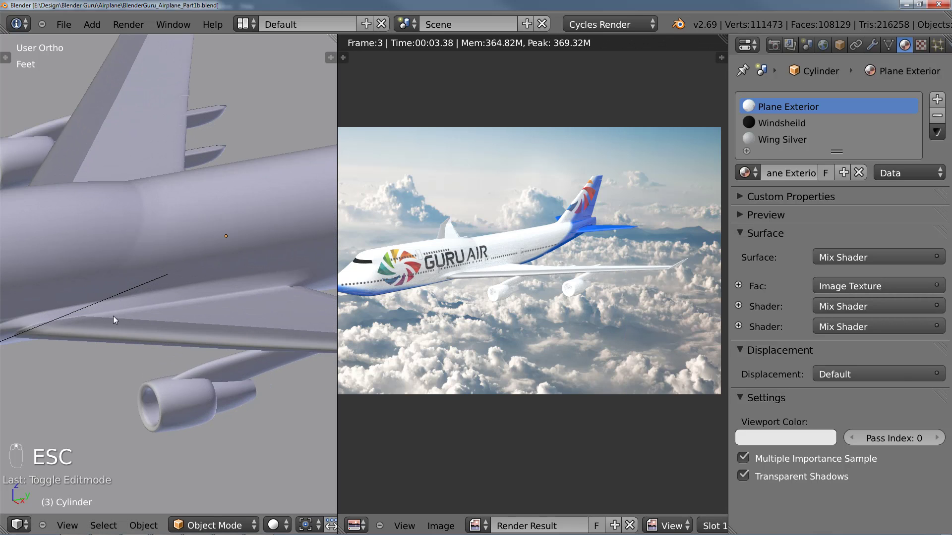
scroll(138, 308, down, 3)
right_click(156, 303)
scroll(144, 305, down, 2)
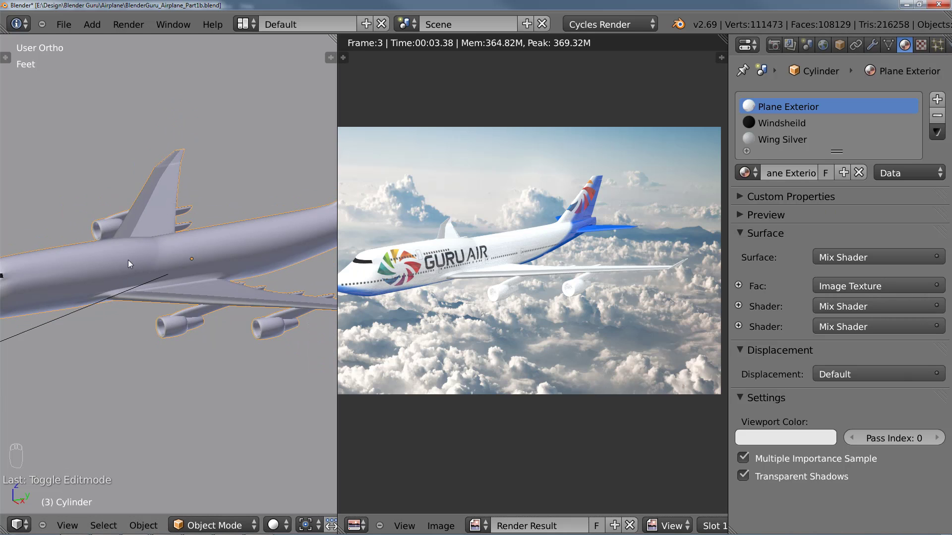
middle_drag(211, 295, 253, 301)
middle_drag(472, 289, 523, 286)
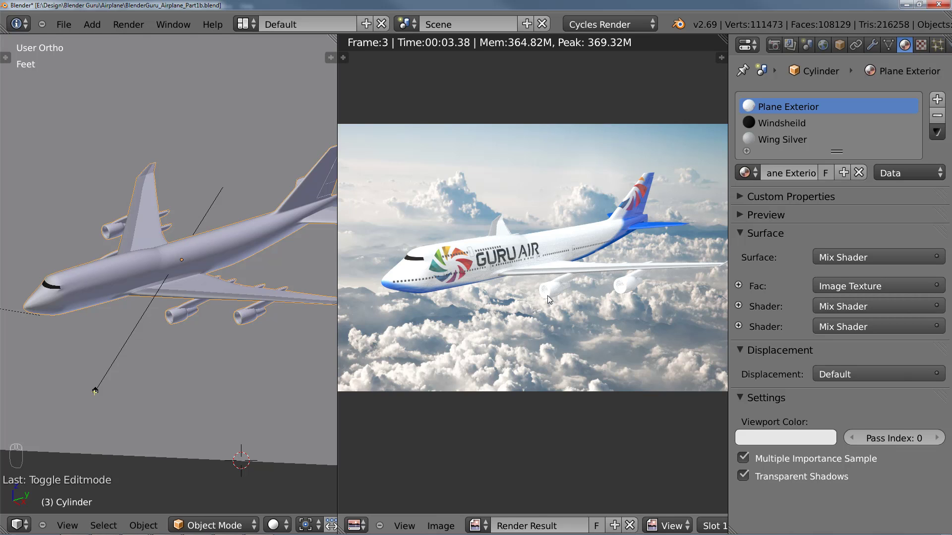
scroll(576, 281, up, 4)
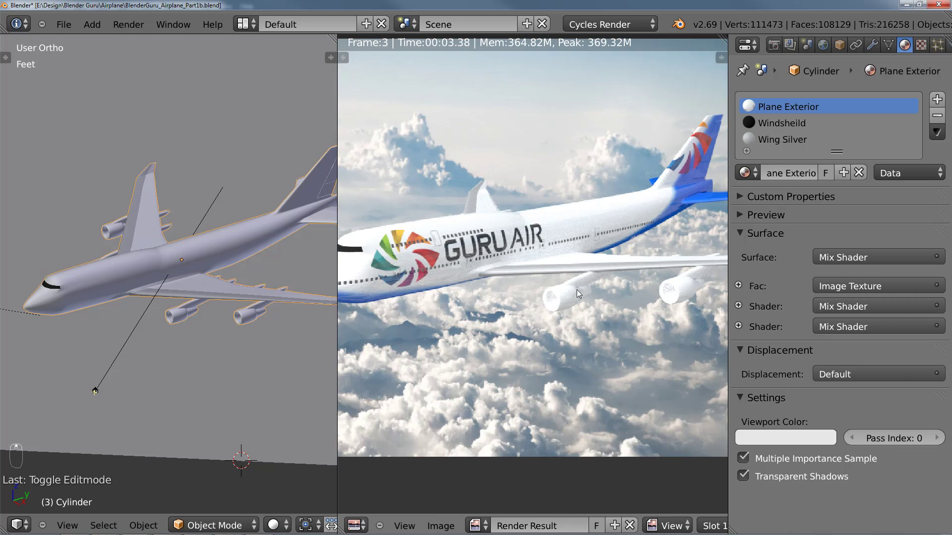
scroll(613, 284, down, 3)
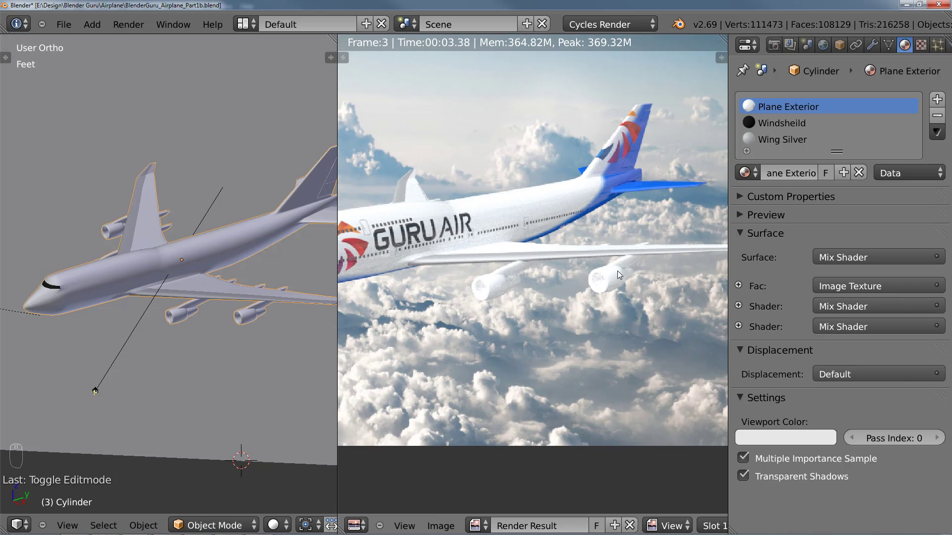
Enter Edit Mode and select all linked geometry of the inner engine's pylon beneath the wing.
scroll(218, 338, up, 4)
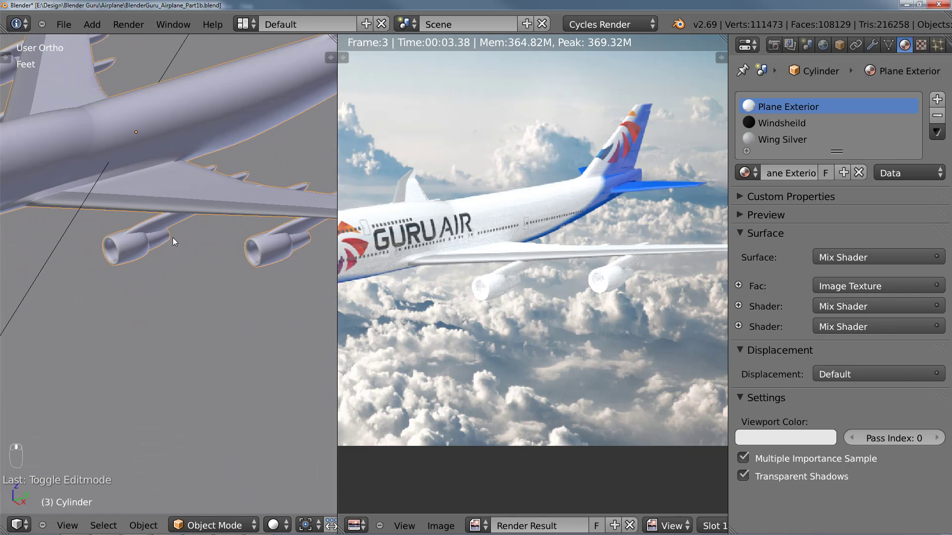
middle_drag(173, 237, 191, 281)
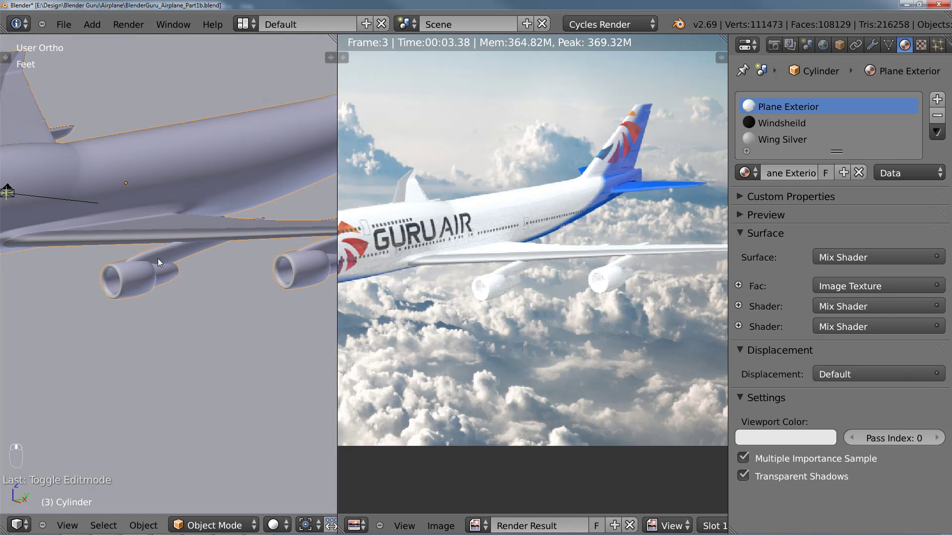
scroll(158, 258, up, 2)
key(Tab)
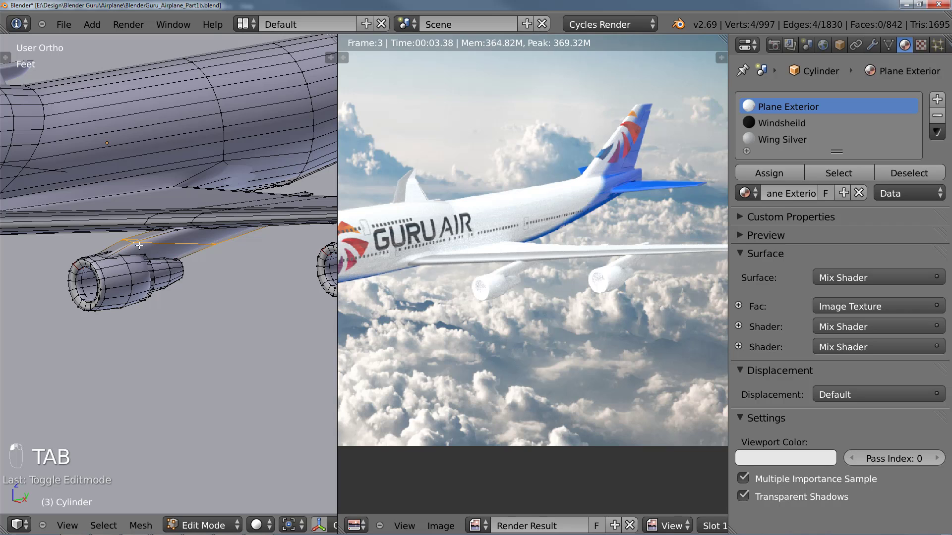
key(ctrl+l)
scroll(183, 259, down, 5)
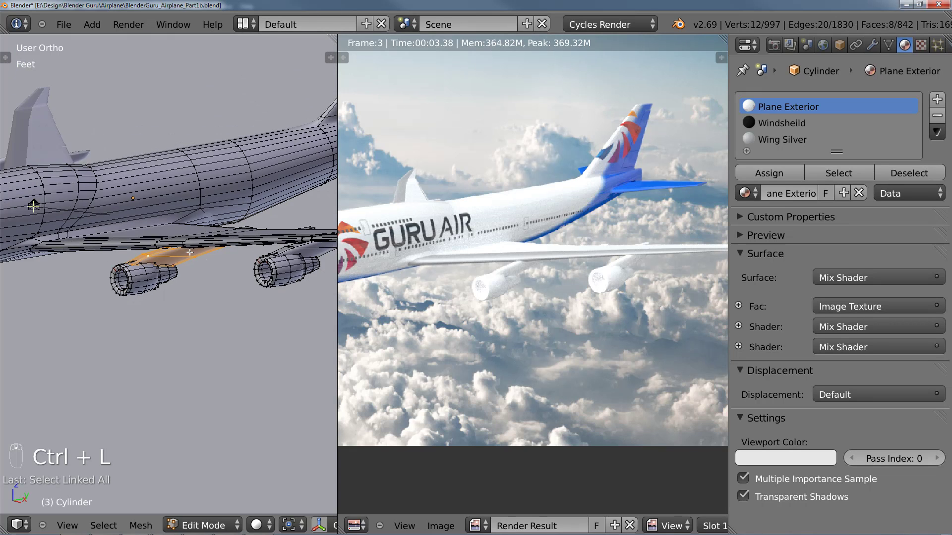
middle_drag(183, 258, 149, 337)
Switch to Chrome and look through the Flickr 747 photos for the reference showing the KLM engines.
click(74, 525)
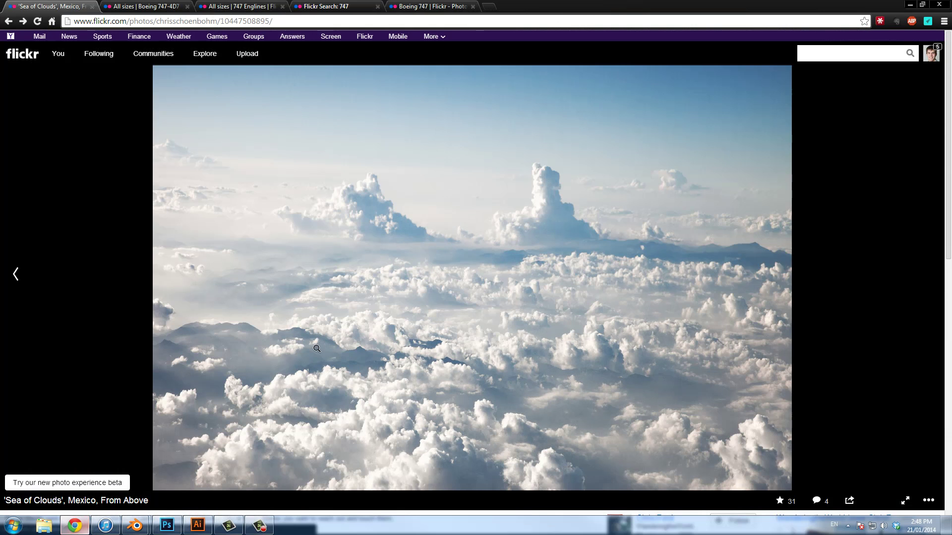
click(325, 6)
click(400, 5)
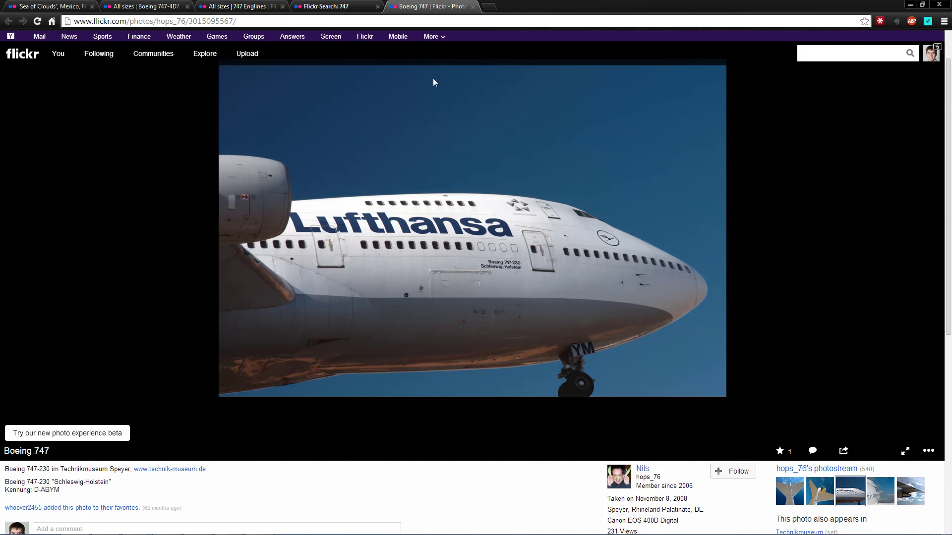
click(256, 6)
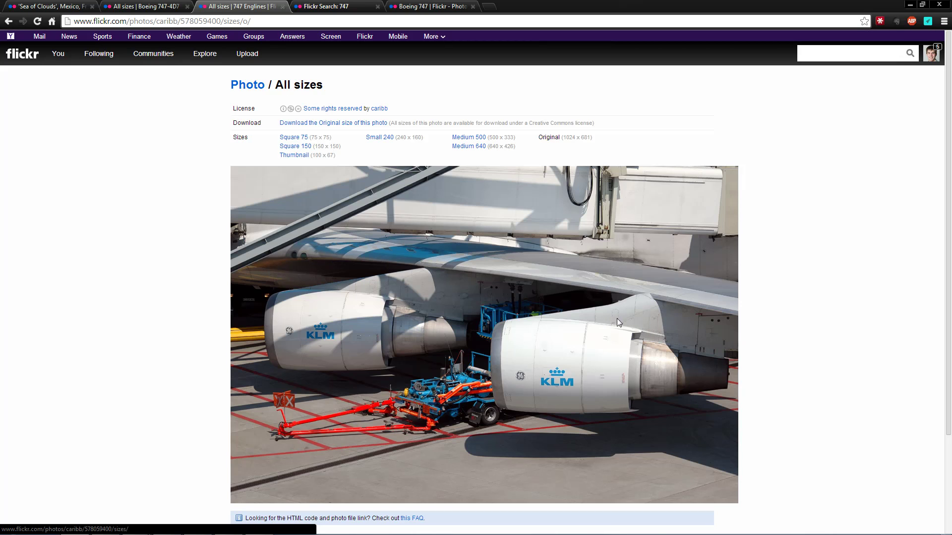
Return to Blender from the engine reference photo and add a new material in a fourth slot on the airplane.
scroll(401, 302, down, 3)
scroll(378, 208, up, 2)
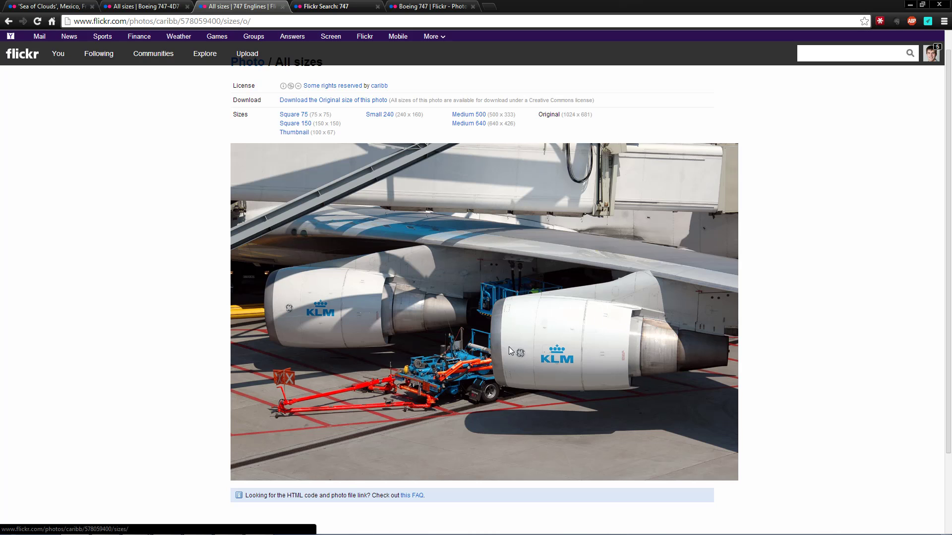
key(alt+Tab)
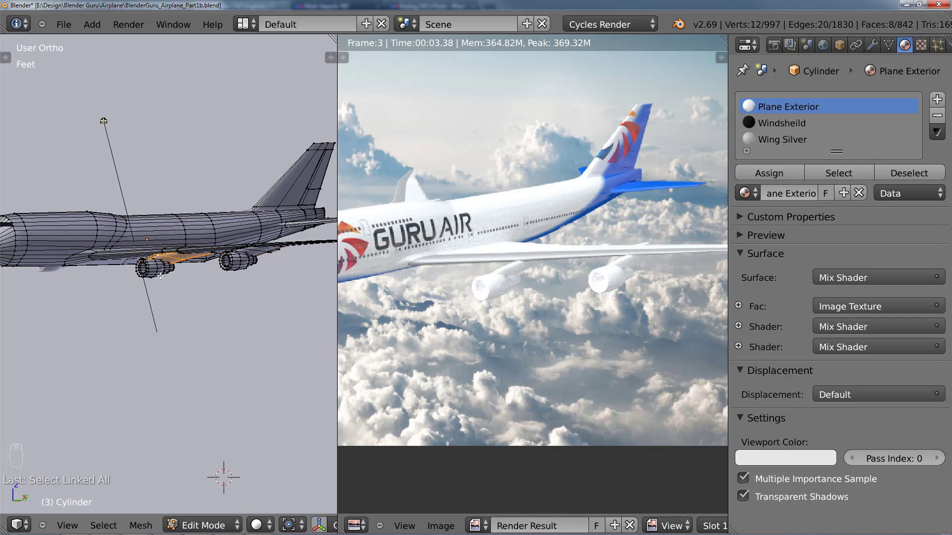
scroll(161, 276, up, 5)
click(936, 99)
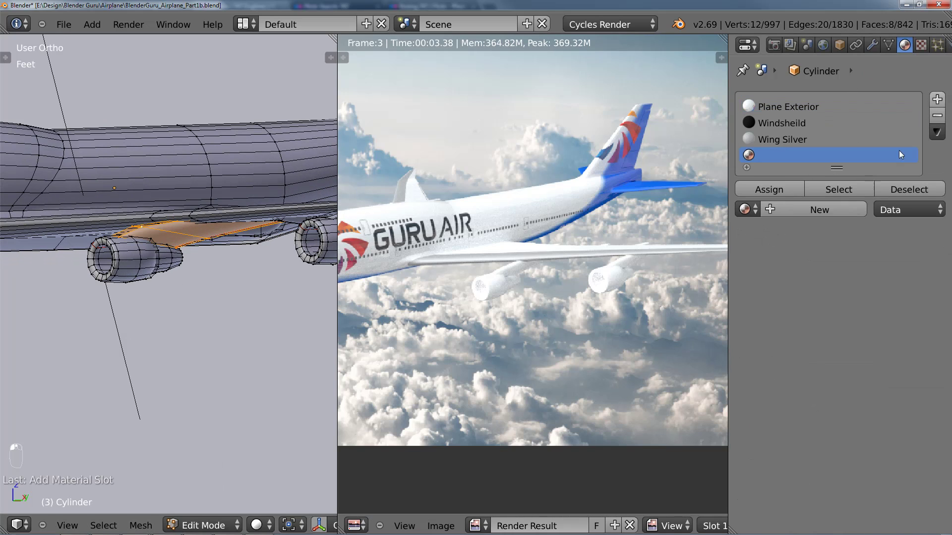
click(790, 210)
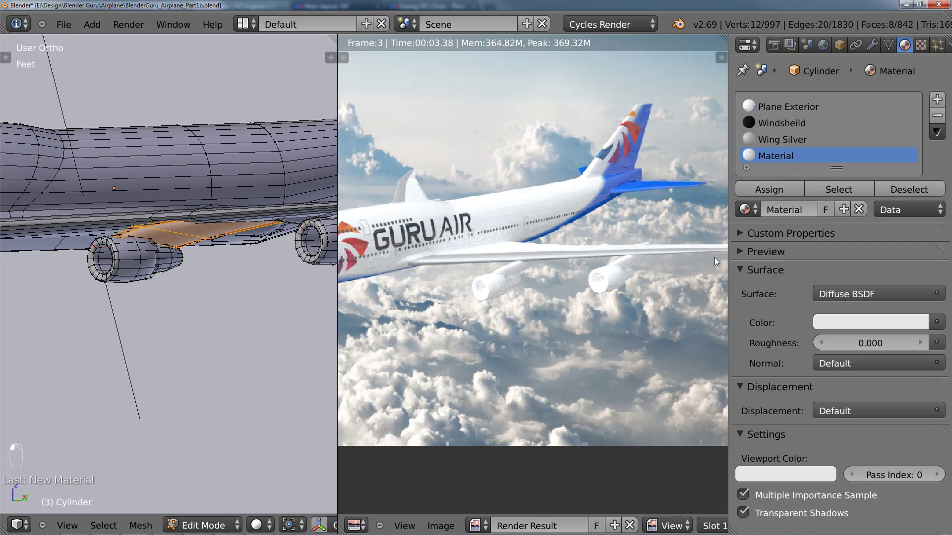
Make the new material's surface a Mix Shader combining a Diffuse BSDF with a Glossy BSDF.
click(850, 294)
mouse_move(809, 21)
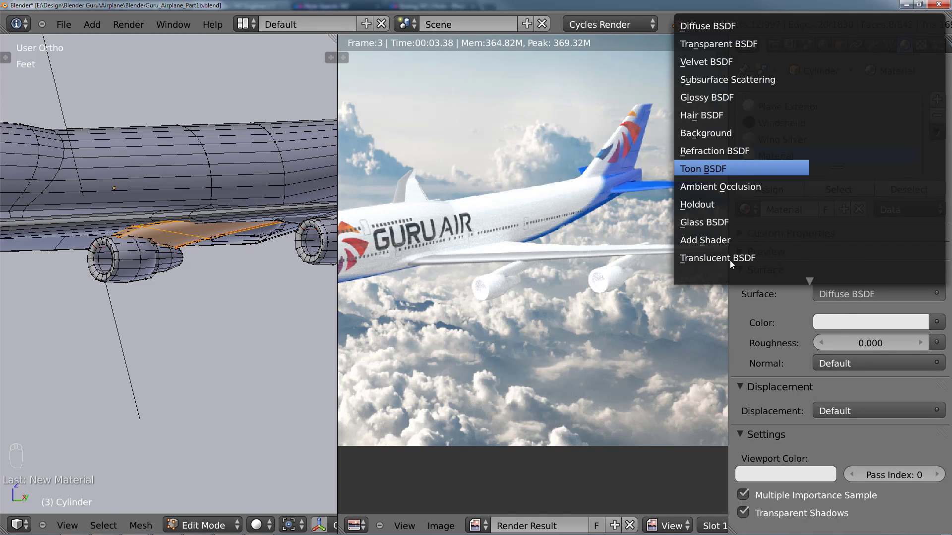
click(850, 295)
click(720, 227)
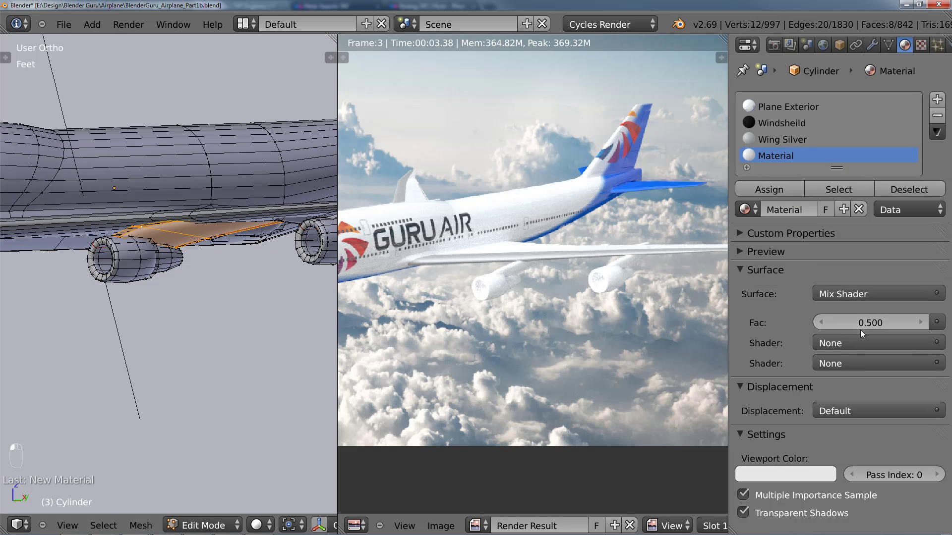
click(862, 343)
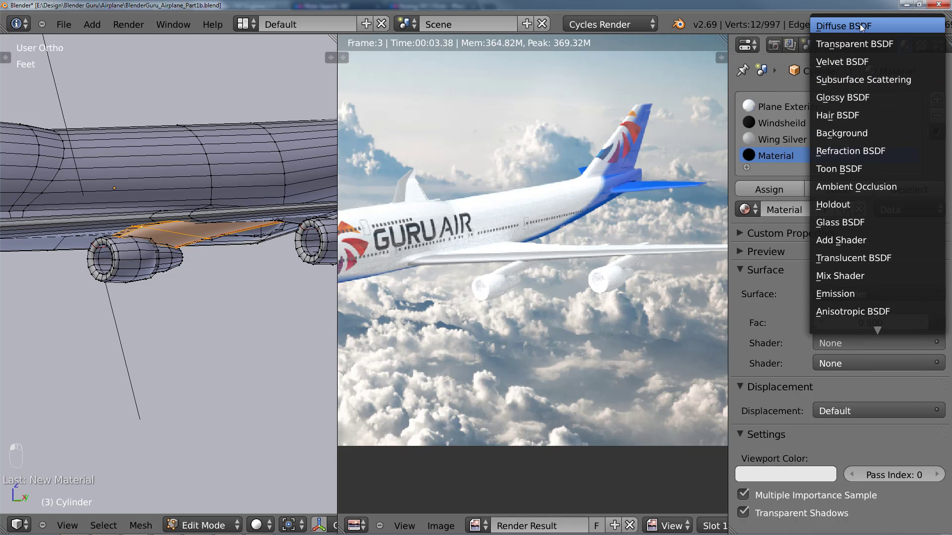
click(859, 24)
click(858, 423)
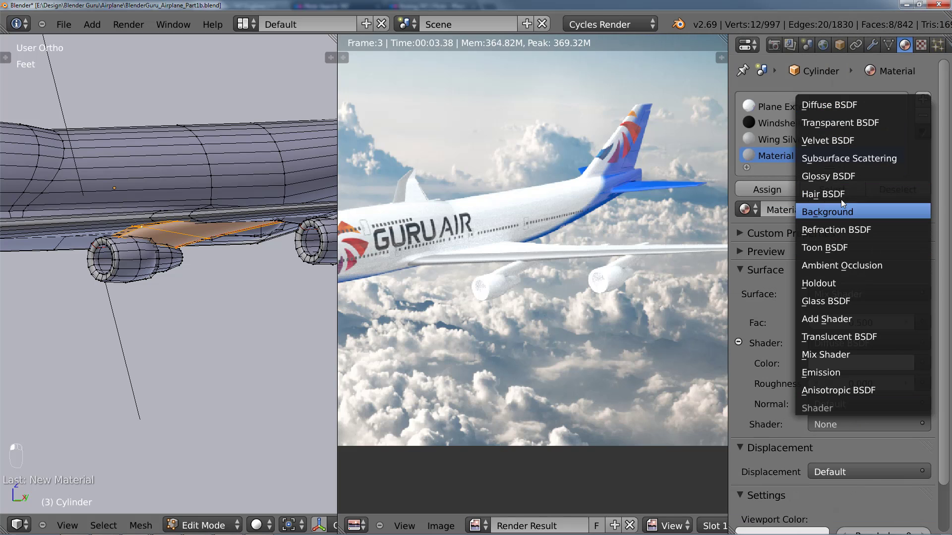
click(838, 176)
scroll(819, 427, down, 3)
key(BackSpace)
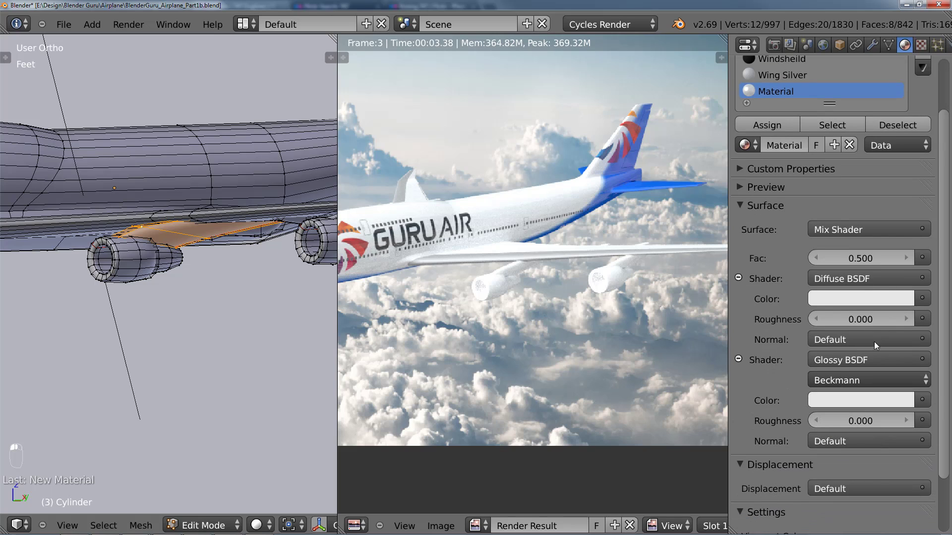
Sample the blue of the tail from the render as the Diffuse BSDF colour and tone it down using HSV values.
click(841, 299)
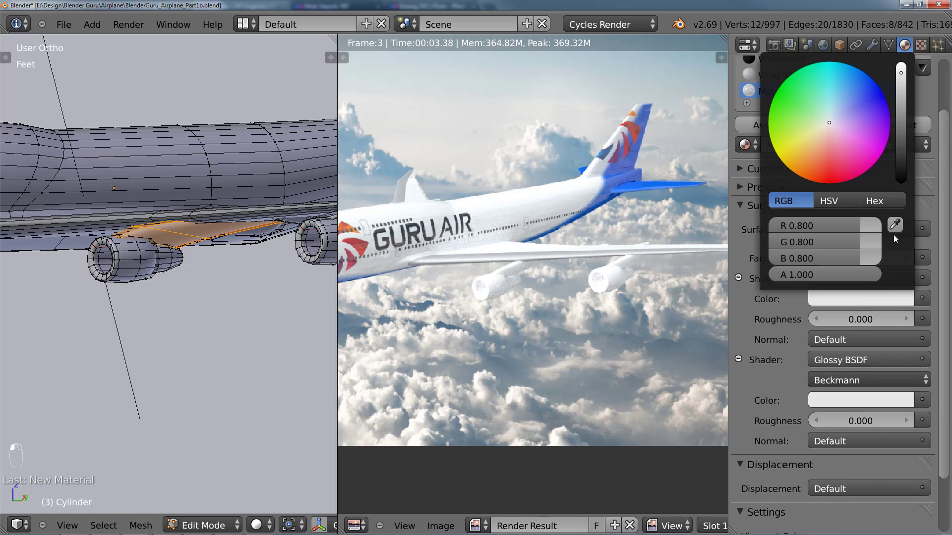
click(895, 224)
click(643, 195)
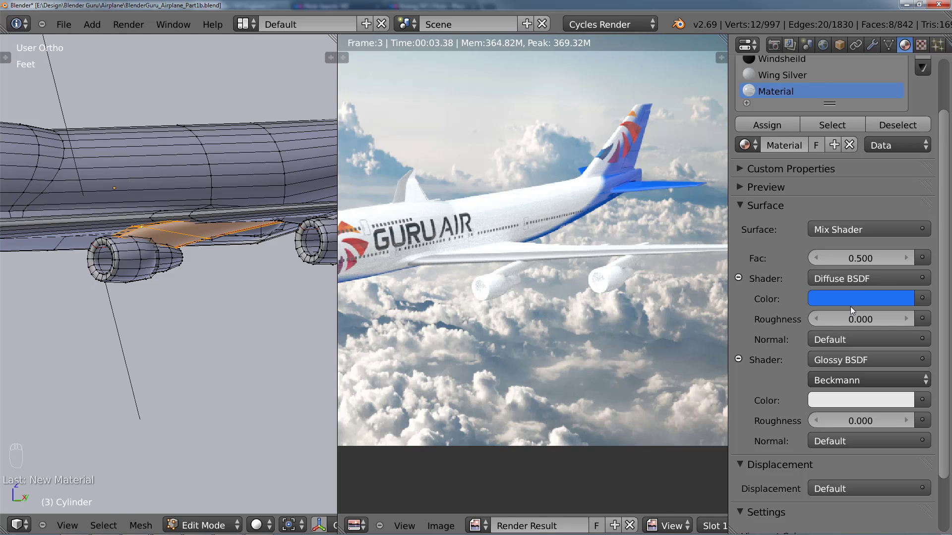
click(839, 298)
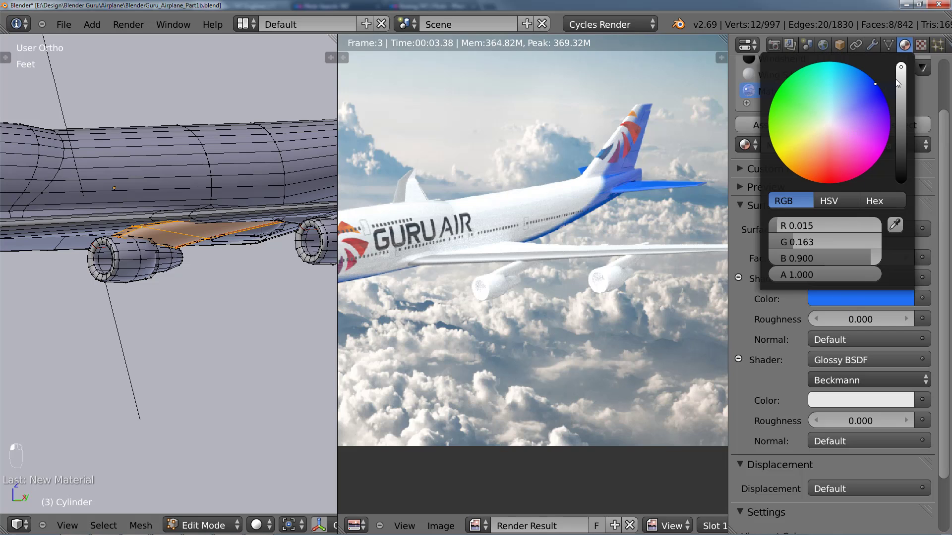
click(834, 201)
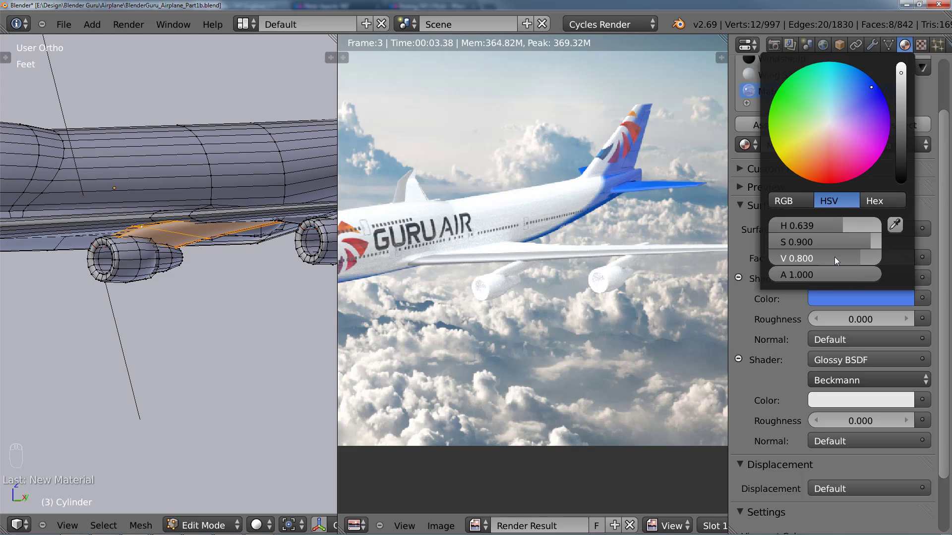
drag(835, 256, 869, 246)
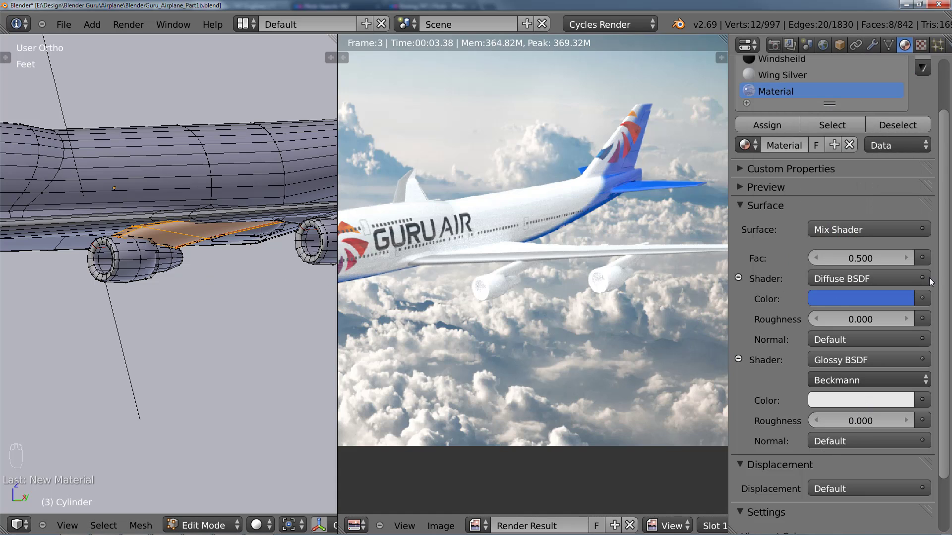
Lower the Mix Shader factor to 0.108 with the material preview shown, and save the file.
drag(864, 260, 818, 261)
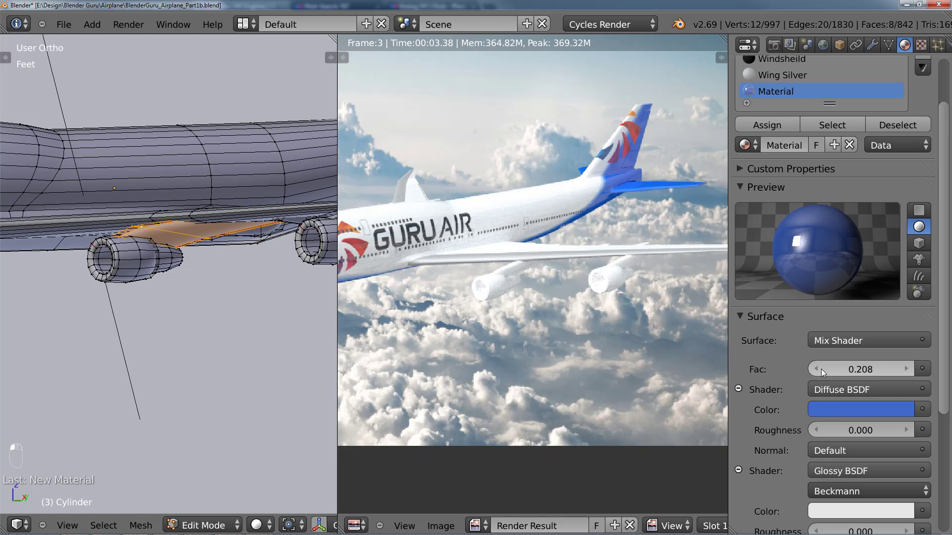
click(821, 369)
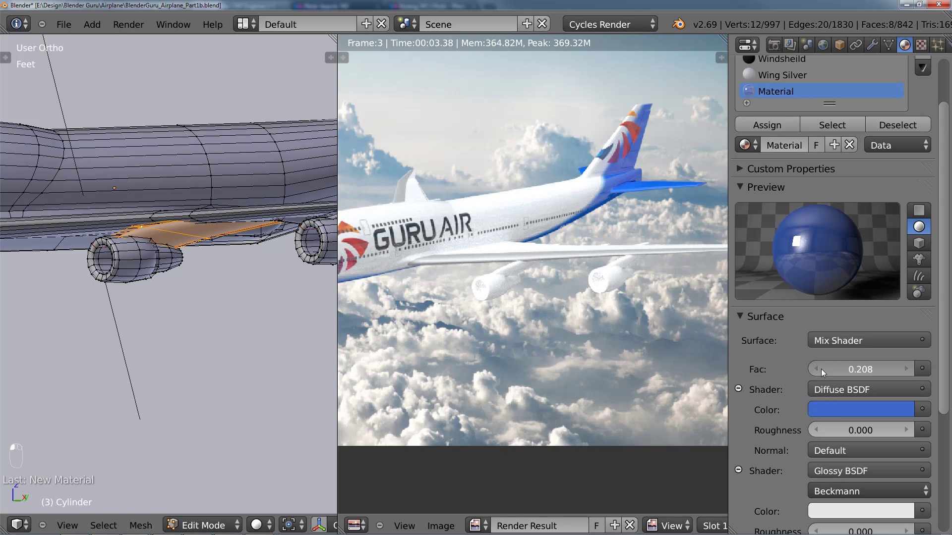
key(ctrl+s)
click(785, 337)
scroll(529, 284, down, 2)
scroll(276, 284, up, 2)
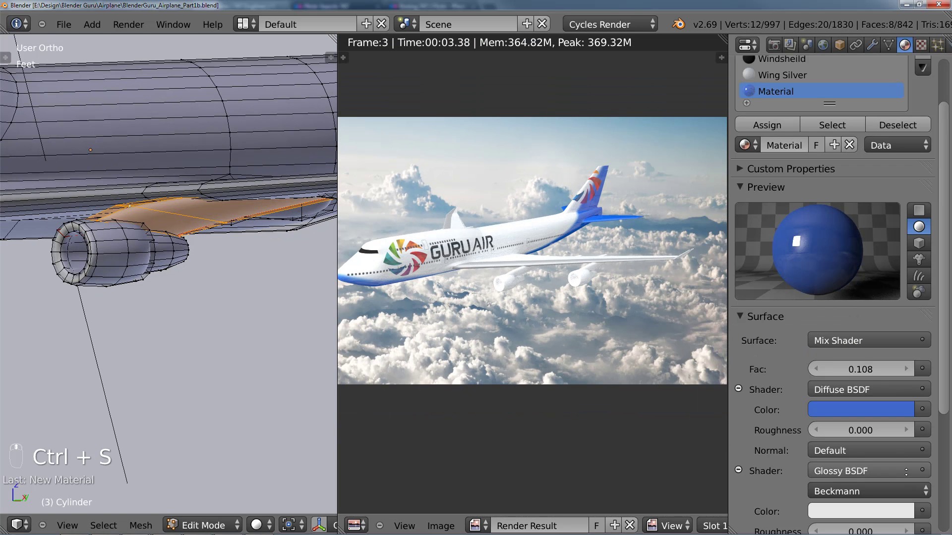
Rename the blue material "Airplane Blue".
scroll(833, 297, down, 8)
click(852, 230)
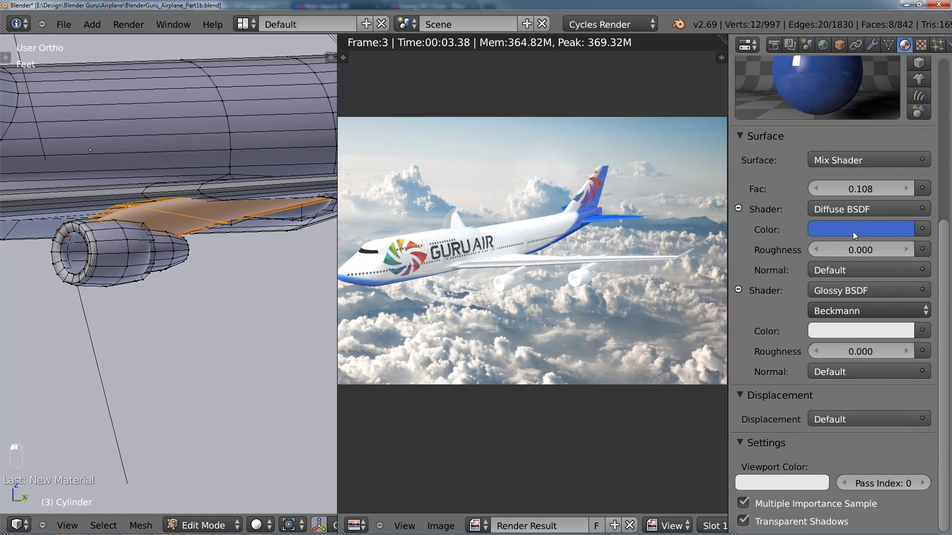
scroll(838, 298, up, 8)
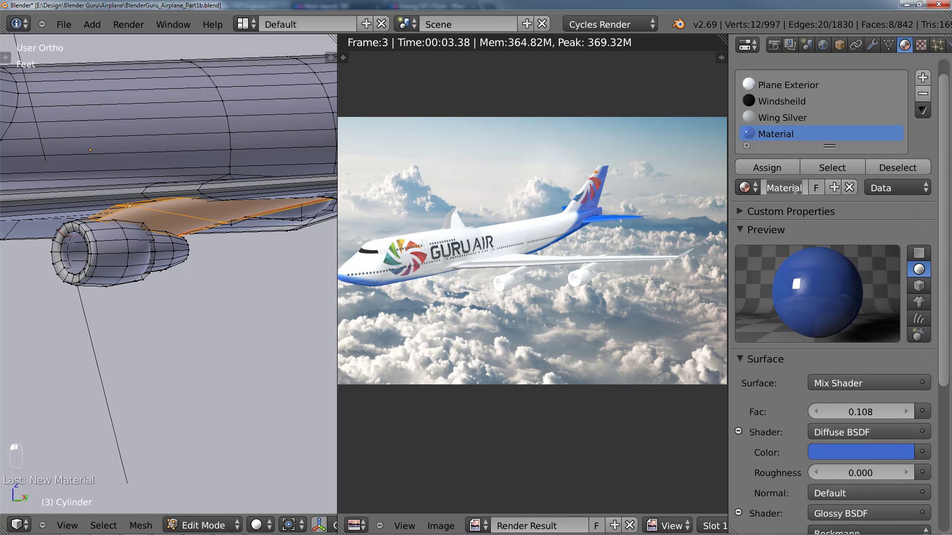
click(794, 189)
text(Airplane)
key(Return)
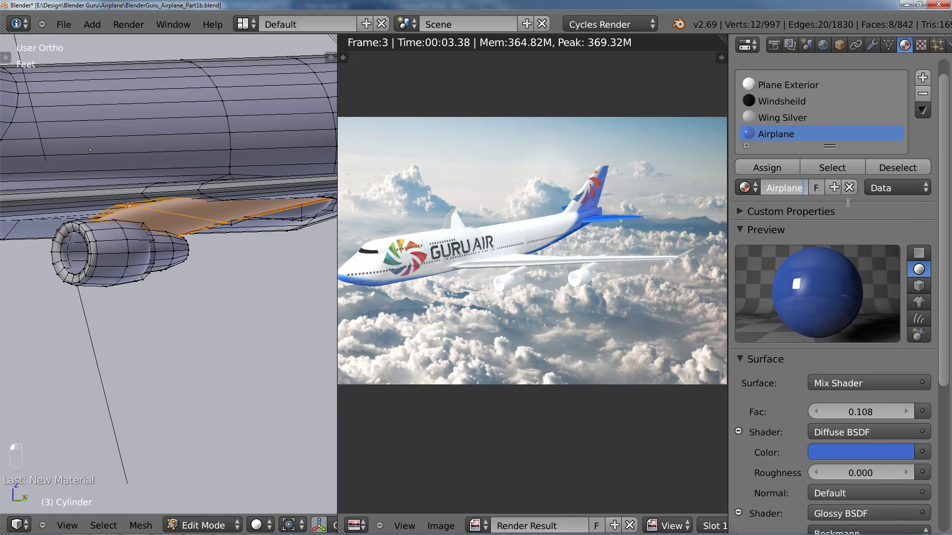
text(Blur)
key(BackSpace)
text(e)
key(Return)
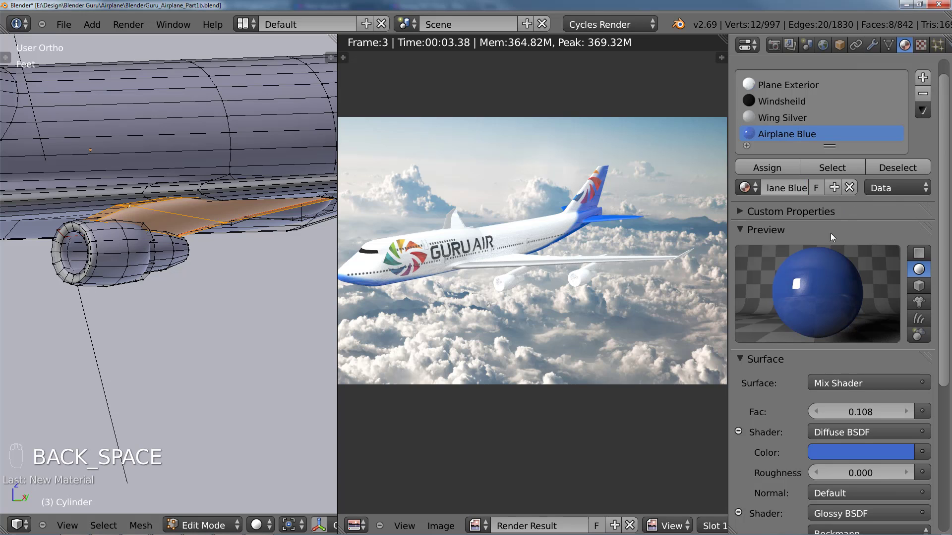
Assign Airplane Blue to the selected inner engine pylon and leave Edit Mode.
scroll(752, 233, down, 3)
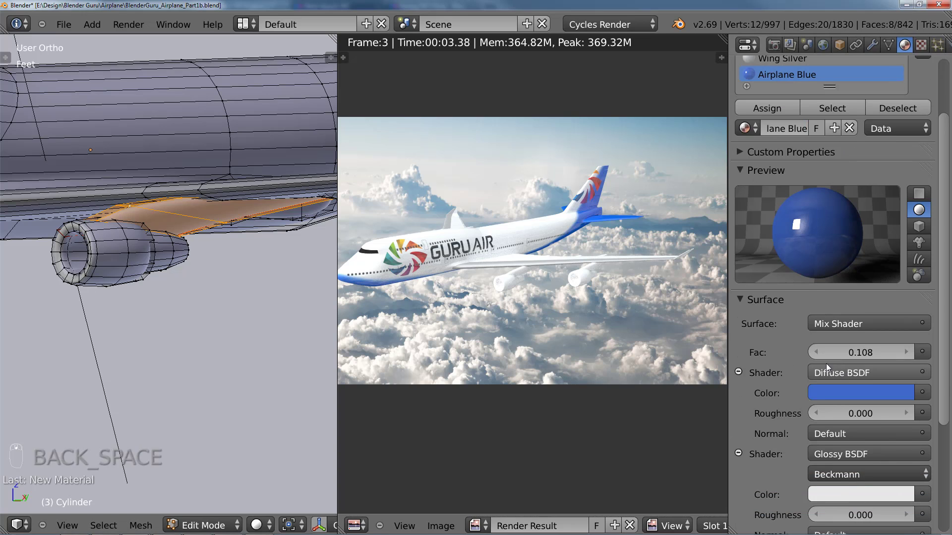
click(759, 113)
key(Tab)
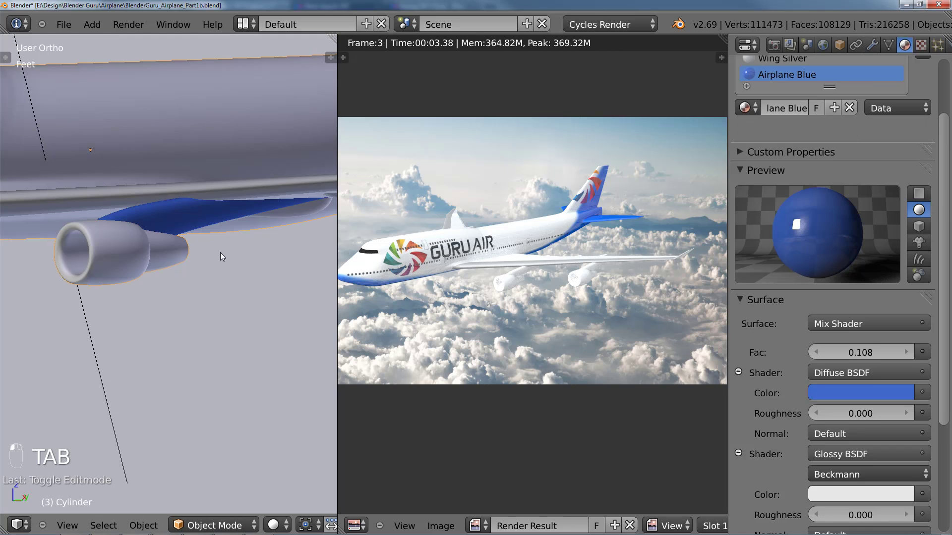
Select the outer engine's linked pylon geometry in Edit Mode, assign Airplane Blue to it, and return to Object Mode.
scroll(222, 248, down, 3)
scroll(223, 245, down, 3)
middle_drag(223, 246, 217, 273)
scroll(218, 247, up, 4)
key(Tab)
scroll(218, 248, up, 4)
right_click(231, 262)
key(ctrl+l)
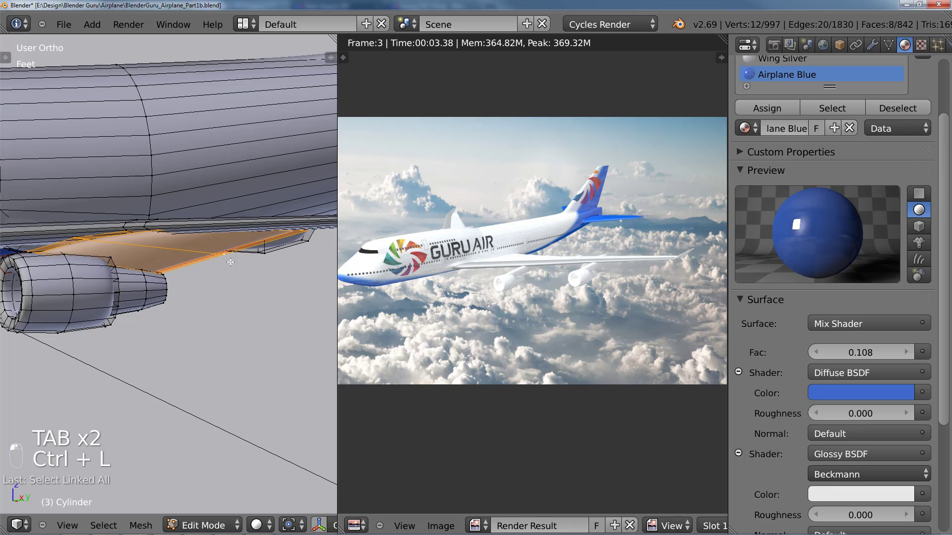
click(767, 108)
key(Tab)
scroll(146, 266, down, 3)
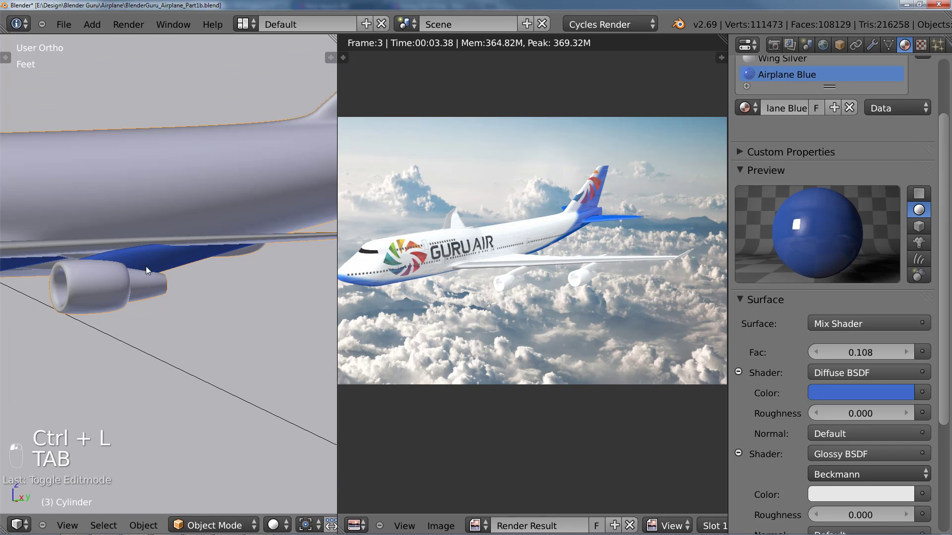
Select the linked front casings of both engines in Edit Mode and assign Airplane Blue to them.
middle_drag(145, 267, 195, 293)
scroll(147, 260, up, 4)
scroll(195, 293, up, 2)
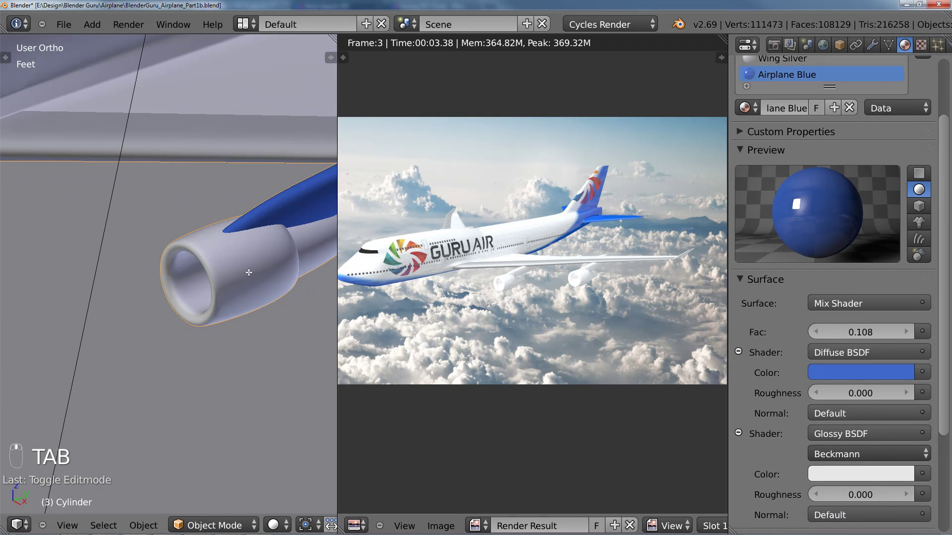
key(Tab)
shift+middle_drag(247, 272, 191, 273)
click(157, 272)
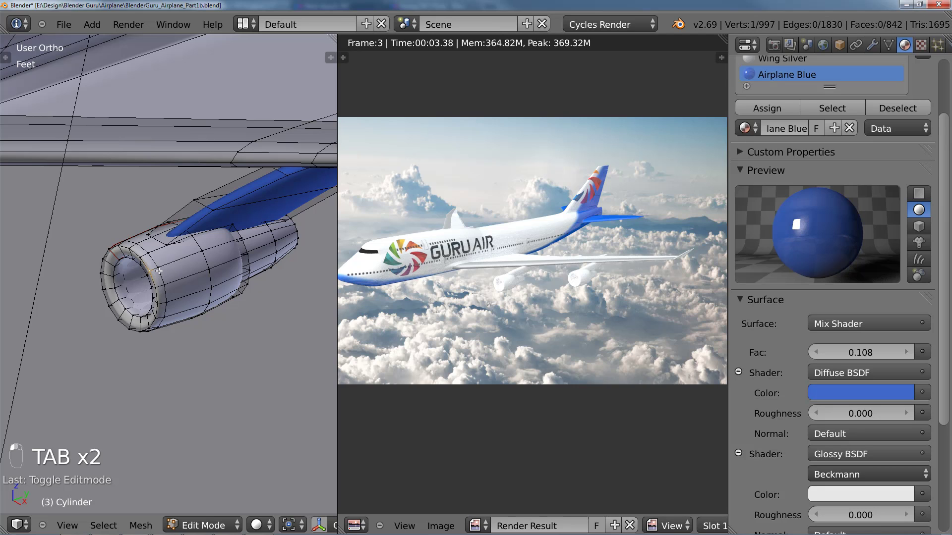
key(ctrl+l)
scroll(159, 271, down, 3)
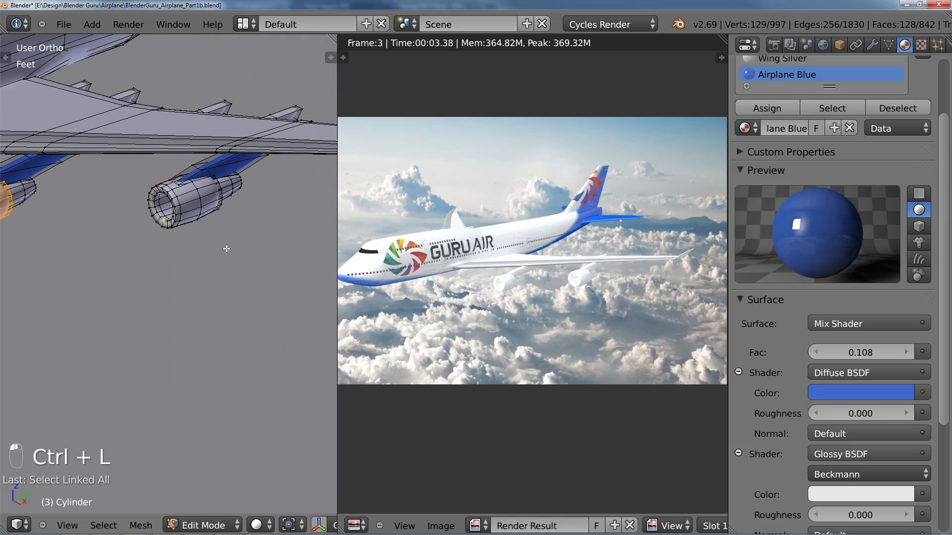
key(ctrl+l)
click(767, 108)
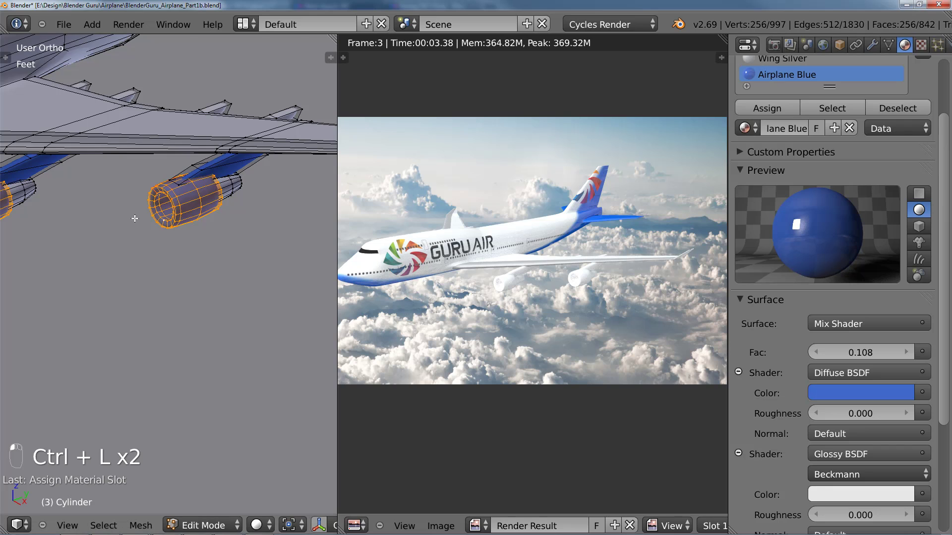
Switch to Chrome to check the engine intakes in the Flickr reference photo, and return to Blender.
scroll(250, 273, up, 6)
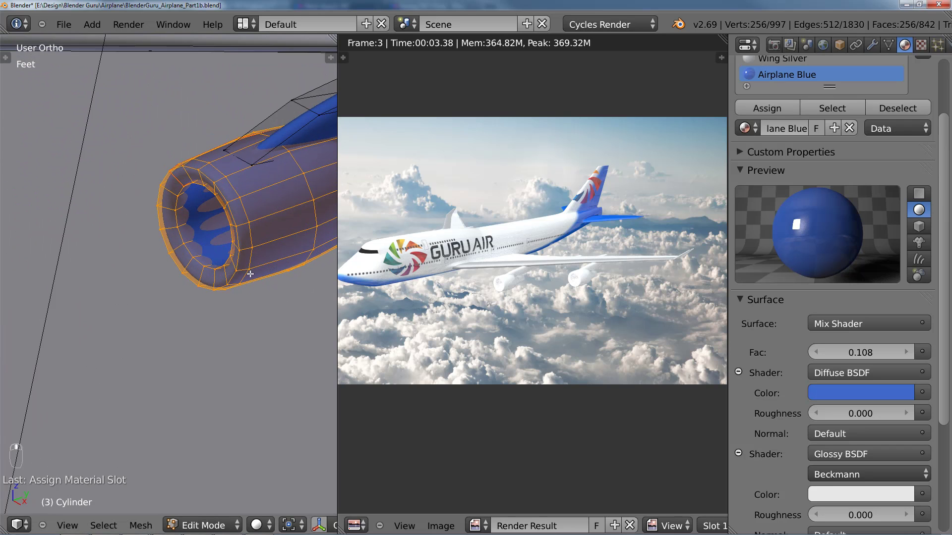
key(alt+Tab)
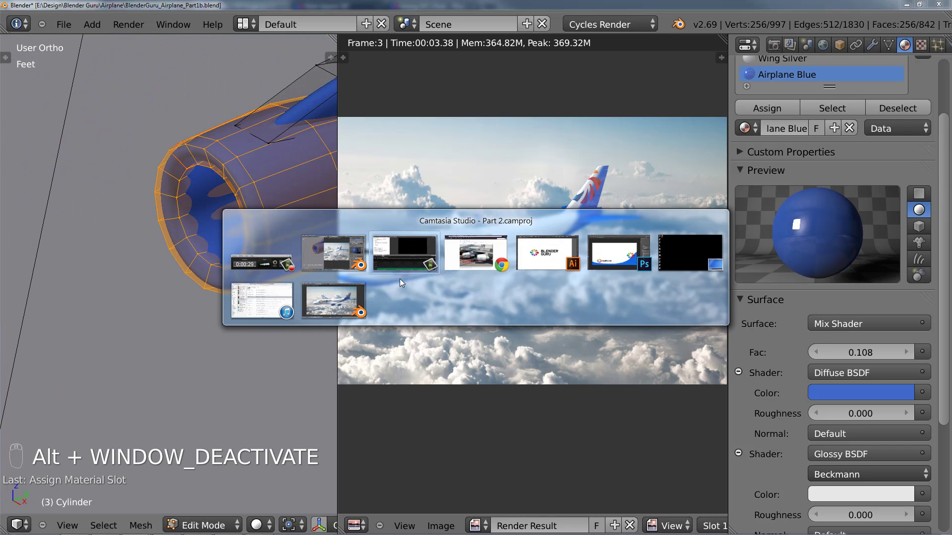
key(alt+Tab)
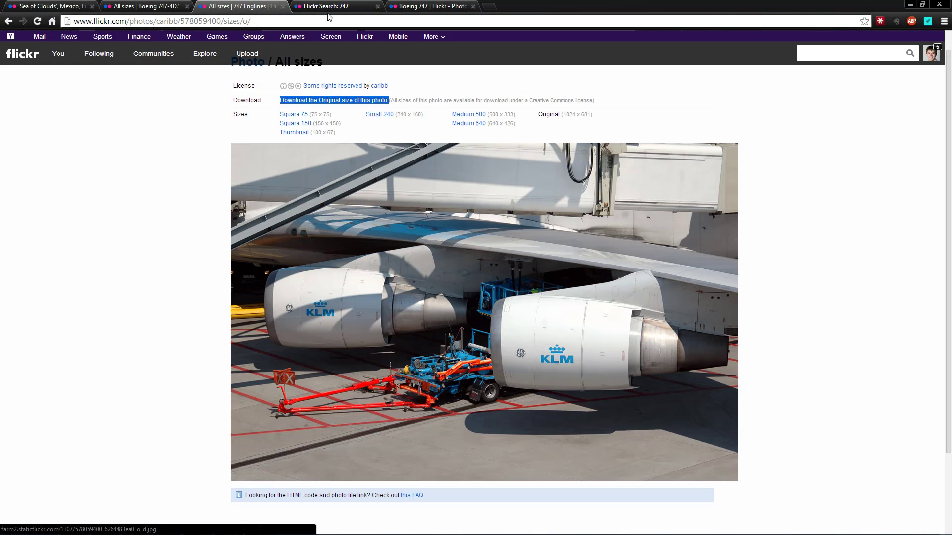
key(alt+Tab)
Clear the selection and select the outer band of faces around the inner engine's intake lip, undoing the stray loop selections.
key(a)
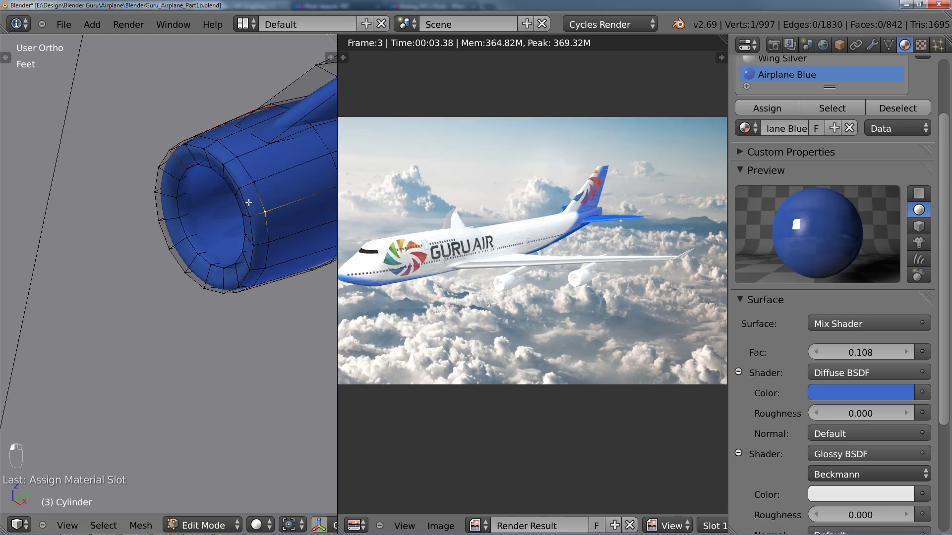
alt+click(249, 202)
alt+click(262, 196)
alt+shift+click(249, 203)
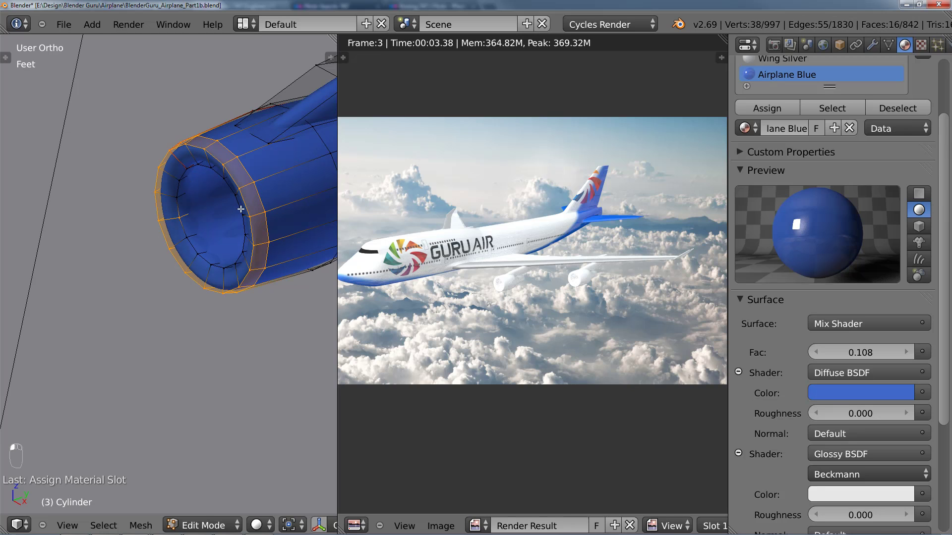
alt+shift+click(234, 208)
key(ctrl+z)
key(ctrl+z)
key(ctrl+z)
key(ctrl+z)
key(ctrl+z)
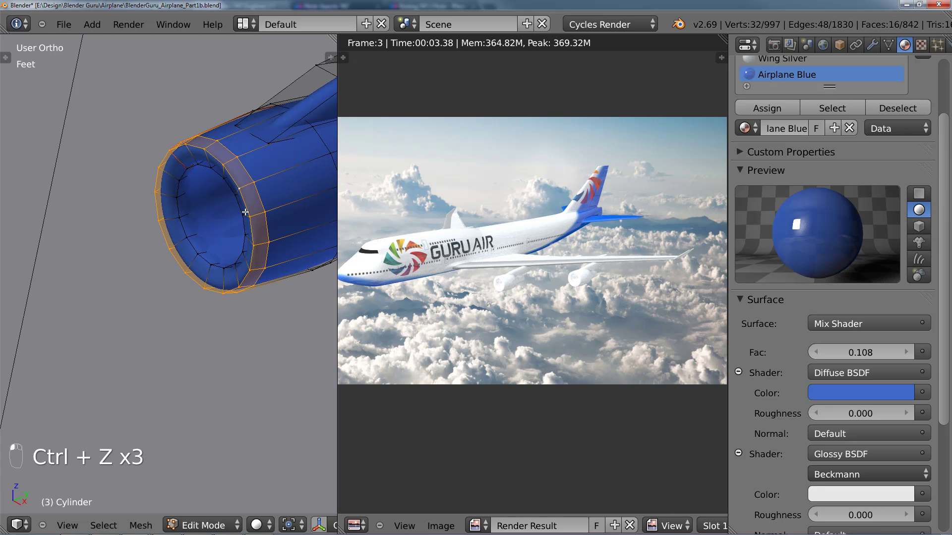
Add the intake's front ring and the loop just inside the opening to the selection, using wireframe display.
alt+shift+click(247, 203)
alt+shift+click(237, 207)
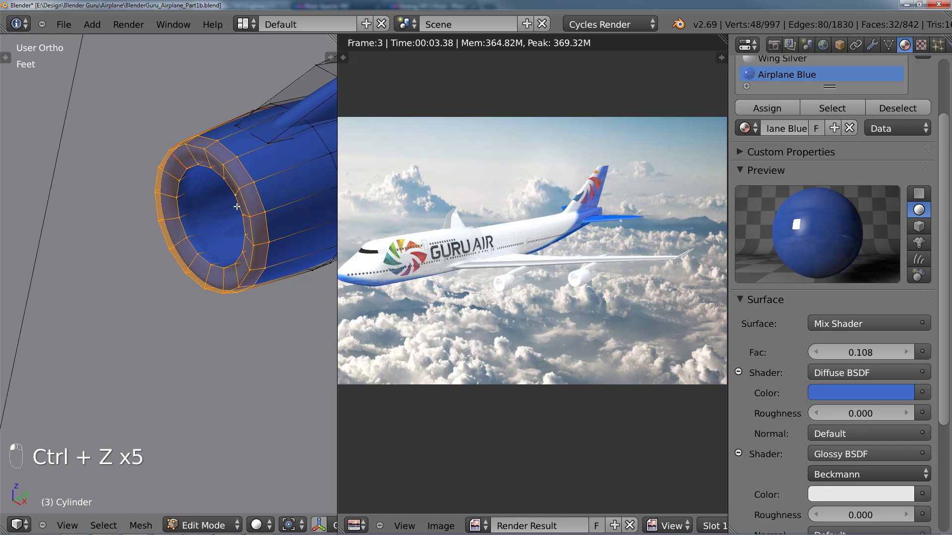
key(z)
alt+shift+click(196, 205)
scroll(213, 211, down, 3)
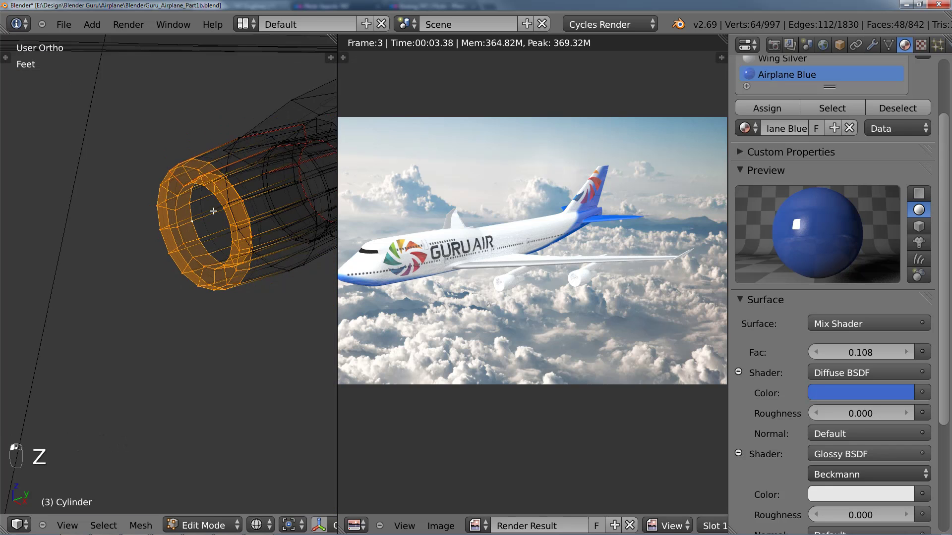
Restore solid display and add the edge loop behind the outer engine's intake lip to the selection.
shift+middle_drag(181, 224, 11, 201)
scroll(194, 227, down, 4)
key(z)
scroll(233, 258, down, 2)
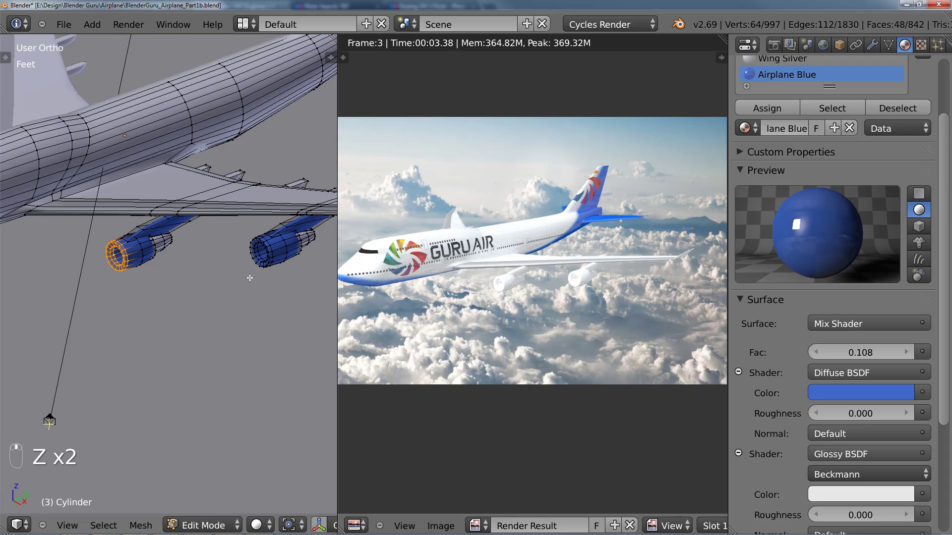
shift+middle_drag(249, 276, 192, 284)
scroll(192, 284, up, 3)
scroll(192, 285, up, 3)
shift+middle_drag(228, 241, 177, 277)
alt+shift+click(194, 226)
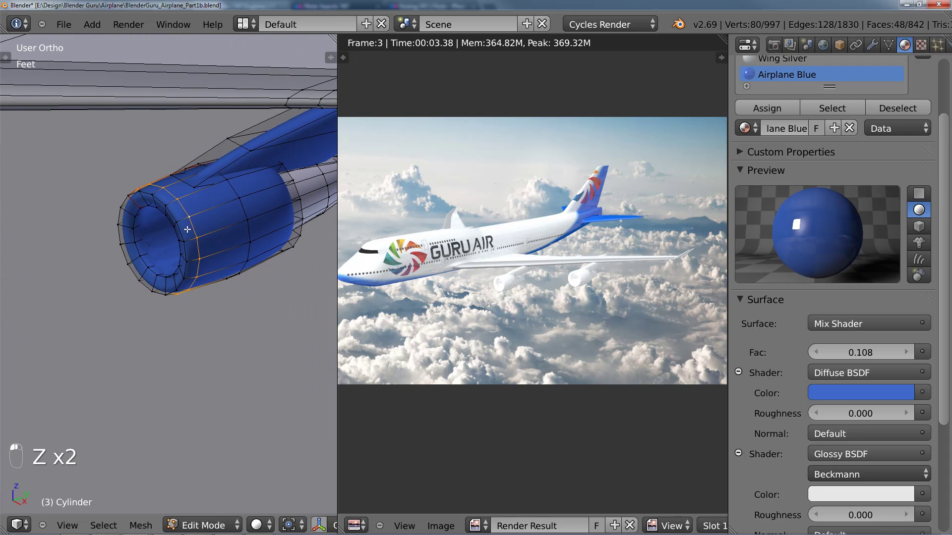
Select the face loops around the engine's front intake lip and assign the Wing Silver material to them.
alt+shift+click(181, 237)
alt+shift+click(151, 244)
alt+shift+click(152, 248)
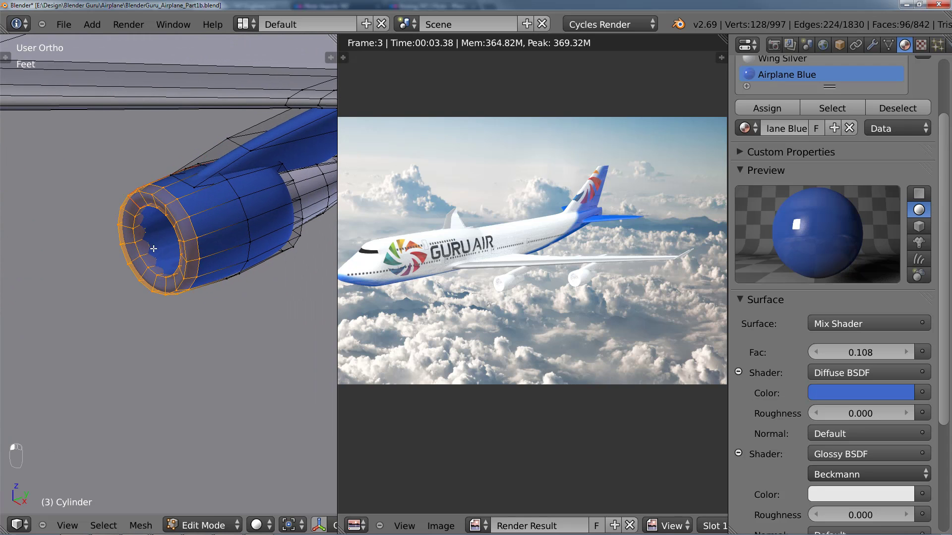
scroll(778, 105, up, 4)
click(777, 128)
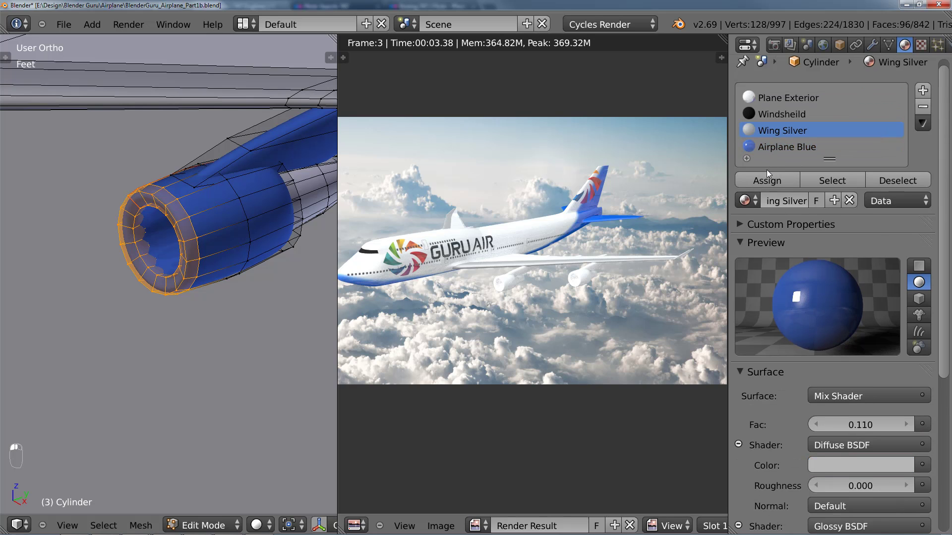
click(766, 179)
middle_drag(233, 282, 220, 272)
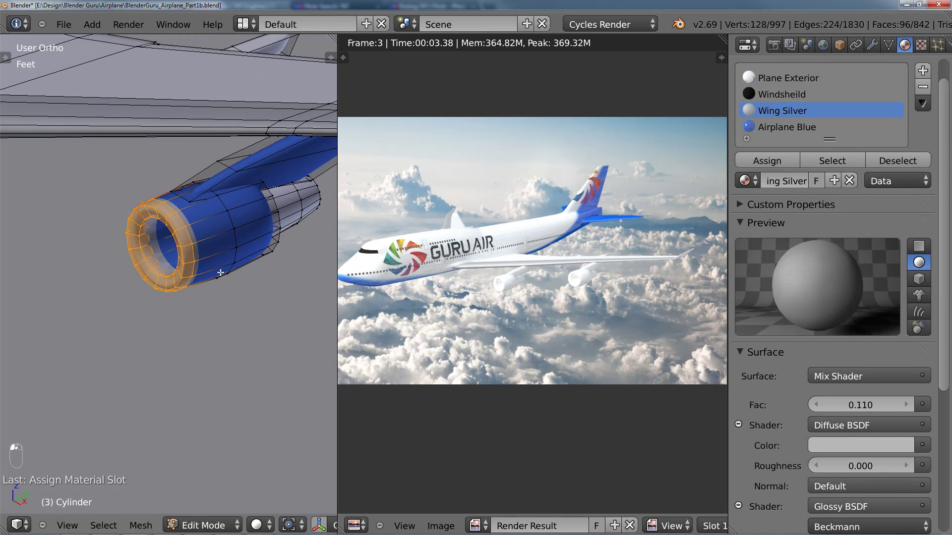
Crease the edge loop on the outside of the engine where the silver lip meets the blue body.
alt+click(194, 239)
scroll(194, 240, down, 3)
key(shift+e)
click(290, 266)
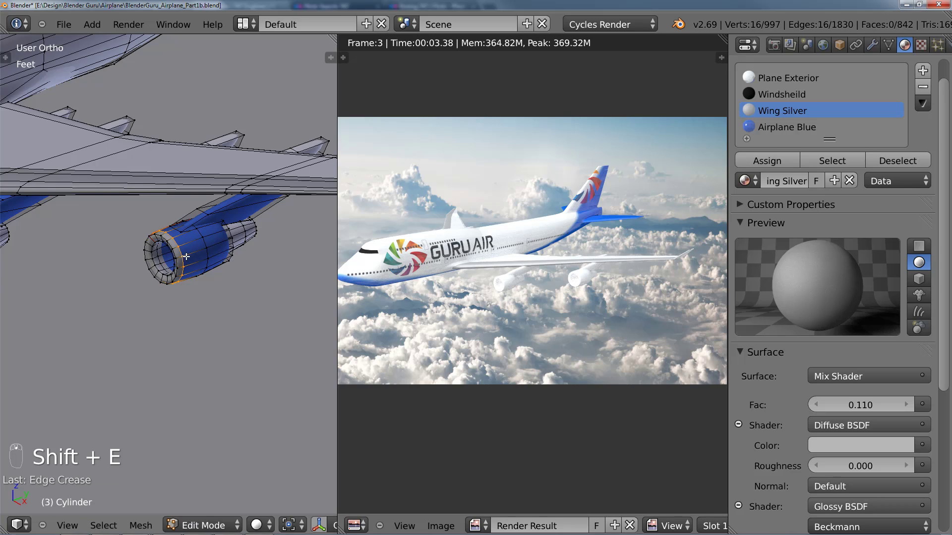
middle_drag(186, 256, 235, 303)
key(shift+e)
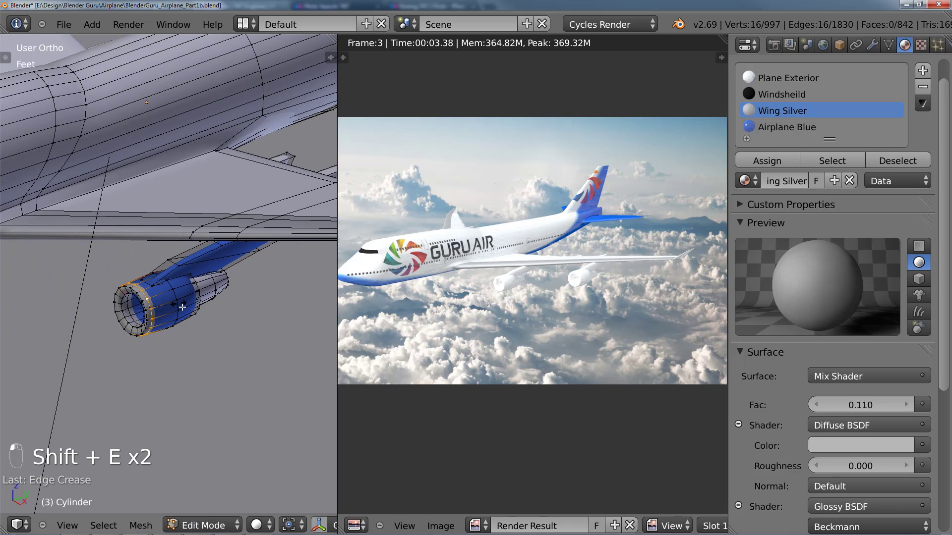
click(331, 319)
Crease the edge loop inside the engine intake where the silver lip meets the blue interior, and return to Object Mode.
alt+right_click(134, 316)
key(shift+e)
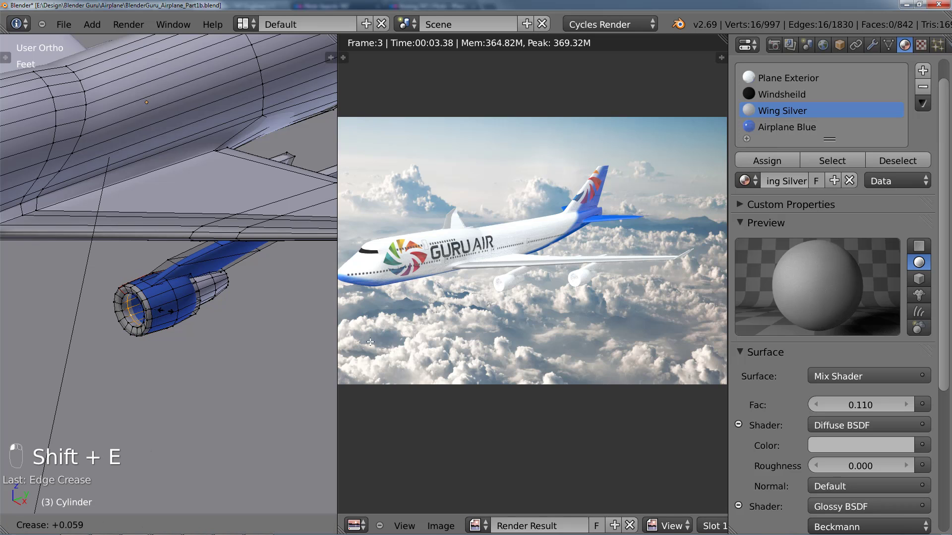
click(281, 343)
shift+middle_drag(220, 333, 2, 252)
alt+right_click(155, 237)
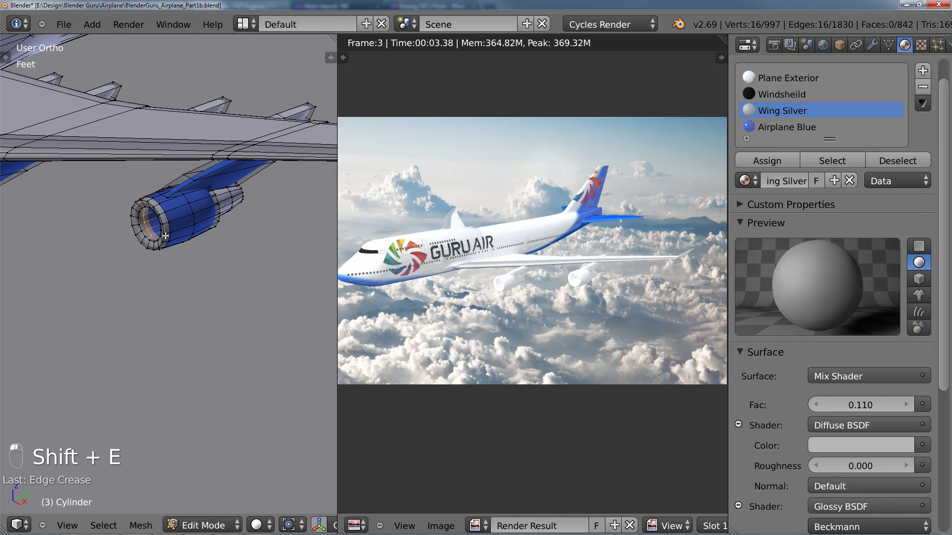
key(shift+e)
click(425, 266)
key(Tab)
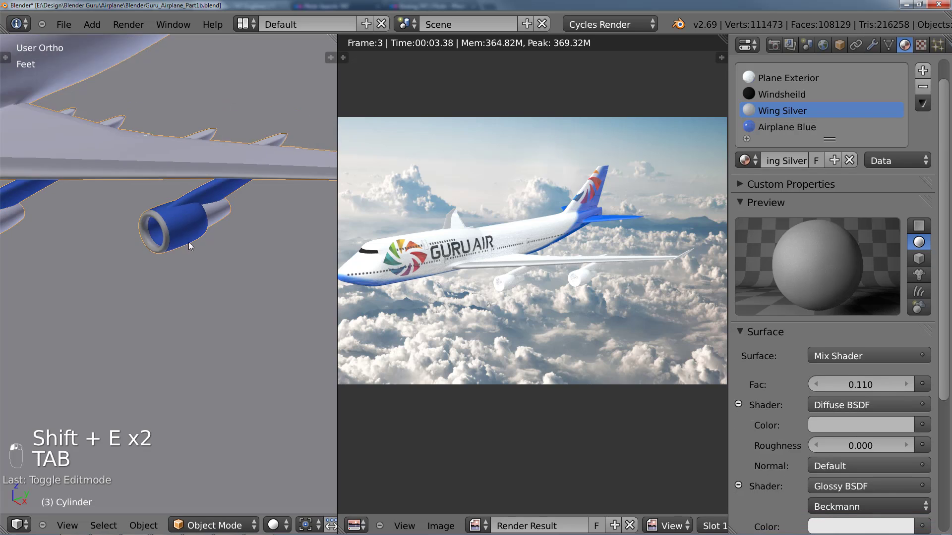
Pick a vertex on the engine's exhaust cone and add a material slot with a single-user copy of Wing Silver named Gun Metal.
middle_drag(192, 241, 191, 217)
key(Tab)
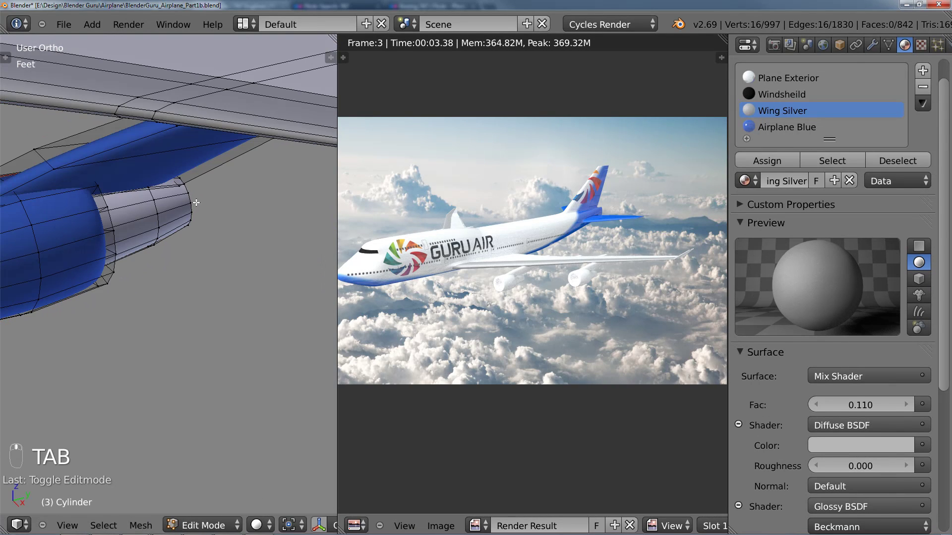
right_click(193, 204)
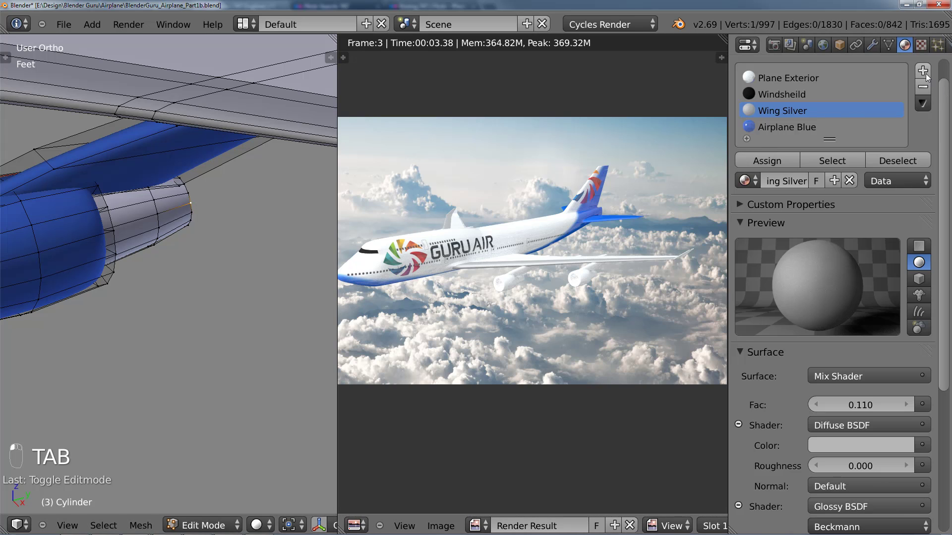
click(923, 71)
click(752, 196)
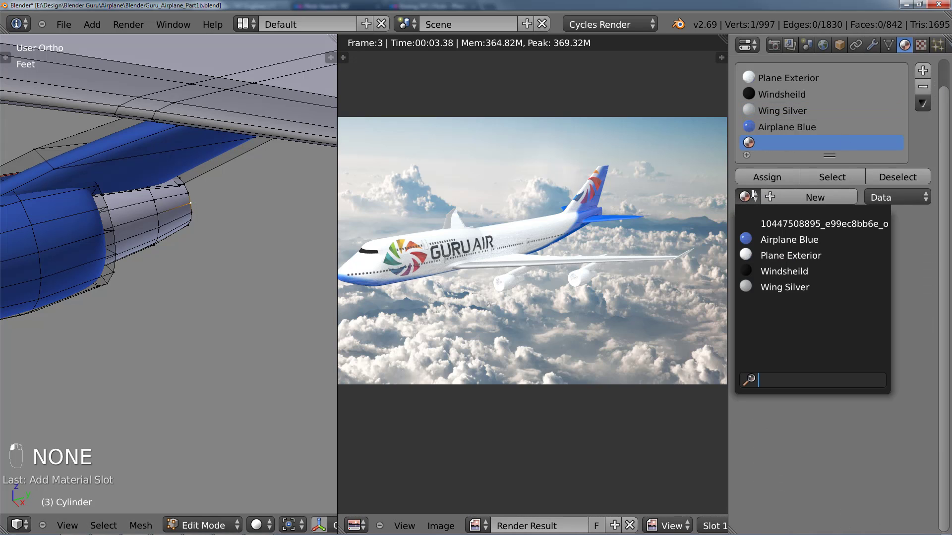
click(788, 287)
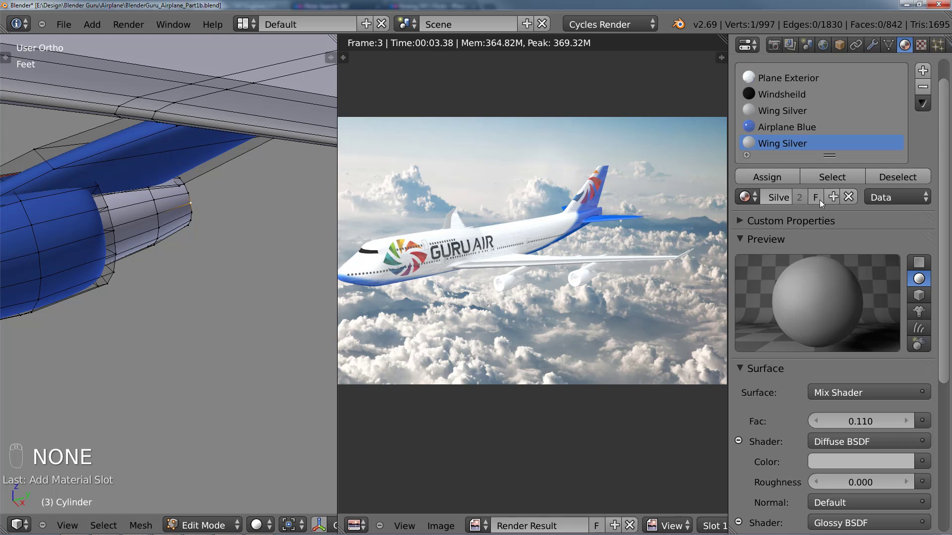
key(Tab)
click(798, 177)
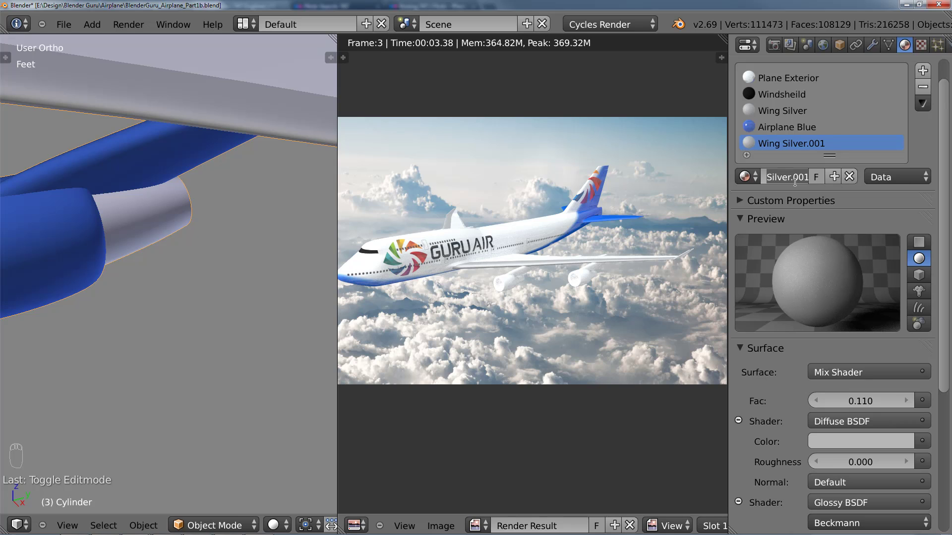
text(Gun Metal)
key(Return)
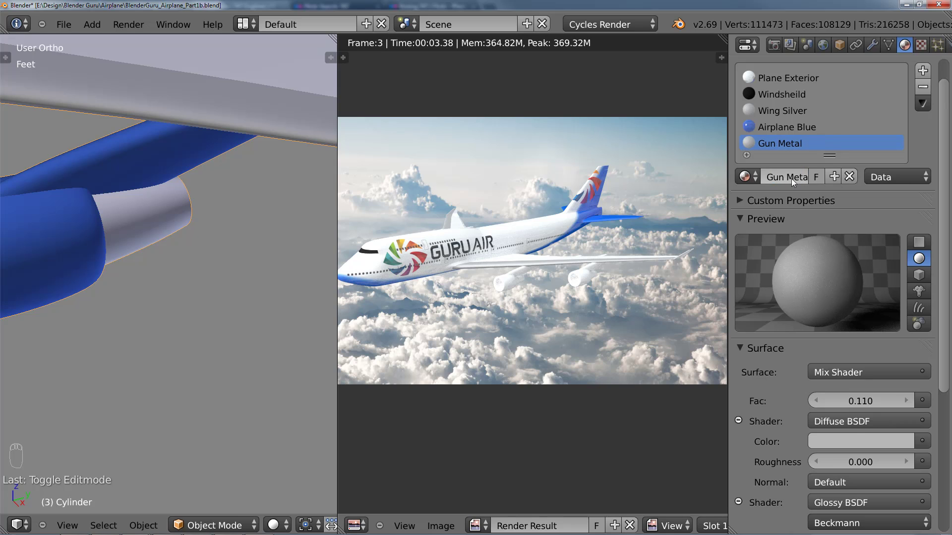
Darken Gun Metal's diffuse color to a mid grey and set its glossy roughness to 0.500.
scroll(853, 432, down, 3)
click(861, 379)
mouse_move(901, 192)
mouse_down()
mouse_move(902, 214)
mouse_move(903, 201)
mouse_up()
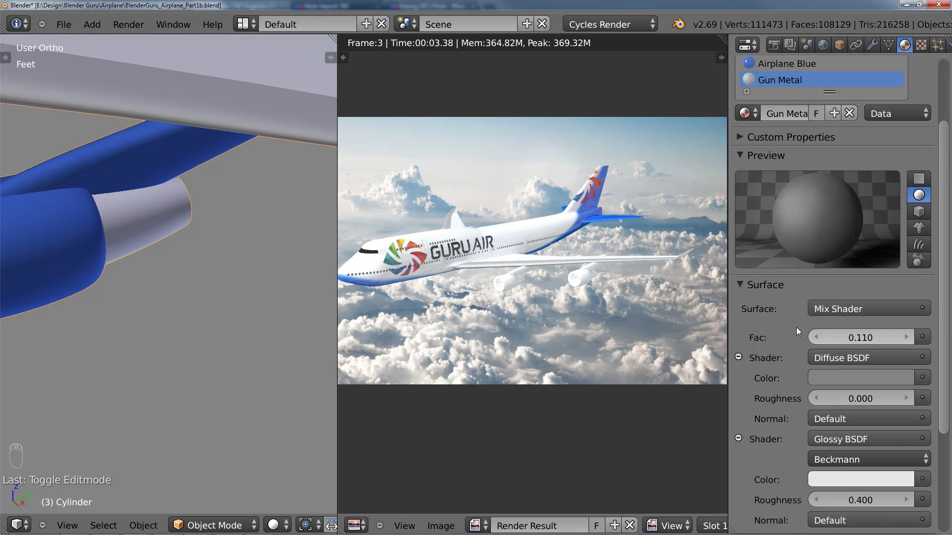
scroll(829, 269, down, 5)
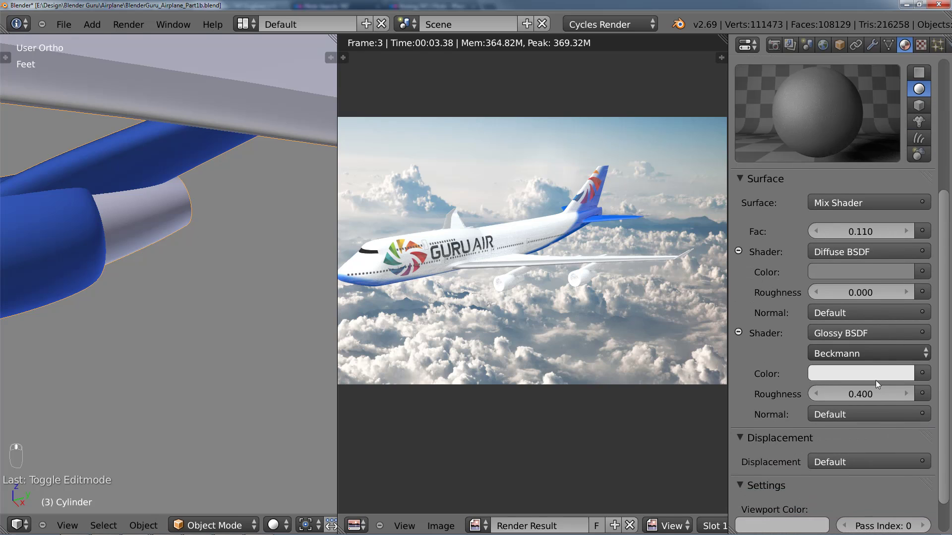
click(901, 391)
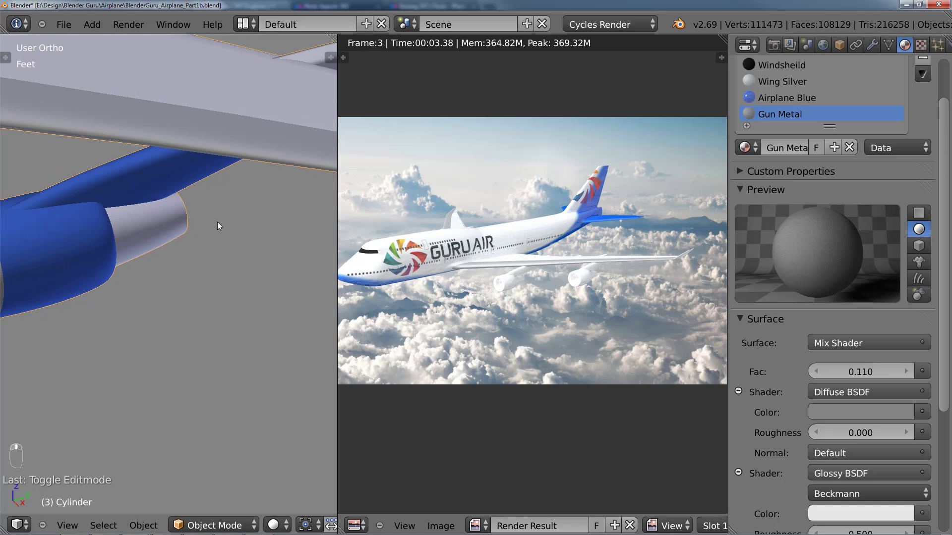
Select the whole linked exhaust cone, match Gun Metal's viewport color to its diffuse color, and assign the material.
key(Tab)
key(ctrl+l)
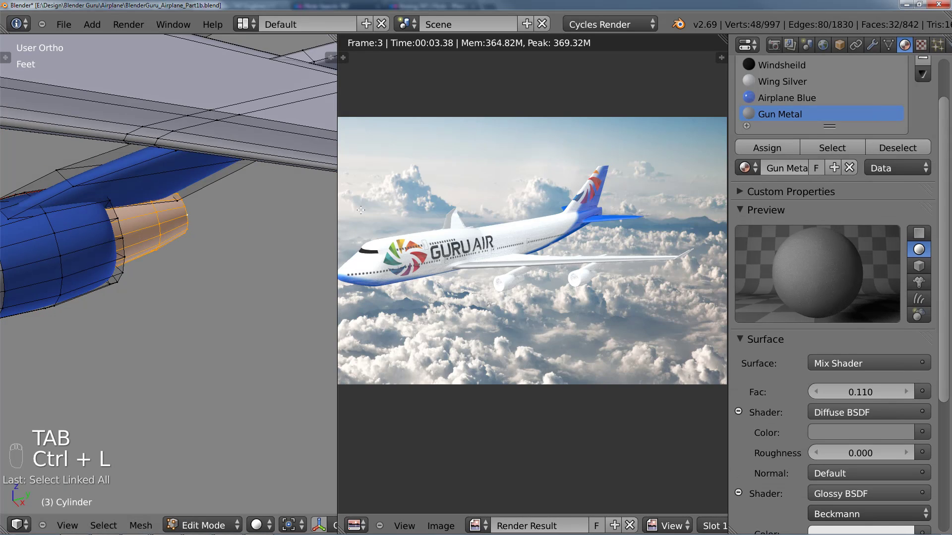
scroll(799, 371, down, 5)
click(788, 481)
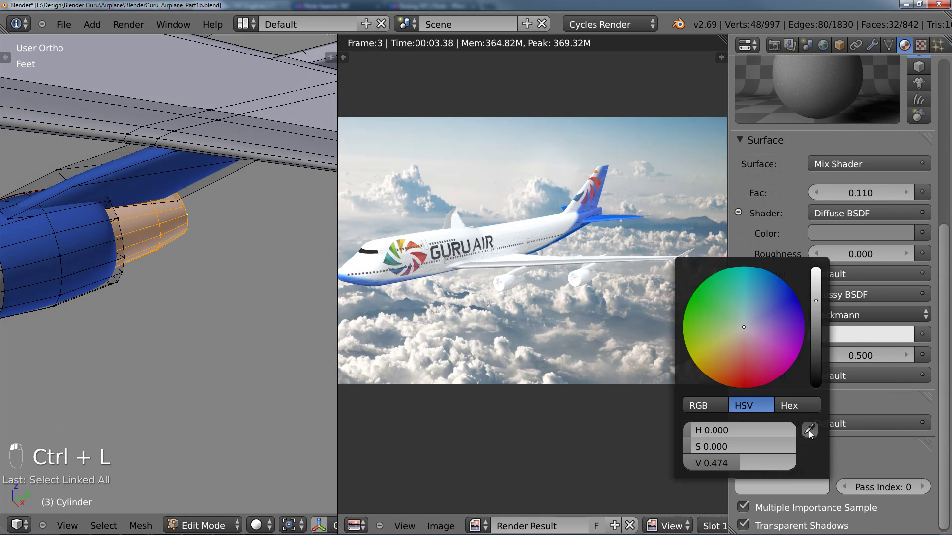
scroll(787, 188, up, 7)
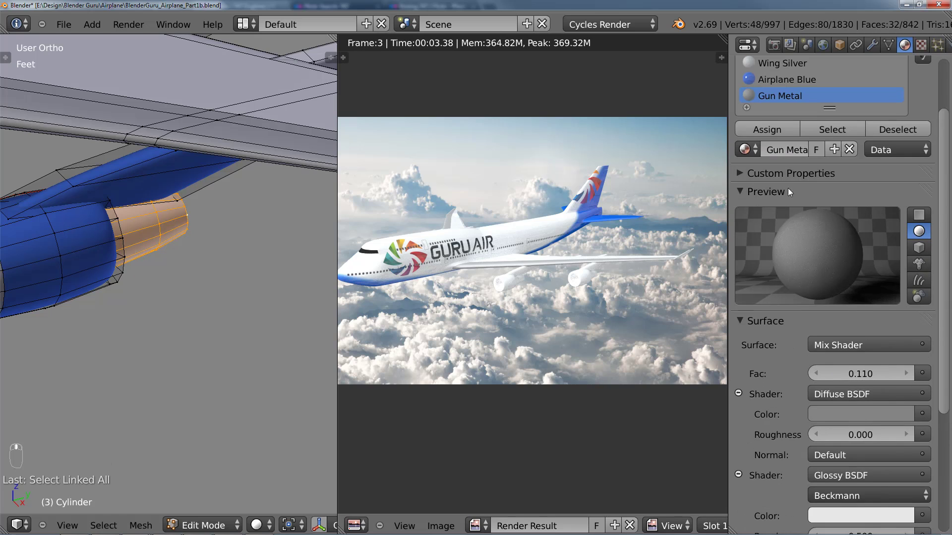
click(776, 125)
key(Tab)
key(Tab)
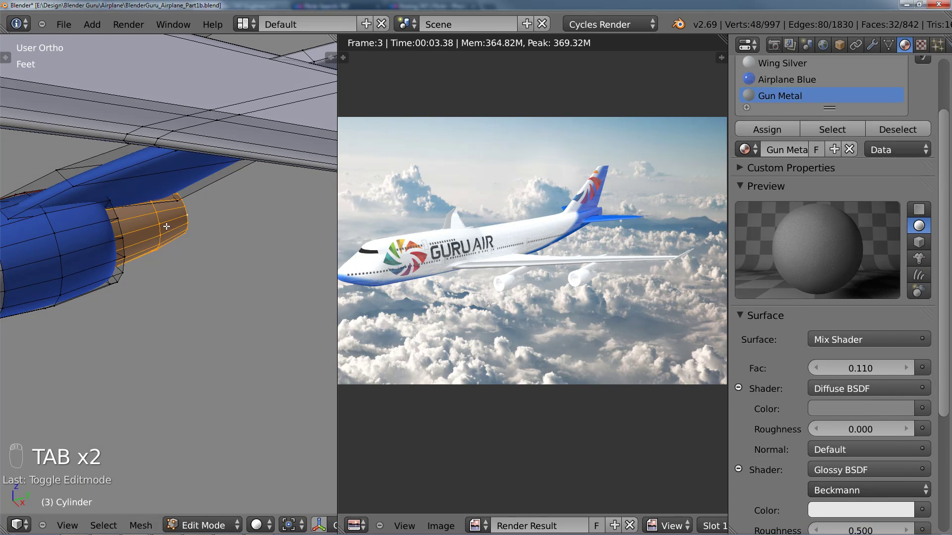
Select the rear ring of faces on the exhaust cone and add a material slot with a single-user copy of Gun Metal.
alt+right_click(169, 221)
alt+shift+right_click(187, 215)
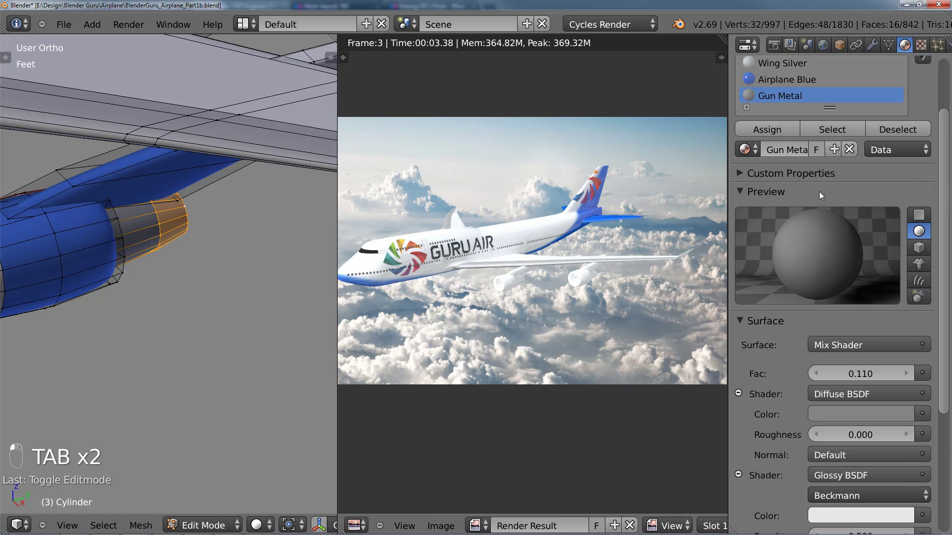
scroll(819, 191, up, 3)
click(923, 74)
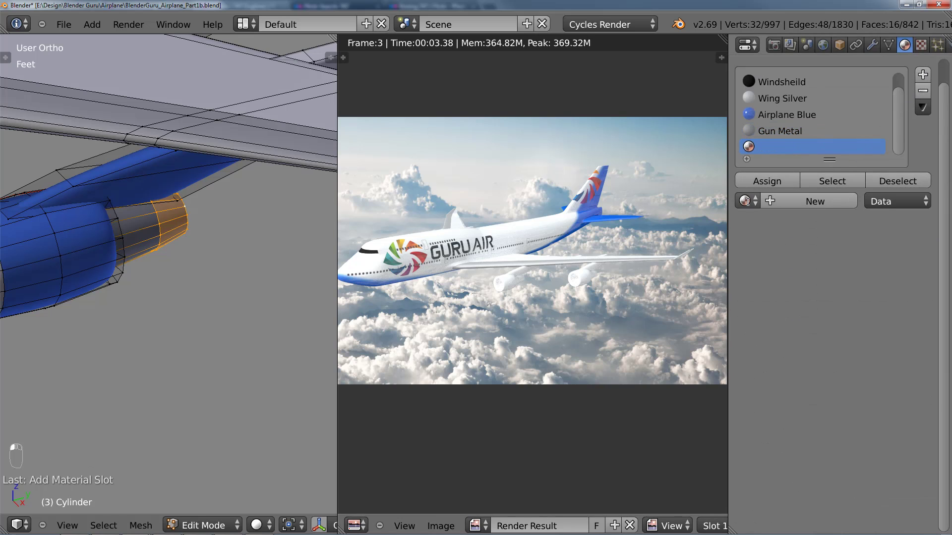
click(745, 201)
click(796, 263)
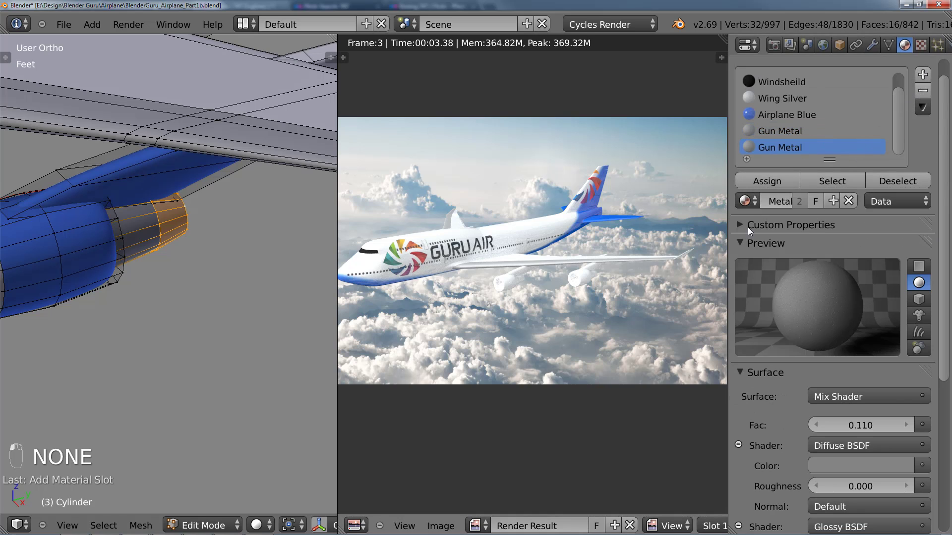
key(Tab)
click(802, 182)
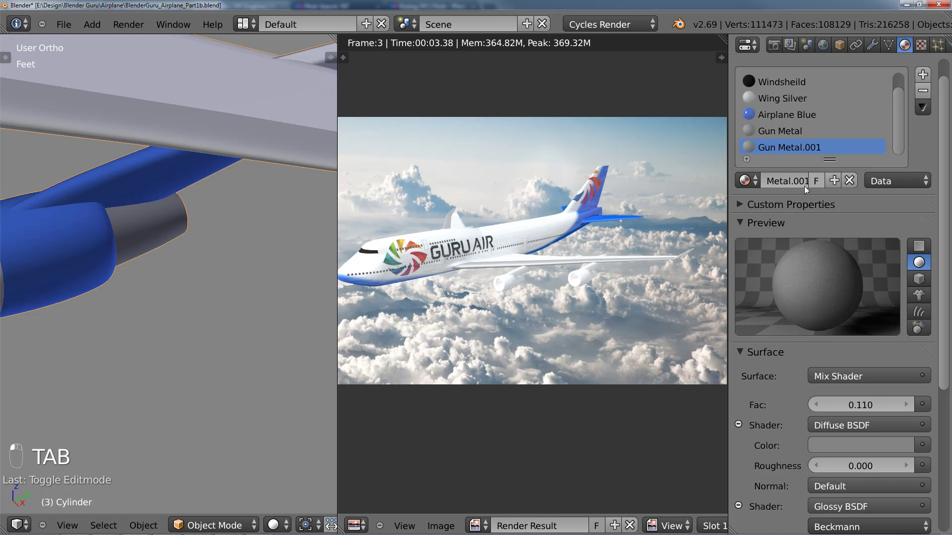
Rename the copied material as Gun MetalDarker and darken its diffuse color.
click(804, 184)
key(Delete)
text(Darker)
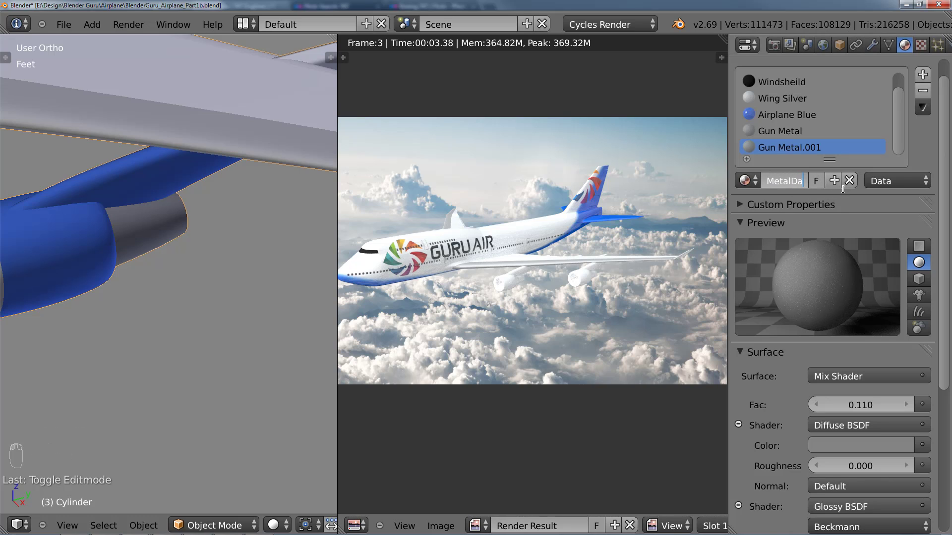
key(Return)
scroll(827, 418, down, 3)
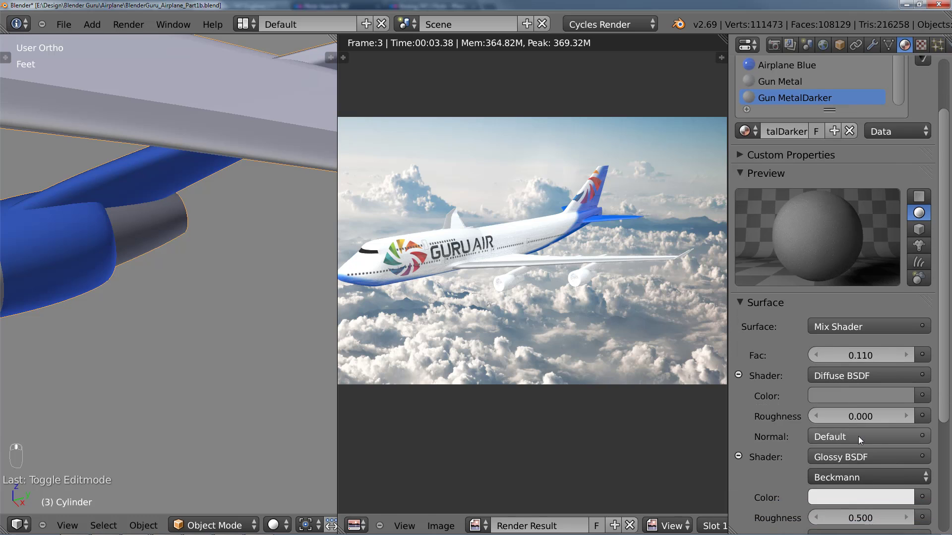
click(862, 396)
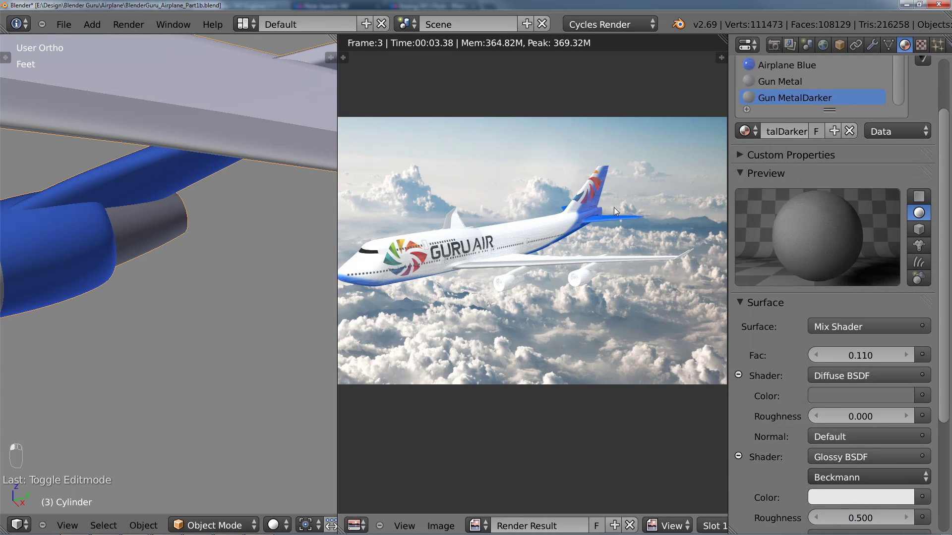
Assign Gun MetalDarker to the selected rear ring of the exhaust cone and return to Object Mode.
key(Tab)
key(Tab)
key(Tab)
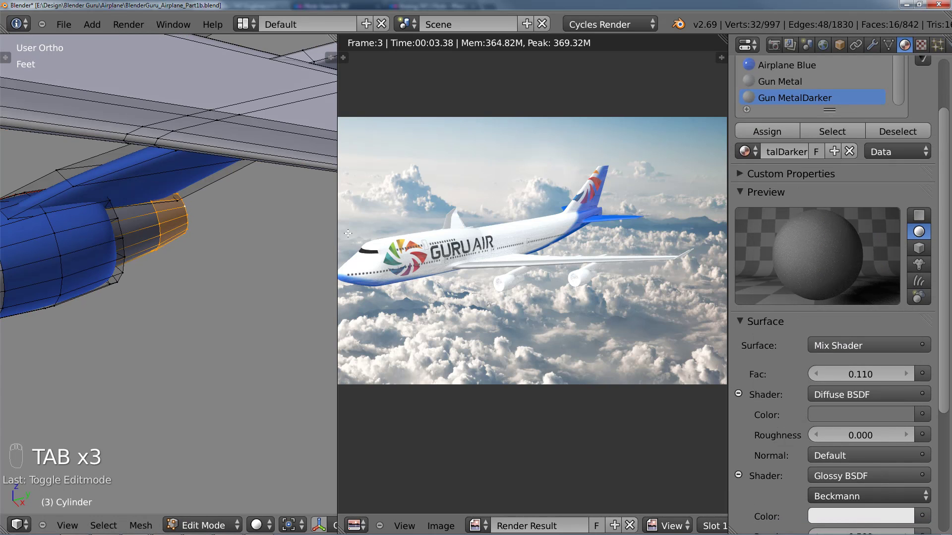
click(772, 134)
key(Tab)
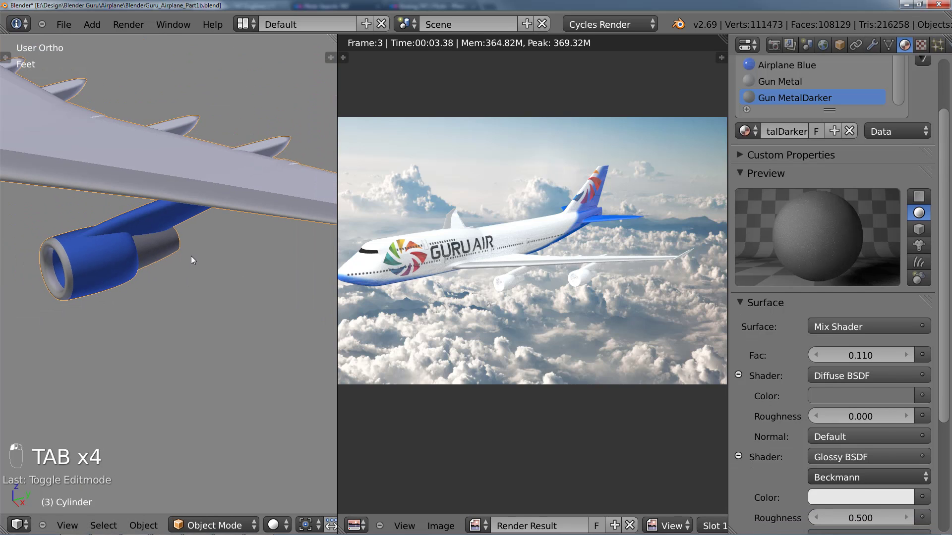
Sample Gun MetalDarker's diffuse color as its viewport color.
scroll(888, 460, down, 8)
click(818, 481)
click(810, 425)
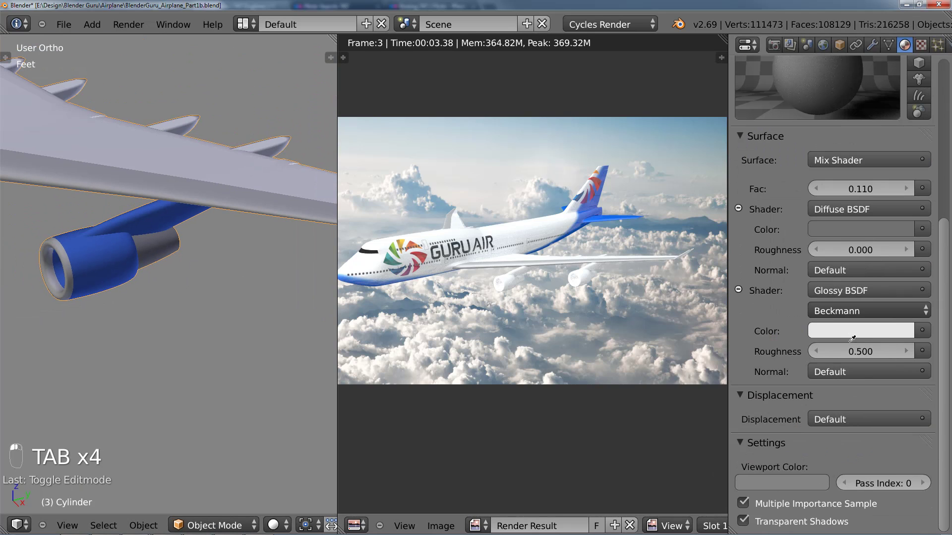
Switch to the browser to examine the exhaust cones in the 747 engine reference photo, and return to Blender.
click(240, 281)
key(alt+Tab)
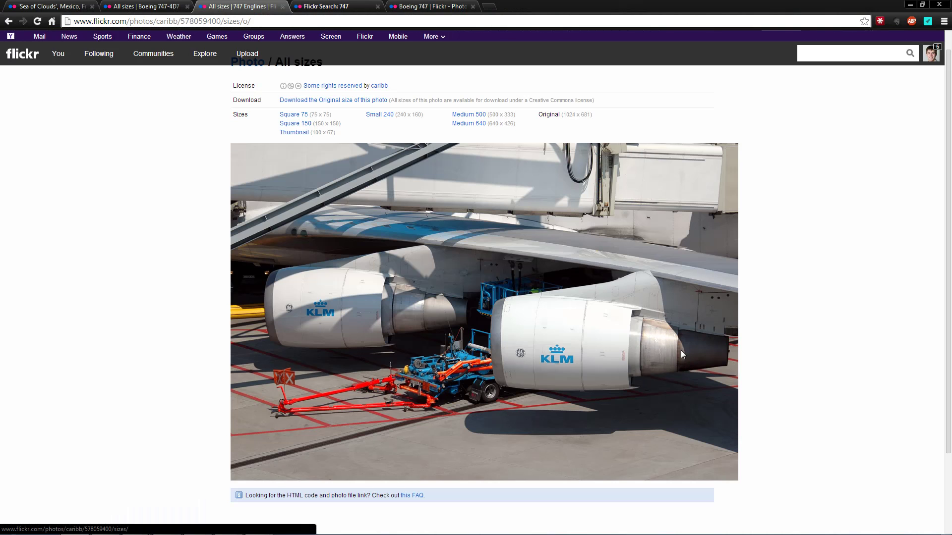
key(alt+Tab)
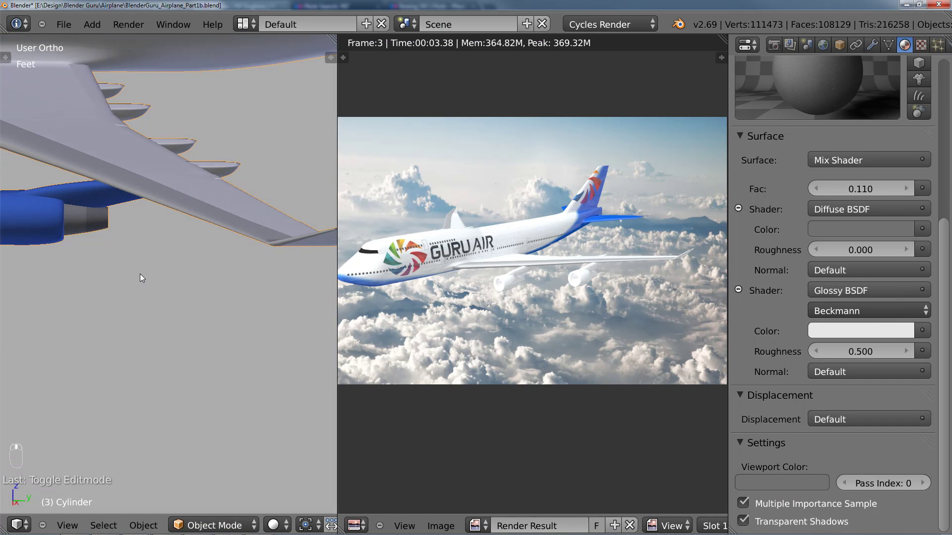
Select the engine's entire exhaust cone as linked geometry in Edit Mode and assign the Gun Metal material to it.
scroll(140, 273, down, 6)
middle_drag(140, 272, 151, 337)
scroll(177, 272, up, 3)
scroll(150, 282, up, 3)
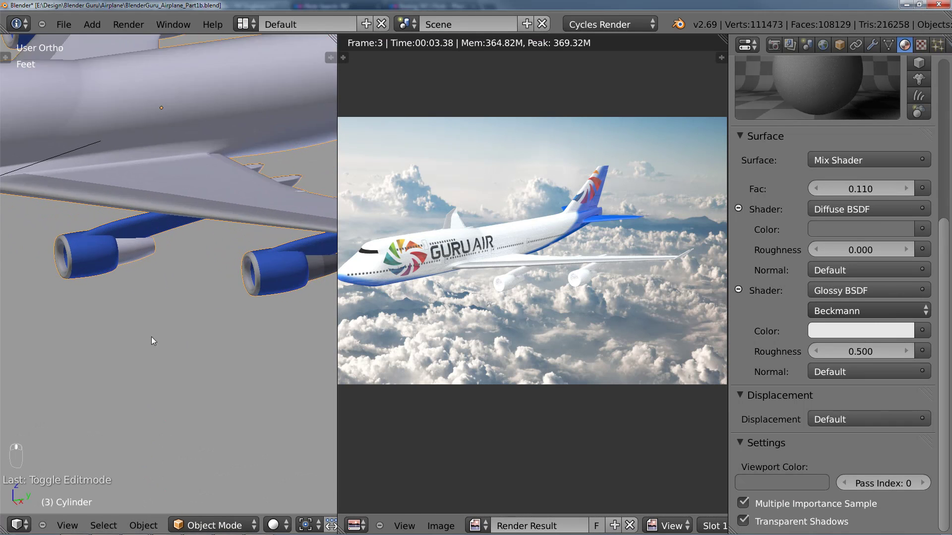
scroll(151, 337, up, 2)
key(Tab)
key(ctrl+l)
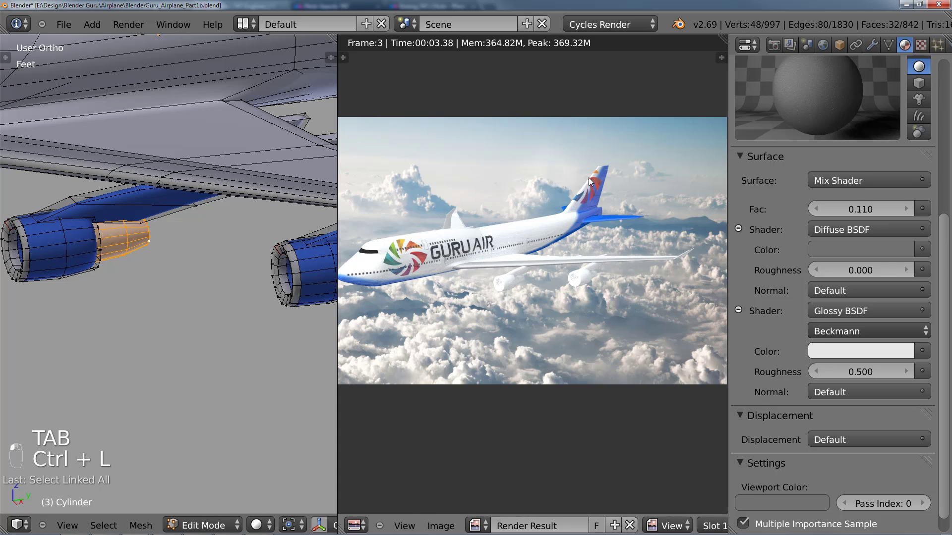
scroll(818, 149, up, 8)
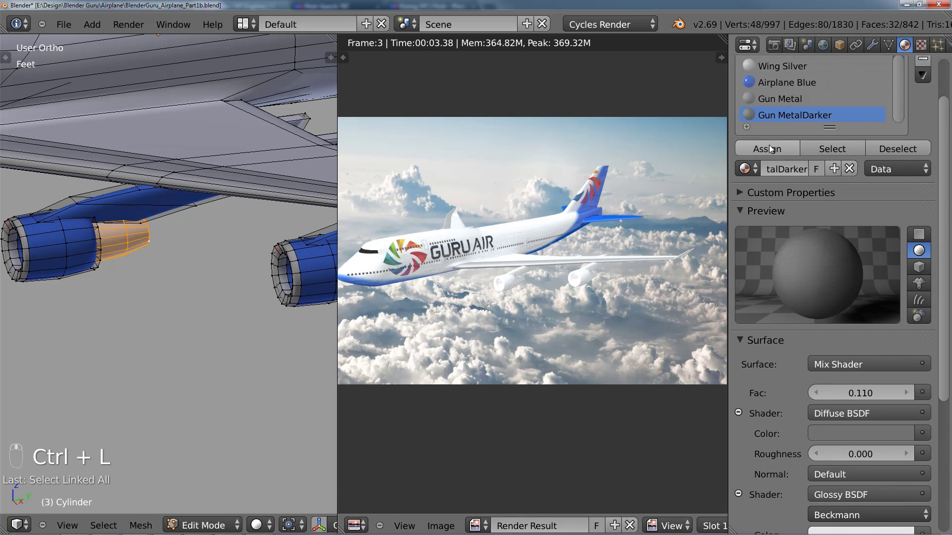
click(781, 98)
click(773, 149)
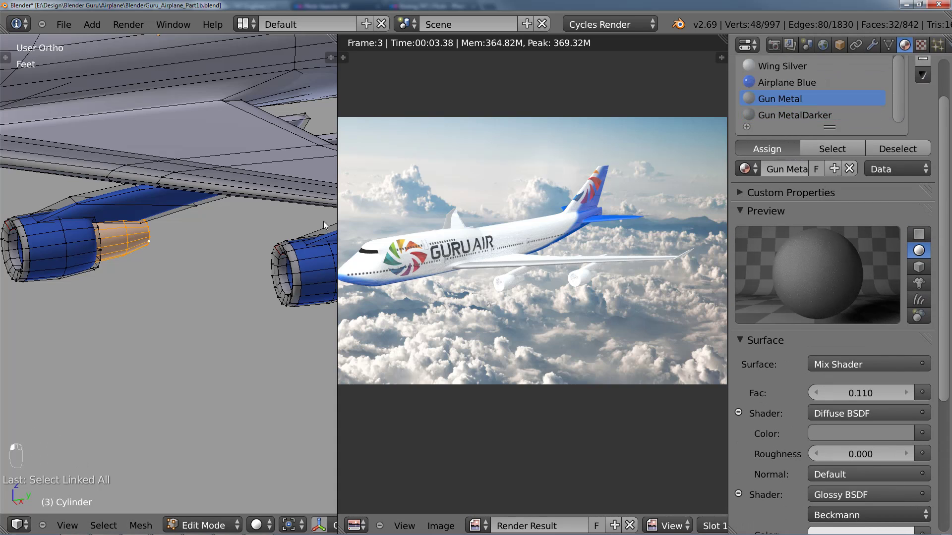
Assign Gun MetalDarker to only the rear ring of the exhaust cone and return to Object Mode.
alt+right_click(132, 233)
alt+shift+right_click(150, 233)
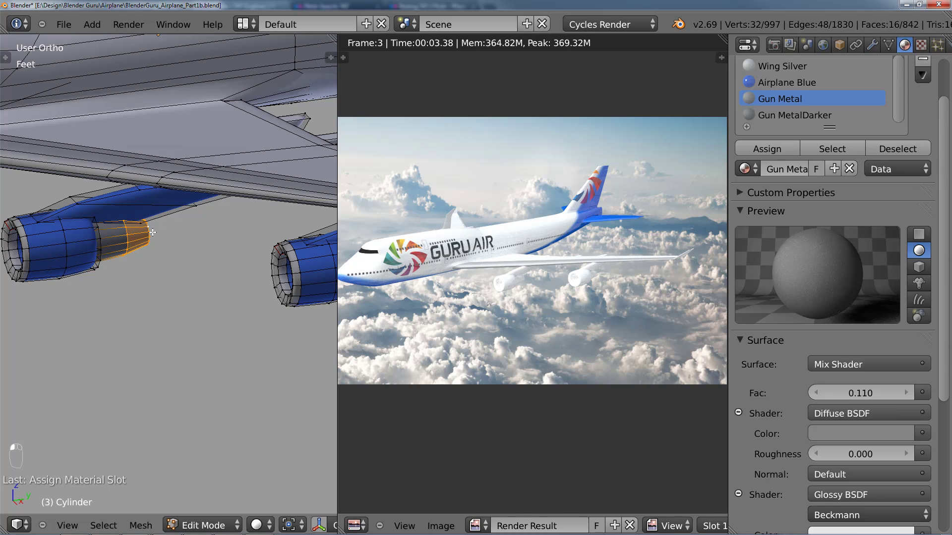
click(793, 115)
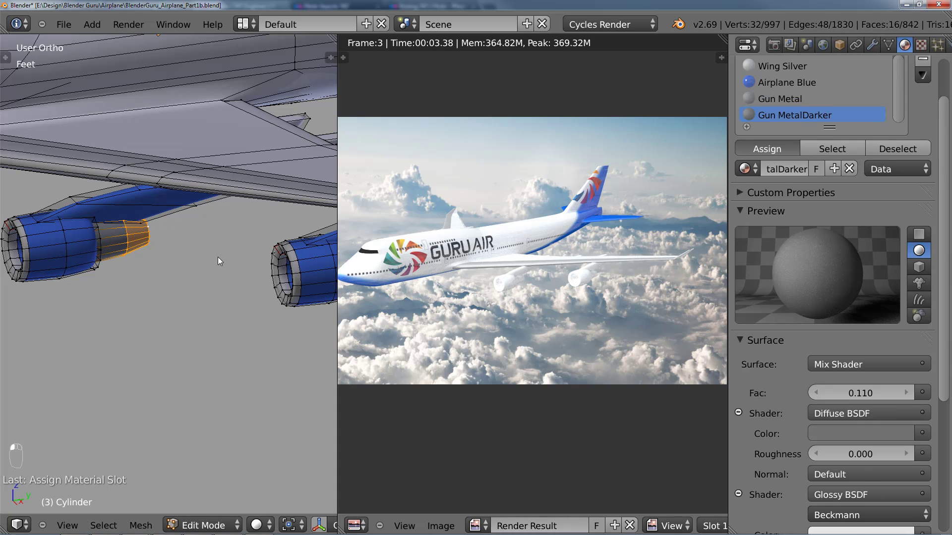
key(Tab)
Save the file, render the airplane from the camera view to inspect the engines, and close the render.
key(KP_0)
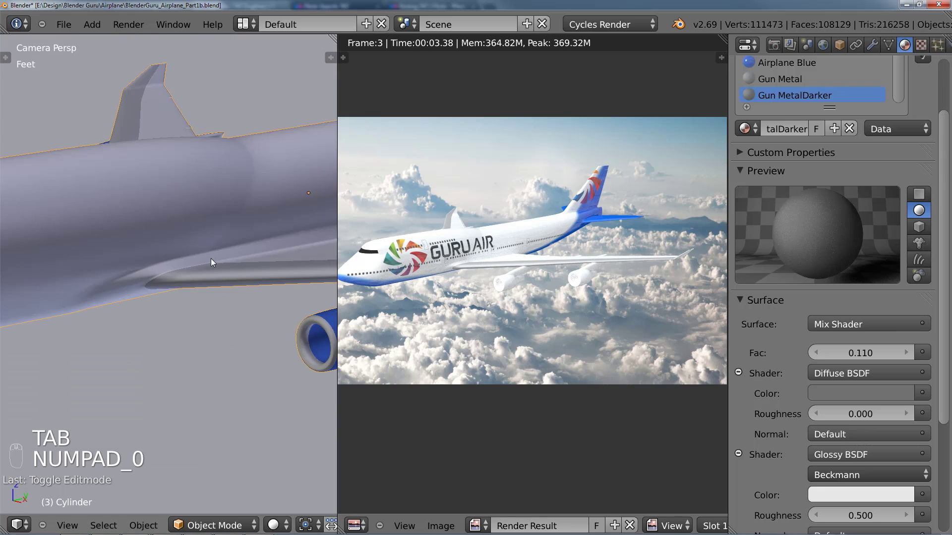
key(ctrl+s)
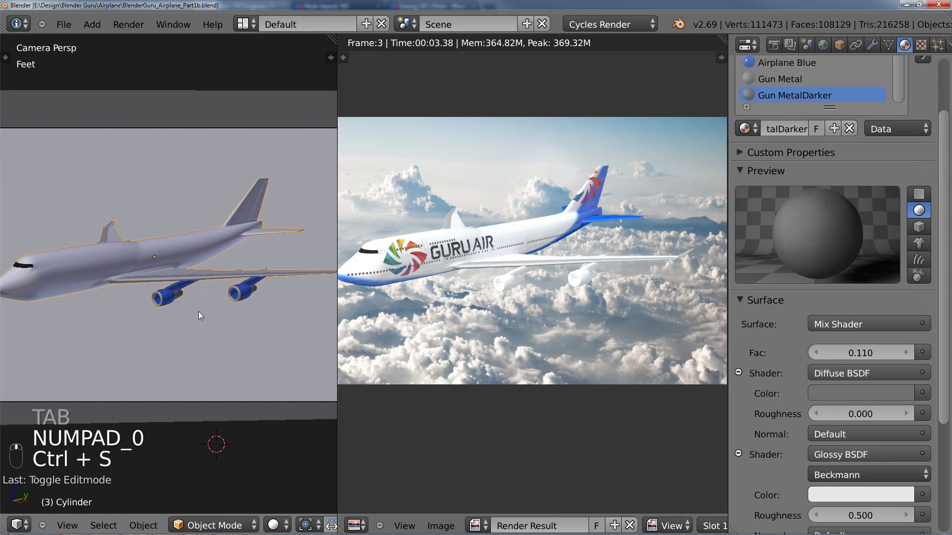
key(F11)
key(F12)
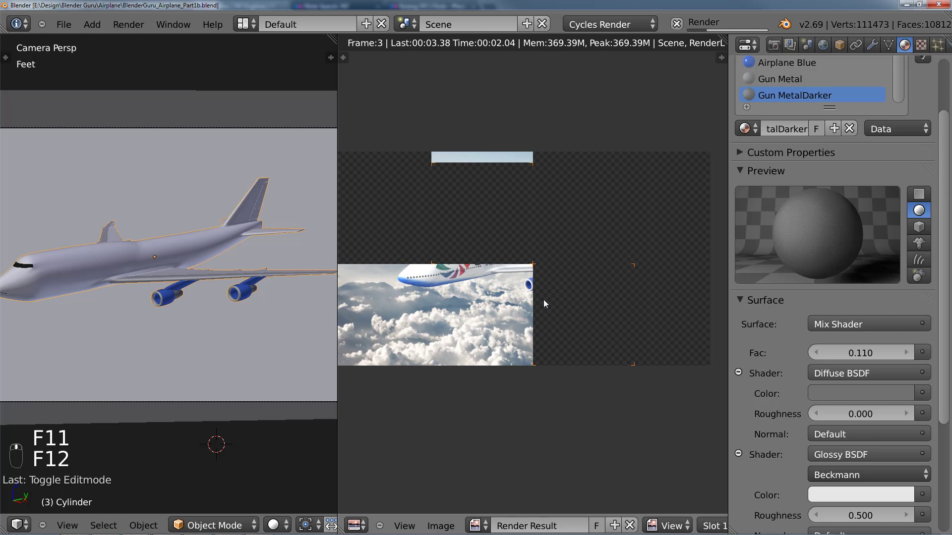
scroll(562, 293, up, 3)
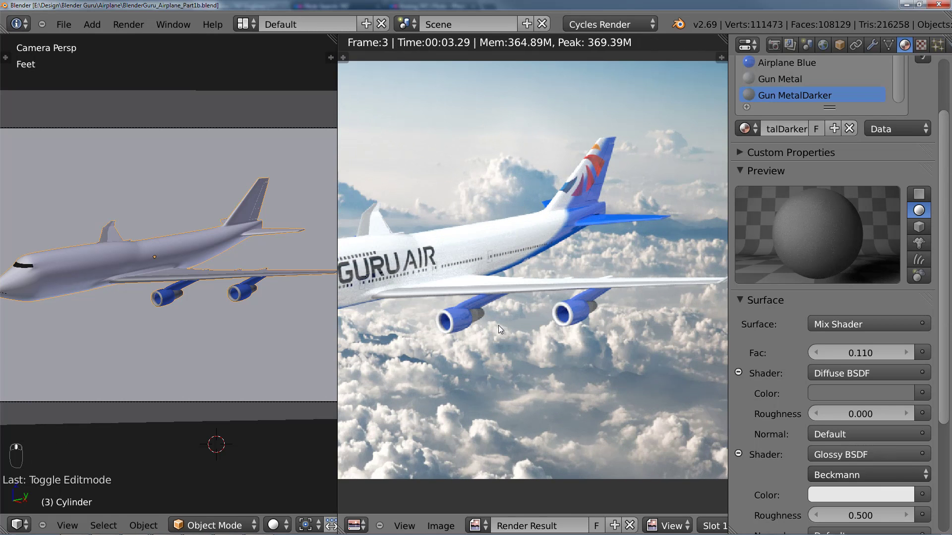
key(Escape)
Lighten the diffuse colors of Gun Metal and Gun MetalDarker, and return to Object Mode.
scroll(206, 314, up, 5)
key(Tab)
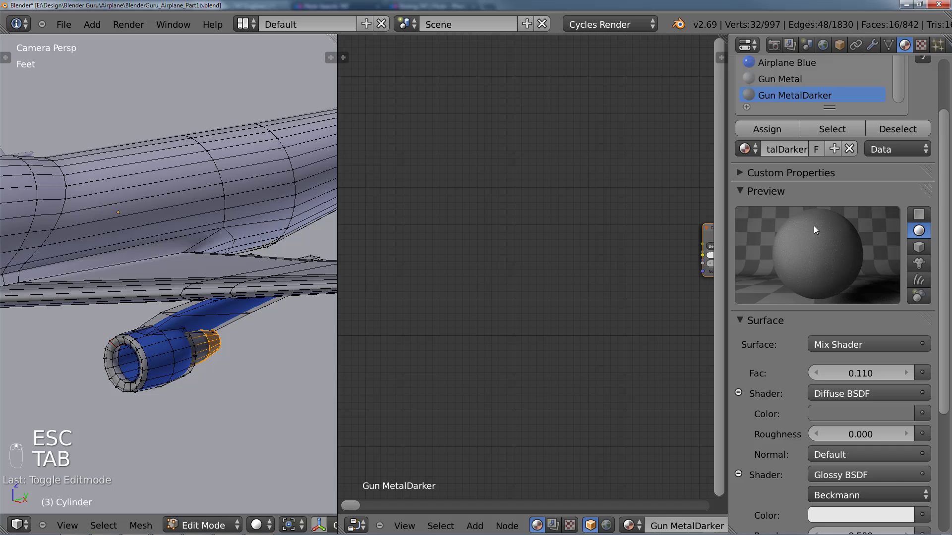
click(791, 79)
click(837, 411)
mouse_move(906, 239)
mouse_down()
mouse_move(902, 225)
mouse_move(897, 234)
mouse_up()
click(784, 95)
click(848, 412)
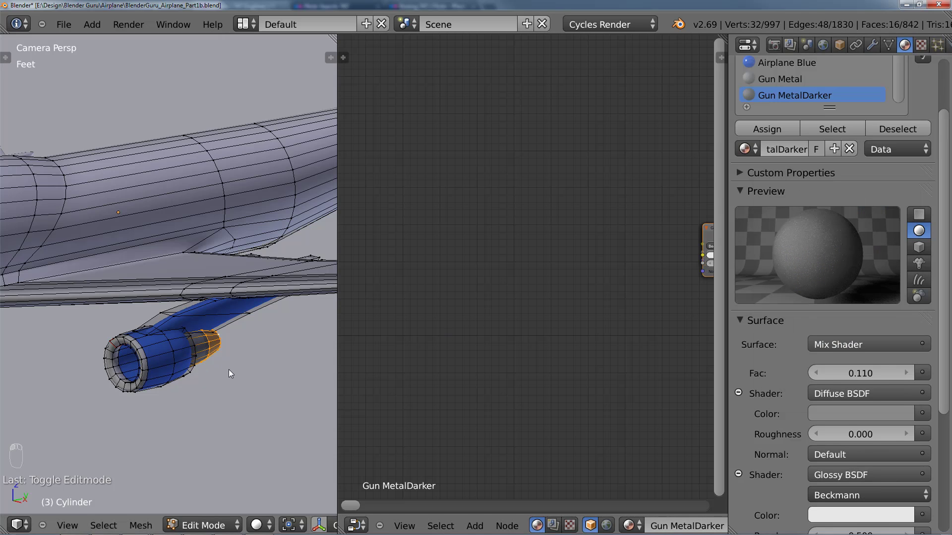
key(Tab)
Render the scene again and examine the engine materials against the rest of the airplane.
key(F12)
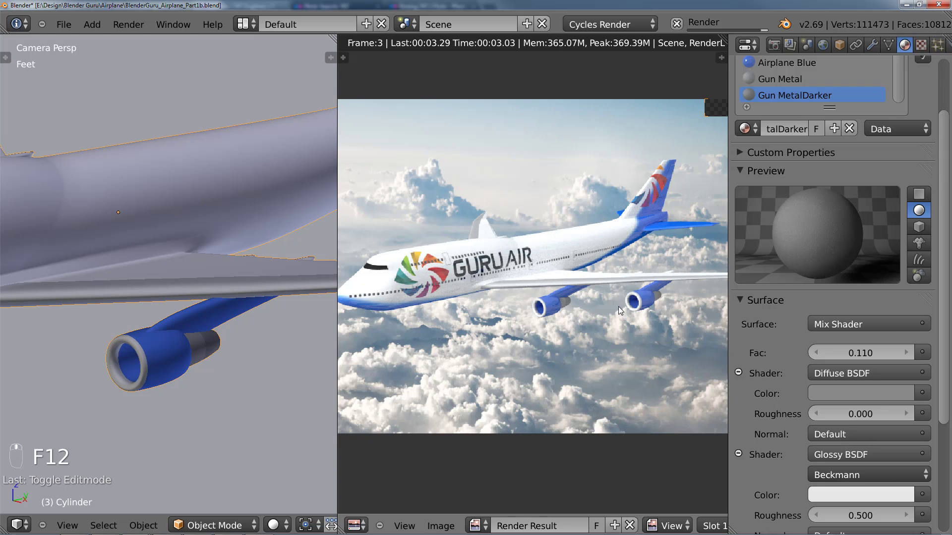
middle_drag(497, 300, 528, 311)
scroll(552, 274, down, 1)
middle_drag(585, 301, 557, 295)
scroll(557, 296, up, 2)
scroll(556, 298, down, 2)
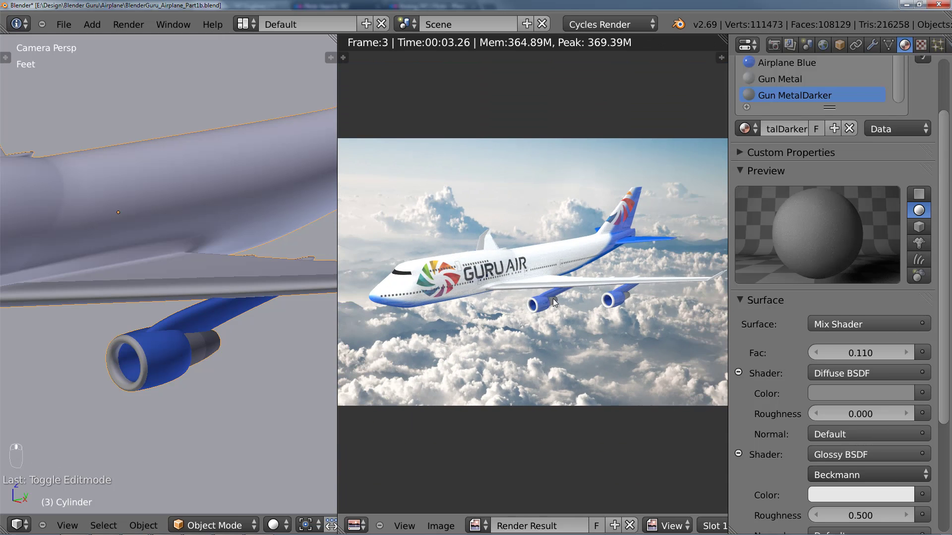
scroll(542, 303, down, 1)
middle_drag(543, 304, 562, 291)
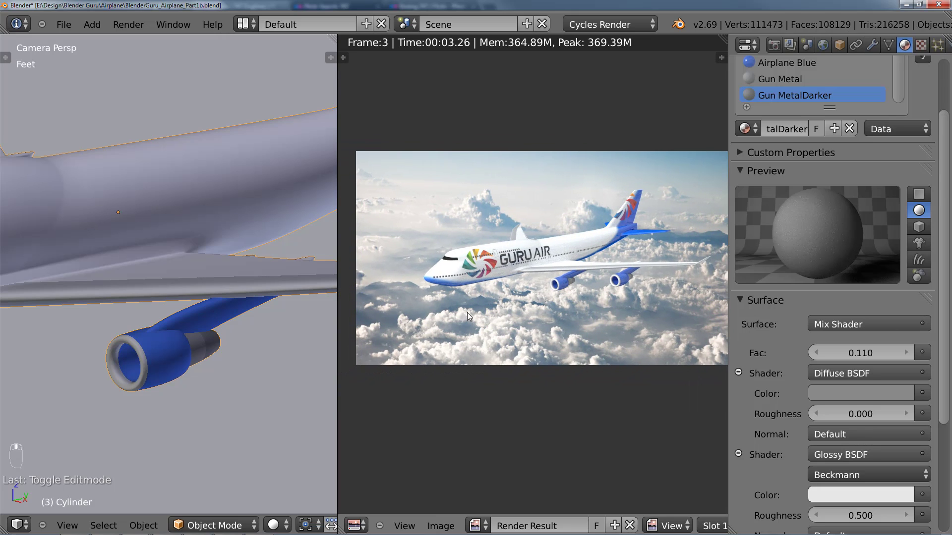
Switch to the browser, view the Thai 747 reference photo, and bring up the Flickr search results for 747.
click(69, 529)
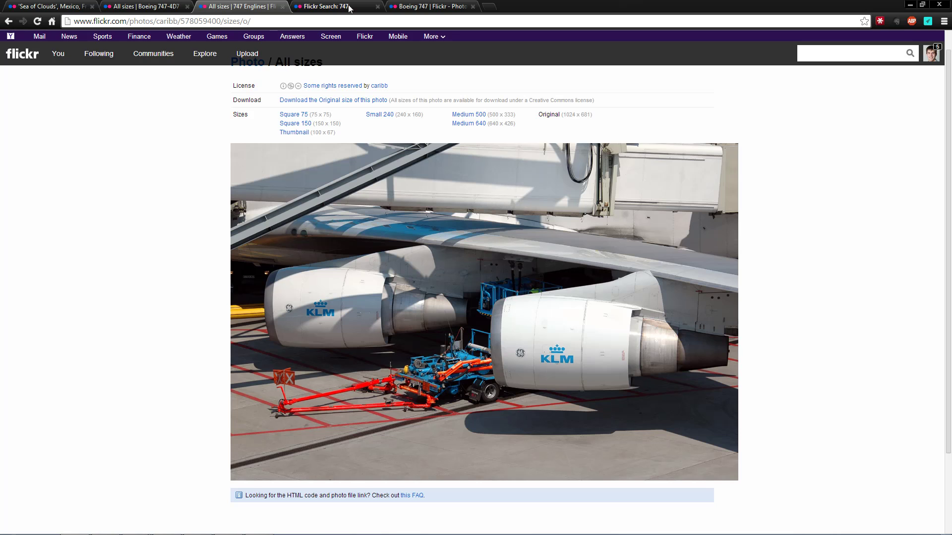
click(165, 6)
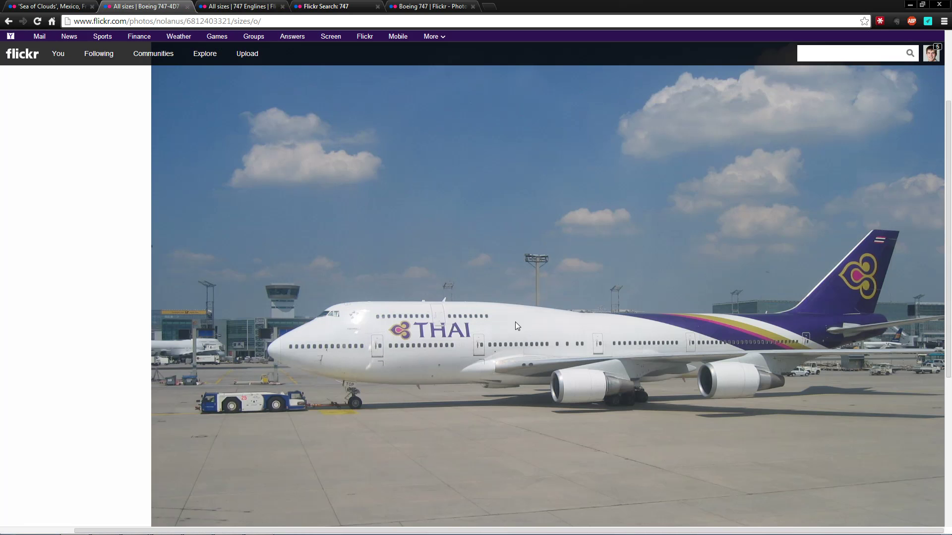
click(330, 6)
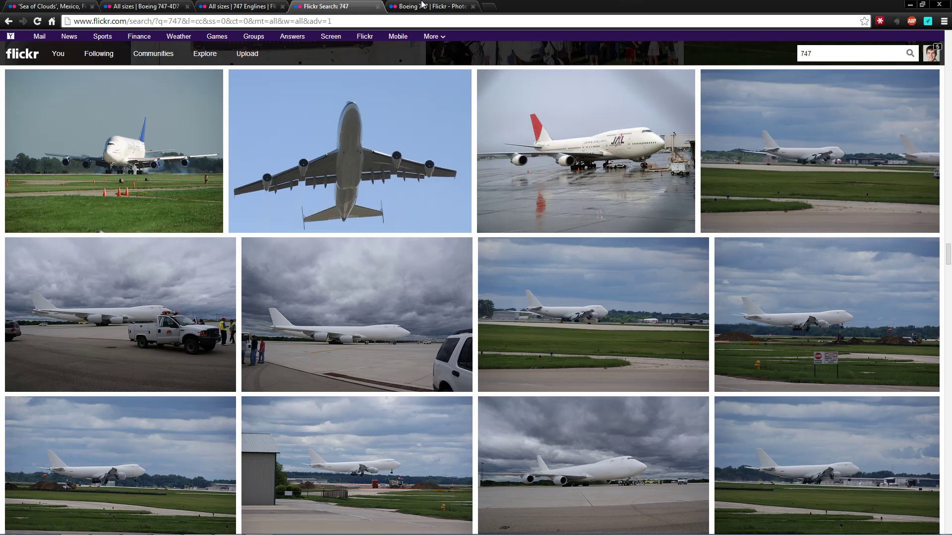
Browse the Flickr results for reference photos and open the parked Malaysia 747 photo in a new tab.
scroll(581, 342, down, 8)
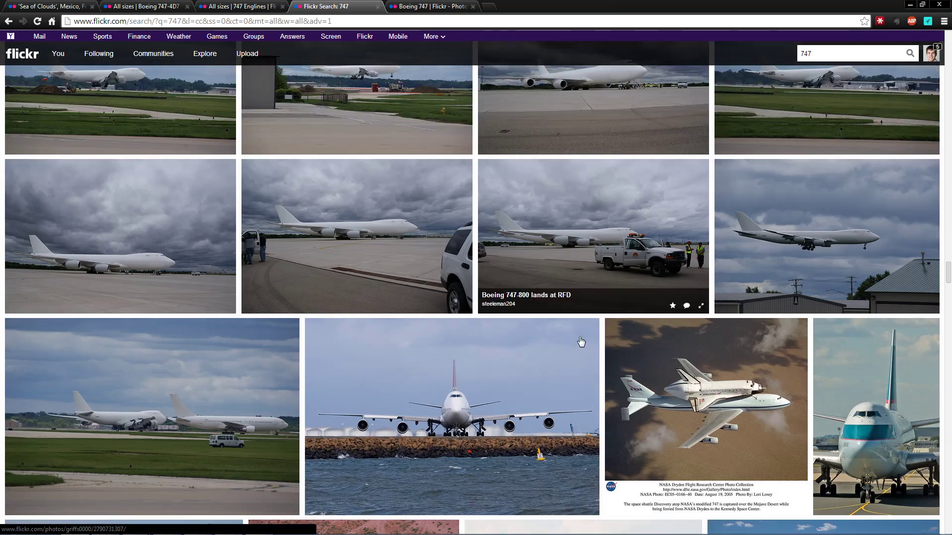
scroll(581, 342, down, 3)
scroll(832, 278, down, 3)
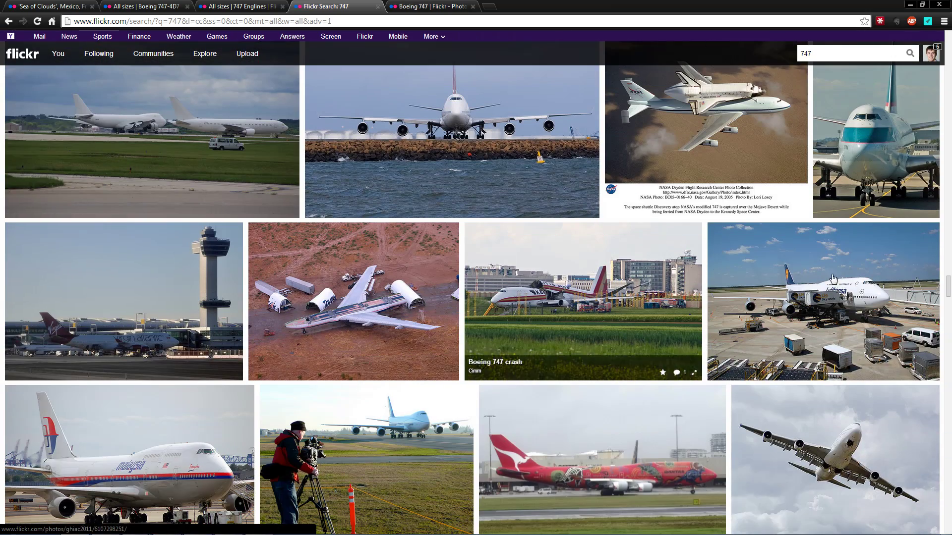
scroll(832, 279, down, 3)
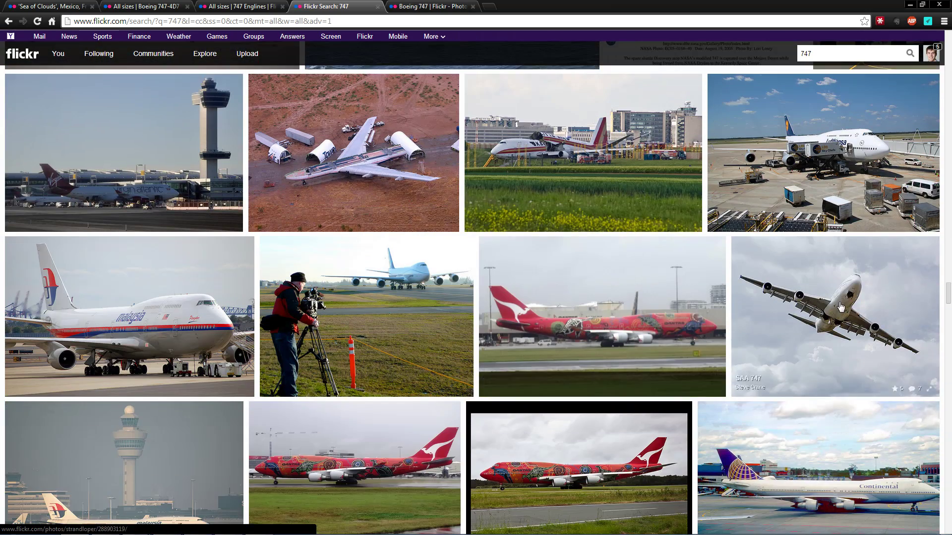
middle_click(182, 321)
Look further down the Flickr results and open the Boeing 747 JAL Cargo nose close-up in a new tab.
scroll(232, 277, down, 9)
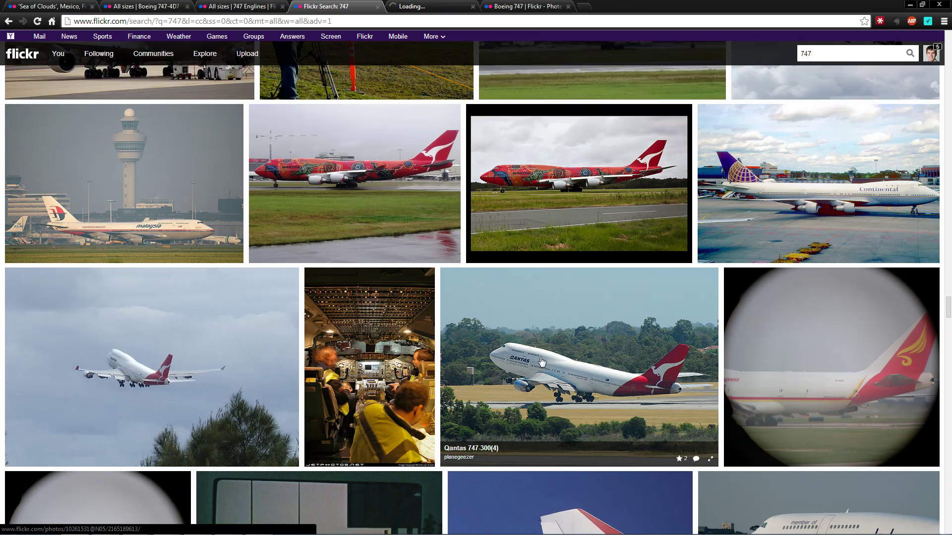
scroll(232, 277, down, 4)
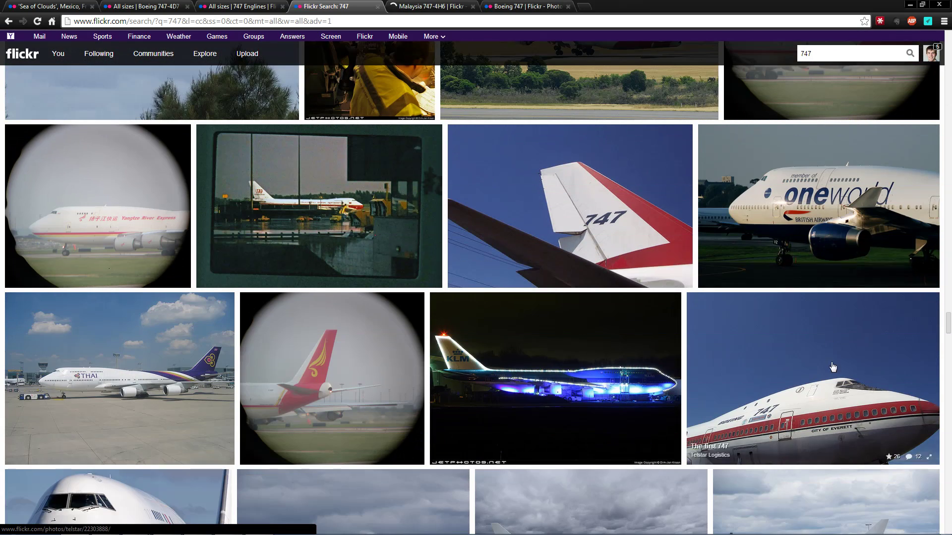
scroll(754, 378, down, 2)
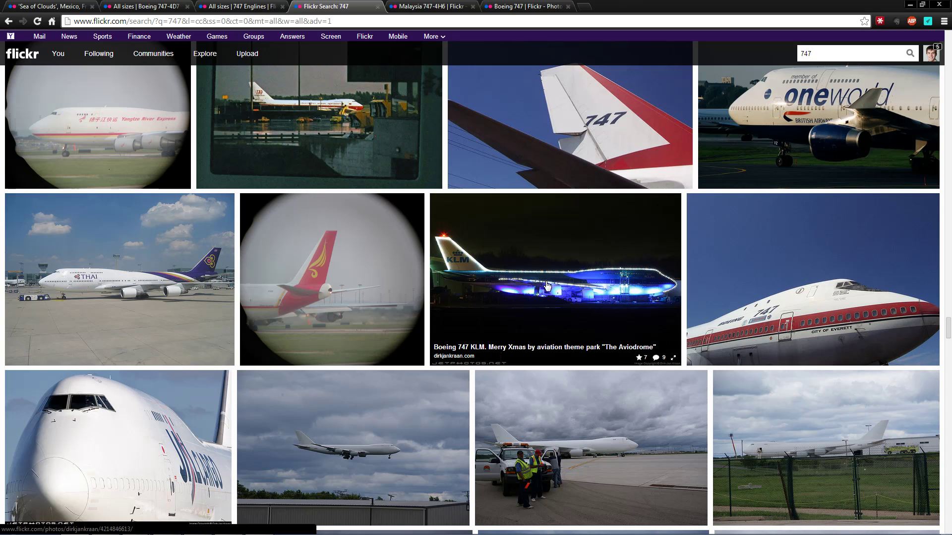
scroll(547, 286, down, 4)
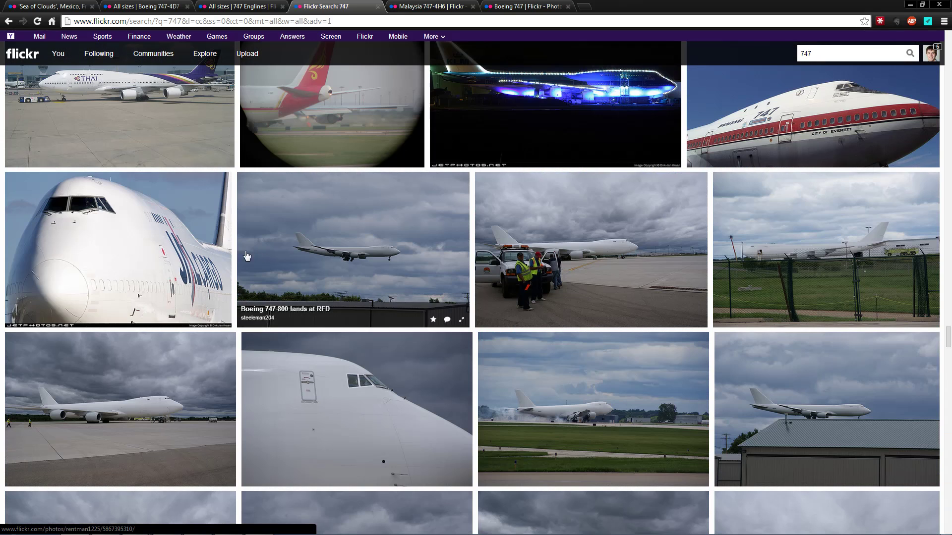
scroll(284, 342, down, 1)
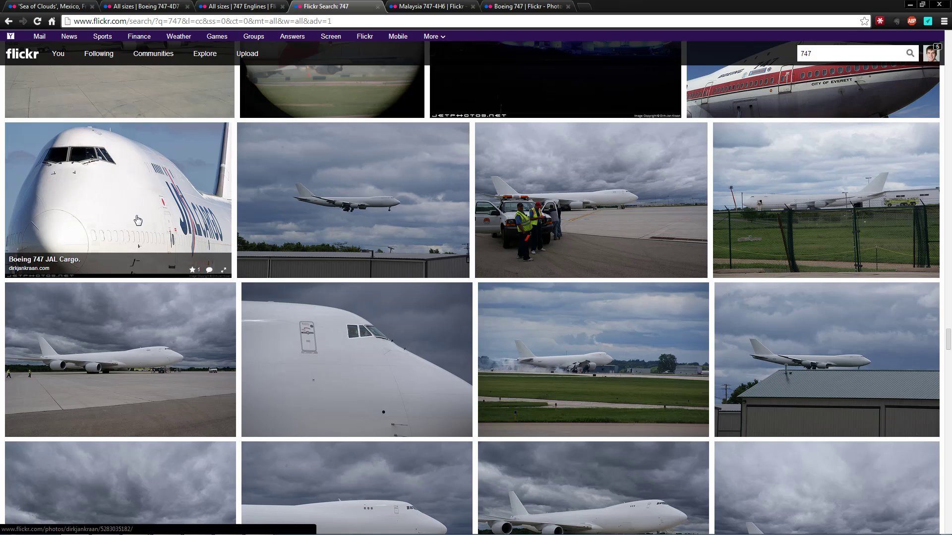
middle_click(136, 218)
Look through the remaining Flickr results for more detailed 747 reference photos.
scroll(636, 369, down, 2)
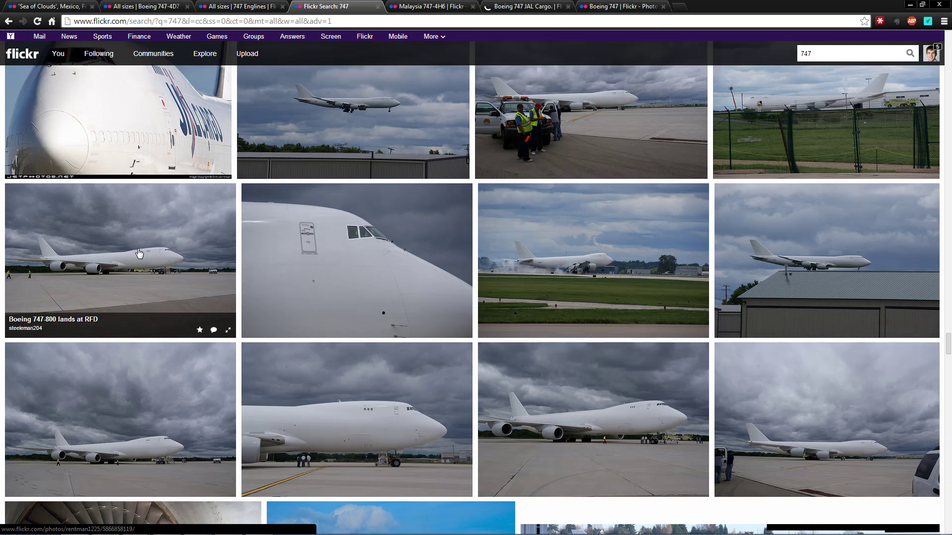
scroll(251, 253, down, 1)
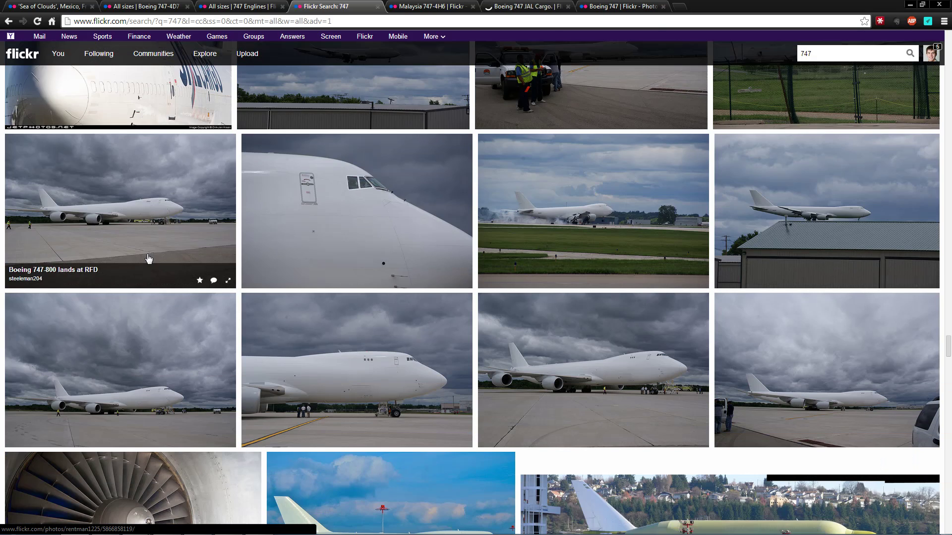
scroll(348, 395, down, 6)
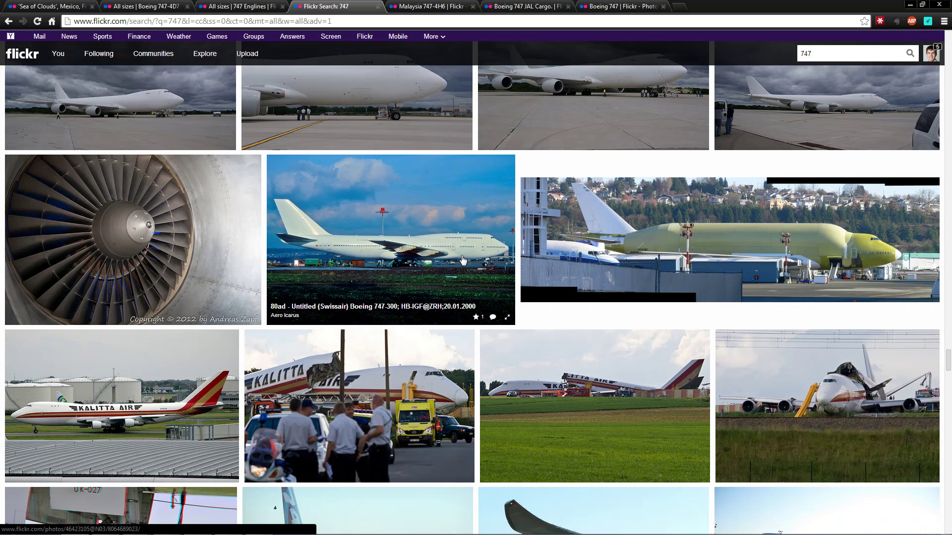
scroll(462, 260, down, 2)
scroll(774, 142, up, 2)
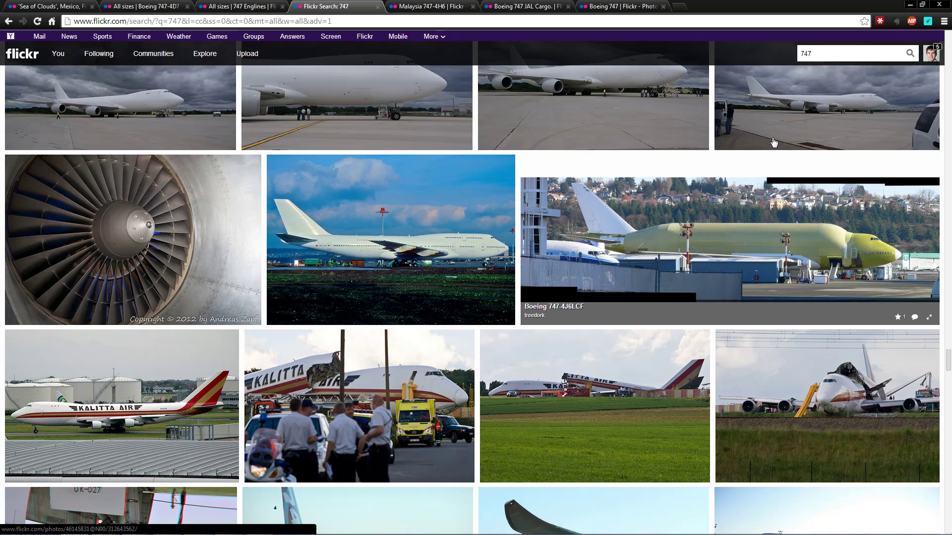
scroll(633, 197, down, 5)
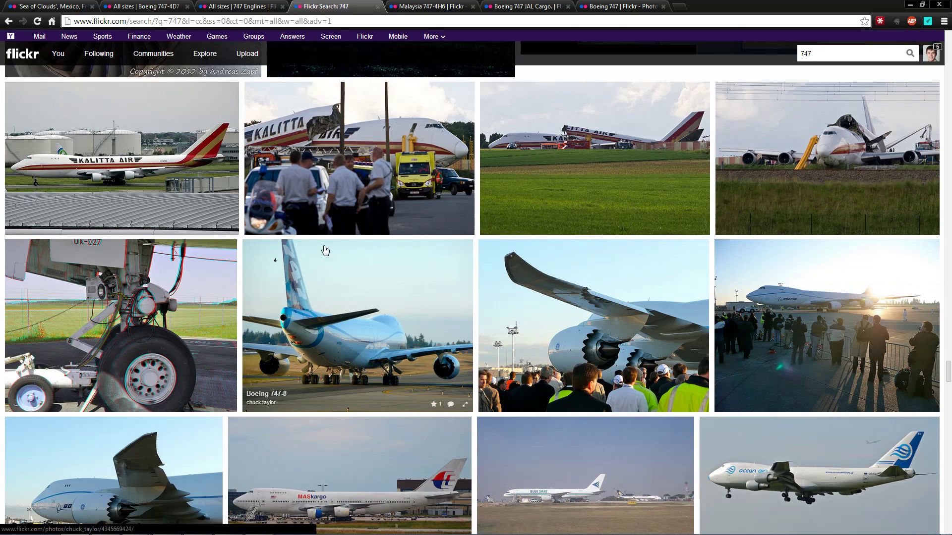
scroll(325, 250, down, 6)
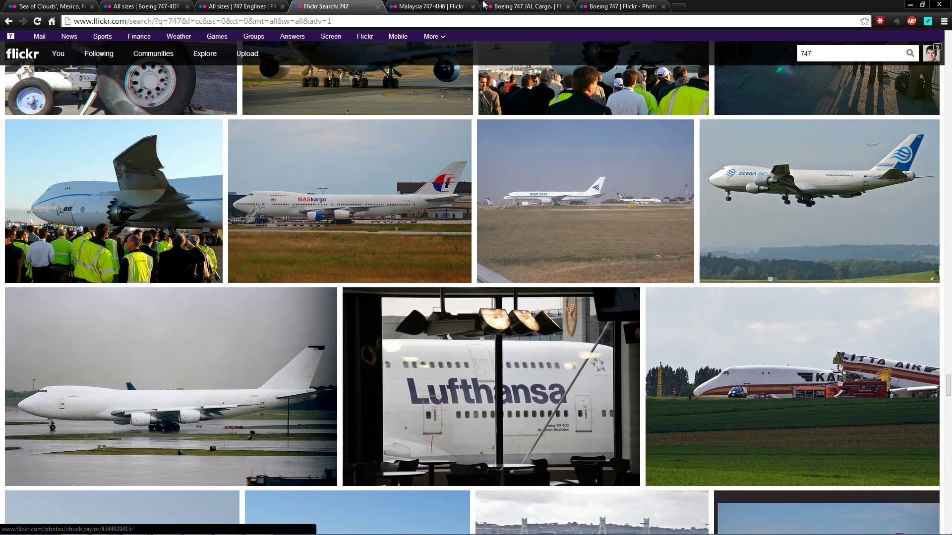
Examine the fuselage surface details in the JAL Cargo, Lufthansa and Malaysia 747 photos.
click(516, 6)
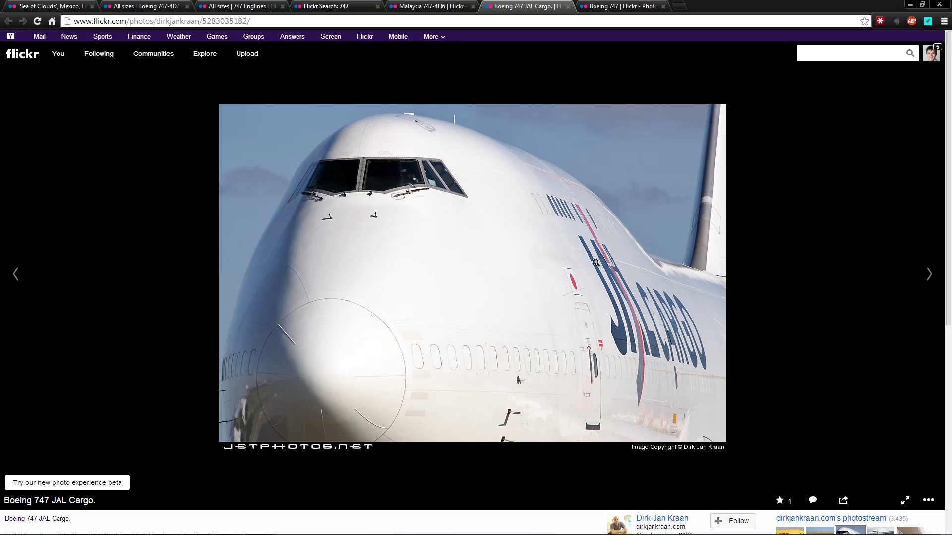
click(615, 7)
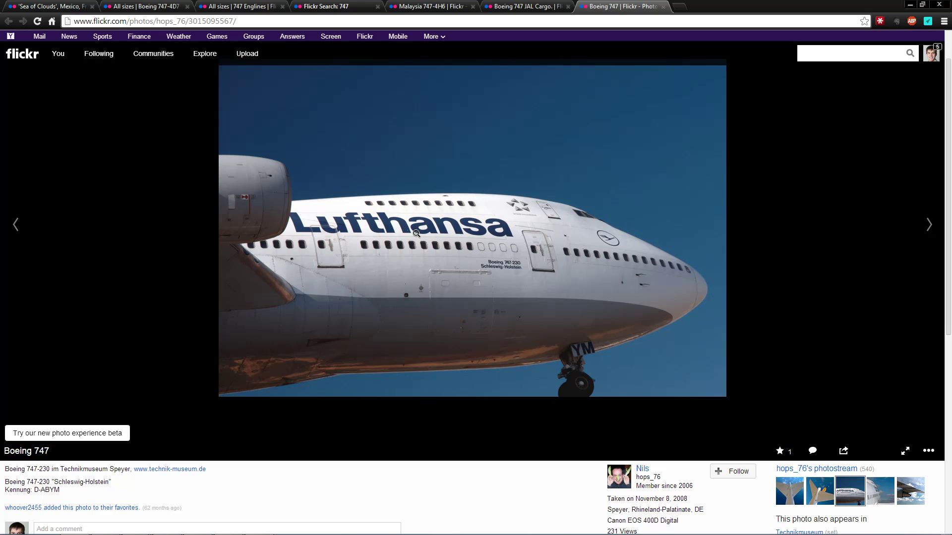
click(431, 7)
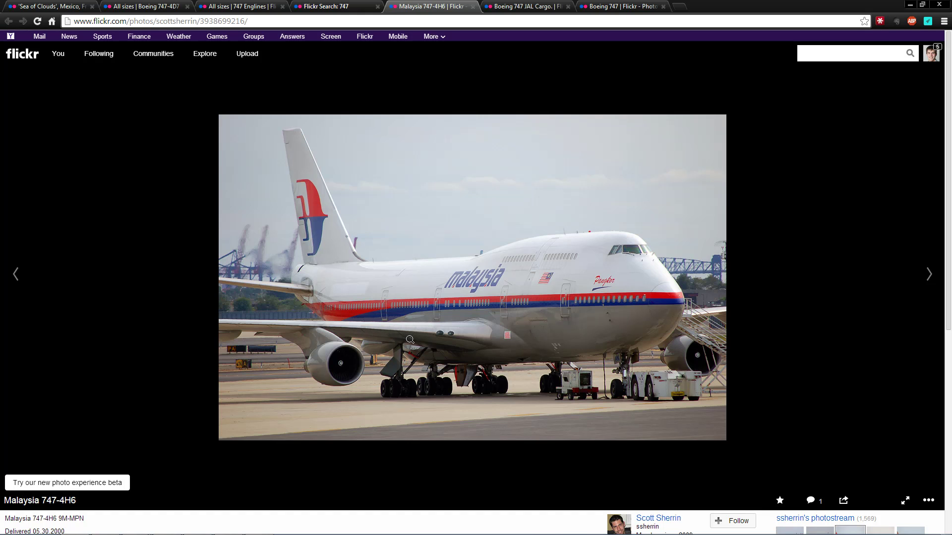
Return to the Flickr 747 results and search for "747 wing".
click(347, 7)
scroll(453, 295, up, 10)
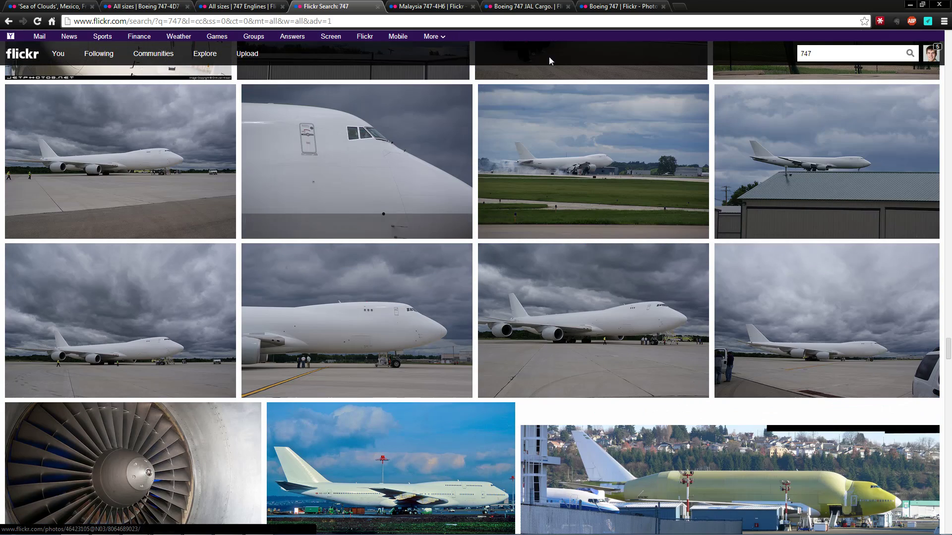
click(844, 59)
text(wing)
key(Return)
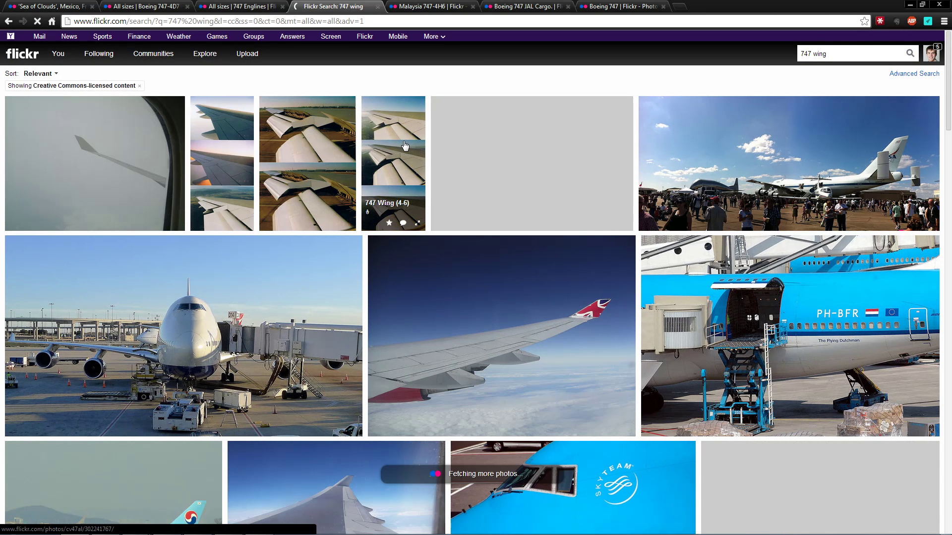
Browse the wing results and open the Wing flex and Boeing 747 Wing photos in new tabs.
scroll(453, 156, down, 7)
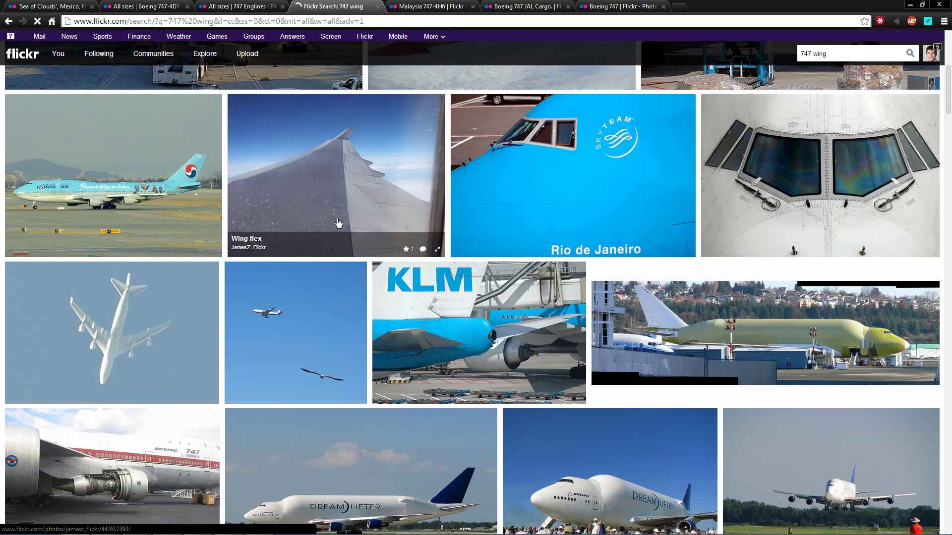
middle_click(312, 185)
scroll(312, 185, down, 4)
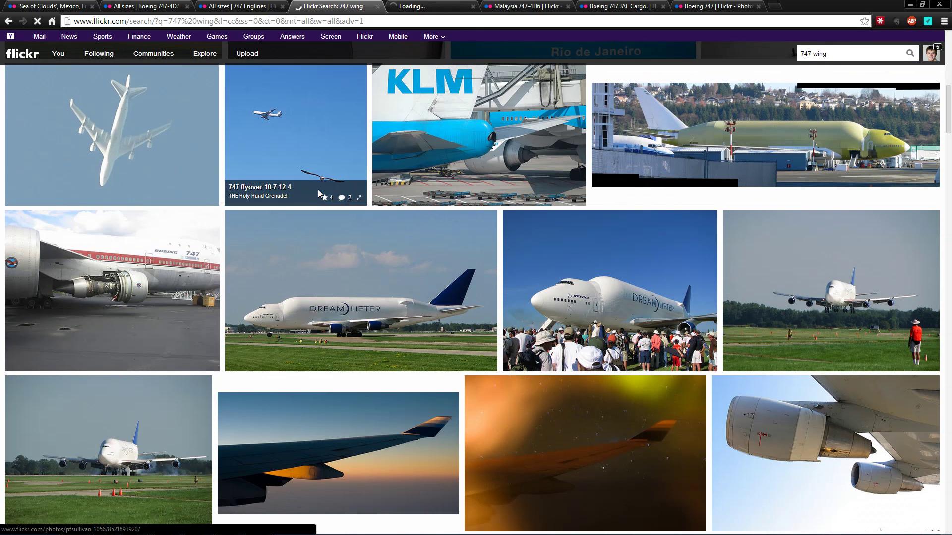
scroll(197, 271, down, 4)
scroll(505, 302, down, 1)
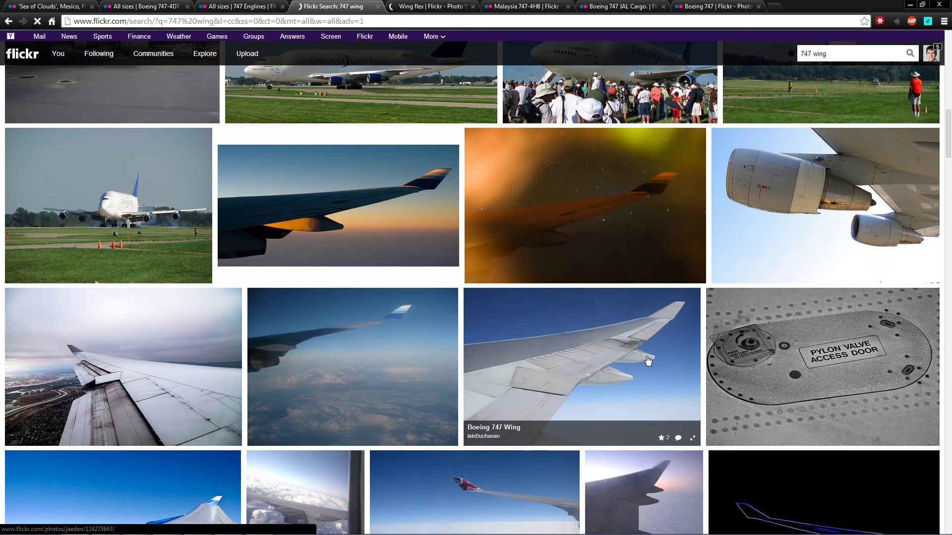
middle_click(607, 353)
scroll(608, 353, down, 3)
Examine the panel lines and flaps on the wing in the Wing flex and Boeing 747 Wing photos.
key(ctrl+Tab)
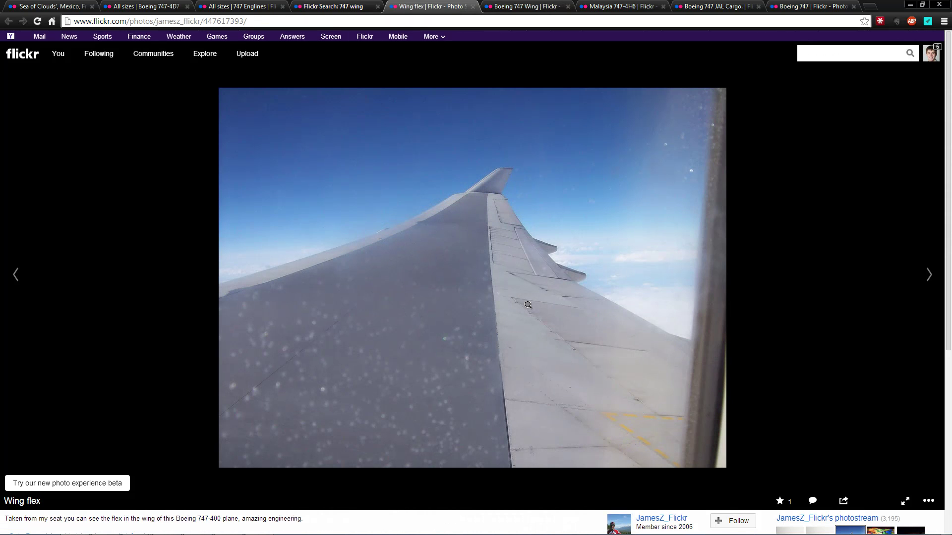
key(ctrl+Tab)
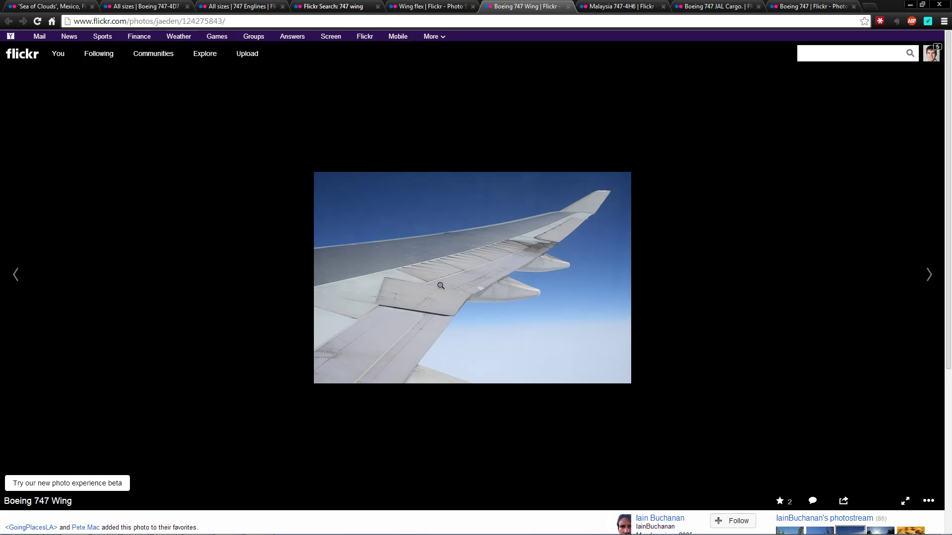
click(402, 4)
Switch to UV.psd in Photoshop and show the UV Layout layer.
key(alt+Tab)
key(alt+Tab)
key(alt+Tab)
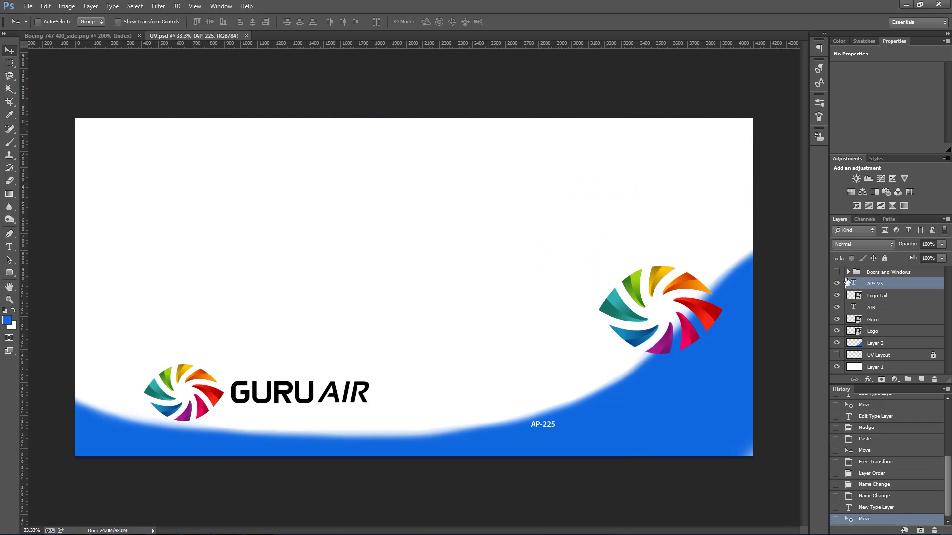
click(840, 356)
Create a layer group named Decal above the AP-225 text layer.
click(909, 380)
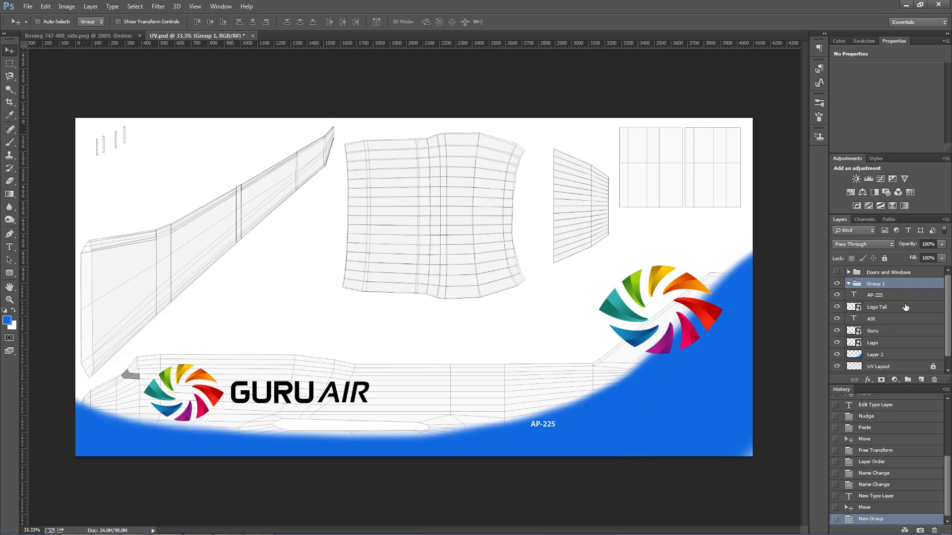
double_click(875, 284)
text(Decal)
key(Return)
Move the layers from AP-225 down to Layer 2 into the Decal group, then collapse and hide the group.
click(870, 298)
shift+click(884, 353)
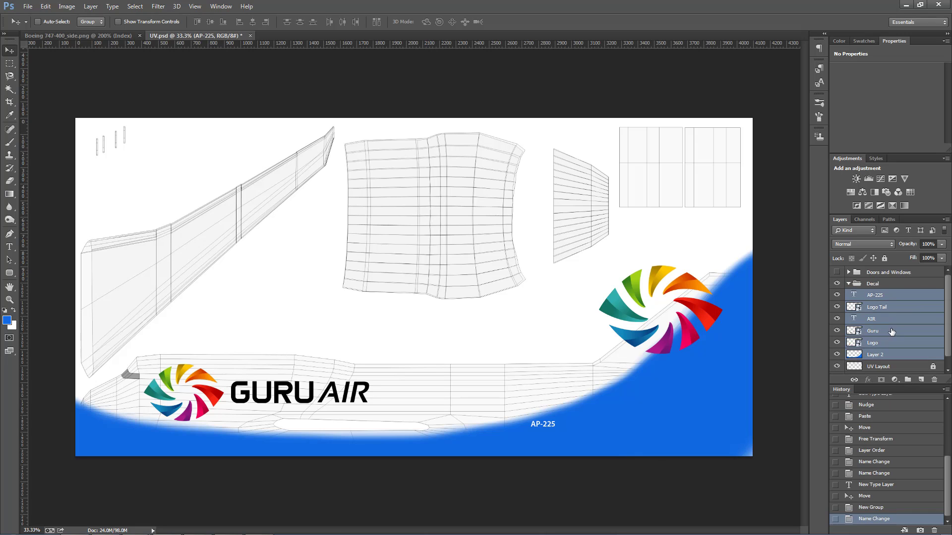
drag(892, 332, 890, 288)
click(848, 284)
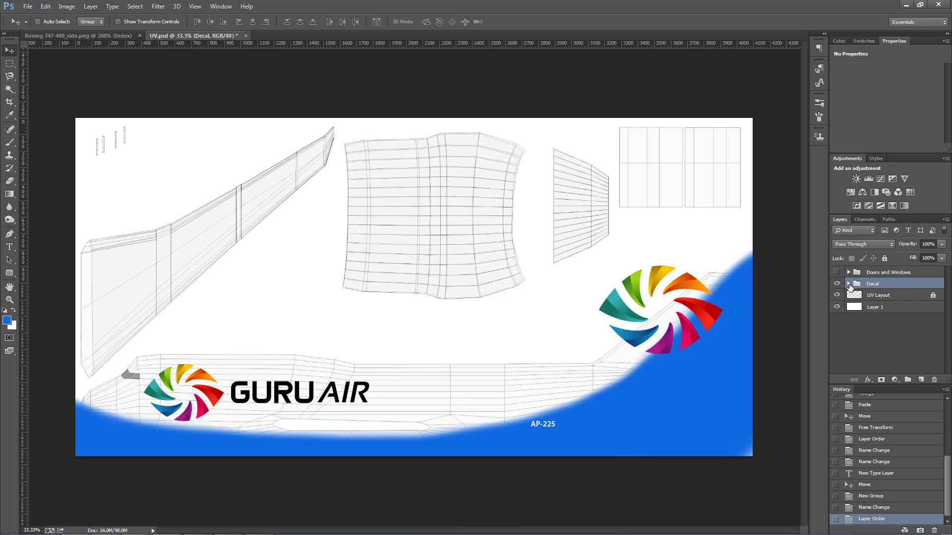
click(837, 284)
Set up the Brush tool with a 2 px tip, adjusted hardness and black as the foreground colour.
key(ctrl+plus)
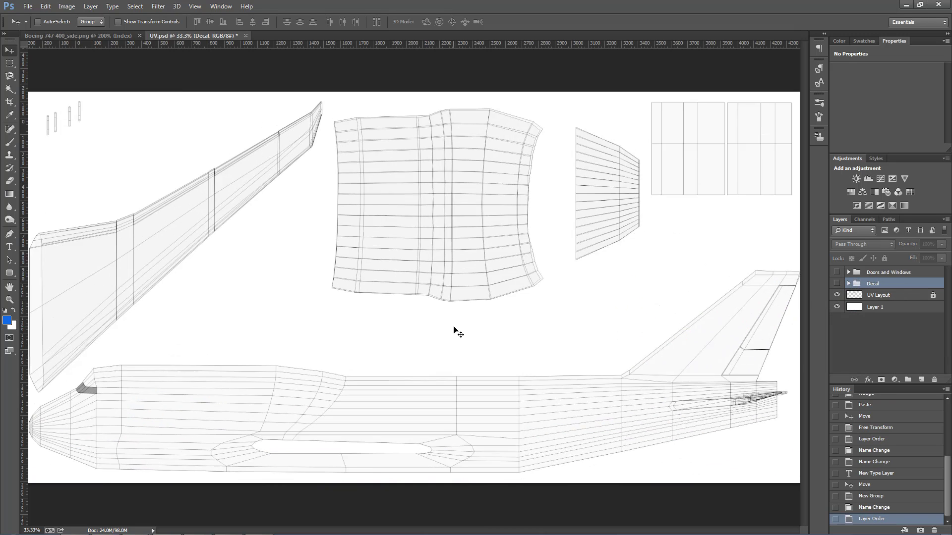
drag(263, 364, 440, 379)
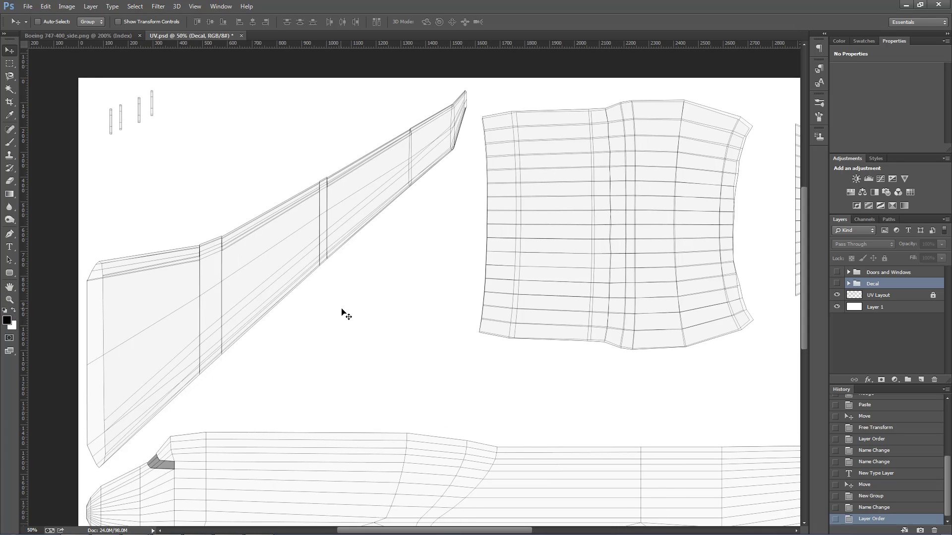
key(b)
click(45, 22)
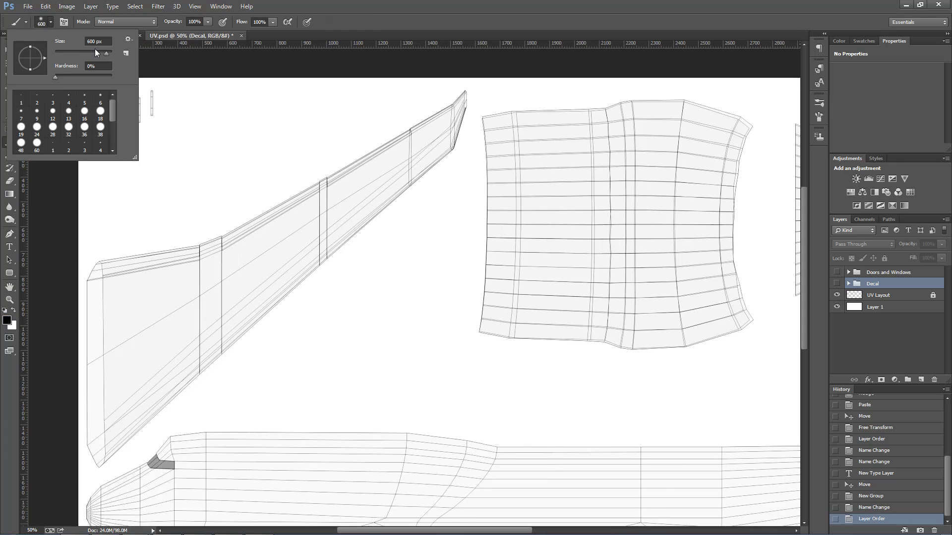
drag(93, 42, 39, 42)
text(2)
key(Delete)
key(Return)
click(51, 22)
mouse_move(64, 68)
mouse_down()
mouse_move(245, 81)
mouse_move(365, 50)
mouse_up()
key(Return)
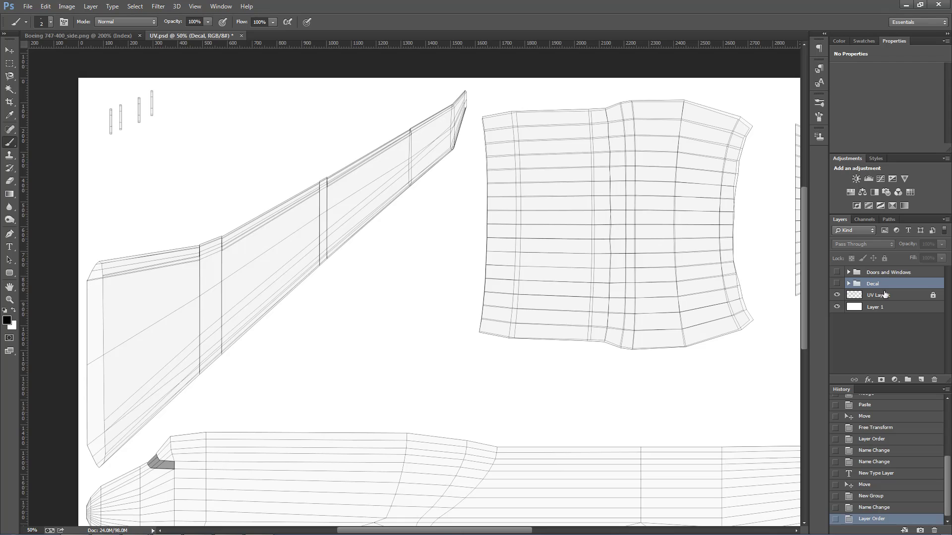
Add a new layer named Panels between the Decal group and UV Layout, and try a test brush stroke on it.
ctrl+click(921, 380)
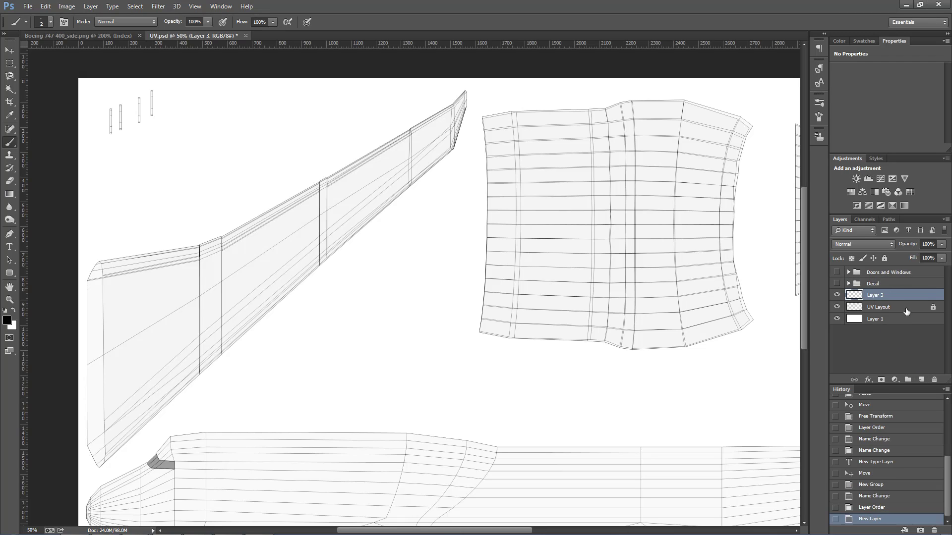
double_click(883, 296)
text(Panels)
key(Return)
mouse_move(423, 258)
mouse_down()
mouse_move(381, 318)
mouse_move(472, 276)
mouse_up()
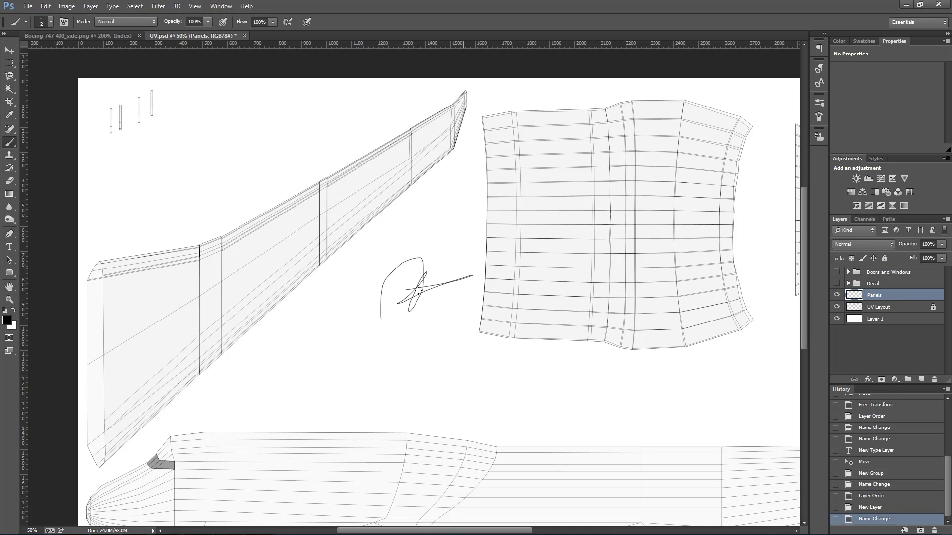
key(ctrl+z)
Paint two straight vertical panel lines over the pair of UV edges nearest the wing root.
drag(235, 341, 392, 269)
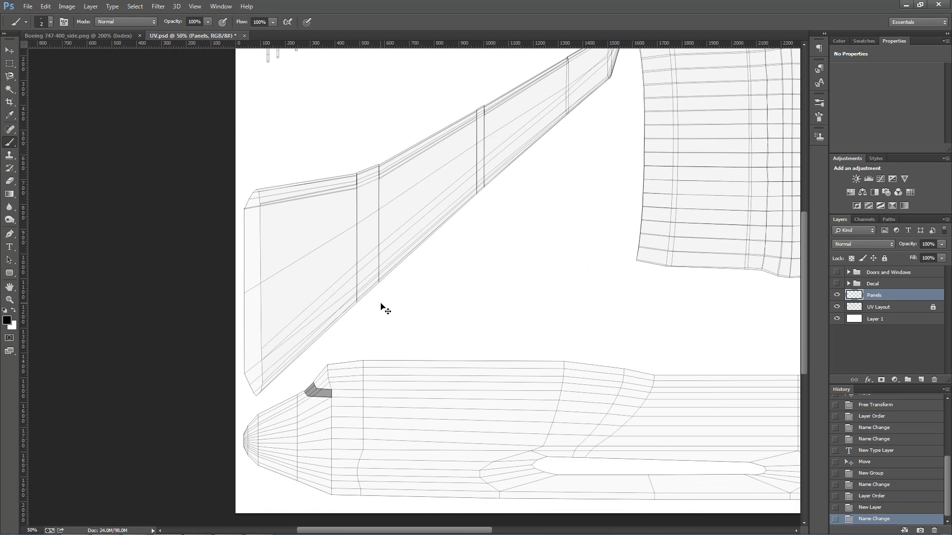
key(ctrl+plus)
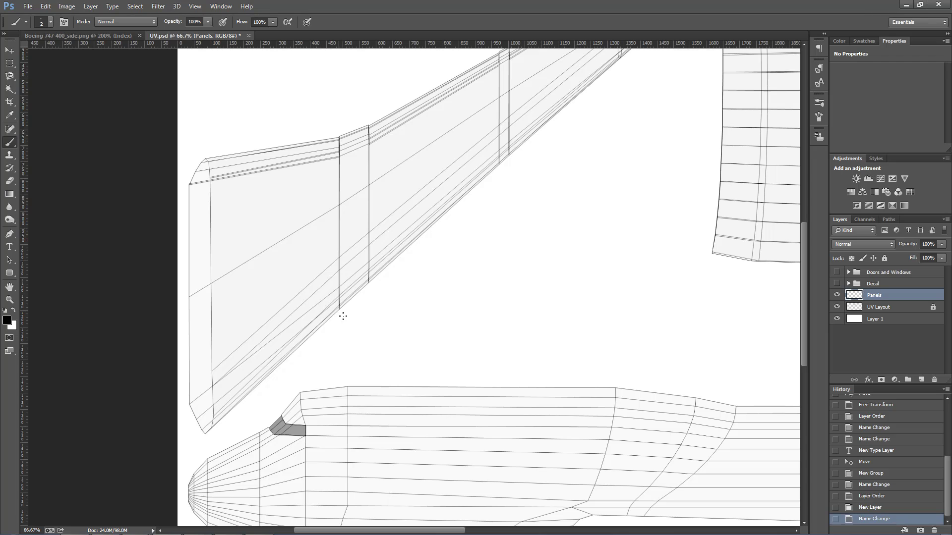
click(344, 316)
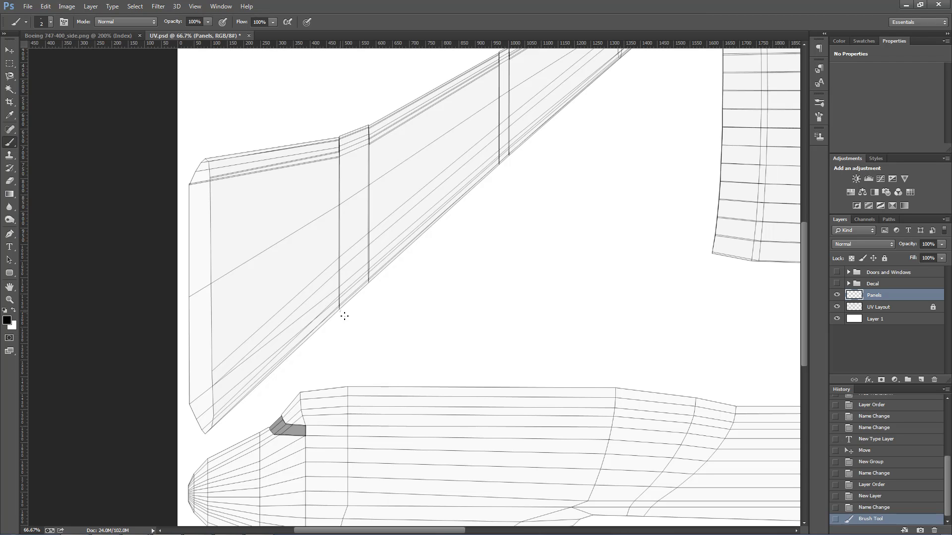
drag(340, 312, 340, 201)
key(ctrl+z)
drag(340, 307, 339, 131)
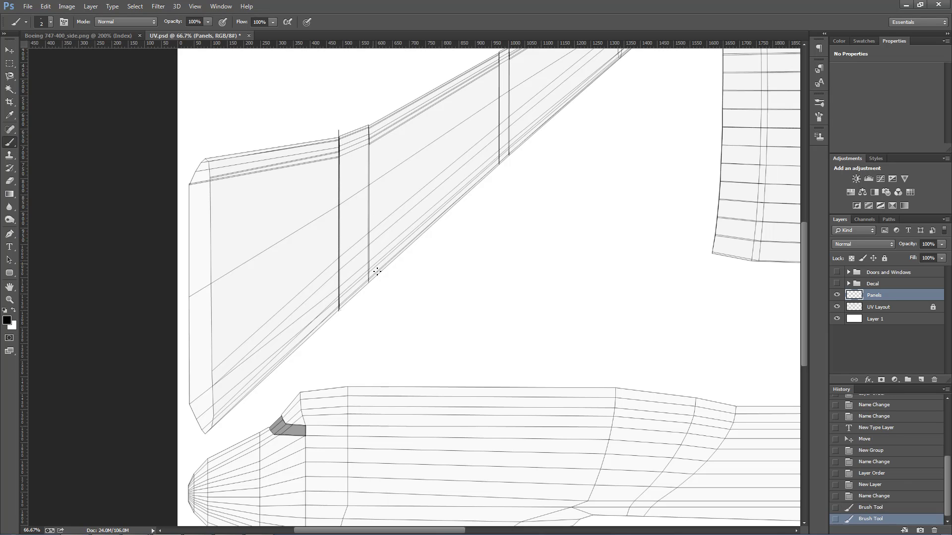
drag(369, 287, 370, 125)
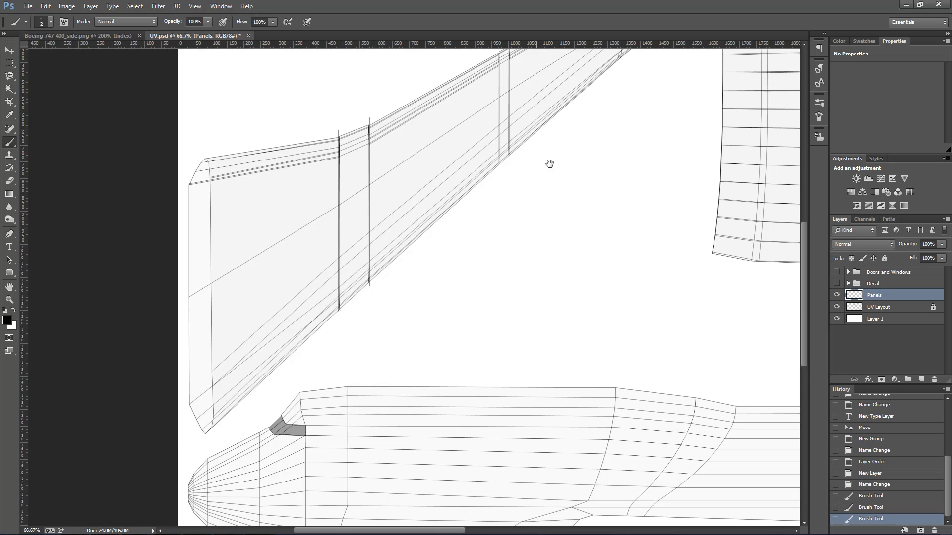
Paint two straight vertical panel lines over the close pair of UV edges at mid-wing.
drag(549, 161, 474, 260)
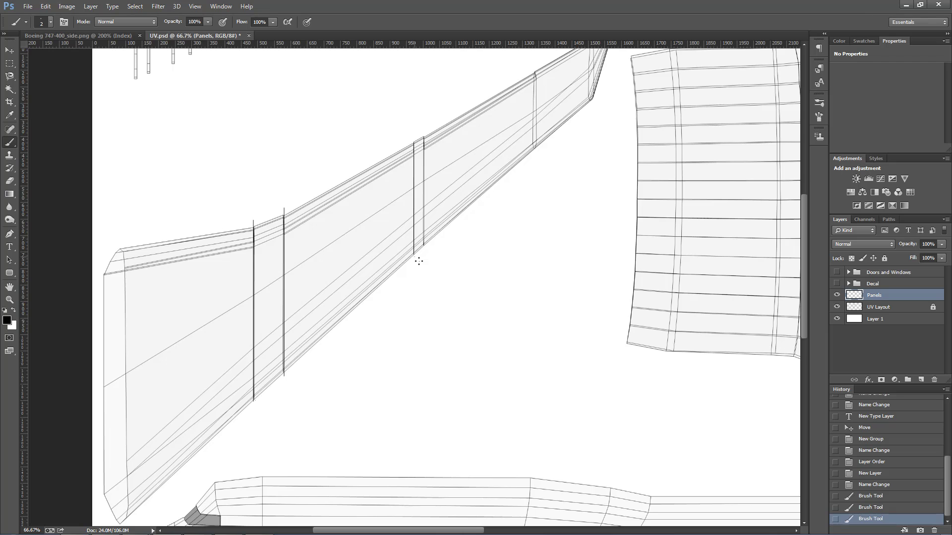
drag(415, 258, 414, 136)
key(ctrl+z)
drag(415, 256, 414, 144)
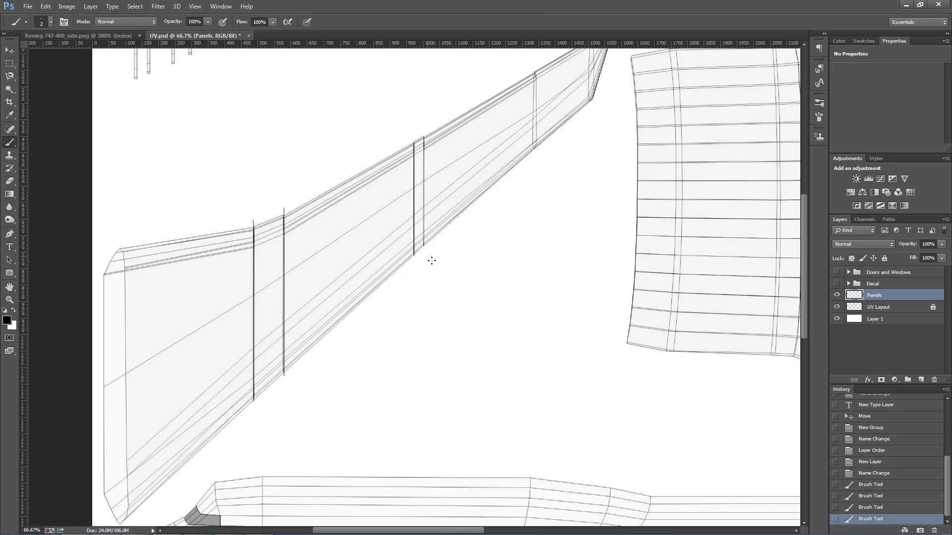
drag(424, 248, 423, 132)
Paint vertical panel lines across the outer wing, one on the outboard UV edge and one at the base of the winglet.
mouse_move(538, 158)
mouse_down()
mouse_move(448, 224)
mouse_move(444, 131)
mouse_up()
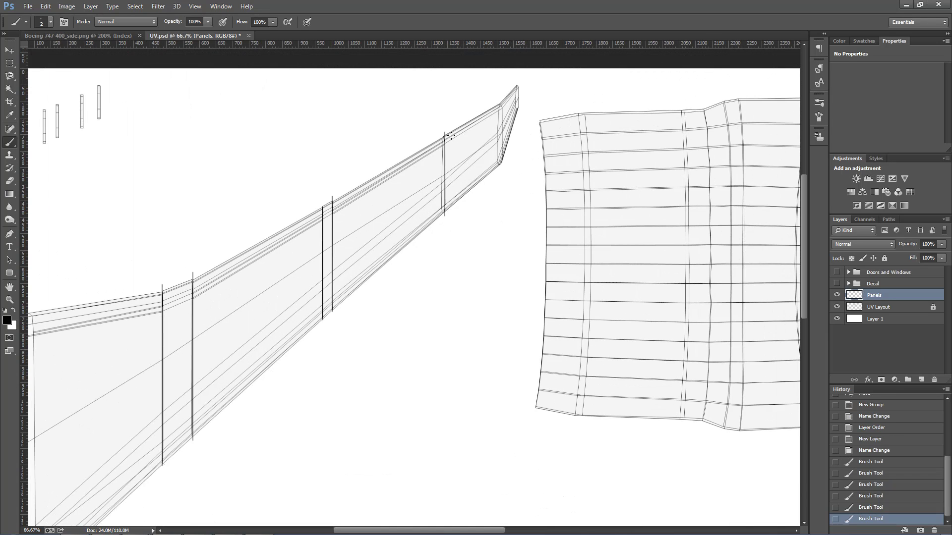
key(ctrl+z)
drag(442, 217, 441, 131)
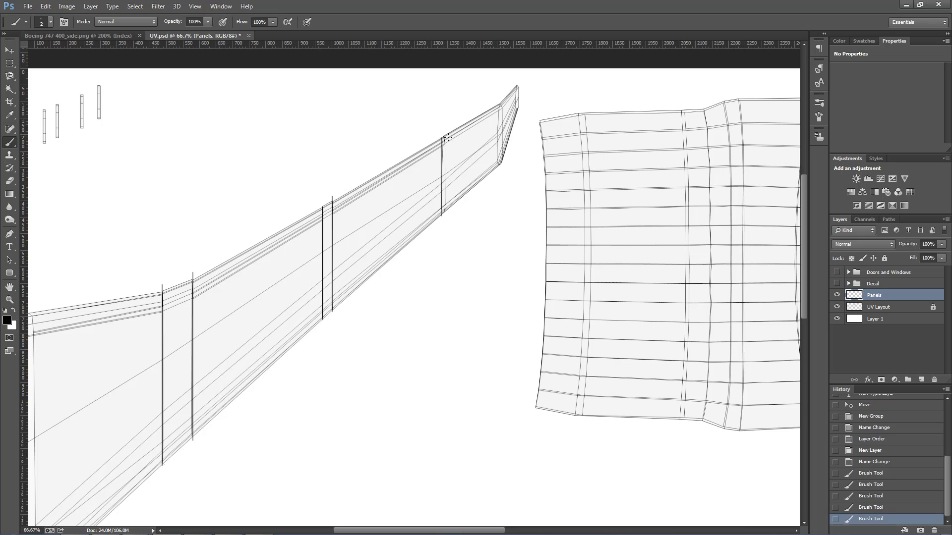
drag(497, 169, 497, 104)
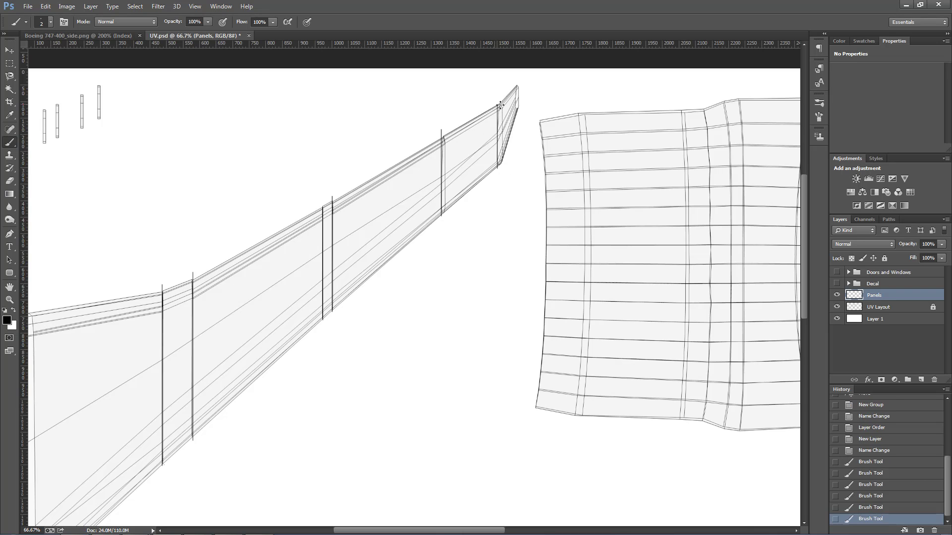
Paint the central lengthwise panel line from the wing root to the winglet as connected straight strokes along the UV edges.
drag(474, 288, 550, 231)
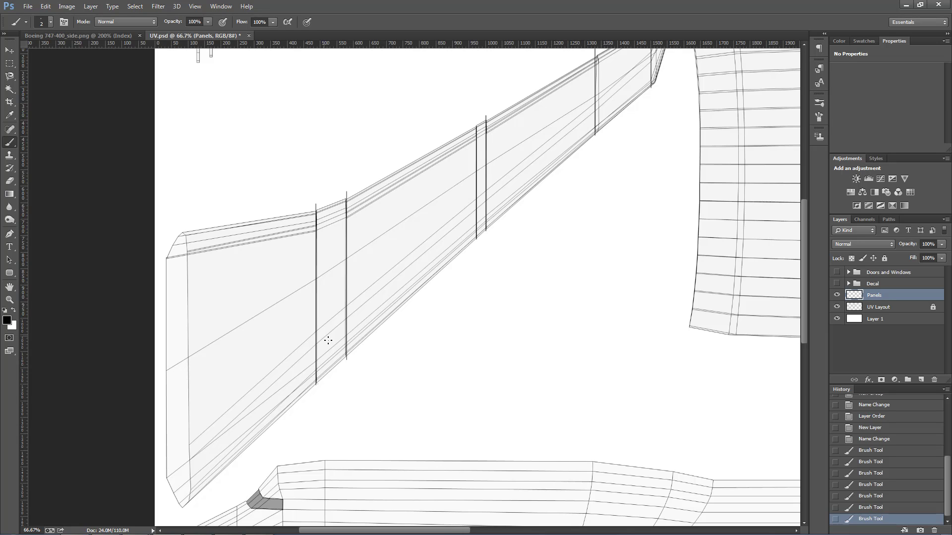
drag(328, 340, 382, 276)
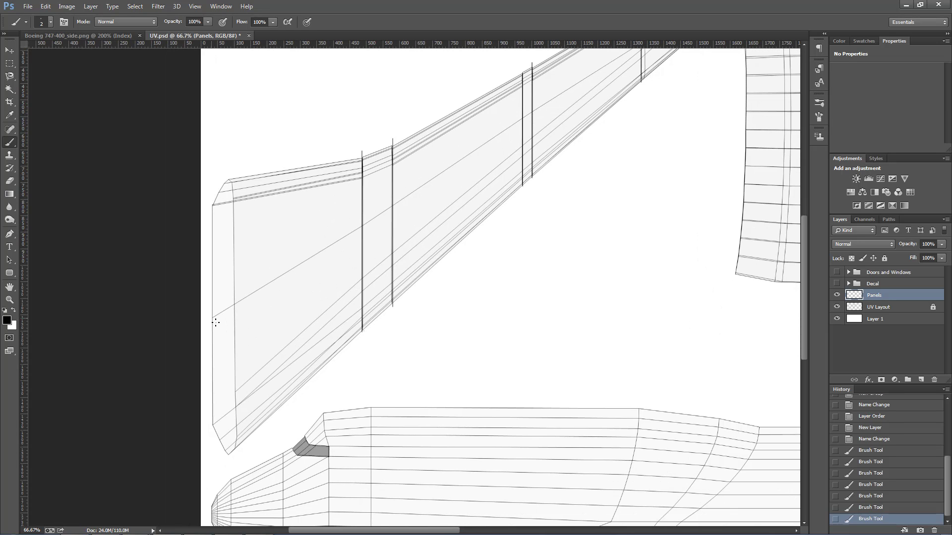
drag(216, 323, 213, 366)
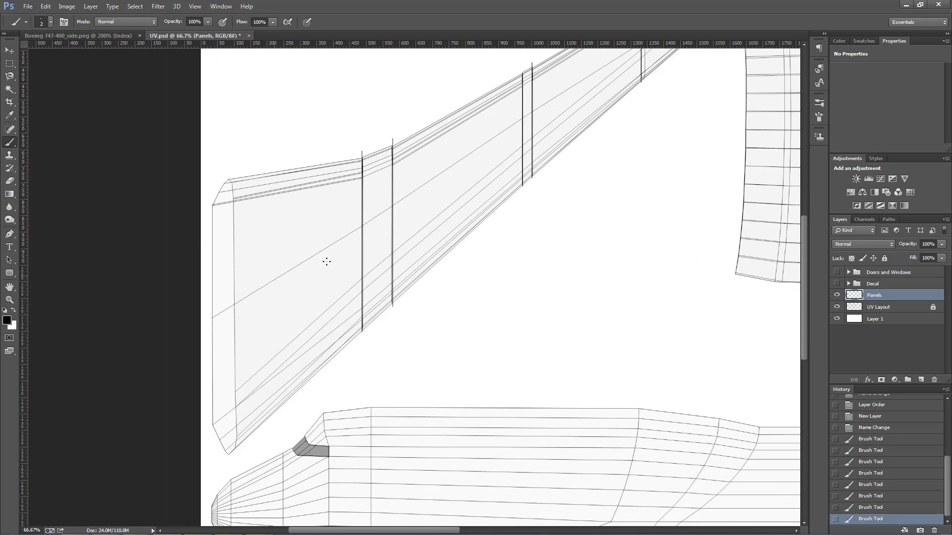
shift+click(363, 227)
shift+click(392, 206)
drag(466, 176, 371, 270)
shift+click(438, 205)
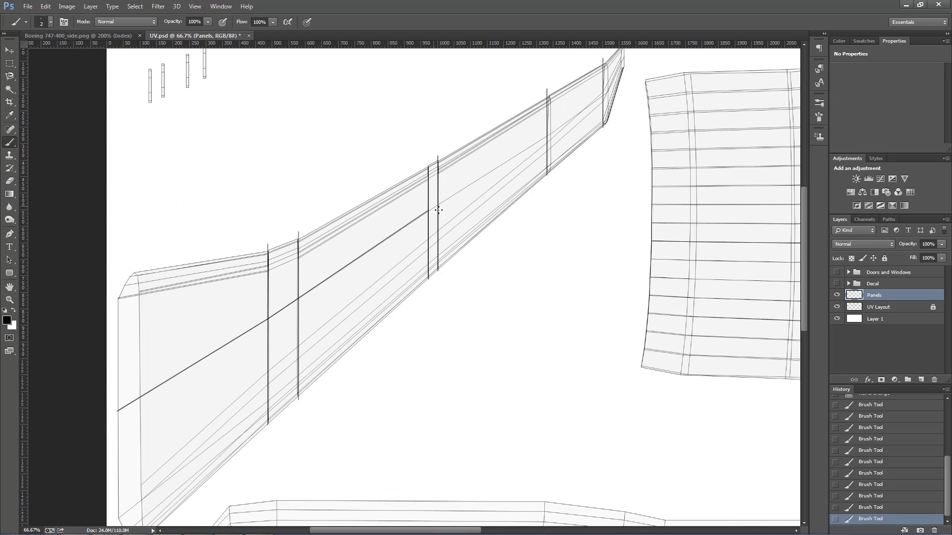
shift+click(548, 136)
shift+click(608, 98)
shift+click(623, 62)
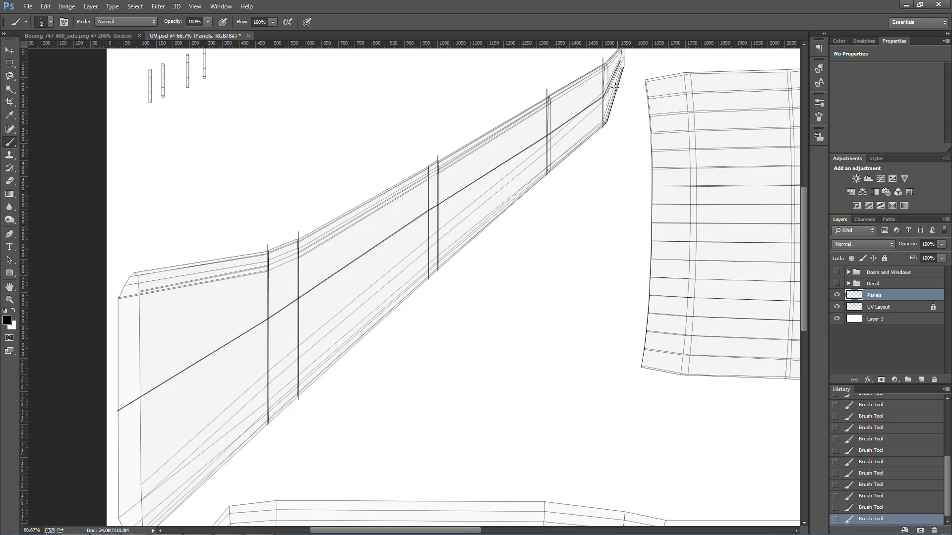
Paint a second lengthwise panel line along the lower UV edges from the wing root to the winglet as connected straight strokes.
drag(283, 360, 364, 203)
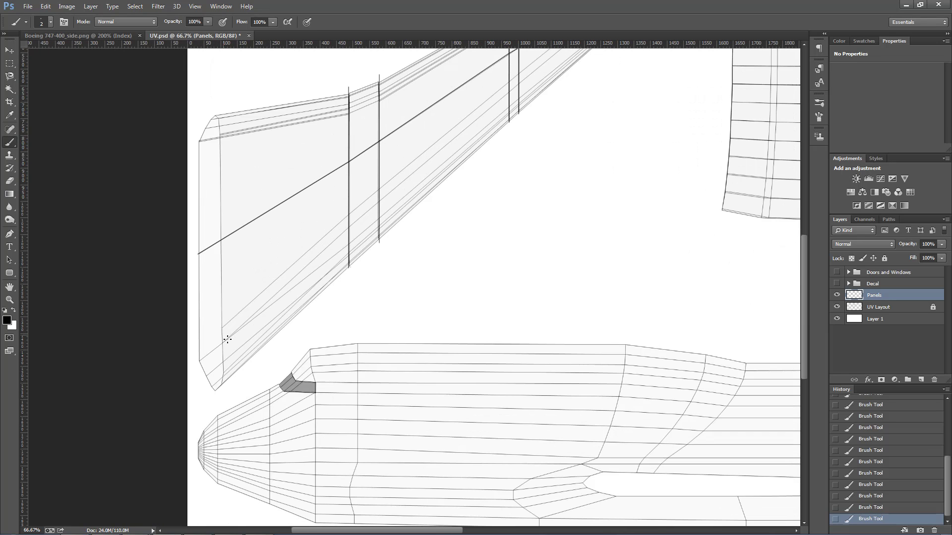
shift+click(349, 215)
shift+click(380, 192)
drag(471, 184, 377, 302)
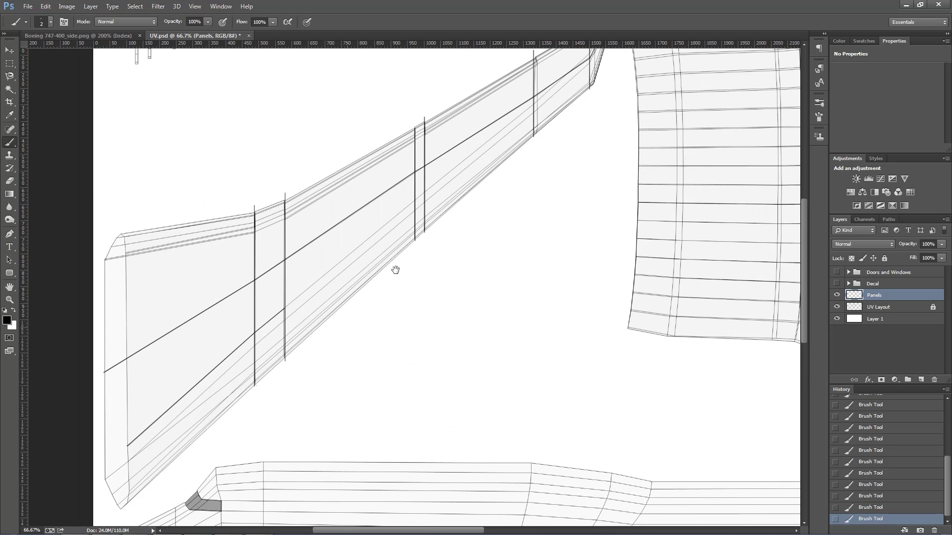
shift+click(415, 200)
drag(495, 174, 390, 266)
shift+click(430, 197)
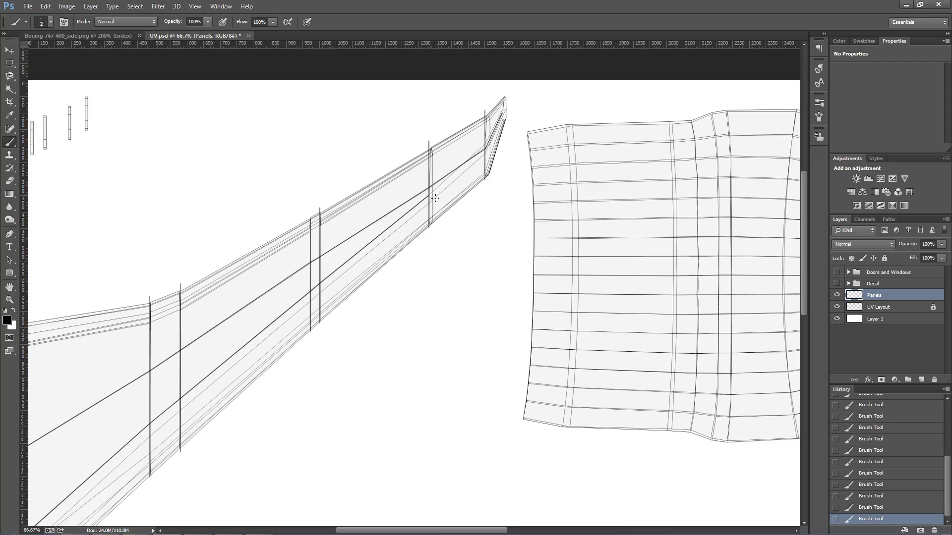
shift+click(485, 155)
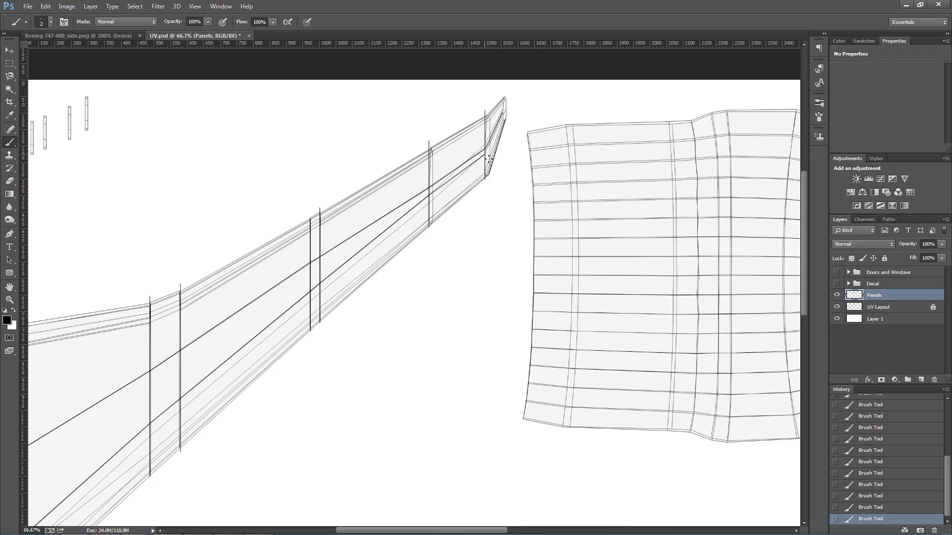
shift+click(509, 122)
Paint three short vertical panel lines between the lower lengthwise line and the trailing edge of the inner wing.
drag(425, 270, 525, 196)
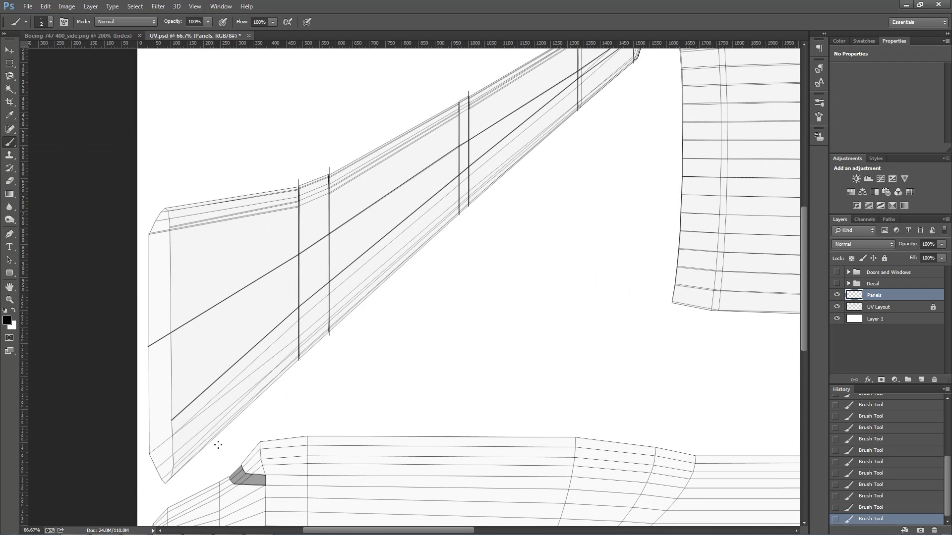
shift+drag(226, 435, 241, 374)
key(ctrl+z)
shift+click(227, 440)
shift+drag(385, 297, 385, 249)
key(ctrl+z)
shift+drag(374, 303, 374, 253)
shift+drag(419, 256, 418, 209)
Paint four short vertical panel lines between the lower lengthwise line and the trailing edge of the outer wing.
drag(627, 177, 546, 240)
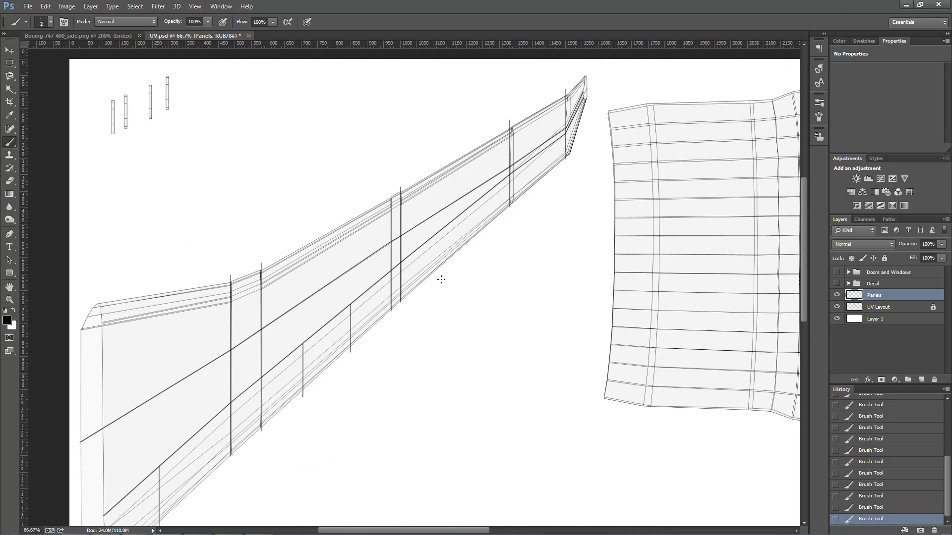
mouse_move(436, 279)
shift+mouse_down()
mouse_move(446, 240)
mouse_move(477, 220)
shift+mouse_up()
mouse_move(530, 195)
shift+mouse_down()
mouse_move(530, 167)
mouse_move(557, 154)
shift+mouse_up()
Paint the upper lengthwise panel line as straight segments from the wing root outwards, skipping the narrow gaps between the paired vertical lines.
drag(285, 320, 387, 232)
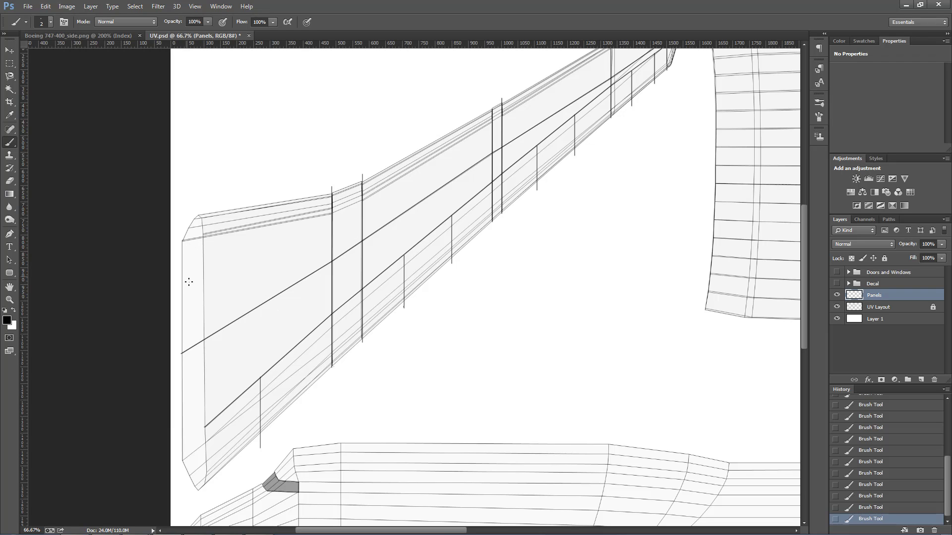
shift+click(332, 231)
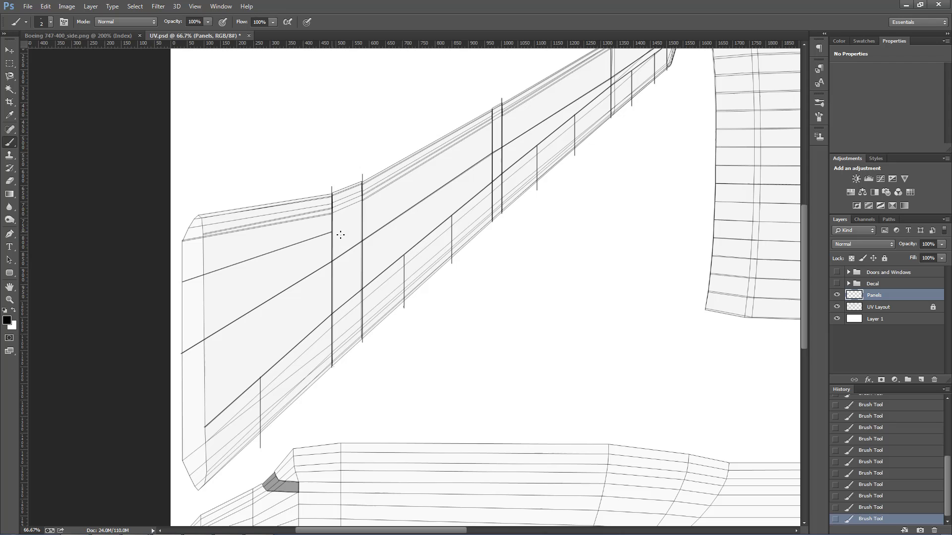
shift+click(495, 141)
drag(629, 62, 435, 186)
key(ctrl+r)
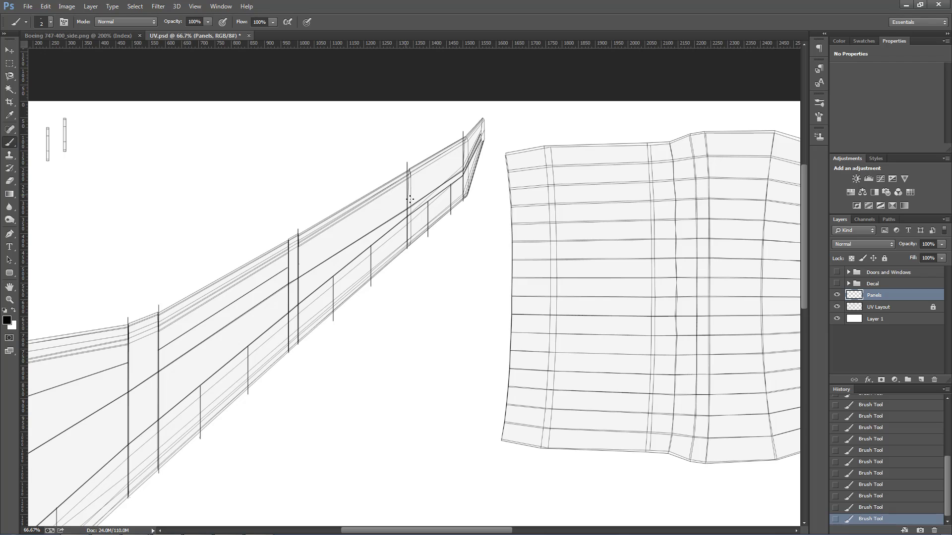
shift+click(409, 198)
shift+click(465, 156)
drag(302, 374, 559, 247)
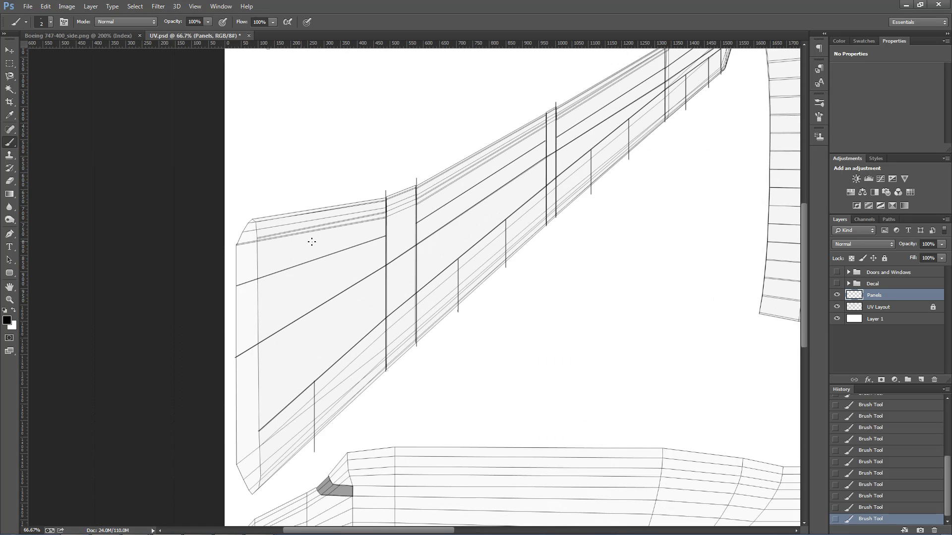
drag(549, 363, 358, 382)
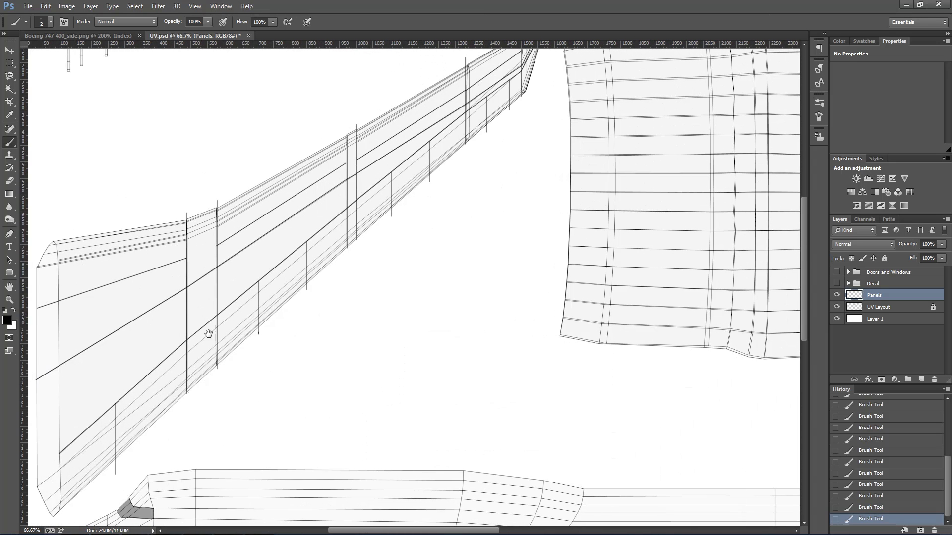
Find the engine UV island in the texture, then switch to Blender and frame the engine mesh in the 3D view.
drag(474, 362, 505, 406)
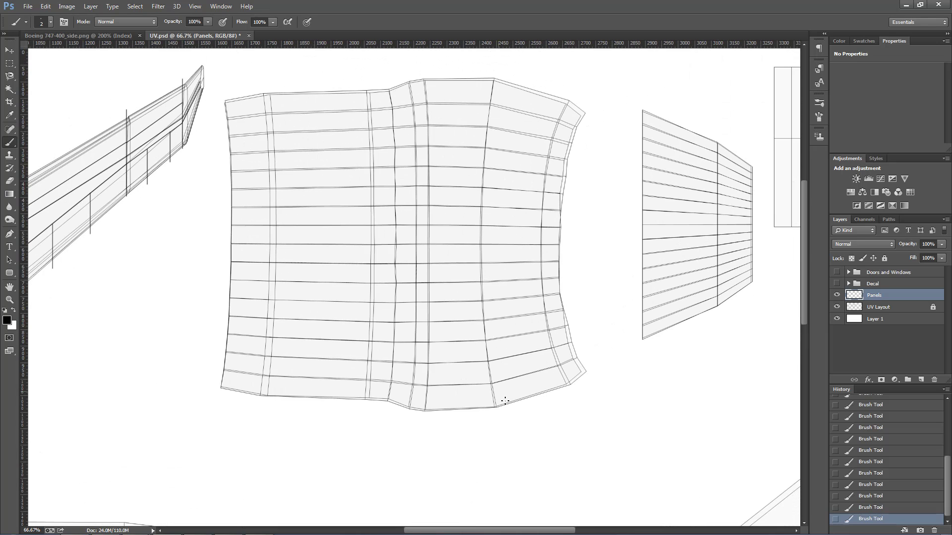
key(alt+Tab)
key(Tab)
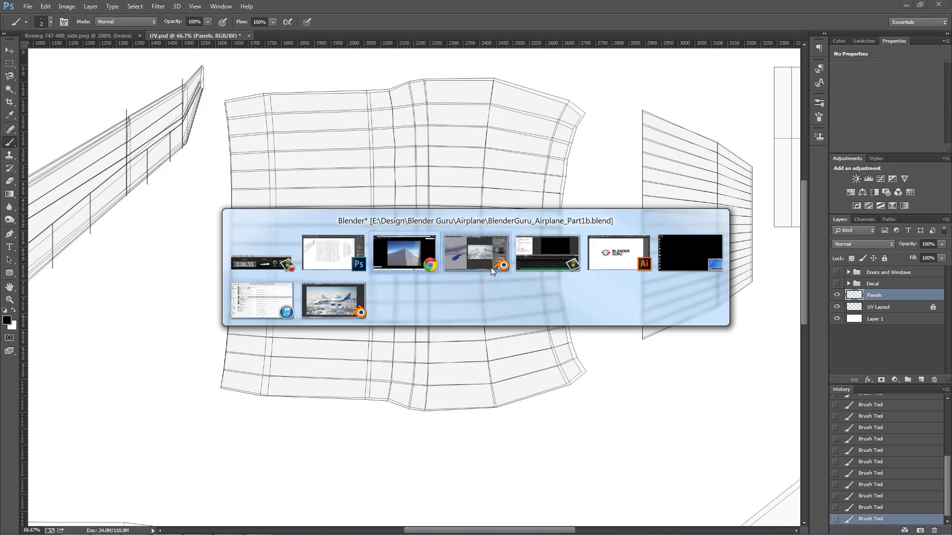
scroll(175, 353, up, 3)
key(Tab)
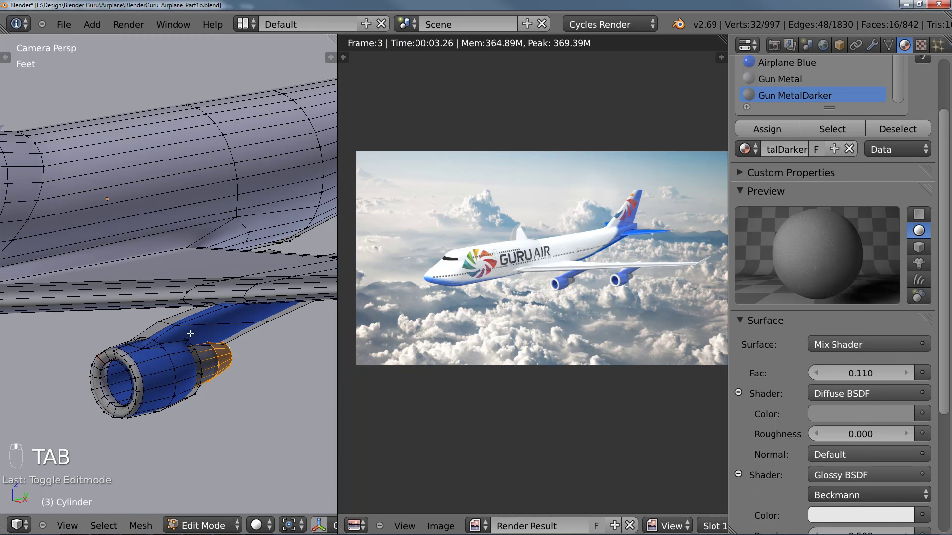
shift+middle_drag(190, 333, 199, 300)
scroll(199, 299, up, 2)
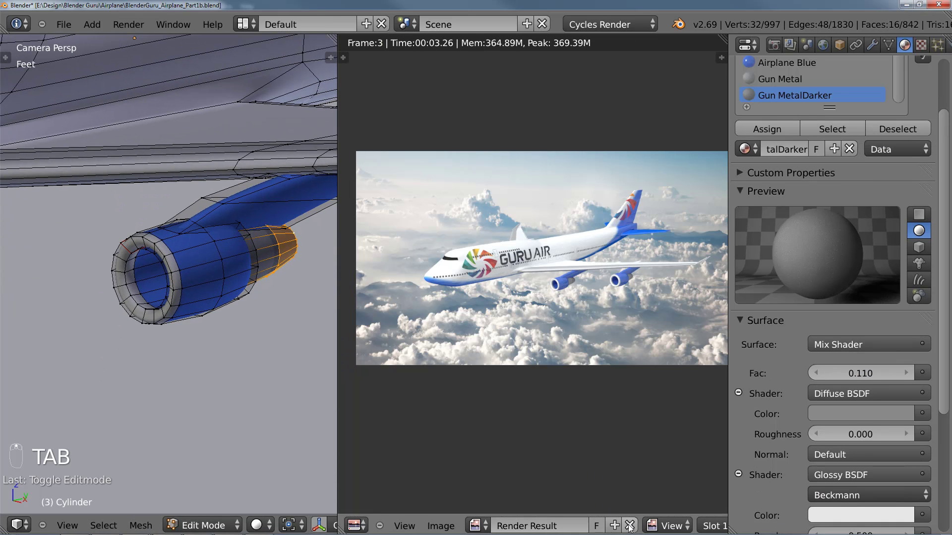
Unlink the render result from the image editor and select the whole mesh to show its full UV layout.
click(629, 526)
scroll(553, 269, up, 5)
key(a)
key(a)
key(a)
key(a)
key(a)
scroll(556, 267, up, 2)
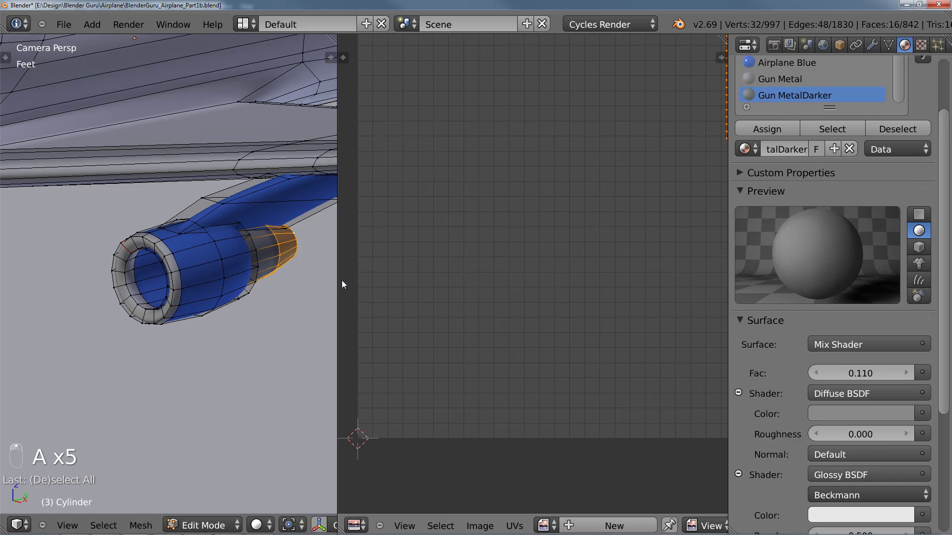
key(a)
key(a)
key(a)
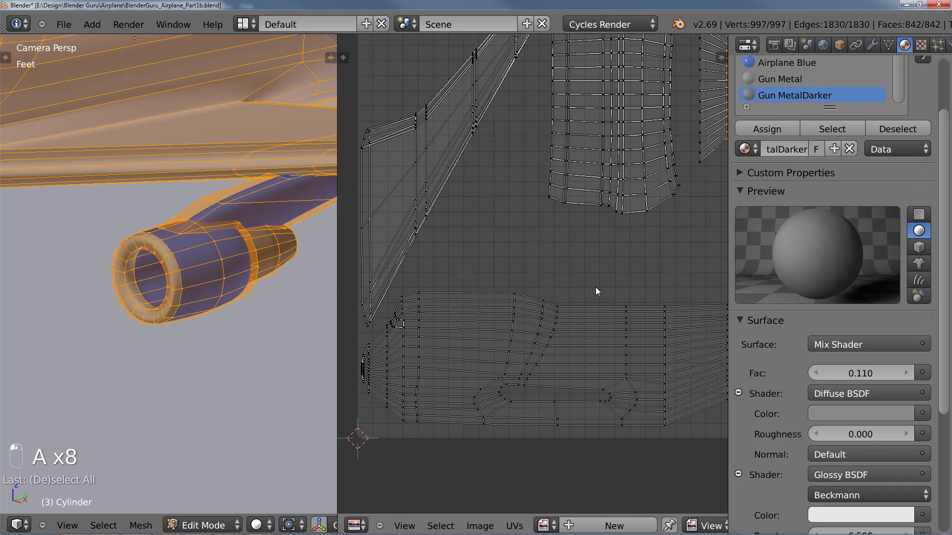
scroll(596, 287, down, 5)
scroll(614, 238, up, 7)
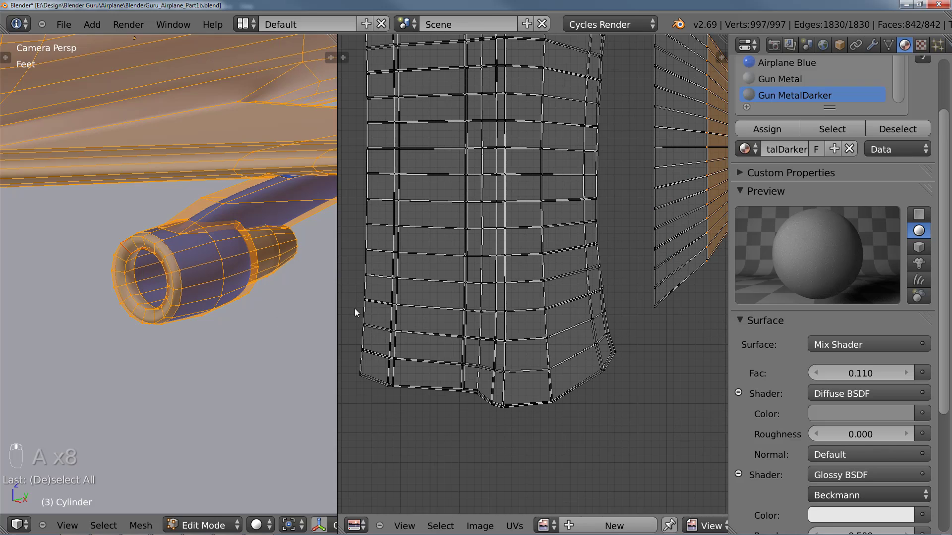
Inspect the engine mesh from the side and bring up the 747 engines photo on Flickr in Chrome for comparison.
middle_drag(248, 313, 223, 320)
scroll(208, 329, up, 4)
scroll(205, 342, up, 4)
shift+middle_drag(203, 372, 179, 289)
scroll(179, 288, up, 2)
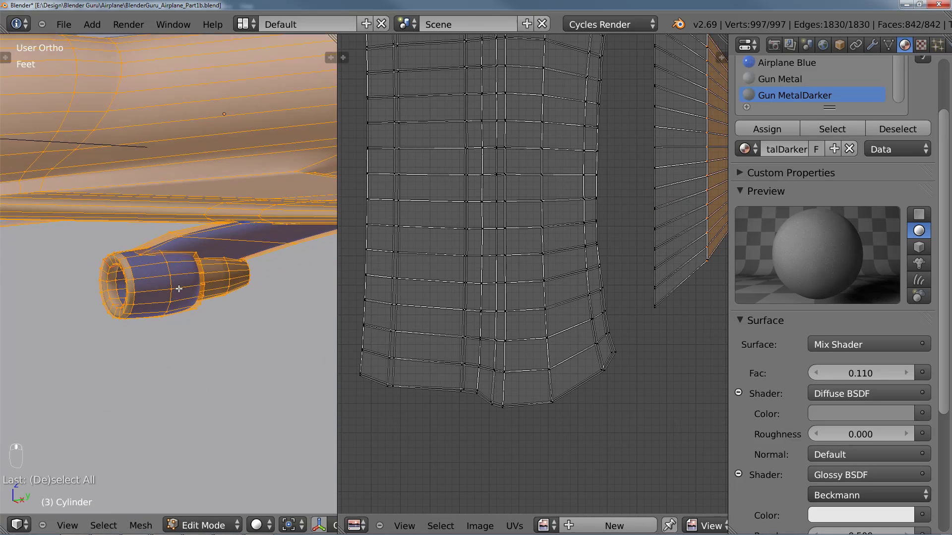
scroll(179, 288, up, 2)
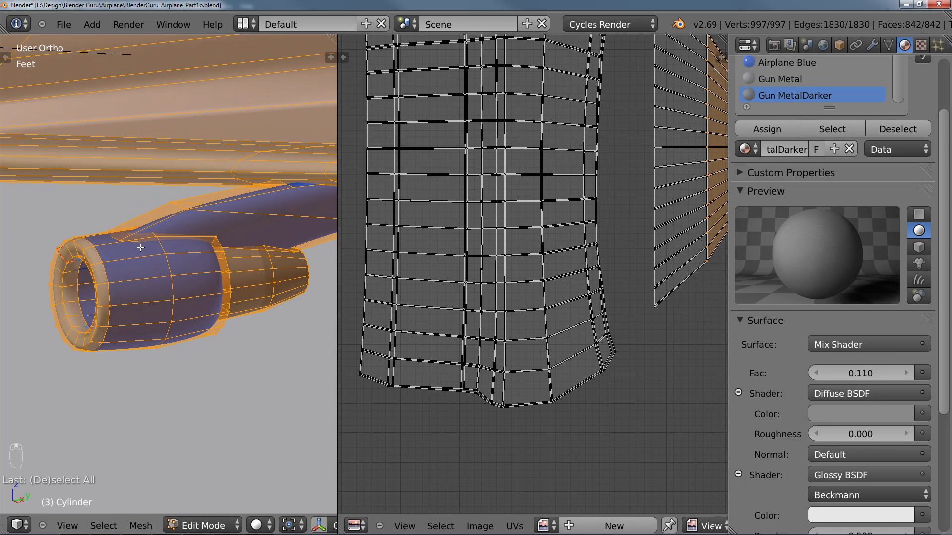
key(alt+Tab)
key(alt+Tab)
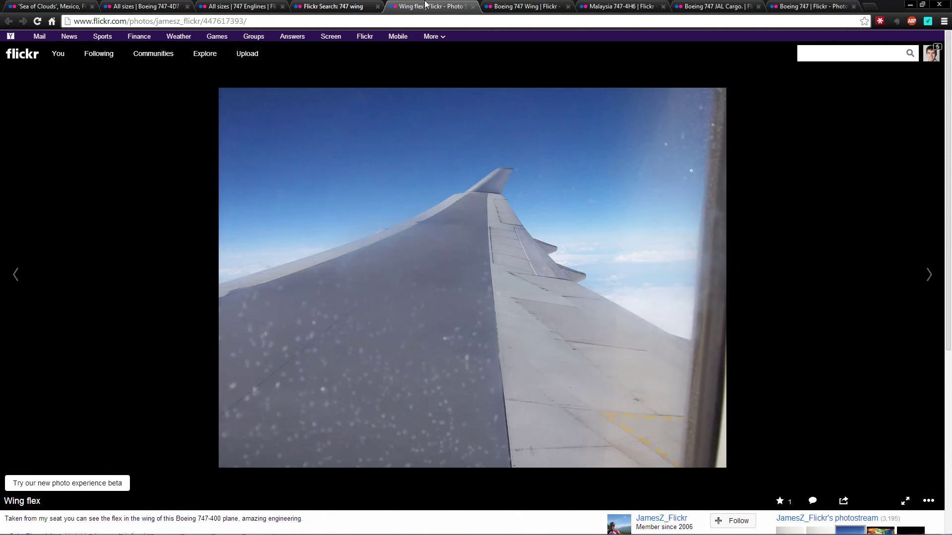
click(505, 5)
click(302, 6)
click(242, 6)
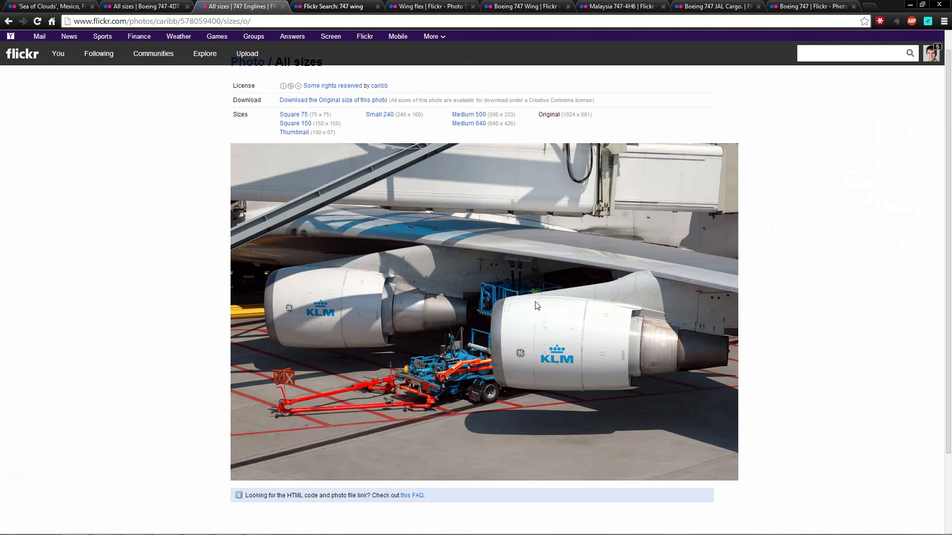
Return to Blender and select the front, middle and rear edge loops of the engine cowling to isolate its UVs.
key(alt+Tab)
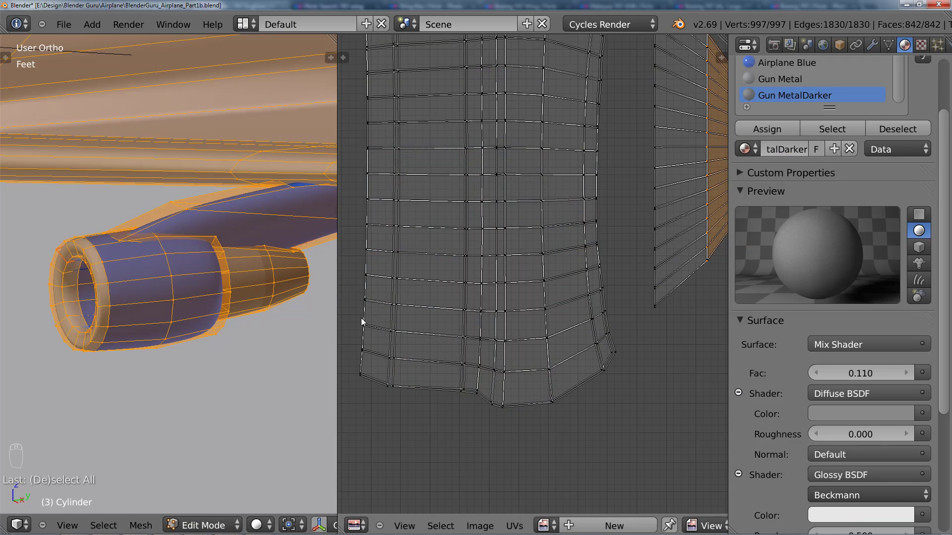
alt+right_click(109, 274)
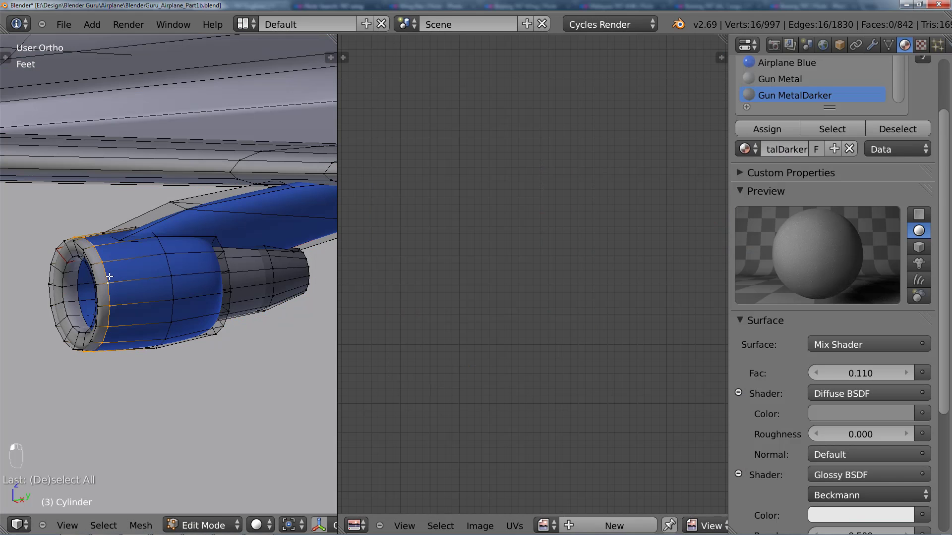
alt+shift+right_click(167, 268)
alt+shift+right_click(227, 265)
scroll(566, 223, down, 3)
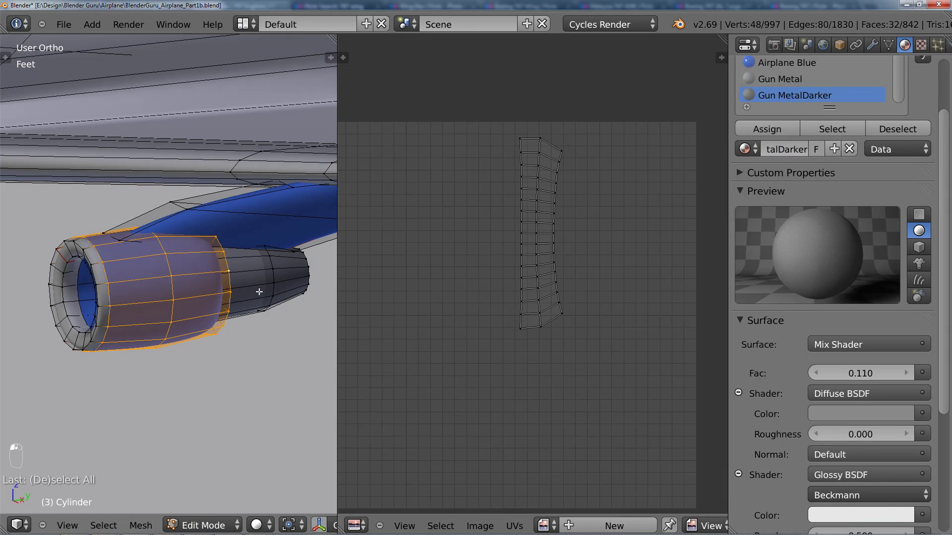
Select the whole mesh again to show all UV islands, and switch back to the texture in Photoshop.
key(a)
key(a)
key(a)
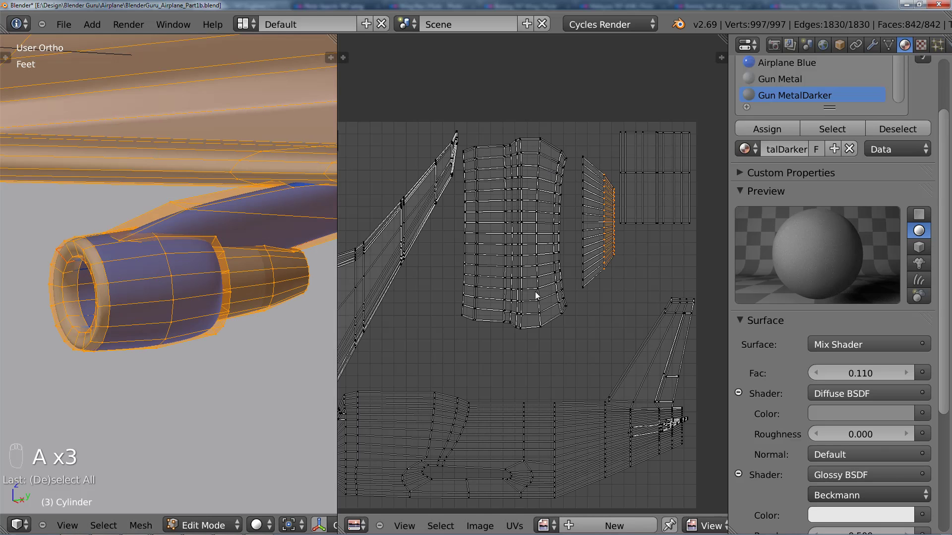
key(alt+Tab)
key(alt+Tab)
key(alt+Tab)
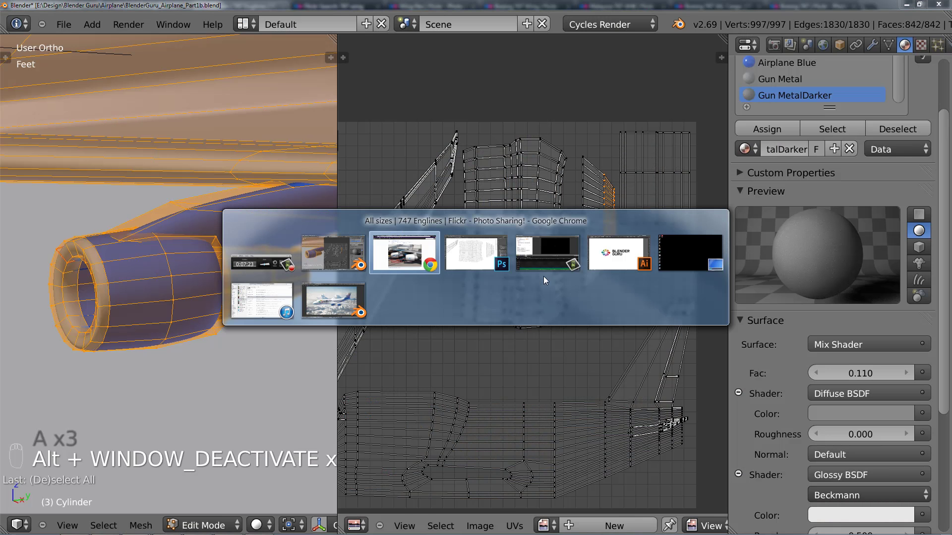
key(alt+Tab)
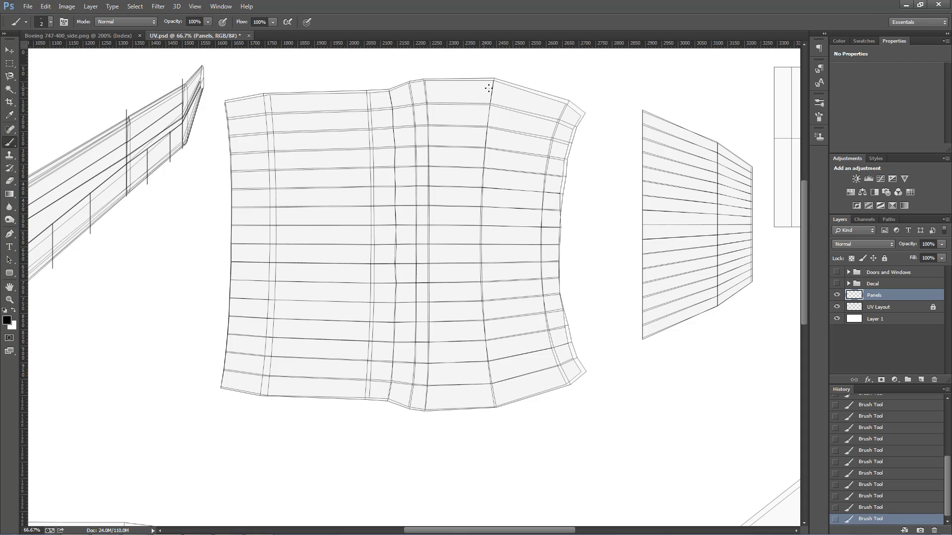
Paint two panel lines across the engine cowling UVs, one straight vertical and one curved to match the neighbouring rear edges.
shift+click(461, 415)
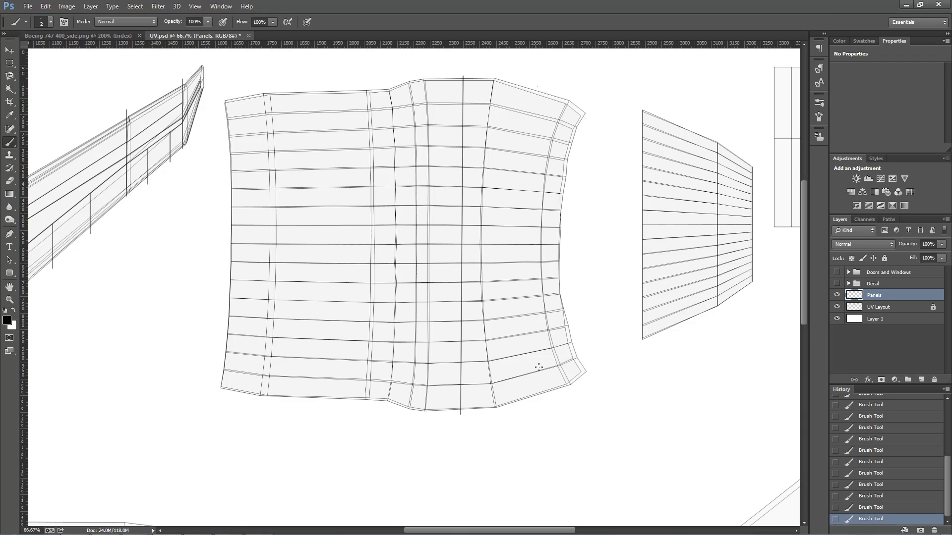
shift+click(536, 402)
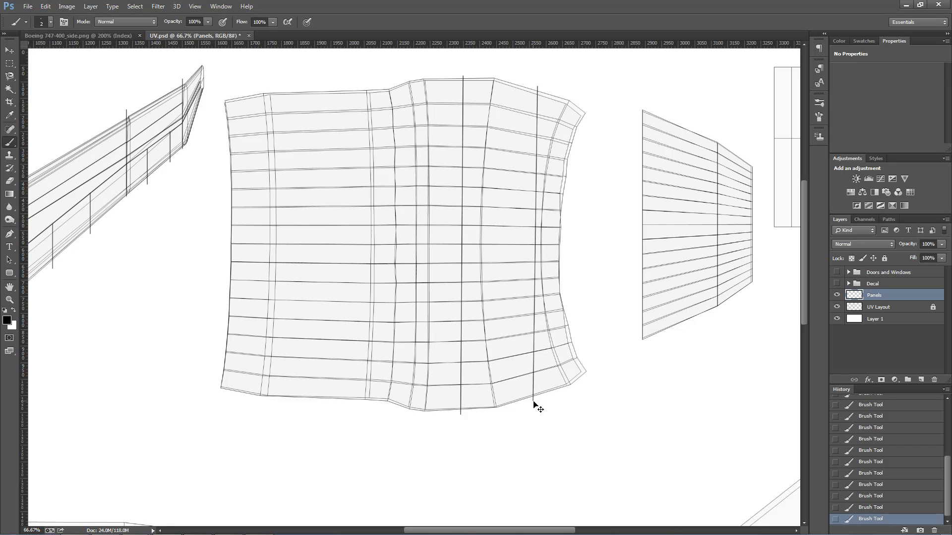
key(ctrl+z)
mouse_move(535, 396)
mouse_down()
mouse_move(512, 282)
mouse_move(516, 198)
mouse_move(545, 96)
mouse_up()
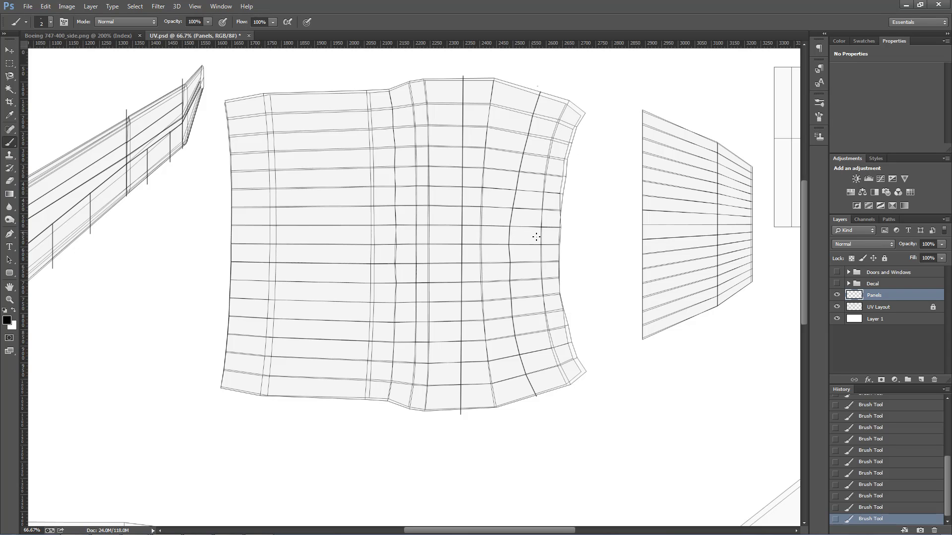
Paint a straight vertical panel line over the inner UV edge of the engine exhaust island and check the engine photo in Chrome.
drag(678, 232, 584, 219)
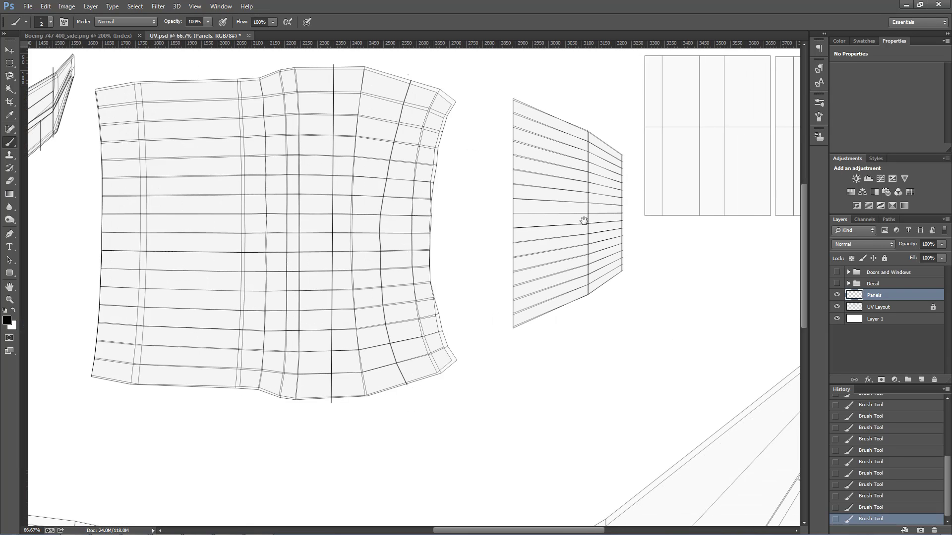
drag(589, 297, 587, 135)
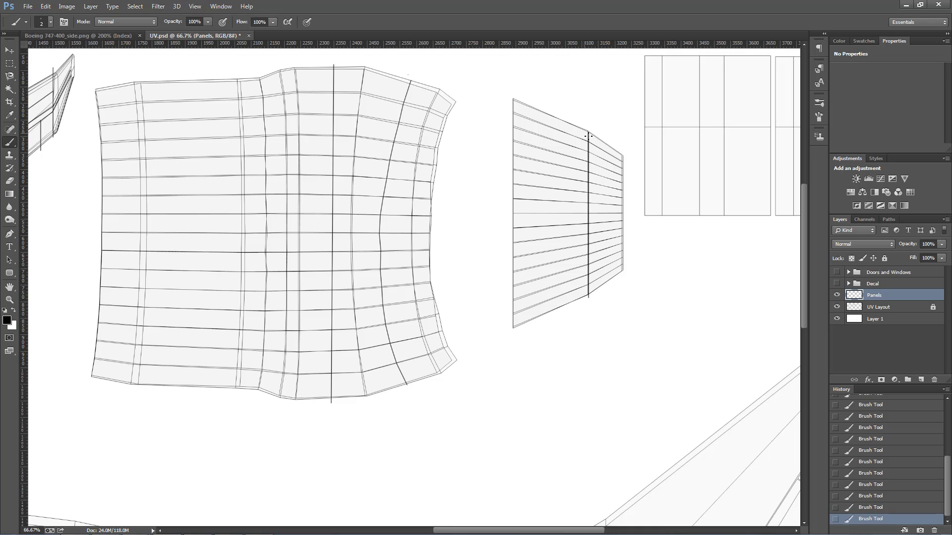
key(alt+Tab)
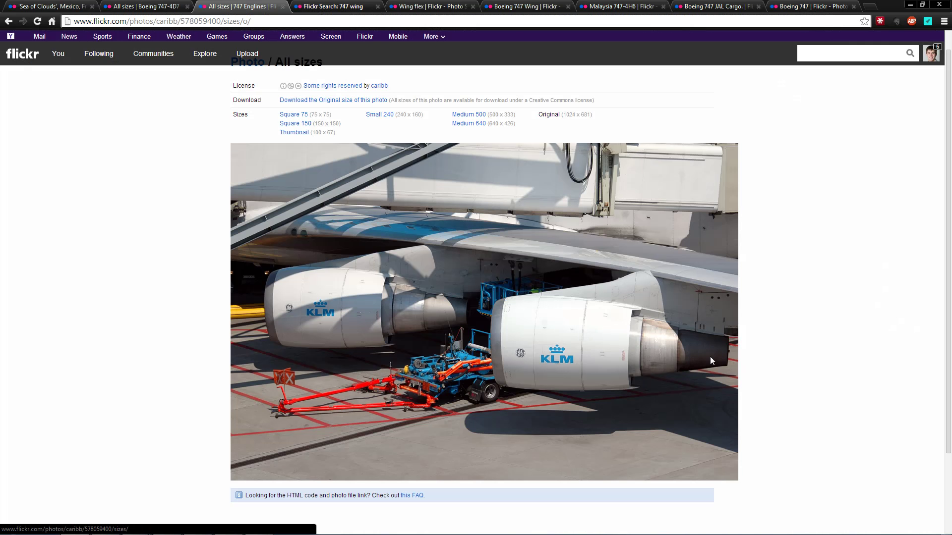
key(alt+Tab)
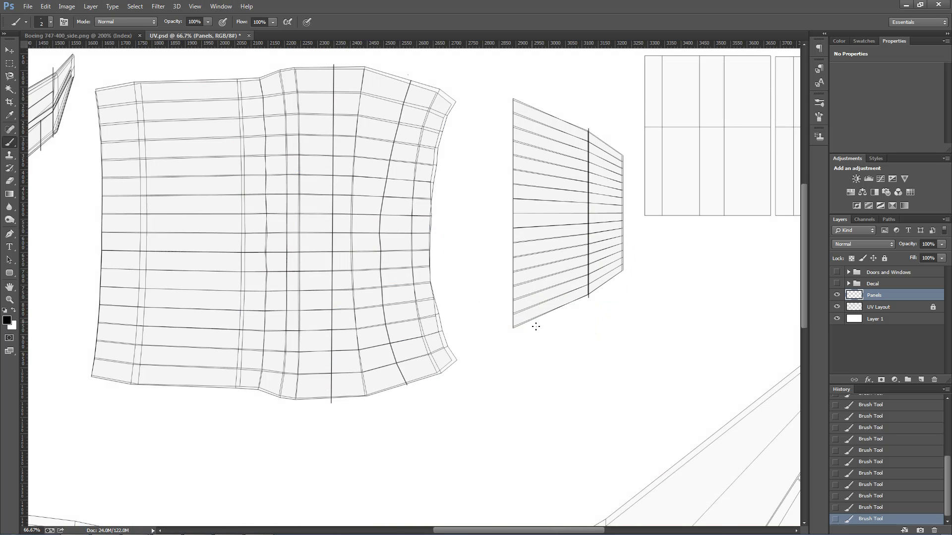
Paint a vertical panel line near the wide edge of the exhaust UVs and a straight horizontal one across the lower part of both pylon islands.
drag(532, 323, 533, 95)
drag(637, 293, 378, 322)
key(alt+Tab)
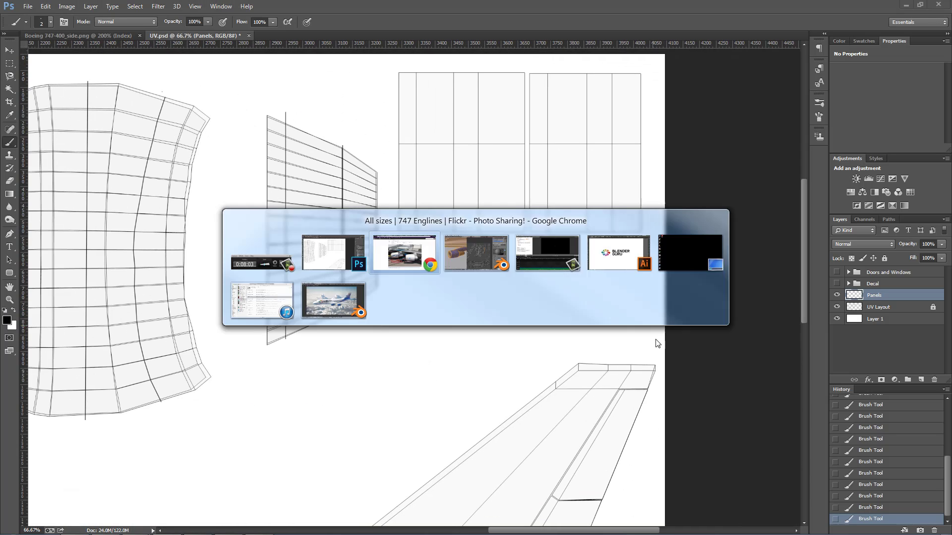
key(alt+Tab)
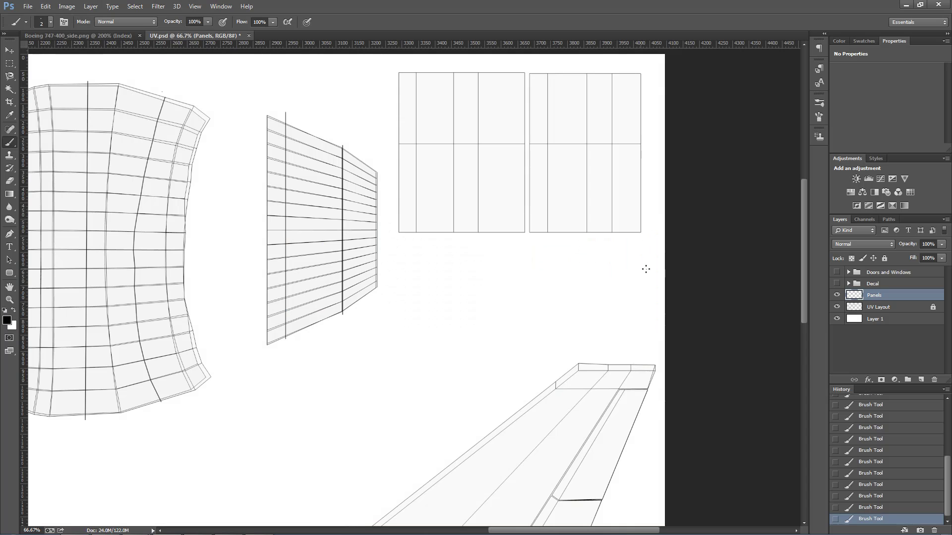
shift+drag(395, 224, 655, 224)
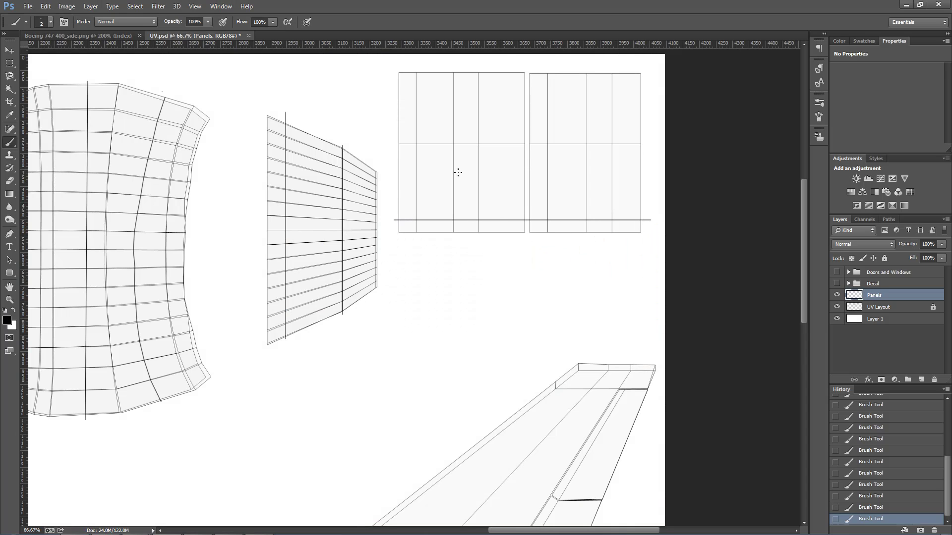
Switch to Blender and turn on syncing between the UV selection and the mesh selection in the UV editor.
key(alt+Tab)
key(alt+Tab)
scroll(428, 248, down, 2)
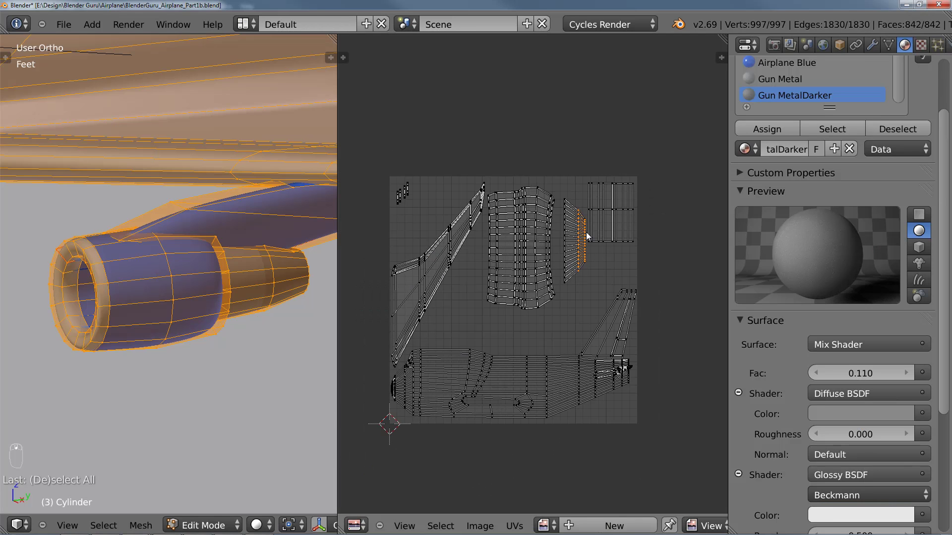
scroll(589, 234, up, 2)
right_click(644, 223)
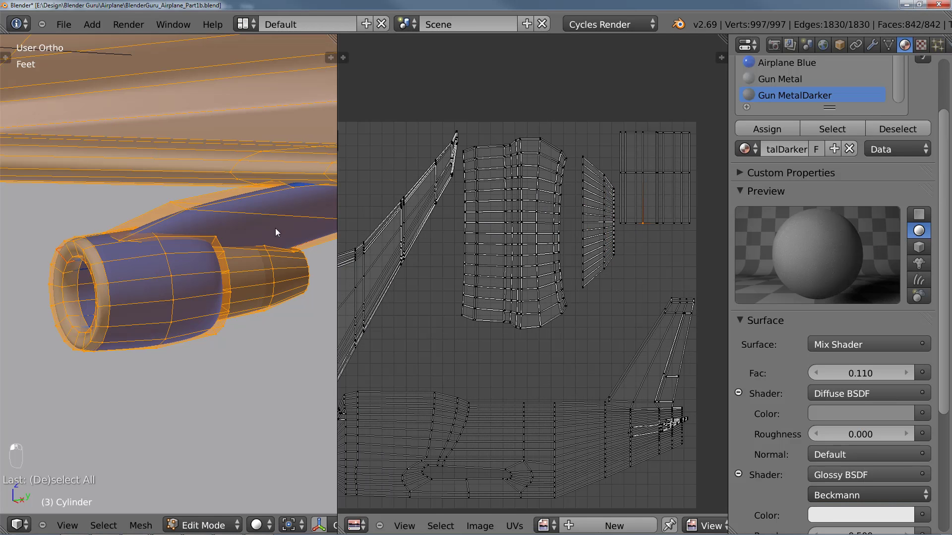
middle_drag(710, 525, 696, 524)
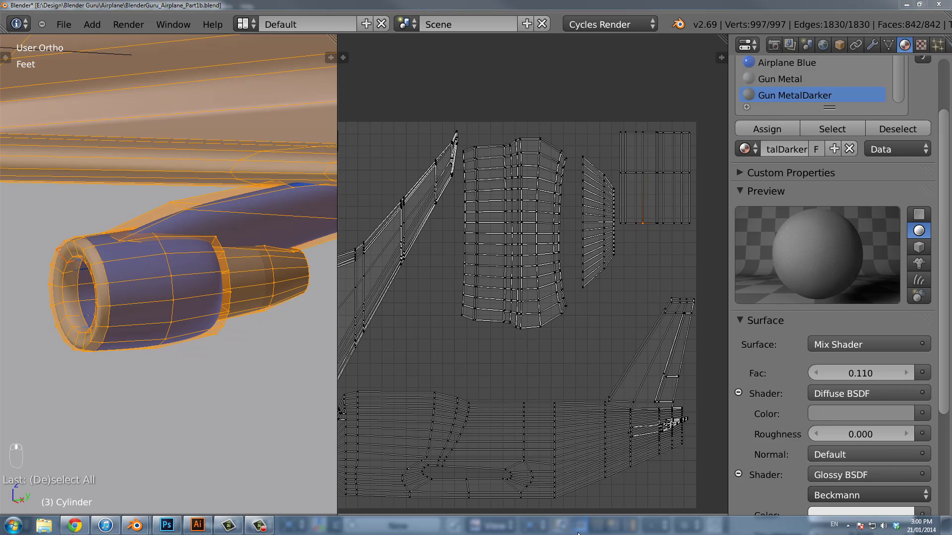
click(576, 460)
click(560, 523)
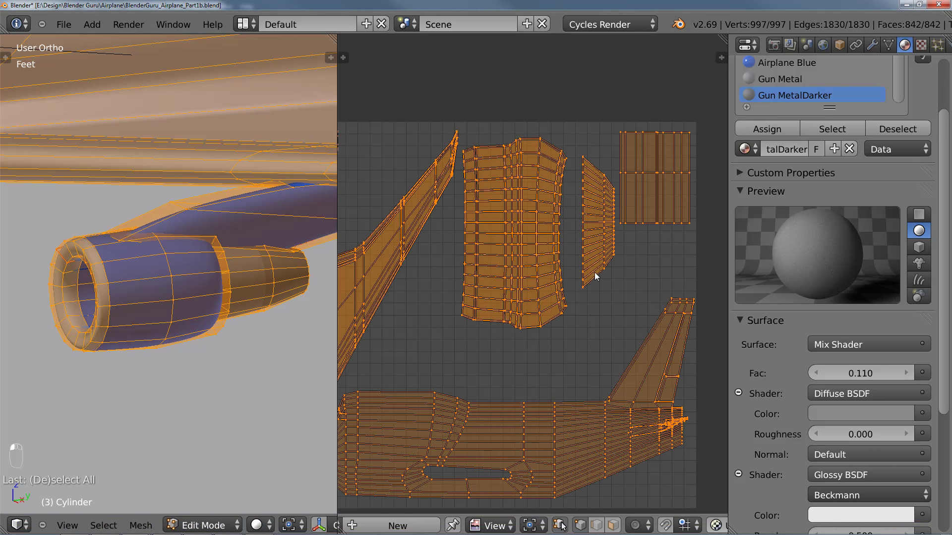
Select the lower and middle edge loops of the pylon UVs to check which part of the pylon they cover, and return to Photoshop.
key(a)
click(645, 223)
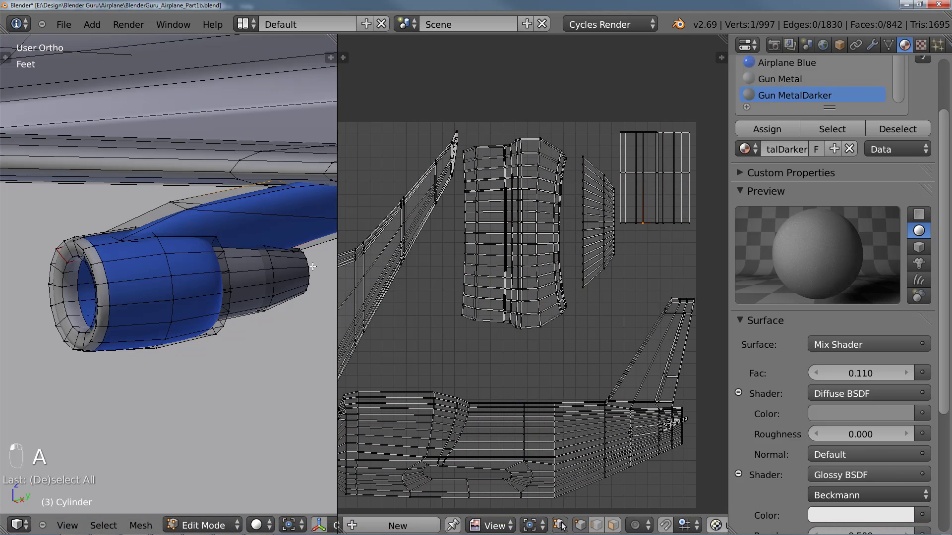
scroll(248, 241, down, 1)
alt+click(188, 222)
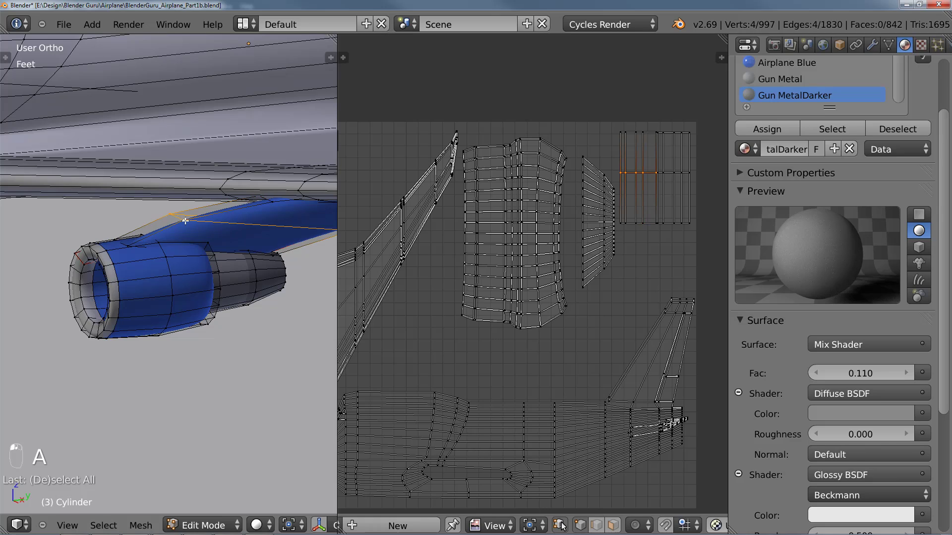
alt+click(631, 223)
alt+shift+click(630, 175)
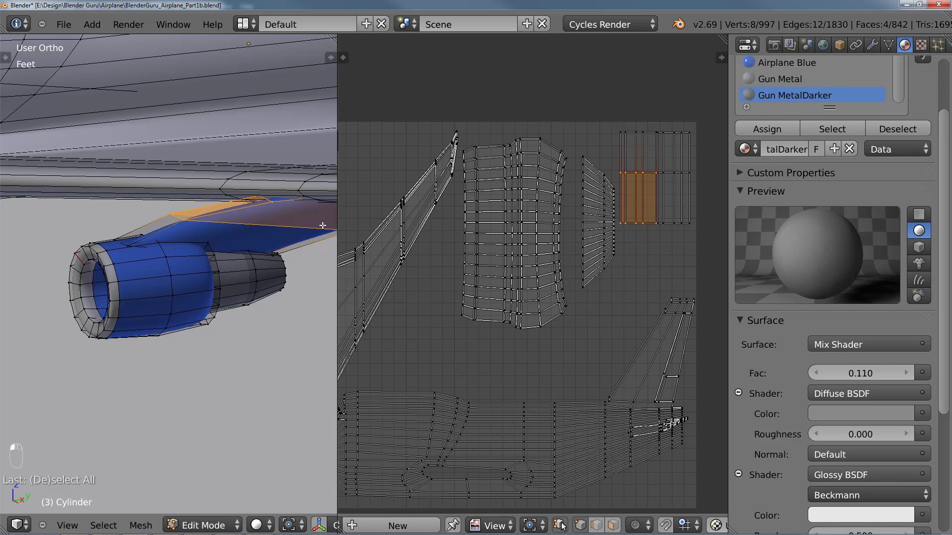
key(alt+Tab)
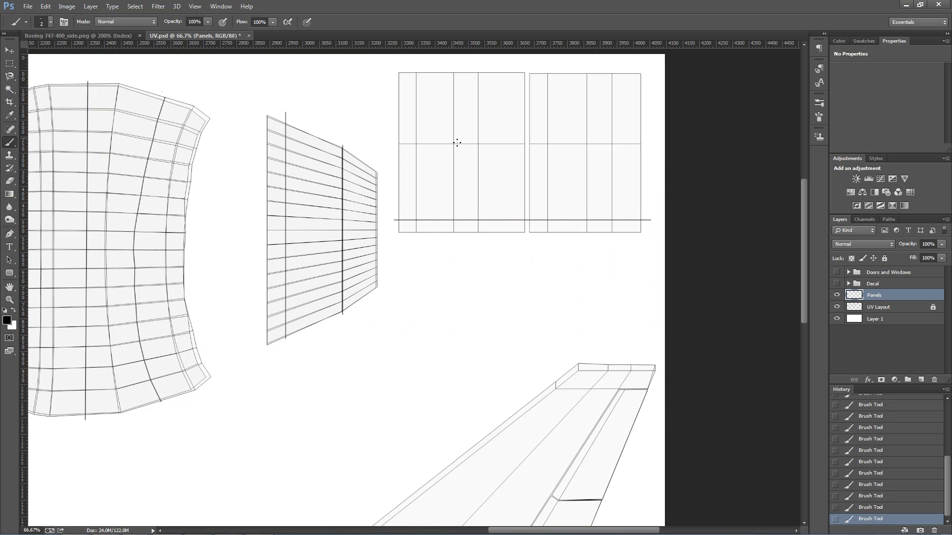
Paint four more straight horizontal panel lines across both pylon UV islands: two near the upper edge, one along the middle edge, one below it.
shift+drag(402, 90, 504, 91)
shift+drag(611, 89, 605, 90)
shift+drag(454, 118, 630, 117)
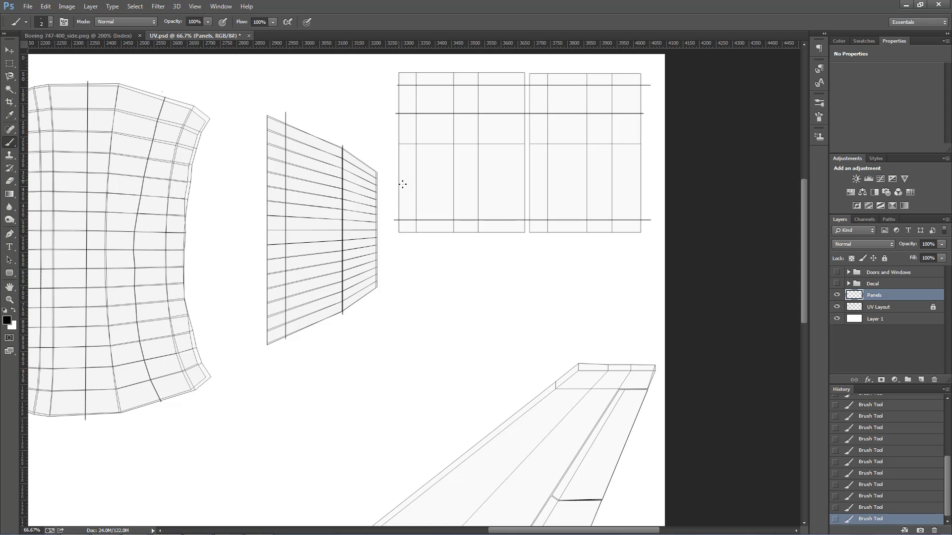
shift+drag(473, 183, 629, 180)
drag(486, 269, 556, 274)
shift+drag(484, 155, 703, 162)
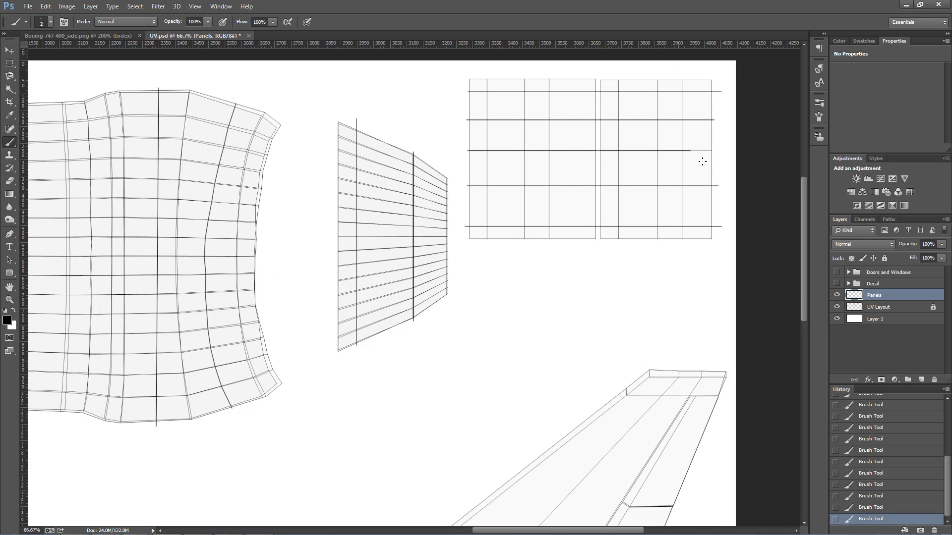
Set the brush tip spacing to 1000% so strokes come out as separate dots.
drag(419, 305, 680, 288)
drag(307, 315, 567, 117)
drag(525, 322, 153, 275)
drag(553, 252, 323, 385)
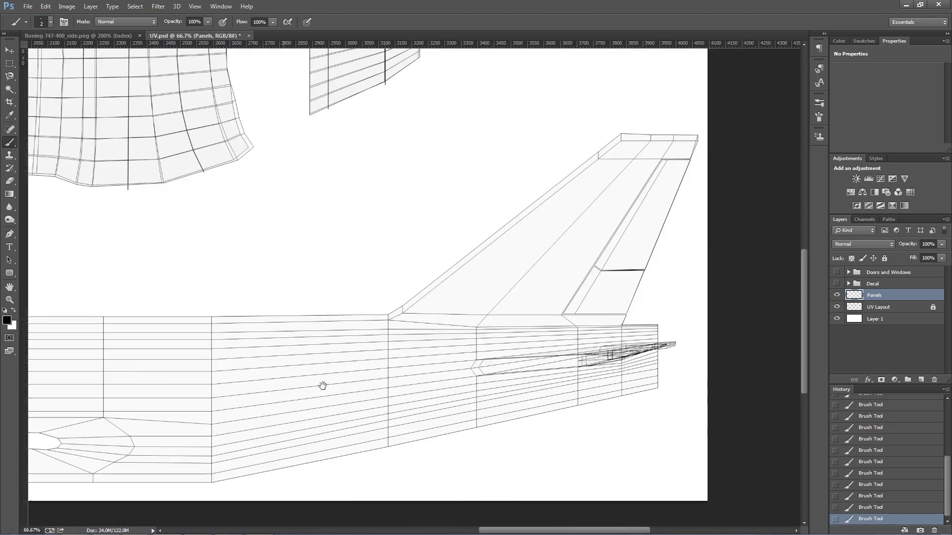
drag(420, 394, 624, 409)
drag(174, 344, 618, 359)
drag(70, 228, 355, 271)
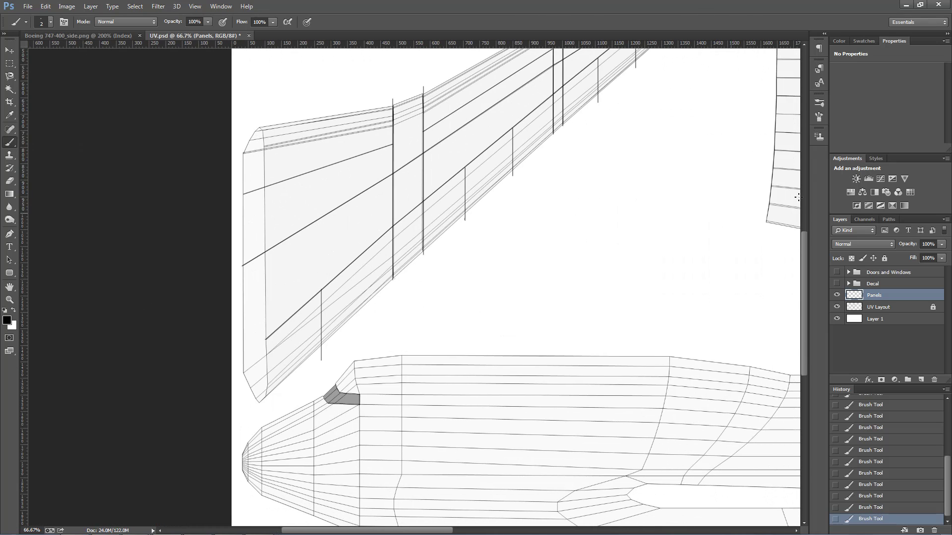
click(819, 137)
click(819, 136)
click(818, 117)
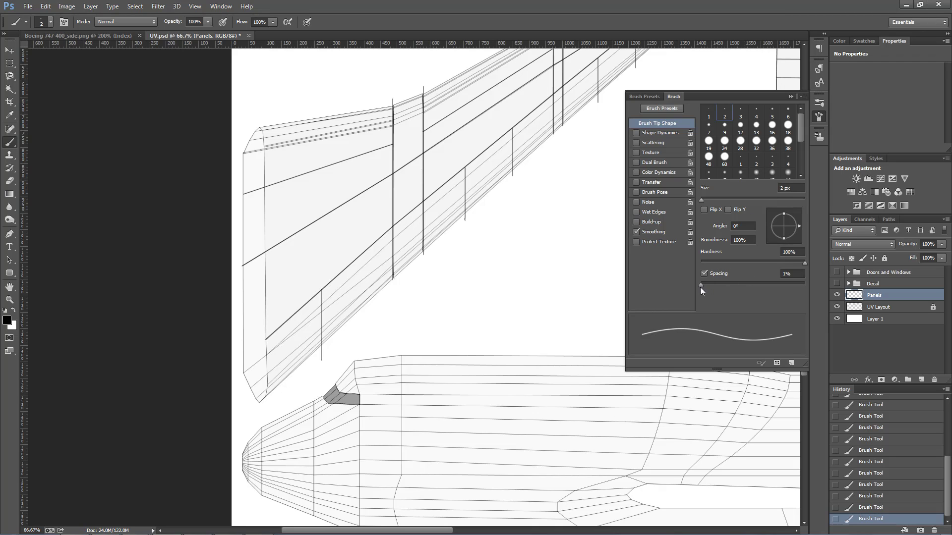
drag(700, 286, 754, 286)
click(819, 117)
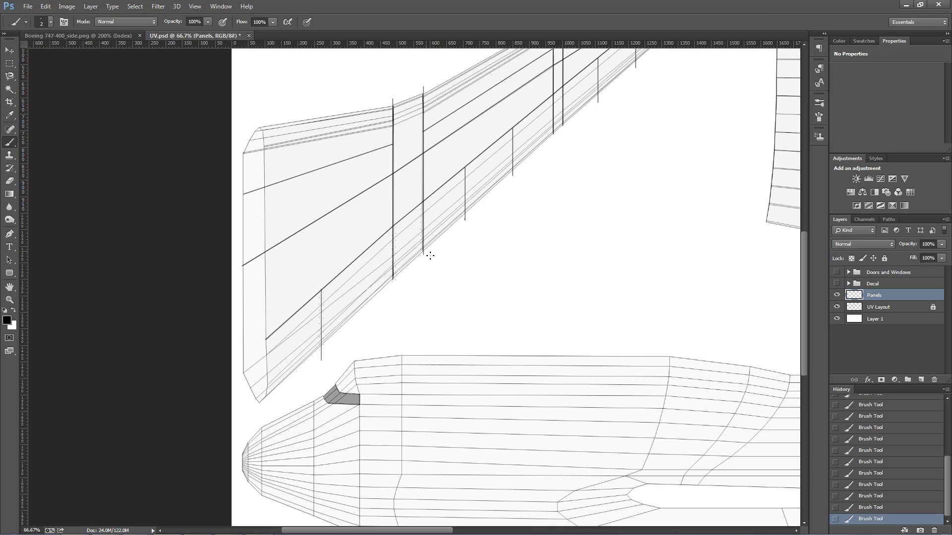
Readjust the brush tip spacing and paint a row of rivet dots alongside the panel lines on the wing UVs.
click(818, 117)
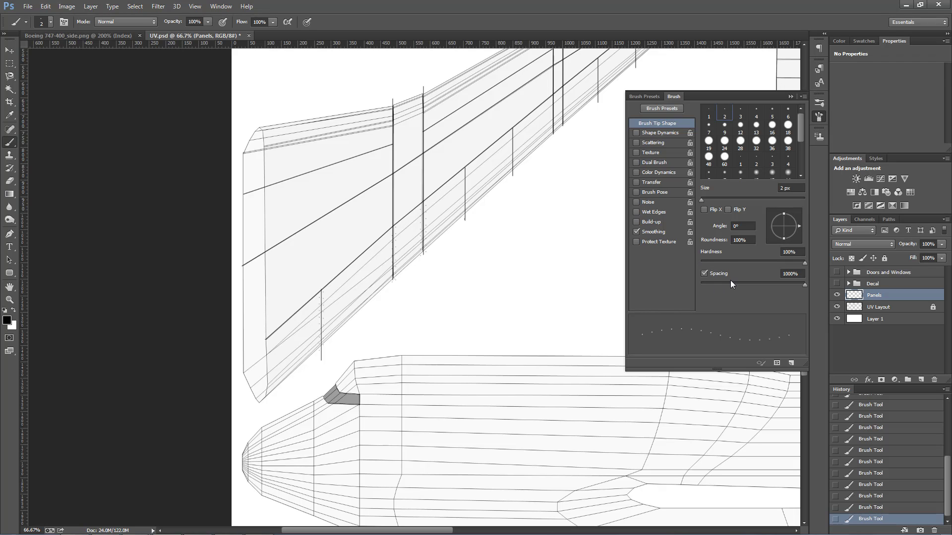
mouse_move(730, 280)
mouse_down()
mouse_move(703, 281)
mouse_move(815, 269)
mouse_up()
click(818, 116)
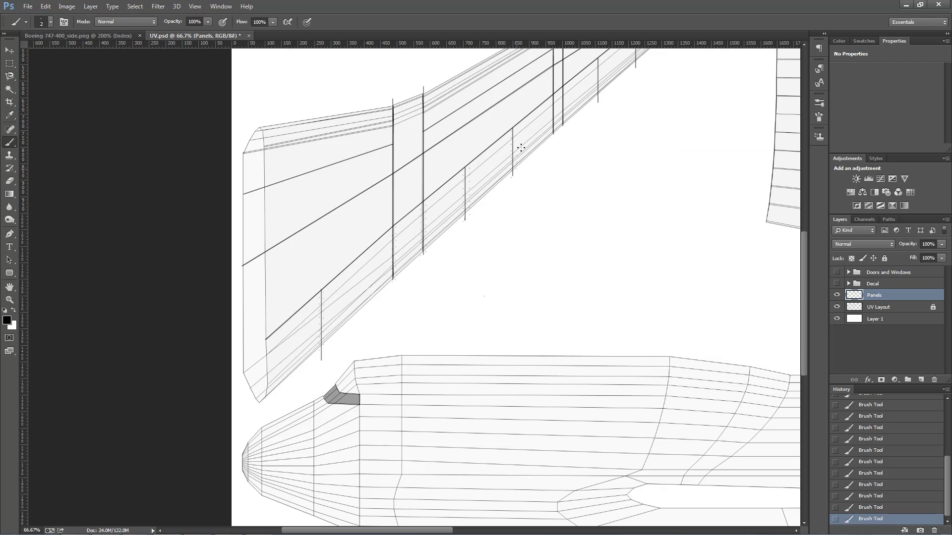
drag(561, 134, 466, 242)
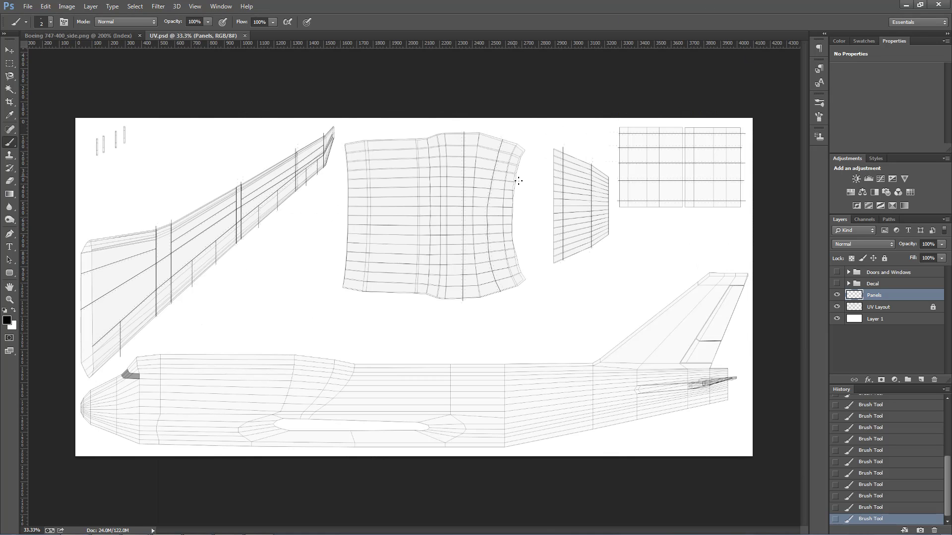
Check the rivets over the whole texture and hide the UV Layout layer so only the panel lines and rivets show on white.
key(ctrl+plus)
drag(302, 170, 510, 223)
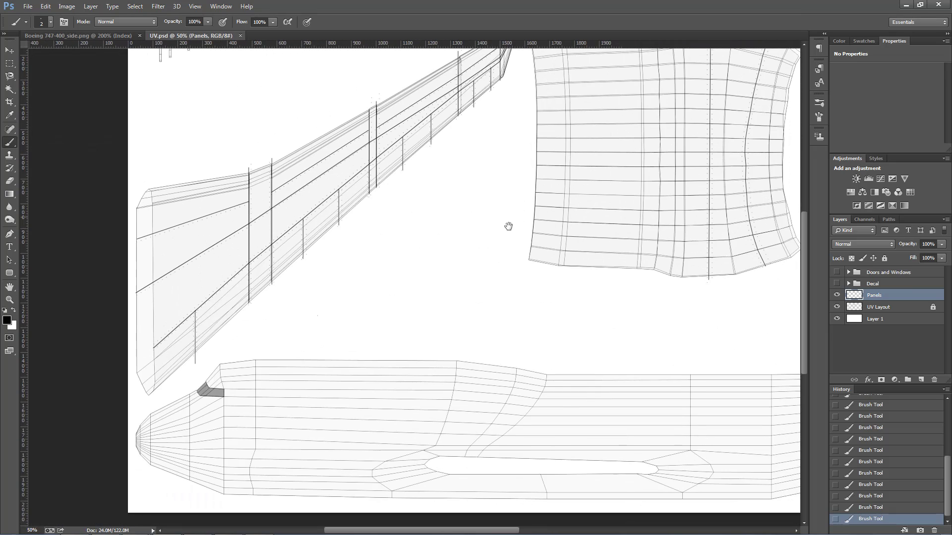
drag(387, 166, 249, 264)
drag(545, 245, 208, 171)
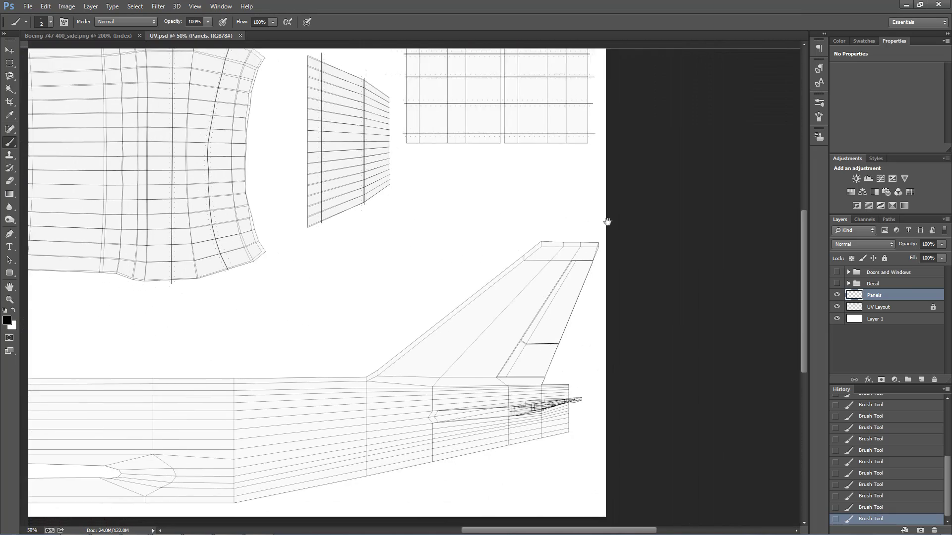
drag(298, 312, 544, 338)
key(ctrl+r)
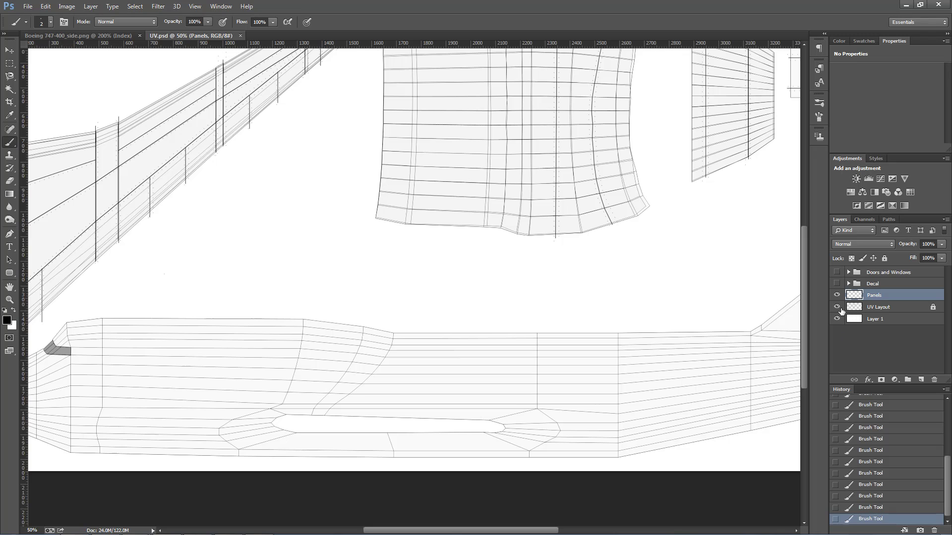
click(837, 307)
key(ctrl+minus)
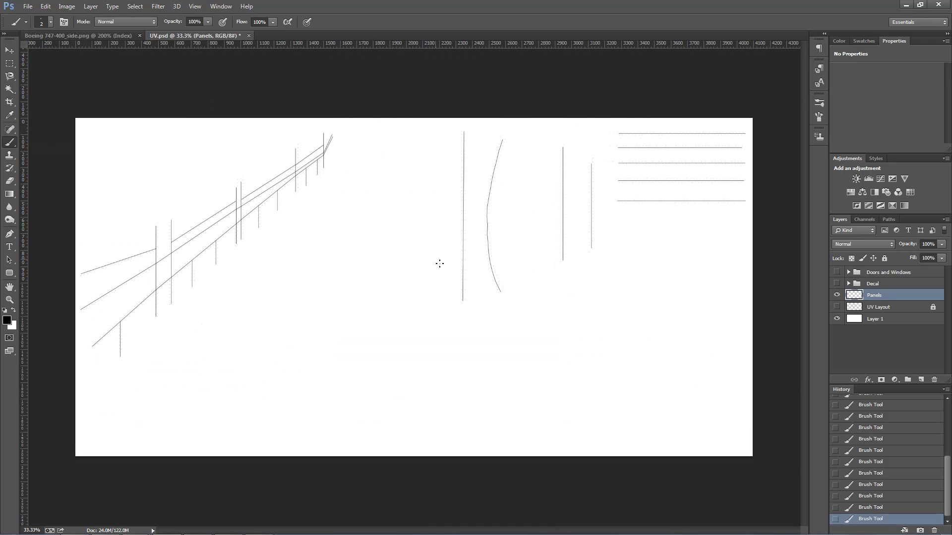
Save the panel texture as a PNG copy named Panels in the Part 2 Tutorial folder.
click(28, 6)
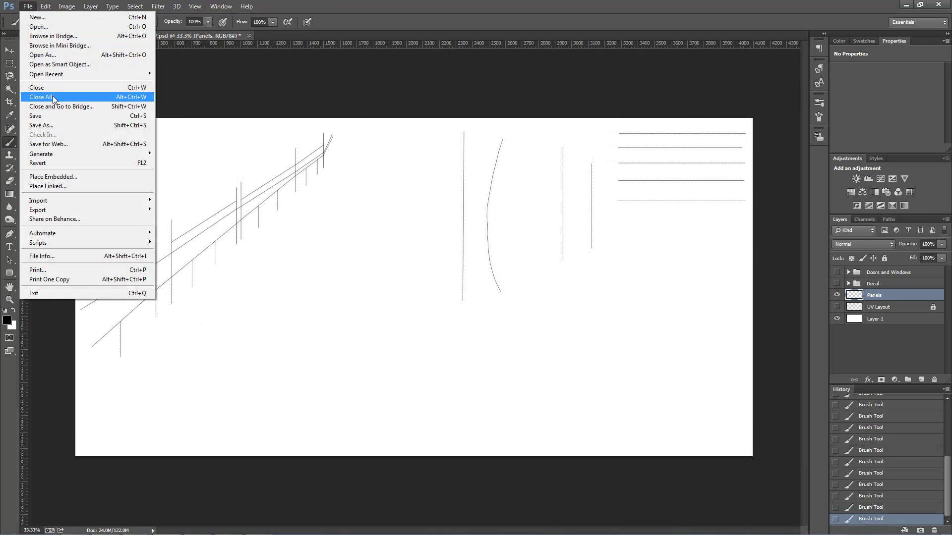
click(41, 124)
click(148, 440)
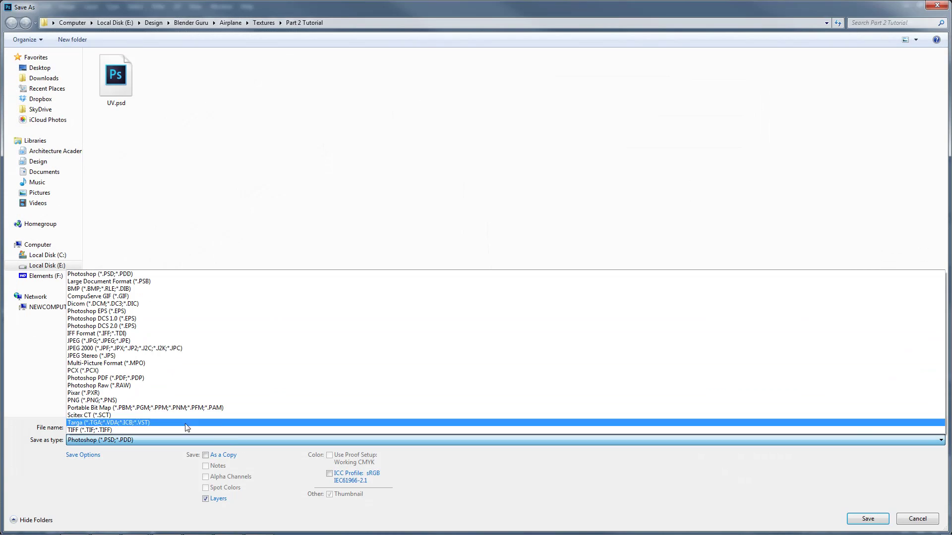
click(149, 402)
click(152, 427)
text(Panel)
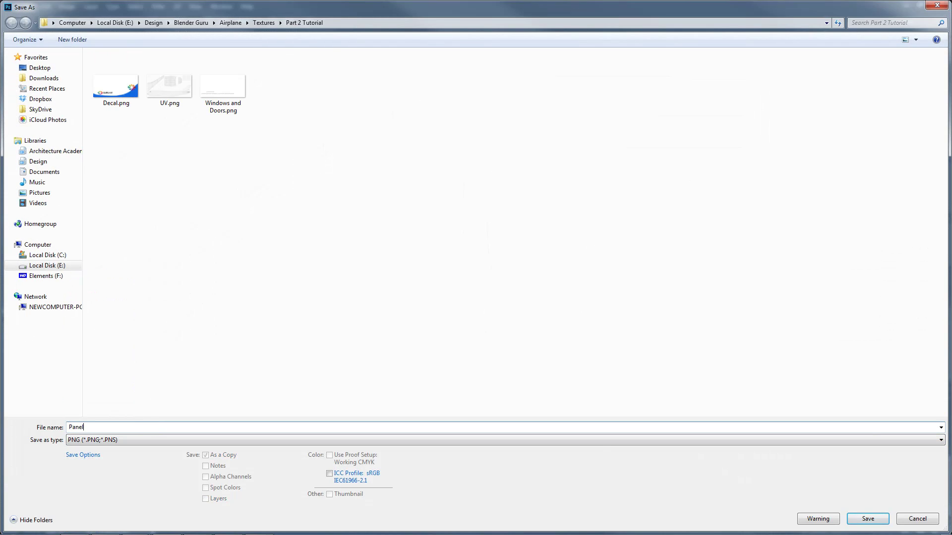
text(s)
key(Return)
click(506, 165)
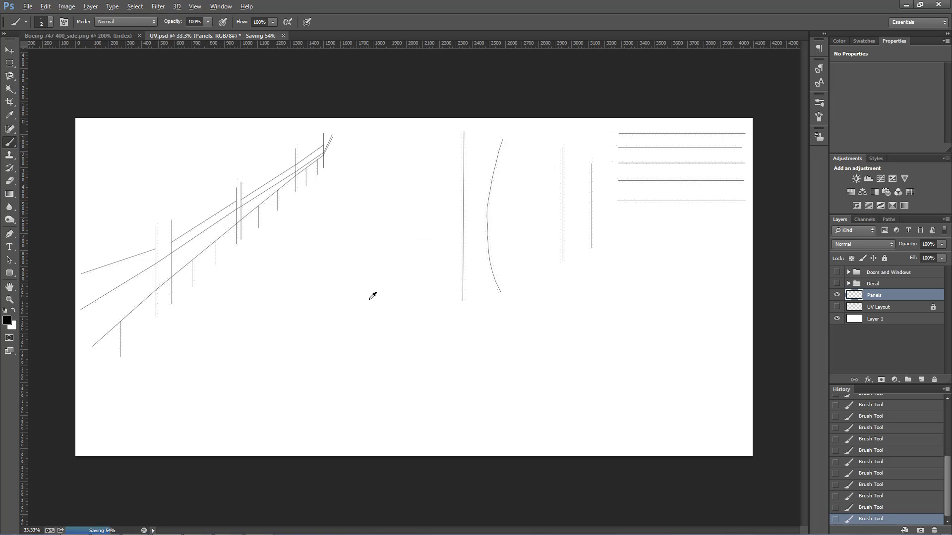
Return to Blender and change the UV editor area to the Node Editor.
key(alt+Tab)
scroll(495, 319, down, 3)
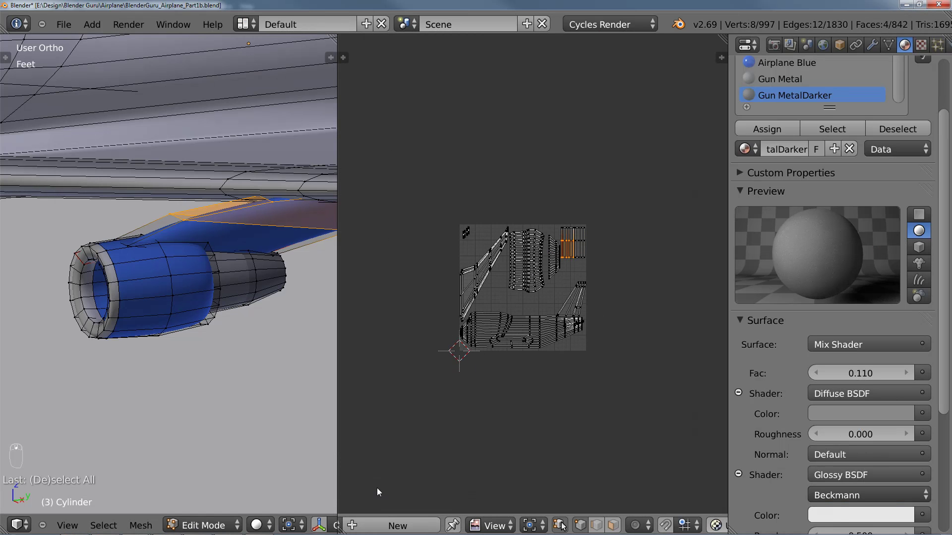
scroll(377, 525, up, 4)
click(355, 526)
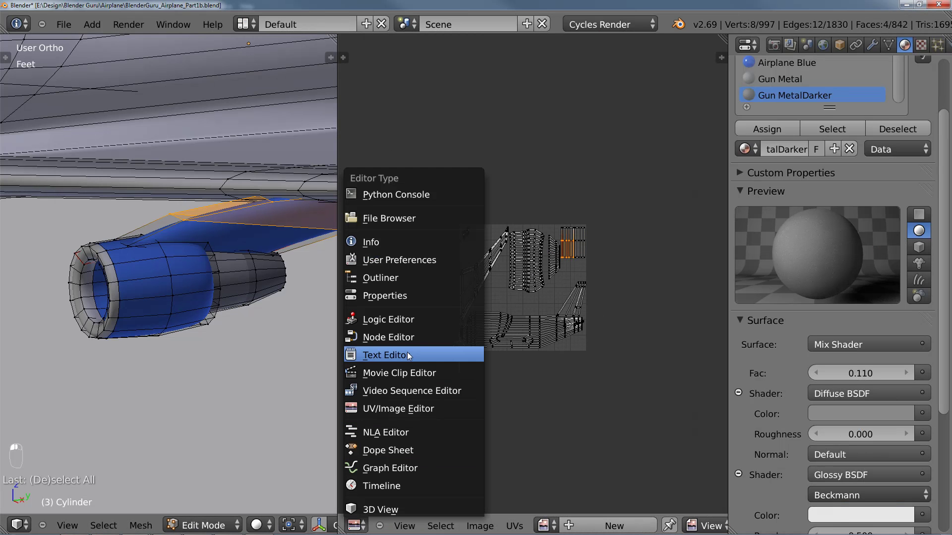
click(388, 337)
key(Home)
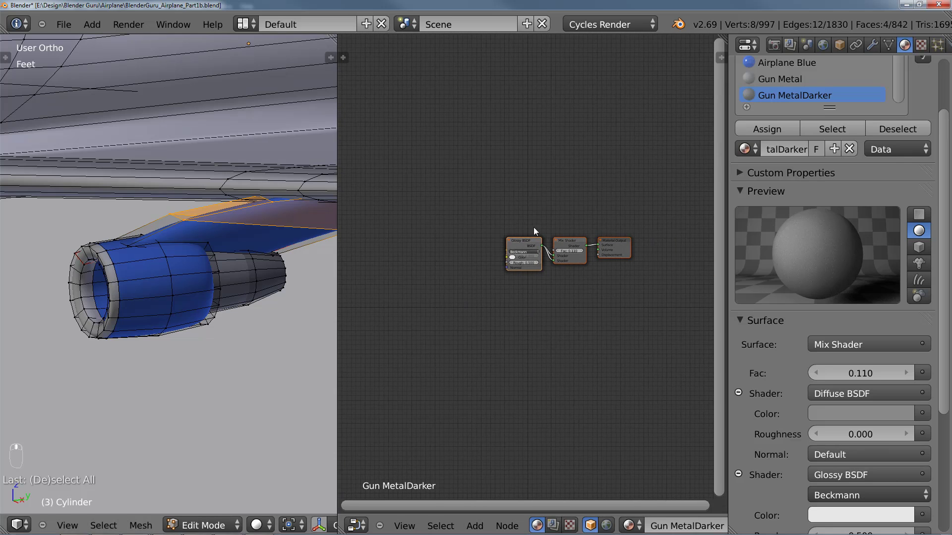
Leave Edit Mode and select the Plane Exterior material to show its nodes.
key(Tab)
scroll(813, 108, up, 4)
click(803, 105)
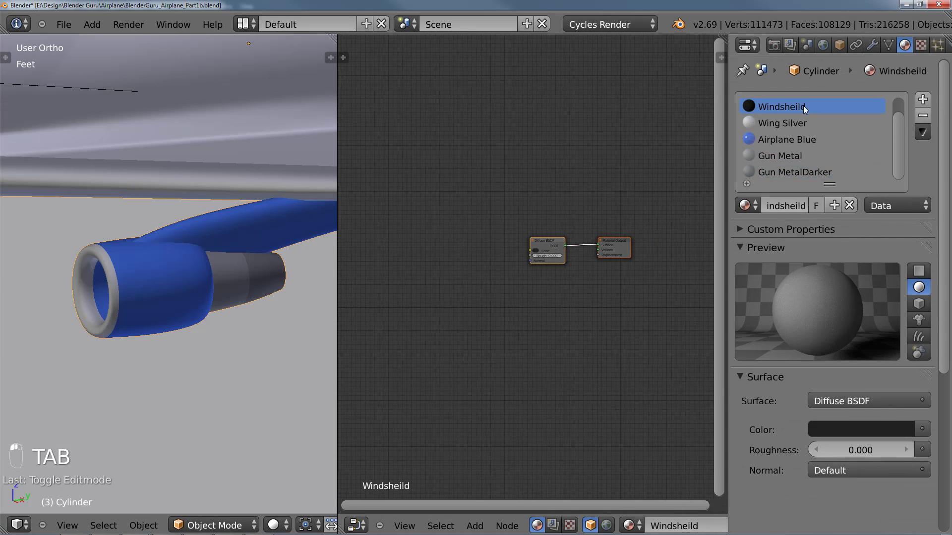
scroll(809, 112, up, 1)
click(809, 108)
scroll(527, 287, up, 4)
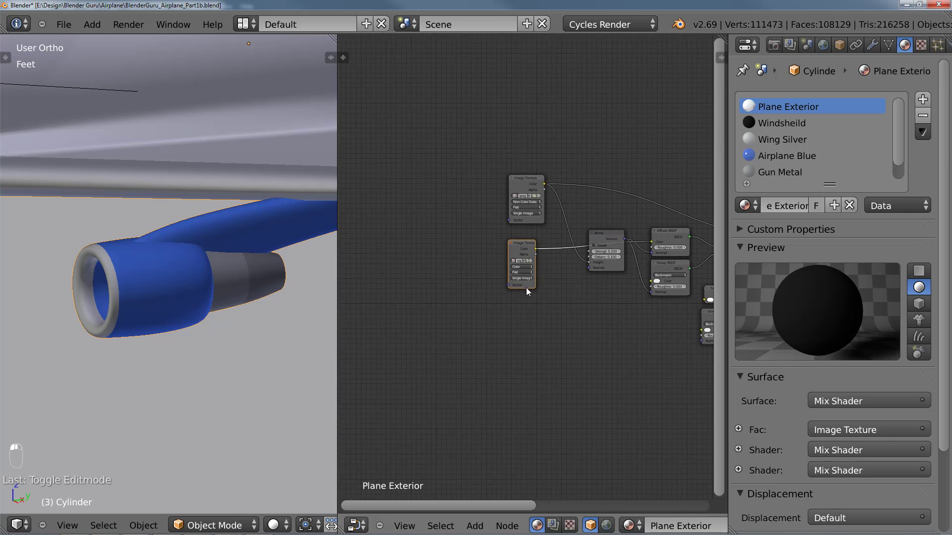
Move the Non-Color Data Image Texture node and the Bump node up, away from the other nodes, to make room between them.
middle_drag(614, 275, 557, 248)
drag(554, 207, 563, 171)
middle_drag(510, 201, 505, 305)
shift+drag(434, 231, 450, 240)
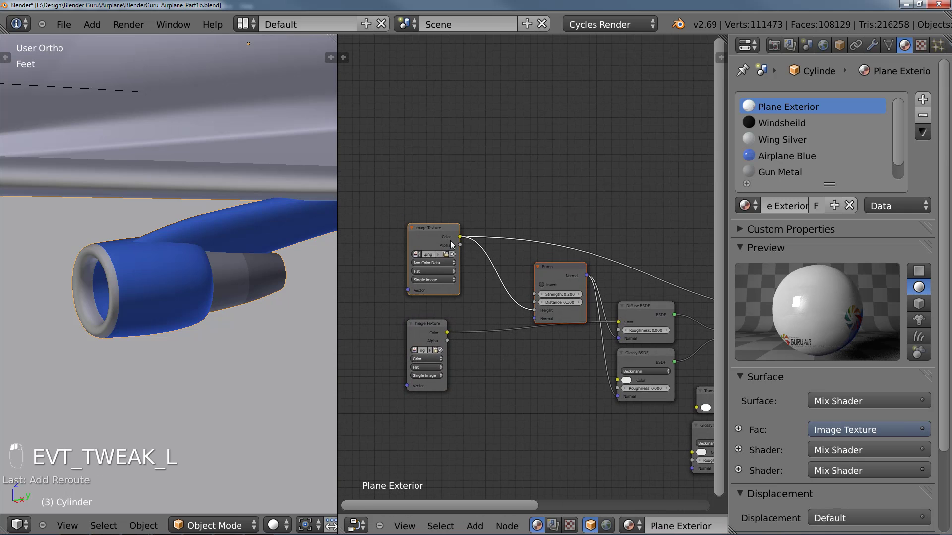
key(g)
click(462, 165)
scroll(456, 217, up, 2)
middle_drag(456, 218, 466, 268)
scroll(466, 268, up, 1)
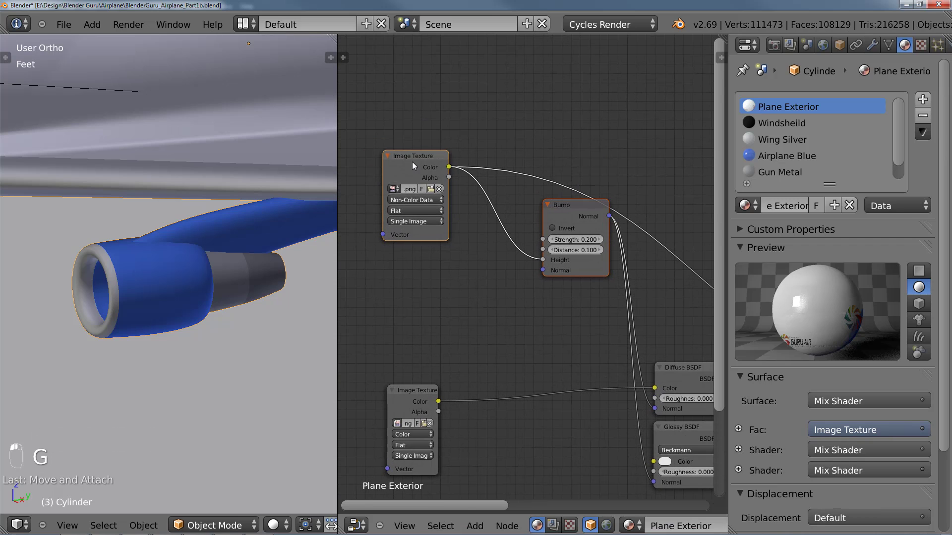
Reposition the Non-Color Data Image Texture node and the Bump node to leave space beneath the texture.
click(416, 162)
key(g)
click(434, 159)
middle_drag(540, 230, 593, 256)
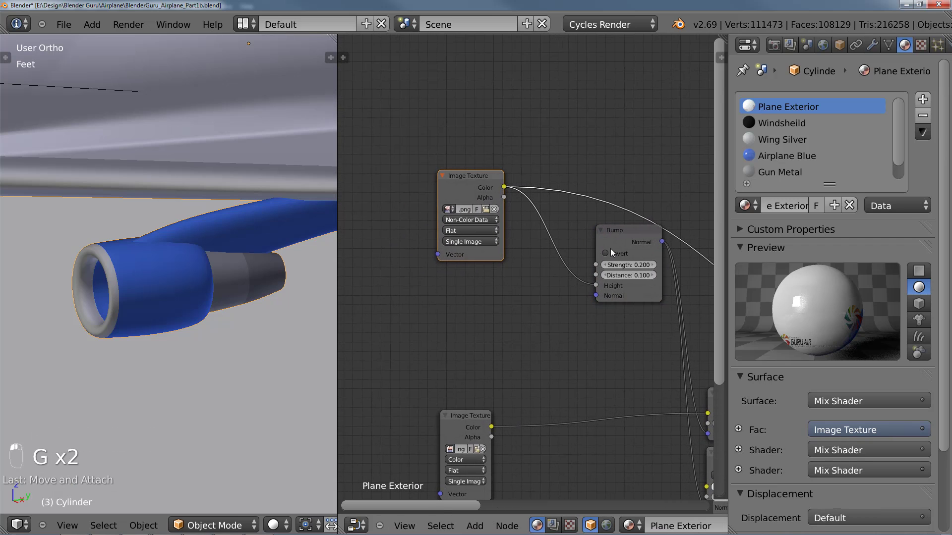
mouse_move(619, 236)
mouse_down()
mouse_move(632, 213)
mouse_move(607, 233)
mouse_up()
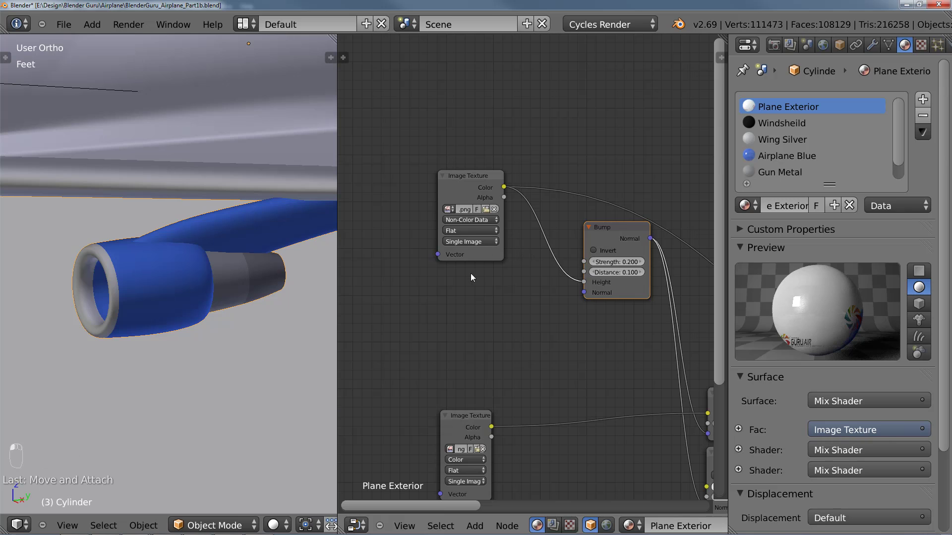
Add an Image Texture node below the Non-Color Data one and load Panels.png into it from the Part 2 Tutorial folder.
key(shift+a)
mouse_move(471, 273)
click(513, 274)
click(431, 269)
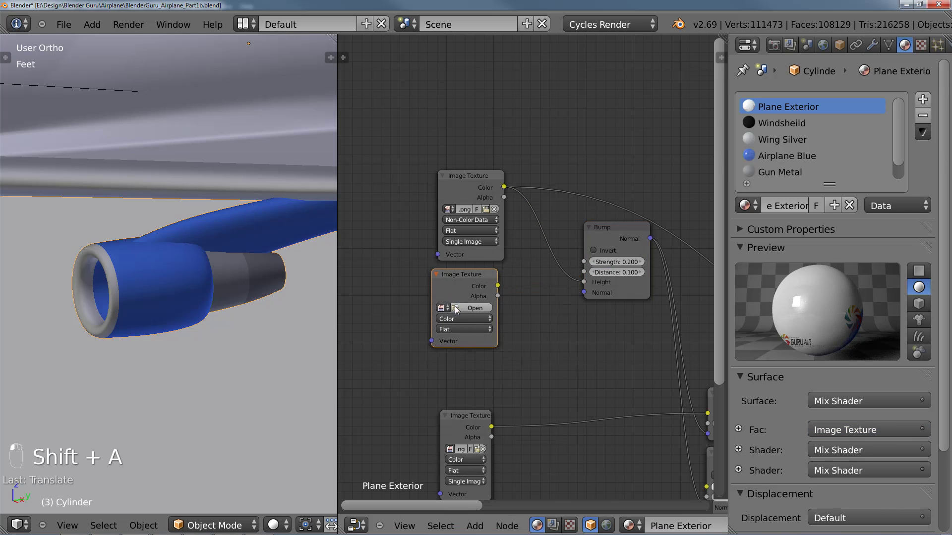
click(445, 308)
click(468, 308)
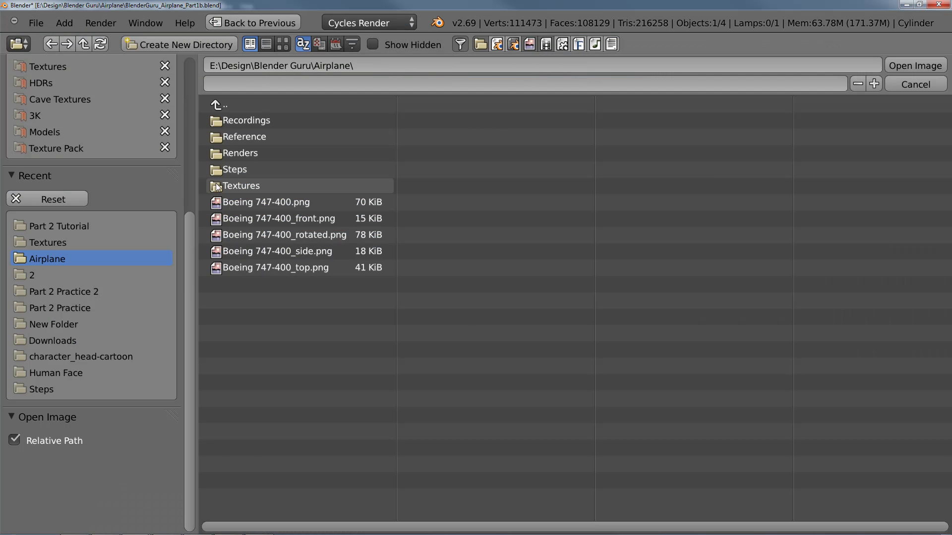
click(242, 187)
click(263, 169)
double_click(260, 140)
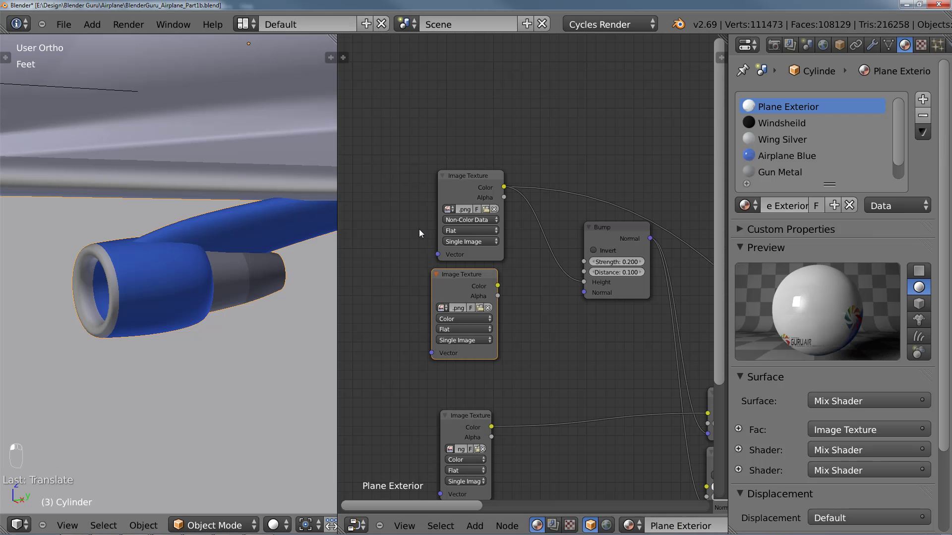
Move the two upper Image Texture nodes and the Bump node farther away from the shader nodes.
shift+click(453, 184)
key(g)
click(332, 262)
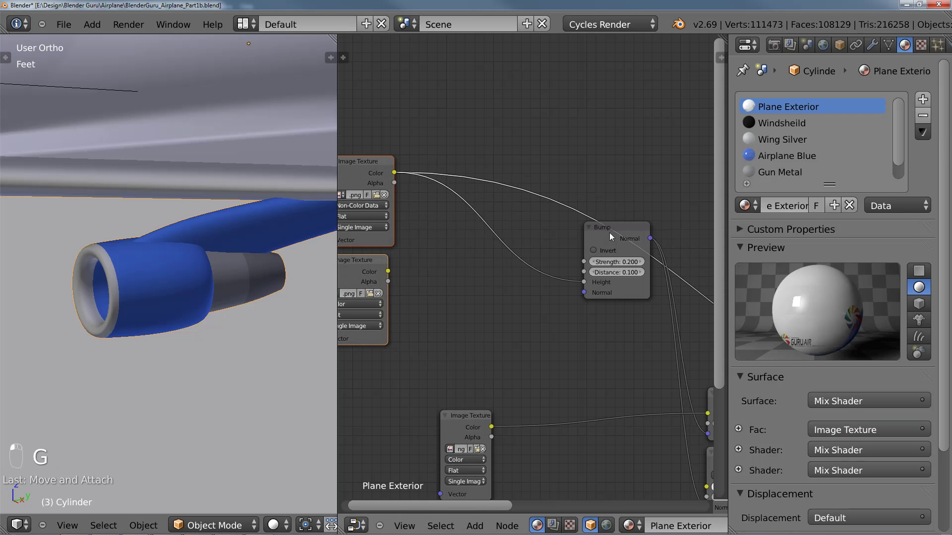
click(608, 234)
key(g)
click(489, 239)
scroll(638, 394, down, 3)
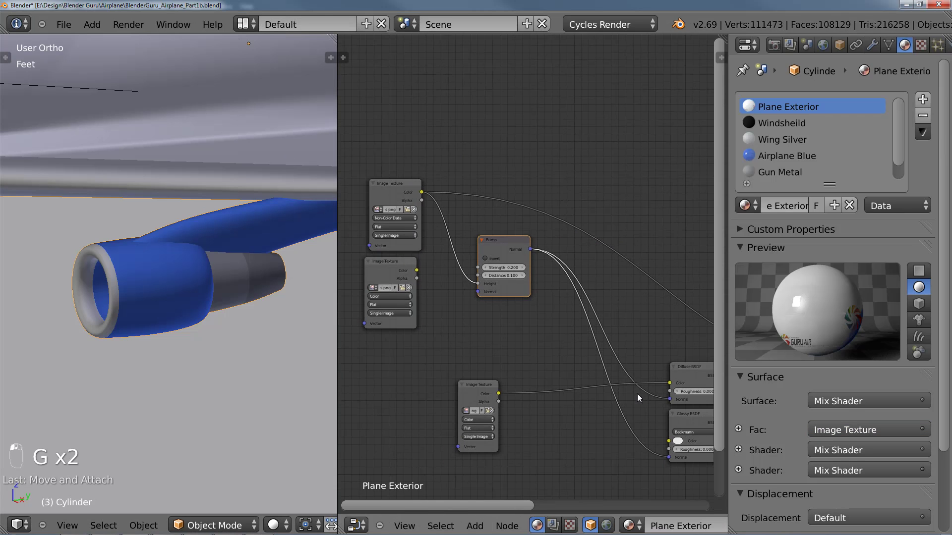
Spread the original Image Texture node and the Panels texture node apart vertically, before the Bump node.
click(505, 243)
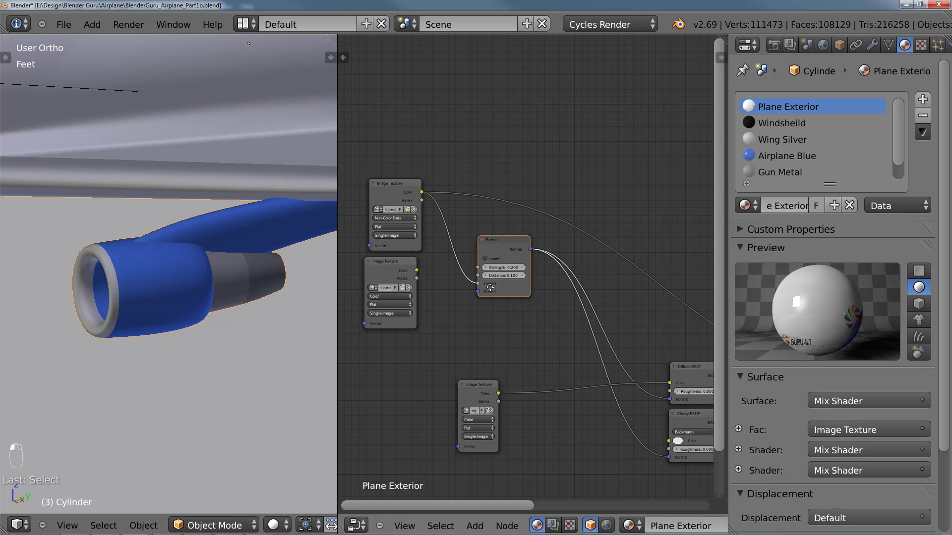
scroll(545, 287, up, 2)
right_click(500, 154)
key(g)
click(478, 103)
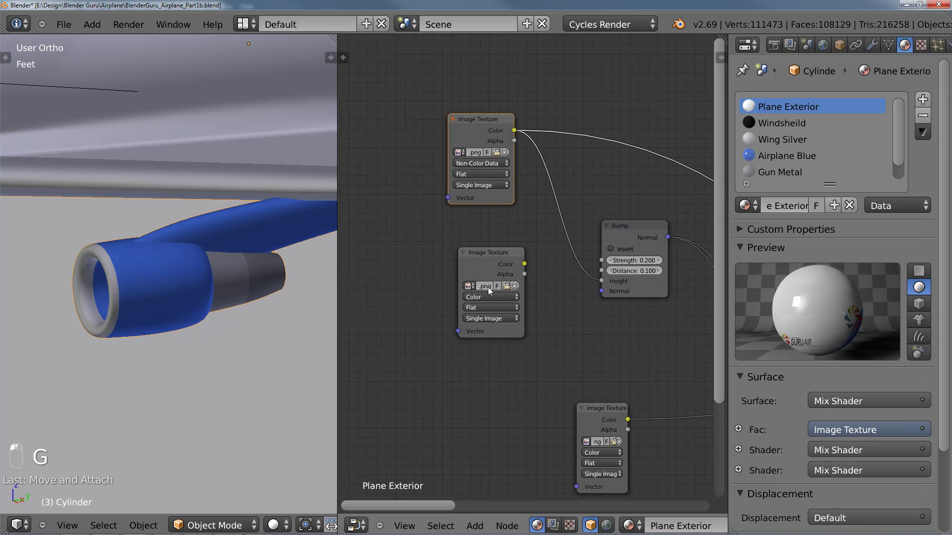
right_click(483, 259)
key(g)
click(433, 253)
key(g)
click(496, 248)
Set the Panels texture node to Non-Color Data and line up the original Image Texture node above it.
click(468, 289)
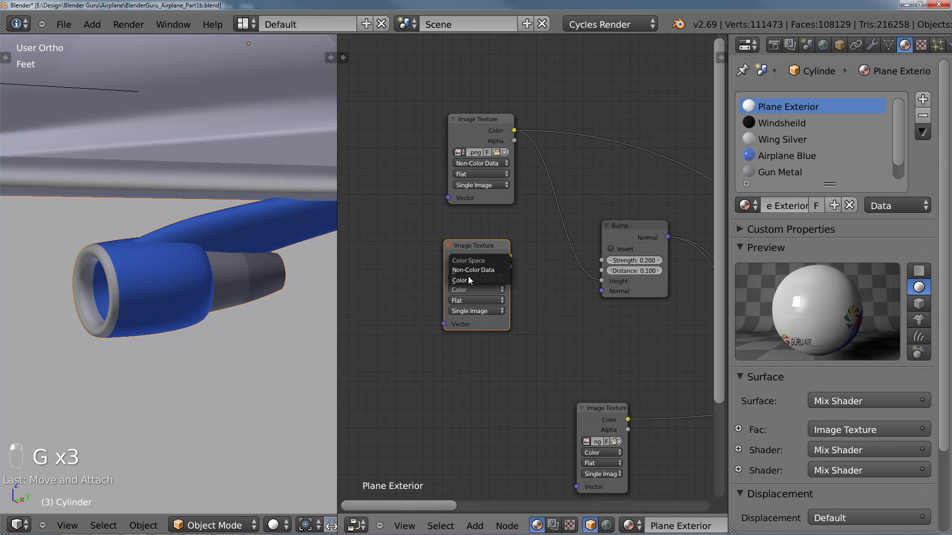
click(469, 275)
right_click(462, 133)
key(g)
click(457, 133)
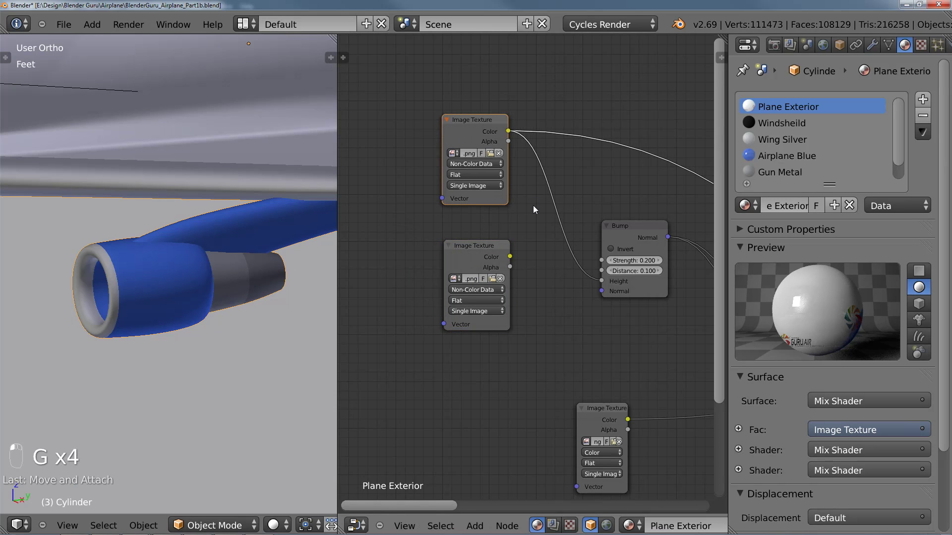
Add a MixRGB node, feeding the original texture into Color1 and Panels into Color2, and connect its output to the Bump's Height.
key(shift+a)
mouse_move(535, 208)
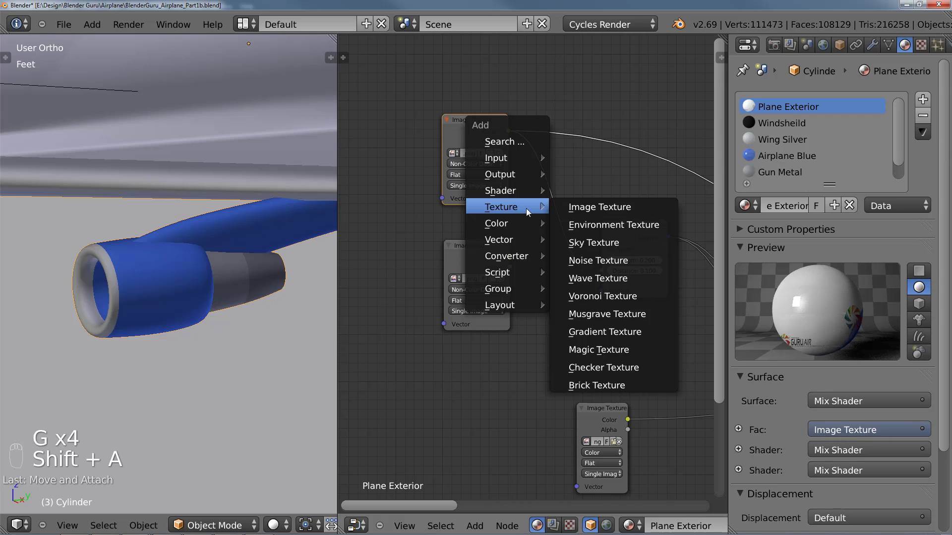
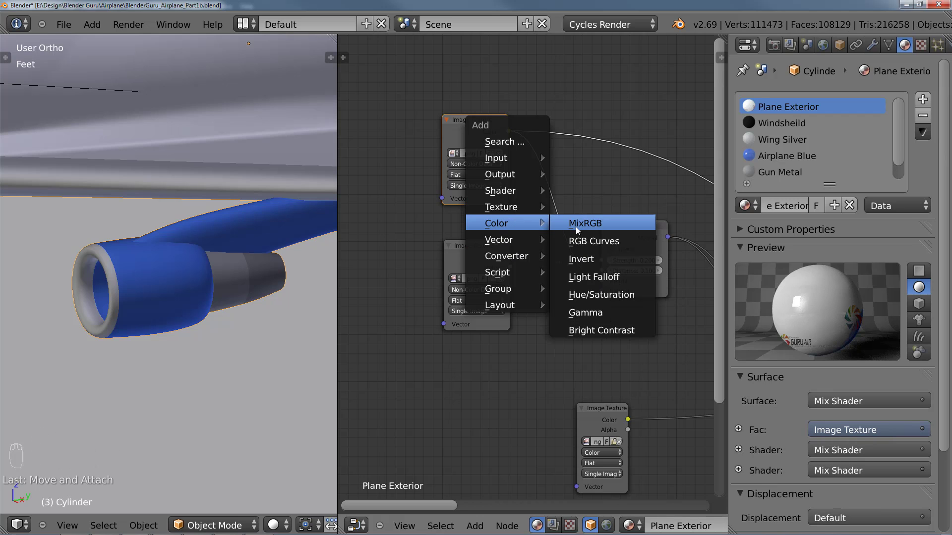
click(576, 226)
click(523, 161)
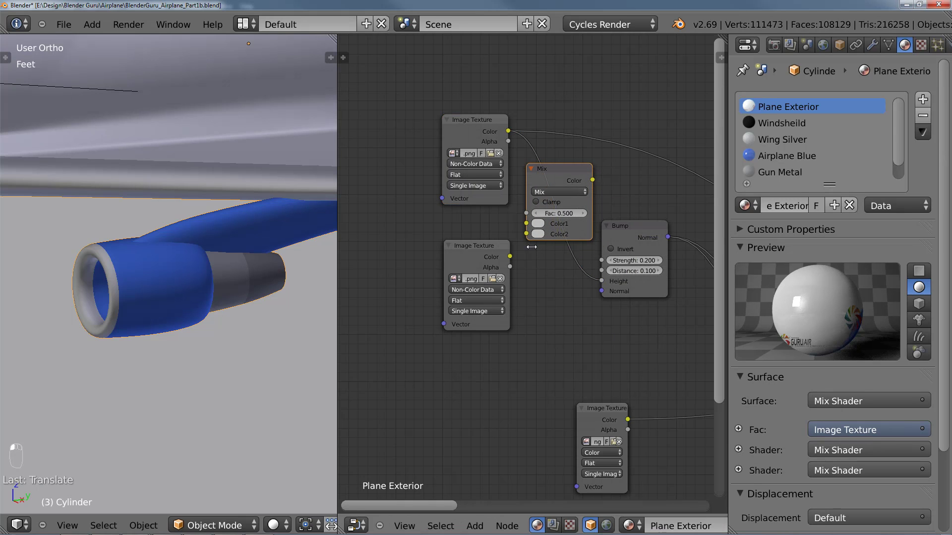
drag(510, 256, 526, 233)
drag(508, 131, 526, 224)
drag(593, 180, 601, 281)
Set the MixRGB node's blend type to Multiply and its factor to 1.000.
click(554, 191)
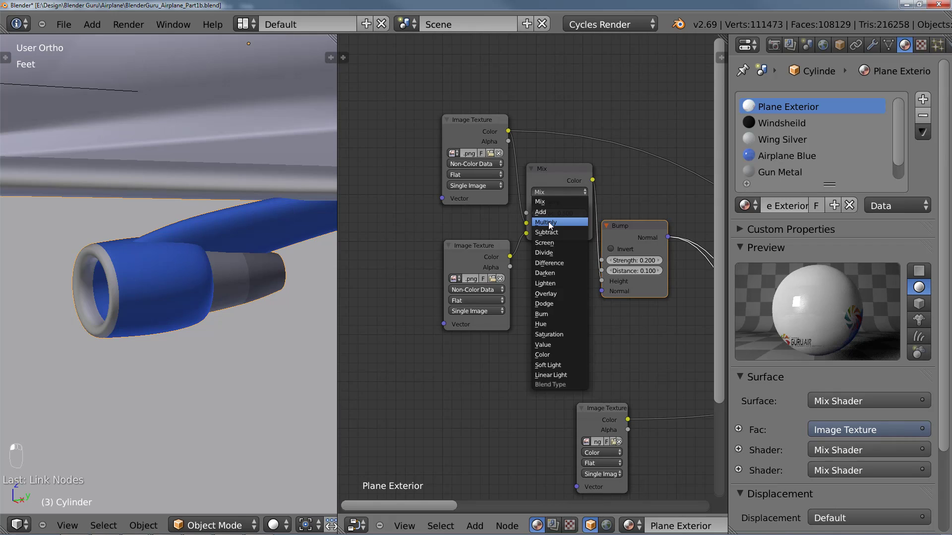
click(555, 223)
drag(555, 215, 648, 219)
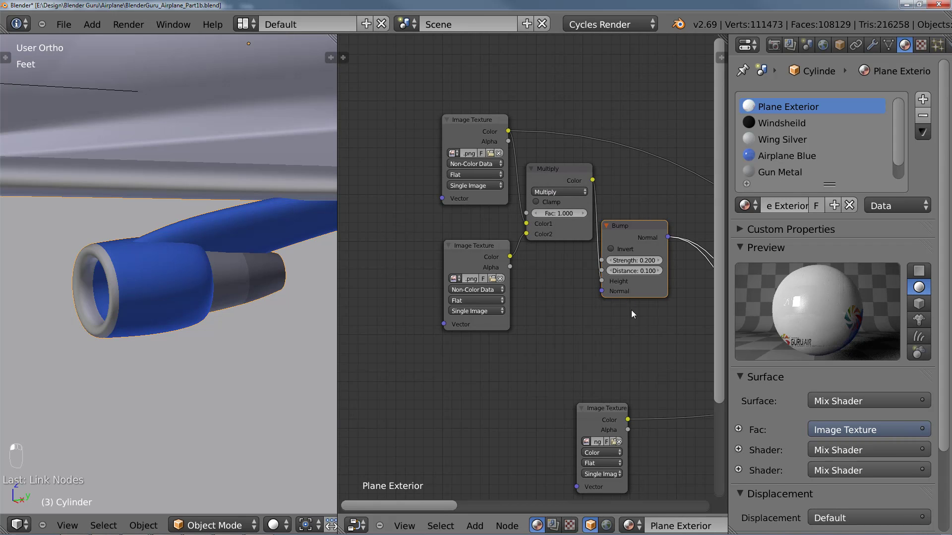
Select the Wing Silver material to show its nodes and reposition its shader nodes.
scroll(572, 302, down, 2)
middle_drag(632, 311, 400, 284)
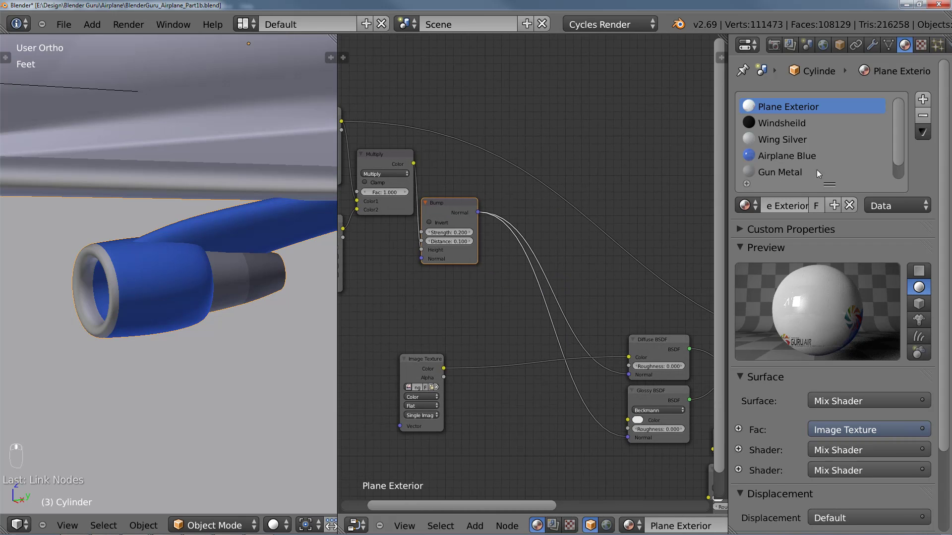
scroll(251, 269, down, 3)
scroll(251, 269, down, 5)
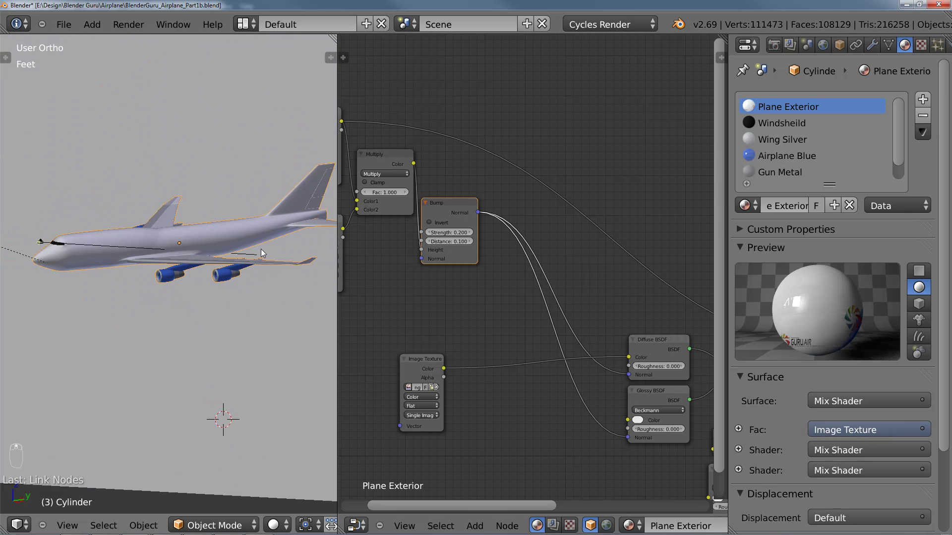
middle_drag(470, 259, 535, 269)
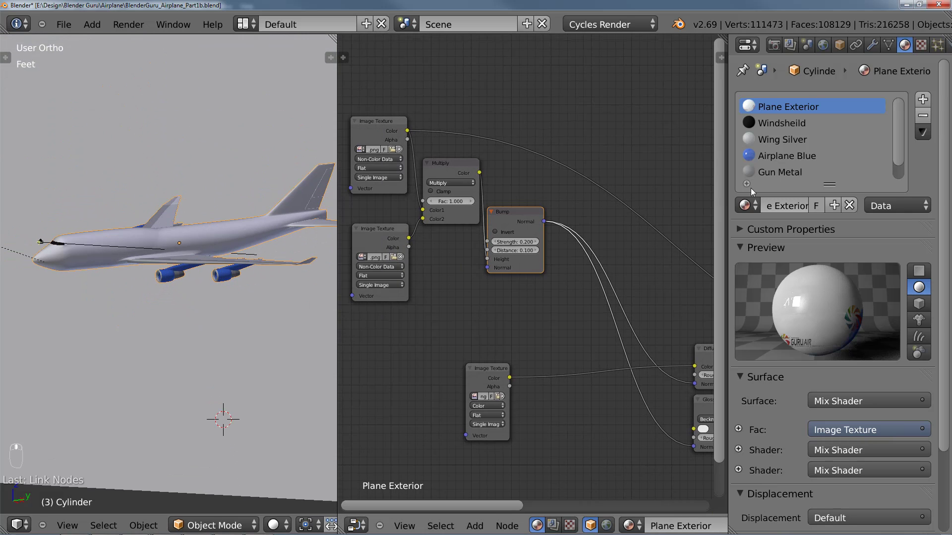
click(781, 139)
scroll(207, 263, up, 3)
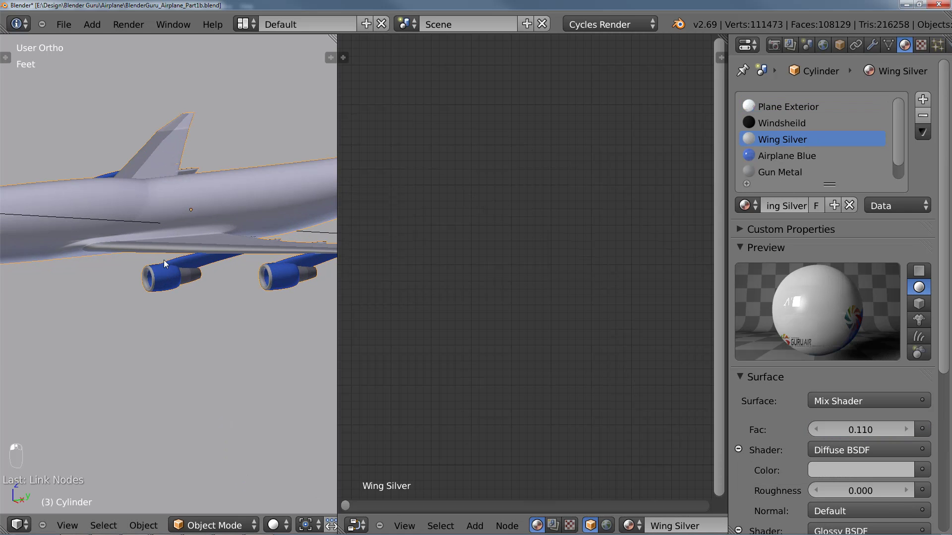
scroll(507, 335, down, 5)
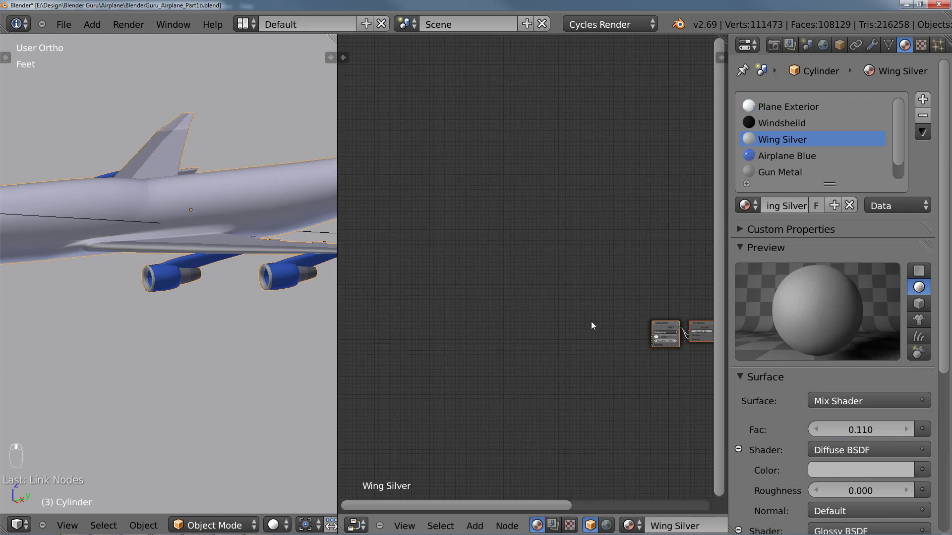
middle_drag(597, 325, 569, 280)
scroll(381, 239, up, 1)
scroll(500, 231, up, 4)
key(g)
click(498, 268)
scroll(474, 259, up, 2)
Add an Image Texture node to the Wing Silver material and assign the already loaded Panels.png to it.
key(shift+a)
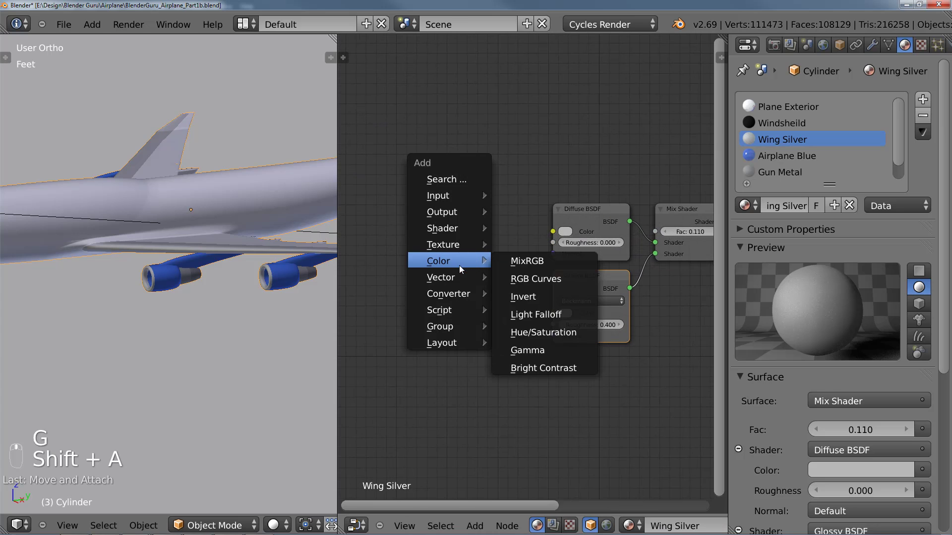
mouse_move(451, 249)
click(551, 243)
click(390, 218)
click(402, 260)
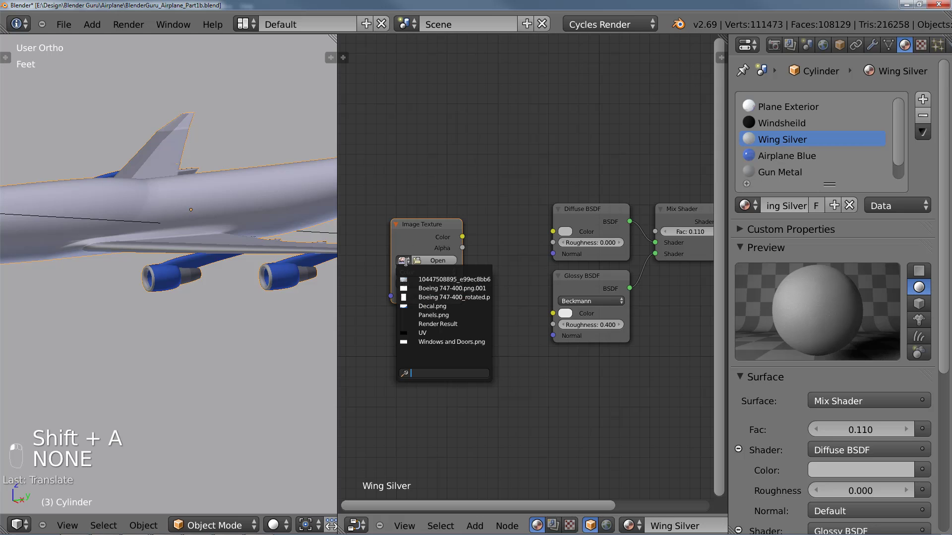
click(443, 315)
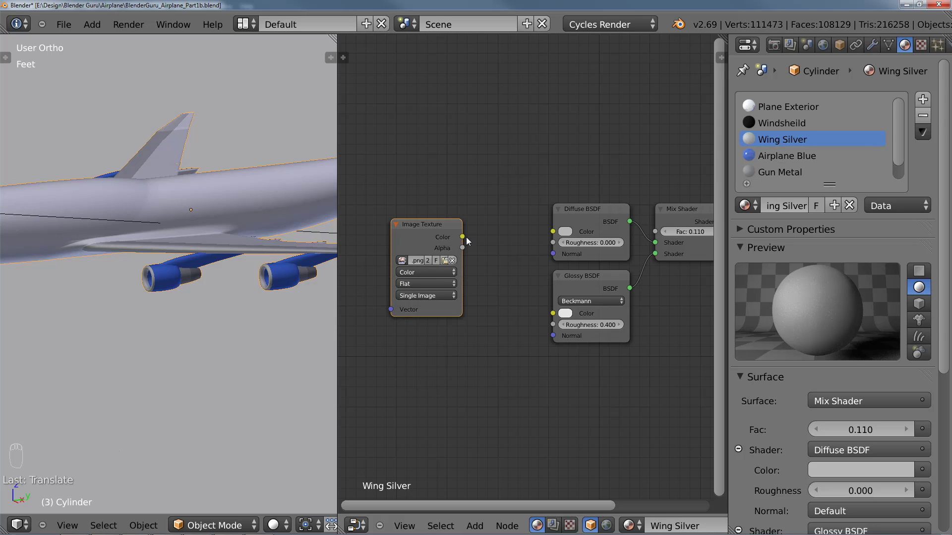
Move Wing Silver's Panels texture node farther from the shaders to make room between them.
click(788, 107)
click(783, 140)
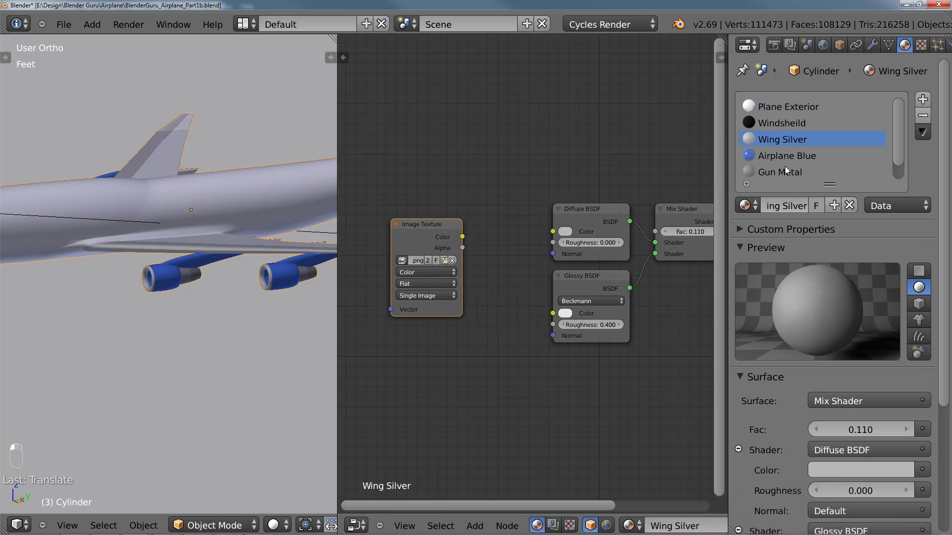
middle_drag(451, 269, 573, 260)
key(g)
click(363, 229)
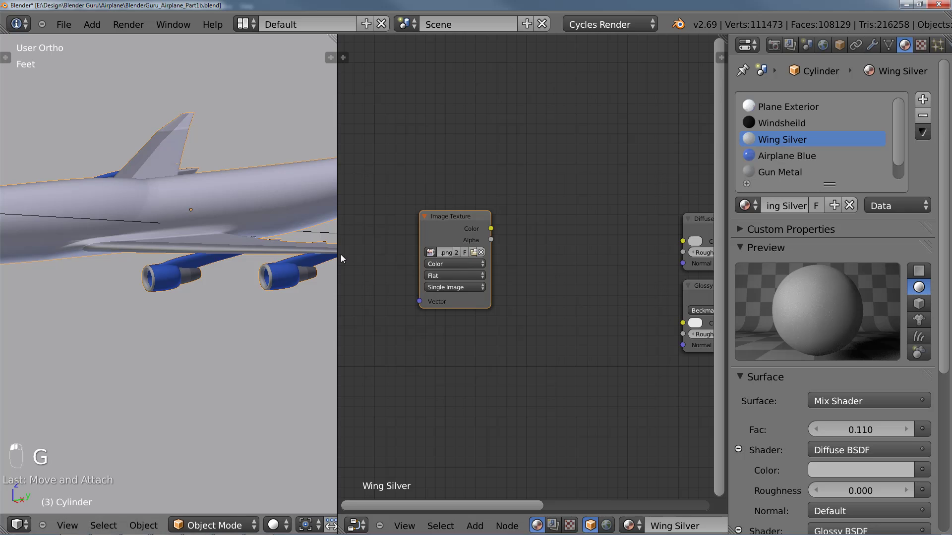
scroll(795, 170, down, 1)
scroll(795, 170, up, 1)
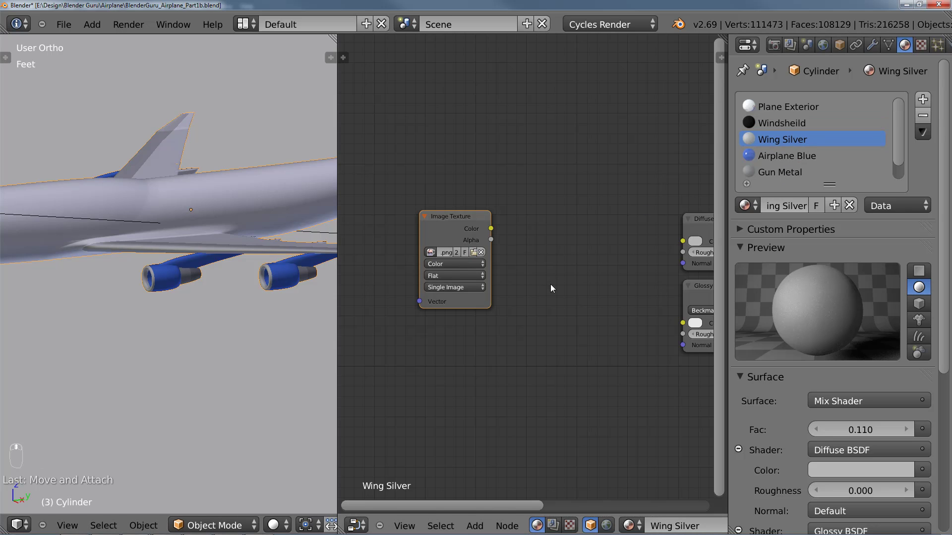
middle_drag(551, 284, 533, 294)
scroll(518, 261, up, 1)
Add a Bump node, connect the Panels color to its Height, and link its Normal output to the Diffuse and Glossy shaders.
key(shift+a)
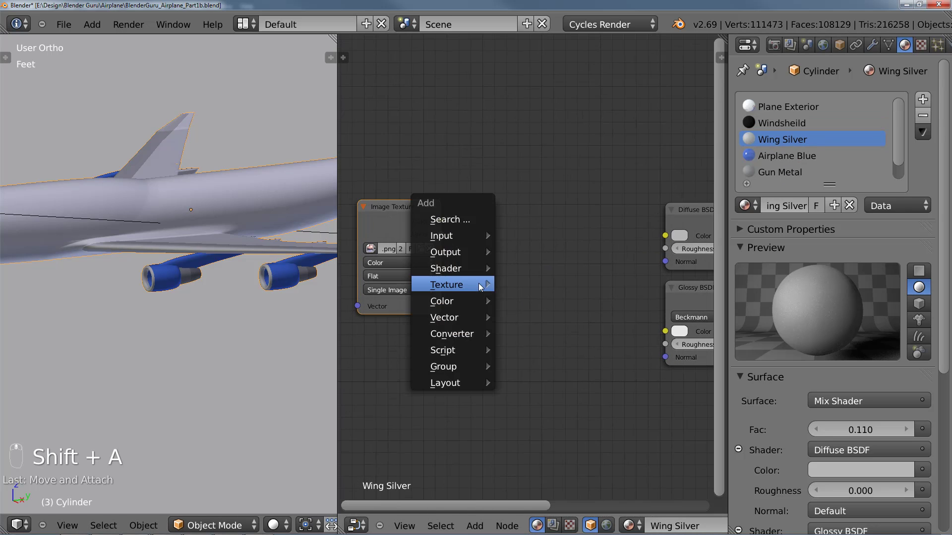
mouse_move(470, 315)
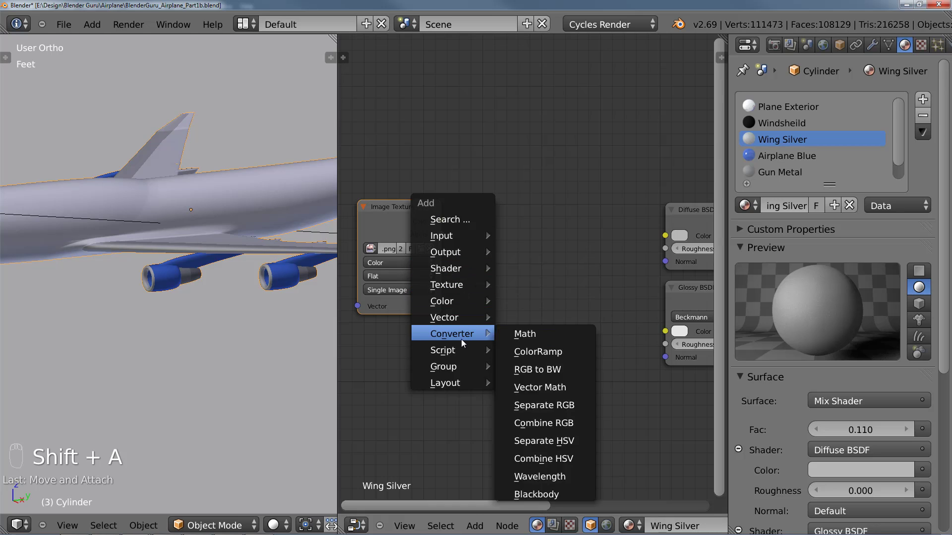
click(527, 335)
click(487, 224)
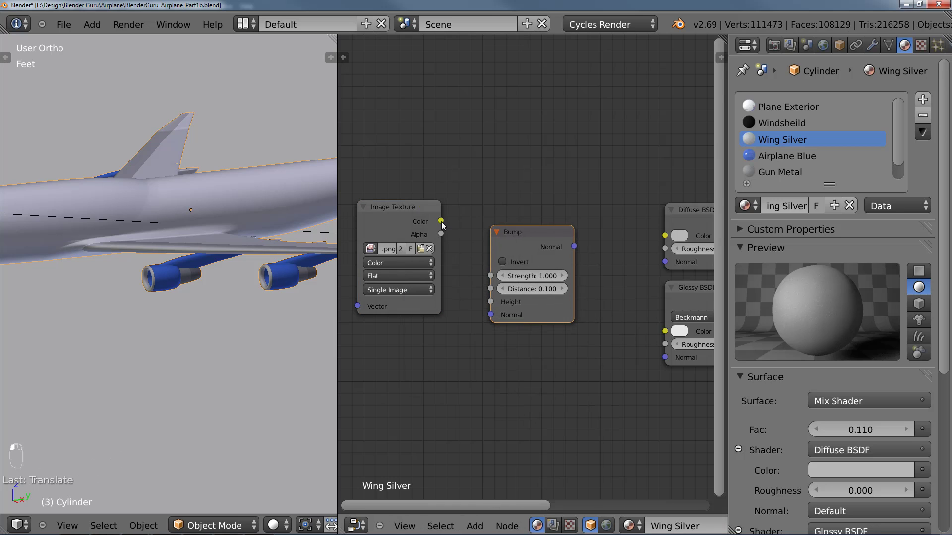
drag(441, 221, 491, 303)
drag(576, 253, 611, 255)
drag(593, 250, 666, 357)
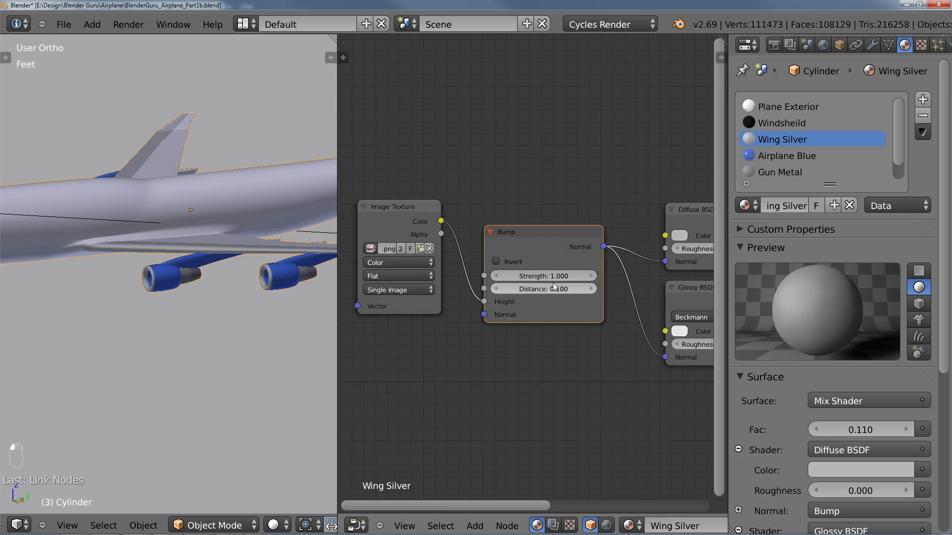
Set the Wing Silver Bump strength to 0.2 and its Panels texture to Non-Color Data.
click(546, 277)
text(.2)
key(Return)
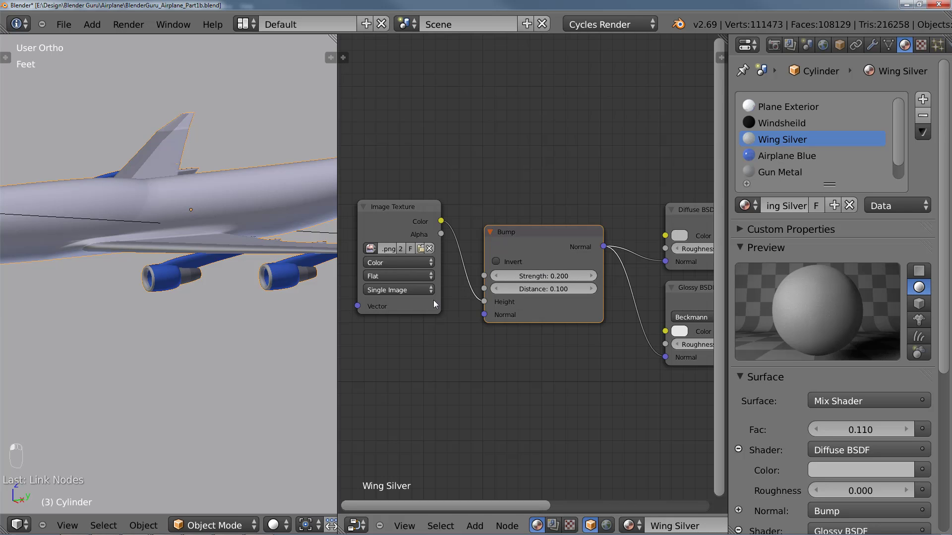
middle_drag(433, 303, 472, 300)
click(441, 259)
click(439, 234)
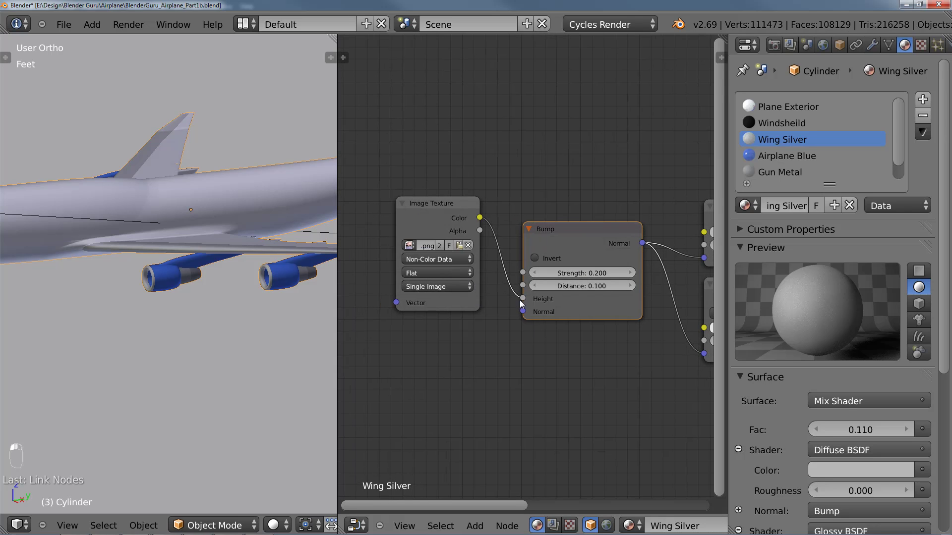
Narrow the Wing Silver material's Bump node.
scroll(520, 302, down, 1)
drag(627, 236, 603, 236)
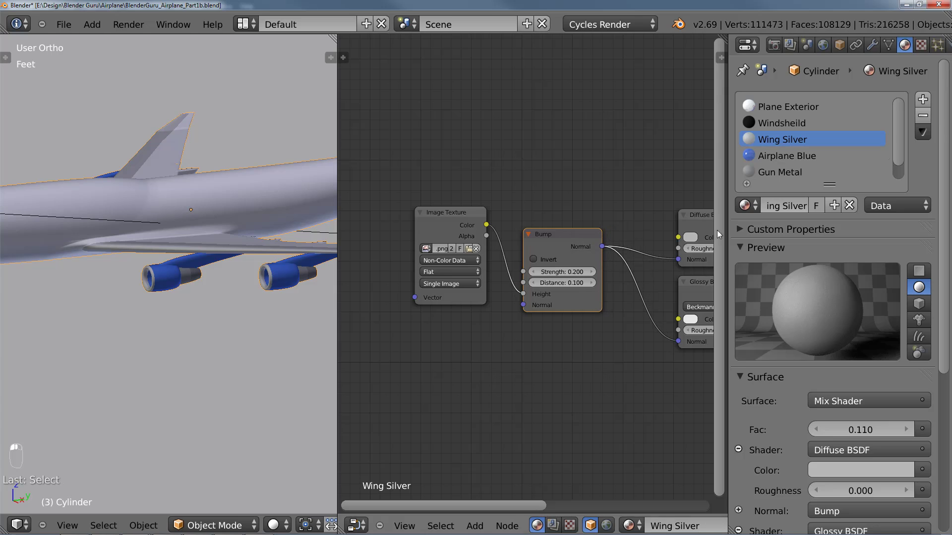
scroll(858, 145, down, 1)
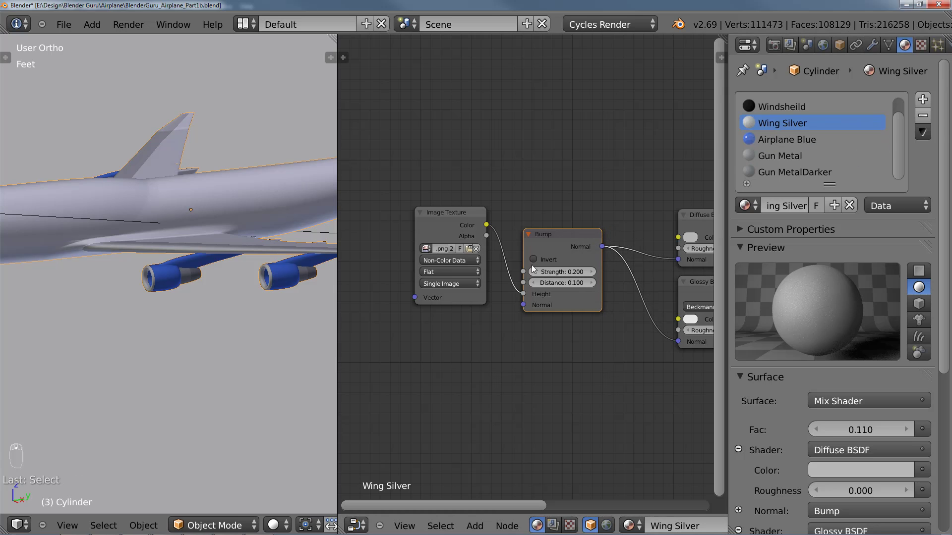
Combine Wing Silver's Panels Image Texture and Bump nodes into one node group.
click(445, 218)
key(a)
middle_drag(566, 250, 537, 237)
click(537, 237)
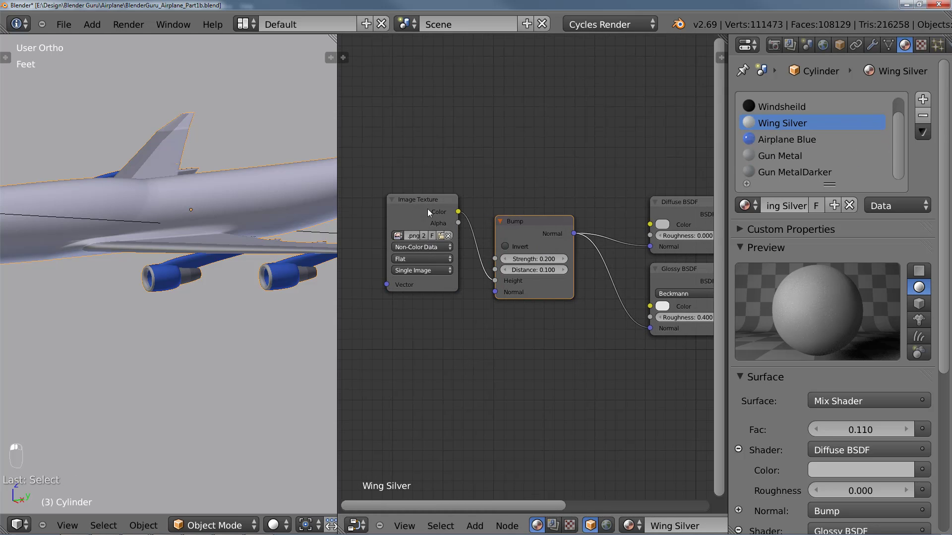
shift+right_drag(427, 211, 436, 211)
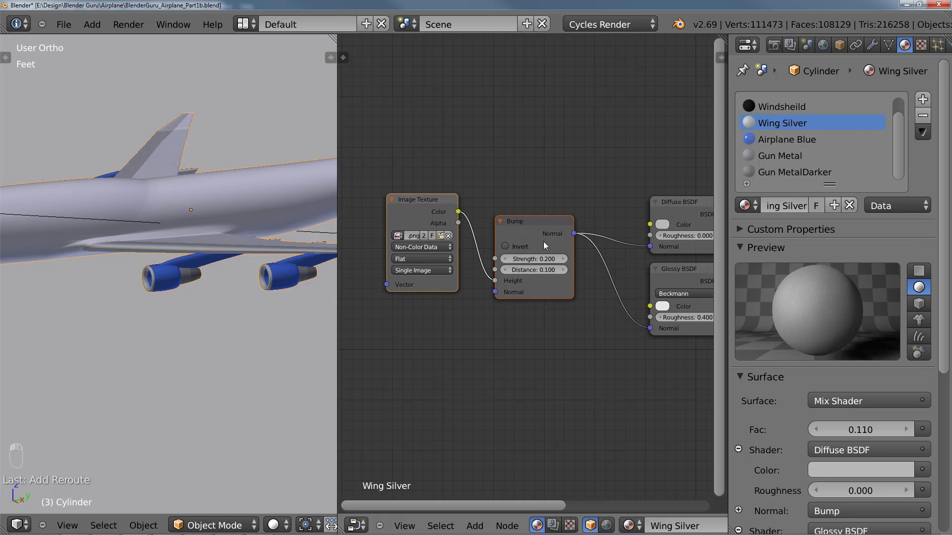
key(ctrl+g)
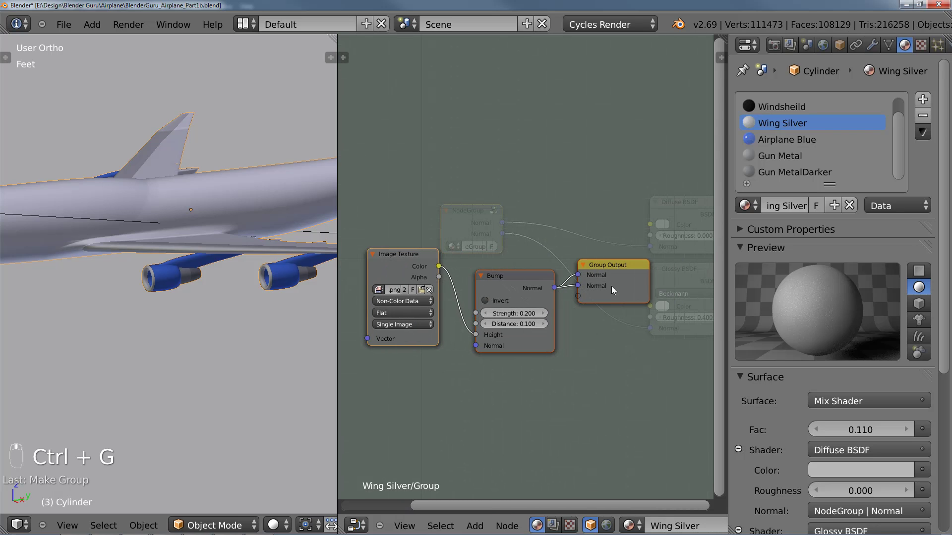
Remove the duplicate Normal output from the new node group's interface.
right_drag(622, 280, 529, 282)
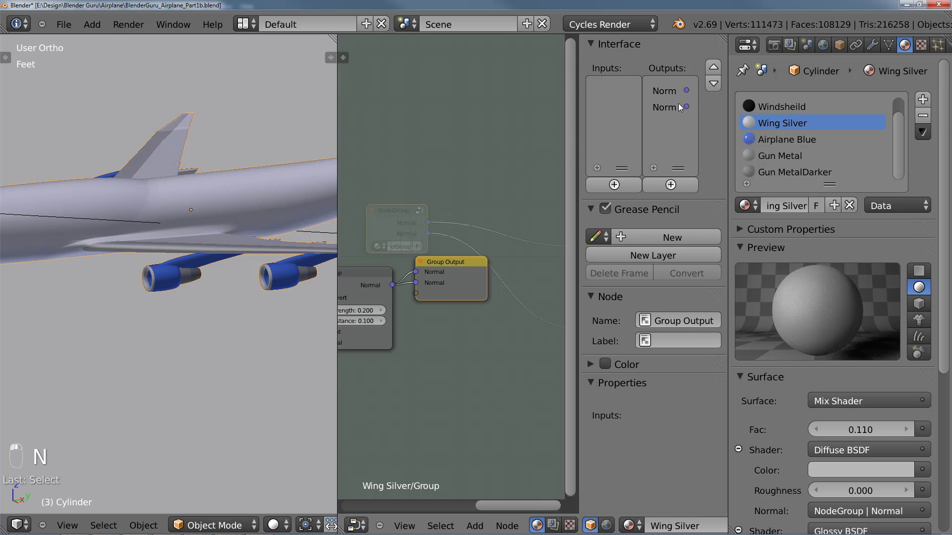
click(671, 110)
click(712, 205)
key(n)
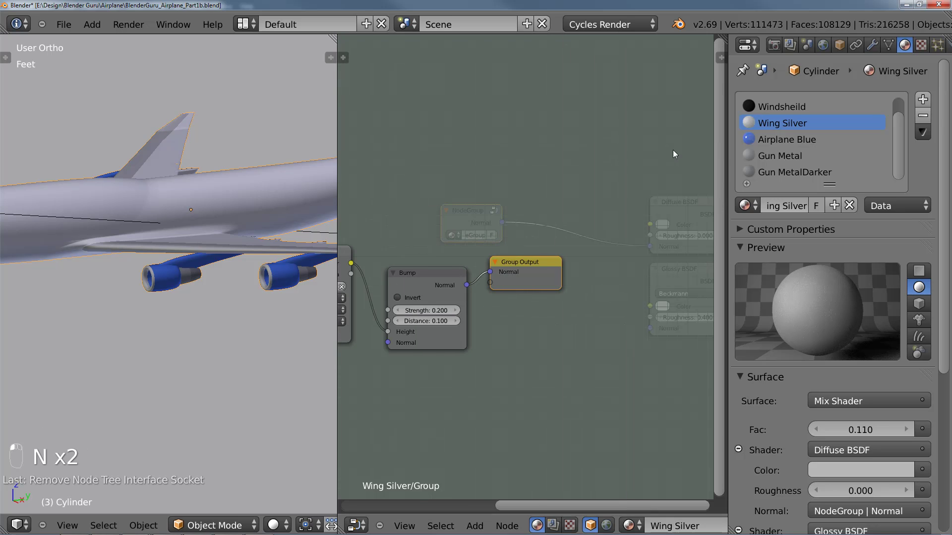
Exit the group's inner view and rename the node group Panel Bump.
key(Tab)
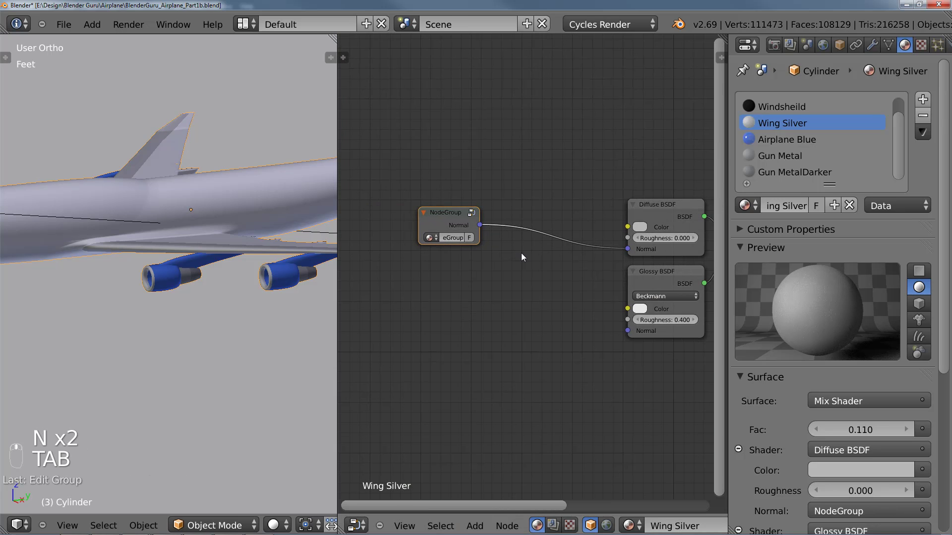
key(n)
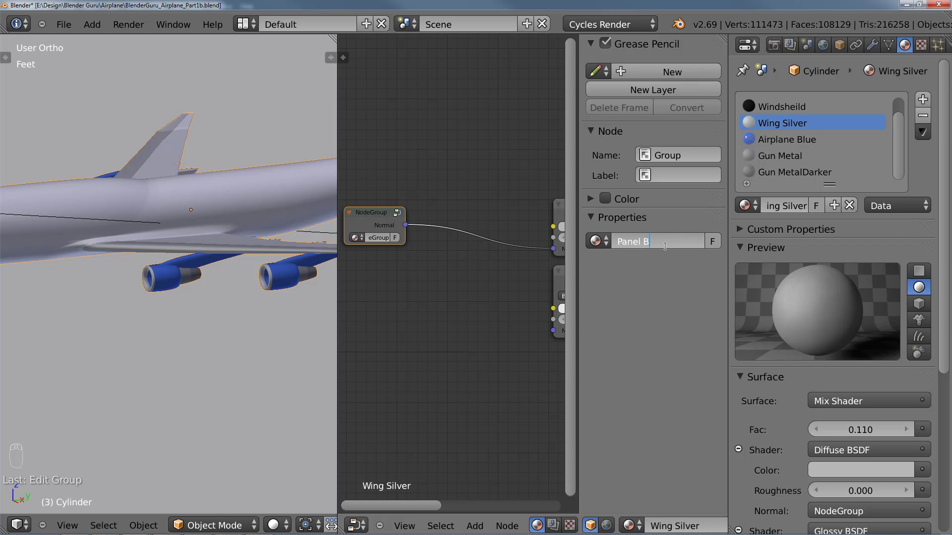
key(n)
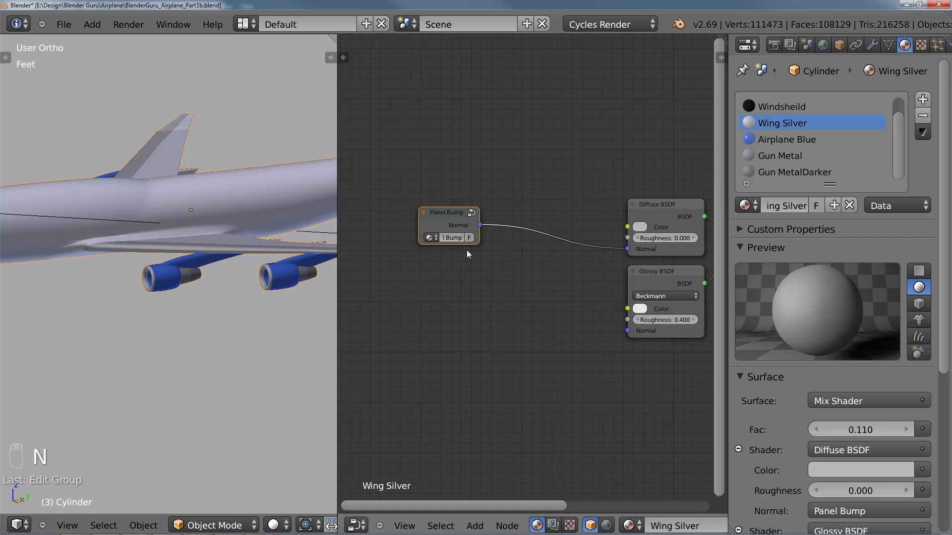
Show the Airplane Blue material's nodes and move its Glossy BSDF below the overlapping Diffuse BSDF.
click(792, 142)
middle_drag(645, 240, 539, 242)
click(577, 200)
key(g)
click(579, 271)
Add the Panel Bump group to Airplane Blue and link its Normal output to the Diffuse and Glossy shaders.
key(shift+a)
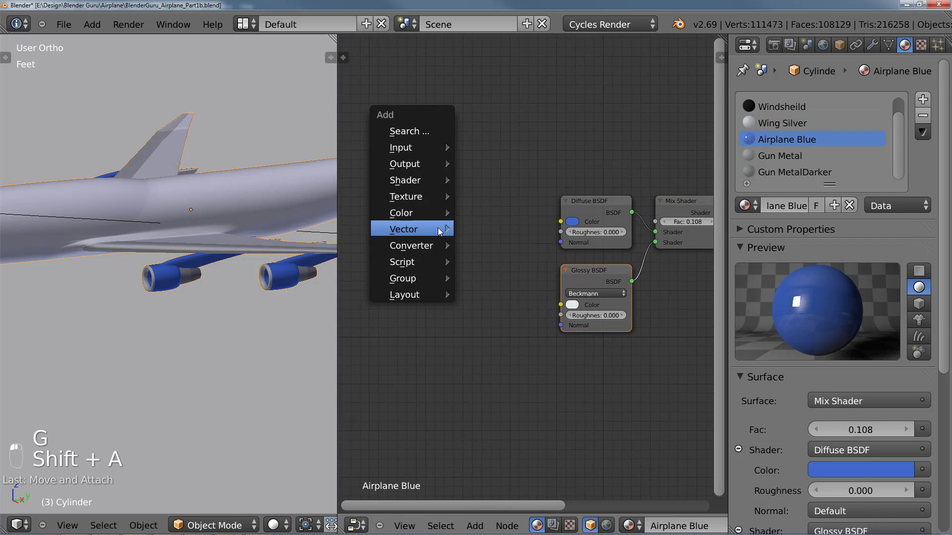
mouse_move(420, 274)
click(500, 307)
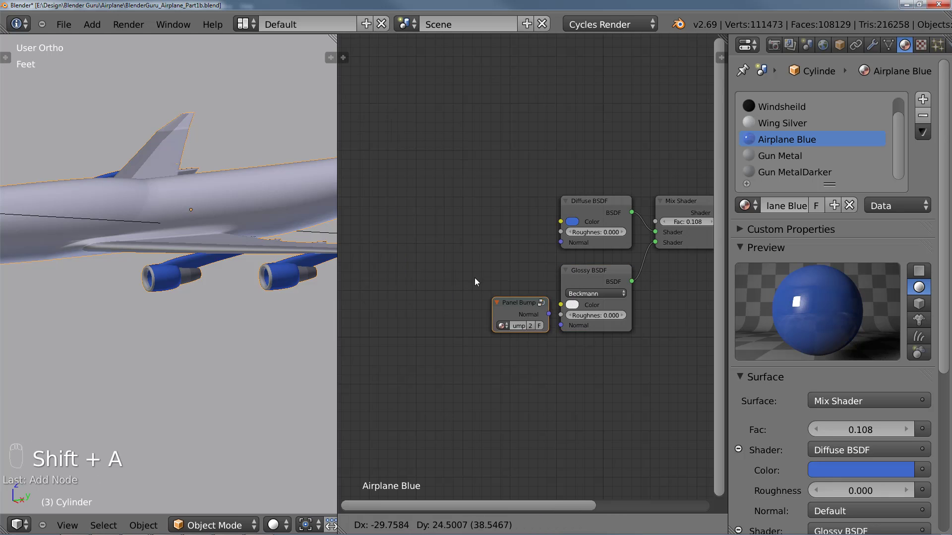
click(446, 244)
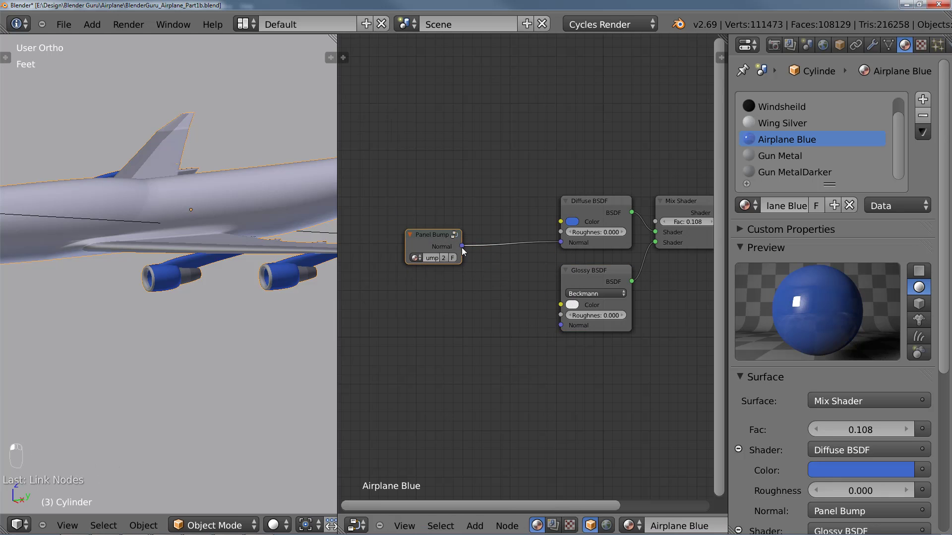
drag(554, 311, 561, 325)
Add the Panel Bump group to the Gun Metal material in front of its shaders.
click(779, 156)
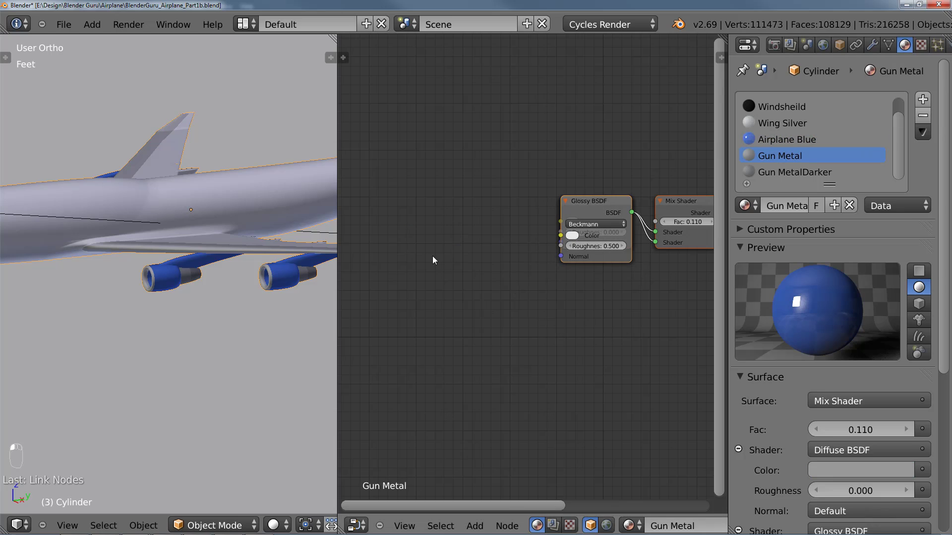
key(shift+a)
mouse_move(433, 255)
click(477, 278)
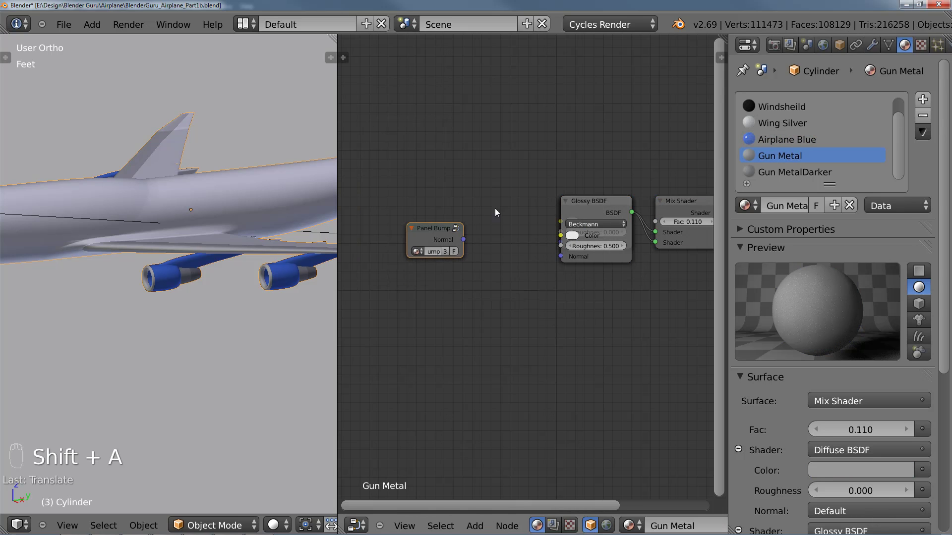
Move Gun Metal's Glossy BSDF below the Diffuse BSDF and link Panel Bump's Normal output to both shaders.
key(g)
click(573, 281)
drag(463, 239, 560, 243)
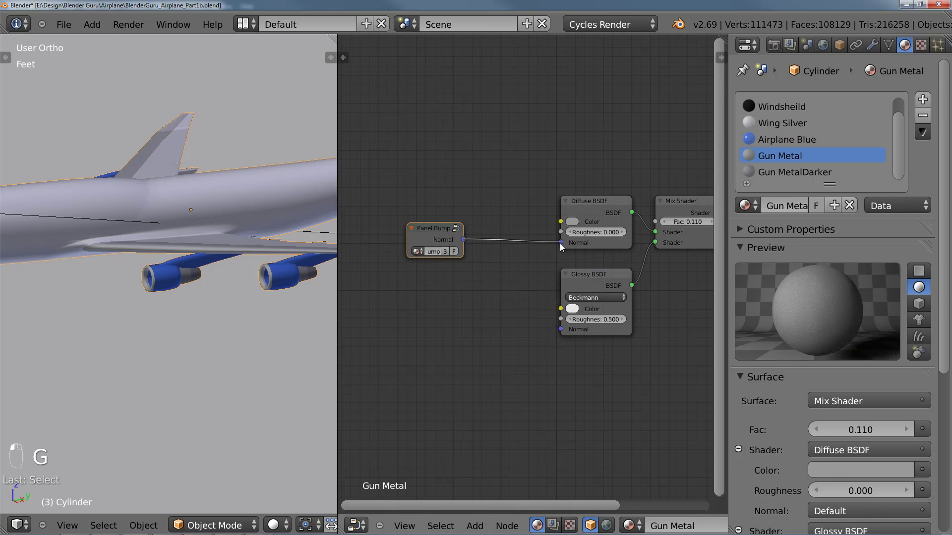
drag(464, 240, 567, 333)
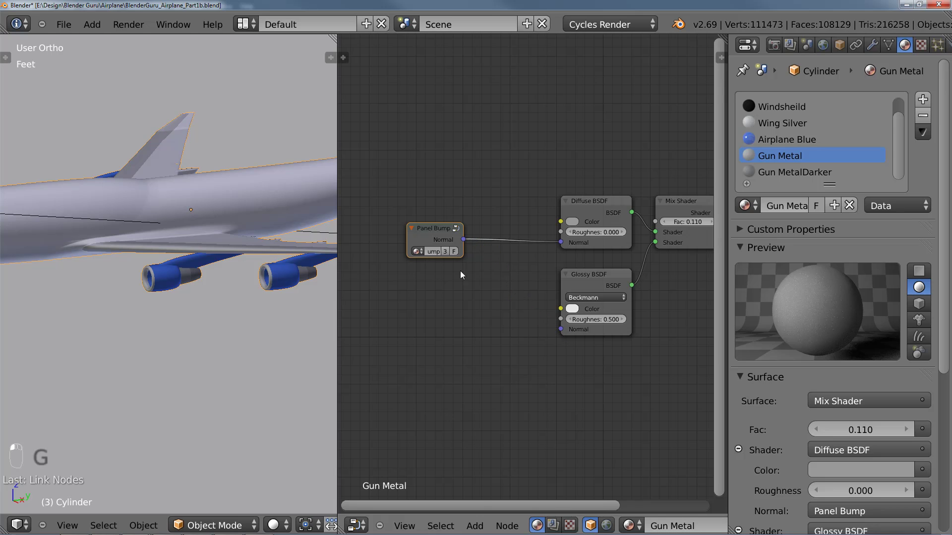
right_click(433, 231)
key(Tab)
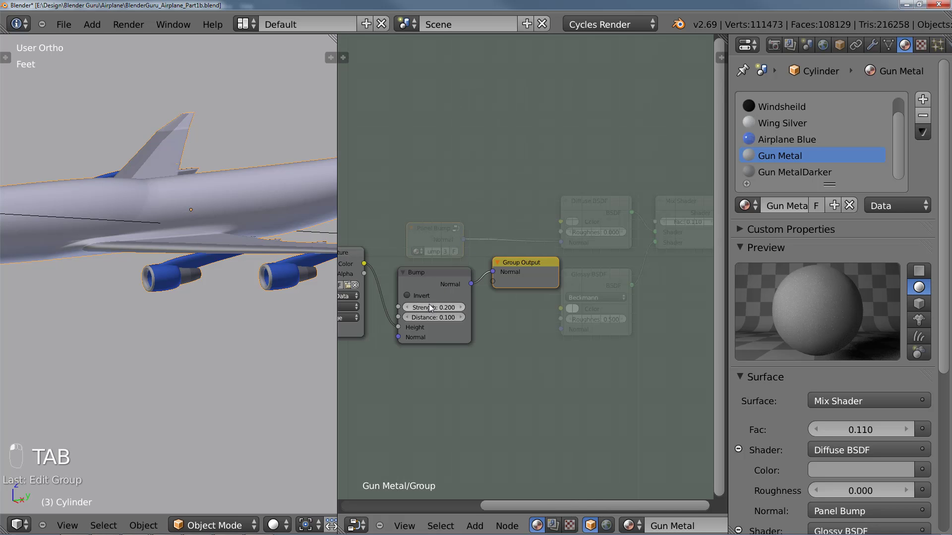
key(Tab)
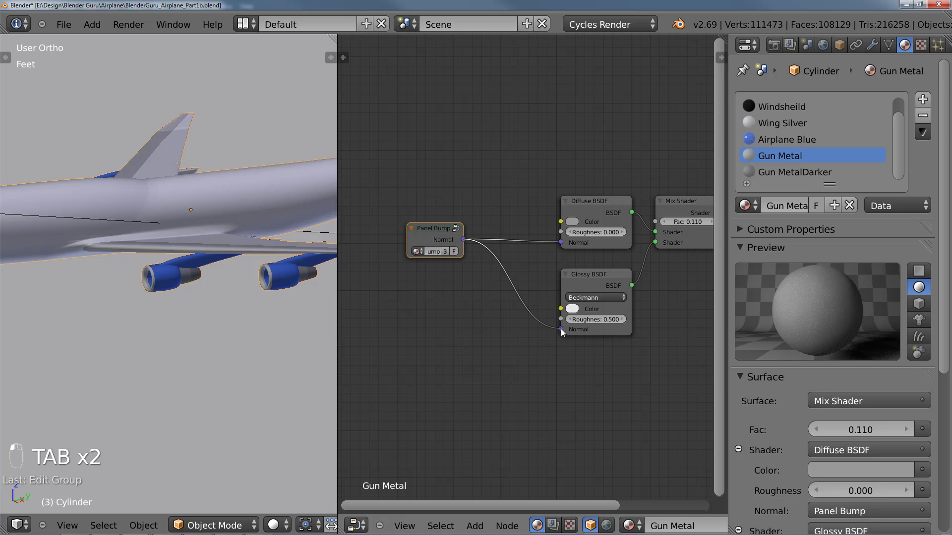
Show the Gun MetalDarker material's nodes and move its Glossy BSDF clear of the Diffuse BSDF.
click(790, 172)
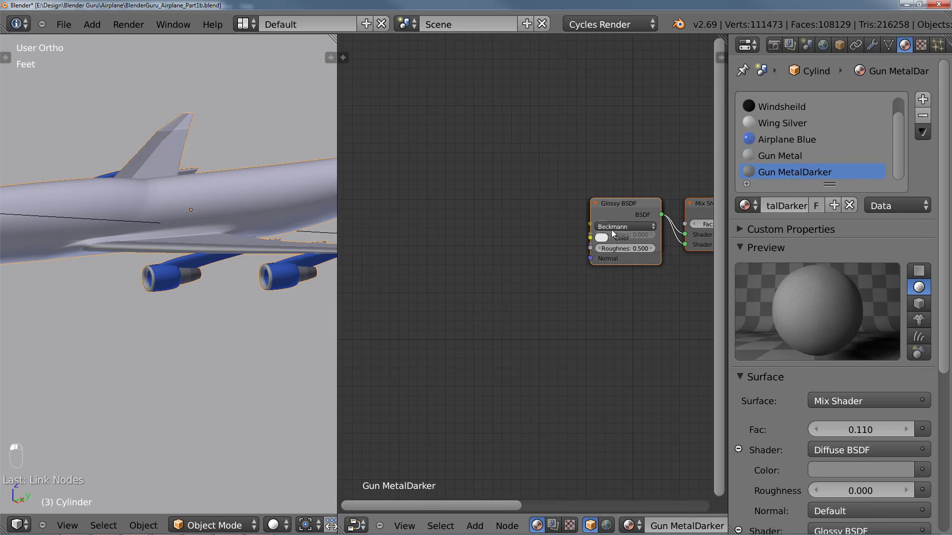
key(g)
click(613, 298)
Add the Panel Bump group to Gun MetalDarker and link its Normal output to the Diffuse and Glossy shaders.
key(shift+a)
mouse_move(480, 230)
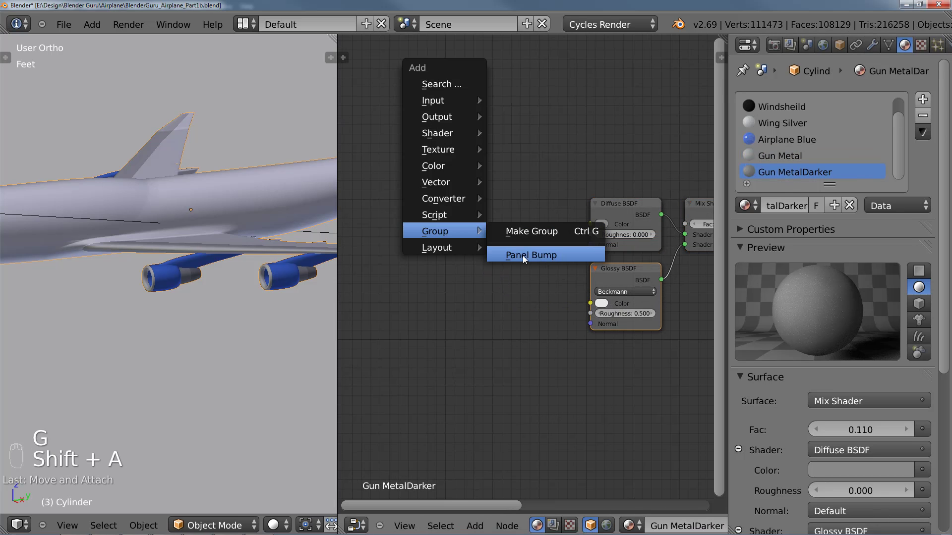
click(522, 254)
click(486, 233)
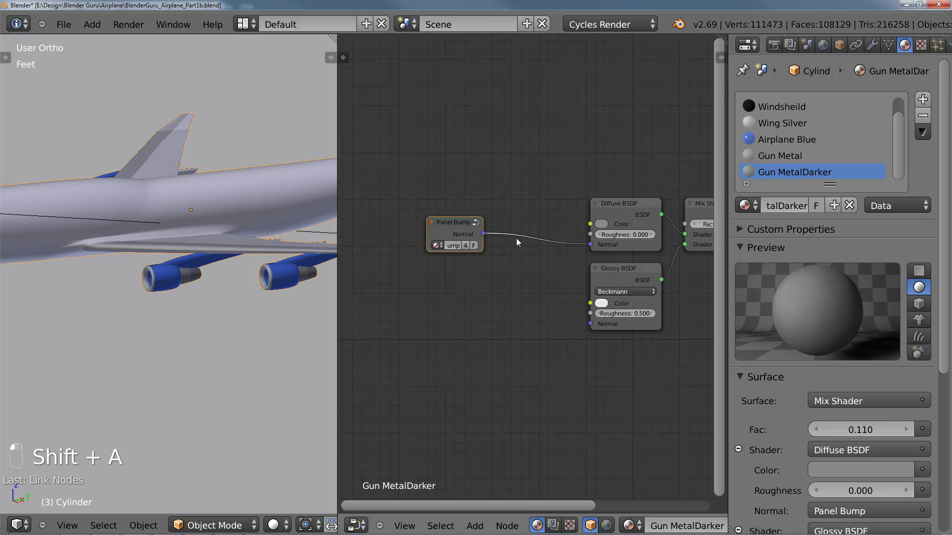
drag(483, 233, 590, 324)
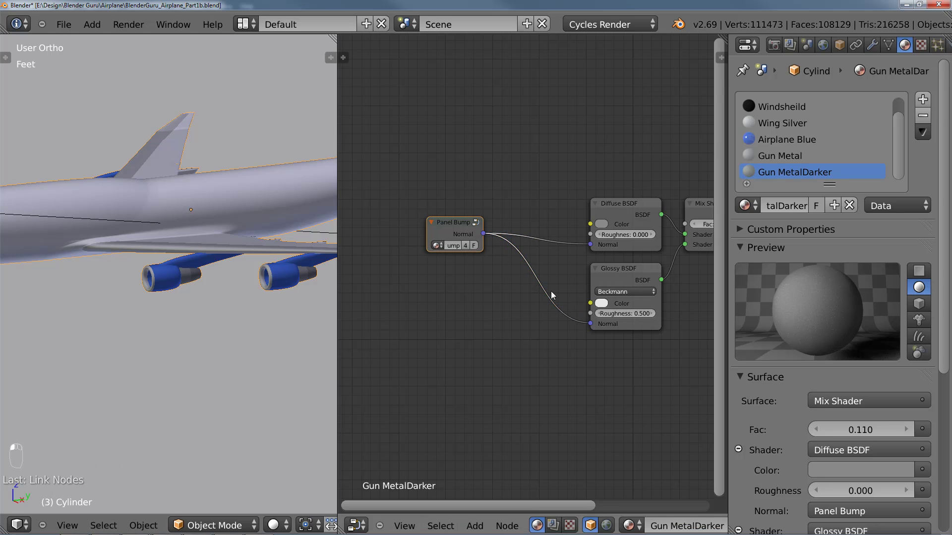
Return to the Wing Silver material and reconnect Panel Bump's Normal output to its Glossy BSDF.
click(773, 156)
click(777, 139)
click(776, 124)
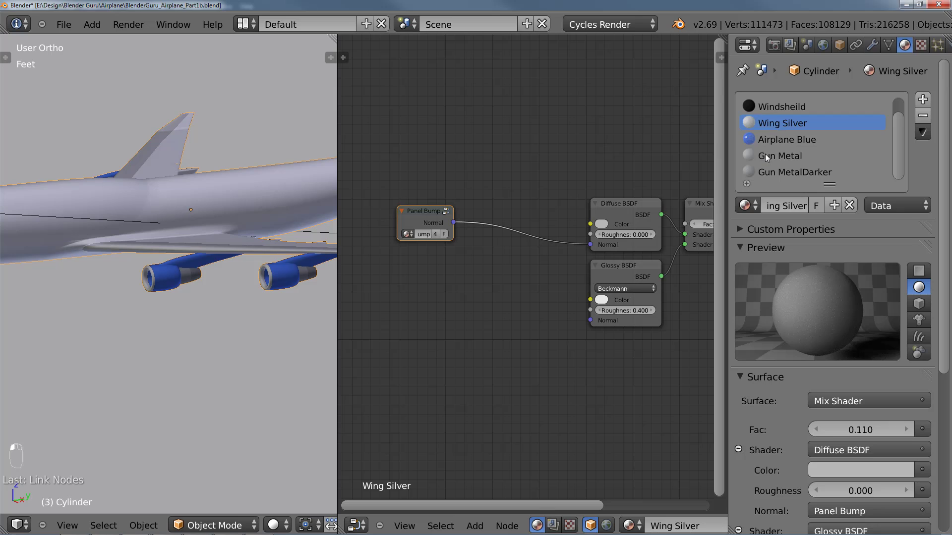
scroll(767, 154, up, 1)
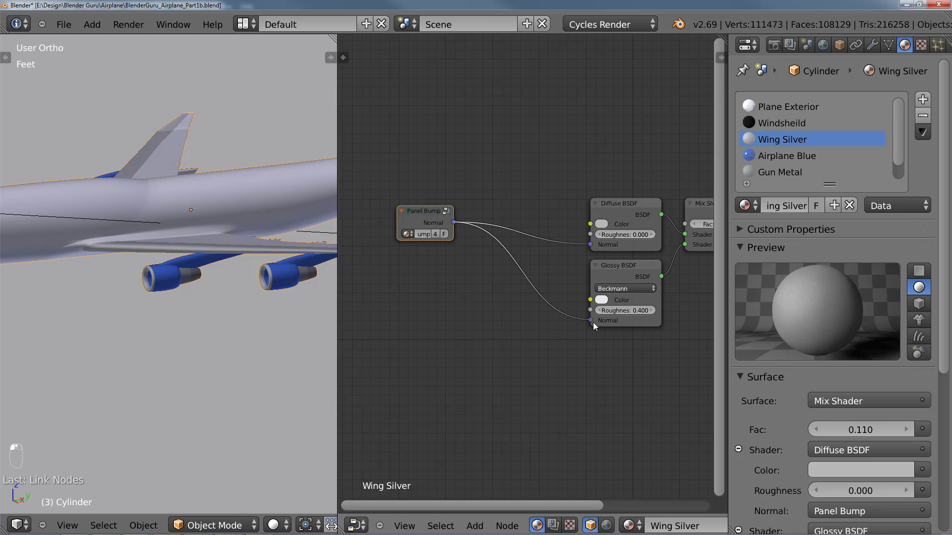
Make Plane Exterior the active material and save the Blender file.
click(787, 123)
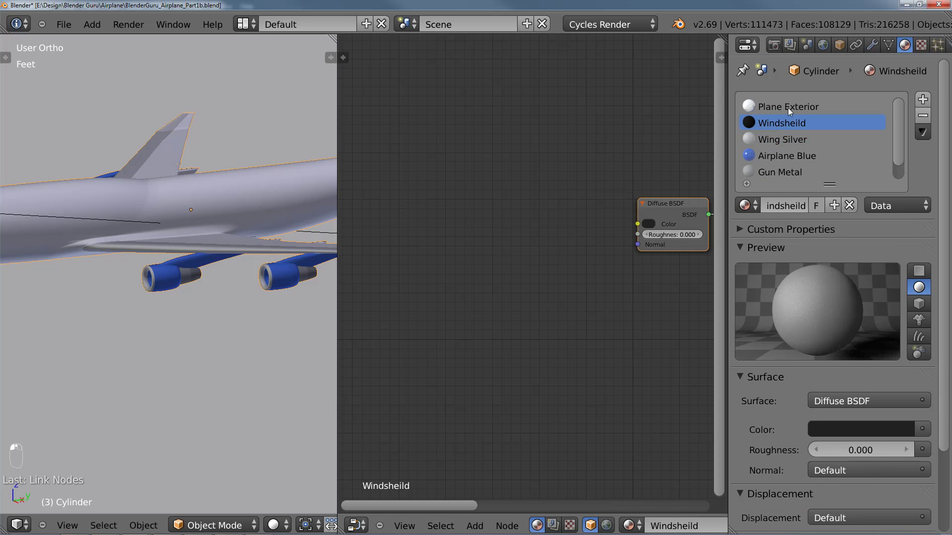
click(787, 107)
scroll(483, 286, down, 1)
key(ctrl+s)
Duplicate the scene camera in place and make the copy the active camera.
click(302, 286)
middle_drag(200, 277, 232, 284)
scroll(232, 284, down, 5)
key(KP_0)
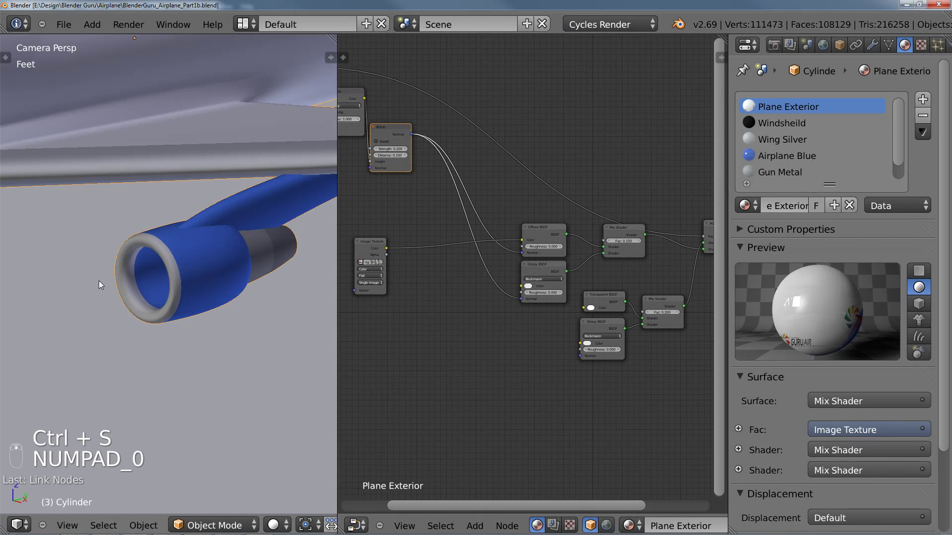
right_click(192, 377)
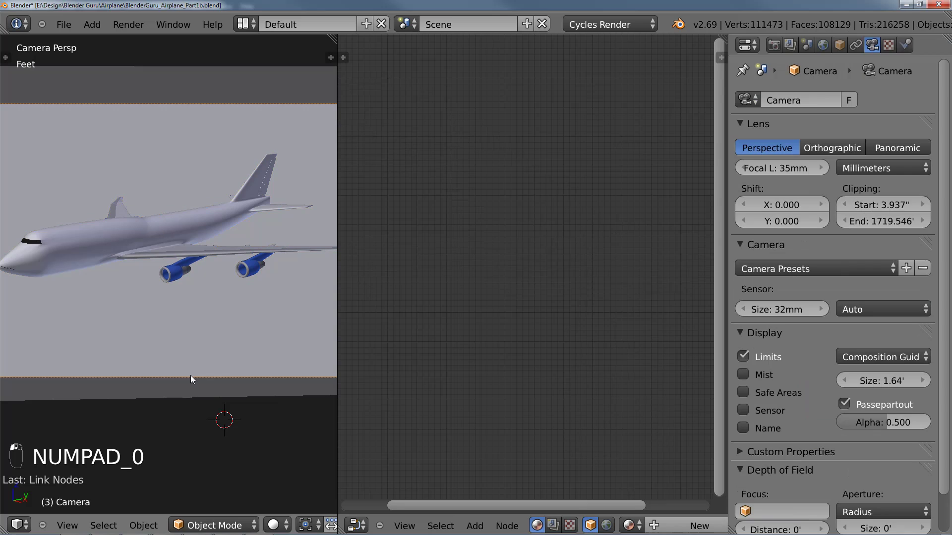
key(shift+d)
click(230, 241)
key(ctrl+KP_0)
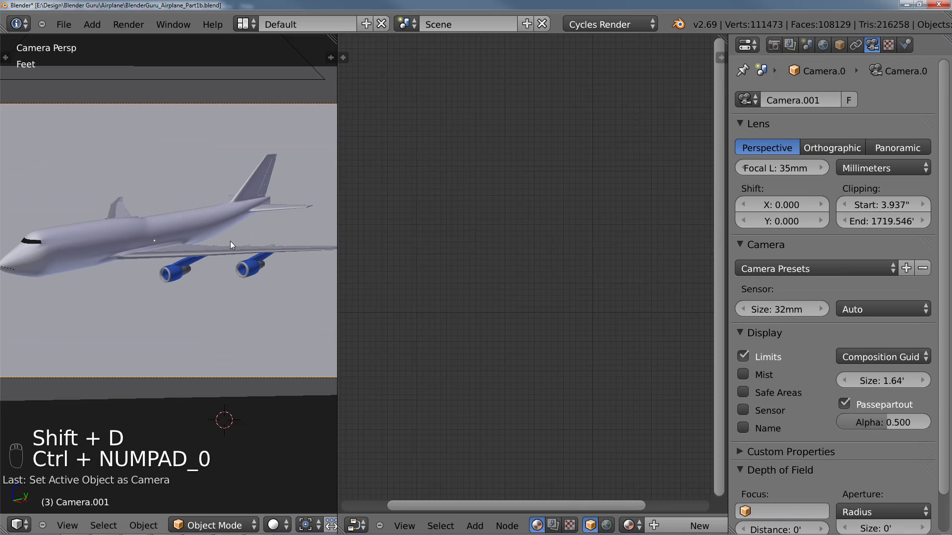
Move the new camera forward along its local Z axis and shift it to bring the near engine into frame.
key(g)
key(z)
key(z)
click(256, 336)
key(g)
key(z)
key(z)
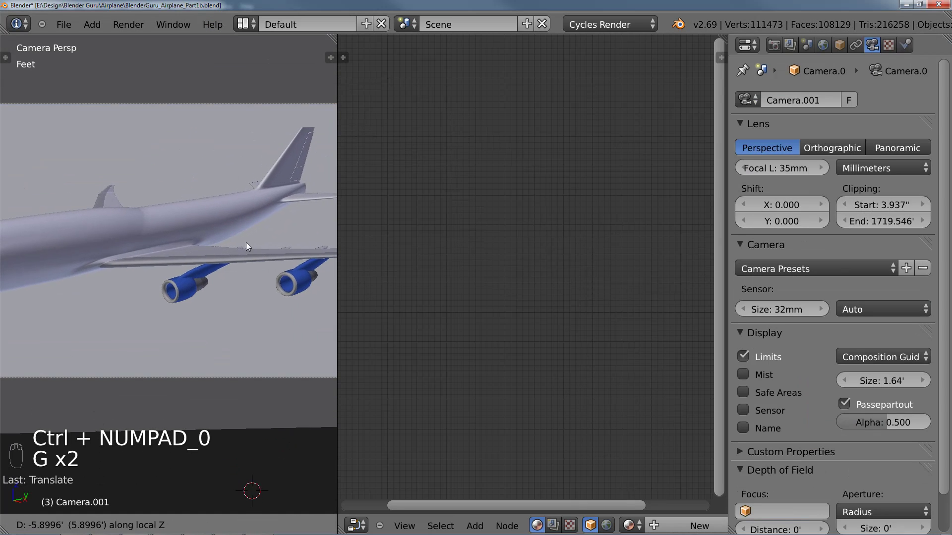
click(213, 95)
key(g)
click(255, 330)
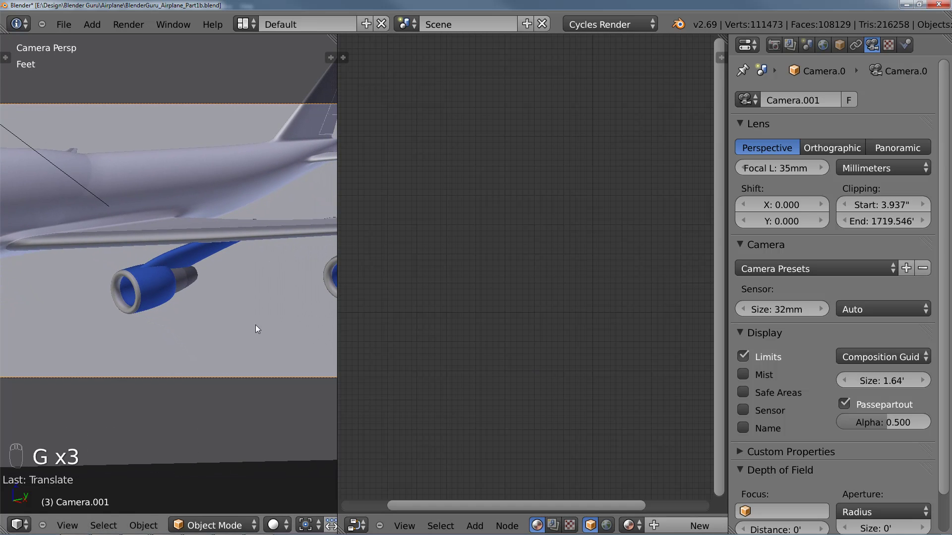
Move the camera closer along its local Z axis and reposition it for a close-up of the near engine.
key(g)
key(z)
key(z)
click(239, 187)
key(g)
click(317, 314)
key(g)
key(z)
key(z)
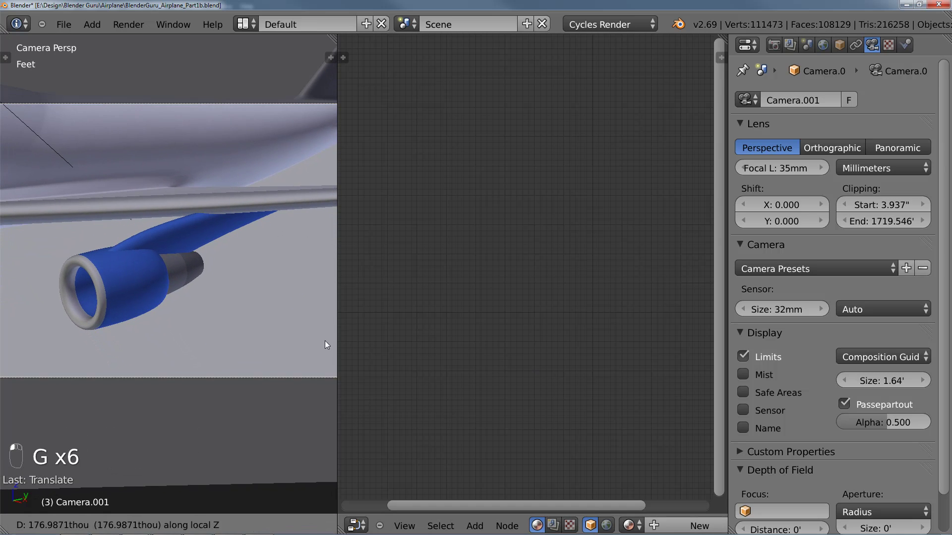
click(182, 322)
Save the file and render the engine close-up from the new camera.
key(ctrl+s)
click(183, 322)
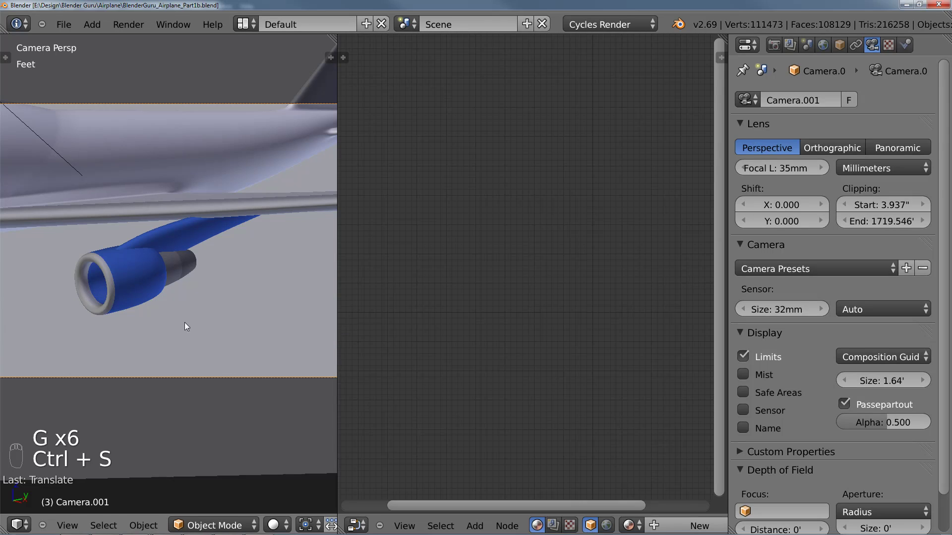
key(F12)
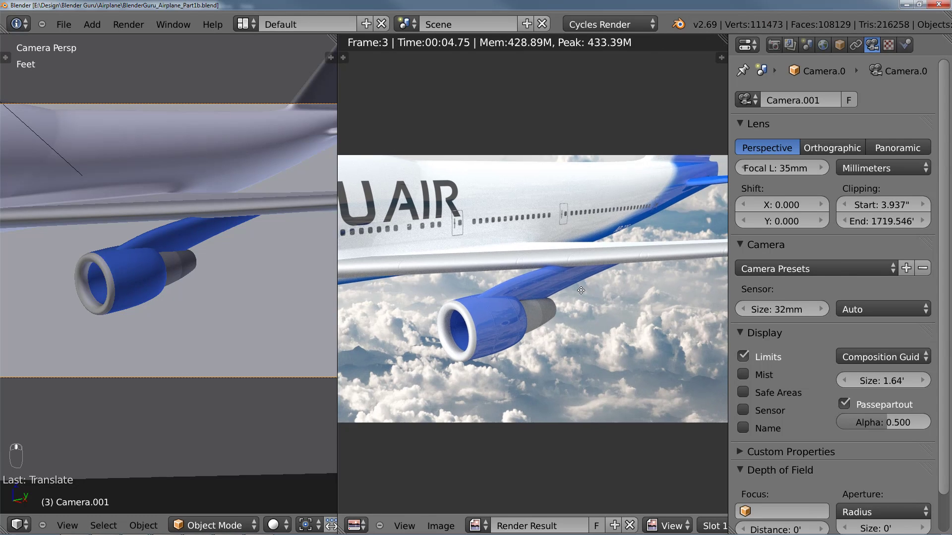
Examine the panel lines on the fuselage, wing and engine in the render.
scroll(586, 298, up, 3)
middle_drag(590, 283, 643, 296)
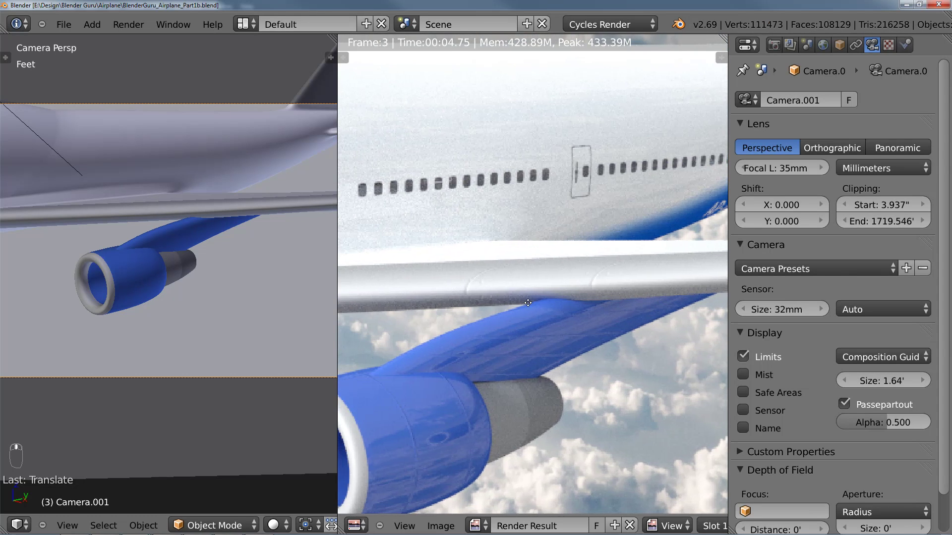
middle_drag(528, 303, 667, 301)
scroll(496, 318, down, 3)
middle_drag(496, 318, 496, 288)
scroll(488, 293, up, 3)
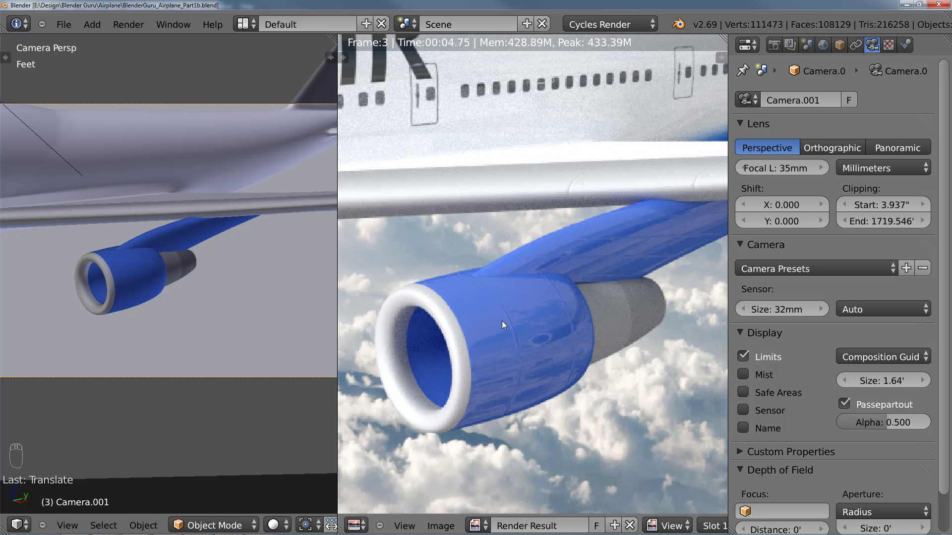
Recalculate the normals of the entire airplane mesh and return to Object Mode.
right_click(143, 250)
scroll(149, 253, down, 3)
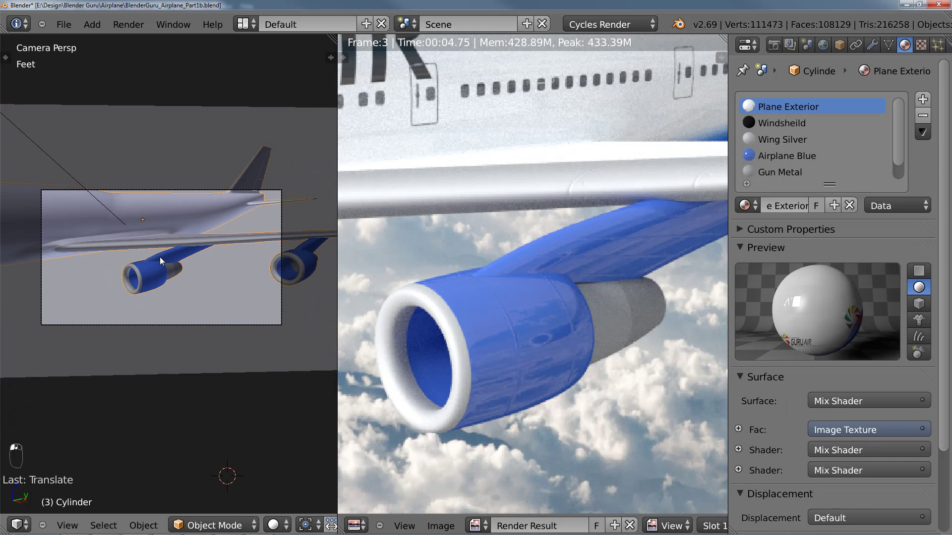
key(Tab)
key(a)
key(a)
key(a)
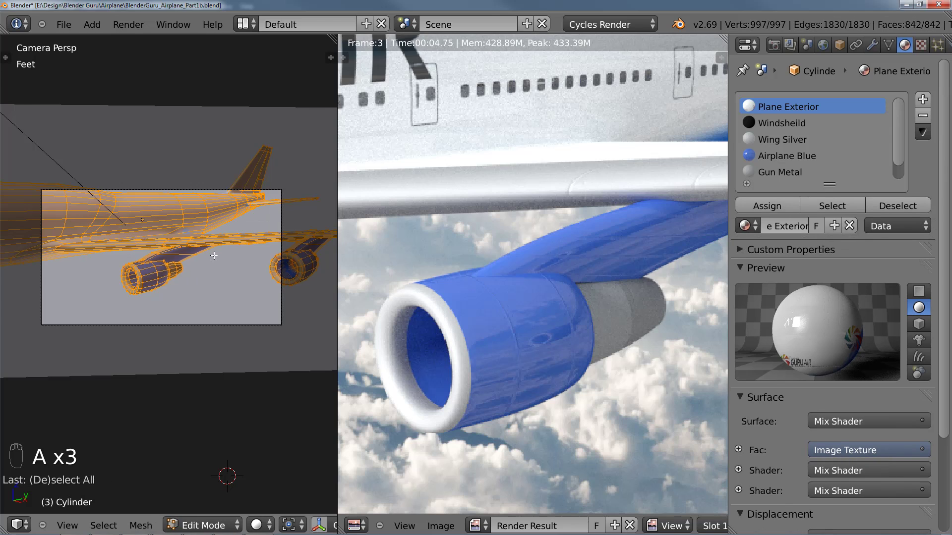
key(t)
scroll(61, 199, down, 12)
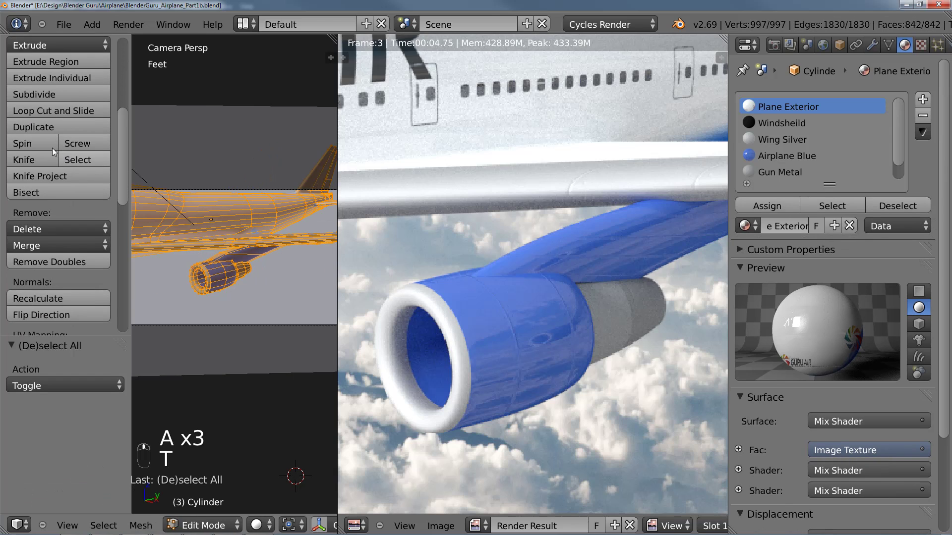
click(62, 225)
key(t)
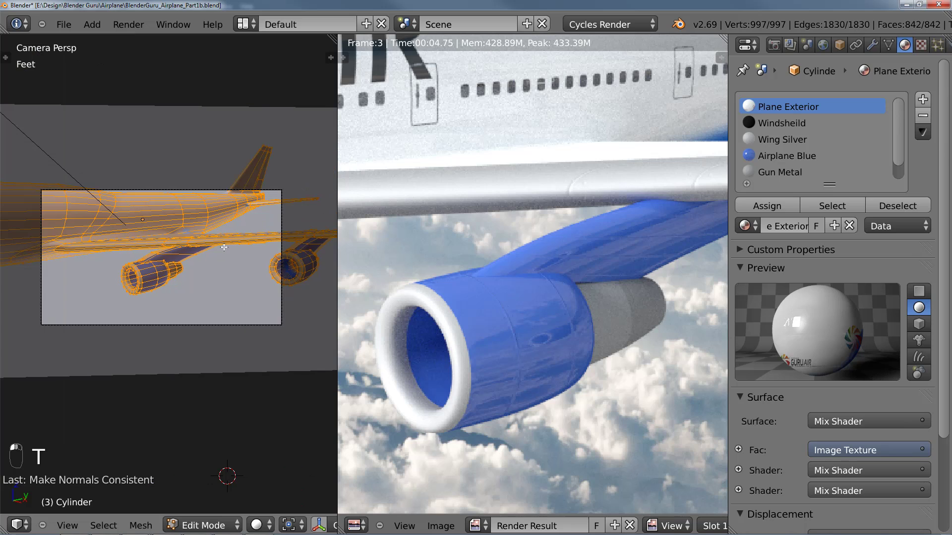
key(Tab)
Render the engine close-up again and inspect the panel lines on the engine and fuselage.
key(F12)
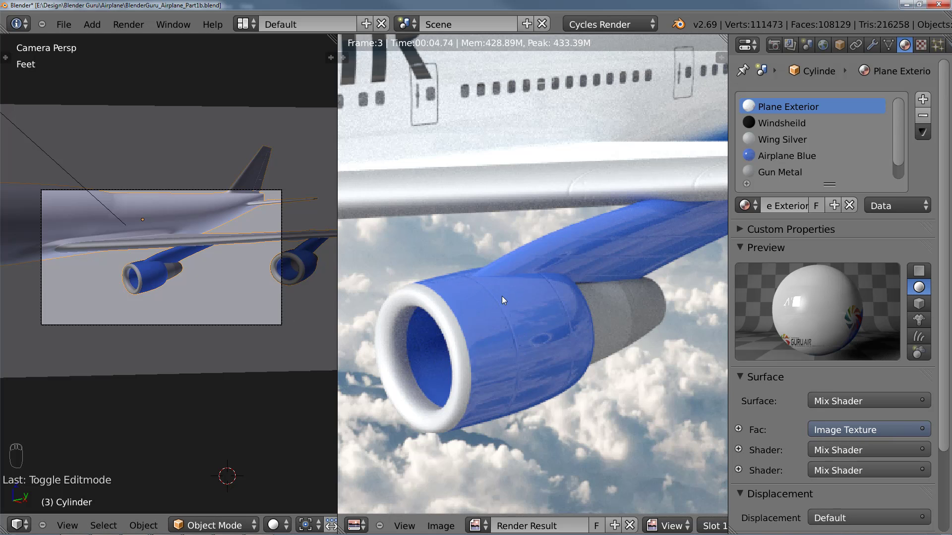
scroll(502, 296, down, 4)
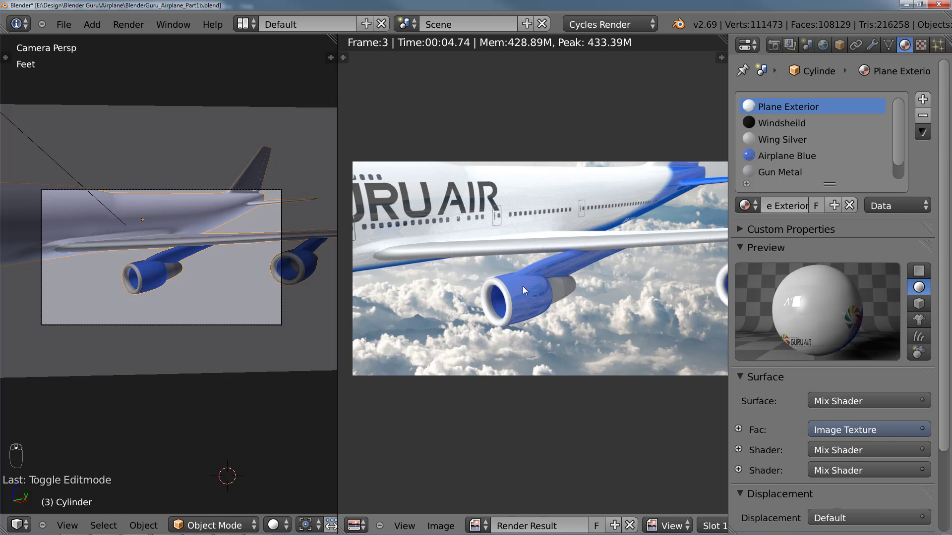
scroll(525, 290, up, 1)
scroll(541, 312, down, 3)
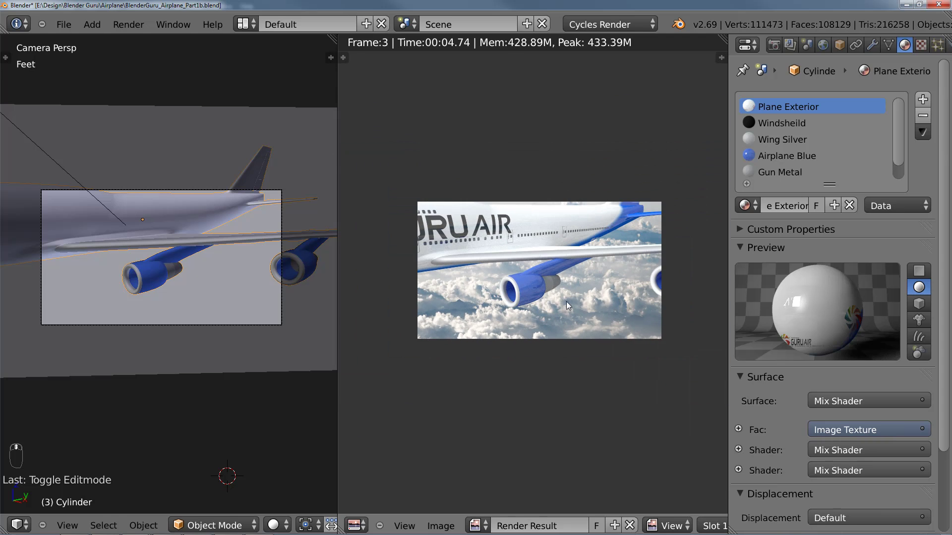
Delete the extra close-up camera and look through the original camera.
key(Escape)
scroll(241, 223, down, 3)
right_click(227, 239)
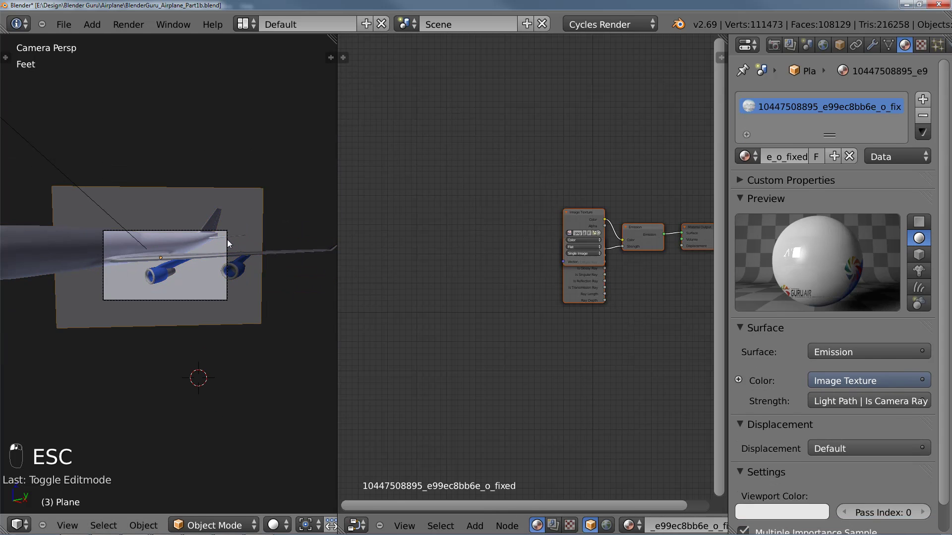
right_click(227, 239)
key(x)
click(227, 239)
key(KP_0)
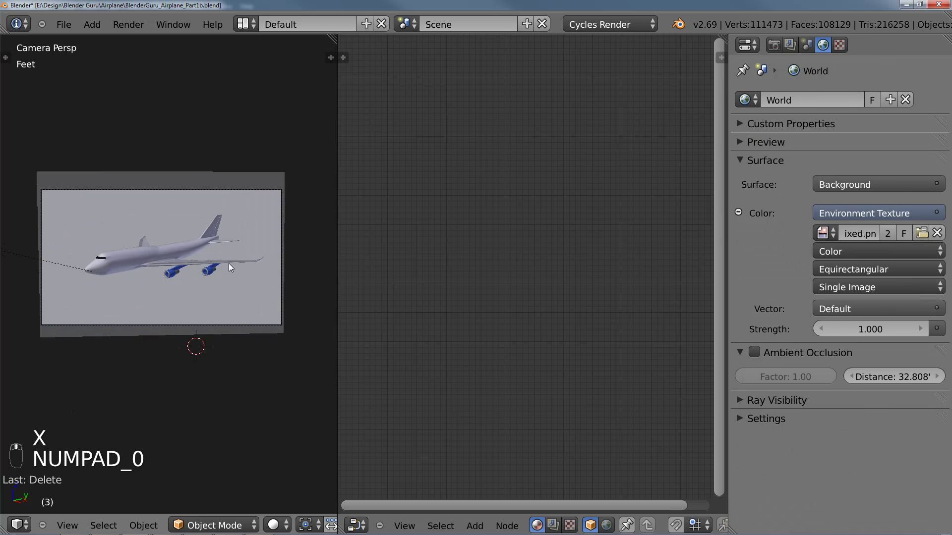
Select the airplane's Windsheild material and delete its Diffuse BSDF node.
scroll(93, 227, up, 6)
right_click(185, 345)
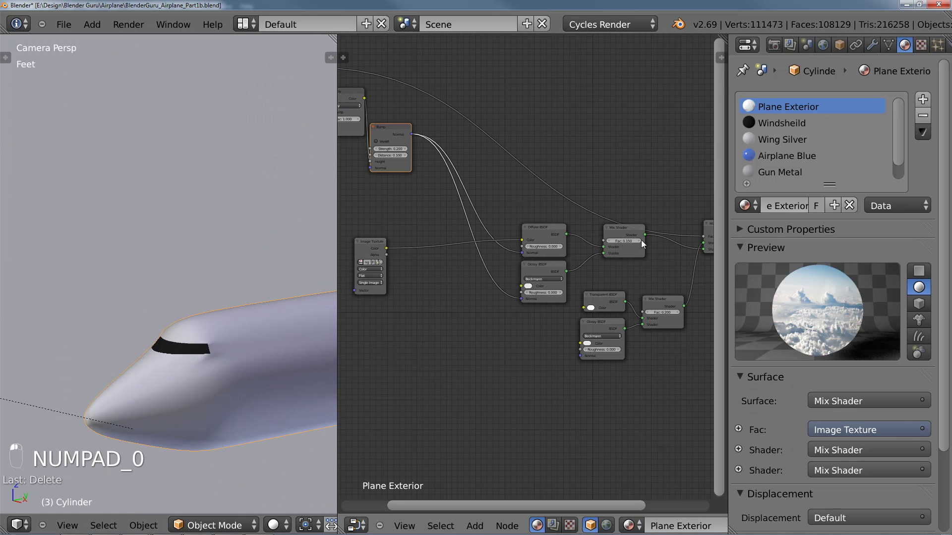
click(788, 123)
scroll(551, 234, up, 1)
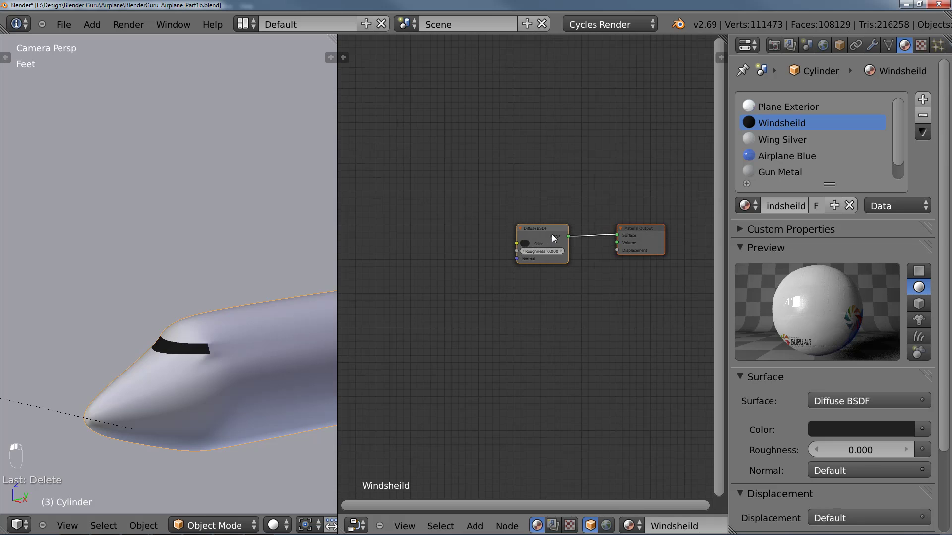
click(552, 234)
scroll(550, 234, up, 5)
middle_drag(570, 226, 504, 233)
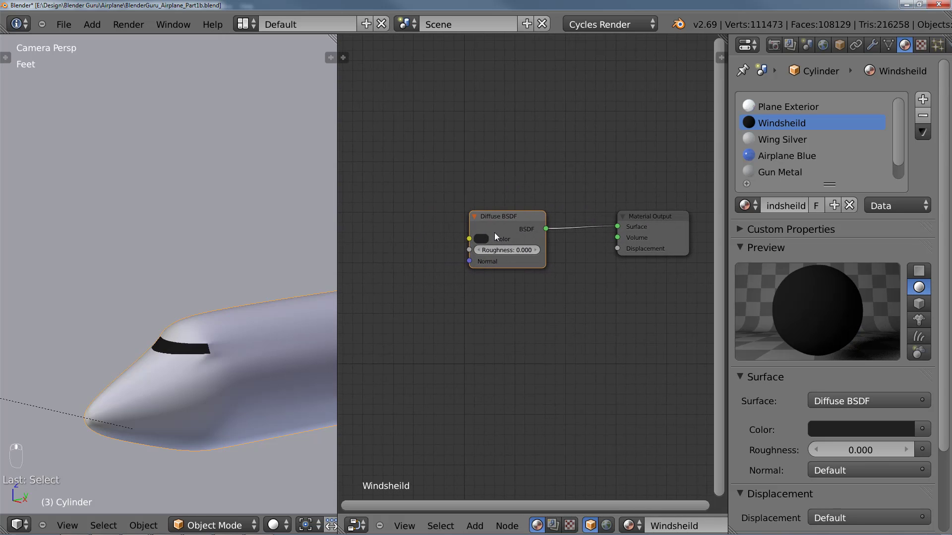
key(x)
Add a Mix Shader to the Windsheild material and connect it to the Material Output's Surface.
key(shift+a)
mouse_move(449, 135)
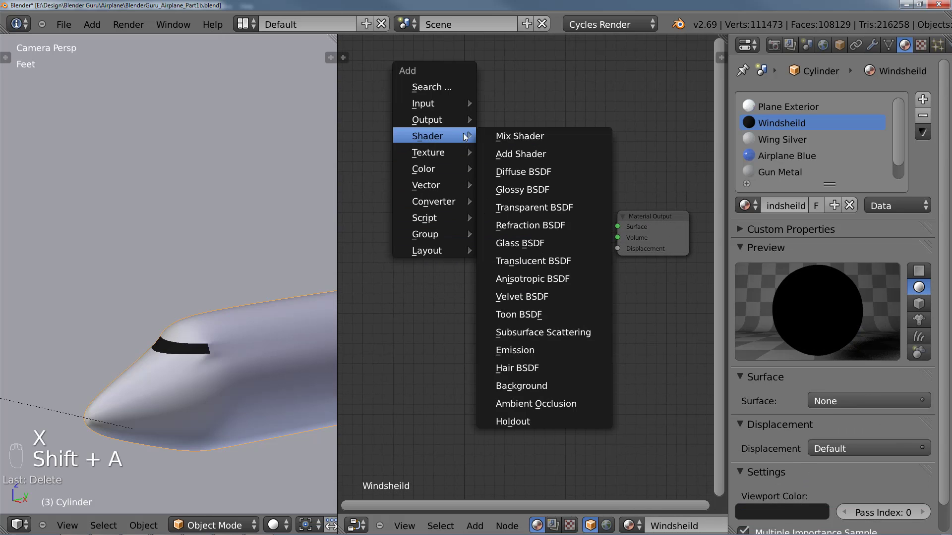
click(518, 134)
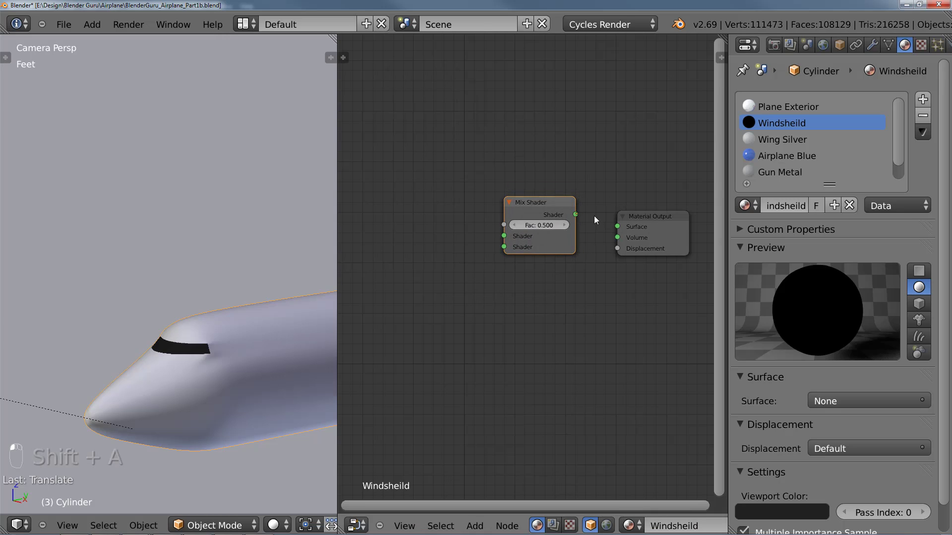
drag(626, 231, 621, 229)
Add a Transparent BSDF and connect it to the Mix Shader's first Shader input.
middle_drag(406, 220, 472, 228)
key(shift+a)
mouse_move(448, 229)
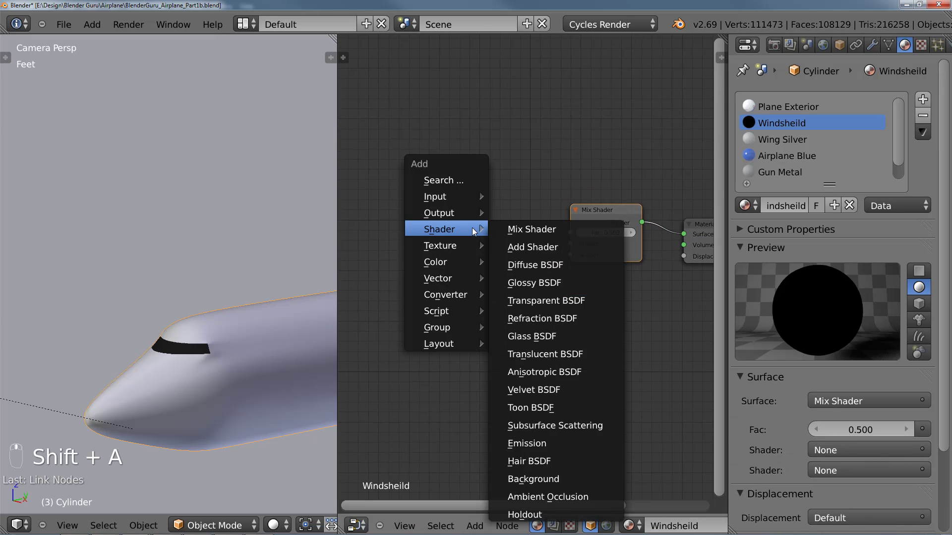
click(543, 300)
click(507, 230)
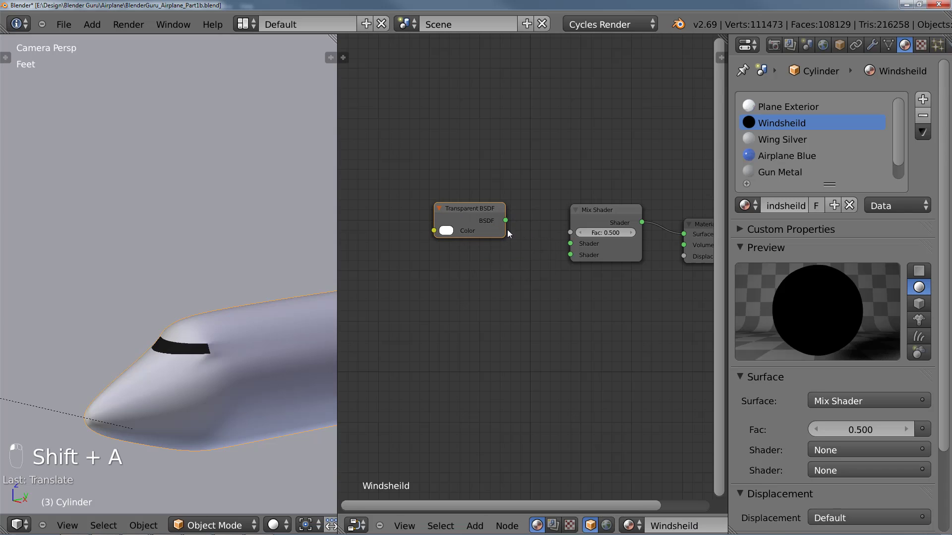
drag(556, 242, 570, 243)
Add a Glossy BSDF with roughness 0 and connect it to the Mix Shader's second Shader input.
key(shift+a)
mouse_move(452, 266)
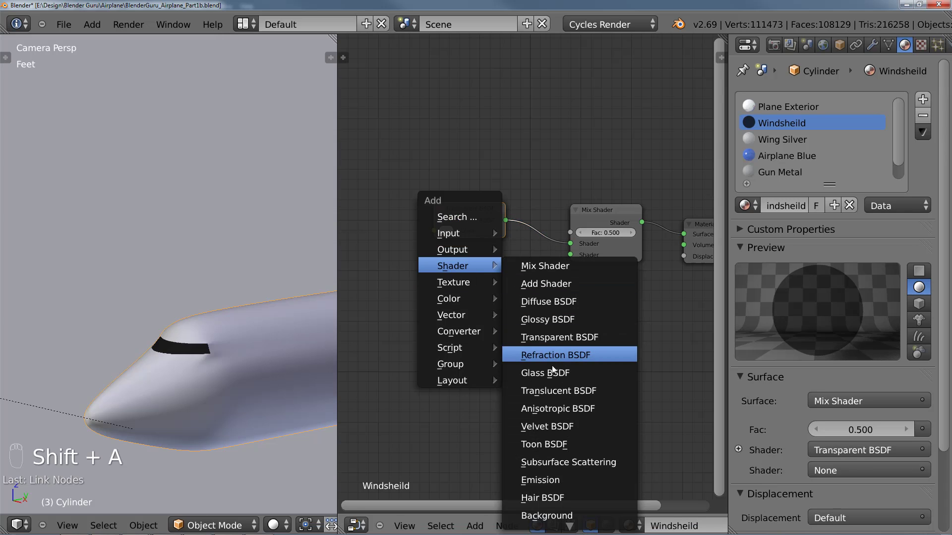
click(545, 315)
click(422, 261)
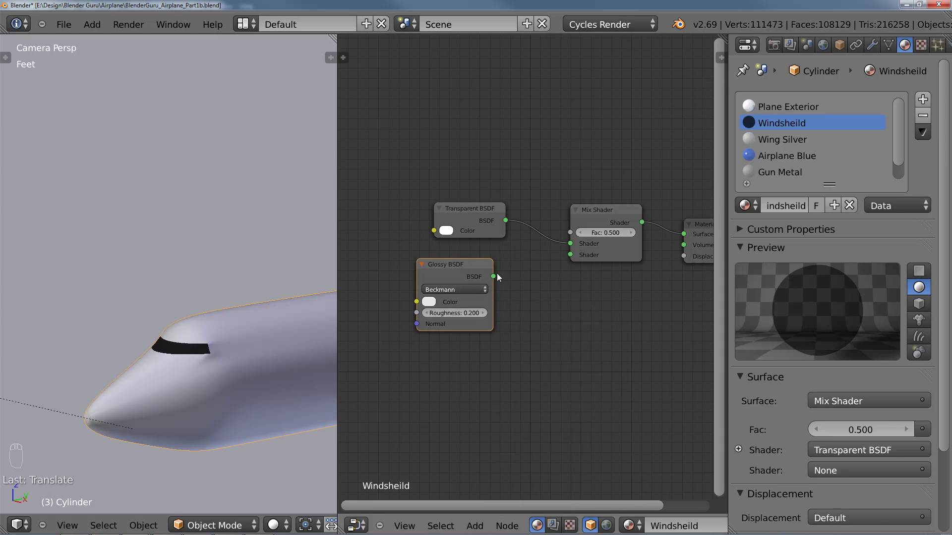
drag(494, 276, 568, 261)
drag(433, 311, 352, 313)
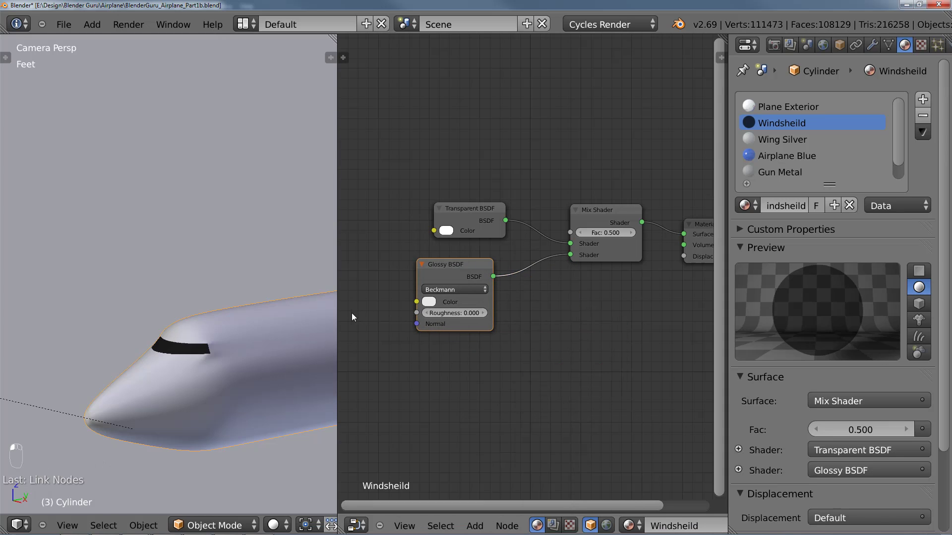
Set the Windsheild Mix Shader's Fac to 0.3.
click(585, 234)
text(.3)
key(Return)
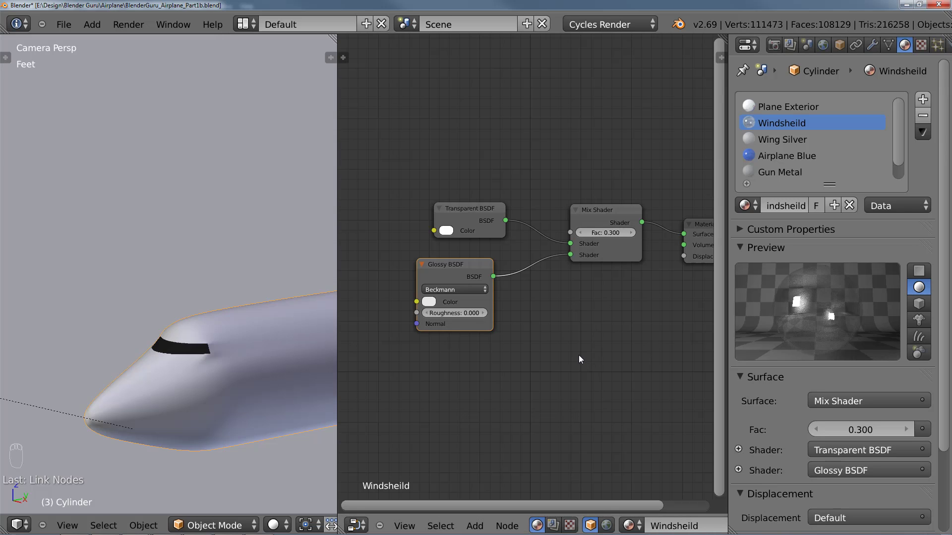
Render the full airplane from the main camera and examine the windshield and overall composition.
key(F12)
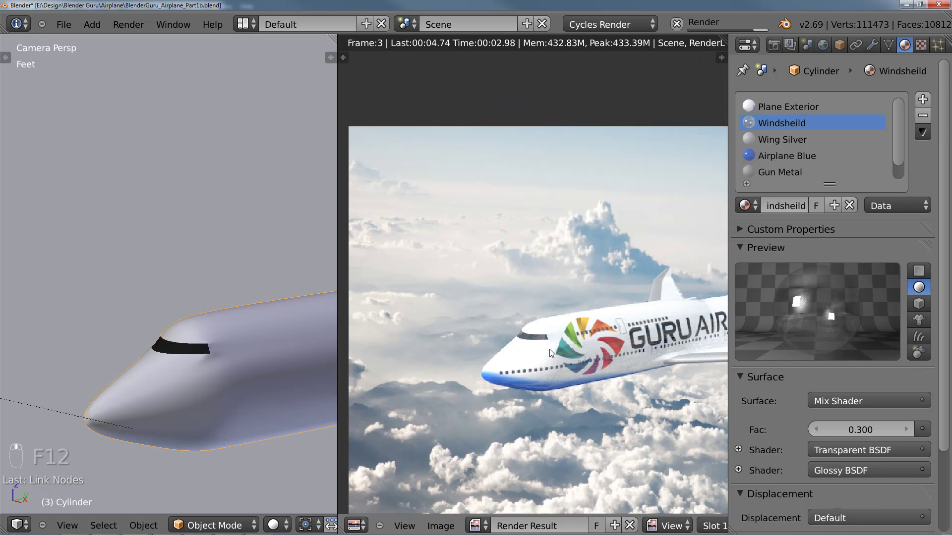
scroll(550, 349, up, 1)
middle_drag(549, 349, 539, 283)
scroll(531, 290, up, 3)
scroll(497, 280, down, 6)
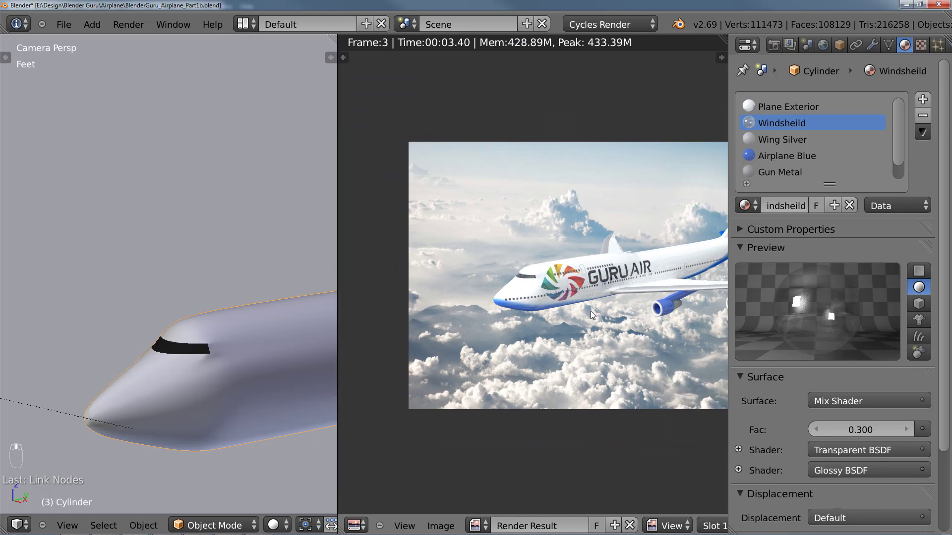
middle_drag(591, 315, 554, 305)
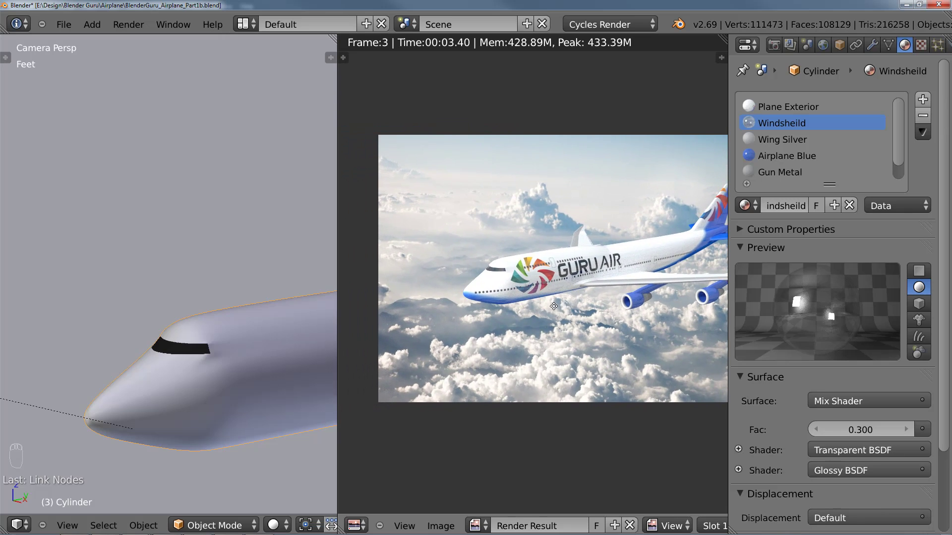
scroll(554, 306, up, 4)
scroll(552, 310, down, 2)
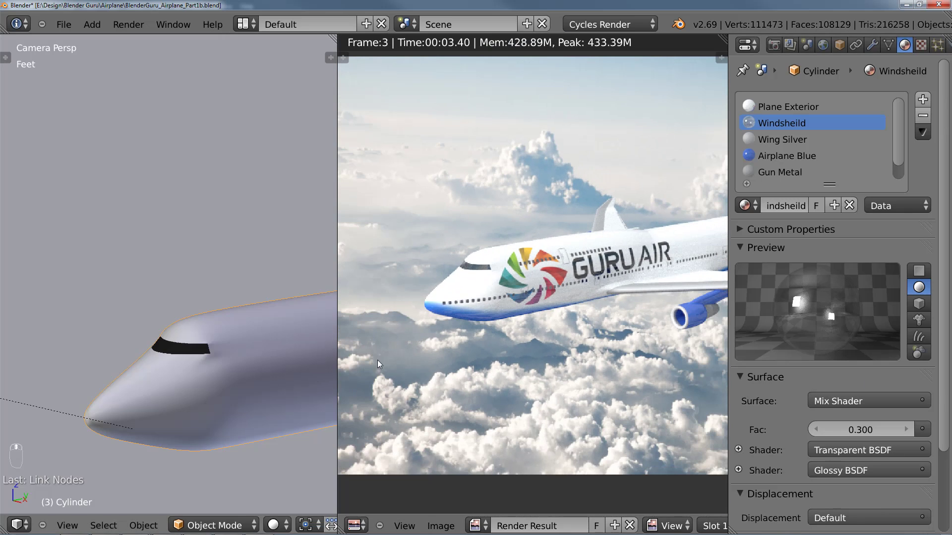
scroll(569, 315, down, 2)
middle_drag(602, 322, 517, 319)
scroll(518, 319, down, 2)
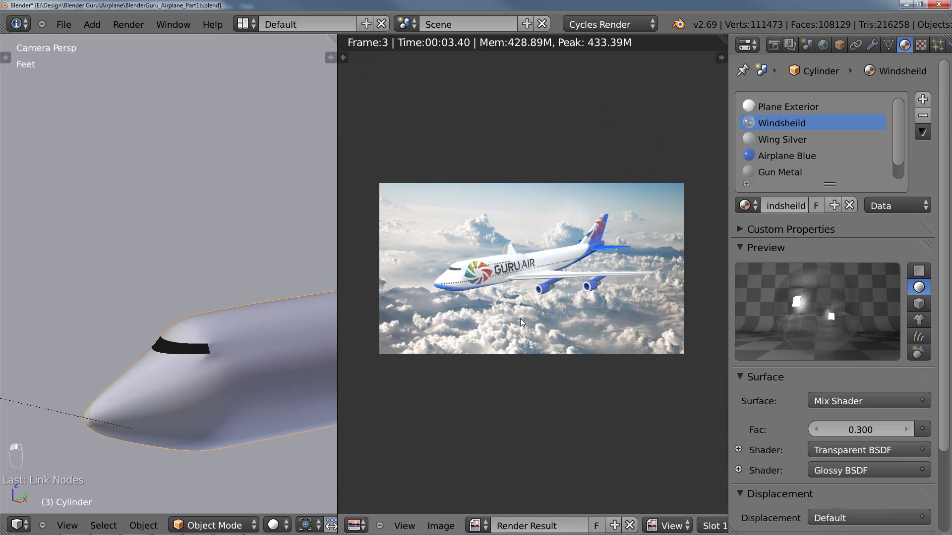
Switch the viewport to wireframe, select the main camera and move it along the global Y axis.
key(Escape)
key(KP_0)
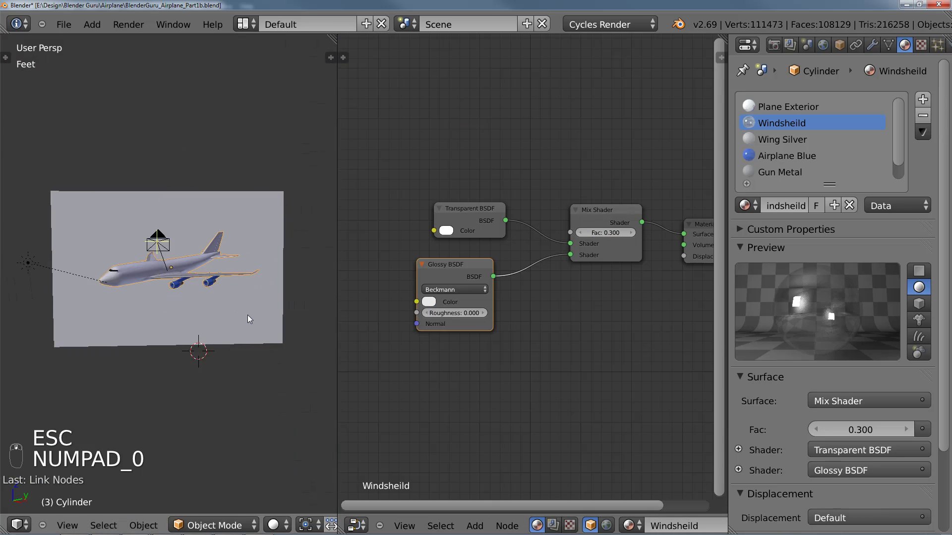
key(z)
right_click(261, 286)
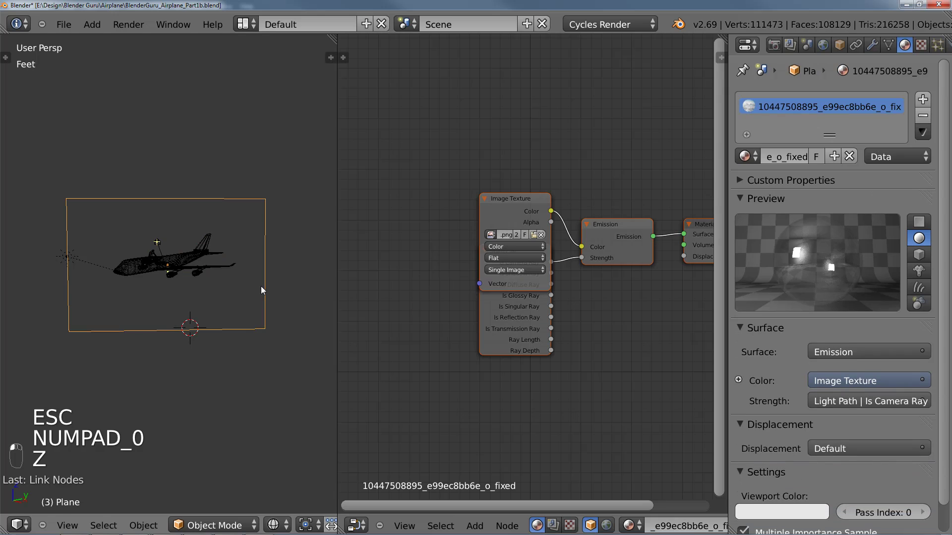
key(KP_0)
right_click(236, 339)
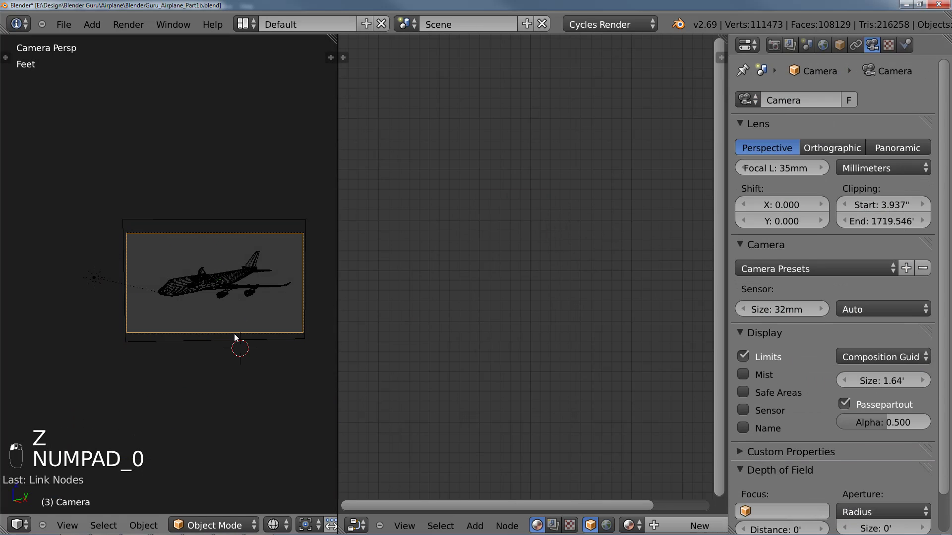
key(g)
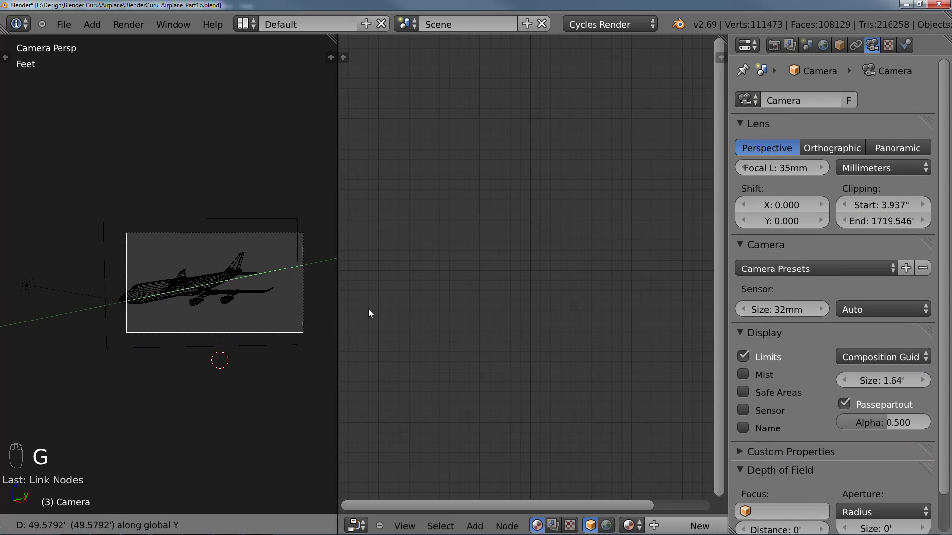
click(358, 314)
Trackball-rotate the camera to bring the airplane back into frame, and roll it slightly.
key(r)
key(r)
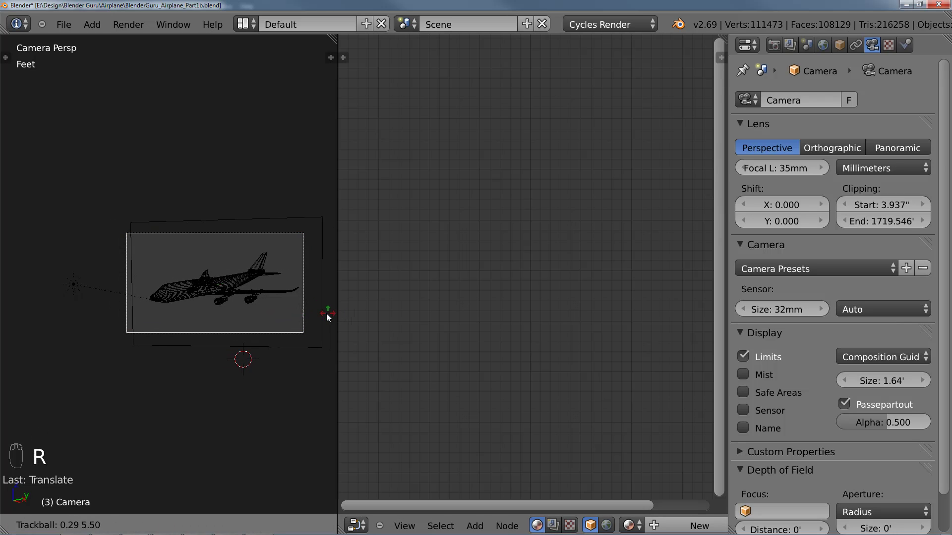
click(319, 313)
key(r)
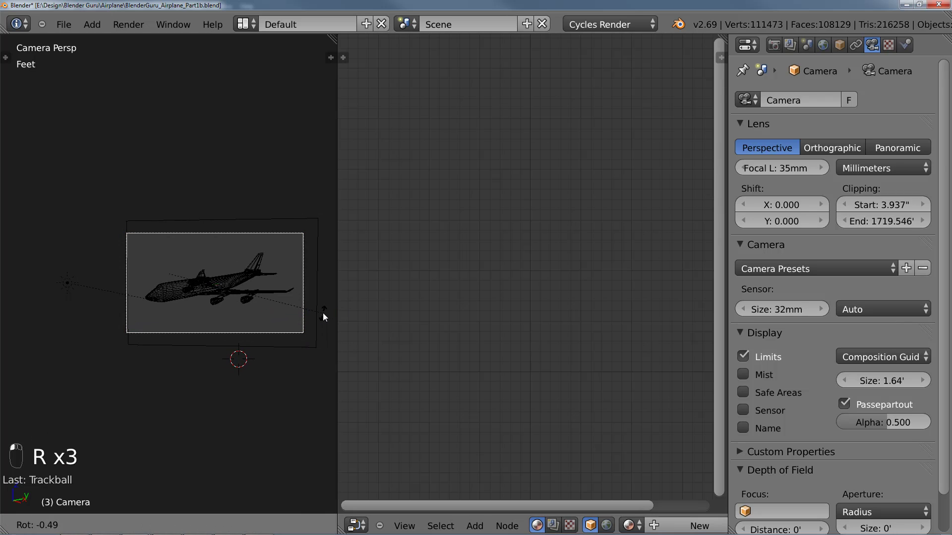
click(323, 312)
Return the viewport to solid shading, and move and trackball-rotate the camera to improve the airplane's framing.
scroll(313, 318, up, 3)
key(z)
scroll(248, 314, down, 1)
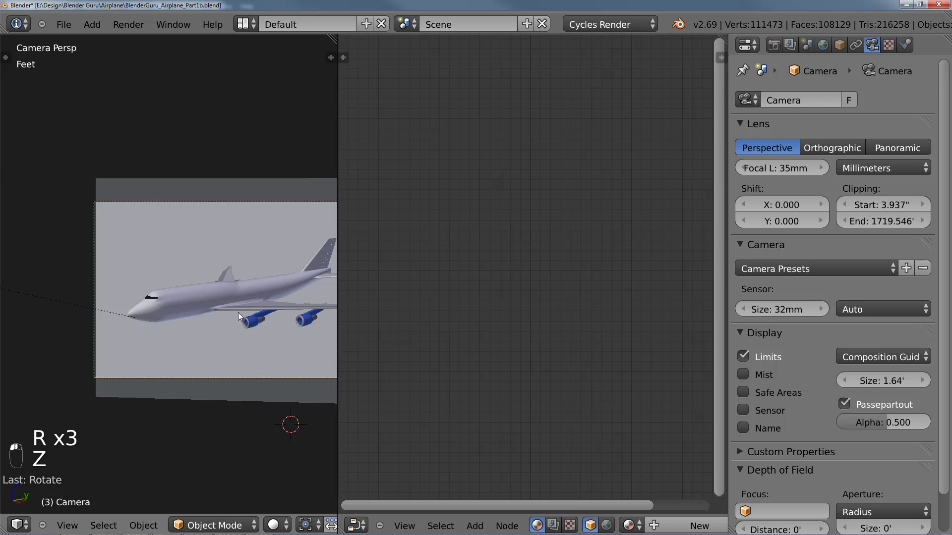
shift+middle_drag(238, 313, 140, 276)
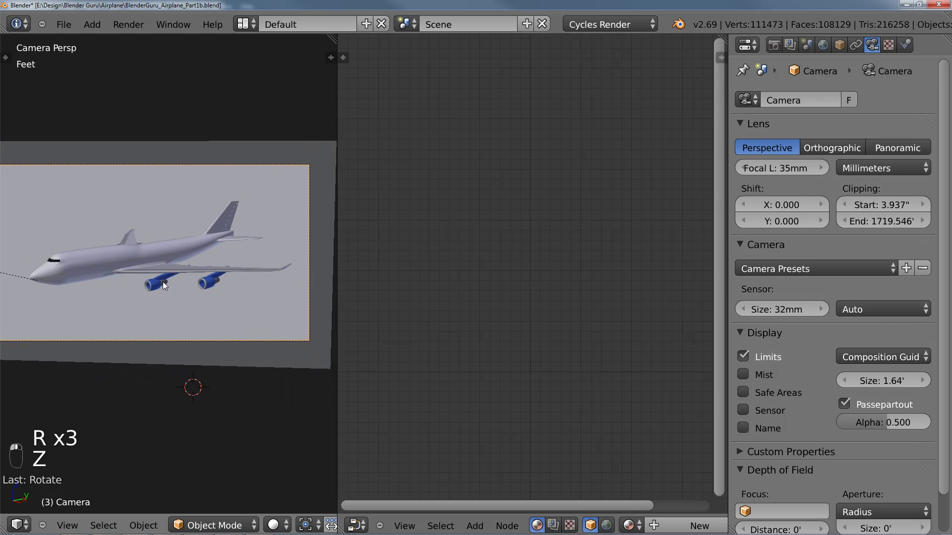
key(g)
click(429, 267)
key(r)
key(r)
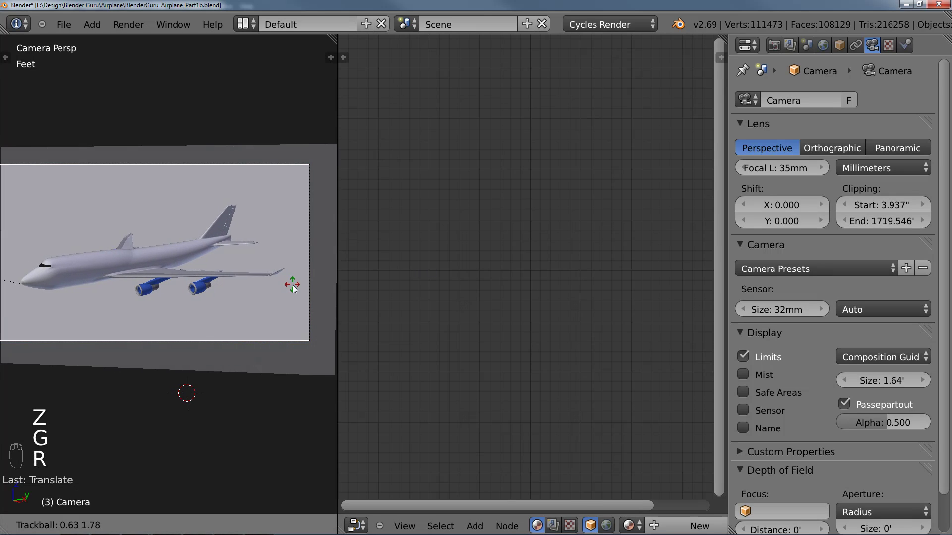
click(256, 291)
Shift the camera once more to refine the framing, and select the background sky plane.
scroll(256, 290, down, 1)
key(g)
click(262, 274)
right_click(261, 271)
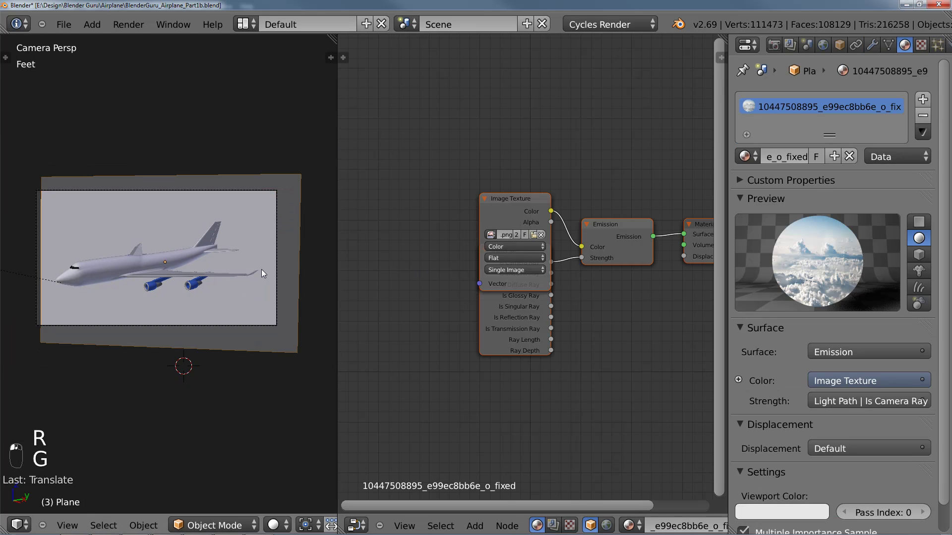
In a wireframe orthographic top view, rotate and move the background sky plane so it faces the camera more squarely.
key(KP_7)
key(z)
key(KP_5)
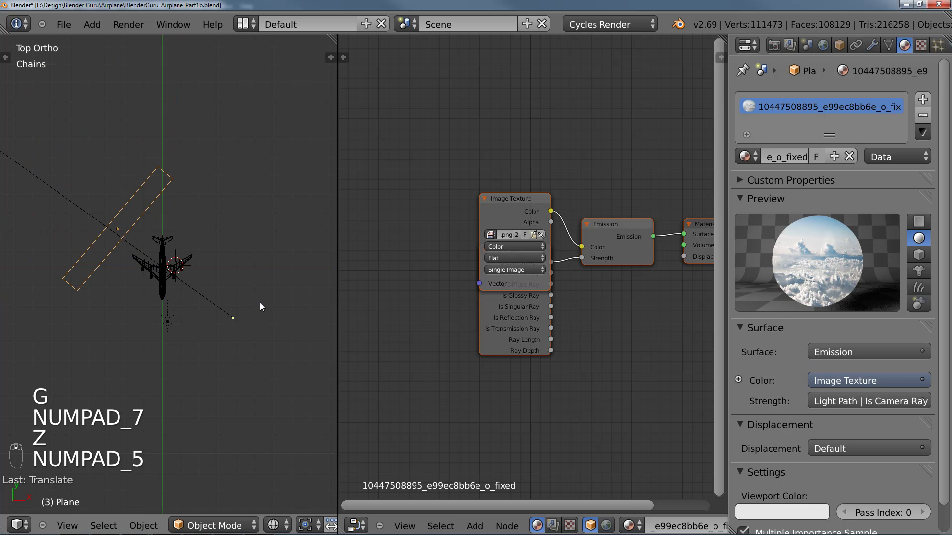
key(r)
key(g)
key(r)
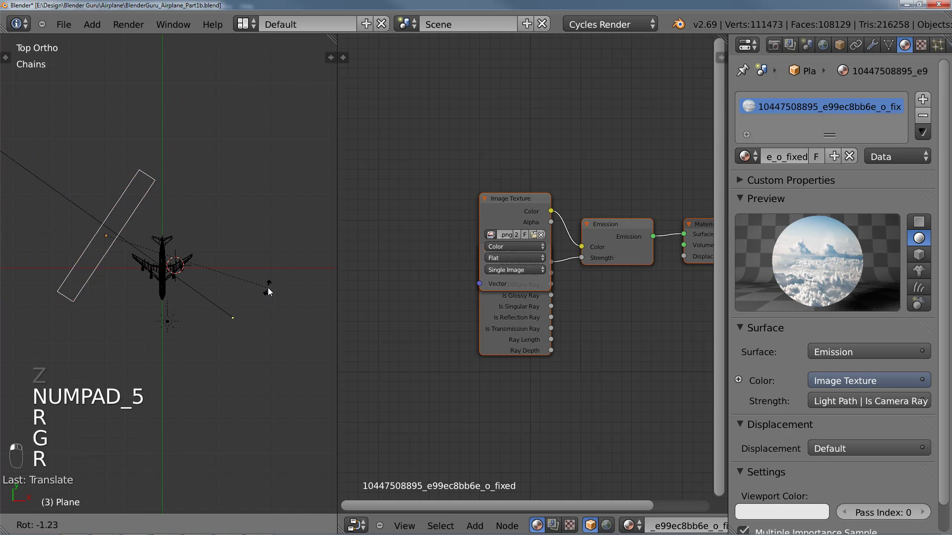
click(270, 286)
In the camera view, shift and enlarge the sky plane so it covers the whole camera frame.
key(KP_0)
key(g)
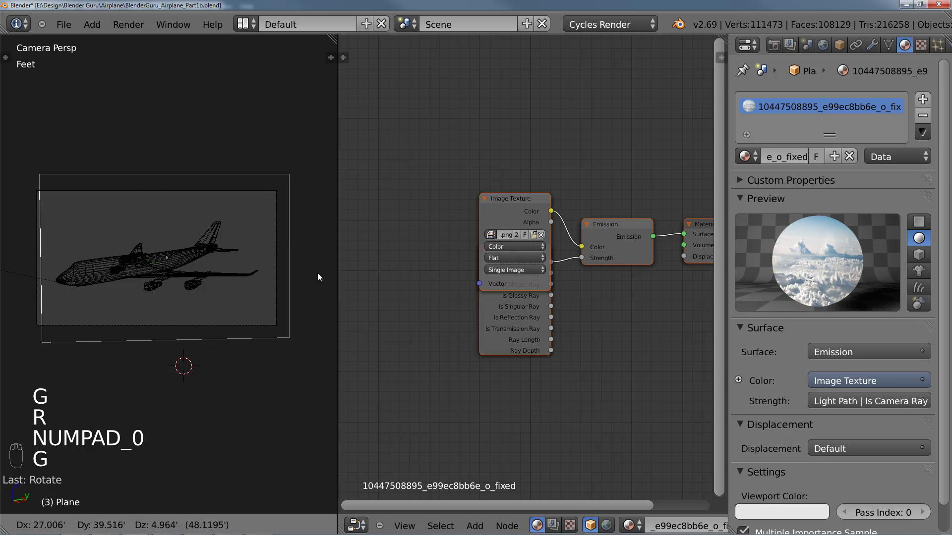
click(308, 273)
key(s)
click(303, 283)
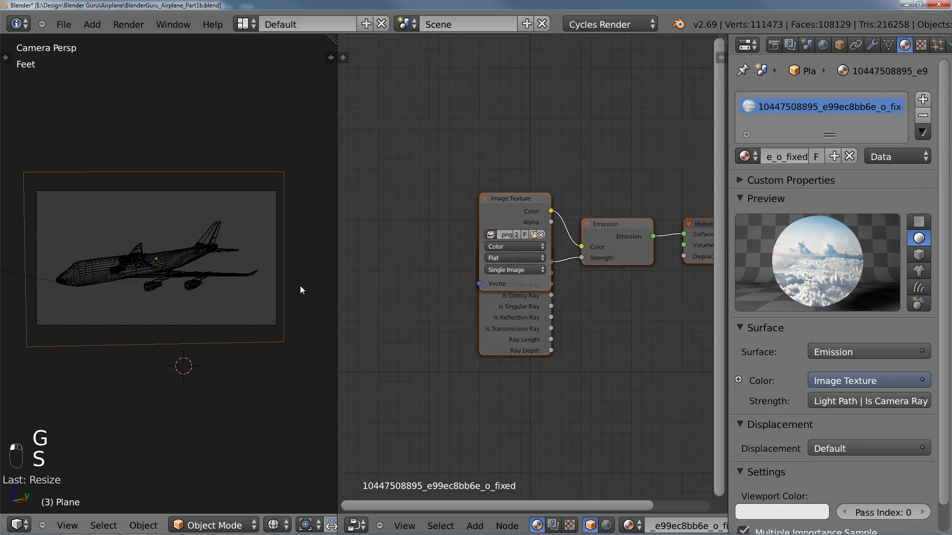
Render the camera view and select the sun lamp.
key(F11)
key(F12)
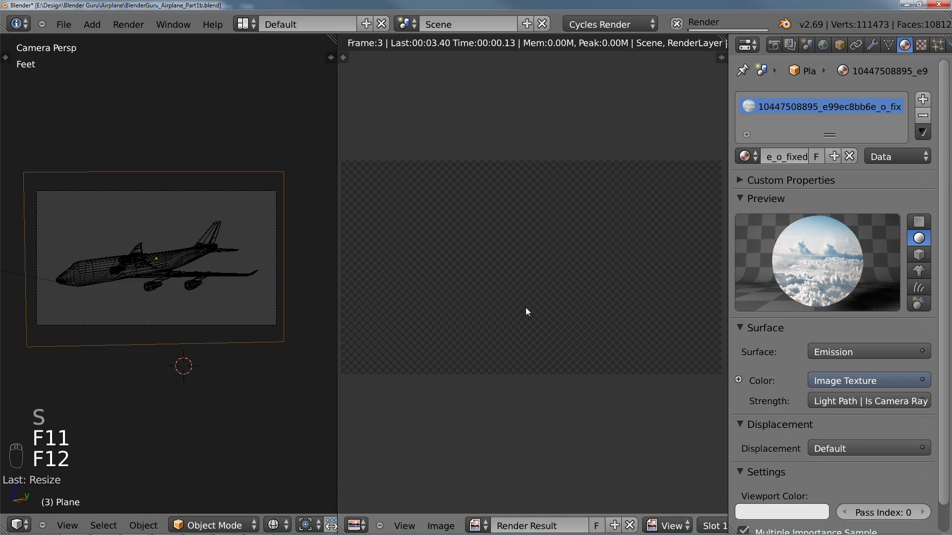
right_click(52, 282)
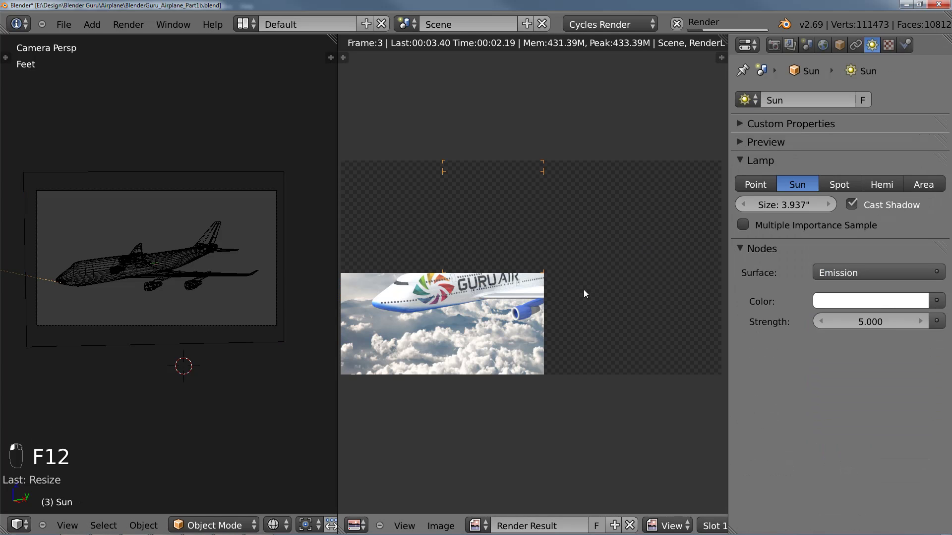
Examine the render closely, comparing the light direction on the background clouds with the lighting on the airplane.
middle_drag(521, 283, 532, 279)
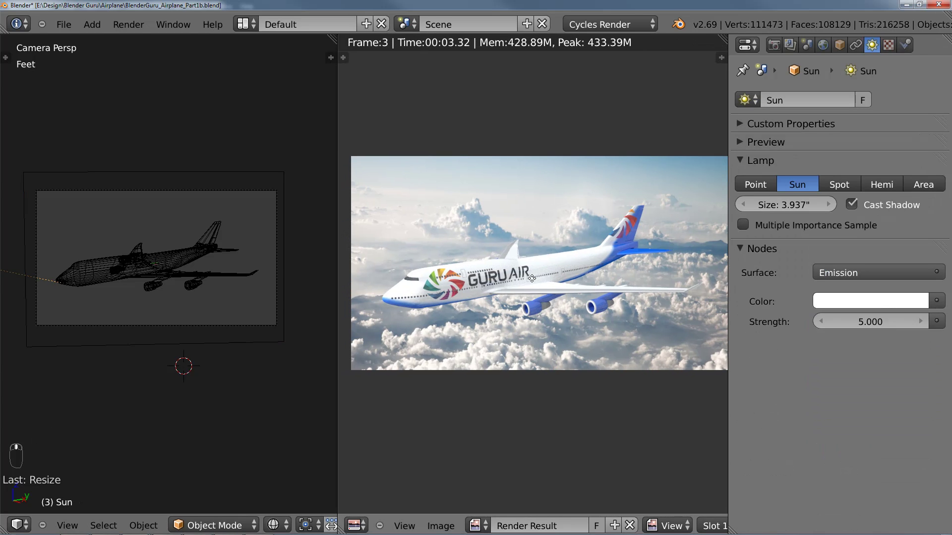
scroll(518, 282, up, 5)
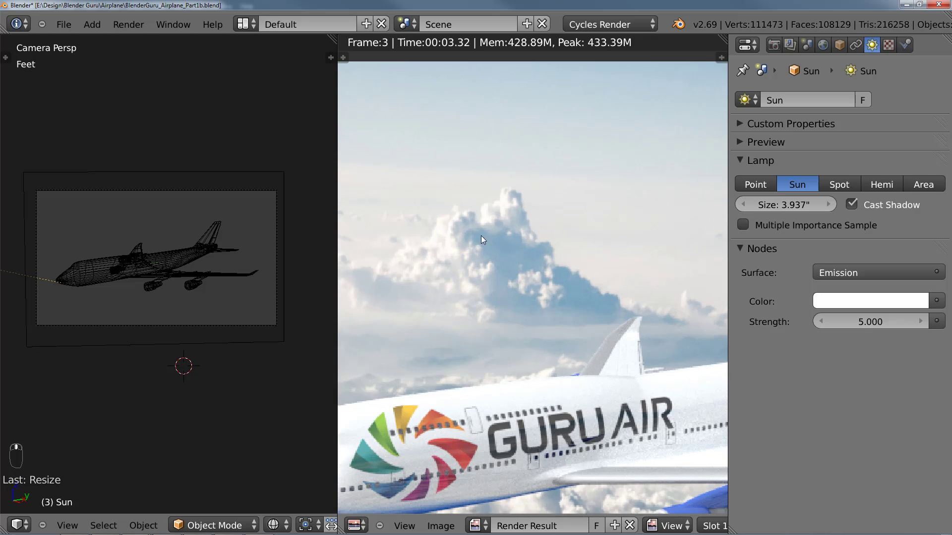
middle_drag(526, 328, 530, 179)
scroll(531, 179, down, 4)
middle_drag(551, 400, 511, 266)
scroll(602, 267, up, 3)
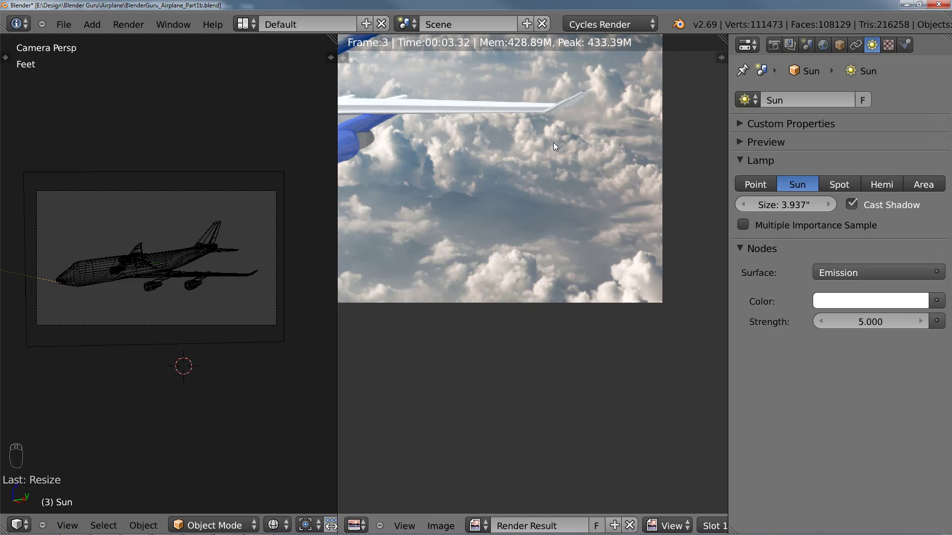
middle_drag(554, 145, 559, 207)
scroll(505, 193, down, 5)
scroll(460, 207, up, 1)
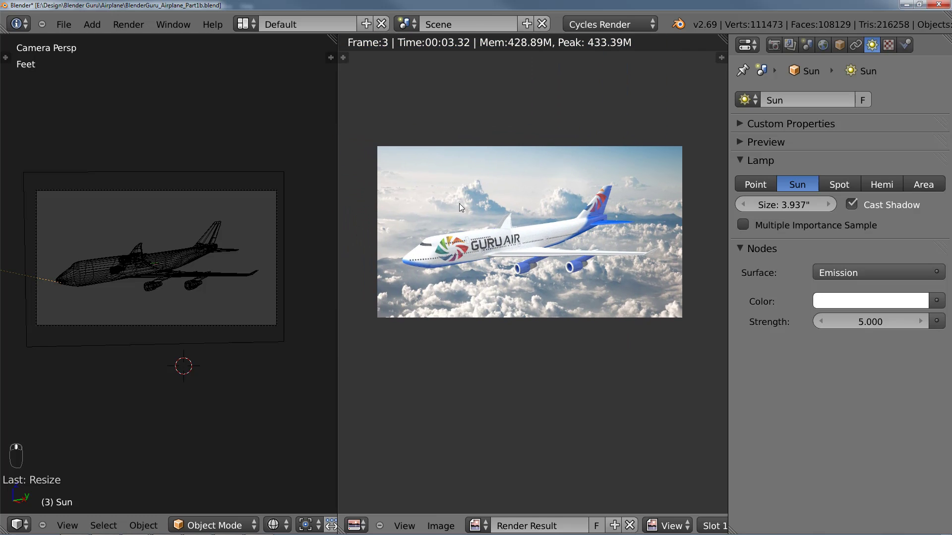
In the top view, rotate the sun lamp around the vertical axis and move it slightly to one side of the airplane's nose.
scroll(150, 256, down, 4)
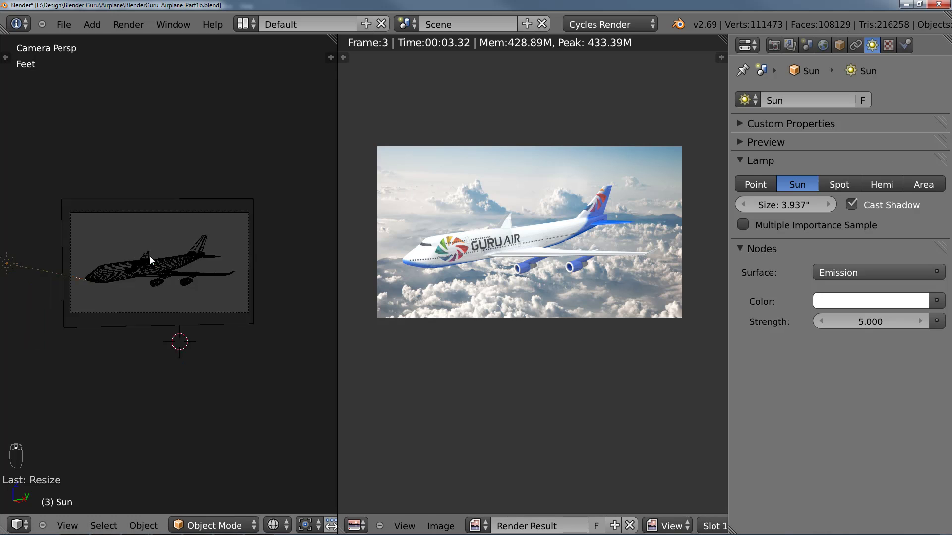
key(KP_7)
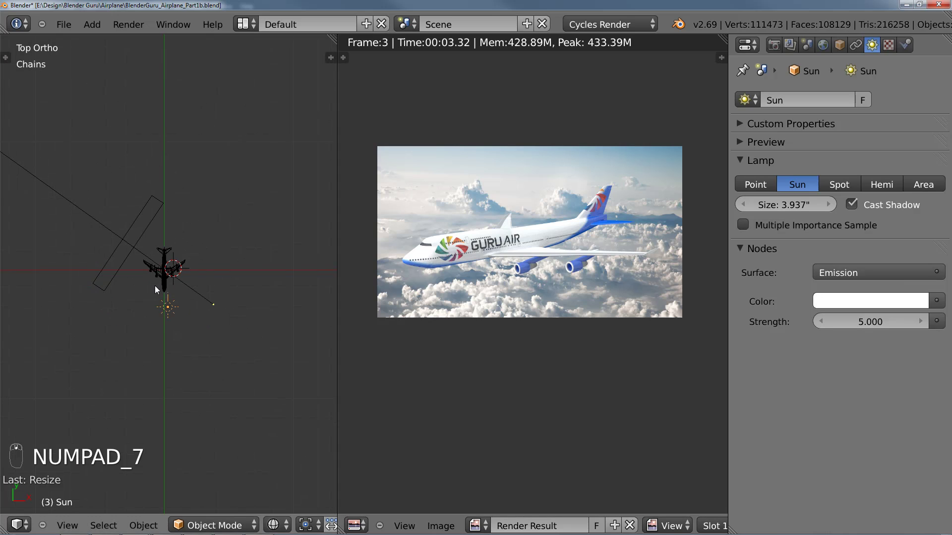
key(r)
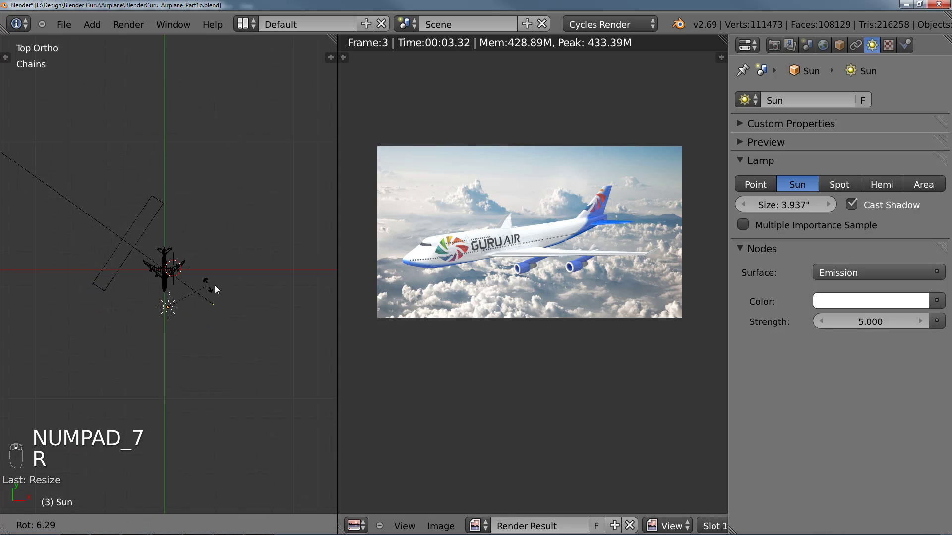
click(236, 296)
scroll(243, 313, up, 3)
key(g)
click(227, 321)
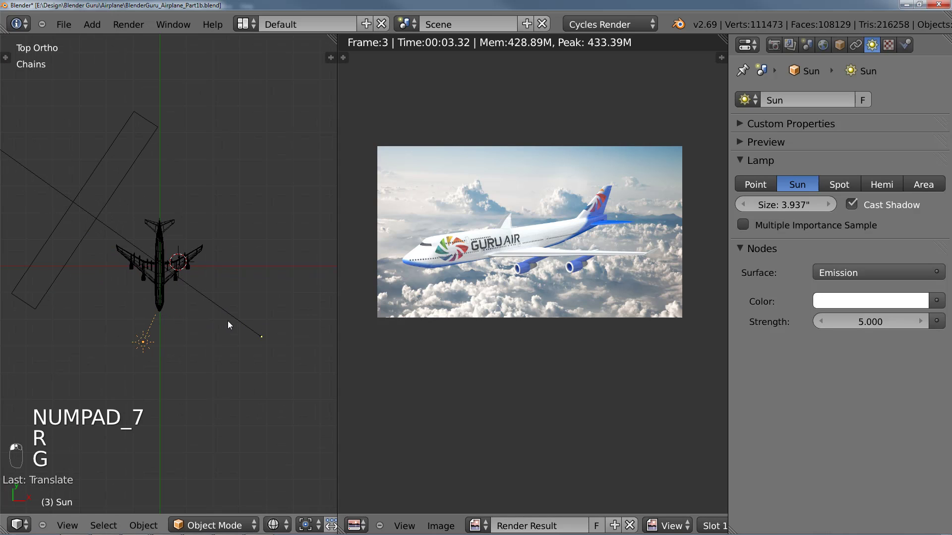
key(r)
click(237, 321)
In the right side view, tilt the sun lamp's direction slightly steeper, and save the file.
middle_drag(237, 322, 214, 258)
key(KP_3)
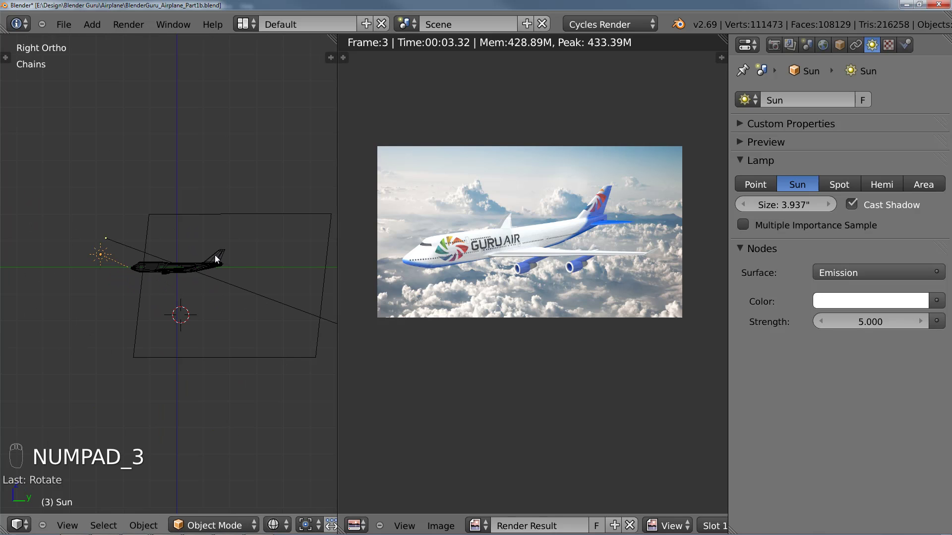
key(r)
click(255, 281)
key(ctrl+s)
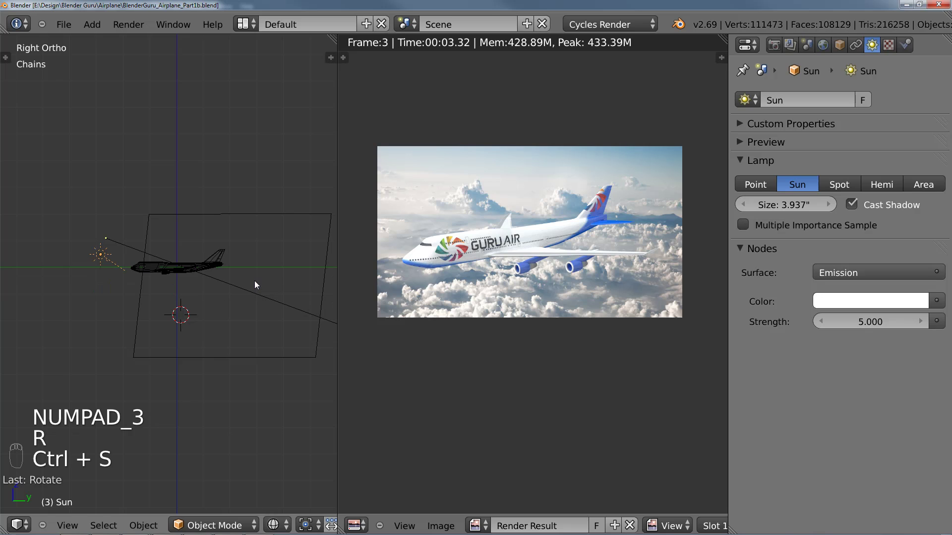
Re-render to compare the airplane with the clouds, and tint the sun lamp's color to a faint warm off-white.
key(F12)
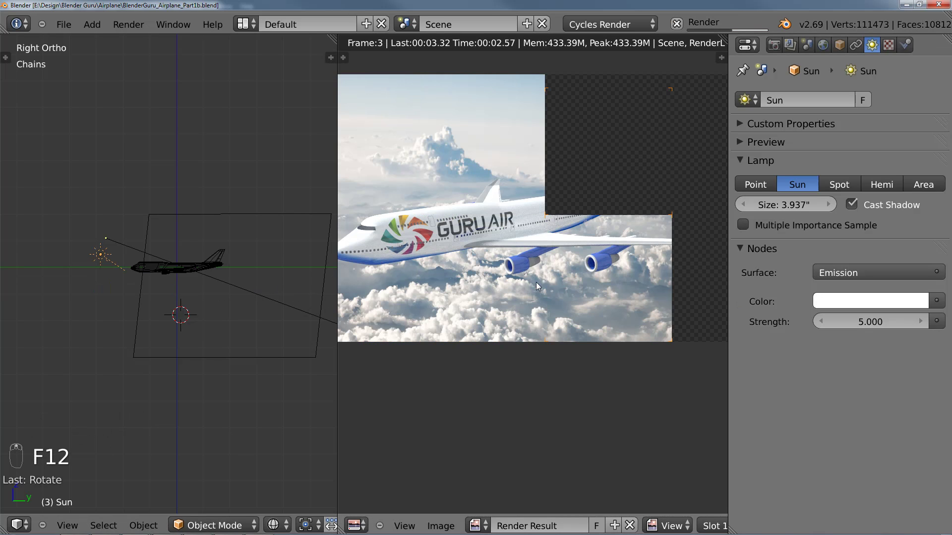
scroll(488, 255, up, 1)
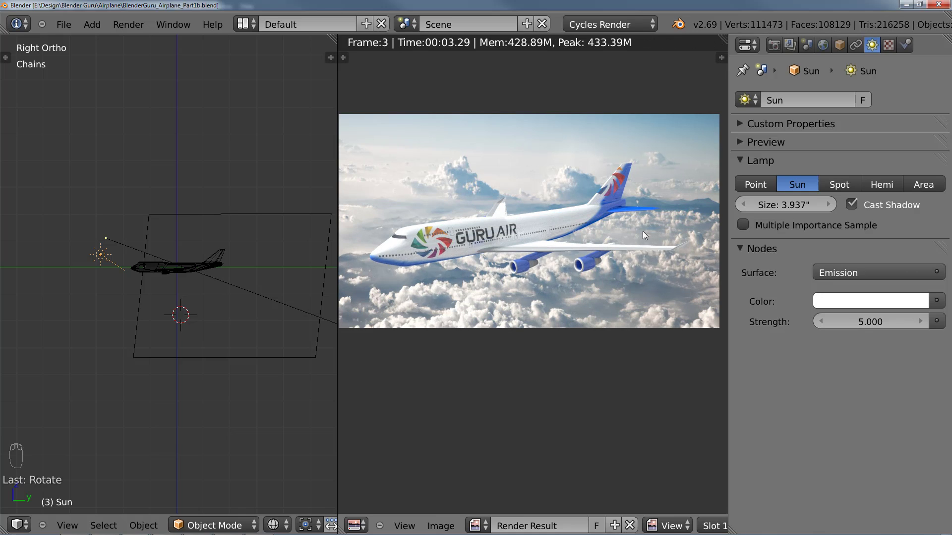
click(852, 303)
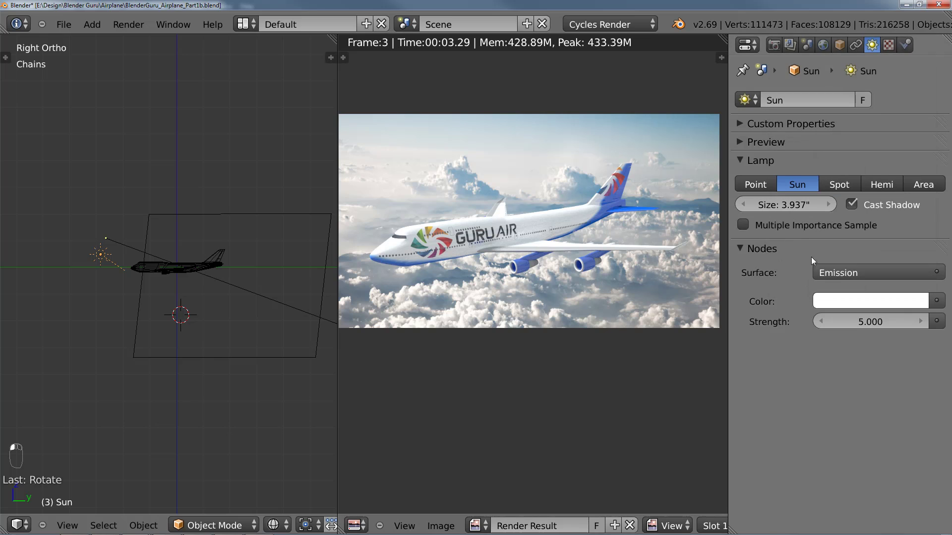
scroll(548, 308, up, 5)
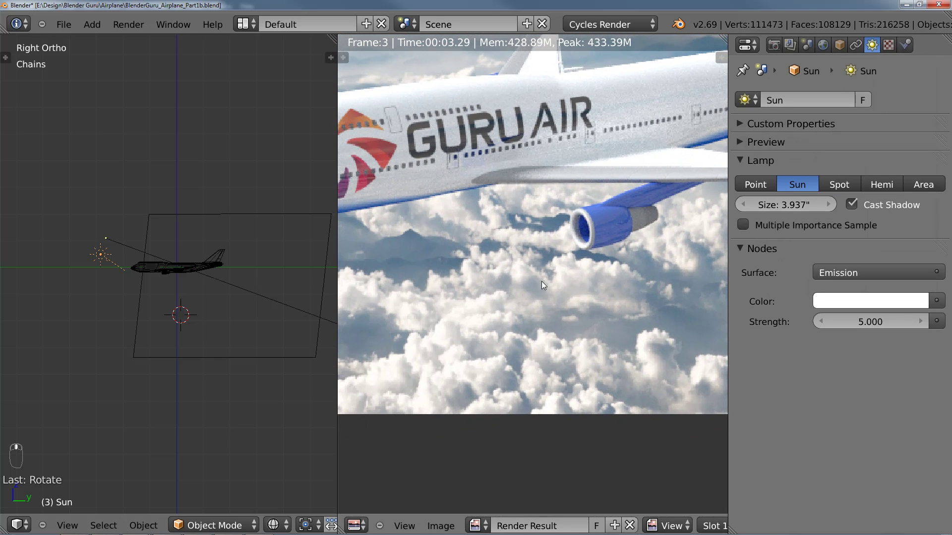
click(832, 301)
click(839, 132)
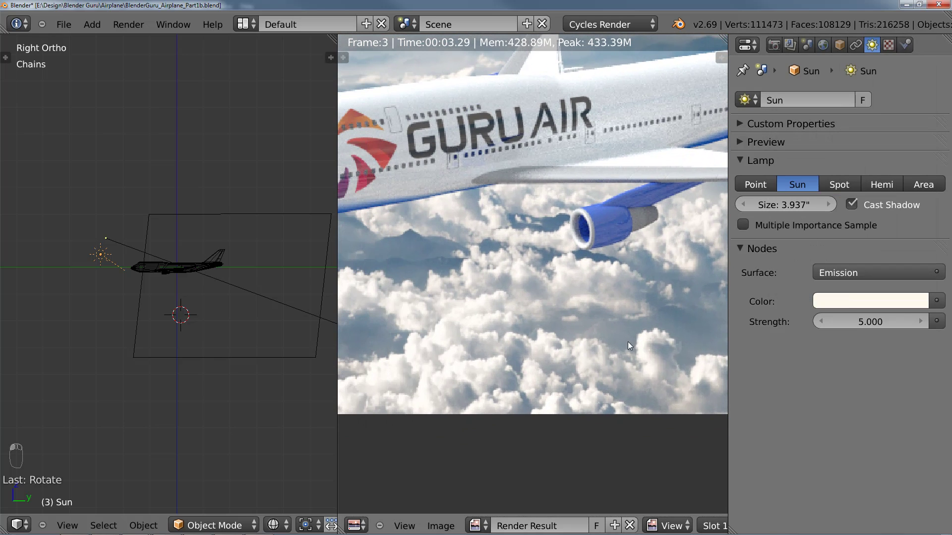
Save the file, render the scene with the tinted sunlight, and close the render result.
key(ctrl+s)
key(F12)
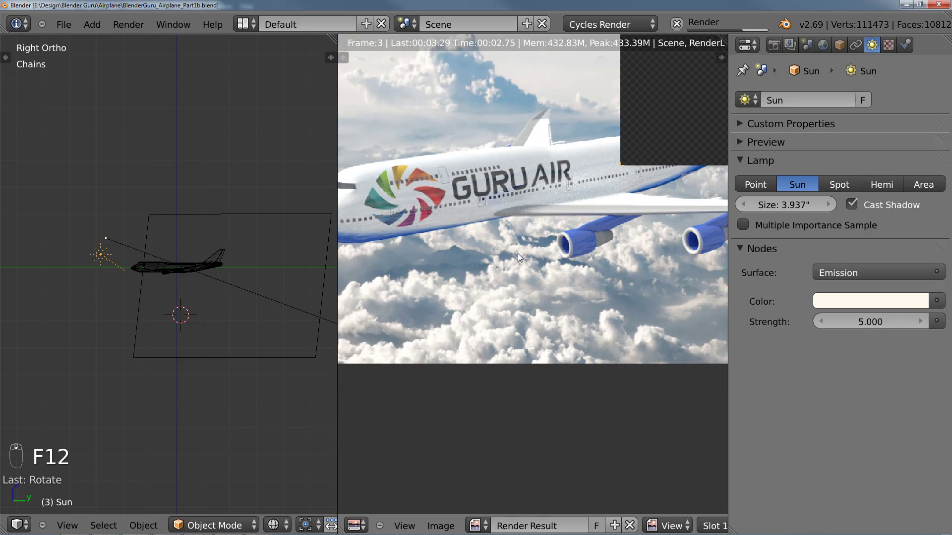
scroll(518, 253, down, 4)
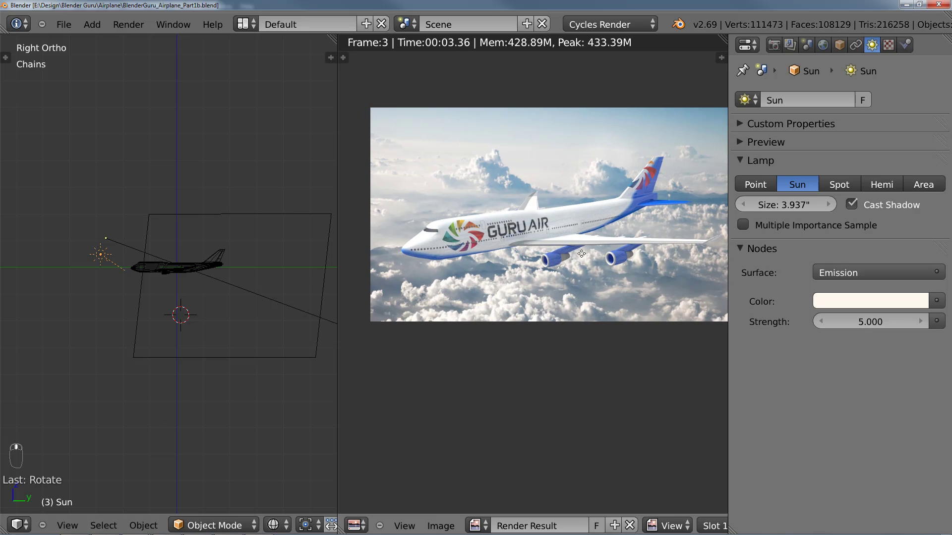
key(Escape)
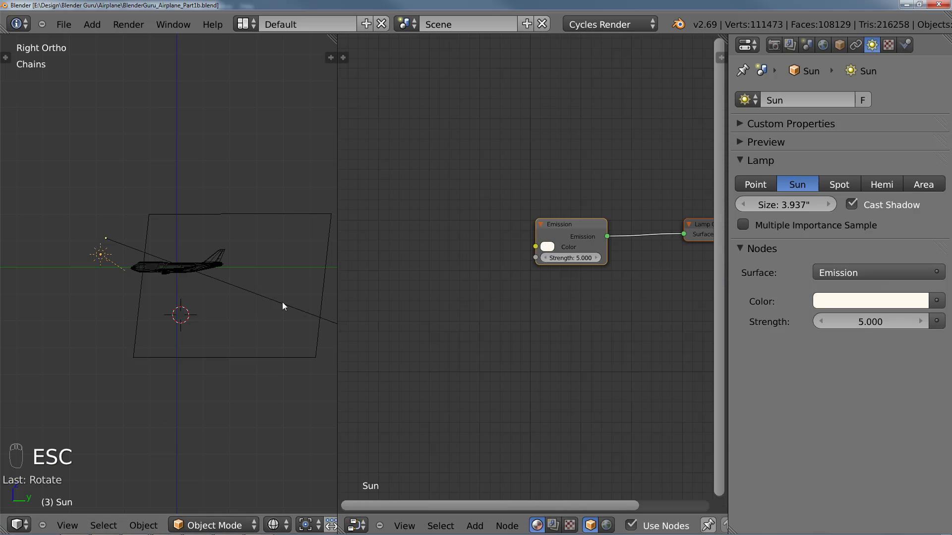
Select the airplane body, display it in solid shading and enter Edit Mode near its nose.
key(KP_0)
scroll(91, 273, up, 5)
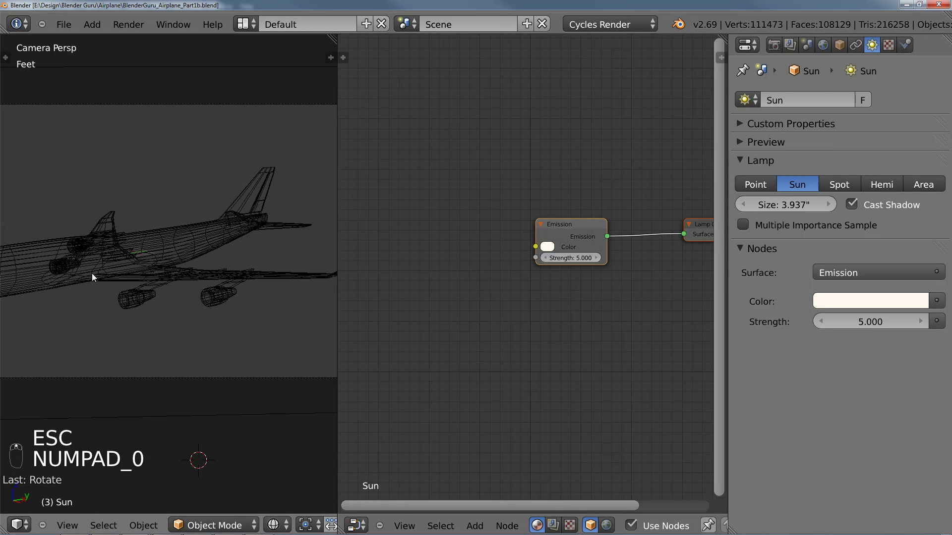
right_click(150, 282)
key(z)
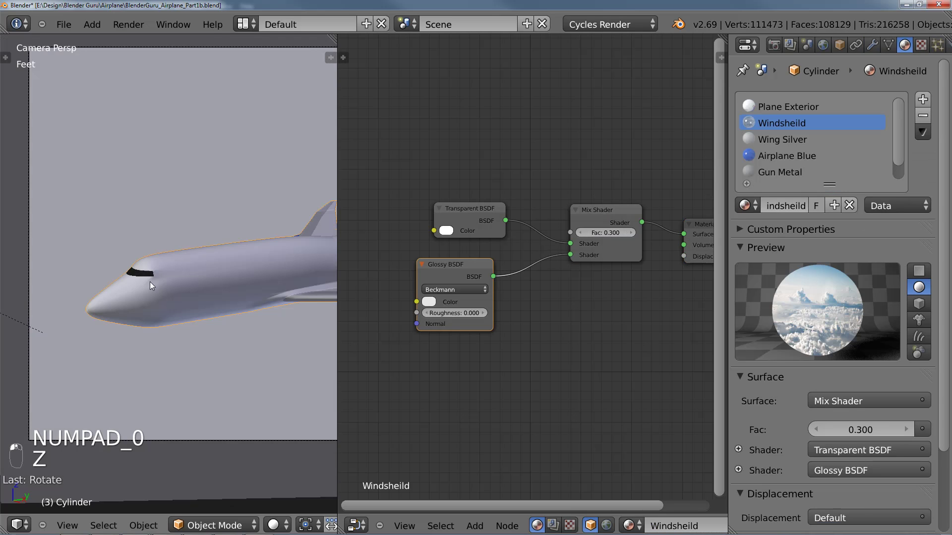
key(KP_Decimal)
key(Tab)
scroll(152, 267, up, 6)
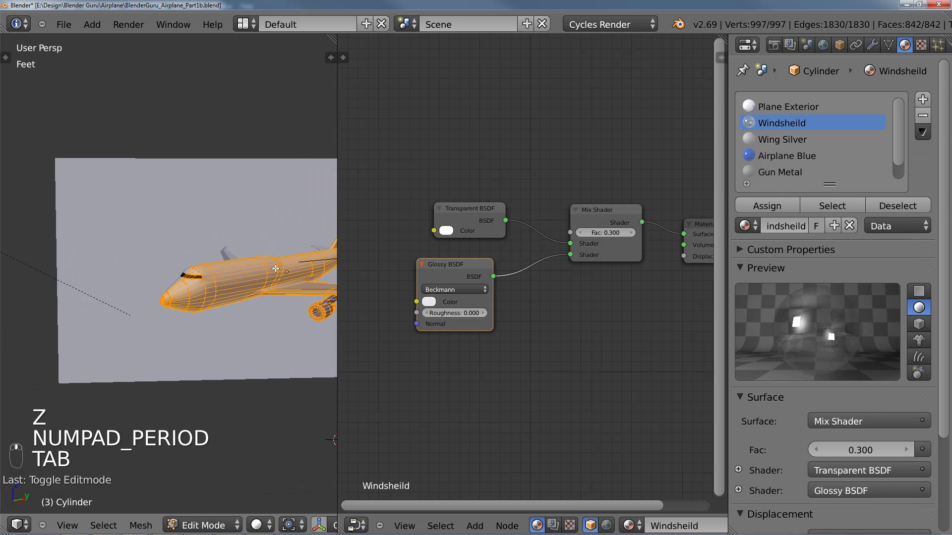
Select one corner vertex of the windshield in wireframe shading, and widen the 3D viewport.
shift+middle_drag(152, 267, 170, 314)
right_click(164, 309)
scroll(164, 315, up, 3)
key(z)
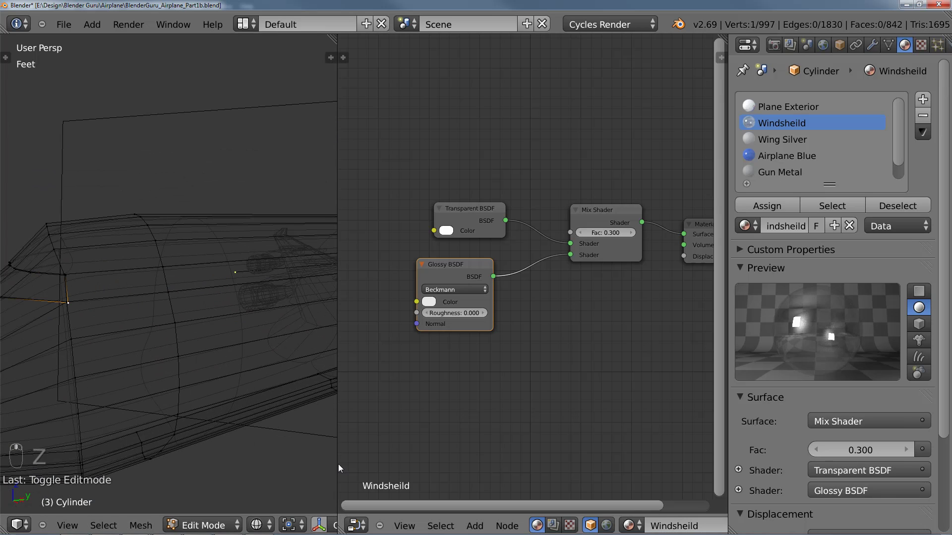
drag(340, 464, 561, 446)
middle_drag(325, 404, 267, 366)
Extend the selection to all the vertices of the four windshield faces on one side, and return to solid shading.
shift+right_click(363, 321)
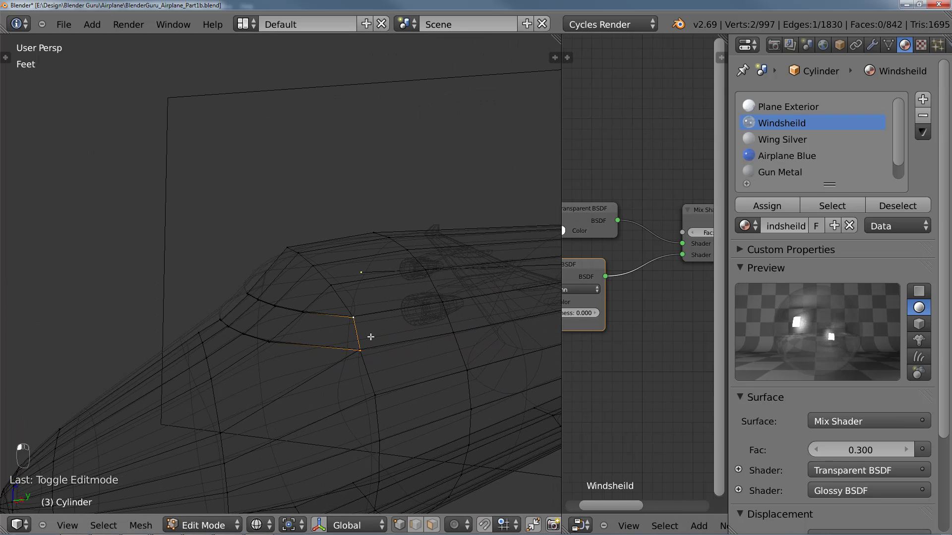
shift+right_click(315, 325)
shift+right_click(282, 354)
shift+right_click(250, 351)
shift+right_click(276, 319)
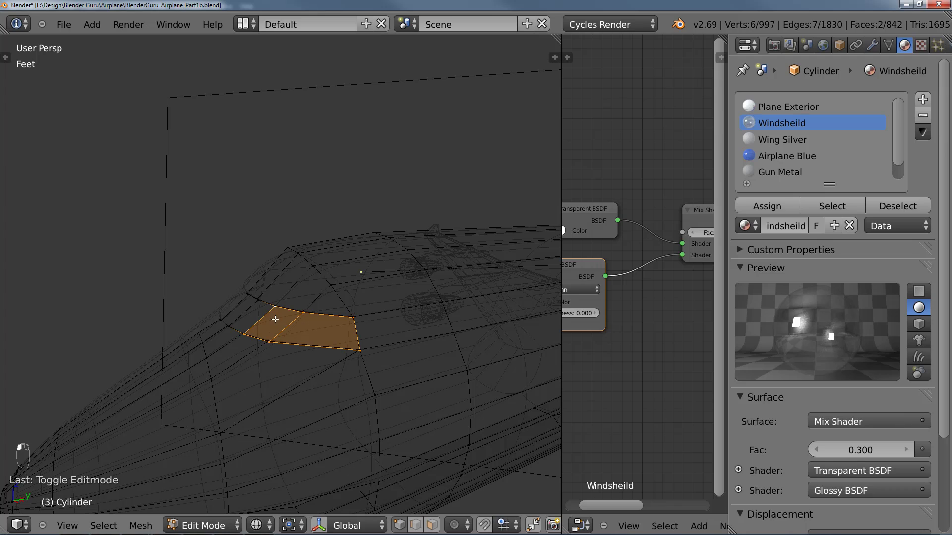
shift+right_click(261, 311)
shift+click(236, 339)
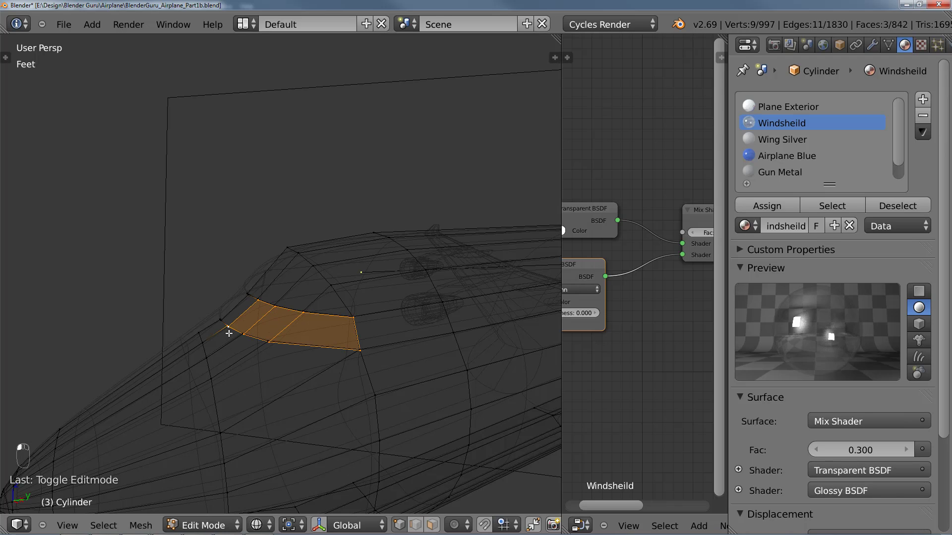
shift+click(228, 333)
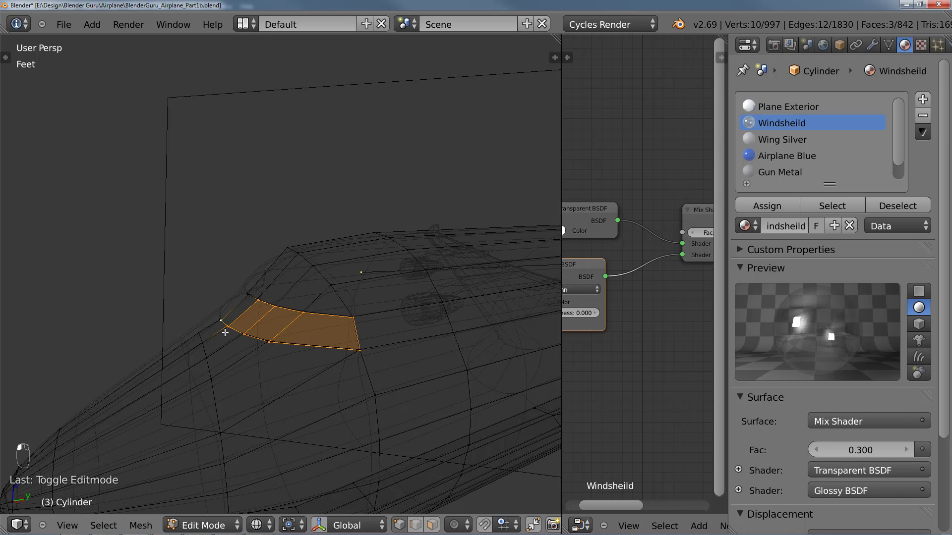
shift+right_click(250, 307)
key(z)
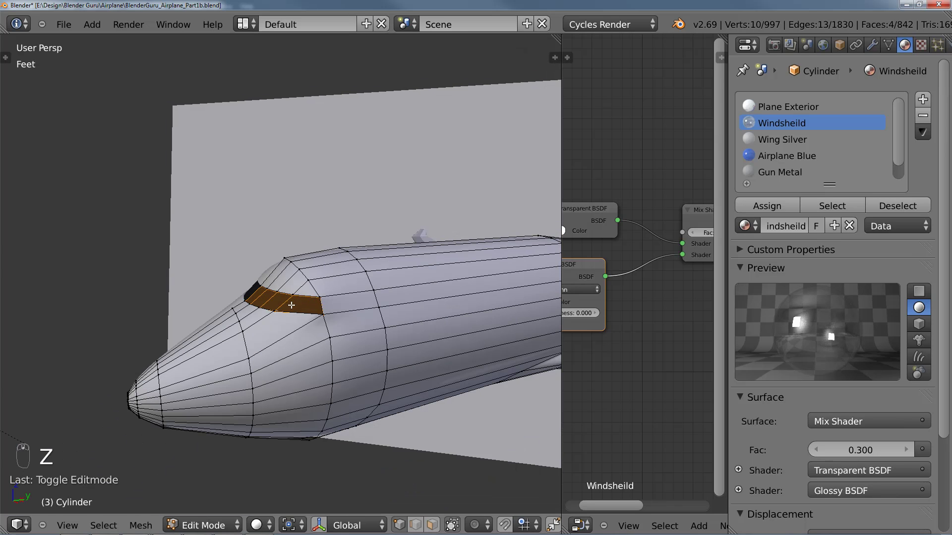
Duplicate the selected windshield faces in place, separate the copy into its own object and select that object in Object Mode.
scroll(284, 312, up, 3)
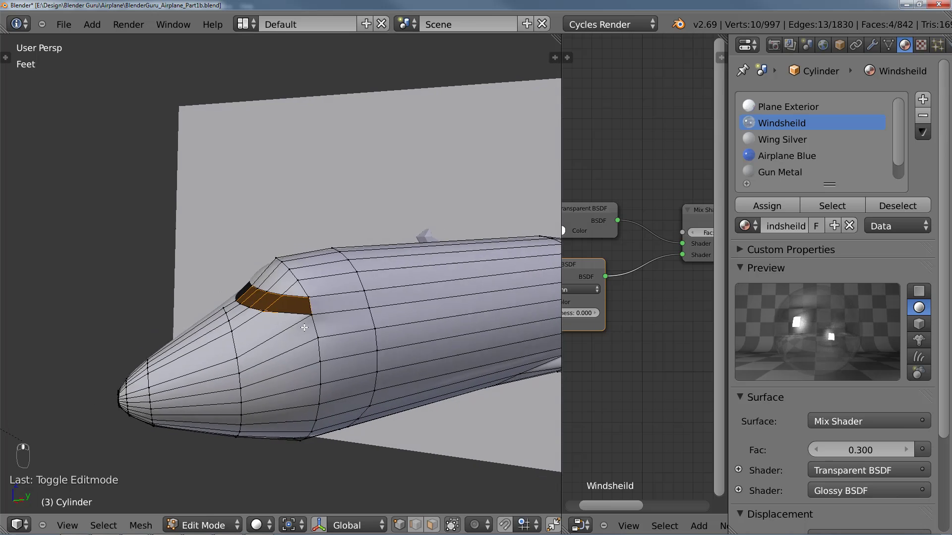
middle_drag(304, 327, 299, 325)
key(shift+d)
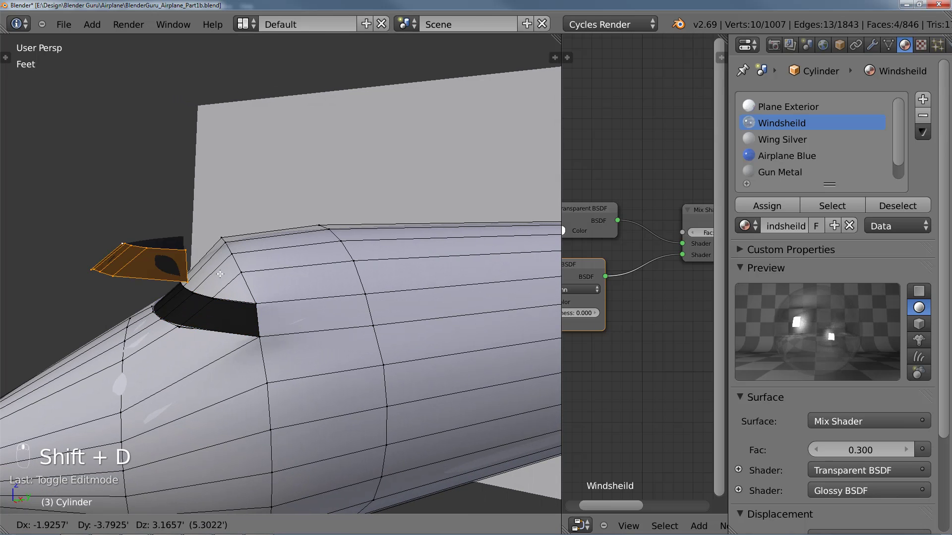
right_click(220, 275)
key(p)
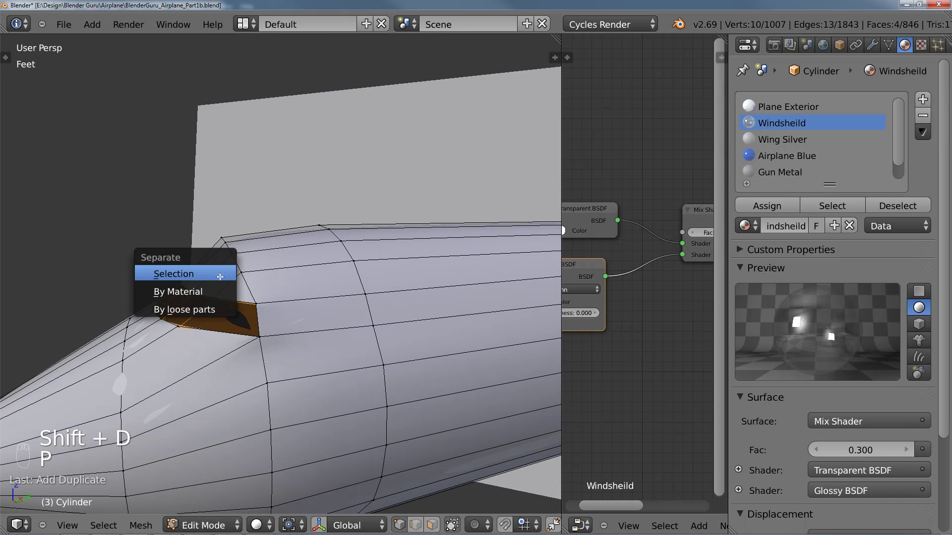
click(220, 276)
key(Tab)
key(z)
right_click(204, 308)
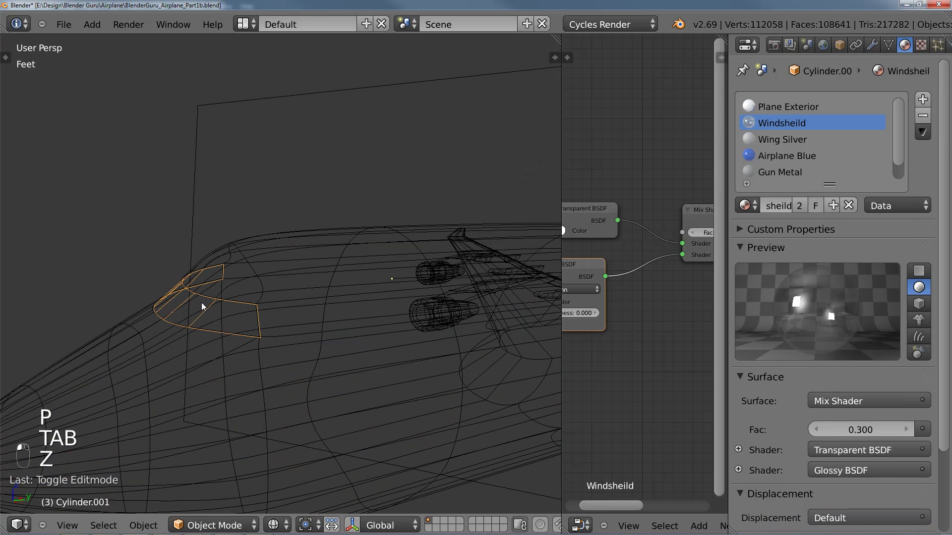
Enter Edit Mode on the separated windshield strip and select a vertex on its lower edge in wireframe orthographic view.
key(Tab)
scroll(260, 308, up, 2)
key(z)
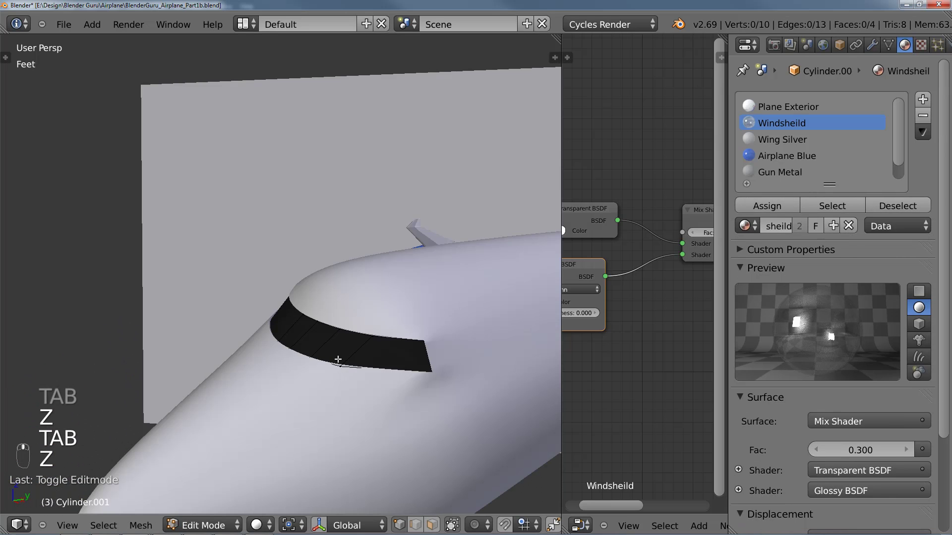
right_click(339, 365)
key(z)
key(KP_7)
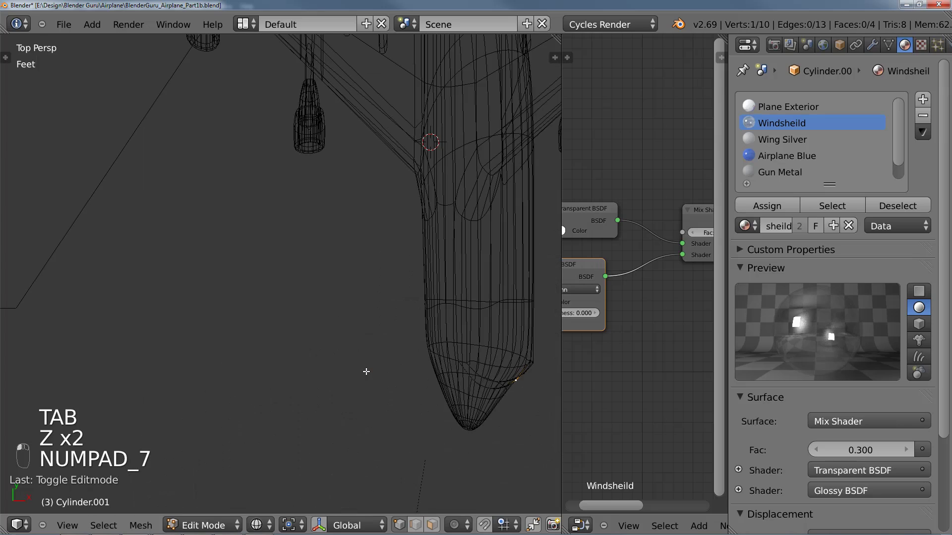
key(KP_5)
scroll(293, 308, up, 8)
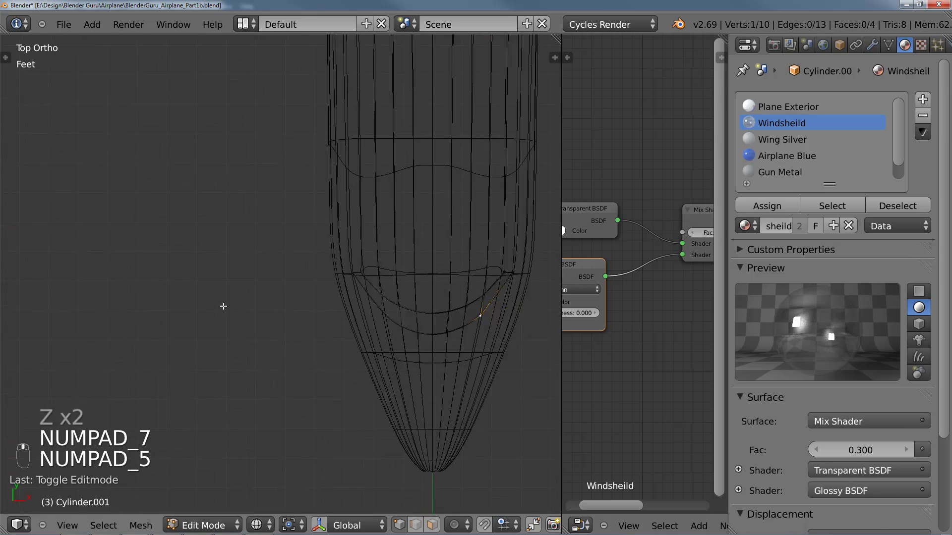
mouse_move(308, 325)
middle_down()
mouse_move(270, 283)
mouse_move(297, 195)
mouse_move(239, 170)
mouse_move(252, 245)
middle_up()
key(z)
key(z)
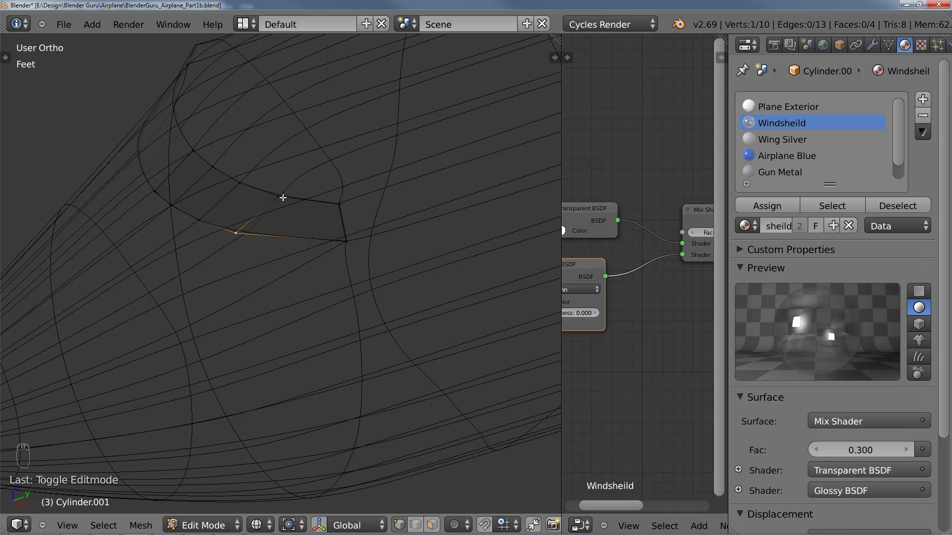
Switch to the browser, examine the cockpit window layout in the Winged Beast photo from the 747 wing search, and return to Blender.
click(74, 530)
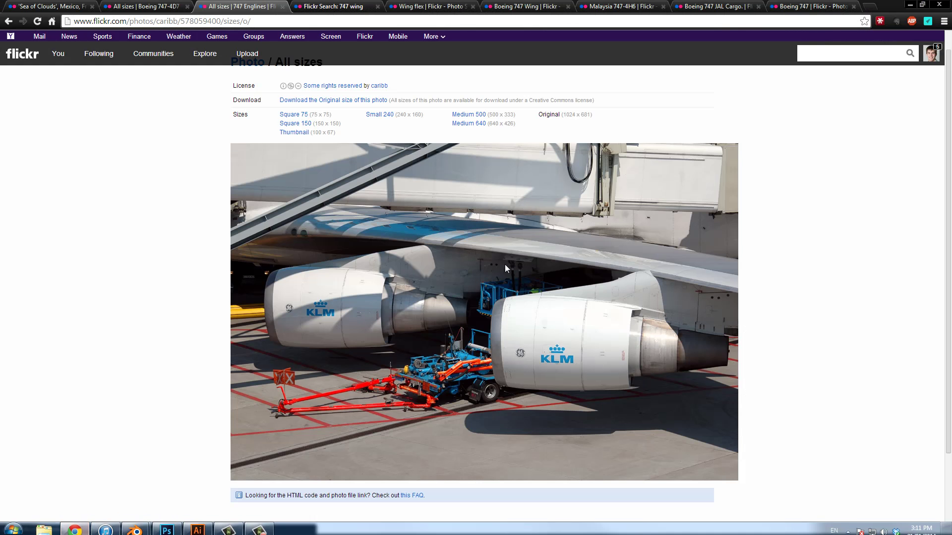
click(337, 6)
scroll(264, 160, up, 6)
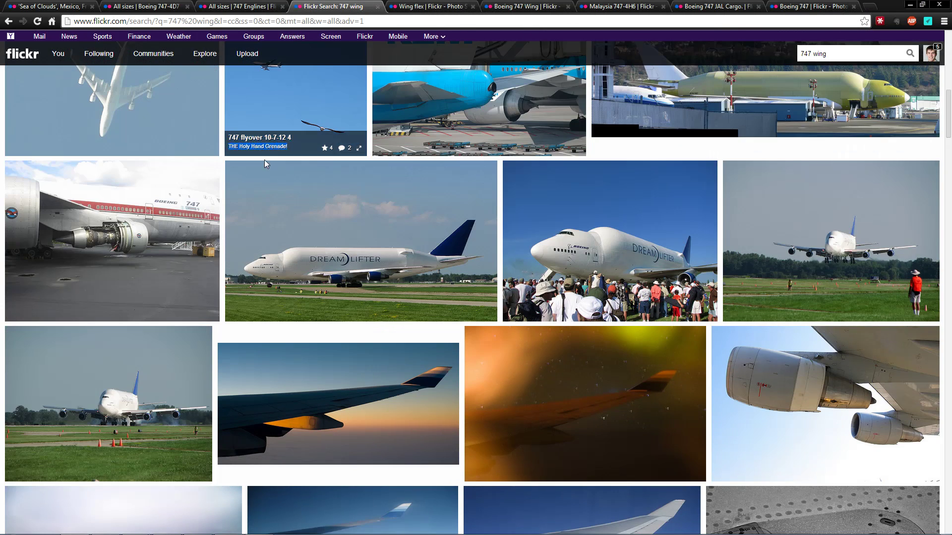
scroll(355, 235, up, 8)
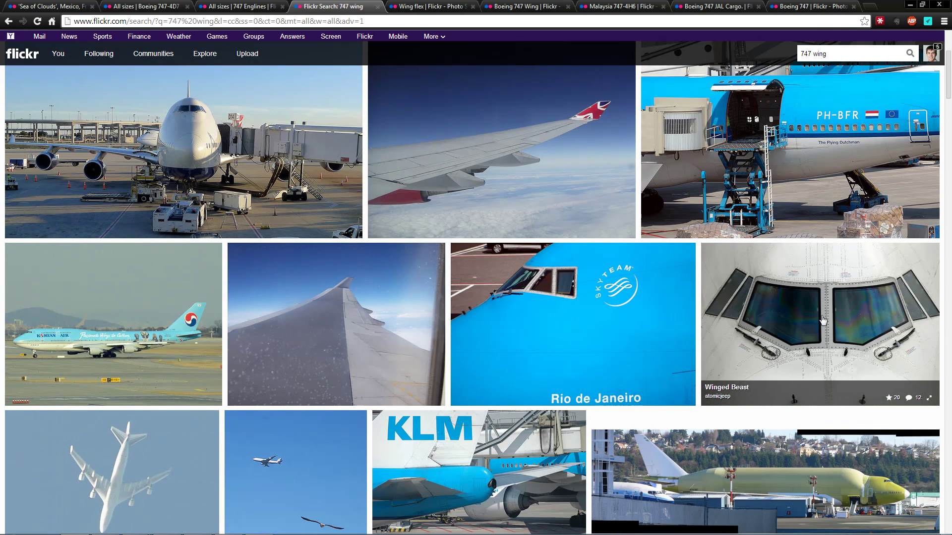
click(822, 321)
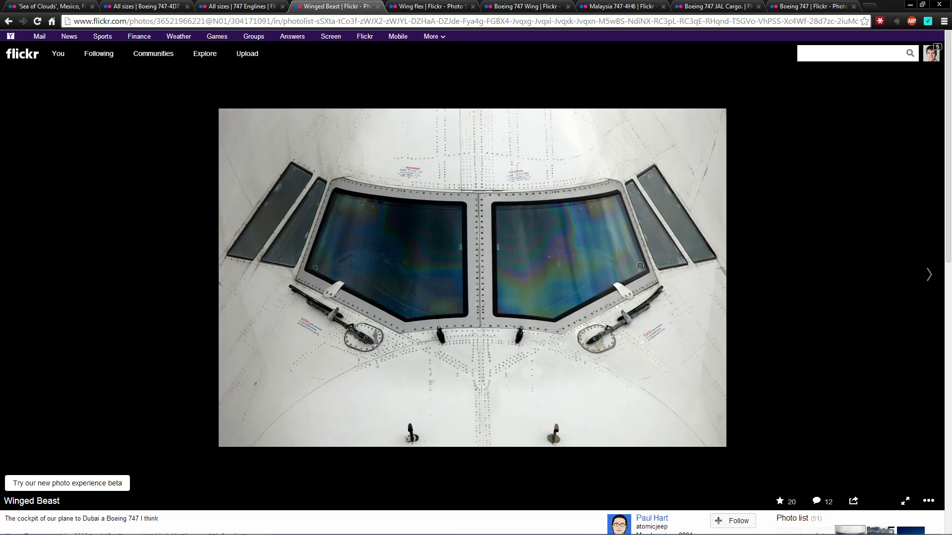
key(alt+Tab)
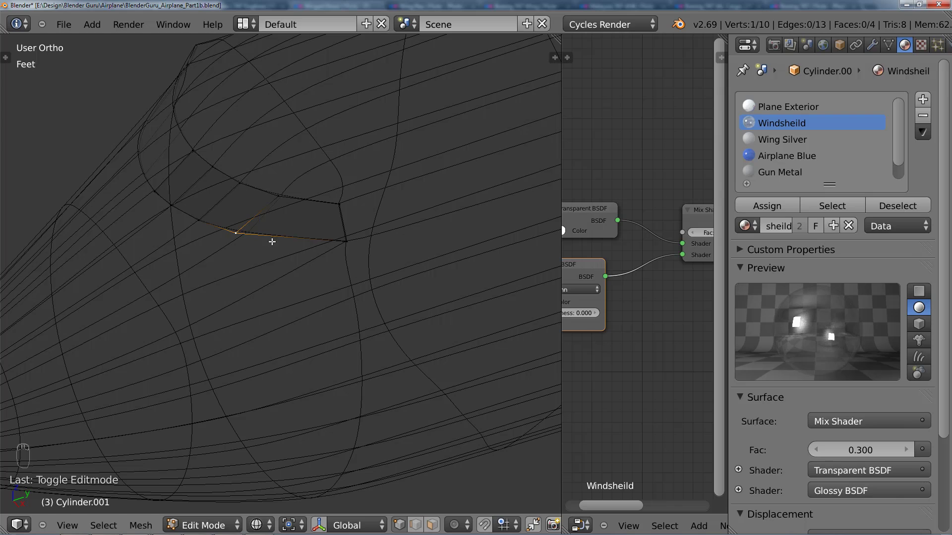
In top view, select the rearmost inner edge of the windshield strip and slide it toward the rear by a factor of about 0.54.
key(KP_7)
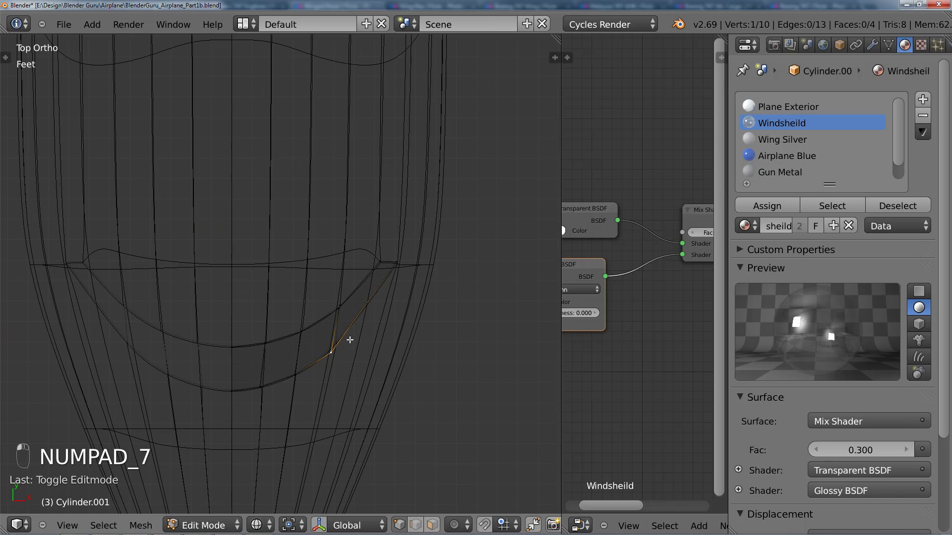
shift+right_click(339, 326)
key(g)
key(g)
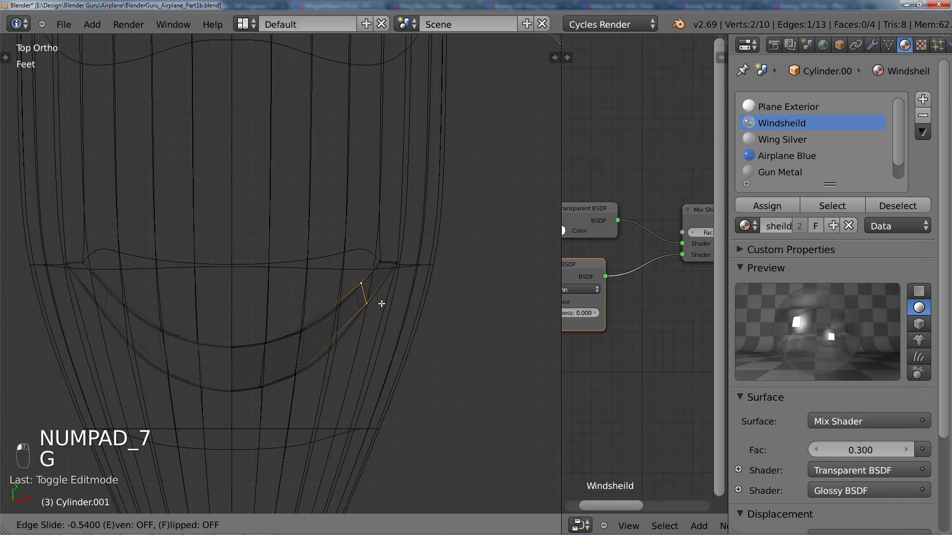
click(381, 304)
Slide the neighbouring inner edge of the windshield strip toward the rear.
middle_drag(380, 304, 295, 247)
key(g)
key(g)
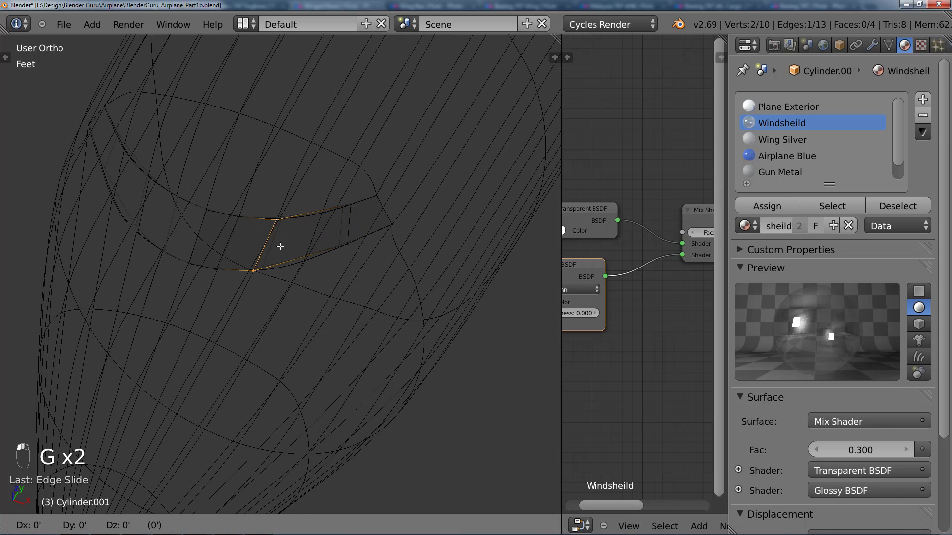
click(324, 244)
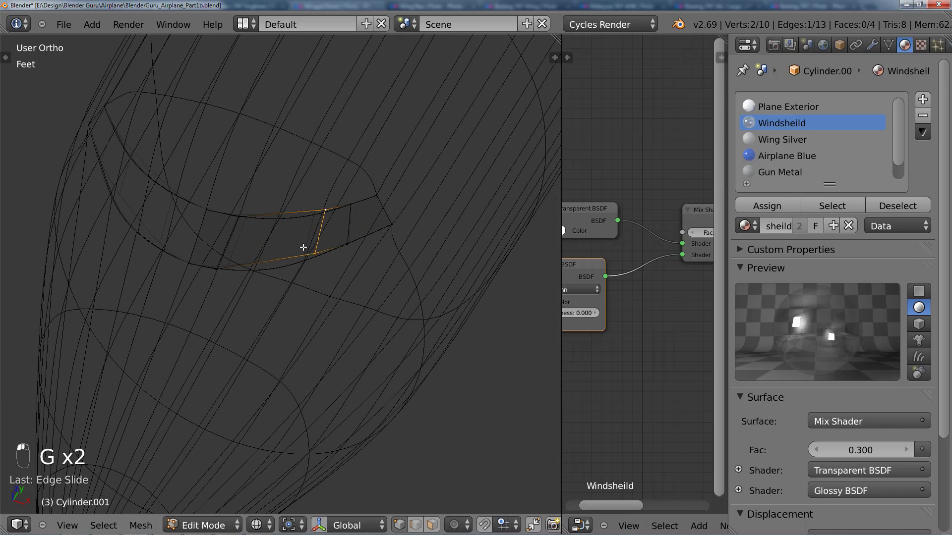
Delete the inner edge loop nearest the windshield's centre line to form one large front pane.
middle_drag(304, 247, 248, 206)
middle_drag(183, 166, 248, 224)
key(x)
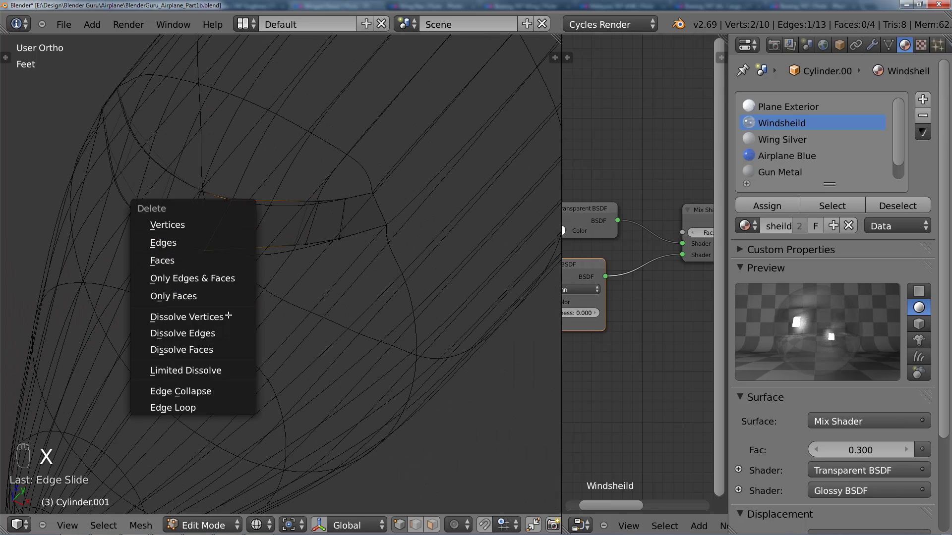
click(209, 404)
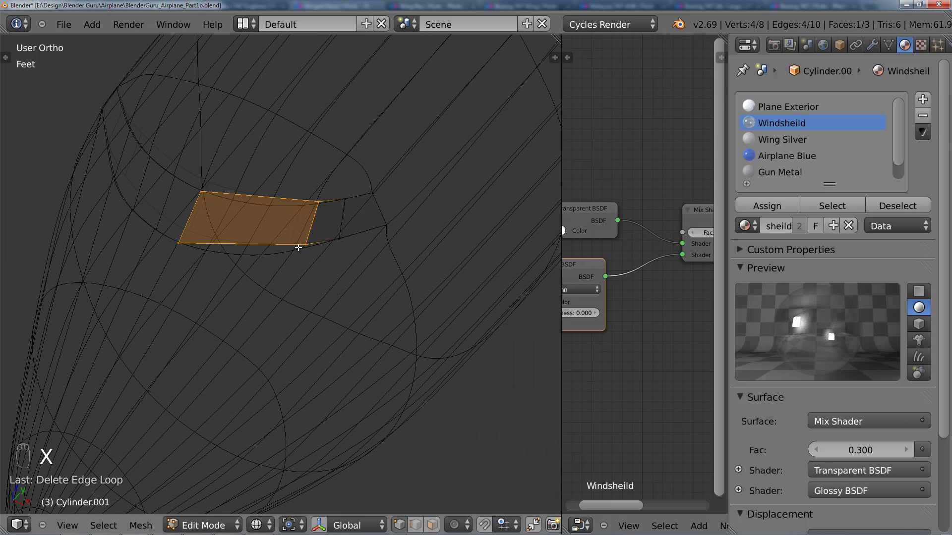
Select the edge between the two rear panes and slide it further back to even out their widths.
click(298, 247)
middle_drag(298, 248, 329, 244)
scroll(219, 275, up, 1)
key(z)
key(z)
key(a)
key(a)
key(a)
right_click(328, 243)
key(g)
key(g)
click(371, 238)
key(g)
key(g)
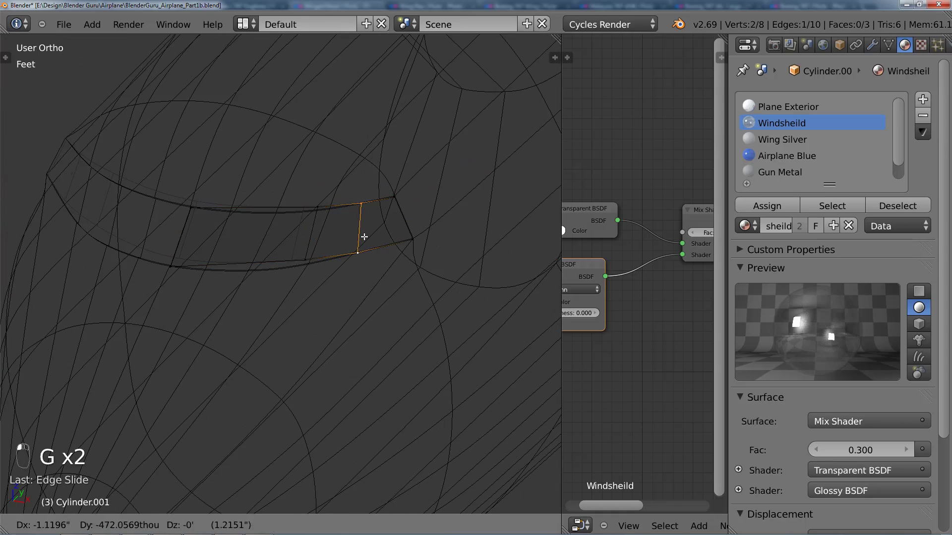
click(372, 236)
Select the whole windshield strip, convert its faces to a Wire Frame and set the thickness to 0.0200.
middle_drag(372, 235, 306, 253)
key(a)
key(a)
key(a)
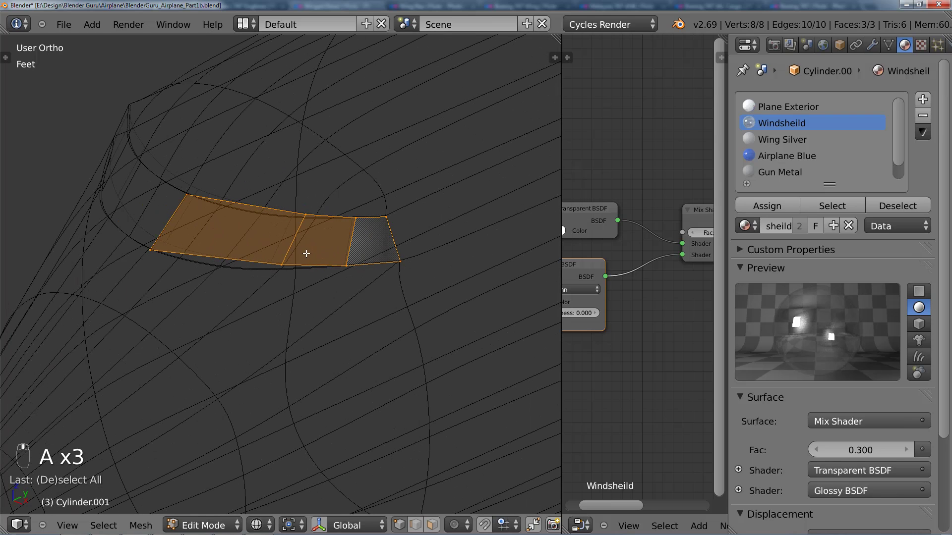
key(ctrl+f)
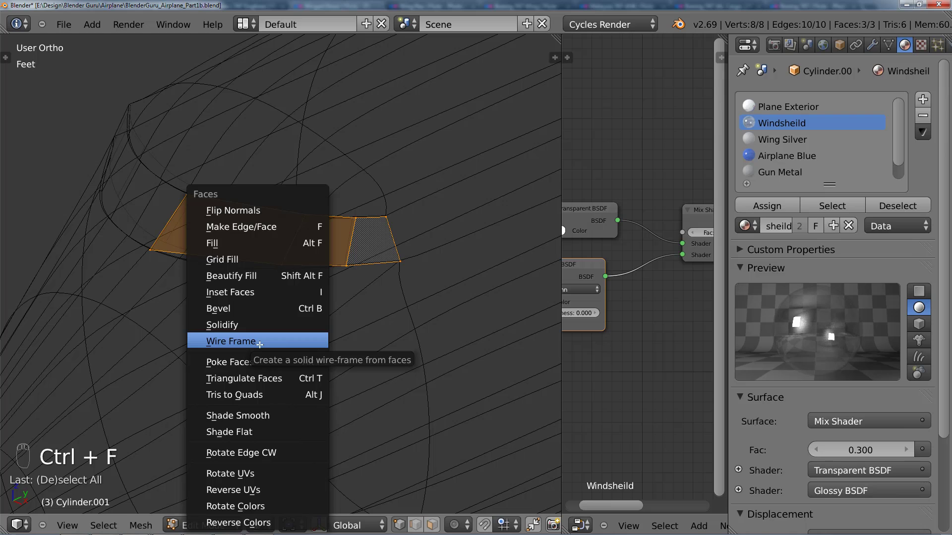
click(261, 345)
middle_drag(261, 344, 293, 318)
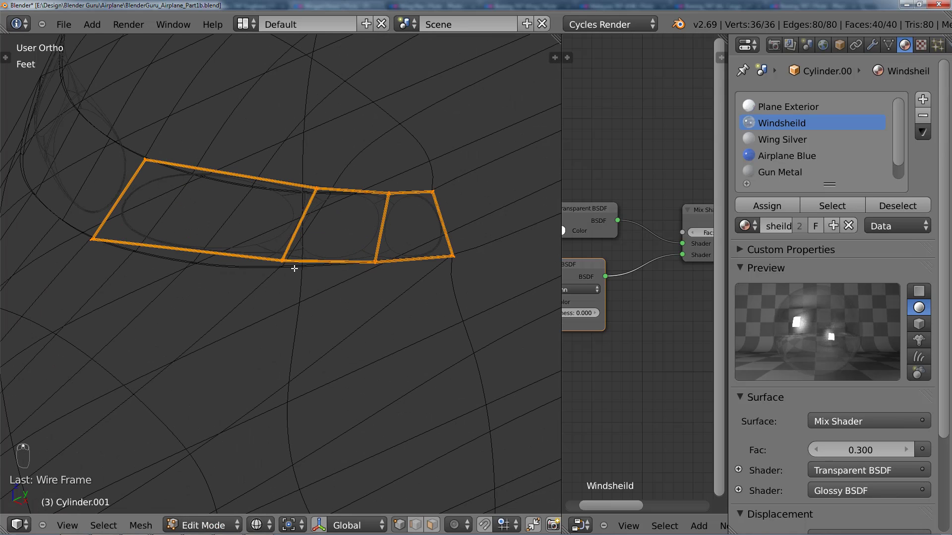
key(t)
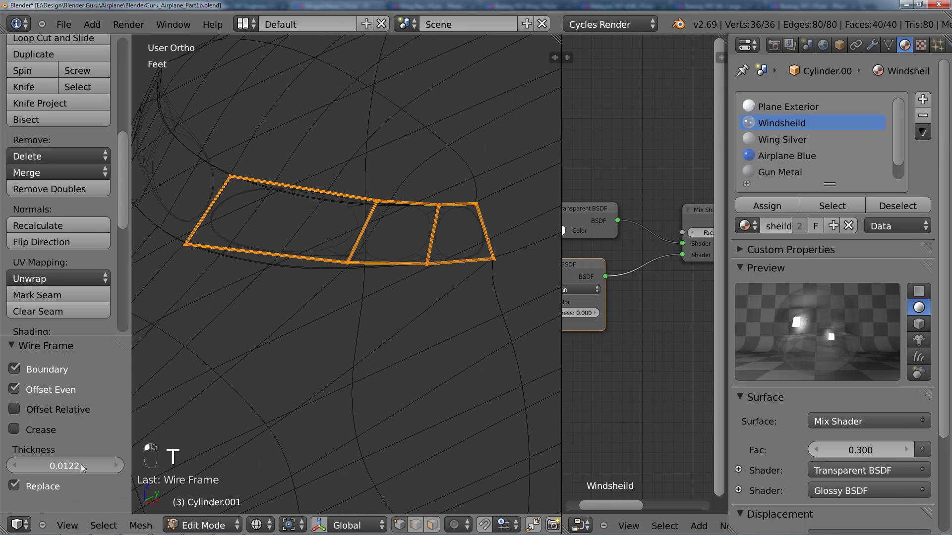
drag(82, 467, 214, 295)
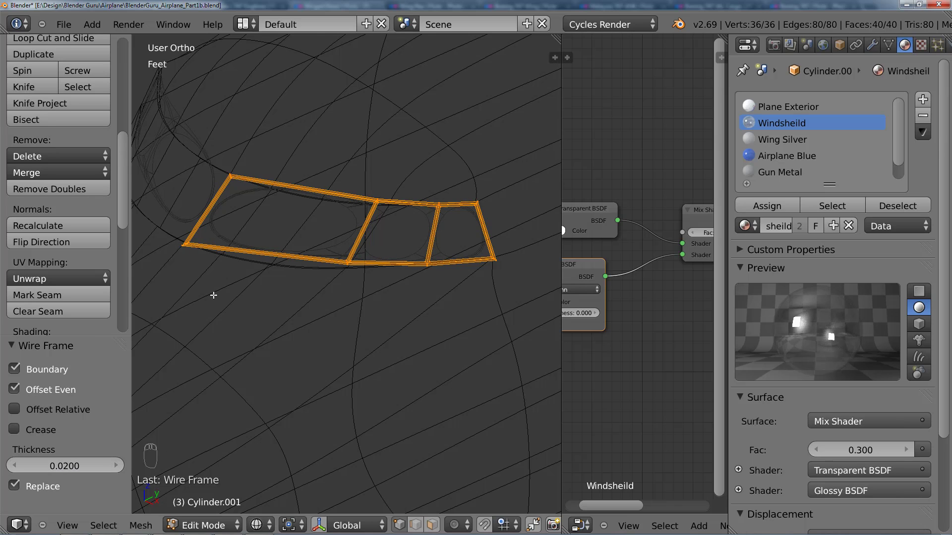
Leave Edit Mode, remove the Subsurf modifier from the window frame and display it in solid shading.
key(z)
key(Tab)
key(z)
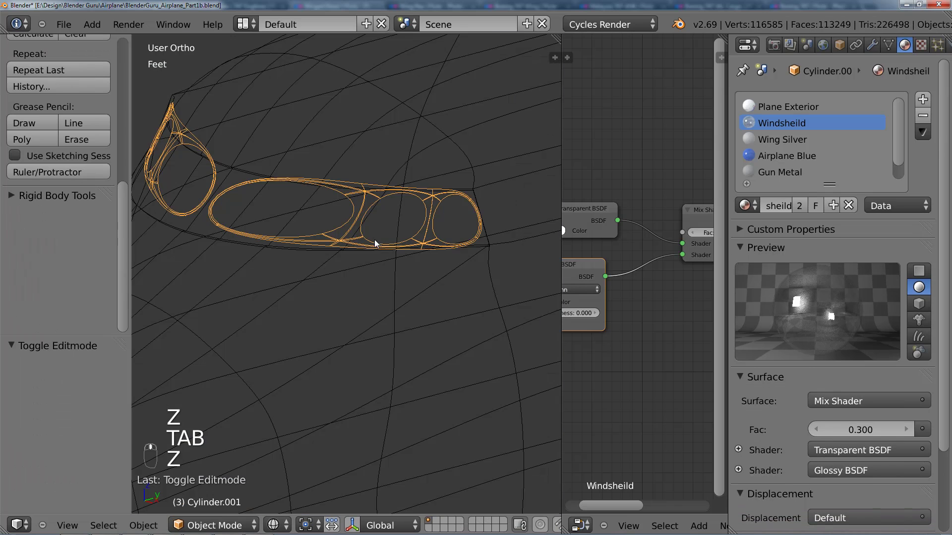
middle_drag(376, 244, 421, 213)
click(872, 45)
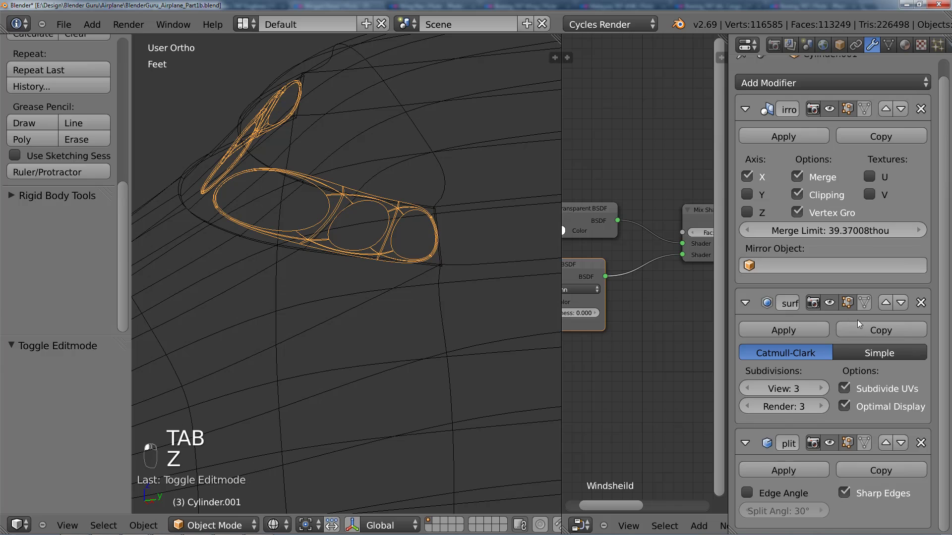
click(920, 303)
key(z)
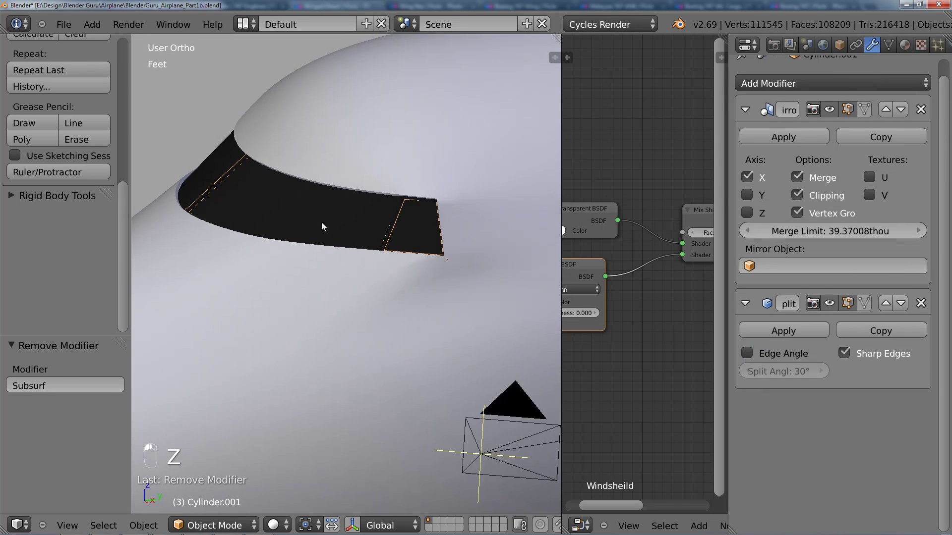
Assign the Wing Silver material to the window frame.
middle_drag(321, 226, 309, 221)
key(Tab)
key(Tab)
click(905, 44)
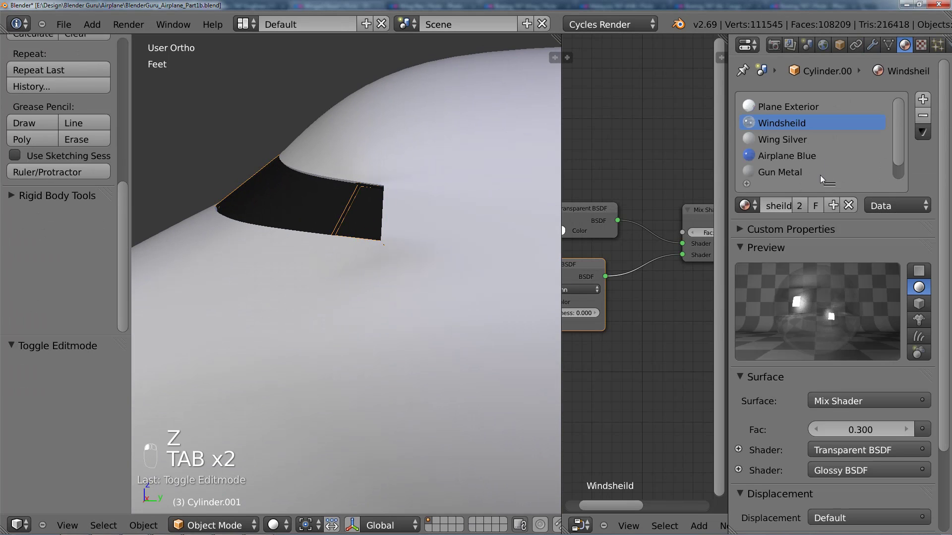
click(786, 139)
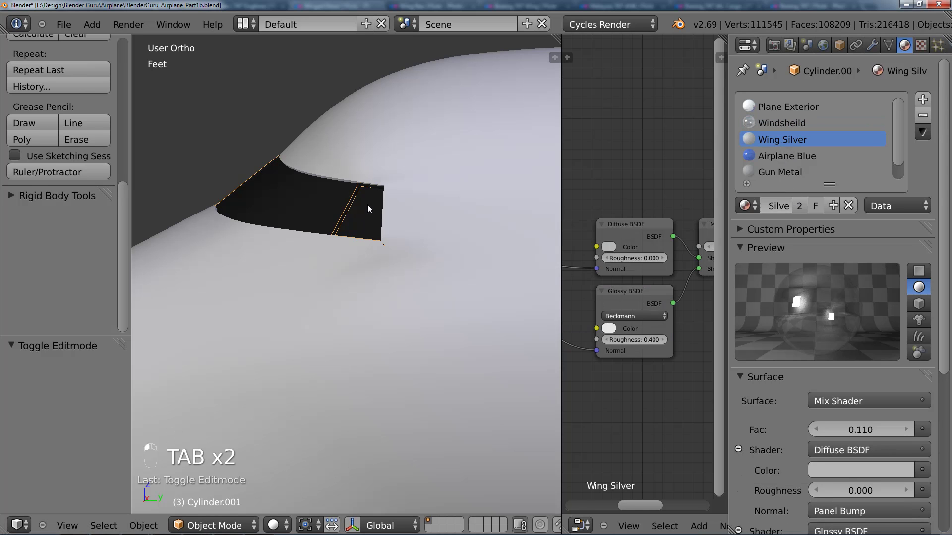
key(Tab)
click(748, 207)
key(Tab)
middle_drag(392, 236, 357, 235)
Box-select the window frame's hidden middle strut, move it outward along the Y axis to clear the fuselage, and leave Edit Mode.
key(Tab)
key(z)
key(a)
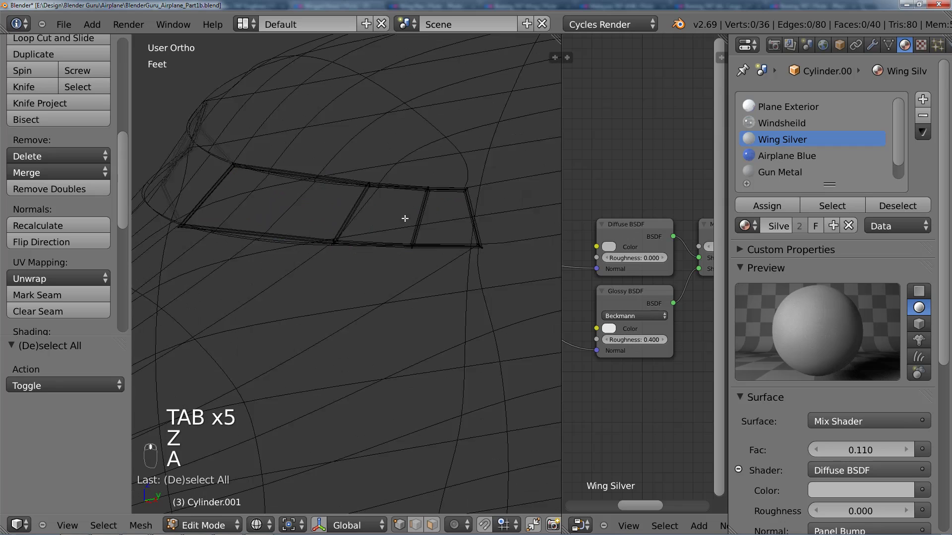
middle_drag(404, 217, 414, 188)
key(a)
key(z)
key(b)
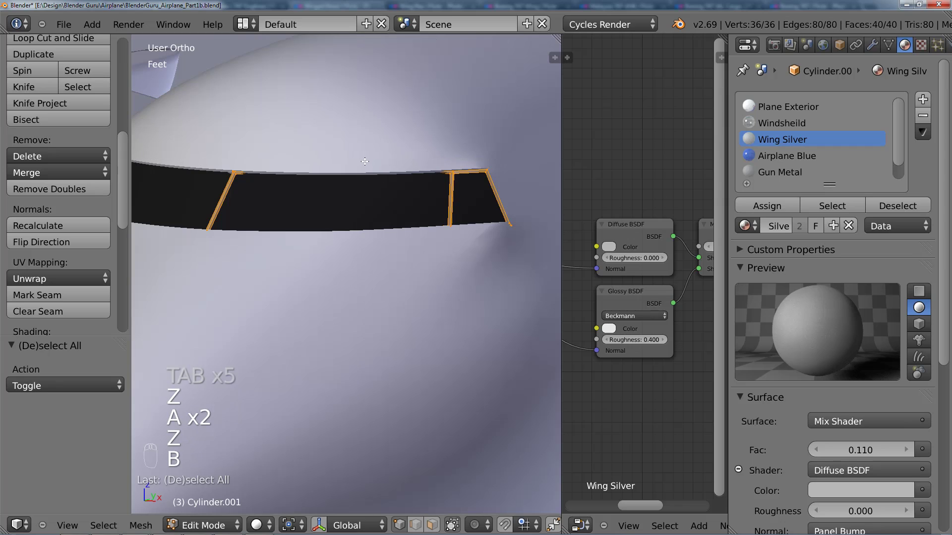
key(a)
key(z)
key(b)
drag(340, 144, 405, 263)
key(z)
middle_drag(404, 257, 346, 240)
key(g)
key(y)
click(344, 268)
key(Tab)
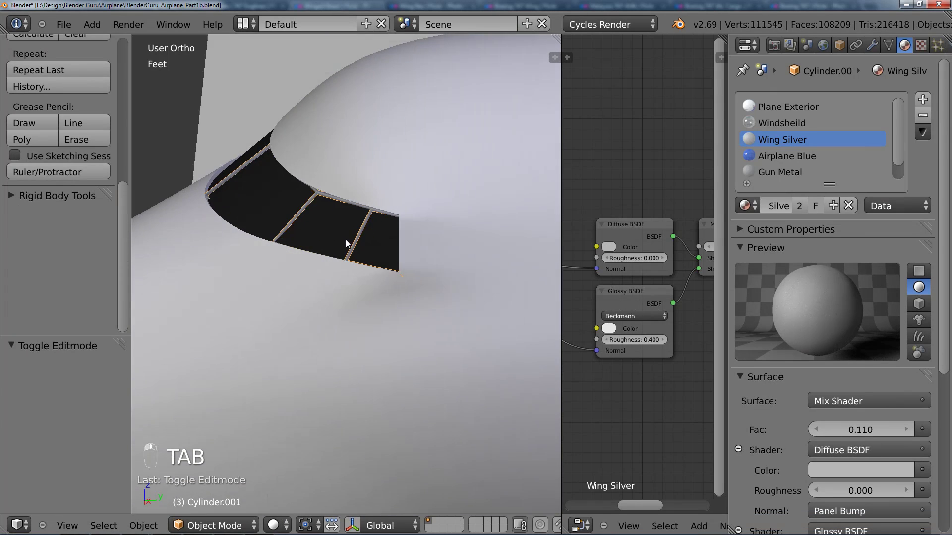
Deselect everything, show the airplane through the camera and hide the tool shelf.
scroll(345, 240, down, 4)
key(a)
key(a)
scroll(292, 226, down, 6)
key(KP_0)
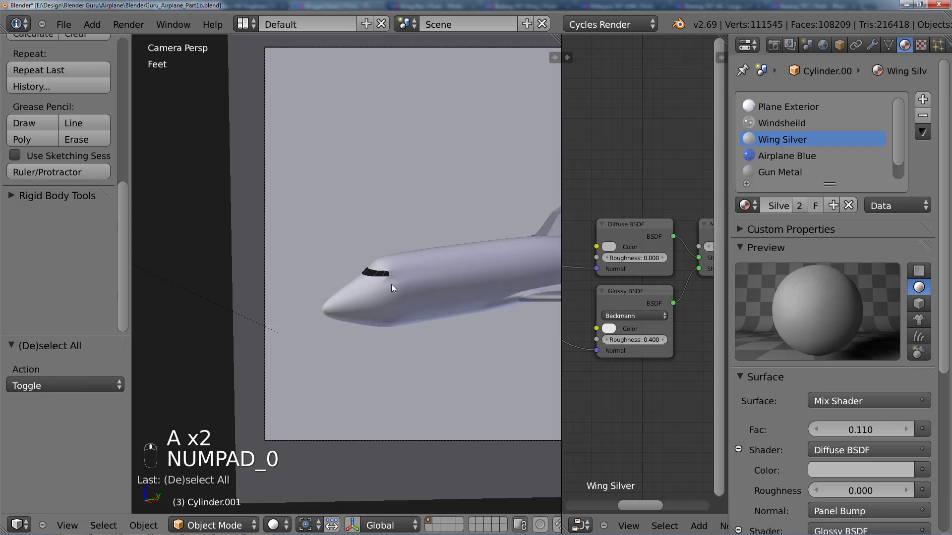
shift+middle_drag(399, 294, 384, 280)
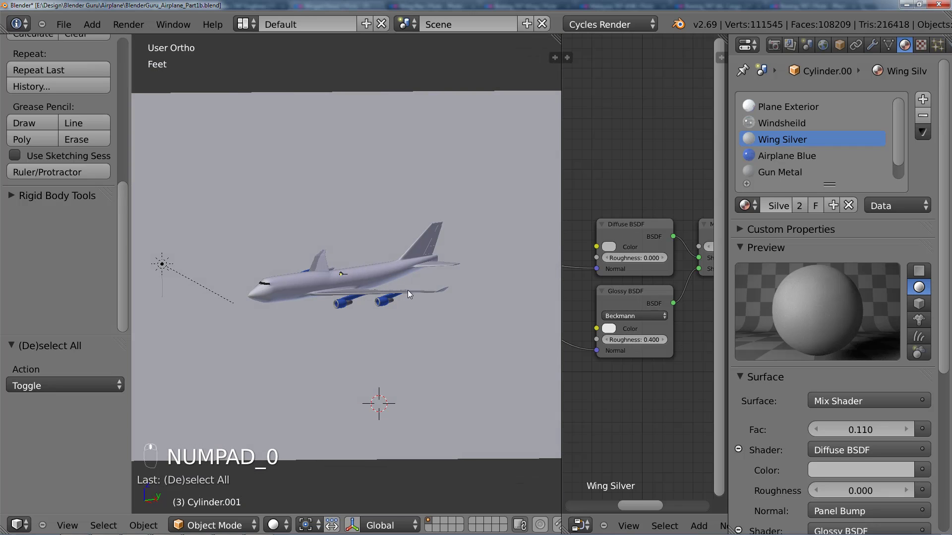
key(KP_0)
scroll(422, 302, down, 2)
key(t)
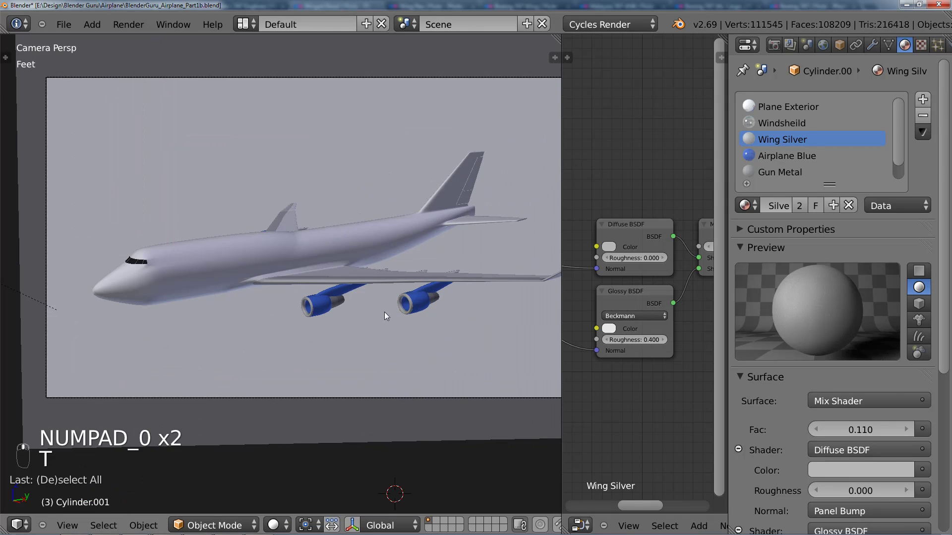
scroll(389, 313, down, 2)
Save the file, render the scene and examine the windshield frame in the result.
key(ctrl+s)
key(F12)
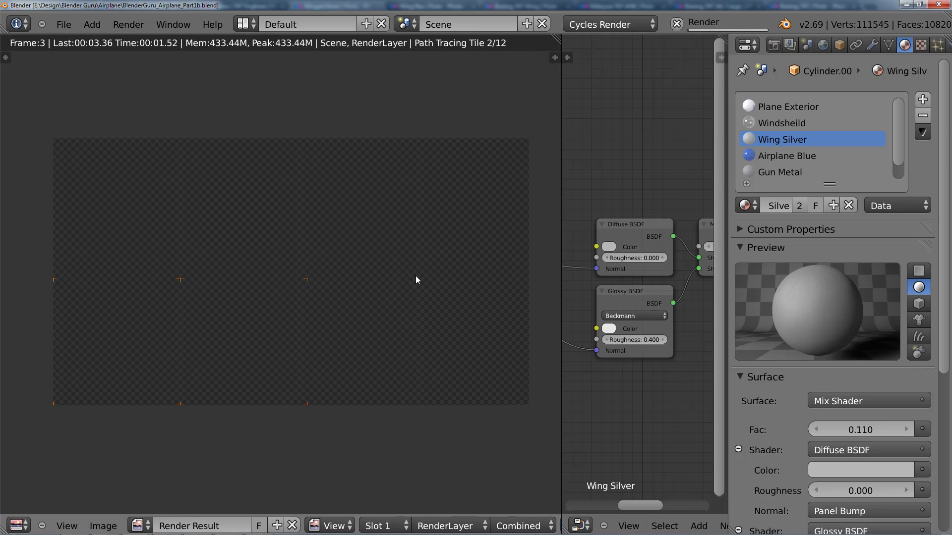
scroll(80, 328, up, 1)
middle_drag(68, 331, 210, 322)
scroll(209, 323, up, 4)
scroll(209, 323, down, 5)
middle_drag(379, 317, 316, 319)
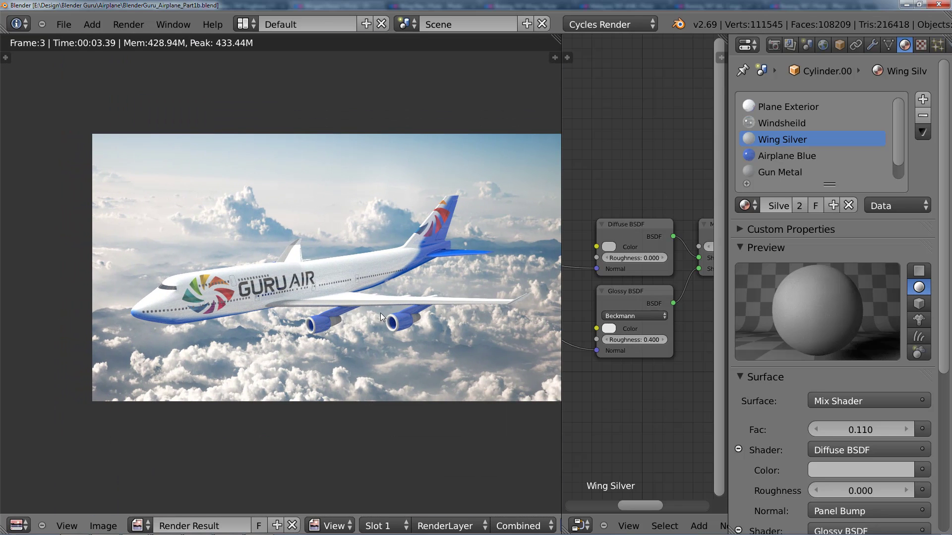